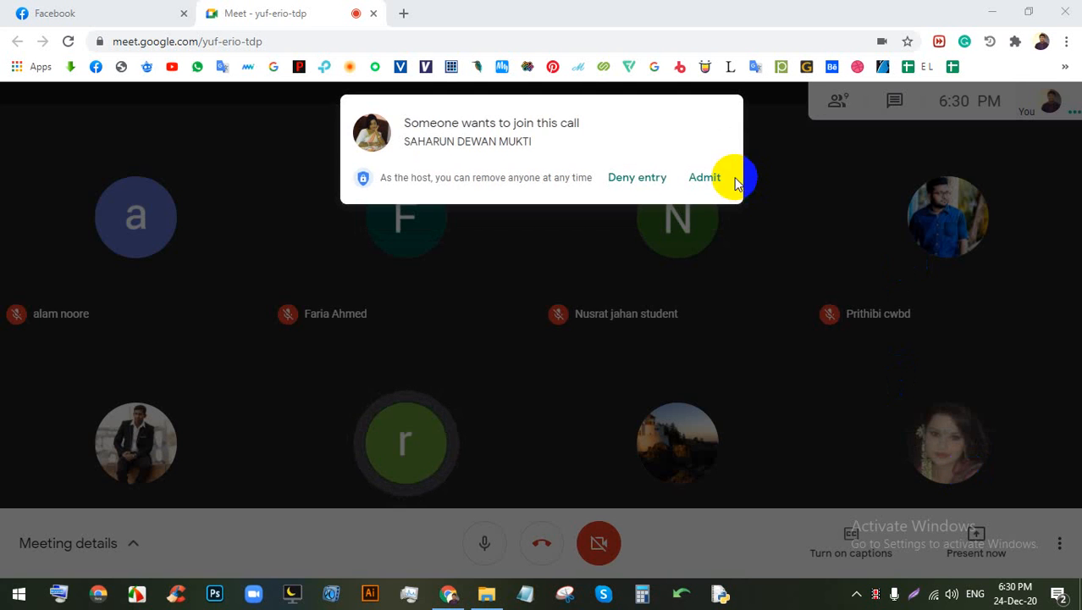
Step: Admit the first three people asking to join the meeting, one request after another
{"action": "left_click", "coordinate": [702, 180]}
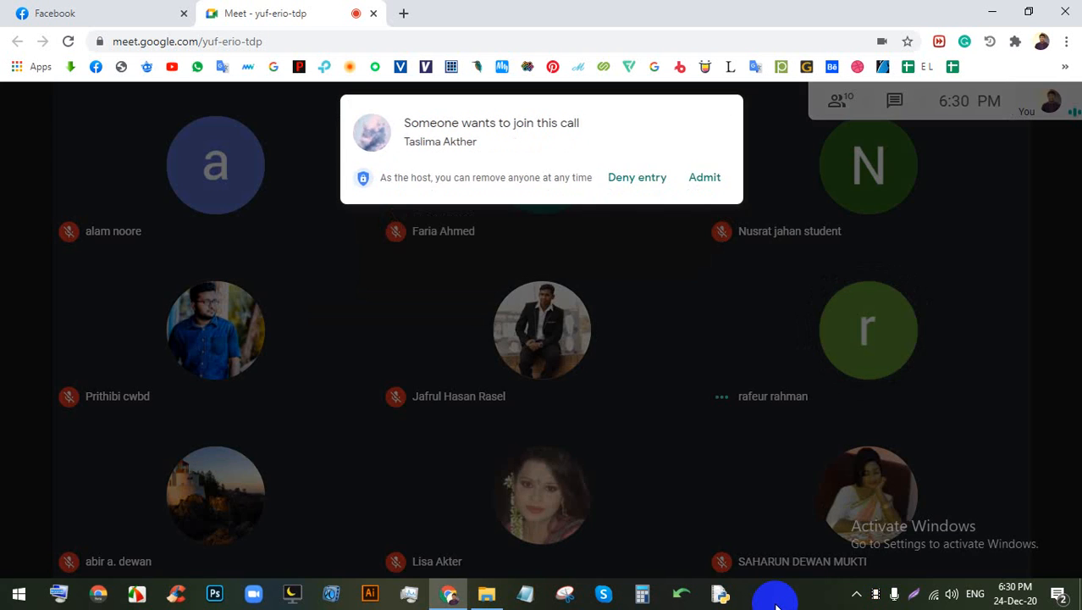
{"action": "left_click", "coordinate": [706, 177]}
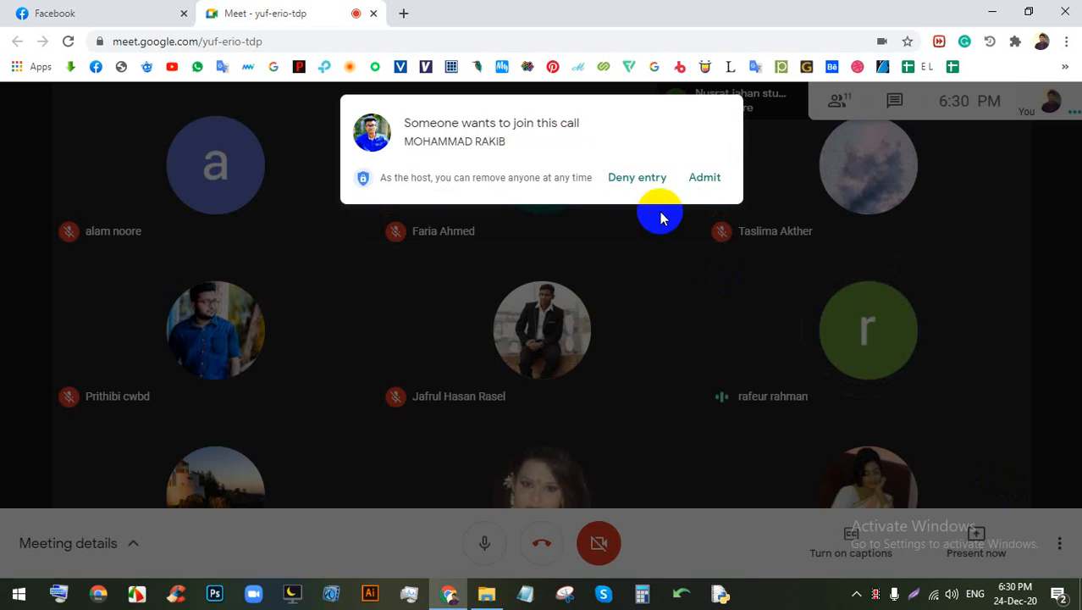
{"action": "left_click", "coordinate": [701, 183]}
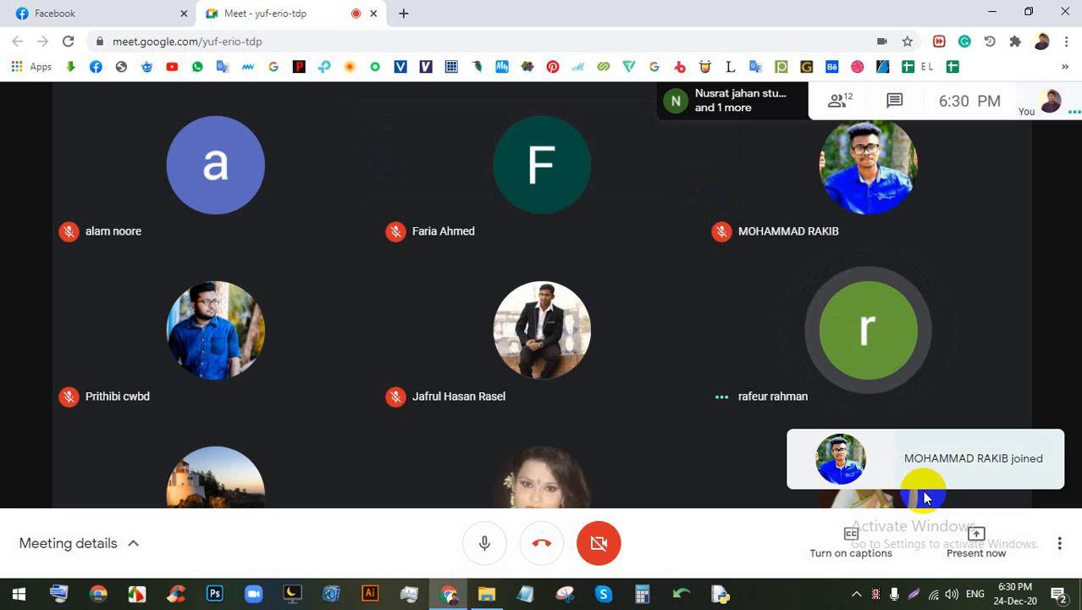
{"action": "left_click", "coordinate": [976, 540]}
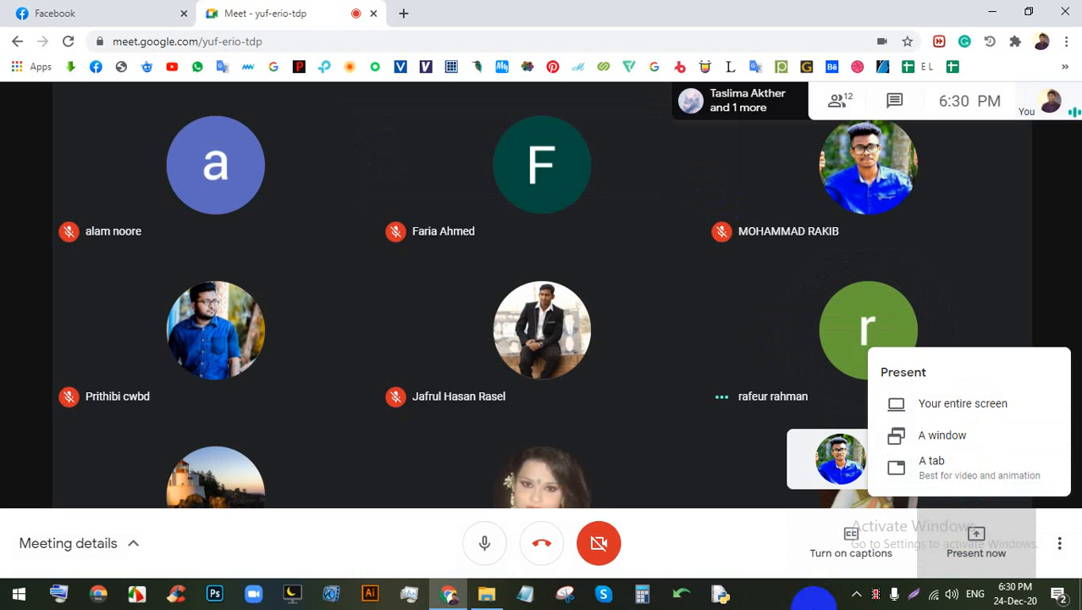
{"action": "left_click", "coordinate": [780, 601]}
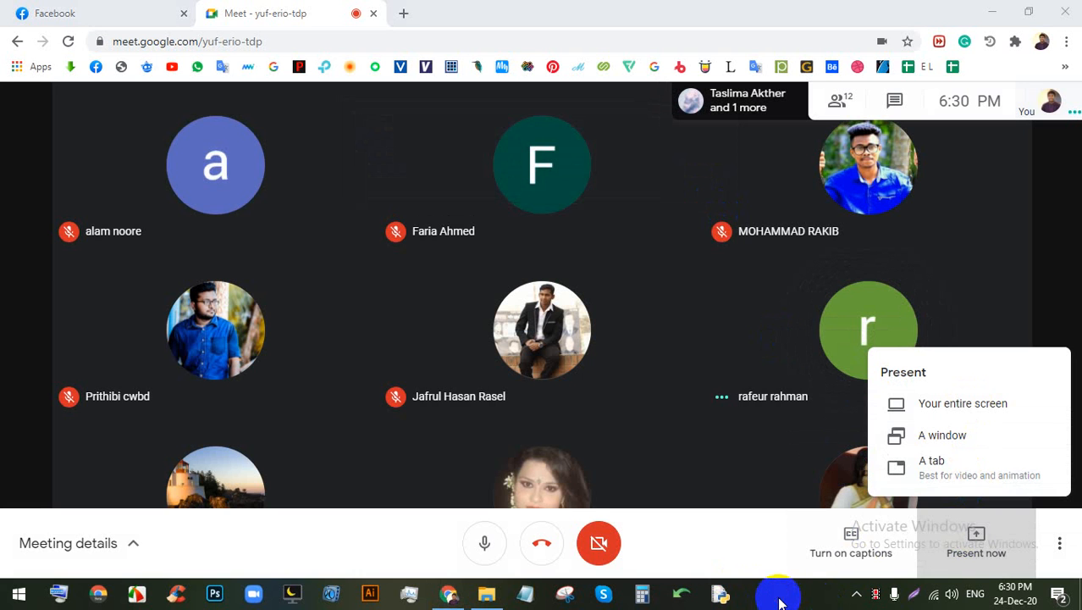
{"action": "left_click", "coordinate": [981, 533]}
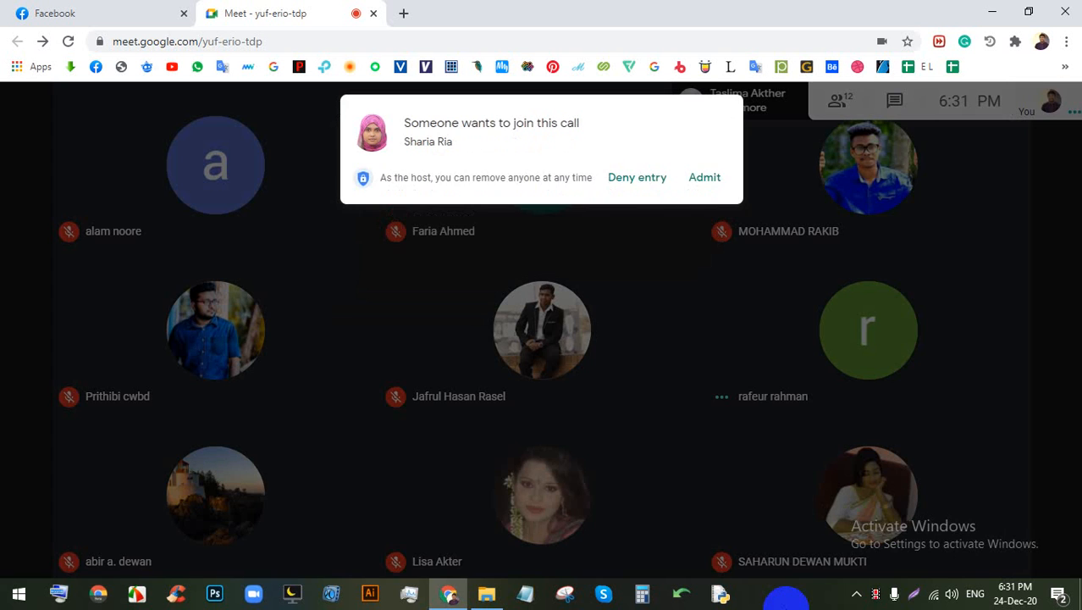
Step: Admit the next six people asking to join the call and expand the shared presentation to full screen
{"action": "left_click", "coordinate": [707, 180]}
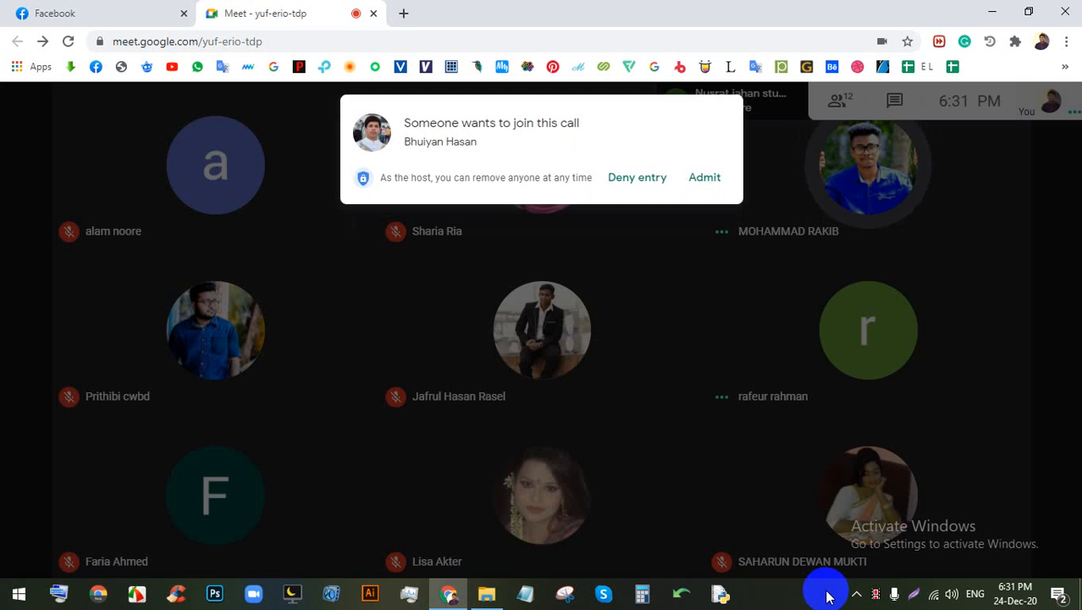
{"action": "left_click", "coordinate": [713, 177]}
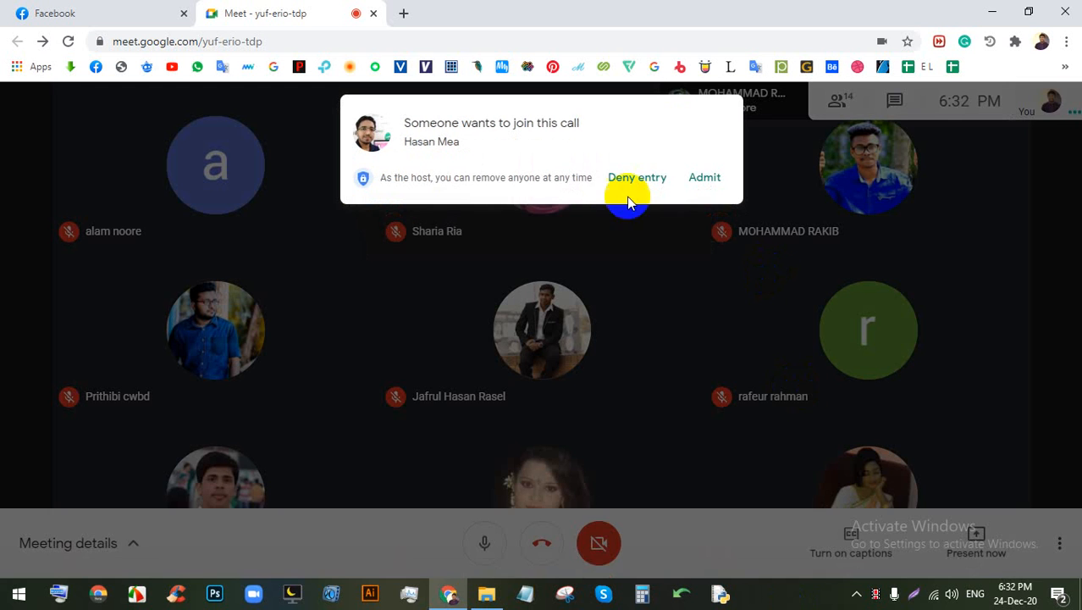
{"action": "left_click", "coordinate": [702, 177]}
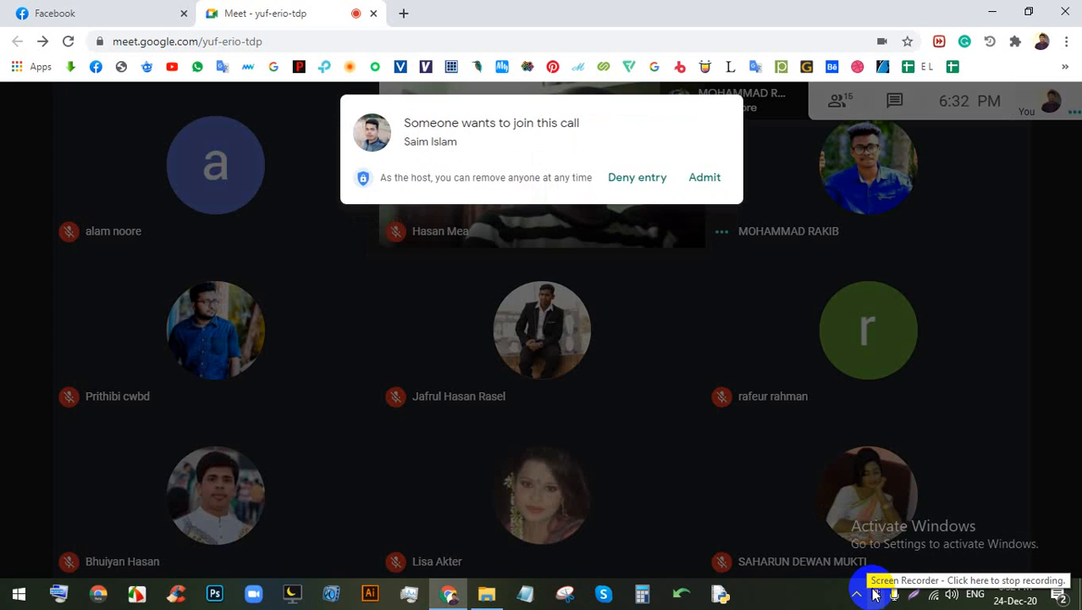
{"action": "left_click", "coordinate": [701, 180]}
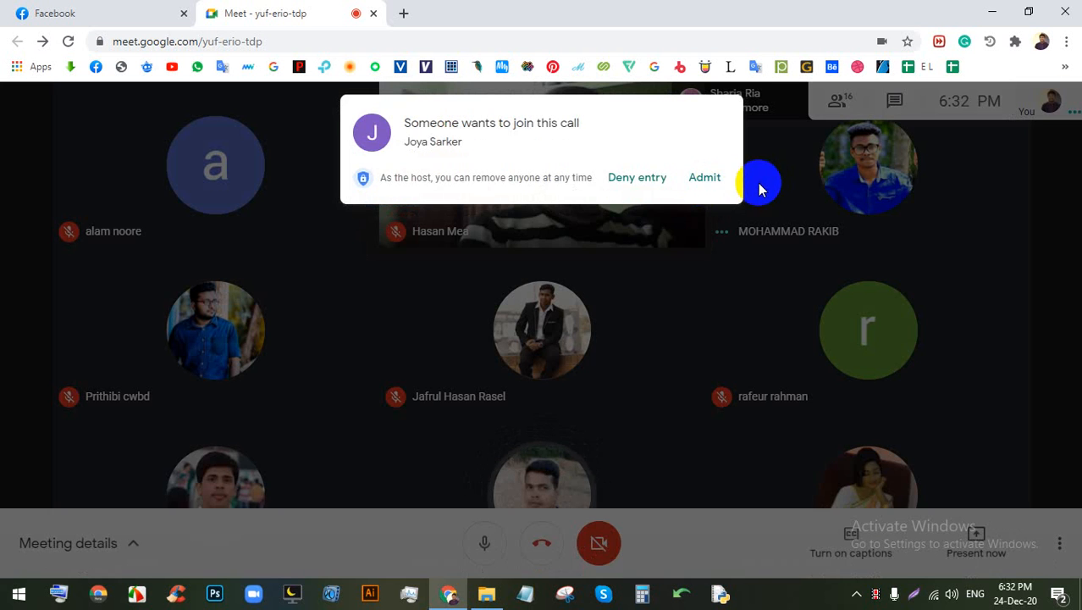
{"action": "left_click", "coordinate": [705, 178]}
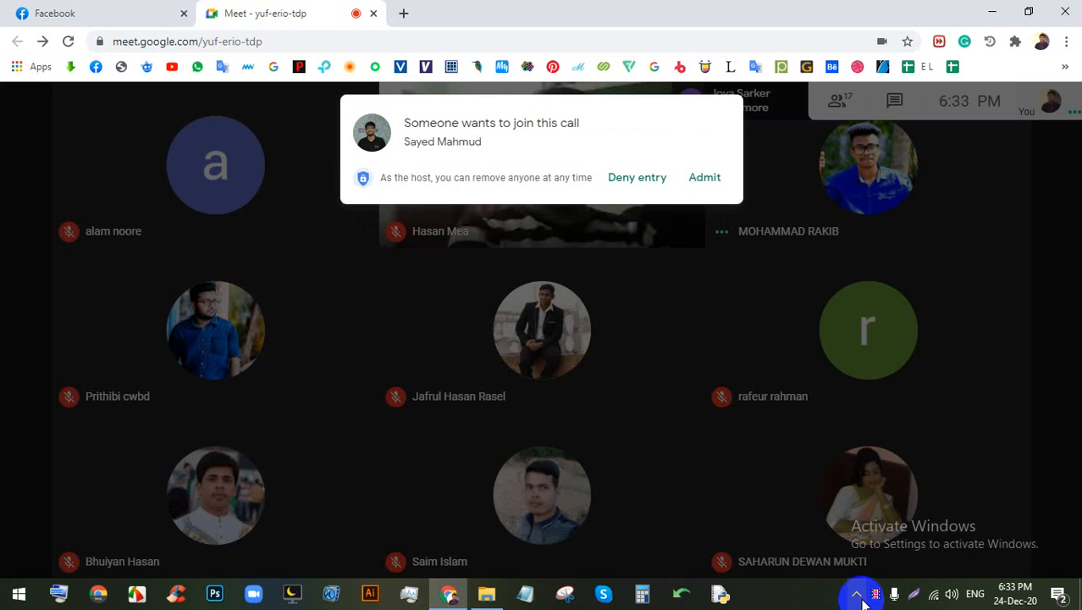
{"action": "left_click", "coordinate": [704, 178]}
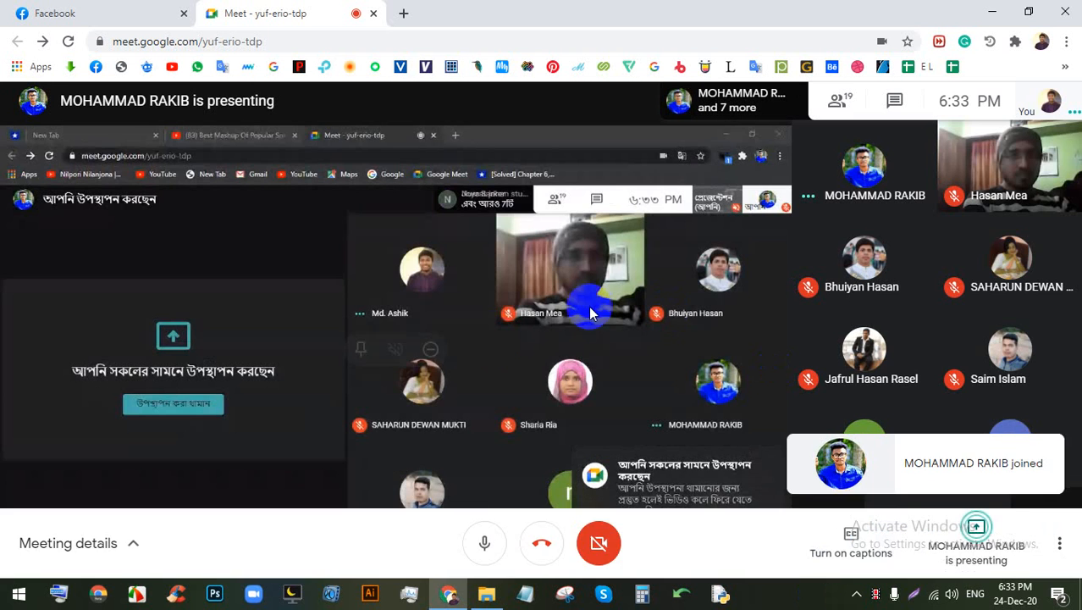
{"action": "double_click", "coordinate": [426, 262]}
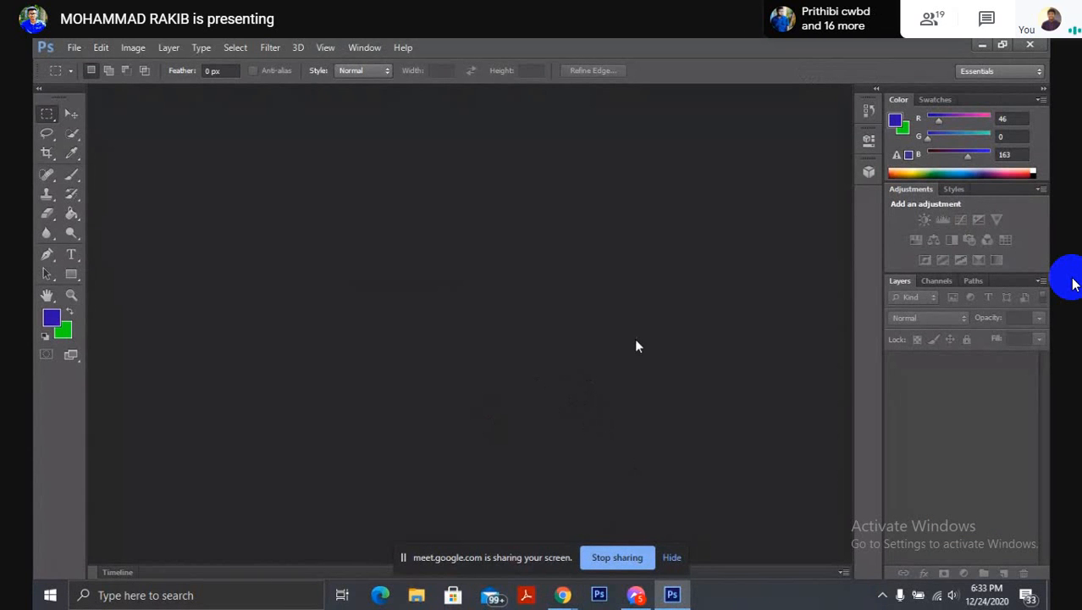
Step: In the shared Photoshop, create a 1920 × 1080 pixel RGB document at 72 pixels/inch with a white background
{"action": "left_click", "coordinate": [73, 48]}
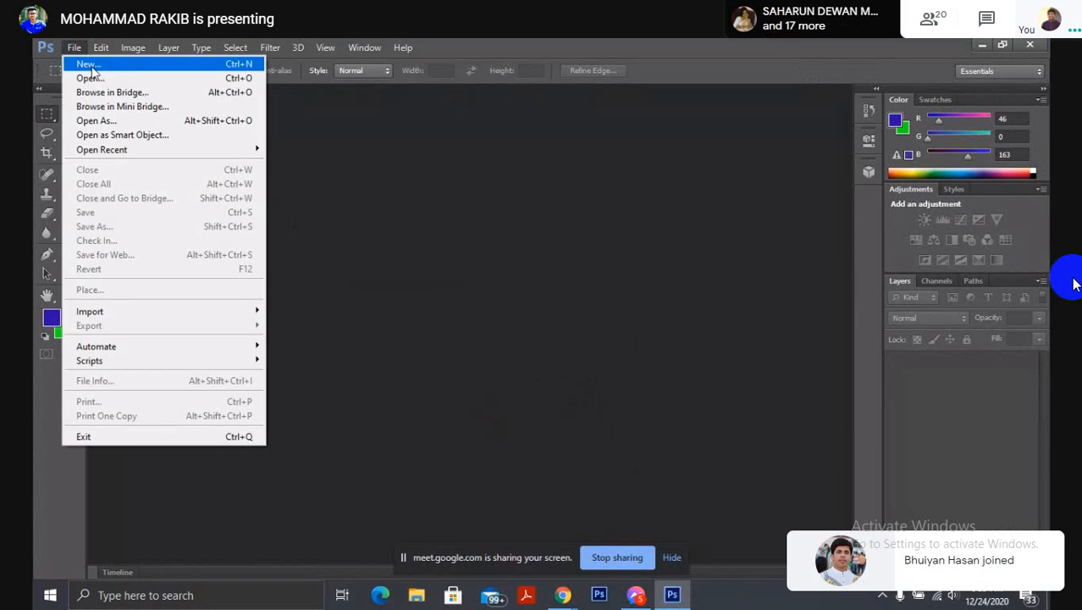
{"action": "left_click", "coordinate": [91, 65]}
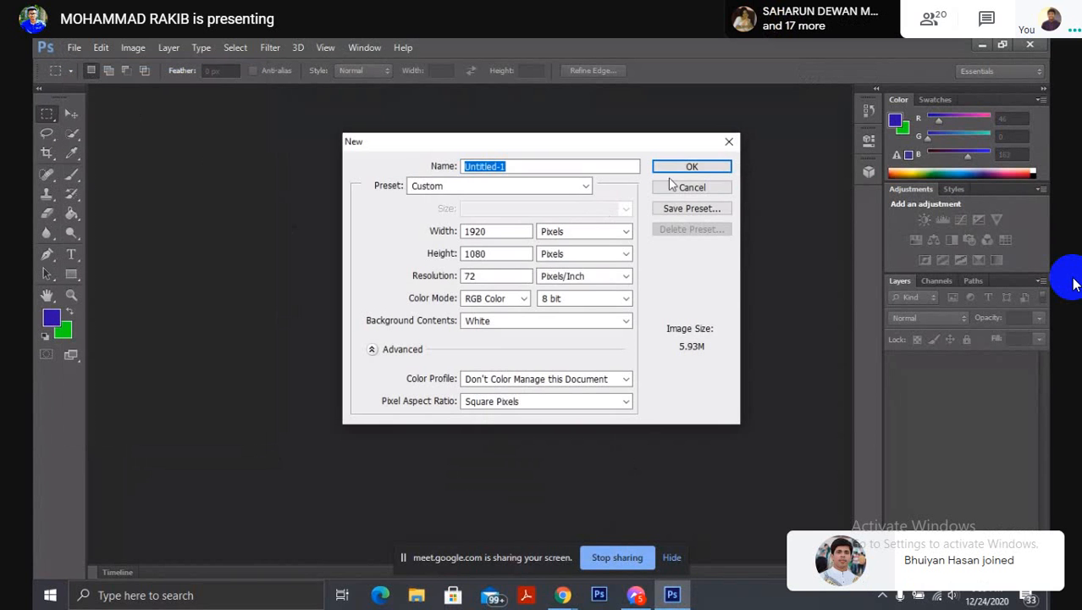
{"action": "left_click", "coordinate": [711, 169]}
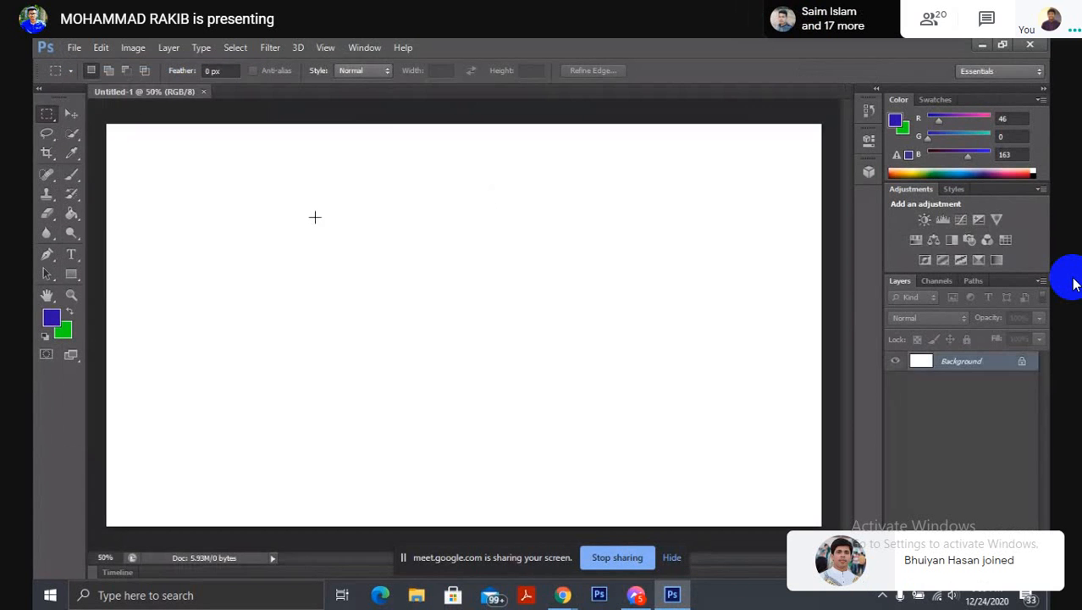
Step: Choose the Rectangular Marquee tool and convert the locked Background into a regular layer named Layer 0
{"action": "left_click", "coordinate": [55, 118]}
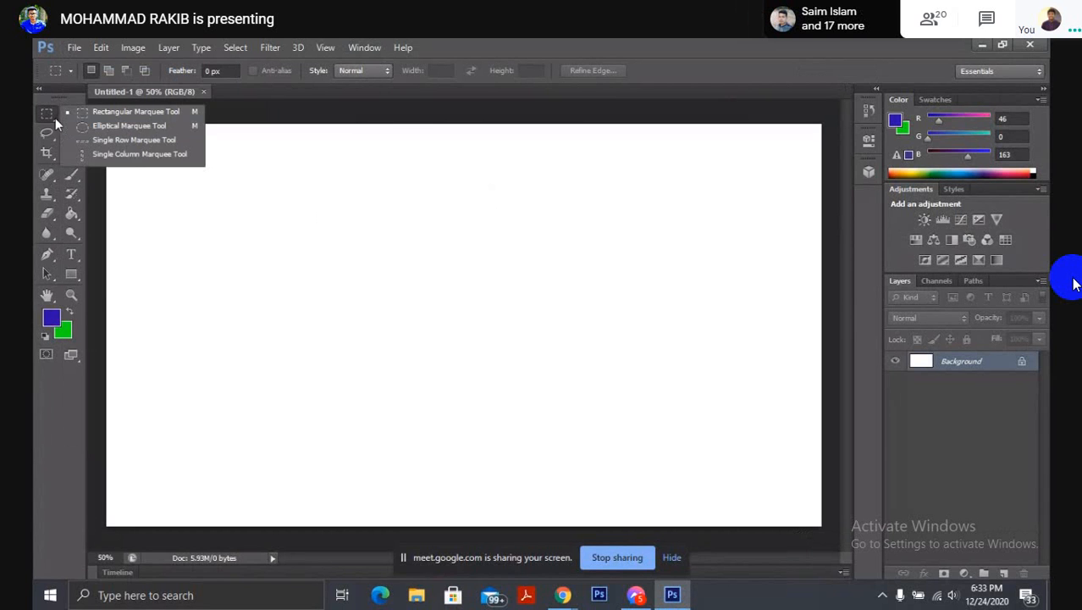
{"action": "left_click", "coordinate": [103, 111]}
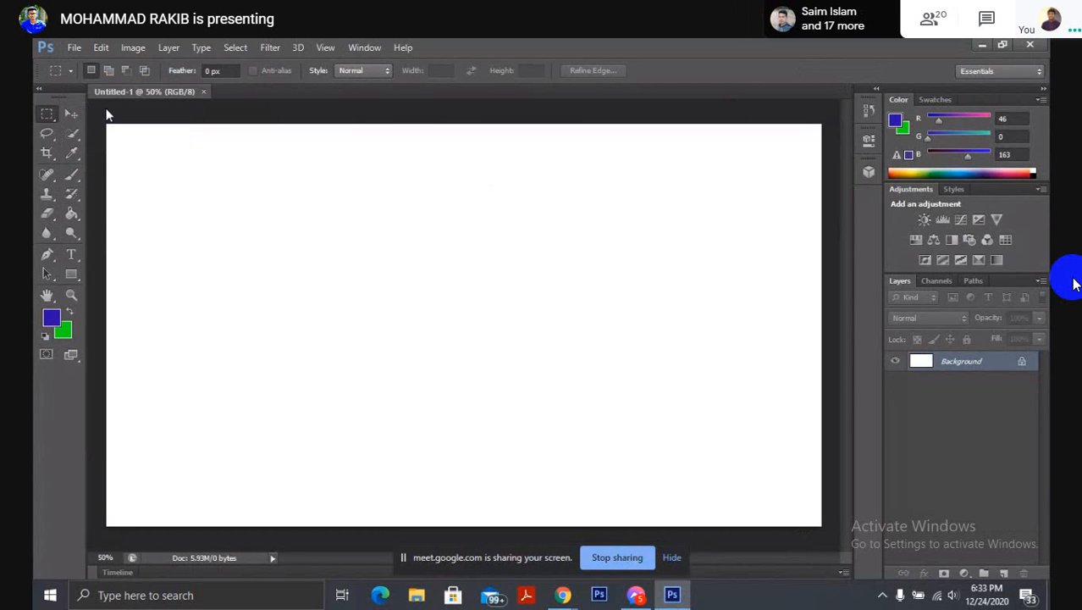
{"action": "double_click", "coordinate": [1022, 364]}
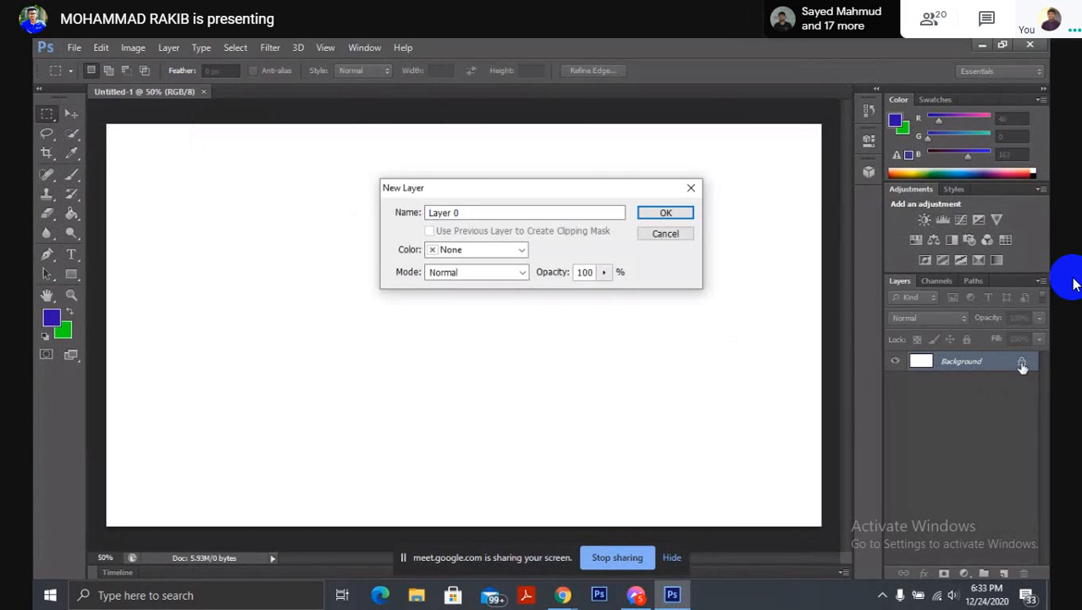
{"action": "left_click", "coordinate": [665, 213]}
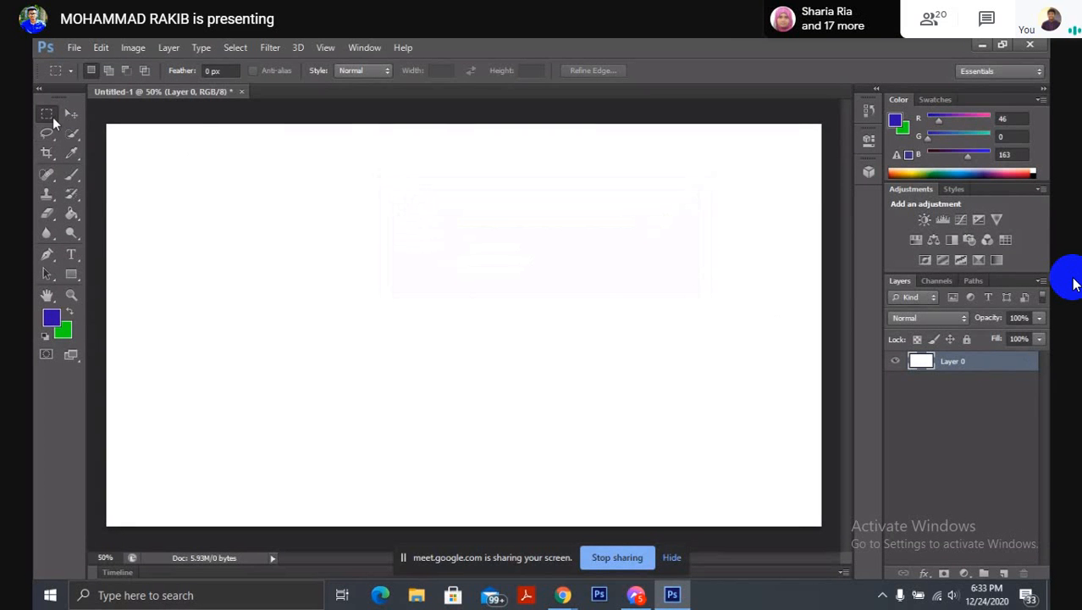
Step: Select a narrow full-height vertical strip near the canvas's left edge with the Rectangular Marquee tool
{"action": "right_click", "coordinate": [52, 117]}
{"action": "left_click", "coordinate": [88, 113]}
{"action": "left_click_drag", "start_coordinate": [116, 125], "coordinate": [145, 527]}
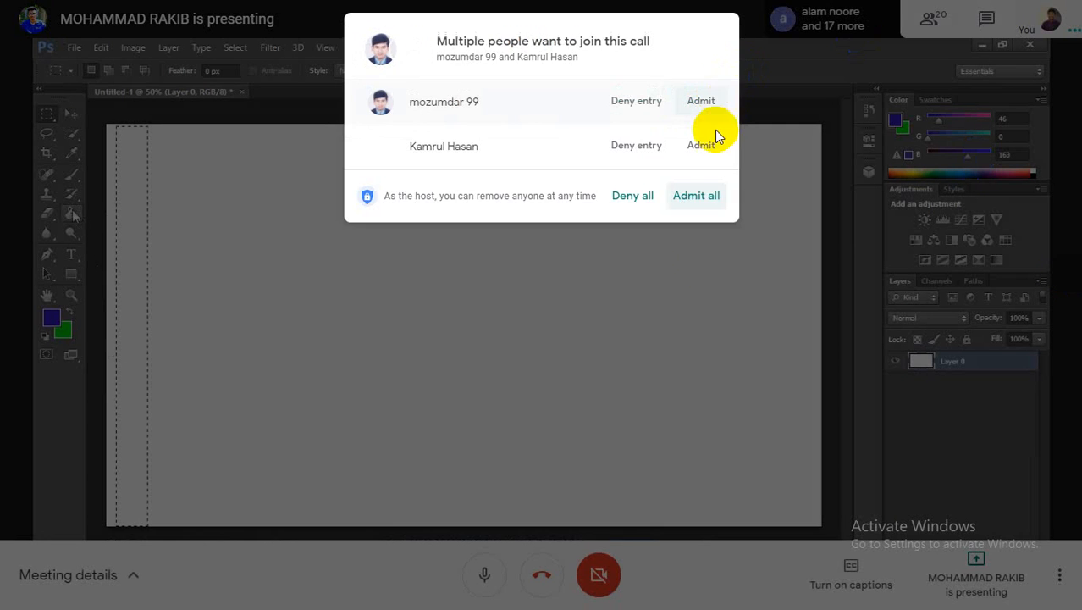
Step: Admit everyone waiting to join the call and undo the blue fill of the selected strip
{"action": "left_click", "coordinate": [701, 202]}
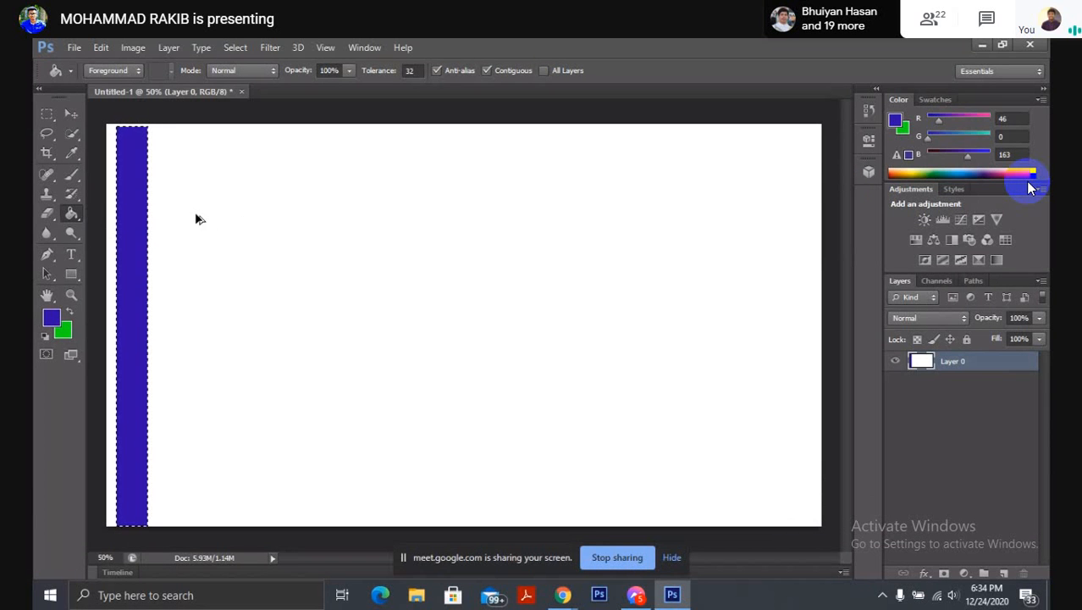
{"action": "key", "text": "ctrl+z"}
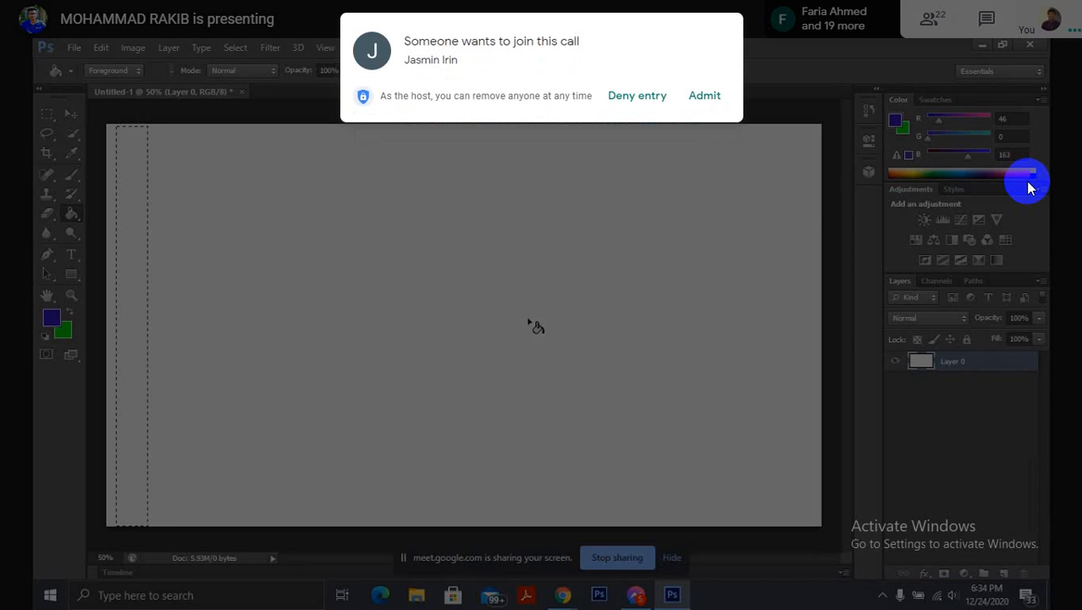
{"action": "left_click", "coordinate": [702, 96]}
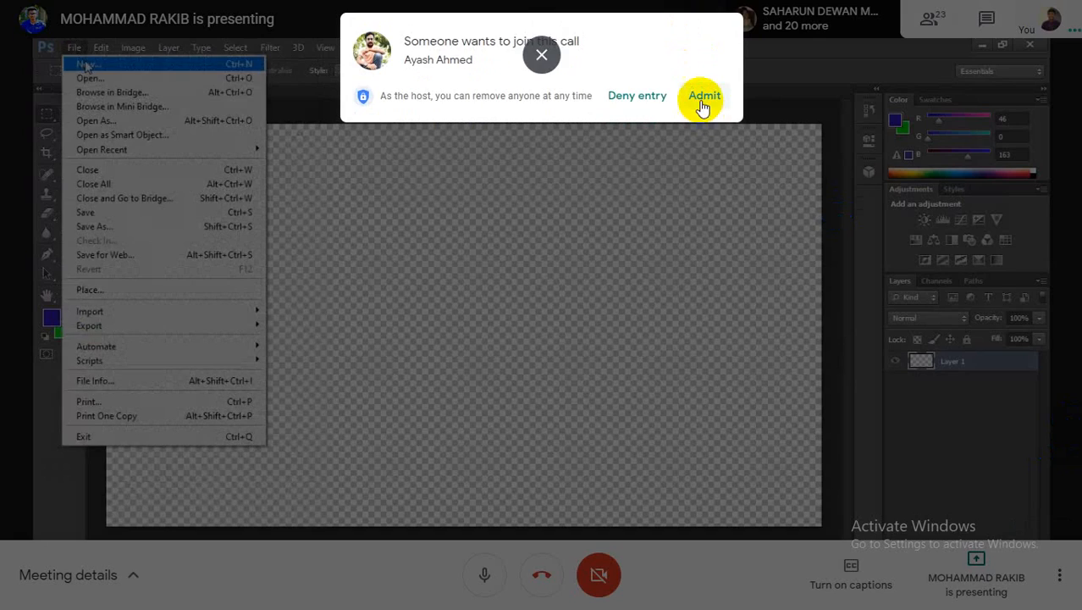
{"action": "left_click", "coordinate": [704, 96]}
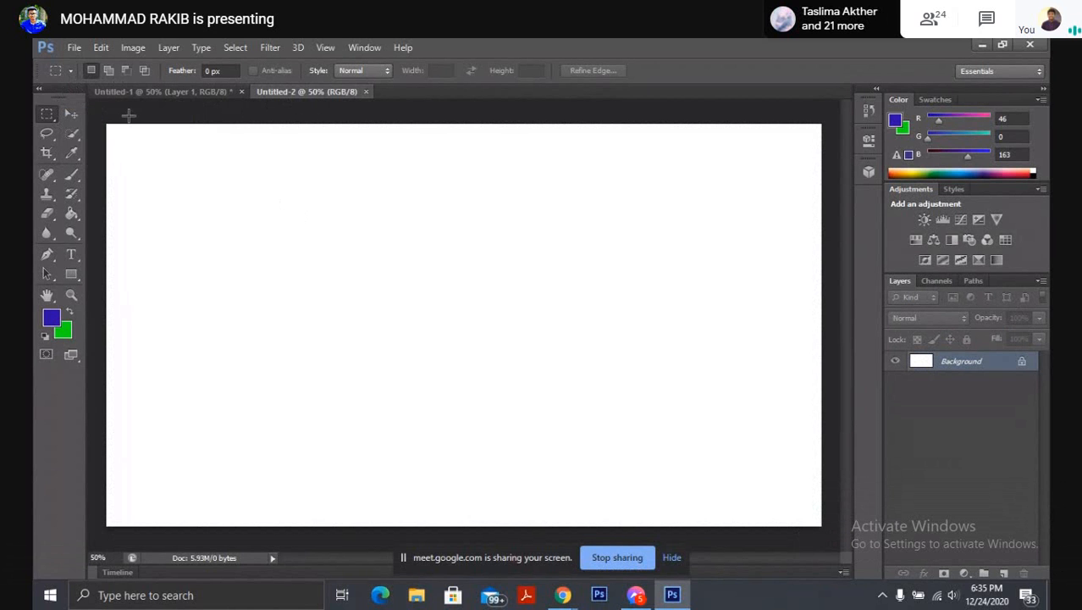
Step: Select a narrow full-height strip near the left edge of the Untitled-2 canvas and add a new layer above the Background
{"action": "left_click_drag", "start_coordinate": [116, 125], "coordinate": [148, 525]}
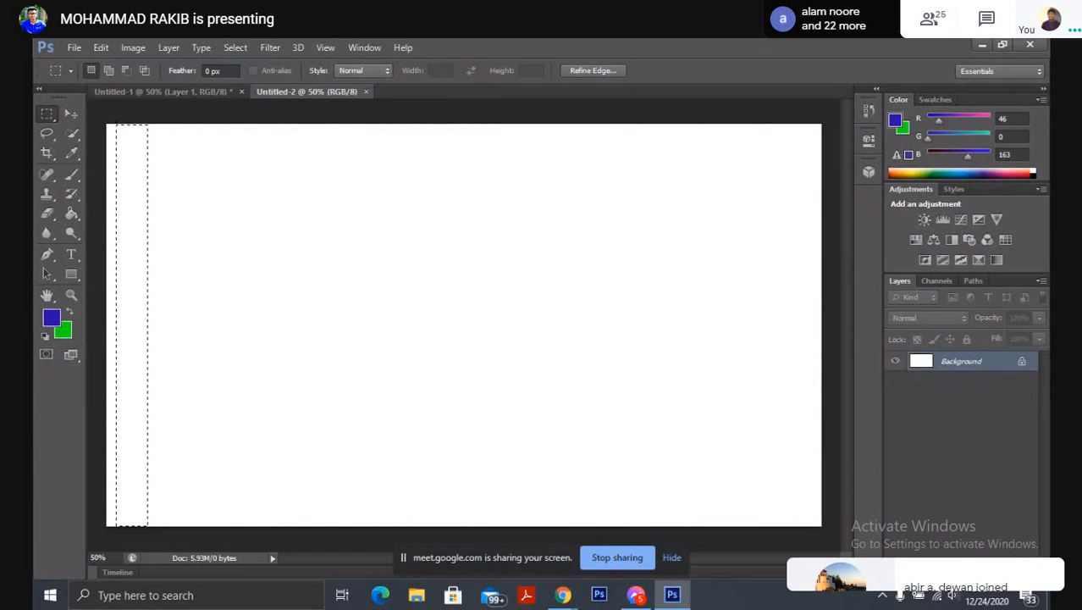
{"action": "left_click", "coordinate": [1006, 573]}
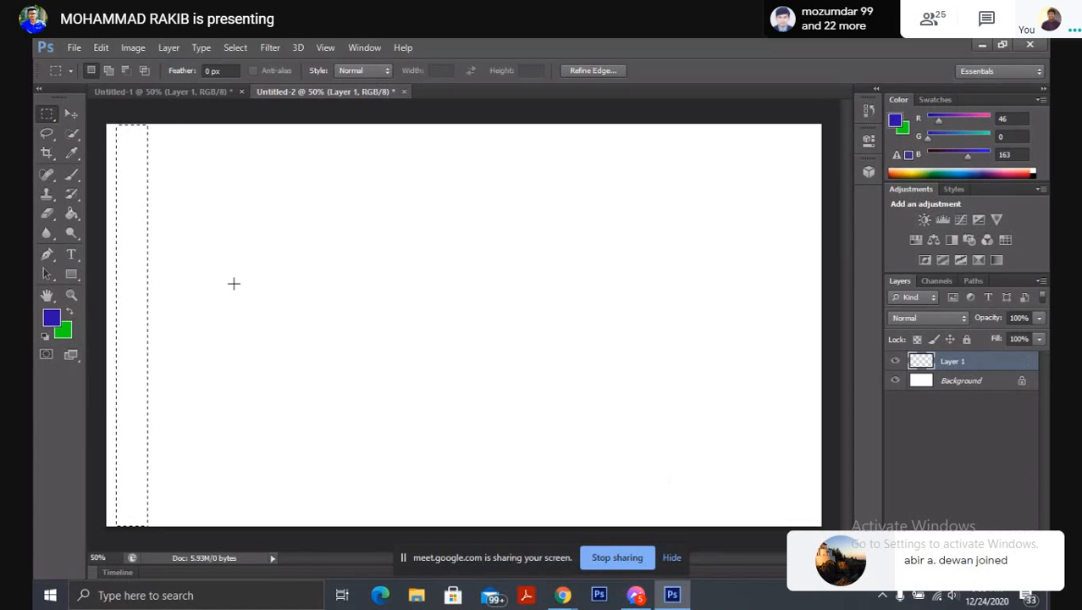
{"action": "right_click", "coordinate": [130, 295]}
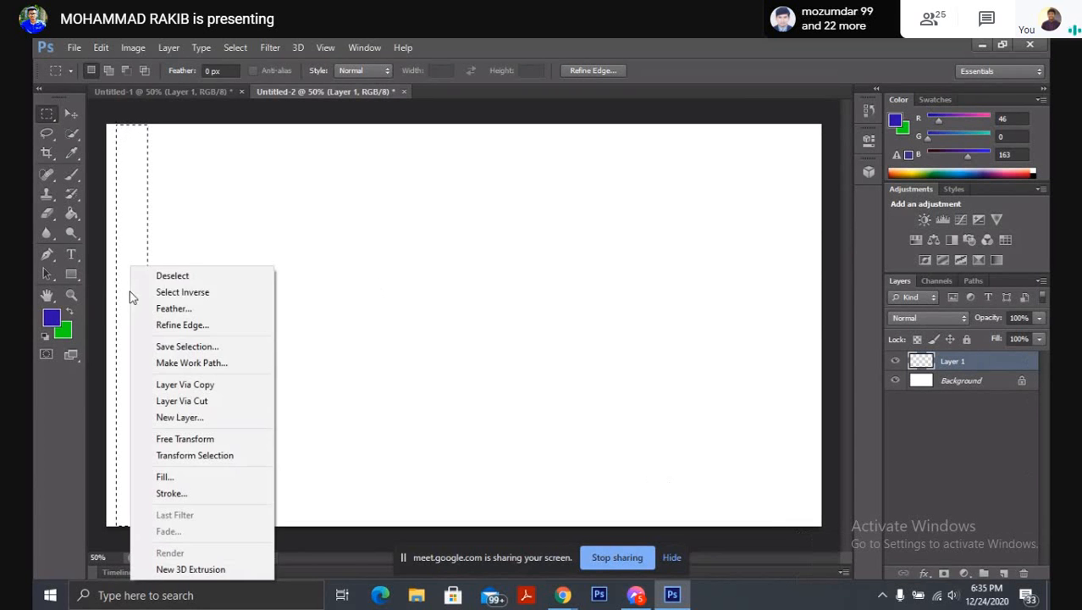
{"action": "left_click", "coordinate": [119, 225]}
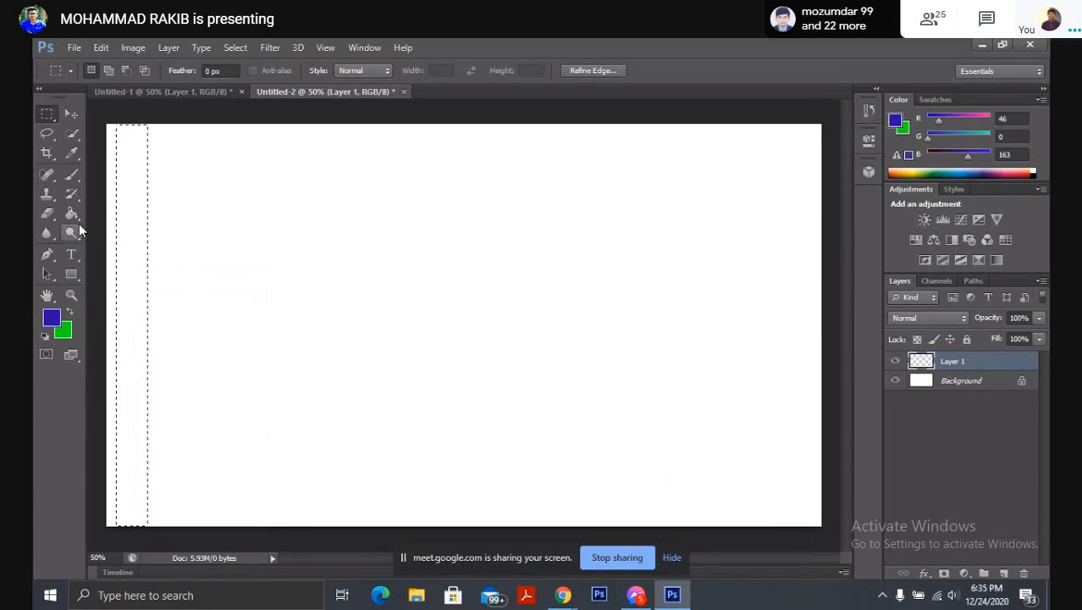
Step: Fill the selected strip on Layer 1 with the blue foreground color using the Paint Bucket tool
{"action": "left_click", "coordinate": [72, 215]}
{"action": "right_click", "coordinate": [69, 211]}
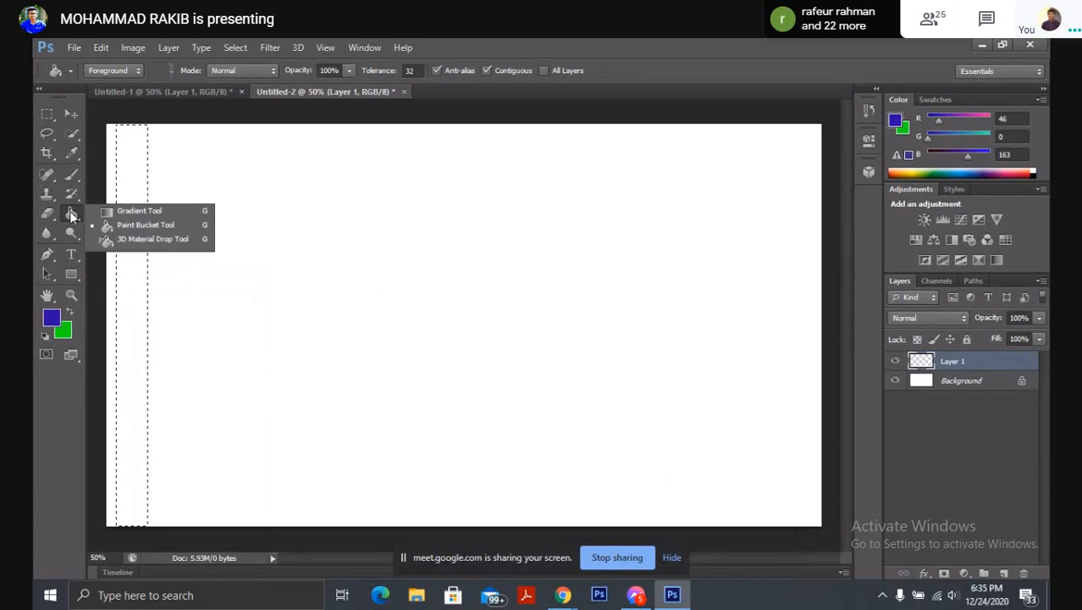
{"action": "left_click", "coordinate": [123, 226]}
{"action": "left_click", "coordinate": [144, 259]}
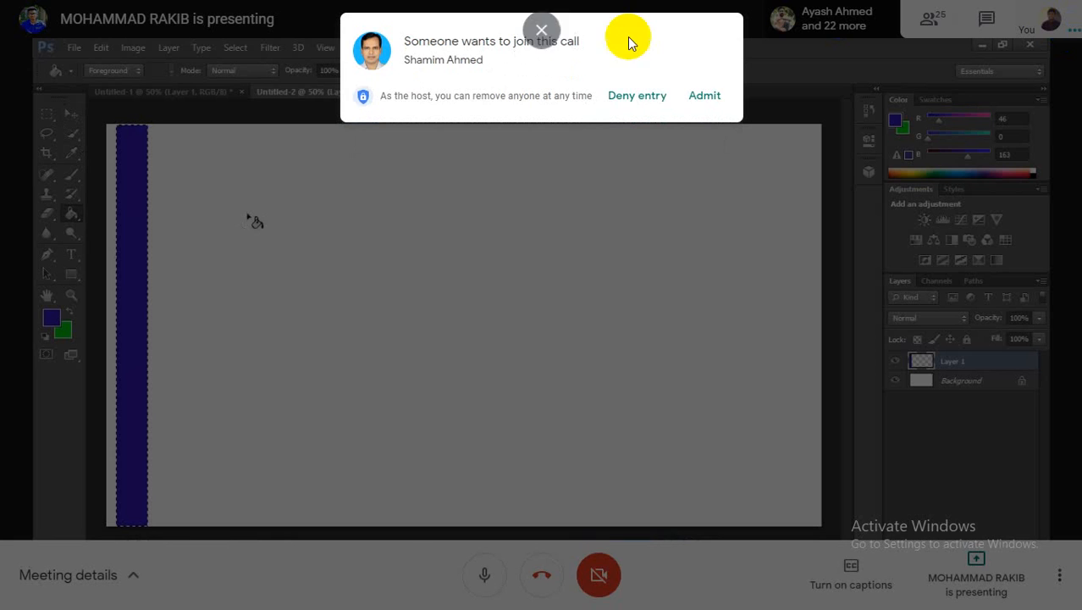
Step: Admit all pending join requests to the meeting, including the two people waiting together
{"action": "left_click", "coordinate": [698, 99]}
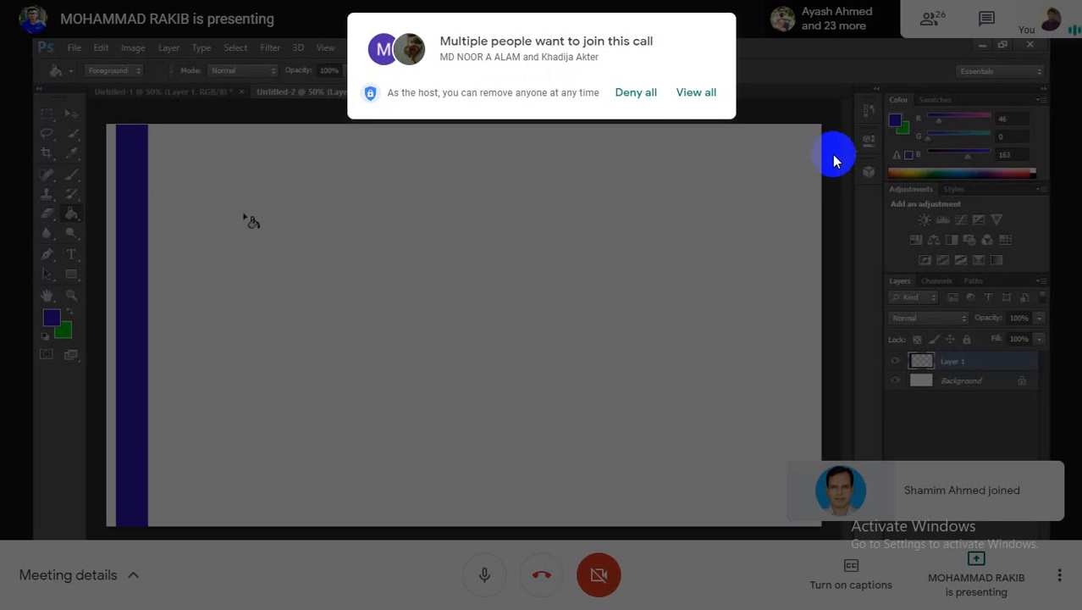
{"action": "left_click", "coordinate": [701, 99]}
{"action": "left_click", "coordinate": [700, 205]}
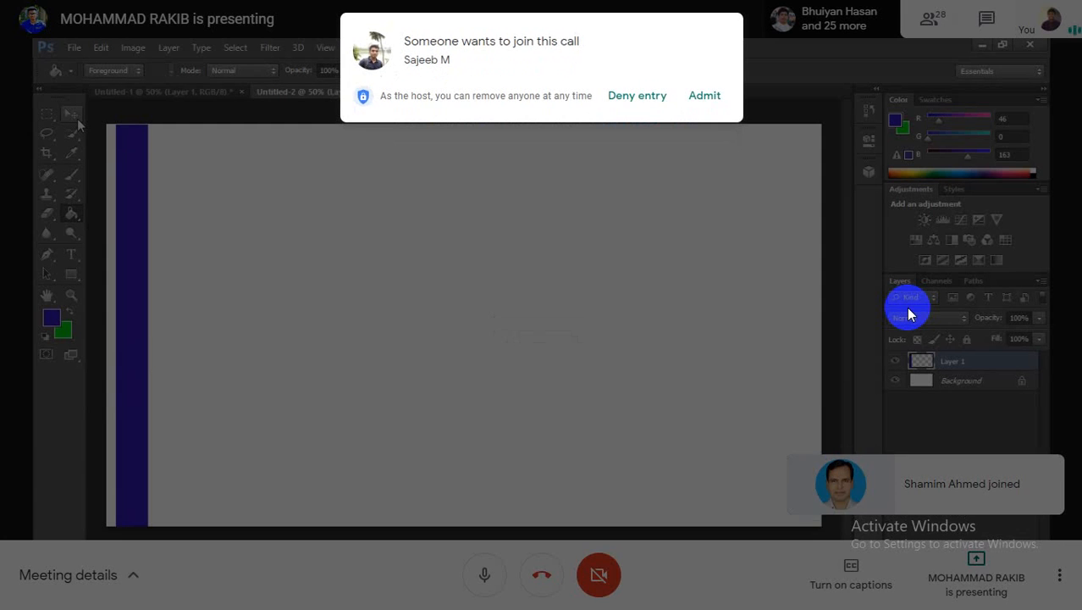
{"action": "left_click", "coordinate": [725, 111]}
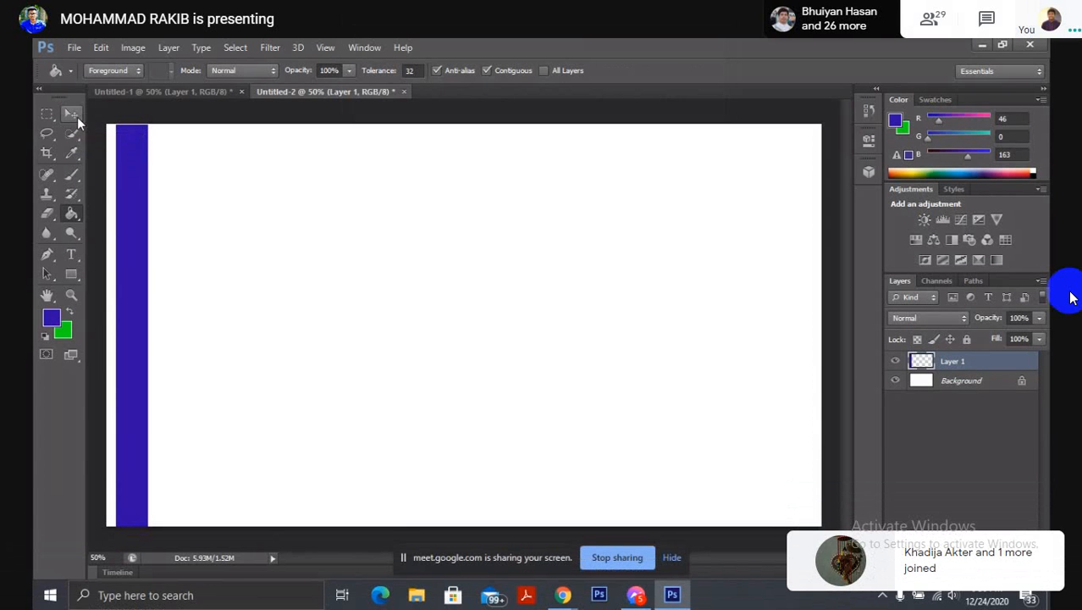
Step: Reset the foreground and background colors to the defaults and set the foreground color to purple 45009e
{"action": "left_click", "coordinate": [78, 117]}
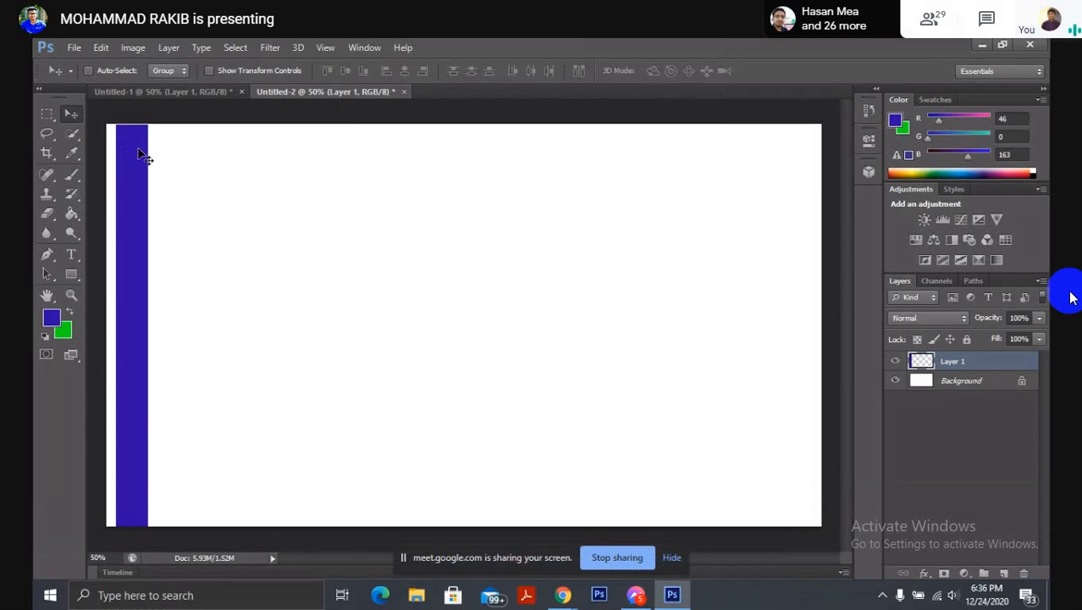
{"action": "key", "text": "d"}
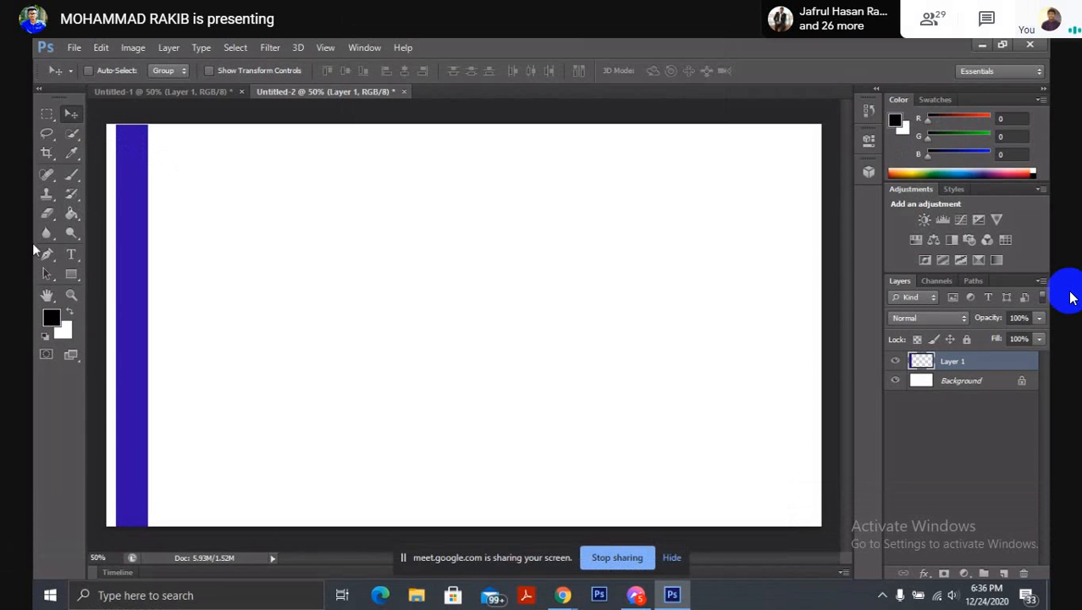
{"action": "left_click", "coordinate": [51, 316]}
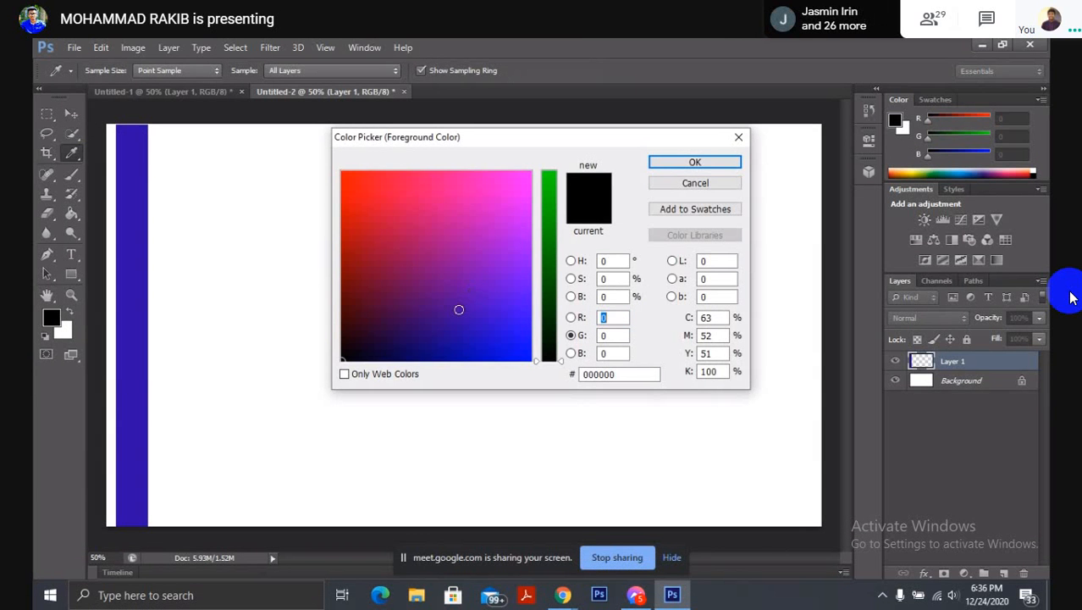
{"action": "left_click", "coordinate": [459, 310]}
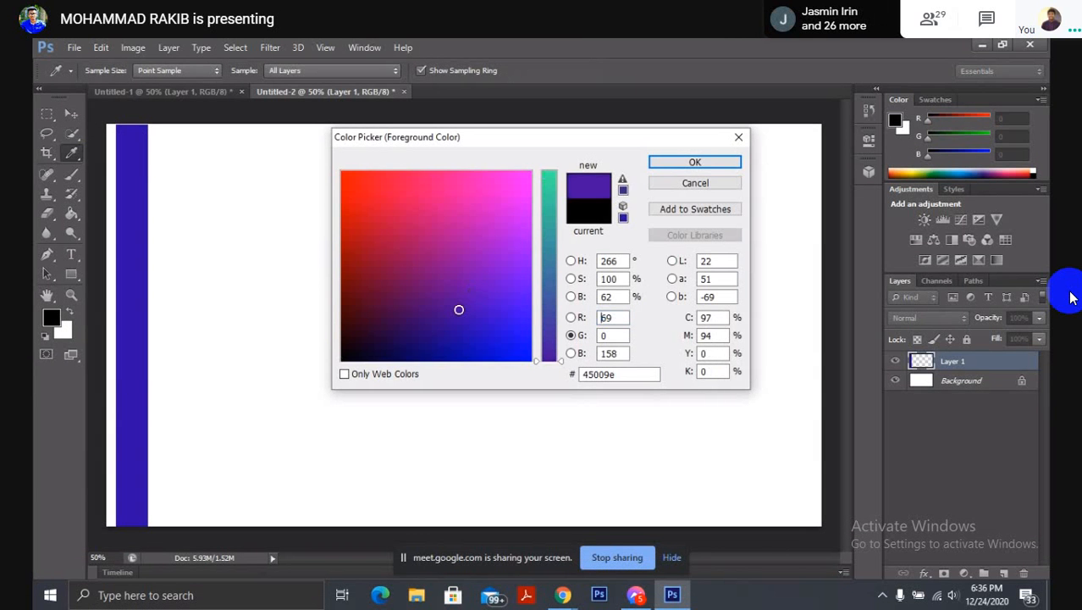
{"action": "left_click", "coordinate": [693, 162]}
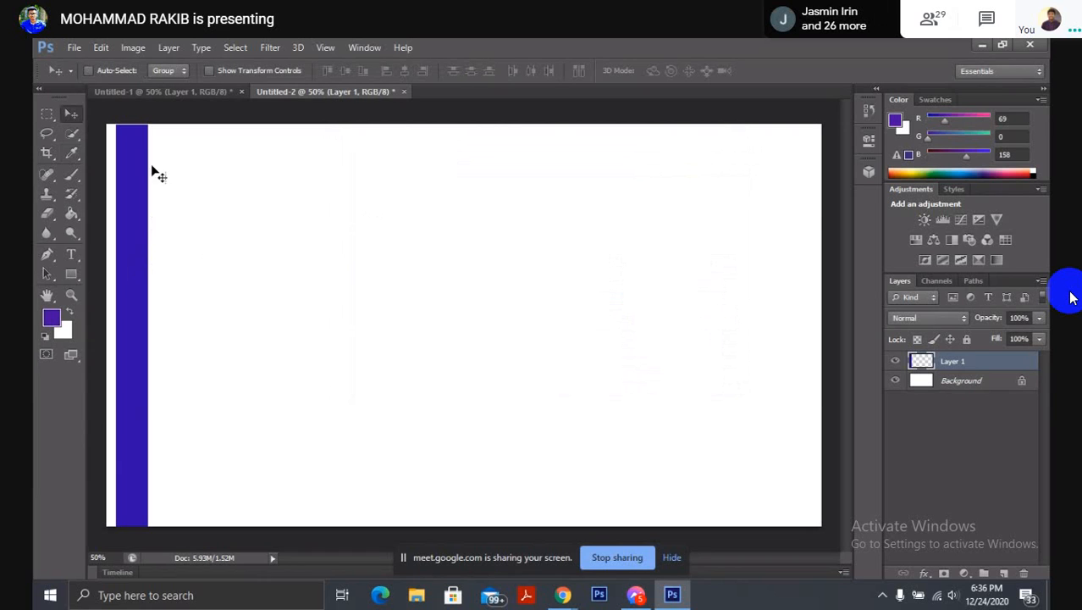
{"action": "left_click", "coordinate": [50, 116]}
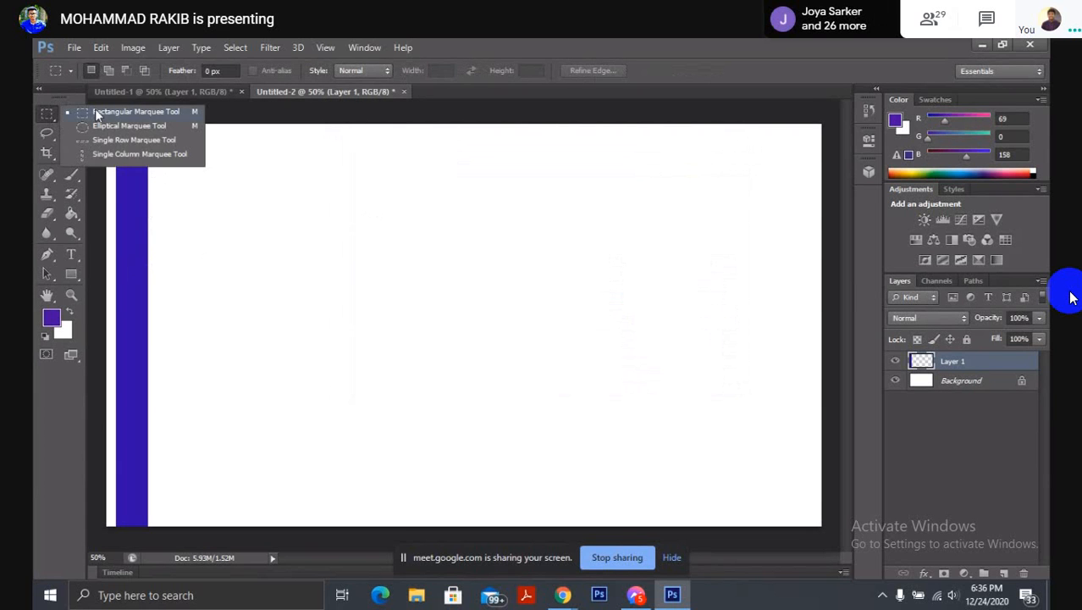
{"action": "left_click", "coordinate": [96, 111]}
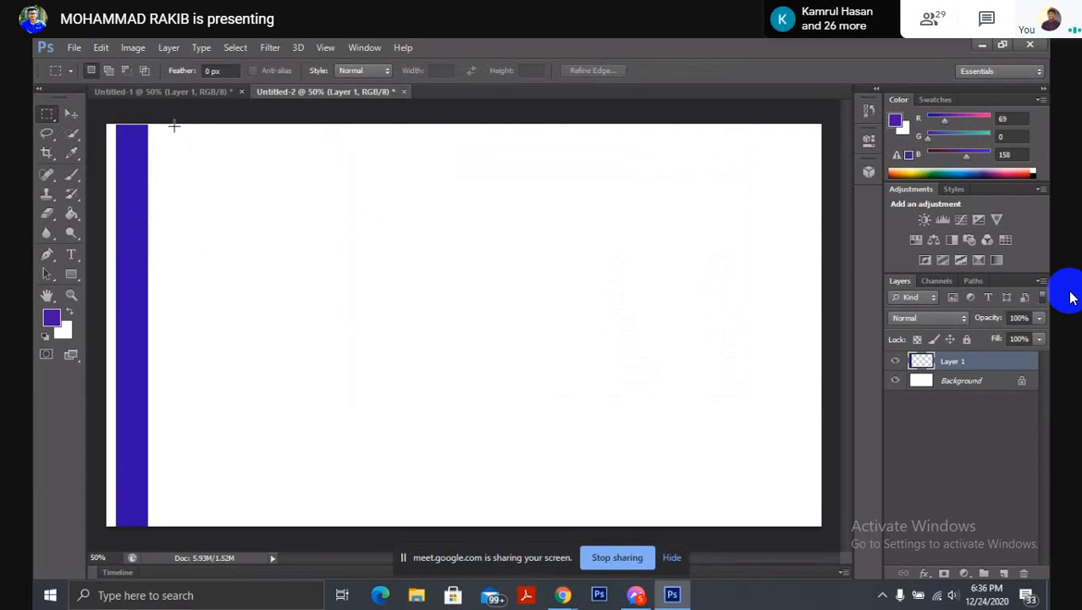
{"action": "left_click_drag", "start_coordinate": [174, 126], "coordinate": [213, 217]}
{"action": "left_click_drag", "start_coordinate": [214, 217], "coordinate": [214, 216]}
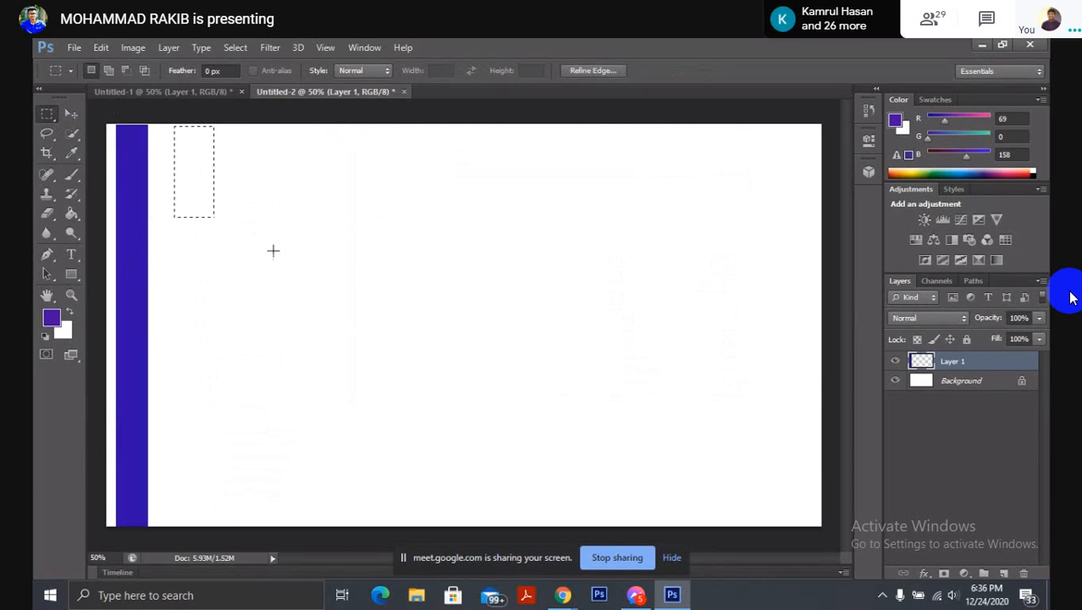
{"action": "left_click", "coordinate": [136, 212]}
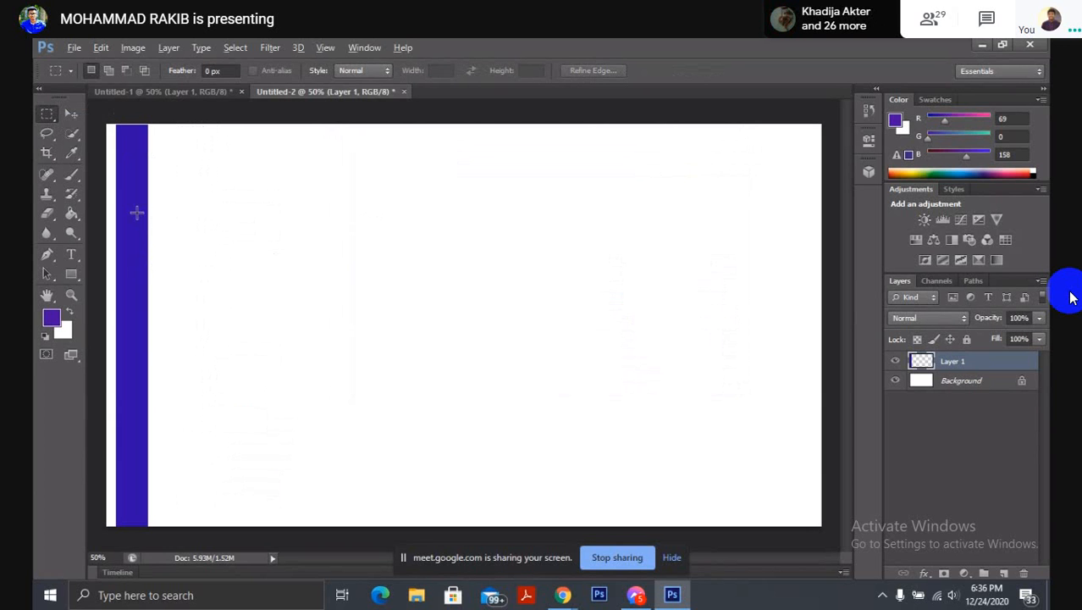
{"action": "left_click_drag", "start_coordinate": [135, 212], "coordinate": [170, 221]}
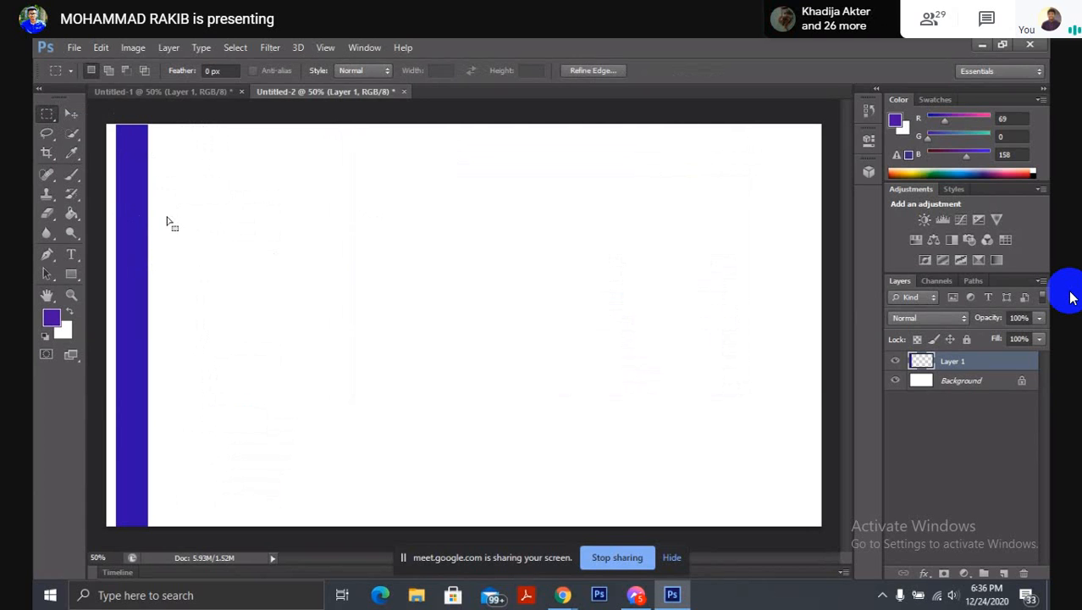
{"action": "left_click", "coordinate": [99, 170]}
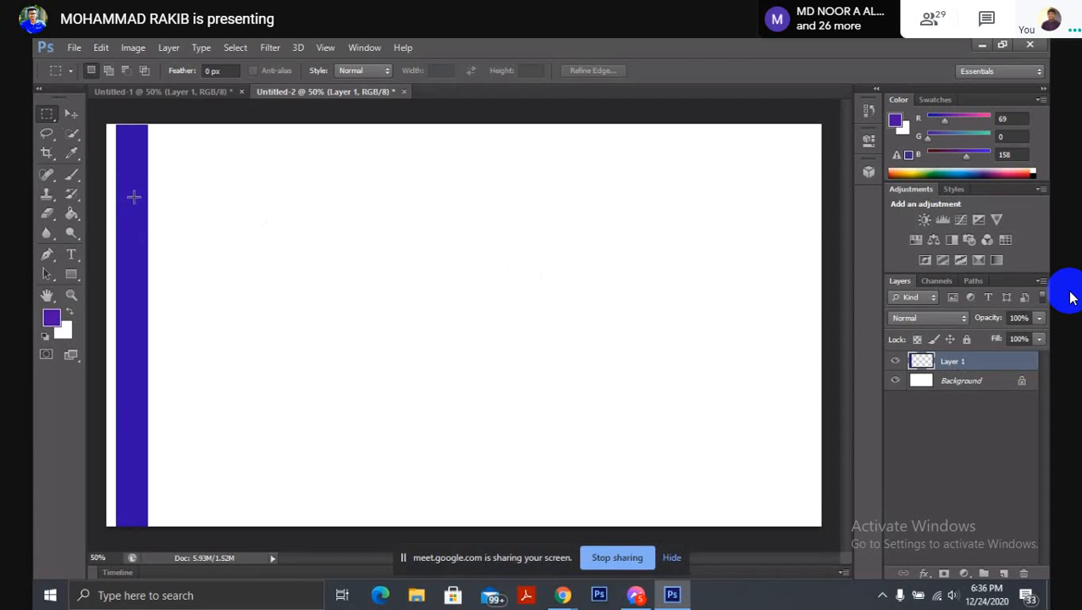
Step: Shift the blue stripe on Layer 1 slightly upward with the Move tool and place a duplicate just to its right
{"action": "left_click", "coordinate": [76, 119]}
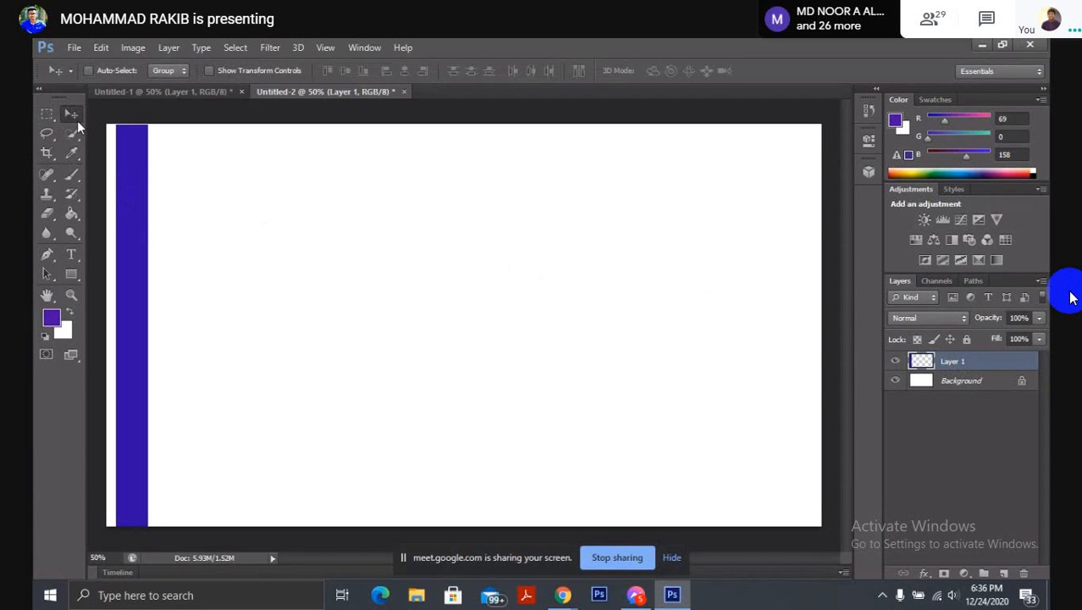
{"action": "mouse_move", "coordinate": [140, 184]}
{"action": "left_mouse_down"}
{"action": "mouse_move", "coordinate": [188, 186]}
{"action": "mouse_move", "coordinate": [134, 173]}
{"action": "mouse_move", "coordinate": [142, 176]}
{"action": "left_mouse_up"}
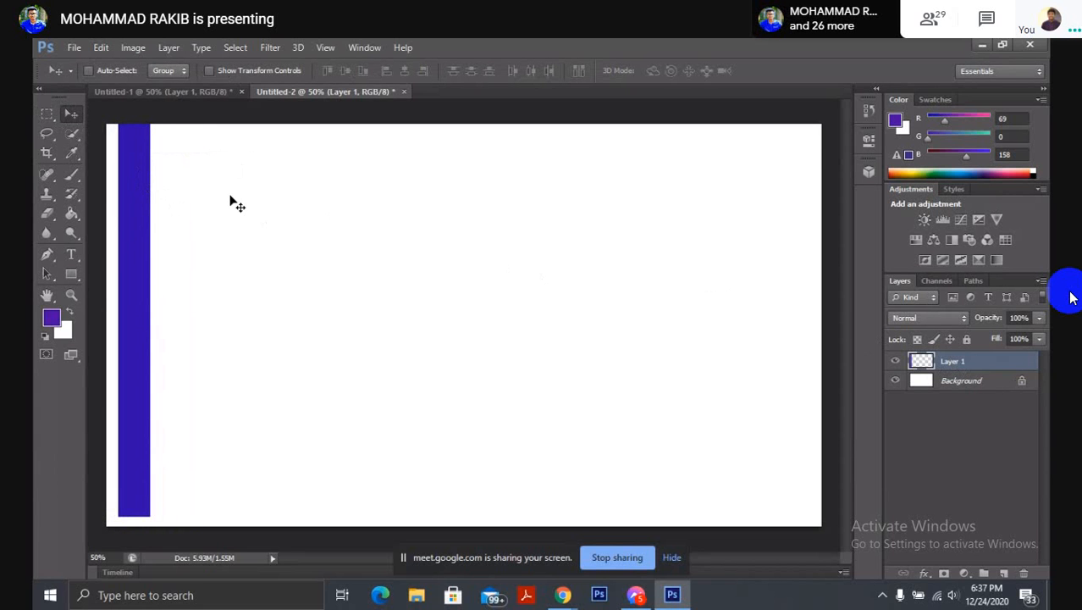
{"action": "left_click_drag", "start_coordinate": [136, 194], "coordinate": [187, 197]}
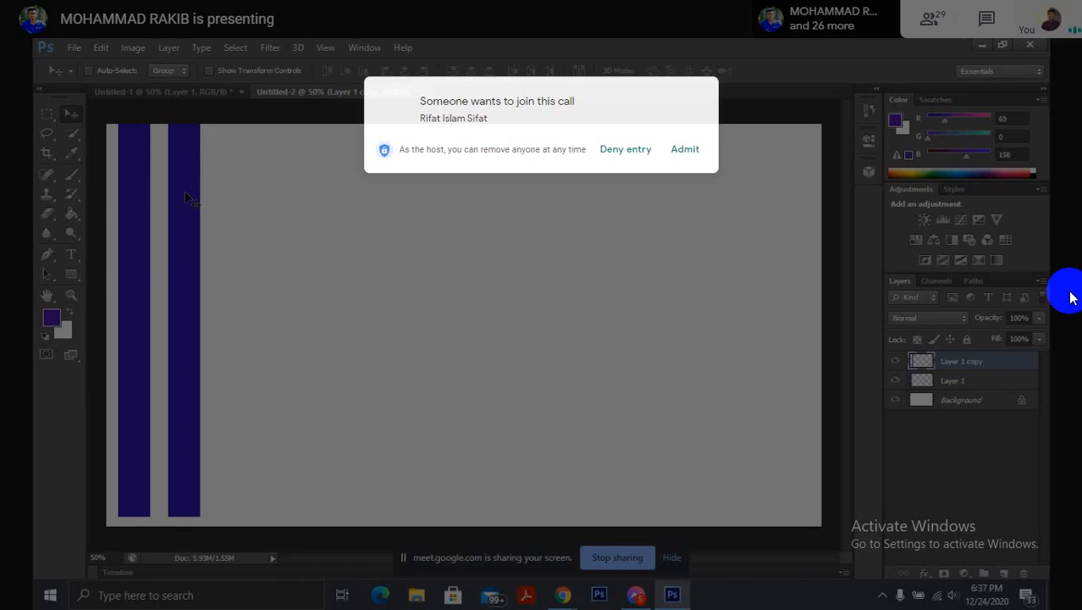
Step: Admit the waiting participant, then duplicate the two stripe layers together three times across the canvas to make eight vertical stripes
{"action": "left_click", "coordinate": [706, 96]}
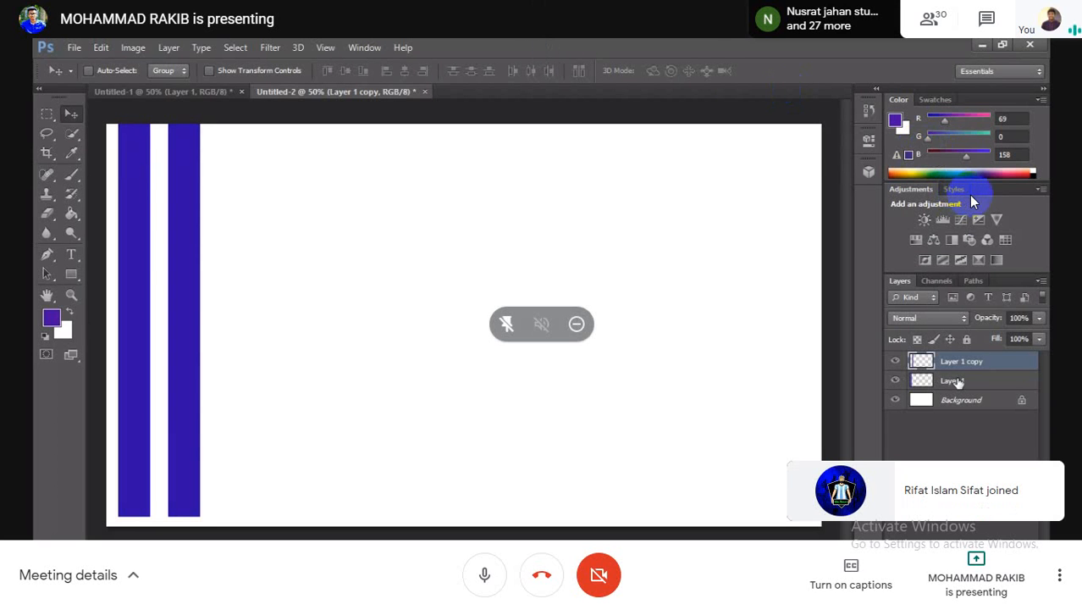
{"action": "left_click", "coordinate": [954, 381]}
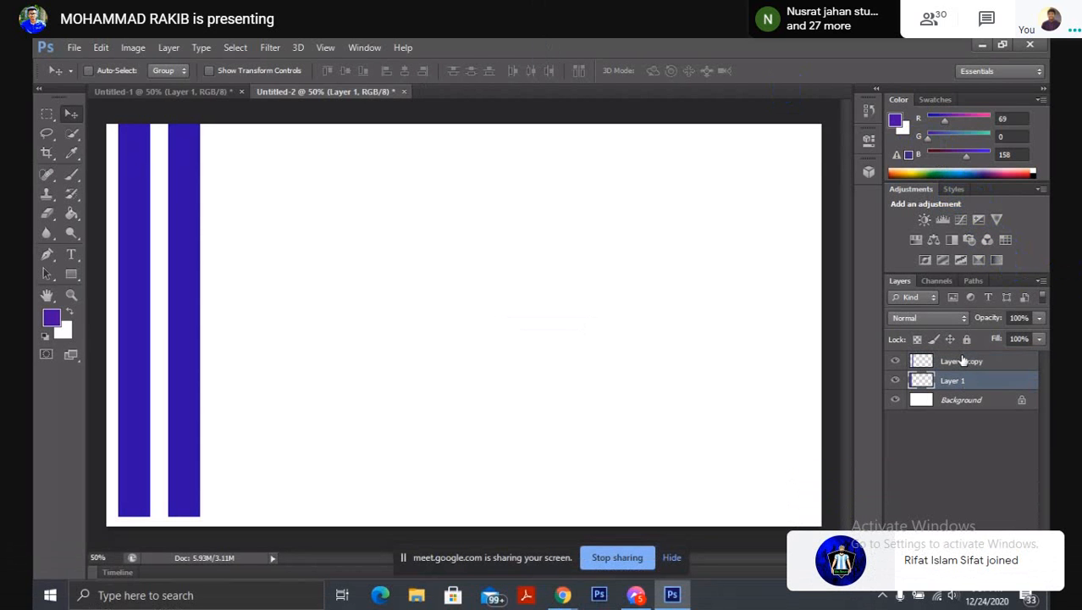
{"action": "left_click", "coordinate": [961, 362], "text": "shift"}
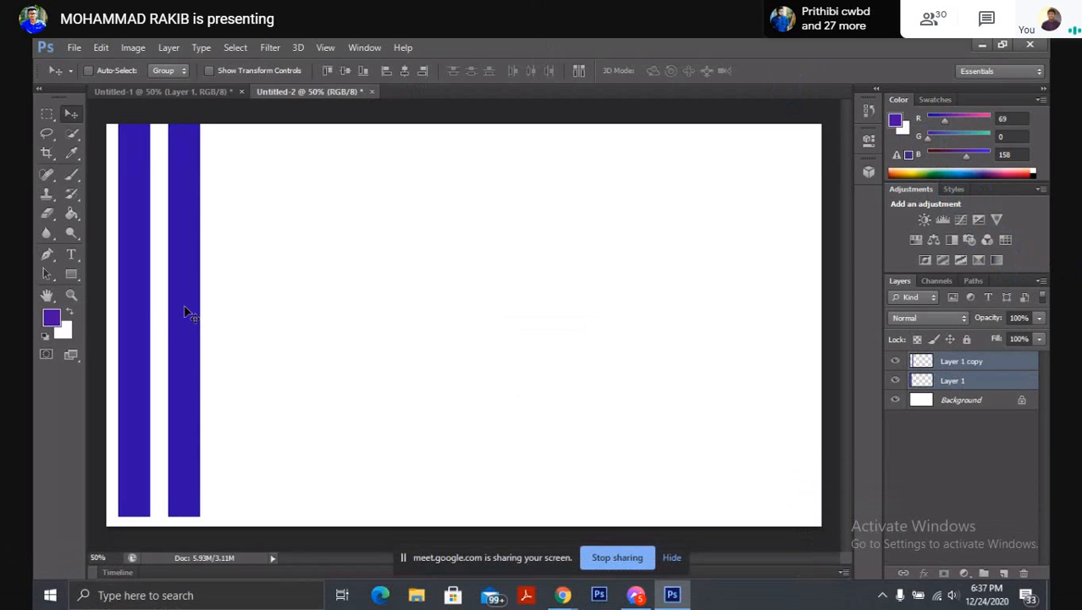
{"action": "left_click_drag", "start_coordinate": [188, 312], "coordinate": [498, 317]}
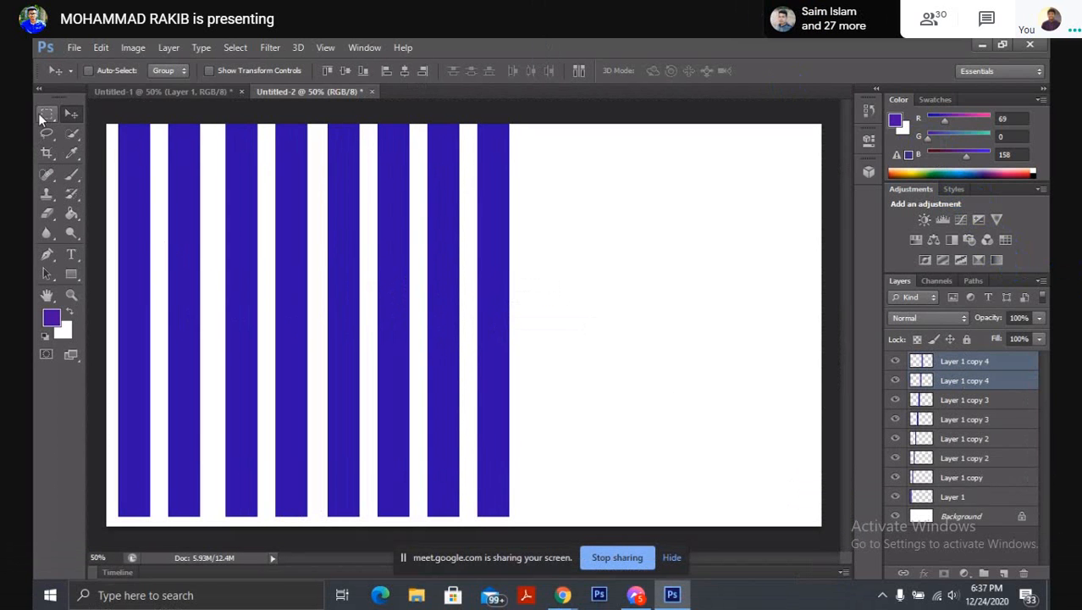
Step: Add a new layer above the stripes and select a thin horizontal strip across all of them near the canvas's upper edge
{"action": "left_click", "coordinate": [46, 116]}
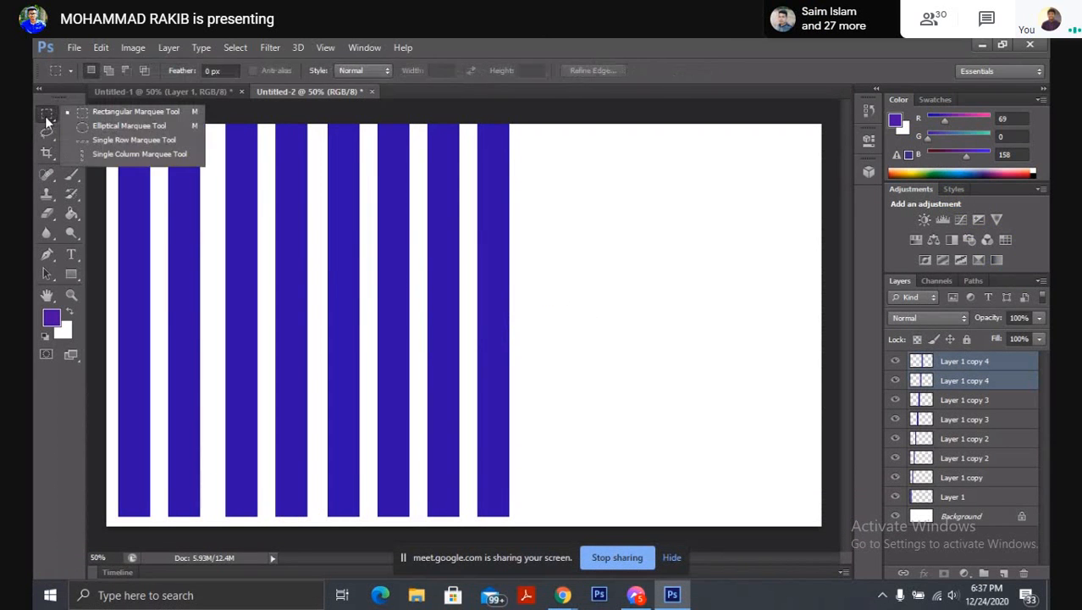
{"action": "left_click", "coordinate": [99, 115]}
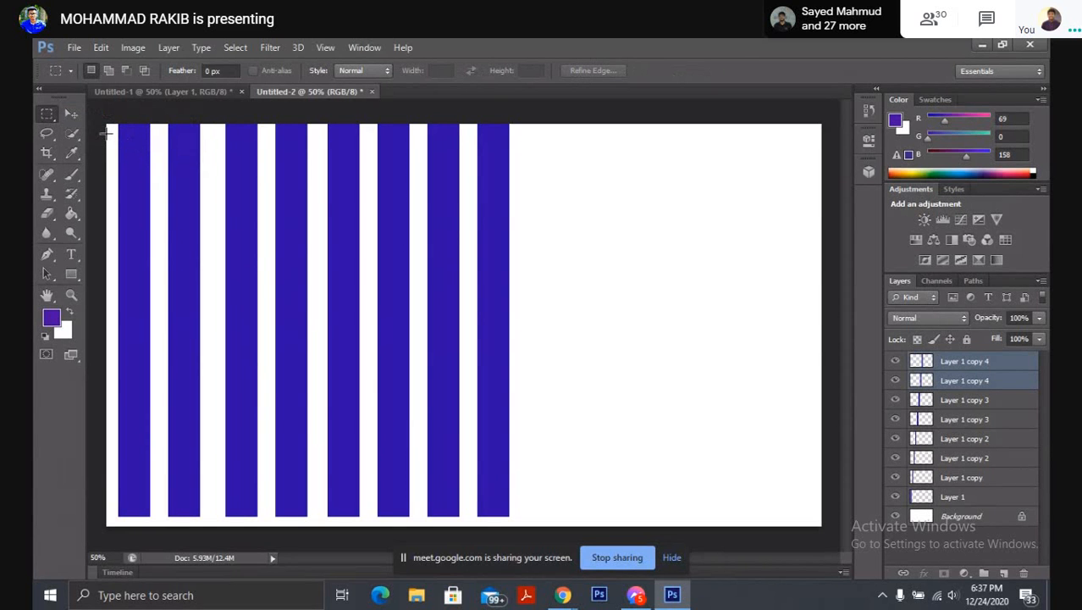
{"action": "left_click_drag", "start_coordinate": [107, 132], "coordinate": [543, 155]}
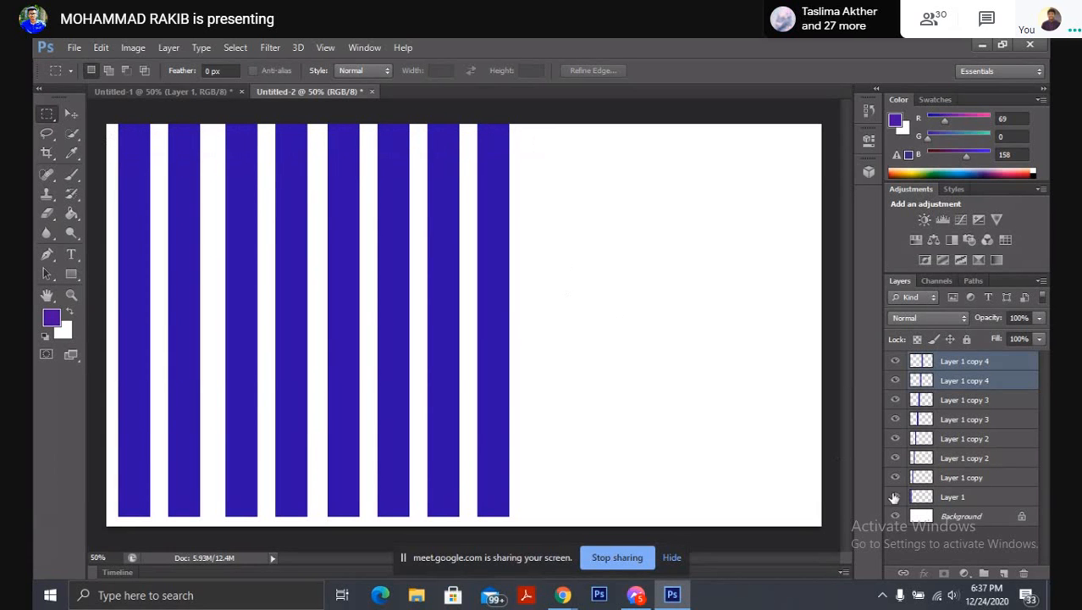
{"action": "left_click", "coordinate": [1004, 575]}
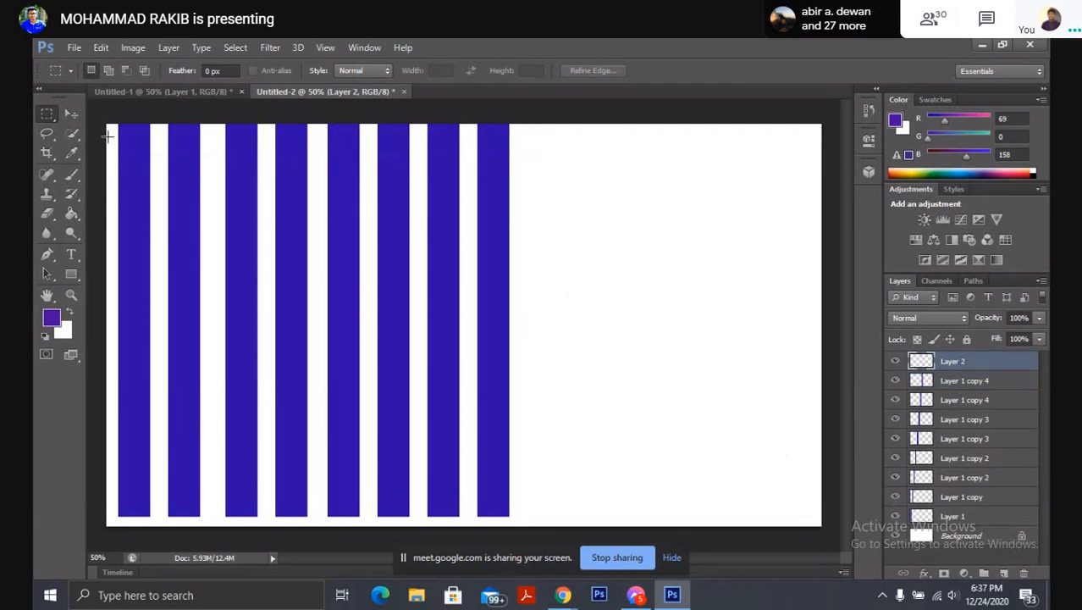
{"action": "left_click_drag", "start_coordinate": [259, 148], "coordinate": [535, 158]}
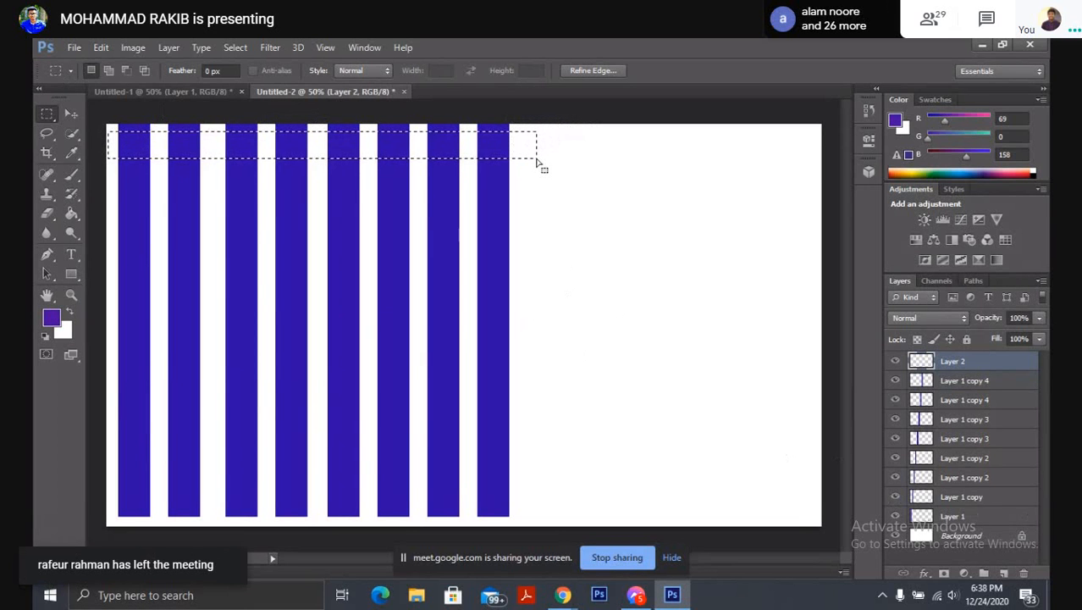
Step: Activate the Paint Bucket tool, set the background color to green 1dff1a, and admit the participant waiting to join the call
{"action": "left_click", "coordinate": [72, 213]}
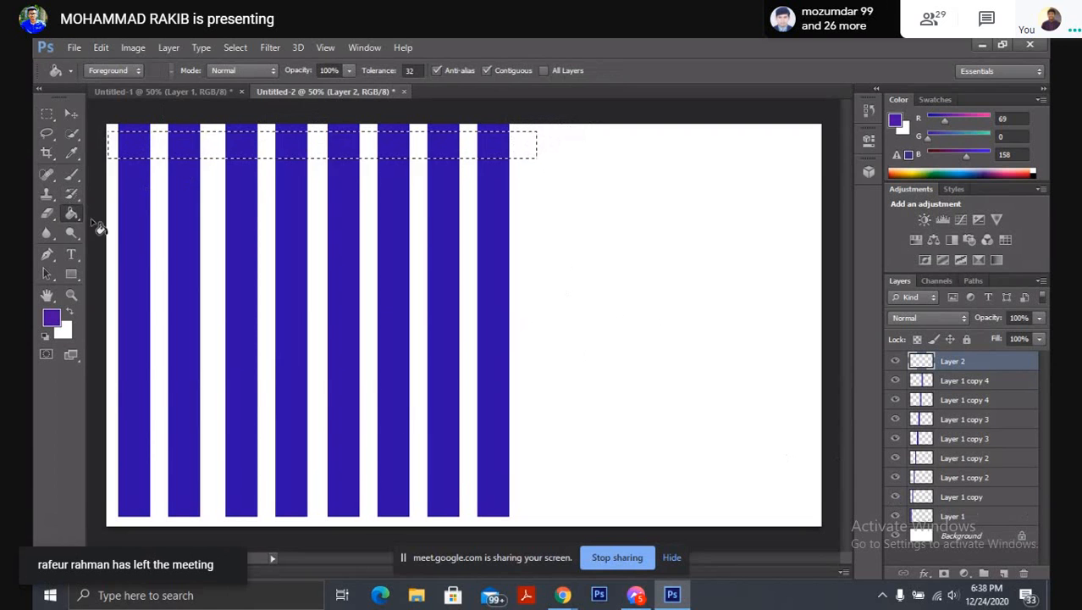
{"action": "right_click", "coordinate": [74, 214]}
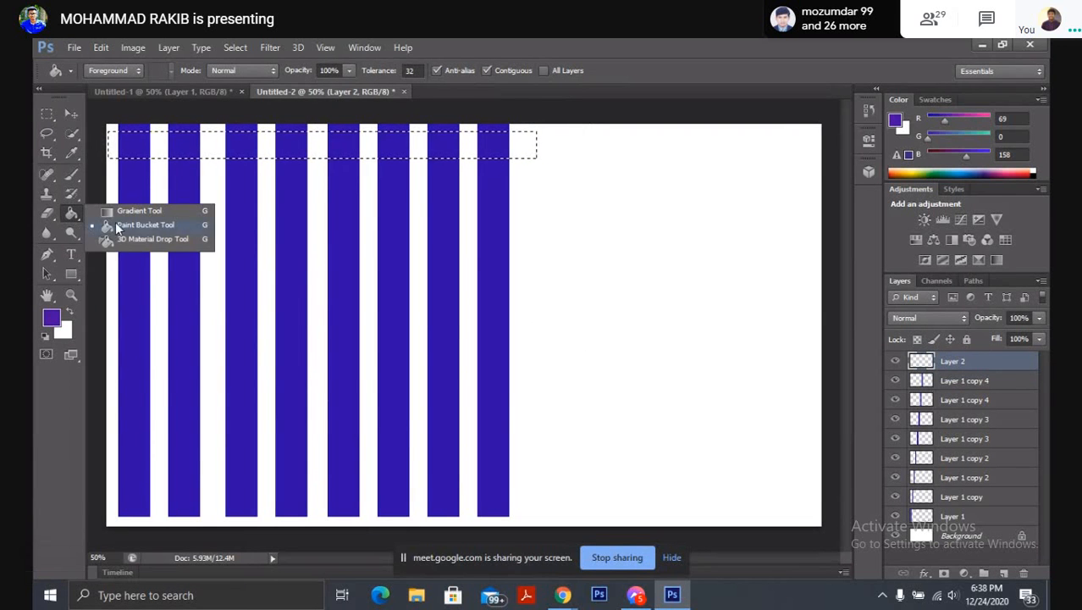
{"action": "left_click", "coordinate": [116, 224]}
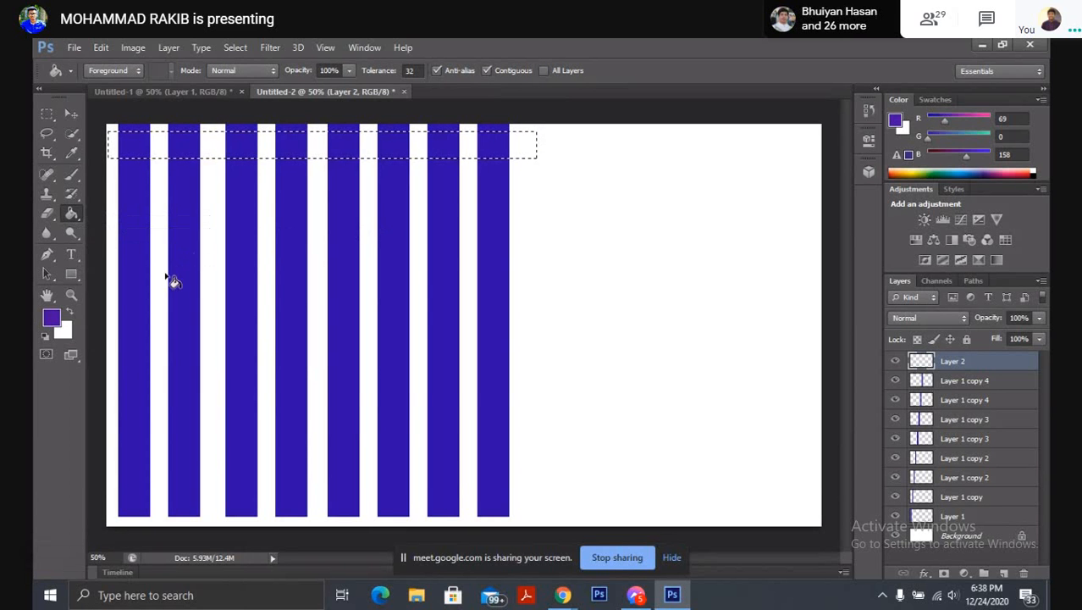
{"action": "left_click", "coordinate": [60, 332]}
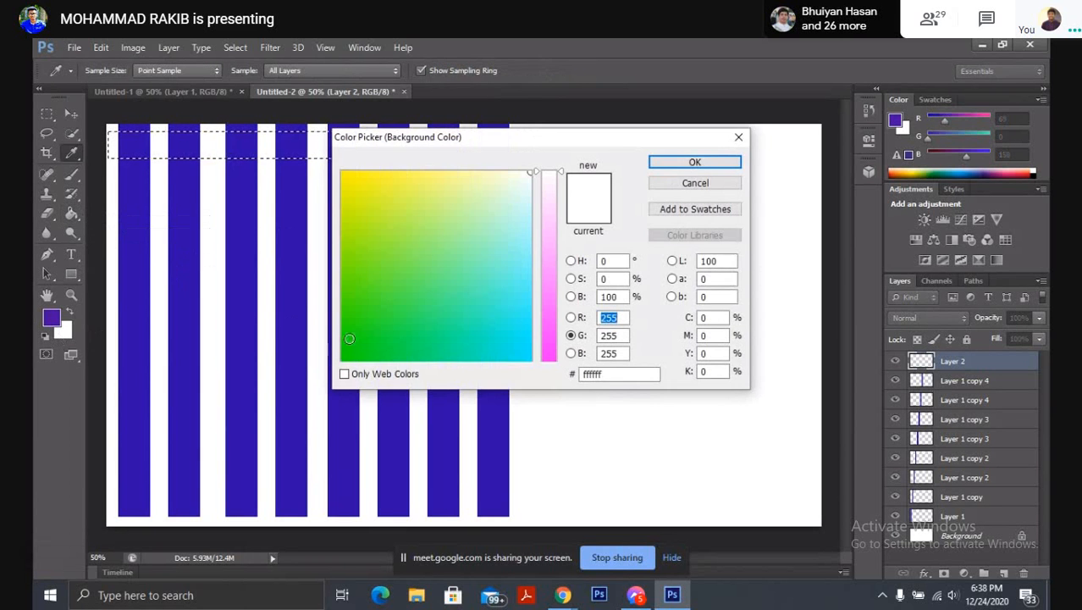
{"action": "left_click", "coordinate": [361, 339]}
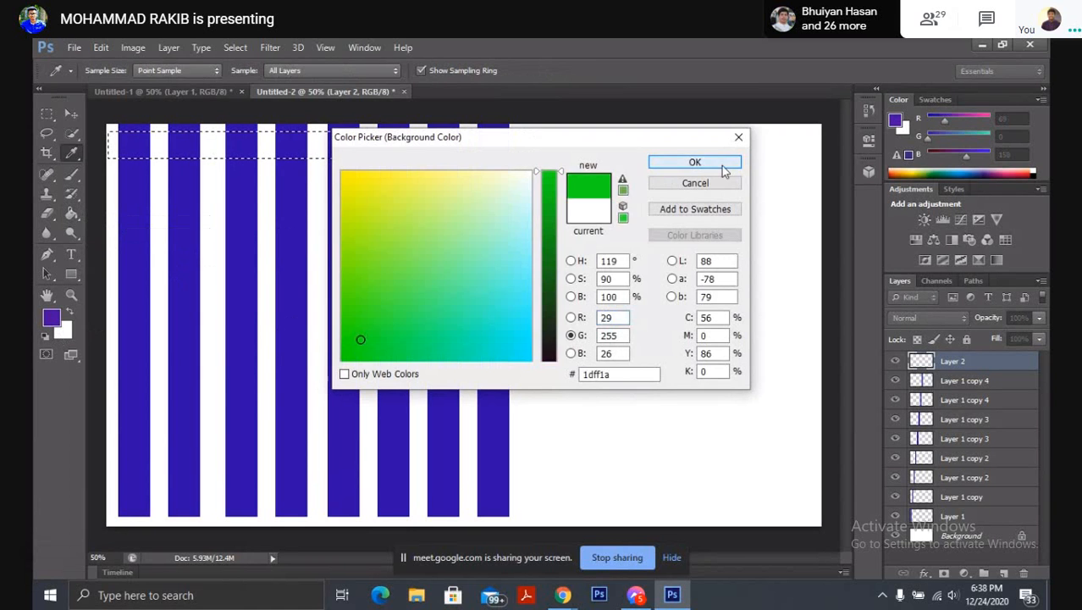
{"action": "left_click", "coordinate": [695, 162]}
{"action": "key", "text": "g"}
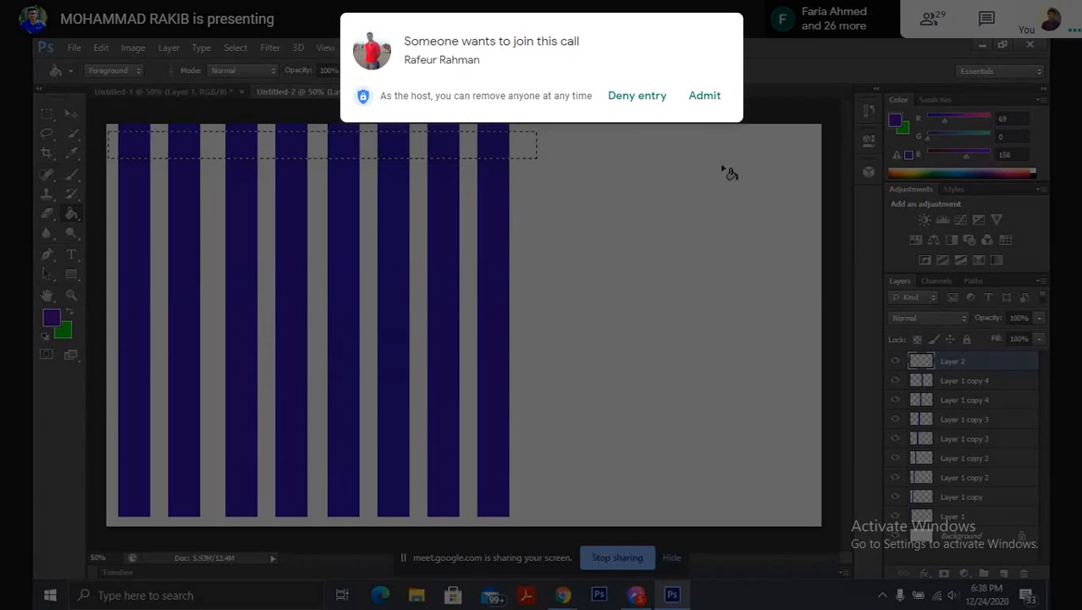
{"action": "left_click", "coordinate": [708, 96]}
{"action": "left_click", "coordinate": [540, 55]}
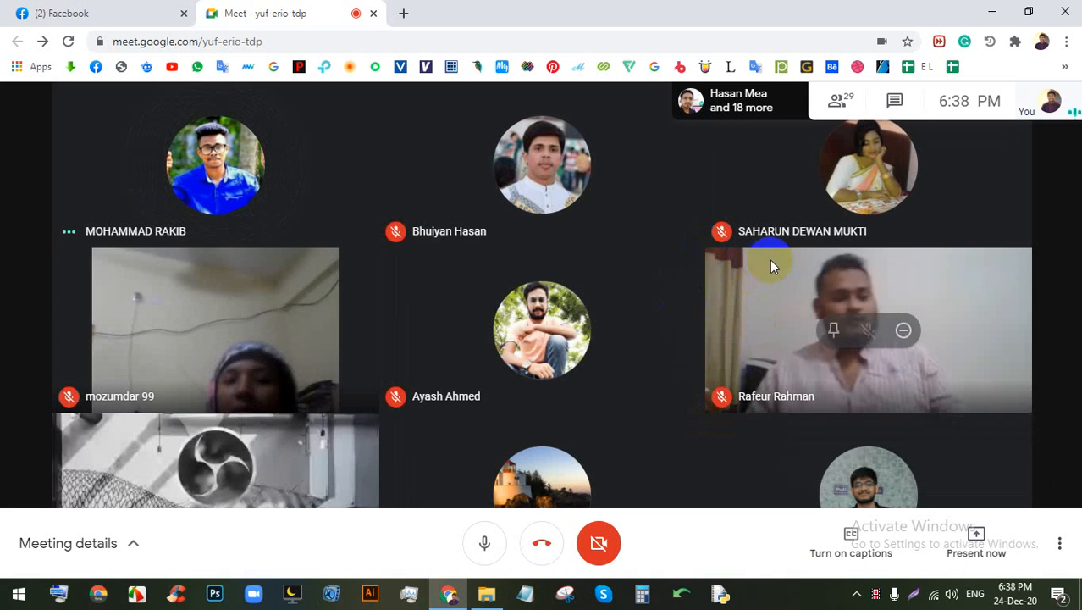
{"action": "left_click", "coordinate": [970, 540]}
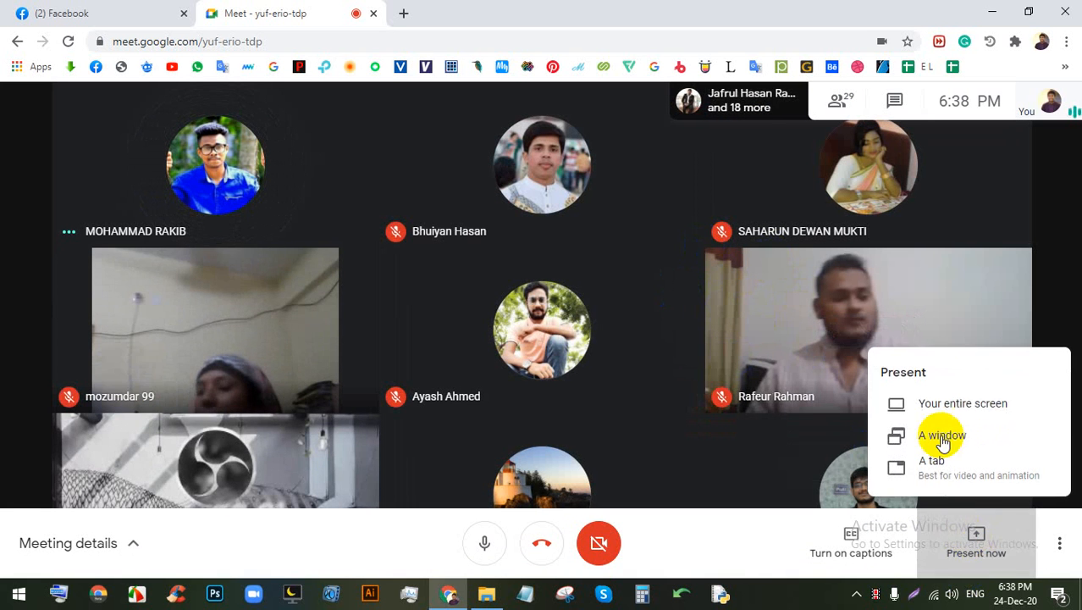
{"action": "left_click", "coordinate": [972, 407]}
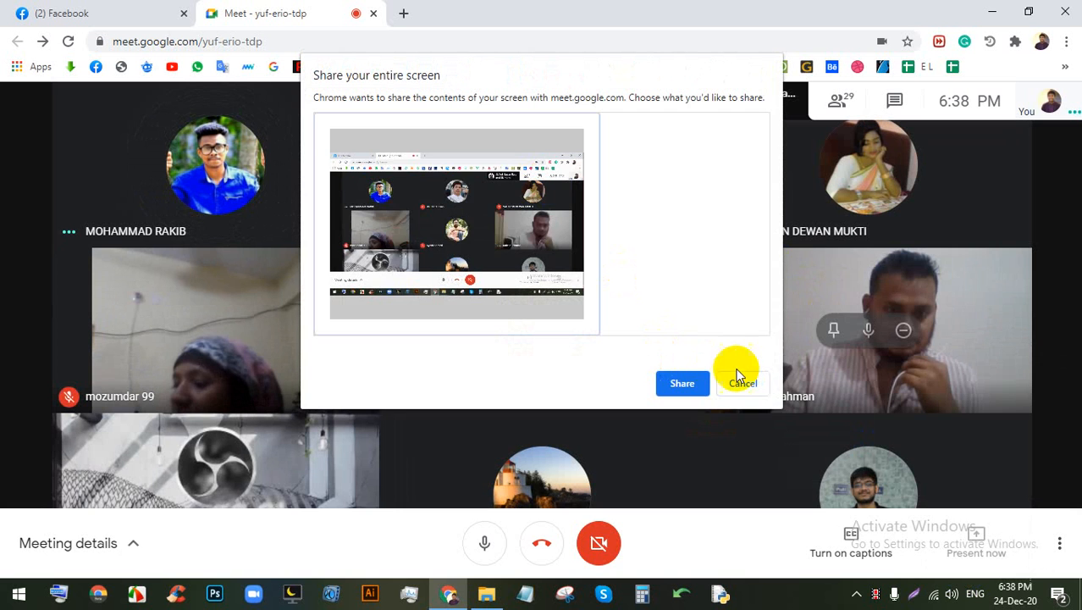
{"action": "left_click", "coordinate": [744, 382]}
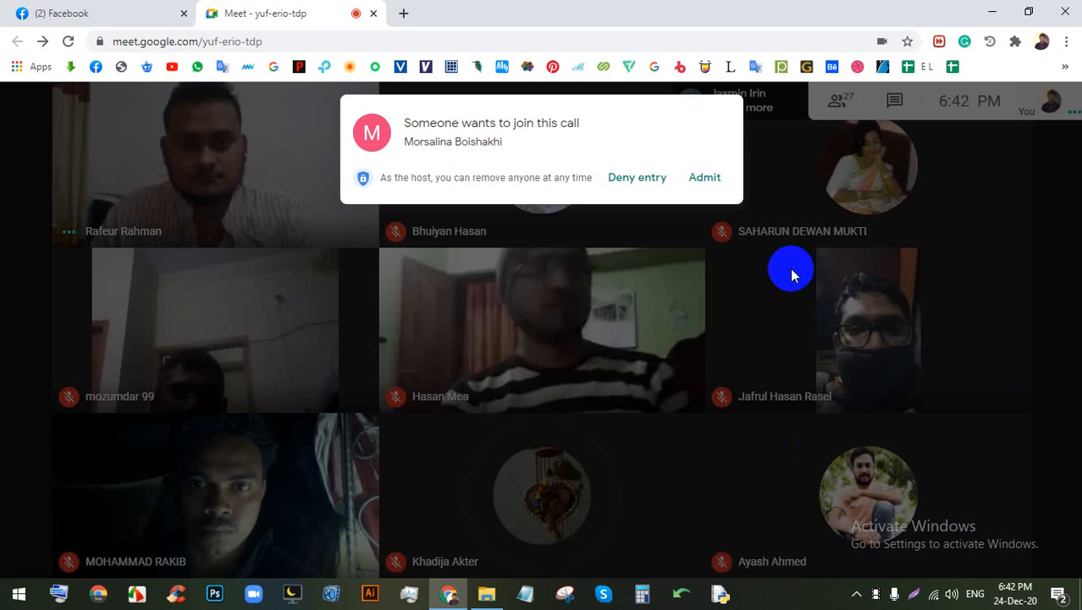
Step: Admit the waiting participant, then capture the entire screen with the meeting grid and choose to save the screenshot
{"action": "left_click", "coordinate": [705, 177]}
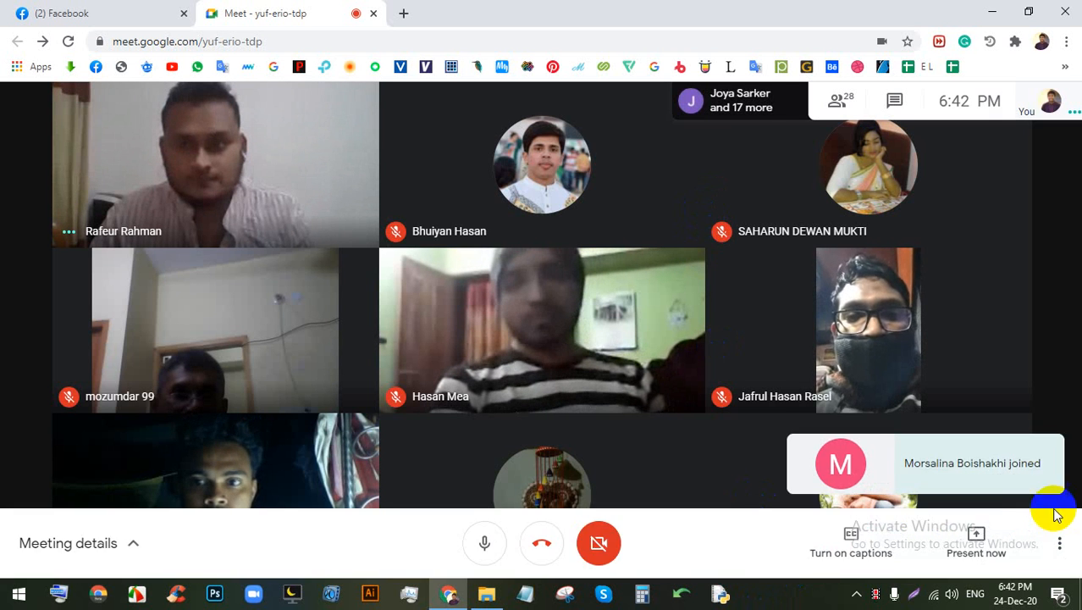
{"action": "left_click", "coordinate": [914, 594]}
{"action": "left_click_drag", "start_coordinate": [0, 0], "coordinate": [1081, 608]}
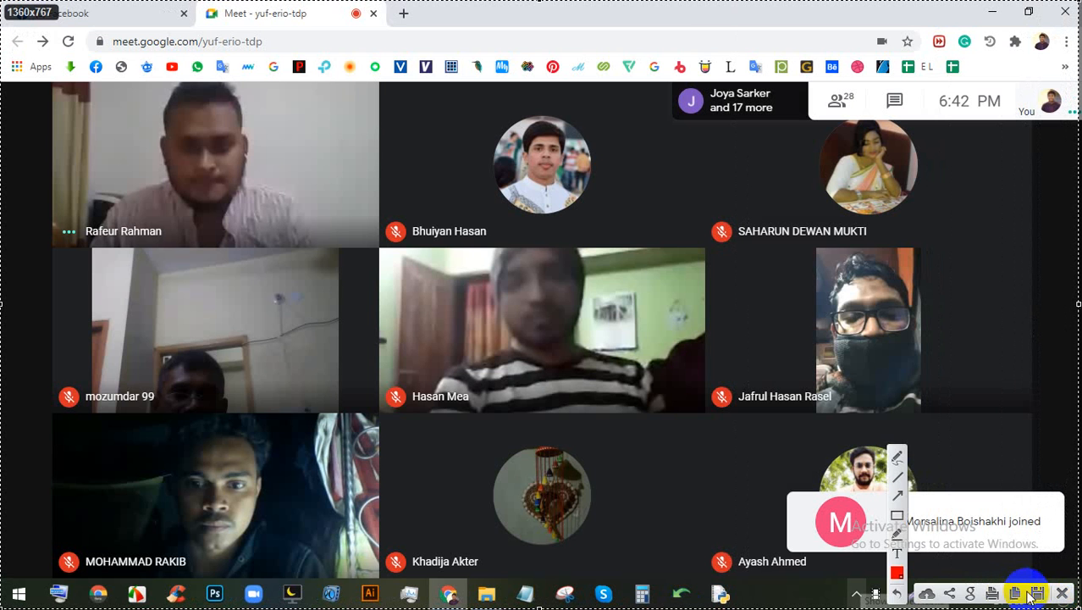
{"action": "left_click", "coordinate": [1035, 593]}
Step: Save the screenshot as Screenshot_1.png in a new folder named Class-04(61) inside folder 61 on the LEDP (E:) drive
{"action": "left_click", "coordinate": [329, 40]}
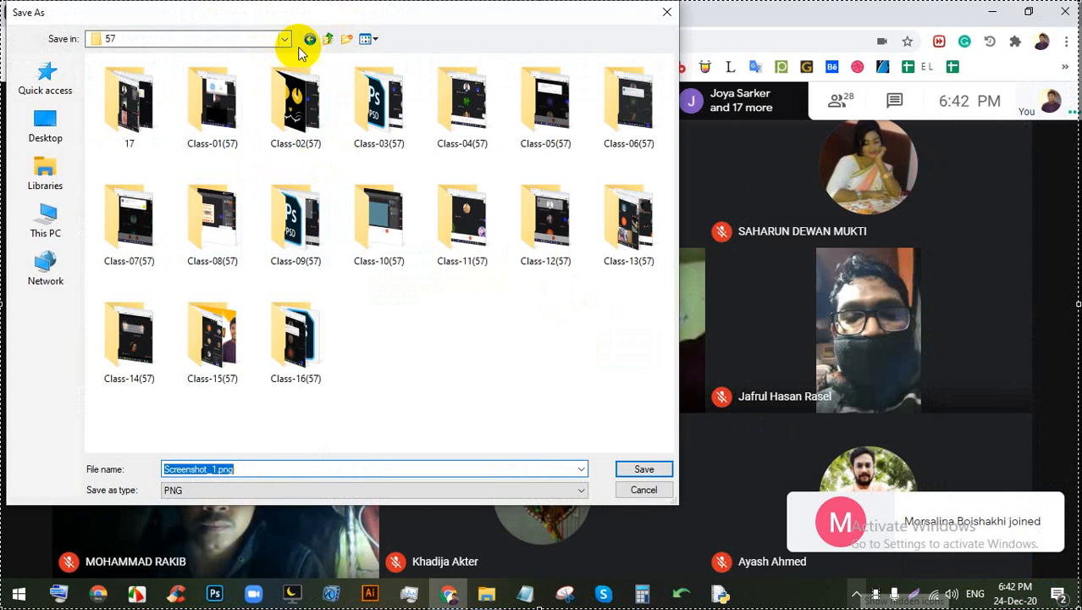
{"action": "left_click", "coordinate": [326, 40]}
{"action": "left_click", "coordinate": [525, 113]}
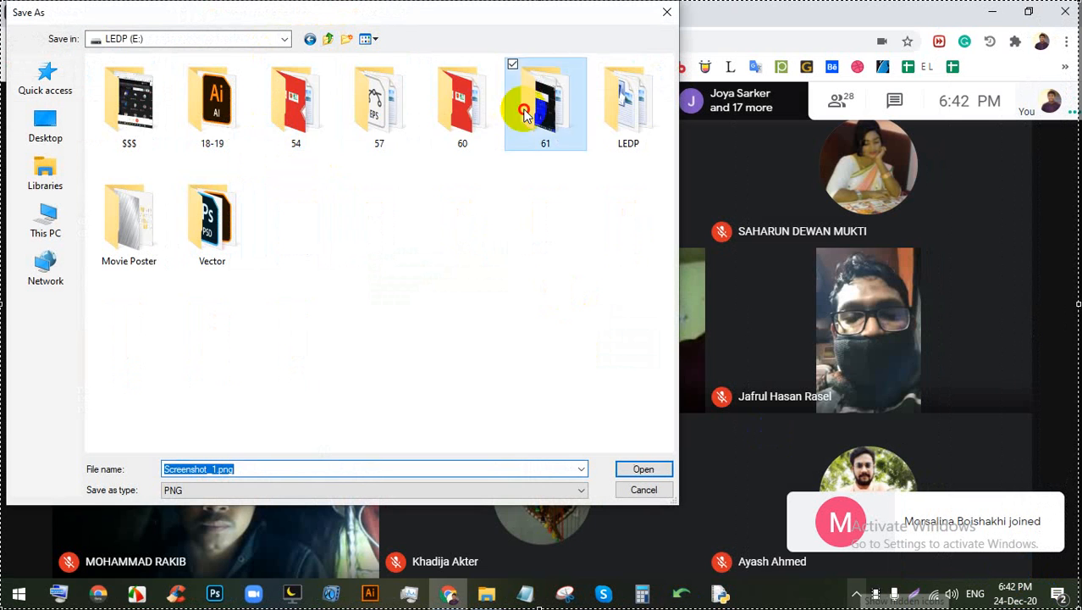
{"action": "double_click", "coordinate": [525, 112]}
{"action": "right_click", "coordinate": [331, 129]}
{"action": "mouse_move", "coordinate": [388, 280]}
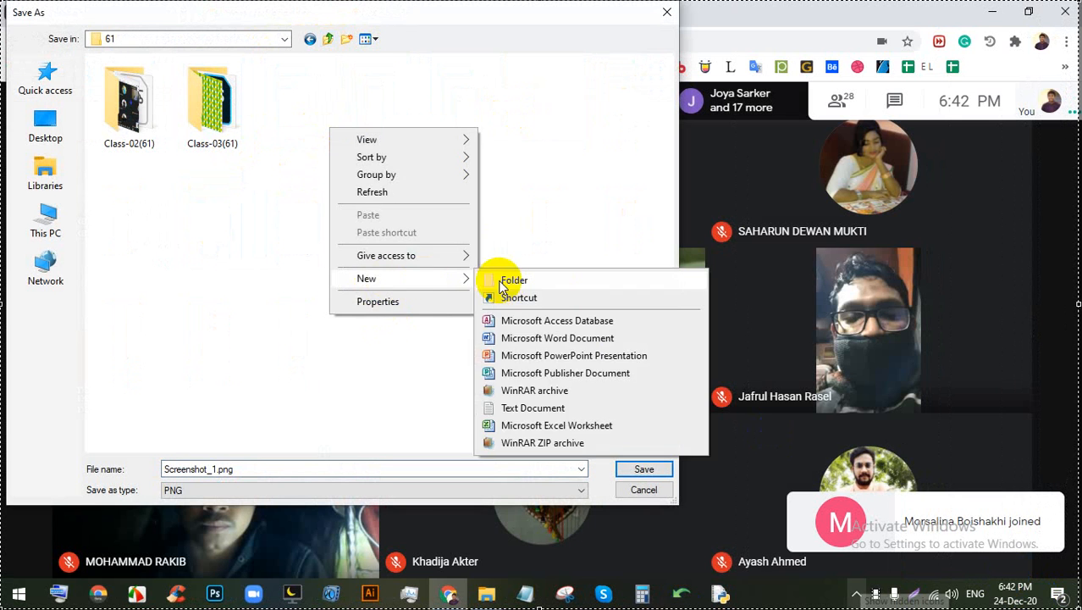
{"action": "left_click", "coordinate": [508, 281]}
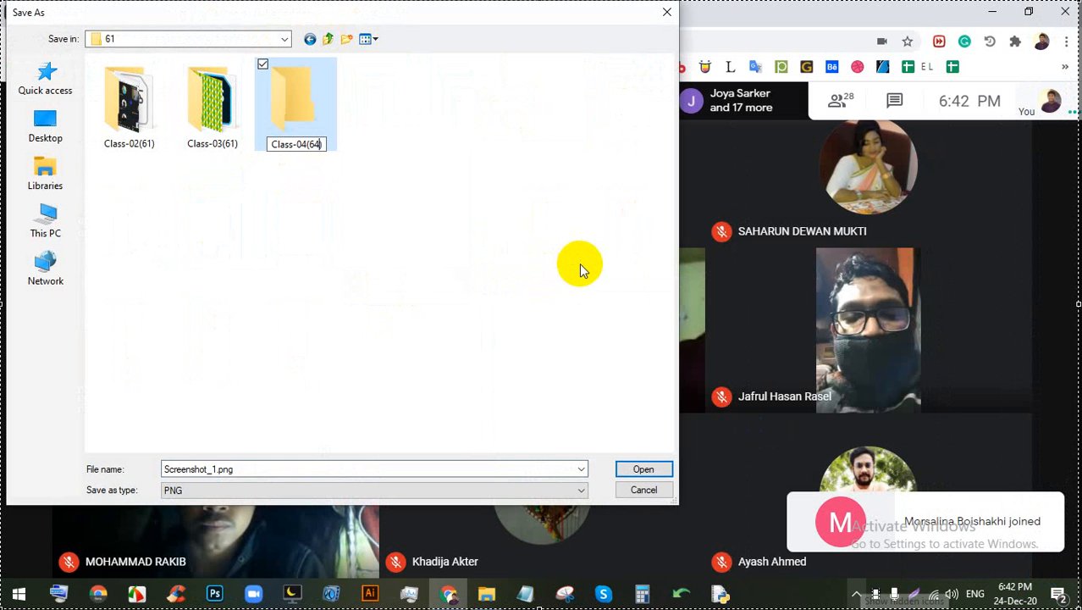
{"action": "key", "text": "Return"}
{"action": "key", "text": "Return"}
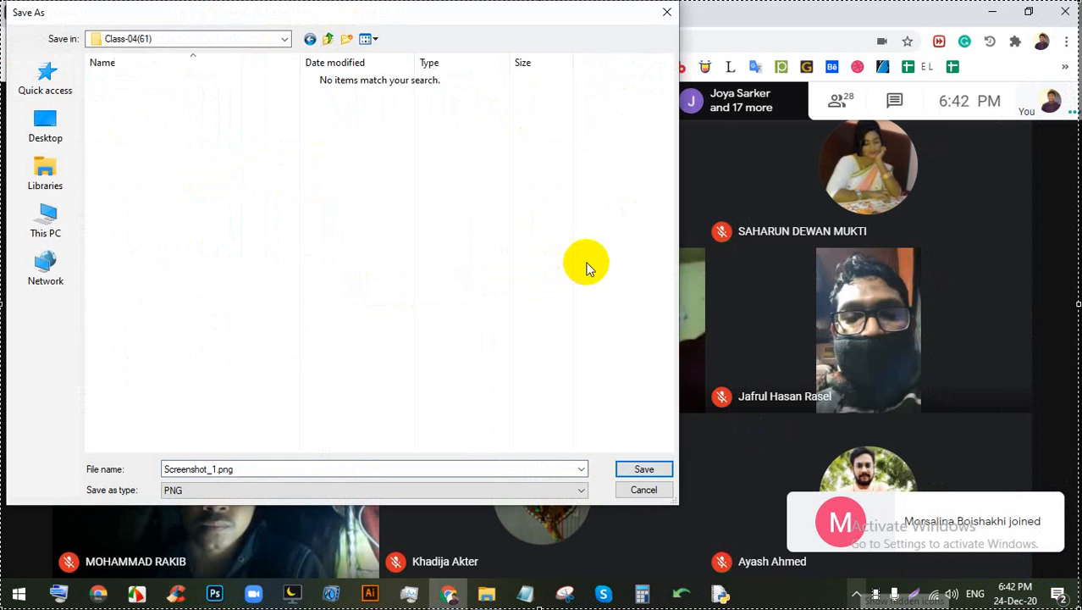
{"action": "left_click", "coordinate": [639, 469]}
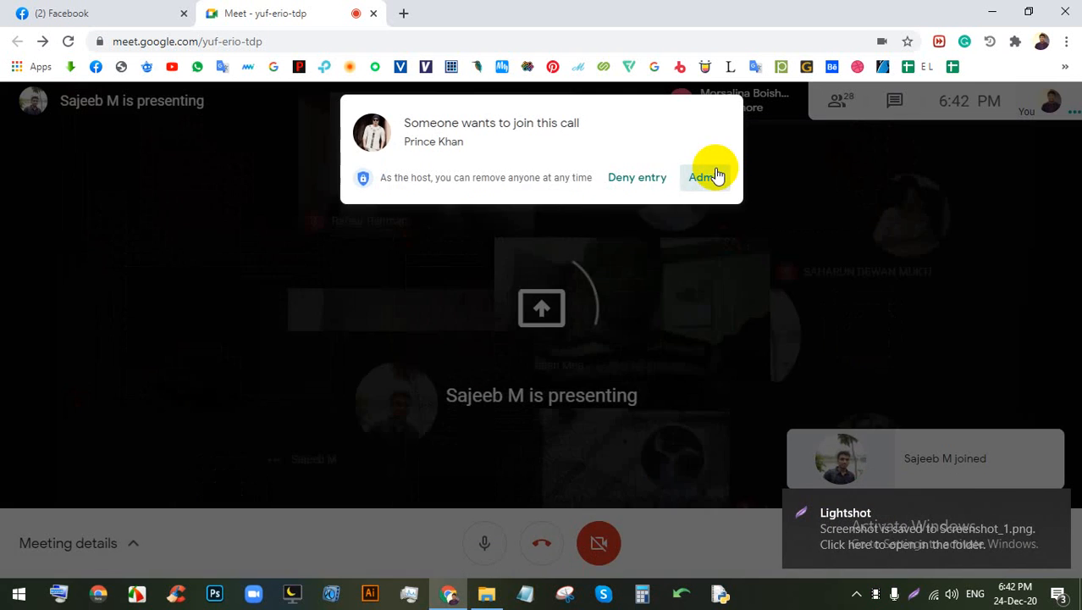
Step: Admit the waiting participant, then show the meeting full screen with the shared Photoshop presentation pinned
{"action": "left_click", "coordinate": [714, 176]}
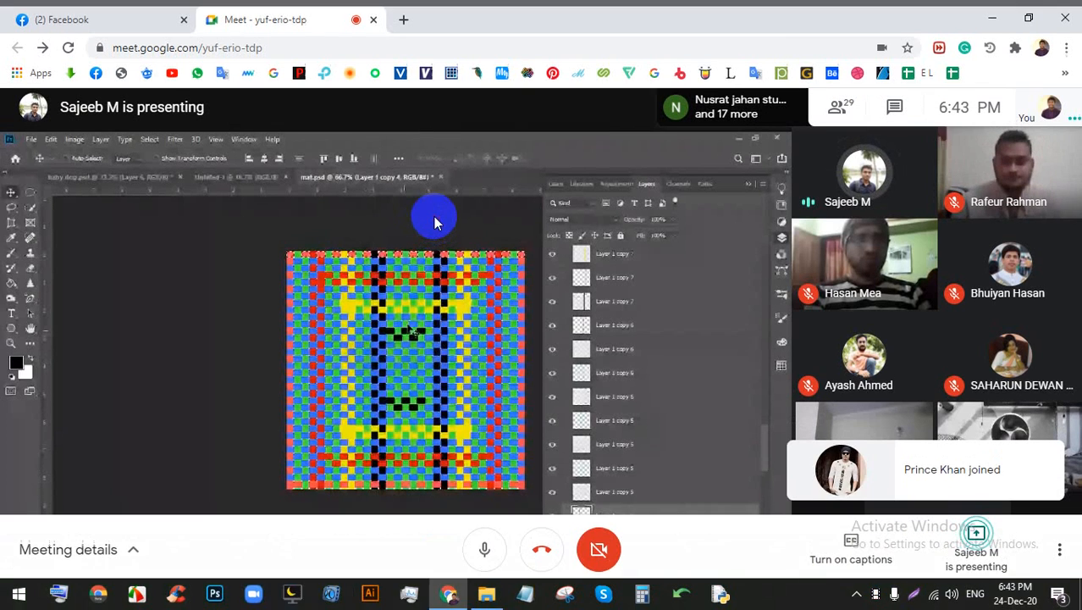
{"action": "double_click", "coordinate": [435, 216]}
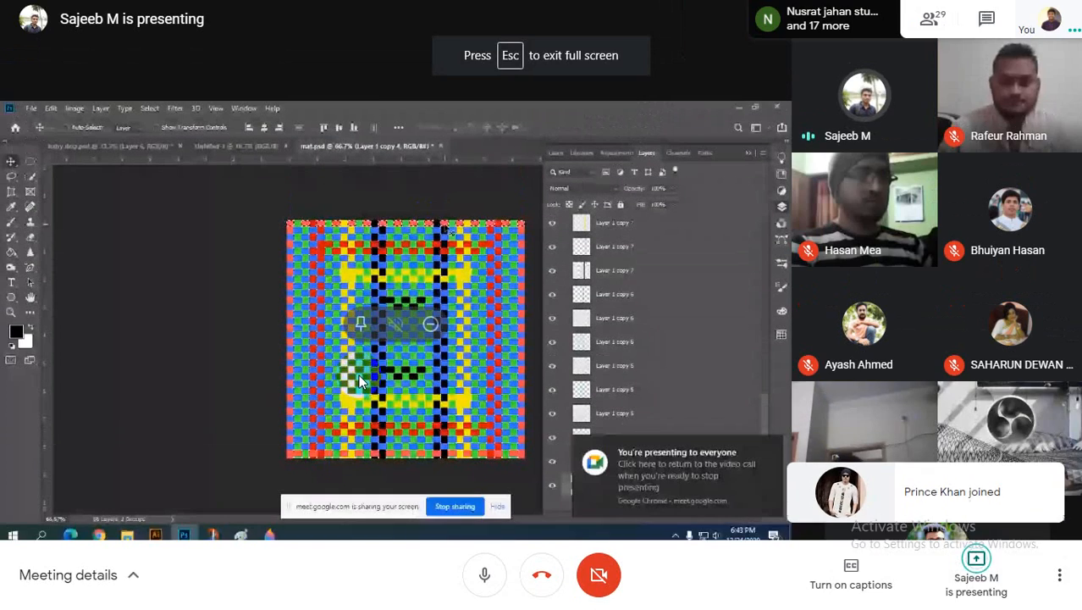
{"action": "left_click", "coordinate": [364, 324]}
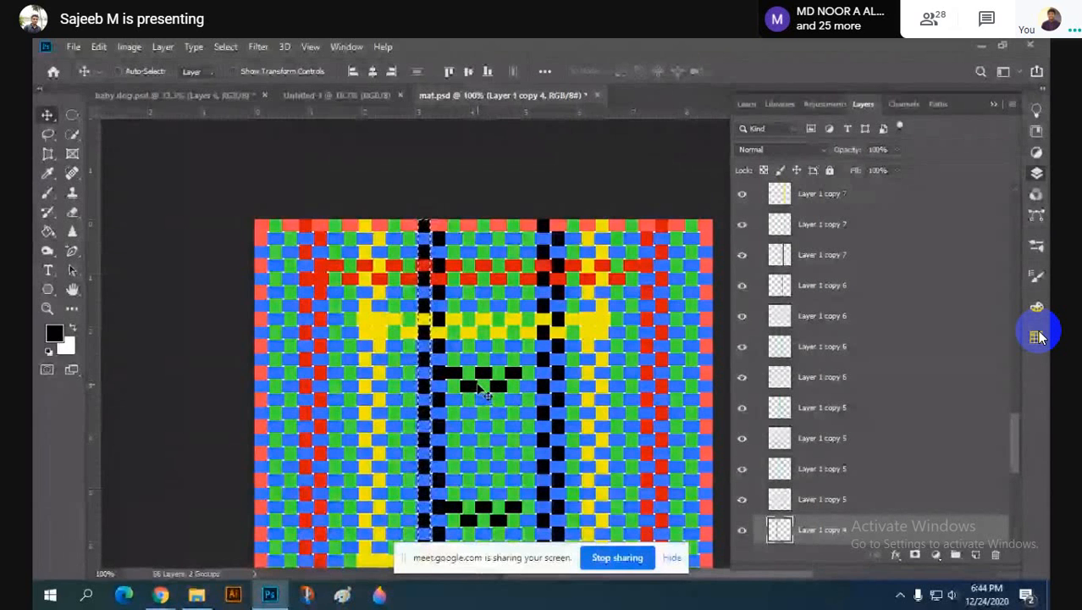
Step: Try white and black fills on the selected black column, then restrict the selection to its upper part and fill that white
{"action": "key", "text": "ctrl+BackSpace"}
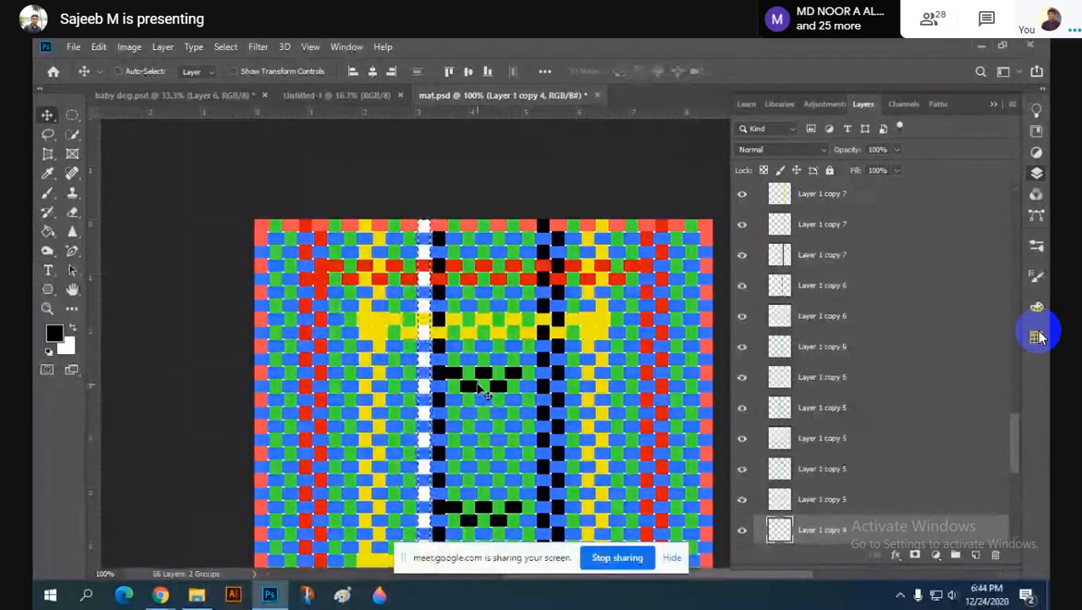
{"action": "key", "text": "alt+BackSpace"}
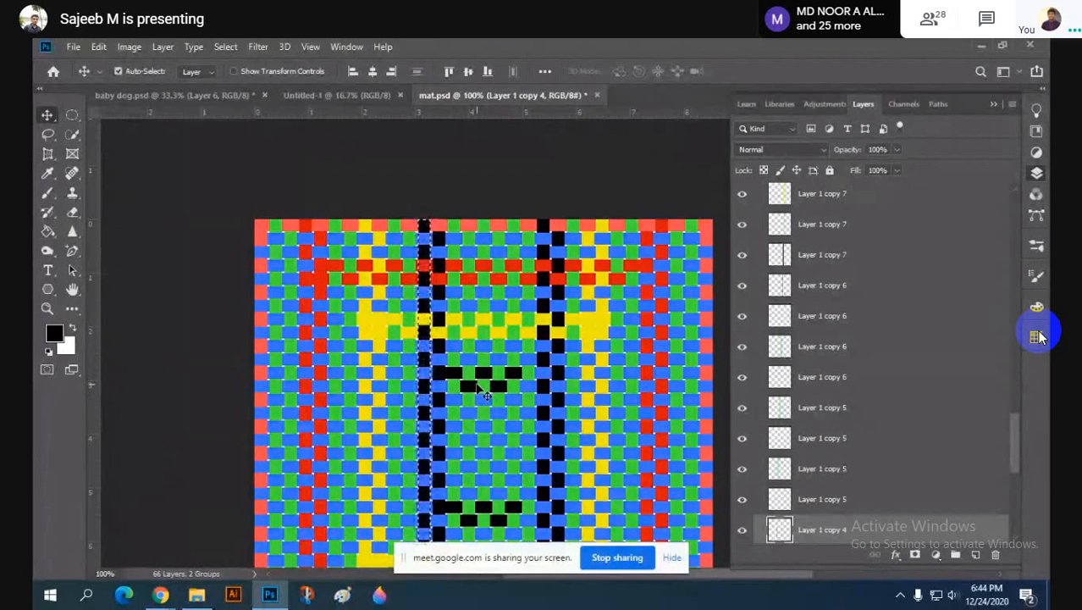
{"action": "key", "text": "ctrl"}
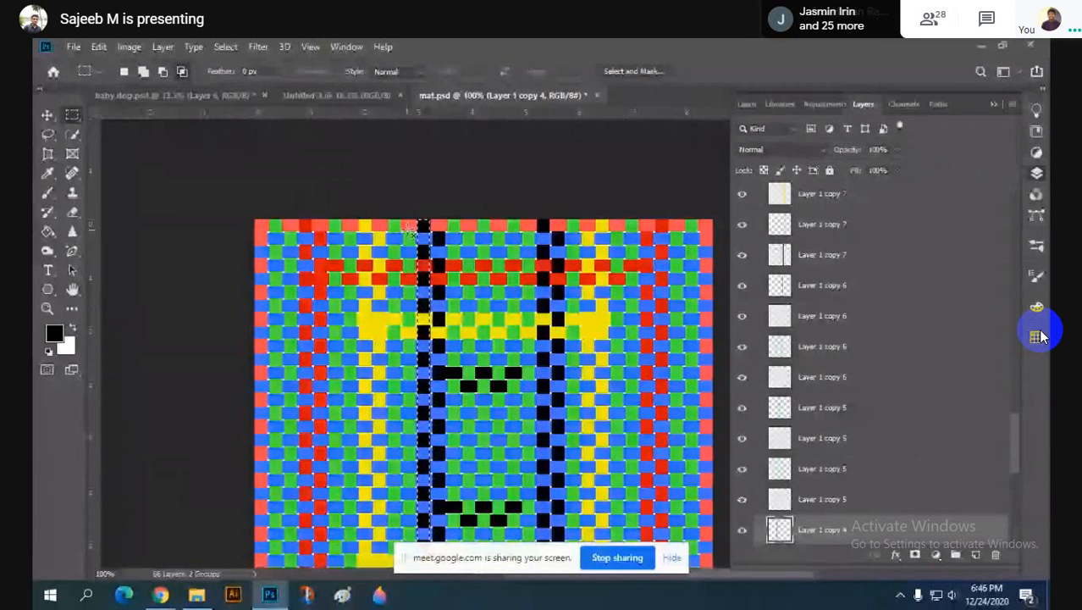
{"action": "left_click_drag", "start_coordinate": [417, 219], "coordinate": [430, 370]}
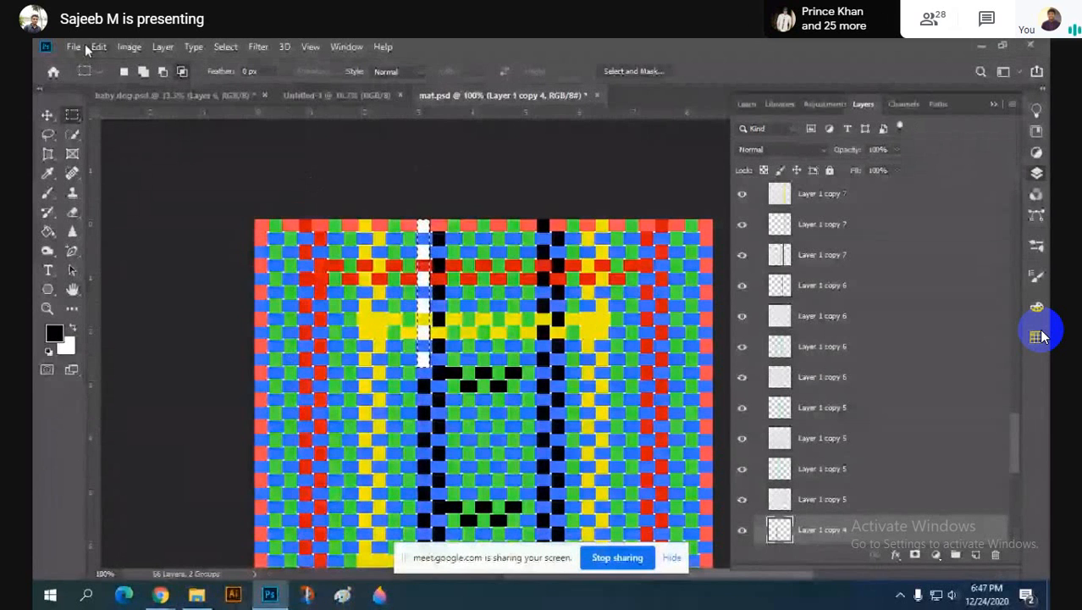
Step: Minimize Photoshop, stop presenting the screen, and exit the meeting's full screen view
{"action": "left_click", "coordinate": [978, 45]}
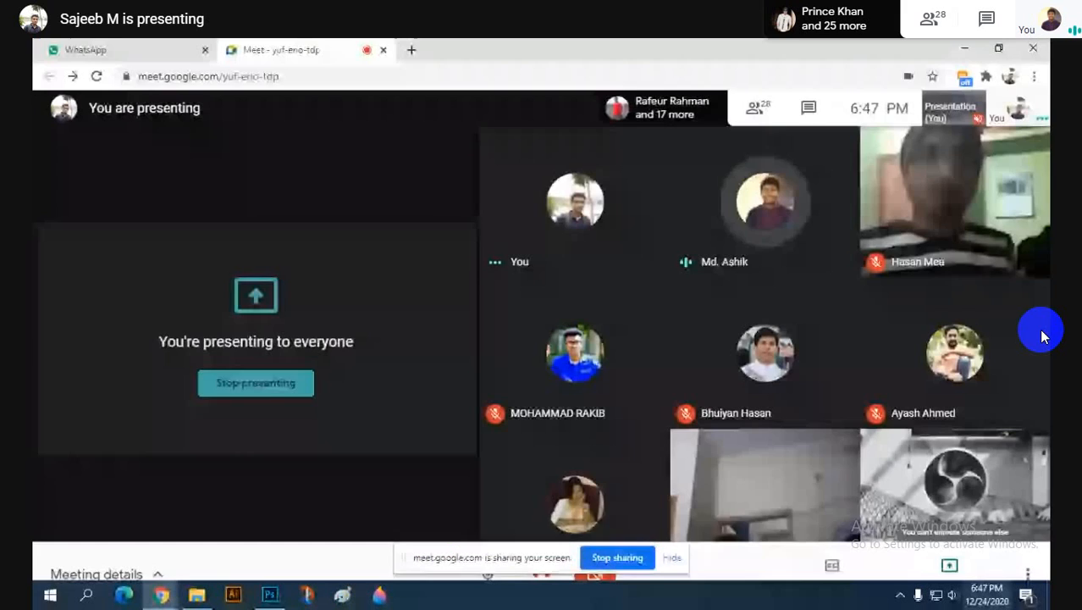
{"action": "left_click", "coordinate": [950, 556]}
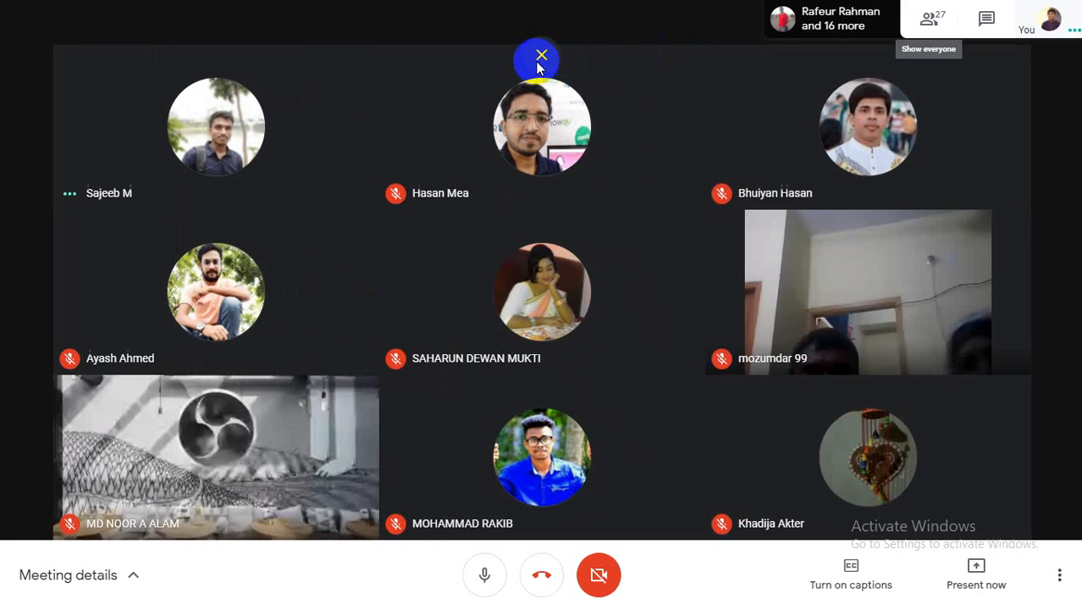
{"action": "left_click", "coordinate": [541, 50]}
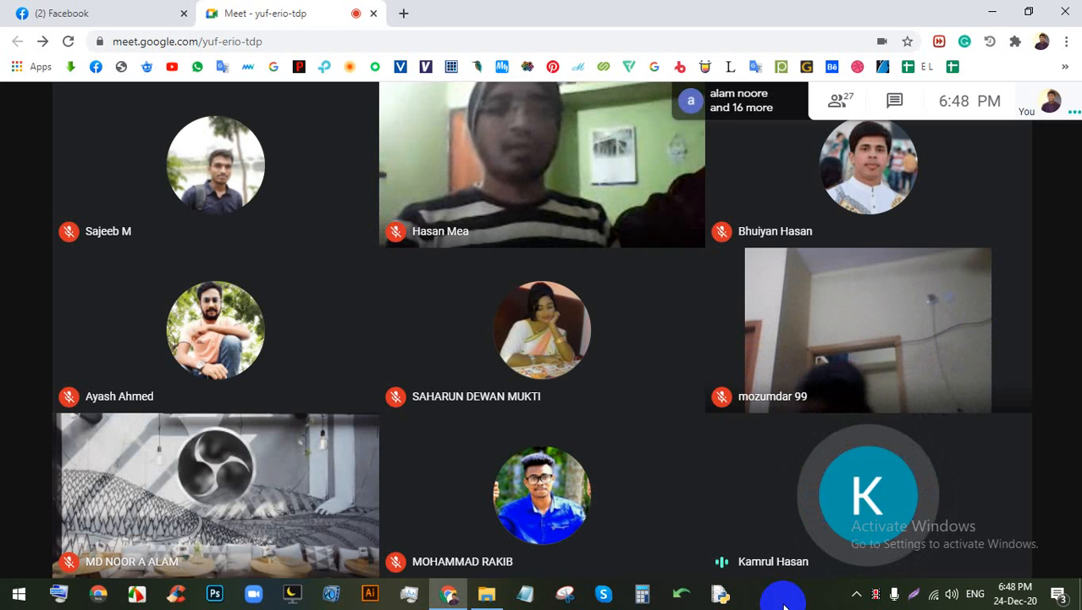
Step: Mute the unmuted participant for everyone in the call, then show that participant's shared presentation full screen and pin it
{"action": "mouse_move", "coordinate": [909, 466]}
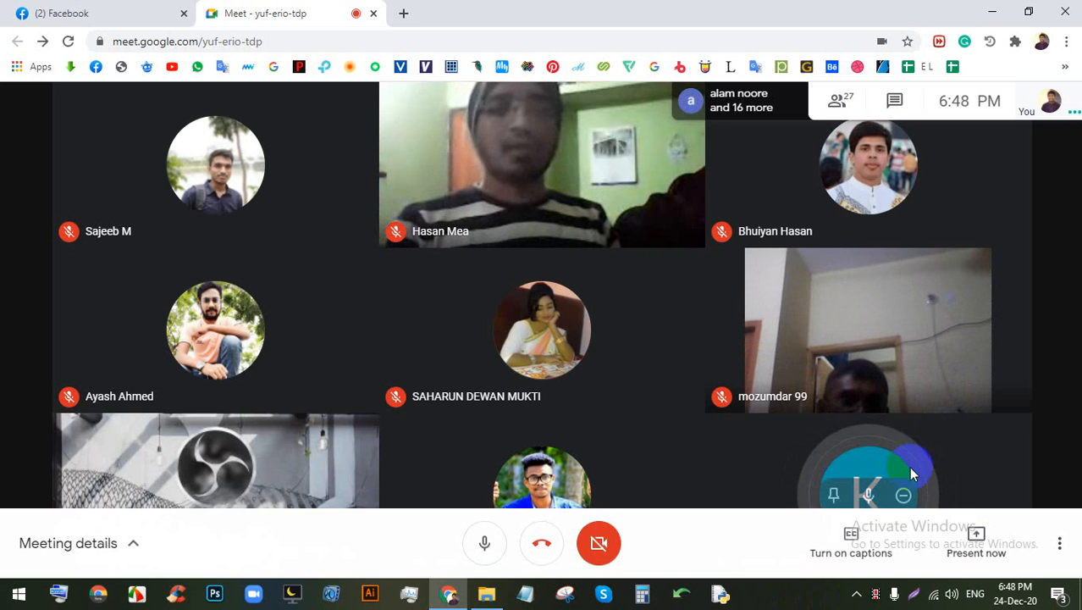
{"action": "left_click", "coordinate": [868, 495]}
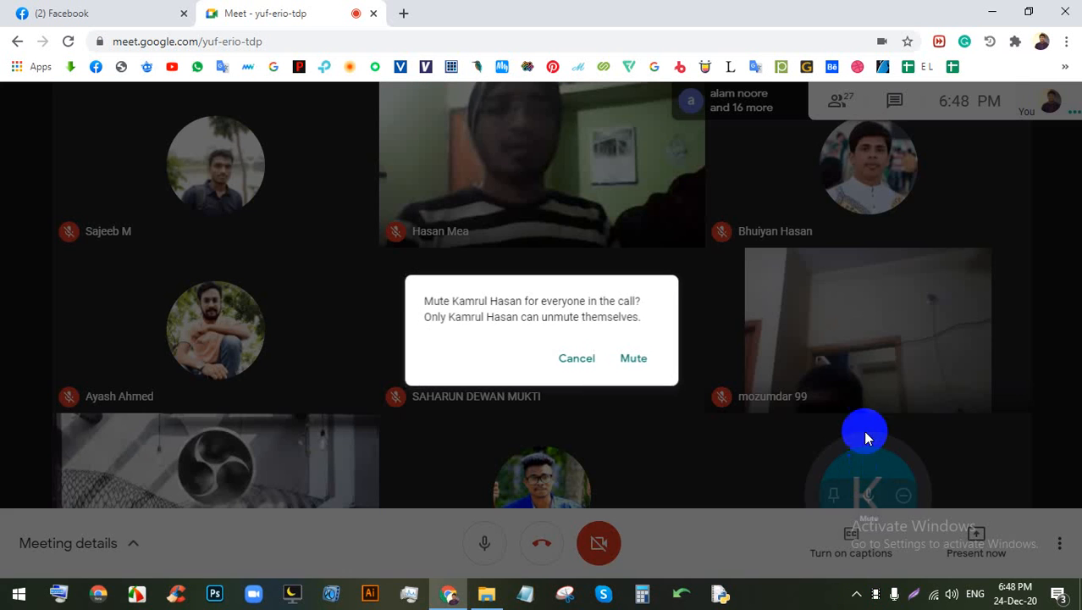
{"action": "left_click", "coordinate": [626, 358]}
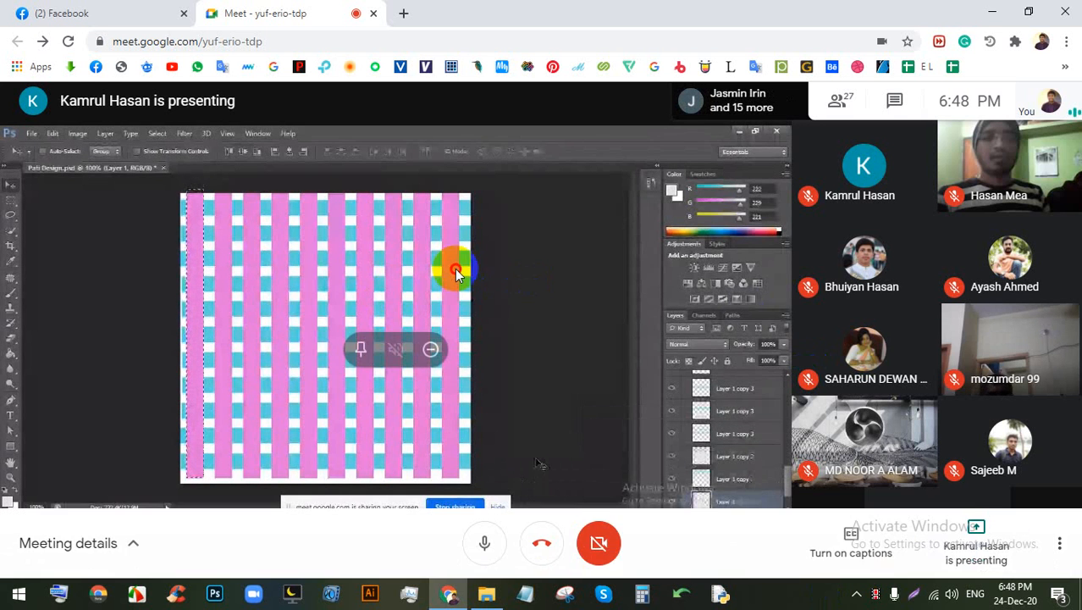
{"action": "double_click", "coordinate": [457, 266]}
{"action": "left_click", "coordinate": [362, 322]}
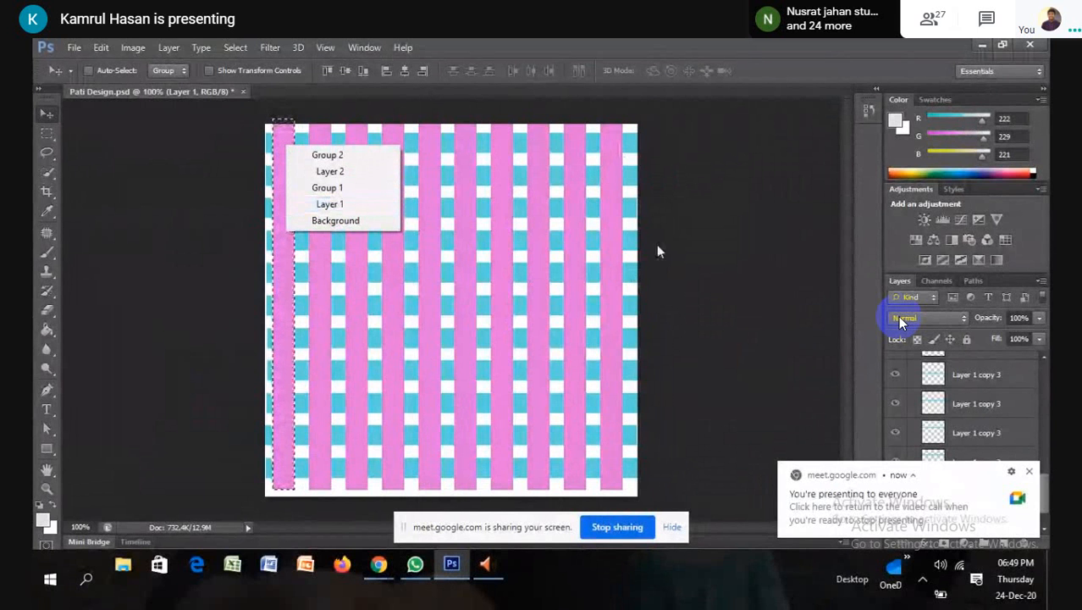
Step: Pick Layer 1 at the blue square near the canvas's upper-left corner and load the layer's contents as a selection
{"action": "left_click", "coordinate": [696, 261]}
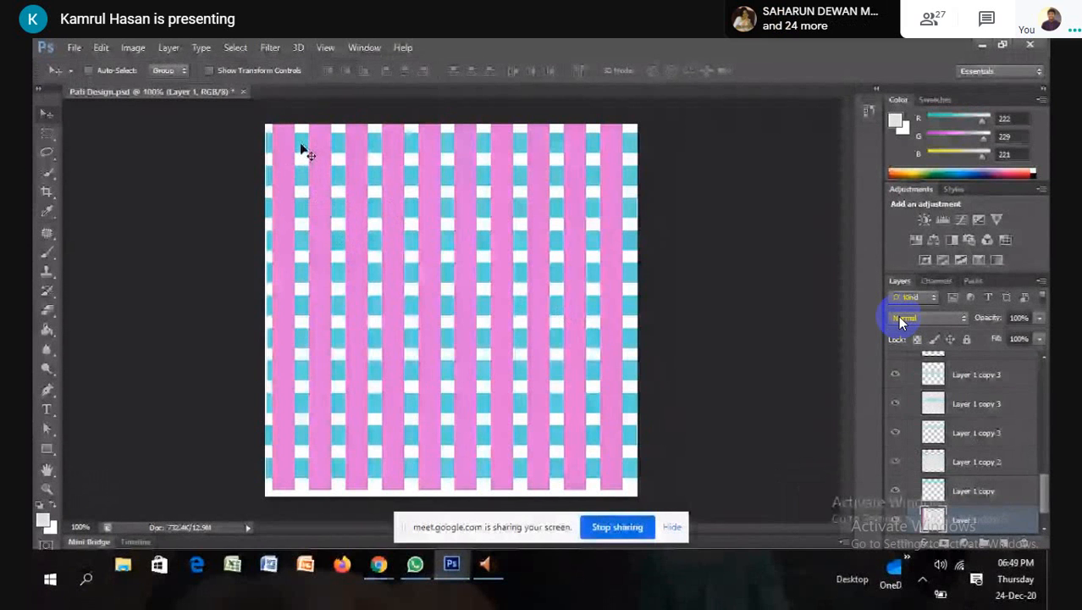
{"action": "right_click", "coordinate": [303, 150]}
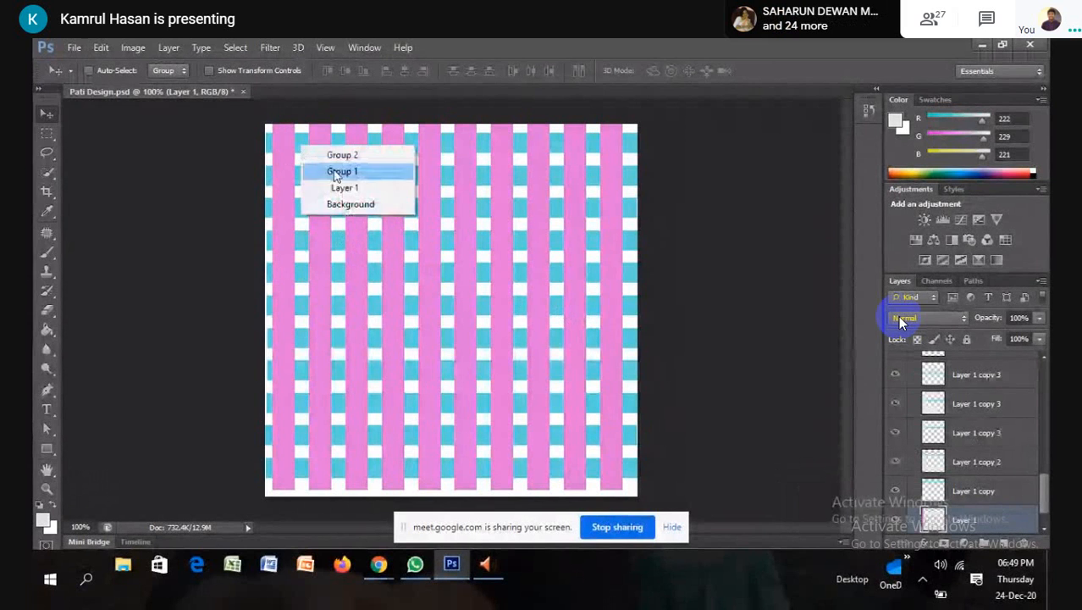
{"action": "left_click", "coordinate": [342, 189]}
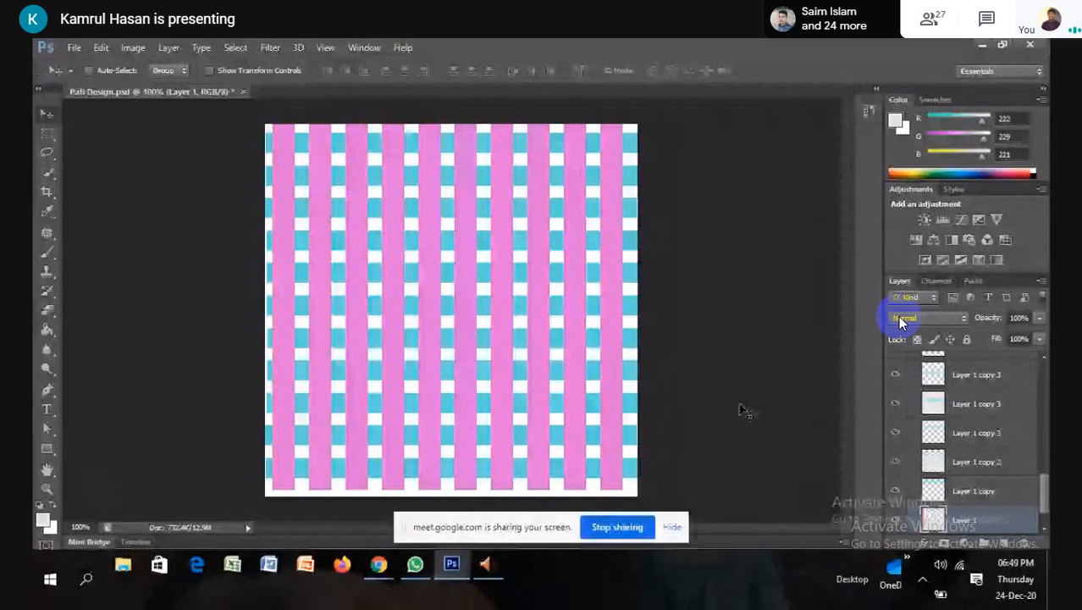
{"action": "left_click", "coordinate": [935, 519], "text": "ctrl"}
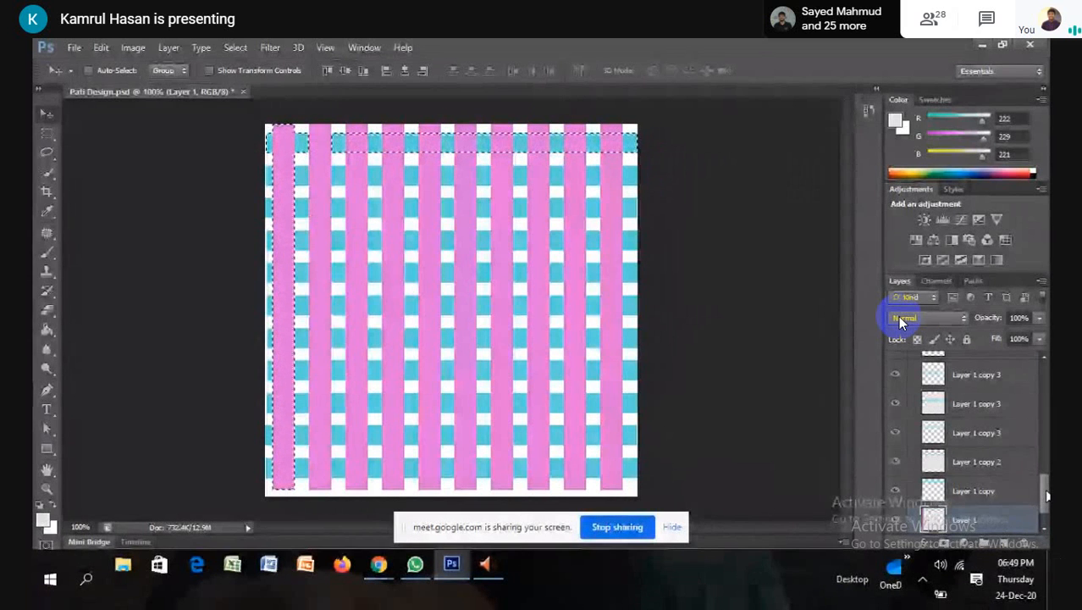
{"action": "left_click_drag", "start_coordinate": [1045, 495], "coordinate": [1048, 502]}
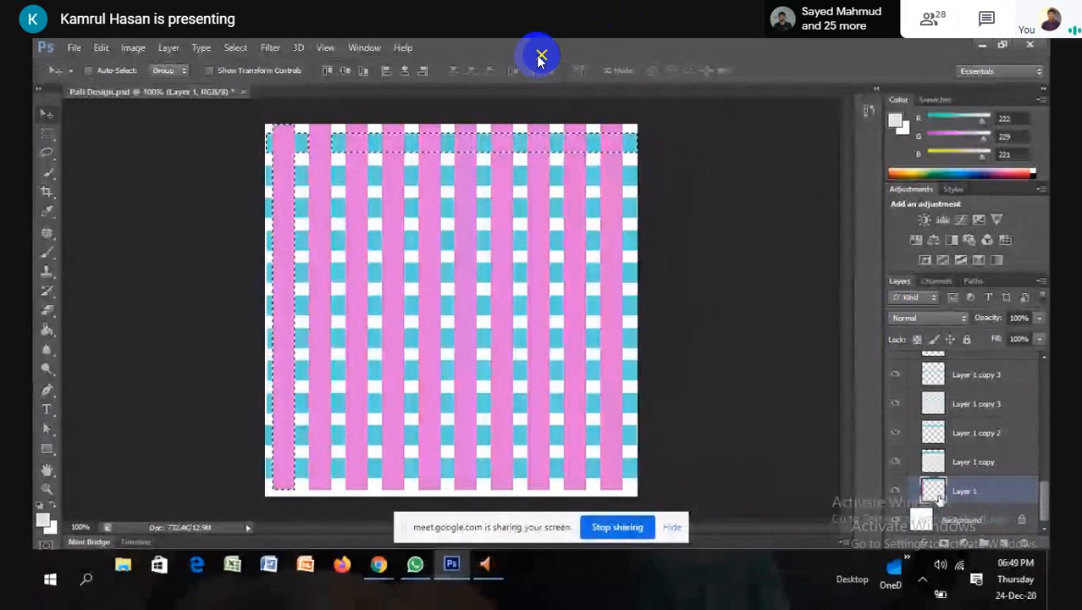
Step: Exit full screen and present the entire screen to the meeting, hiding the sharing notice and closing the participant list
{"action": "left_click", "coordinate": [540, 56]}
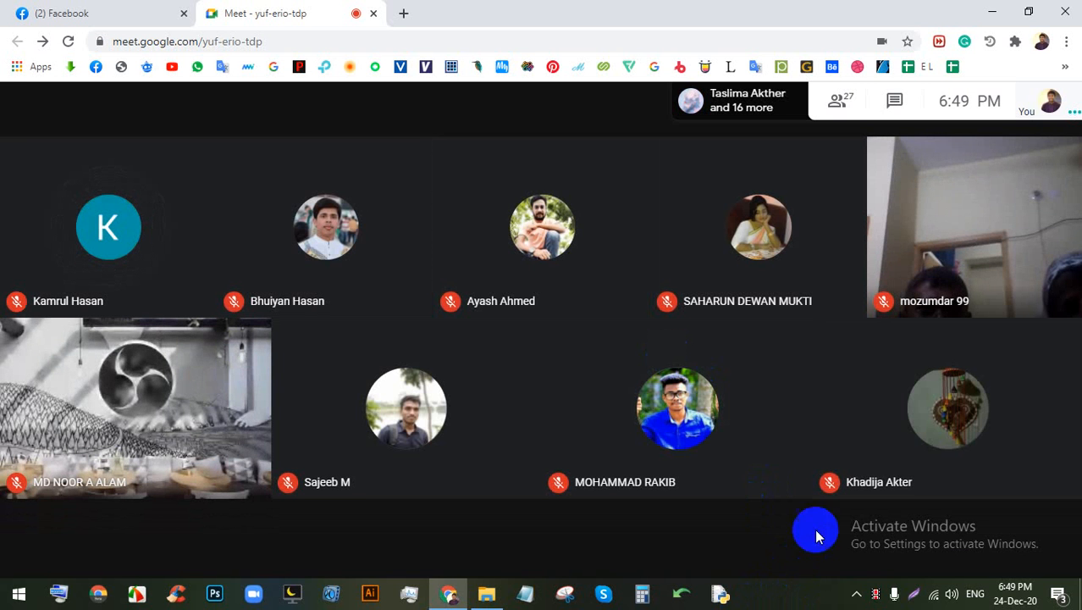
{"action": "left_click", "coordinate": [835, 103]}
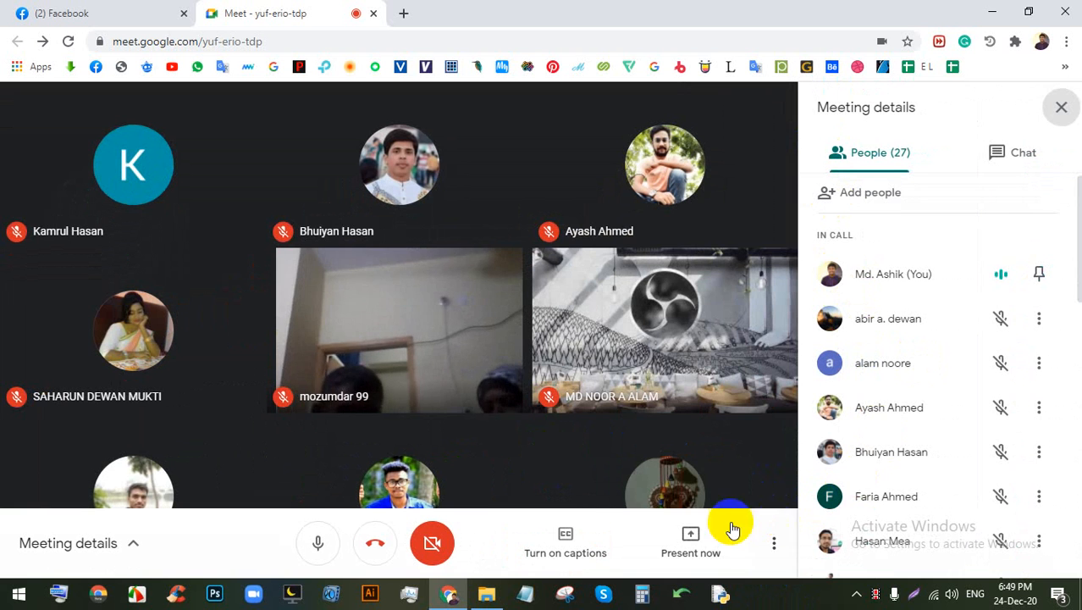
{"action": "left_click", "coordinate": [690, 536]}
{"action": "left_click", "coordinate": [669, 403]}
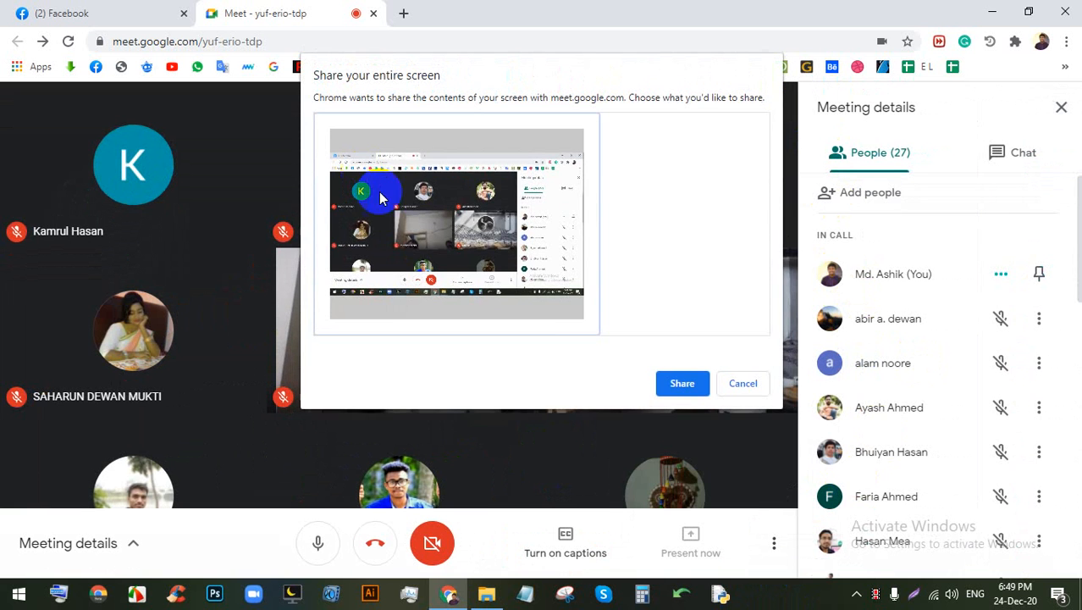
{"action": "left_click", "coordinate": [681, 382]}
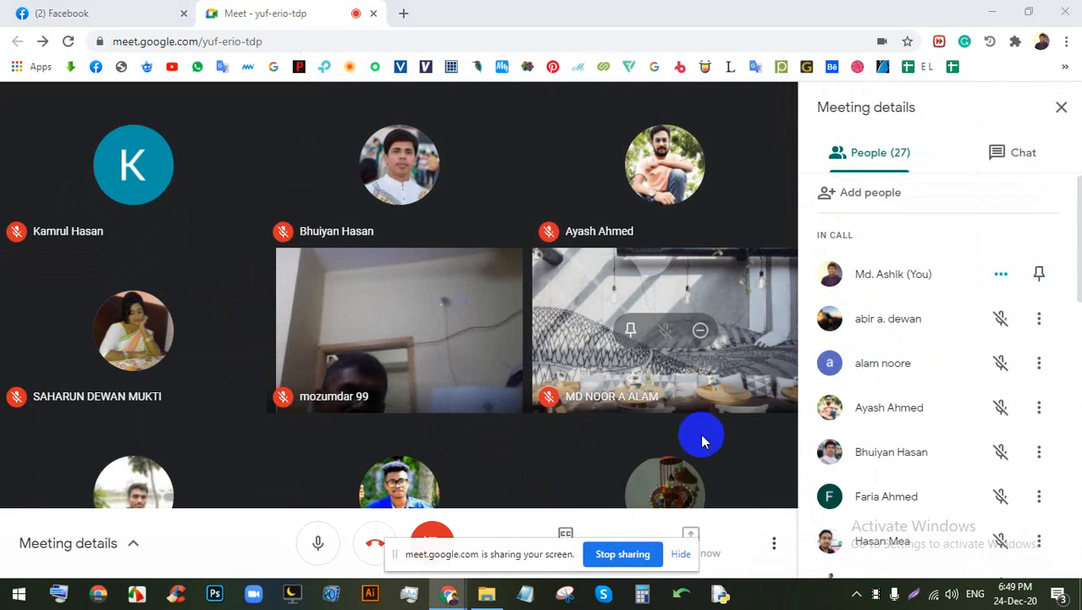
{"action": "left_click", "coordinate": [681, 554]}
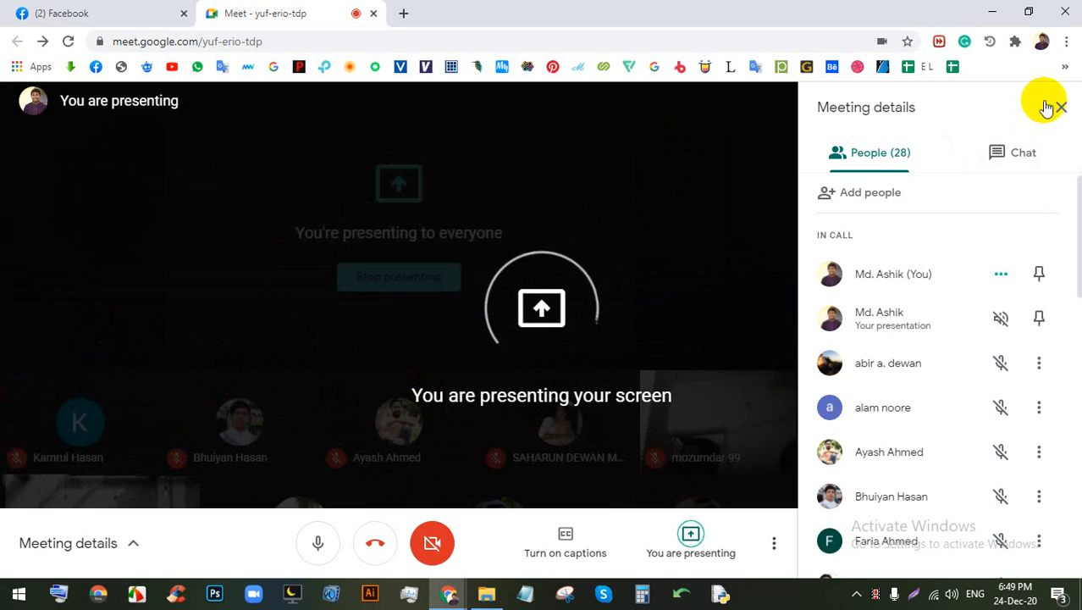
{"action": "left_click", "coordinate": [1060, 108]}
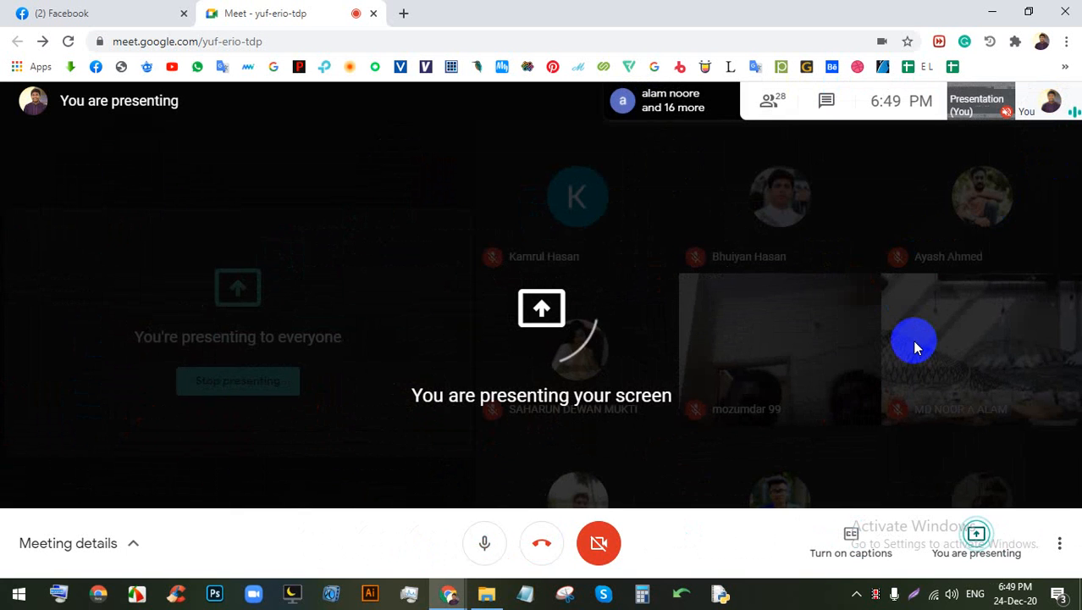
Step: Switch to Facebook and go to the beginning of the home feed
{"action": "mouse_move", "coordinate": [921, 338]}
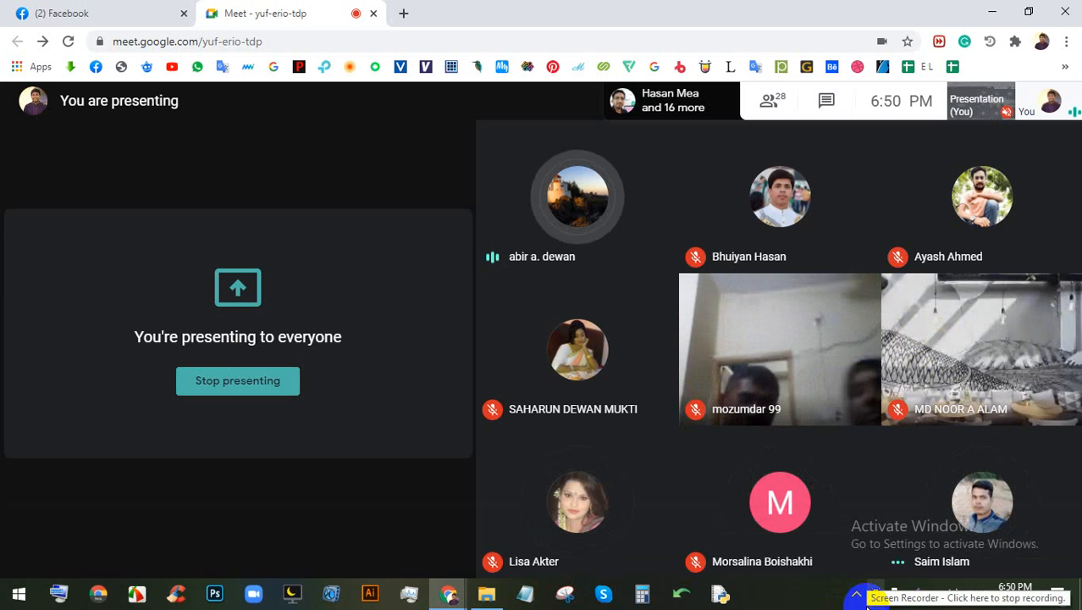
{"action": "left_click", "coordinate": [95, 9]}
{"action": "scroll", "coordinate": [569, 359], "scroll_direction": "up", "scroll_amount": 2}
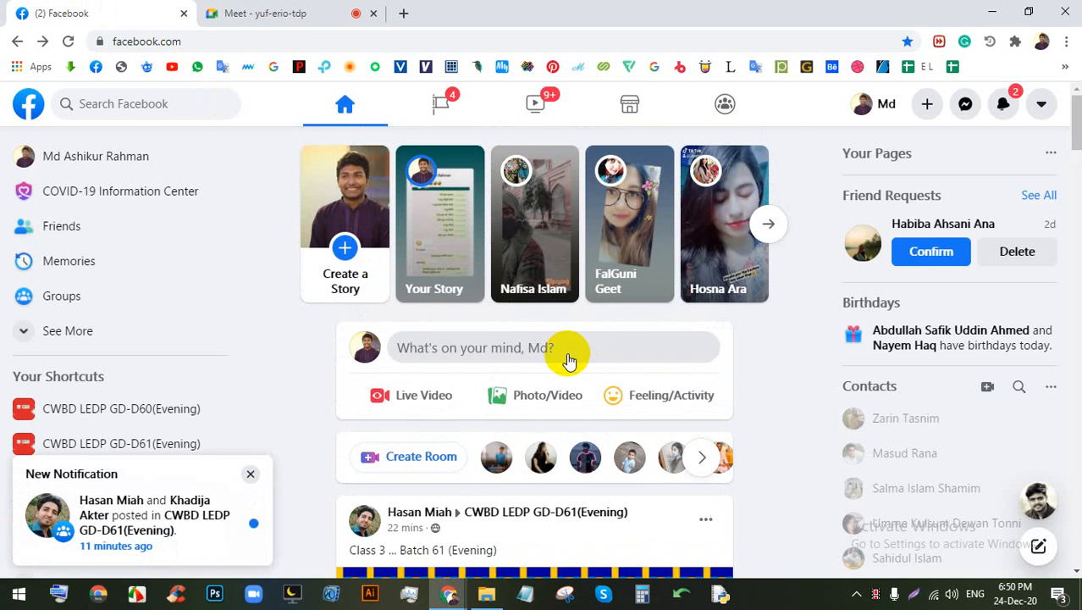
Step: View the blue and yellow woven pattern from the Class 3 Batch 61 post enlarged, then close the photo
{"action": "scroll", "coordinate": [567, 355], "scroll_direction": "down", "scroll_amount": 2}
{"action": "scroll", "coordinate": [558, 361], "scroll_direction": "up", "scroll_amount": 1}
{"action": "scroll", "coordinate": [558, 360], "scroll_direction": "down", "scroll_amount": 4}
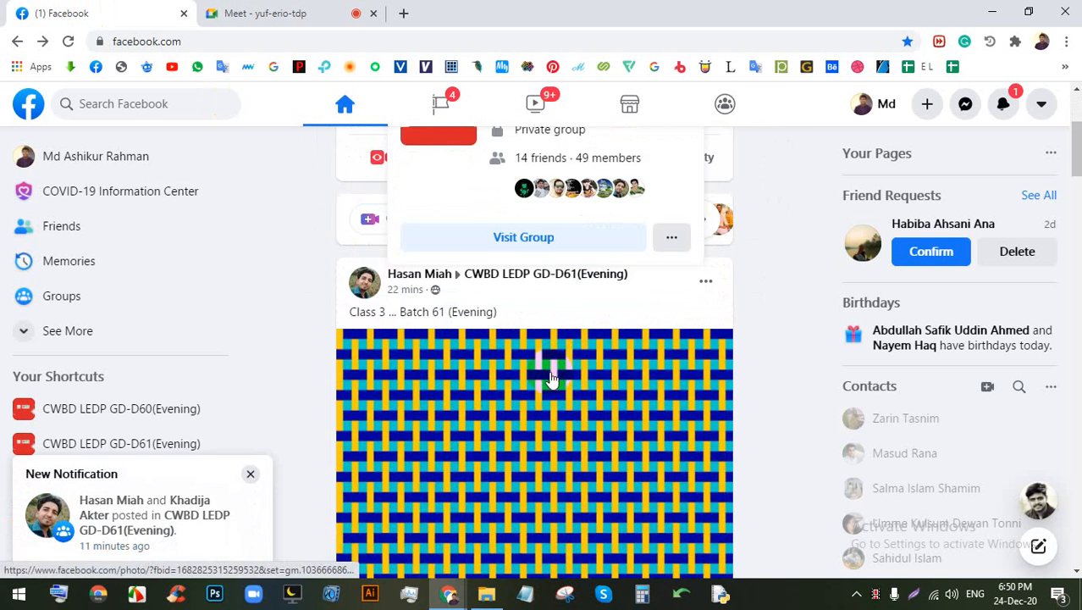
{"action": "scroll", "coordinate": [550, 374], "scroll_direction": "down", "scroll_amount": 1}
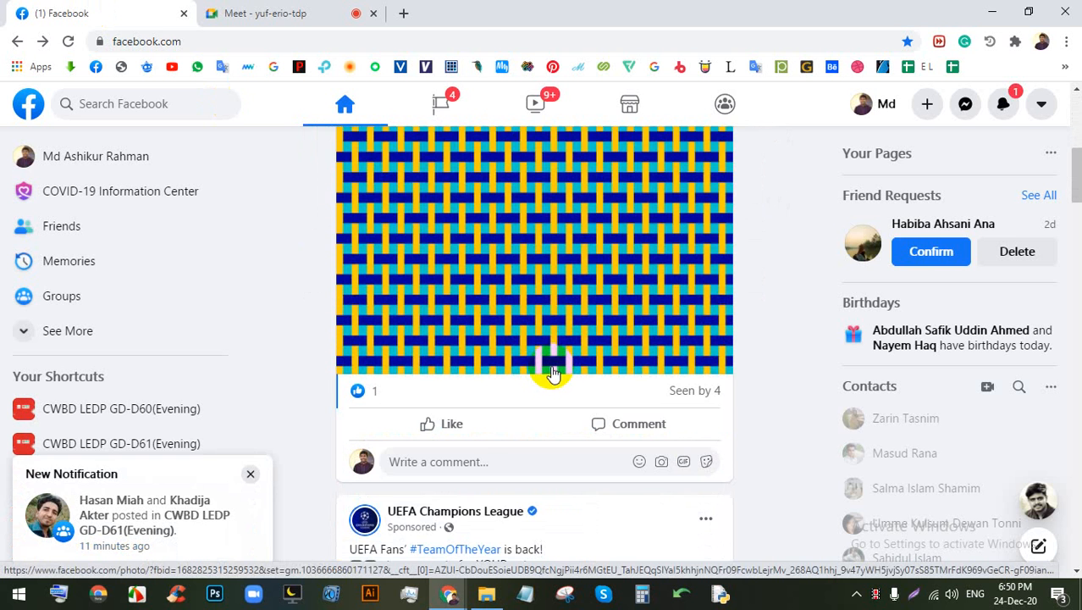
{"action": "scroll", "coordinate": [550, 374], "scroll_direction": "up", "scroll_amount": 1}
{"action": "left_click", "coordinate": [555, 335]}
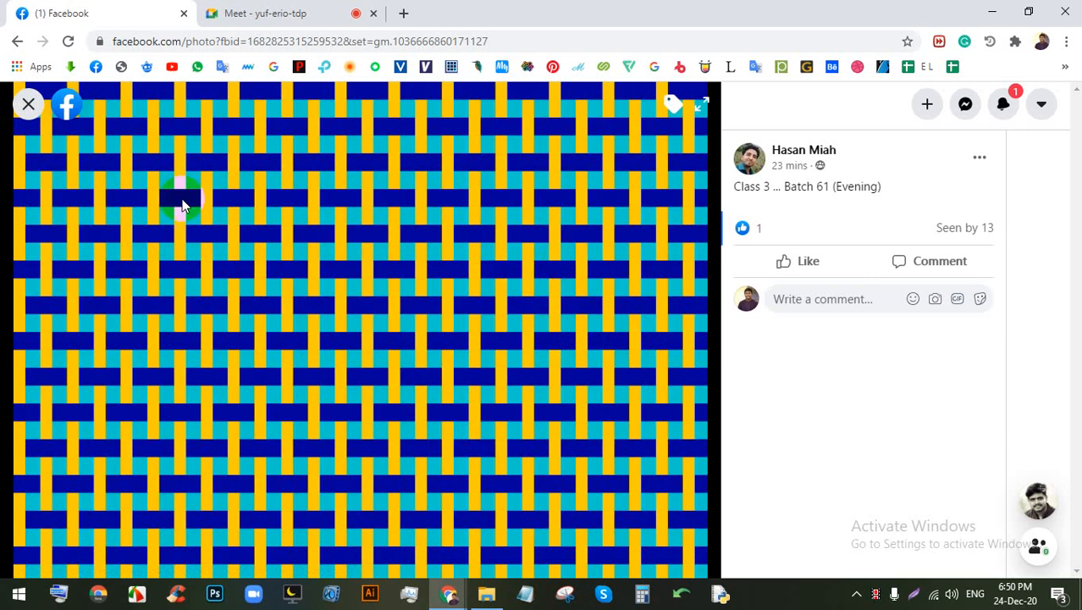
{"action": "left_click", "coordinate": [34, 117]}
Step: Open the CWBD LEDP GD-D61(Evening) group from the shortcuts and check the recent notifications
{"action": "scroll", "coordinate": [375, 285], "scroll_direction": "down", "scroll_amount": 4}
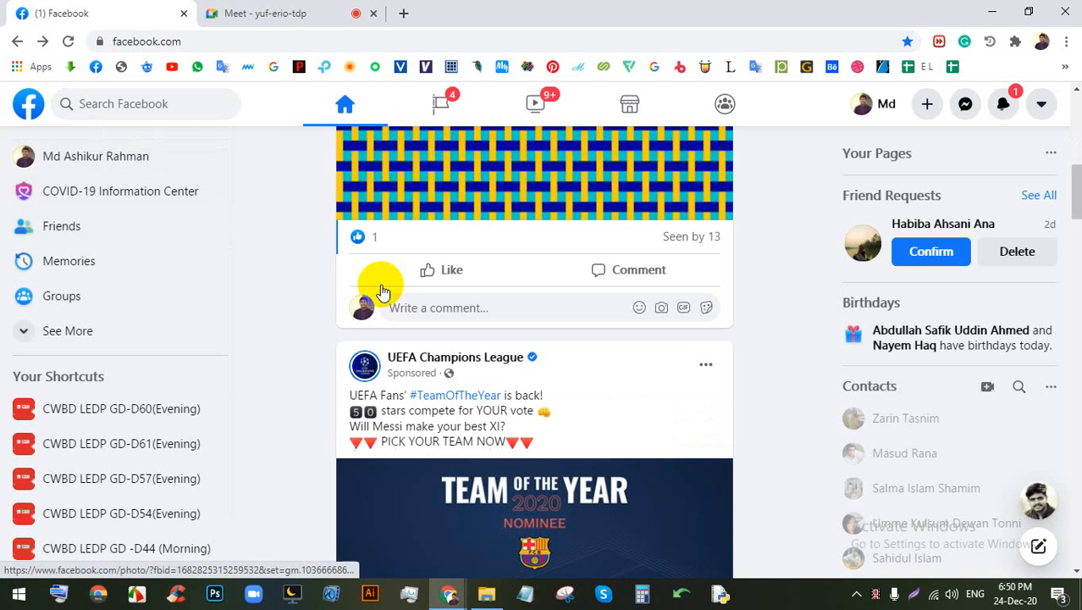
{"action": "scroll", "coordinate": [494, 355], "scroll_direction": "down", "scroll_amount": 4}
{"action": "scroll", "coordinate": [493, 348], "scroll_direction": "up", "scroll_amount": 3}
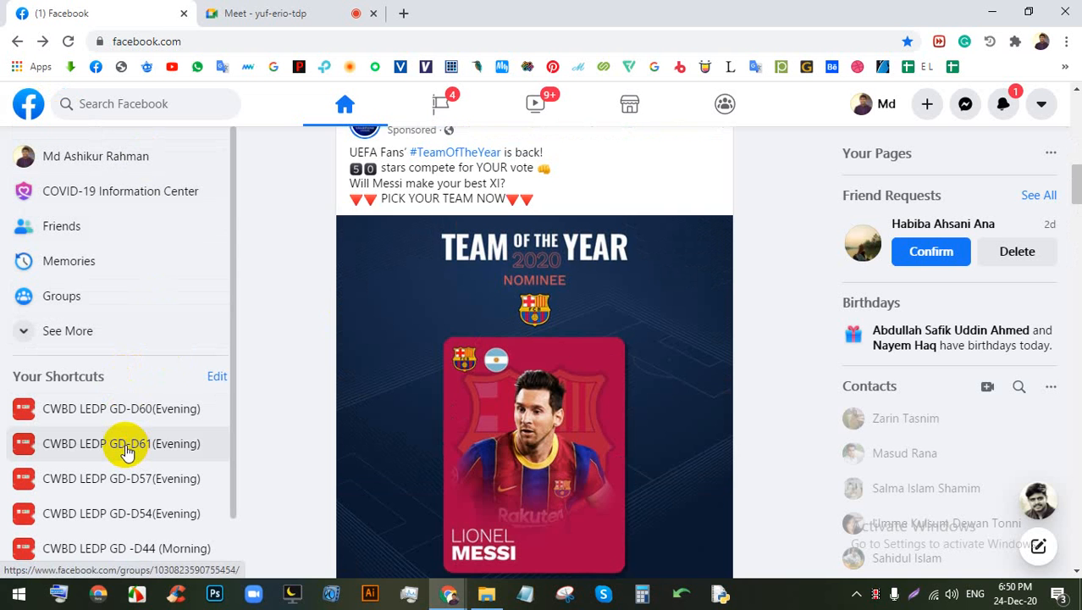
{"action": "scroll", "coordinate": [447, 386], "scroll_direction": "up", "scroll_amount": 8}
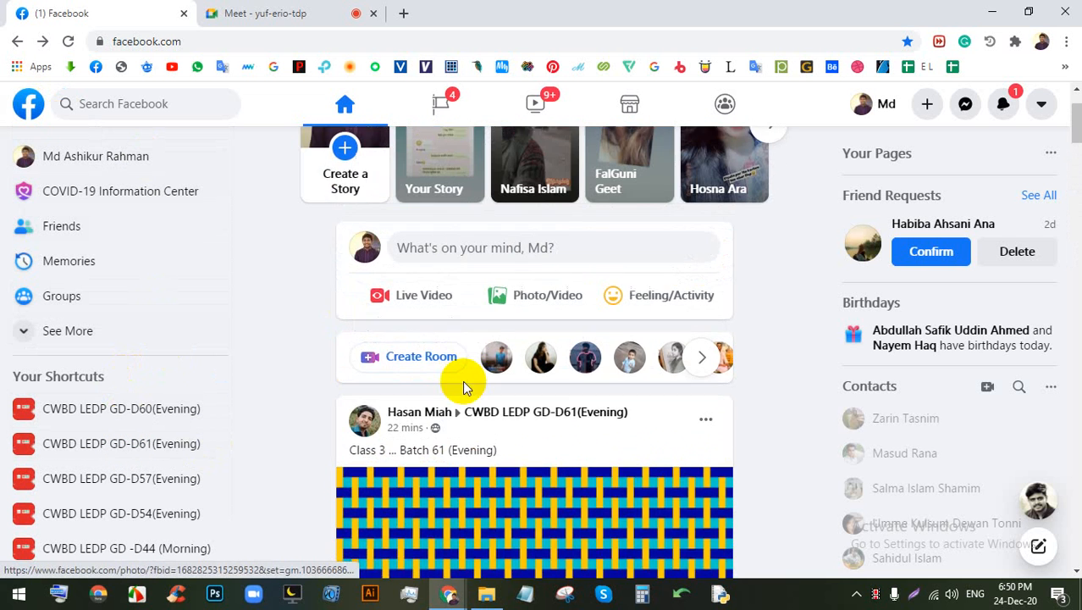
{"action": "scroll", "coordinate": [287, 372], "scroll_direction": "down", "scroll_amount": 1}
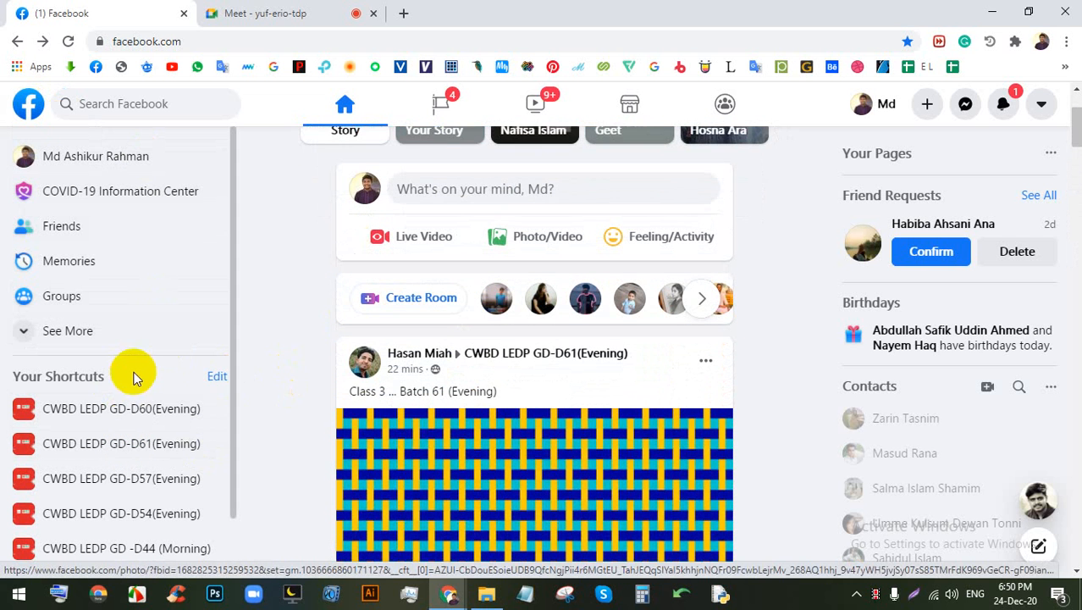
{"action": "left_click", "coordinate": [121, 443]}
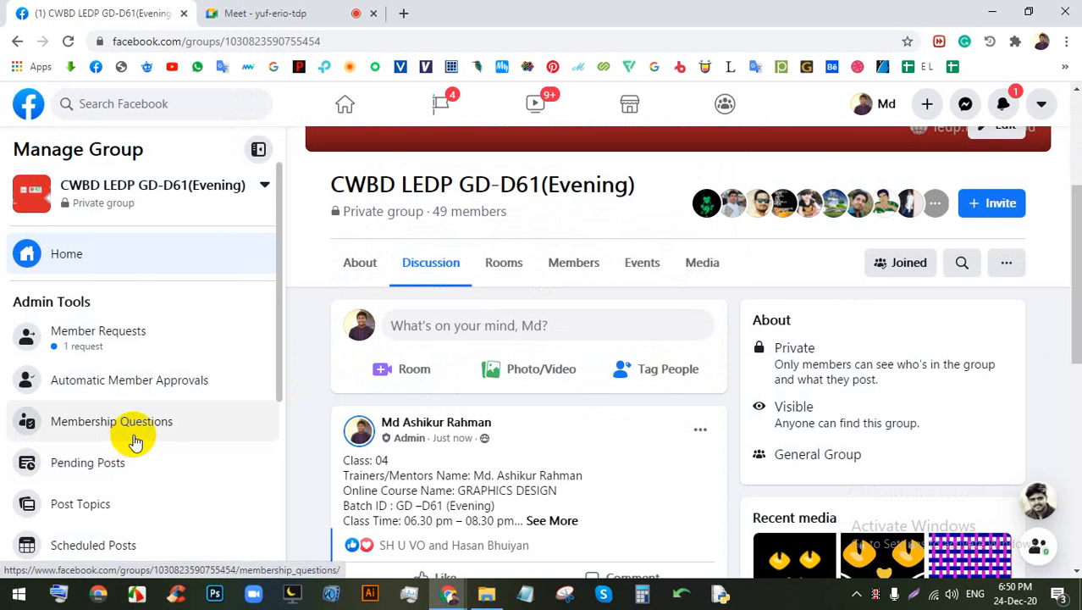
{"action": "left_click", "coordinate": [1005, 105]}
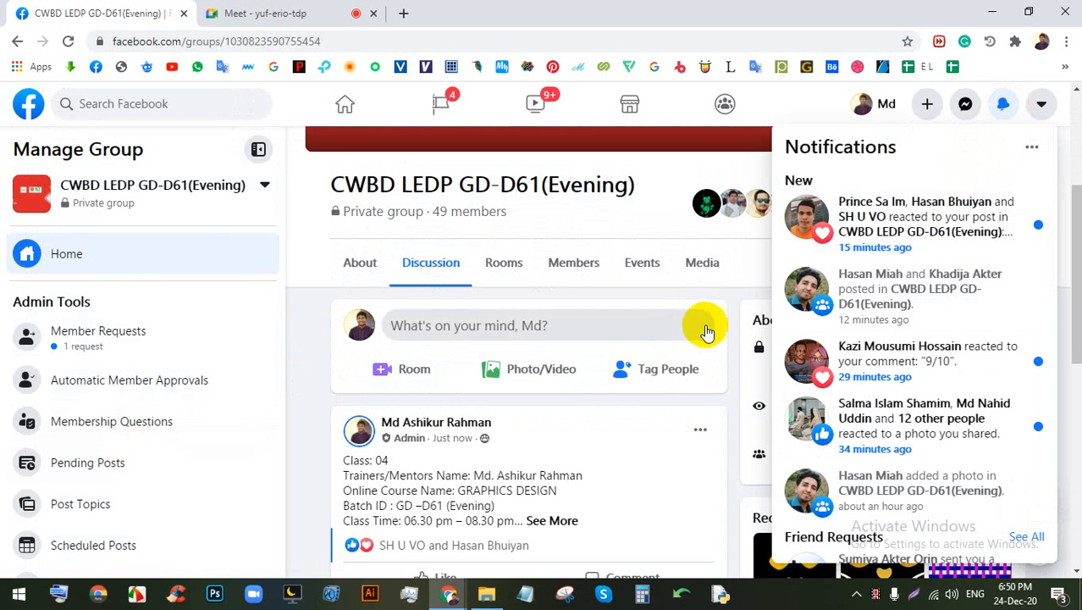
{"action": "left_click", "coordinate": [728, 355]}
Step: View the magenta and blue woven pattern from the group's "Just Try" post enlarged, then close the photo
{"action": "scroll", "coordinate": [726, 347], "scroll_direction": "down", "scroll_amount": 2}
{"action": "scroll", "coordinate": [726, 347], "scroll_direction": "down", "scroll_amount": 4}
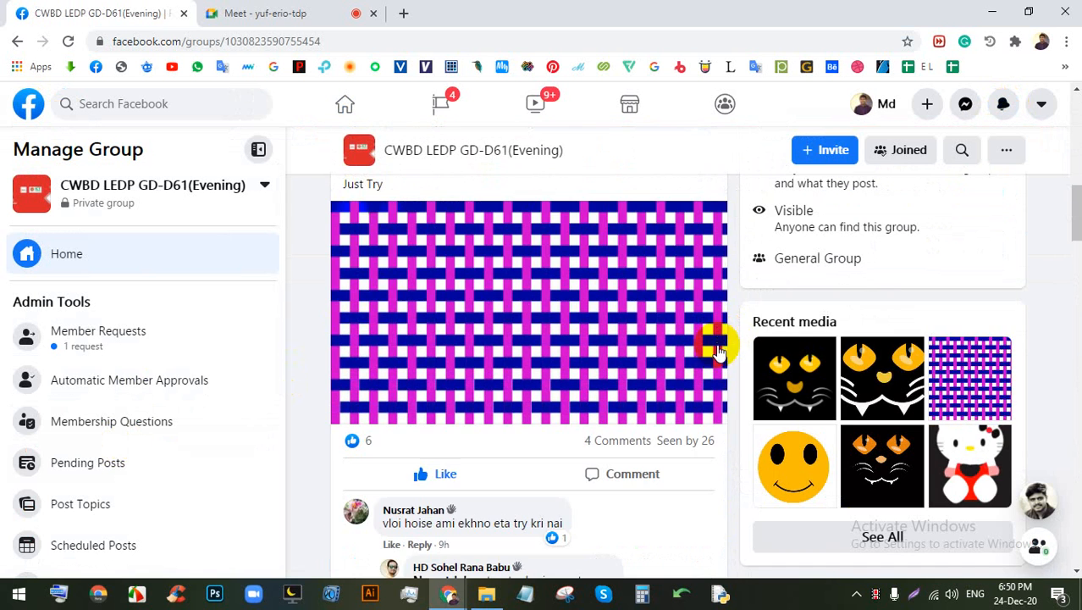
{"action": "scroll", "coordinate": [599, 394], "scroll_direction": "down", "scroll_amount": 4}
{"action": "scroll", "coordinate": [527, 379], "scroll_direction": "up", "scroll_amount": 6}
{"action": "scroll", "coordinate": [495, 412], "scroll_direction": "down", "scroll_amount": 2}
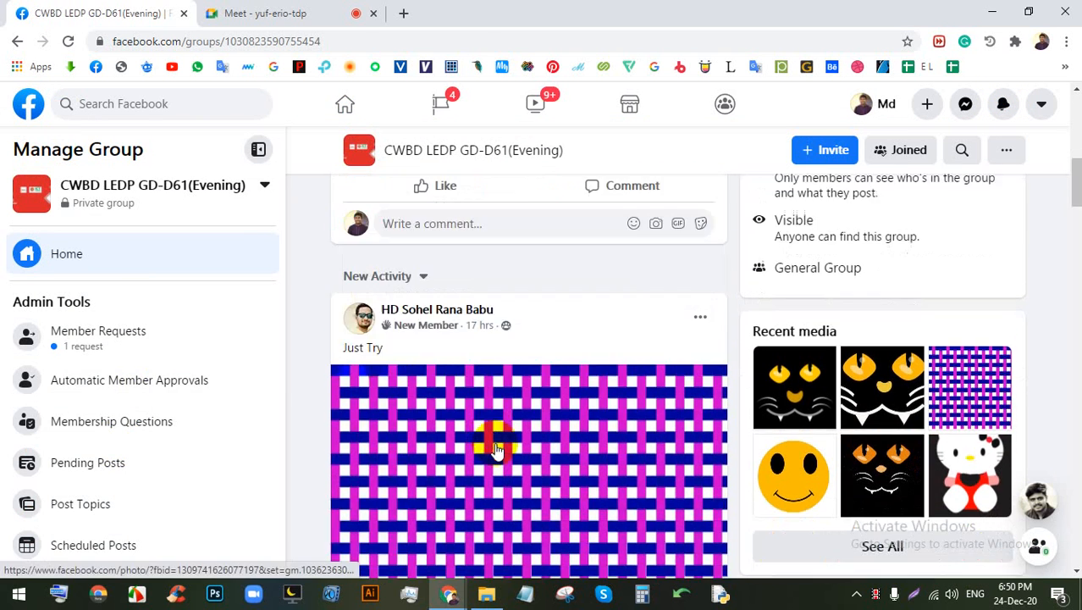
{"action": "left_click", "coordinate": [497, 421]}
{"action": "left_click", "coordinate": [26, 103]}
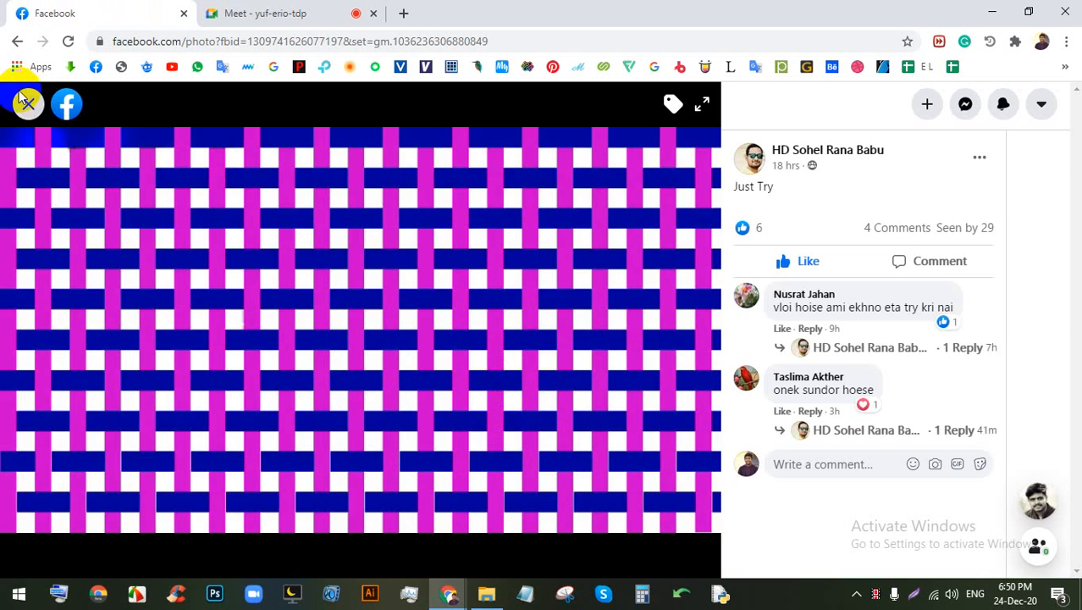
Step: View the cat-face drawings from the "Class 3... Batch- 61" and "Homework-2" posts enlarged, closing each photo
{"action": "scroll", "coordinate": [476, 261], "scroll_direction": "down", "scroll_amount": 8}
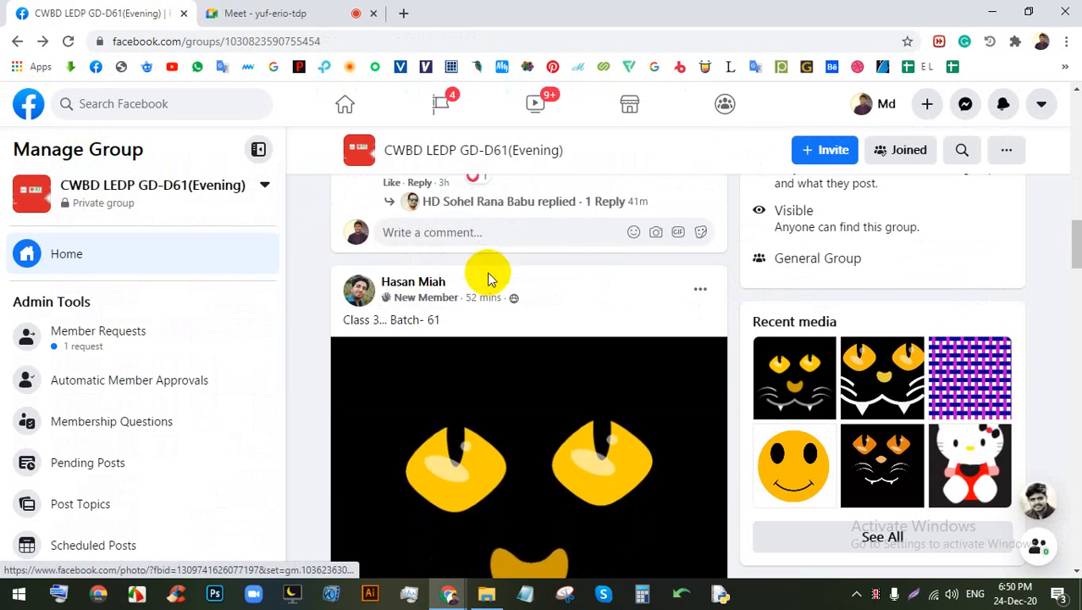
{"action": "left_click", "coordinate": [545, 289]}
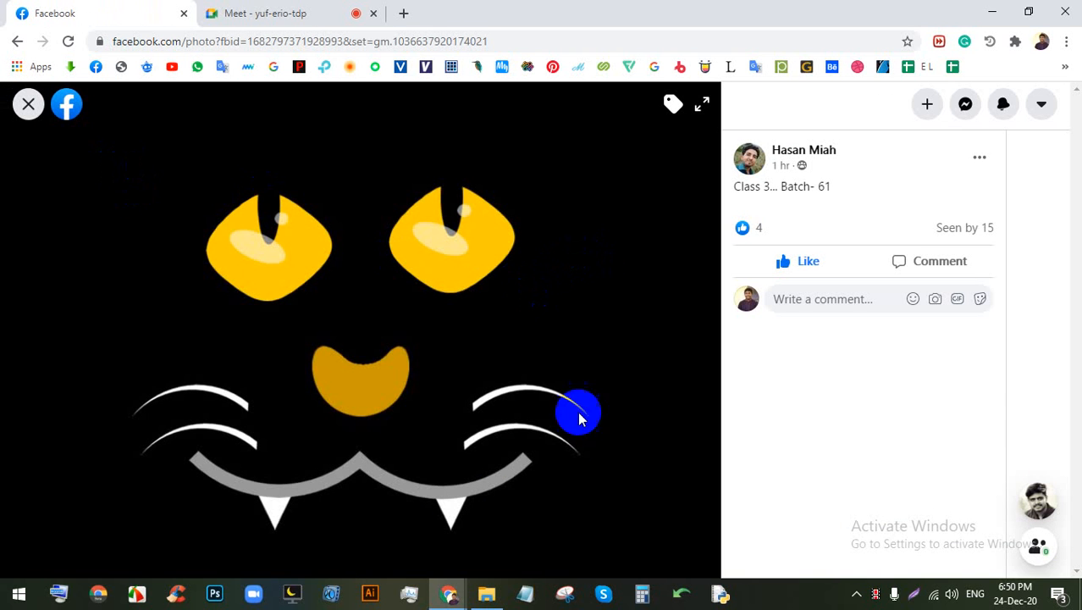
{"action": "left_click", "coordinate": [33, 100]}
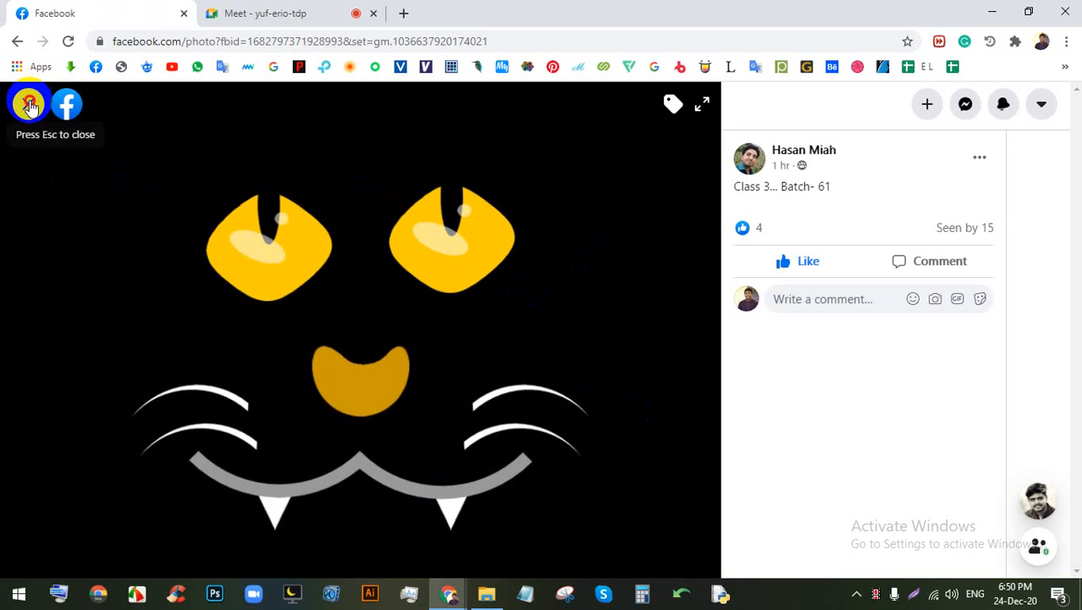
{"action": "scroll", "coordinate": [398, 355], "scroll_direction": "down", "scroll_amount": 4}
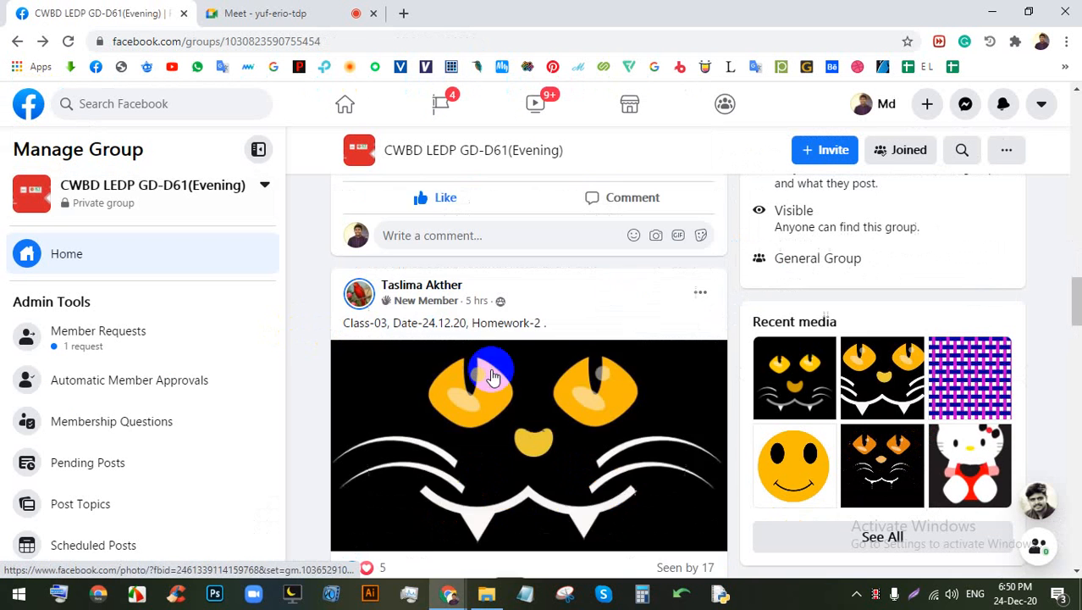
{"action": "left_click", "coordinate": [515, 357]}
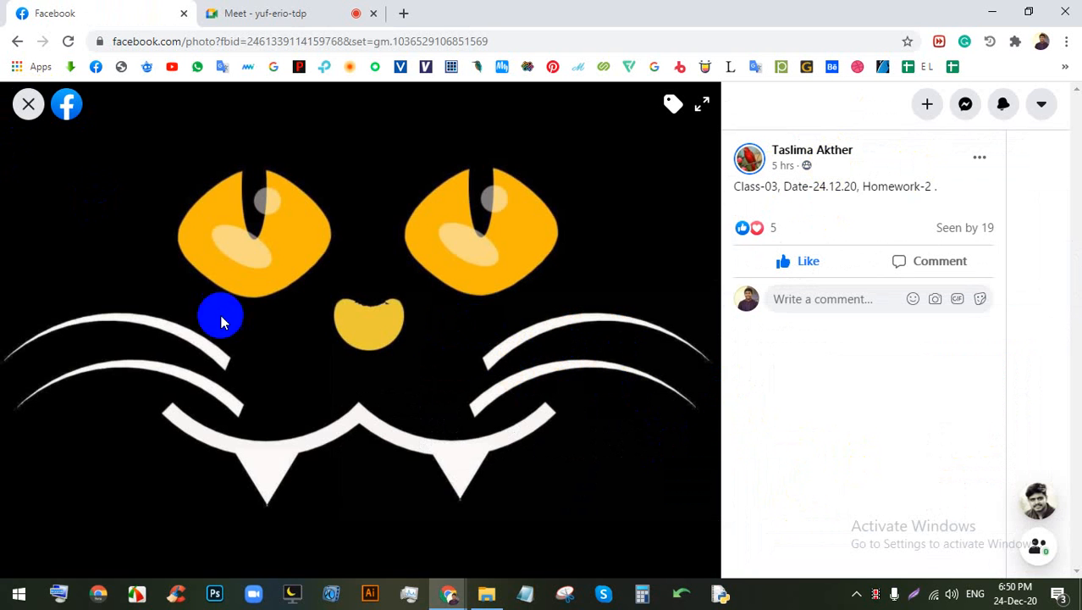
{"action": "left_click", "coordinate": [27, 106]}
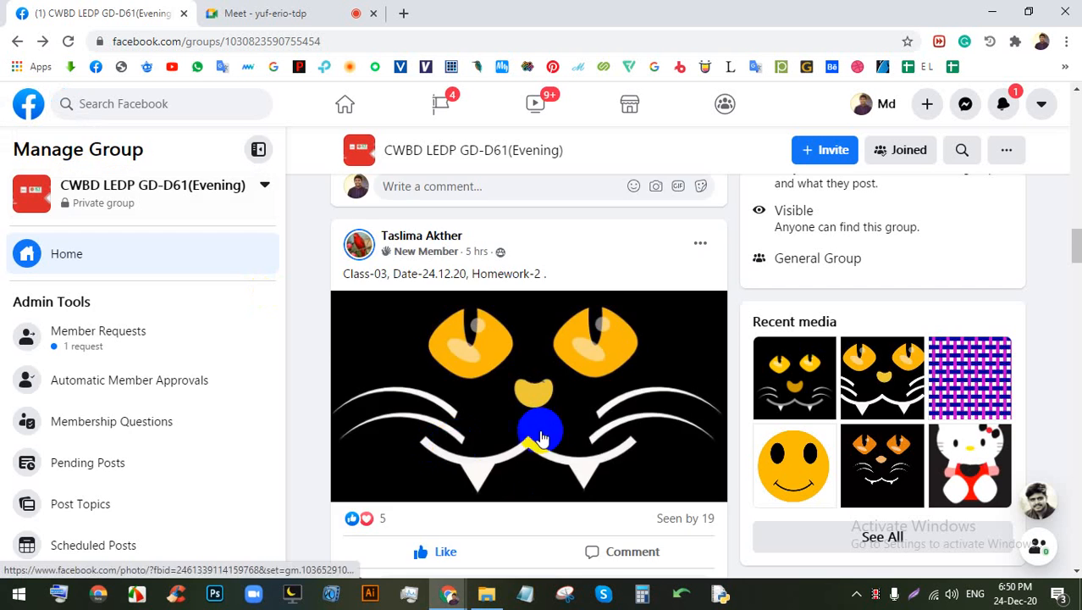
Step: View the "Mat Design" pattern and the yellow smiley drawing enlarged, closing each photo
{"action": "scroll", "coordinate": [542, 381], "scroll_direction": "down", "scroll_amount": 5}
{"action": "left_click", "coordinate": [518, 307]}
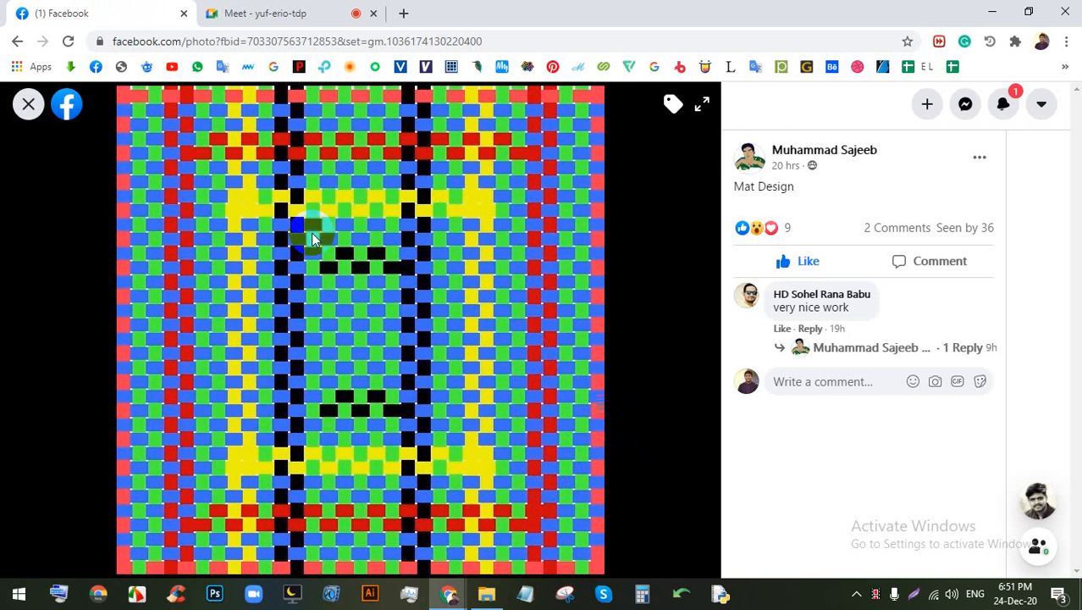
{"action": "left_click", "coordinate": [28, 106]}
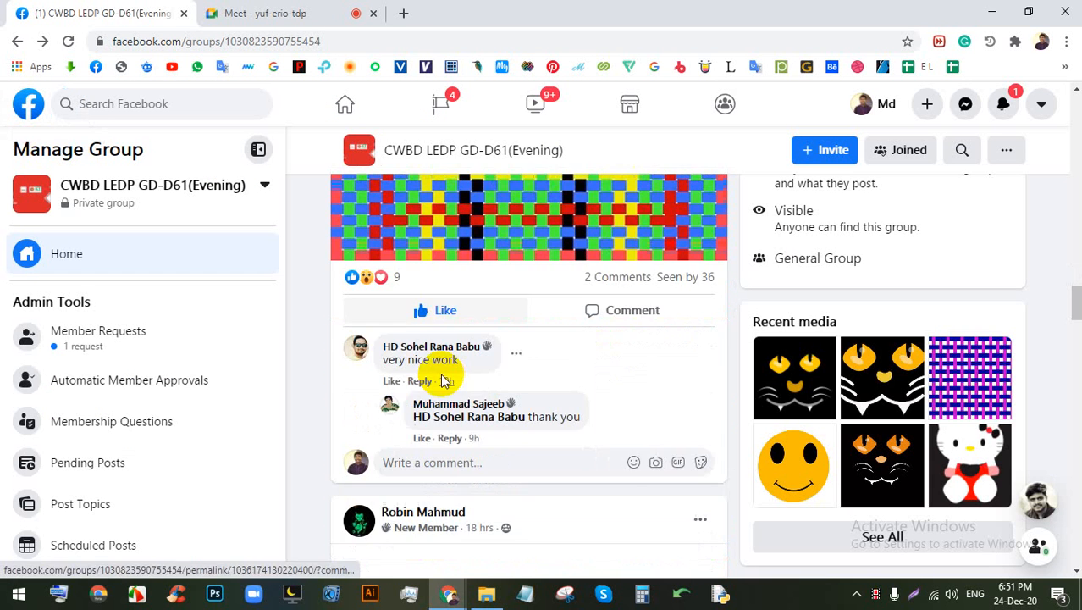
{"action": "scroll", "coordinate": [444, 381], "scroll_direction": "down", "scroll_amount": 4}
{"action": "left_click", "coordinate": [544, 350]}
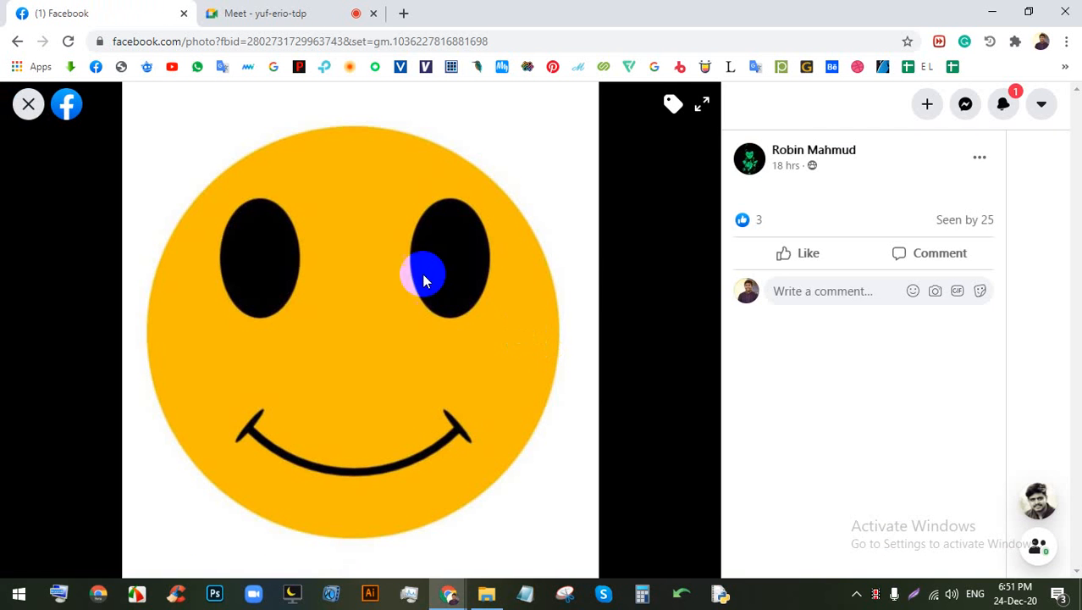
{"action": "left_click", "coordinate": [28, 104]}
Step: Review the remaining student drawings in the group discussion, down to the shared Class-02 Graphic Design video link
{"action": "scroll", "coordinate": [471, 316], "scroll_direction": "down", "scroll_amount": 5}
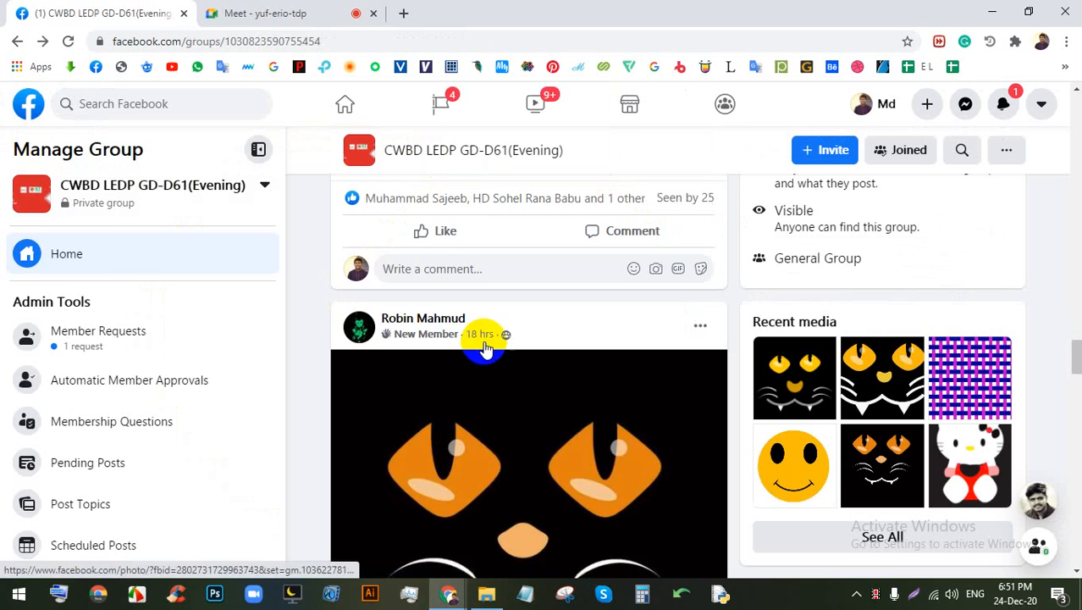
{"action": "scroll", "coordinate": [496, 346], "scroll_direction": "down", "scroll_amount": 5}
{"action": "scroll", "coordinate": [503, 335], "scroll_direction": "up", "scroll_amount": 6}
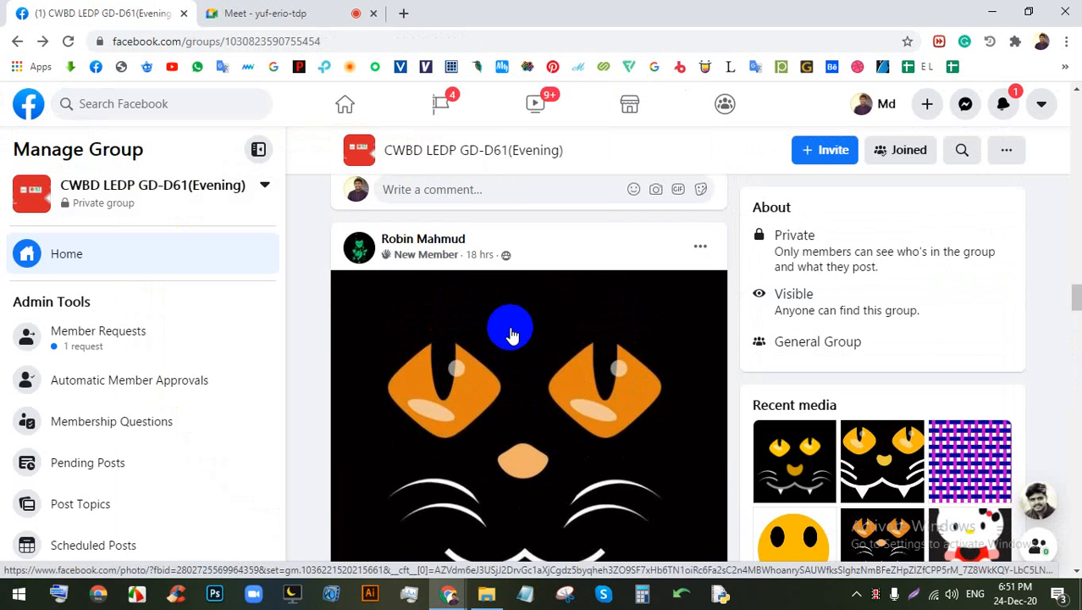
{"action": "scroll", "coordinate": [517, 332], "scroll_direction": "down", "scroll_amount": 5}
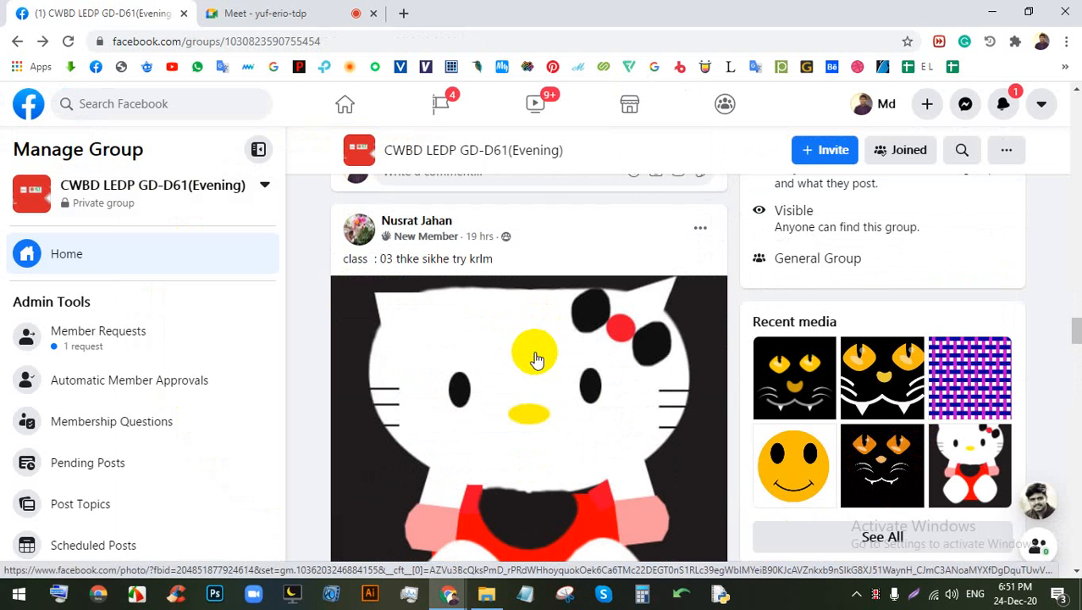
{"action": "scroll", "coordinate": [535, 356], "scroll_direction": "down", "scroll_amount": 8}
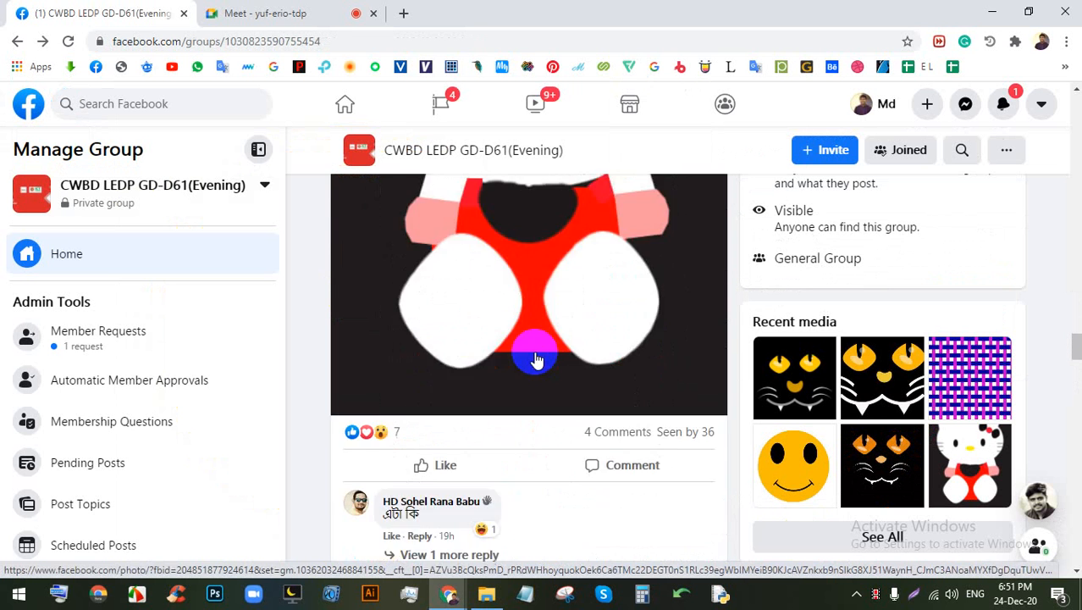
{"action": "scroll", "coordinate": [535, 343], "scroll_direction": "down", "scroll_amount": 15}
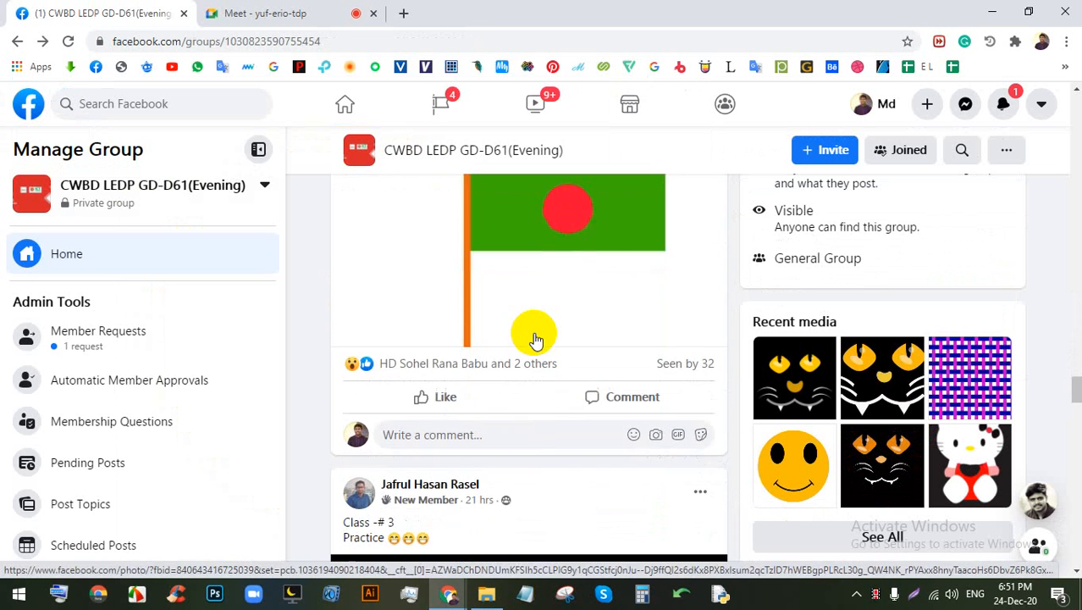
{"action": "scroll", "coordinate": [532, 337], "scroll_direction": "down", "scroll_amount": 12}
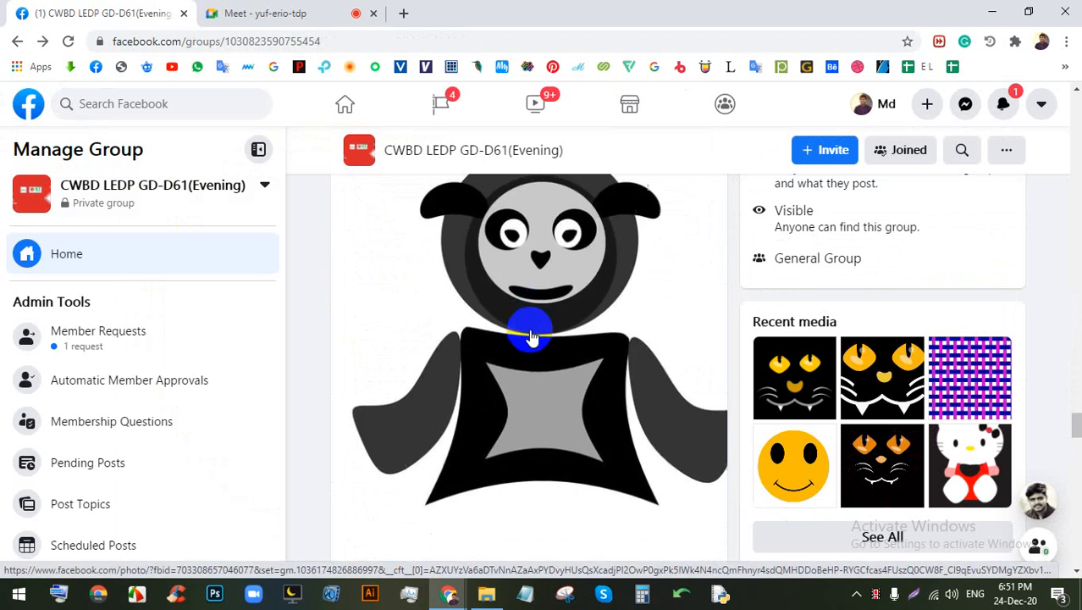
{"action": "scroll", "coordinate": [532, 337], "scroll_direction": "down", "scroll_amount": 12}
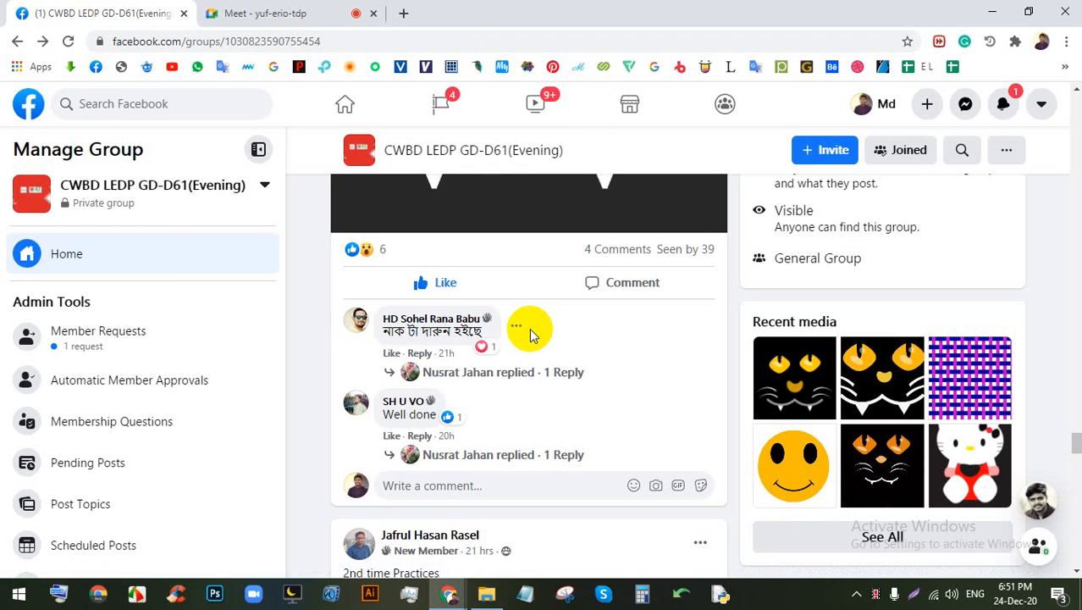
{"action": "scroll", "coordinate": [530, 335], "scroll_direction": "up", "scroll_amount": 6}
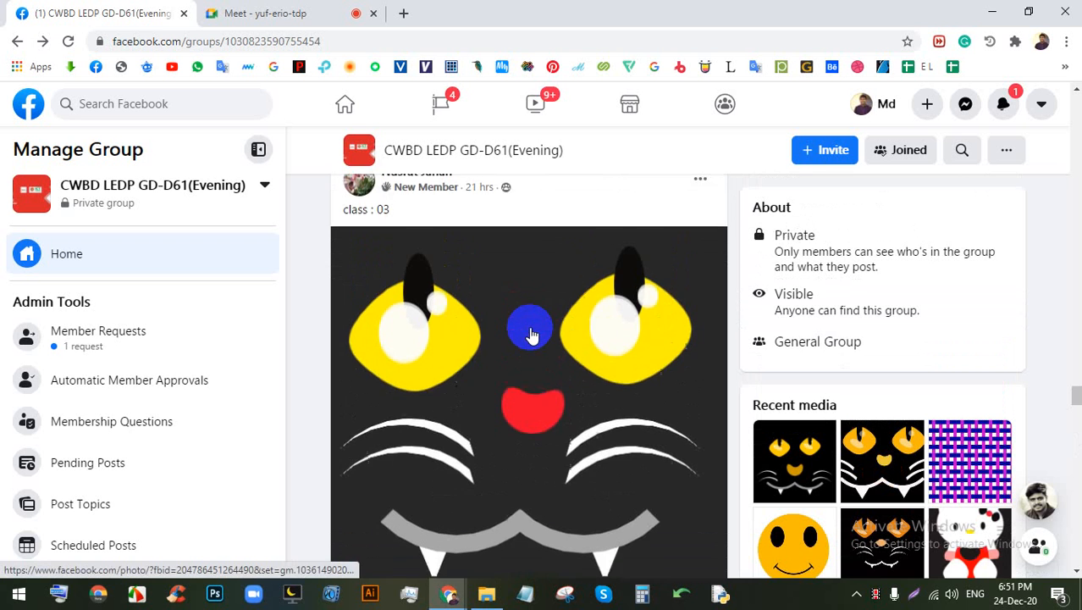
{"action": "scroll", "coordinate": [530, 336], "scroll_direction": "down", "scroll_amount": 7}
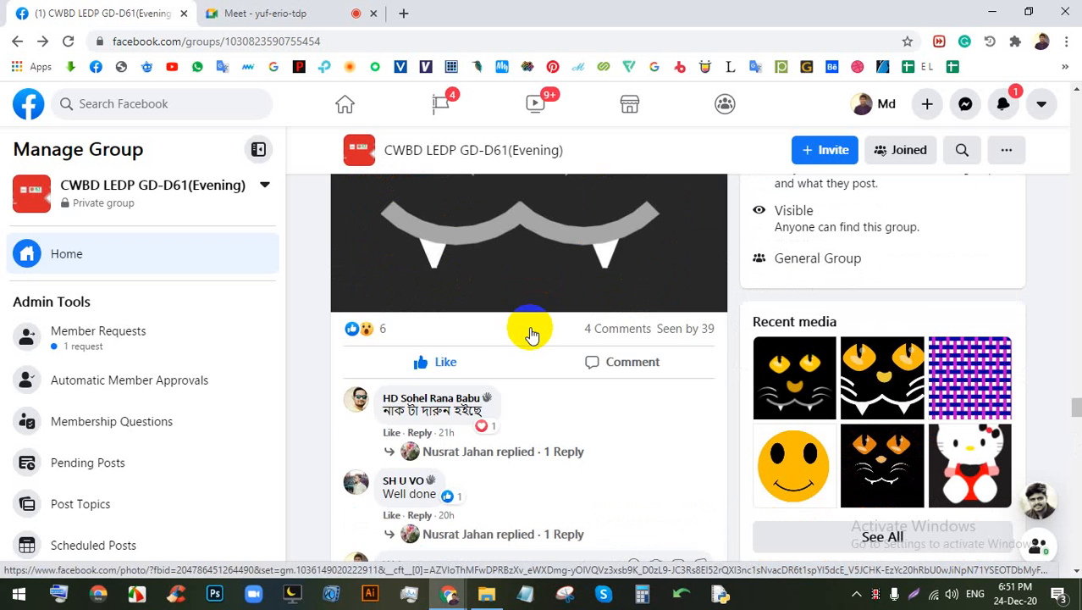
{"action": "scroll", "coordinate": [531, 335], "scroll_direction": "down", "scroll_amount": 10}
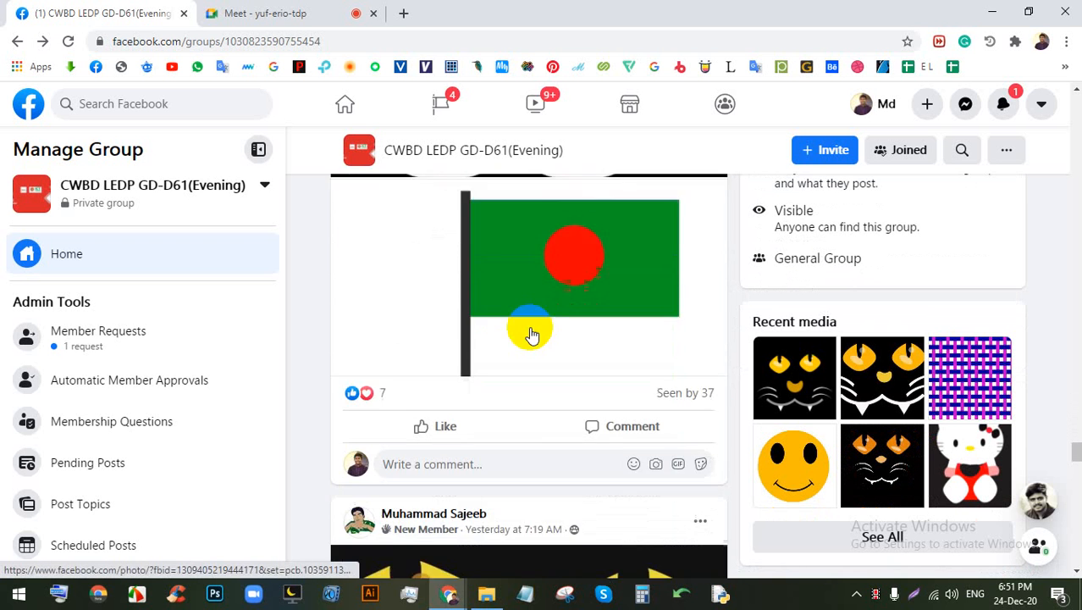
{"action": "scroll", "coordinate": [530, 335], "scroll_direction": "down", "scroll_amount": 8}
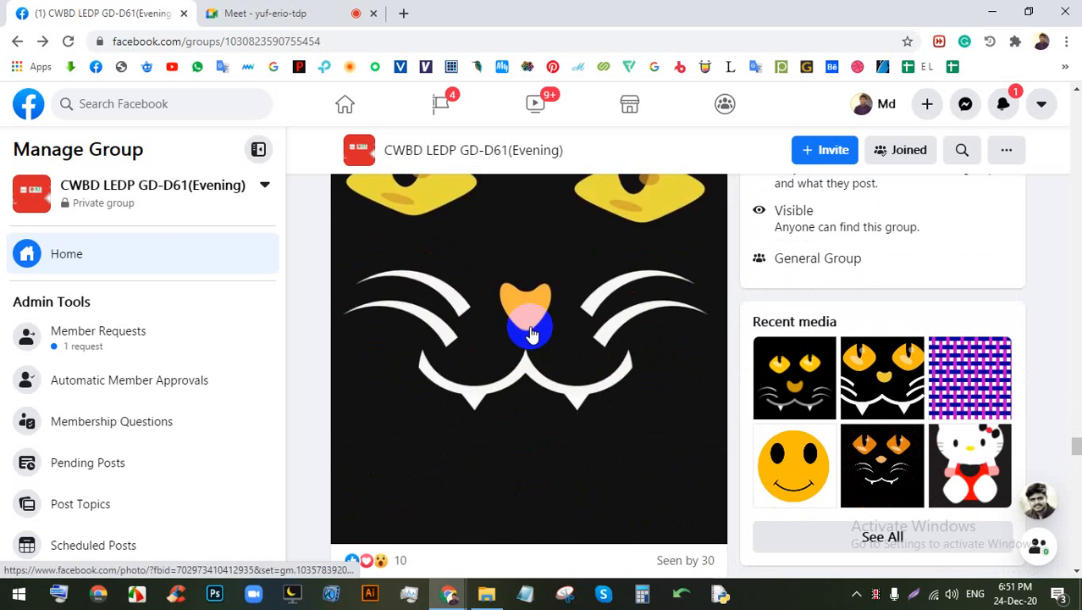
{"action": "scroll", "coordinate": [530, 336], "scroll_direction": "down", "scroll_amount": 10}
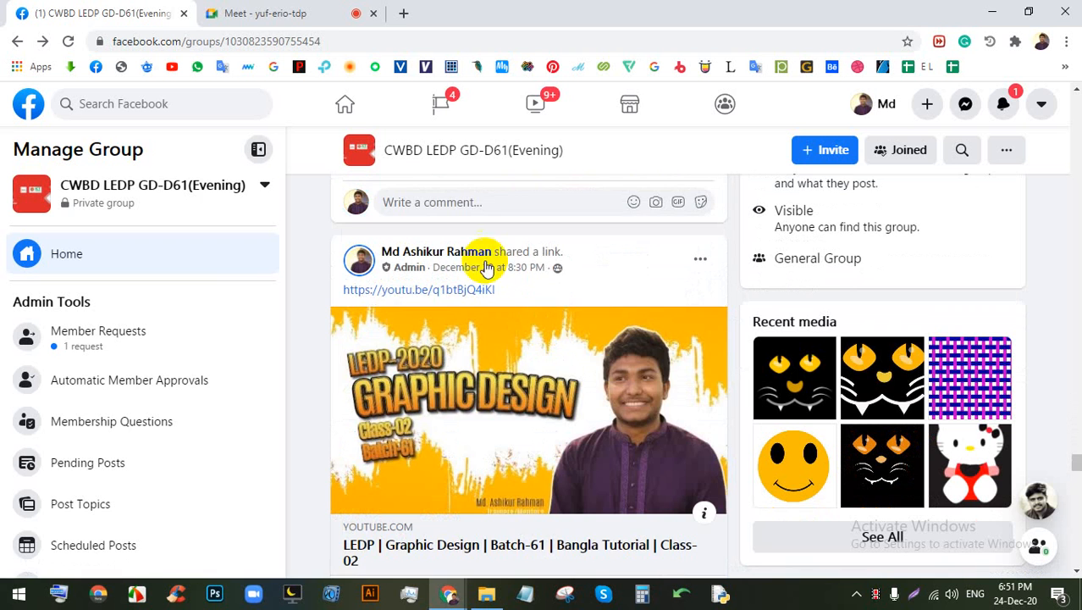
Step: Return to the Google Meet call and launch Photoshop
{"action": "left_click", "coordinate": [258, 10]}
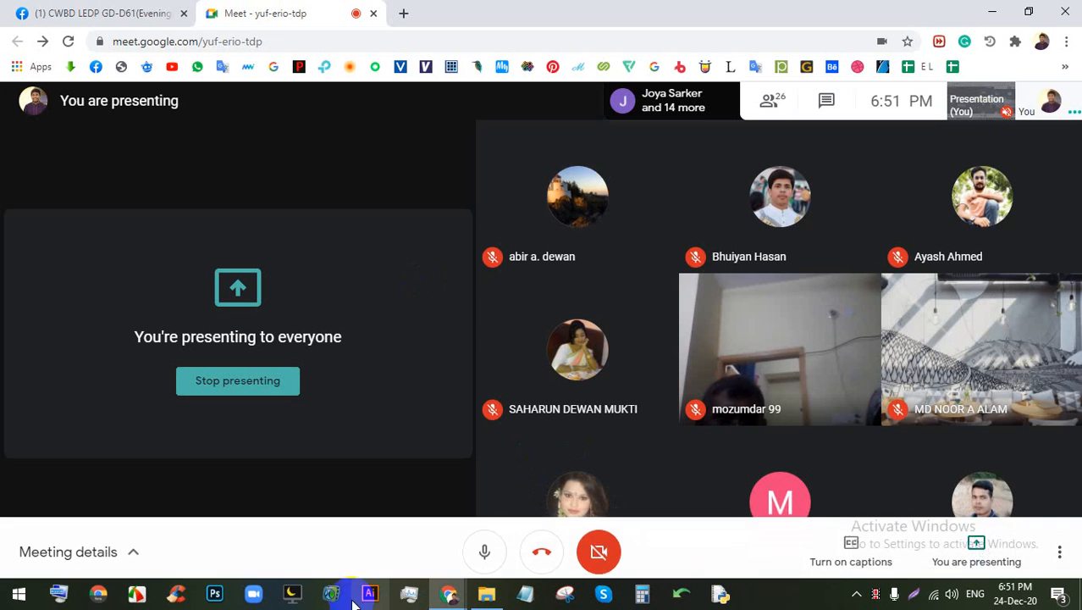
{"action": "left_click", "coordinate": [215, 594]}
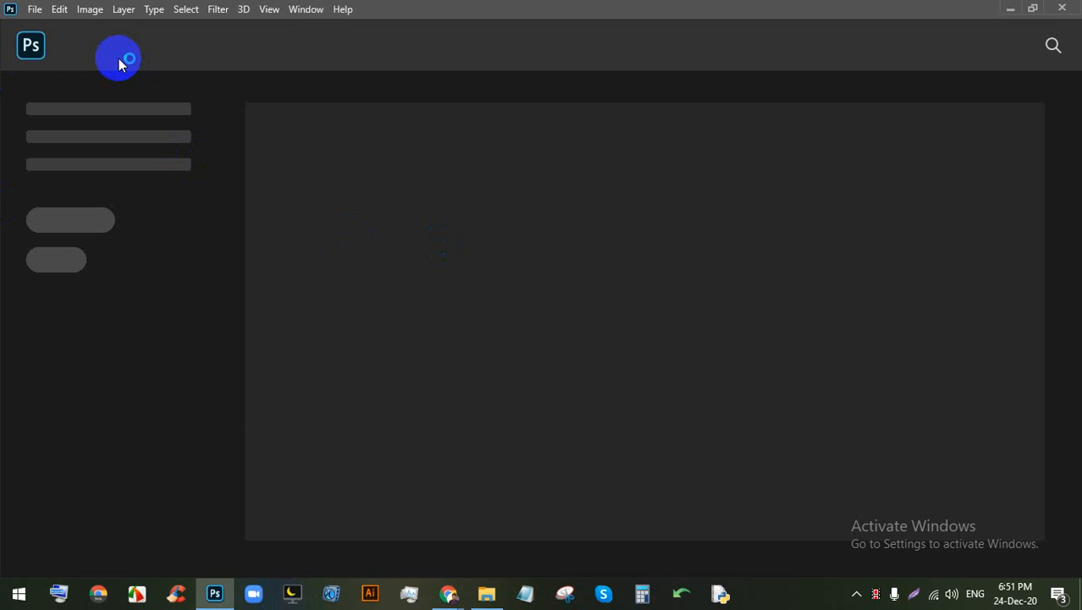
Step: Create a new document from the recent Web Minimum preset, 1024 x 768 px at 72 ppi, and collapse the Properties panel
{"action": "left_click", "coordinate": [29, 46]}
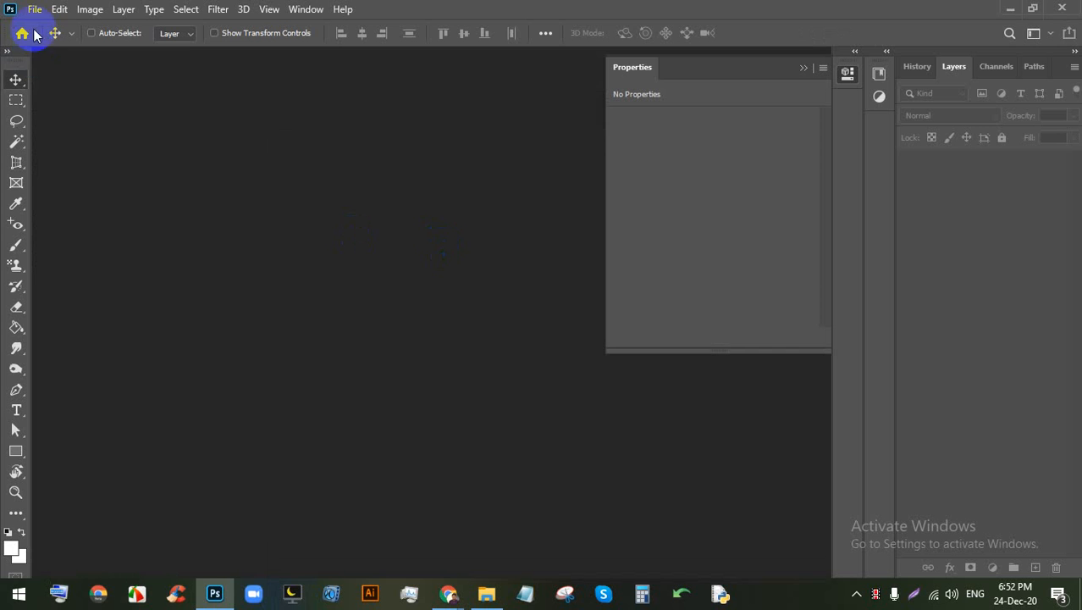
{"action": "left_click", "coordinate": [59, 9]}
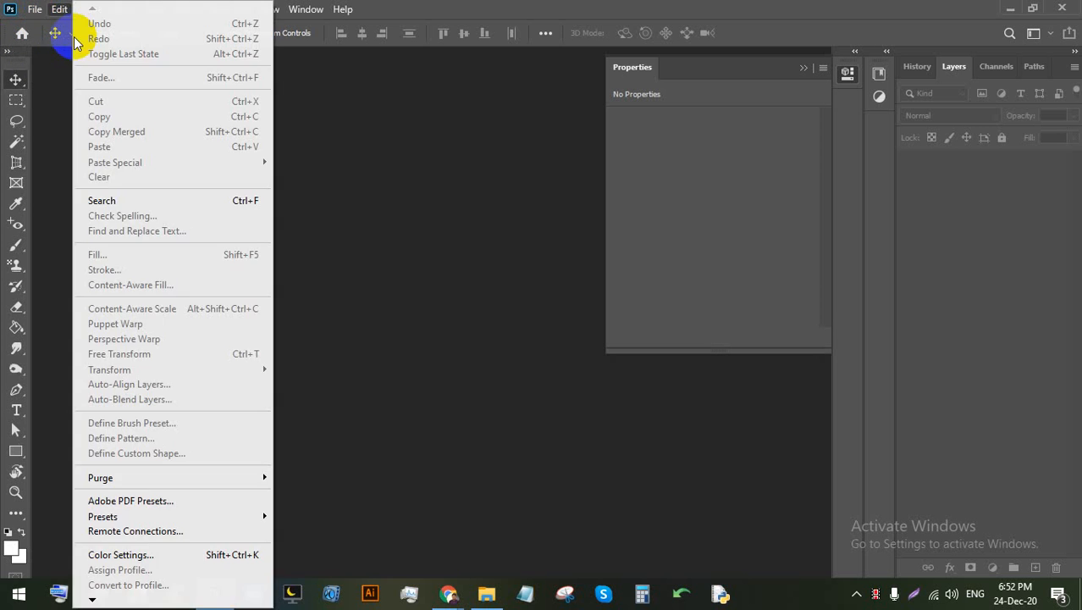
{"action": "left_click", "coordinate": [35, 9]}
{"action": "left_click", "coordinate": [51, 26]}
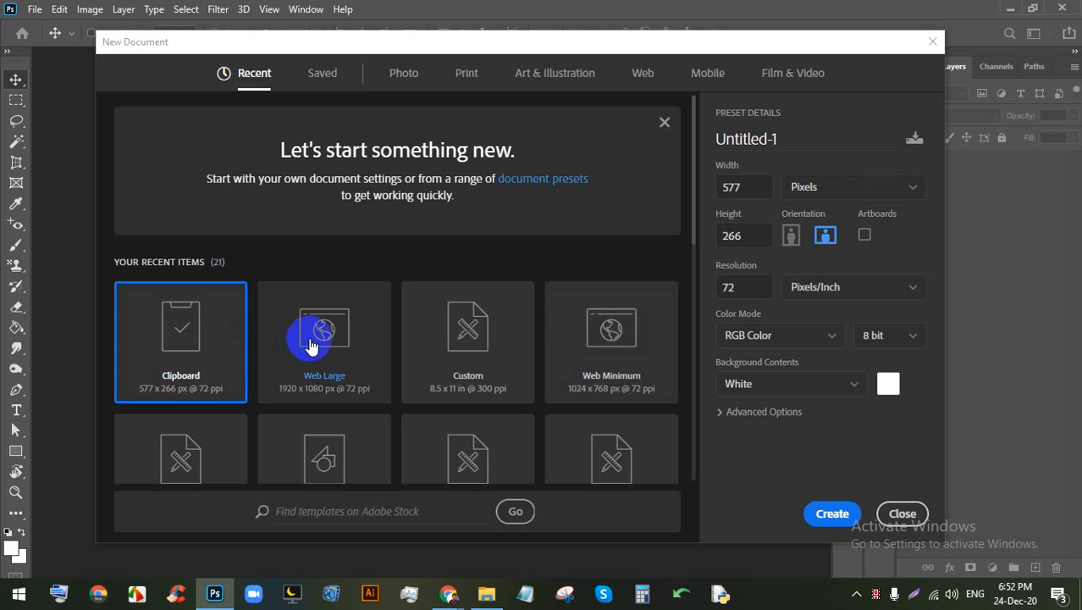
{"action": "double_click", "coordinate": [607, 337]}
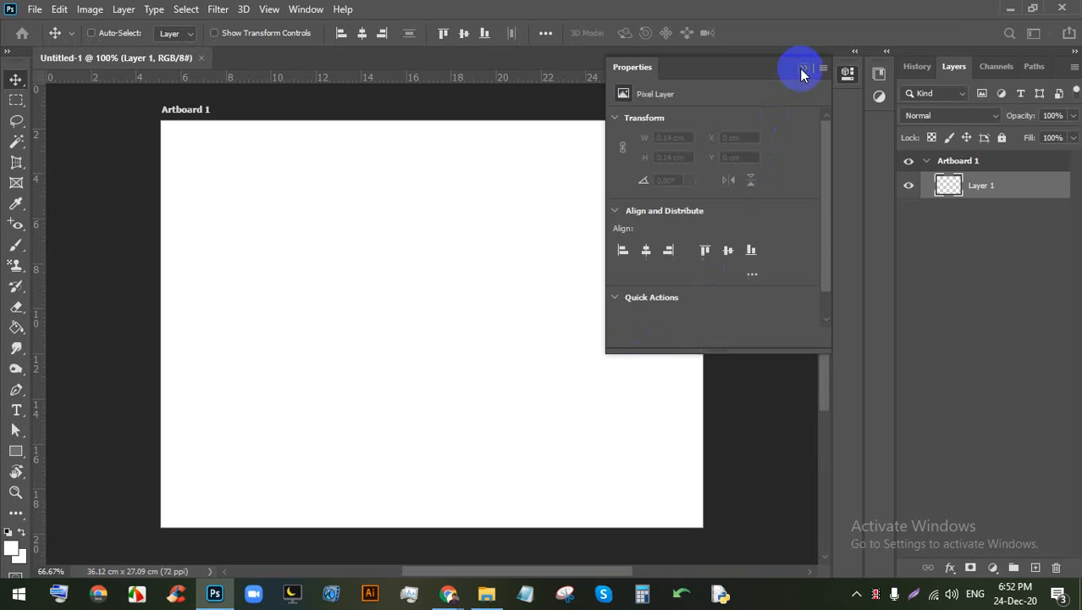
{"action": "left_click", "coordinate": [802, 68]}
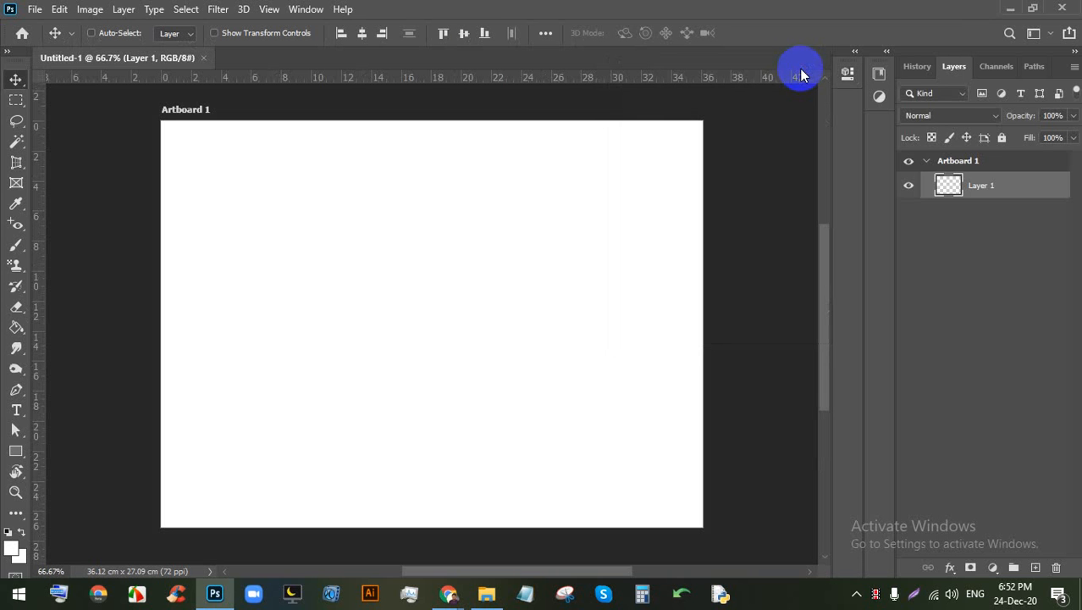
Step: Demonstrate layer visibility by hiding Layer 1 and Artboard 1 and showing both again
{"action": "left_click", "coordinate": [943, 169]}
{"action": "left_click", "coordinate": [905, 190]}
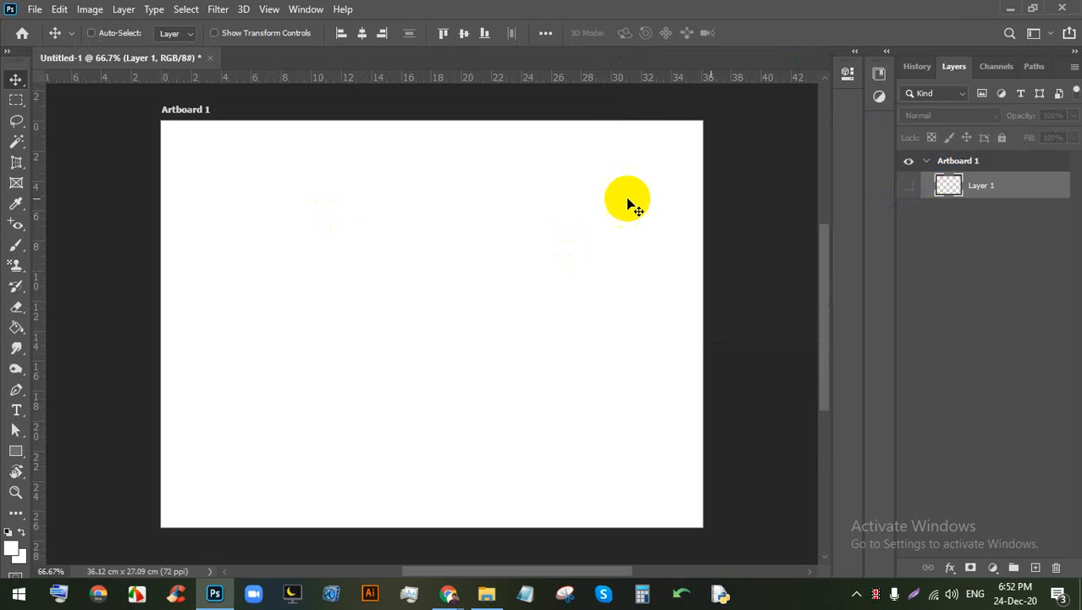
{"action": "left_click", "coordinate": [907, 161]}
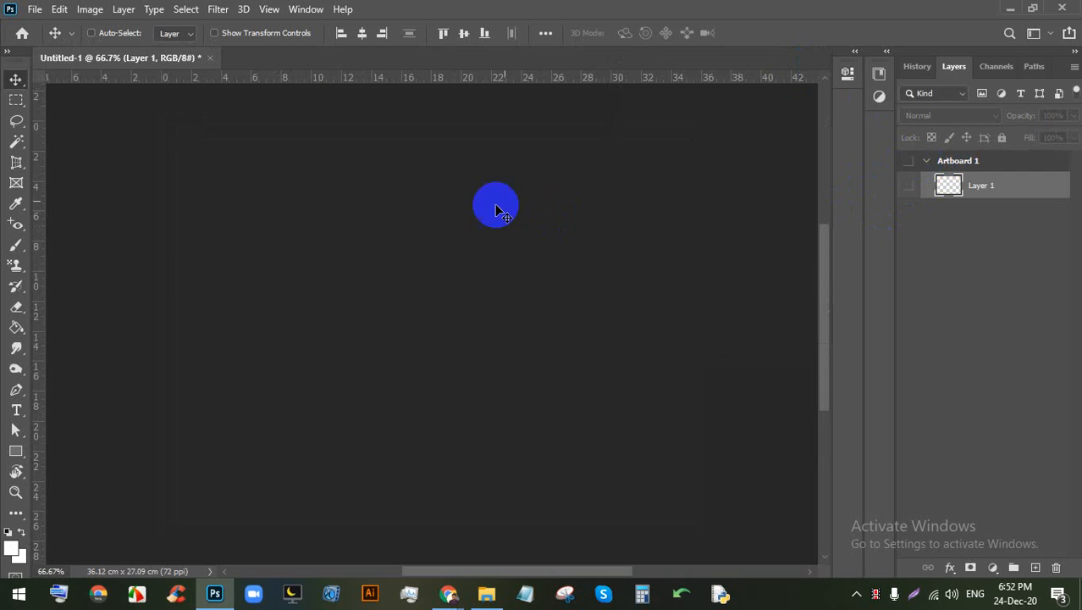
{"action": "left_click", "coordinate": [908, 185]}
{"action": "left_click", "coordinate": [908, 160]}
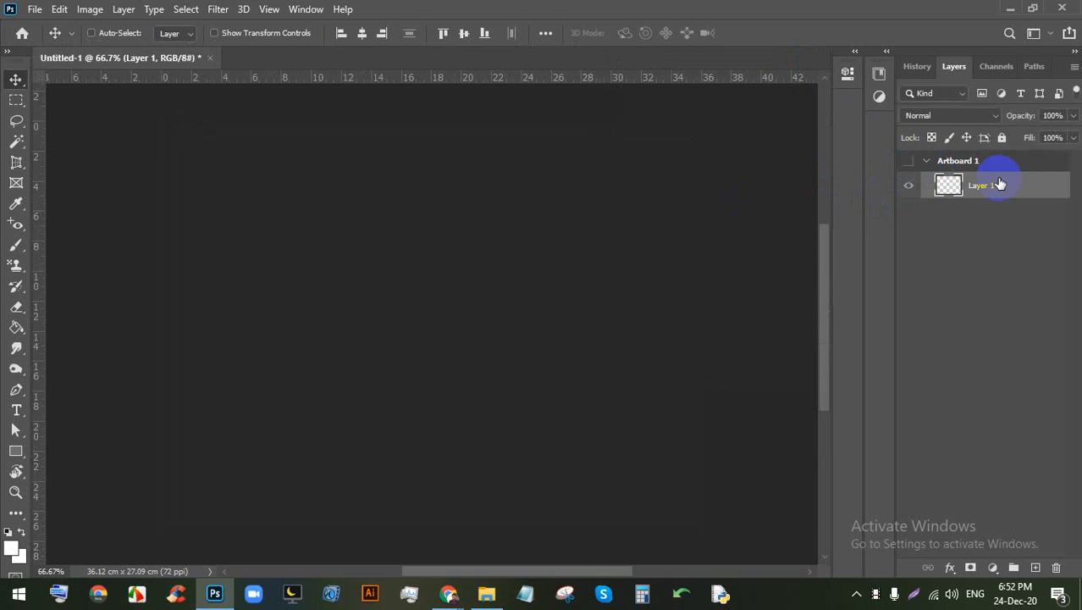
{"action": "left_click", "coordinate": [908, 161]}
Step: Replace Layer 1 with a new empty layer and select a full-height strip about 1.4 cm wide along the artboard's left edge
{"action": "key", "text": "Delete"}
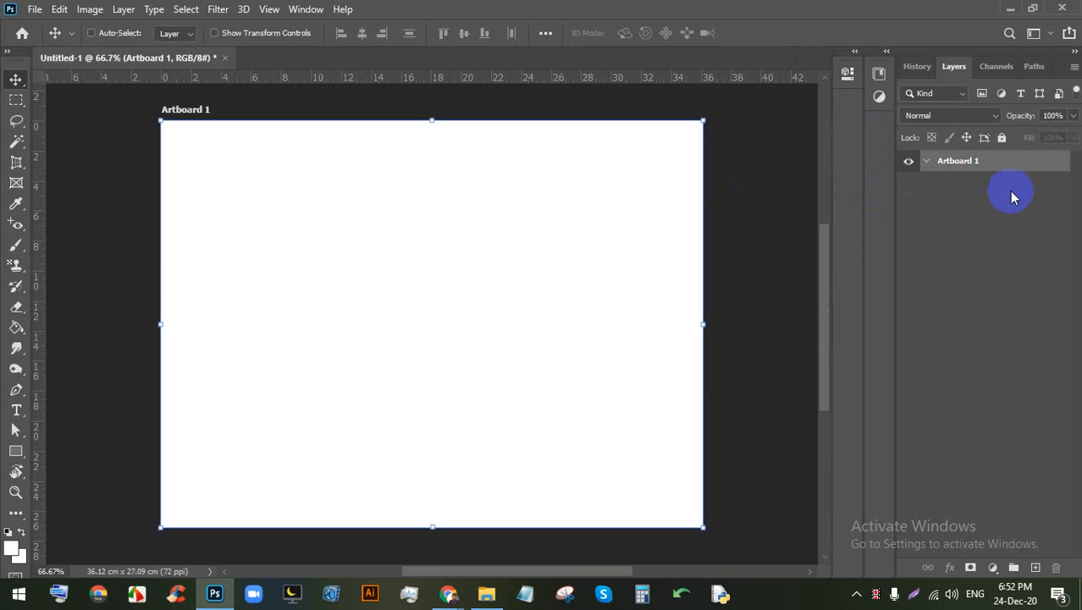
{"action": "left_click", "coordinate": [1037, 568]}
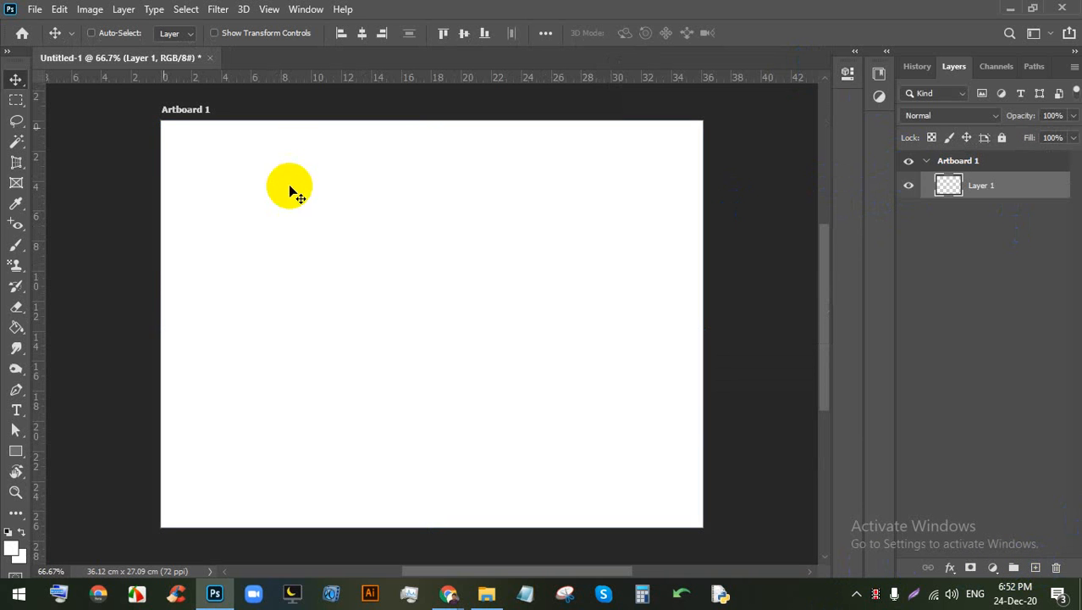
{"action": "left_click", "coordinate": [17, 99]}
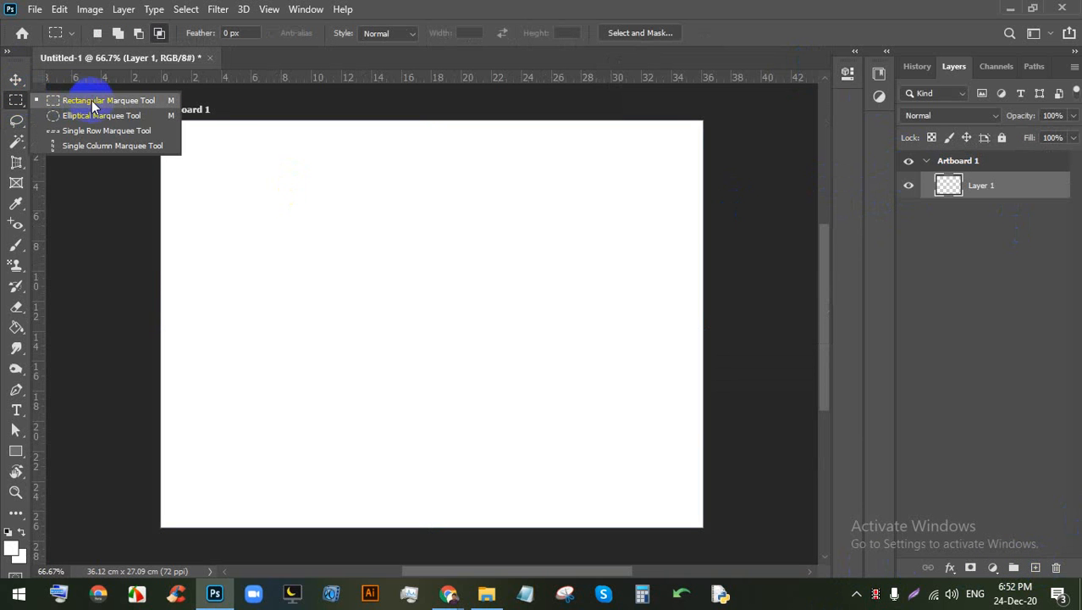
{"action": "left_click", "coordinate": [97, 101]}
{"action": "left_click_drag", "start_coordinate": [158, 116], "coordinate": [181, 535]}
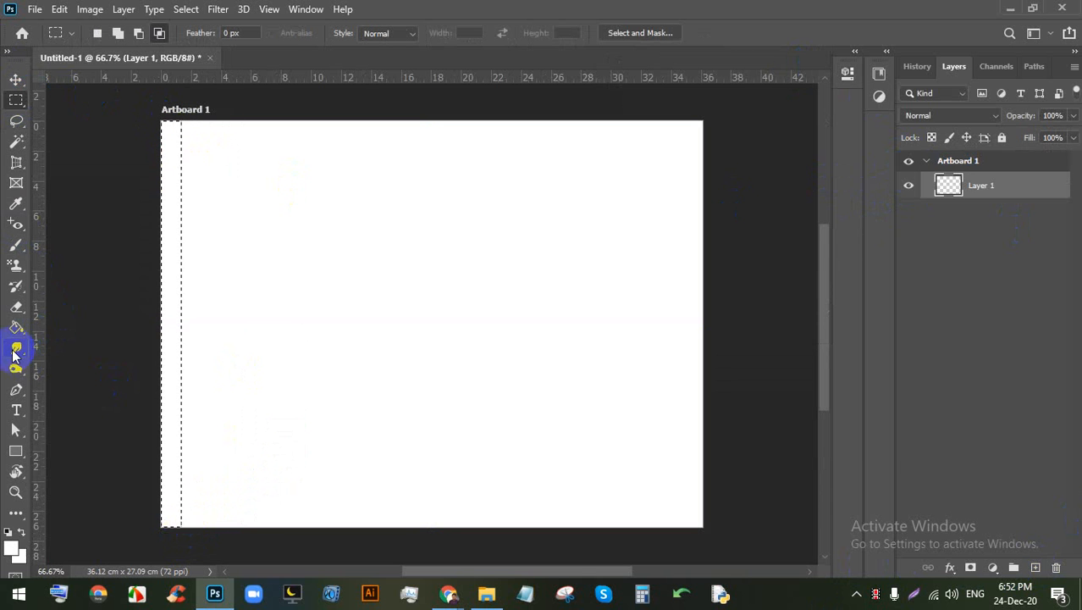
Step: Set the foreground colour to blue #3c53b8, fill the selected vertical strip with it and clear the selection
{"action": "key", "text": "i"}
{"action": "left_click", "coordinate": [12, 549]}
{"action": "left_click_drag", "start_coordinate": [804, 234], "coordinate": [810, 292]}
{"action": "left_click", "coordinate": [857, 256]}
{"action": "left_click_drag", "start_coordinate": [817, 245], "coordinate": [771, 239]}
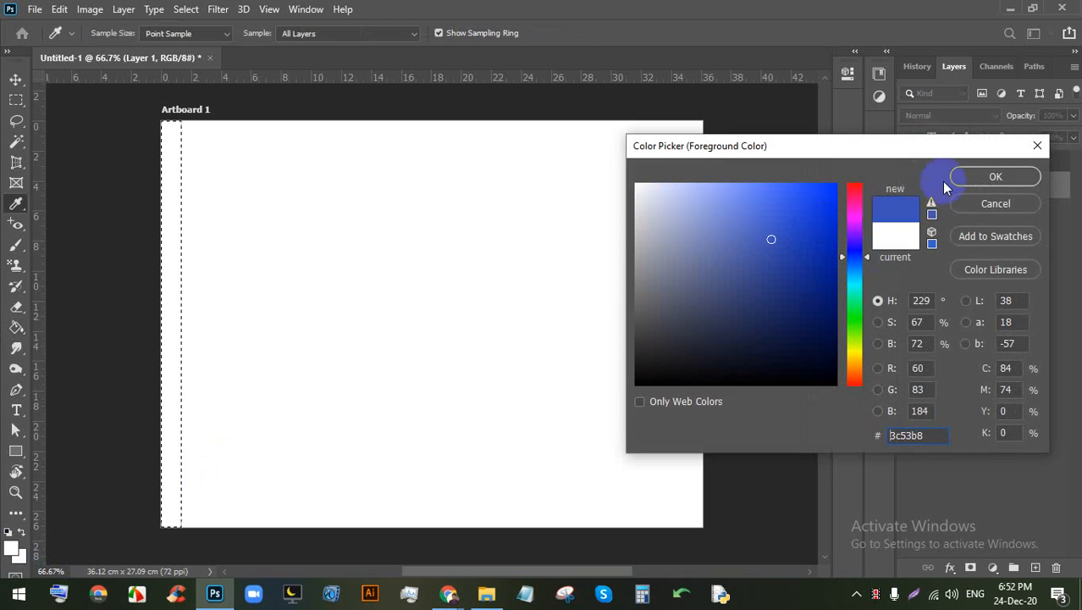
{"action": "left_click", "coordinate": [983, 176]}
{"action": "key", "text": "g"}
{"action": "left_click", "coordinate": [174, 291]}
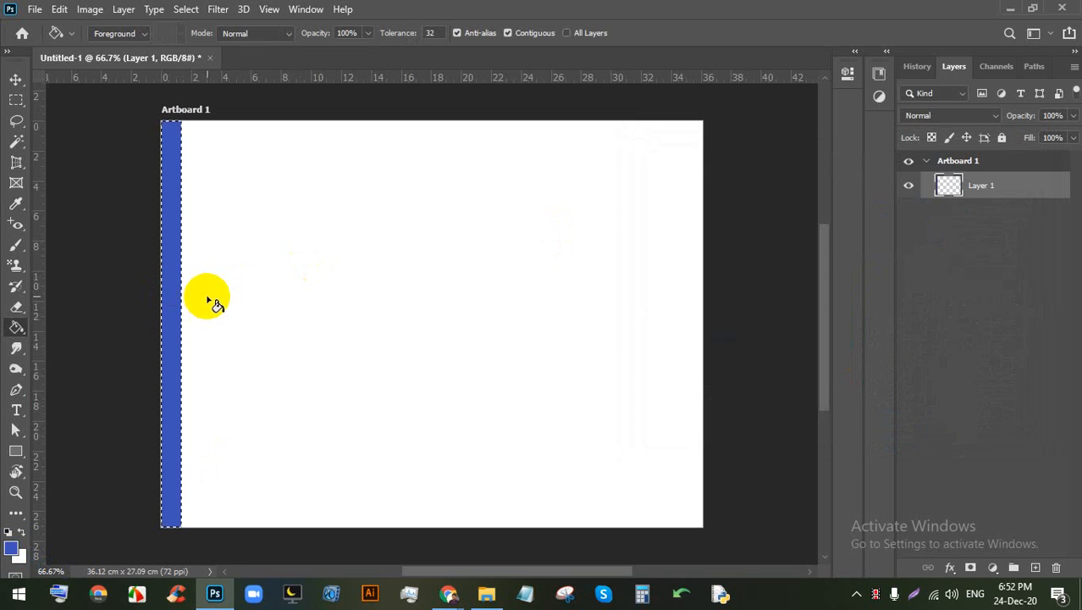
{"action": "scroll", "coordinate": [142, 118], "scroll_direction": "up", "scroll_amount": 5}
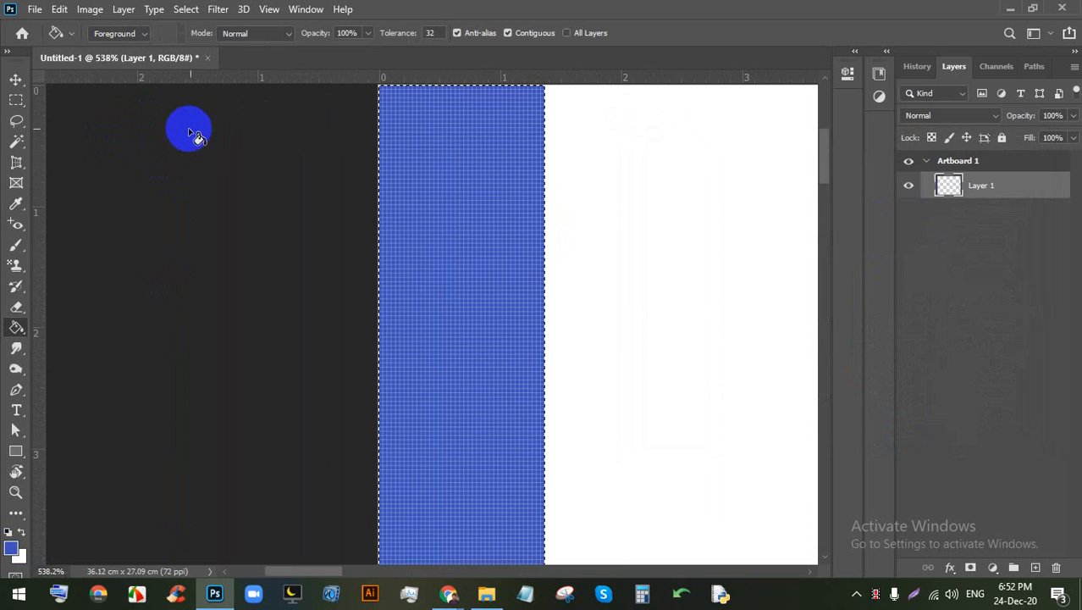
{"action": "scroll", "coordinate": [311, 218], "scroll_direction": "down", "scroll_amount": 5}
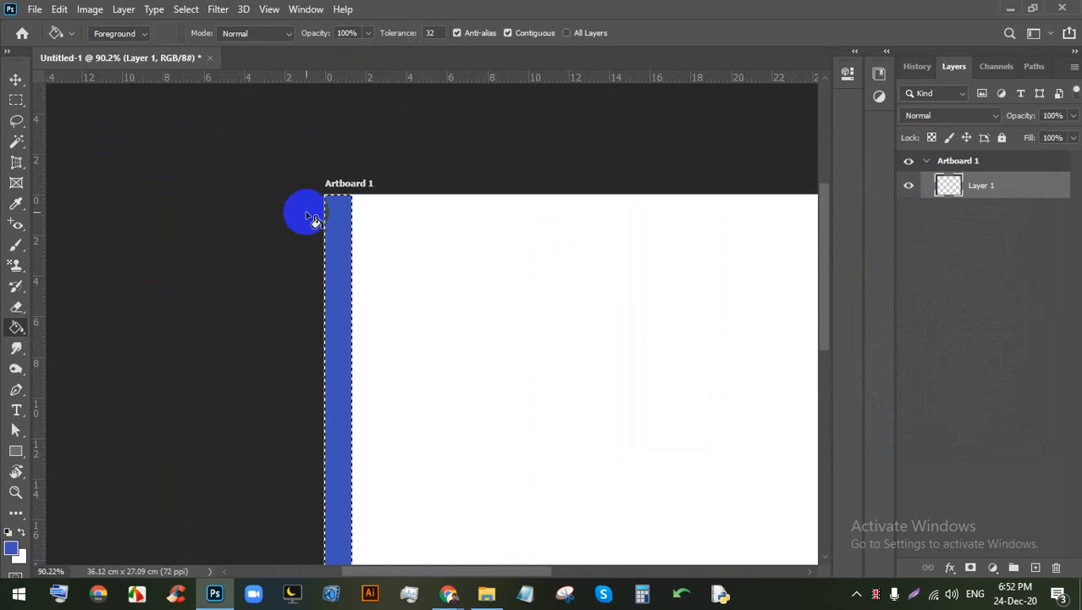
{"action": "scroll", "coordinate": [116, 150], "scroll_direction": "down", "scroll_amount": 2}
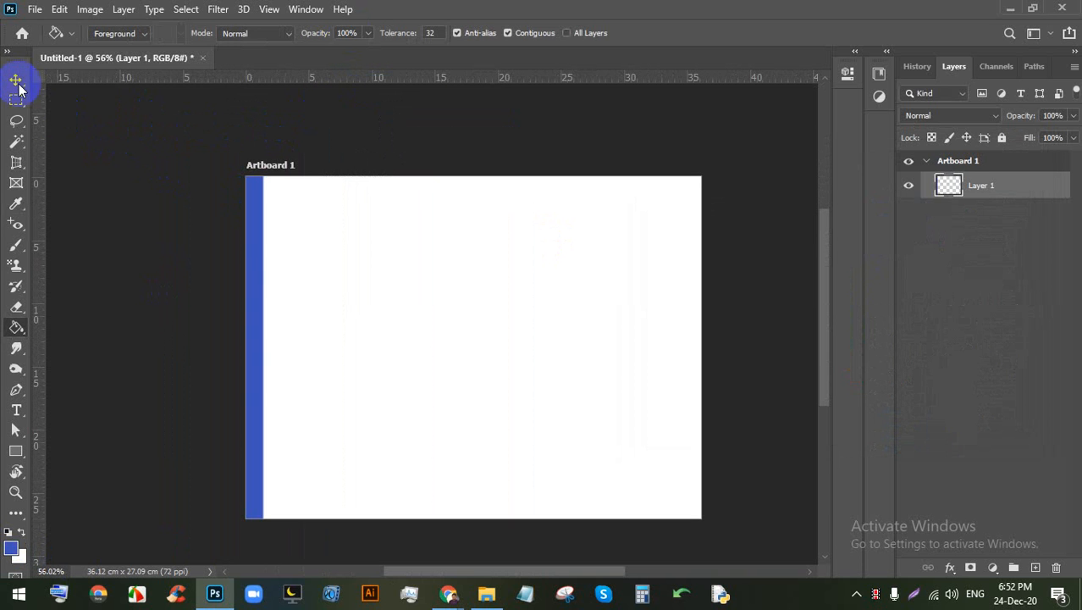
Step: Duplicate the blue stripe twice to its right, leaving gaps about as wide as the stripe
{"action": "left_click", "coordinate": [16, 79]}
{"action": "left_click", "coordinate": [75, 80]}
{"action": "left_click", "coordinate": [275, 254]}
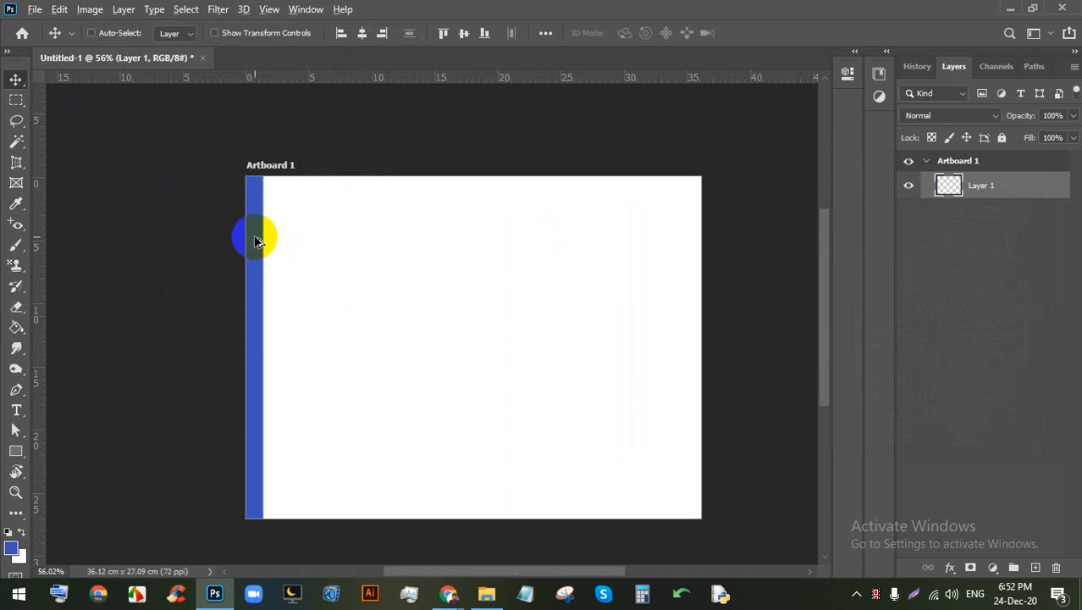
{"action": "left_click_drag", "start_coordinate": [256, 241], "coordinate": [322, 229]}
{"action": "key", "text": "alt+shift"}
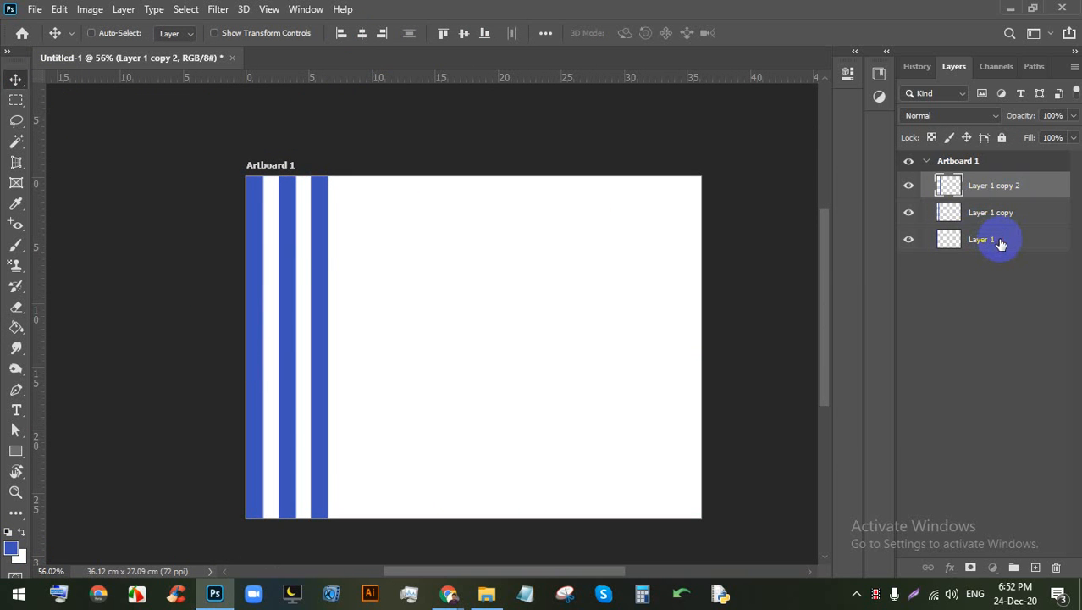
Step: Select the three stripe layers and duplicate the set repeatedly at the same spacing across the whole artboard width
{"action": "left_click", "coordinate": [1000, 243], "text": "shift"}
{"action": "left_click_drag", "start_coordinate": [322, 241], "coordinate": [516, 227]}
{"action": "left_click_drag", "start_coordinate": [516, 227], "coordinate": [618, 230]}
{"action": "left_click_drag", "start_coordinate": [618, 230], "coordinate": [719, 228]}
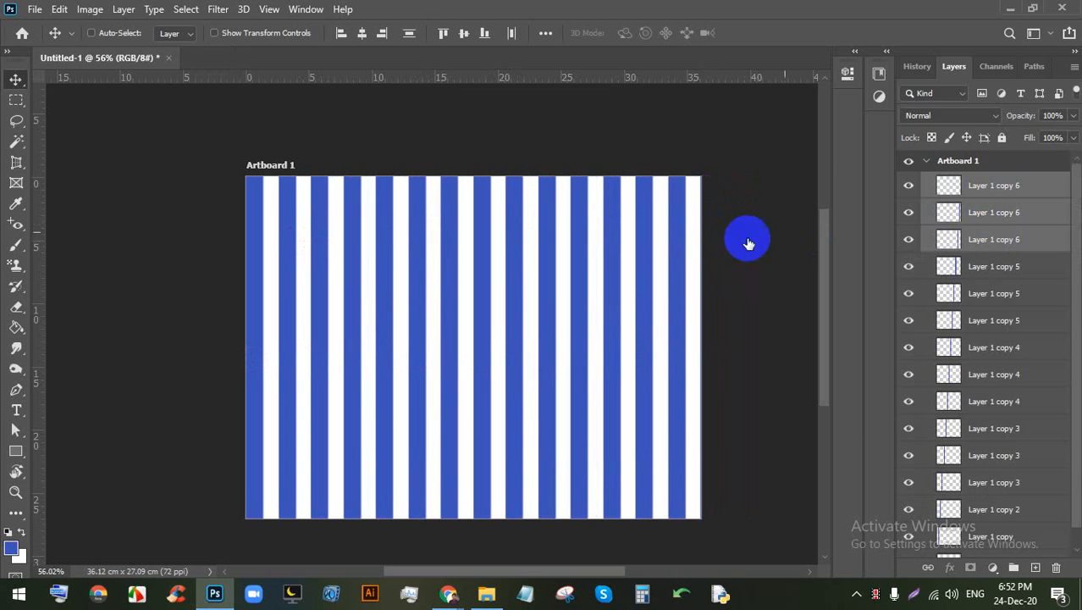
Step: Delete the surplus topmost stripe copy that lies beyond the artboard's right edge
{"action": "left_click", "coordinate": [1033, 186]}
{"action": "scroll", "coordinate": [448, 212], "scroll_direction": "down", "scroll_amount": 2}
{"action": "scroll", "coordinate": [351, 149], "scroll_direction": "up", "scroll_amount": 7}
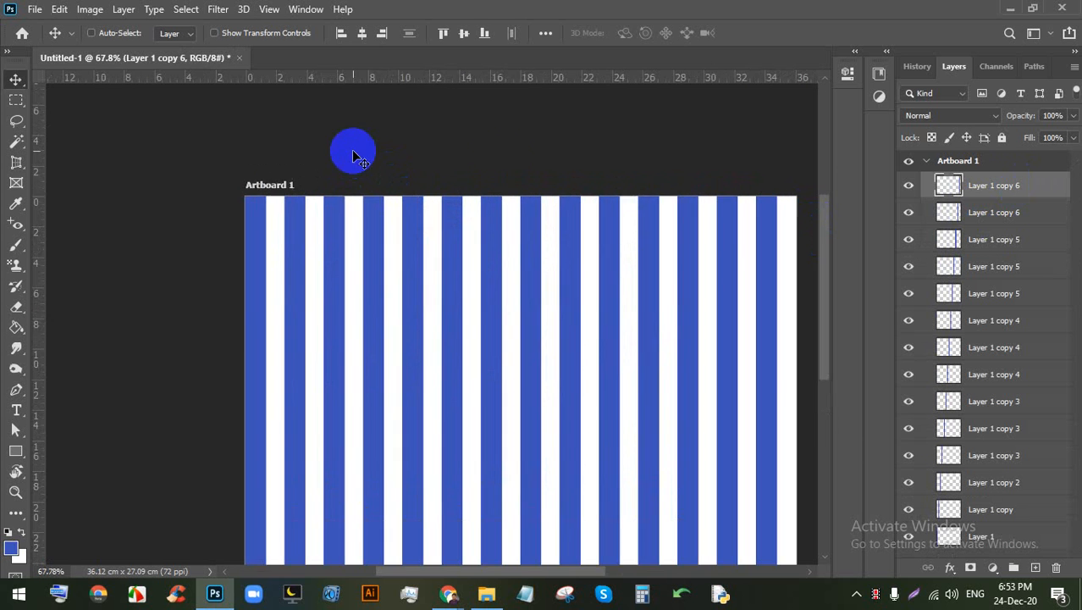
{"action": "scroll", "coordinate": [1030, 215], "scroll_direction": "down", "scroll_amount": 6}
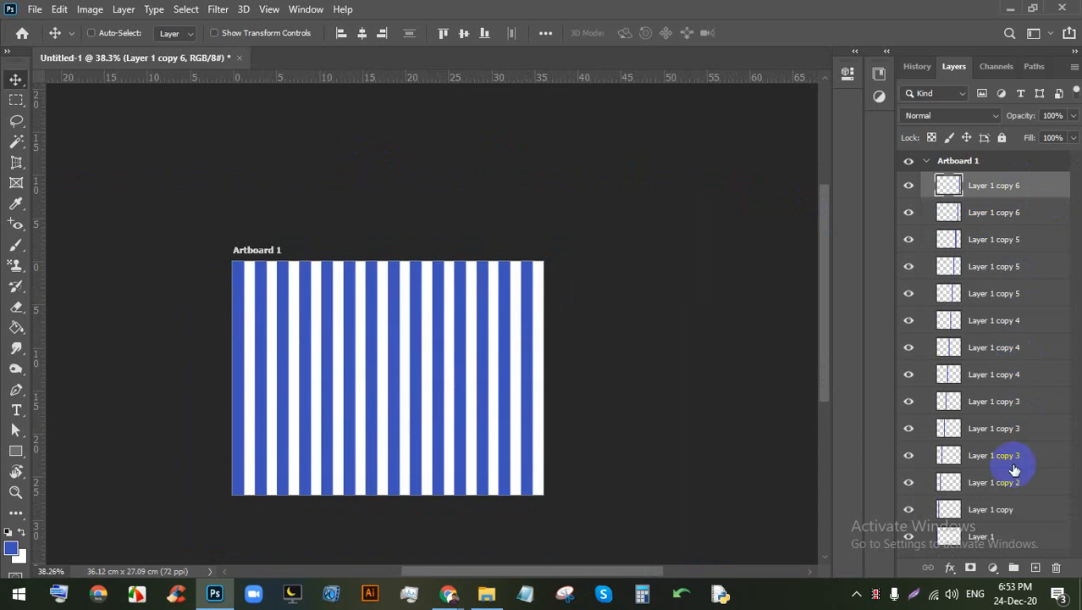
Step: Select all the blue stripe layers and combine them into one group
{"action": "left_click", "coordinate": [1010, 537], "text": "shift"}
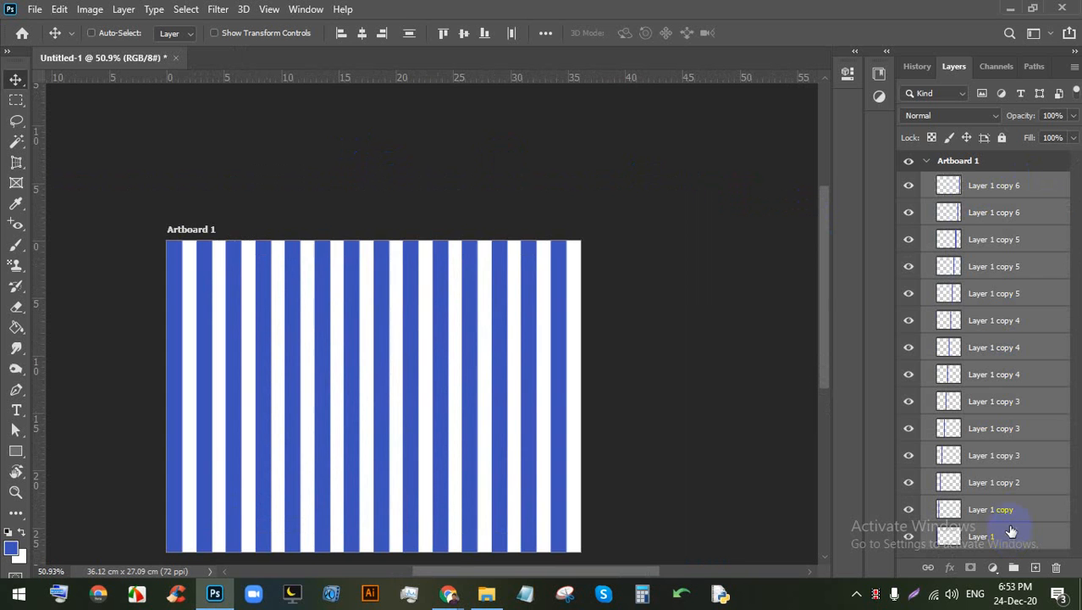
{"action": "key", "text": "ctrl+g"}
{"action": "scroll", "coordinate": [496, 431], "scroll_direction": "up", "scroll_amount": 2}
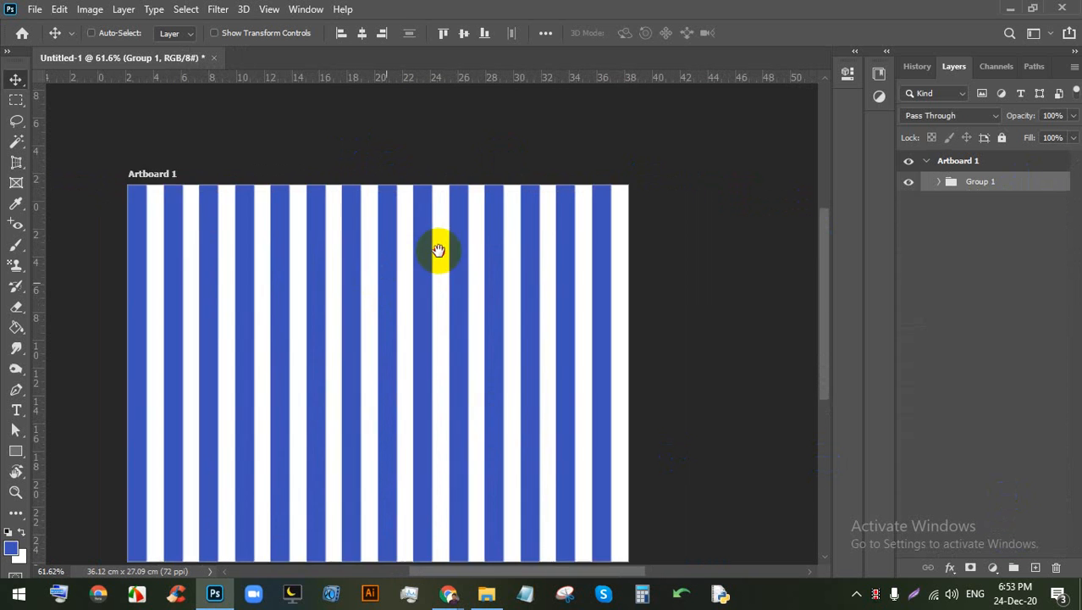
Step: Select a full-width band about 1.4 cm high along the artboard's top edge and add a new layer above the group
{"action": "left_click_drag", "start_coordinate": [437, 249], "coordinate": [466, 227]}
{"action": "left_click", "coordinate": [15, 100]}
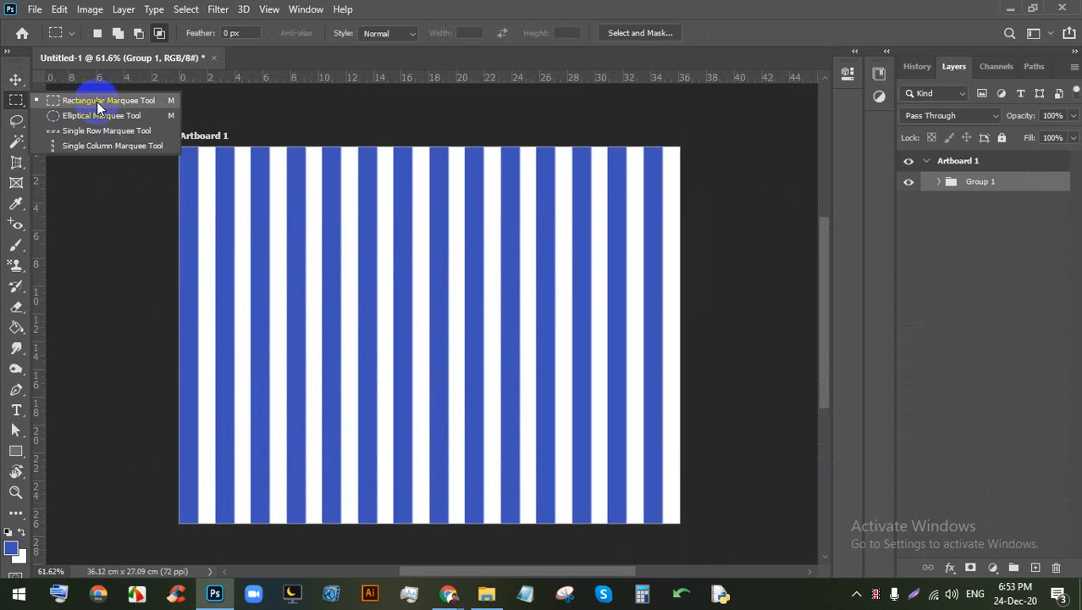
{"action": "left_click", "coordinate": [59, 100]}
{"action": "left_click_drag", "start_coordinate": [169, 142], "coordinate": [679, 165]}
{"action": "left_click", "coordinate": [1034, 567]}
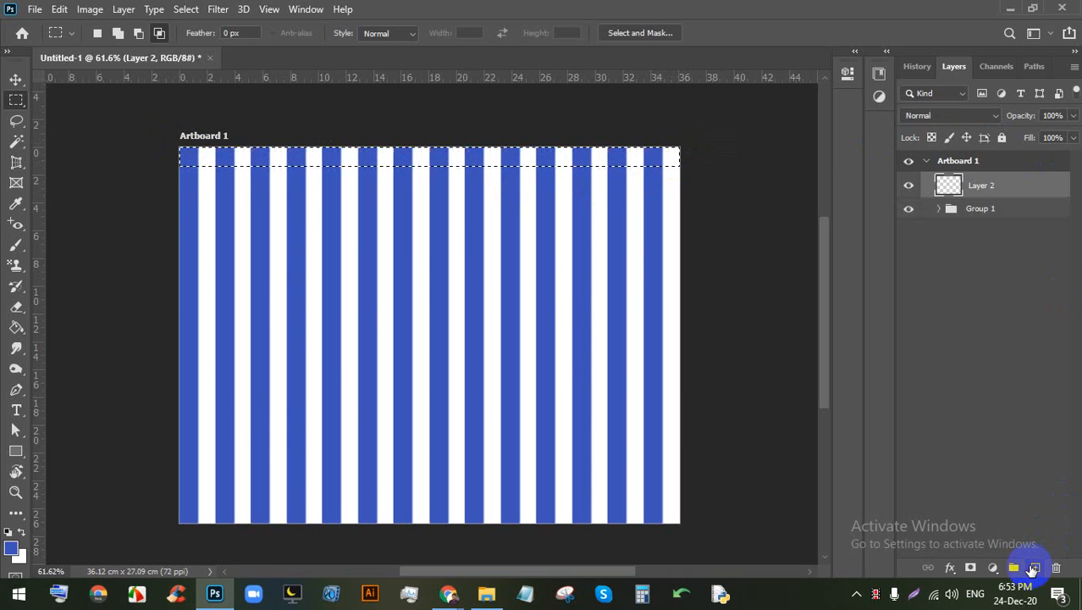
Step: Set the foreground colour to yellow #c7c914 and fill the selected horizontal band with the Paint Bucket
{"action": "left_click", "coordinate": [24, 331]}
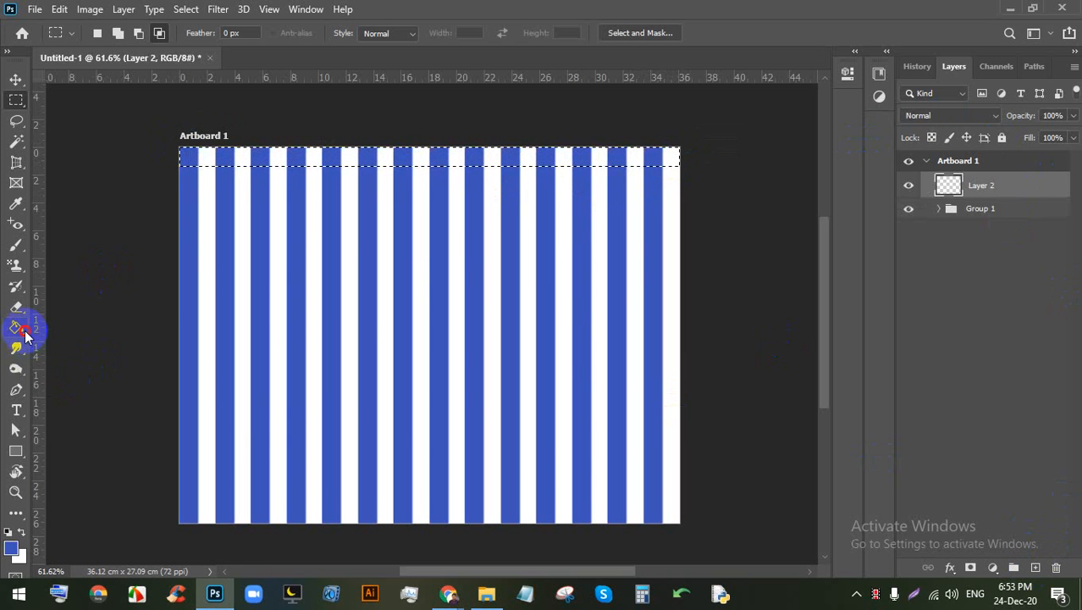
{"action": "right_click", "coordinate": [18, 327]}
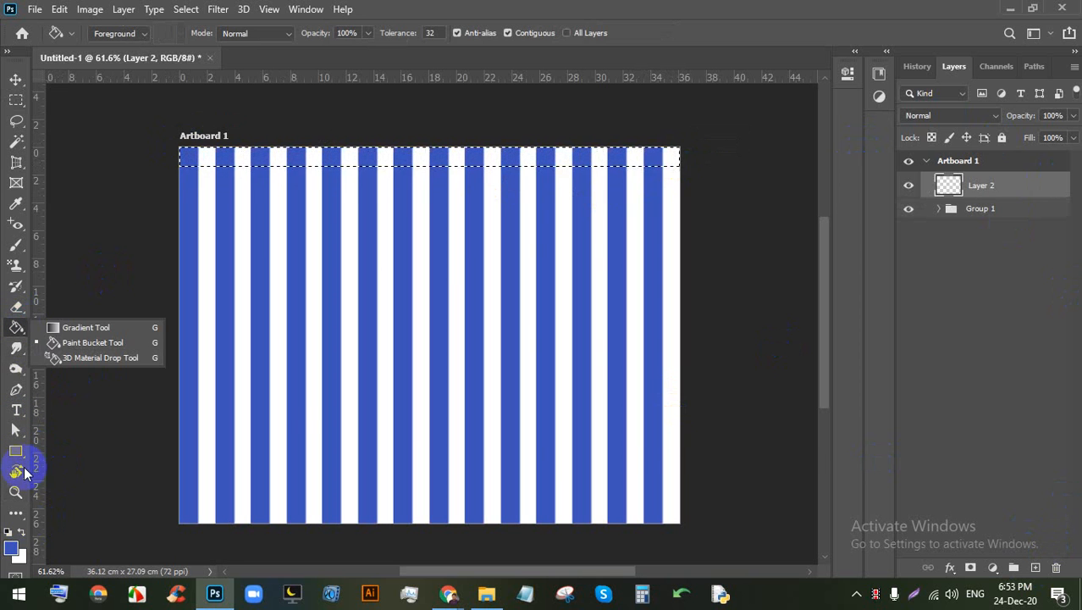
{"action": "left_click", "coordinate": [11, 548]}
{"action": "left_click_drag", "start_coordinate": [851, 286], "coordinate": [852, 350]}
{"action": "key", "text": "Return"}
{"action": "key", "text": "g"}
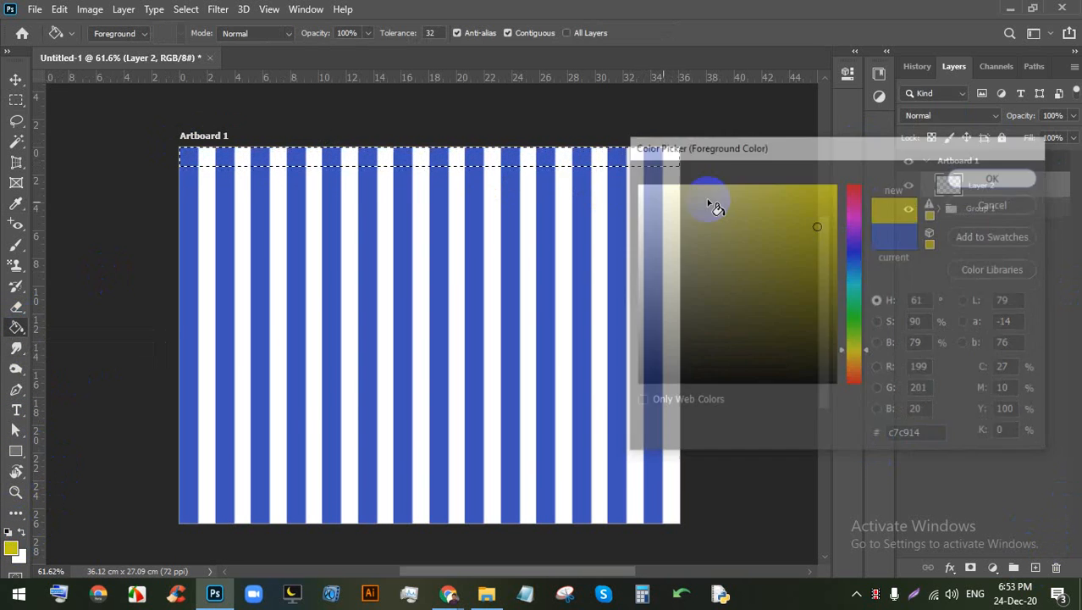
{"action": "left_click", "coordinate": [626, 158]}
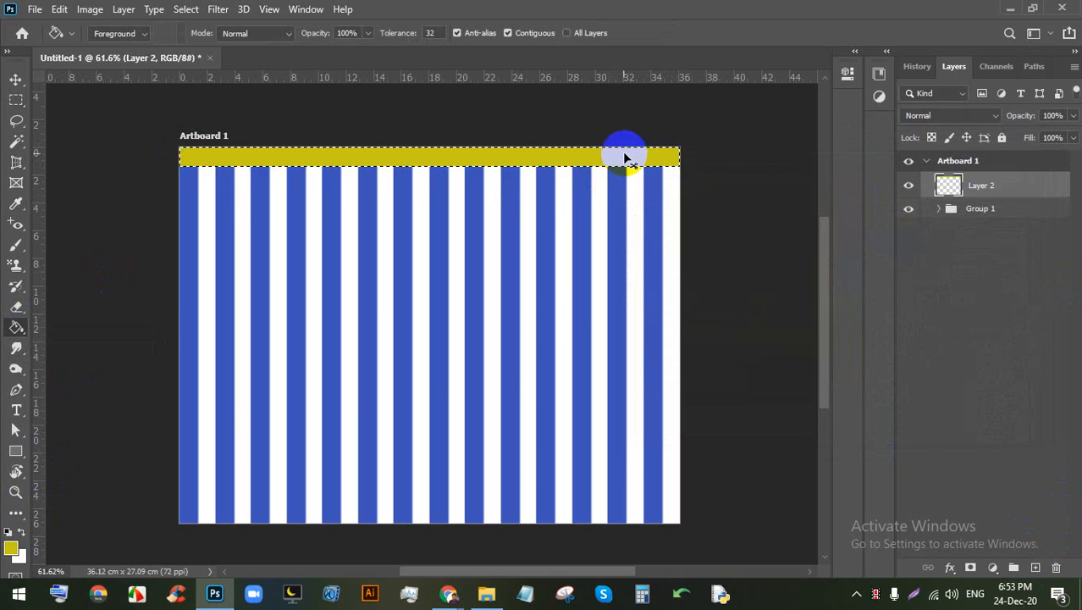
Step: Duplicate the yellow band once directly below the first, leaving a gap slightly narrower than the band
{"action": "left_click", "coordinate": [14, 83]}
{"action": "left_click_drag", "start_coordinate": [277, 161], "coordinate": [280, 197]}
{"action": "scroll", "coordinate": [254, 165], "scroll_direction": "up", "scroll_amount": 4}
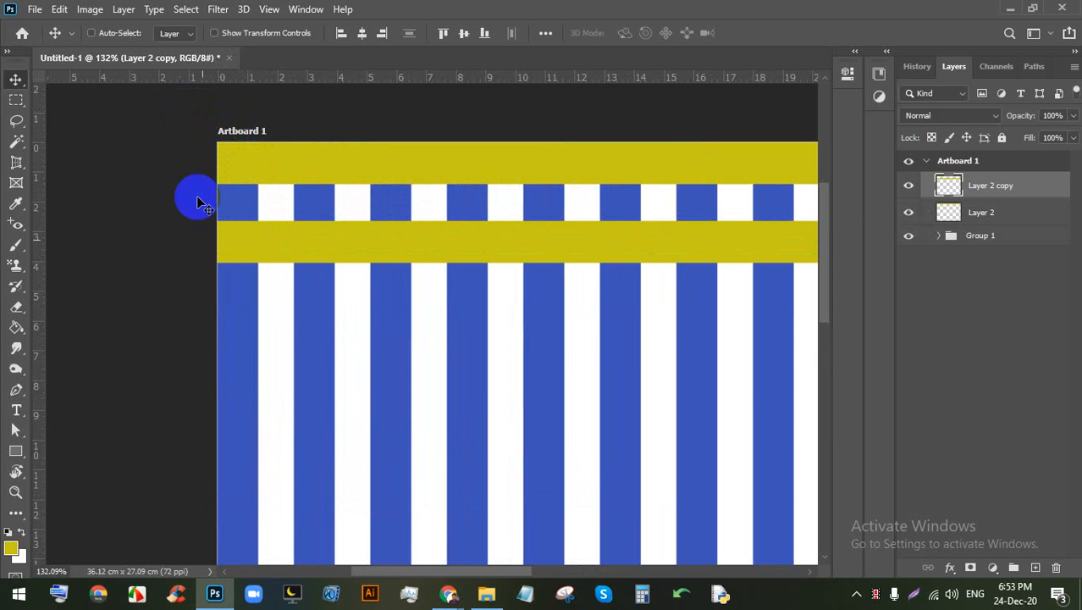
Step: Switch to the Google Meet call and mute the talking participant for everyone, muting them again after they unmute
{"action": "mouse_move", "coordinate": [449, 593]}
{"action": "left_click", "coordinate": [381, 540]}
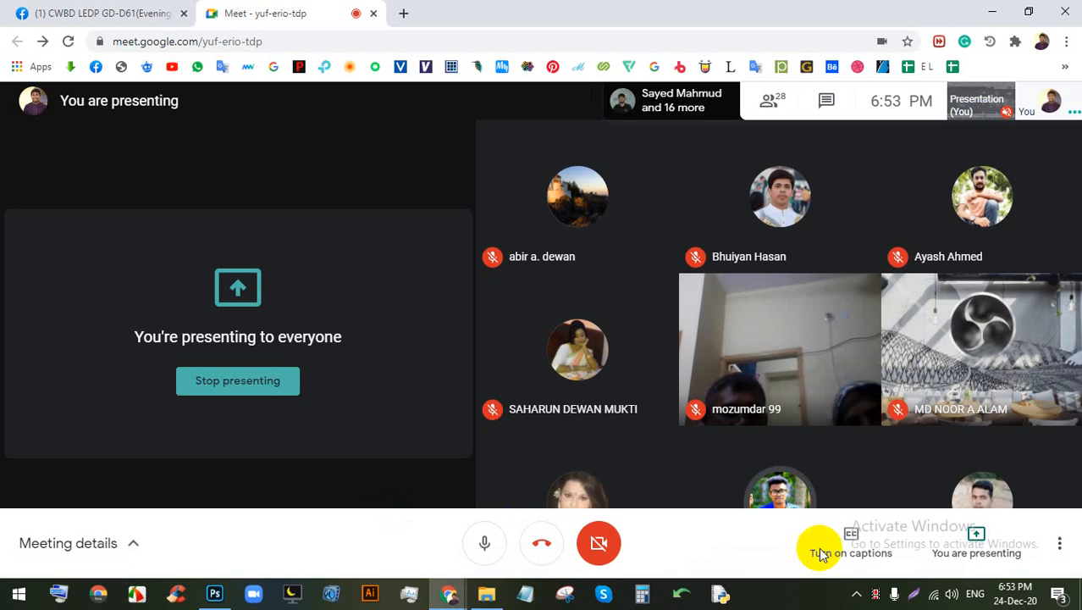
{"action": "left_click", "coordinate": [780, 499]}
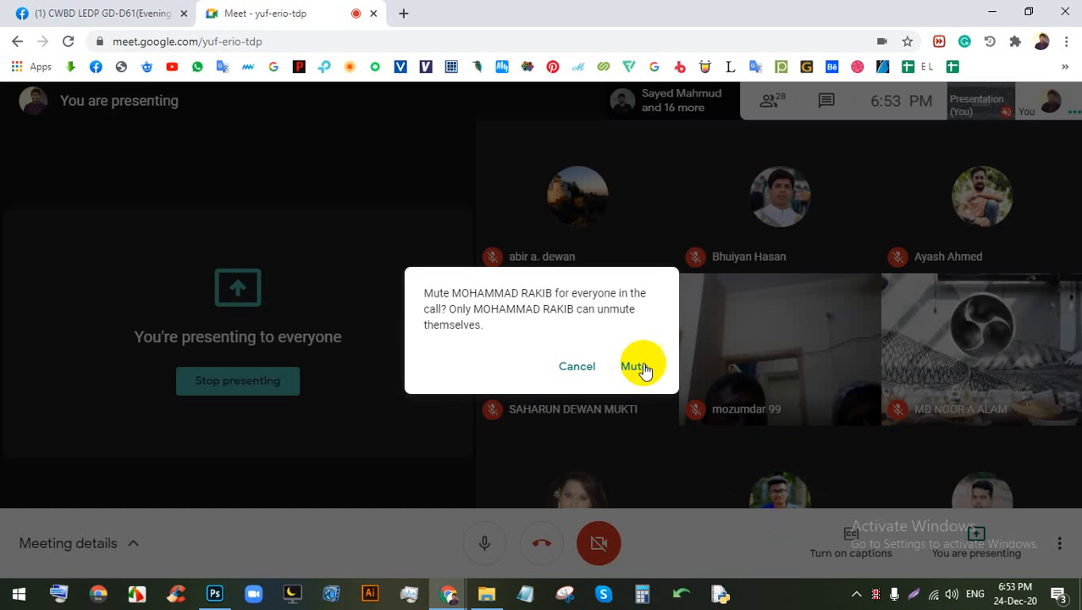
{"action": "left_click", "coordinate": [622, 365]}
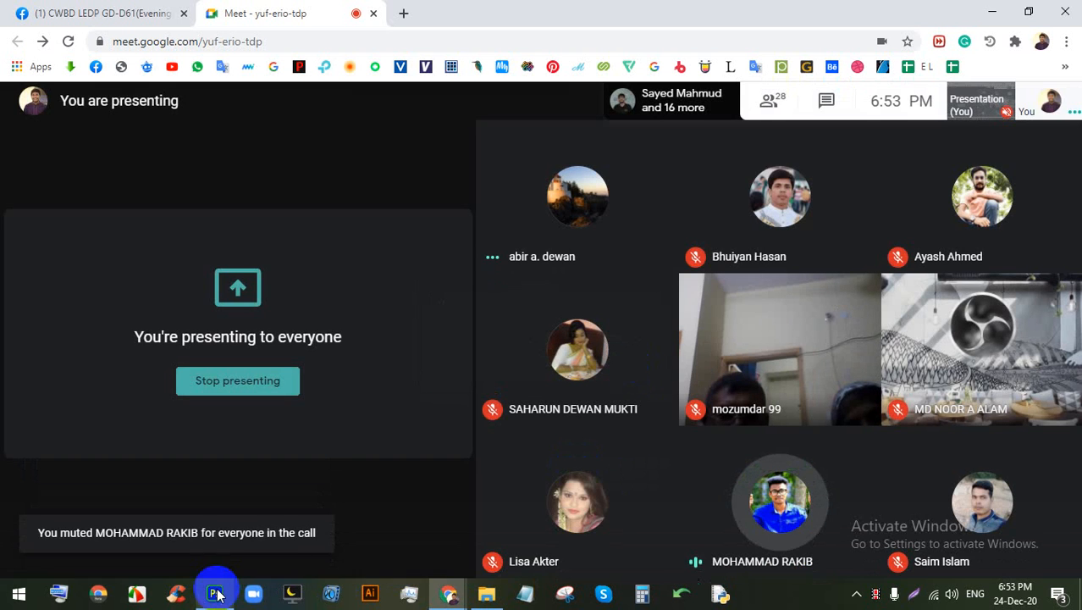
{"action": "left_click", "coordinate": [780, 501]}
{"action": "left_click", "coordinate": [633, 365]}
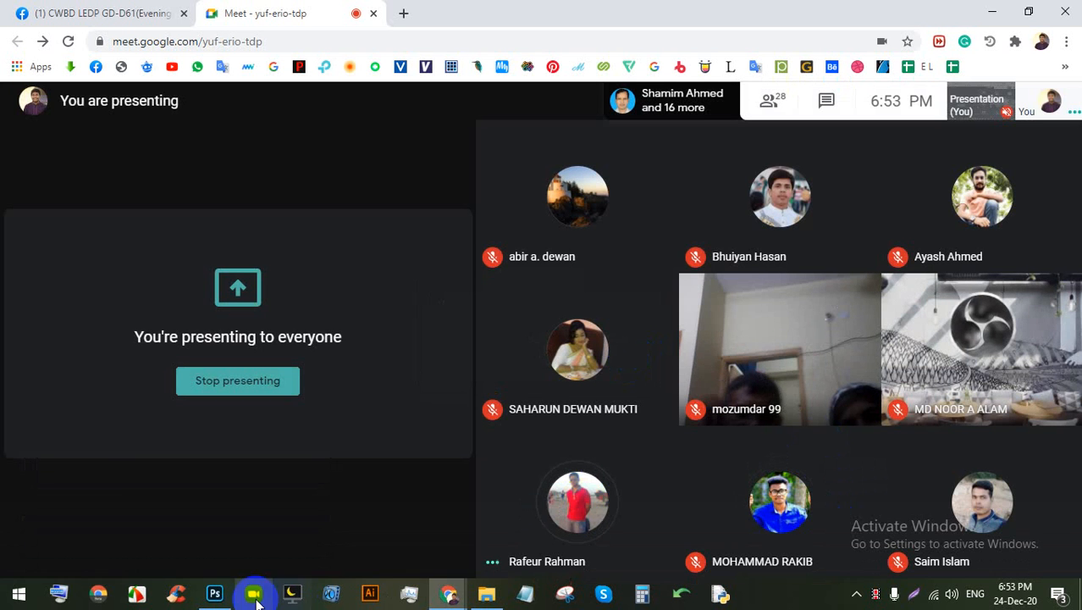
Step: Switch back to Photoshop and select the top yellow band's layer, toggling its visibility to check that it is the right one
{"action": "left_click", "coordinate": [215, 592]}
{"action": "scroll", "coordinate": [297, 123], "scroll_direction": "down", "scroll_amount": 5}
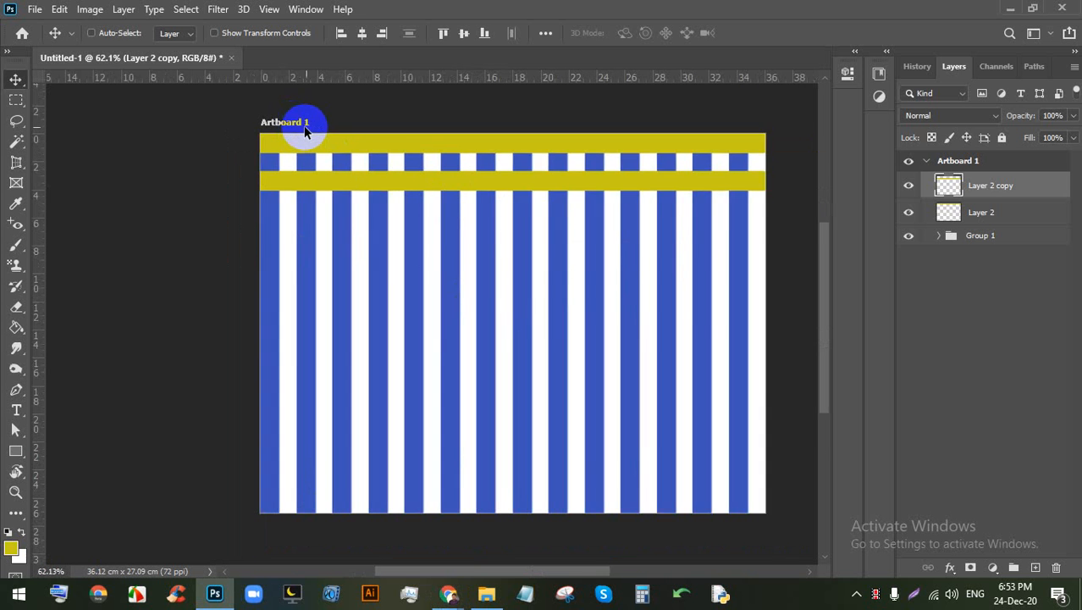
{"action": "scroll", "coordinate": [293, 87], "scroll_direction": "up", "scroll_amount": 4}
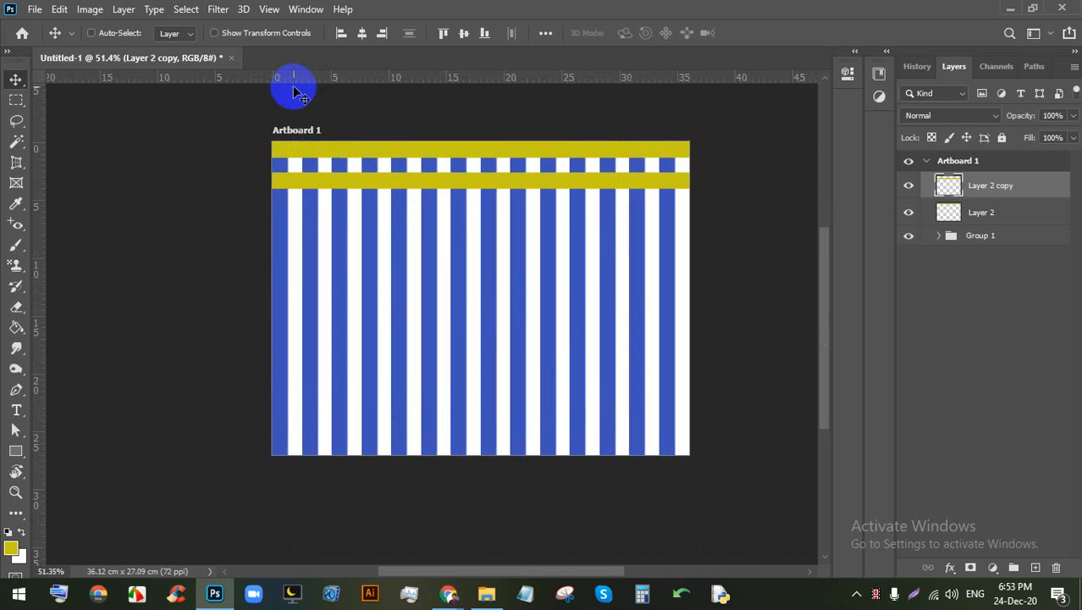
{"action": "scroll", "coordinate": [284, 185], "scroll_direction": "up", "scroll_amount": 5}
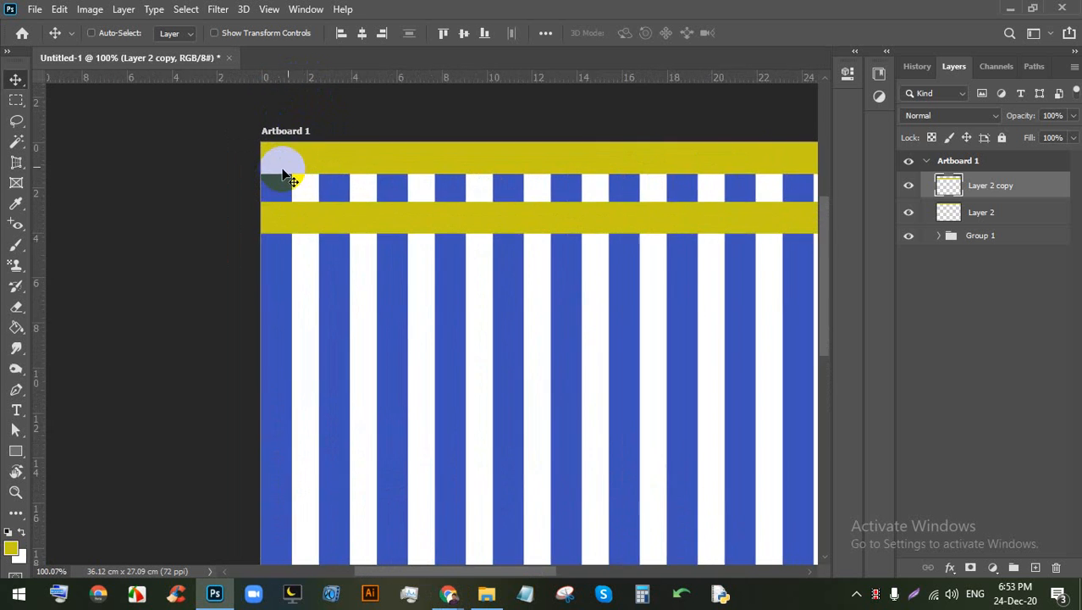
{"action": "scroll", "coordinate": [299, 123], "scroll_direction": "up", "scroll_amount": 3}
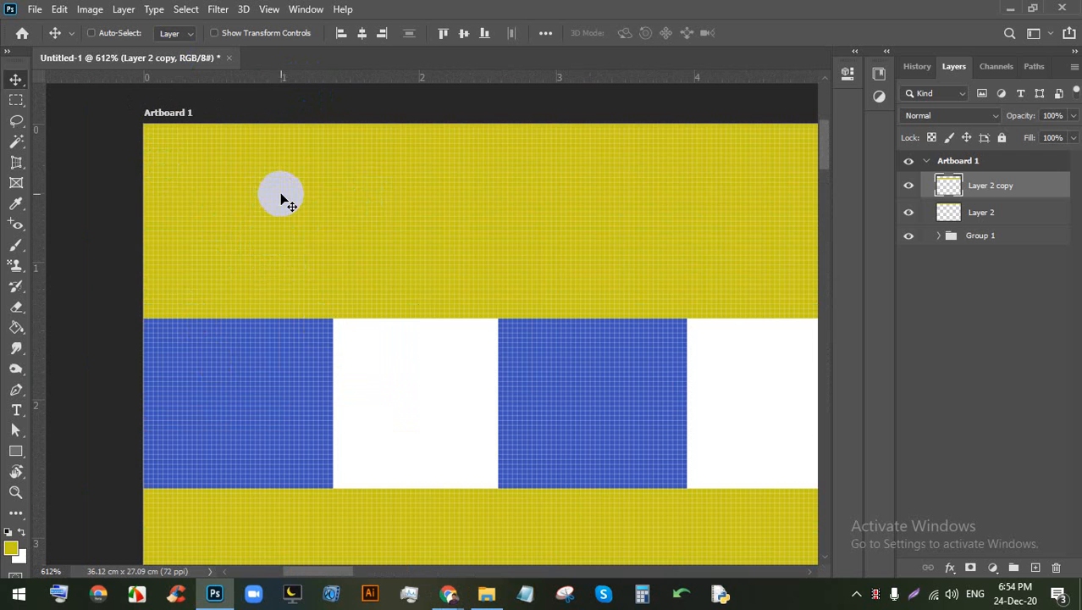
{"action": "left_click", "coordinate": [911, 213]}
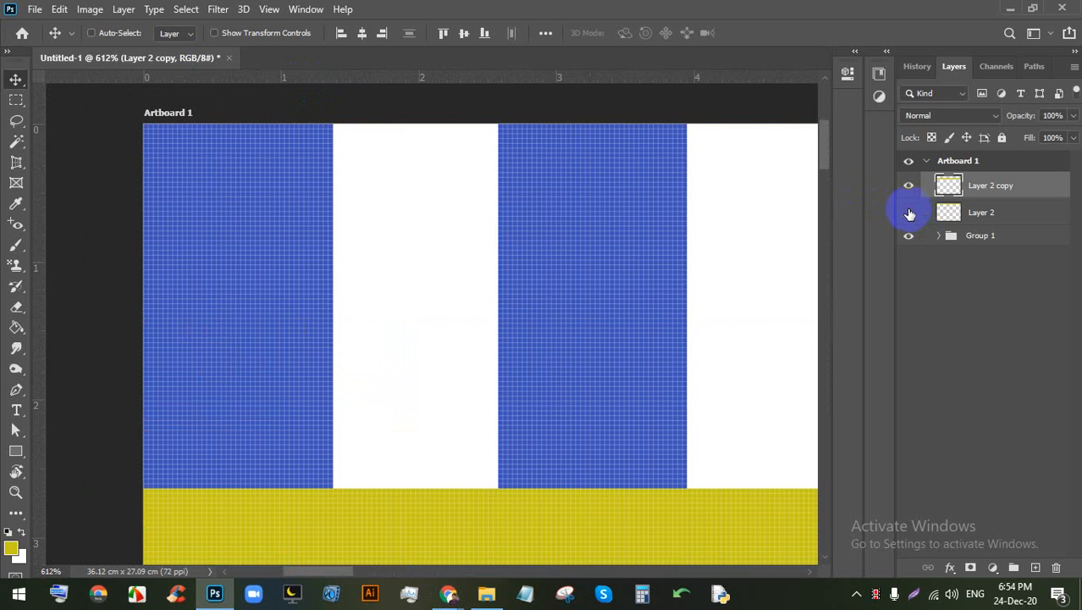
{"action": "left_click", "coordinate": [909, 213]}
{"action": "left_click", "coordinate": [989, 213]}
{"action": "left_click", "coordinate": [909, 215]}
{"action": "left_click", "coordinate": [908, 215]}
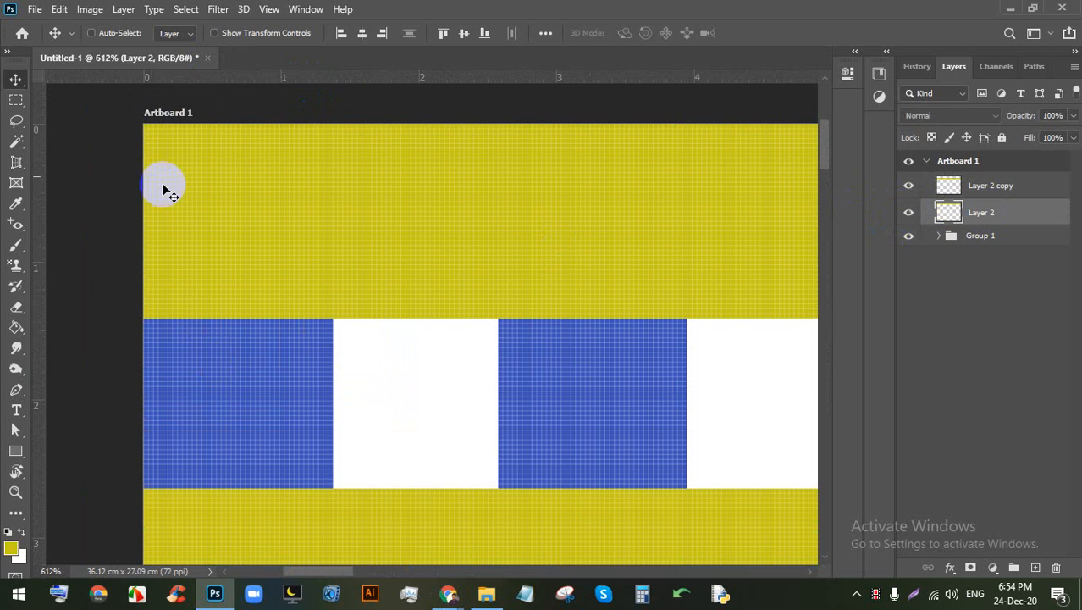
Step: Try clearing a marquee area about 1.8 cm wide from the top yellow band's left end, and undo the deletion
{"action": "right_click", "coordinate": [14, 106]}
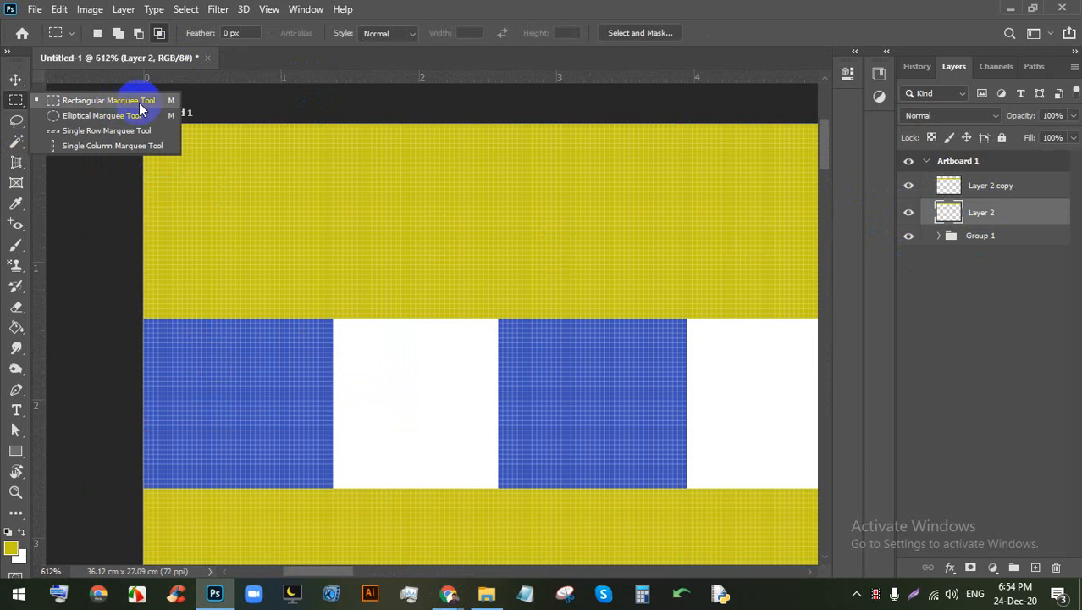
{"action": "left_click", "coordinate": [132, 99]}
{"action": "left_click_drag", "start_coordinate": [127, 109], "coordinate": [396, 336]}
{"action": "key", "text": "Delete"}
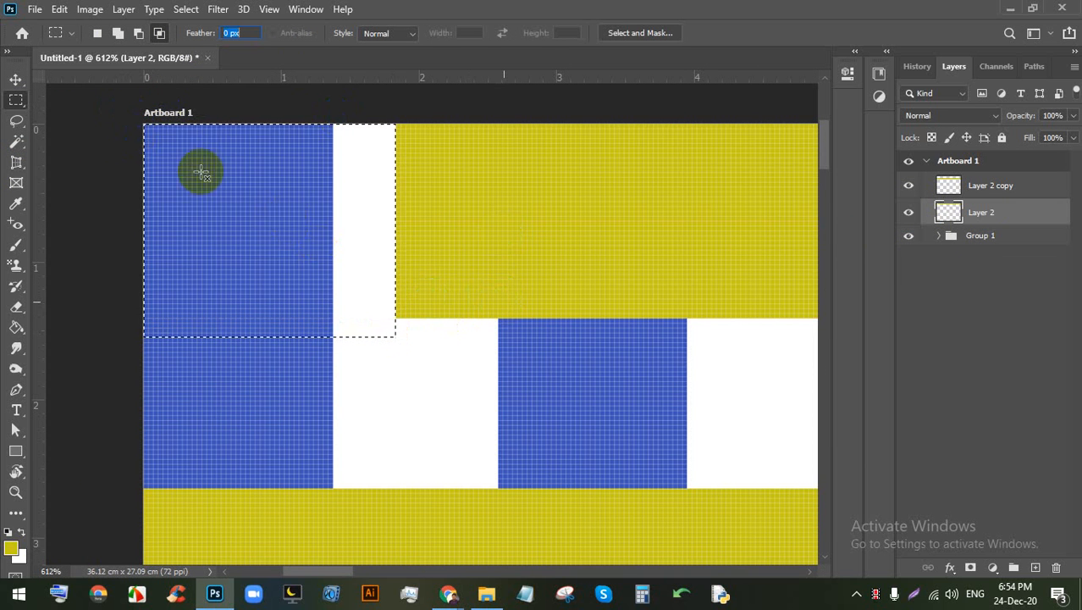
{"action": "key", "text": "ctrl+z"}
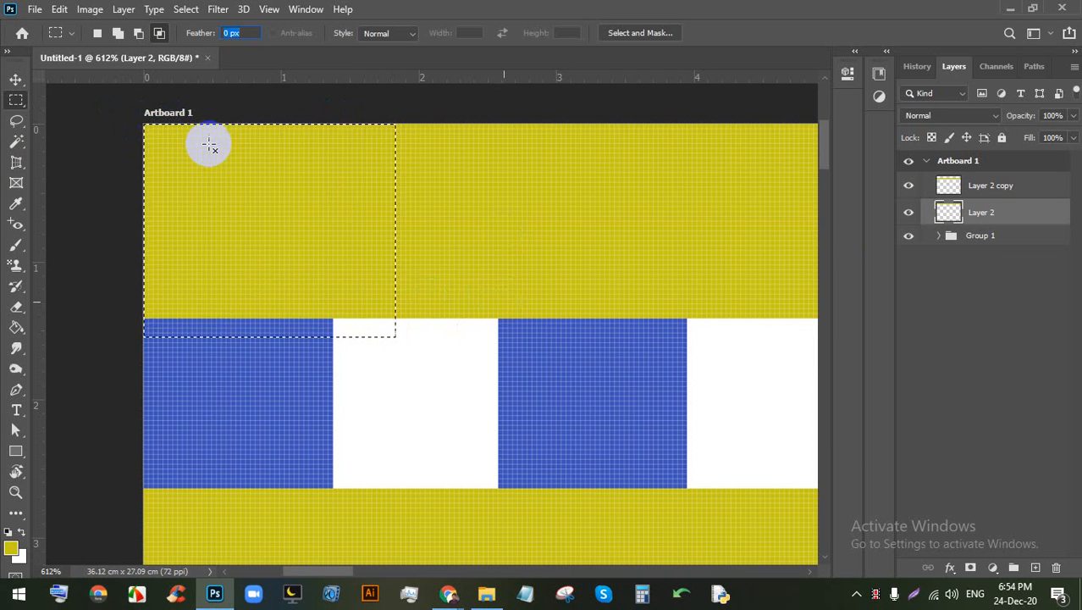
Step: Try a marquee selection about 1.3 cm wide over the top yellow band's left end, and drop the selection
{"action": "left_click_drag", "start_coordinate": [133, 113], "coordinate": [321, 335]}
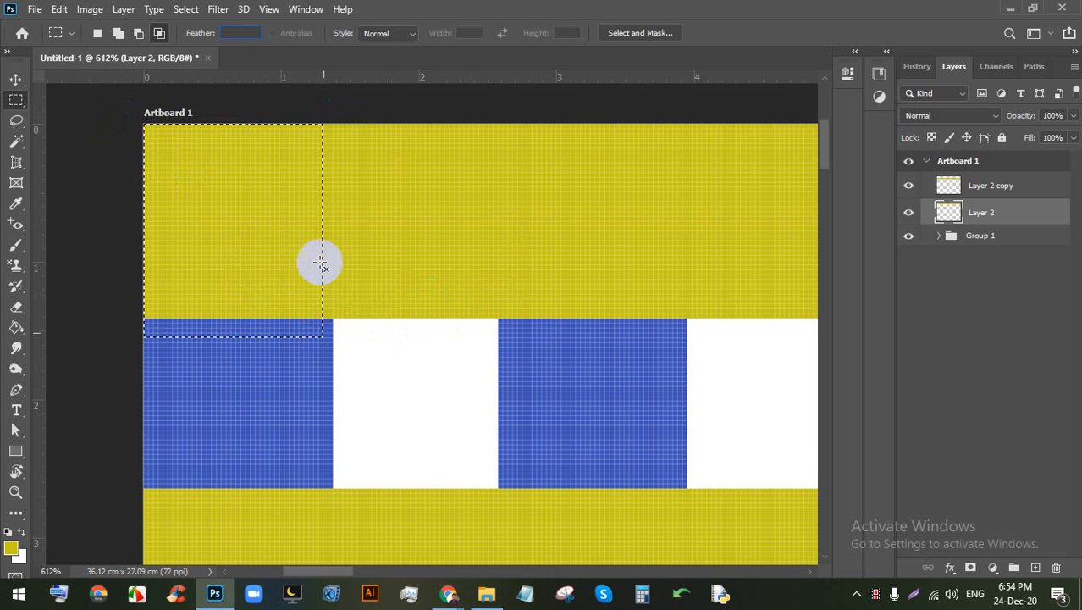
{"action": "left_click", "coordinate": [1002, 216]}
{"action": "left_click", "coordinate": [513, 230]}
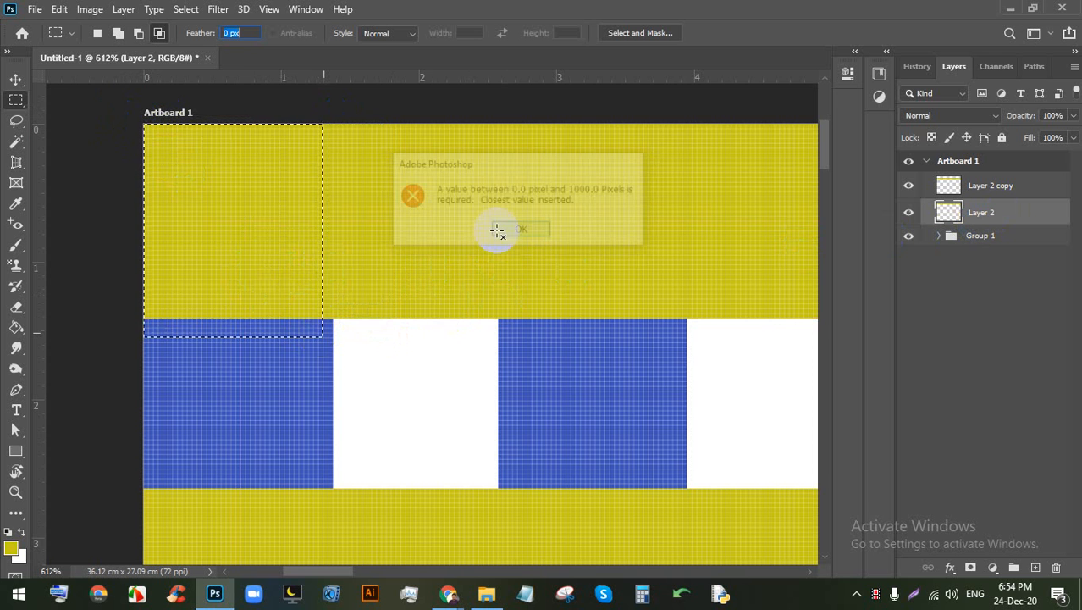
{"action": "left_click", "coordinate": [16, 78]}
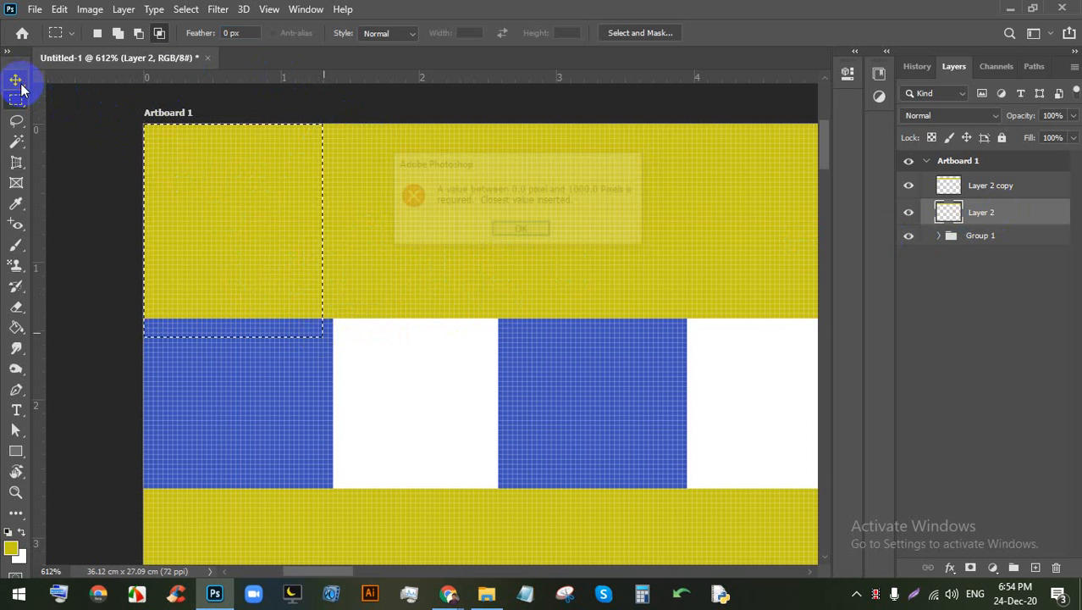
{"action": "left_click", "coordinate": [514, 230]}
{"action": "left_click_drag", "start_coordinate": [527, 241], "coordinate": [261, 178]}
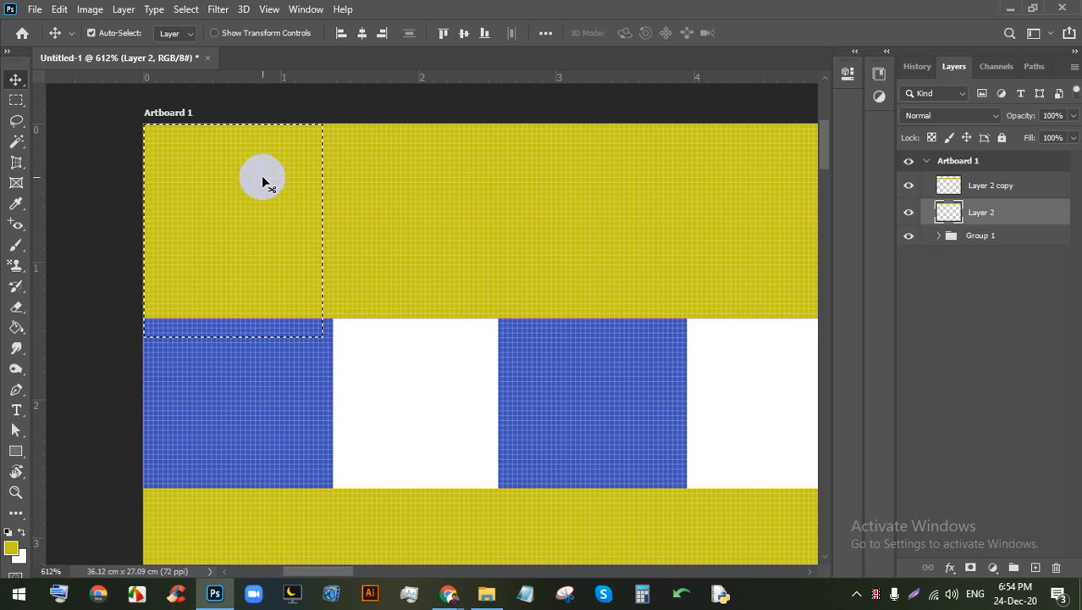
{"action": "scroll", "coordinate": [259, 298], "scroll_direction": "up", "scroll_amount": 5}
{"action": "left_click_drag", "start_coordinate": [143, 381], "coordinate": [300, 426]}
{"action": "scroll", "coordinate": [254, 334], "scroll_direction": "down", "scroll_amount": 12}
{"action": "left_click_drag", "start_coordinate": [395, 376], "coordinate": [298, 272]}
{"action": "scroll", "coordinate": [260, 239], "scroll_direction": "down", "scroll_amount": 2}
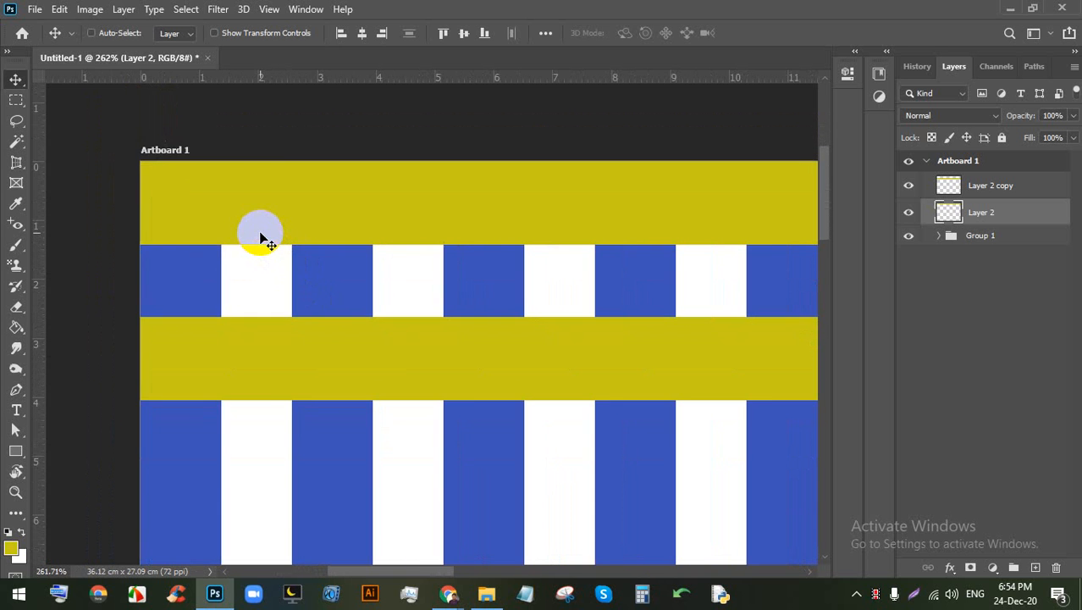
{"action": "scroll", "coordinate": [227, 235], "scroll_direction": "down", "scroll_amount": 3}
{"action": "scroll", "coordinate": [224, 233], "scroll_direction": "up", "scroll_amount": 4}
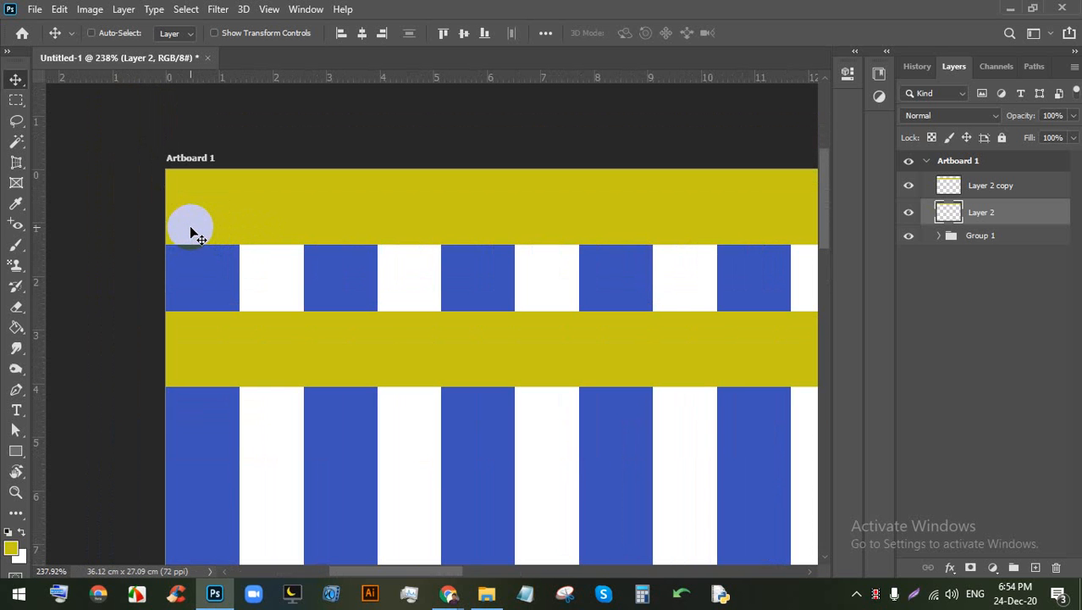
Step: Try clearing marquee areas about 1.7 cm and about 1 cm wide from the top yellow band's left end, undoing each deletion
{"action": "left_click", "coordinate": [13, 101]}
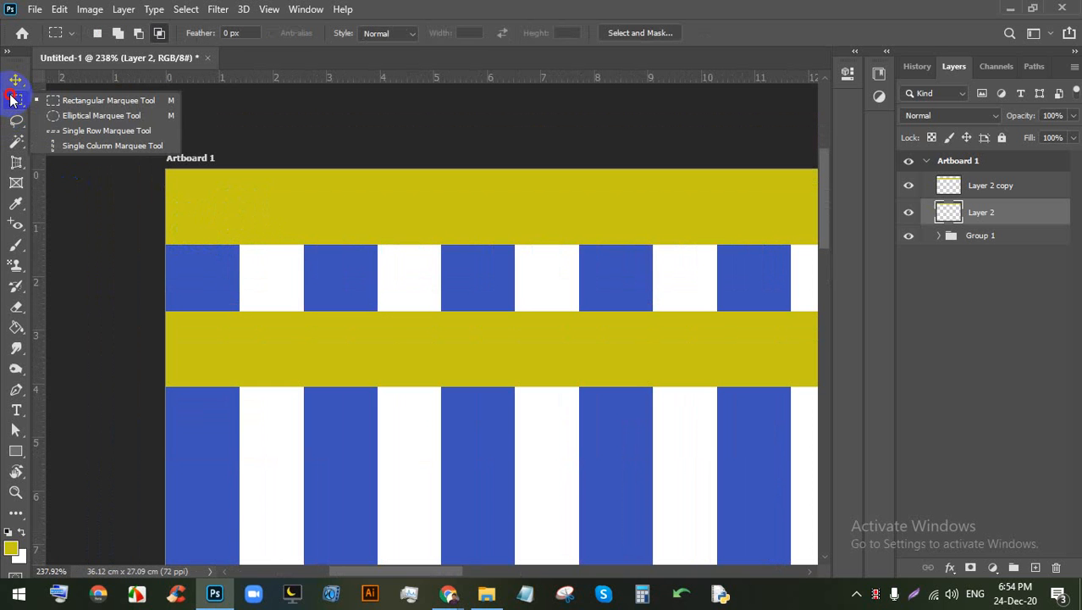
{"action": "left_click", "coordinate": [103, 100]}
{"action": "left_click_drag", "start_coordinate": [166, 169], "coordinate": [258, 267]}
{"action": "key", "text": "Delete"}
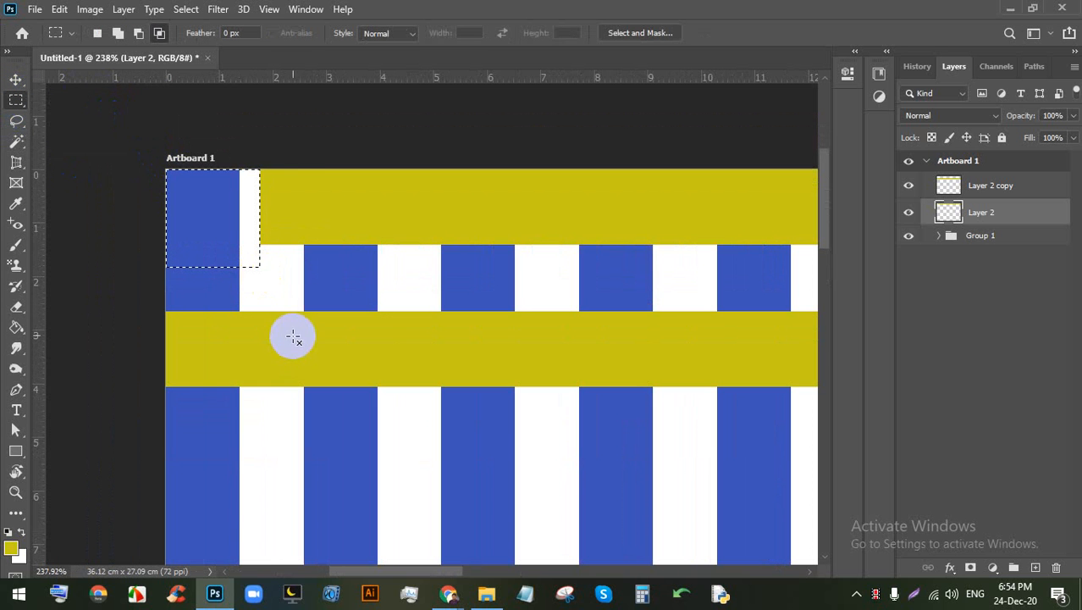
{"action": "key", "text": "ctrl+z"}
{"action": "left_click_drag", "start_coordinate": [166, 170], "coordinate": [221, 264]}
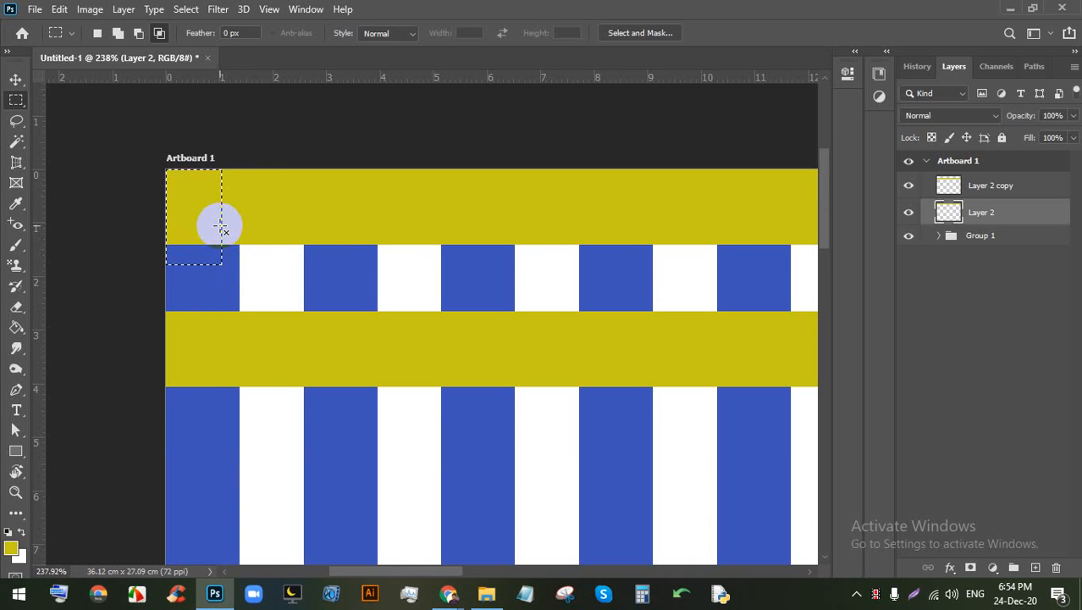
{"action": "key", "text": "Delete"}
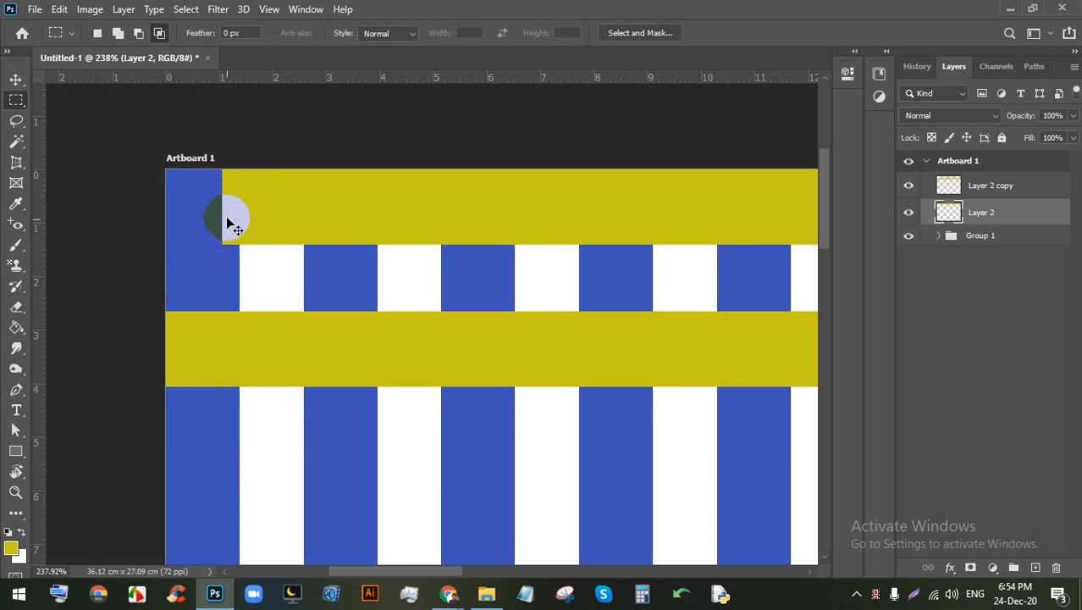
{"action": "key", "text": "ctrl+z"}
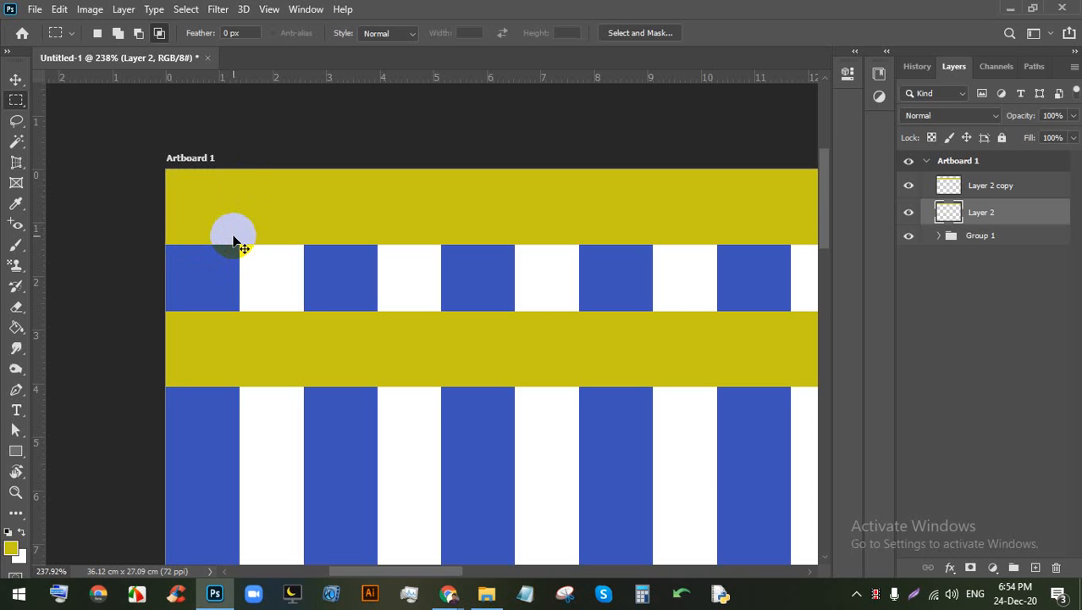
Step: Select the leftmost blue stripe's layer with the Move tool and load the stripe's outline as a selection
{"action": "scroll", "coordinate": [197, 264], "scroll_direction": "up", "scroll_amount": 2}
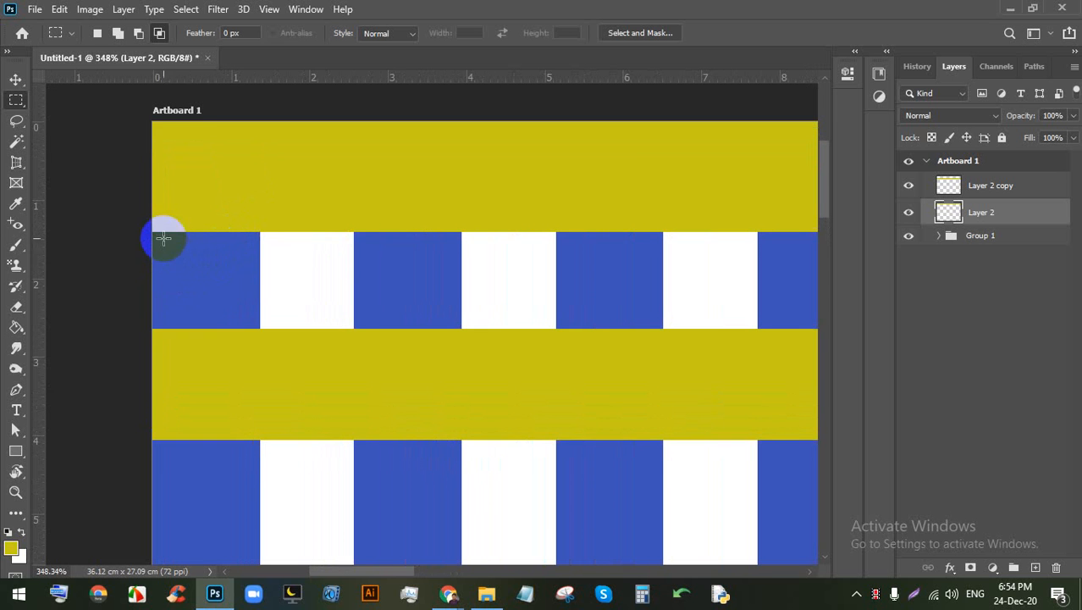
{"action": "scroll", "coordinate": [163, 239], "scroll_direction": "down", "scroll_amount": 1}
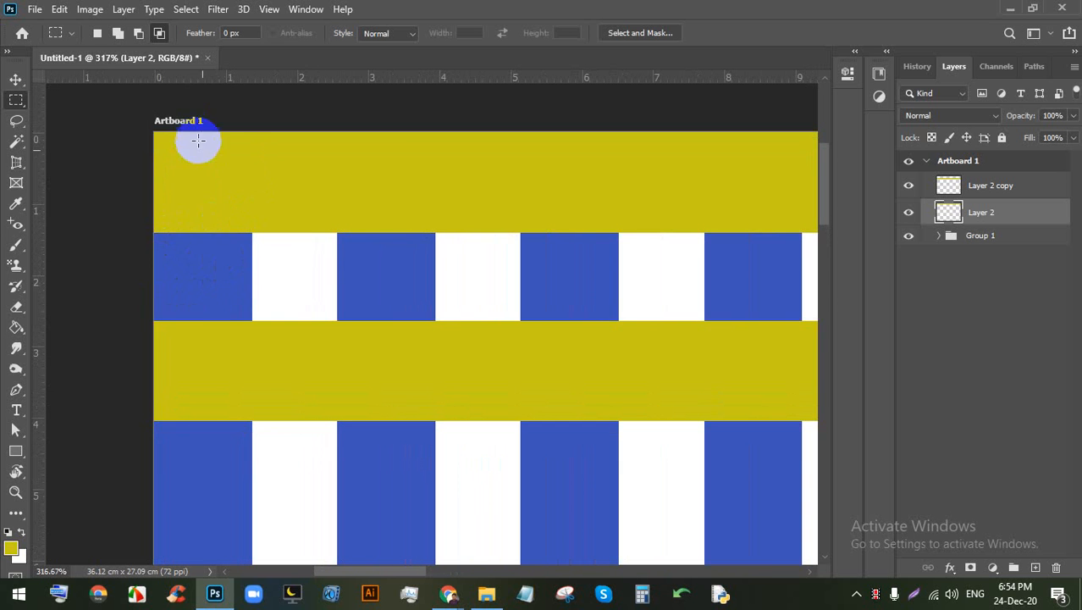
{"action": "left_click", "coordinate": [15, 78]}
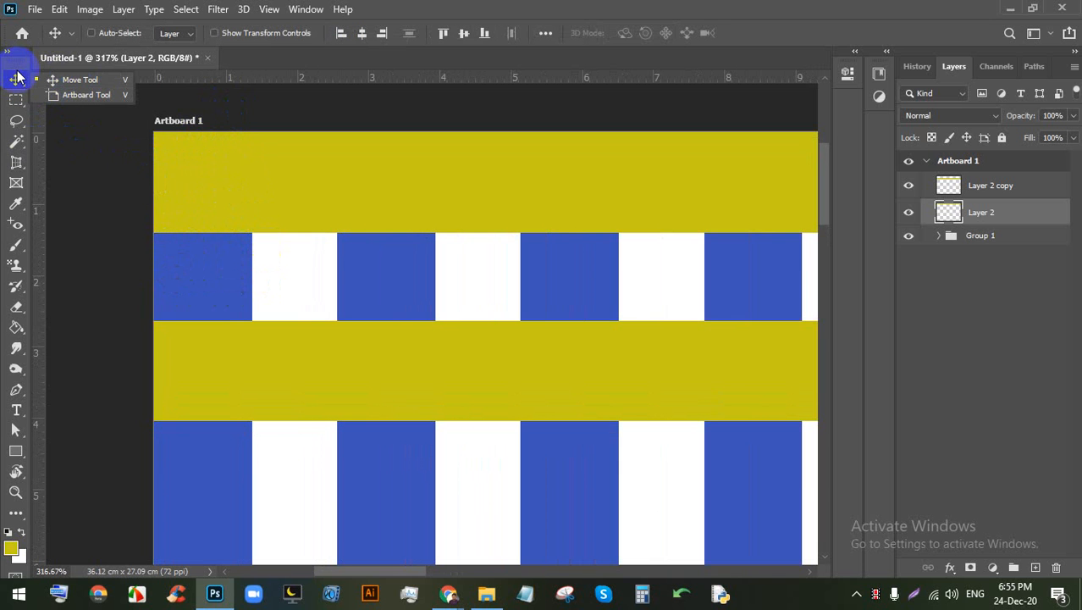
{"action": "left_click", "coordinate": [17, 78]}
{"action": "right_click", "coordinate": [17, 78]}
{"action": "left_click", "coordinate": [71, 80]}
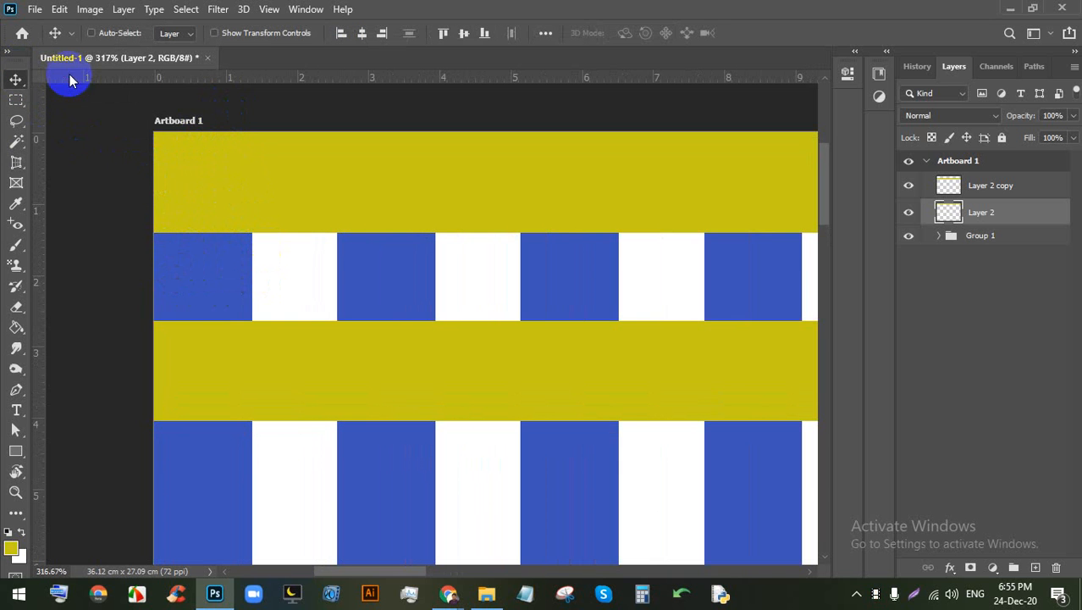
{"action": "right_click", "coordinate": [198, 268]}
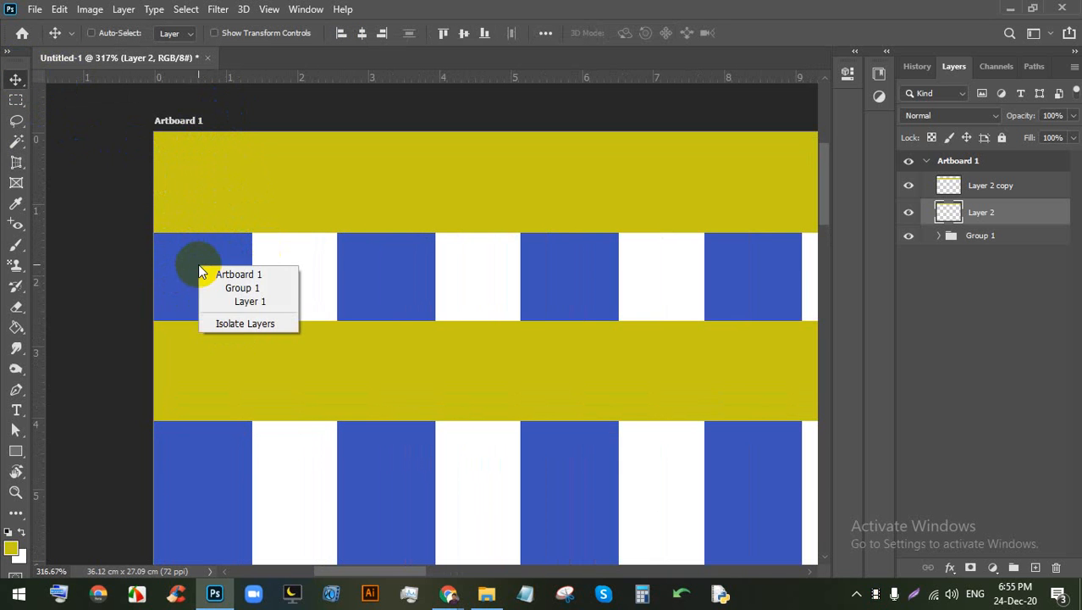
{"action": "left_click", "coordinate": [265, 302]}
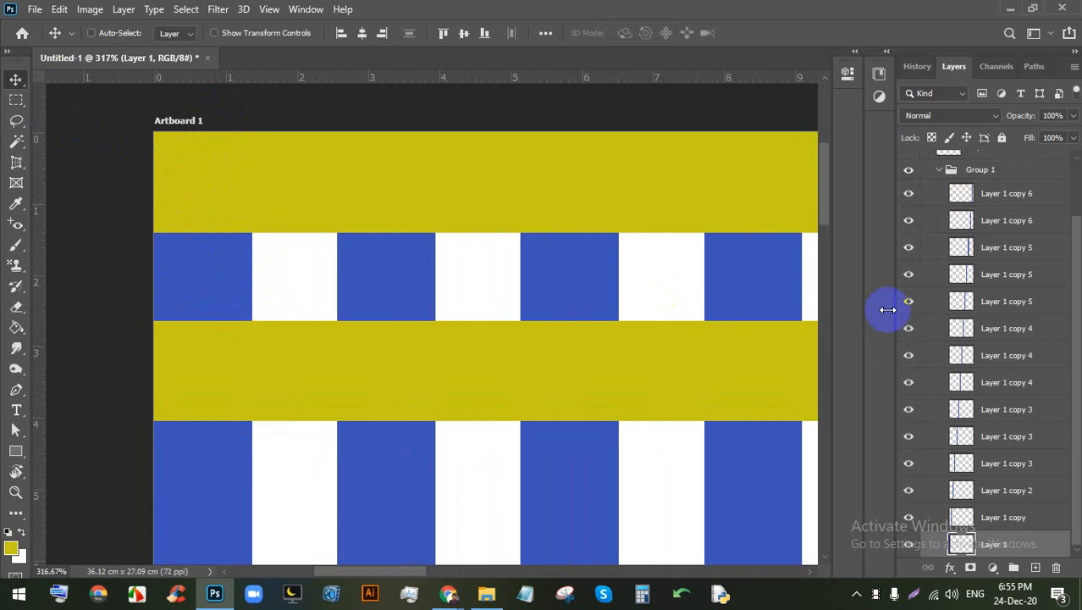
{"action": "left_click", "coordinate": [908, 545]}
{"action": "left_click", "coordinate": [909, 546]}
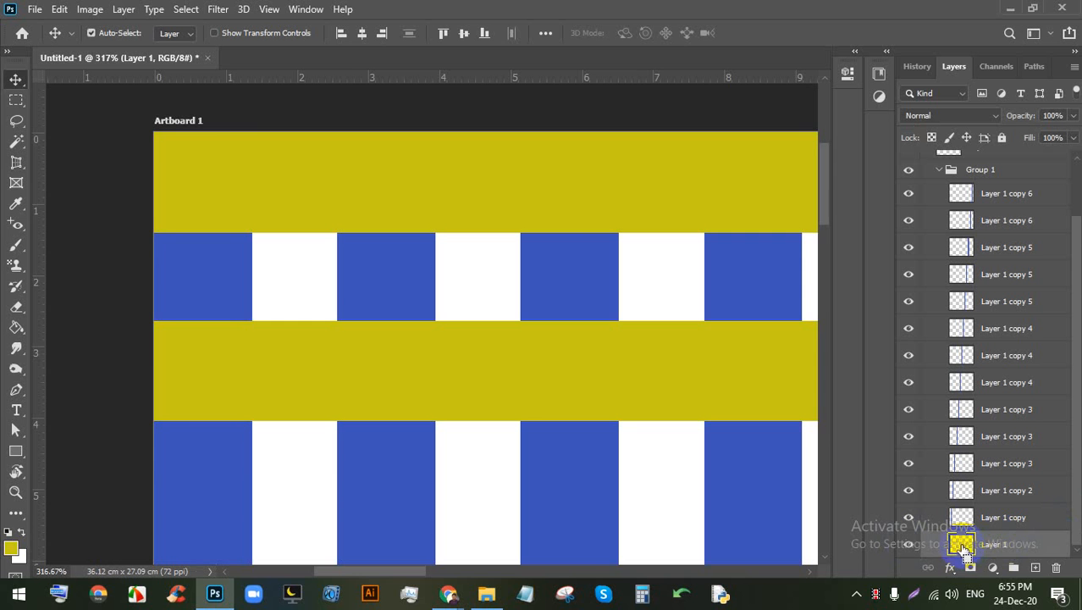
{"action": "scroll", "coordinate": [228, 169], "scroll_direction": "up", "scroll_amount": 3}
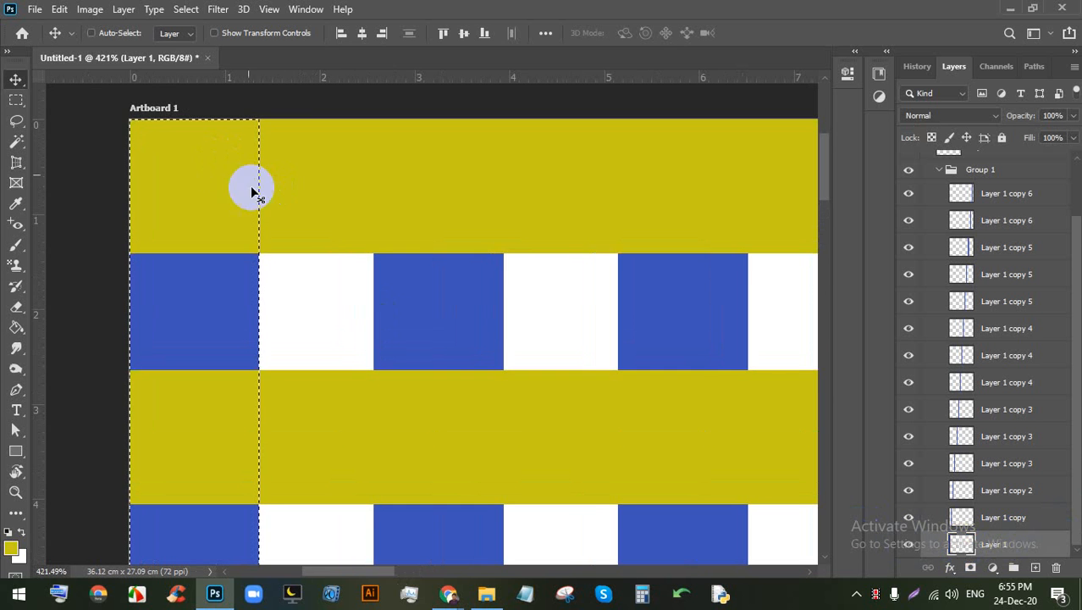
Step: Select the top yellow band's layer and delete the part of the band inside the blue stripe selection
{"action": "scroll", "coordinate": [244, 129], "scroll_direction": "down", "scroll_amount": 3}
{"action": "right_click", "coordinate": [270, 144]}
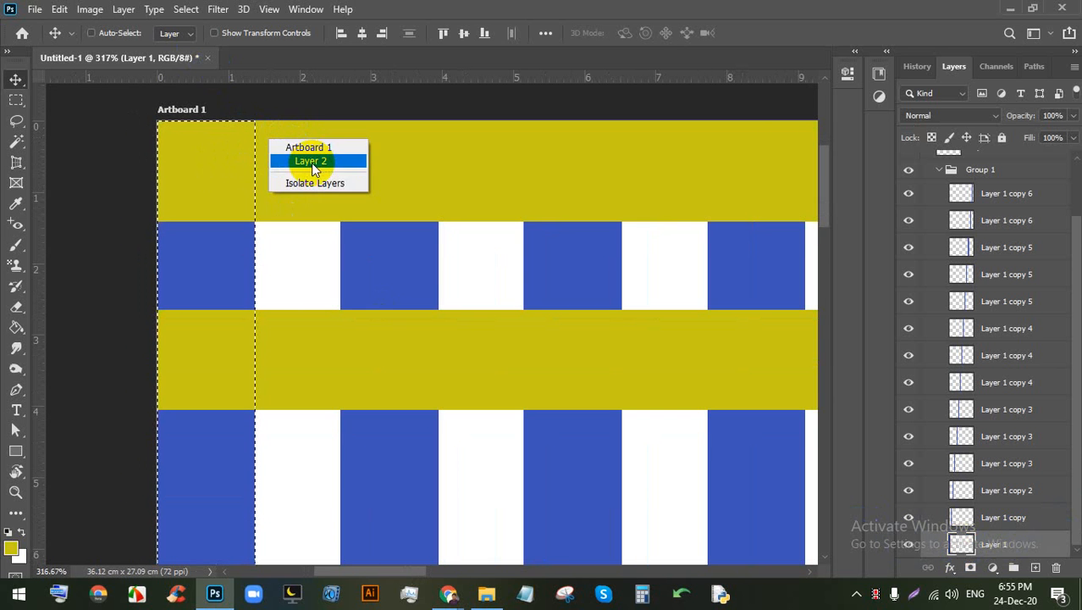
{"action": "left_click", "coordinate": [312, 161]}
{"action": "left_click", "coordinate": [909, 163]}
{"action": "left_click", "coordinate": [909, 164]}
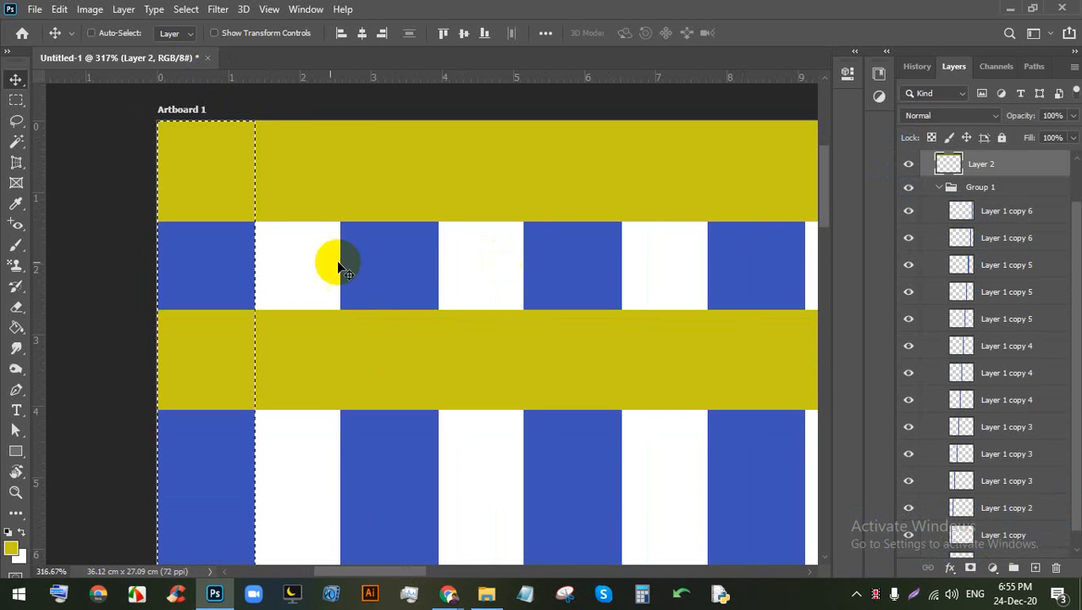
{"action": "scroll", "coordinate": [162, 254], "scroll_direction": "up", "scroll_amount": 8}
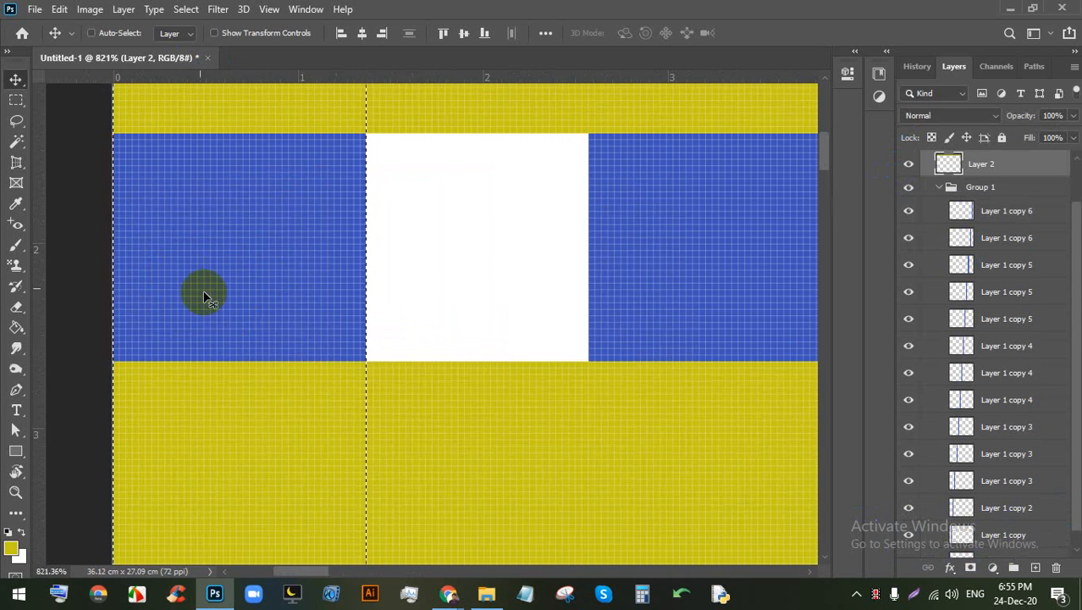
{"action": "scroll", "coordinate": [195, 279], "scroll_direction": "down", "scroll_amount": 8}
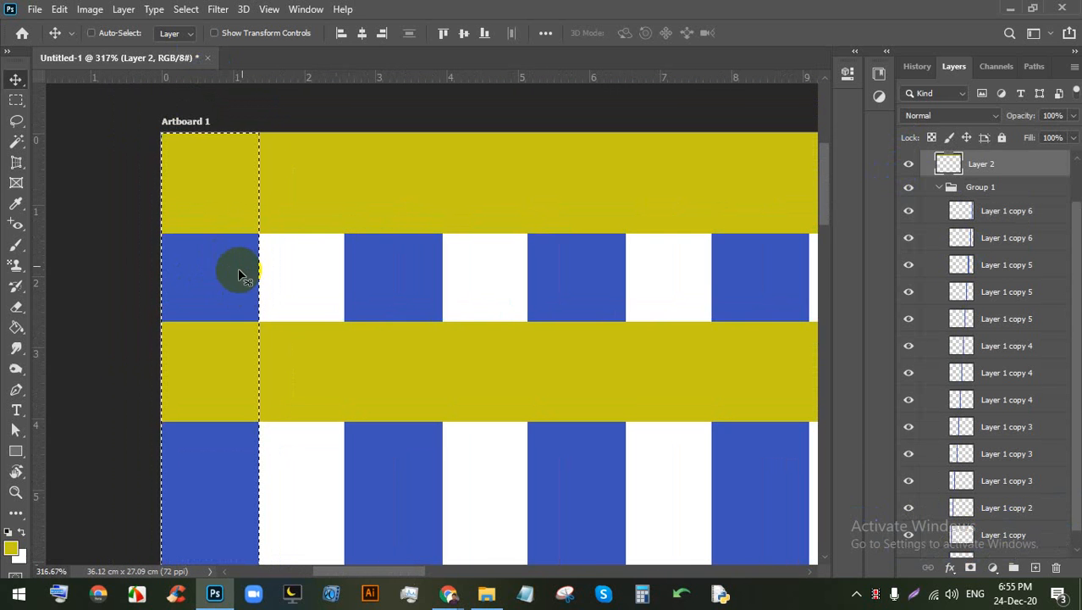
{"action": "left_click", "coordinate": [911, 165]}
{"action": "left_click", "coordinate": [912, 165]}
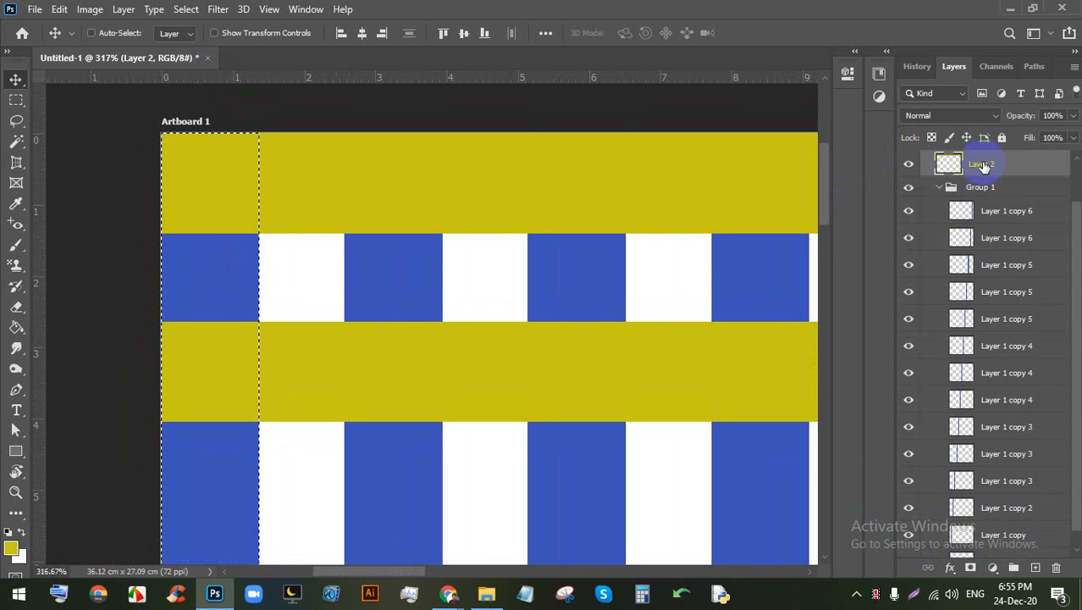
{"action": "key", "text": "Delete"}
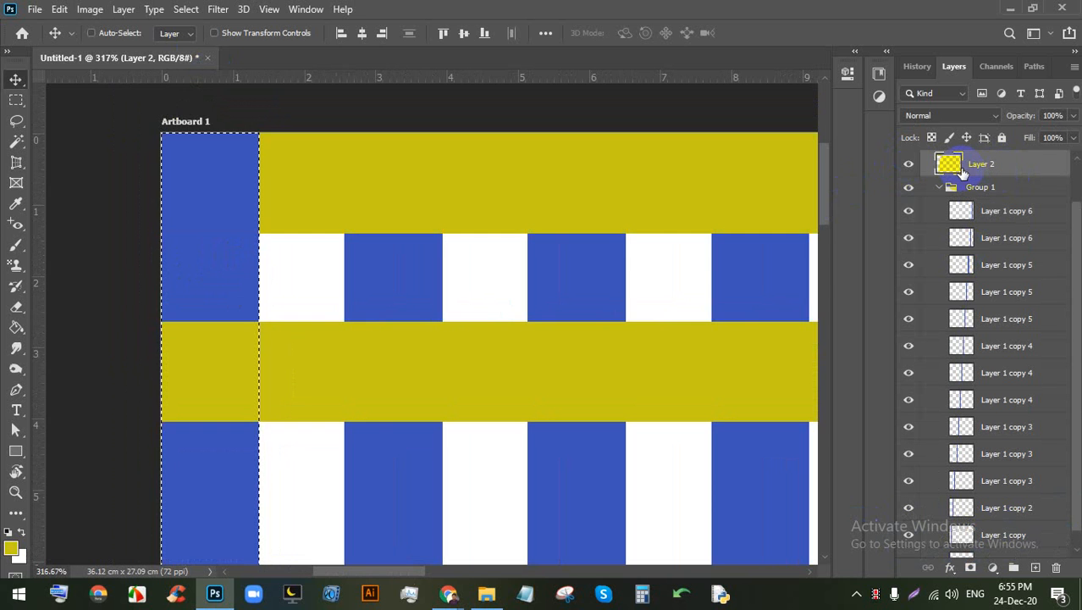
{"action": "scroll", "coordinate": [133, 116], "scroll_direction": "up", "scroll_amount": 3}
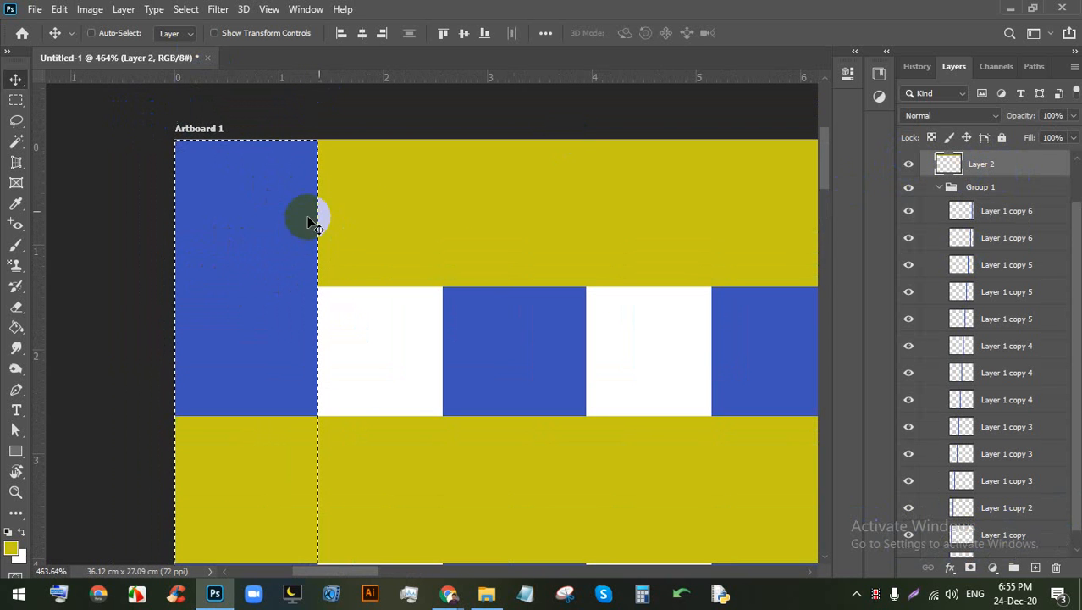
Step: Drop the current selection, select the second blue stripe's layer and load the stripe's outline as a selection
{"action": "key", "text": "ctrl+d"}
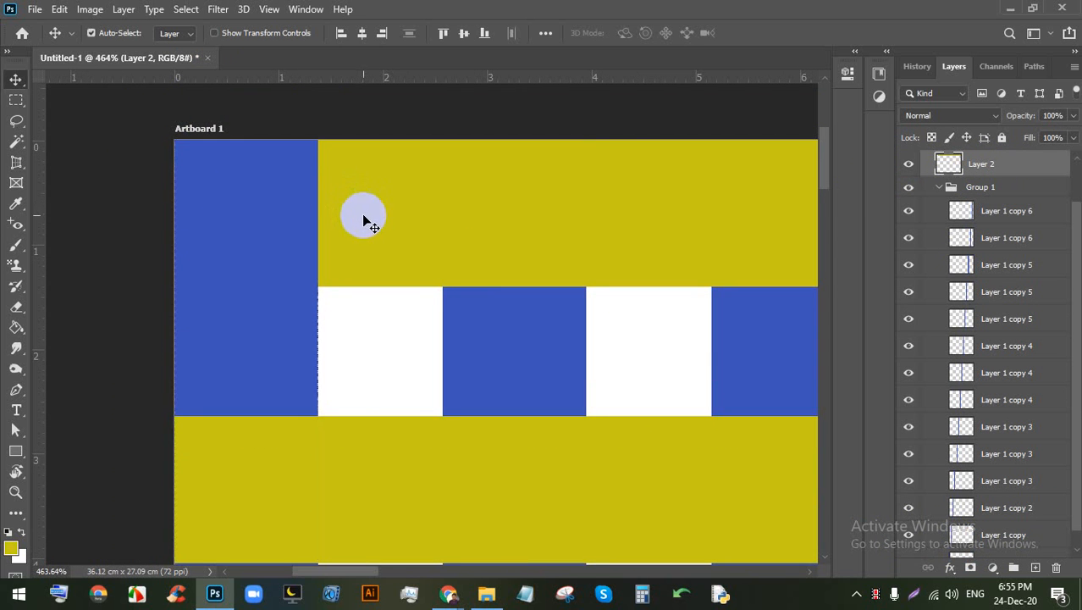
{"action": "scroll", "coordinate": [364, 225], "scroll_direction": "down", "scroll_amount": 1}
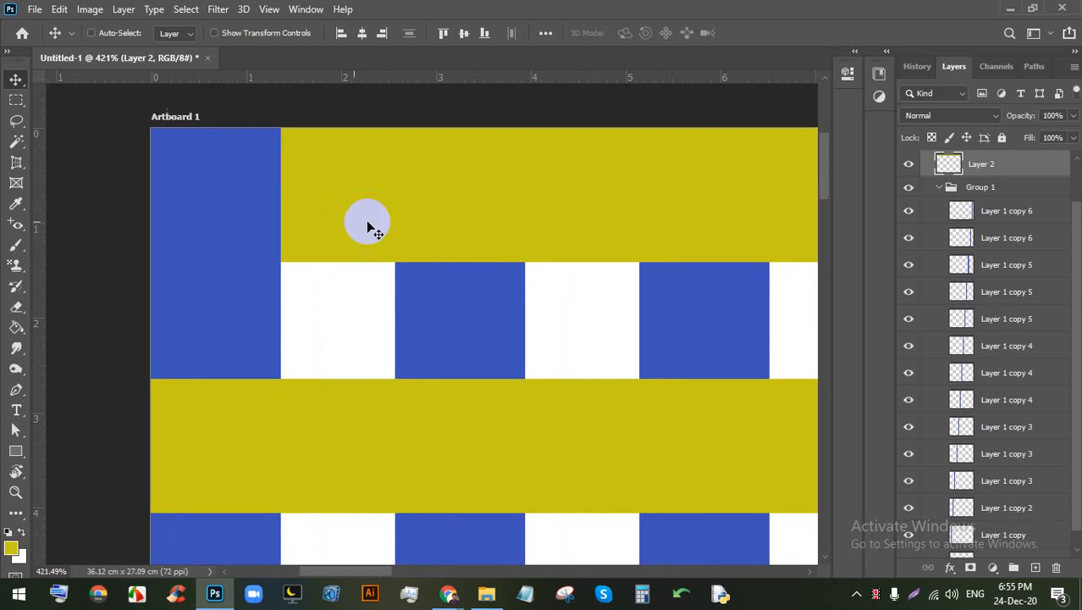
{"action": "scroll", "coordinate": [102, 195], "scroll_direction": "up", "scroll_amount": 3}
{"action": "left_click_drag", "start_coordinate": [427, 353], "coordinate": [348, 230]}
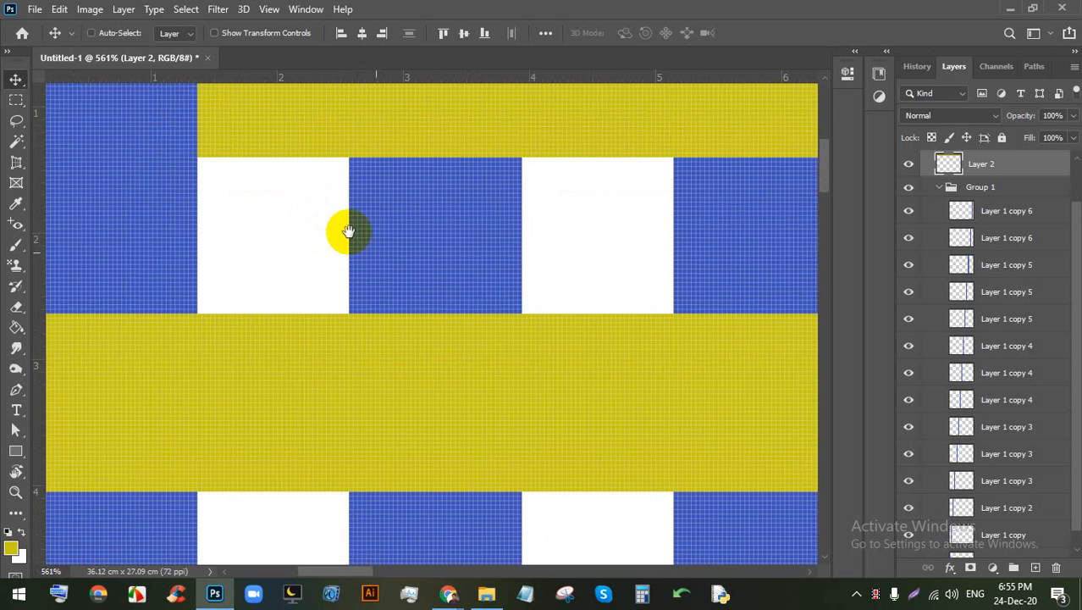
{"action": "left_click_drag", "start_coordinate": [459, 399], "coordinate": [363, 368]}
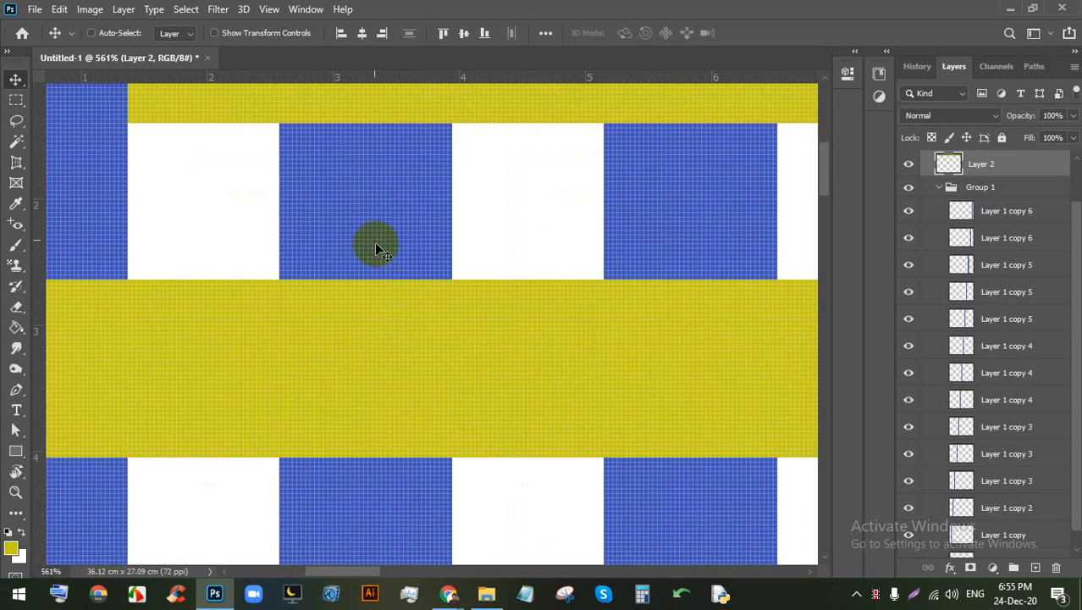
{"action": "right_click", "coordinate": [382, 181]}
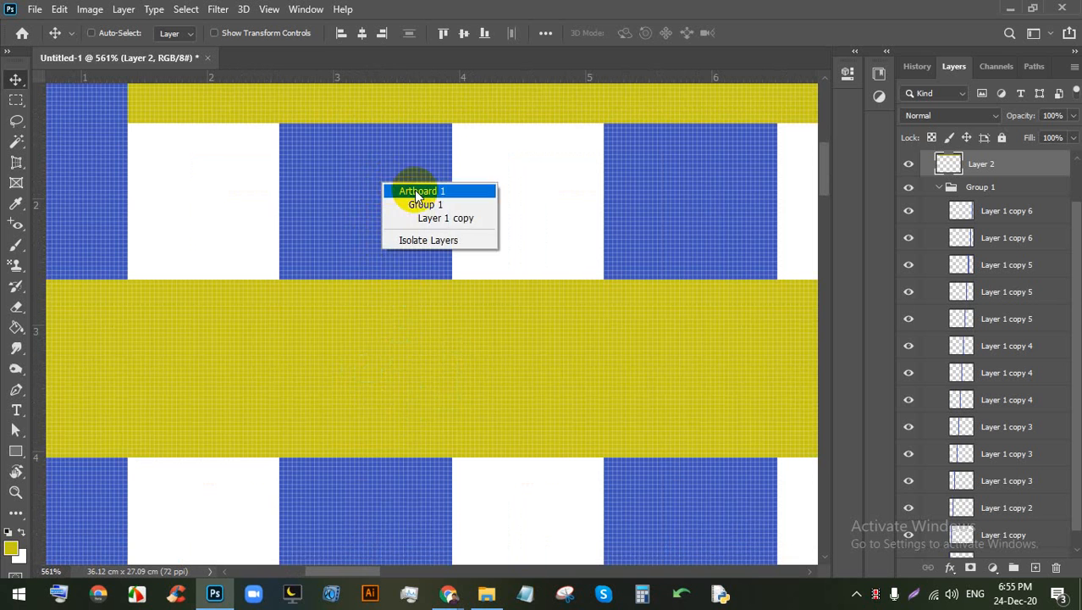
{"action": "left_click", "coordinate": [465, 219]}
{"action": "left_click", "coordinate": [905, 537]}
{"action": "left_click", "coordinate": [909, 538]}
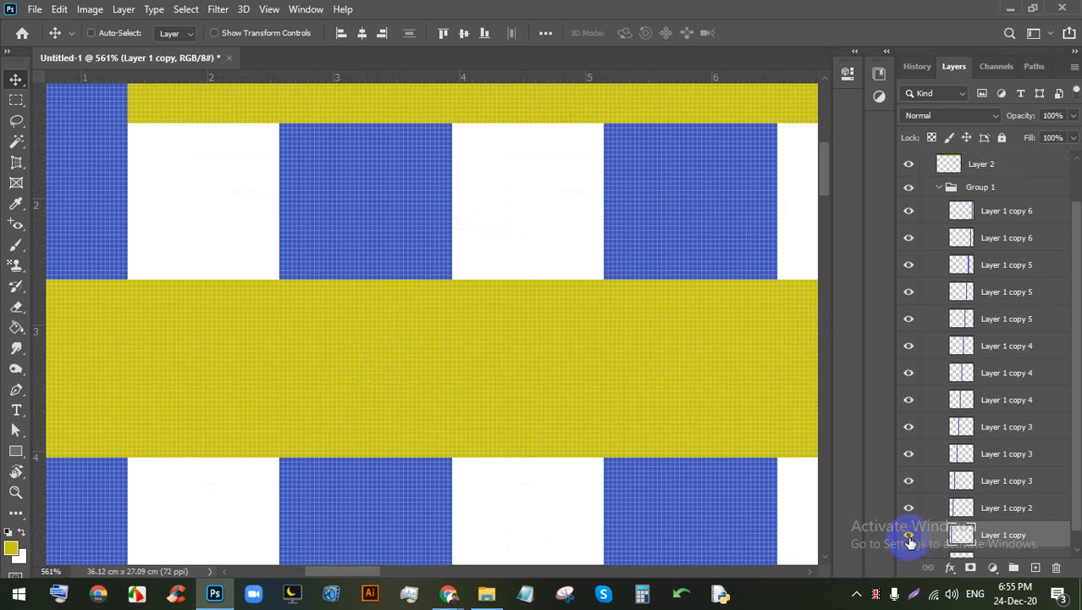
{"action": "left_click", "coordinate": [955, 537], "text": "ctrl"}
{"action": "scroll", "coordinate": [432, 420], "scroll_direction": "down", "scroll_amount": 2}
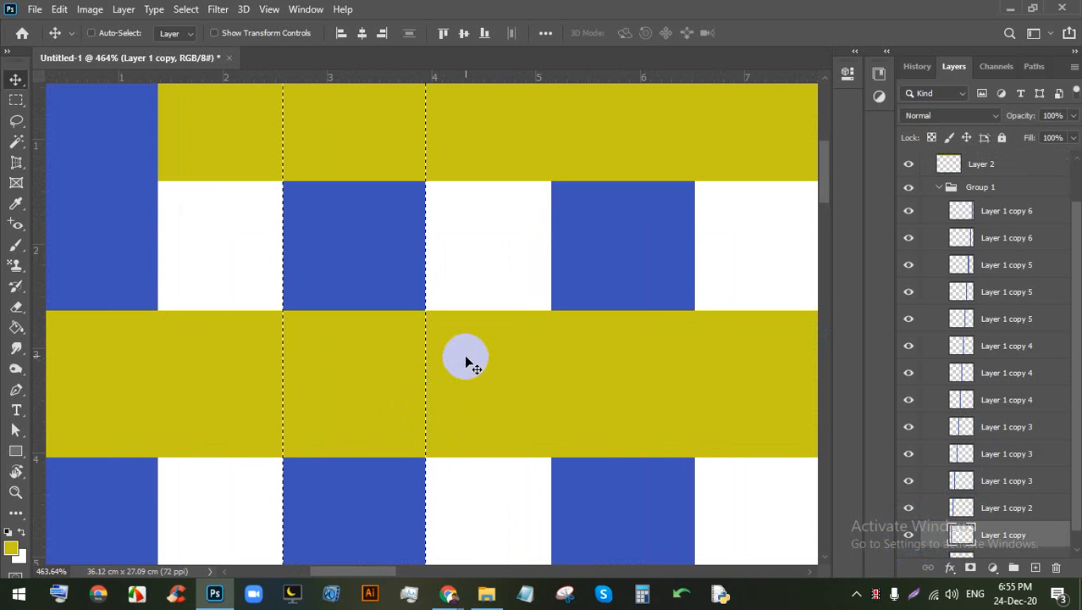
Step: Select the second yellow band's layer, delete the part inside the blue stripe selection, and drop the selection
{"action": "right_click", "coordinate": [465, 359]}
{"action": "left_click", "coordinate": [520, 375]}
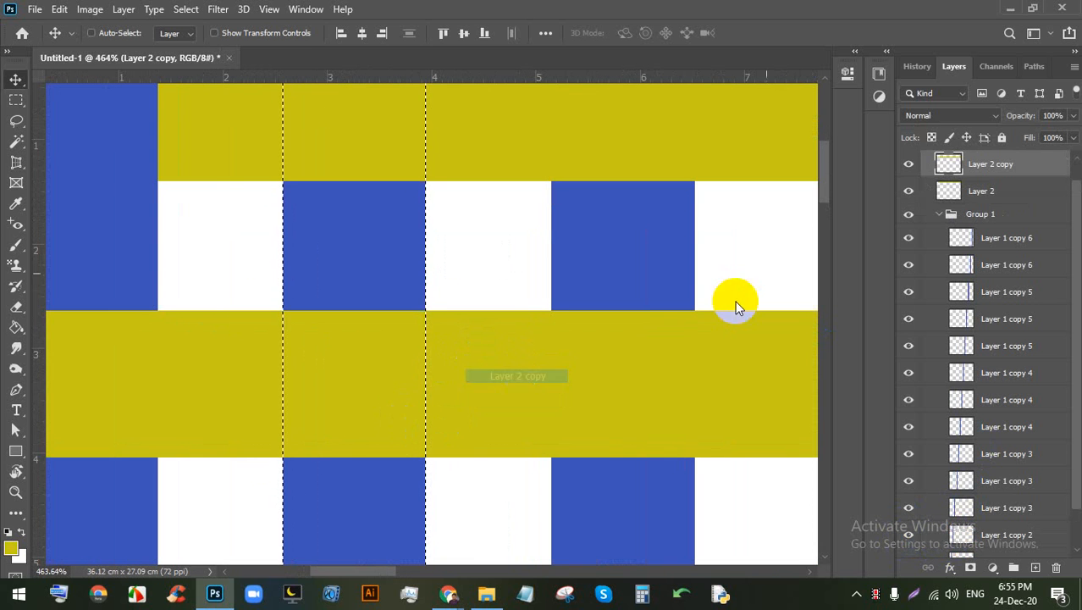
{"action": "left_click", "coordinate": [908, 163]}
{"action": "left_click", "coordinate": [908, 163]}
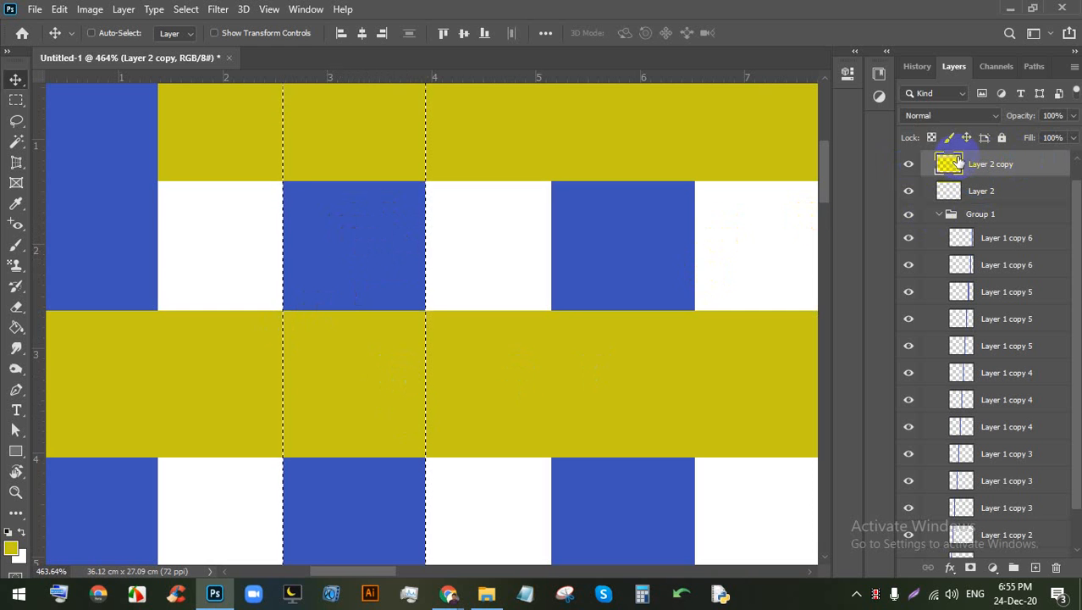
{"action": "key", "text": "Delete"}
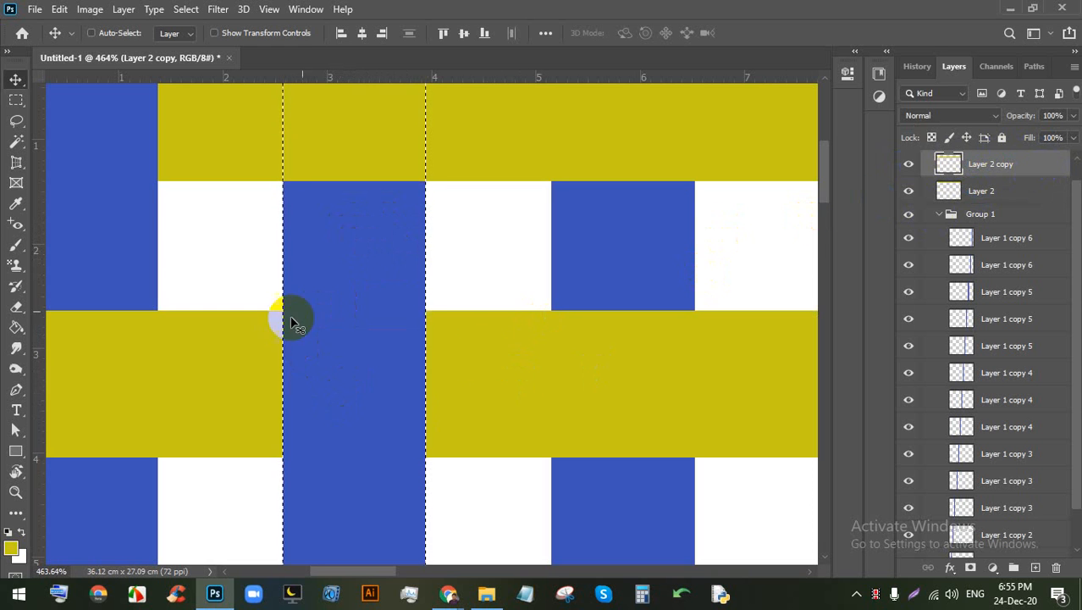
{"action": "key", "text": "ctrl+d"}
{"action": "scroll", "coordinate": [461, 355], "scroll_direction": "down", "scroll_amount": 2}
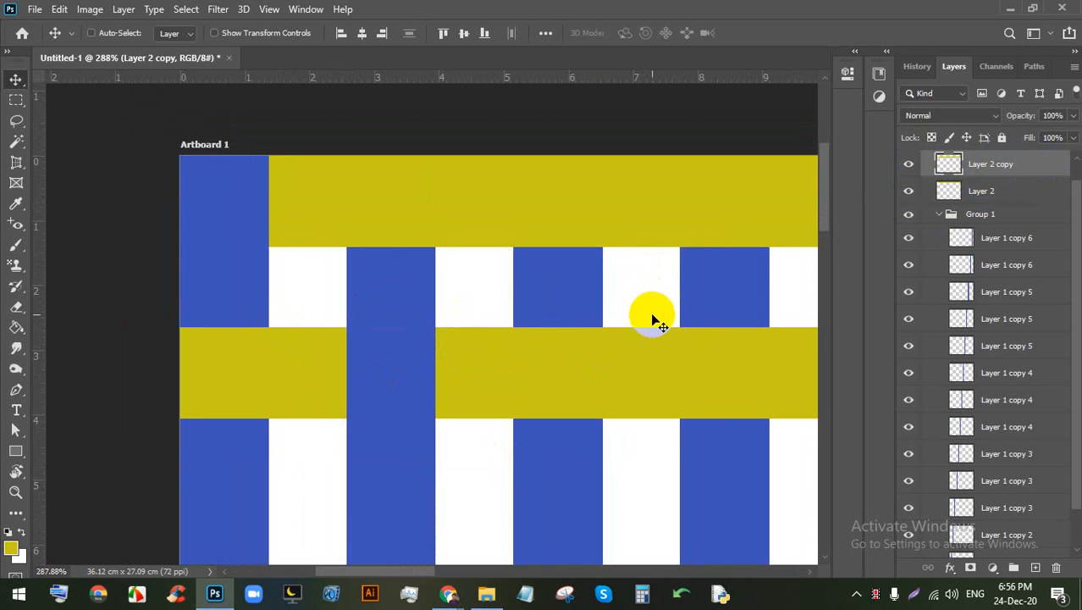
Step: Load the third blue stripe's outline as a selection and delete that part from the top yellow band's layer
{"action": "scroll", "coordinate": [655, 312], "scroll_direction": "up", "scroll_amount": 1}
{"action": "scroll", "coordinate": [563, 186], "scroll_direction": "up", "scroll_amount": 1}
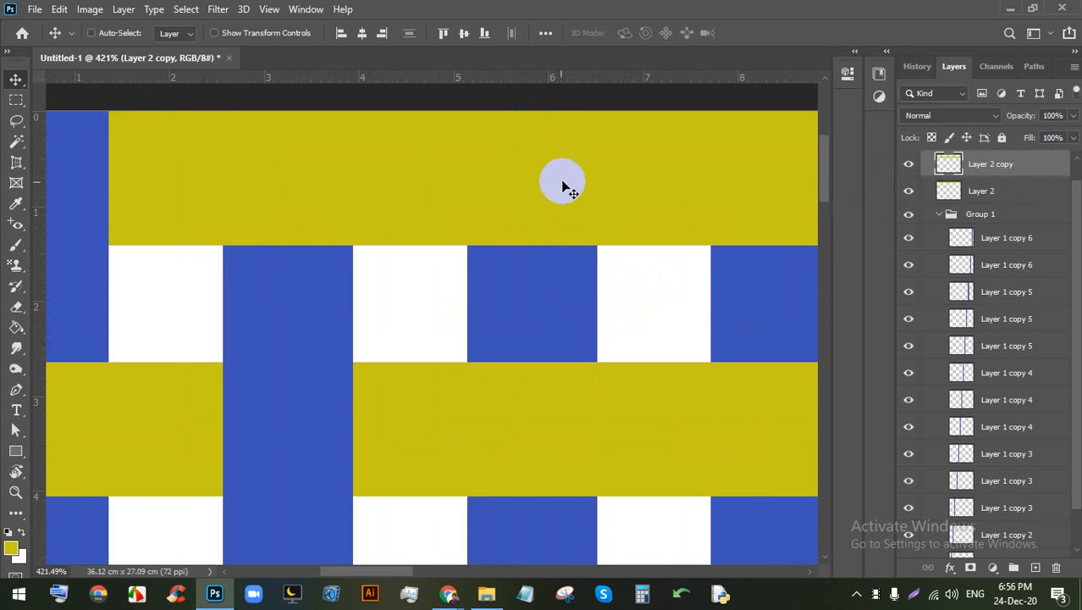
{"action": "right_click", "coordinate": [579, 245]}
{"action": "right_click", "coordinate": [521, 264]}
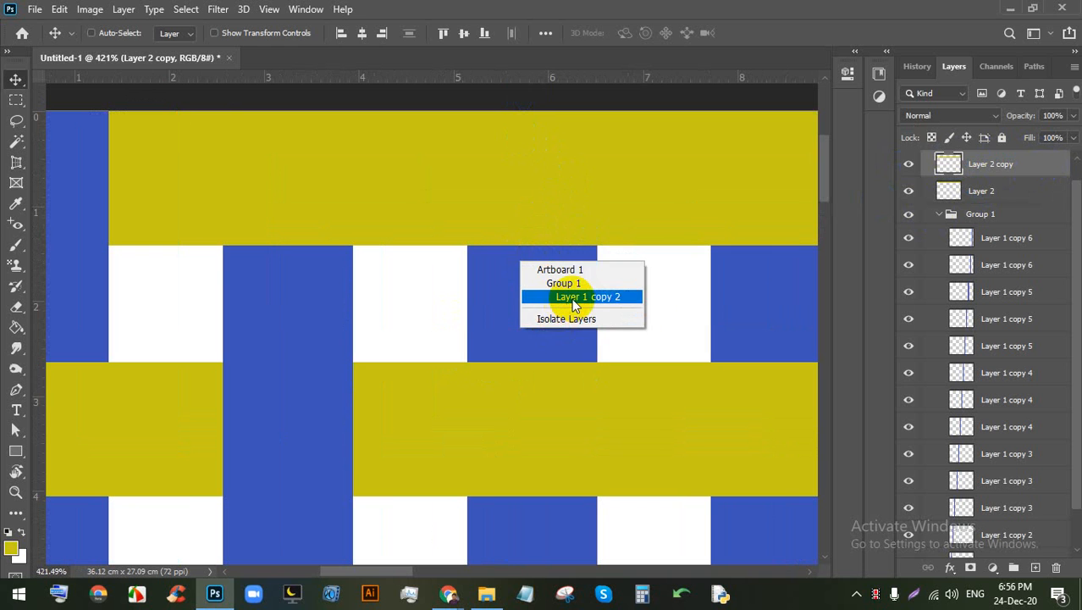
{"action": "left_click", "coordinate": [577, 298]}
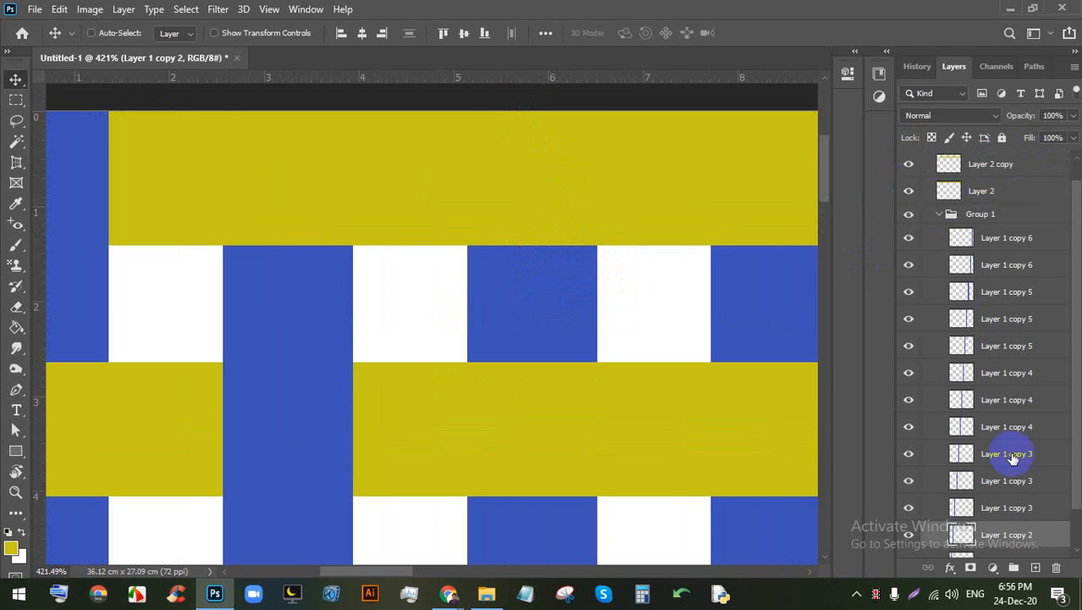
{"action": "left_click", "coordinate": [964, 535], "text": "ctrl"}
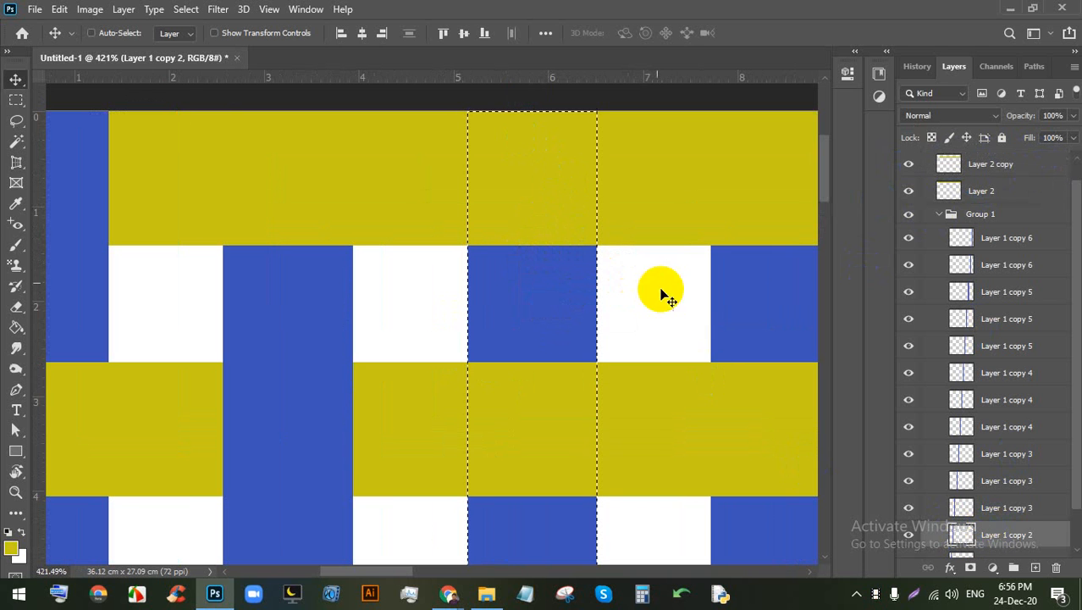
{"action": "right_click", "coordinate": [621, 184]}
{"action": "left_click", "coordinate": [677, 208]}
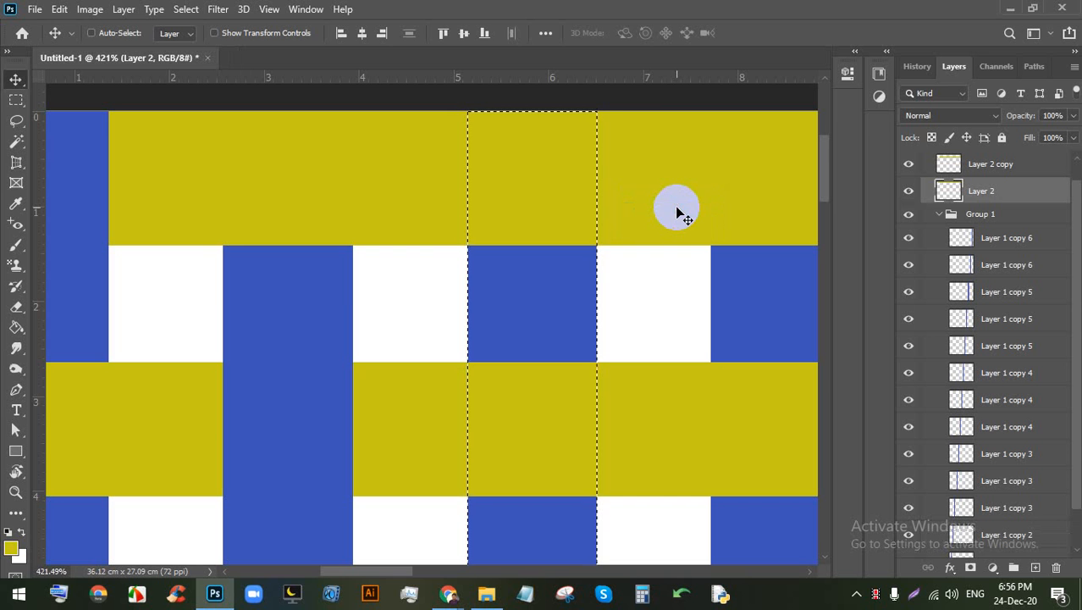
{"action": "key", "text": "Delete"}
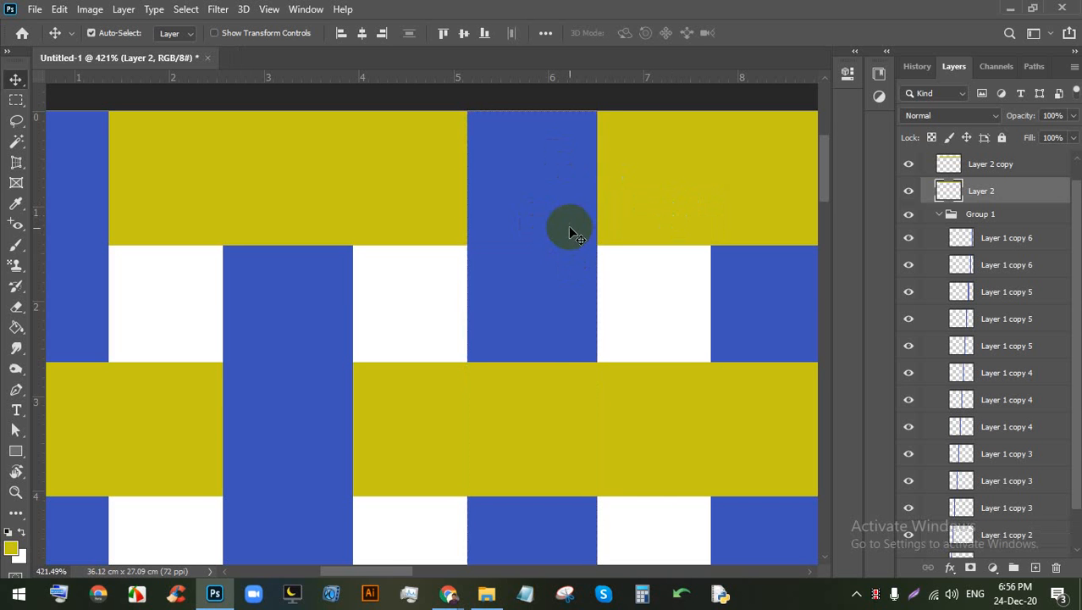
Step: Load the fourth blue stripe's outline as a selection, delete that part from the second yellow band's layer, and deselect
{"action": "scroll", "coordinate": [568, 228], "scroll_direction": "down", "scroll_amount": 2}
{"action": "scroll", "coordinate": [551, 268], "scroll_direction": "right", "scroll_amount": 3}
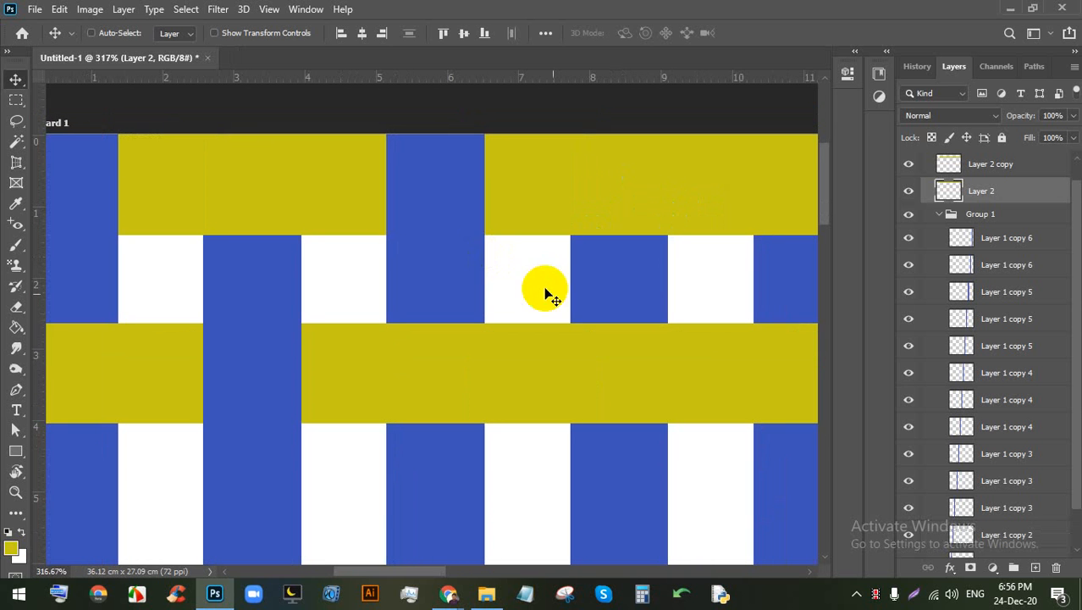
{"action": "scroll", "coordinate": [410, 245], "scroll_direction": "down", "scroll_amount": 1}
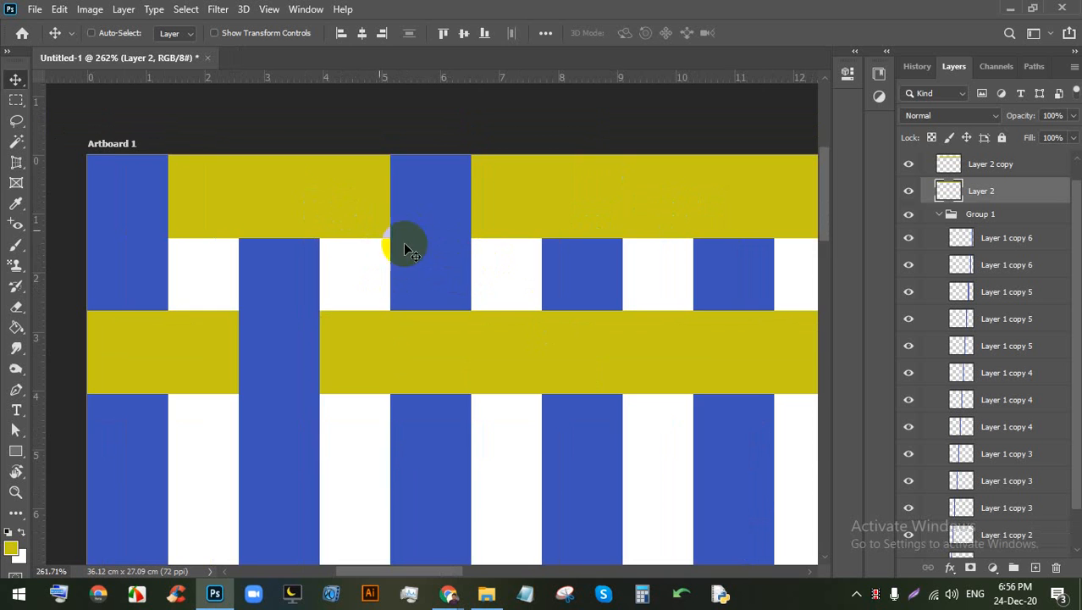
{"action": "scroll", "coordinate": [332, 192], "scroll_direction": "down", "scroll_amount": 1}
{"action": "scroll", "coordinate": [582, 277], "scroll_direction": "up", "scroll_amount": 1}
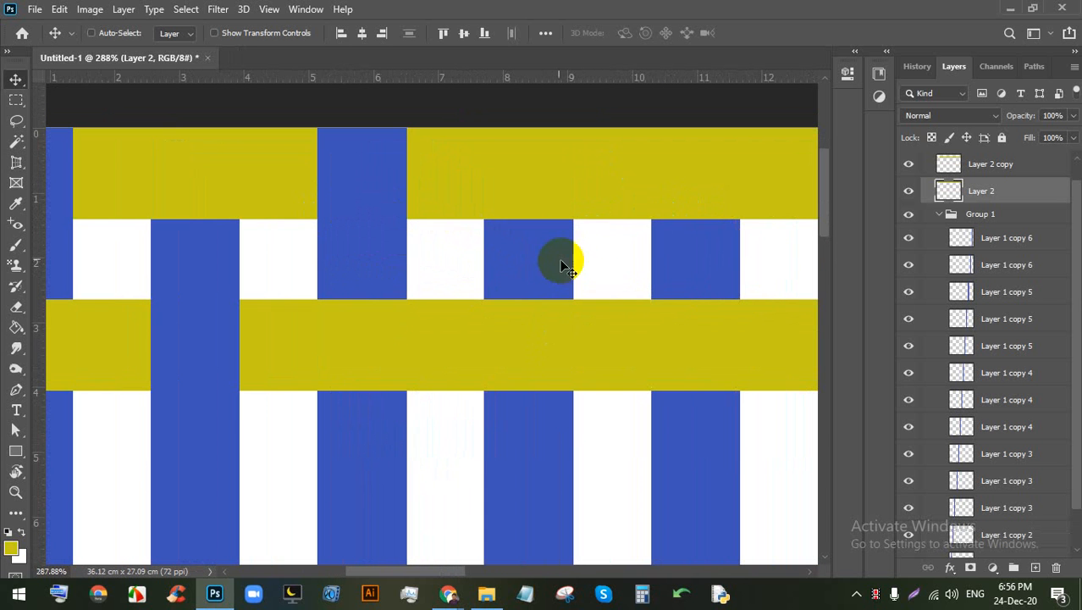
{"action": "right_click", "coordinate": [540, 244]}
{"action": "left_click", "coordinate": [578, 282]}
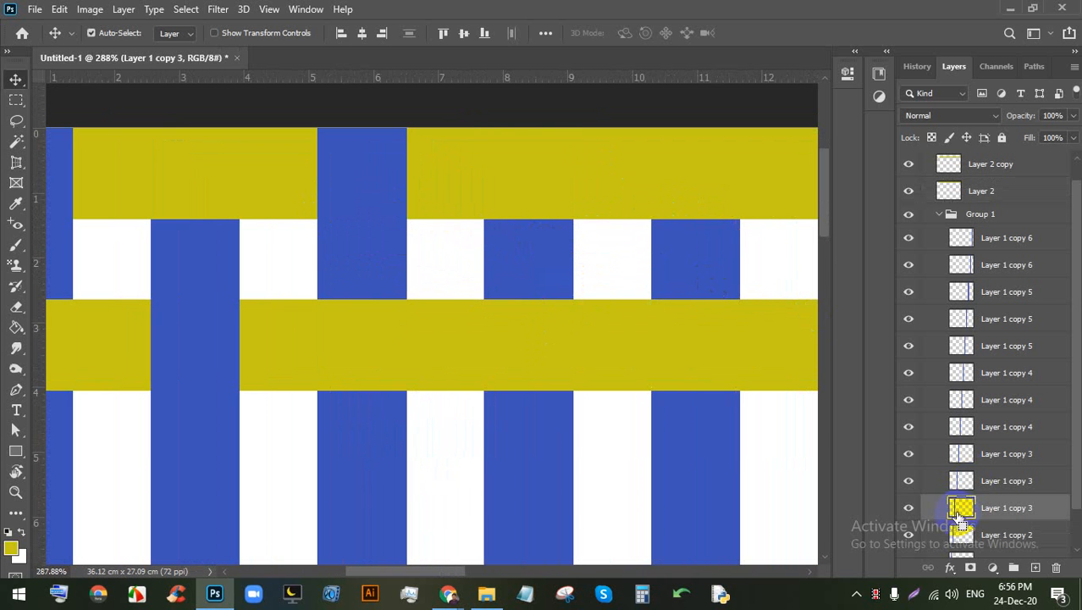
{"action": "left_click", "coordinate": [962, 509], "text": "ctrl"}
{"action": "right_click", "coordinate": [586, 330]}
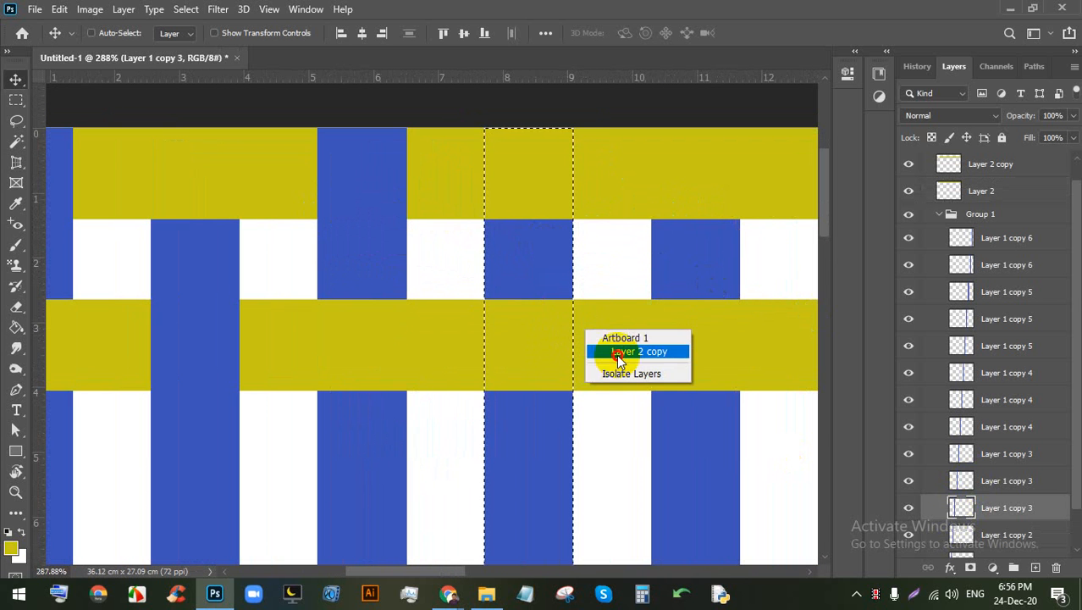
{"action": "left_click", "coordinate": [619, 359]}
{"action": "key", "text": "Delete"}
{"action": "key", "text": "ctrl+d"}
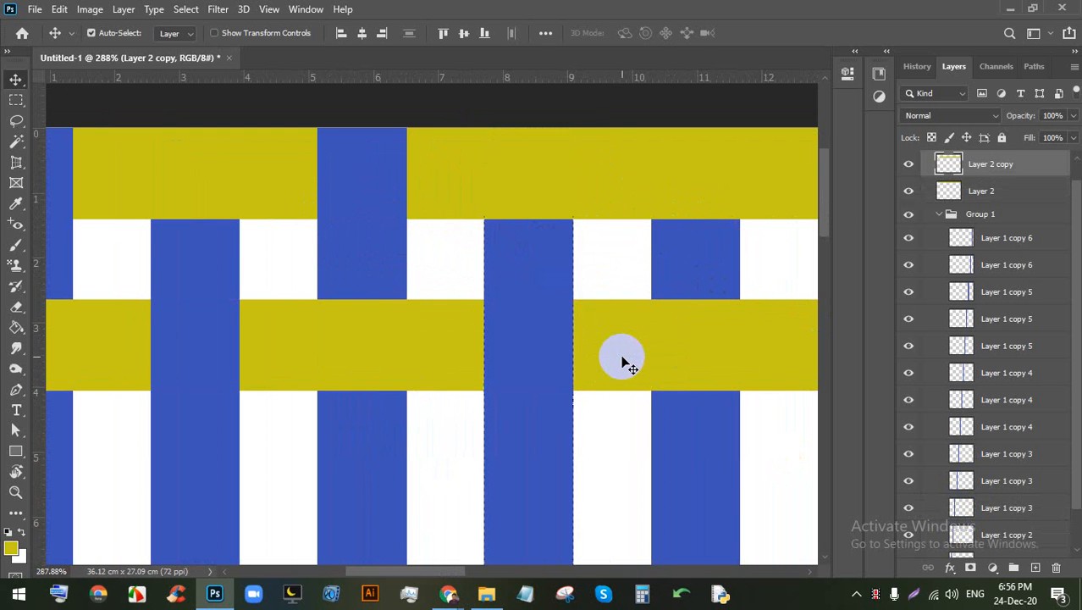
Step: Select both yellow band layers and duplicate the pair directly below the originals, undoing the misplaced further copy
{"action": "scroll", "coordinate": [624, 363], "scroll_direction": "down", "scroll_amount": 5}
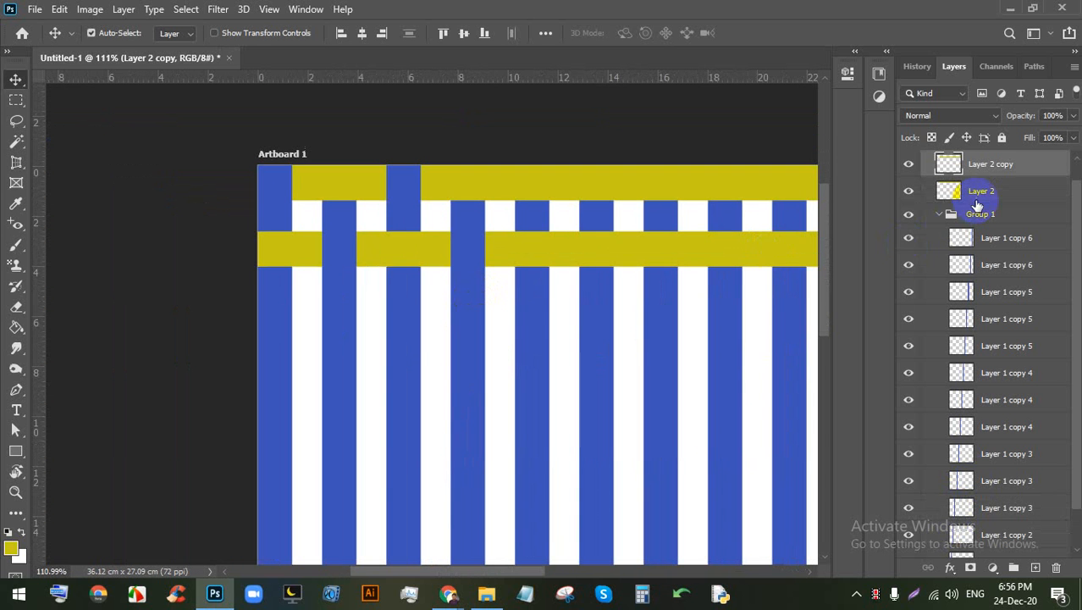
{"action": "left_click", "coordinate": [978, 203], "text": "shift"}
{"action": "scroll", "coordinate": [417, 235], "scroll_direction": "up", "scroll_amount": 2}
{"action": "mouse_move", "coordinate": [420, 244]}
{"action": "left_mouse_down"}
{"action": "mouse_move", "coordinate": [435, 387]}
{"action": "mouse_move", "coordinate": [411, 394]}
{"action": "mouse_move", "coordinate": [420, 399]}
{"action": "mouse_move", "coordinate": [410, 556]}
{"action": "mouse_move", "coordinate": [399, 285]}
{"action": "mouse_move", "coordinate": [423, 223]}
{"action": "left_mouse_up"}
{"action": "scroll", "coordinate": [423, 394], "scroll_direction": "down", "scroll_amount": 2}
{"action": "scroll", "coordinate": [442, 225], "scroll_direction": "down", "scroll_amount": 8}
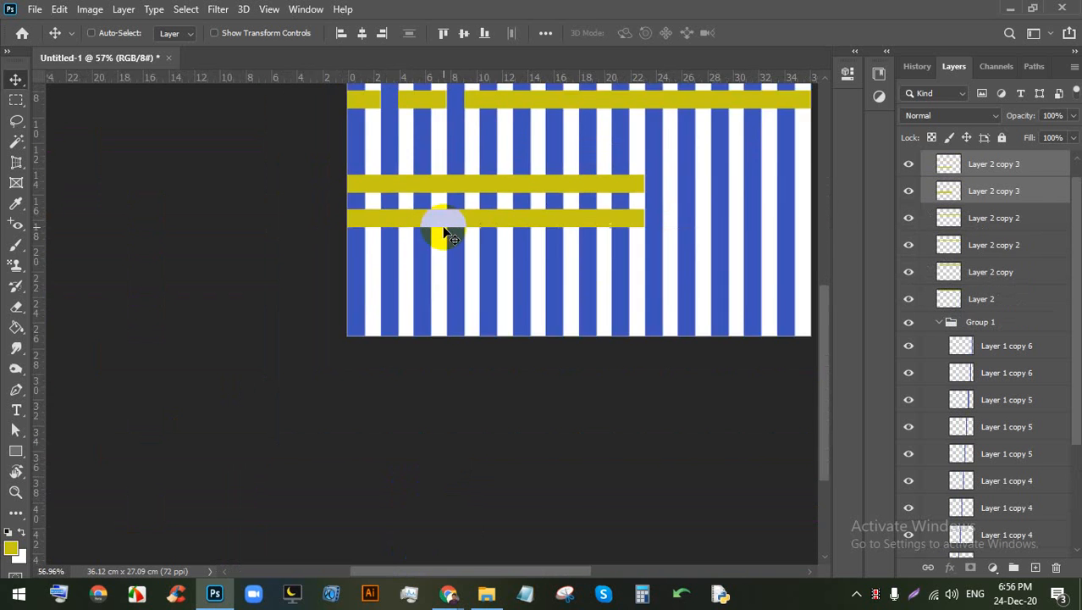
{"action": "key", "text": "ctrl+z"}
{"action": "scroll", "coordinate": [428, 182], "scroll_direction": "up", "scroll_amount": 3}
{"action": "scroll", "coordinate": [432, 276], "scroll_direction": "up", "scroll_amount": 8}
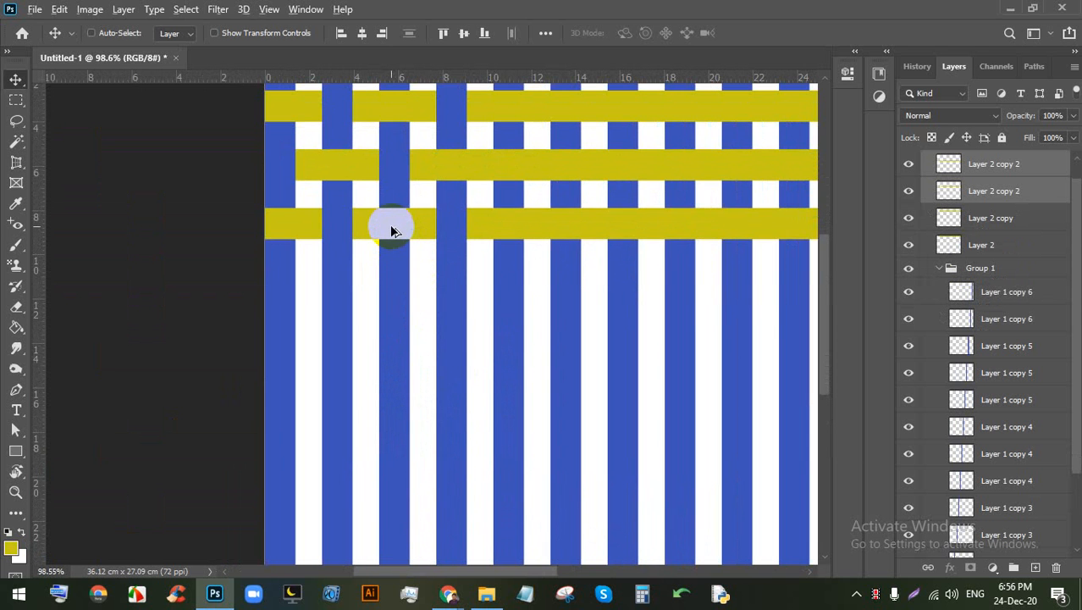
Step: Duplicate the selected pair of yellow bands twice more down the artboard, keeping the same spacing between bands
{"action": "left_click_drag", "start_coordinate": [391, 230], "coordinate": [403, 351]}
{"action": "left_click_drag", "start_coordinate": [398, 470], "coordinate": [398, 469]}
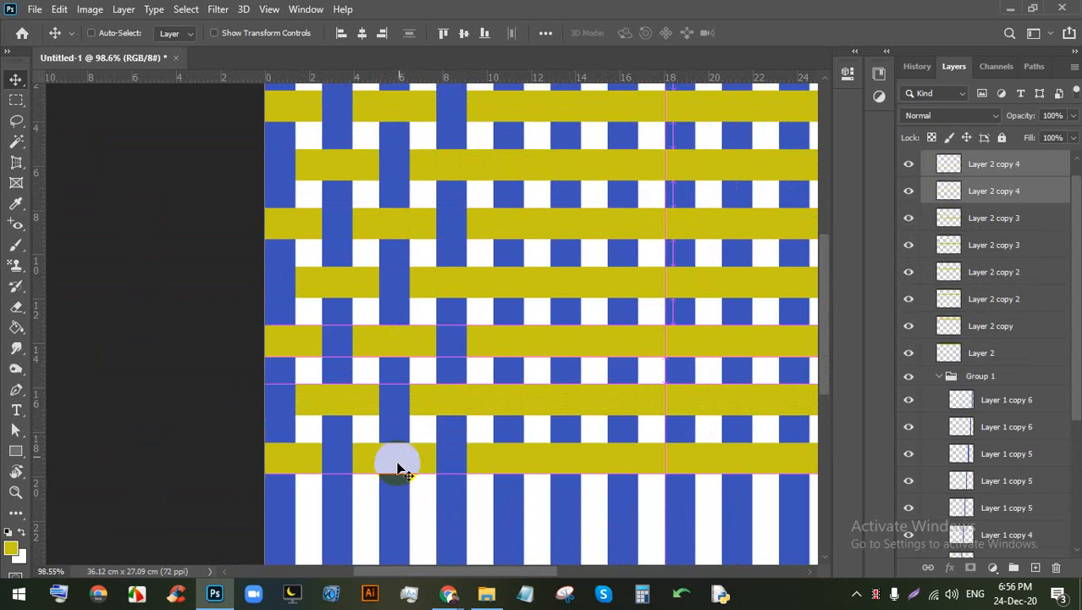
{"action": "scroll", "coordinate": [374, 284], "scroll_direction": "down", "scroll_amount": 2}
{"action": "scroll", "coordinate": [337, 262], "scroll_direction": "up", "scroll_amount": 2}
{"action": "left_click_drag", "start_coordinate": [403, 215], "coordinate": [442, 248]}
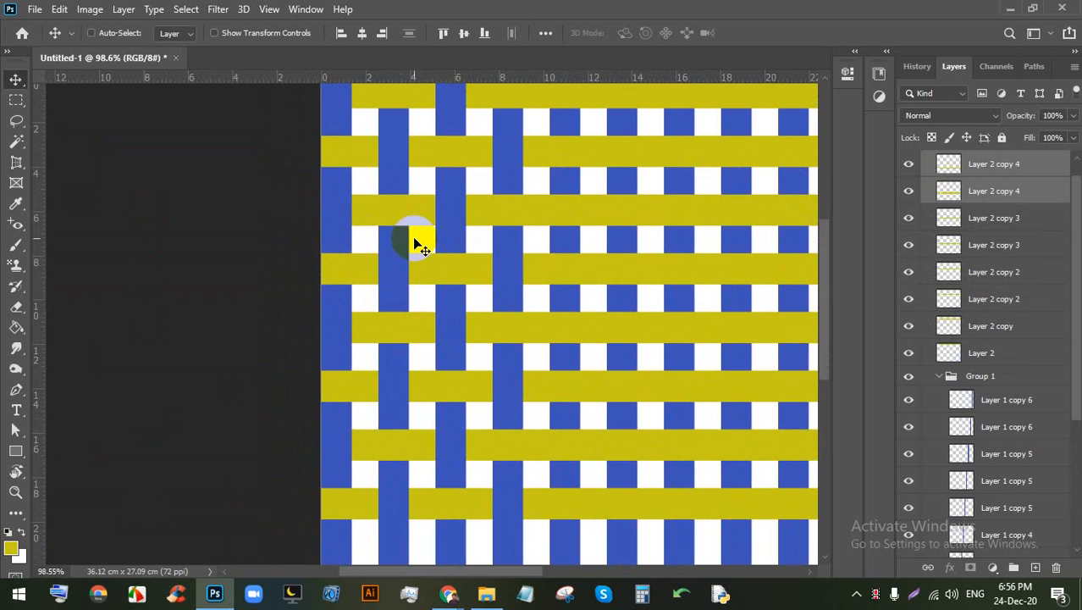
{"action": "scroll", "coordinate": [459, 221], "scroll_direction": "down", "scroll_amount": 1}
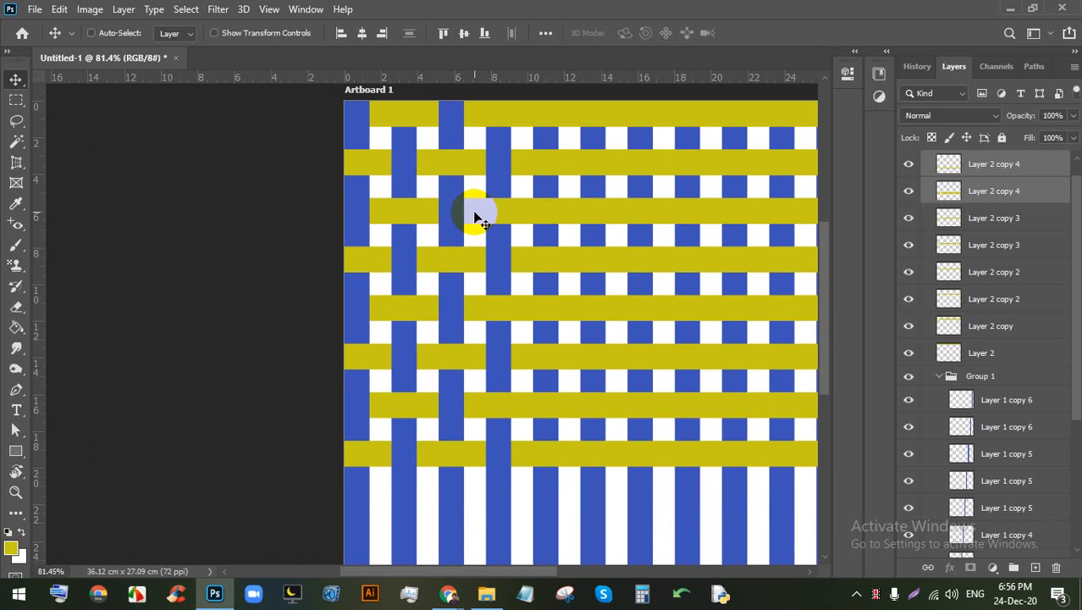
Step: Switch to the Google Meet call in Chrome to check on the participants, and return to Photoshop
{"action": "left_click", "coordinate": [449, 593]}
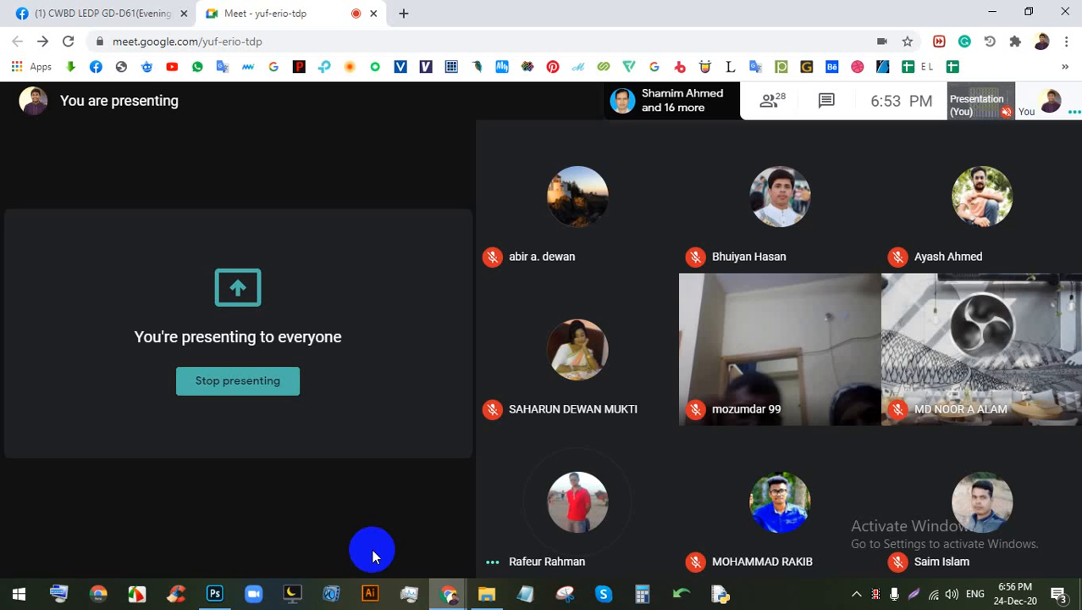
{"action": "mouse_move", "coordinate": [688, 359]}
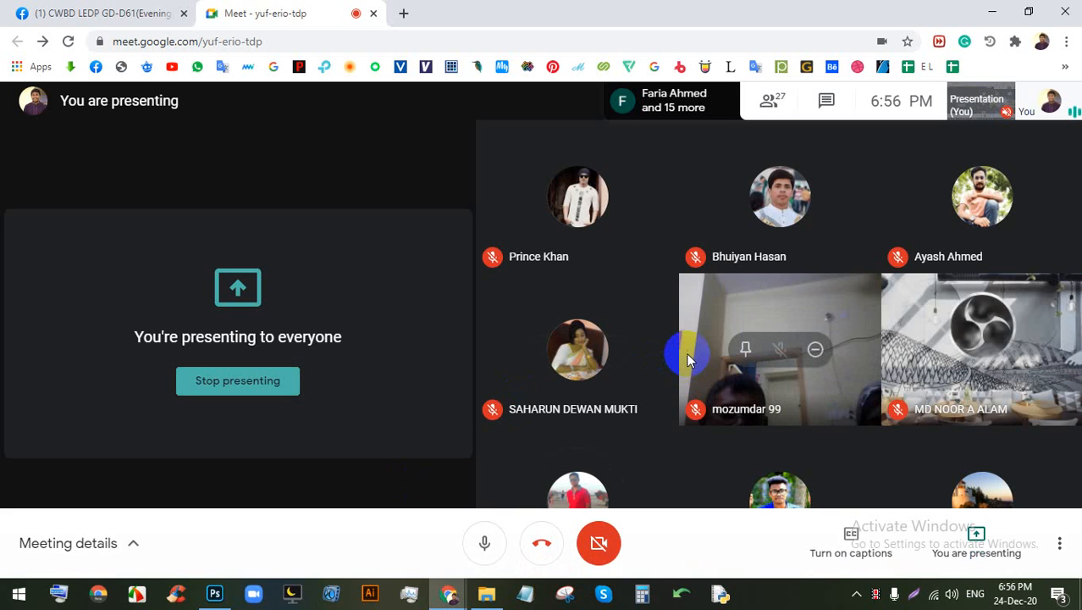
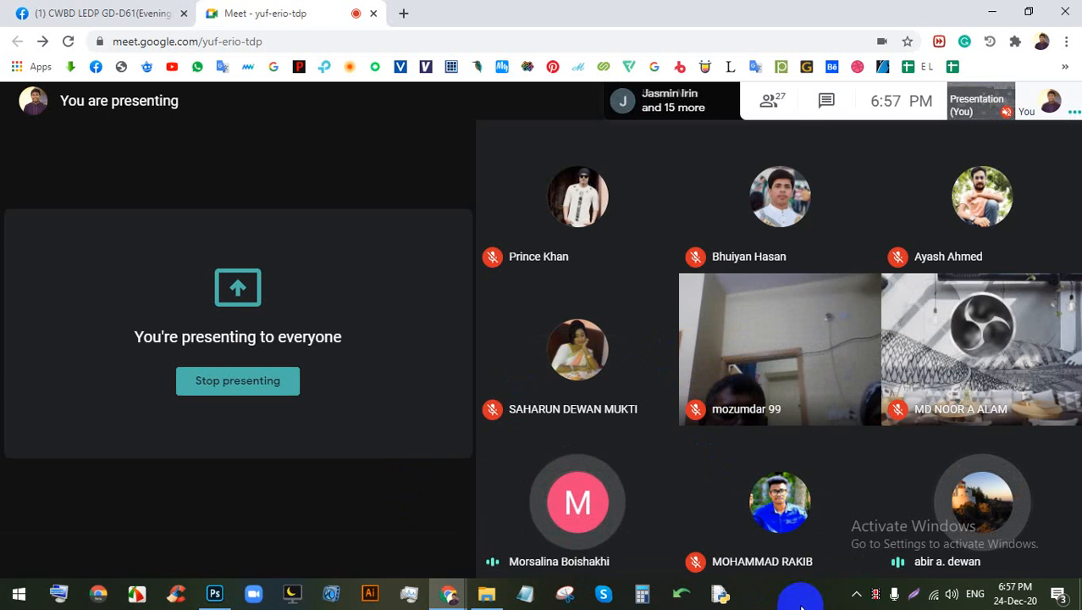
{"action": "left_click", "coordinate": [215, 593]}
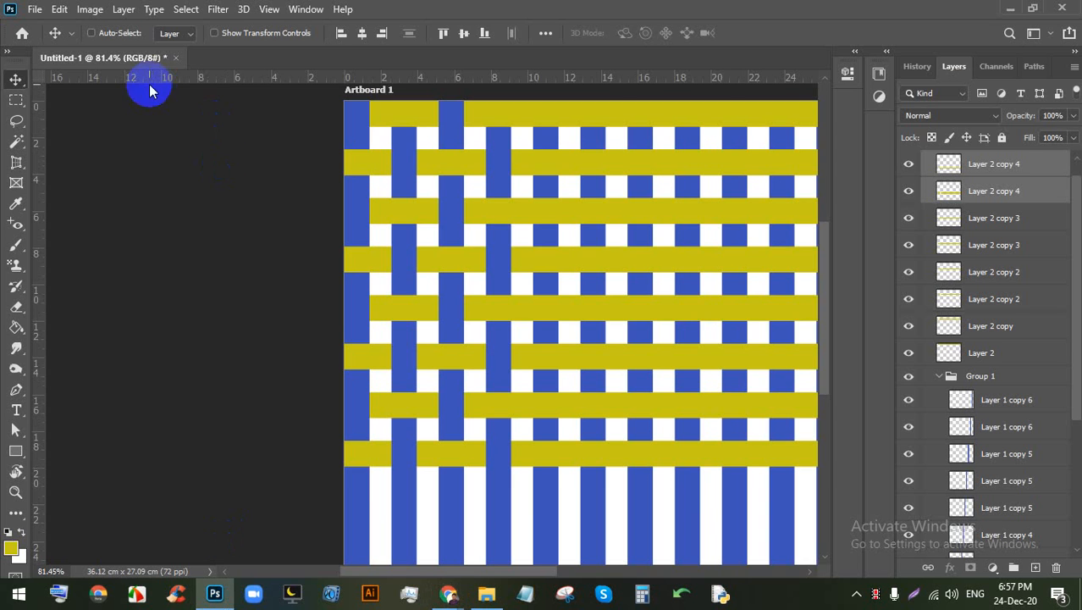
Step: Close the Untitled-1 document without saving it and browse the recent files on the home screen
{"action": "left_click", "coordinate": [176, 58]}
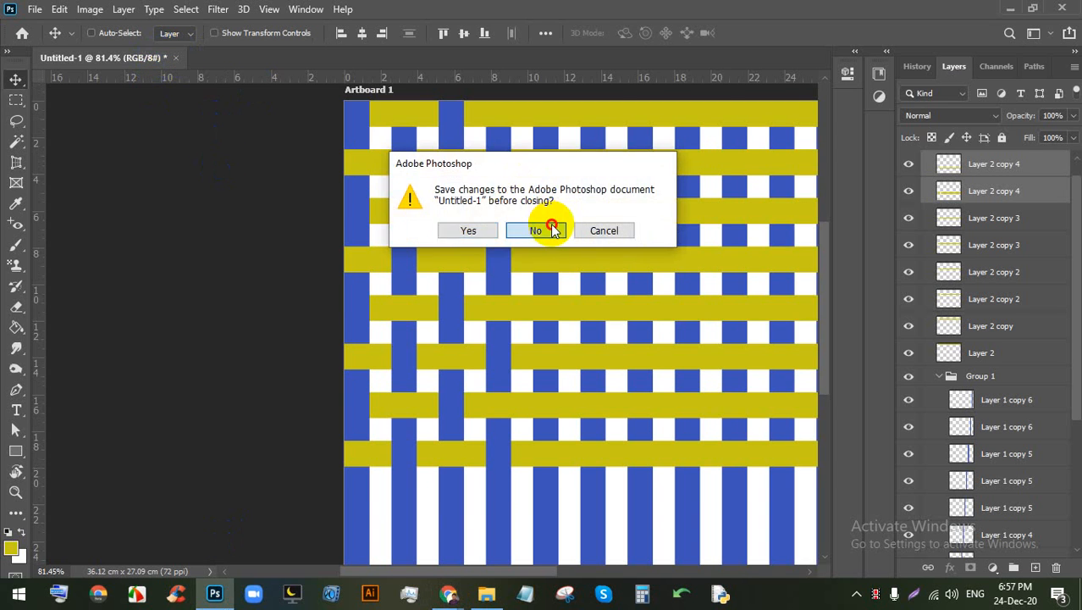
{"action": "left_click", "coordinate": [549, 226]}
{"action": "scroll", "coordinate": [302, 334], "scroll_direction": "down", "scroll_amount": 6}
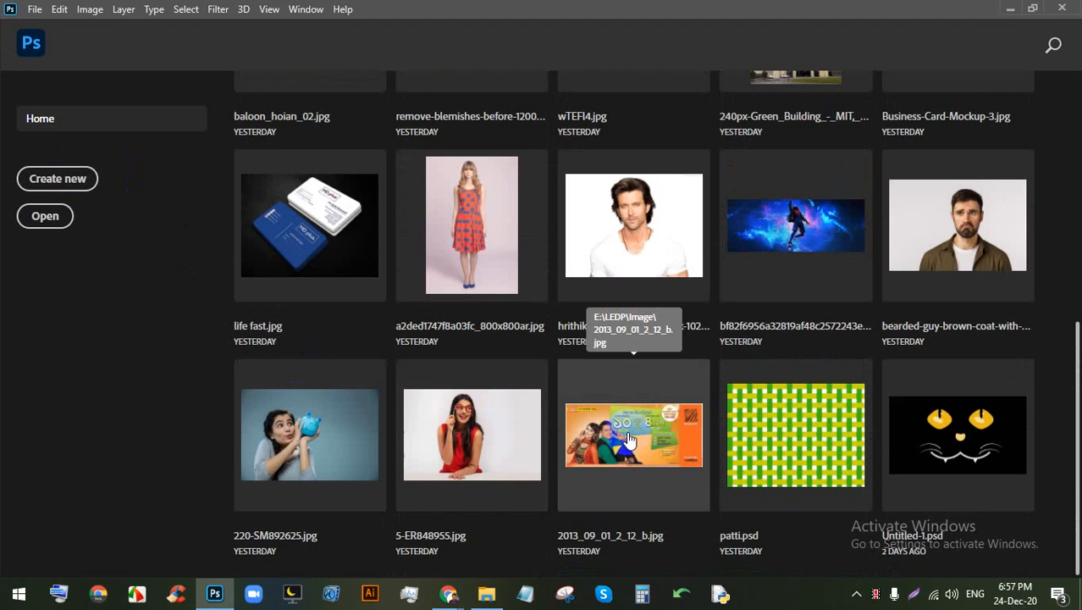
Step: Open the recent file 2013_09_01_2_12_b.jpg and draw a freehand Lasso selection around the woman's head and shoulders
{"action": "left_click", "coordinate": [636, 439]}
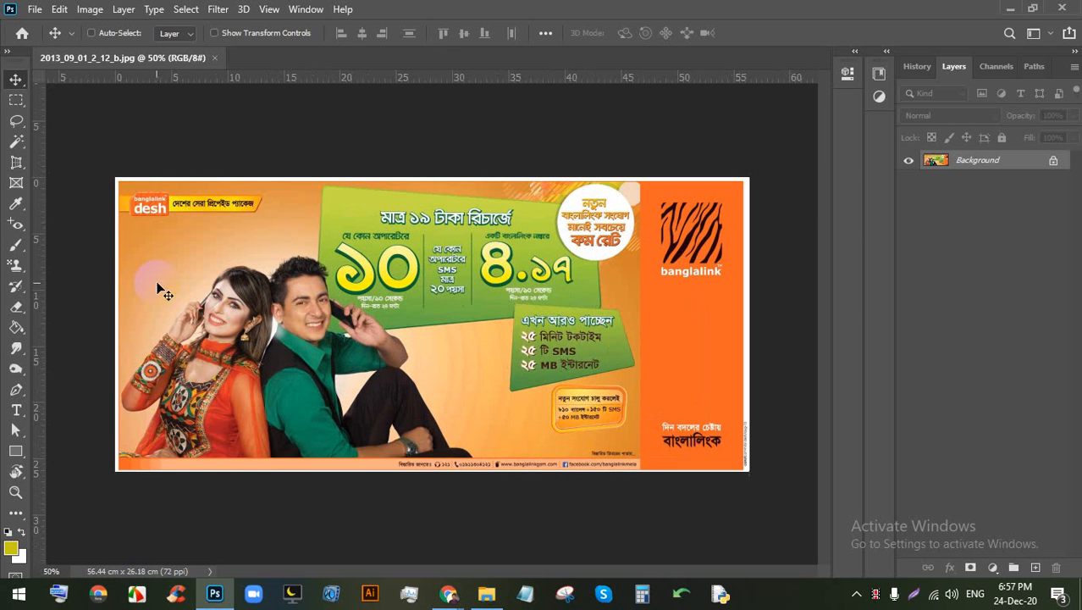
{"action": "key", "text": "ctrl+plus"}
{"action": "left_click", "coordinate": [17, 123]}
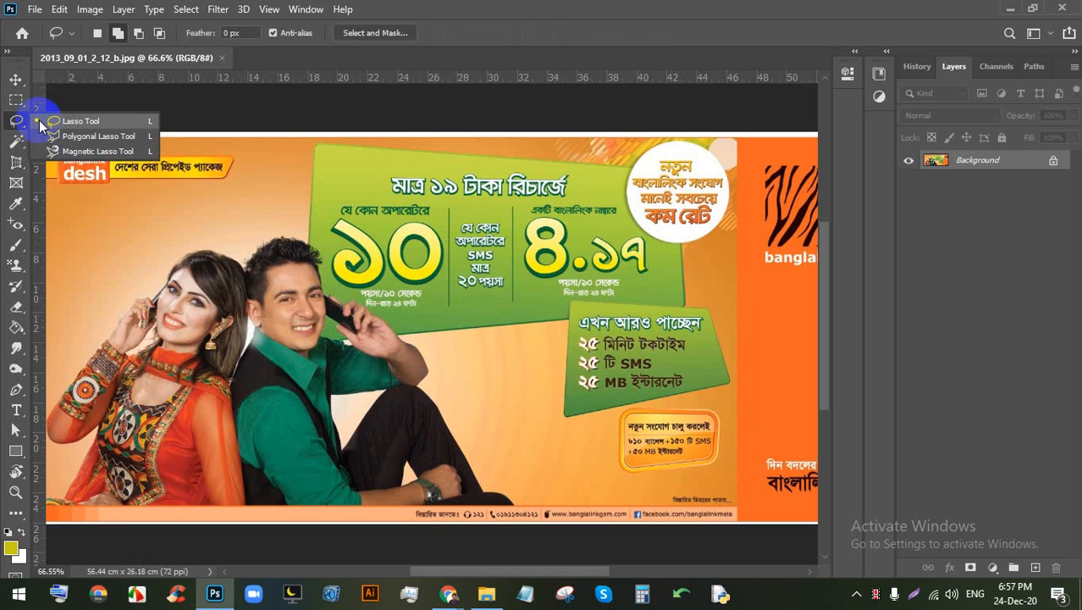
{"action": "left_click", "coordinate": [88, 120]}
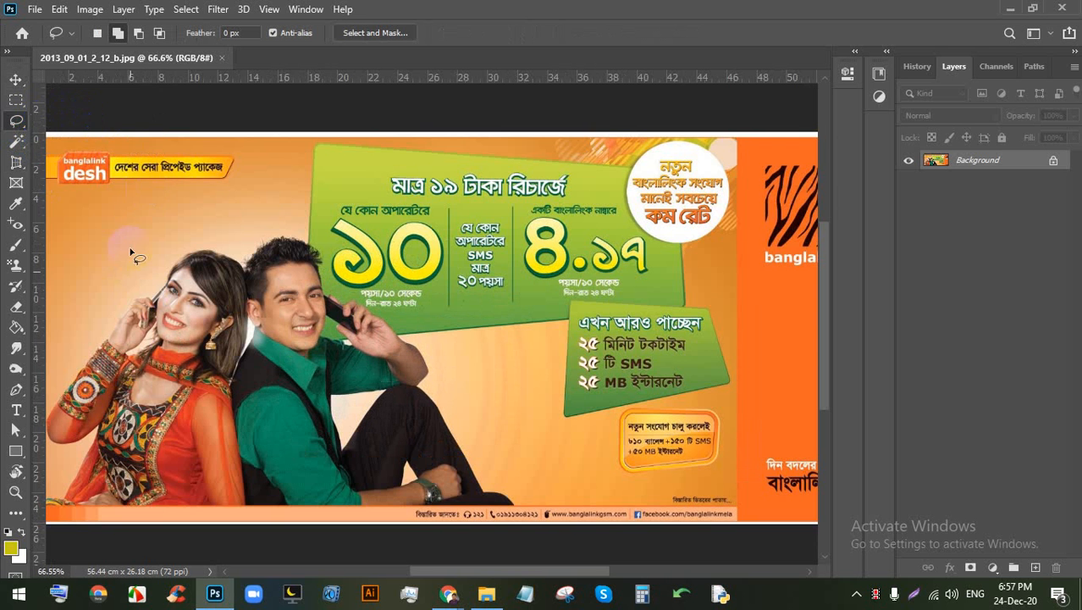
{"action": "scroll", "coordinate": [136, 279], "scroll_direction": "up", "scroll_amount": 3}
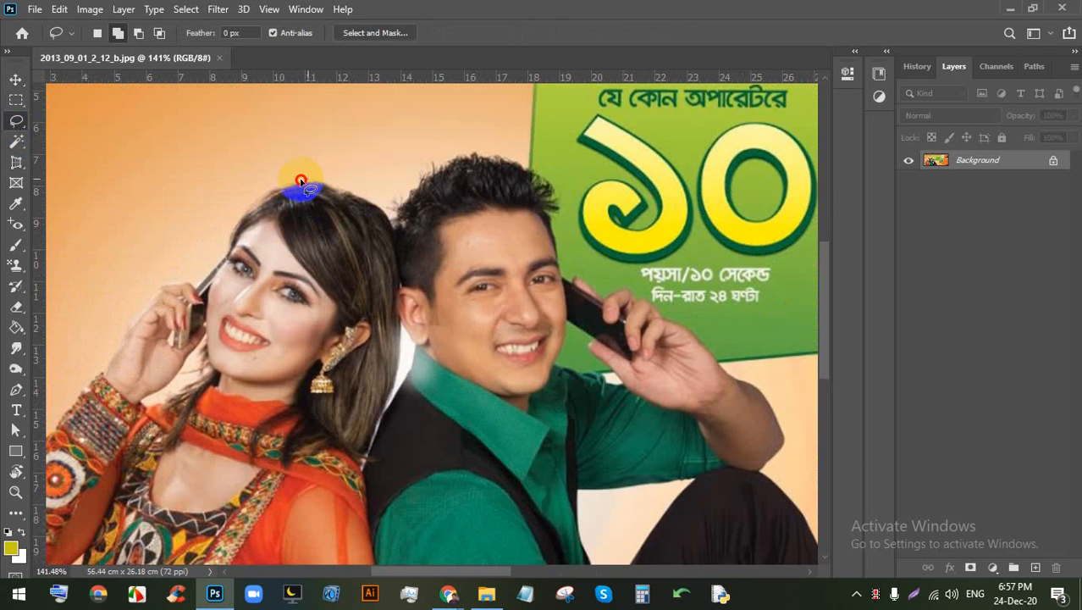
{"action": "mouse_move", "coordinate": [110, 461]}
{"action": "left_mouse_down"}
{"action": "mouse_move", "coordinate": [246, 489]}
{"action": "mouse_move", "coordinate": [353, 496]}
{"action": "left_mouse_up"}
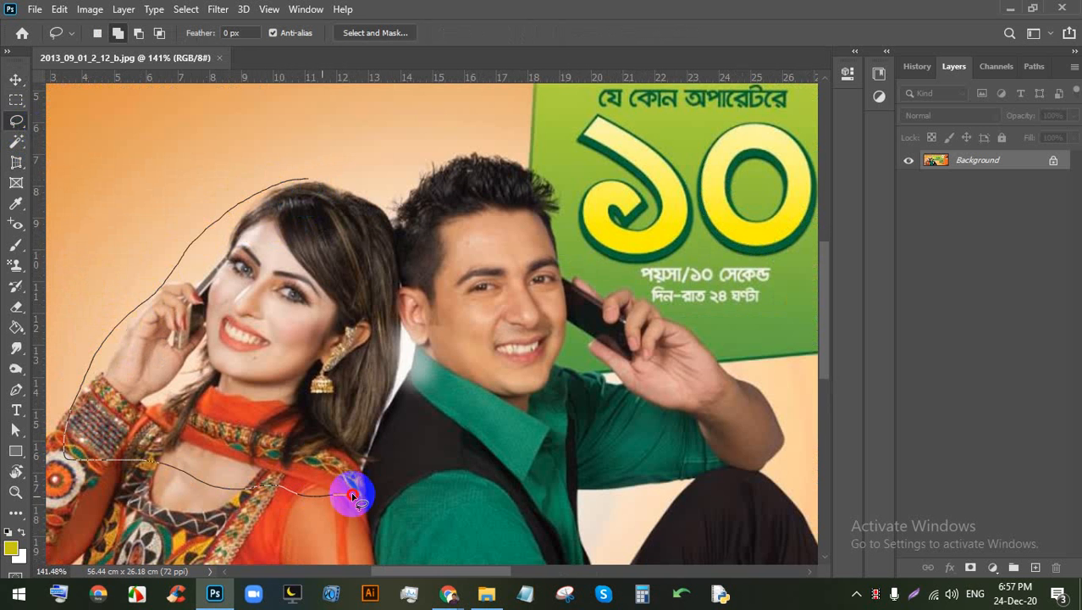
{"action": "mouse_move", "coordinate": [371, 200]}
{"action": "left_mouse_down"}
{"action": "mouse_move", "coordinate": [267, 188]}
{"action": "mouse_move", "coordinate": [231, 199]}
{"action": "left_mouse_up"}
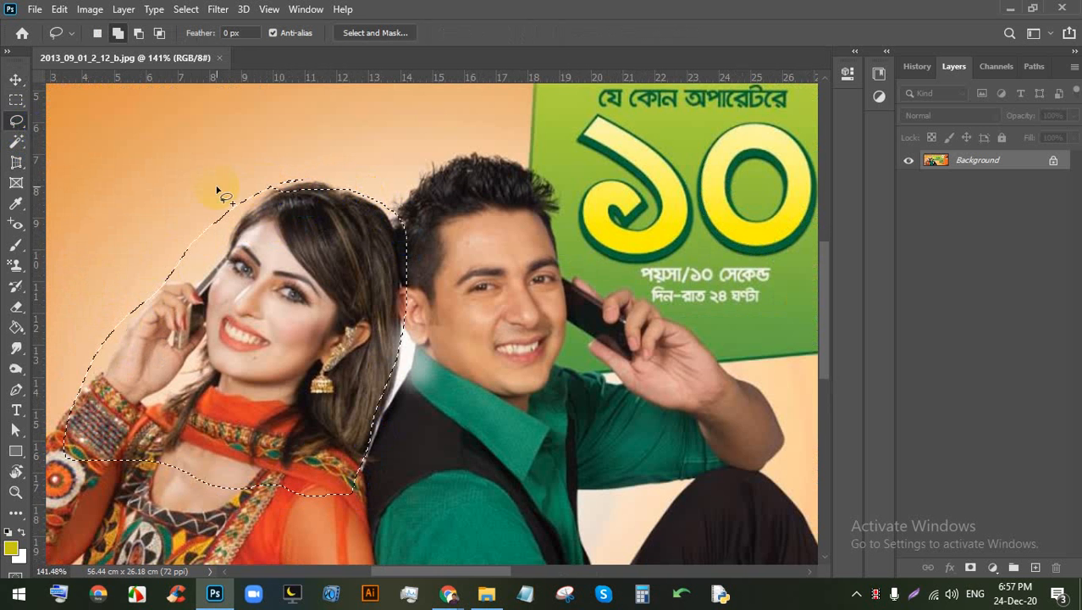
Step: Create a new document with the default clipboard-sized settings
{"action": "left_click", "coordinate": [35, 9]}
{"action": "left_click", "coordinate": [48, 25]}
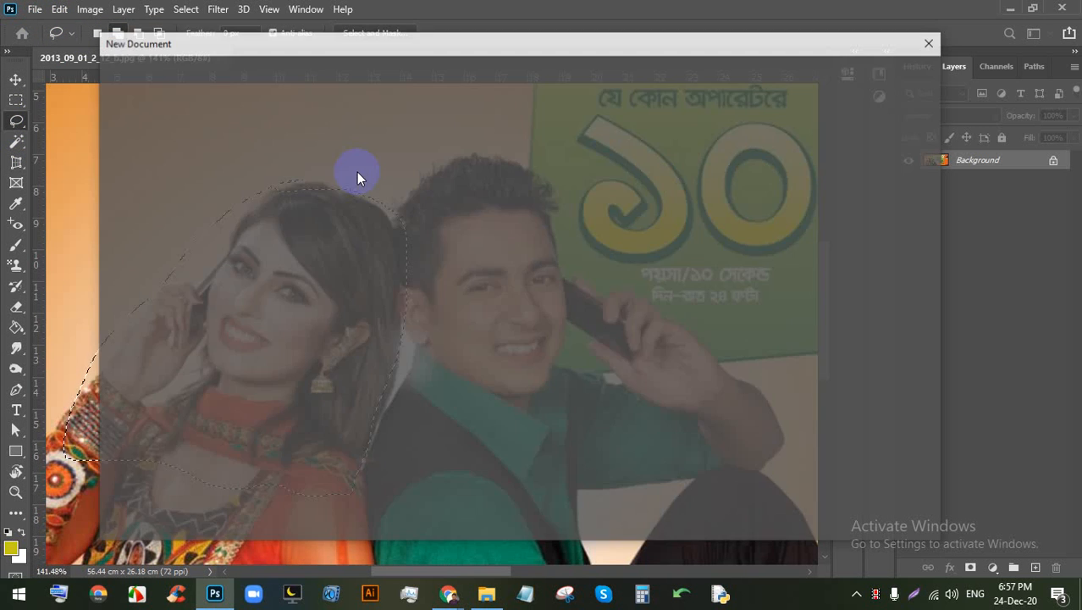
{"action": "key", "text": "Return"}
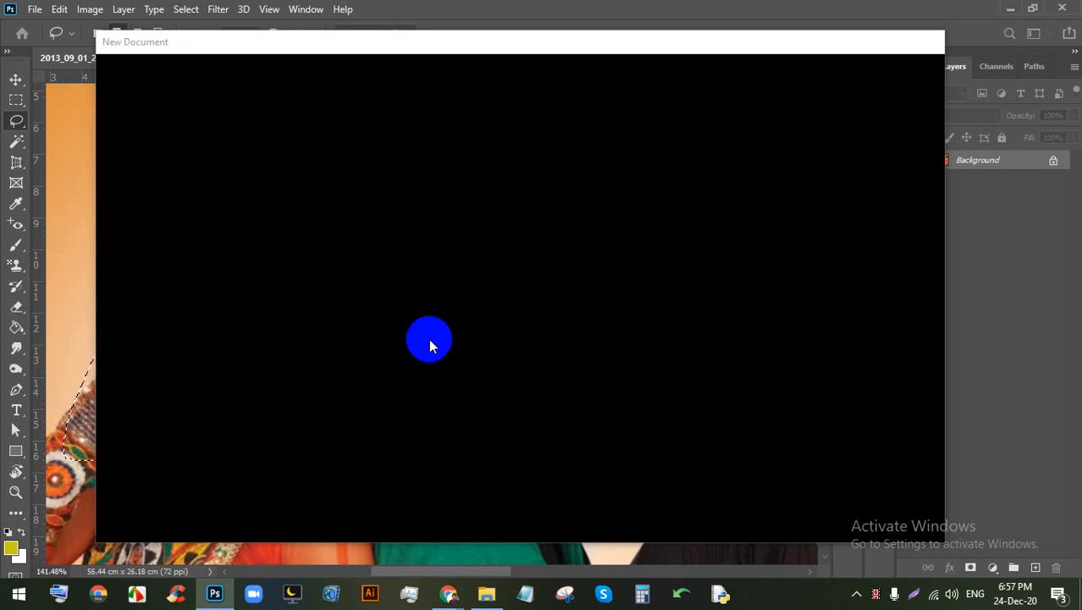
{"action": "scroll", "coordinate": [359, 341], "scroll_direction": "up", "scroll_amount": 3}
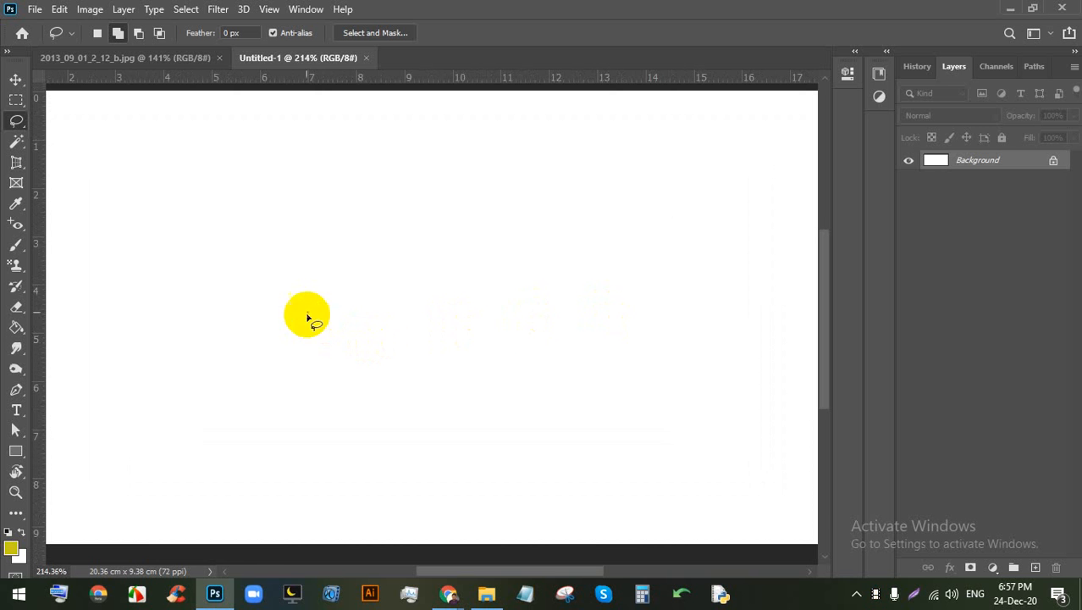
Step: Return to the 2013_09_01_2_12_b.jpg image, clear the selection and lasso the woman's head and shoulders again
{"action": "left_click", "coordinate": [130, 58]}
{"action": "left_click", "coordinate": [319, 256]}
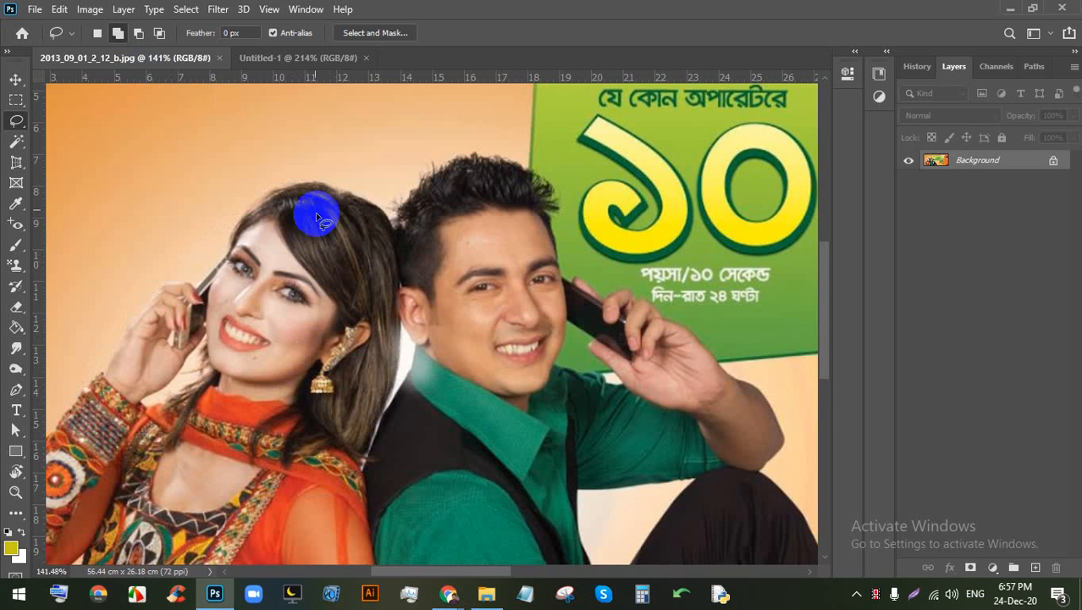
{"action": "mouse_move", "coordinate": [291, 504]}
{"action": "left_mouse_down"}
{"action": "mouse_move", "coordinate": [370, 514]}
{"action": "mouse_move", "coordinate": [379, 362]}
{"action": "left_mouse_up"}
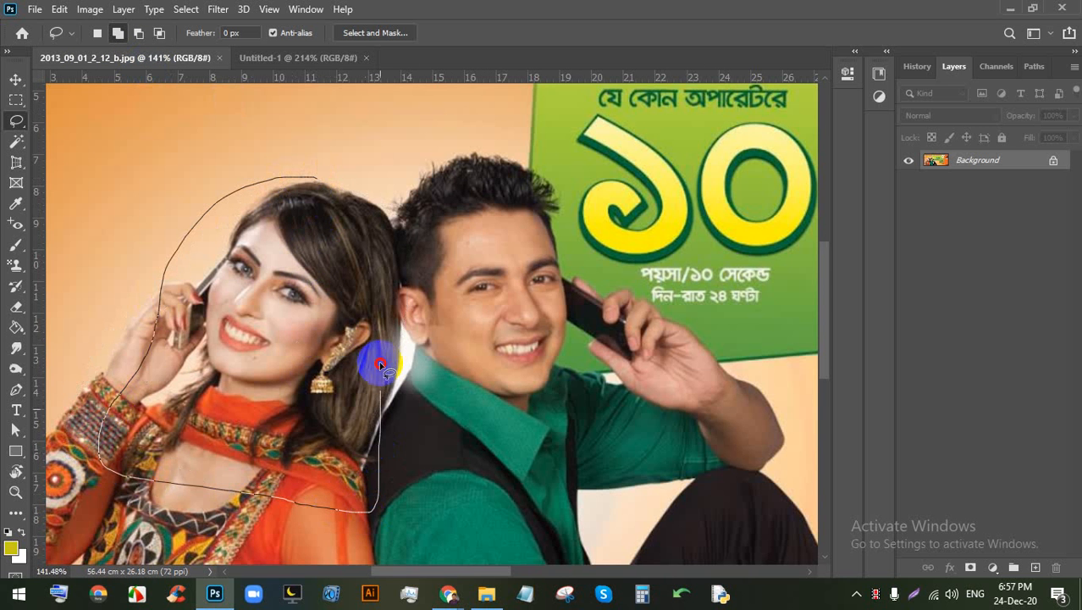
{"action": "left_click_drag", "start_coordinate": [286, 173], "coordinate": [288, 182]}
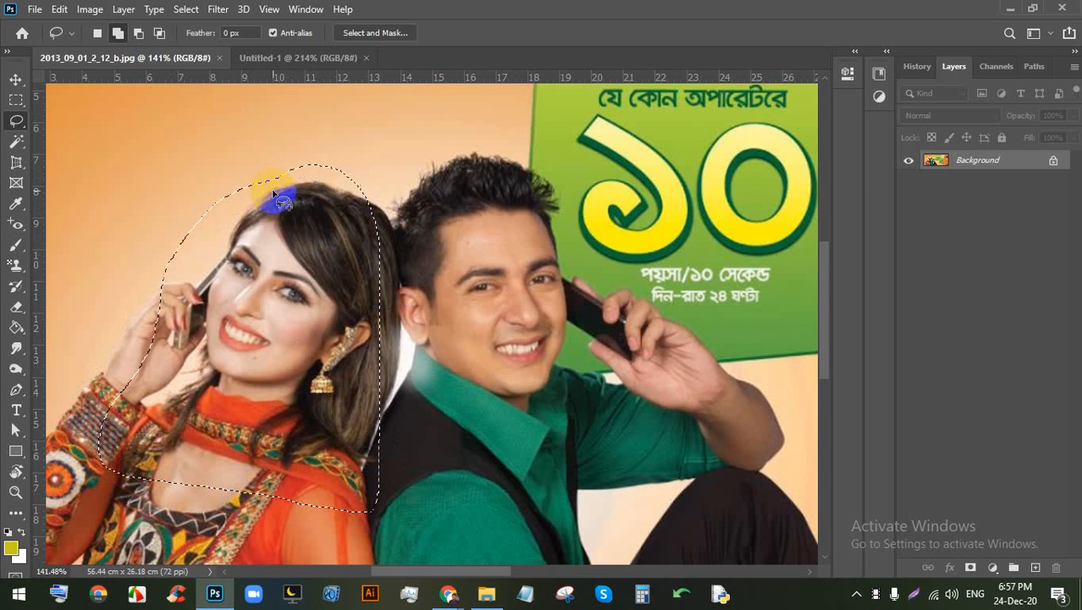
Step: Move the selected woman into the Untitled-1 document and position the cut-out on the left half of the canvas
{"action": "left_click", "coordinate": [15, 82]}
{"action": "mouse_move", "coordinate": [269, 254]}
{"action": "left_mouse_down"}
{"action": "mouse_move", "coordinate": [307, 46]}
{"action": "mouse_move", "coordinate": [354, 231]}
{"action": "left_mouse_up"}
{"action": "scroll", "coordinate": [359, 227], "scroll_direction": "down", "scroll_amount": 5}
{"action": "left_click_drag", "start_coordinate": [375, 334], "coordinate": [337, 320]}
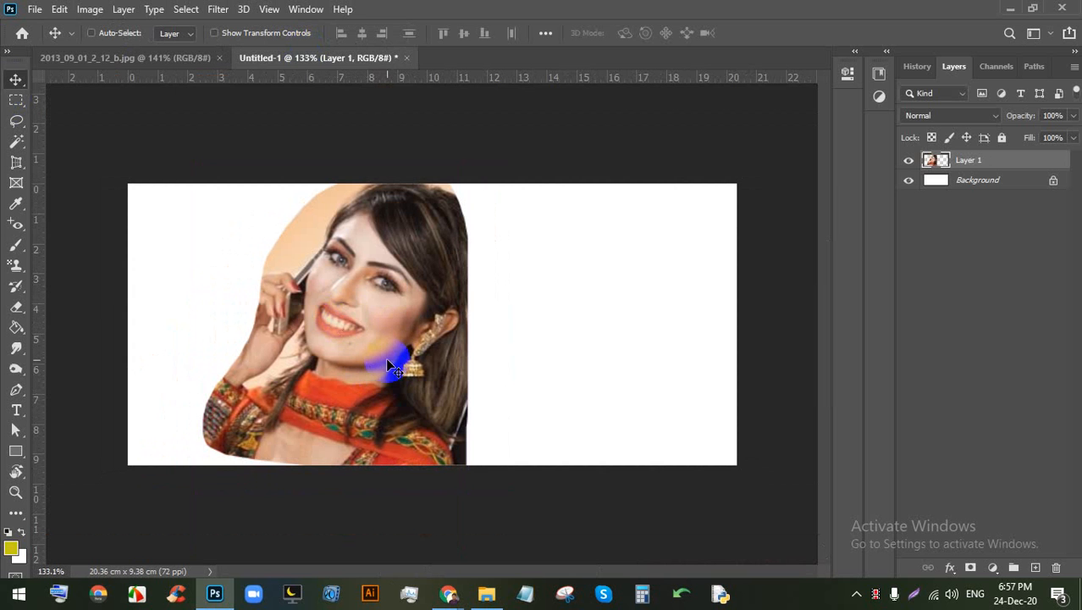
Step: Close Untitled-1 without saving and create a new document from the Web Large preset, 1920 x 1080 px at 72 ppi
{"action": "left_click", "coordinate": [399, 57]}
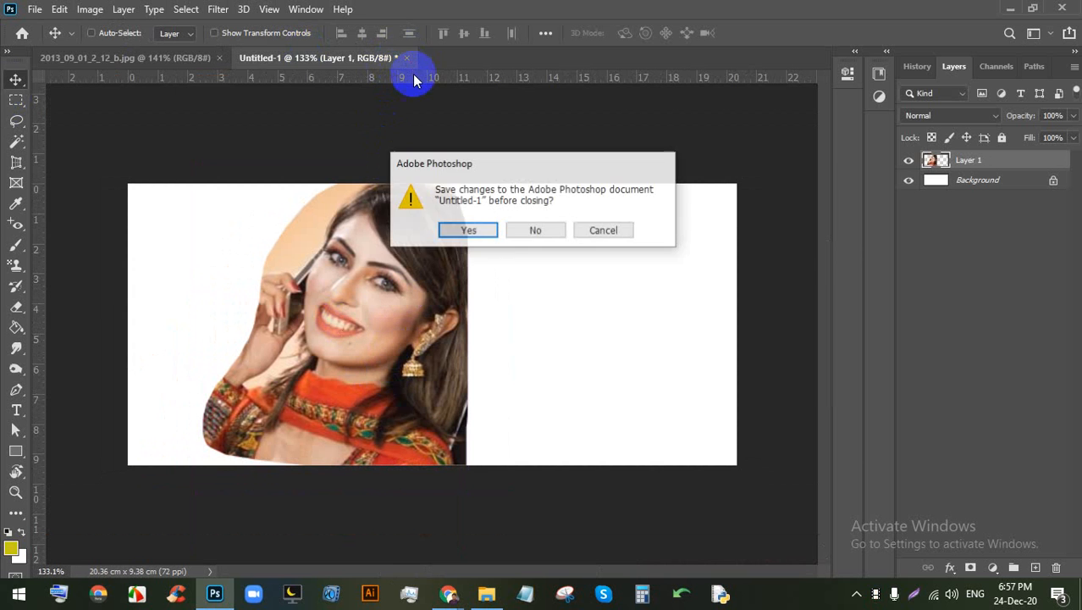
{"action": "left_click", "coordinate": [518, 229]}
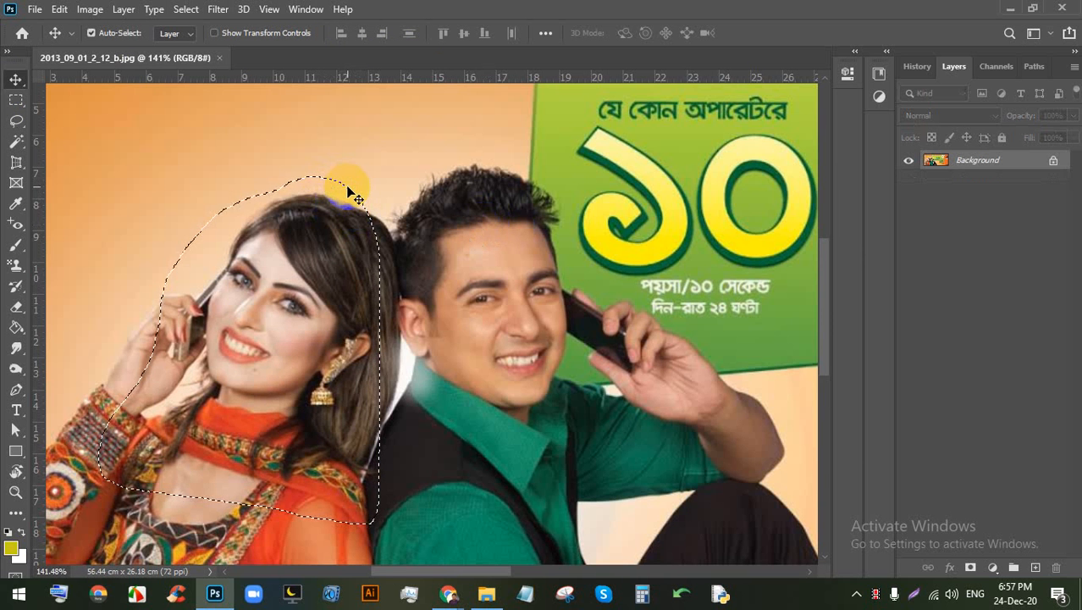
{"action": "key", "text": "ctrl+n"}
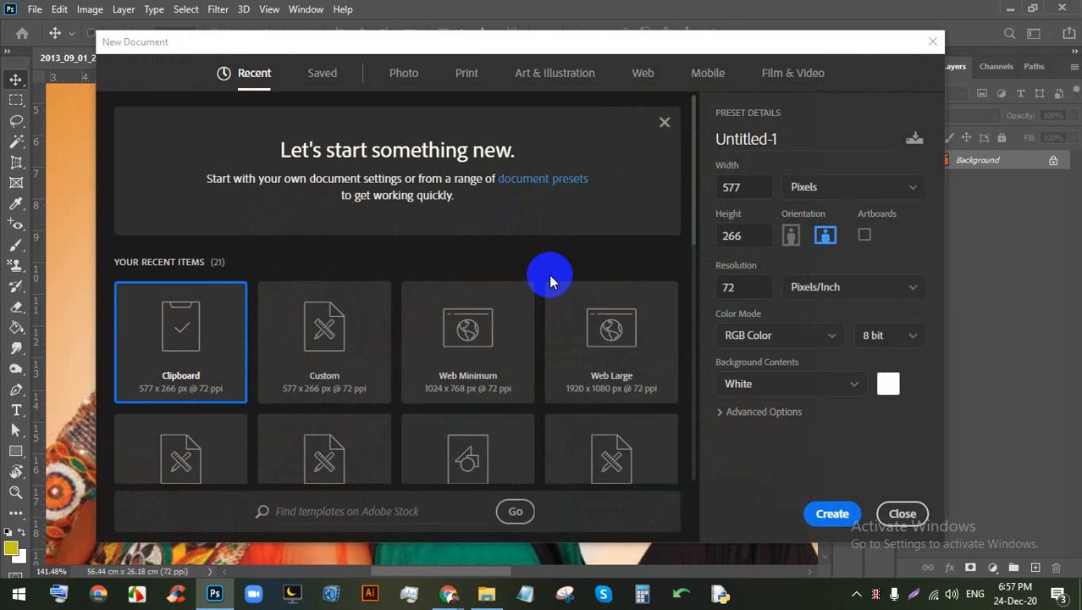
{"action": "left_click", "coordinate": [606, 338]}
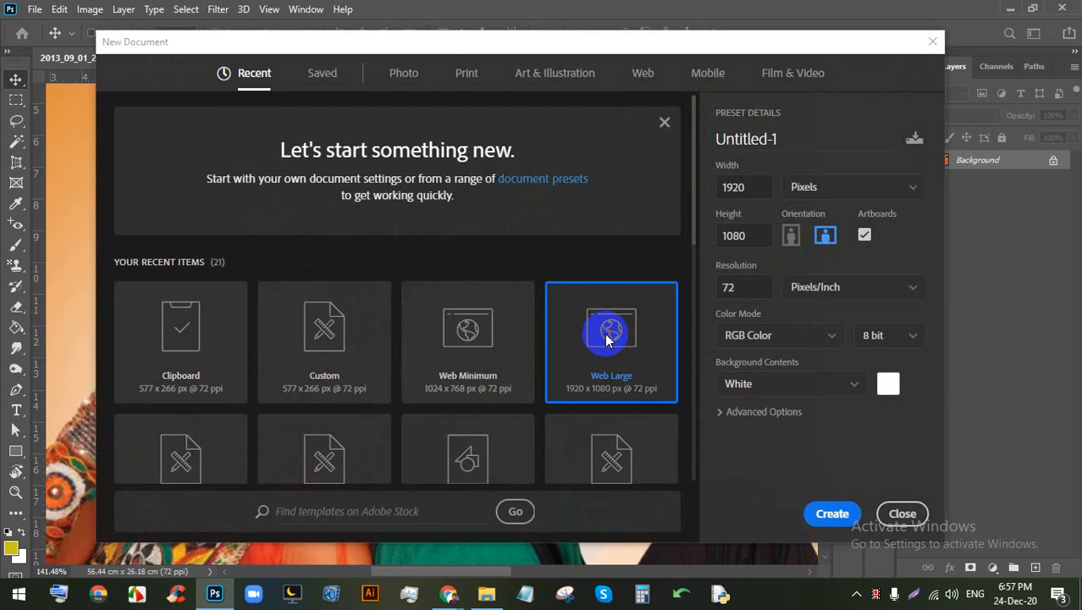
{"action": "double_click", "coordinate": [606, 339]}
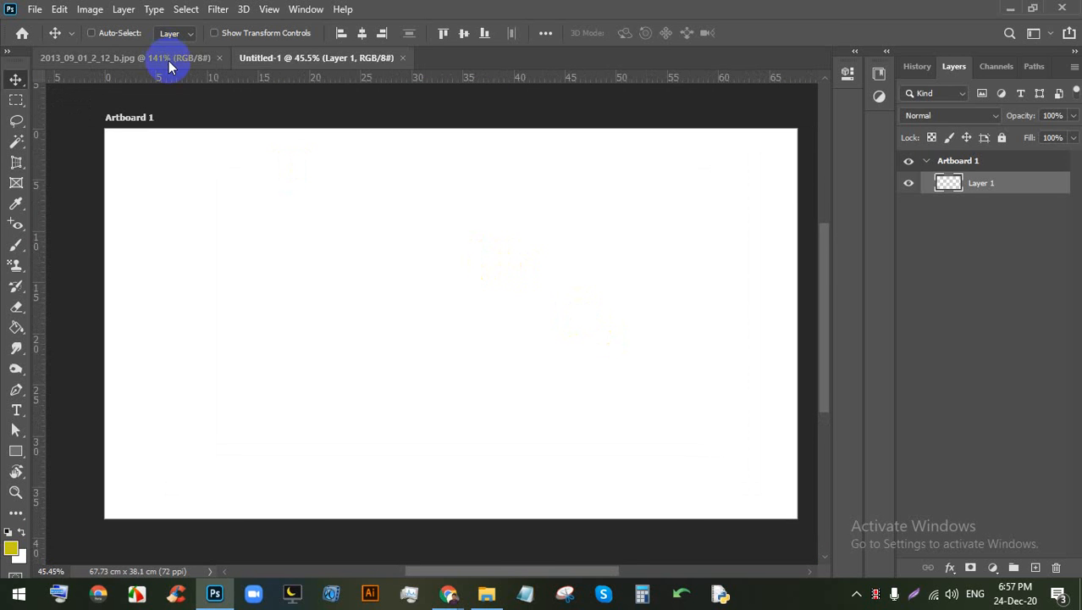
Step: In the 2013_09_01_2_12_b.jpg image, draw a freehand Lasso selection around both the woman and the man
{"action": "left_click", "coordinate": [170, 64]}
{"action": "scroll", "coordinate": [302, 214], "scroll_direction": "down", "scroll_amount": 2}
{"action": "scroll", "coordinate": [303, 215], "scroll_direction": "up", "scroll_amount": 4}
{"action": "left_click_drag", "start_coordinate": [273, 293], "coordinate": [361, 186]}
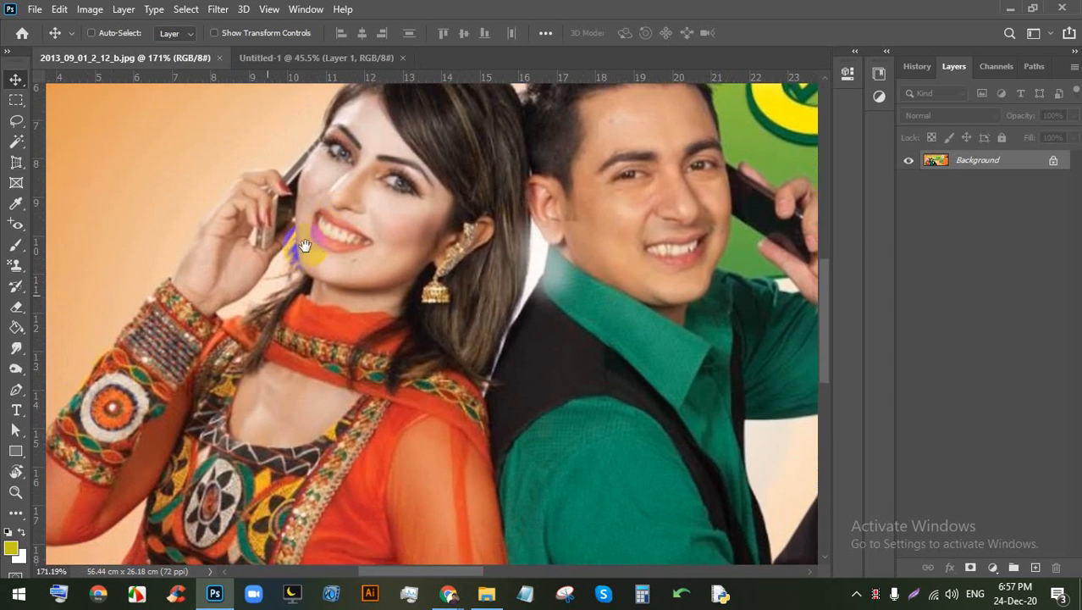
{"action": "scroll", "coordinate": [305, 245], "scroll_direction": "down", "scroll_amount": 3}
{"action": "left_click", "coordinate": [16, 119]}
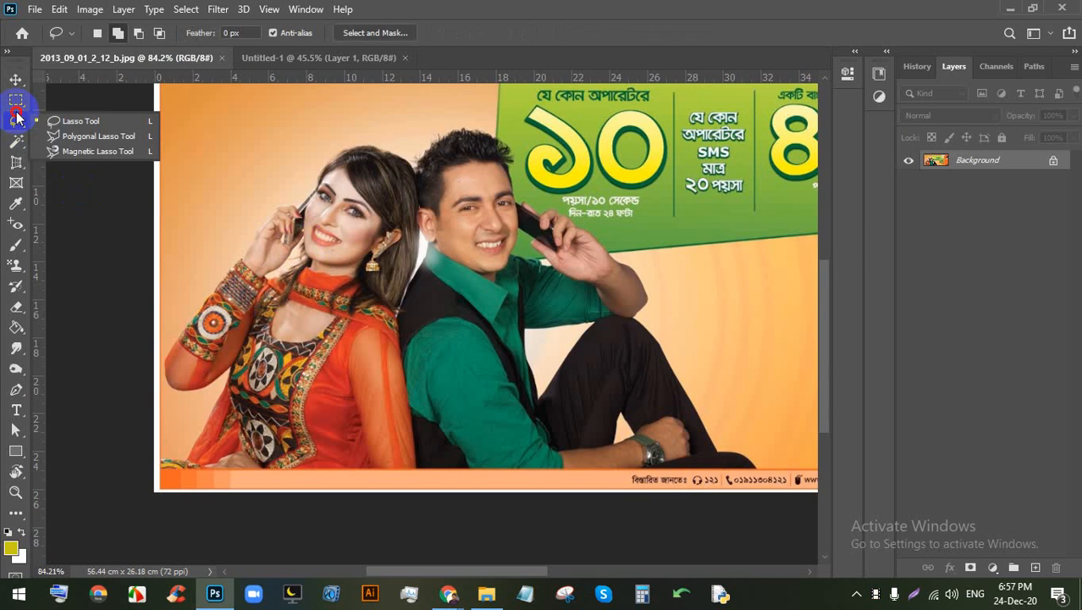
{"action": "left_click", "coordinate": [67, 122]}
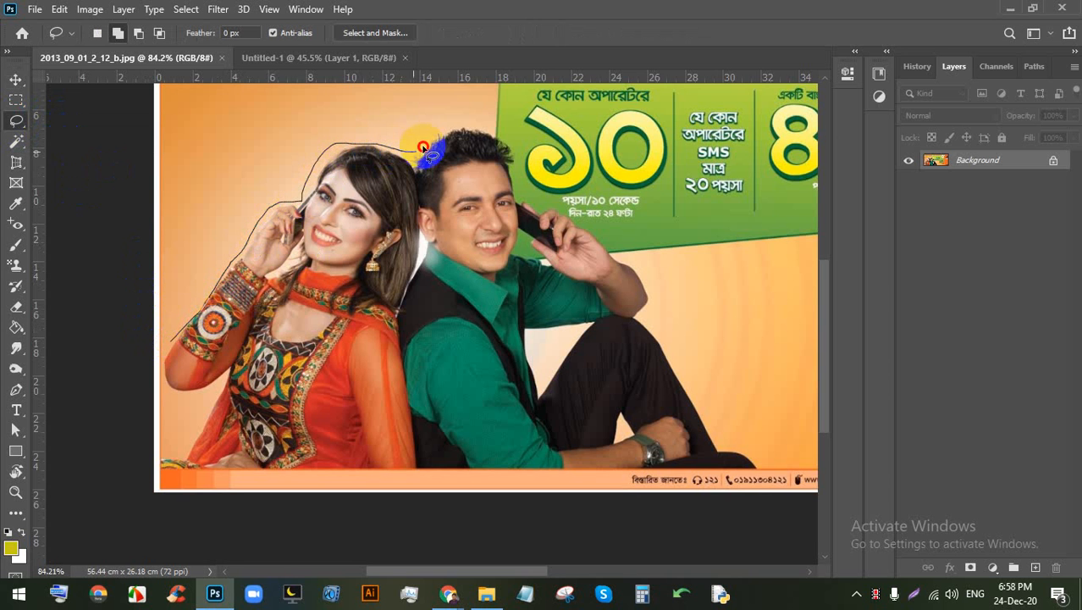
{"action": "mouse_move", "coordinate": [505, 129]}
{"action": "left_mouse_down"}
{"action": "mouse_move", "coordinate": [536, 192]}
{"action": "mouse_move", "coordinate": [644, 245]}
{"action": "left_mouse_up"}
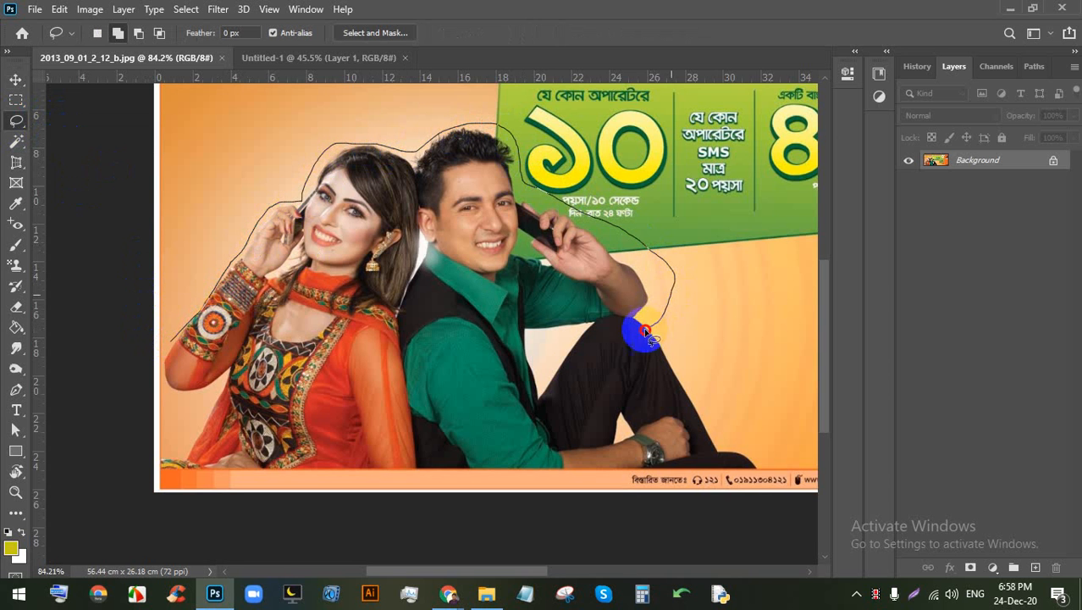
{"action": "mouse_move", "coordinate": [645, 332]}
{"action": "left_mouse_down"}
{"action": "mouse_move", "coordinate": [572, 336]}
{"action": "mouse_move", "coordinate": [564, 416]}
{"action": "mouse_move", "coordinate": [357, 440]}
{"action": "mouse_move", "coordinate": [225, 439]}
{"action": "mouse_move", "coordinate": [166, 426]}
{"action": "left_mouse_up"}
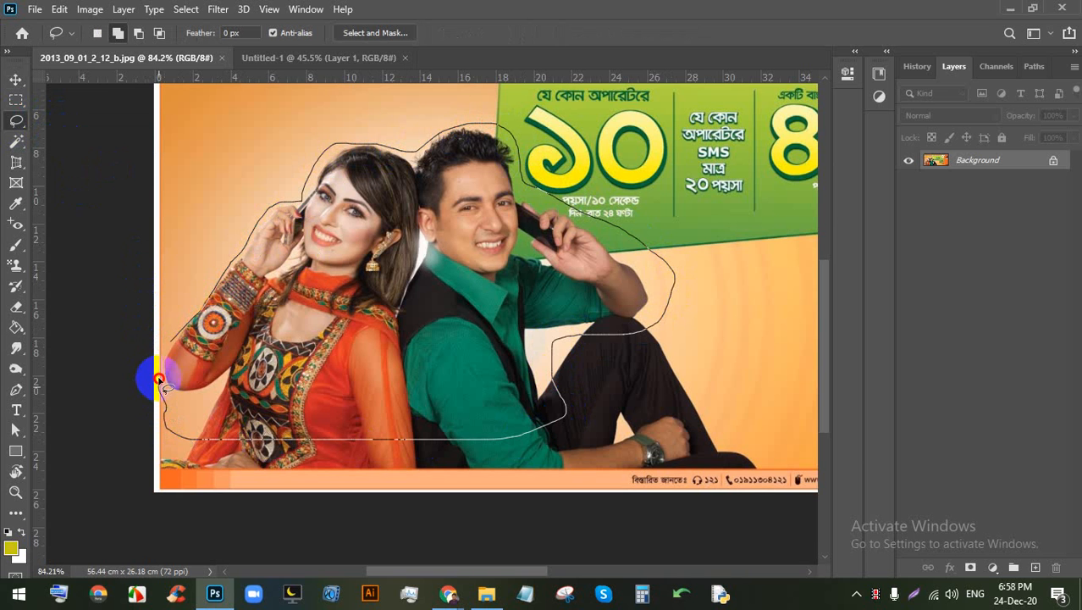
{"action": "left_click_drag", "start_coordinate": [172, 343], "coordinate": [174, 345]}
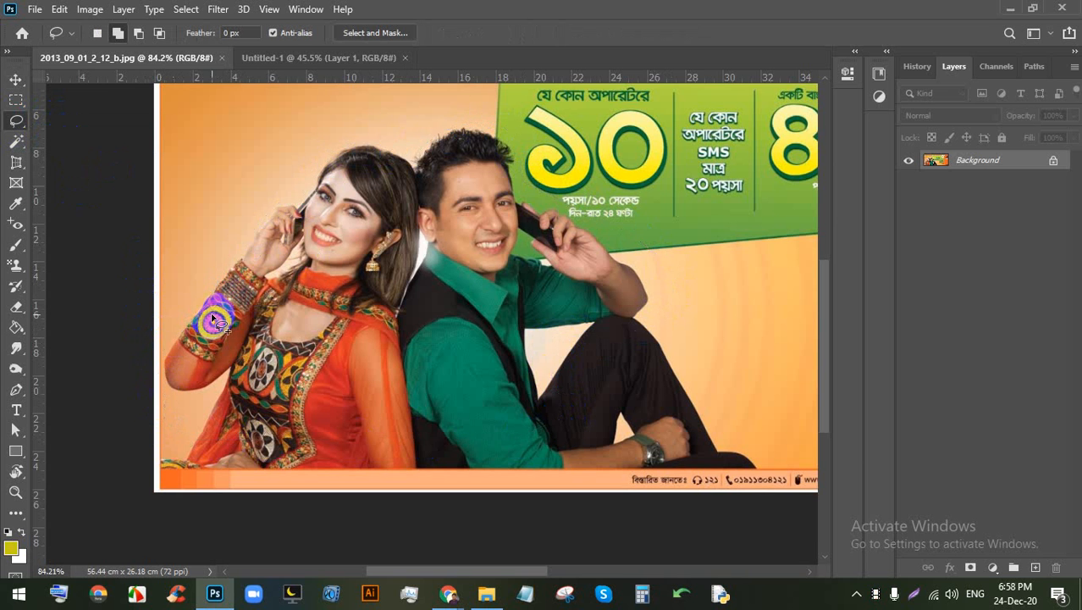
Step: Move the selected couple into the Untitled-1 artboard and position the cut-out in its upper left area
{"action": "left_click", "coordinate": [17, 79]}
{"action": "mouse_move", "coordinate": [431, 229]}
{"action": "left_mouse_down"}
{"action": "mouse_move", "coordinate": [331, 60]}
{"action": "mouse_move", "coordinate": [516, 440]}
{"action": "mouse_move", "coordinate": [376, 305]}
{"action": "mouse_move", "coordinate": [346, 323]}
{"action": "mouse_move", "coordinate": [334, 286]}
{"action": "mouse_move", "coordinate": [382, 300]}
{"action": "mouse_move", "coordinate": [383, 289]}
{"action": "left_mouse_up"}
{"action": "scroll", "coordinate": [306, 240], "scroll_direction": "up", "scroll_amount": 11}
{"action": "scroll", "coordinate": [327, 257], "scroll_direction": "down", "scroll_amount": 3}
{"action": "scroll", "coordinate": [388, 248], "scroll_direction": "down", "scroll_amount": 2}
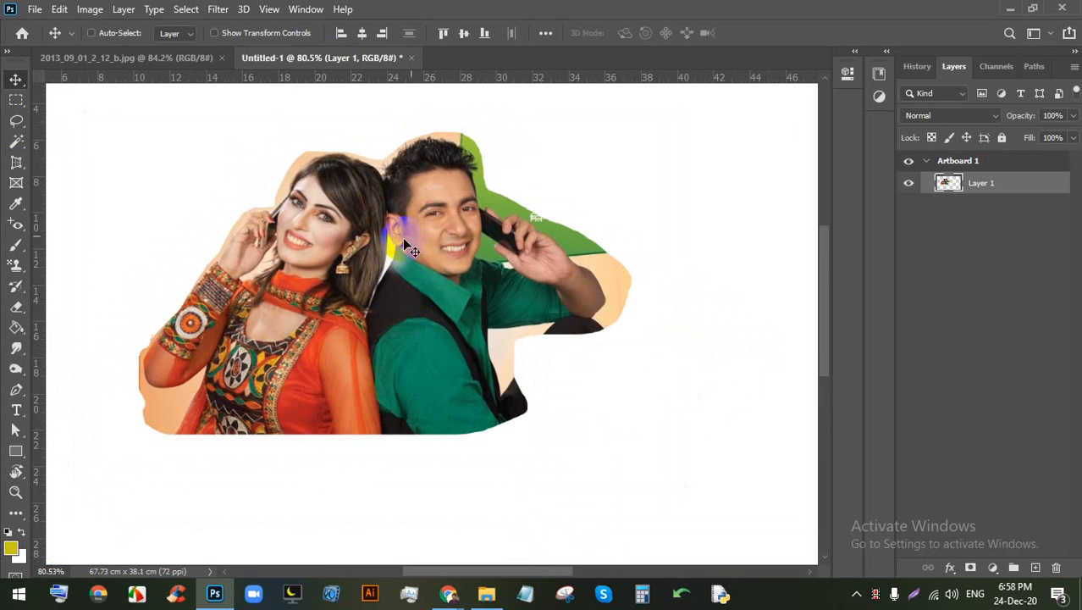
{"action": "left_click_drag", "start_coordinate": [449, 290], "coordinate": [433, 281]}
{"action": "scroll", "coordinate": [517, 245], "scroll_direction": "down", "scroll_amount": 3}
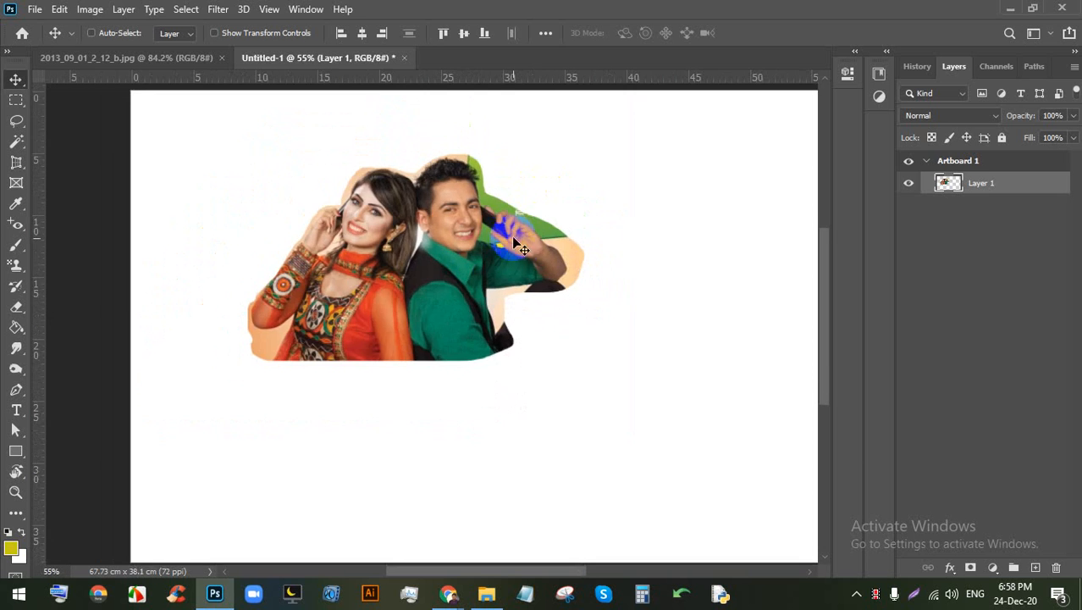
Step: Delete the layer holding the couple's cut-out from the artboard
{"action": "key", "text": "Delete"}
{"action": "scroll", "coordinate": [474, 227], "scroll_direction": "down", "scroll_amount": 2}
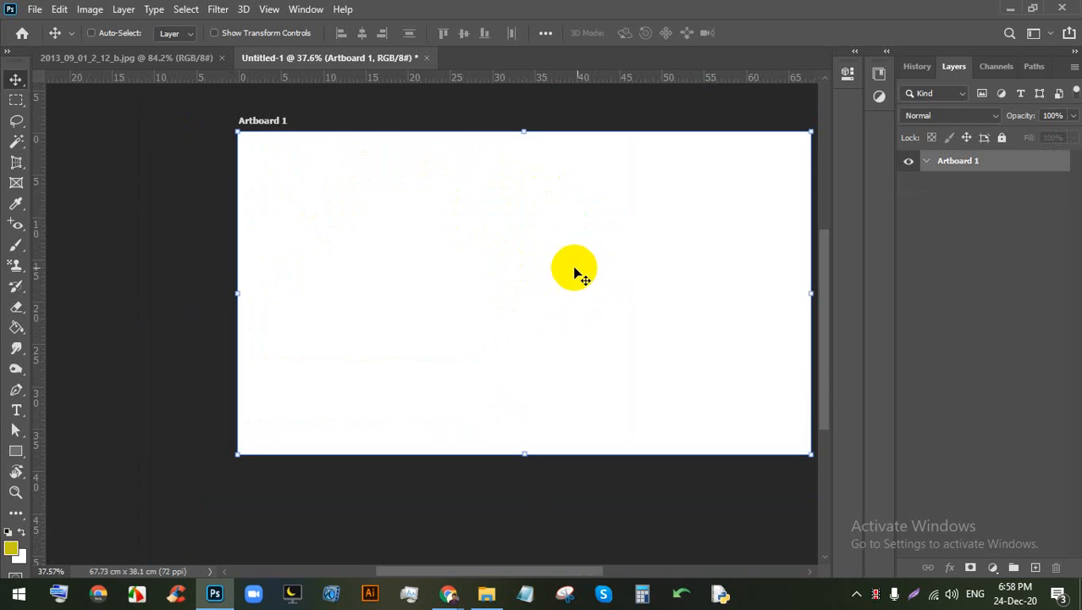
{"action": "scroll", "coordinate": [523, 252], "scroll_direction": "up", "scroll_amount": 1}
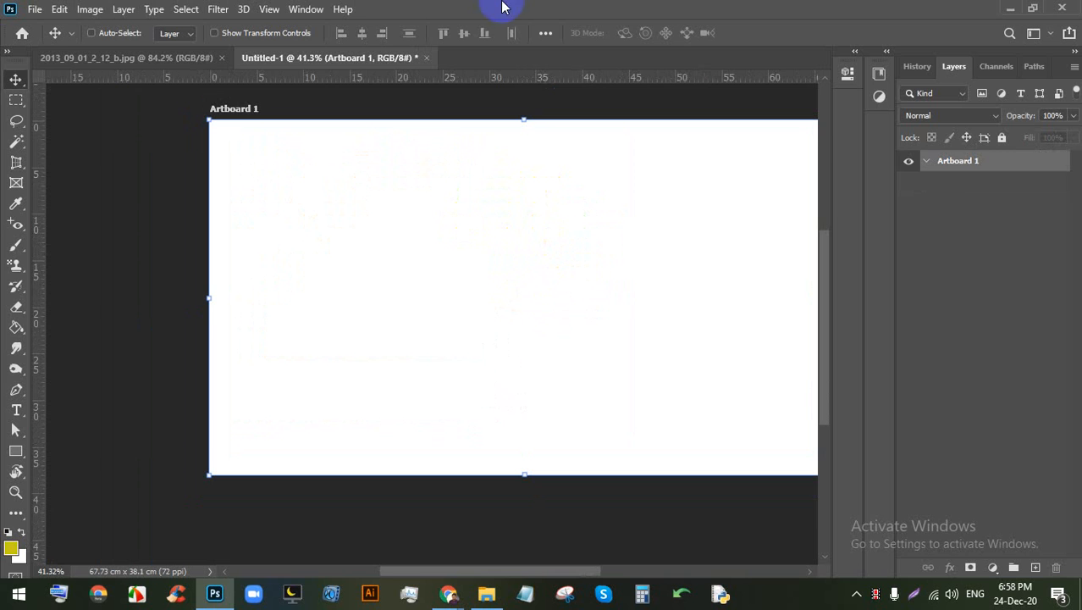
Step: Switch to the Google Meet call in Chrome to check on the participants, and return to Photoshop
{"action": "left_click", "coordinate": [486, 592]}
{"action": "left_click", "coordinate": [448, 593]}
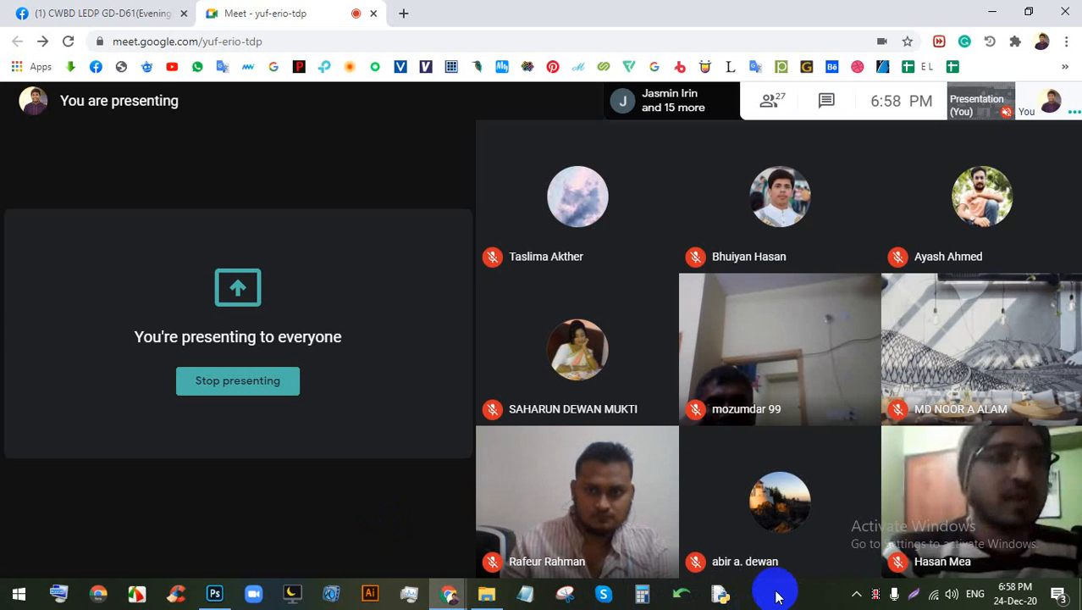
{"action": "left_click", "coordinate": [213, 592]}
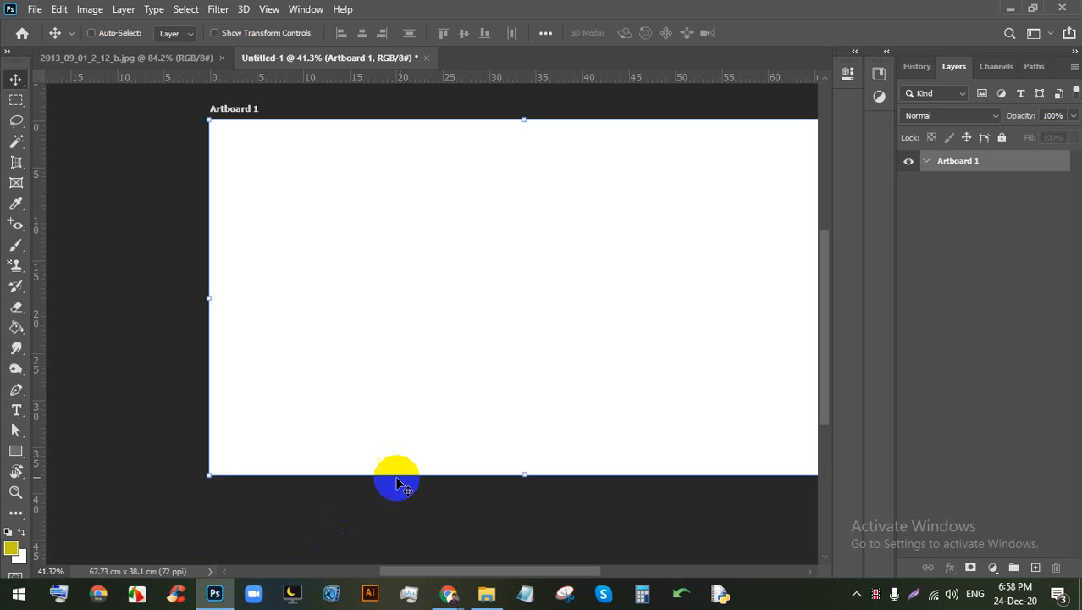
Step: Add a new empty layer to Artboard 1 and set the Lasso tool to New selection mode
{"action": "scroll", "coordinate": [407, 457], "scroll_direction": "down", "scroll_amount": 2}
{"action": "scroll", "coordinate": [413, 430], "scroll_direction": "up", "scroll_amount": 3}
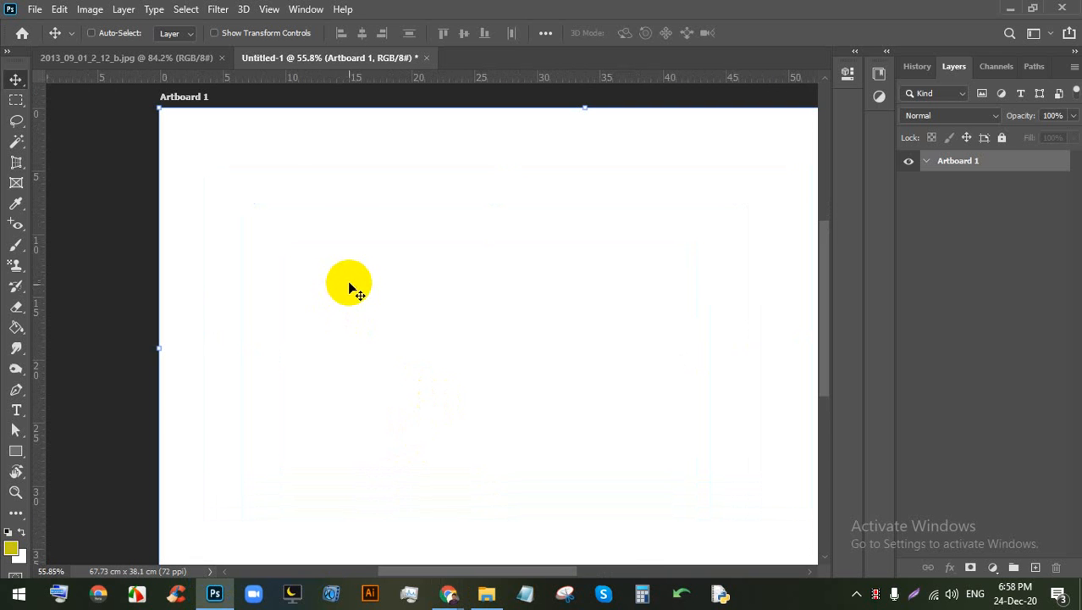
{"action": "scroll", "coordinate": [346, 269], "scroll_direction": "down", "scroll_amount": 1}
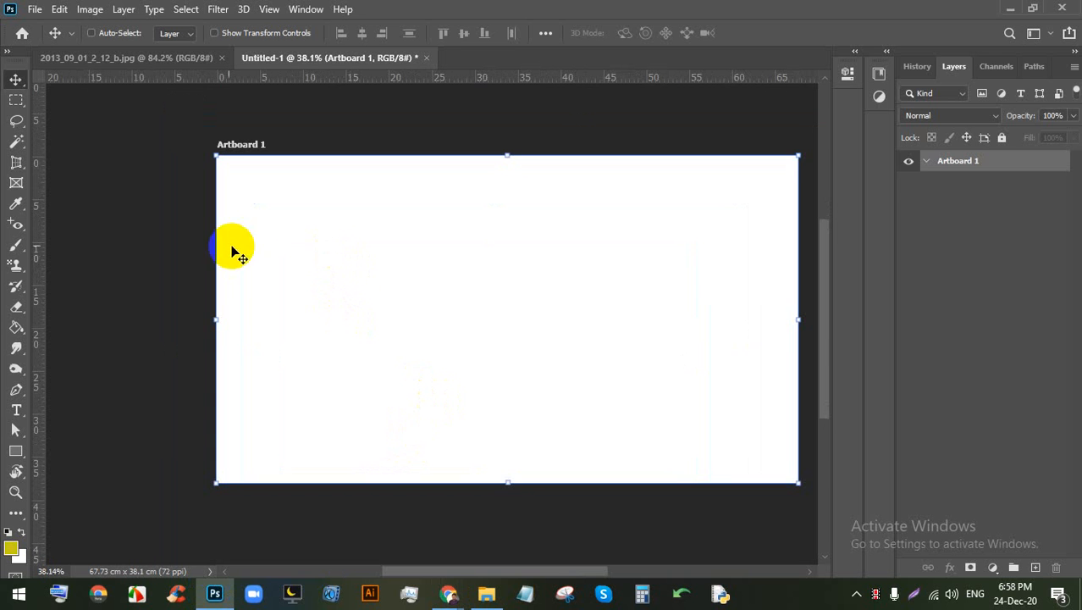
{"action": "left_click", "coordinate": [1037, 566]}
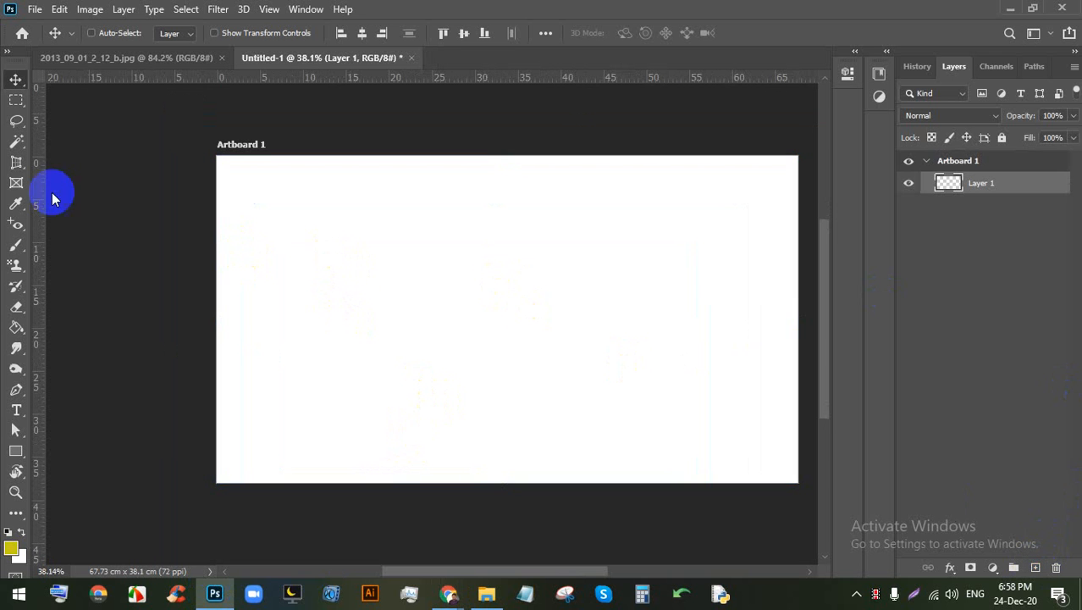
{"action": "left_click_drag", "start_coordinate": [12, 127], "coordinate": [73, 133]}
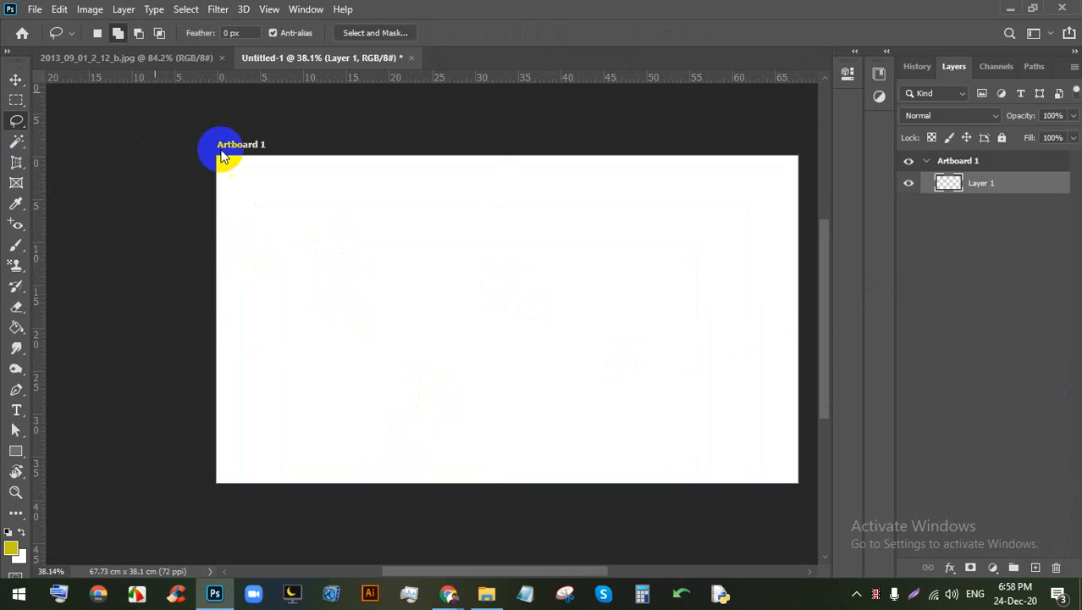
{"action": "left_click", "coordinate": [94, 35]}
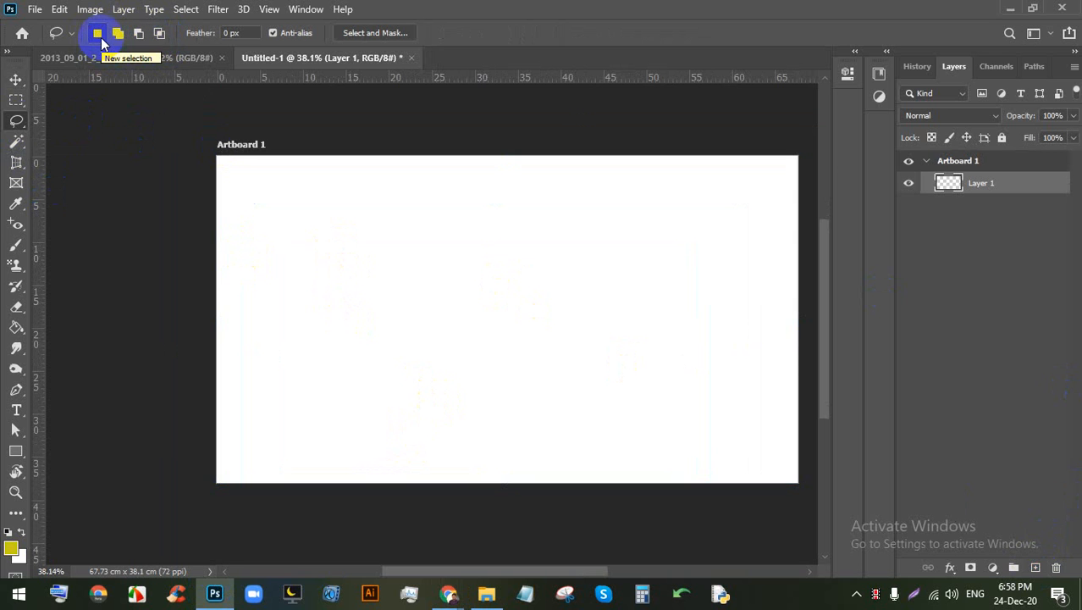
Step: Draw three successive freehand Lasso selections on Artboard 1 in New selection mode, ending with a rounded area about 22 cm wide
{"action": "mouse_move", "coordinate": [287, 332]}
{"action": "left_mouse_down"}
{"action": "mouse_move", "coordinate": [522, 226]}
{"action": "mouse_move", "coordinate": [378, 330]}
{"action": "mouse_move", "coordinate": [280, 331]}
{"action": "mouse_move", "coordinate": [288, 337]}
{"action": "left_mouse_up"}
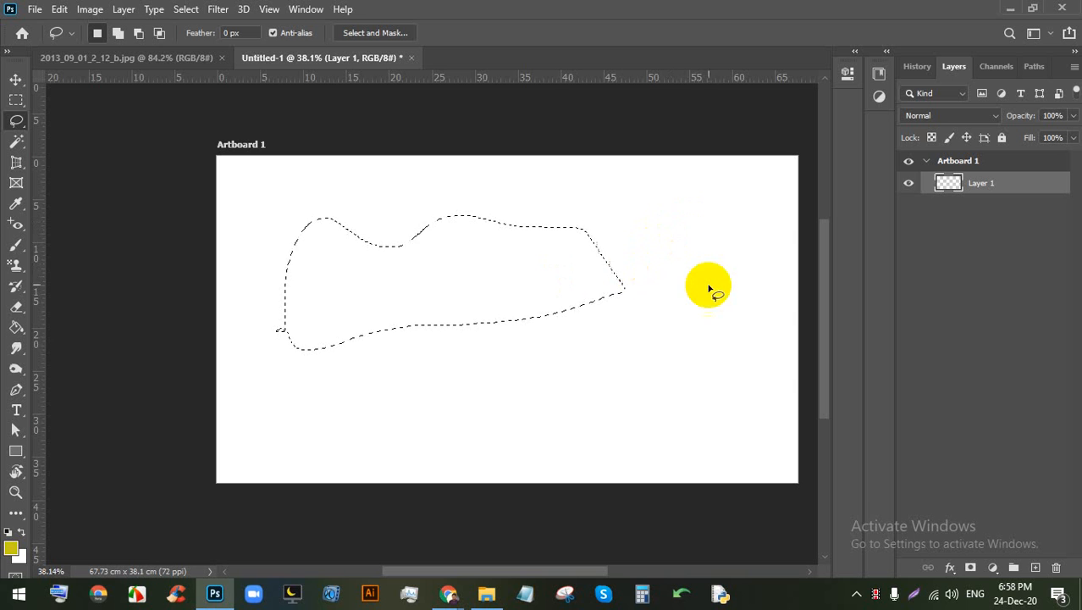
{"action": "mouse_move", "coordinate": [699, 239]}
{"action": "left_mouse_down"}
{"action": "mouse_move", "coordinate": [660, 310]}
{"action": "mouse_move", "coordinate": [724, 223]}
{"action": "mouse_move", "coordinate": [670, 244]}
{"action": "left_mouse_up"}
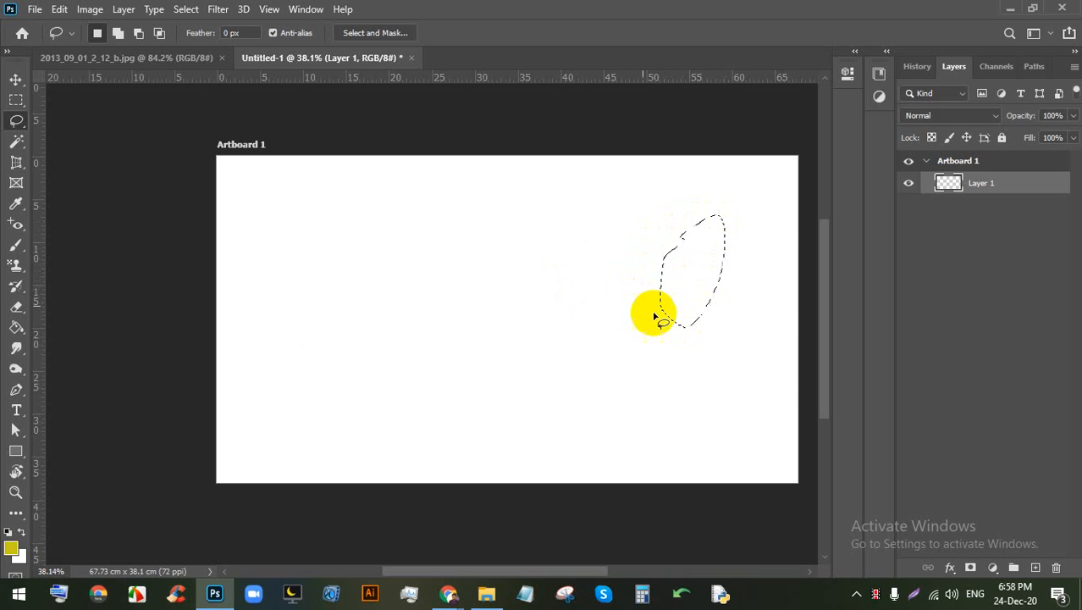
{"action": "scroll", "coordinate": [707, 254], "scroll_direction": "up", "scroll_amount": 3}
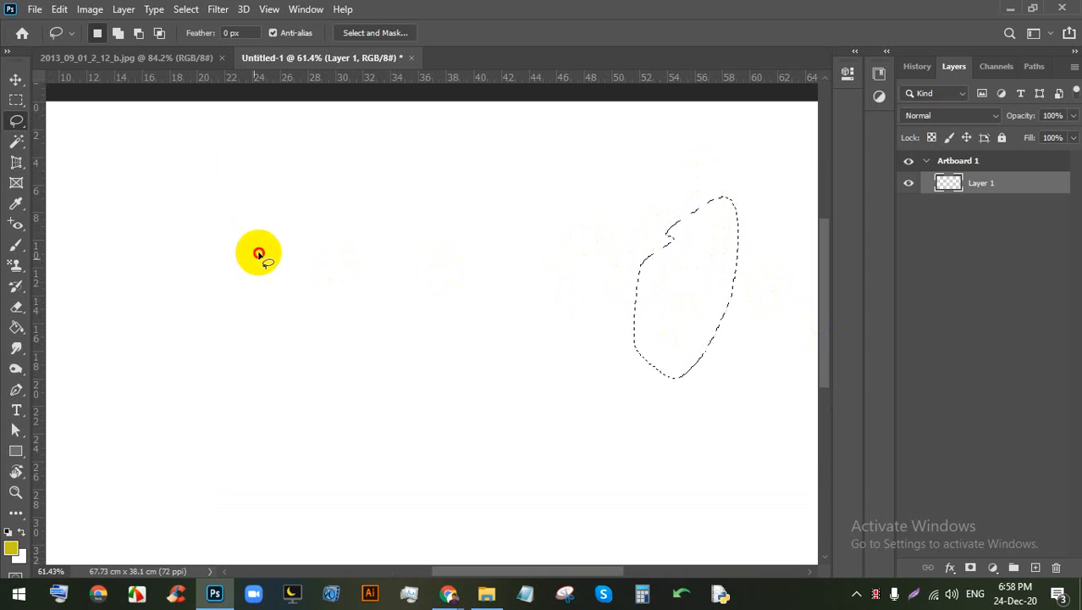
{"action": "mouse_move", "coordinate": [259, 251]}
{"action": "left_mouse_down"}
{"action": "mouse_move", "coordinate": [287, 251]}
{"action": "mouse_move", "coordinate": [250, 258]}
{"action": "left_mouse_up"}
Step: Extend the rounded selection toward the right with two overlapping freehand areas in Add to selection mode
{"action": "left_click", "coordinate": [119, 35]}
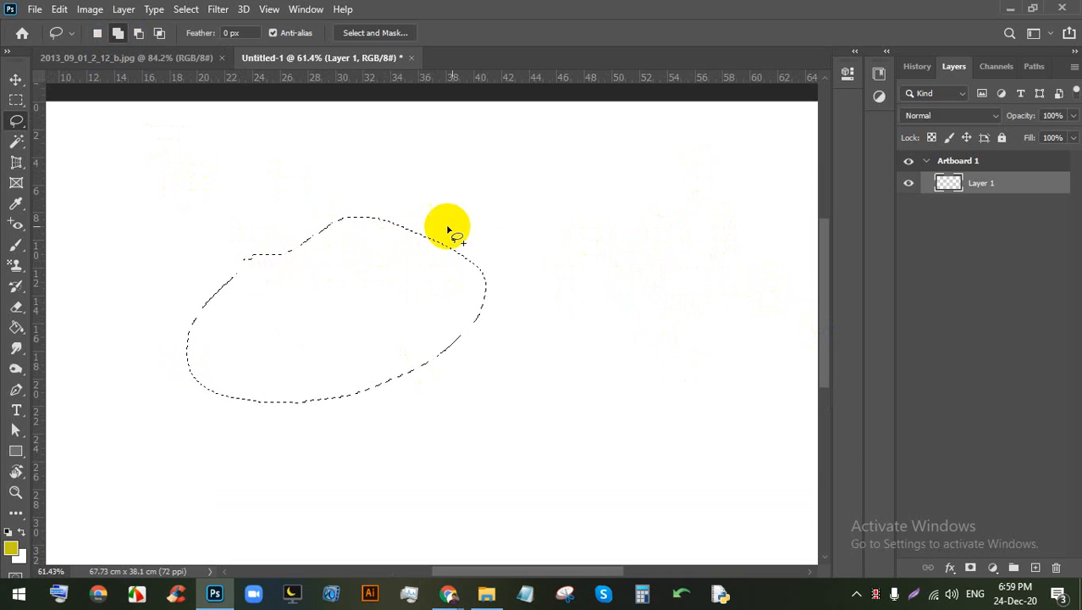
{"action": "mouse_move", "coordinate": [466, 220]}
{"action": "left_mouse_down"}
{"action": "mouse_move", "coordinate": [387, 261]}
{"action": "mouse_move", "coordinate": [564, 399]}
{"action": "mouse_move", "coordinate": [468, 222]}
{"action": "left_mouse_up"}
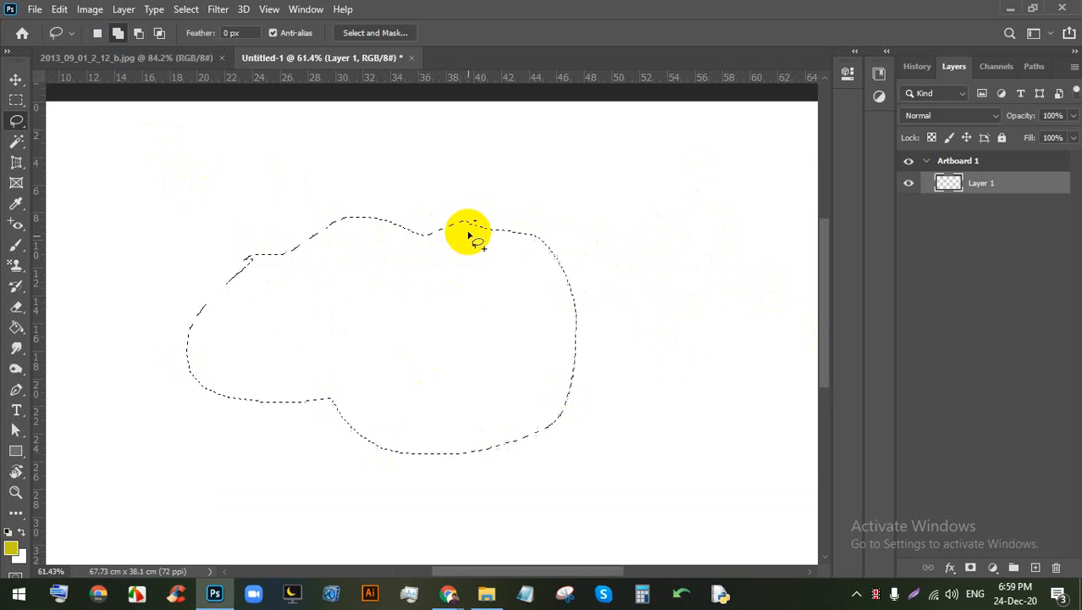
{"action": "mouse_move", "coordinate": [580, 217]}
{"action": "left_mouse_down"}
{"action": "mouse_move", "coordinate": [505, 331]}
{"action": "mouse_move", "coordinate": [672, 378]}
{"action": "mouse_move", "coordinate": [581, 220]}
{"action": "left_mouse_up"}
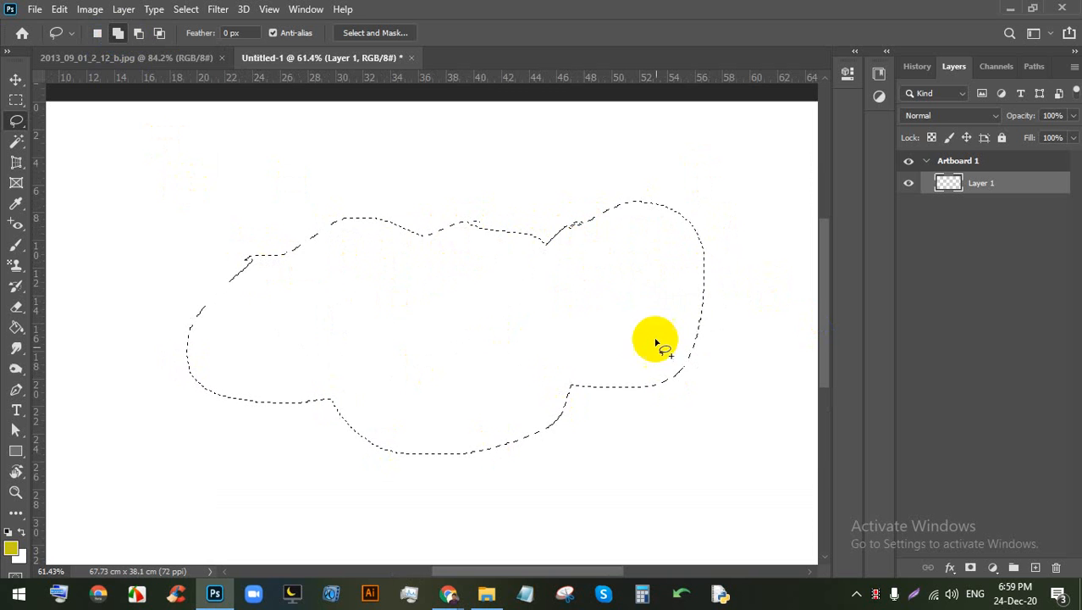
Step: Cut freehand areas out of the right end of the selection with the Lasso in Subtract from selection mode
{"action": "left_click", "coordinate": [137, 33]}
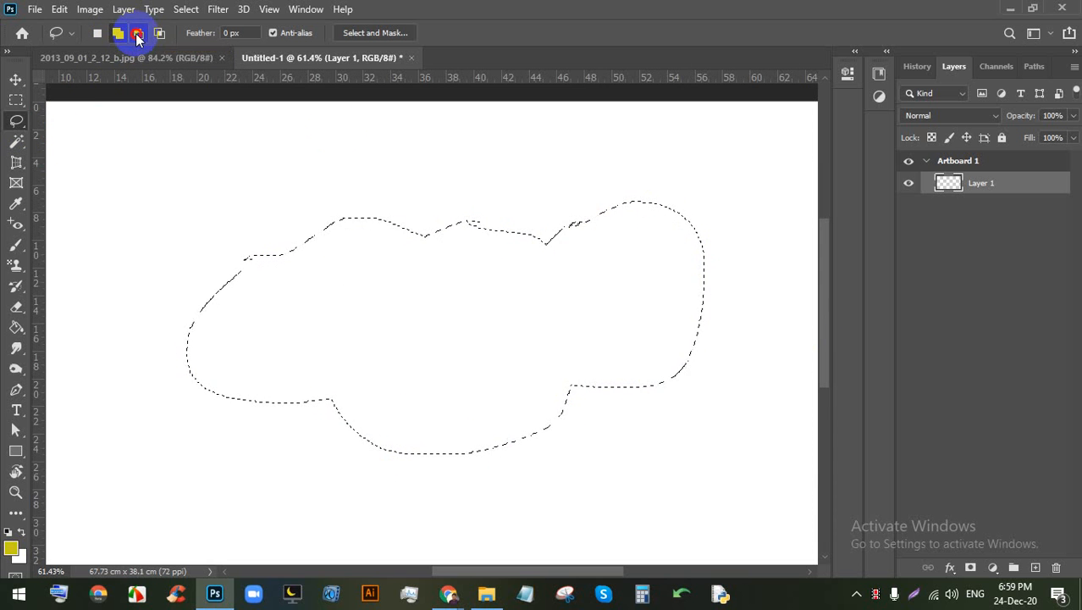
{"action": "mouse_move", "coordinate": [698, 197]}
{"action": "left_mouse_down"}
{"action": "mouse_move", "coordinate": [659, 237]}
{"action": "mouse_move", "coordinate": [651, 316]}
{"action": "mouse_move", "coordinate": [680, 412]}
{"action": "mouse_move", "coordinate": [712, 376]}
{"action": "mouse_move", "coordinate": [719, 257]}
{"action": "mouse_move", "coordinate": [682, 213]}
{"action": "left_mouse_up"}
{"action": "mouse_move", "coordinate": [745, 323]}
{"action": "left_mouse_down"}
{"action": "mouse_move", "coordinate": [592, 380]}
{"action": "mouse_move", "coordinate": [700, 357]}
{"action": "mouse_move", "coordinate": [657, 321]}
{"action": "left_mouse_up"}
{"action": "mouse_move", "coordinate": [677, 278]}
{"action": "left_mouse_down"}
{"action": "mouse_move", "coordinate": [543, 347]}
{"action": "mouse_move", "coordinate": [618, 433]}
{"action": "mouse_move", "coordinate": [690, 279]}
{"action": "left_mouse_up"}
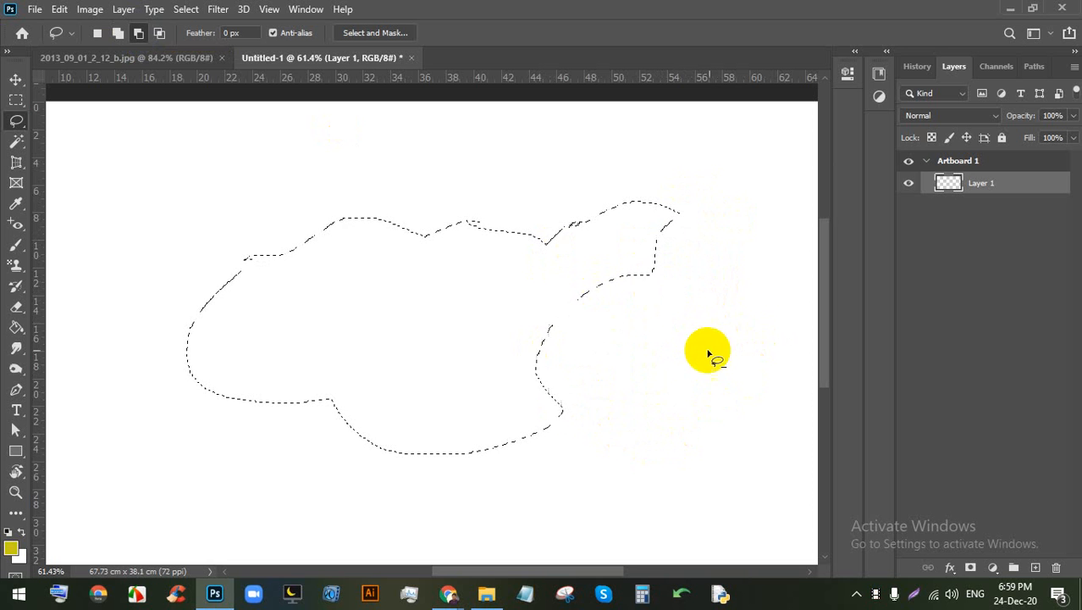
Step: Reduce the selection to a small central area by drawing overlapping freehand shapes in Intersect with selection mode
{"action": "left_click", "coordinate": [160, 33]}
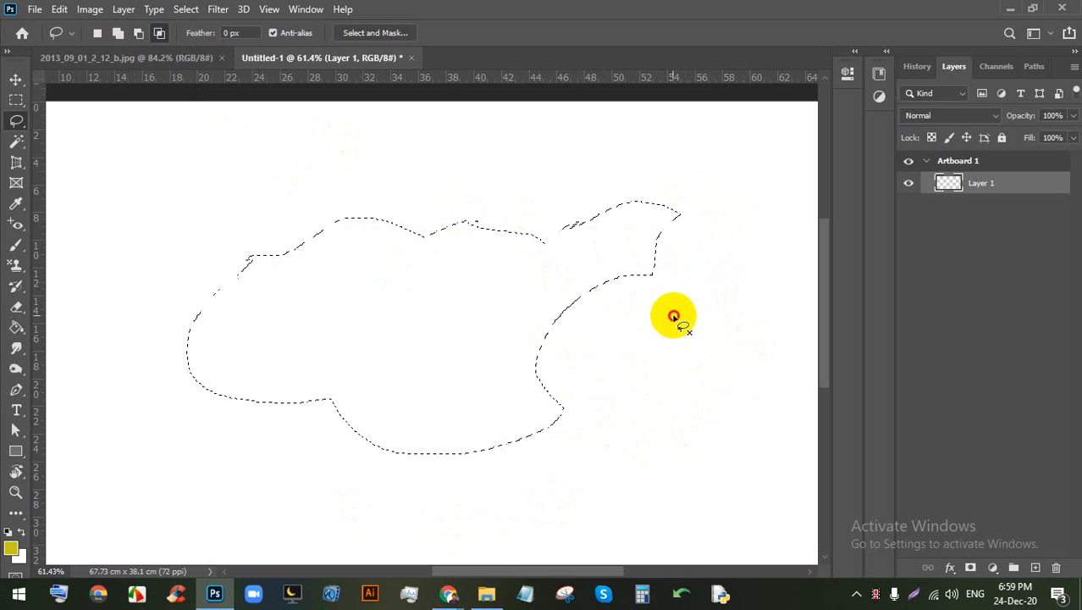
{"action": "mouse_move", "coordinate": [673, 313]}
{"action": "left_mouse_down"}
{"action": "mouse_move", "coordinate": [207, 260]}
{"action": "mouse_move", "coordinate": [107, 304]}
{"action": "mouse_move", "coordinate": [116, 352]}
{"action": "mouse_move", "coordinate": [164, 368]}
{"action": "mouse_move", "coordinate": [651, 358]}
{"action": "mouse_move", "coordinate": [669, 319]}
{"action": "left_mouse_up"}
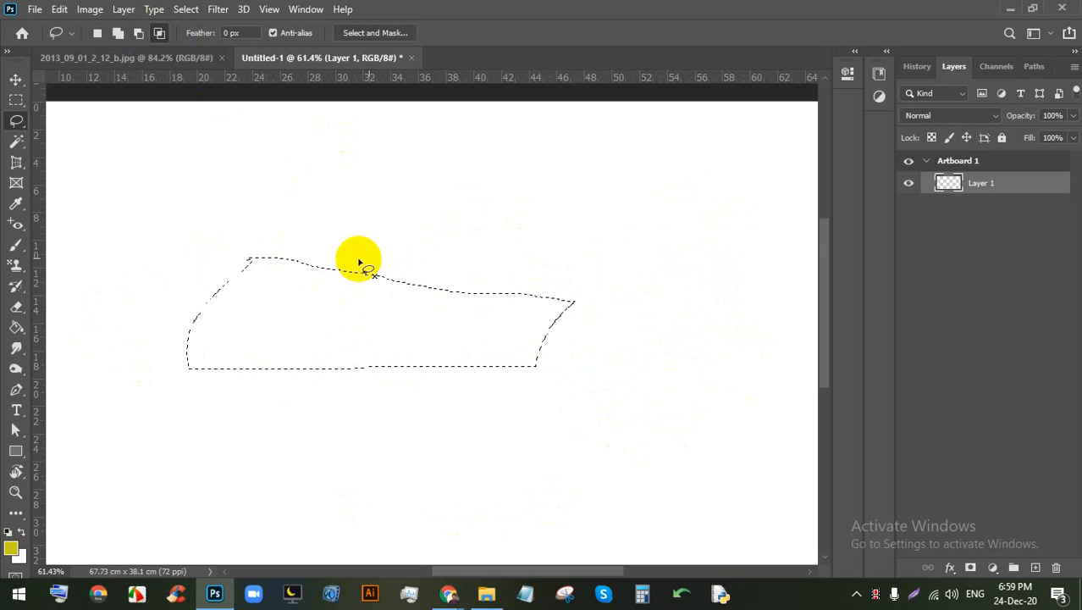
{"action": "mouse_move", "coordinate": [395, 220]}
{"action": "left_mouse_down"}
{"action": "mouse_move", "coordinate": [311, 309]}
{"action": "mouse_move", "coordinate": [416, 472]}
{"action": "mouse_move", "coordinate": [412, 241]}
{"action": "mouse_move", "coordinate": [375, 221]}
{"action": "left_mouse_up"}
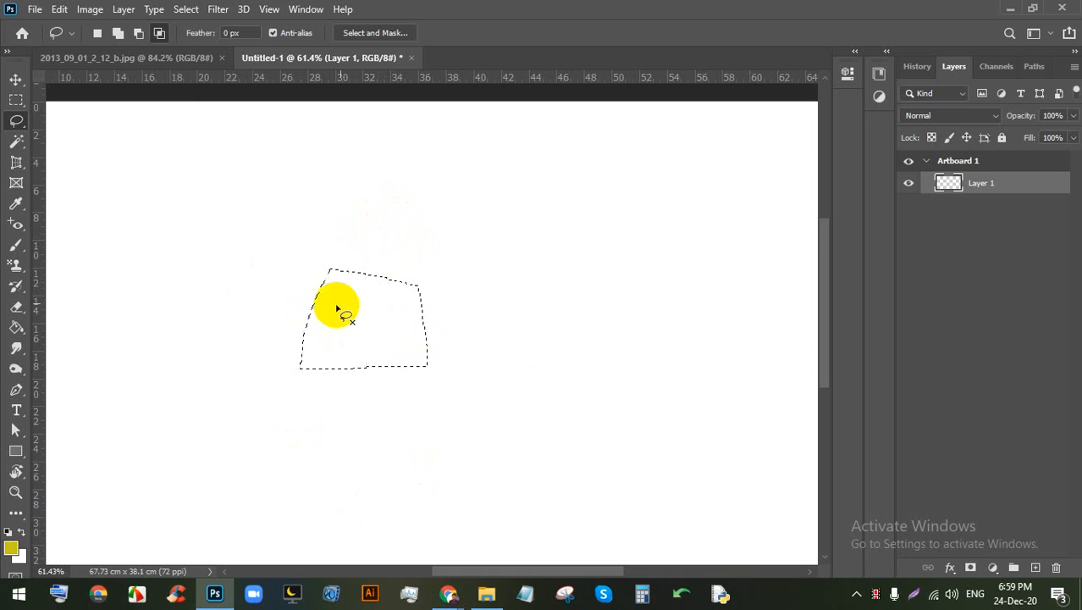
{"action": "mouse_move", "coordinate": [249, 304]}
{"action": "left_mouse_down"}
{"action": "mouse_move", "coordinate": [515, 300]}
{"action": "mouse_move", "coordinate": [225, 320]}
{"action": "left_mouse_up"}
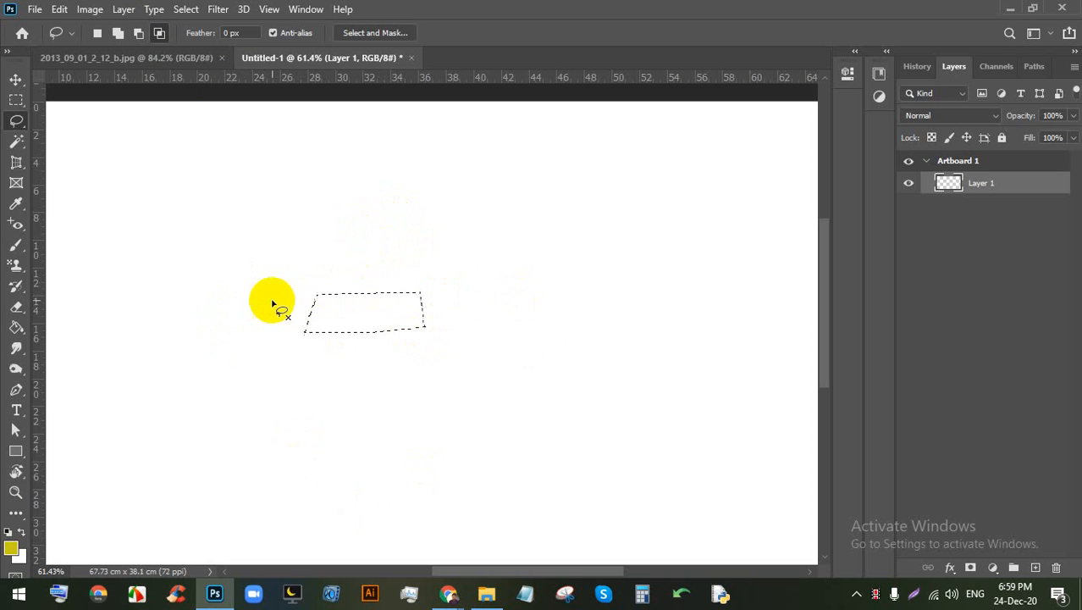
{"action": "mouse_move", "coordinate": [344, 250]}
{"action": "left_mouse_down"}
{"action": "mouse_move", "coordinate": [353, 416]}
{"action": "mouse_move", "coordinate": [347, 308]}
{"action": "mouse_move", "coordinate": [345, 322]}
{"action": "mouse_move", "coordinate": [374, 343]}
{"action": "mouse_move", "coordinate": [403, 301]}
{"action": "mouse_move", "coordinate": [415, 310]}
{"action": "left_mouse_up"}
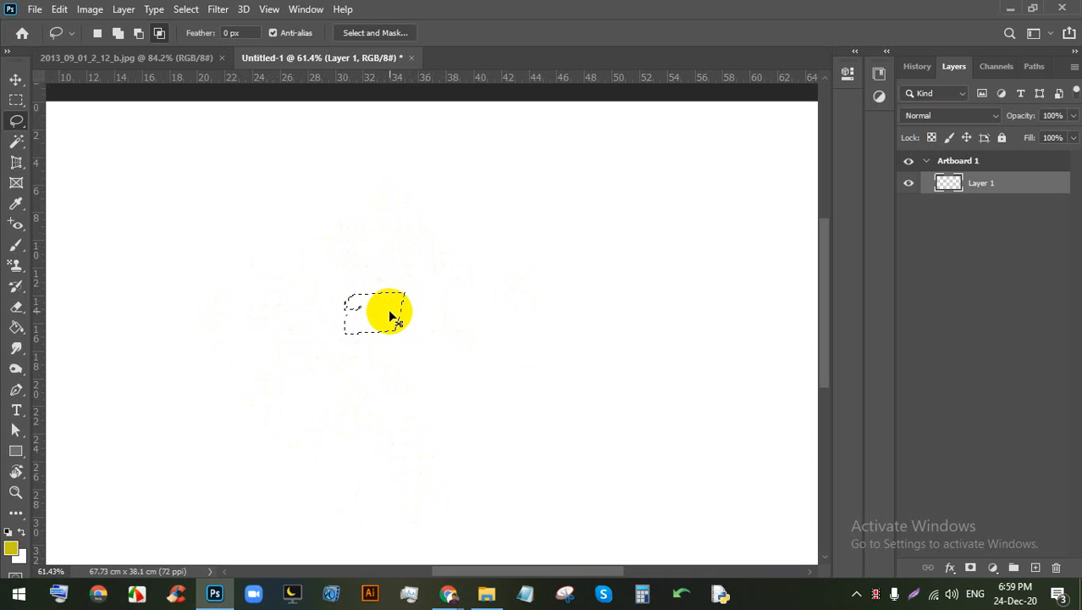
Step: Switch to the Google Meet call in Chrome to look at the participants, and return to Photoshop
{"action": "scroll", "coordinate": [416, 382], "scroll_direction": "down", "scroll_amount": 2}
{"action": "left_click", "coordinate": [449, 593]}
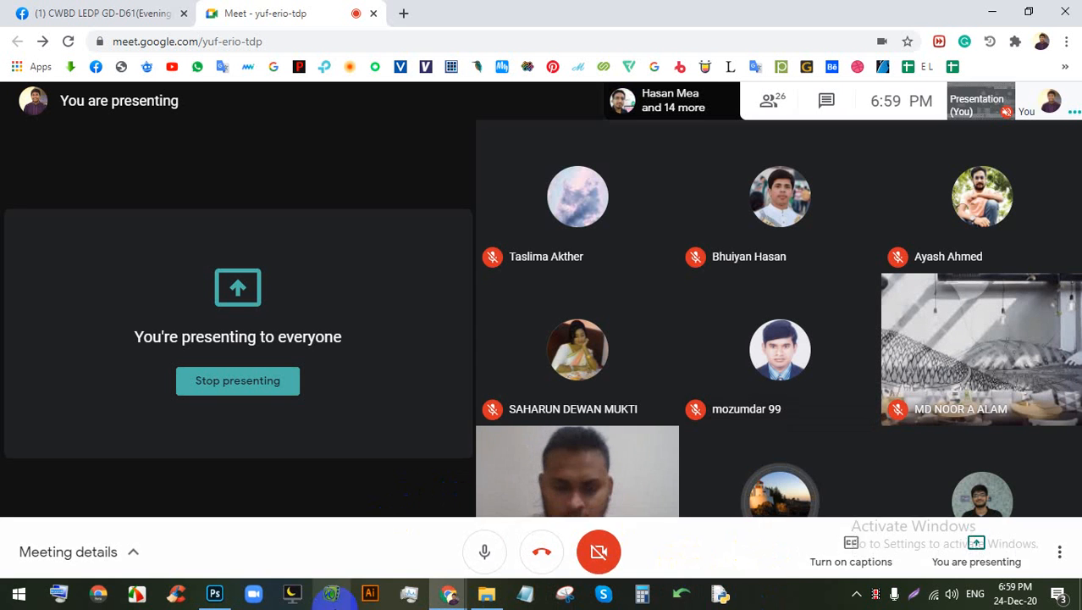
{"action": "left_click", "coordinate": [214, 593]}
{"action": "scroll", "coordinate": [457, 305], "scroll_direction": "down", "scroll_amount": 2}
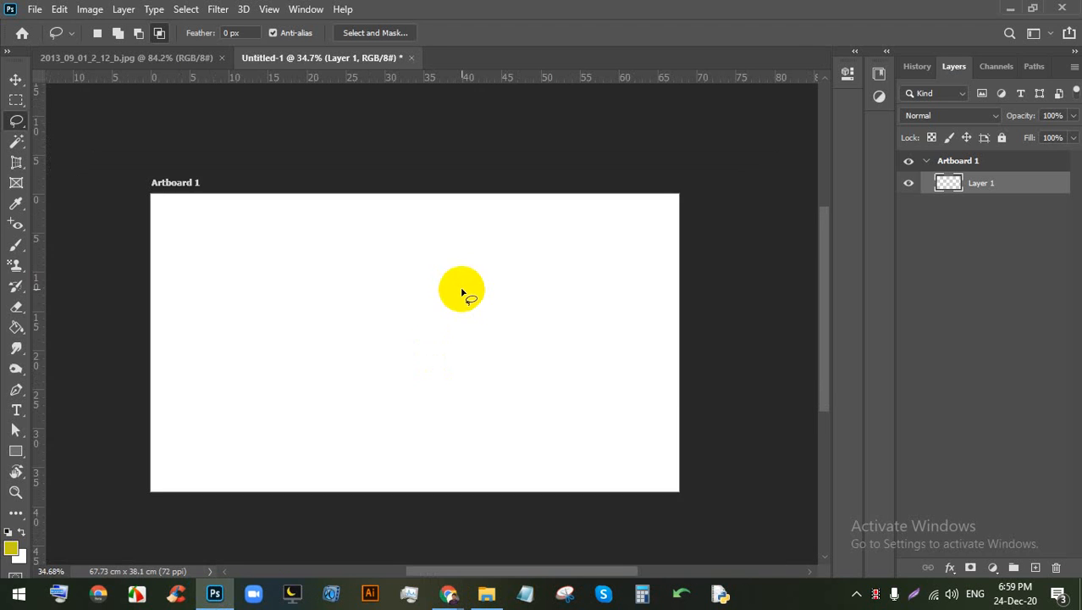
{"action": "scroll", "coordinate": [318, 341], "scroll_direction": "up", "scroll_amount": 2}
{"action": "scroll", "coordinate": [326, 347], "scroll_direction": "up", "scroll_amount": 1}
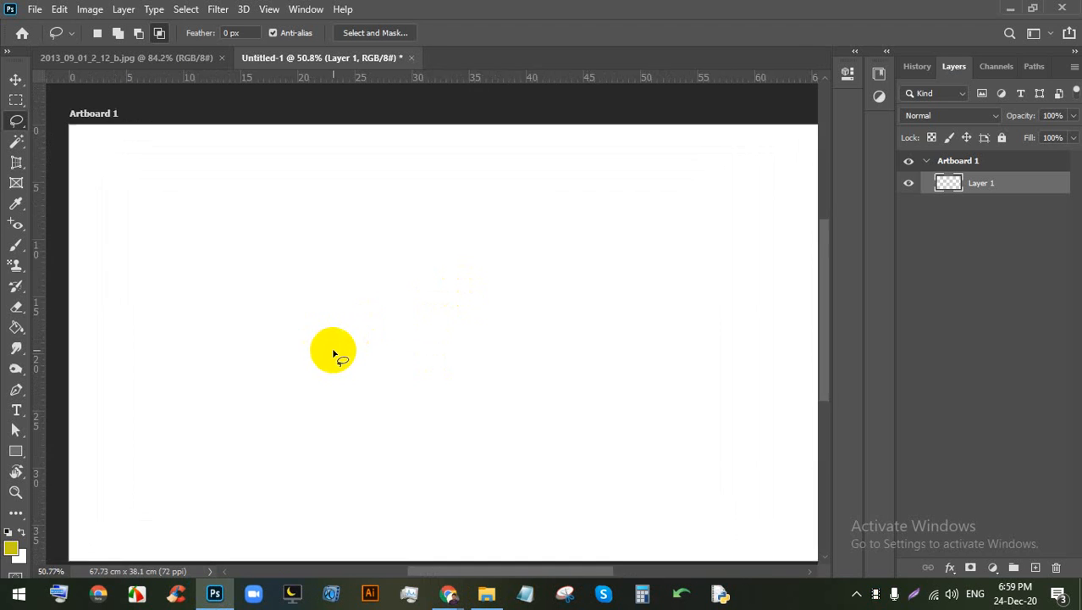
Step: Present the entire screen in the Google Meet call again with the sharing notice hidden, and return to Photoshop
{"action": "mouse_move", "coordinate": [432, 575]}
{"action": "left_click", "coordinate": [397, 514]}
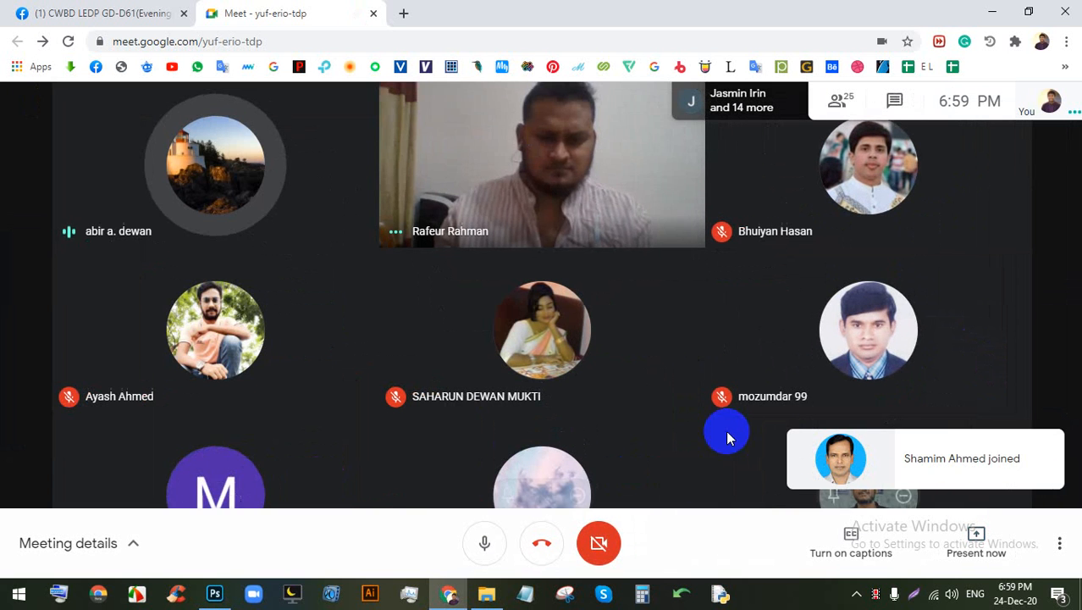
{"action": "left_click", "coordinate": [969, 539]}
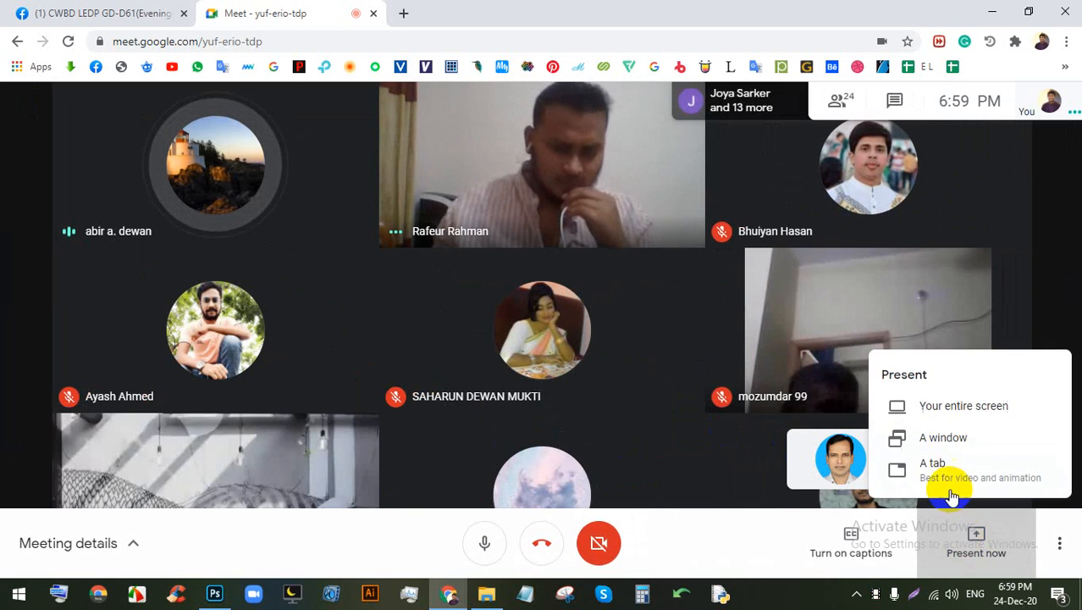
{"action": "left_click", "coordinate": [957, 405]}
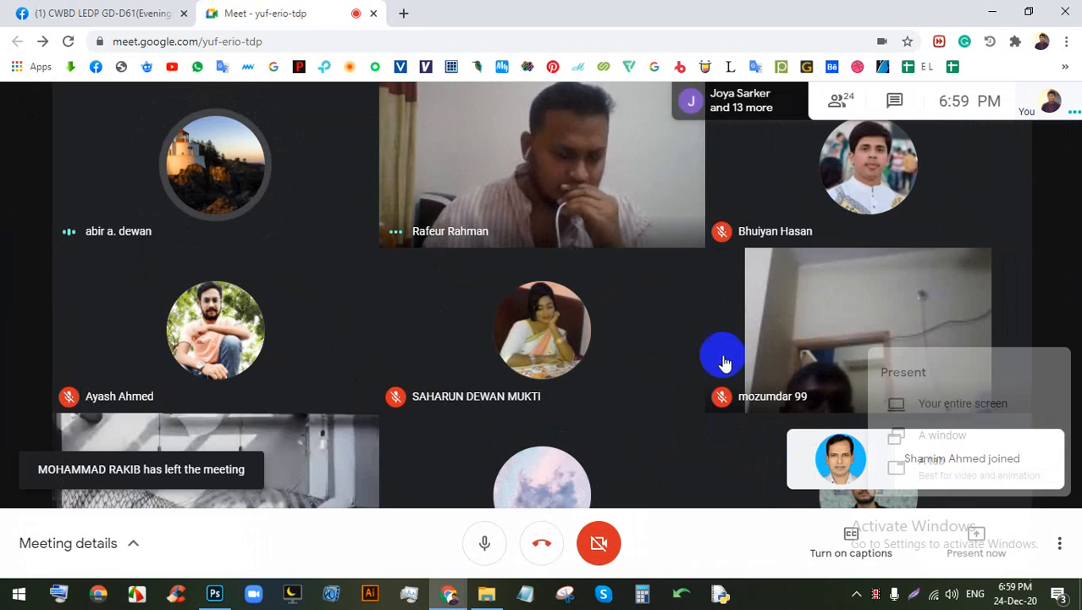
{"action": "left_click", "coordinate": [676, 386]}
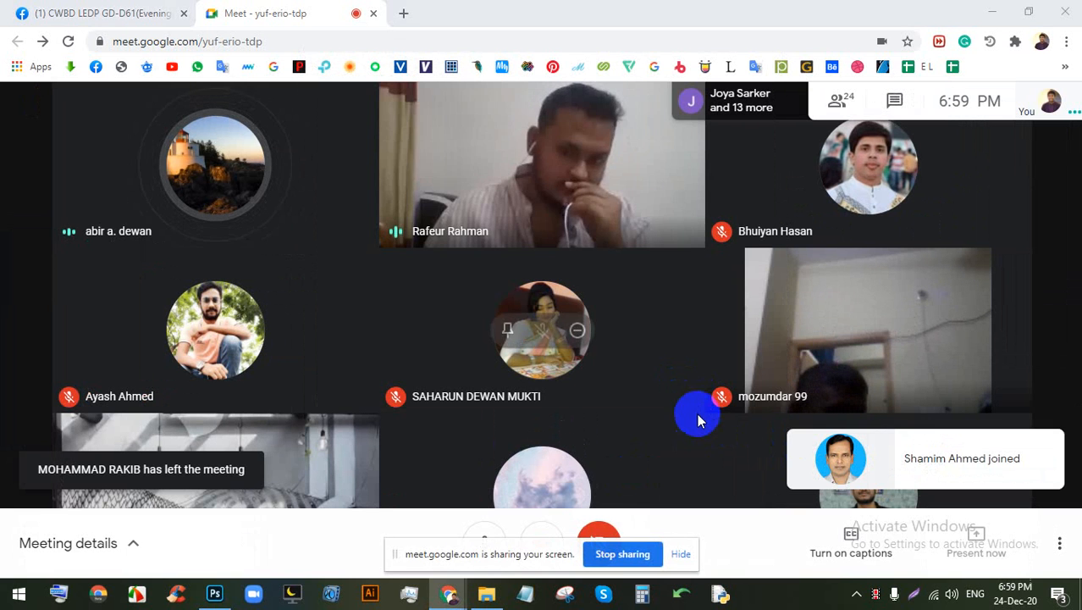
{"action": "left_click", "coordinate": [686, 552]}
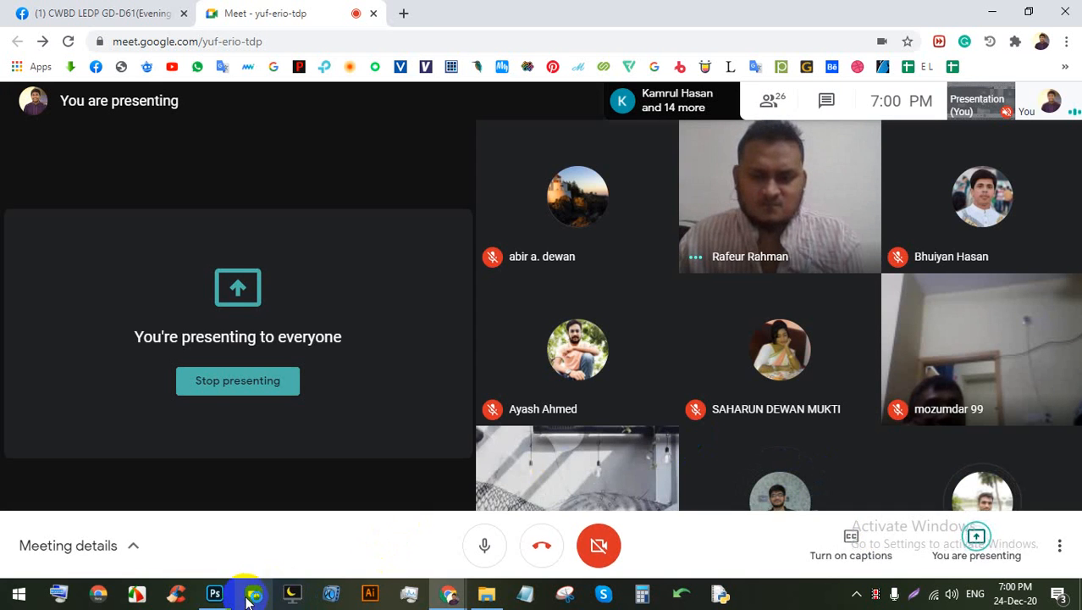
{"action": "left_click", "coordinate": [214, 593]}
Step: Draw a wavy freehand Lasso selection about 46 cm wide and 20 cm high across Artboard 1
{"action": "scroll", "coordinate": [440, 256], "scroll_direction": "down", "scroll_amount": 3}
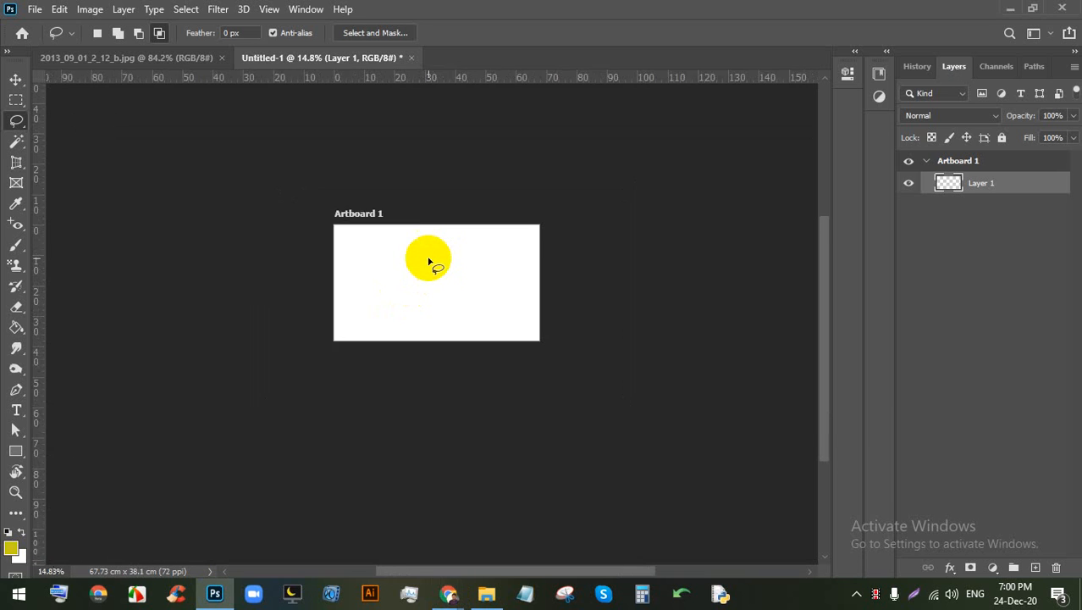
{"action": "scroll", "coordinate": [430, 259], "scroll_direction": "up", "scroll_amount": 6}
{"action": "scroll", "coordinate": [216, 345], "scroll_direction": "down", "scroll_amount": 1}
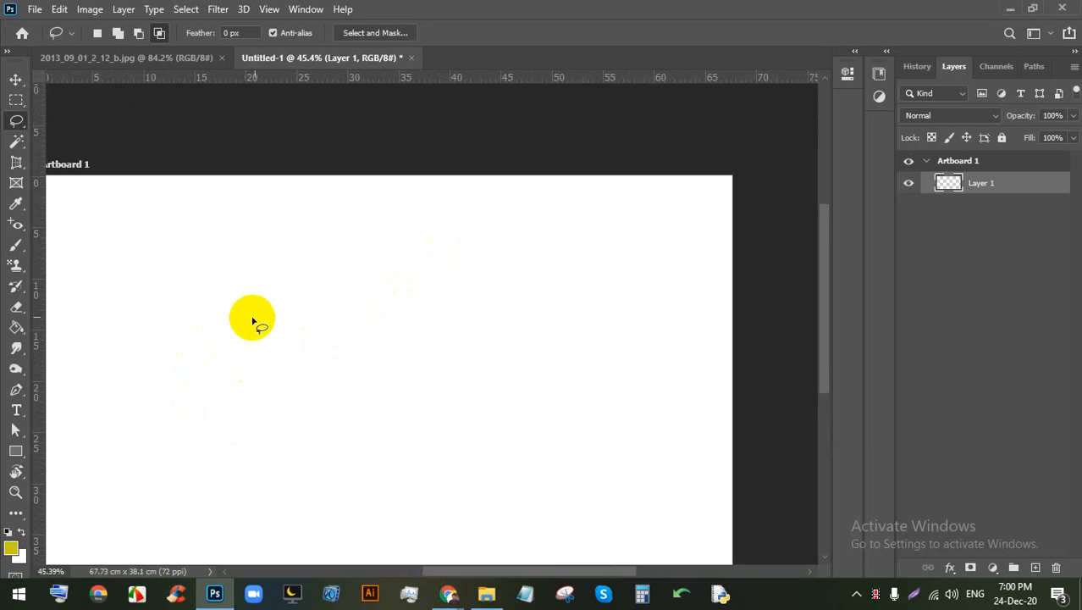
{"action": "left_click", "coordinate": [159, 32]}
{"action": "scroll", "coordinate": [369, 235], "scroll_direction": "down", "scroll_amount": 3}
{"action": "scroll", "coordinate": [339, 321], "scroll_direction": "up", "scroll_amount": 4}
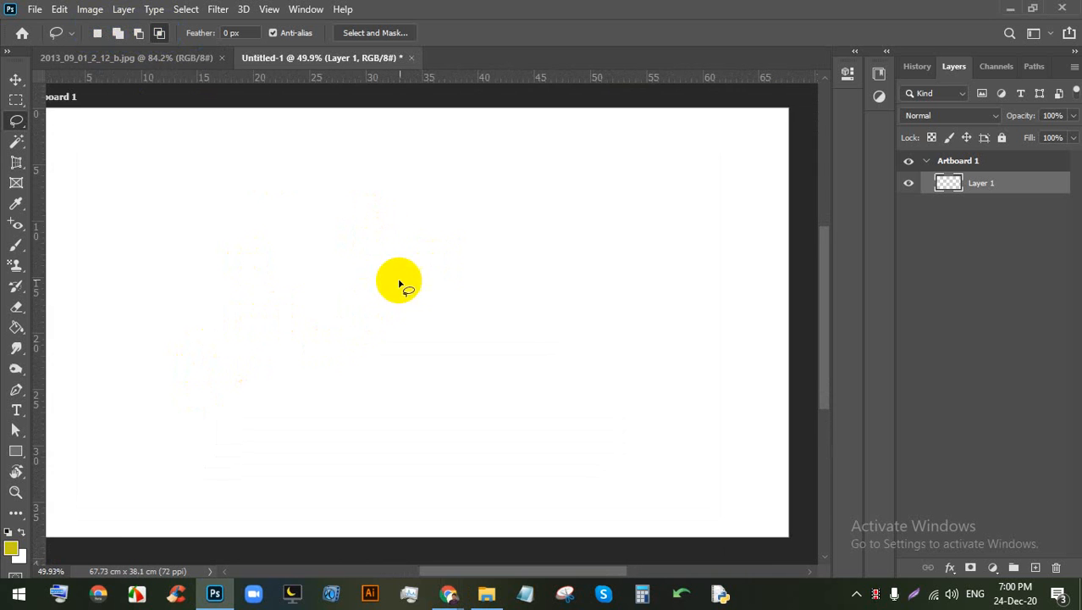
{"action": "scroll", "coordinate": [399, 285], "scroll_direction": "down", "scroll_amount": 2}
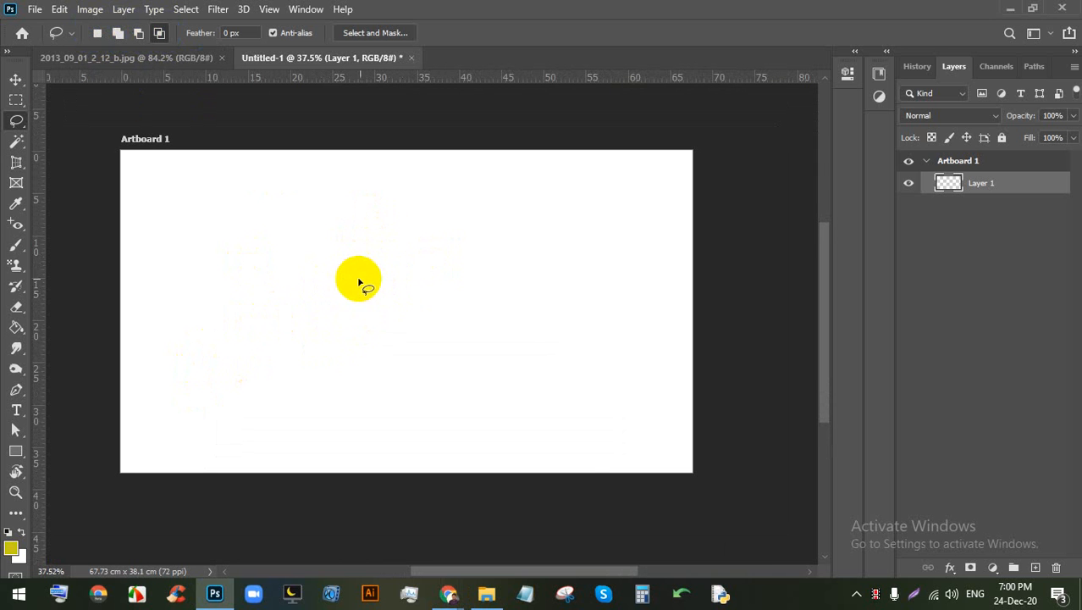
{"action": "scroll", "coordinate": [226, 316], "scroll_direction": "up", "scroll_amount": 1}
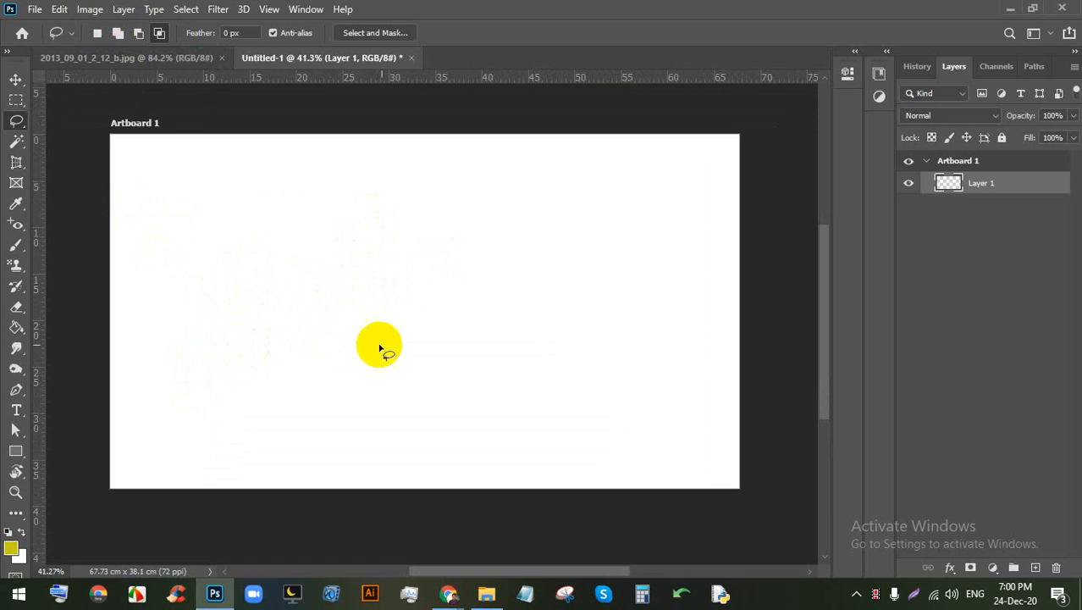
{"action": "mouse_move", "coordinate": [375, 348]}
{"action": "left_mouse_down"}
{"action": "mouse_move", "coordinate": [283, 361]}
{"action": "mouse_move", "coordinate": [242, 325]}
{"action": "mouse_move", "coordinate": [218, 280]}
{"action": "mouse_move", "coordinate": [353, 211]}
{"action": "mouse_move", "coordinate": [556, 204]}
{"action": "mouse_move", "coordinate": [645, 241]}
{"action": "mouse_move", "coordinate": [586, 302]}
{"action": "mouse_move", "coordinate": [472, 370]}
{"action": "mouse_move", "coordinate": [357, 375]}
{"action": "left_mouse_up"}
Step: Fill the wavy selection on Layer 1 with the yellow foreground colour using the Paint Bucket tool
{"action": "left_click", "coordinate": [9, 330]}
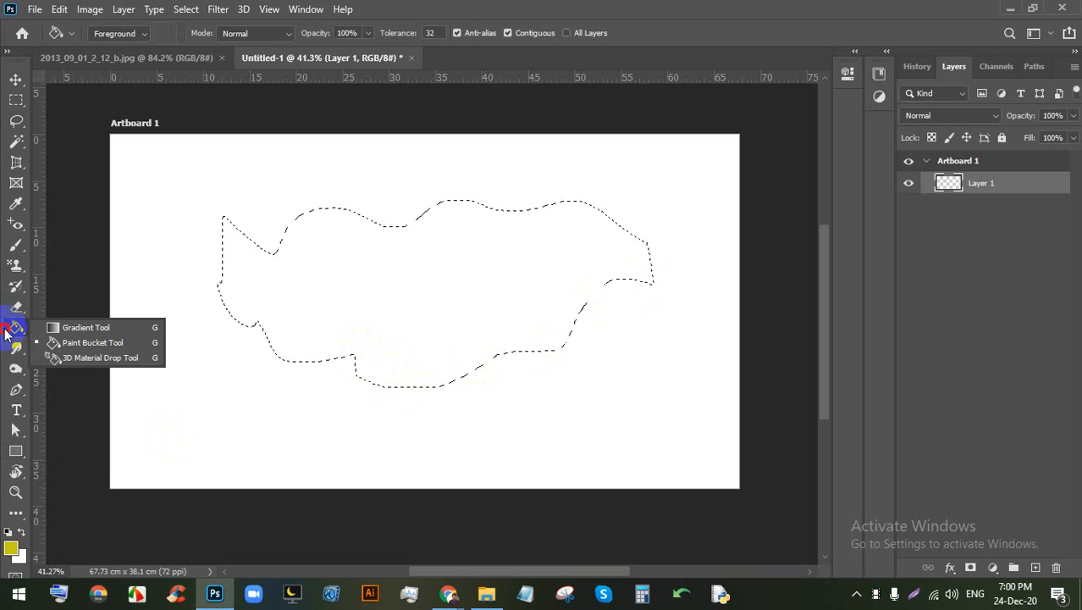
{"action": "left_click", "coordinate": [89, 342]}
{"action": "left_click", "coordinate": [389, 258]}
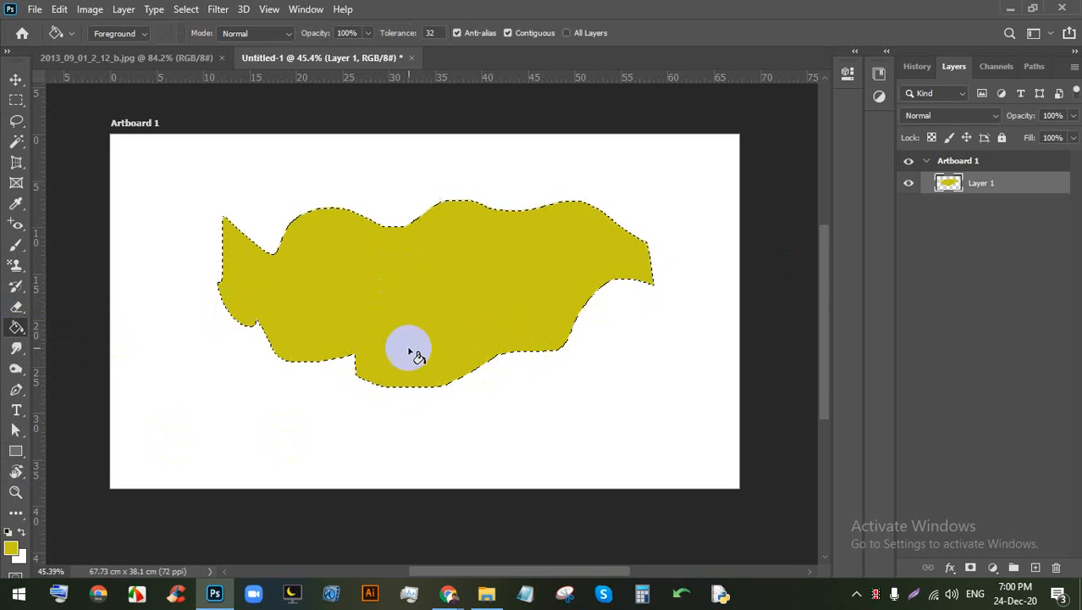
Step: Set the foreground colour to green 3db034 and refill the wavy selection with it
{"action": "scroll", "coordinate": [411, 351], "scroll_direction": "up", "scroll_amount": 2}
{"action": "left_click", "coordinate": [15, 547]}
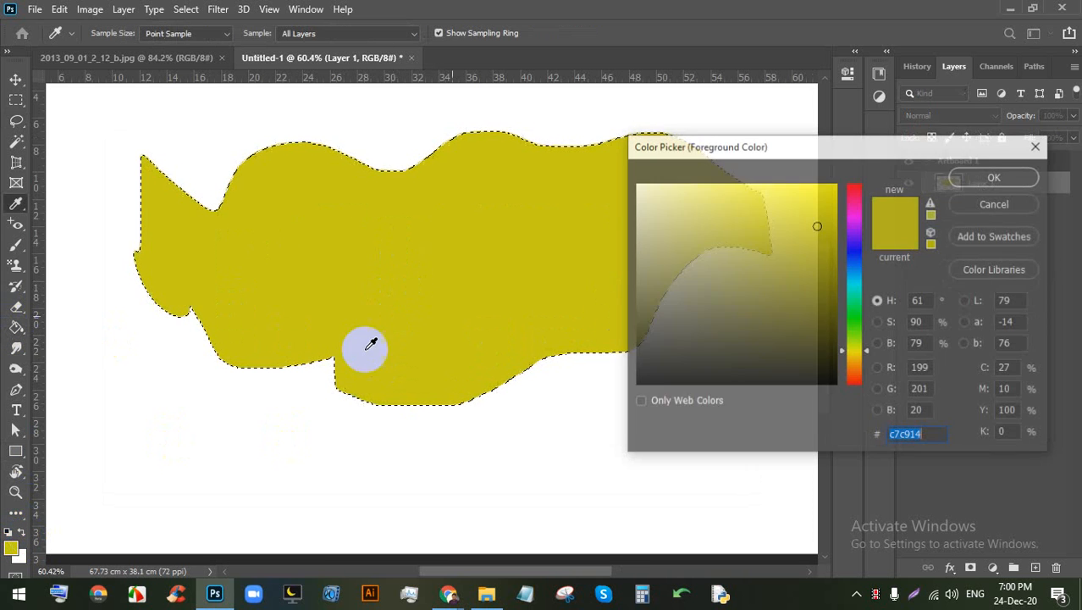
{"action": "left_click", "coordinate": [856, 320]}
{"action": "left_click", "coordinate": [995, 177]}
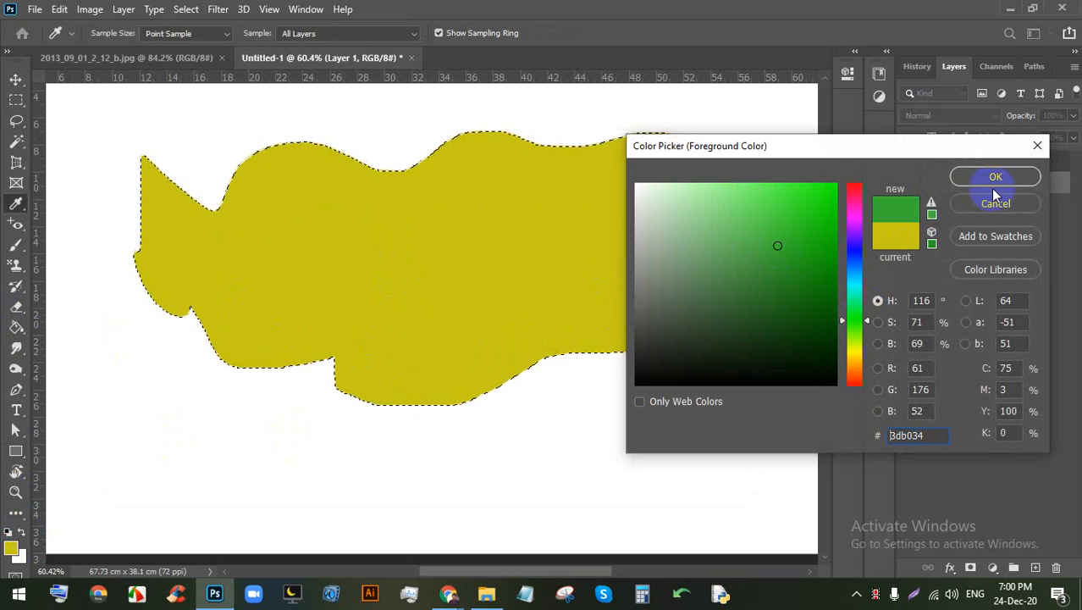
{"action": "left_click", "coordinate": [507, 245]}
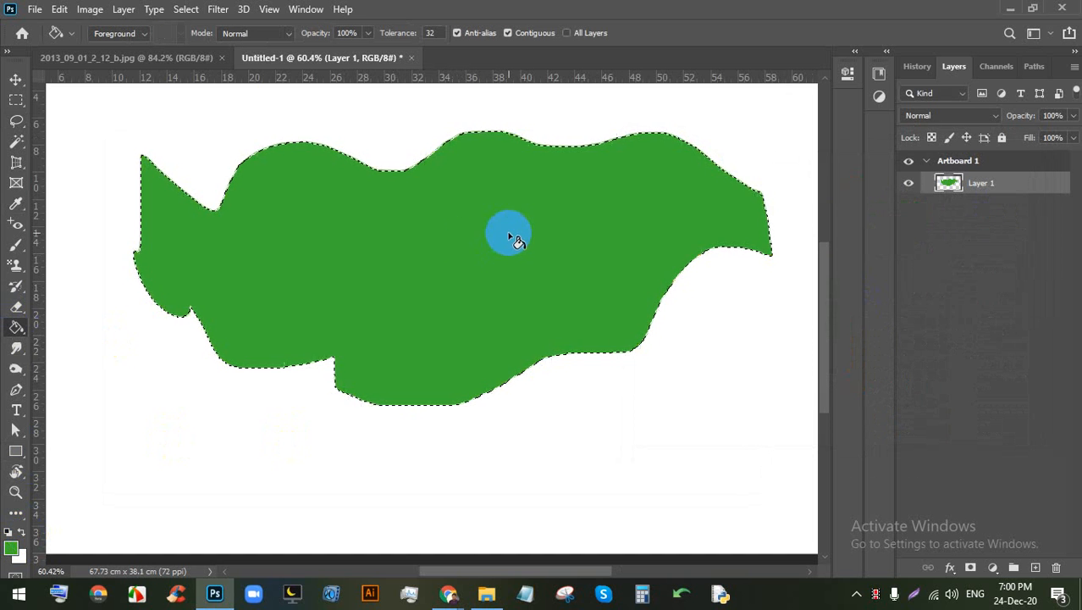
Step: Clear the selection and replace the green shape's layer with a new empty layer in Artboard 1
{"action": "key", "text": "ctrl+d"}
{"action": "scroll", "coordinate": [474, 212], "scroll_direction": "down", "scroll_amount": 2}
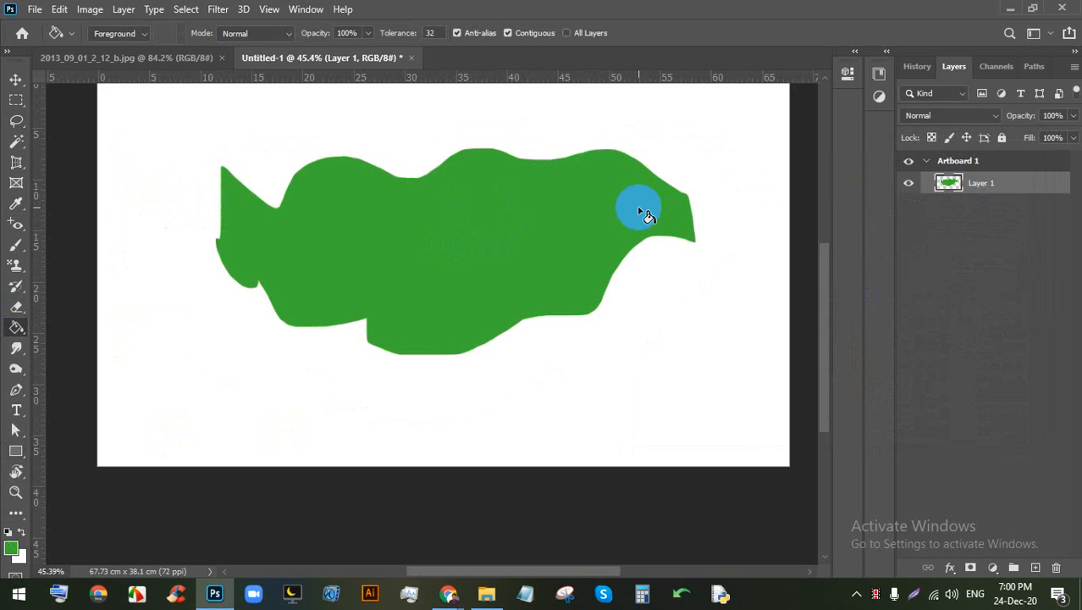
{"action": "key", "text": "Delete"}
{"action": "scroll", "coordinate": [639, 201], "scroll_direction": "down", "scroll_amount": 2}
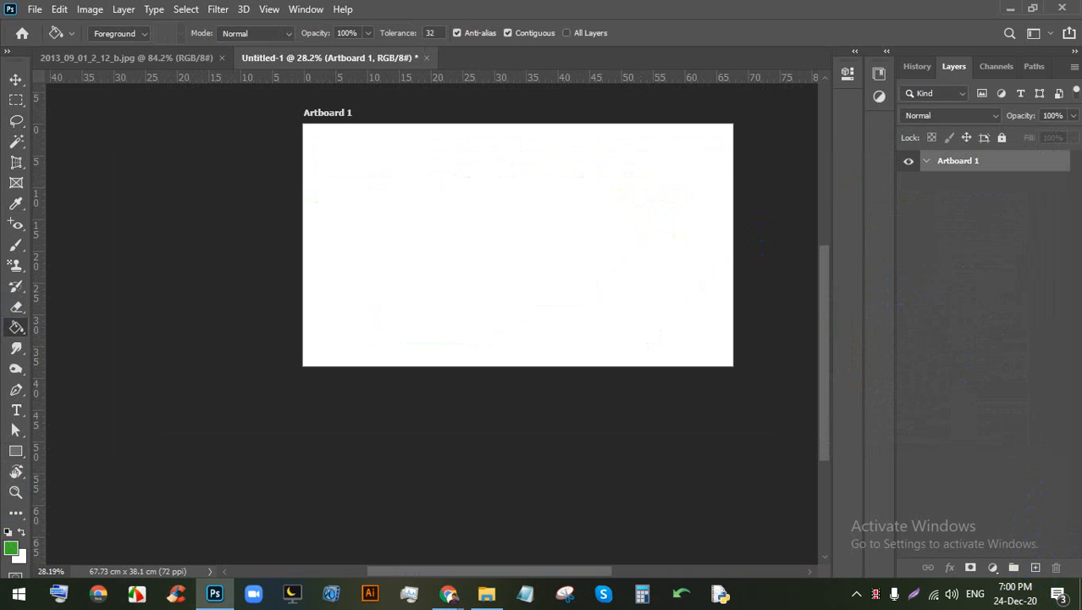
{"action": "left_click", "coordinate": [1036, 567]}
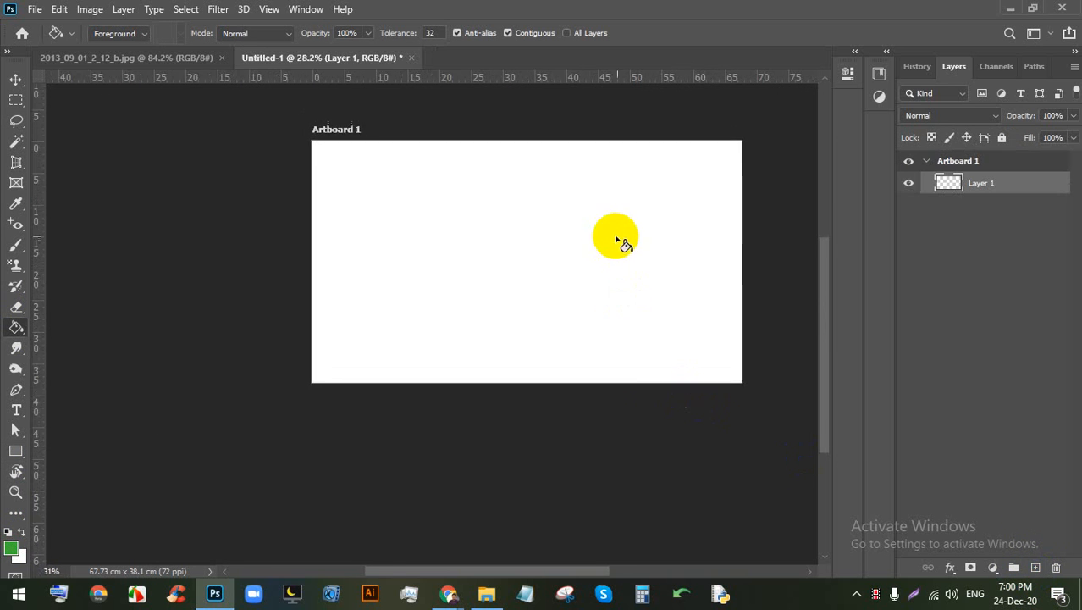
{"action": "scroll", "coordinate": [623, 241], "scroll_direction": "up", "scroll_amount": 2}
{"action": "left_click_drag", "start_coordinate": [641, 232], "coordinate": [572, 246]}
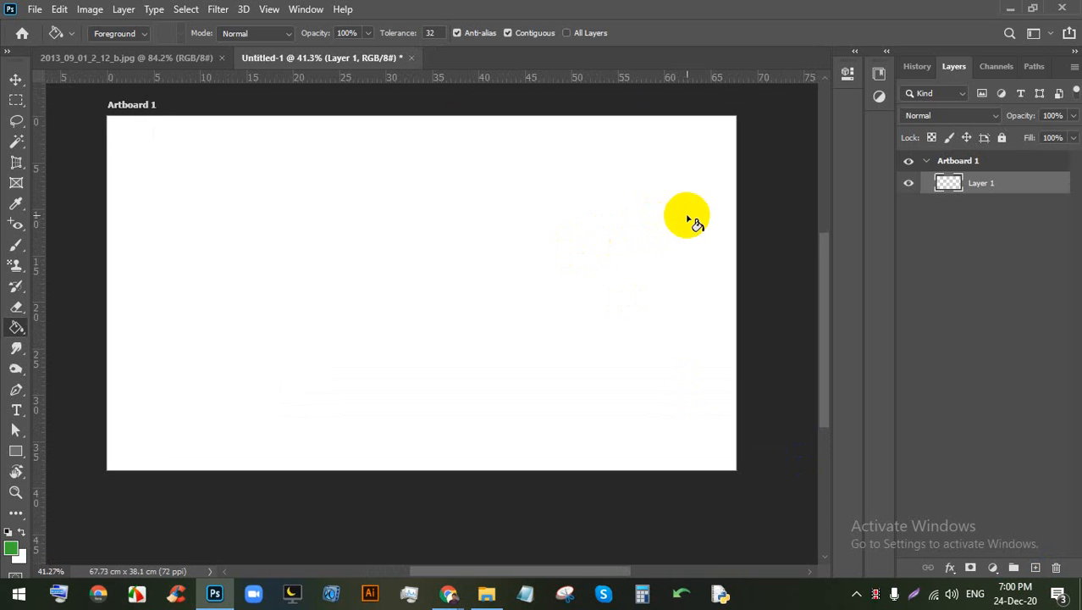
Step: Draw a freehand Lasso selection of four mountain peaks about 67 cm wide and 38 cm high, reaching the artboard's bottom edge
{"action": "left_click", "coordinate": [15, 123]}
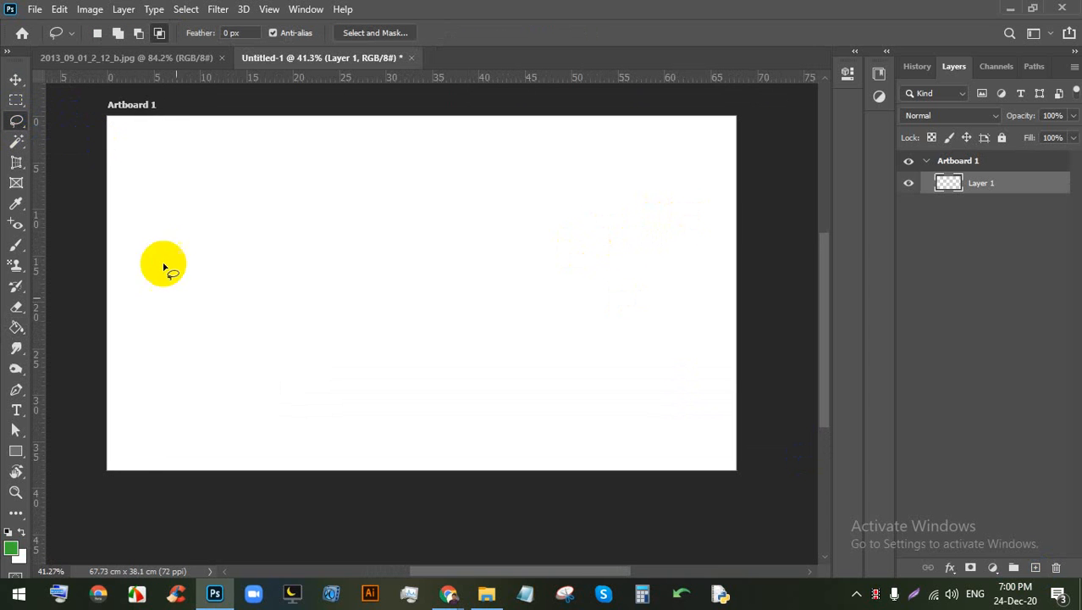
{"action": "mouse_move", "coordinate": [112, 458]}
{"action": "left_mouse_down"}
{"action": "mouse_move", "coordinate": [181, 255]}
{"action": "mouse_move", "coordinate": [225, 289]}
{"action": "mouse_move", "coordinate": [251, 363]}
{"action": "mouse_move", "coordinate": [312, 198]}
{"action": "mouse_move", "coordinate": [353, 188]}
{"action": "mouse_move", "coordinate": [399, 317]}
{"action": "mouse_move", "coordinate": [447, 232]}
{"action": "mouse_move", "coordinate": [507, 371]}
{"action": "mouse_move", "coordinate": [605, 120]}
{"action": "mouse_move", "coordinate": [631, 140]}
{"action": "mouse_move", "coordinate": [776, 424]}
{"action": "left_mouse_up"}
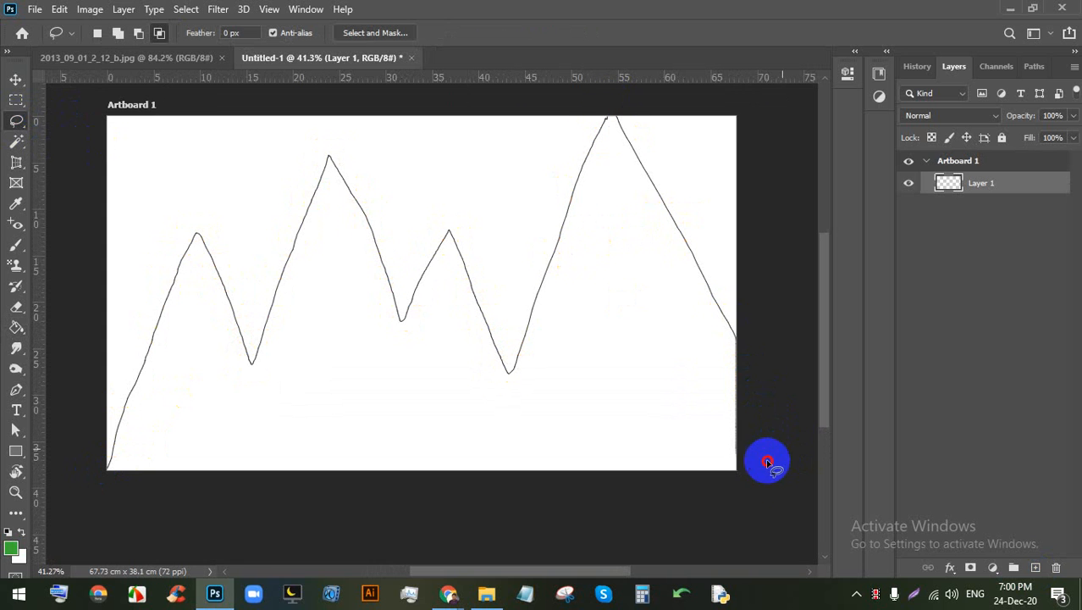
{"action": "mouse_move", "coordinate": [592, 504]}
{"action": "left_mouse_down"}
{"action": "mouse_move", "coordinate": [125, 500]}
{"action": "mouse_move", "coordinate": [104, 479]}
{"action": "left_mouse_up"}
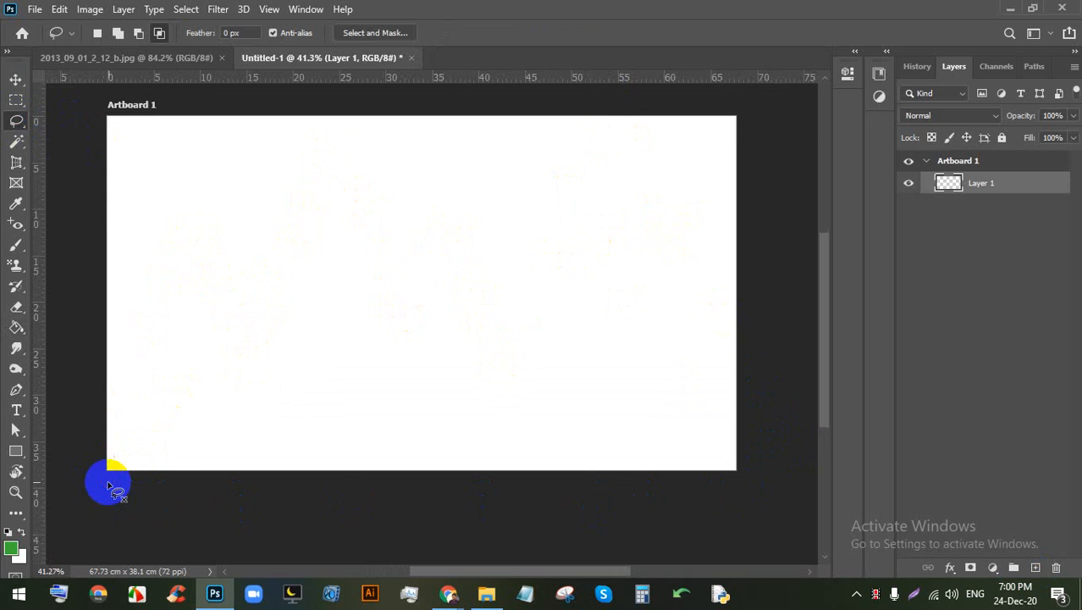
Step: Set the foreground colour to dark yellow d2bd10 and fill the mountain selection on Layer 1 using the Paint Bucket tool
{"action": "left_click", "coordinate": [16, 329]}
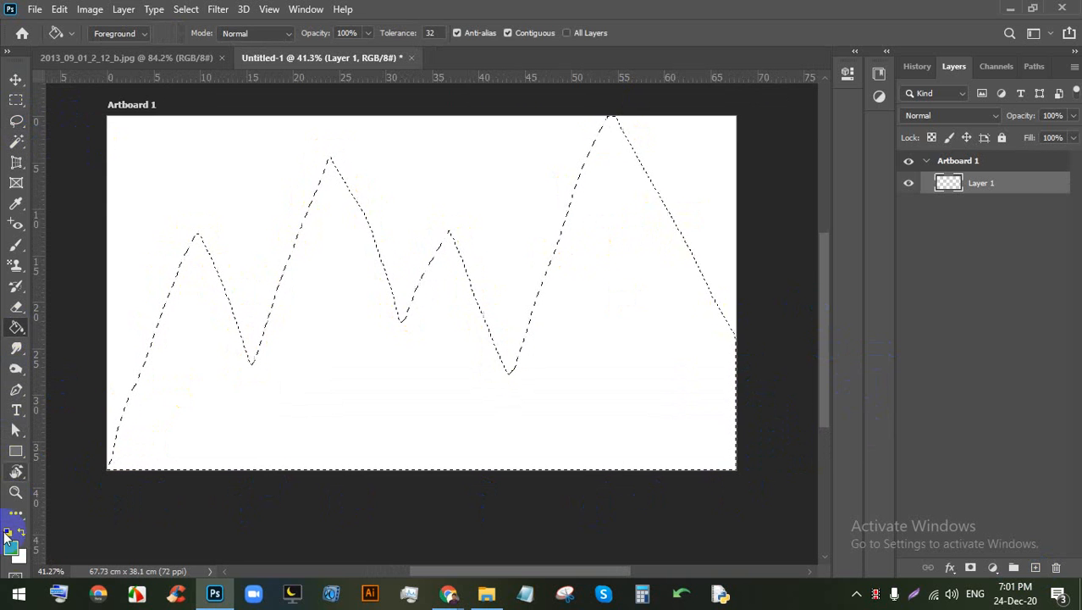
{"action": "left_click", "coordinate": [13, 552]}
{"action": "left_click_drag", "start_coordinate": [855, 374], "coordinate": [858, 356]}
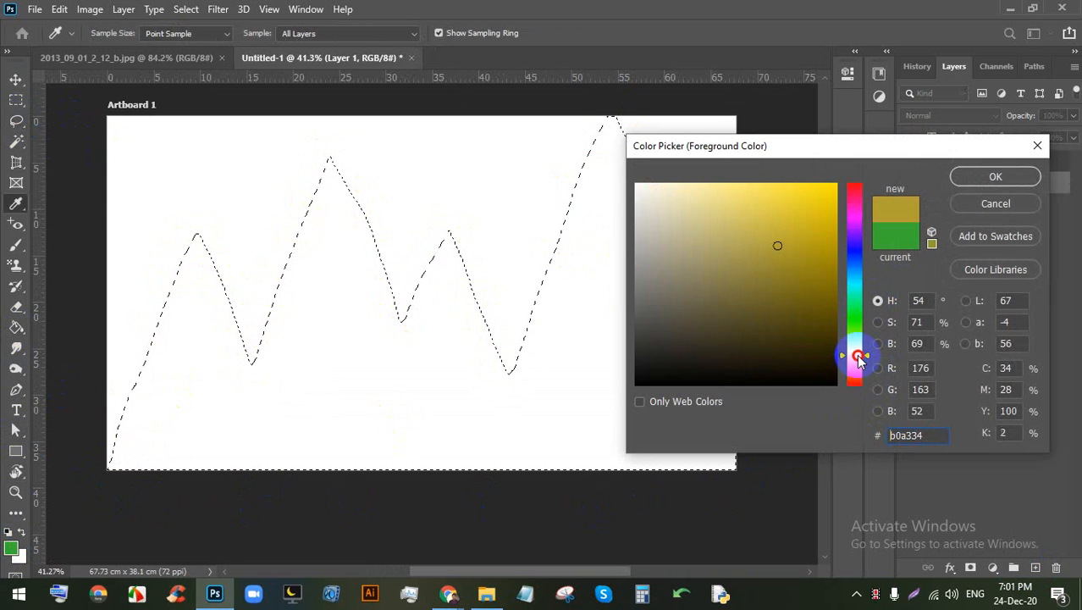
{"action": "left_click", "coordinate": [992, 175]}
{"action": "left_click", "coordinate": [580, 338]}
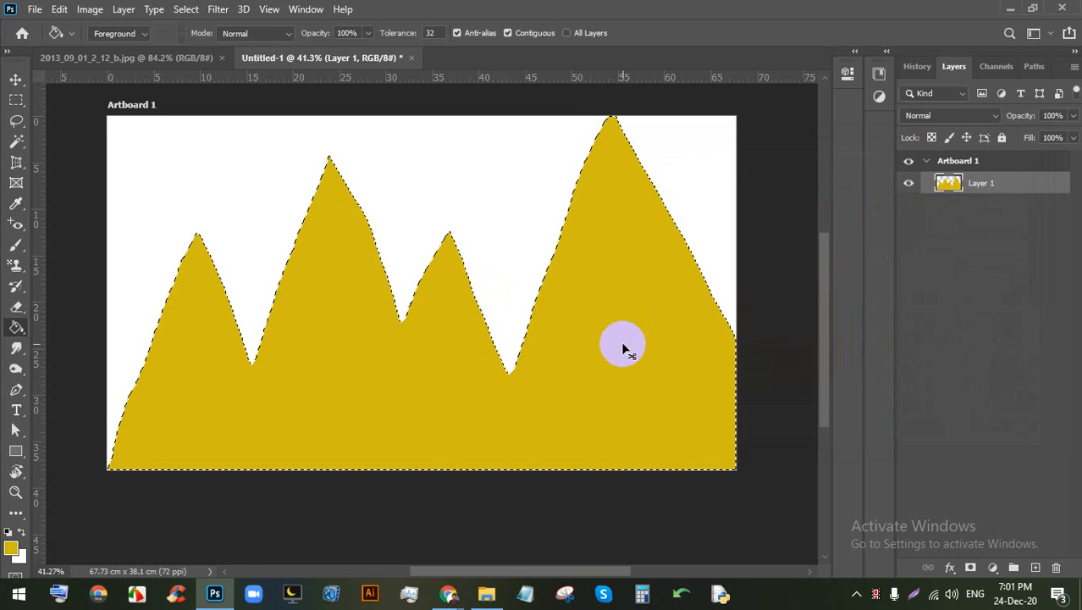
Step: Duplicate the mountain layer and refill the copy's outline with a brighter yellow, then clear the selection
{"action": "key", "text": "ctrl+d"}
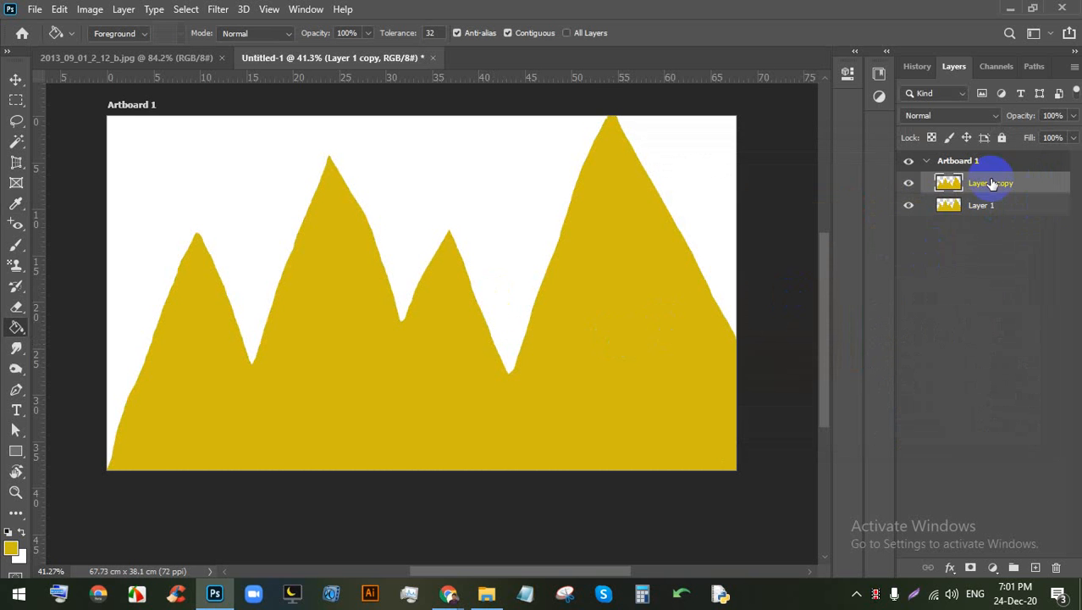
{"action": "left_click", "coordinate": [958, 184], "text": "ctrl"}
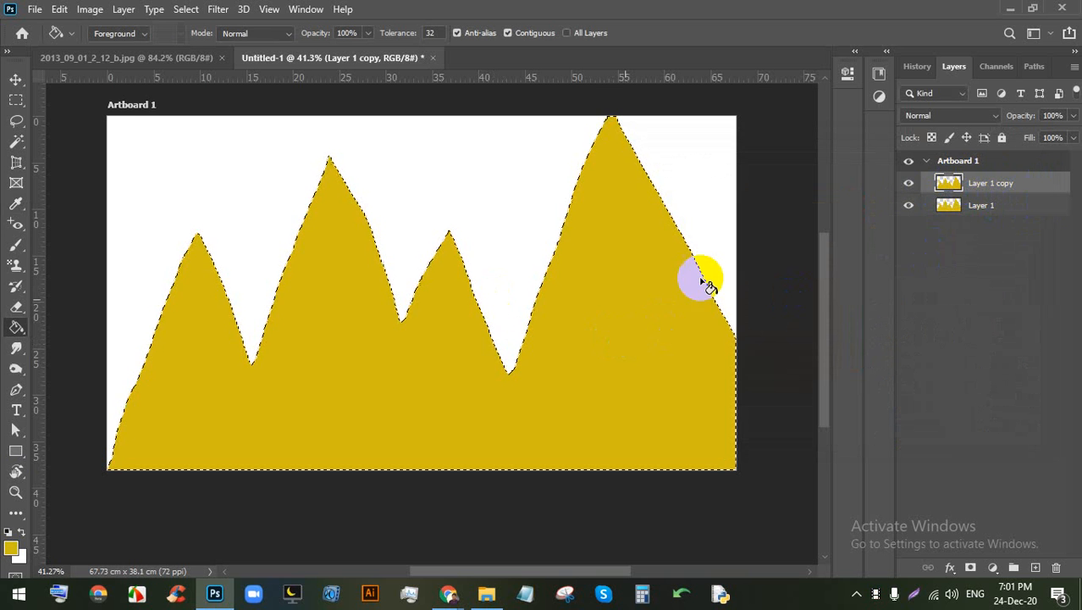
{"action": "left_click", "coordinate": [11, 548]}
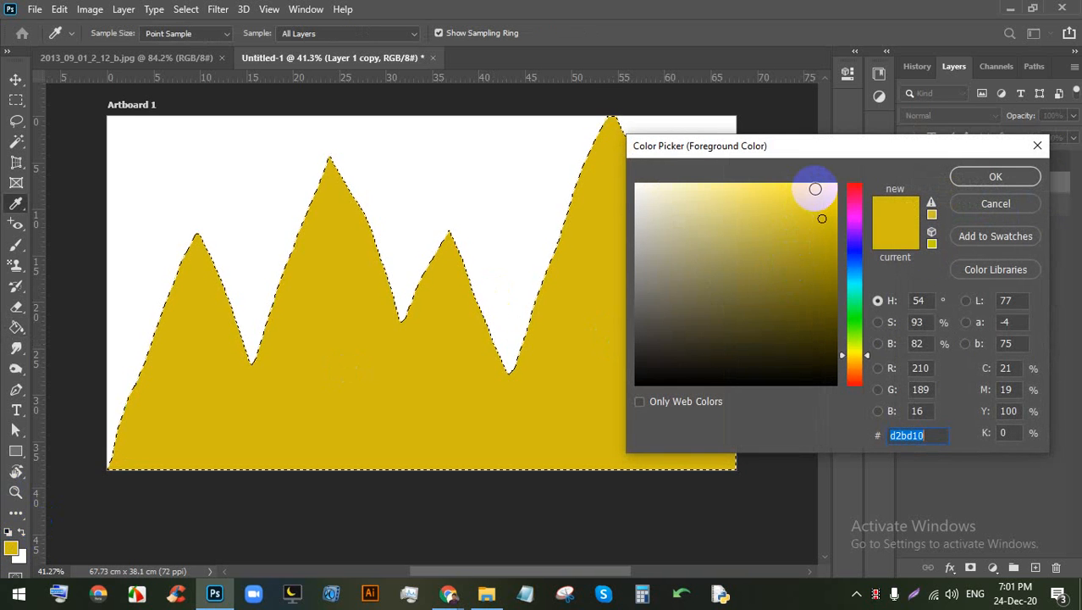
{"action": "left_click", "coordinate": [809, 188]}
{"action": "left_click", "coordinate": [996, 175]}
{"action": "key", "text": "g"}
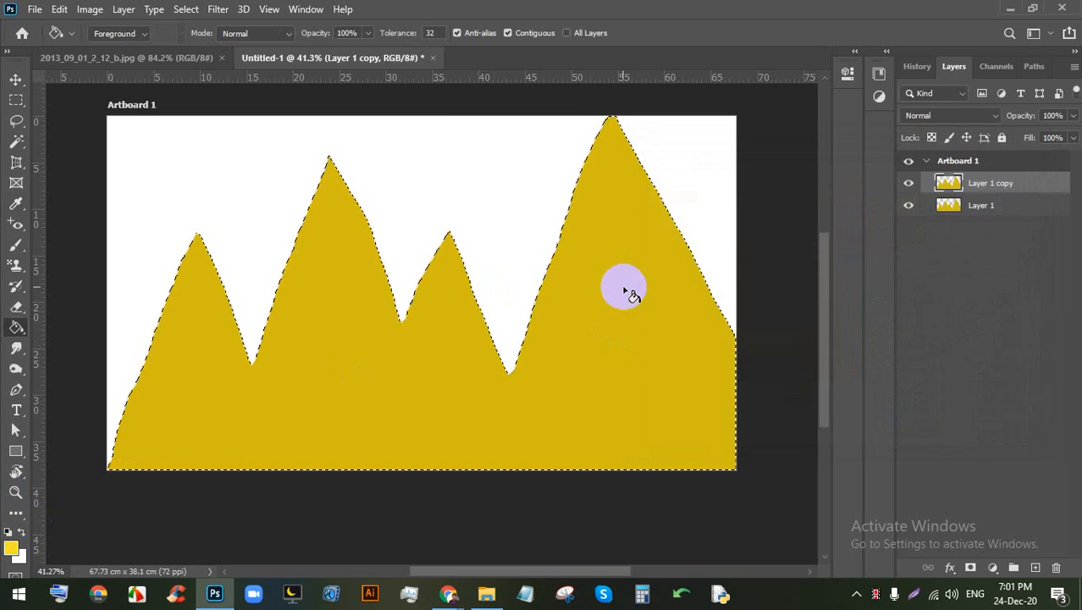
{"action": "left_click", "coordinate": [623, 288]}
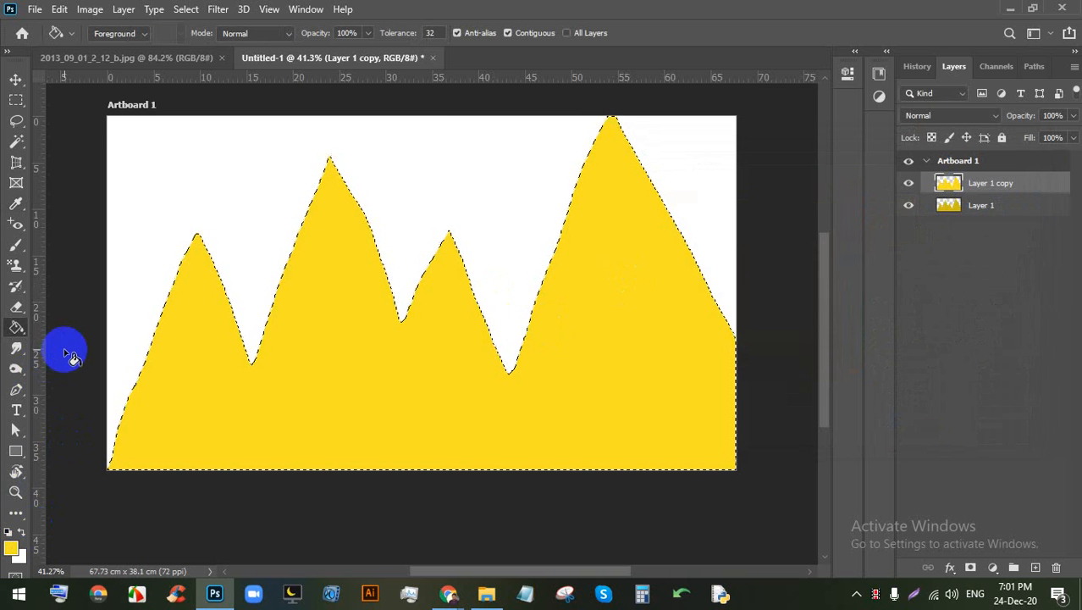
{"action": "key", "text": "ctrl+d"}
Step: Nudge the bright yellow mountain copy slightly downward to expose a dark yellow edge along the peaks
{"action": "left_click", "coordinate": [16, 80]}
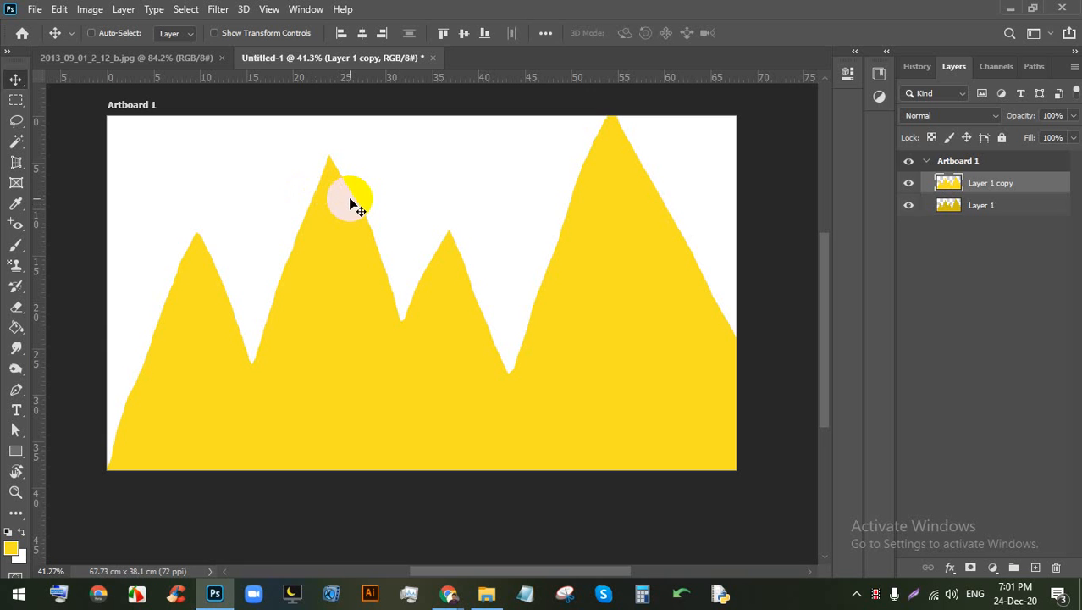
{"action": "key", "text": "Down"}
{"action": "key", "text": "Down"}
{"action": "key", "text": "Down"}
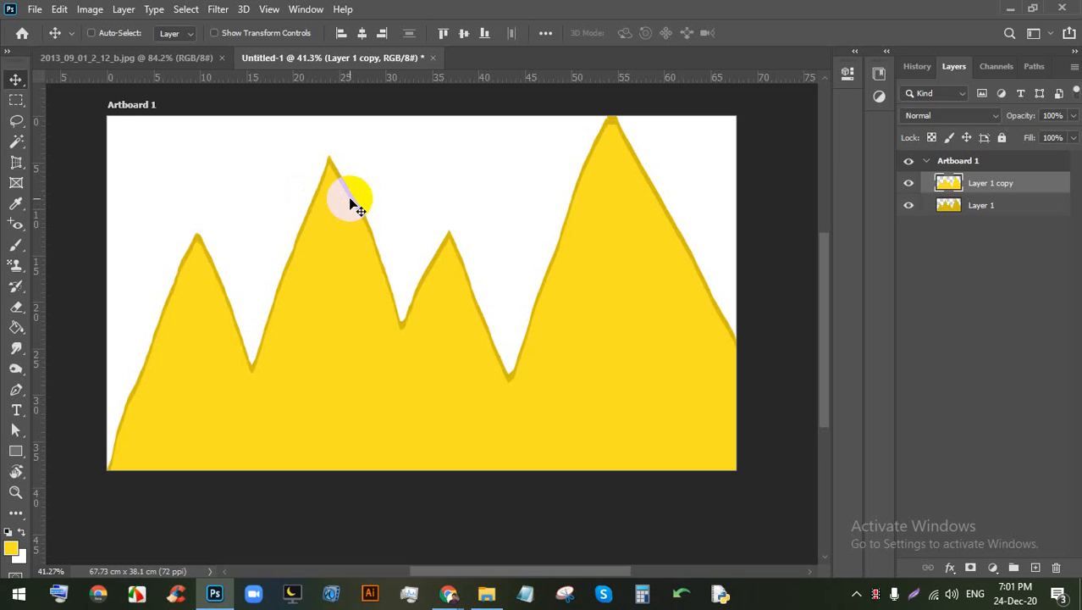
{"action": "scroll", "coordinate": [423, 265], "scroll_direction": "down", "scroll_amount": 2}
{"action": "scroll", "coordinate": [474, 351], "scroll_direction": "up", "scroll_amount": 2}
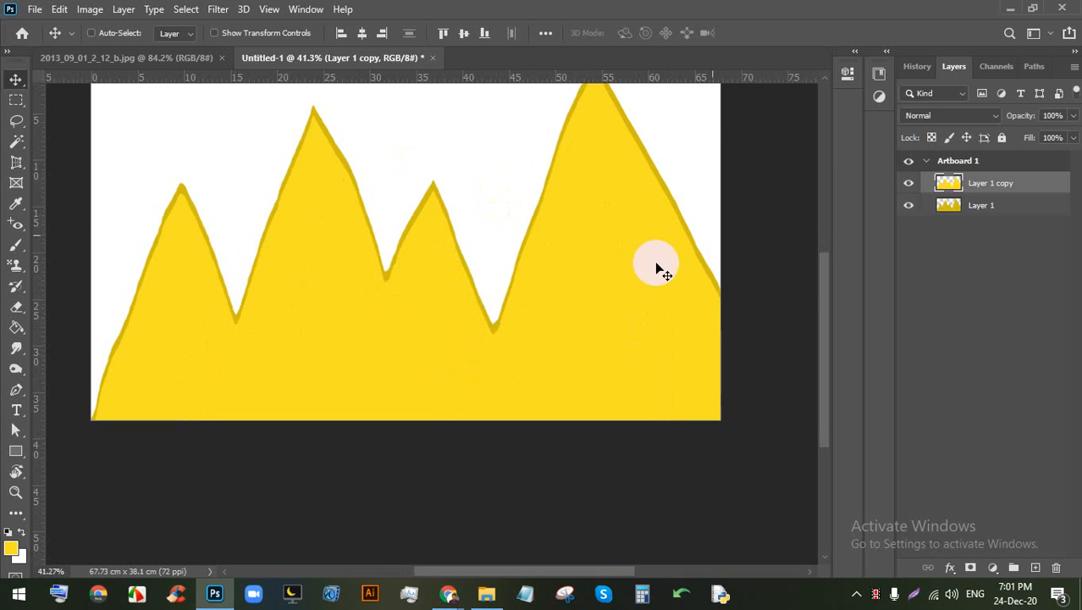
{"action": "scroll", "coordinate": [375, 174], "scroll_direction": "down", "scroll_amount": 1}
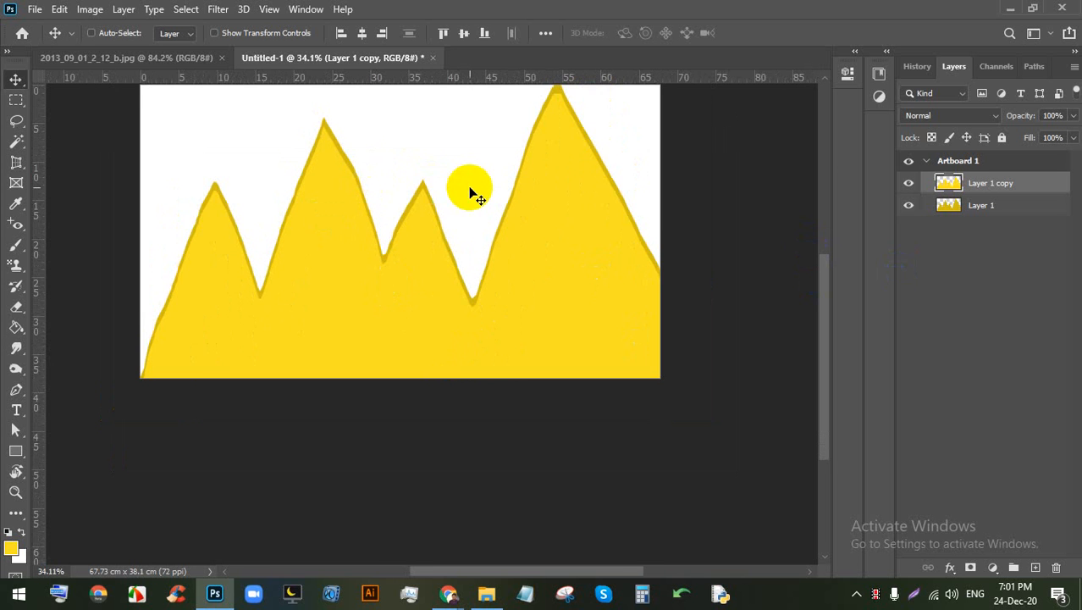
{"action": "scroll", "coordinate": [466, 183], "scroll_direction": "up", "scroll_amount": 1}
{"action": "scroll", "coordinate": [542, 254], "scroll_direction": "down", "scroll_amount": 1}
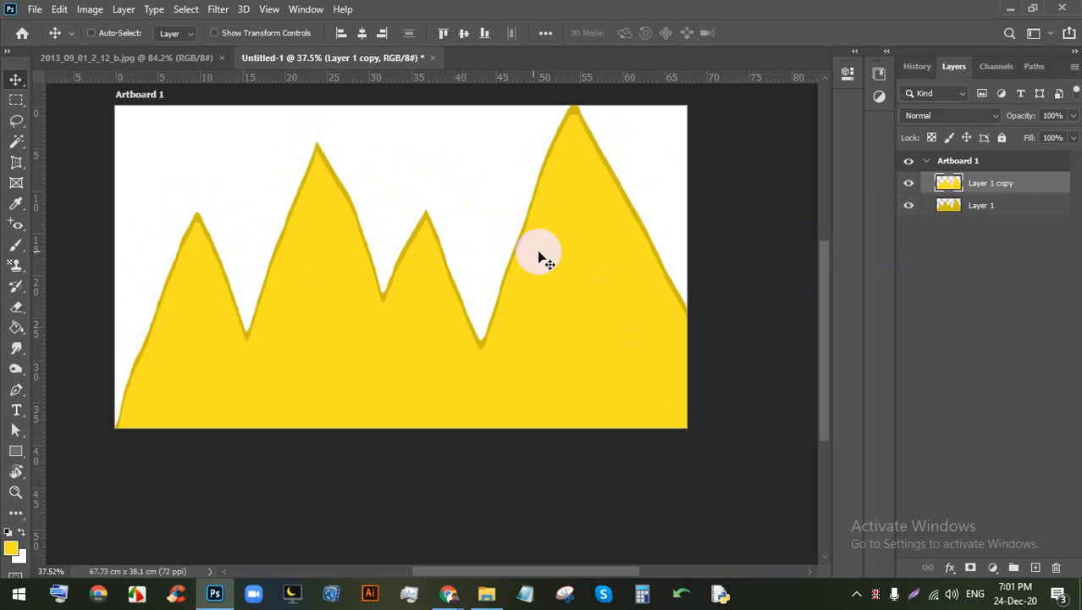
Step: Hide both mountain layers and add a new empty layer above them in Artboard 1
{"action": "left_click", "coordinate": [908, 206]}
{"action": "left_click", "coordinate": [908, 184]}
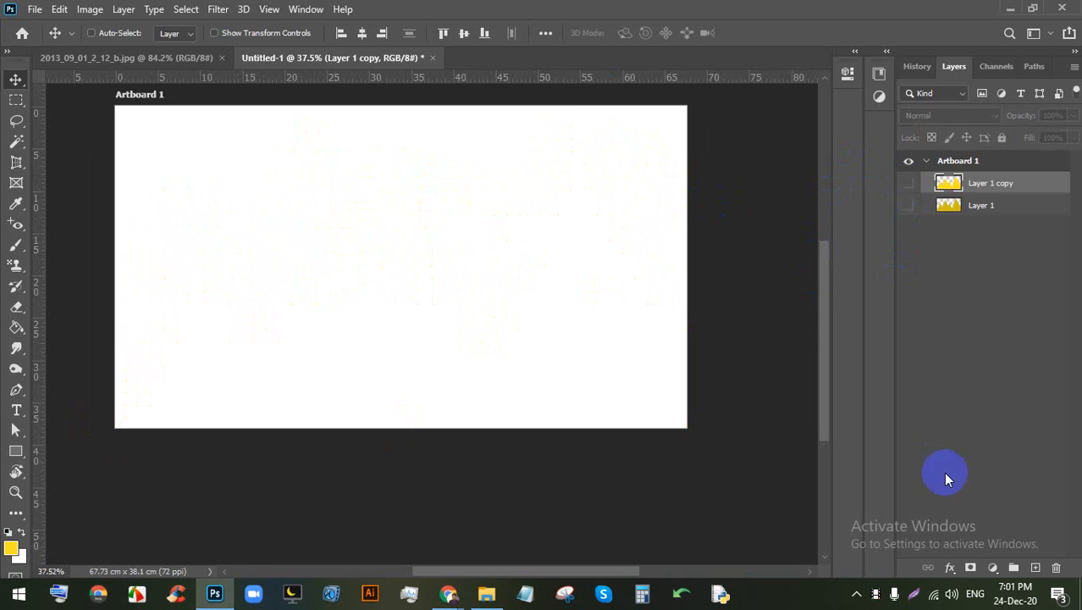
{"action": "left_click", "coordinate": [1035, 568]}
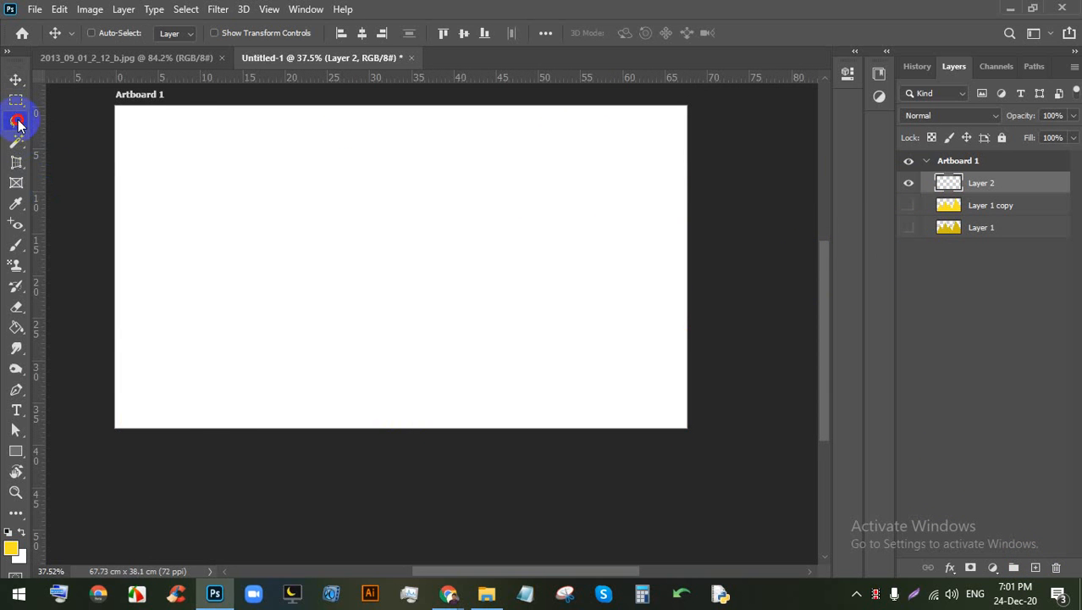
Step: Outline a cloud-shaped tree canopy about 28 cm wide with the Lasso tool on Layer 2, in the artboard's upper half
{"action": "left_click_drag", "start_coordinate": [18, 123], "coordinate": [82, 124]}
{"action": "left_click", "coordinate": [451, 595]}
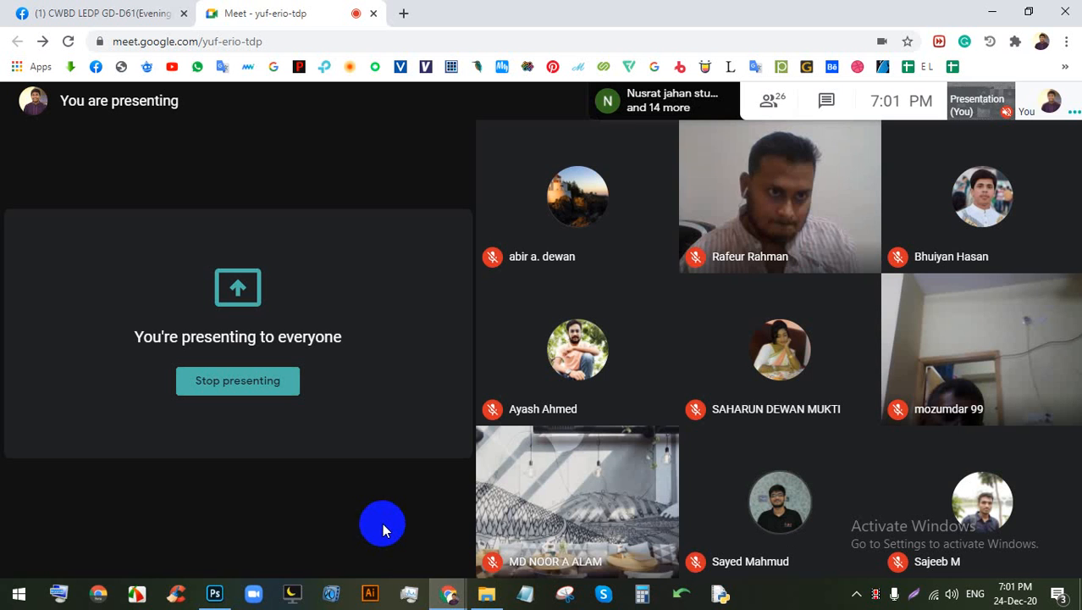
{"action": "left_click", "coordinate": [215, 595]}
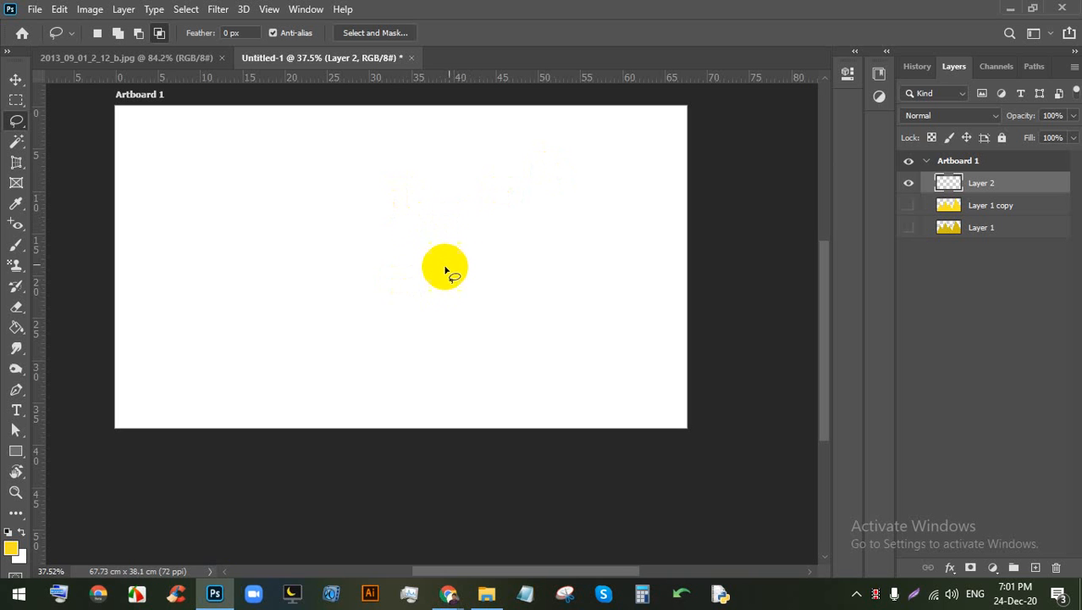
{"action": "mouse_move", "coordinate": [425, 211]}
{"action": "left_mouse_down"}
{"action": "mouse_move", "coordinate": [332, 203]}
{"action": "mouse_move", "coordinate": [355, 175]}
{"action": "mouse_move", "coordinate": [388, 181]}
{"action": "mouse_move", "coordinate": [418, 148]}
{"action": "mouse_move", "coordinate": [458, 159]}
{"action": "mouse_move", "coordinate": [514, 145]}
{"action": "mouse_move", "coordinate": [563, 174]}
{"action": "mouse_move", "coordinate": [532, 202]}
{"action": "mouse_move", "coordinate": [412, 213]}
{"action": "left_mouse_up"}
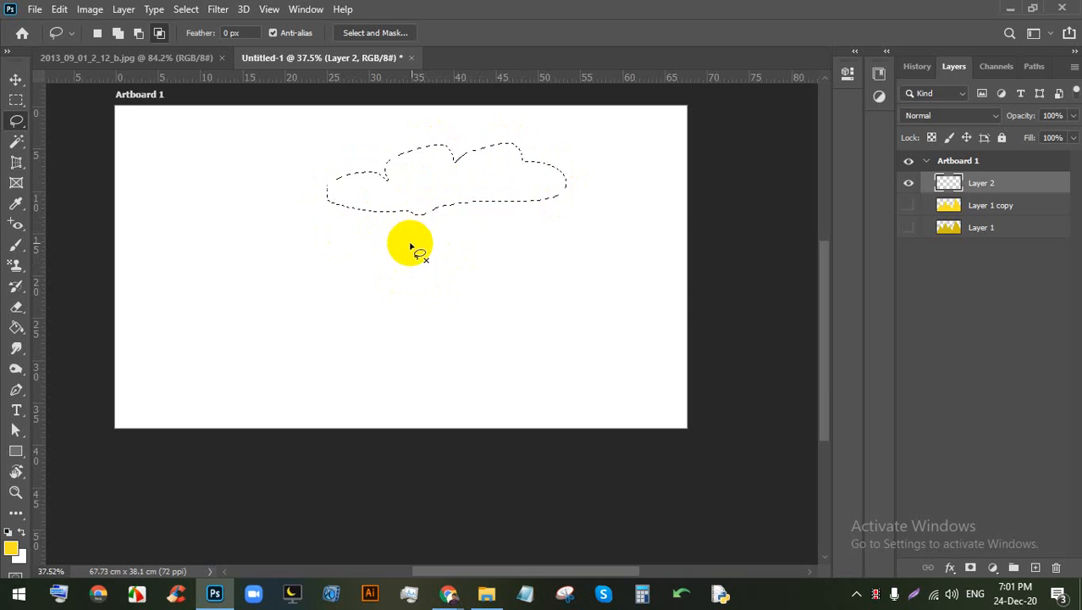
Step: Set the foreground color to green #12b553, fill the canopy selection with the Paint Bucket and clear the selection
{"action": "left_click", "coordinate": [16, 327]}
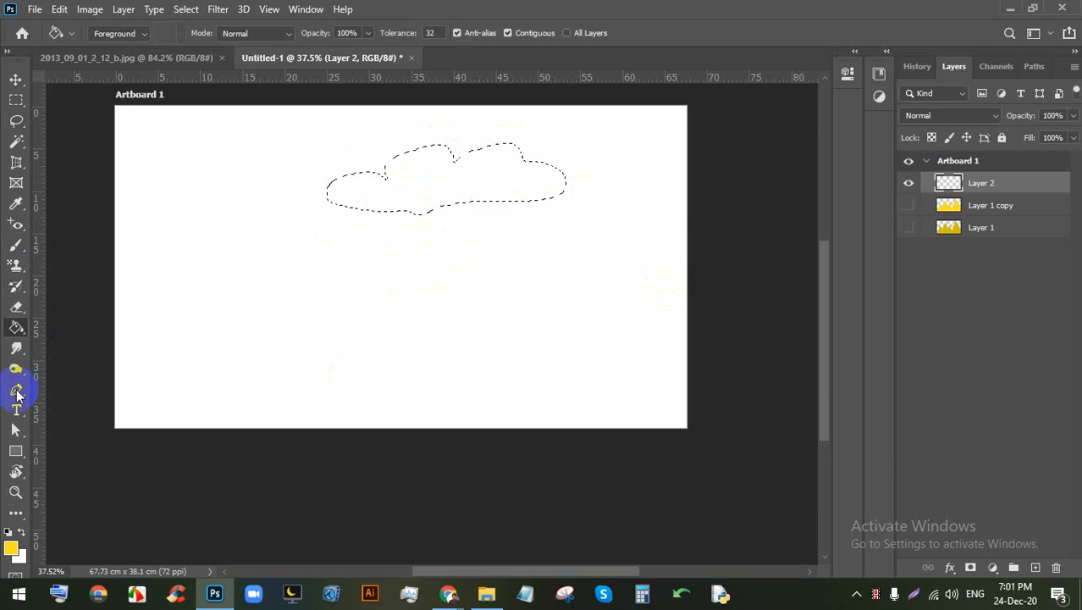
{"action": "left_click", "coordinate": [11, 548]}
{"action": "left_click_drag", "start_coordinate": [842, 334], "coordinate": [842, 303]}
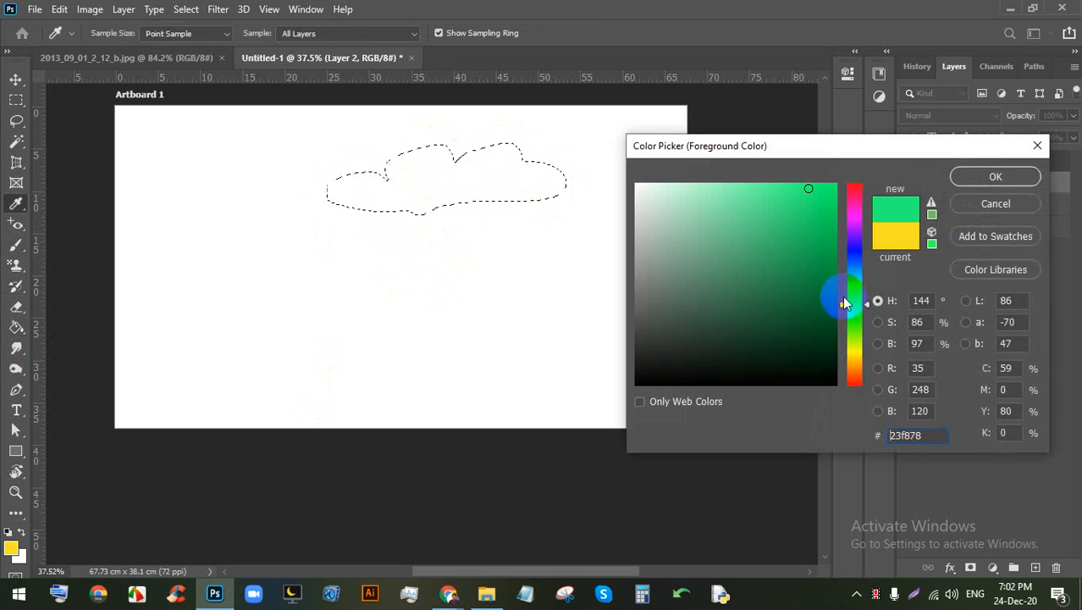
{"action": "left_click", "coordinate": [818, 241]}
{"action": "left_click", "coordinate": [1012, 172]}
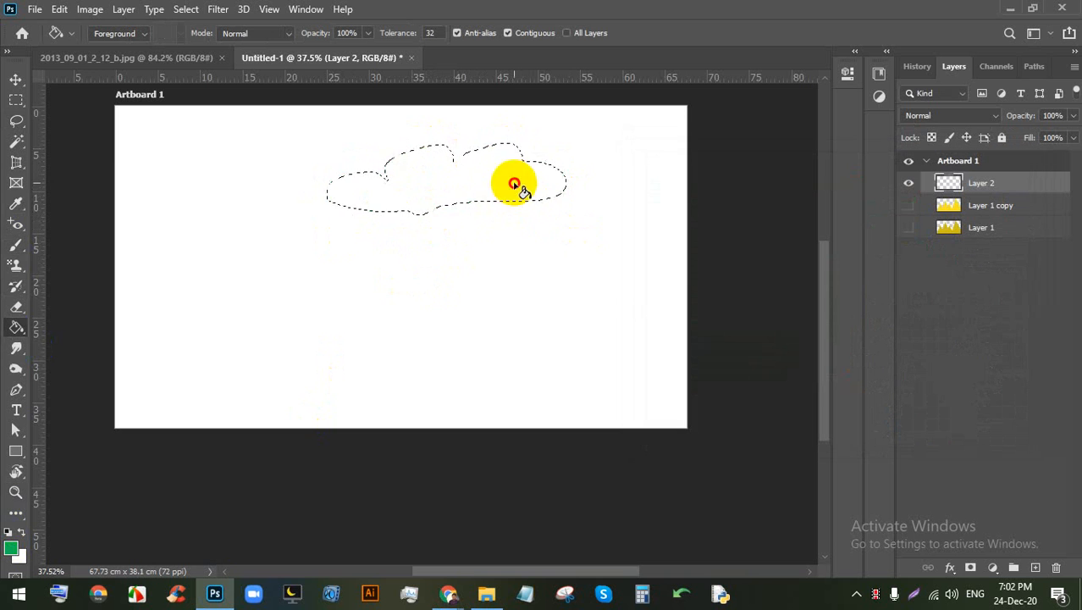
{"action": "left_click", "coordinate": [514, 187]}
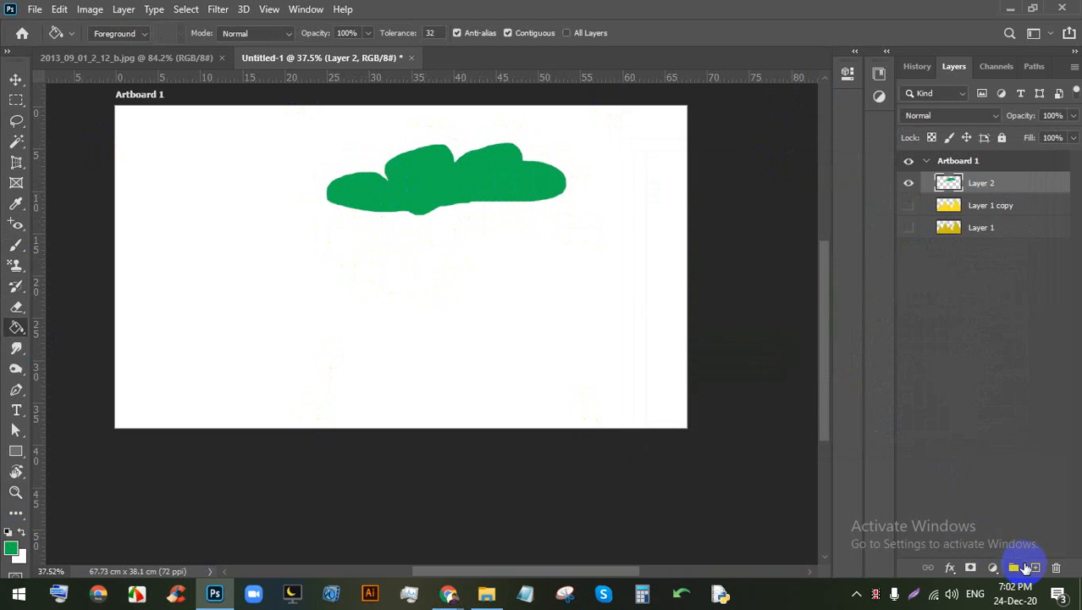
Step: Add a new layer and outline a tree trunk with flared roots, about 25 cm tall, below the canopy using the Lasso tool
{"action": "left_click", "coordinate": [1040, 567]}
{"action": "left_click", "coordinate": [16, 120]}
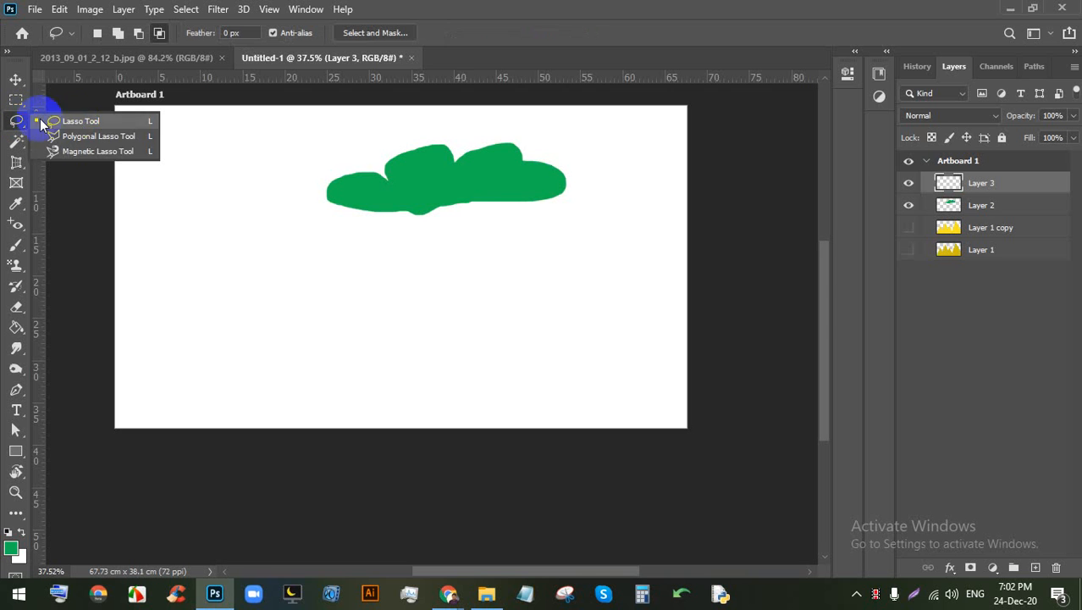
{"action": "mouse_move", "coordinate": [471, 195]}
{"action": "left_mouse_down"}
{"action": "mouse_move", "coordinate": [469, 291]}
{"action": "mouse_move", "coordinate": [507, 377]}
{"action": "mouse_move", "coordinate": [548, 397]}
{"action": "mouse_move", "coordinate": [405, 408]}
{"action": "mouse_move", "coordinate": [428, 361]}
{"action": "mouse_move", "coordinate": [424, 188]}
{"action": "mouse_move", "coordinate": [480, 197]}
{"action": "left_mouse_up"}
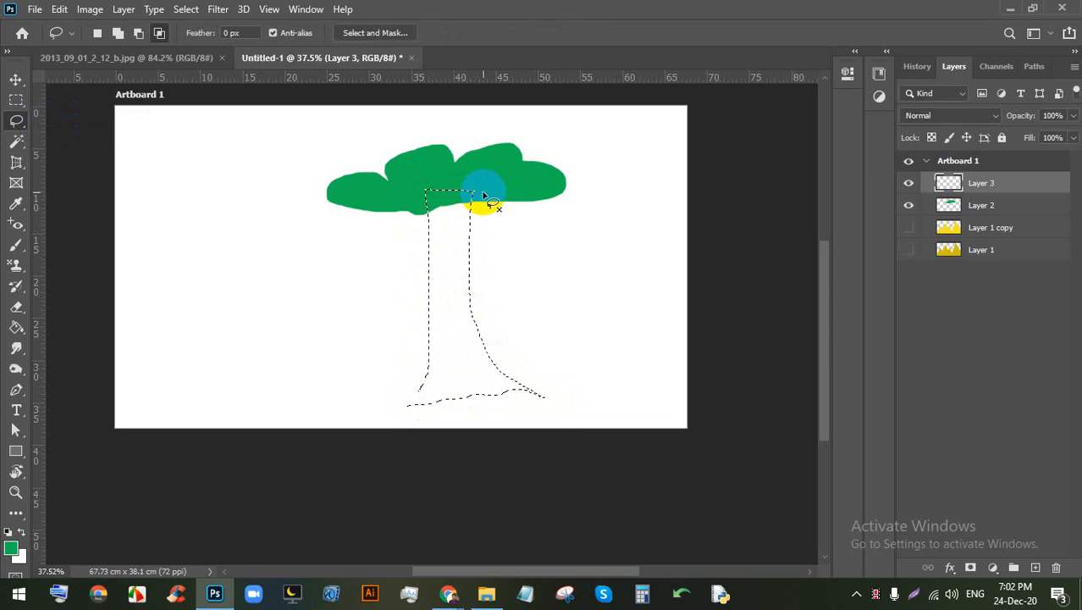
Step: Set the foreground color to a dark brown, fill the trunk selection with the Paint Bucket and deselect
{"action": "left_click", "coordinate": [16, 327]}
{"action": "left_click", "coordinate": [12, 547]}
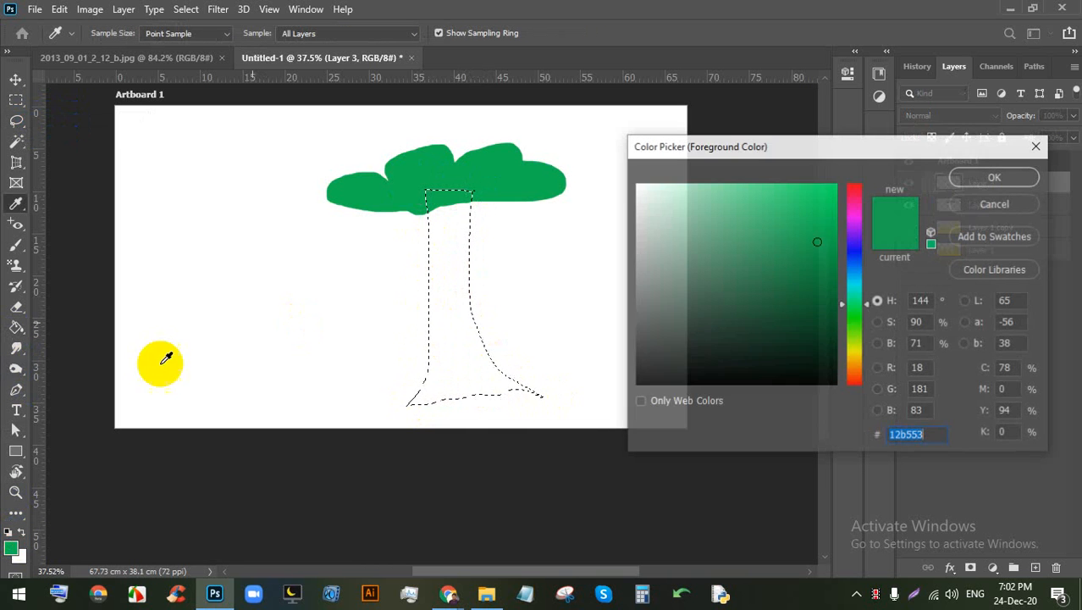
{"action": "left_click_drag", "start_coordinate": [849, 302], "coordinate": [857, 368]}
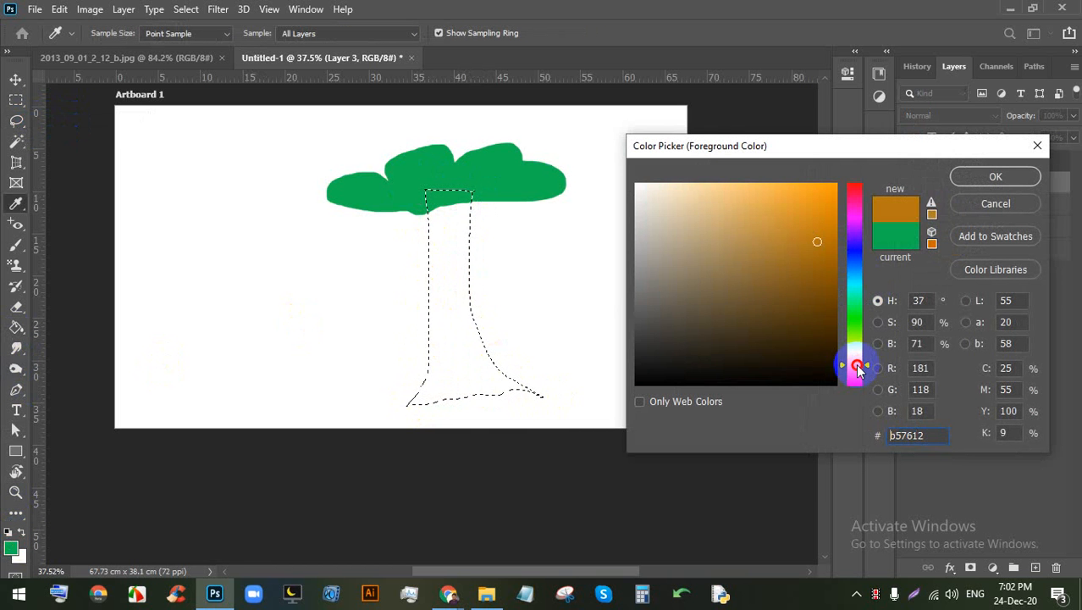
{"action": "left_click", "coordinate": [821, 281]}
{"action": "left_click", "coordinate": [987, 177]}
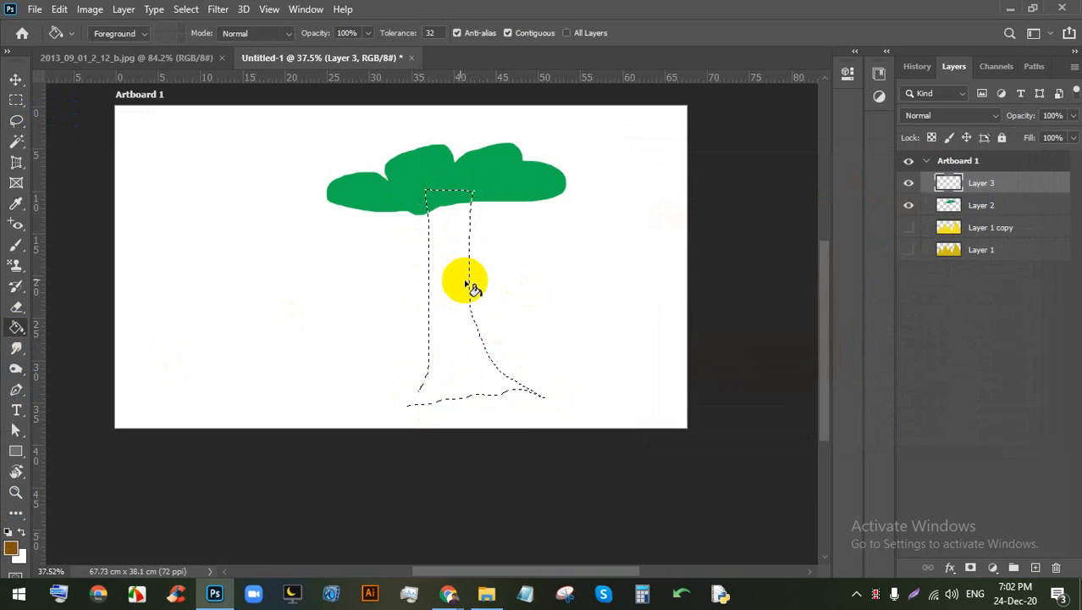
{"action": "left_click", "coordinate": [456, 278]}
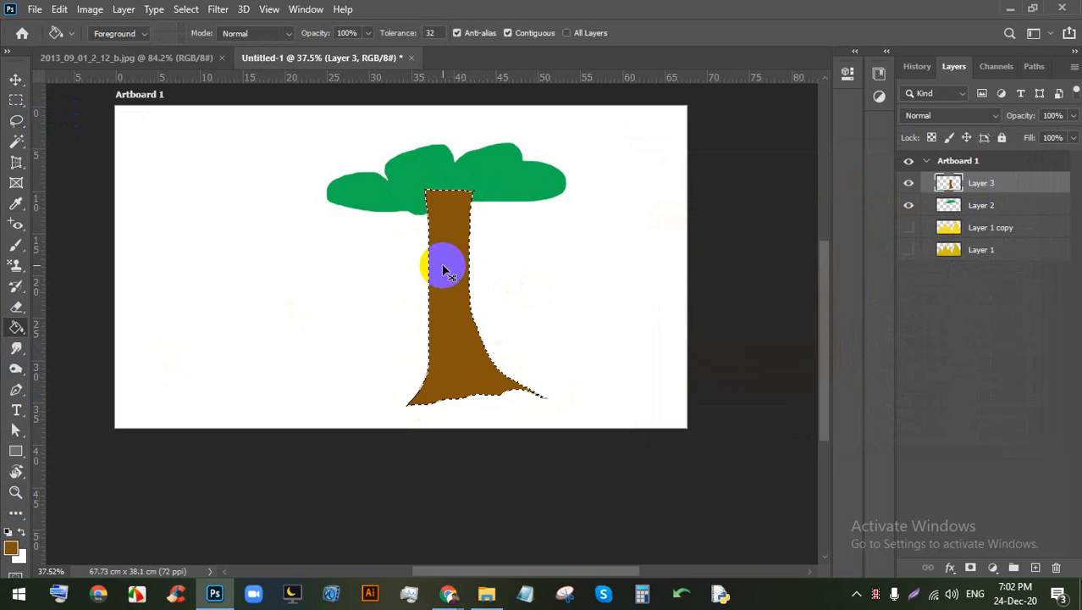
{"action": "key", "text": "ctrl+d"}
Step: Move the trunk layer, Layer 3, beneath the canopy layer, Layer 2, so the foliage overlaps the trunk
{"action": "scroll", "coordinate": [464, 181], "scroll_direction": "up", "scroll_amount": 3}
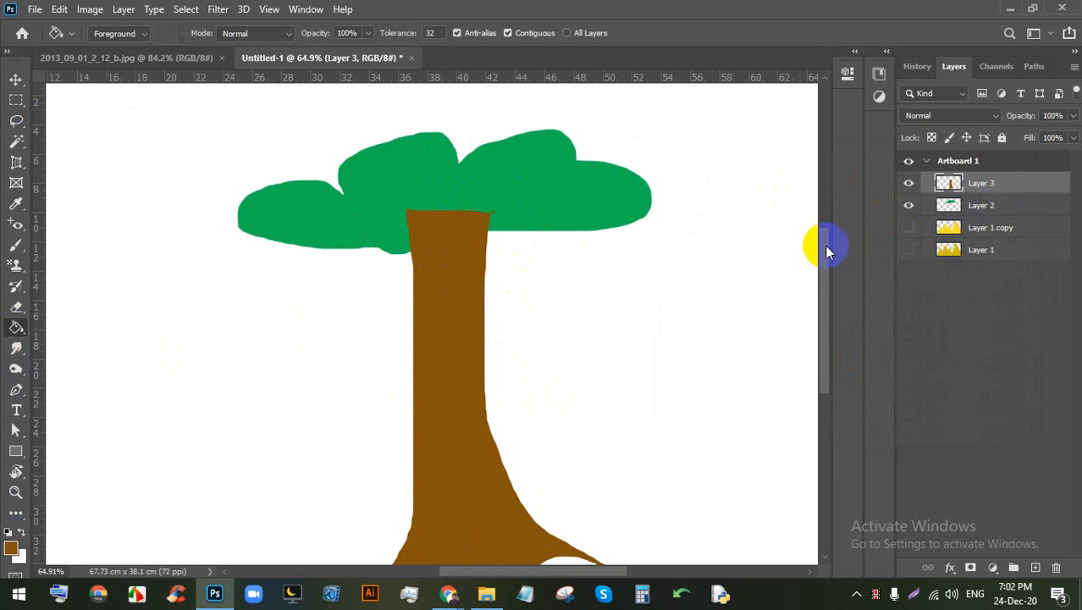
{"action": "left_click_drag", "start_coordinate": [999, 188], "coordinate": [994, 212]}
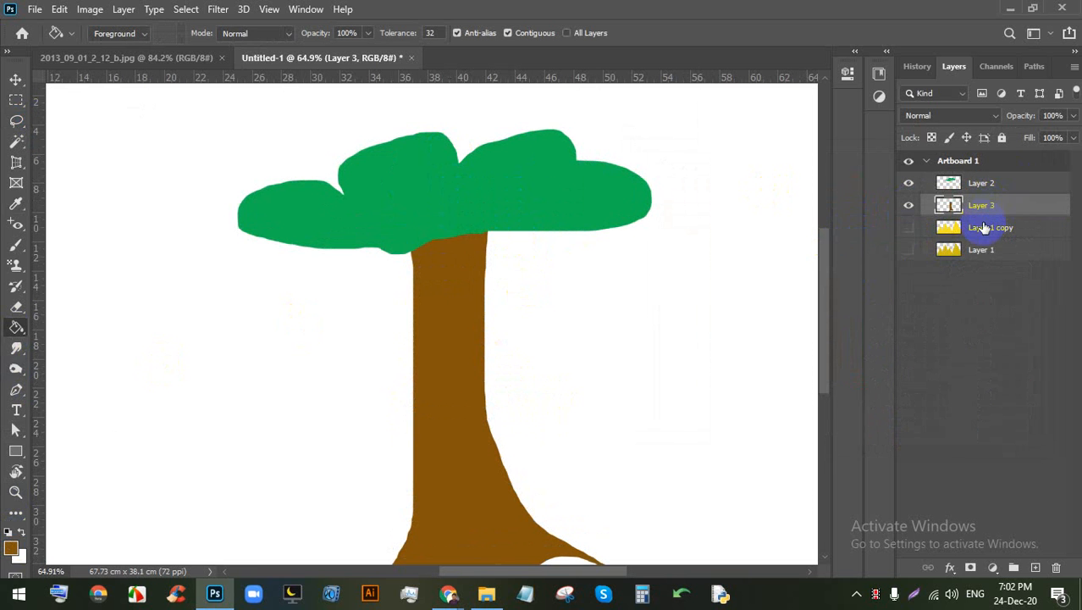
{"action": "scroll", "coordinate": [527, 210], "scroll_direction": "down", "scroll_amount": 2}
{"action": "scroll", "coordinate": [526, 210], "scroll_direction": "up", "scroll_amount": 2}
{"action": "scroll", "coordinate": [464, 200], "scroll_direction": "down", "scroll_amount": 1}
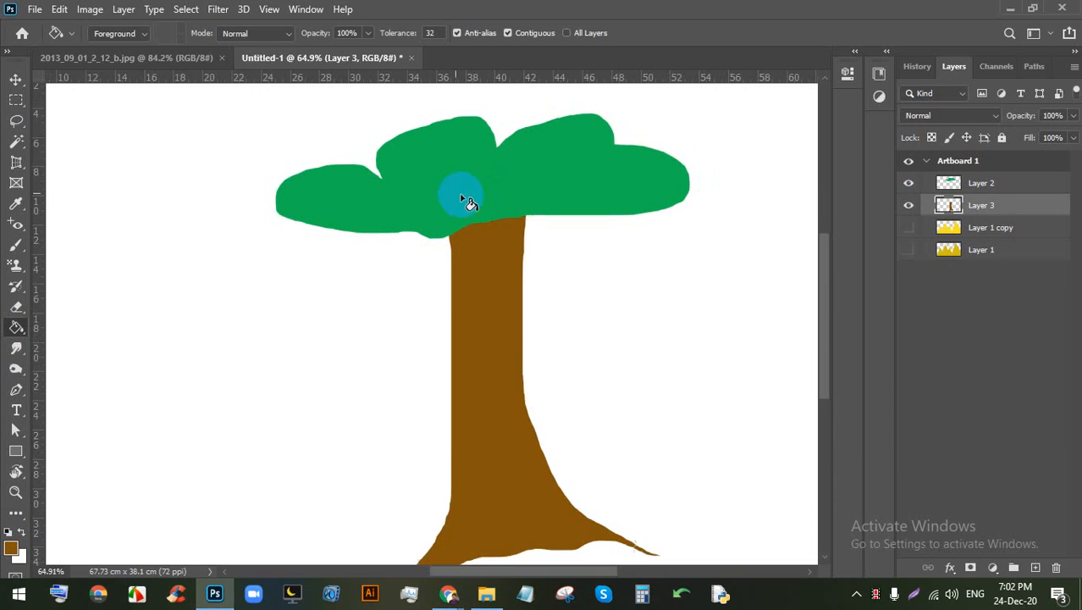
{"action": "scroll", "coordinate": [450, 186], "scroll_direction": "down", "scroll_amount": 3}
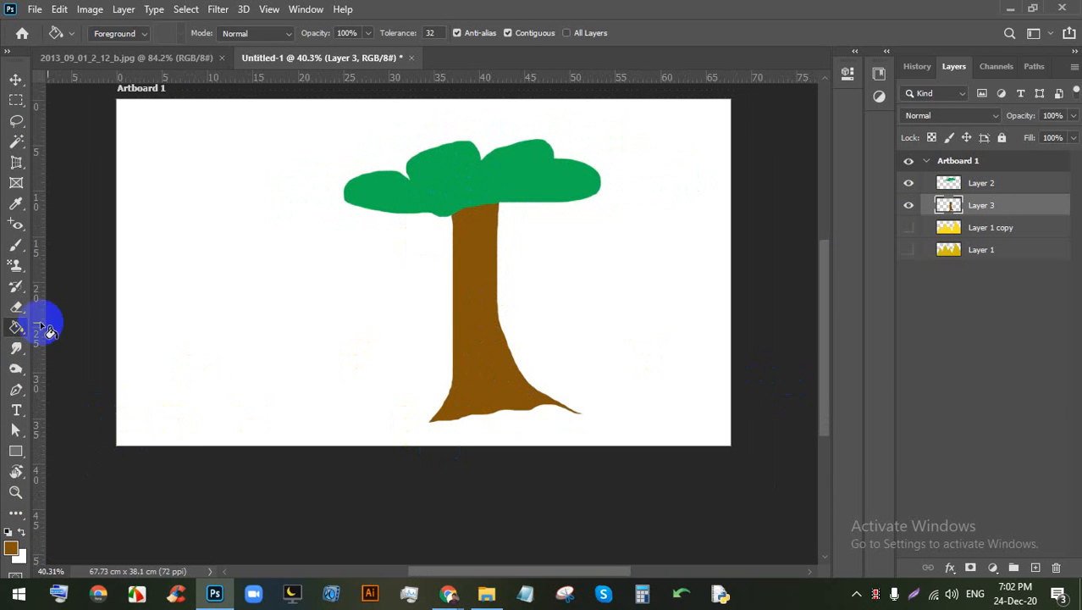
Step: Add a new empty layer above the canopy's Layer 2 and select Layer 2 again
{"action": "left_click", "coordinate": [1008, 190]}
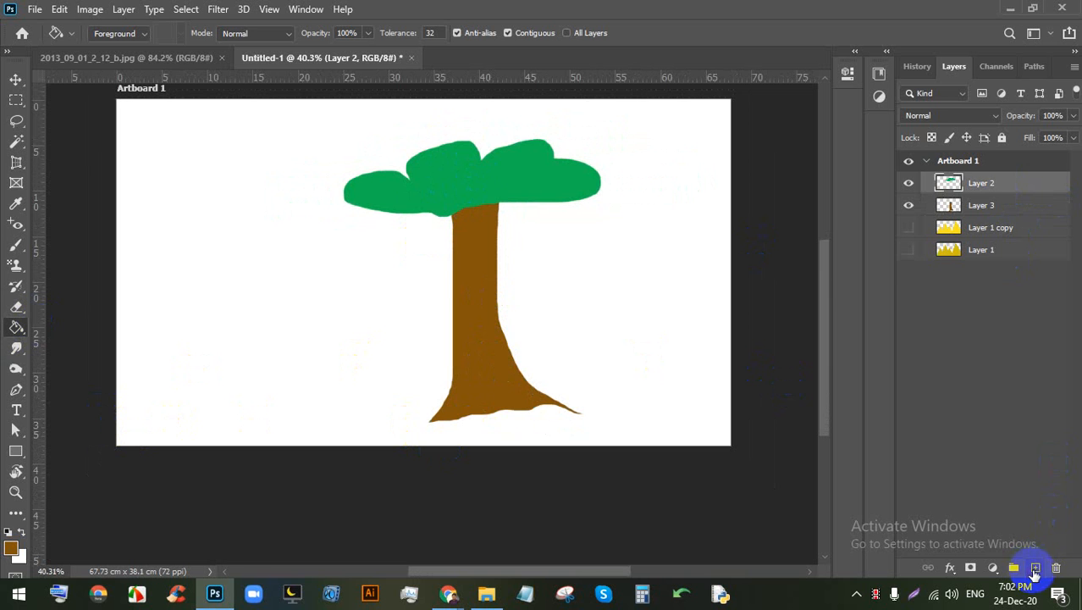
{"action": "left_click", "coordinate": [1035, 569]}
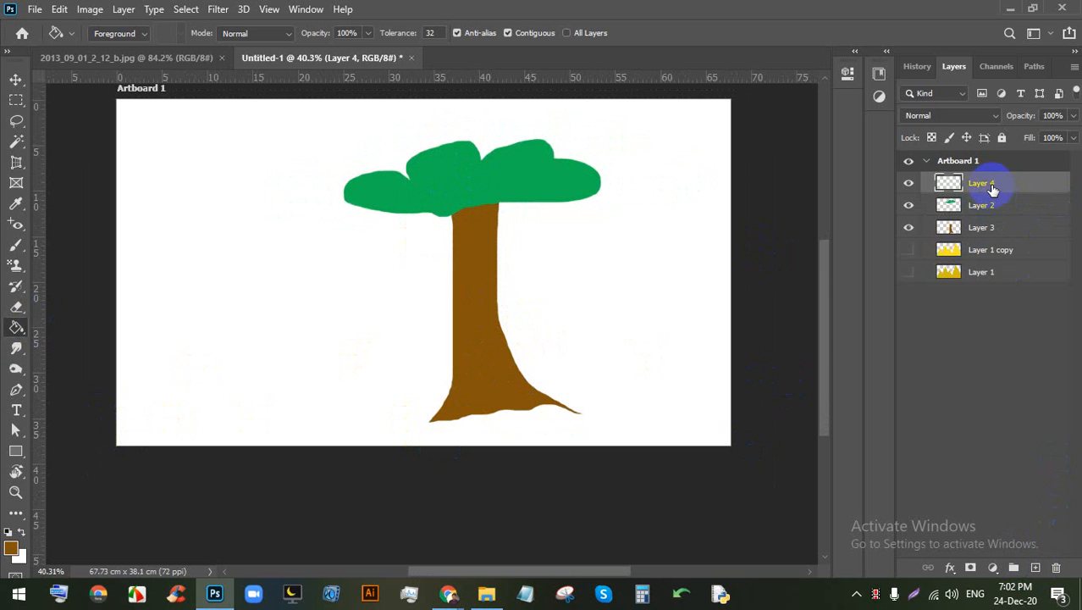
{"action": "mouse_move", "coordinate": [996, 209]}
{"action": "left_mouse_down"}
{"action": "mouse_move", "coordinate": [997, 246]}
{"action": "mouse_move", "coordinate": [993, 205]}
{"action": "left_mouse_up"}
{"action": "scroll", "coordinate": [462, 172], "scroll_direction": "down", "scroll_amount": 5}
{"action": "scroll", "coordinate": [461, 178], "scroll_direction": "up", "scroll_amount": 6}
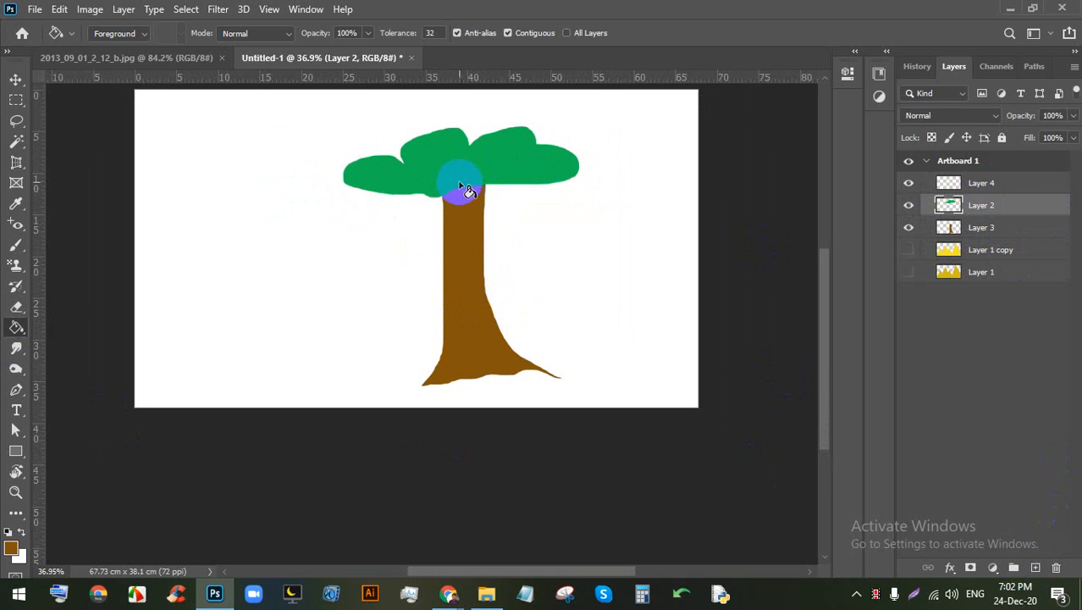
{"action": "scroll", "coordinate": [421, 265], "scroll_direction": "down", "scroll_amount": 2}
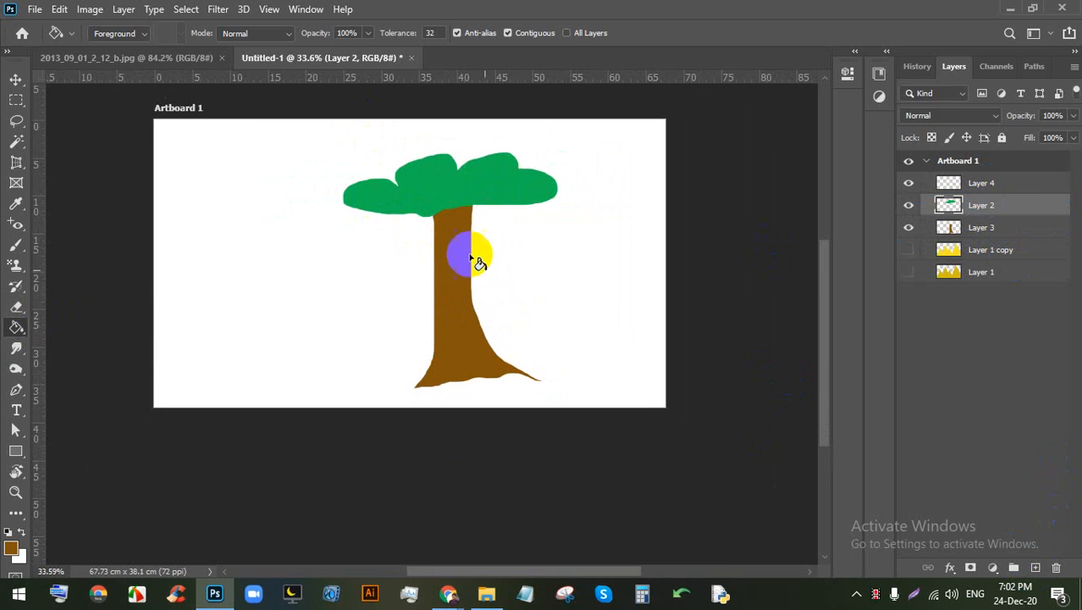
{"action": "scroll", "coordinate": [351, 360], "scroll_direction": "down", "scroll_amount": 1}
{"action": "scroll", "coordinate": [347, 362], "scroll_direction": "up", "scroll_amount": 1}
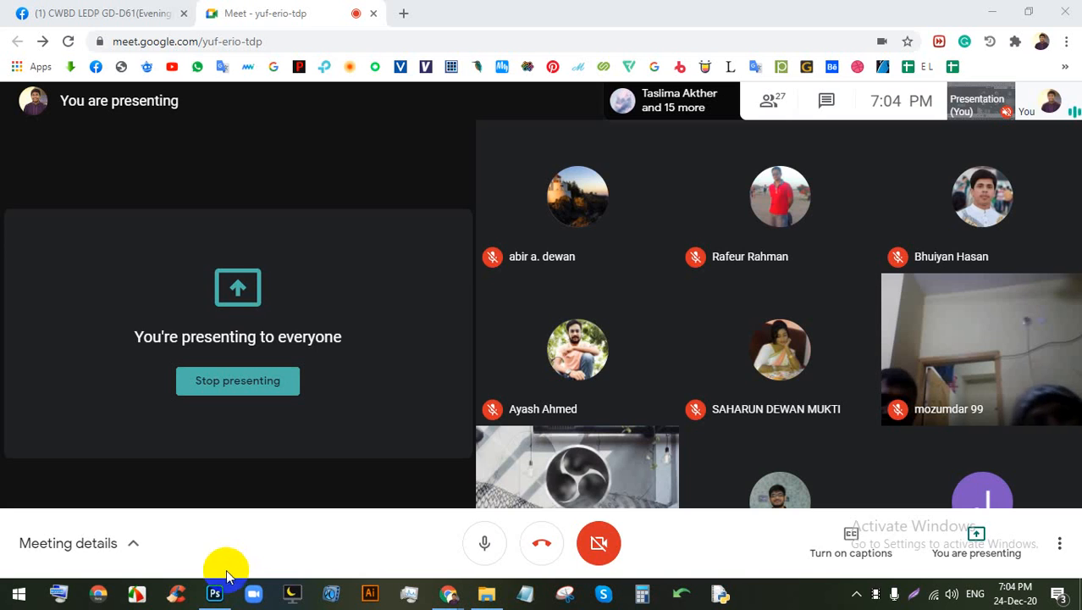
{"action": "left_click", "coordinate": [220, 585]}
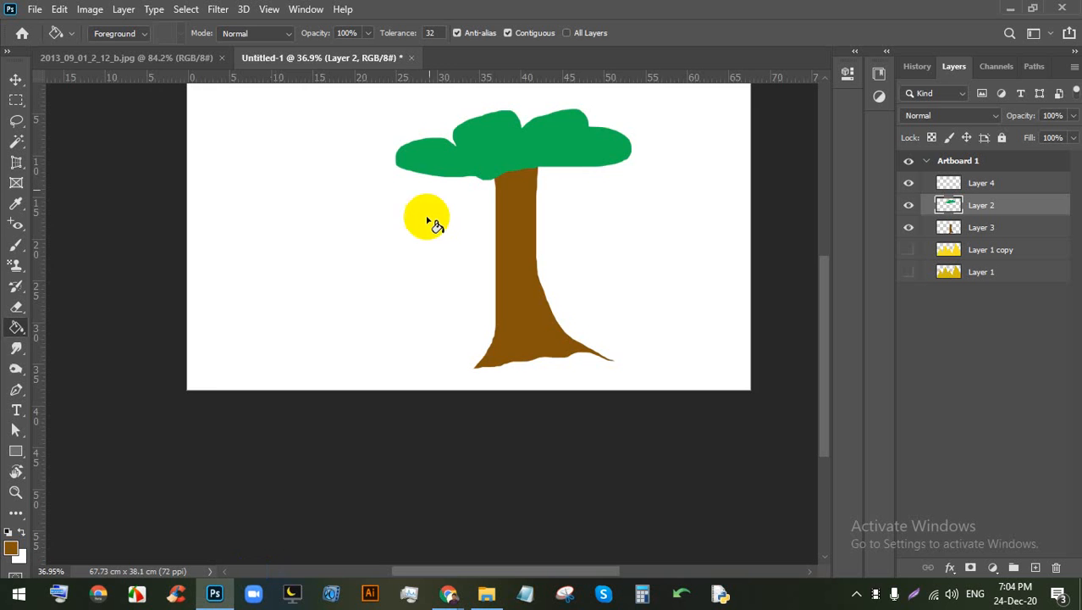
{"action": "scroll", "coordinate": [512, 184], "scroll_direction": "down", "scroll_amount": 2}
{"action": "scroll", "coordinate": [502, 127], "scroll_direction": "up", "scroll_amount": 3}
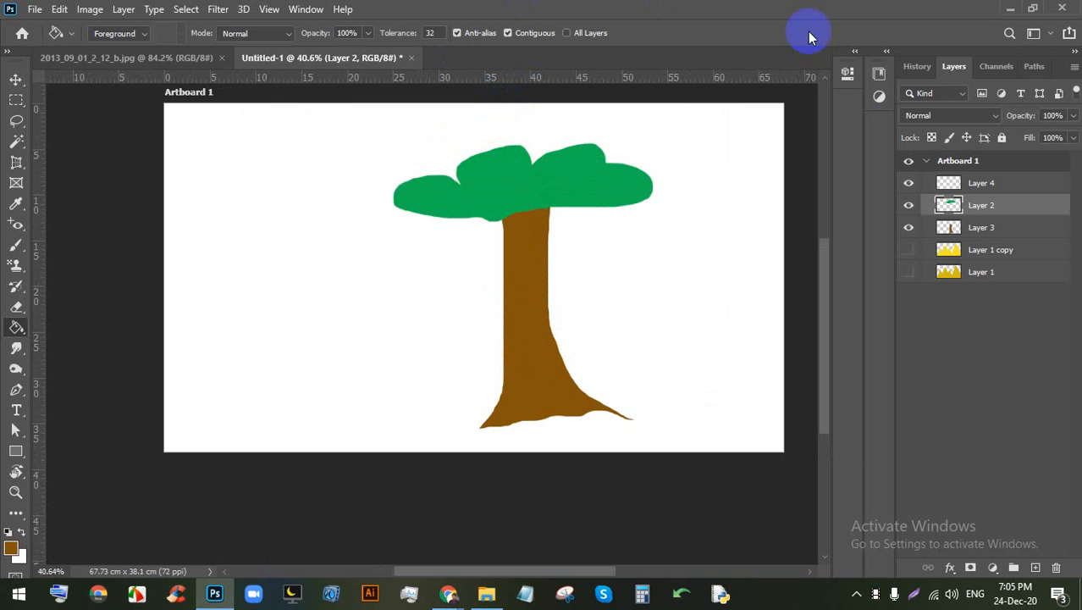
Step: Activate the freehand Lasso tool with the canopy's Layer 2 kept selected
{"action": "left_click_drag", "start_coordinate": [604, 239], "coordinate": [539, 242]}
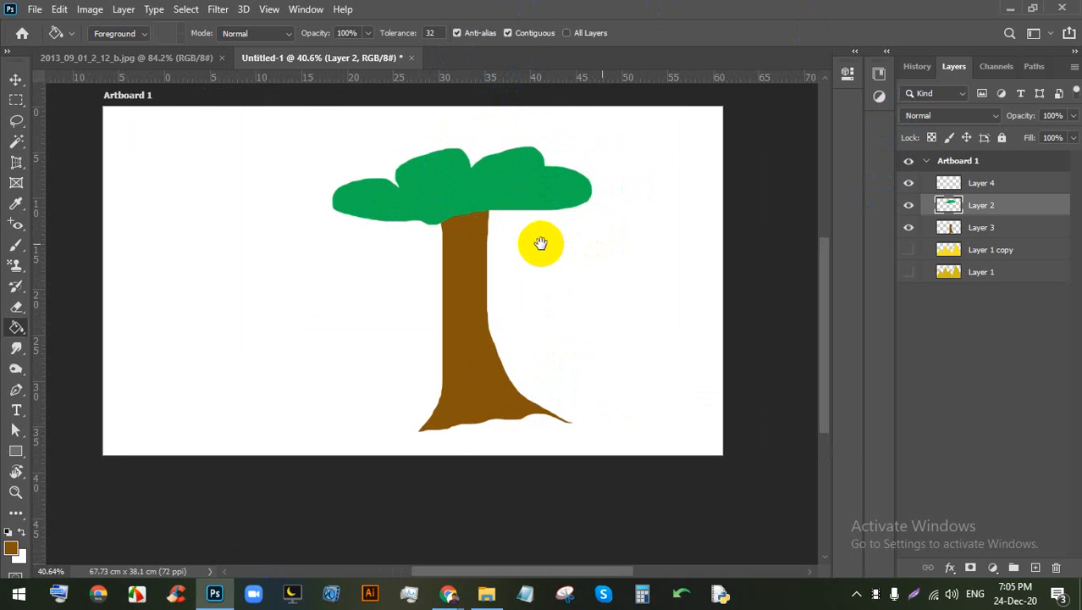
{"action": "left_click", "coordinate": [12, 137]}
{"action": "left_click", "coordinate": [14, 128]}
{"action": "left_click", "coordinate": [77, 125]}
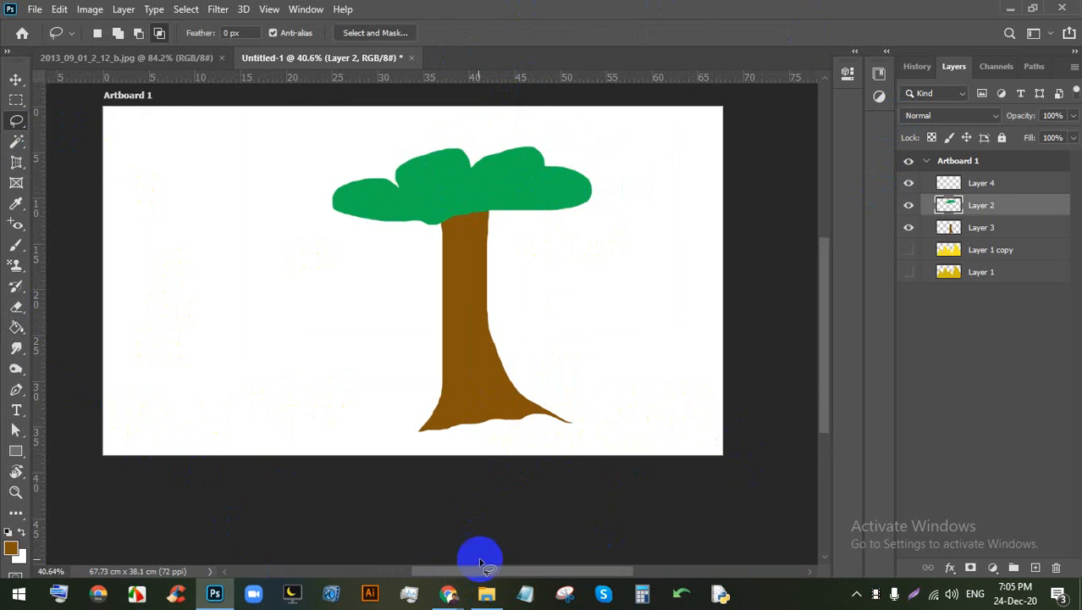
{"action": "left_click", "coordinate": [457, 592]}
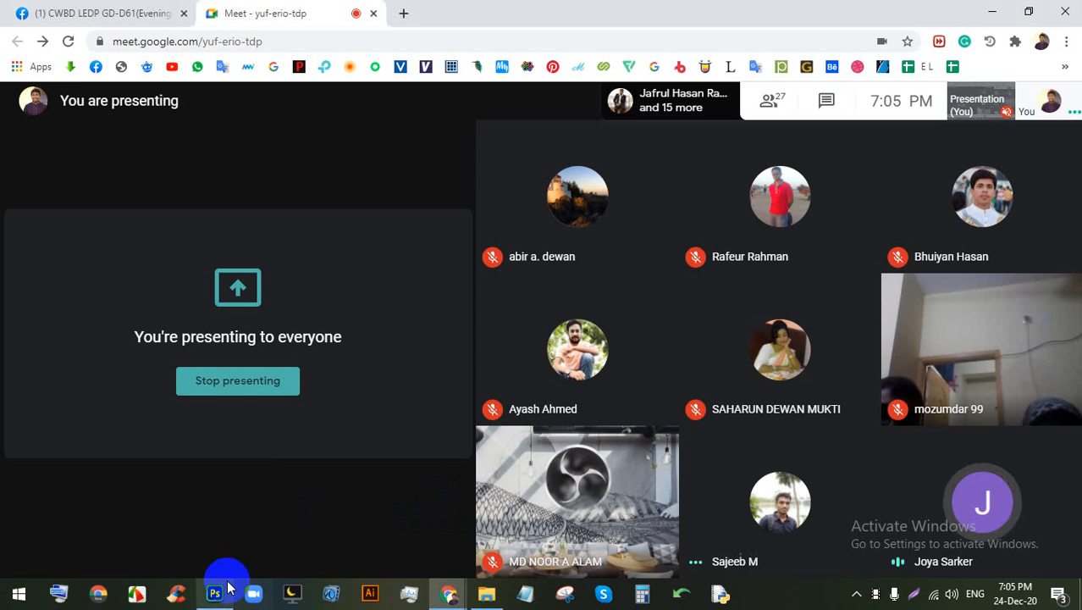
{"action": "left_click", "coordinate": [216, 594]}
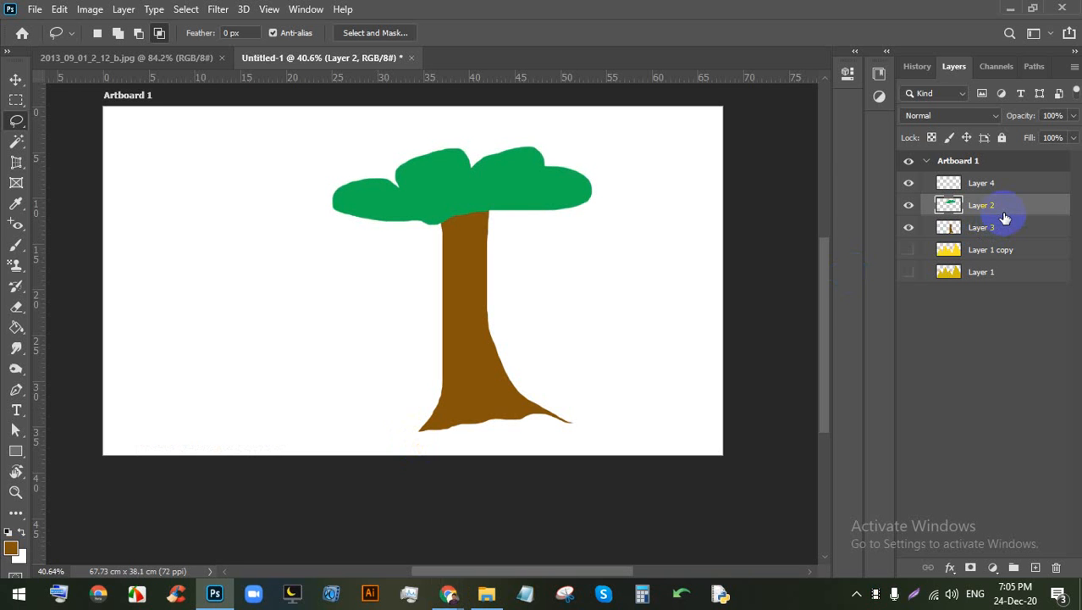
{"action": "key", "text": "ctrl+j"}
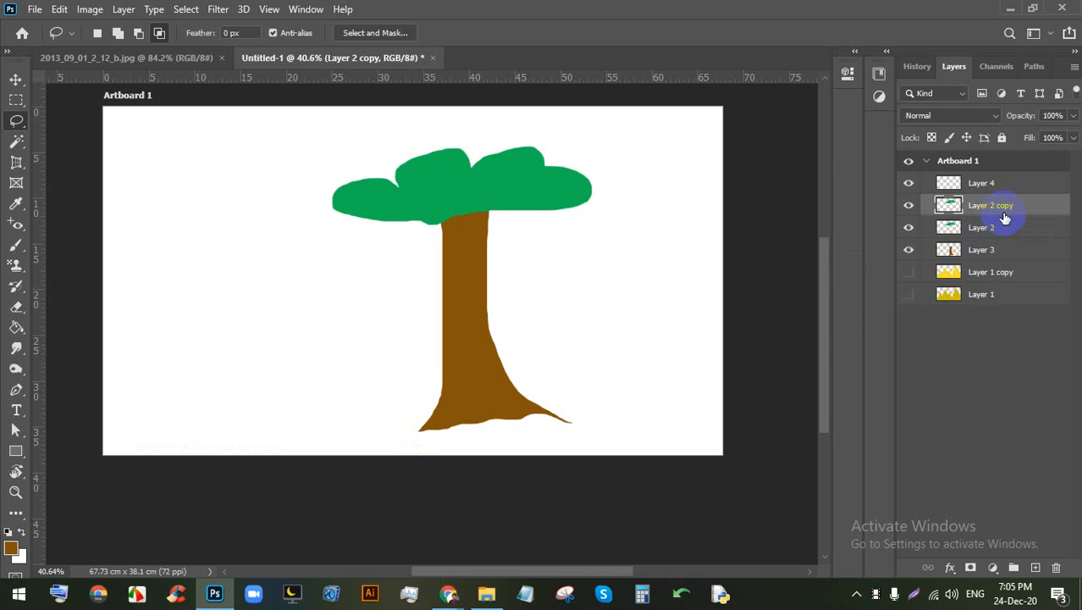
{"action": "key", "text": "ctrl+z"}
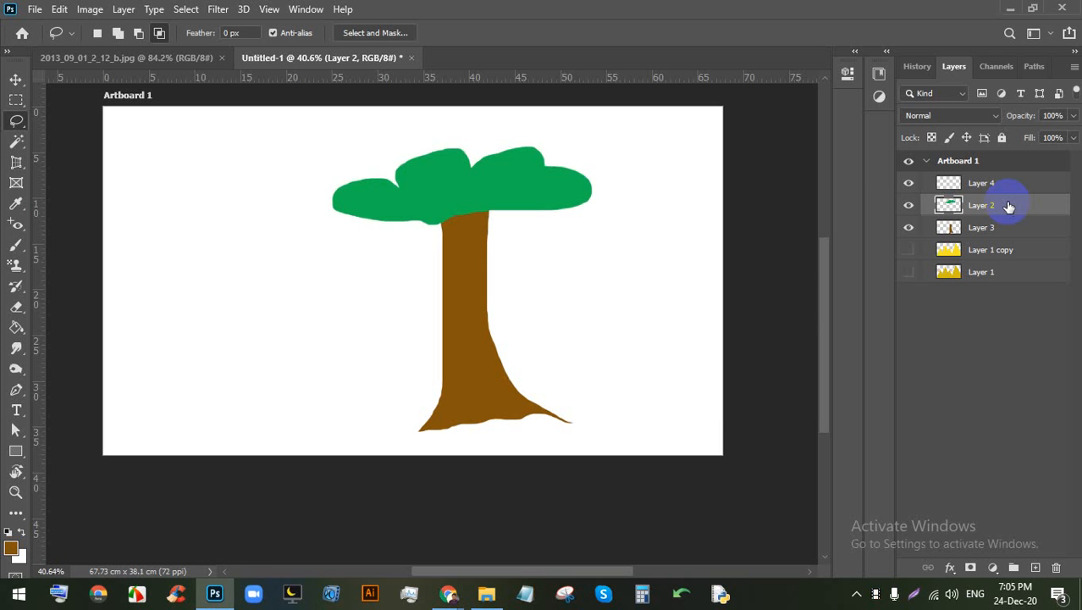
{"action": "key", "text": "ctrl+m"}
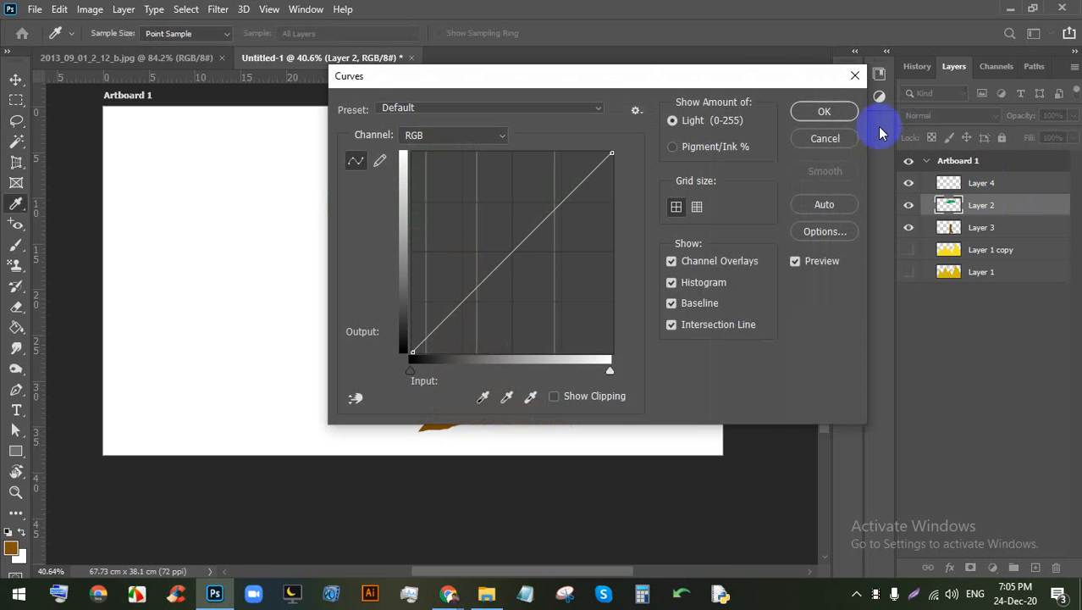
{"action": "left_click", "coordinate": [838, 144]}
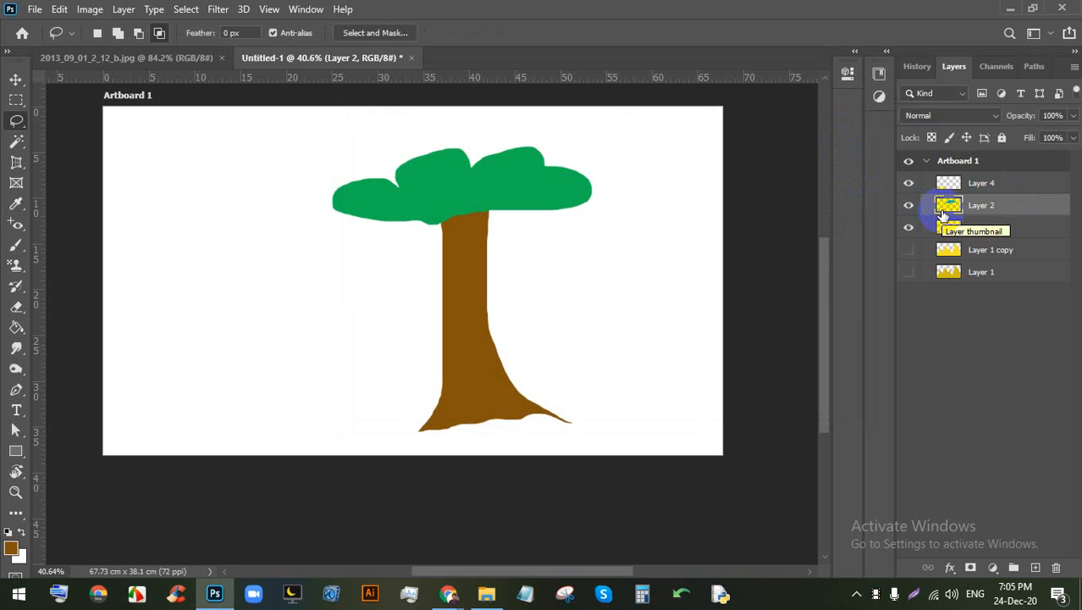
{"action": "left_click_drag", "start_coordinate": [926, 210], "coordinate": [1004, 197]}
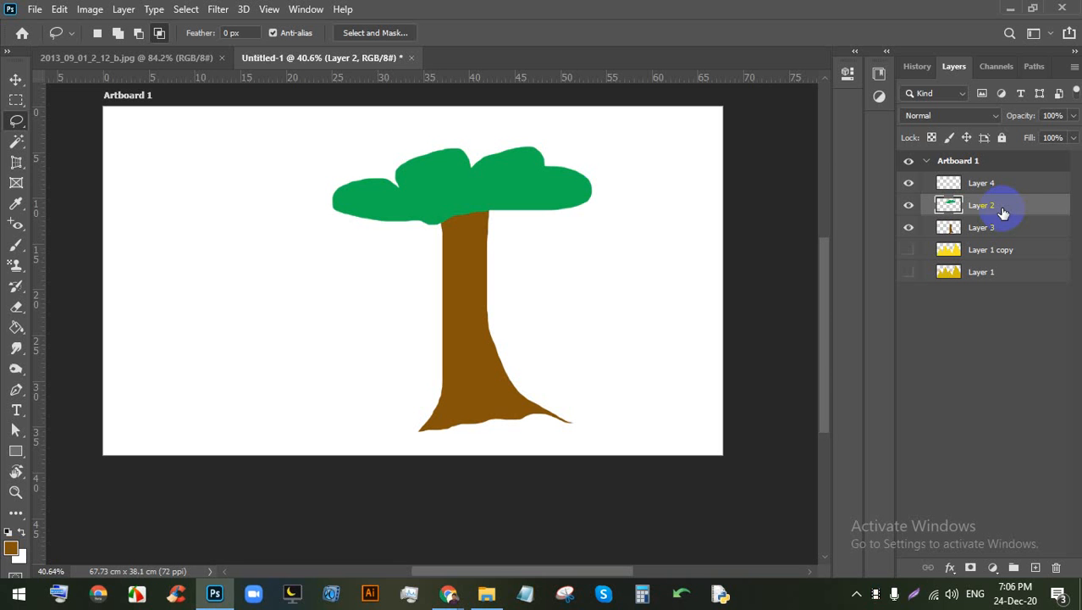
{"action": "left_click", "coordinate": [1002, 183]}
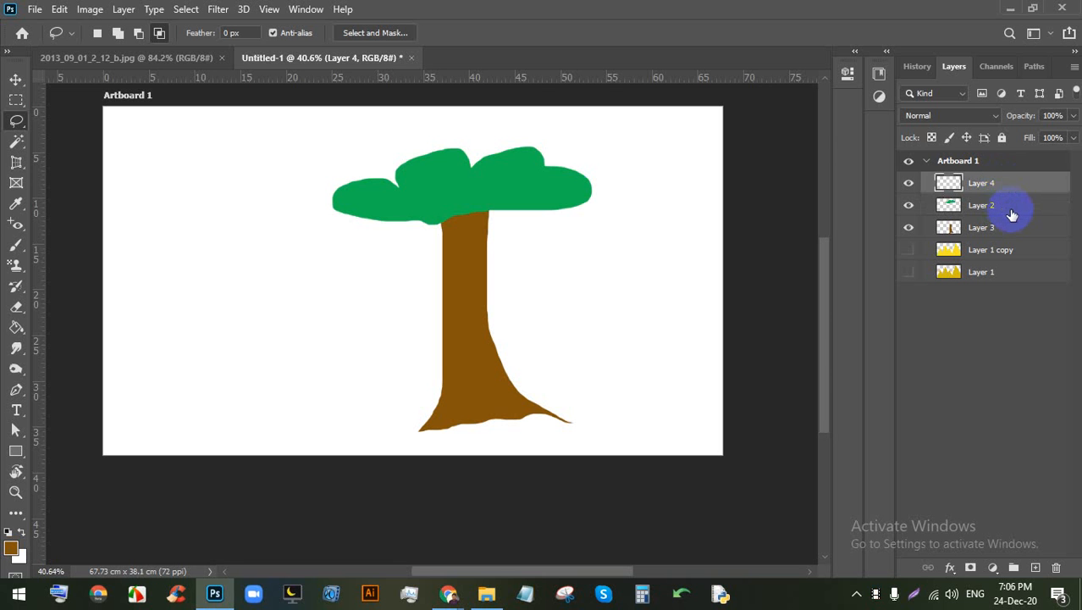
{"action": "left_click", "coordinate": [1008, 208]}
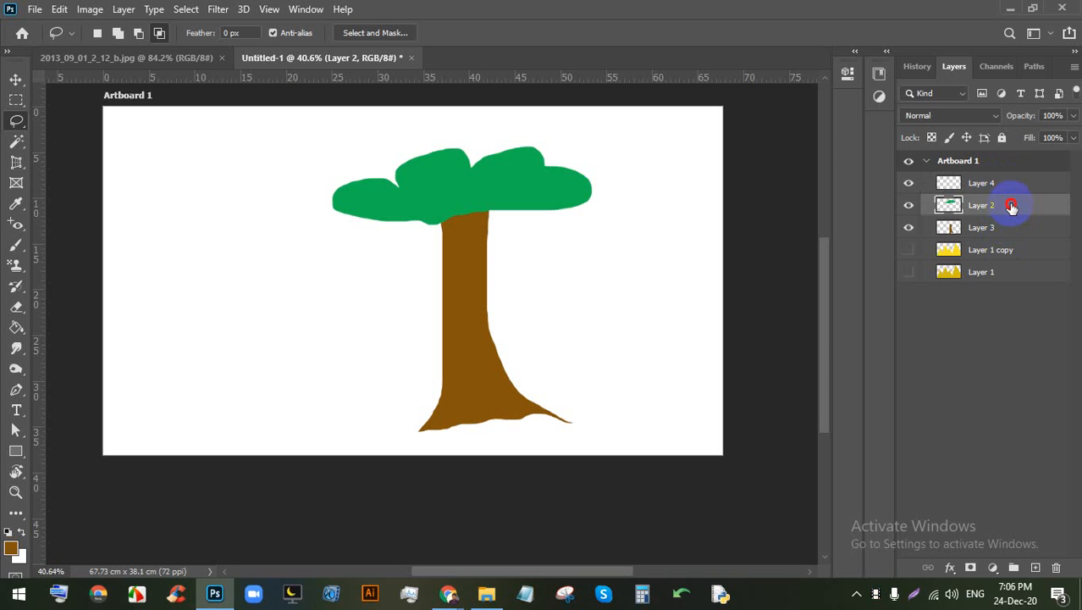
Step: Move the canopy's Layer 2 beneath the trunk's Layer 3, and return Layer 3 to its place below the canopy
{"action": "left_click_drag", "start_coordinate": [1011, 206], "coordinate": [1003, 238]}
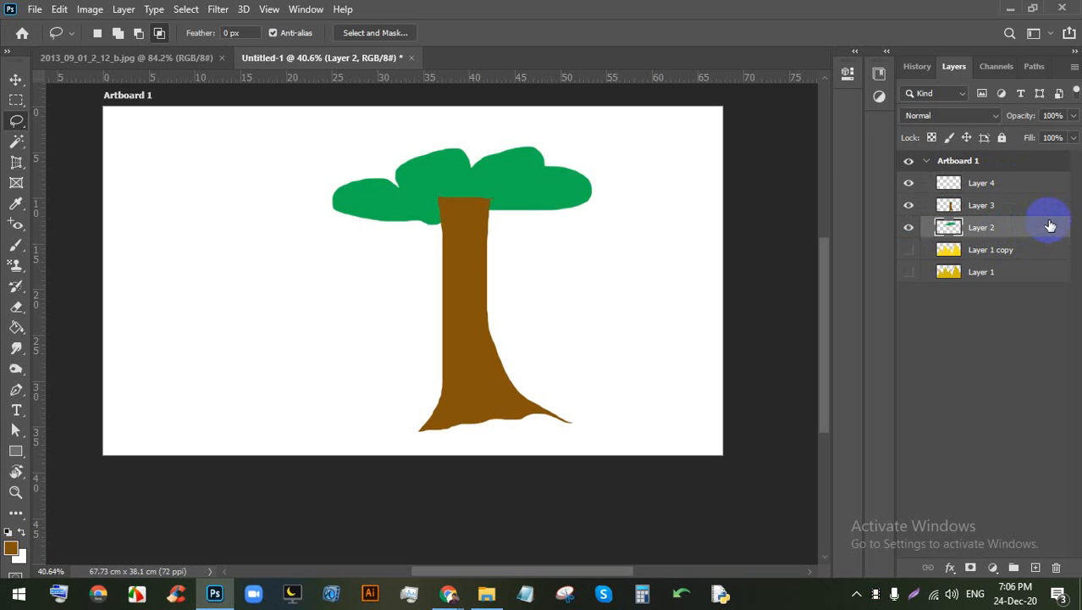
{"action": "scroll", "coordinate": [483, 198], "scroll_direction": "up", "scroll_amount": 2}
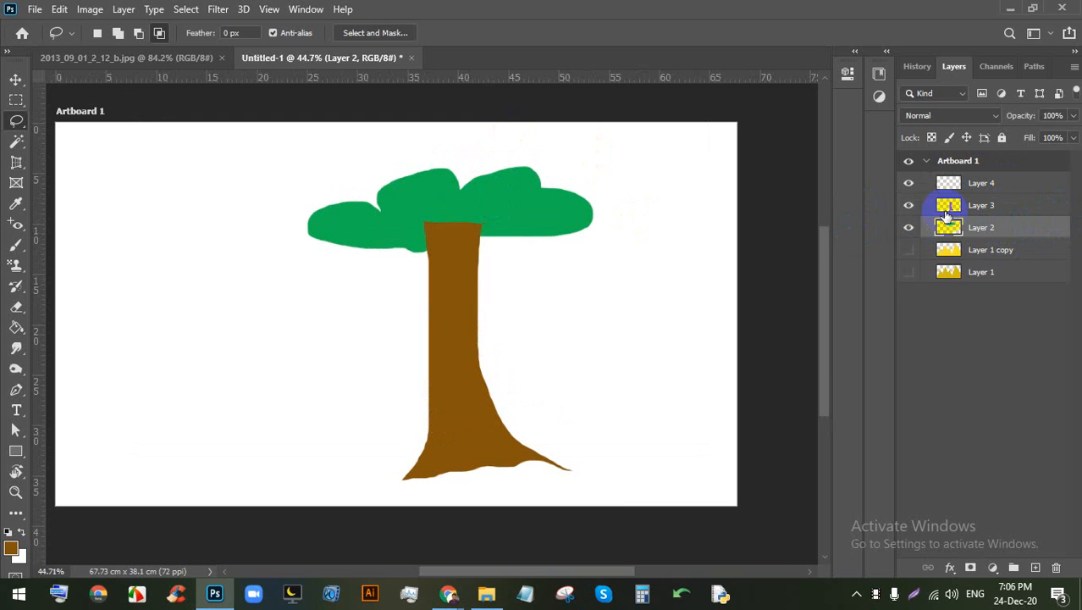
{"action": "left_click_drag", "start_coordinate": [1025, 209], "coordinate": [1020, 230]}
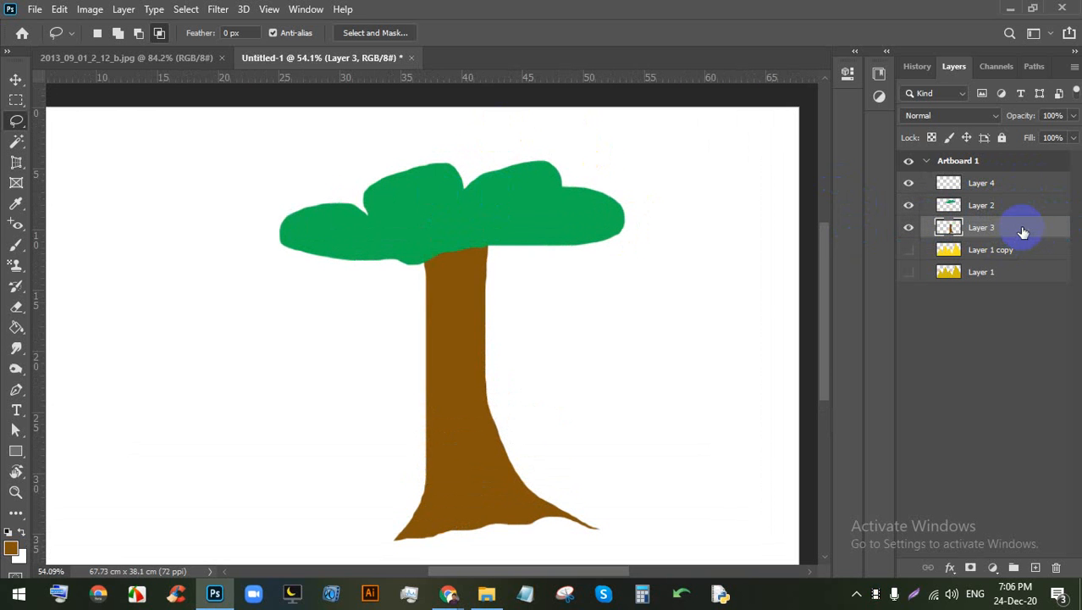
{"action": "scroll", "coordinate": [462, 172], "scroll_direction": "down", "scroll_amount": 3}
{"action": "scroll", "coordinate": [462, 223], "scroll_direction": "up", "scroll_amount": 3}
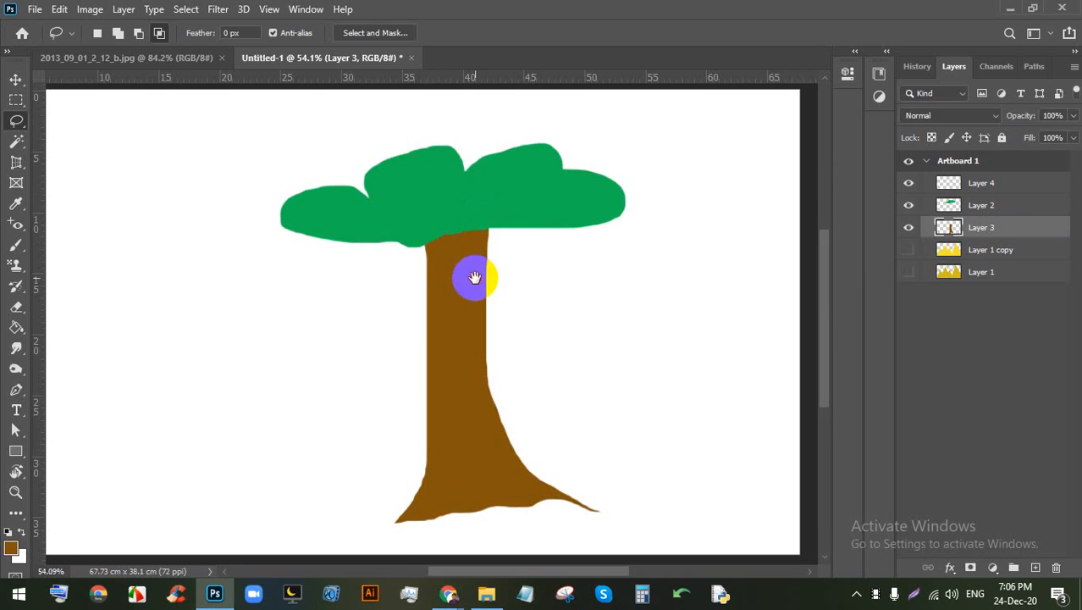
{"action": "left_click_drag", "start_coordinate": [475, 279], "coordinate": [511, 245]}
{"action": "scroll", "coordinate": [511, 245], "scroll_direction": "down", "scroll_amount": 2}
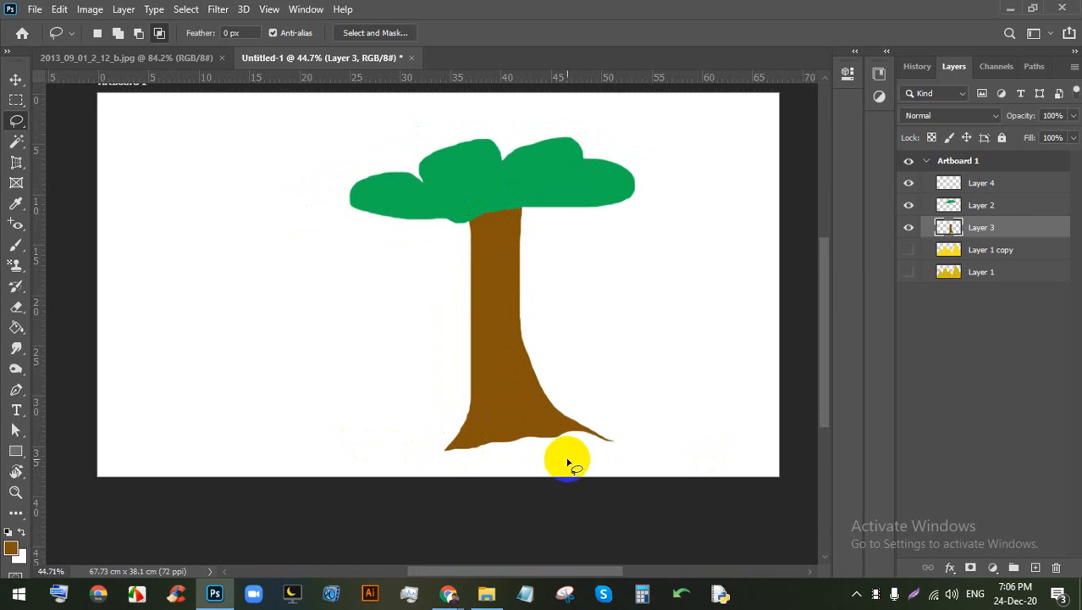
Step: Make the empty Layer 4 at the head of the layer stack the active layer
{"action": "left_click", "coordinate": [1004, 183]}
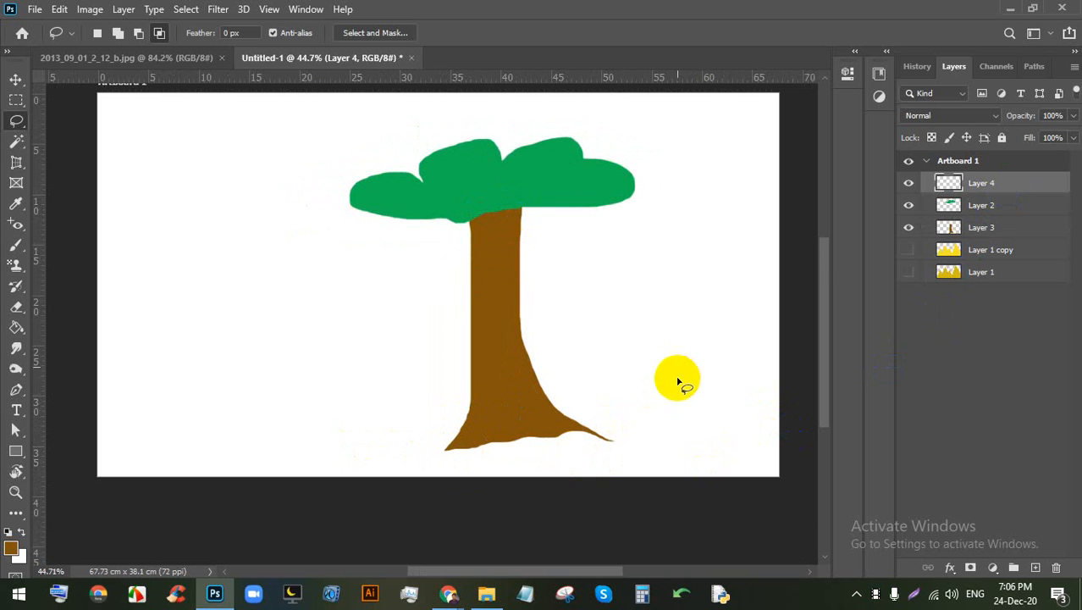
{"action": "left_click", "coordinate": [910, 185]}
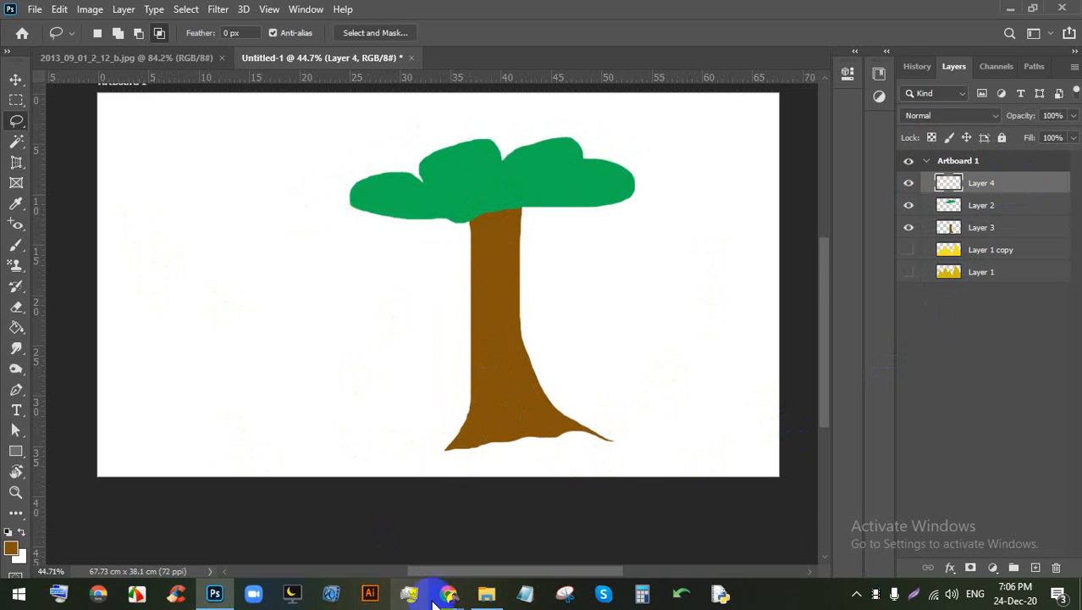
Step: Switch to the Google Meet call in Chrome to check the participants, and return to Photoshop
{"action": "mouse_move", "coordinate": [448, 593]}
{"action": "left_click", "coordinate": [377, 502]}
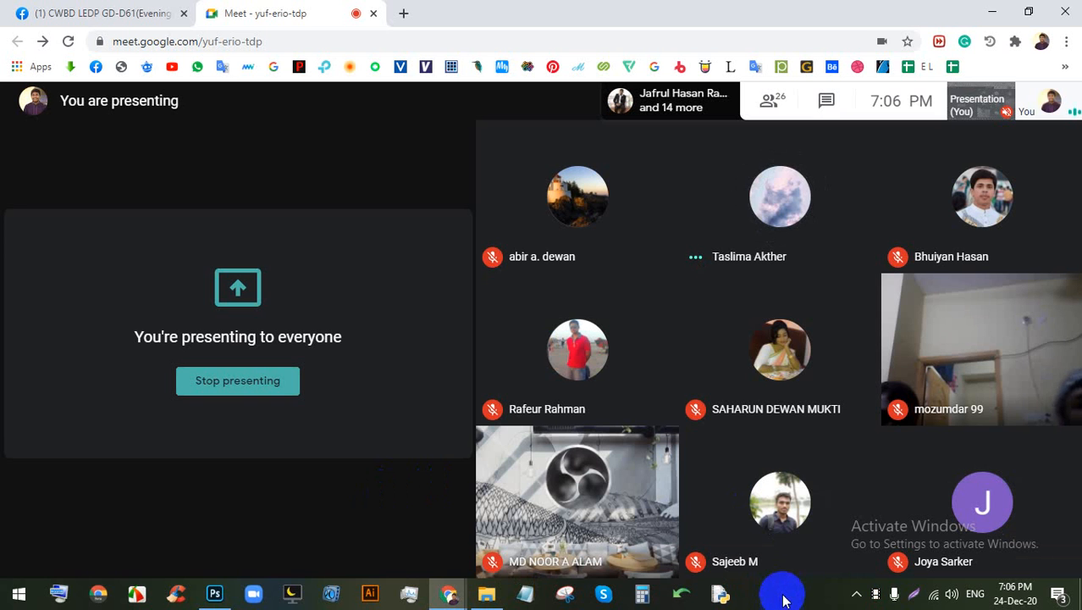
{"action": "left_click", "coordinate": [216, 596]}
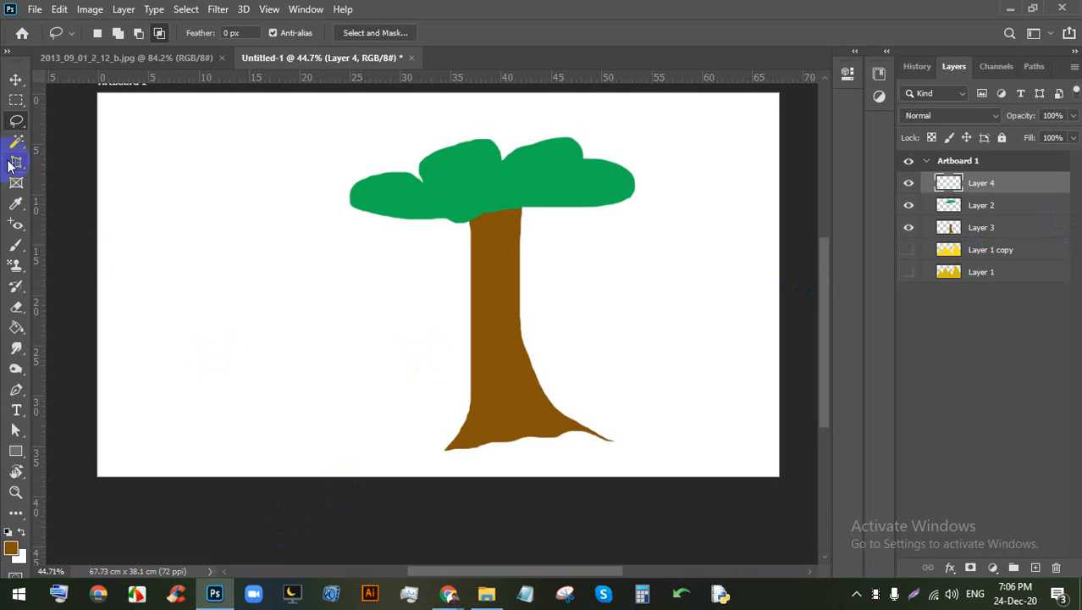
Step: Lasso a jagged ground strip along the artboard's lower edge, fill it with very dark brown using the Paint Bucket and deselect
{"action": "mouse_move", "coordinate": [95, 438]}
{"action": "left_mouse_down"}
{"action": "mouse_move", "coordinate": [352, 443]}
{"action": "mouse_move", "coordinate": [413, 409]}
{"action": "mouse_move", "coordinate": [433, 428]}
{"action": "mouse_move", "coordinate": [494, 438]}
{"action": "mouse_move", "coordinate": [648, 377]}
{"action": "mouse_move", "coordinate": [684, 432]}
{"action": "mouse_move", "coordinate": [714, 413]}
{"action": "mouse_move", "coordinate": [808, 418]}
{"action": "mouse_move", "coordinate": [802, 470]}
{"action": "mouse_move", "coordinate": [608, 523]}
{"action": "mouse_move", "coordinate": [139, 517]}
{"action": "mouse_move", "coordinate": [91, 502]}
{"action": "mouse_move", "coordinate": [103, 439]}
{"action": "left_mouse_up"}
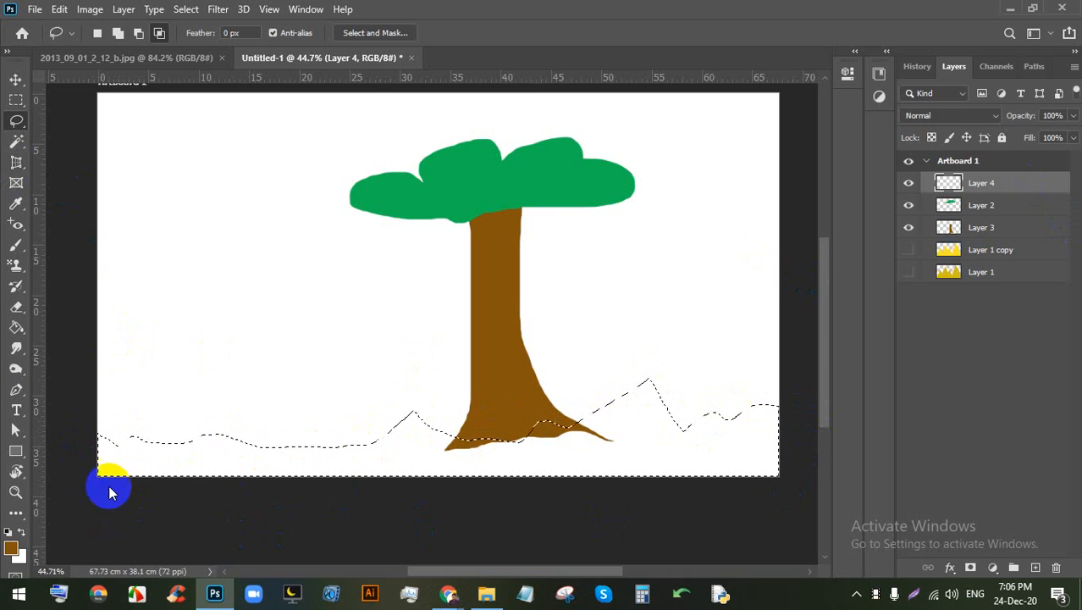
{"action": "left_click", "coordinate": [15, 329]}
{"action": "left_click", "coordinate": [11, 548]}
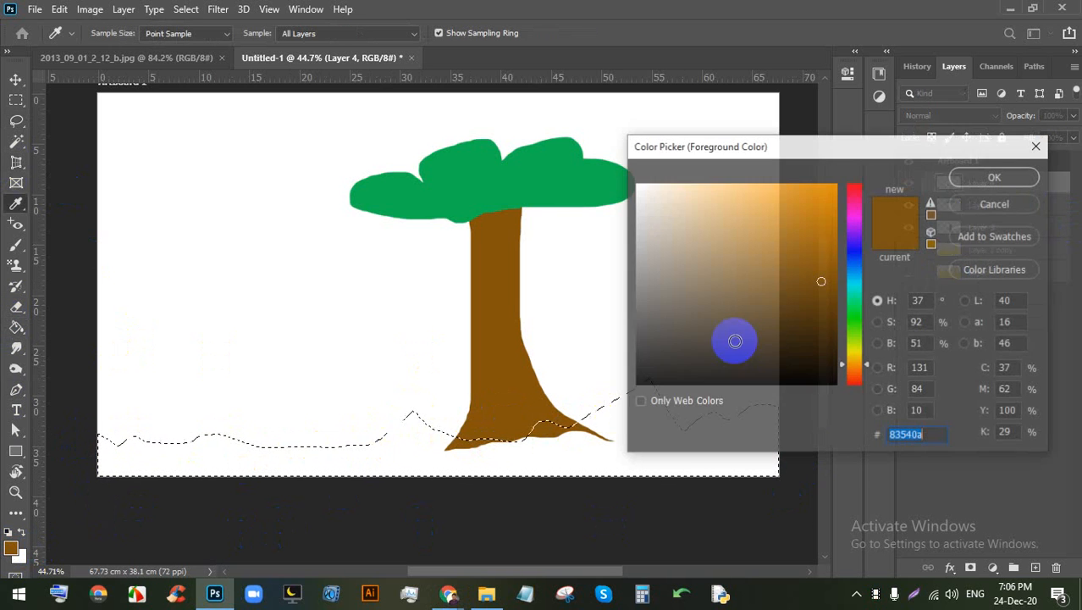
{"action": "left_click", "coordinate": [814, 339]}
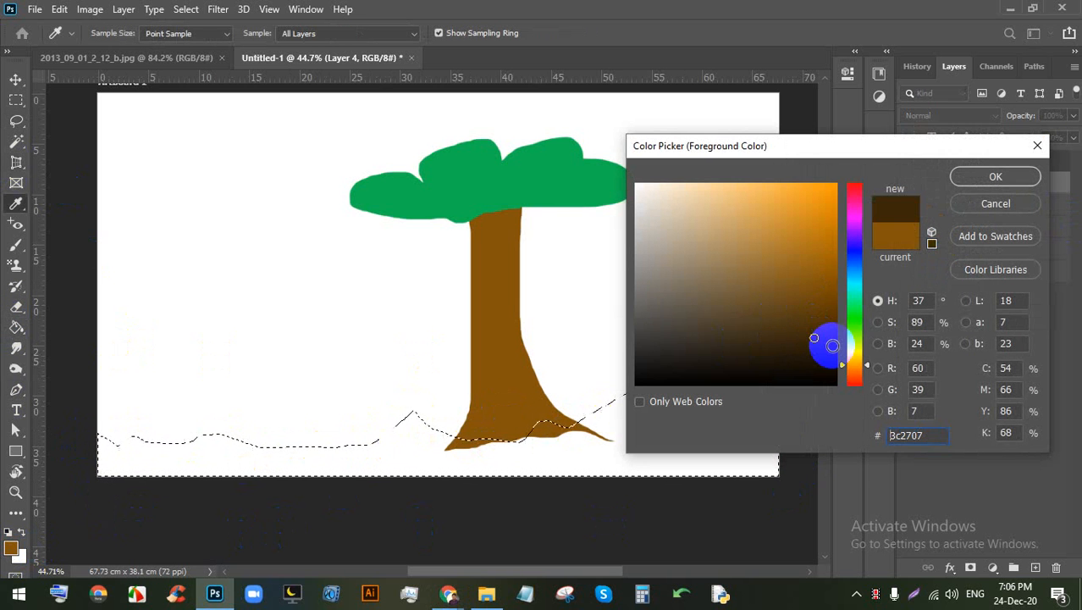
{"action": "left_click", "coordinate": [996, 177]}
{"action": "left_click", "coordinate": [718, 436]}
{"action": "key", "text": "ctrl+d"}
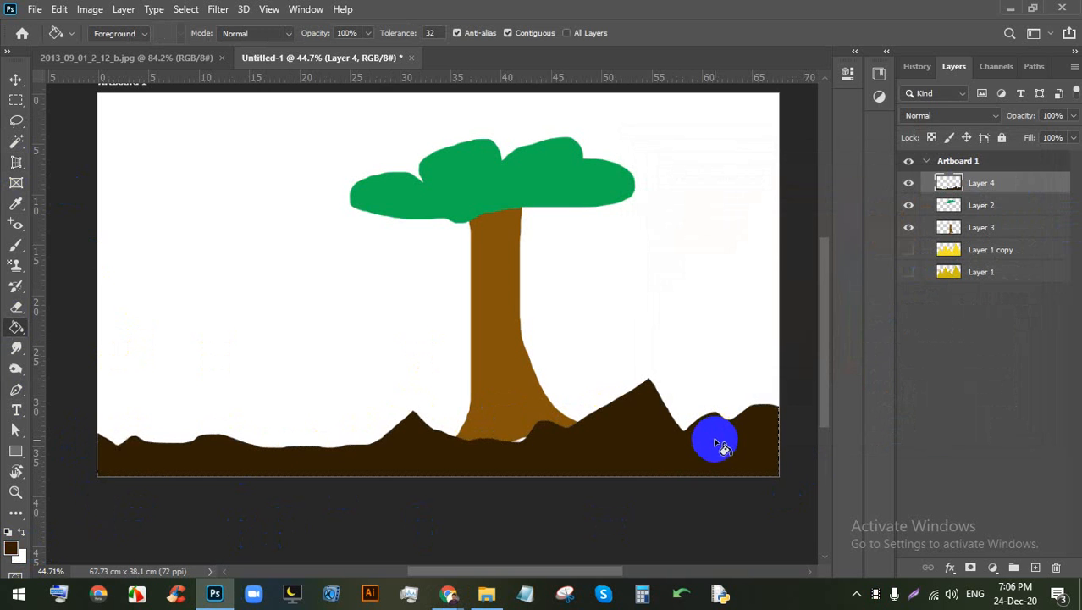
Step: Move the ground's Layer 4 beneath the trunk's Layer 3 and transform it to 115.28% scale, centred at X 975 px
{"action": "left_click_drag", "start_coordinate": [999, 183], "coordinate": [1054, 227]}
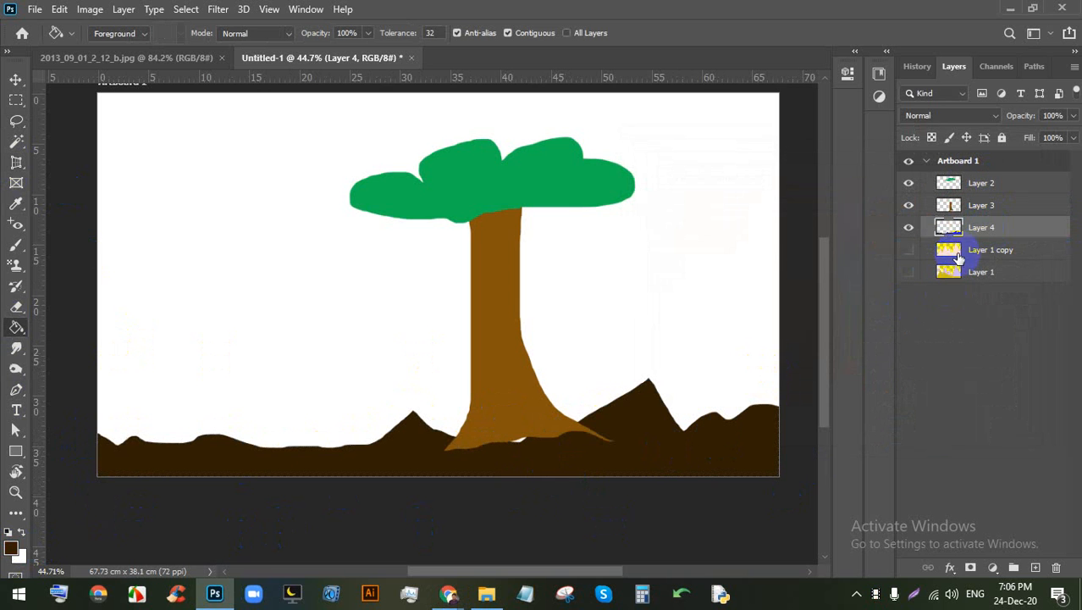
{"action": "key", "text": "ctrl+t"}
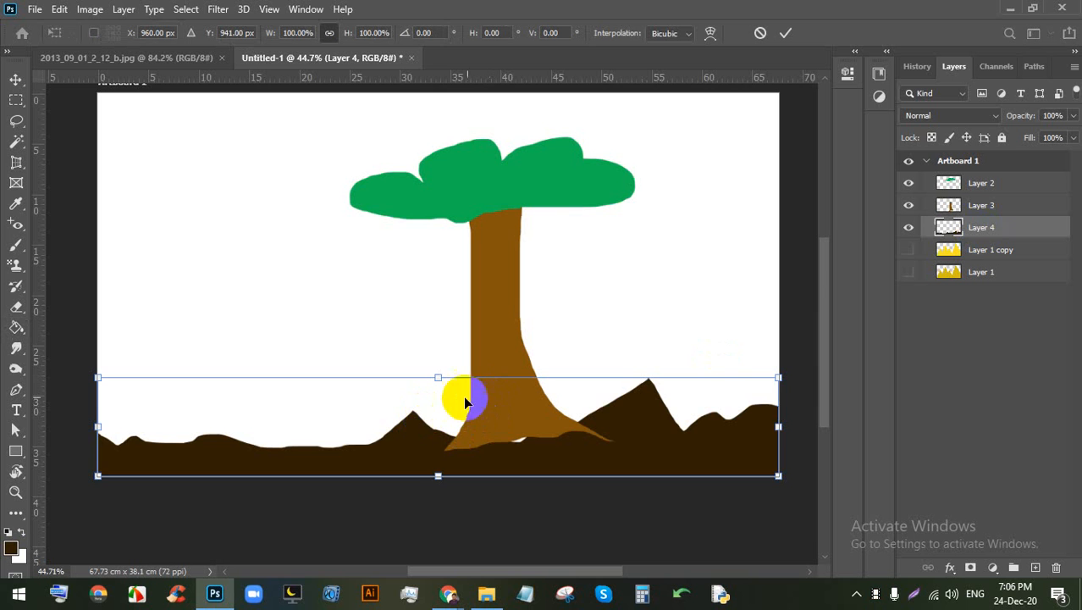
{"action": "left_click_drag", "start_coordinate": [441, 378], "coordinate": [435, 362]}
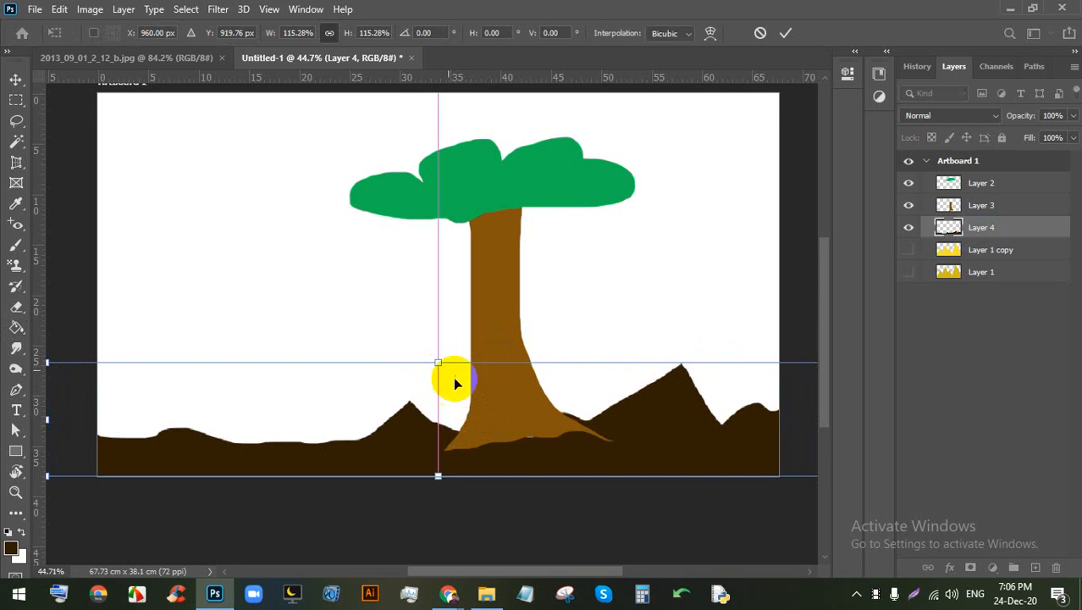
{"action": "mouse_move", "coordinate": [511, 466]}
{"action": "left_mouse_down"}
{"action": "mouse_move", "coordinate": [587, 459]}
{"action": "mouse_move", "coordinate": [517, 454]}
{"action": "mouse_move", "coordinate": [538, 464]}
{"action": "left_mouse_up"}
{"action": "left_click", "coordinate": [785, 34]}
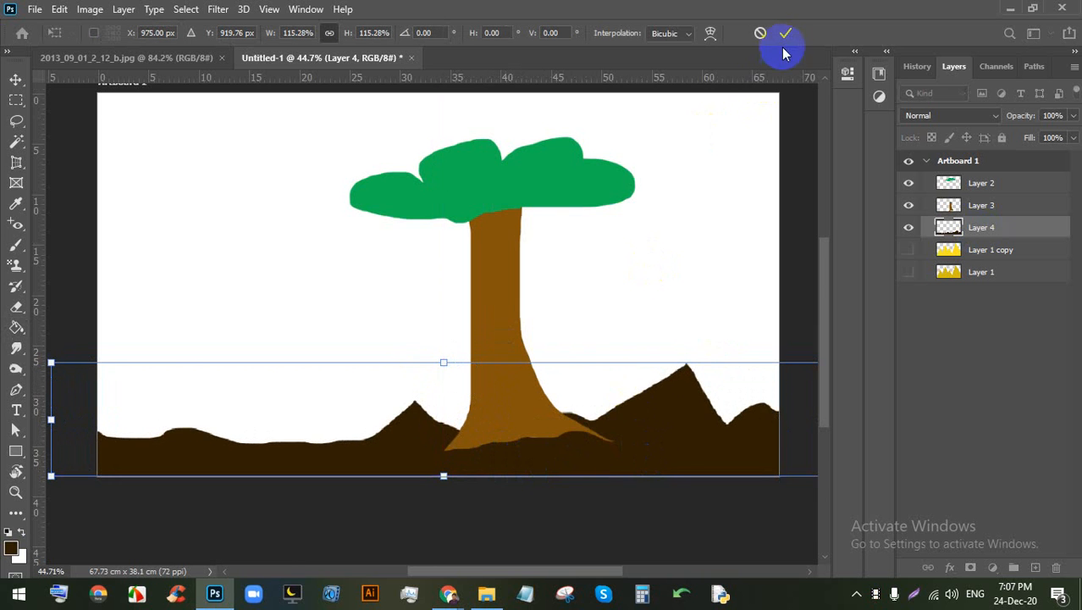
Step: Move the ground's Layer 4 above the canopy's Layer 2 so the ground covers the trunk's base
{"action": "left_click", "coordinate": [980, 225]}
{"action": "left_click_drag", "start_coordinate": [980, 225], "coordinate": [973, 179]}
{"action": "scroll", "coordinate": [536, 252], "scroll_direction": "down", "scroll_amount": 4}
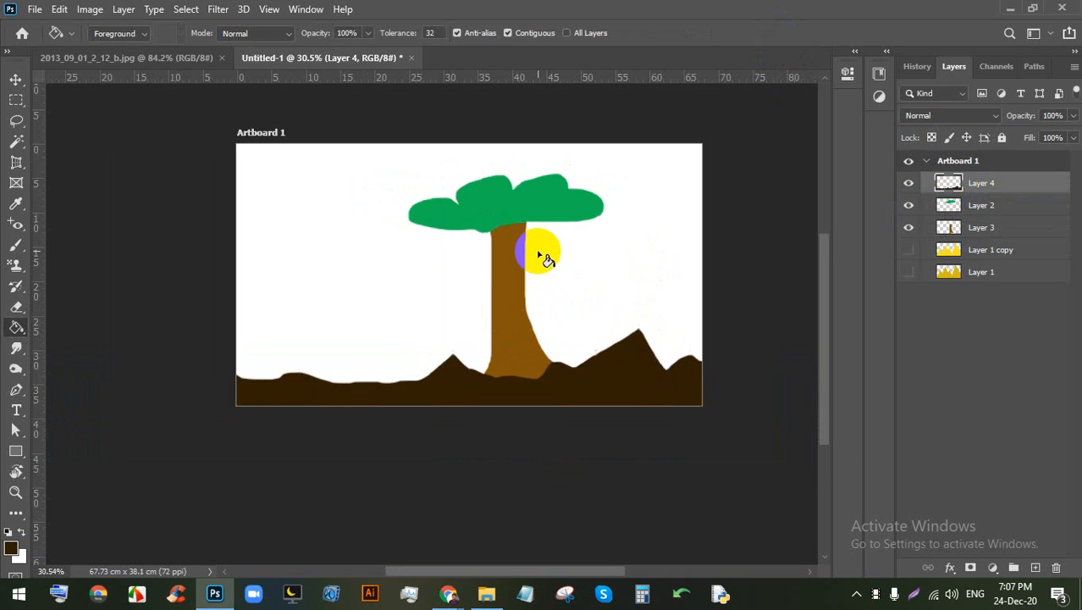
{"action": "scroll", "coordinate": [254, 202], "scroll_direction": "up", "scroll_amount": 2}
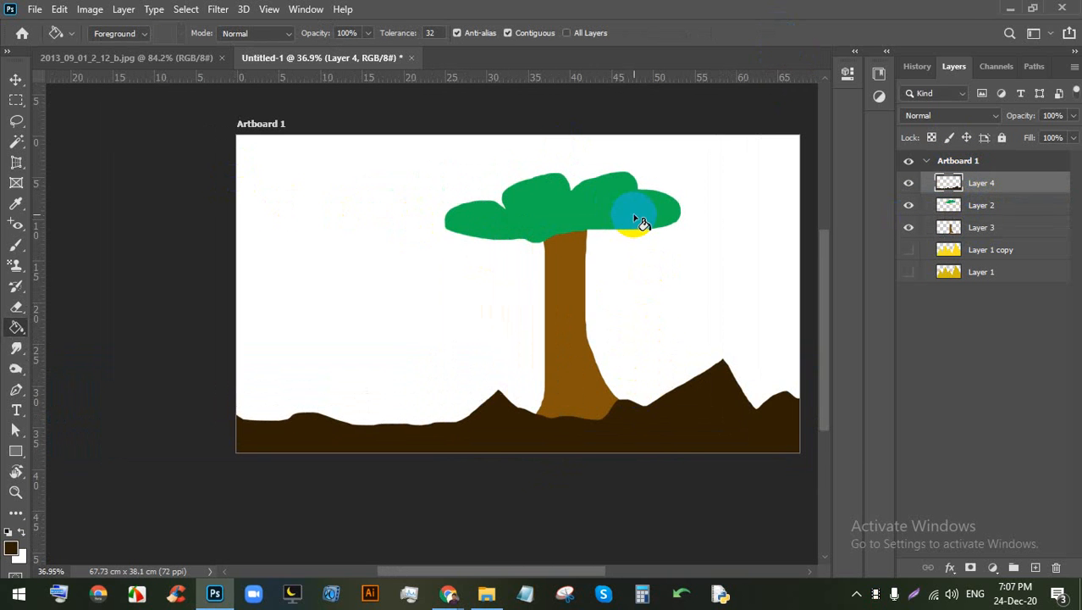
Step: Show the two hidden yellow mountain layers, Layer 1 copy and Layer 1, behind the tree
{"action": "left_click_drag", "start_coordinate": [631, 219], "coordinate": [934, 188]}
{"action": "left_click", "coordinate": [910, 251]}
{"action": "left_click", "coordinate": [909, 274]}
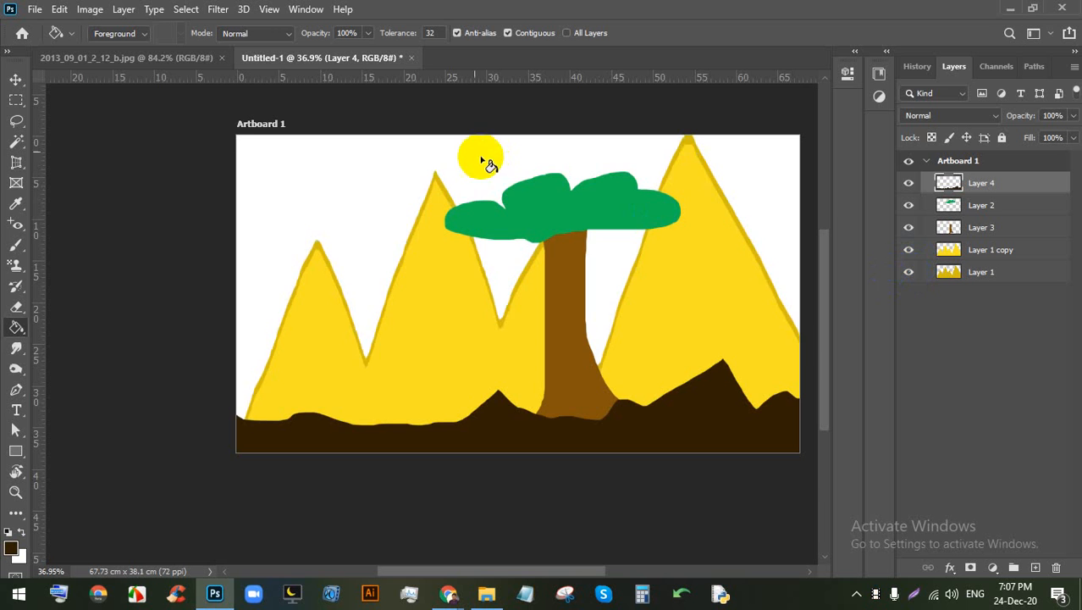
{"action": "scroll", "coordinate": [412, 112], "scroll_direction": "up", "scroll_amount": 5}
{"action": "scroll", "coordinate": [513, 123], "scroll_direction": "down", "scroll_amount": 3}
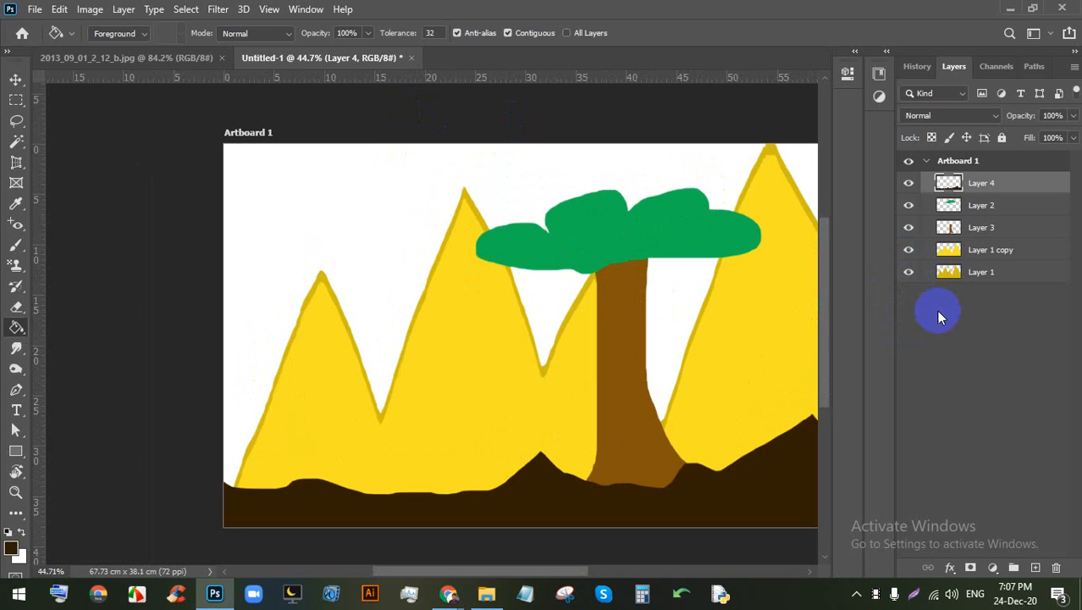
{"action": "scroll", "coordinate": [580, 298], "scroll_direction": "up", "scroll_amount": 1}
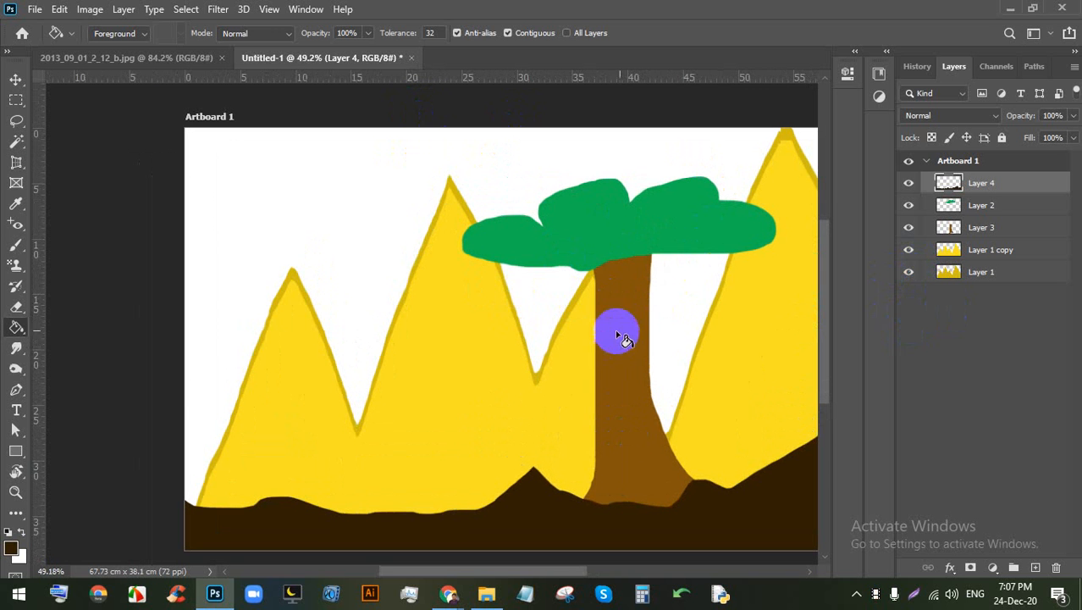
Step: Bring Layer 1 copy in front of every other layer, and return it to its place just above Layer 1
{"action": "left_click", "coordinate": [980, 258]}
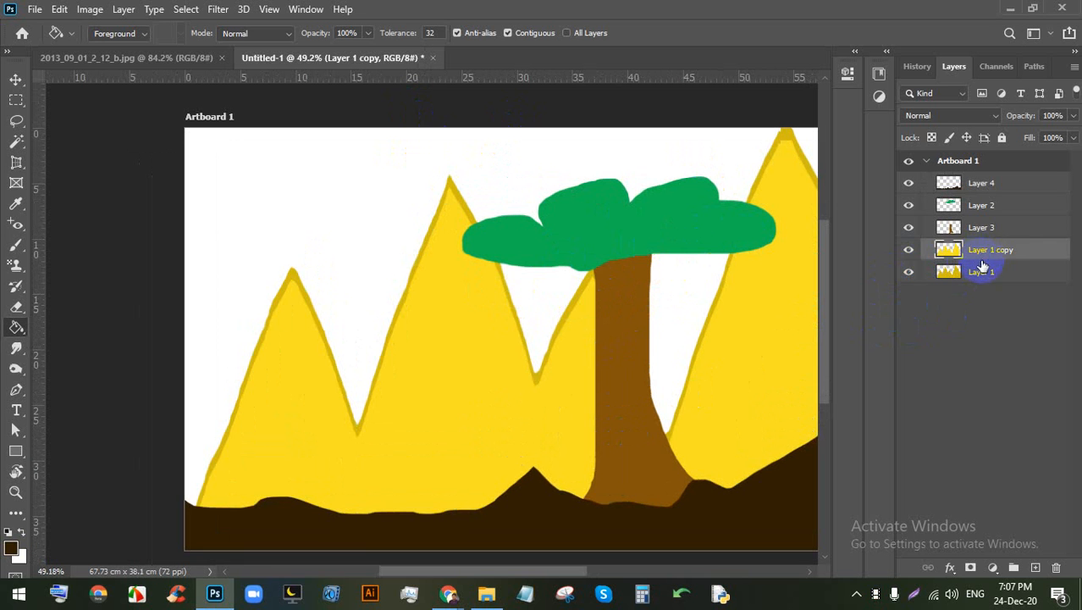
{"action": "left_click_drag", "start_coordinate": [1013, 254], "coordinate": [999, 179]}
{"action": "scroll", "coordinate": [512, 245], "scroll_direction": "down", "scroll_amount": 3}
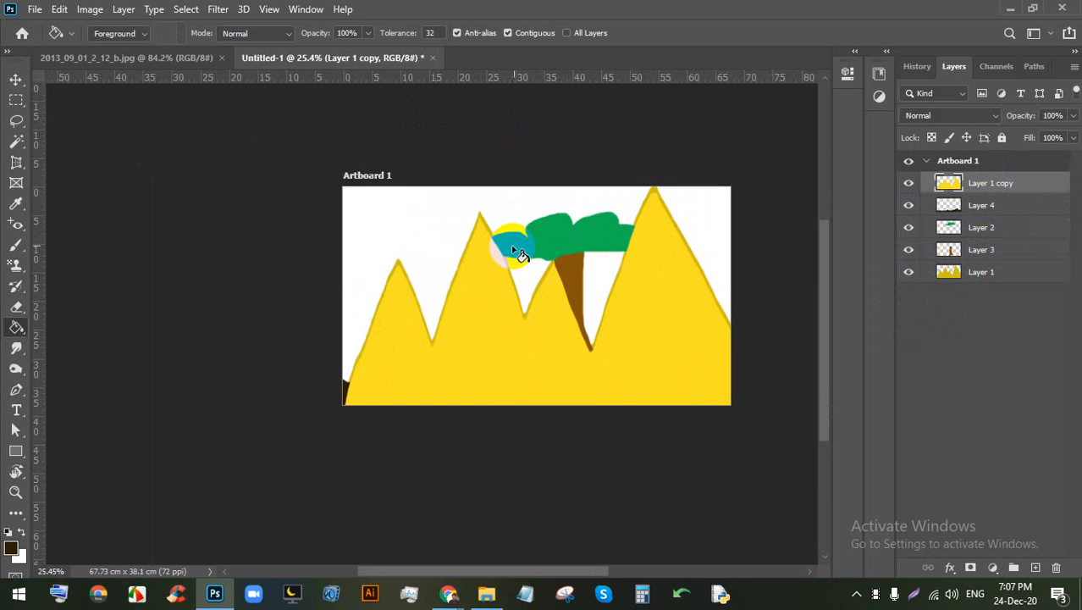
{"action": "scroll", "coordinate": [584, 246], "scroll_direction": "up", "scroll_amount": 2}
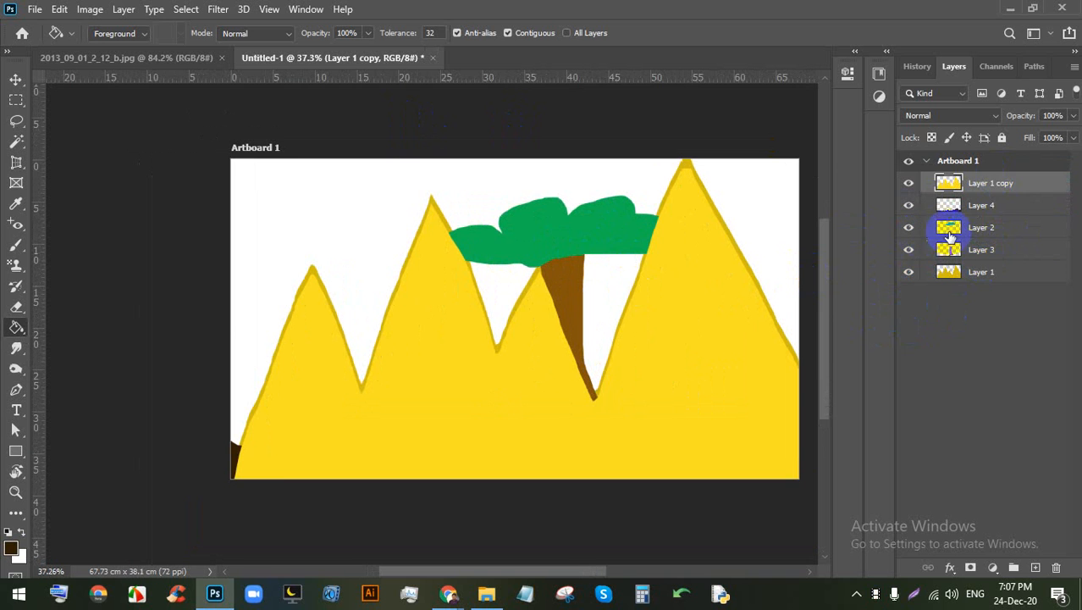
{"action": "left_click_drag", "start_coordinate": [988, 191], "coordinate": [981, 255]}
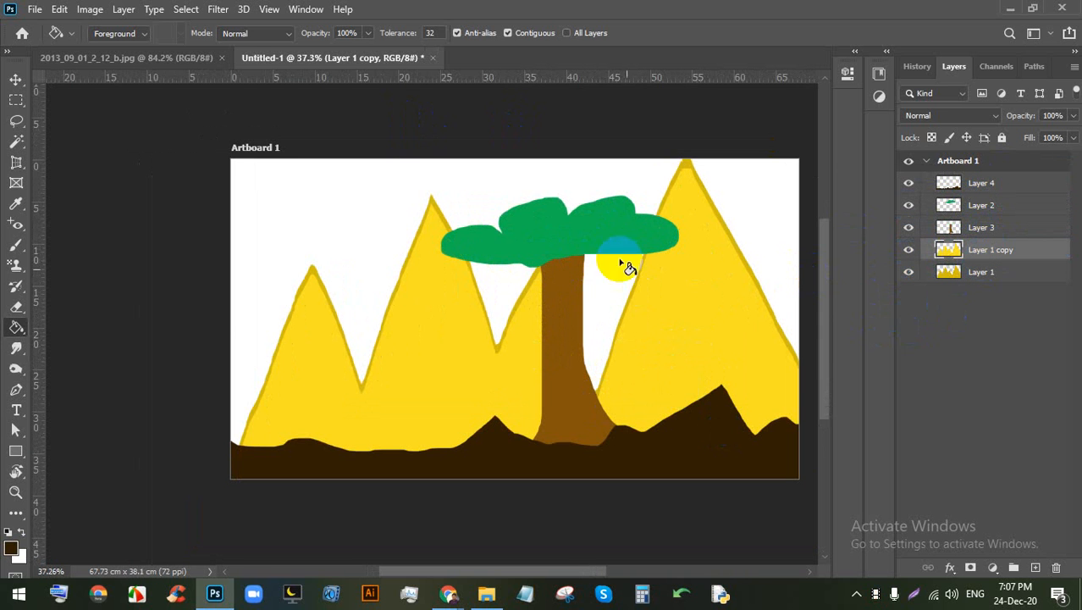
{"action": "left_click", "coordinate": [581, 290]}
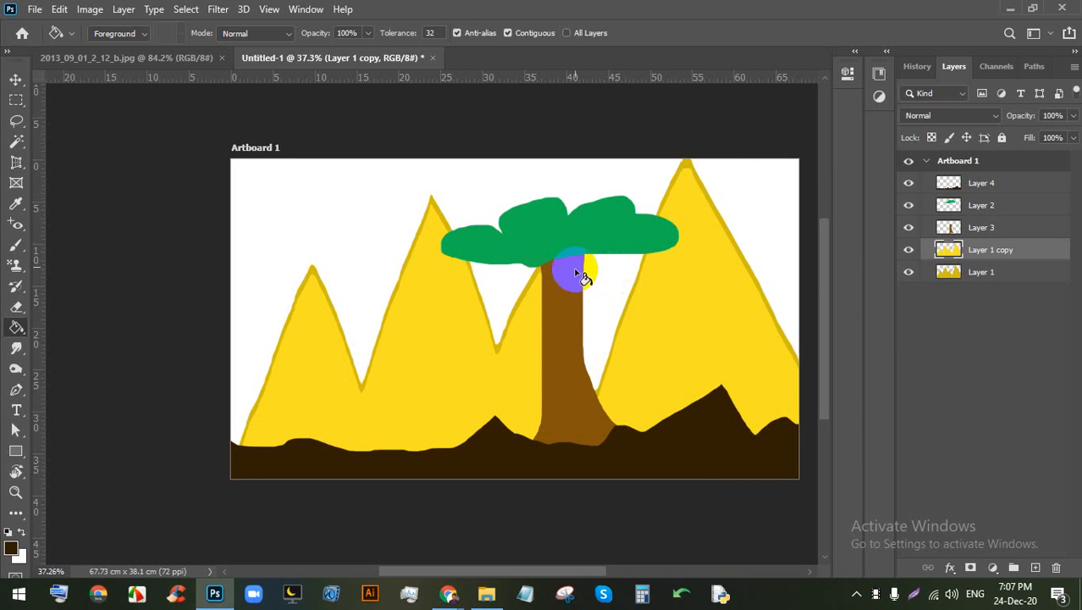
Step: Hide and show again Layer 1 copy and the trunk's Layer 3, one after the other
{"action": "left_click", "coordinate": [909, 250]}
{"action": "left_click", "coordinate": [908, 250]}
{"action": "left_click", "coordinate": [908, 227]}
{"action": "left_click", "coordinate": [909, 227]}
Step: Create a blank 577 x 266 px document from the Clipboard preset
{"action": "key", "text": "ctrl+n"}
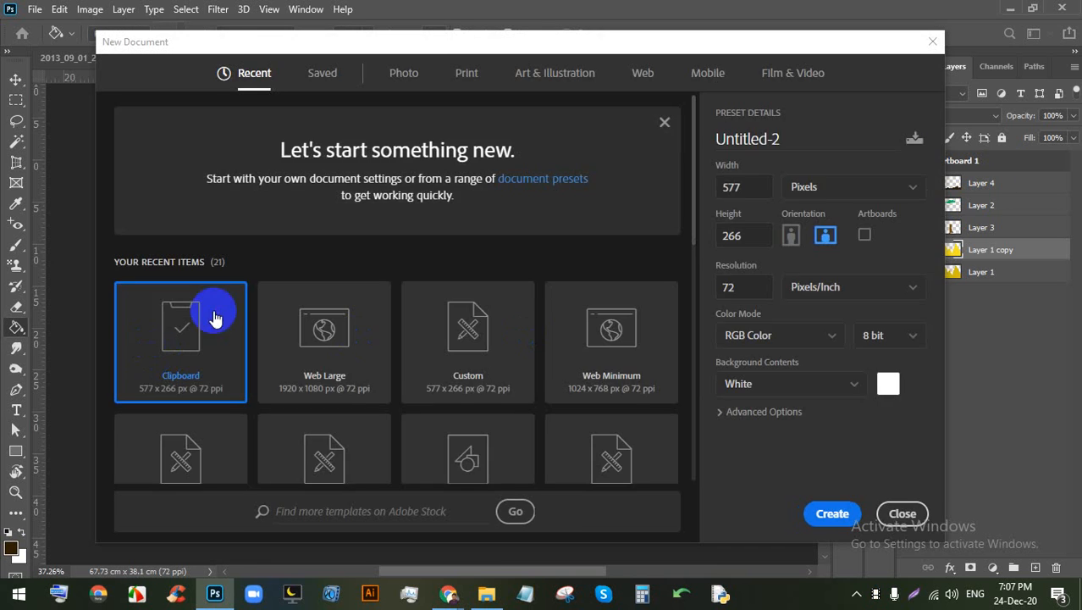
{"action": "double_click", "coordinate": [212, 316]}
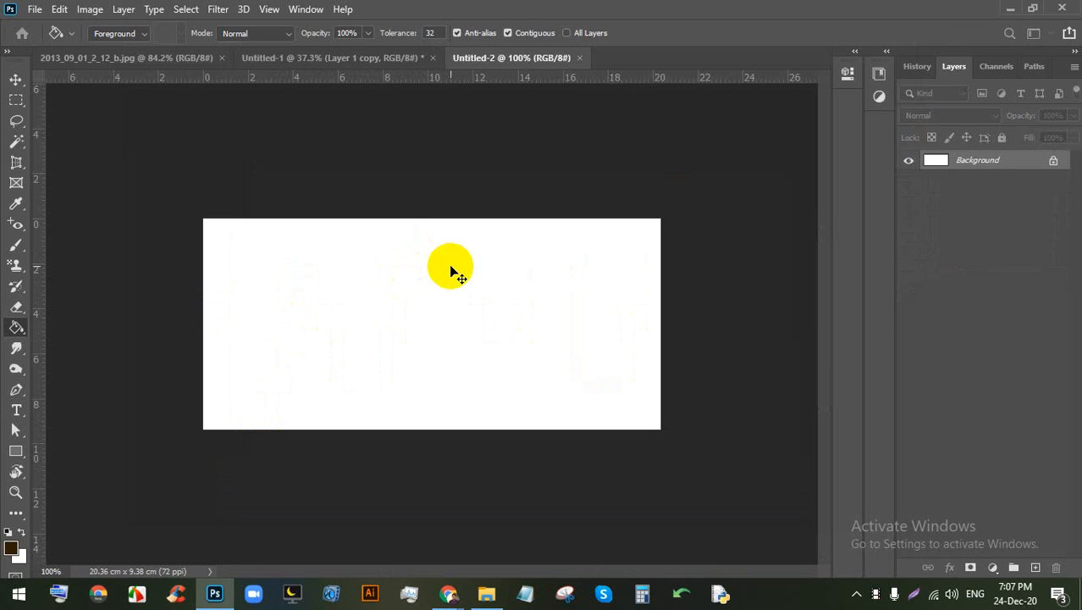
Step: Create a 1920 x 1080 px document from the Web Large preset and close the small Untitled-2 document
{"action": "key", "text": "ctrl+n"}
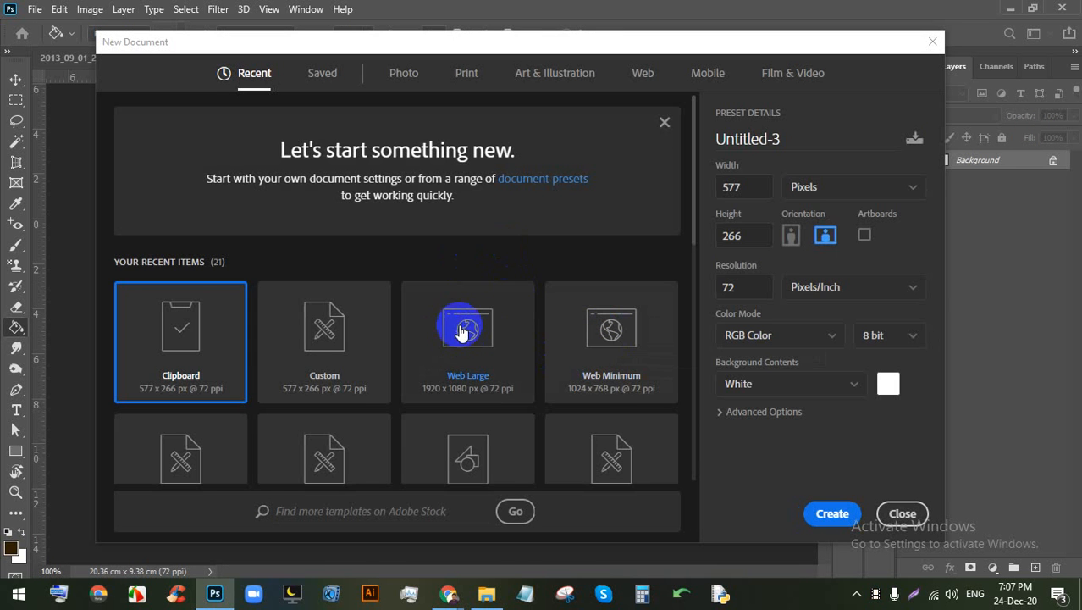
{"action": "double_click", "coordinate": [464, 332]}
{"action": "left_click", "coordinate": [573, 65]}
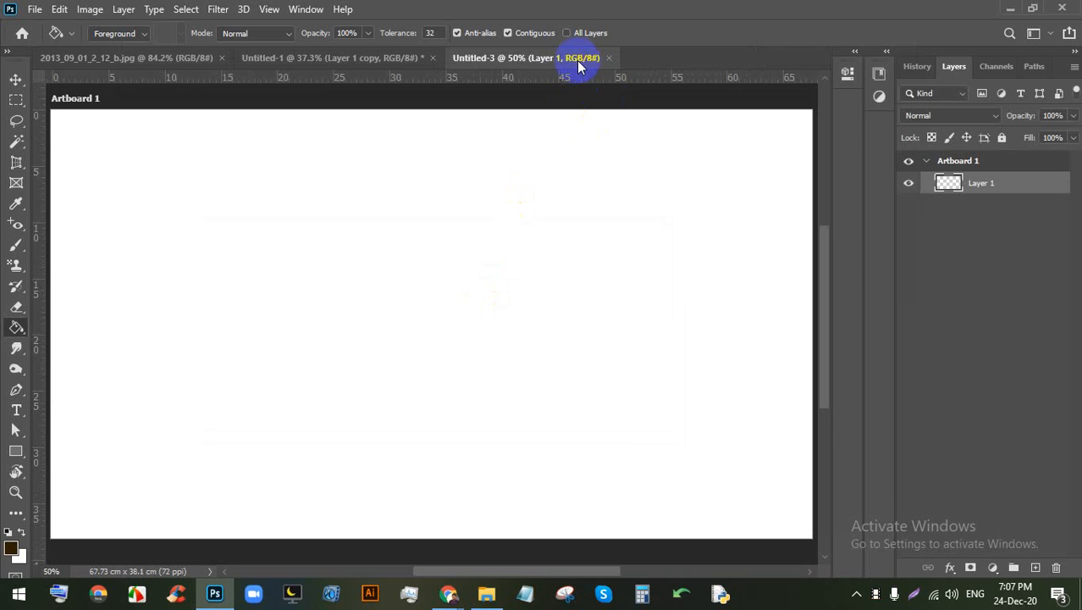
Step: Outline a wide, bumpy tree crown in the artboard's upper middle with the freehand Lasso tool
{"action": "key", "text": "ctrl+0"}
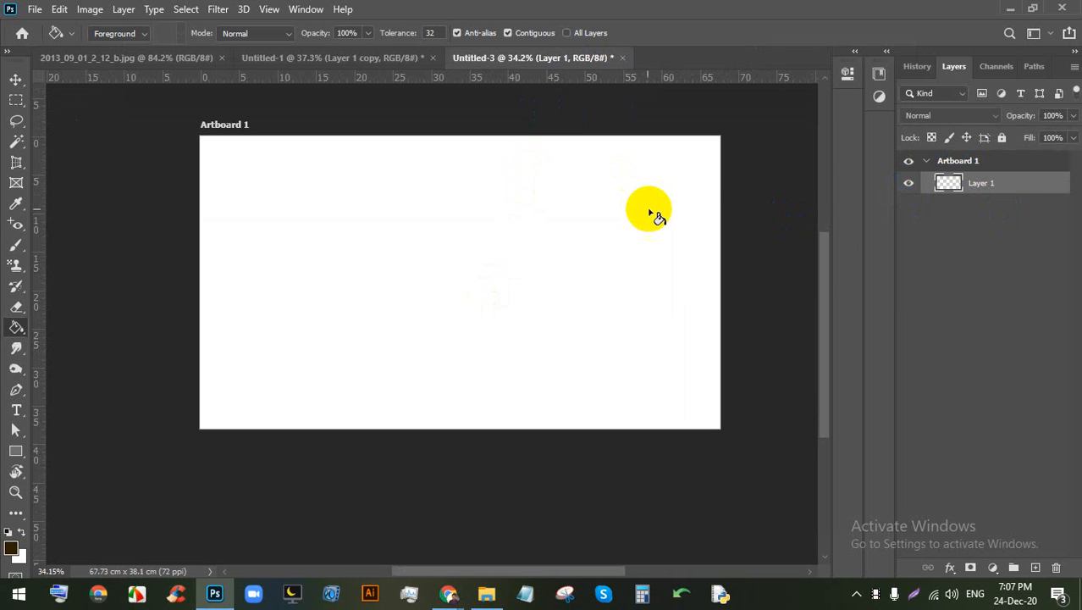
{"action": "scroll", "coordinate": [648, 212], "scroll_direction": "up", "scroll_amount": 1}
{"action": "left_click", "coordinate": [10, 125]}
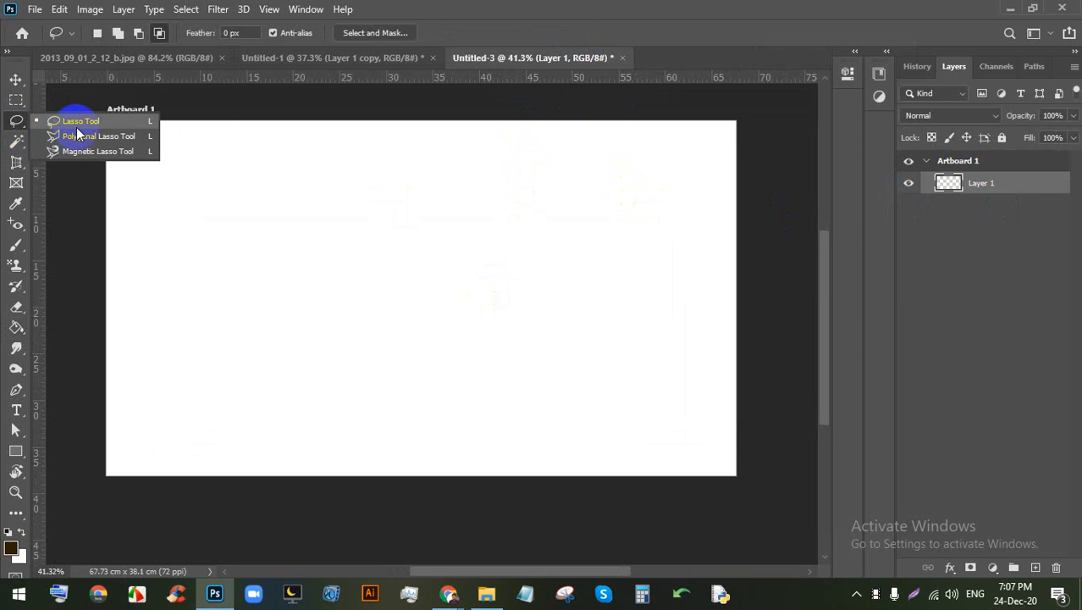
{"action": "left_click", "coordinate": [76, 113]}
{"action": "mouse_move", "coordinate": [473, 242]}
{"action": "left_mouse_down"}
{"action": "mouse_move", "coordinate": [368, 240]}
{"action": "mouse_move", "coordinate": [379, 188]}
{"action": "mouse_move", "coordinate": [447, 210]}
{"action": "mouse_move", "coordinate": [468, 180]}
{"action": "mouse_move", "coordinate": [557, 175]}
{"action": "mouse_move", "coordinate": [629, 208]}
{"action": "mouse_move", "coordinate": [455, 244]}
{"action": "left_mouse_up"}
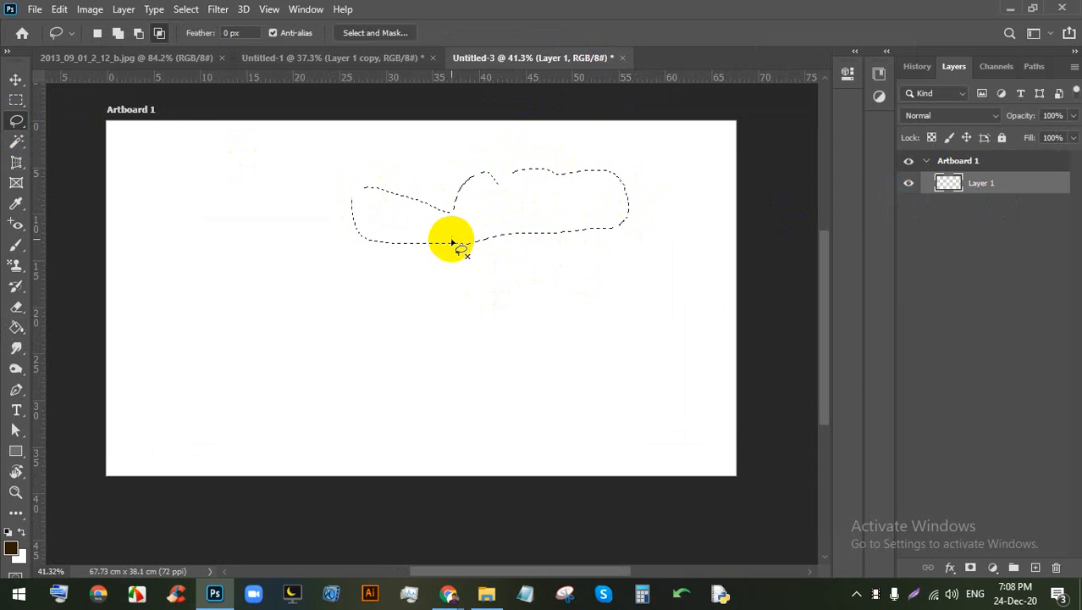
Step: Set the foreground colour to green 21ba21 and fill the crown selection with the Paint Bucket
{"action": "left_click", "coordinate": [10, 327]}
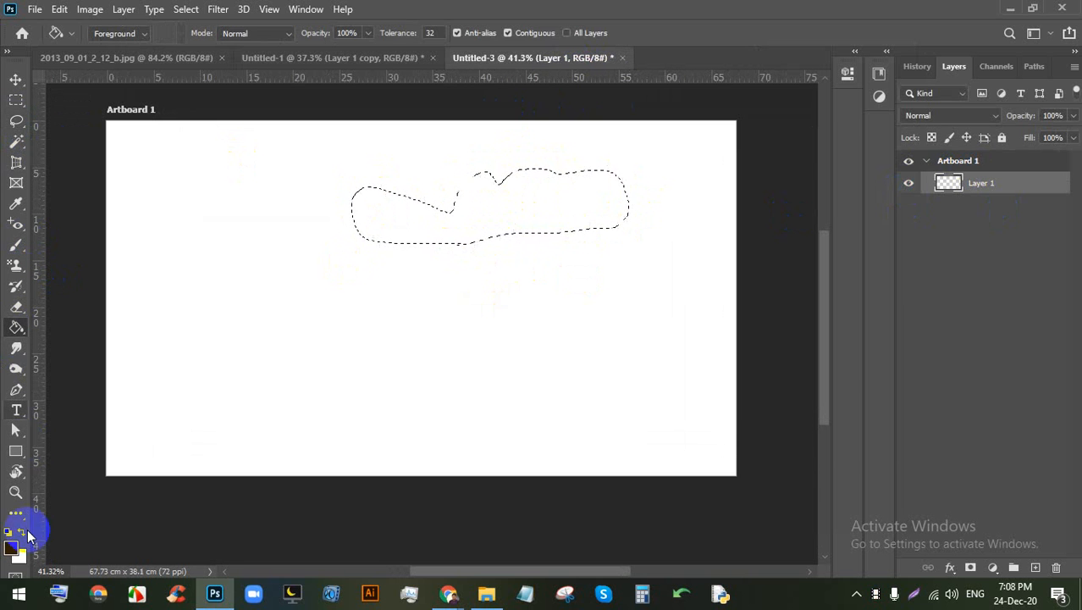
{"action": "left_click", "coordinate": [11, 547]}
{"action": "left_click", "coordinate": [858, 319]}
{"action": "left_click", "coordinate": [801, 237]}
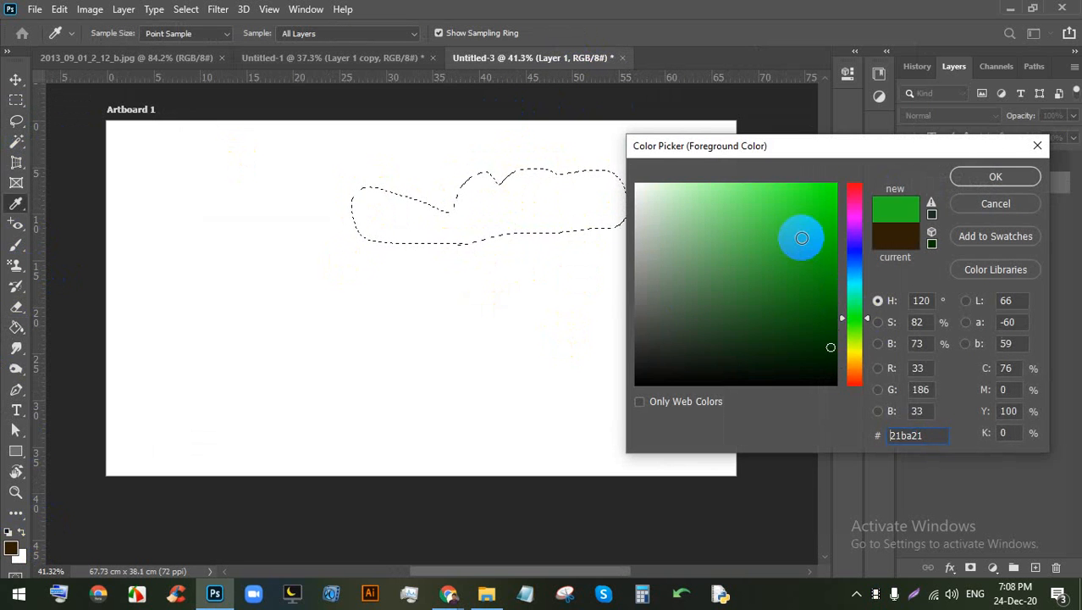
{"action": "left_click", "coordinate": [995, 176]}
{"action": "left_click", "coordinate": [572, 205]}
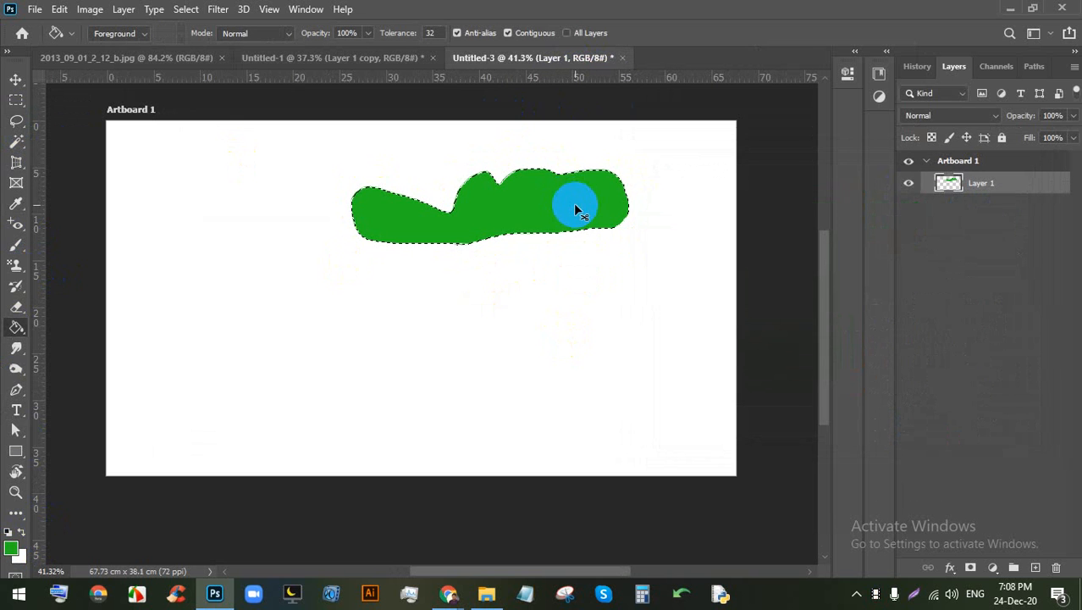
Step: Outline a trunk with spreading roots beneath the green crown, reaching the artboard's lower edge, using the Lasso tool
{"action": "right_click", "coordinate": [15, 117]}
{"action": "left_click", "coordinate": [72, 116]}
{"action": "mouse_move", "coordinate": [535, 226]}
{"action": "left_mouse_down"}
{"action": "mouse_move", "coordinate": [594, 491]}
{"action": "mouse_move", "coordinate": [673, 472]}
{"action": "mouse_move", "coordinate": [448, 461]}
{"action": "mouse_move", "coordinate": [412, 471]}
{"action": "mouse_move", "coordinate": [483, 397]}
{"action": "mouse_move", "coordinate": [496, 227]}
{"action": "mouse_move", "coordinate": [564, 234]}
{"action": "left_mouse_up"}
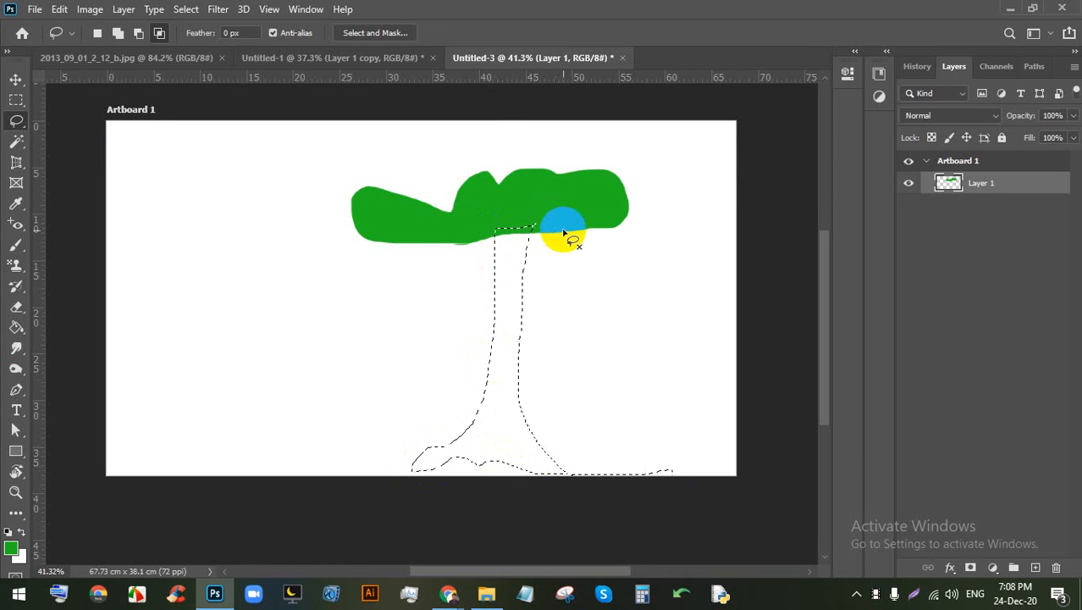
Step: Fill the trunk selection with brown 78600d using the Paint Bucket, and deselect it
{"action": "left_click", "coordinate": [16, 327]}
{"action": "left_click", "coordinate": [12, 550]}
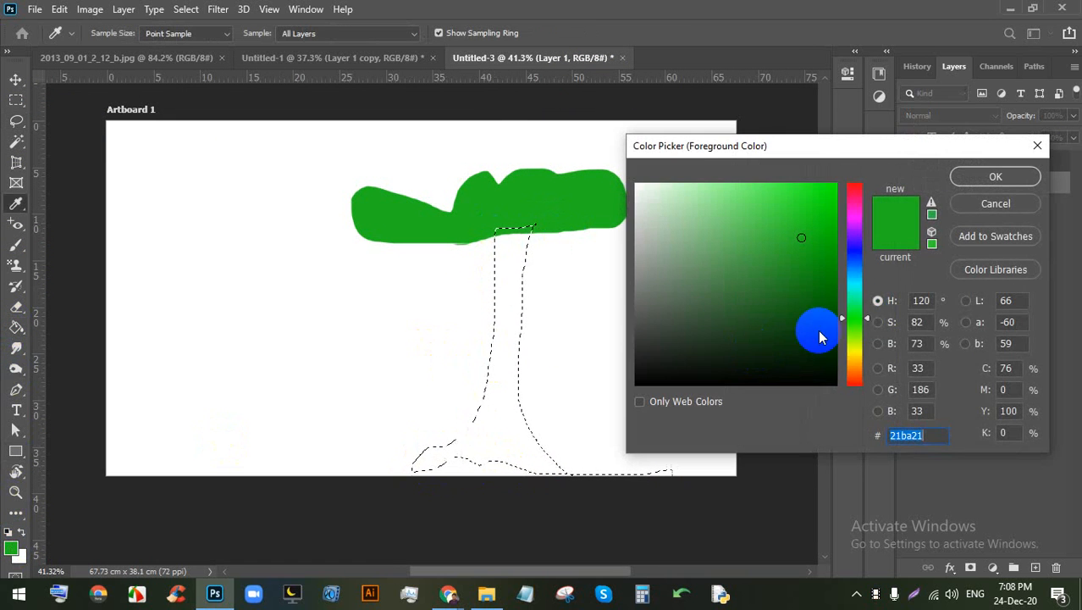
{"action": "left_click", "coordinate": [855, 364]}
{"action": "left_click", "coordinate": [816, 292]}
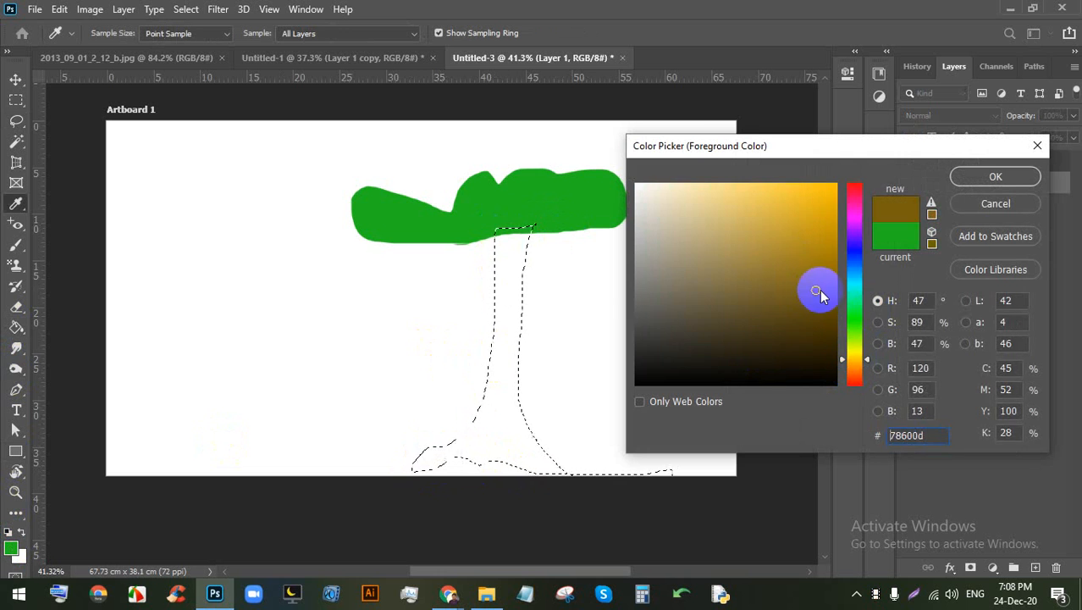
{"action": "left_click", "coordinate": [996, 176]}
{"action": "left_click", "coordinate": [512, 365]}
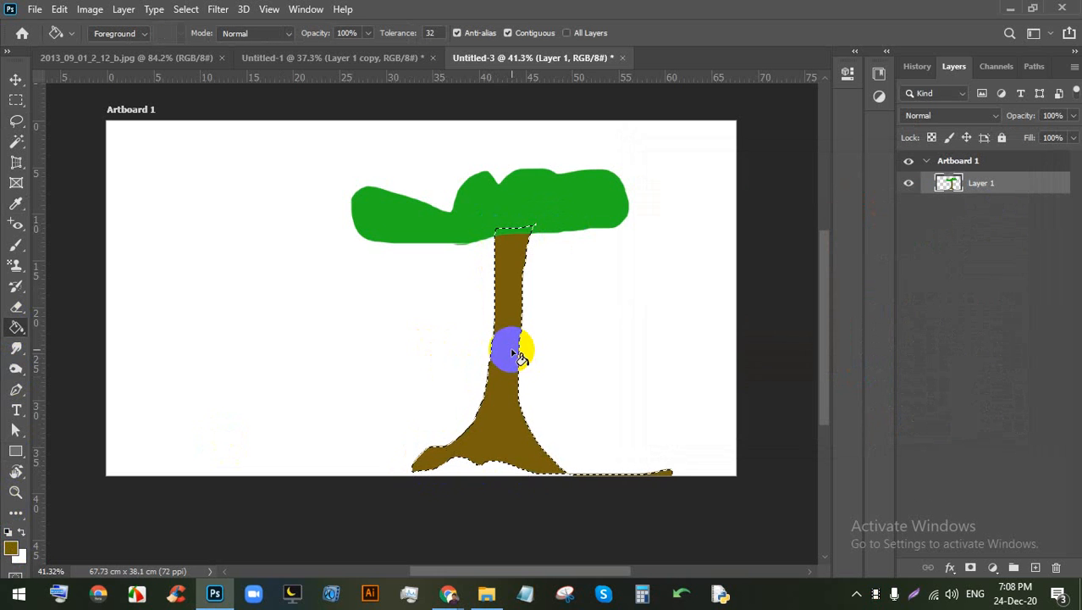
{"action": "key", "text": "ctrl+d"}
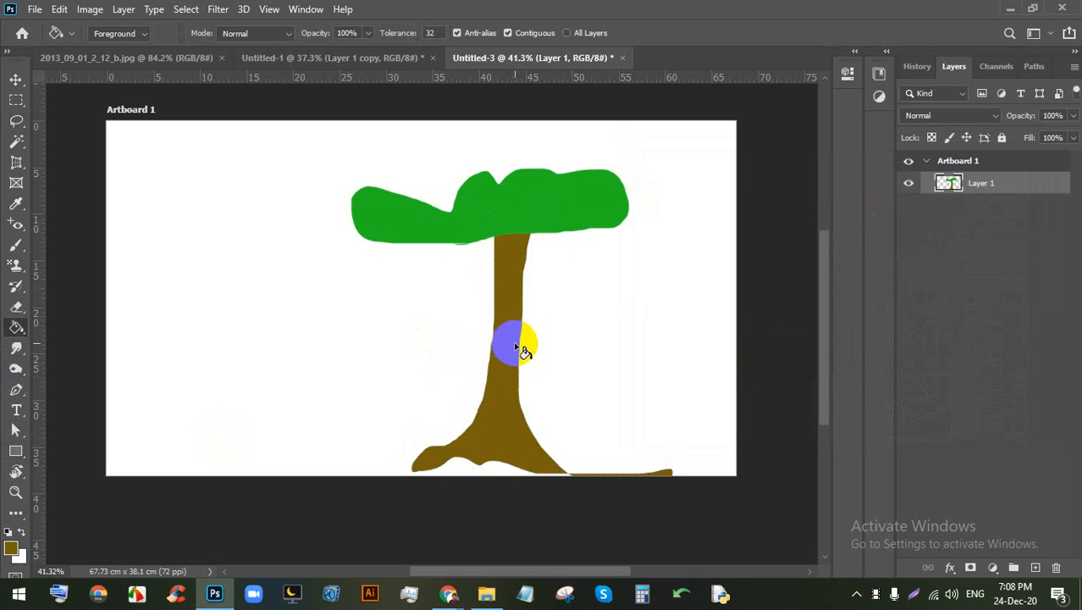
Step: Outline a bumpy cloud in the artboard's upper left corner with the Lasso tool
{"action": "scroll", "coordinate": [499, 339], "scroll_direction": "down", "scroll_amount": 1}
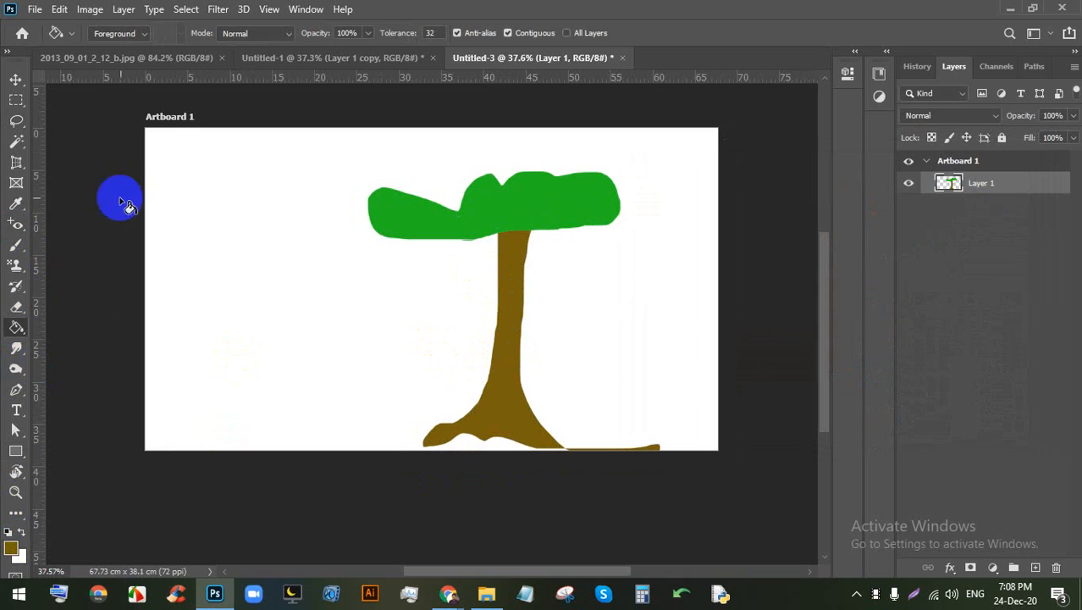
{"action": "left_click_drag", "start_coordinate": [17, 124], "coordinate": [135, 117]}
{"action": "left_click", "coordinate": [233, 223]}
{"action": "mouse_move", "coordinate": [147, 222]}
{"action": "left_mouse_down"}
{"action": "mouse_move", "coordinate": [180, 179]}
{"action": "mouse_move", "coordinate": [192, 190]}
{"action": "mouse_move", "coordinate": [220, 146]}
{"action": "mouse_move", "coordinate": [290, 161]}
{"action": "mouse_move", "coordinate": [299, 203]}
{"action": "mouse_move", "coordinate": [172, 232]}
{"action": "left_mouse_up"}
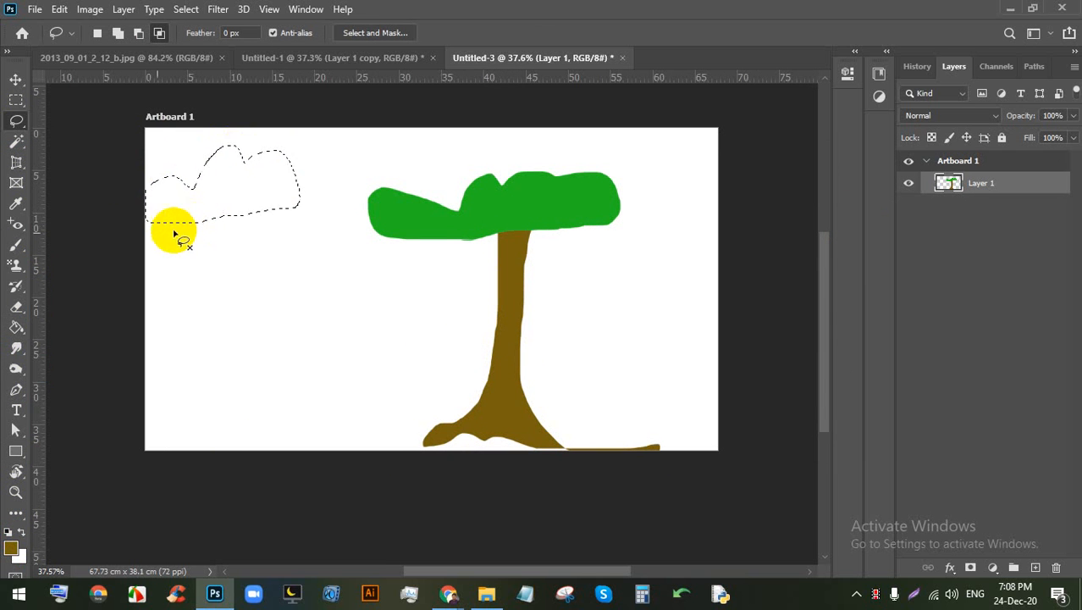
Step: Fill the cloud selection with blue 12b3db using the Paint Bucket, and deselect it
{"action": "left_click", "coordinate": [16, 326]}
{"action": "left_click", "coordinate": [172, 243]}
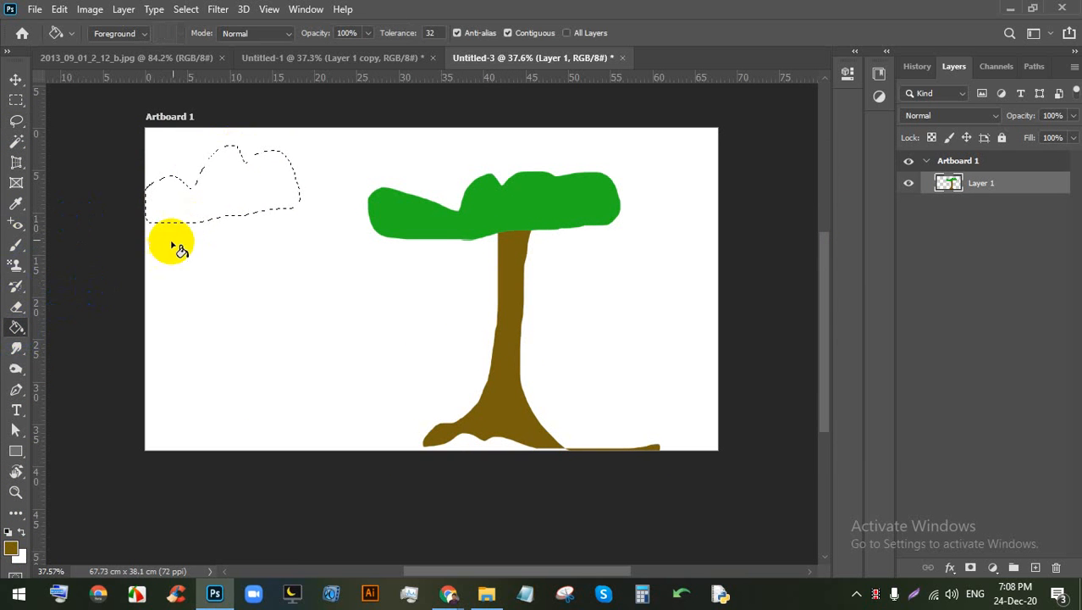
{"action": "left_click", "coordinate": [11, 548]}
{"action": "left_click", "coordinate": [855, 277]}
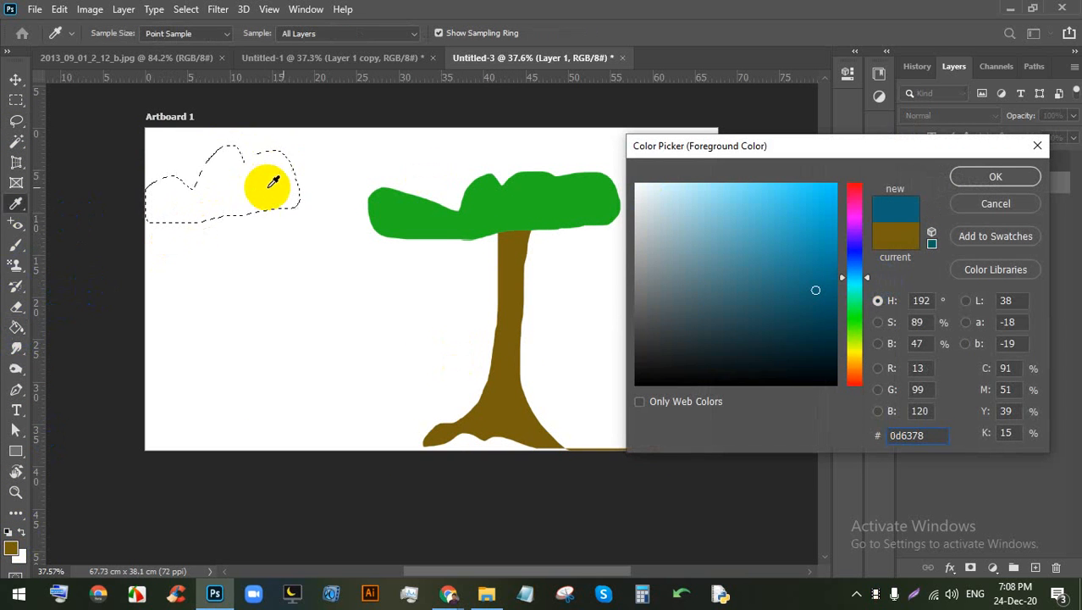
{"action": "left_click", "coordinate": [819, 211]}
{"action": "left_click", "coordinate": [996, 176]}
{"action": "left_click", "coordinate": [260, 205]}
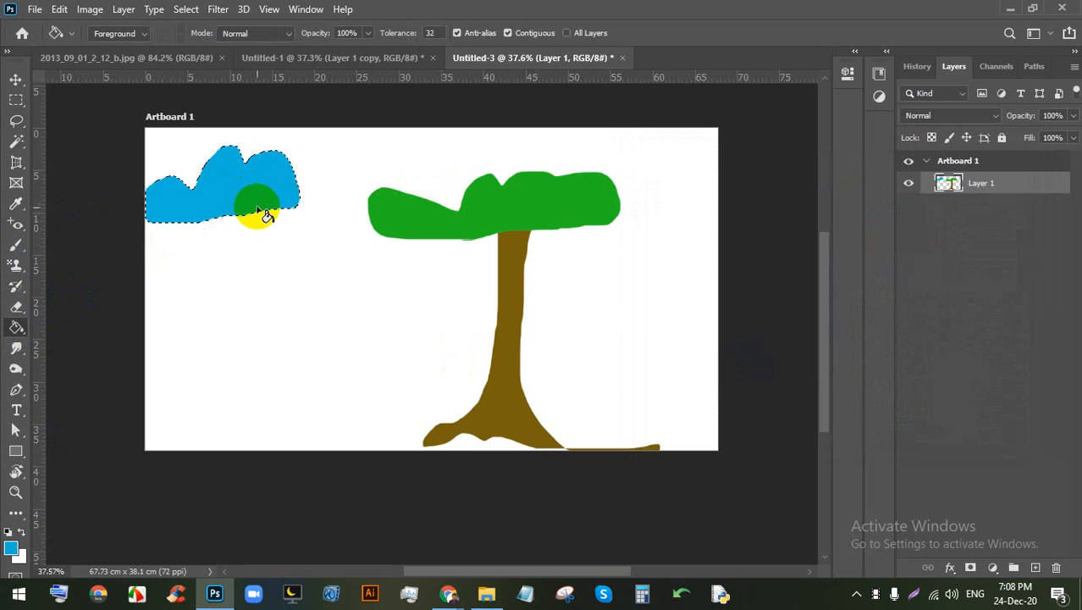
{"action": "key", "text": "ctrl+d"}
Step: Outline a small flying bird with two curved wings to the right of the tree crown using the Lasso tool
{"action": "scroll", "coordinate": [597, 246], "scroll_direction": "up", "scroll_amount": 2}
{"action": "left_click_drag", "start_coordinate": [585, 229], "coordinate": [470, 248]}
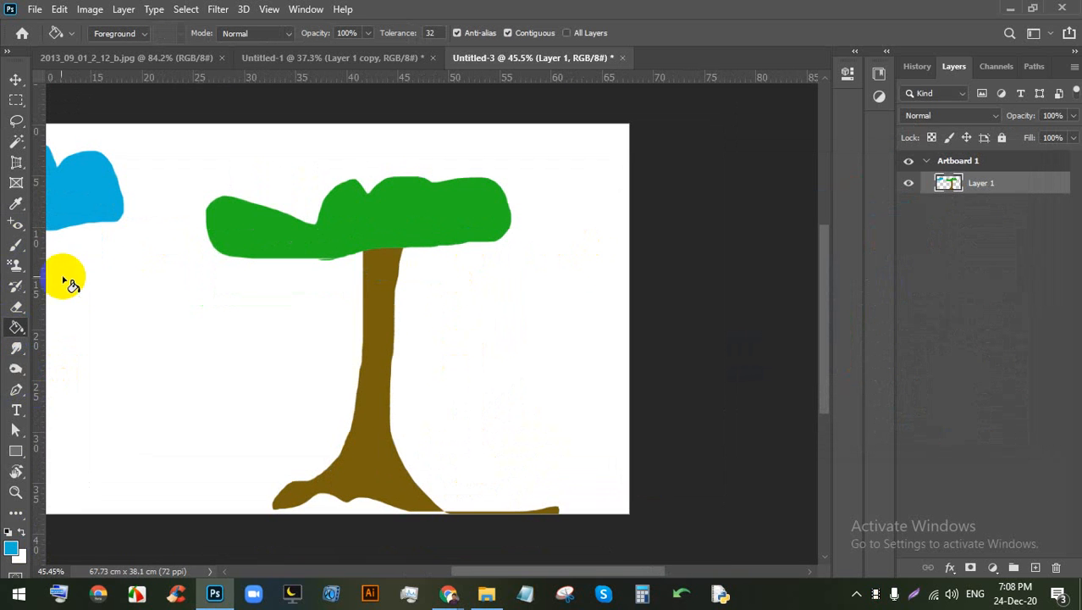
{"action": "left_click", "coordinate": [12, 119]}
{"action": "left_click", "coordinate": [77, 116]}
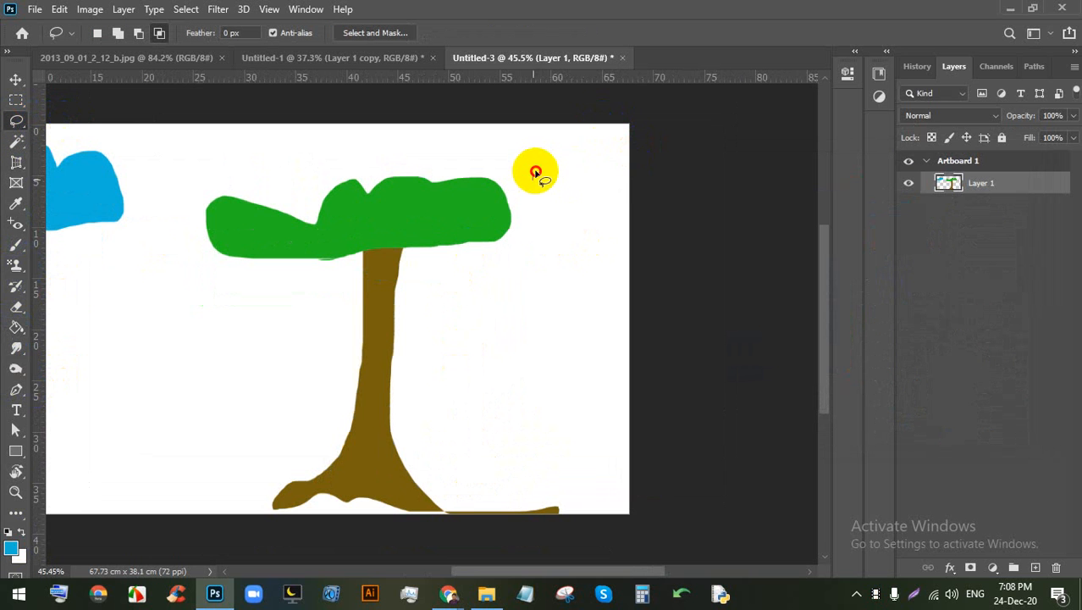
{"action": "mouse_move", "coordinate": [535, 172]}
{"action": "left_mouse_down"}
{"action": "mouse_move", "coordinate": [571, 173]}
{"action": "mouse_move", "coordinate": [583, 160]}
{"action": "left_mouse_up"}
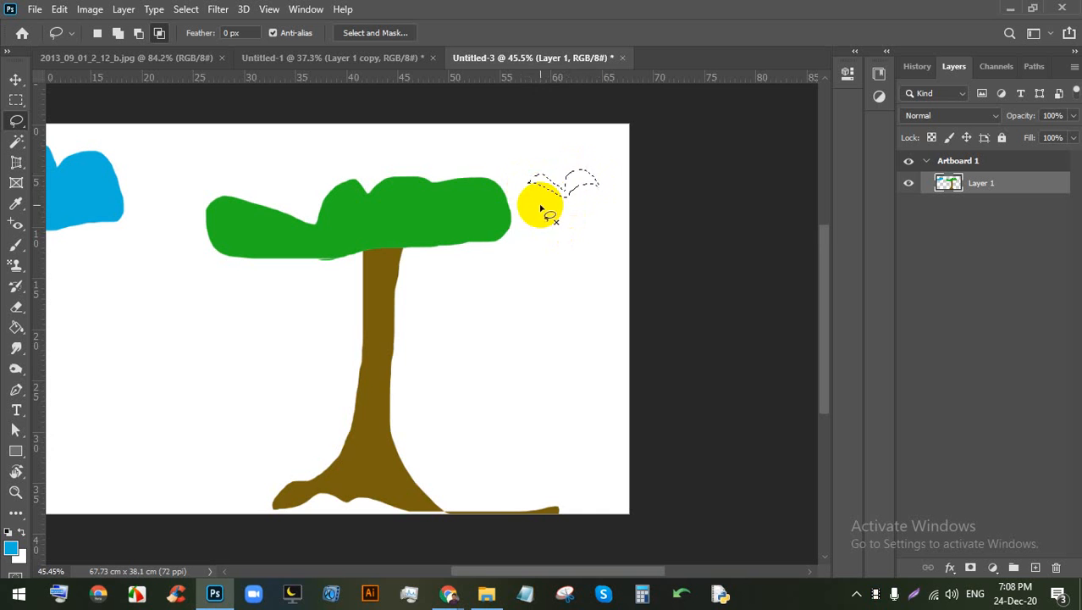
{"action": "scroll", "coordinate": [542, 210], "scroll_direction": "up", "scroll_amount": 2}
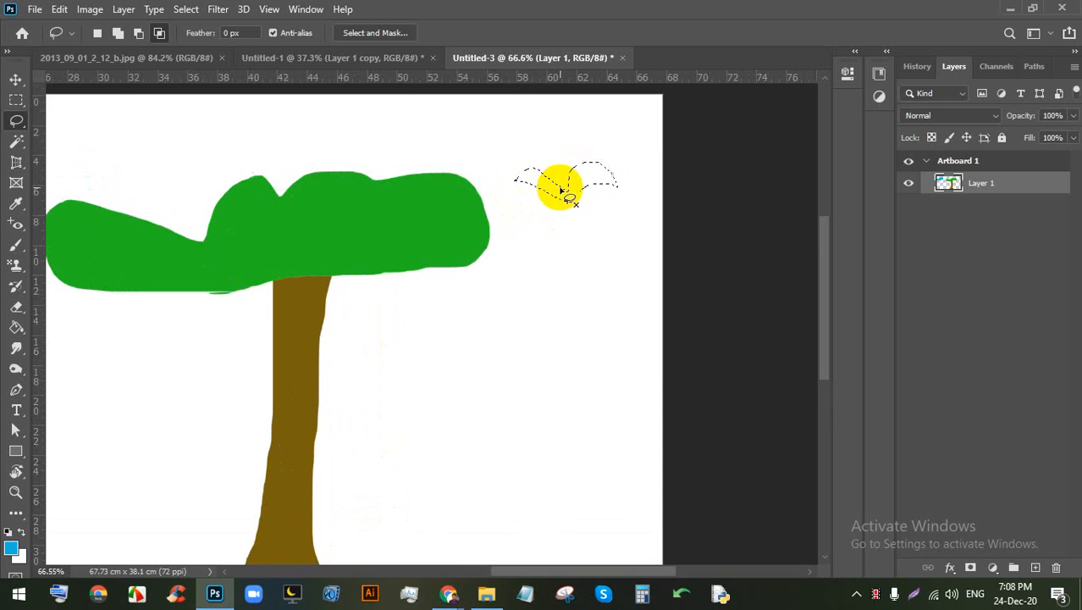
Step: Sample the trunk's brown 78600d as the foreground colour, fill both bird wings with it, and clear the selection
{"action": "left_click", "coordinate": [14, 331]}
{"action": "left_click", "coordinate": [11, 547]}
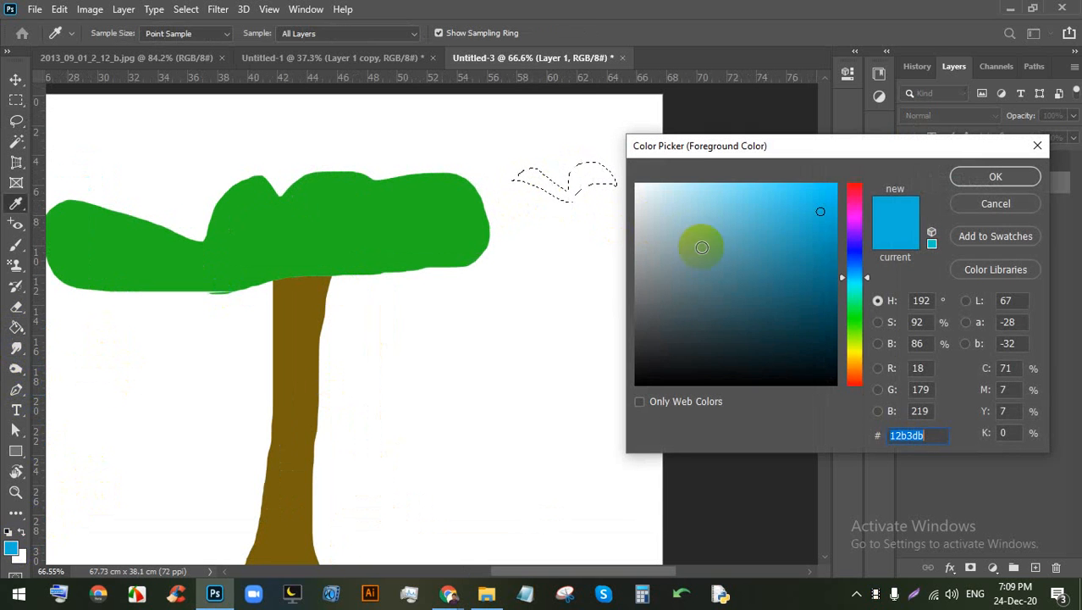
{"action": "left_click_drag", "start_coordinate": [850, 279], "coordinate": [861, 371]}
{"action": "left_click", "coordinate": [306, 362]}
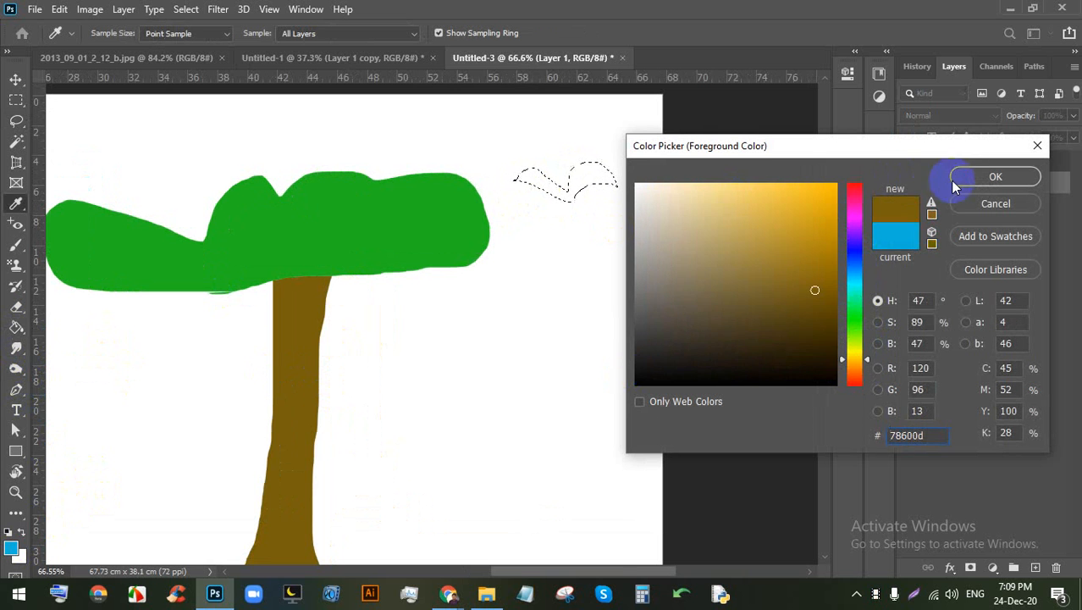
{"action": "left_click", "coordinate": [992, 176]}
{"action": "left_click", "coordinate": [552, 206]}
{"action": "left_click", "coordinate": [594, 180]}
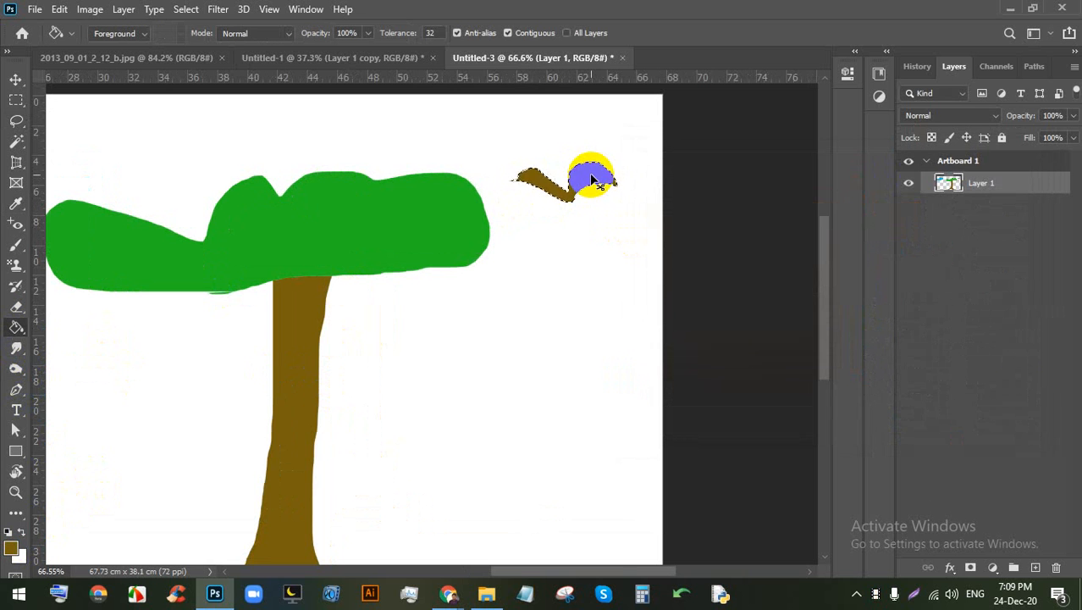
{"action": "scroll", "coordinate": [617, 193], "scroll_direction": "down", "scroll_amount": 5}
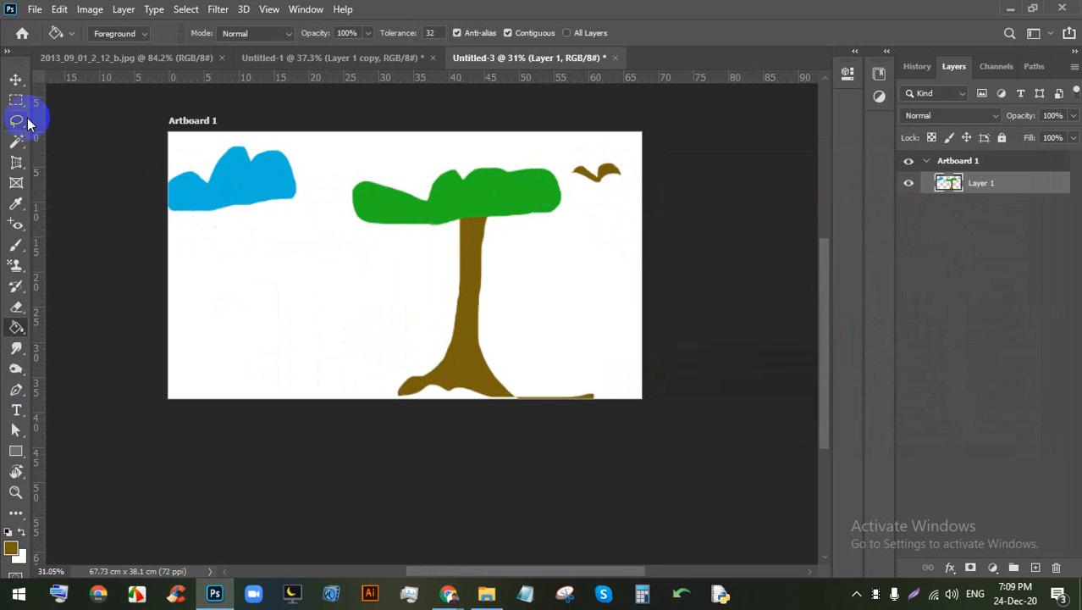
Step: Hide and show again Layer 1, which holds the tree, cloud and bird
{"action": "left_click", "coordinate": [15, 79]}
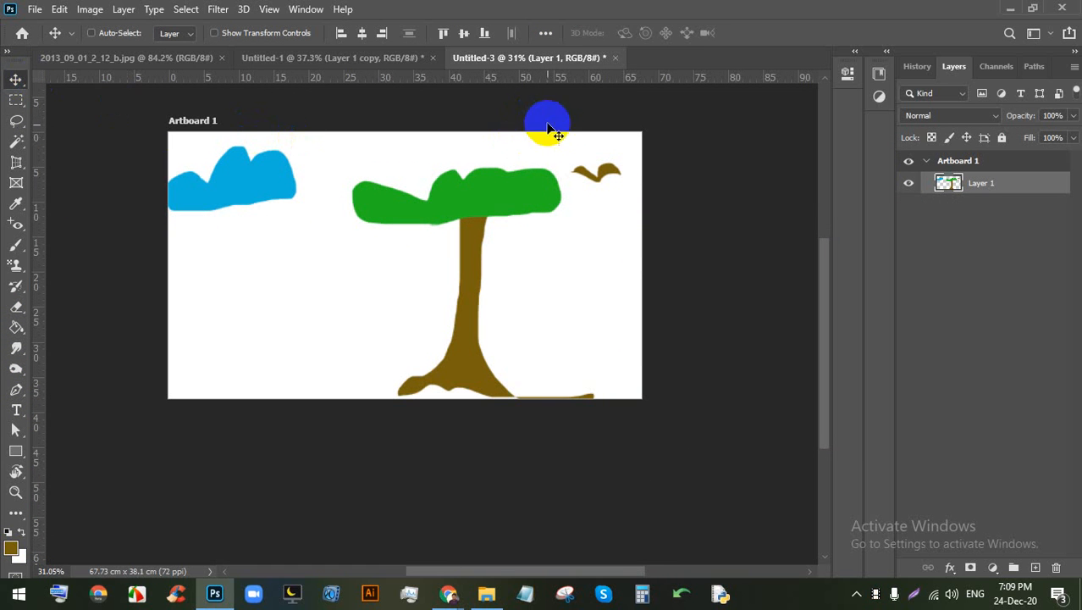
{"action": "left_click", "coordinate": [906, 184]}
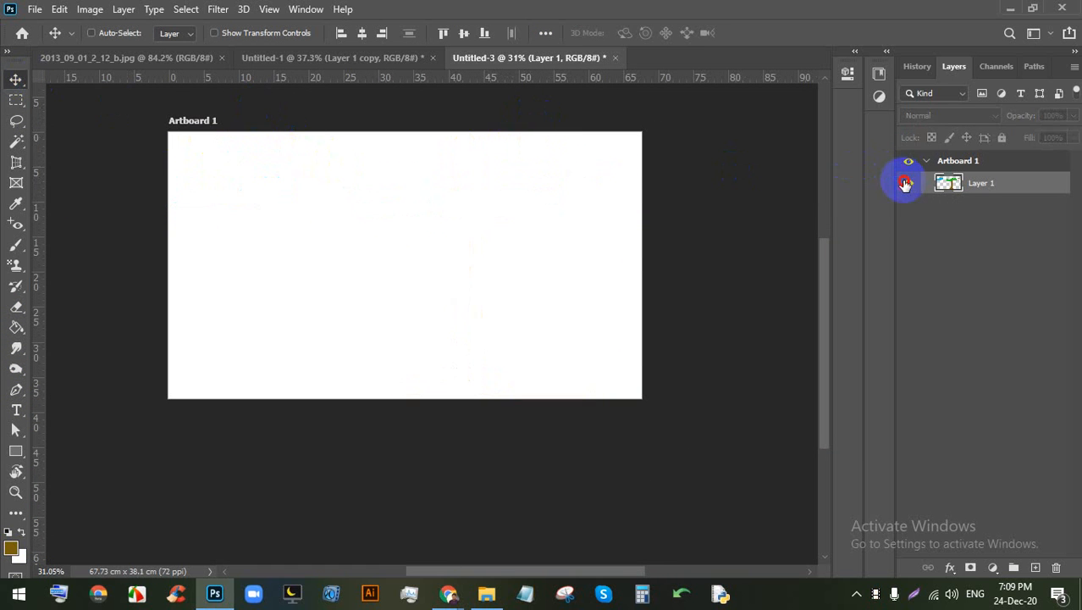
{"action": "left_click", "coordinate": [906, 184]}
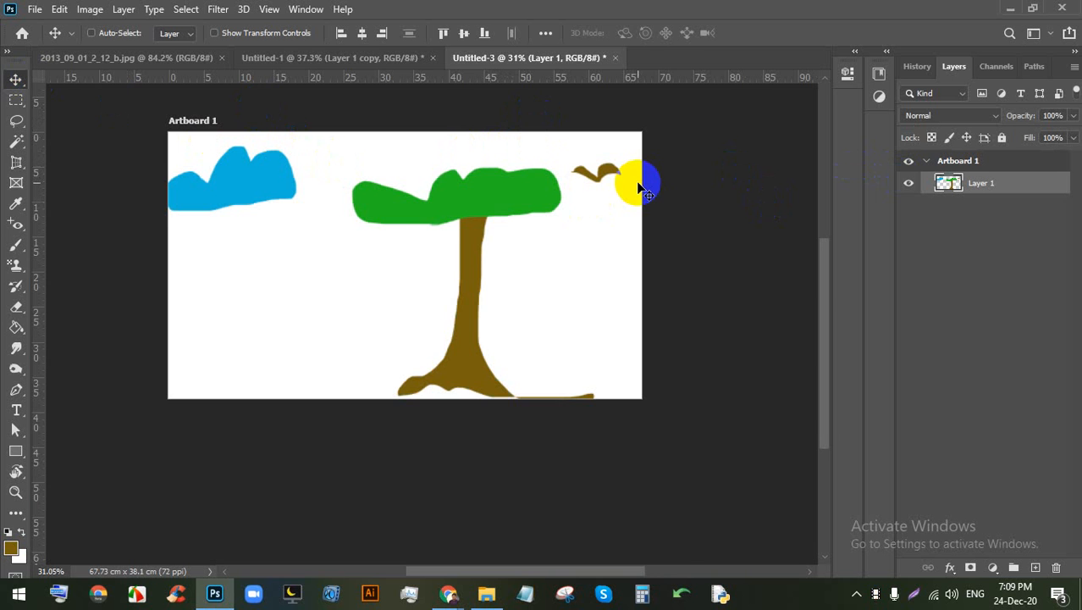
Step: Try to move the bird on Layer 1 slightly upward with the Move tool
{"action": "scroll", "coordinate": [603, 179], "scroll_direction": "up", "scroll_amount": 2}
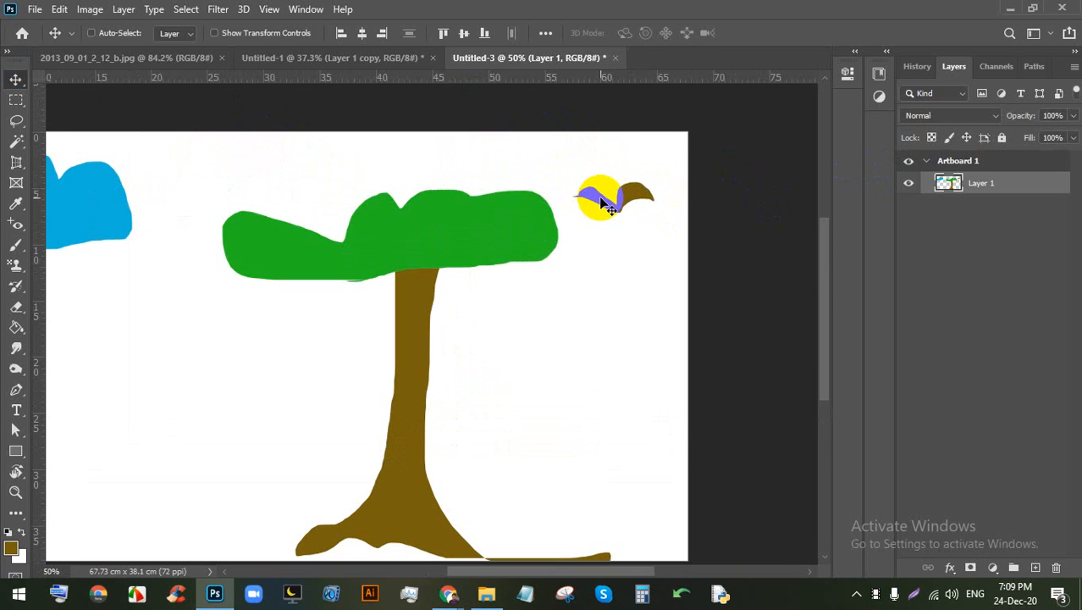
{"action": "mouse_move", "coordinate": [602, 203]}
{"action": "left_mouse_down"}
{"action": "mouse_move", "coordinate": [602, 190]}
{"action": "mouse_move", "coordinate": [536, 184]}
{"action": "mouse_move", "coordinate": [573, 203]}
{"action": "mouse_move", "coordinate": [595, 199]}
{"action": "mouse_move", "coordinate": [587, 189]}
{"action": "left_mouse_up"}
{"action": "scroll", "coordinate": [573, 212], "scroll_direction": "down", "scroll_amount": 2}
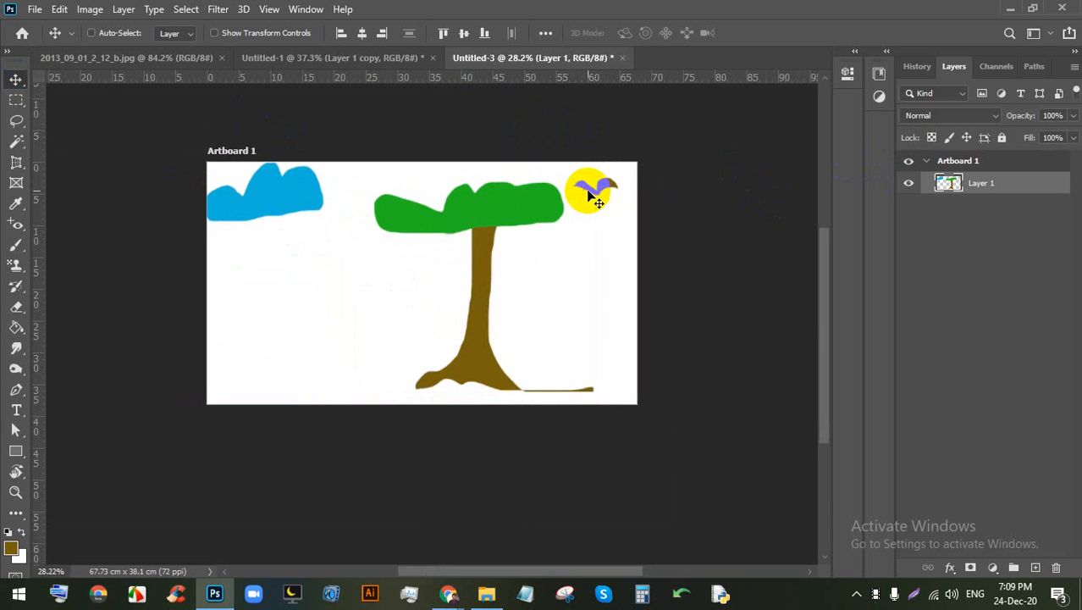
Step: Switch to the Untitled-1 document and try moving the trunk on its separate Layer 3
{"action": "left_click", "coordinate": [409, 61]}
{"action": "scroll", "coordinate": [573, 159], "scroll_direction": "down", "scroll_amount": 1}
{"action": "scroll", "coordinate": [573, 159], "scroll_direction": "up", "scroll_amount": 3}
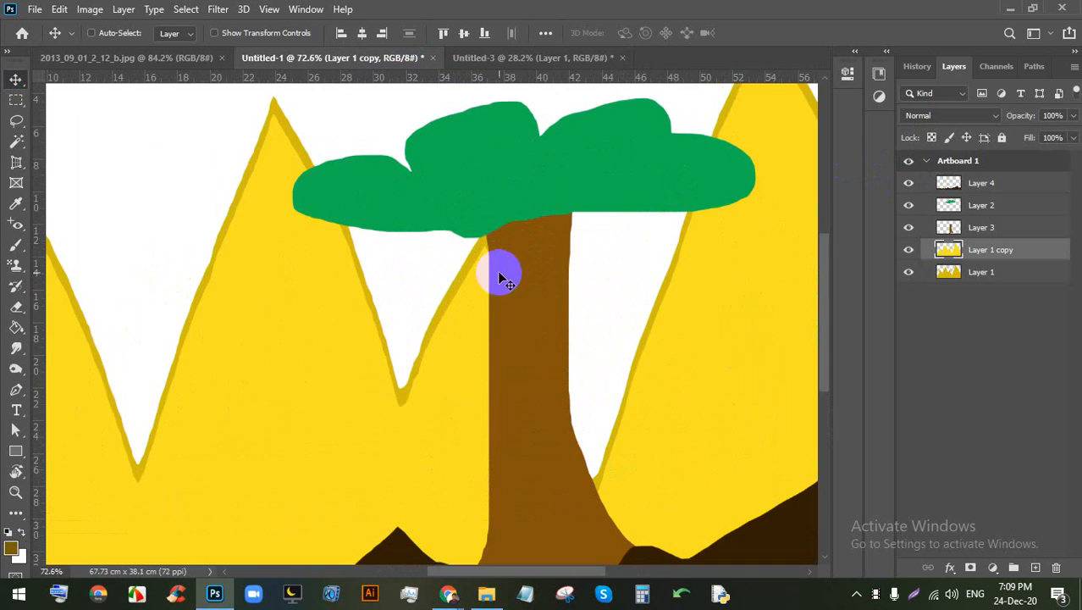
{"action": "left_click", "coordinate": [953, 236]}
{"action": "scroll", "coordinate": [551, 266], "scroll_direction": "down", "scroll_amount": 1}
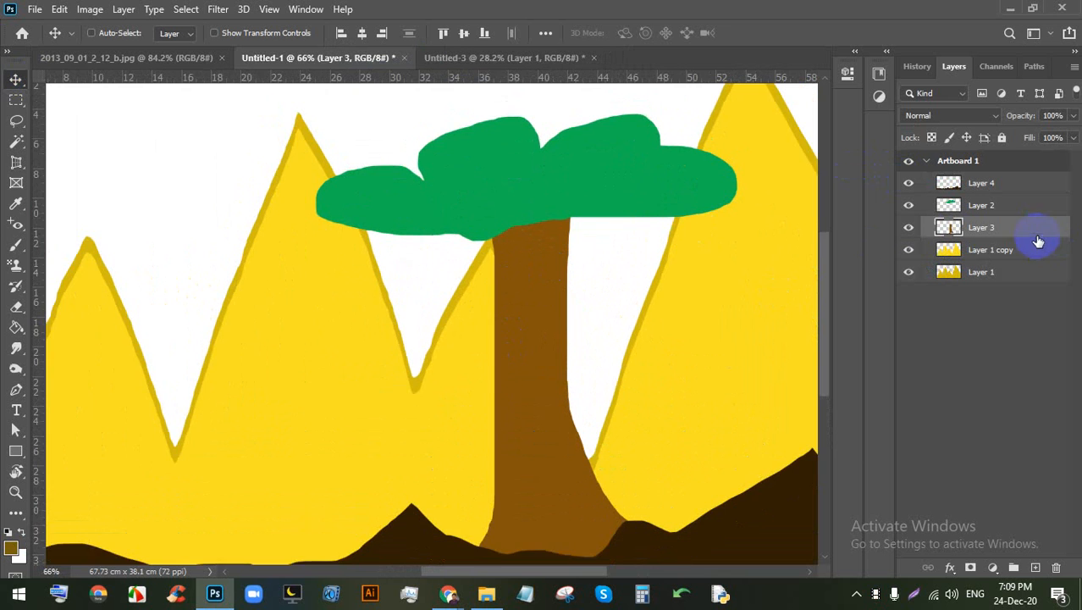
{"action": "scroll", "coordinate": [430, 249], "scroll_direction": "down", "scroll_amount": 1}
{"action": "left_click_drag", "start_coordinate": [430, 249], "coordinate": [468, 334]}
Step: Move Layer 2's crown toward the upper left and duplicate it twice, above the trunk and over the lower left mountains
{"action": "left_click", "coordinate": [1022, 211]}
{"action": "left_click_drag", "start_coordinate": [437, 198], "coordinate": [215, 357]}
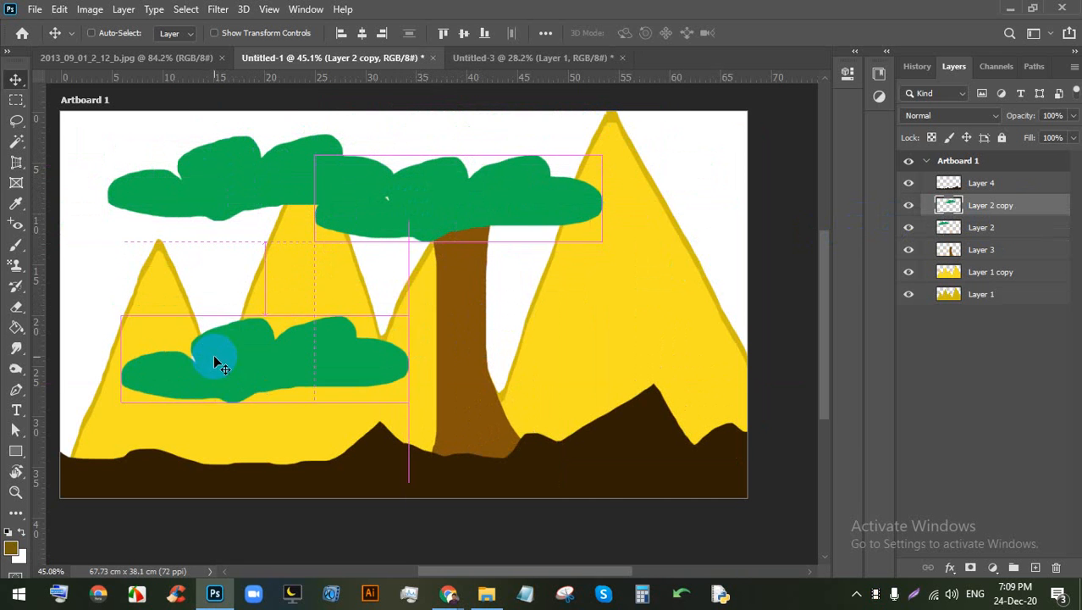
Step: Try scaling down the crown copy over the lower left mountains with Free Transform, and discard the transform
{"action": "key", "text": "ctrl+t"}
{"action": "left_click_drag", "start_coordinate": [265, 316], "coordinate": [246, 346]}
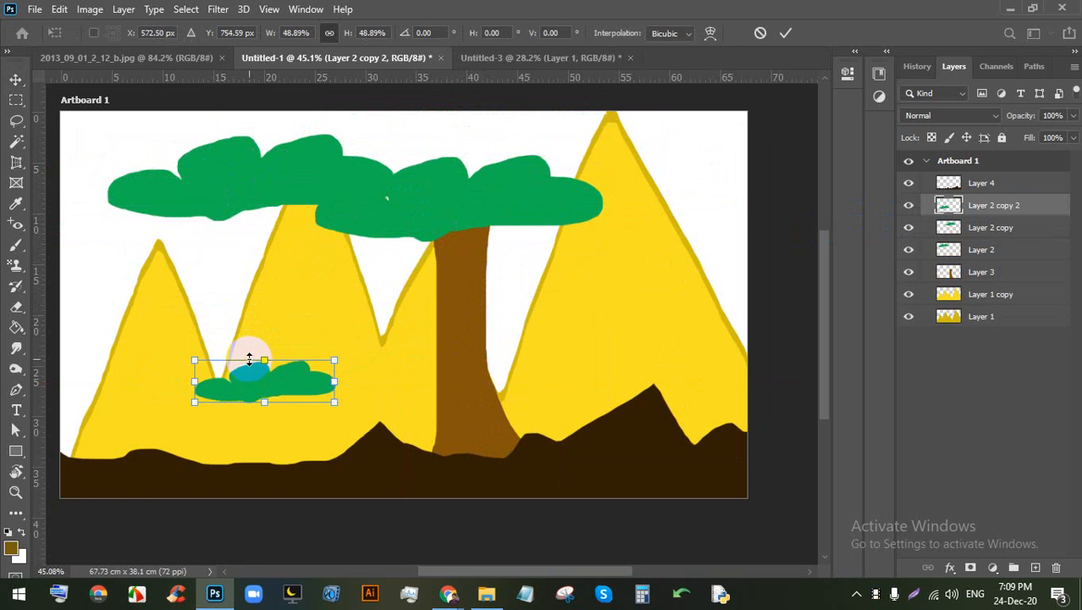
{"action": "left_click_drag", "start_coordinate": [341, 345], "coordinate": [165, 251]}
{"action": "left_click", "coordinate": [762, 34]}
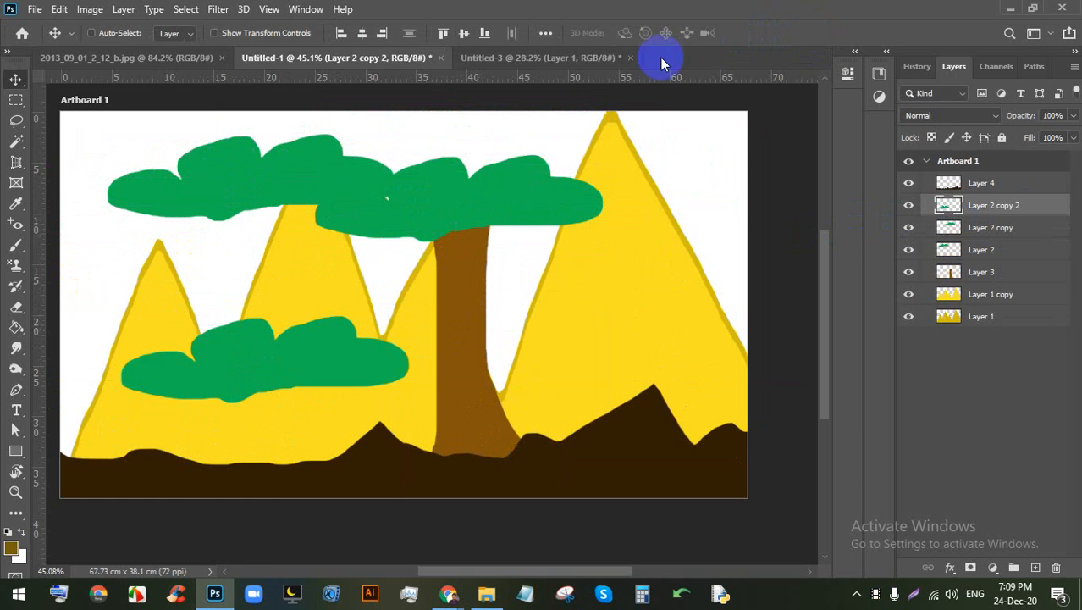
Step: Return to the Untitled-3 document and move the whole Layer 1 drawing back down to the artboard's lower edge
{"action": "left_click", "coordinate": [557, 59]}
{"action": "left_click_drag", "start_coordinate": [508, 199], "coordinate": [473, 234]}
{"action": "scroll", "coordinate": [514, 172], "scroll_direction": "up", "scroll_amount": 4}
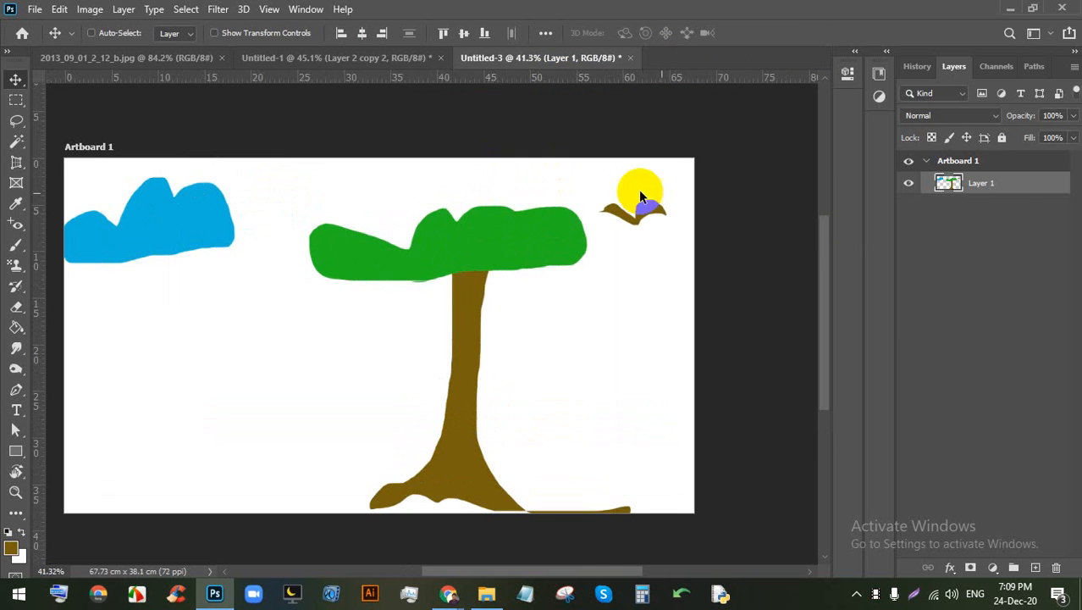
Step: Load Layer 1's pixels as a selection and try to isolate the bird by intersecting with a freehand Lasso loop
{"action": "left_click", "coordinate": [953, 191], "text": "ctrl"}
{"action": "scroll", "coordinate": [685, 220], "scroll_direction": "up", "scroll_amount": 4}
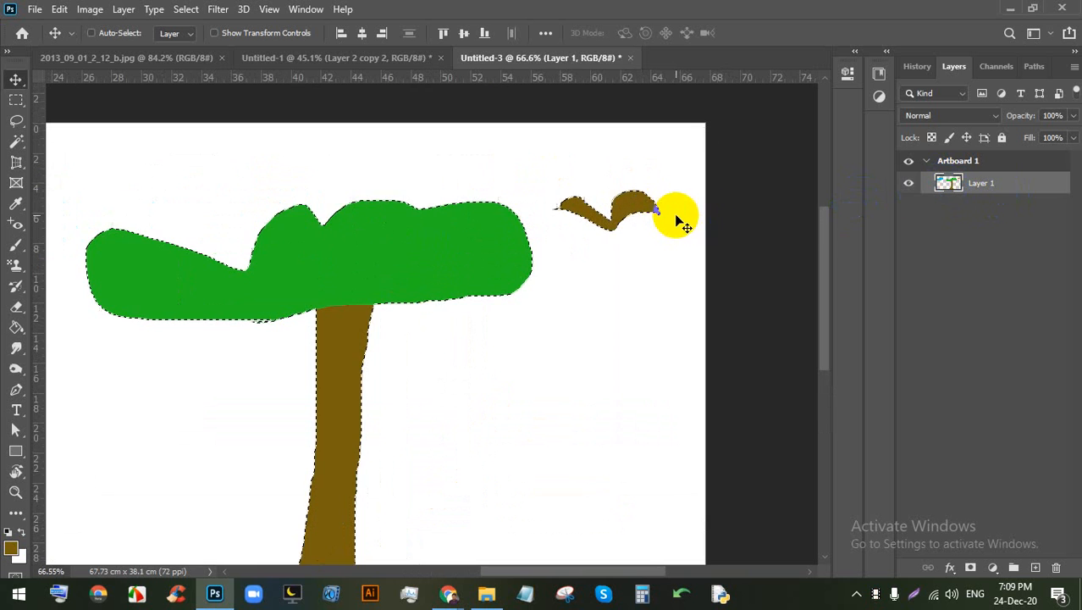
{"action": "mouse_move", "coordinate": [628, 217]}
{"action": "left_mouse_down"}
{"action": "mouse_move", "coordinate": [615, 188]}
{"action": "mouse_move", "coordinate": [632, 203]}
{"action": "left_mouse_up"}
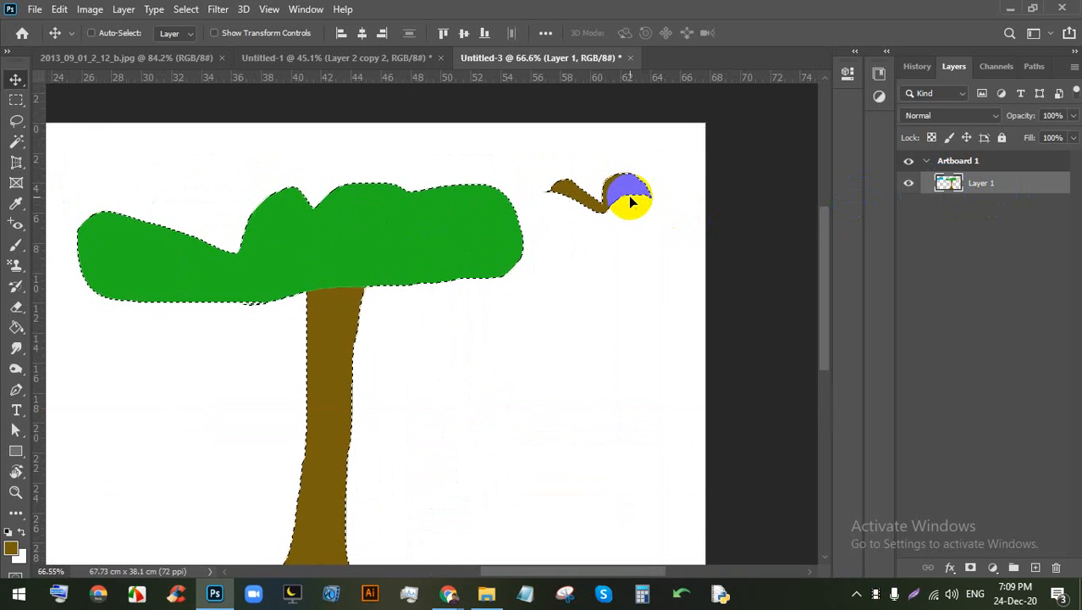
{"action": "scroll", "coordinate": [639, 199], "scroll_direction": "up", "scroll_amount": 3}
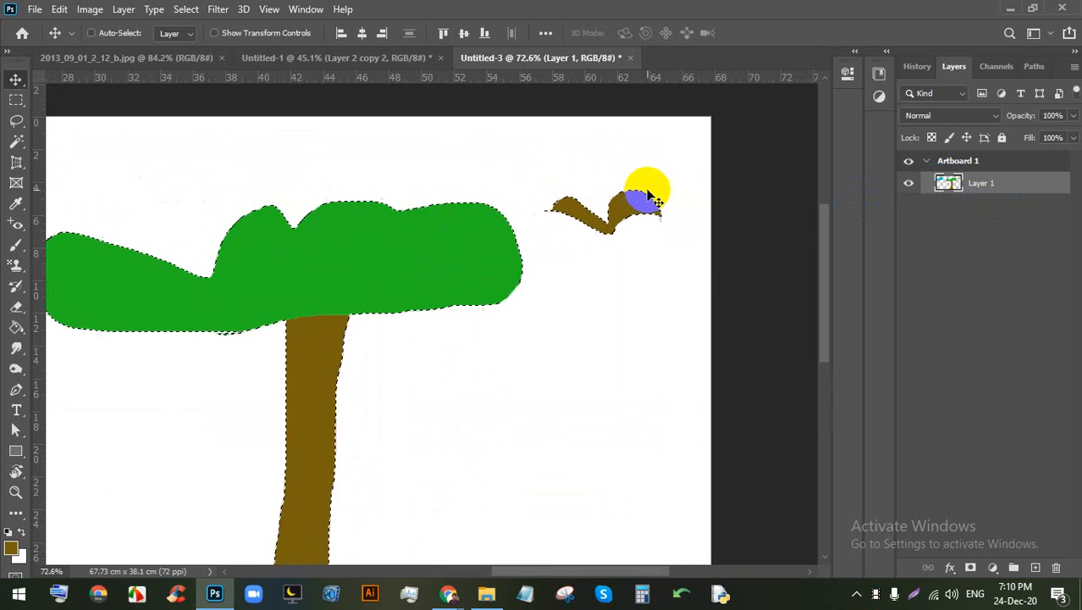
{"action": "left_click", "coordinate": [16, 121]}
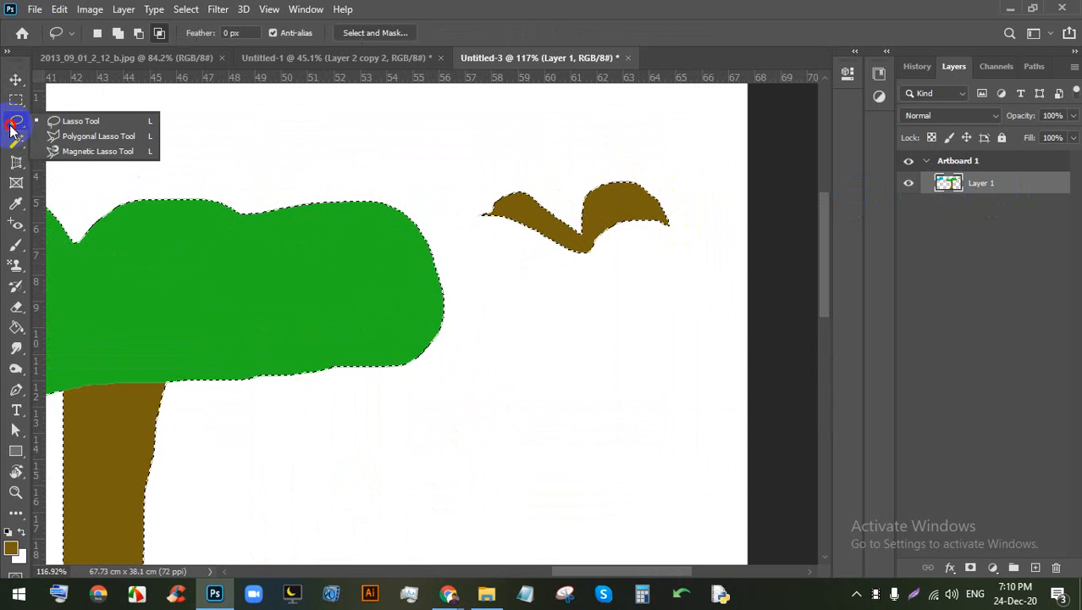
{"action": "left_click", "coordinate": [66, 116]}
{"action": "mouse_move", "coordinate": [611, 133]}
{"action": "left_mouse_down"}
{"action": "mouse_move", "coordinate": [563, 133]}
{"action": "mouse_move", "coordinate": [652, 319]}
{"action": "mouse_move", "coordinate": [576, 126]}
{"action": "mouse_move", "coordinate": [543, 165]}
{"action": "left_mouse_up"}
{"action": "scroll", "coordinate": [590, 210], "scroll_direction": "down", "scroll_amount": 3}
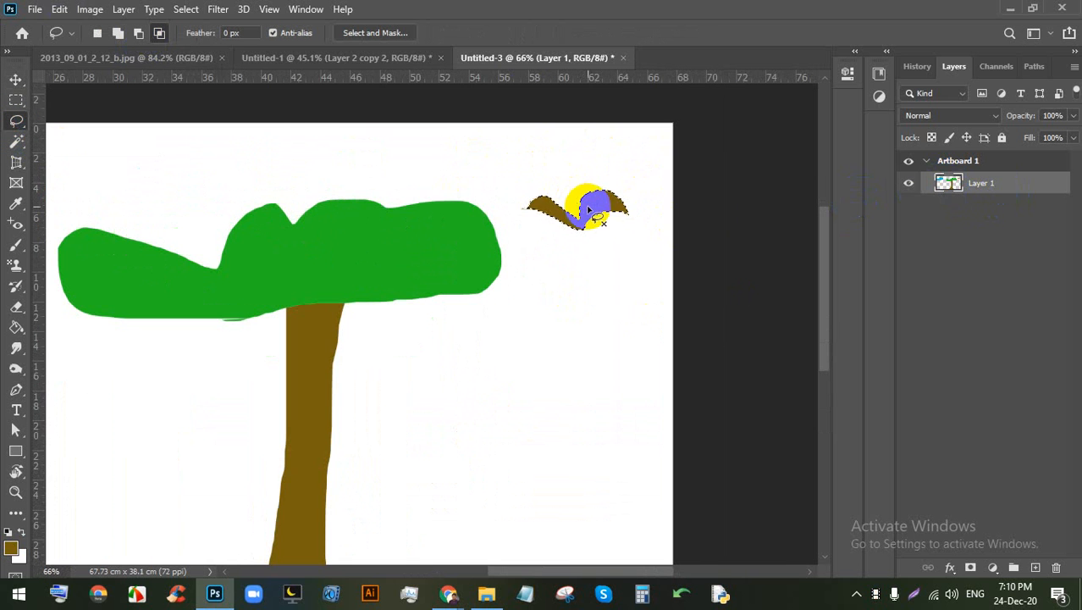
{"action": "left_click_drag", "start_coordinate": [567, 202], "coordinate": [594, 212]}
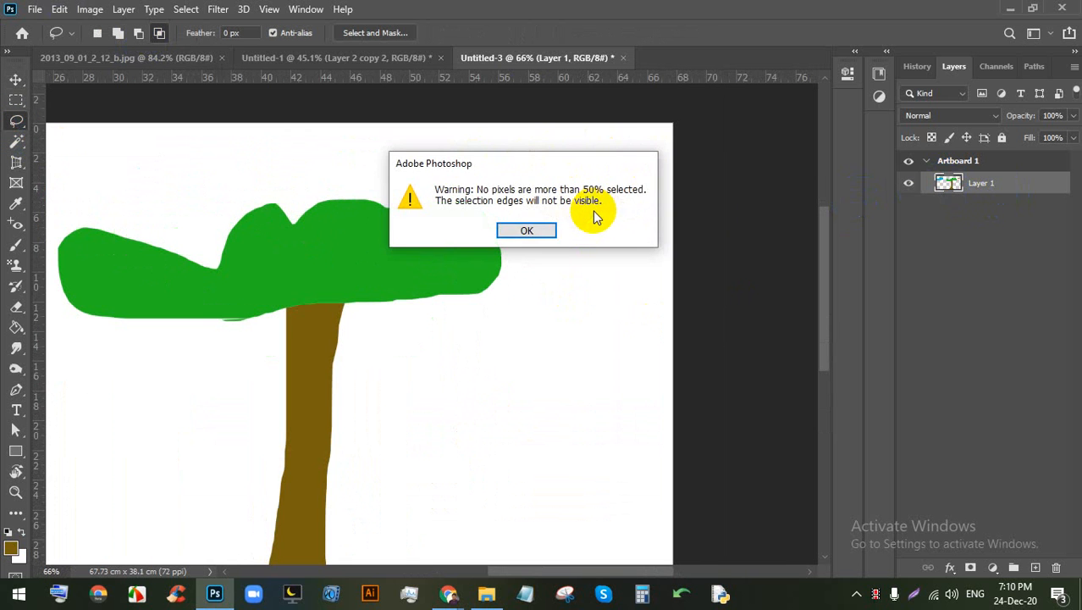
{"action": "left_click", "coordinate": [520, 229]}
Step: Reload Layer 1's pixels as a selection and intersect it with a Lasso loop drawn around the bird
{"action": "scroll", "coordinate": [168, 149], "scroll_direction": "down", "scroll_amount": 2}
{"action": "scroll", "coordinate": [354, 186], "scroll_direction": "up", "scroll_amount": 2}
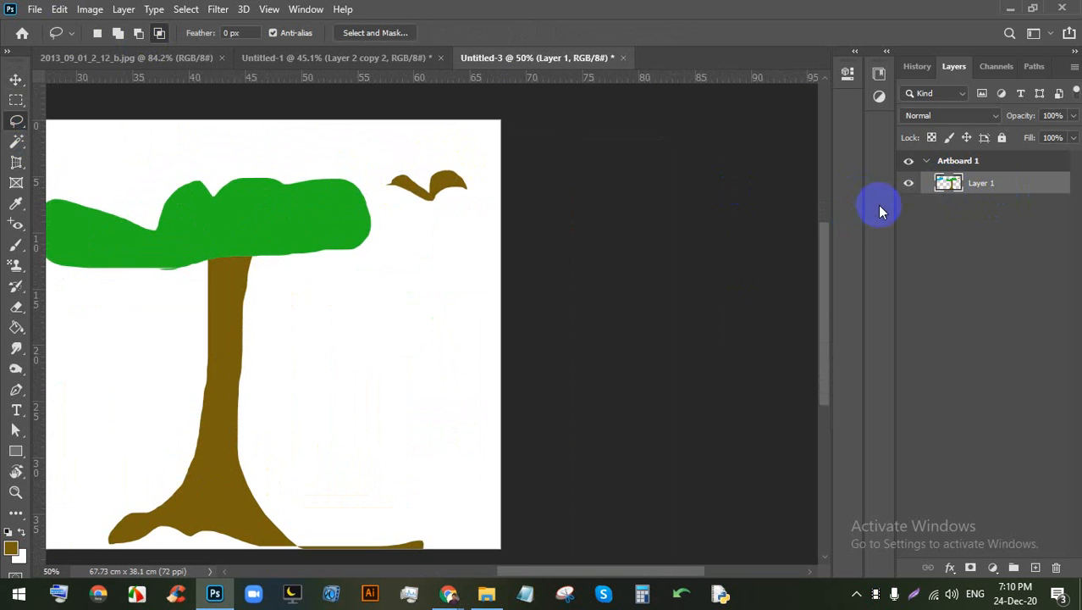
{"action": "scroll", "coordinate": [501, 205], "scroll_direction": "down", "scroll_amount": 6}
{"action": "scroll", "coordinate": [336, 184], "scroll_direction": "up", "scroll_amount": 7}
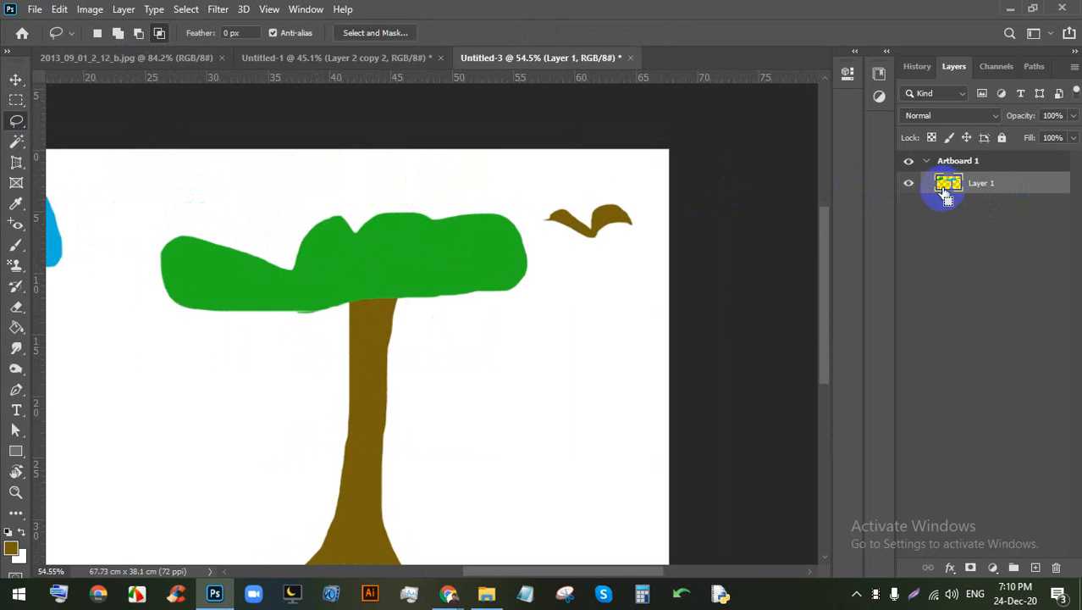
{"action": "left_click", "coordinate": [946, 190], "text": "ctrl"}
{"action": "left_click", "coordinate": [159, 33]}
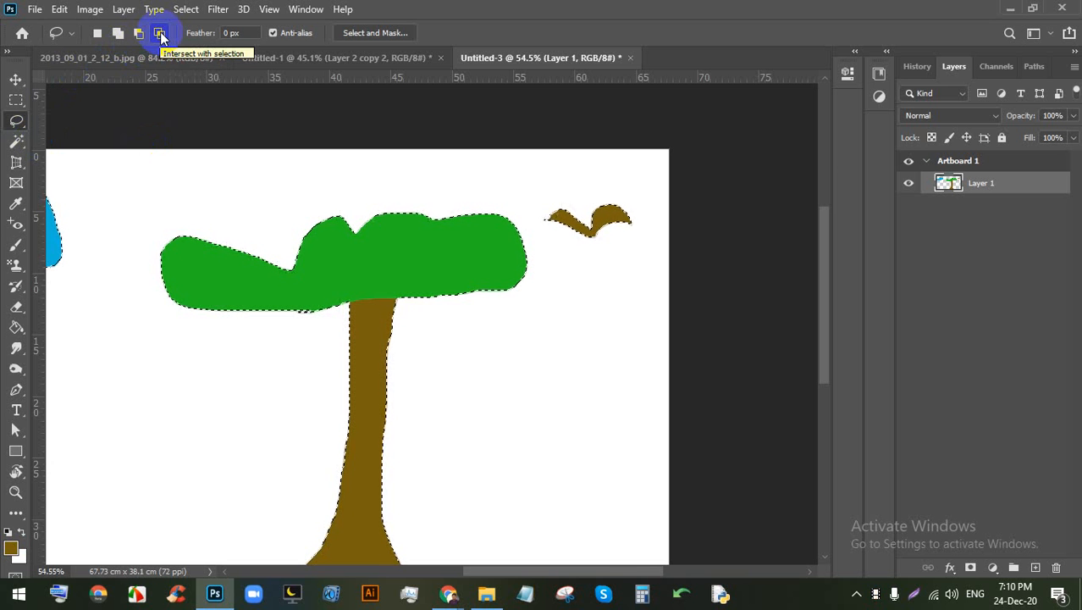
{"action": "mouse_move", "coordinate": [615, 180]}
{"action": "left_mouse_down"}
{"action": "mouse_move", "coordinate": [550, 175]}
{"action": "mouse_move", "coordinate": [528, 206]}
{"action": "left_mouse_up"}
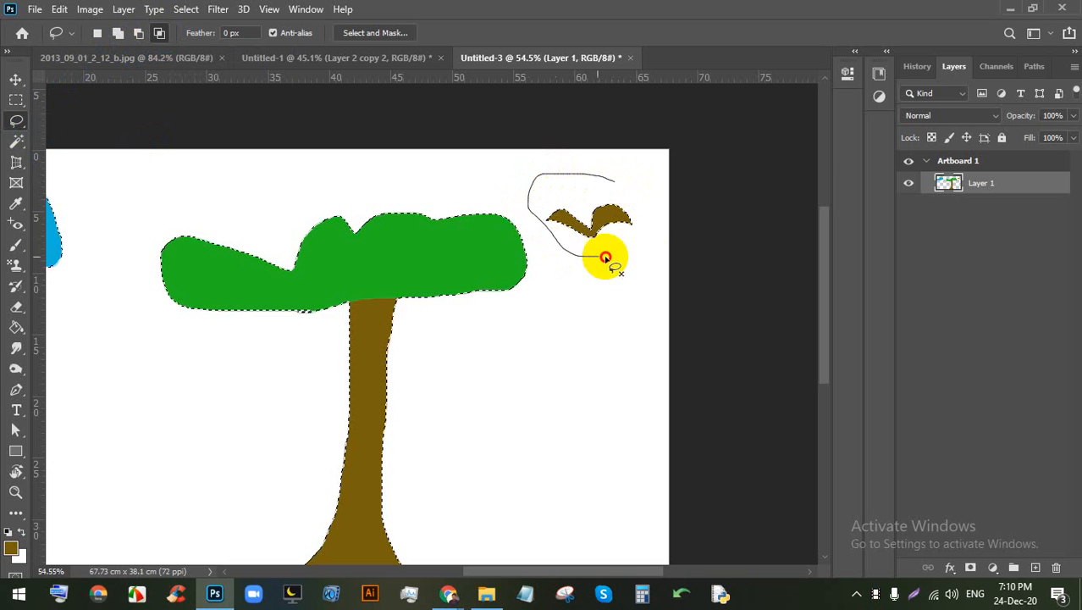
{"action": "left_click_drag", "start_coordinate": [615, 181], "coordinate": [595, 180]}
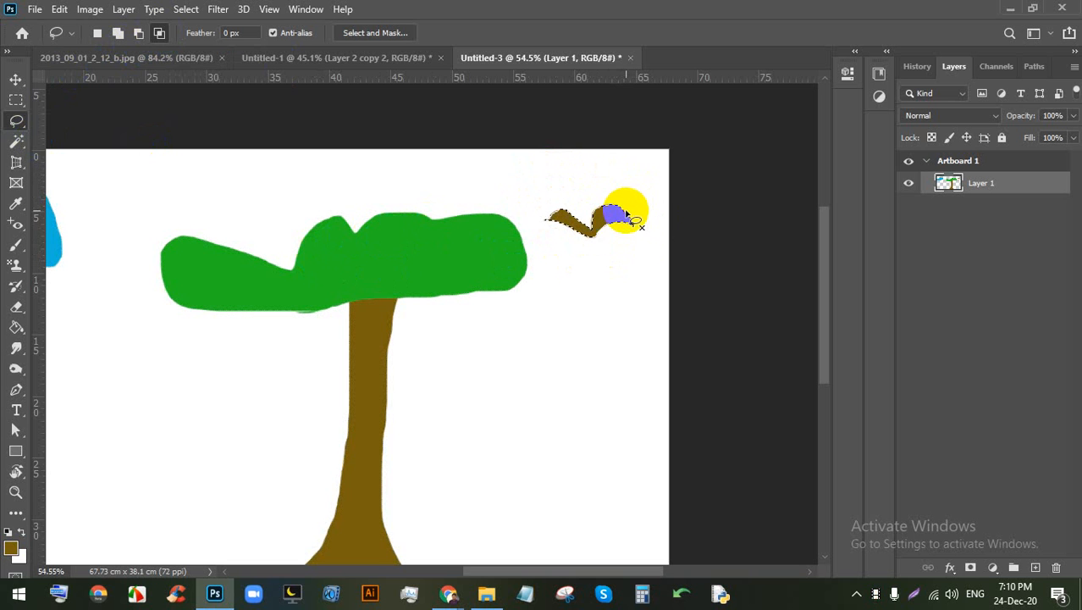
Step: Move the selected bird below the blue mountains, then back to the artboard's upper right area beside the crown
{"action": "left_click", "coordinate": [16, 80]}
{"action": "left_click_drag", "start_coordinate": [608, 207], "coordinate": [173, 264]}
{"action": "scroll", "coordinate": [193, 201], "scroll_direction": "down", "scroll_amount": 5}
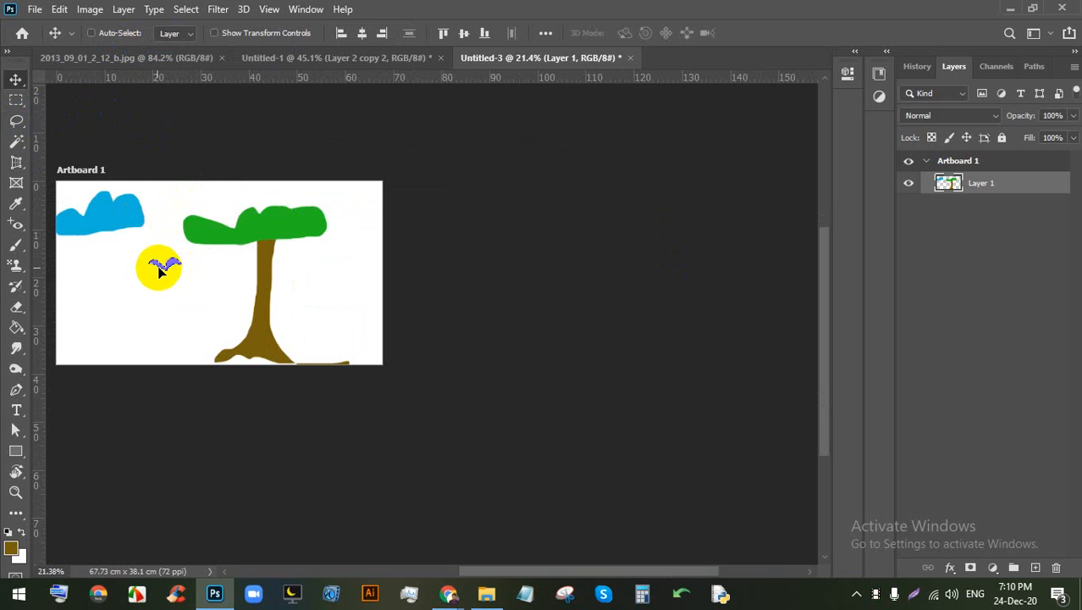
{"action": "scroll", "coordinate": [160, 269], "scroll_direction": "up", "scroll_amount": 3}
{"action": "left_click_drag", "start_coordinate": [303, 222], "coordinate": [509, 163]}
{"action": "scroll", "coordinate": [496, 162], "scroll_direction": "up", "scroll_amount": 4}
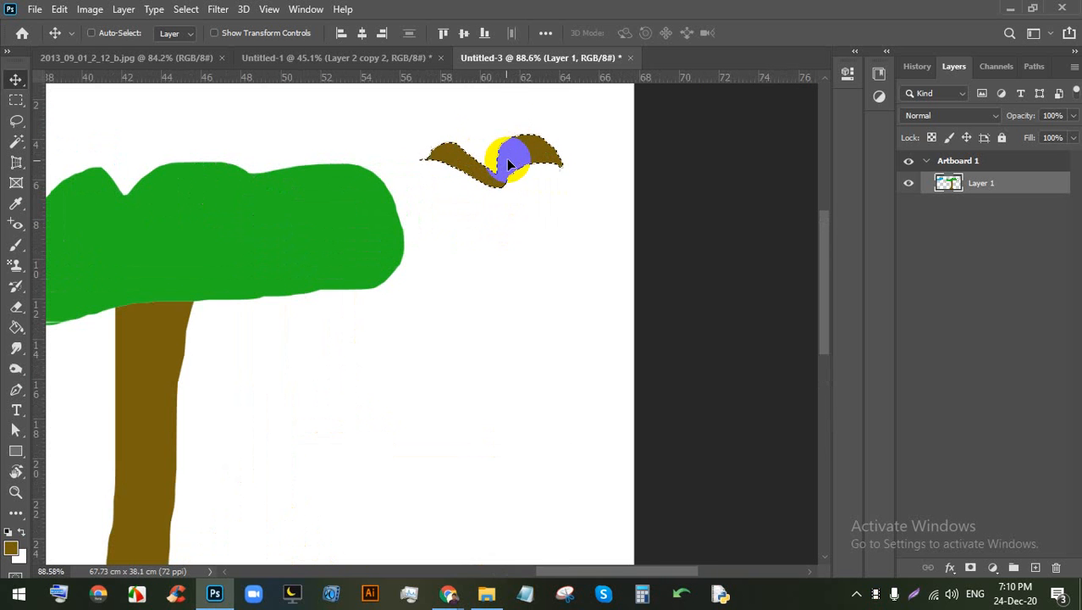
Step: Activate the Brush tool and set the foreground color to a light red
{"action": "left_click", "coordinate": [16, 251]}
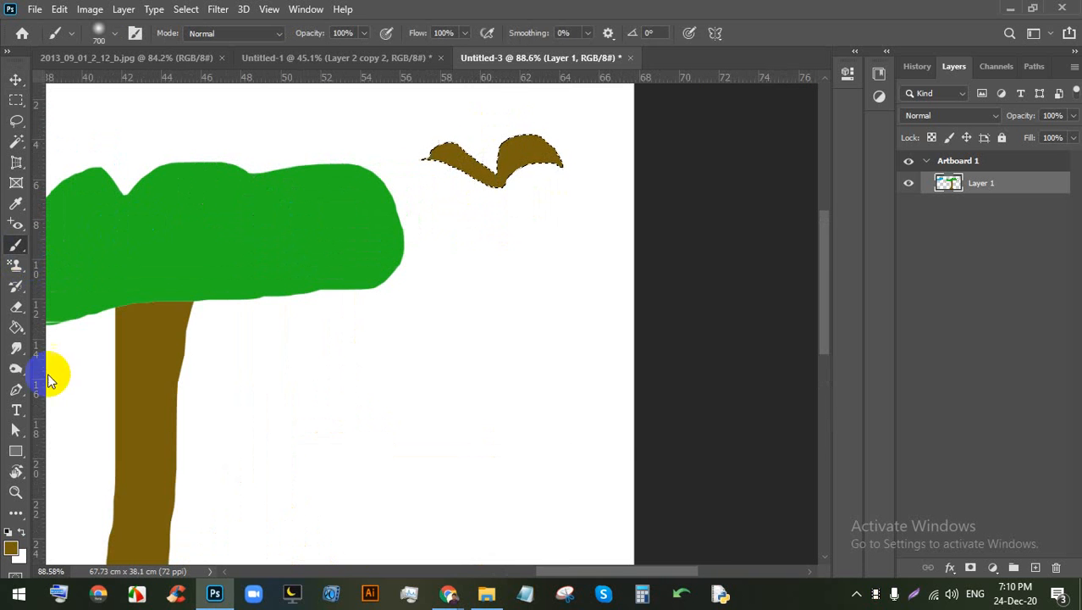
{"action": "left_click", "coordinate": [15, 541]}
{"action": "left_click", "coordinate": [854, 190]}
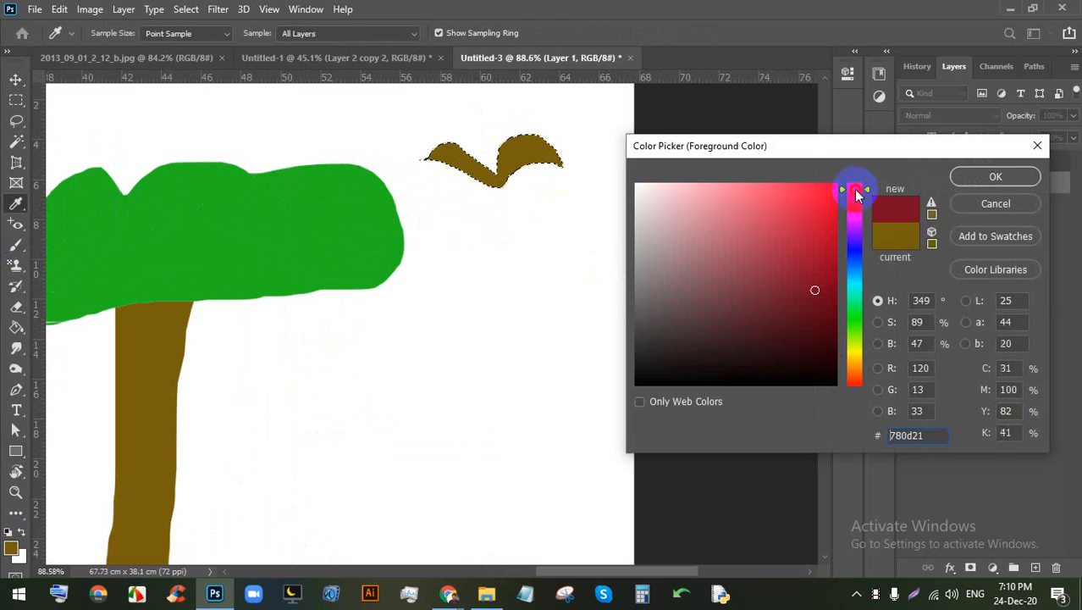
{"action": "left_click", "coordinate": [791, 202]}
{"action": "left_click", "coordinate": [966, 177]}
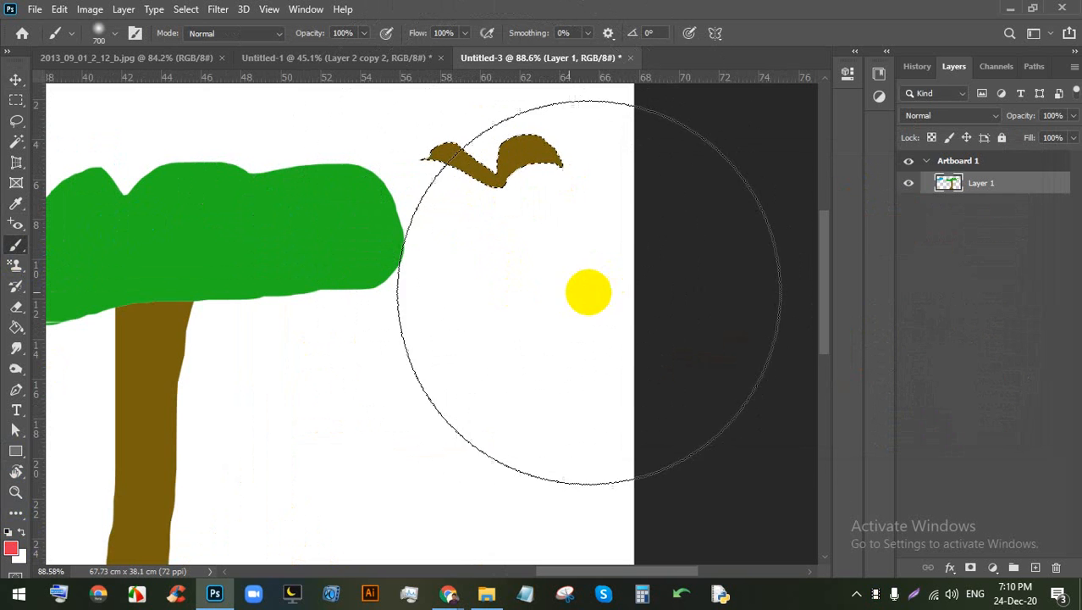
{"action": "scroll", "coordinate": [426, 256], "scroll_direction": "down", "scroll_amount": 1}
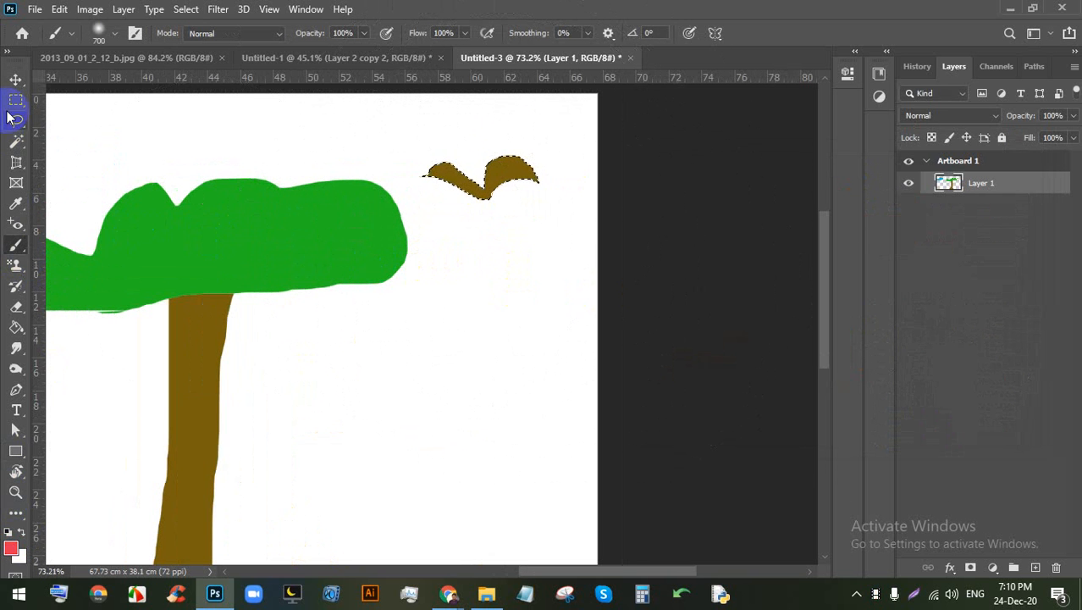
Step: Cut the selected bird from Layer 1, paste it onto its own new layer, and move it to the artboard's upper right
{"action": "left_click", "coordinate": [17, 78]}
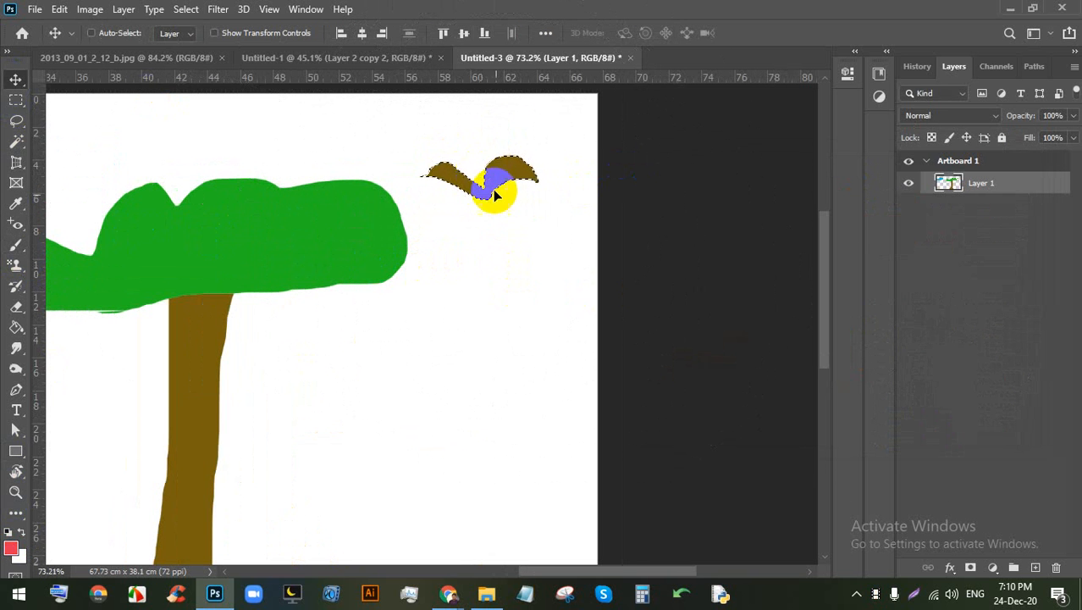
{"action": "key", "text": "ctrl+x"}
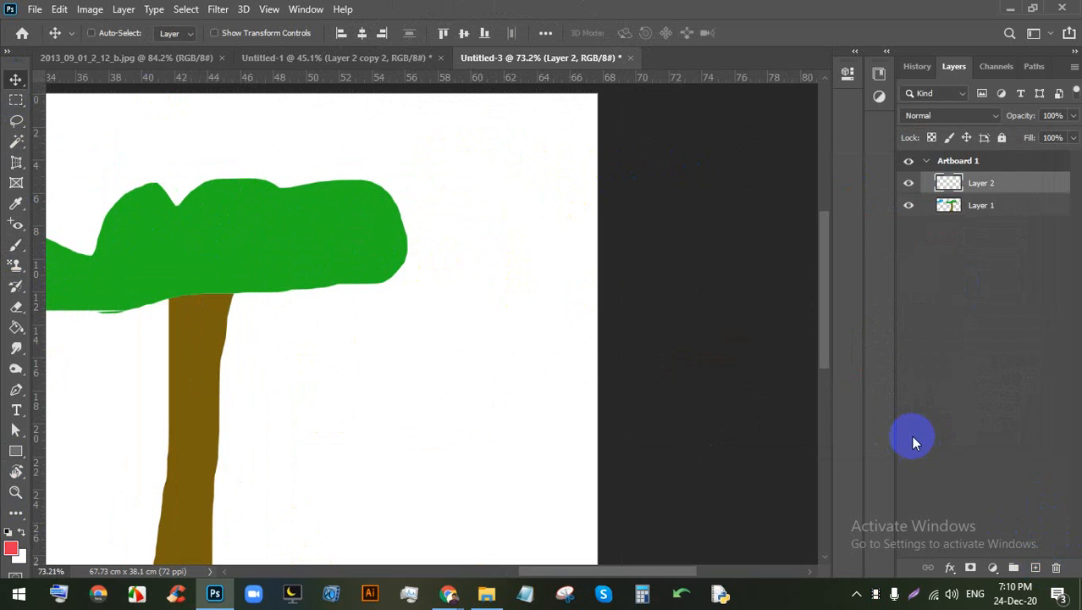
{"action": "scroll", "coordinate": [558, 229], "scroll_direction": "down", "scroll_amount": 4}
{"action": "scroll", "coordinate": [519, 389], "scroll_direction": "up", "scroll_amount": 3}
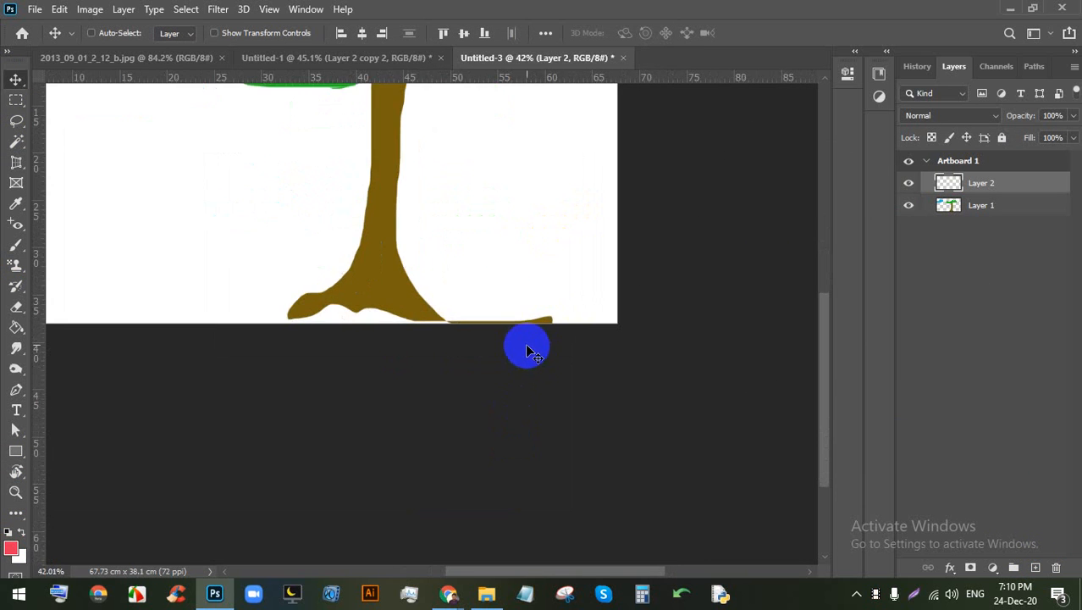
{"action": "scroll", "coordinate": [527, 348], "scroll_direction": "down", "scroll_amount": 3}
{"action": "scroll", "coordinate": [524, 119], "scroll_direction": "up", "scroll_amount": 2}
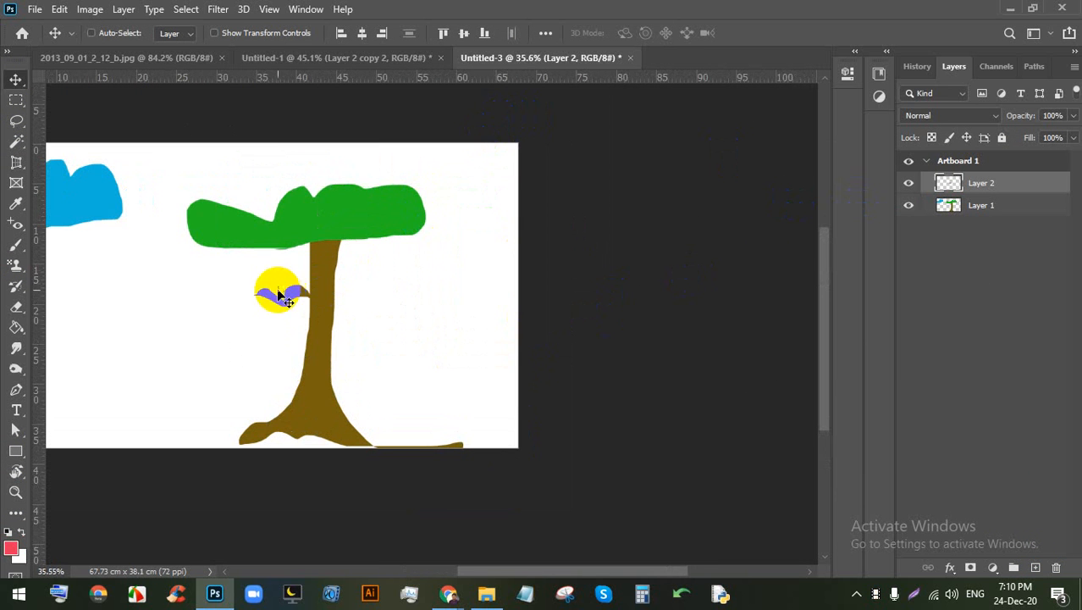
{"action": "left_click_drag", "start_coordinate": [278, 290], "coordinate": [464, 182]}
Step: Hide and show Layer 2 repeatedly to check that it holds only the bird, leaving it visible
{"action": "scroll", "coordinate": [470, 174], "scroll_direction": "up", "scroll_amount": 3}
{"action": "left_click", "coordinate": [910, 184]}
{"action": "left_click", "coordinate": [910, 184]}
{"action": "left_click", "coordinate": [909, 184]}
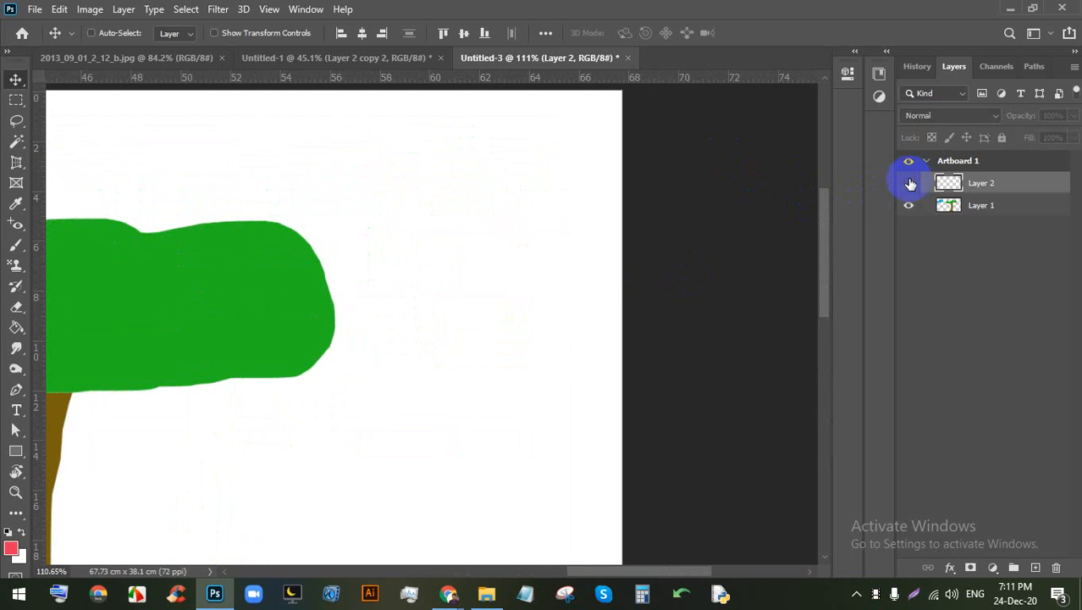
{"action": "left_click", "coordinate": [910, 184]}
{"action": "left_click", "coordinate": [909, 183]}
{"action": "left_click", "coordinate": [909, 184]}
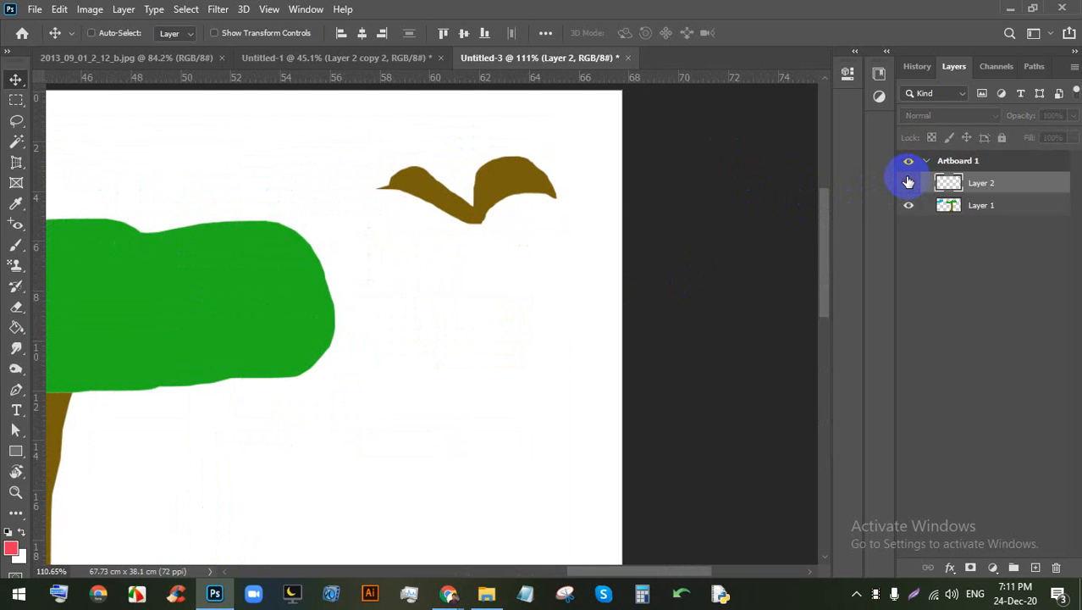
{"action": "left_click", "coordinate": [909, 183]}
{"action": "left_click", "coordinate": [909, 183]}
{"action": "left_click", "coordinate": [909, 184]}
{"action": "left_click", "coordinate": [909, 184]}
{"action": "left_click", "coordinate": [909, 184]}
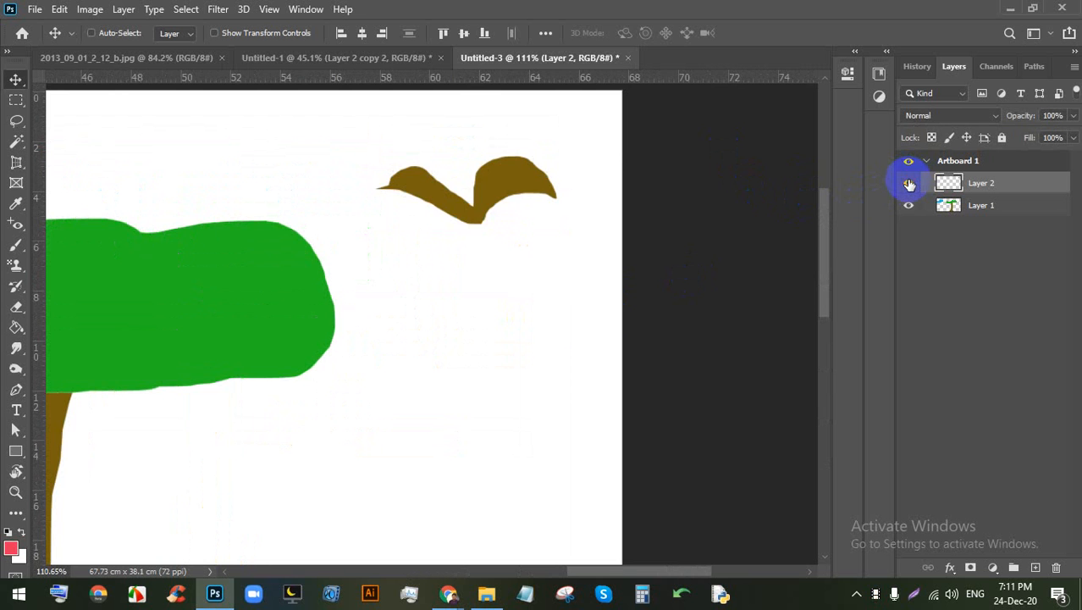
Step: Switch to the Google Meet call in Chrome to check on it, and return to Photoshop
{"action": "scroll", "coordinate": [455, 352], "scroll_direction": "down", "scroll_amount": 10}
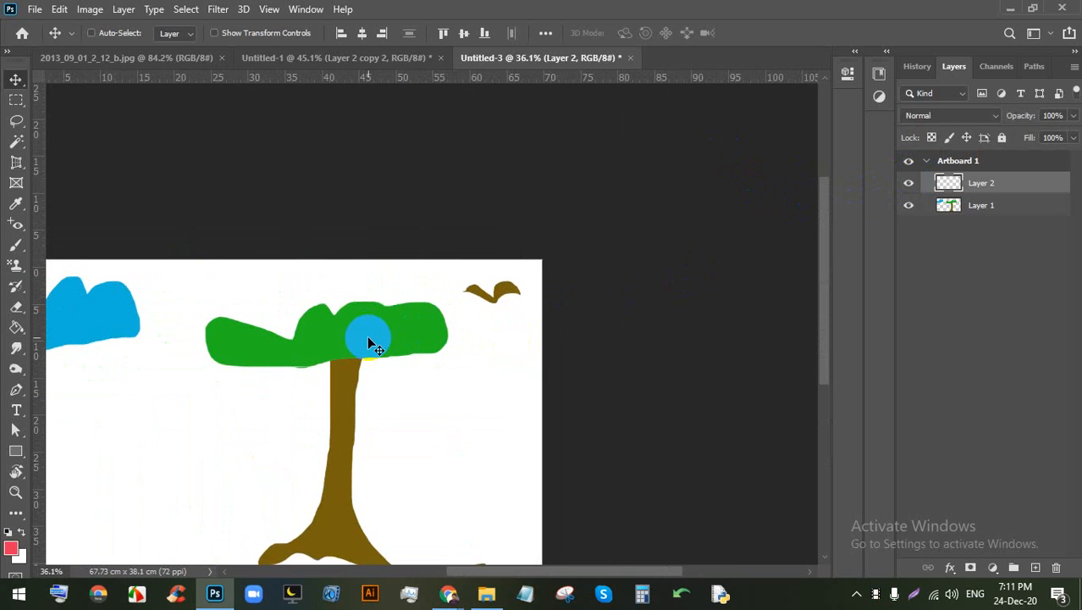
{"action": "left_click", "coordinate": [430, 554]}
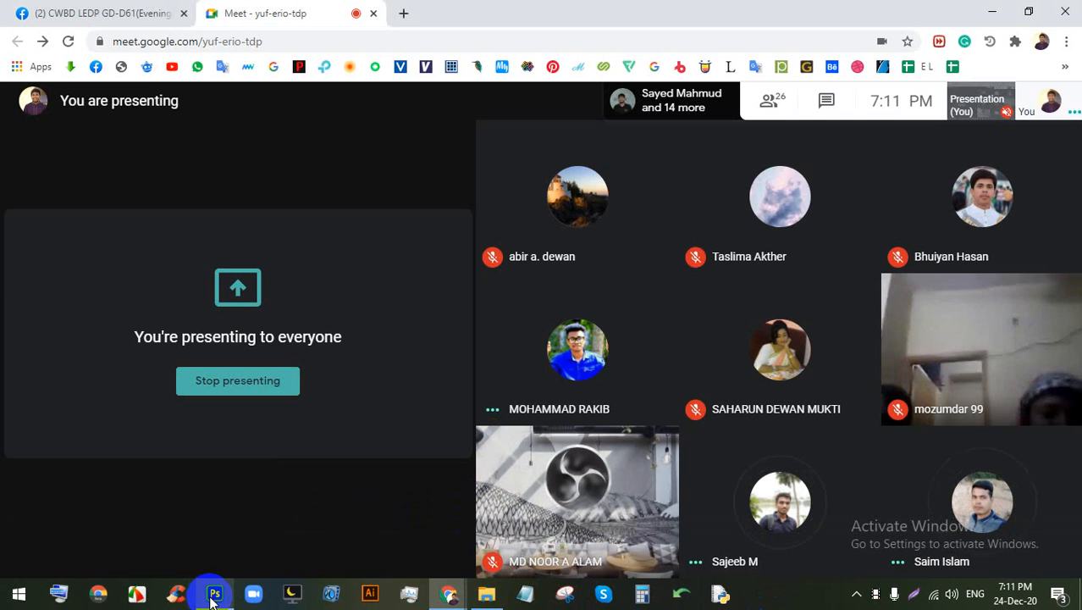
{"action": "mouse_move", "coordinate": [212, 593]}
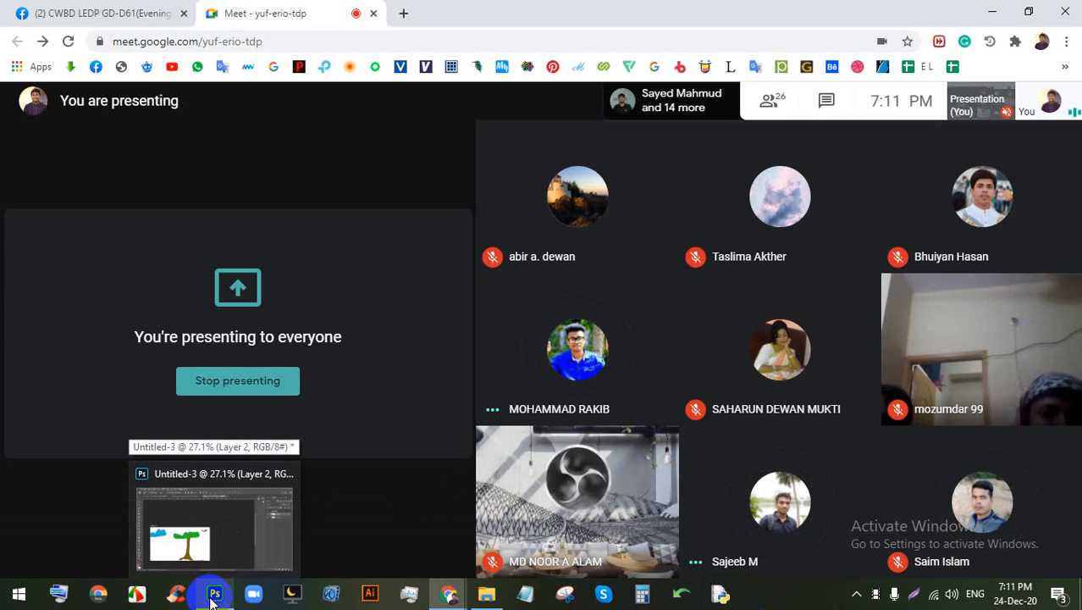
{"action": "left_click", "coordinate": [212, 595]}
Step: Toggle Layer 1's visibility off and on to check which shapes it still holds, leaving it visible
{"action": "scroll", "coordinate": [471, 295], "scroll_direction": "down", "scroll_amount": 3}
{"action": "scroll", "coordinate": [399, 306], "scroll_direction": "up", "scroll_amount": 5}
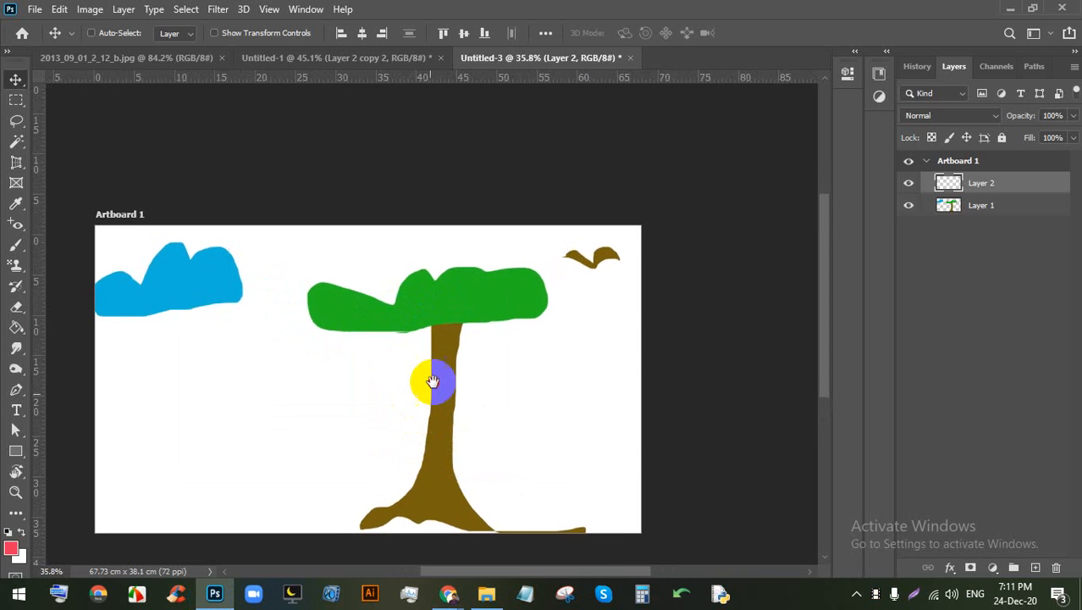
{"action": "left_click_drag", "start_coordinate": [432, 381], "coordinate": [433, 371]}
{"action": "scroll", "coordinate": [427, 322], "scroll_direction": "up", "scroll_amount": 2}
{"action": "scroll", "coordinate": [542, 254], "scroll_direction": "down", "scroll_amount": 2}
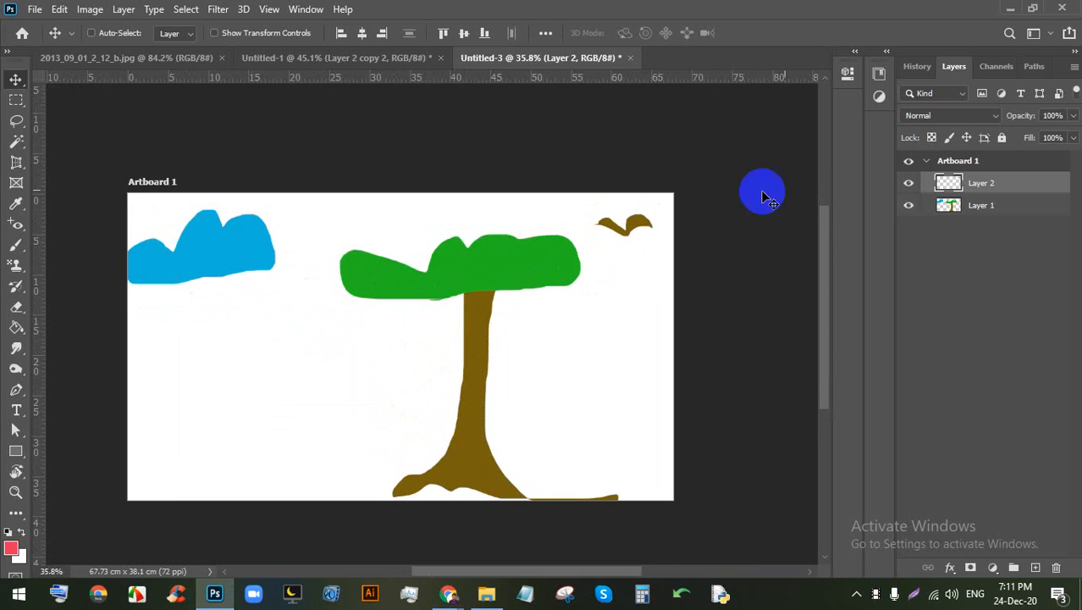
{"action": "left_click", "coordinate": [906, 206]}
{"action": "left_click", "coordinate": [906, 207]}
{"action": "left_click", "coordinate": [906, 206]}
{"action": "left_click", "coordinate": [906, 206]}
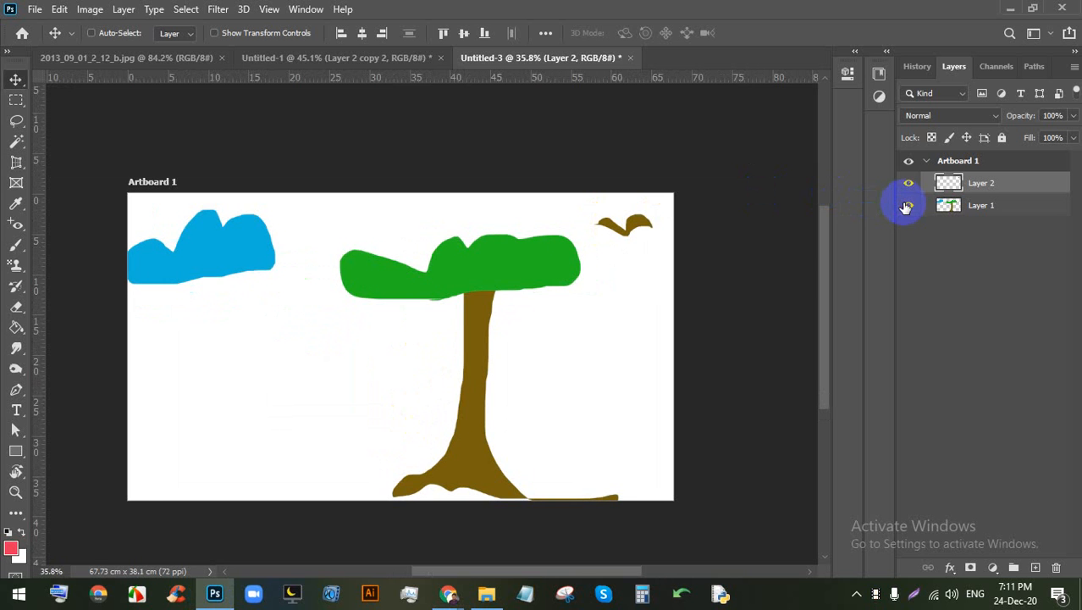
Step: Load the outlines of Layer 1's shapes as a selection, make Layer 1 the active layer, and clear the selection
{"action": "left_click", "coordinate": [945, 209], "text": "ctrl"}
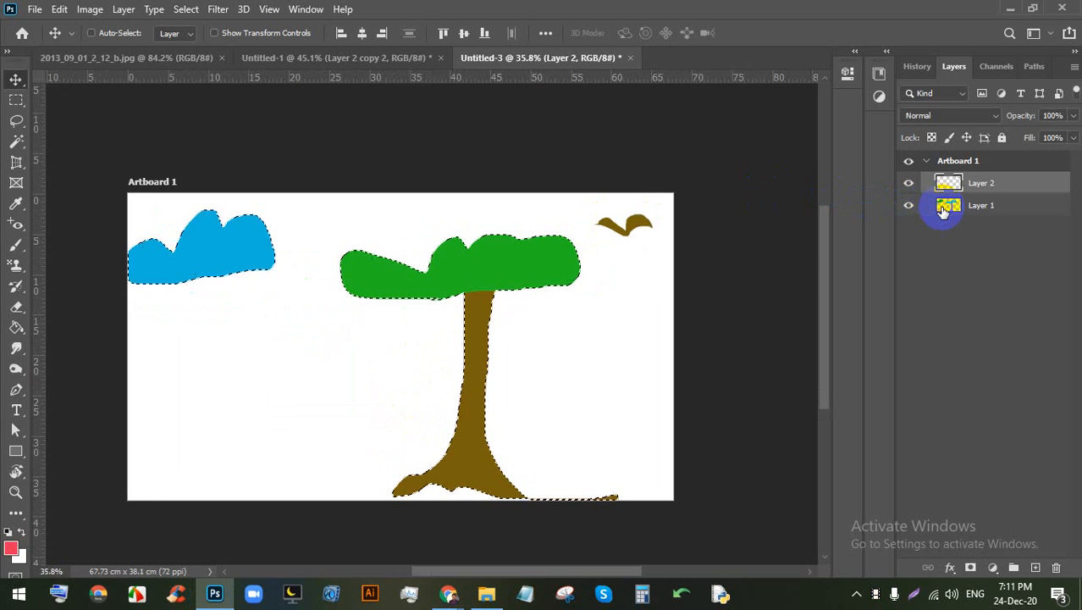
{"action": "left_click", "coordinate": [944, 209]}
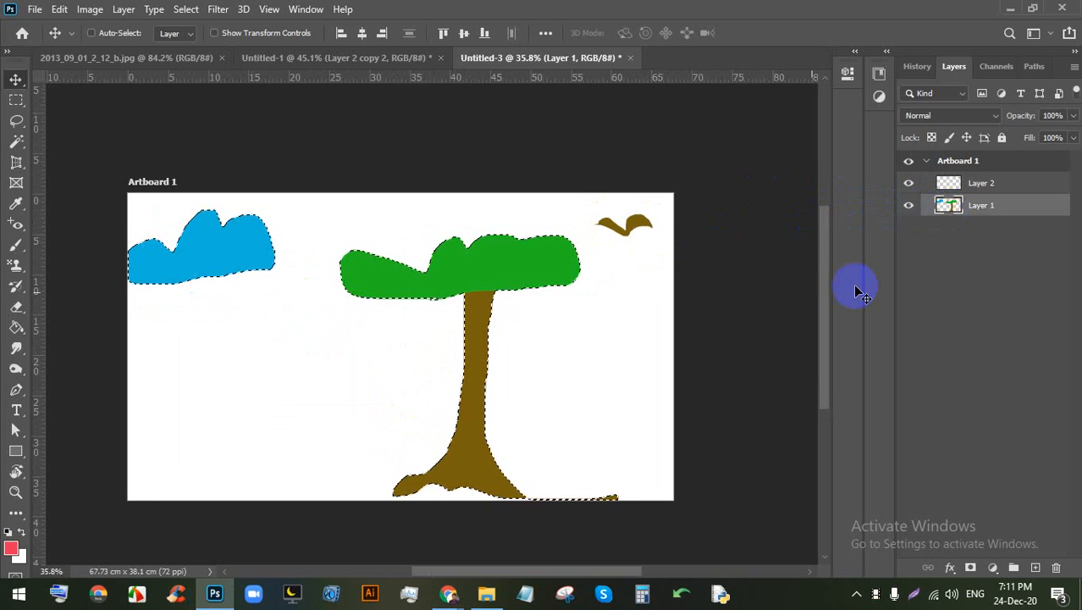
{"action": "scroll", "coordinate": [343, 289], "scroll_direction": "up", "scroll_amount": 1}
{"action": "scroll", "coordinate": [391, 282], "scroll_direction": "up", "scroll_amount": 2}
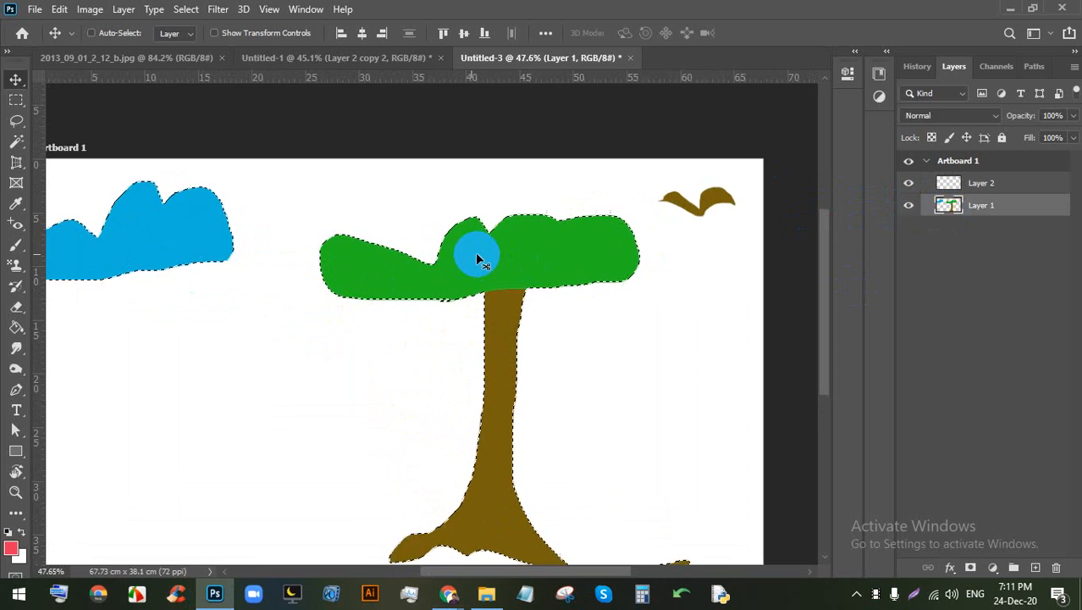
{"action": "scroll", "coordinate": [430, 222], "scroll_direction": "down", "scroll_amount": 3}
{"action": "scroll", "coordinate": [210, 247], "scroll_direction": "up", "scroll_amount": 4}
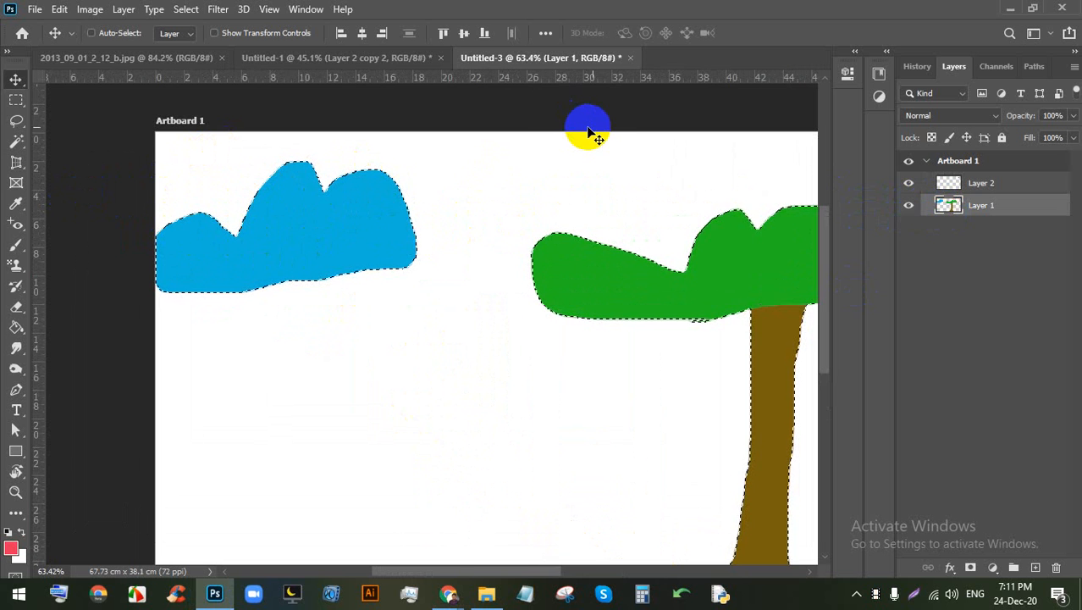
{"action": "key", "text": "ctrl+d"}
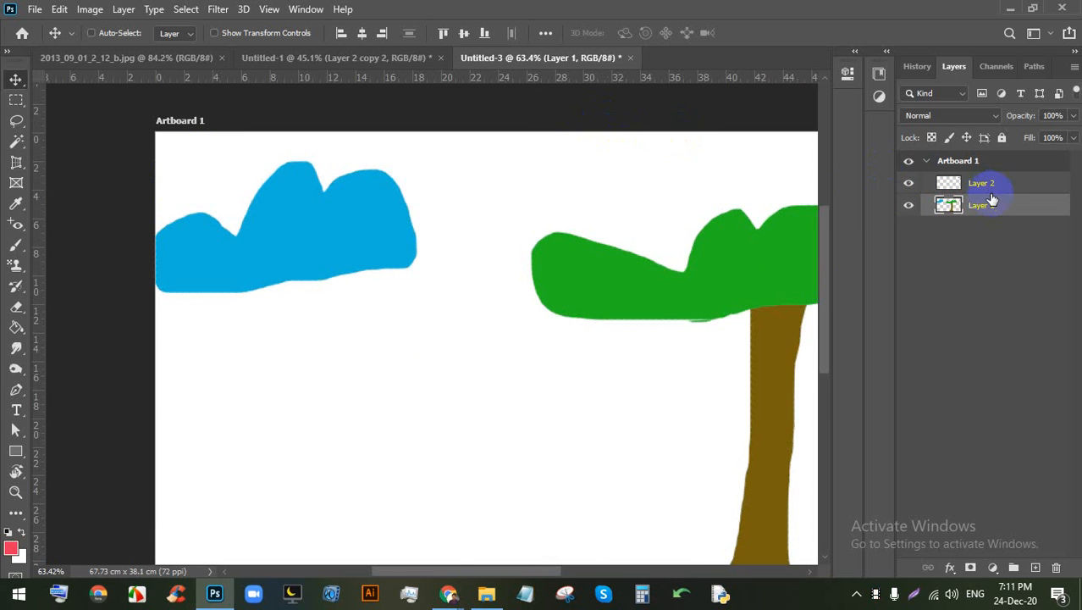
Step: Draw a rectangular marquee selection around the whole blue cloud on Layer 1, toggling that layer's visibility off and on
{"action": "left_click", "coordinate": [11, 103]}
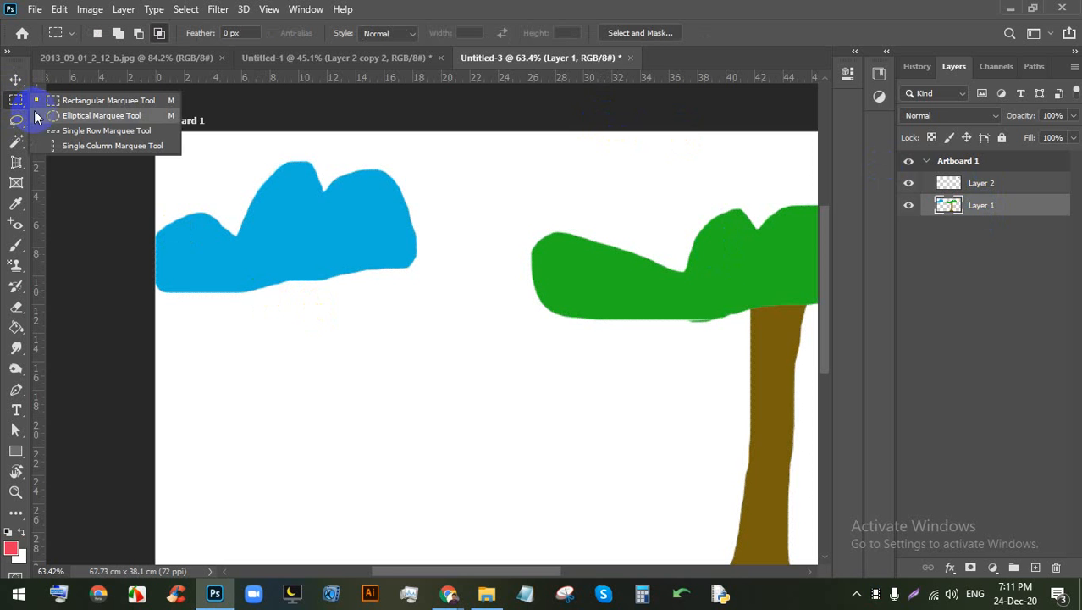
{"action": "left_click", "coordinate": [16, 98]}
{"action": "left_click_drag", "start_coordinate": [453, 334], "coordinate": [109, 139]}
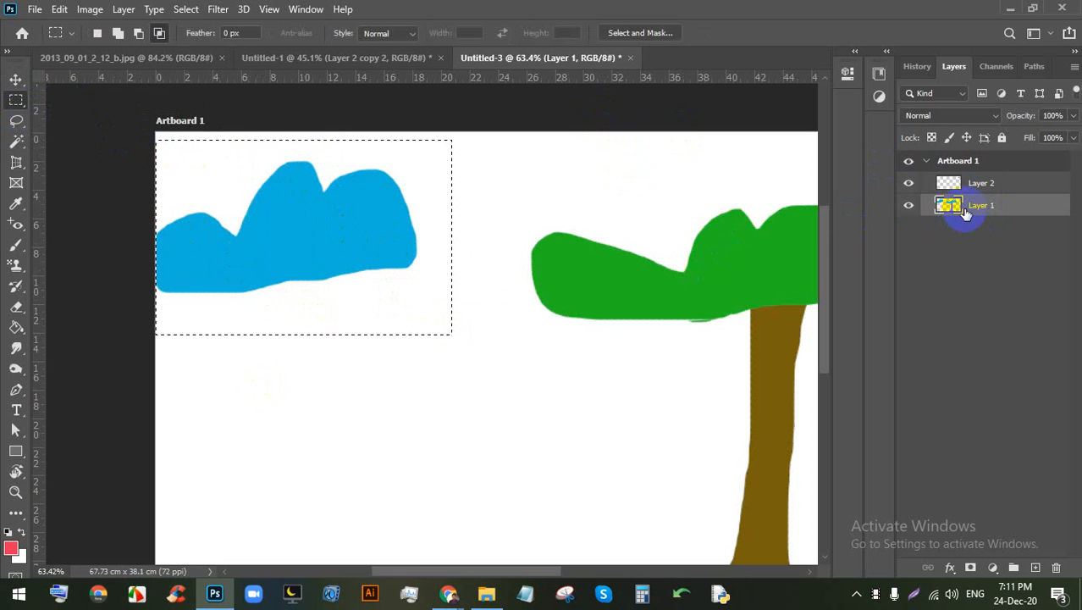
{"action": "left_click", "coordinate": [907, 210]}
{"action": "left_click", "coordinate": [907, 210]}
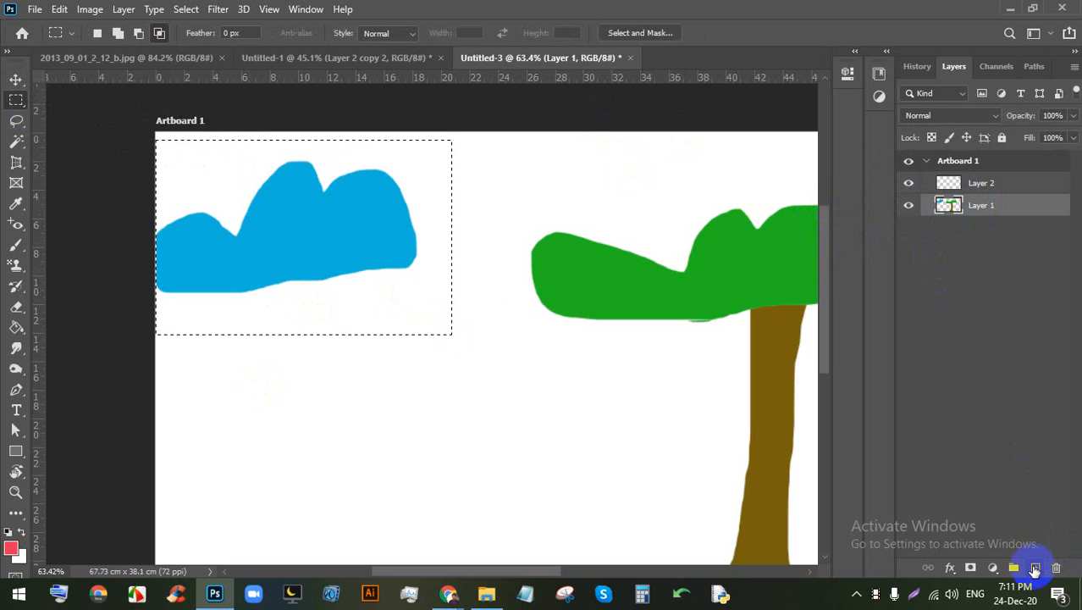
Step: Paste a copy of the selected cloud onto a new layer above Layer 1 and place it below the original cloud
{"action": "left_click", "coordinate": [1034, 567]}
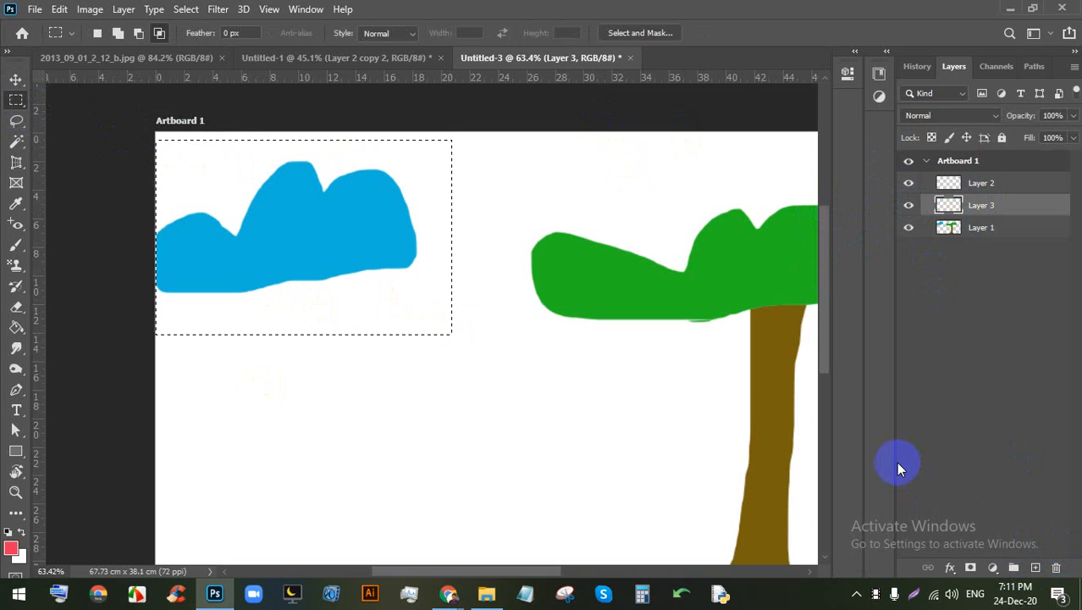
{"action": "key", "text": "ctrl+v"}
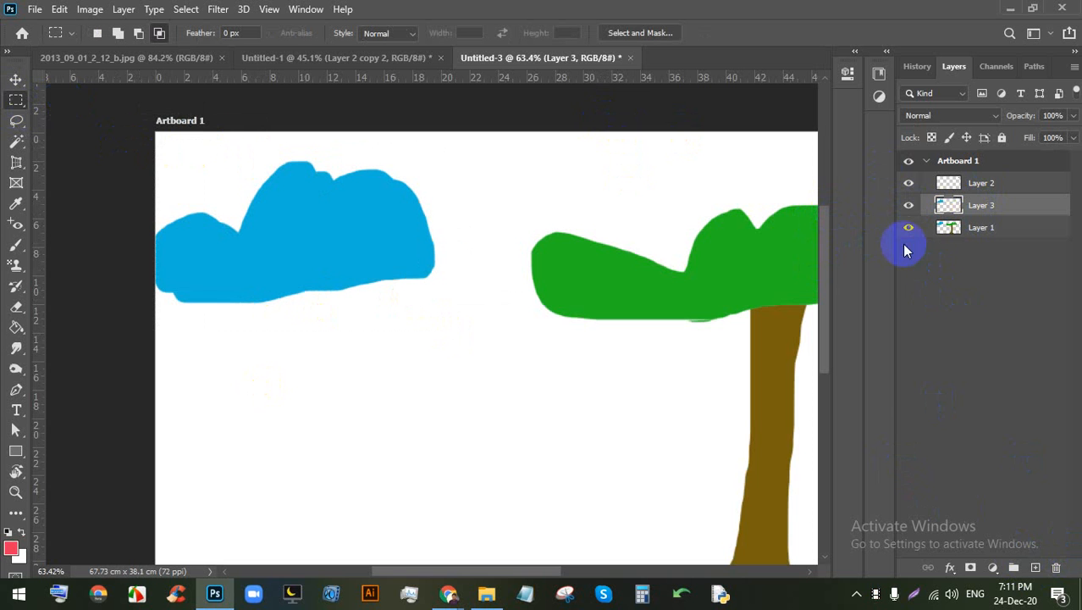
{"action": "left_click", "coordinate": [16, 78]}
{"action": "left_click_drag", "start_coordinate": [338, 251], "coordinate": [419, 396]}
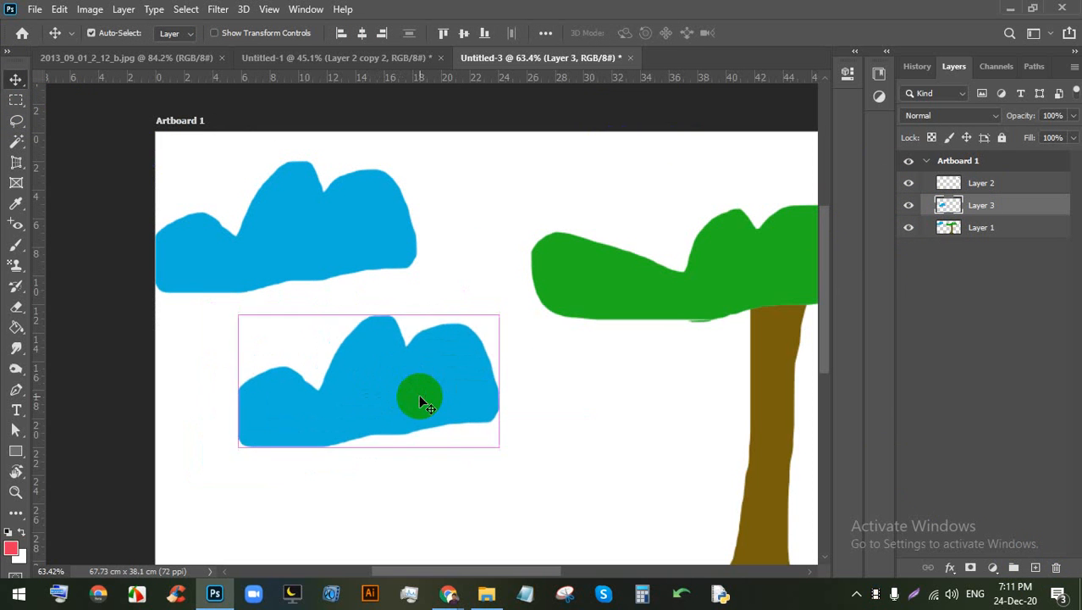
{"action": "key", "text": "ctrl+t"}
{"action": "left_click_drag", "start_coordinate": [384, 348], "coordinate": [419, 324]}
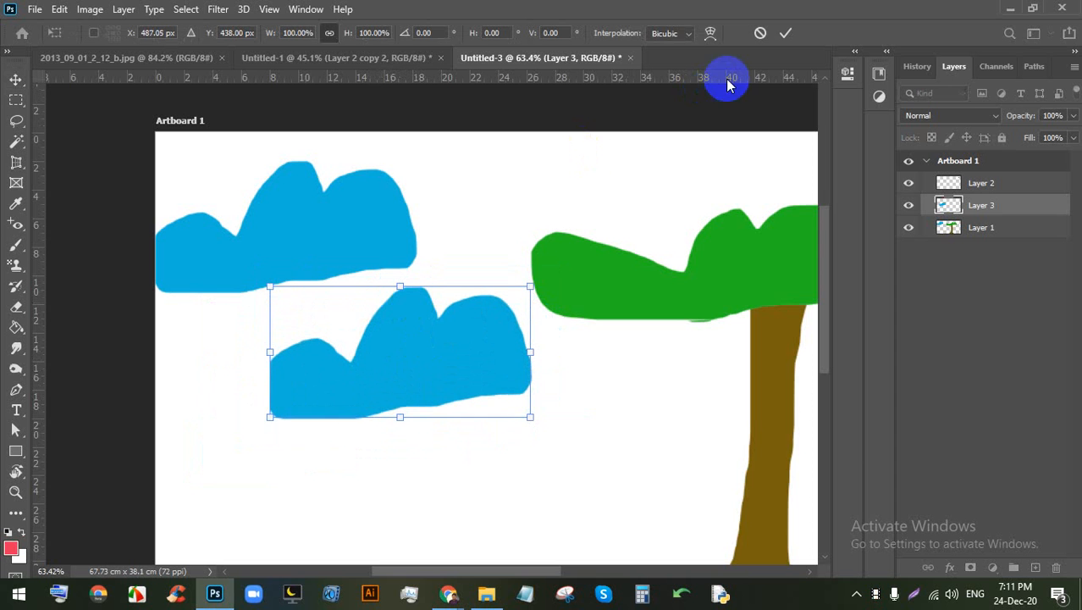
{"action": "left_click", "coordinate": [784, 31]}
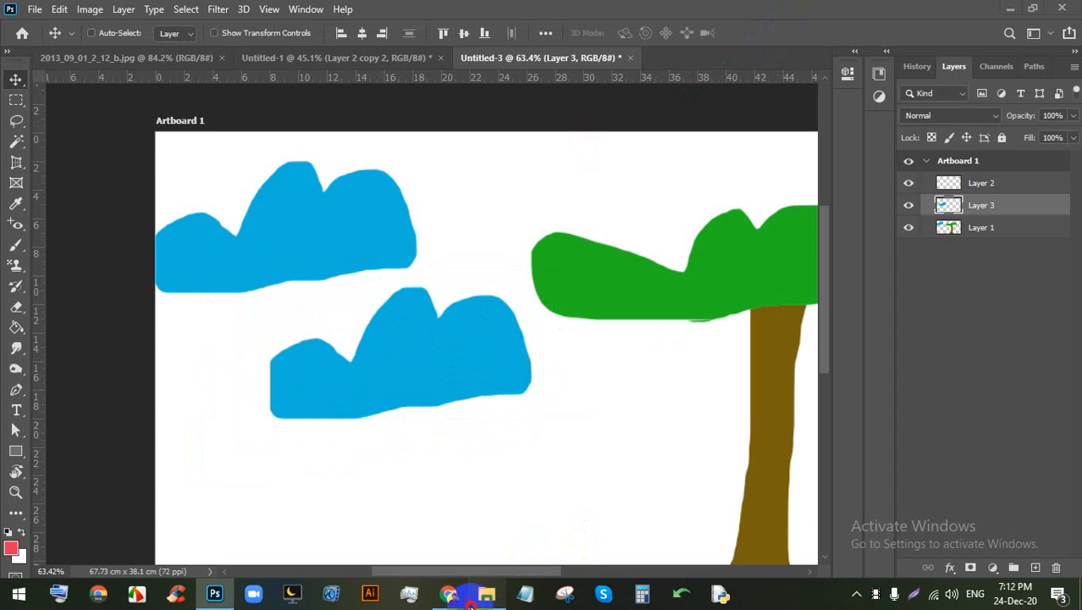
Step: Switch to File Explorer, find the Facebook sign-up page image in the Downloads folder, and preview it
{"action": "left_click", "coordinate": [471, 601]}
{"action": "left_click", "coordinate": [82, 294]}
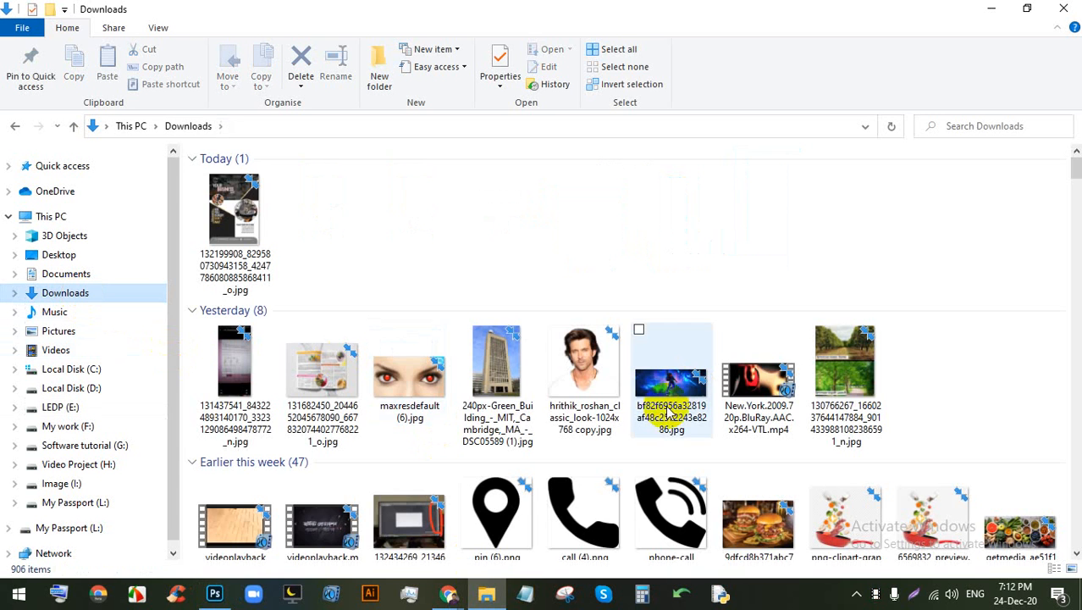
{"action": "scroll", "coordinate": [432, 339], "scroll_direction": "down", "scroll_amount": 3}
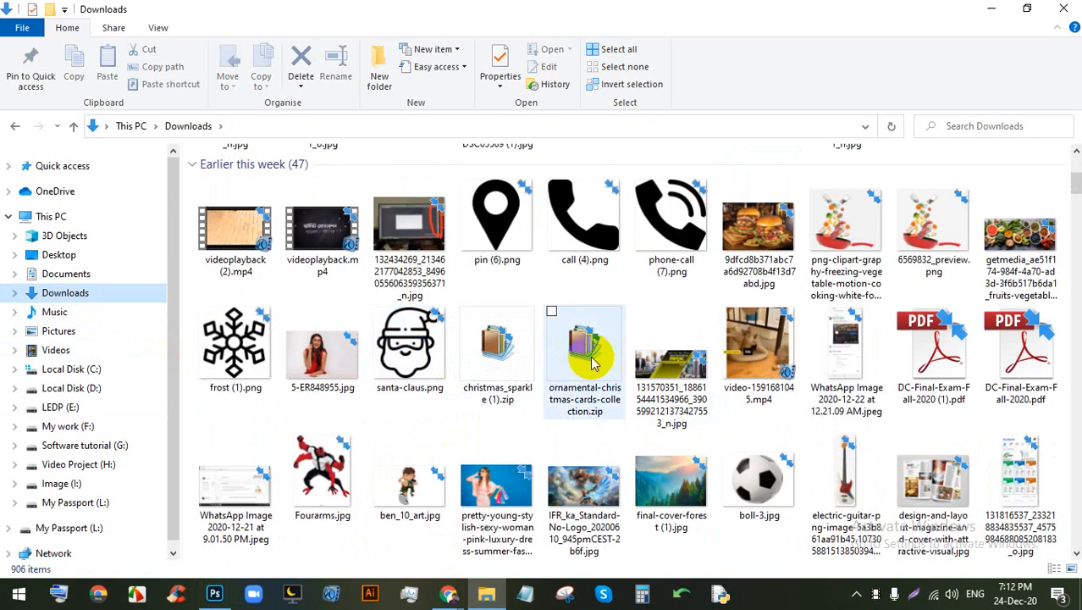
{"action": "scroll", "coordinate": [567, 326], "scroll_direction": "down", "scroll_amount": 3}
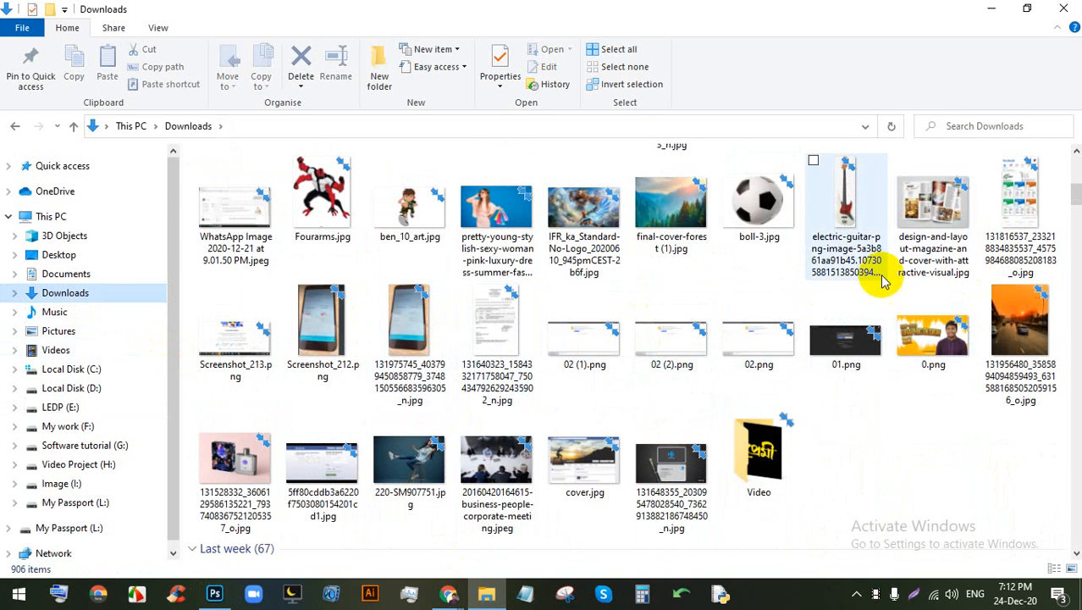
{"action": "left_click", "coordinate": [1012, 235]}
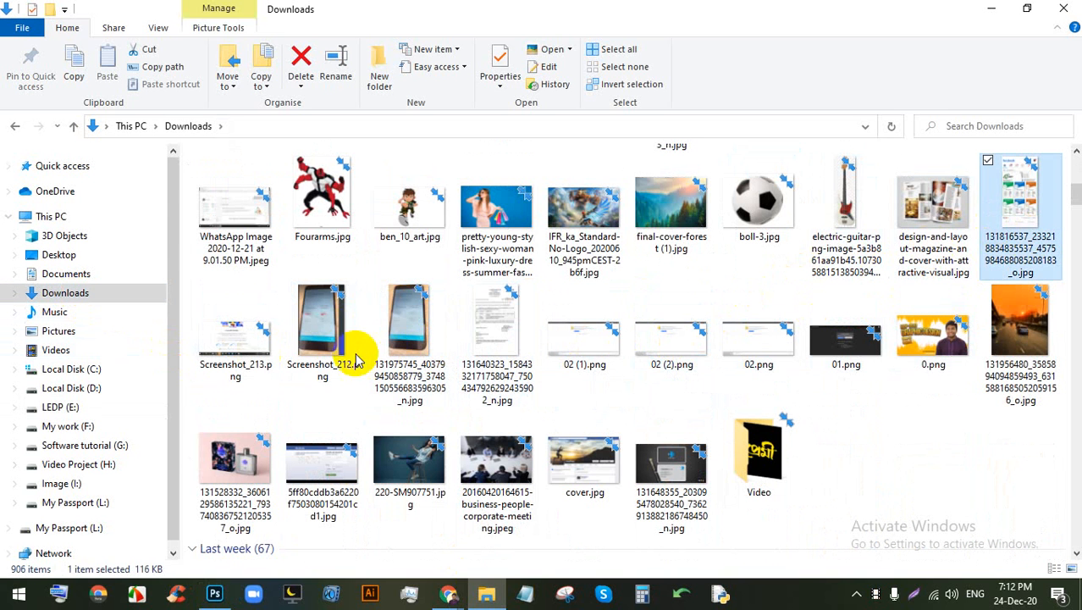
{"action": "scroll", "coordinate": [381, 358], "scroll_direction": "down", "scroll_amount": 4}
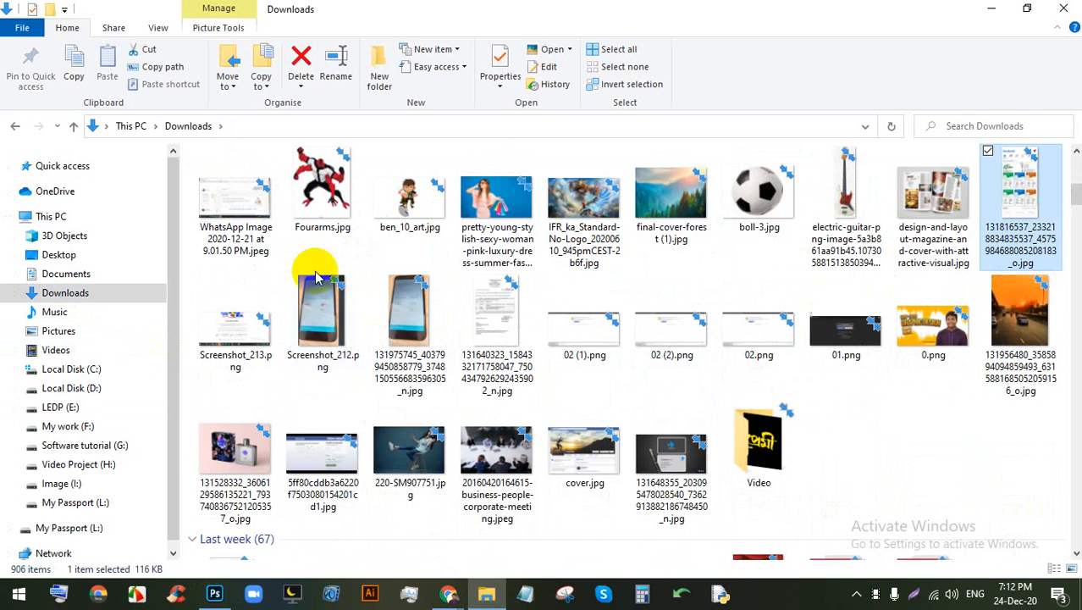
{"action": "left_click", "coordinate": [315, 460]}
{"action": "double_click", "coordinate": [324, 442]}
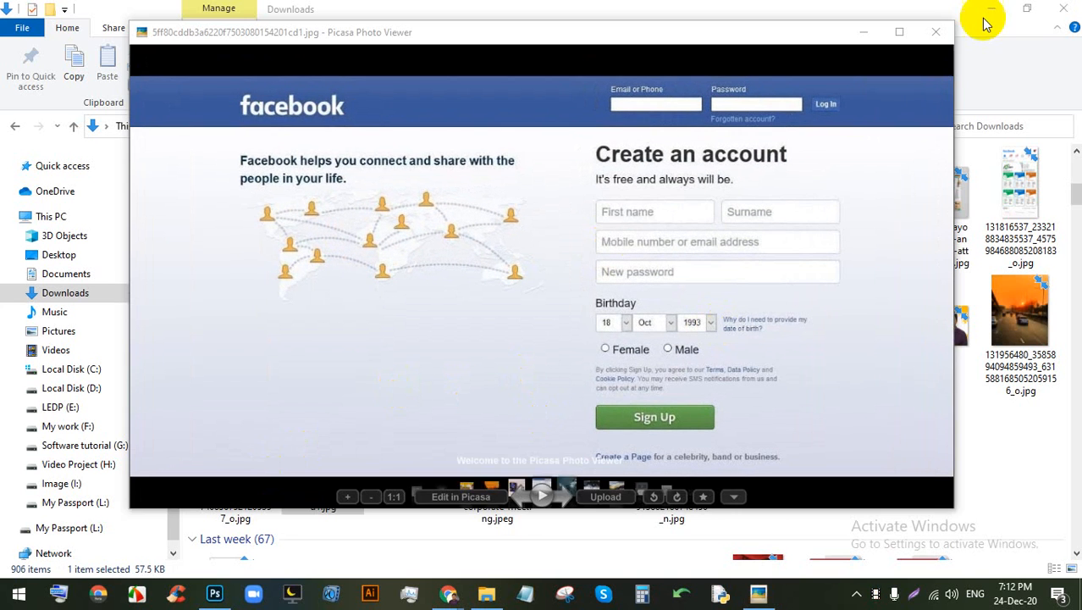
{"action": "left_click", "coordinate": [936, 31]}
{"action": "left_click_drag", "start_coordinate": [338, 454], "coordinate": [701, 53]}
{"action": "scroll", "coordinate": [508, 229], "scroll_direction": "up", "scroll_amount": 3}
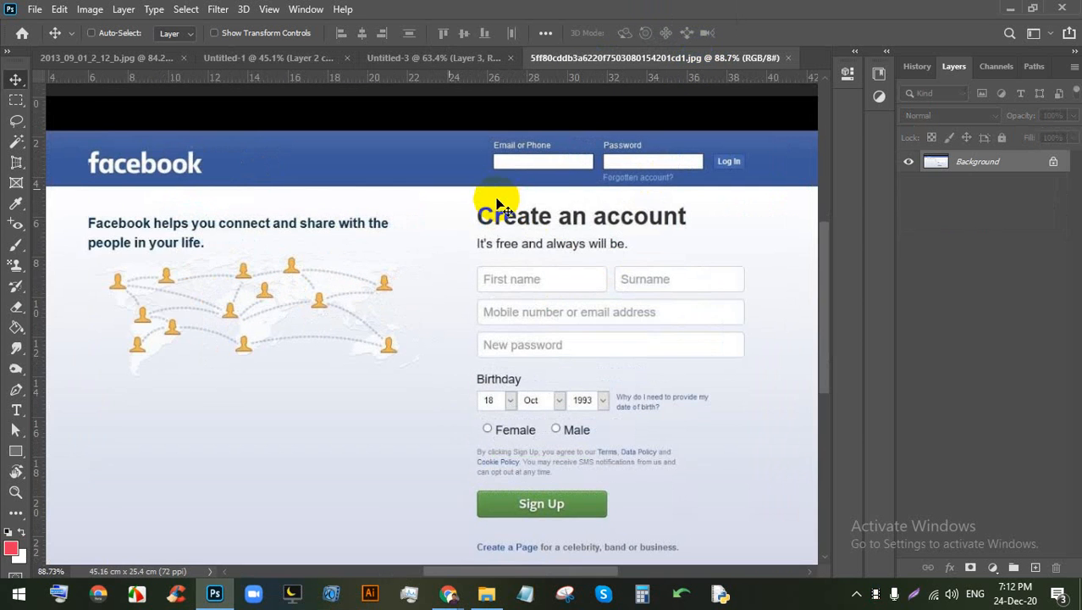
{"action": "scroll", "coordinate": [394, 258], "scroll_direction": "down", "scroll_amount": 3}
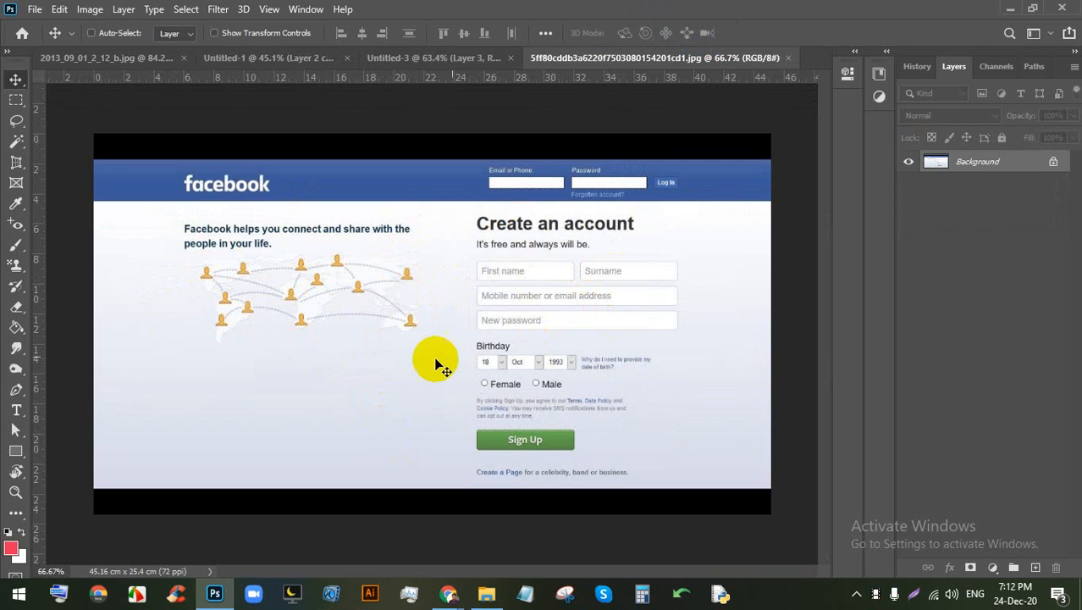
{"action": "scroll", "coordinate": [587, 462], "scroll_direction": "up", "scroll_amount": 3}
{"action": "scroll", "coordinate": [554, 492], "scroll_direction": "up", "scroll_amount": 2}
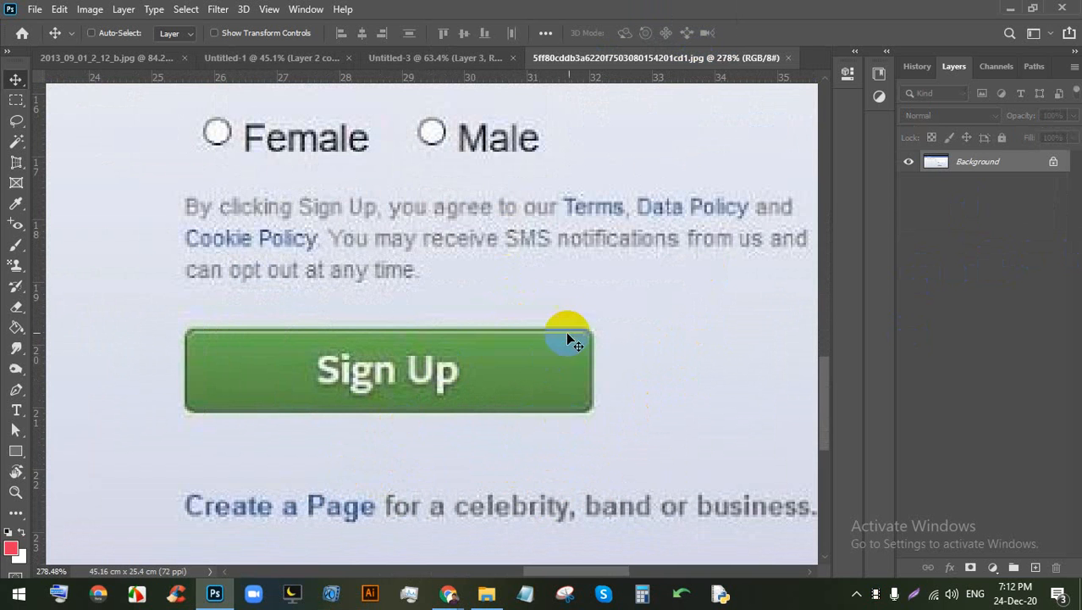
{"action": "left_click", "coordinate": [1054, 163]}
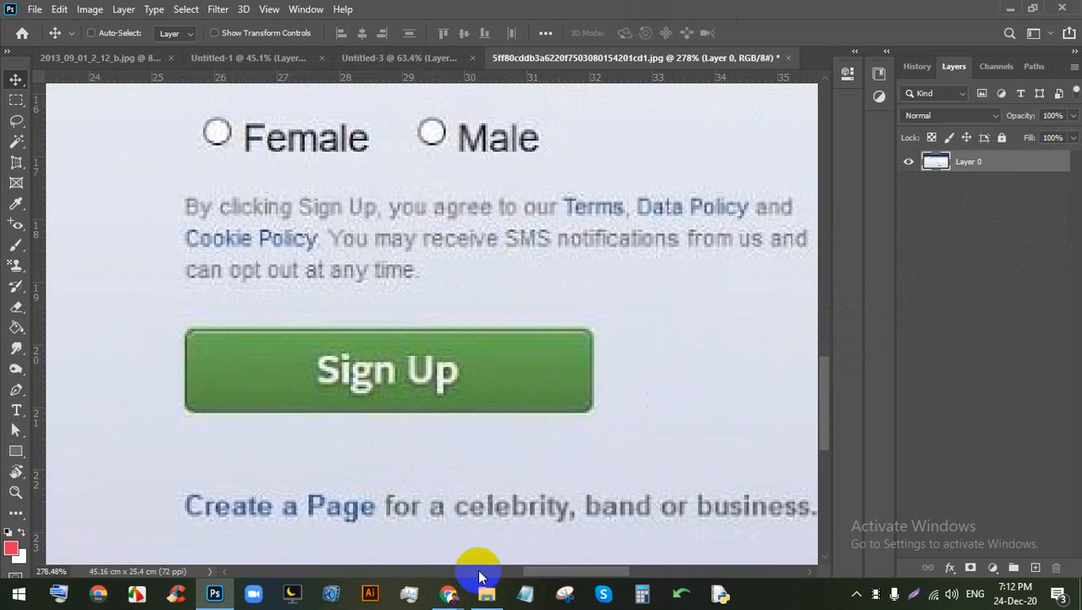
Step: Select the green Sign Up button with a rectangular marquee drawn closely around its edges
{"action": "left_click", "coordinate": [13, 127]}
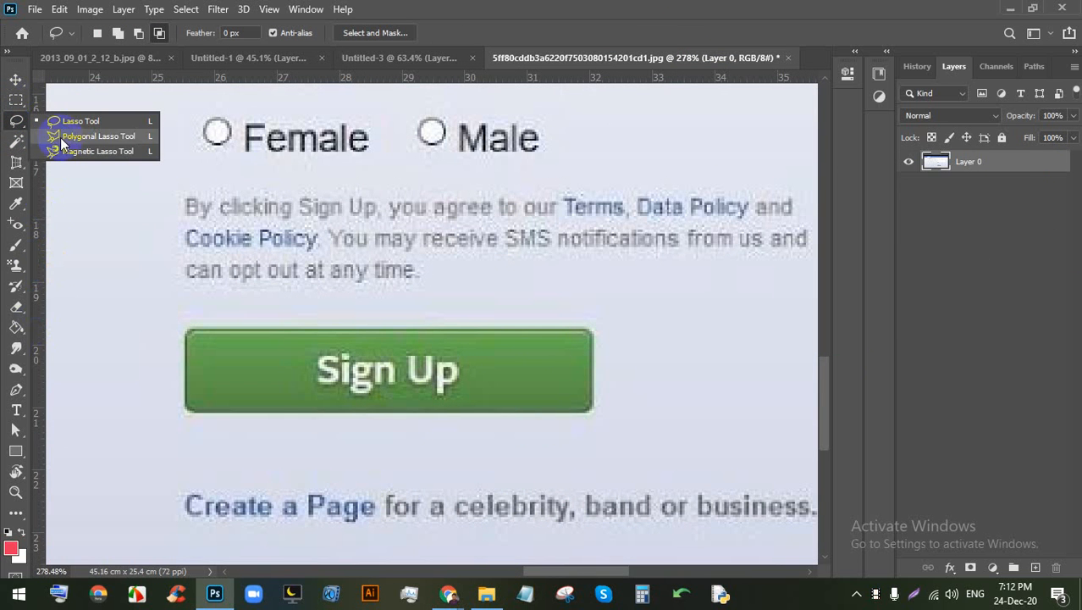
{"action": "left_click", "coordinate": [78, 120]}
{"action": "left_click", "coordinate": [16, 100]}
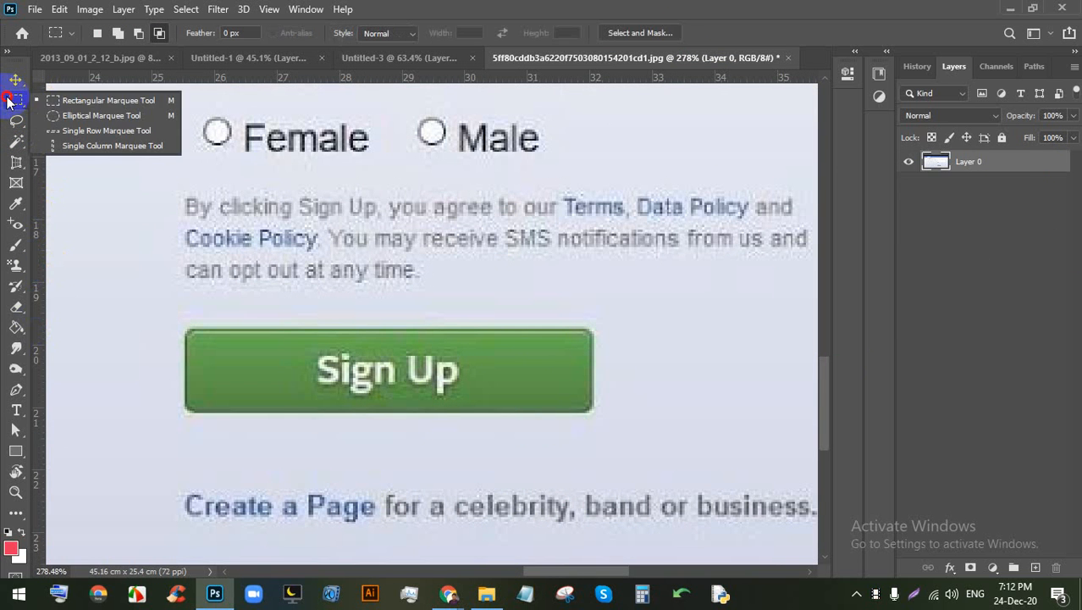
{"action": "left_click", "coordinate": [87, 100]}
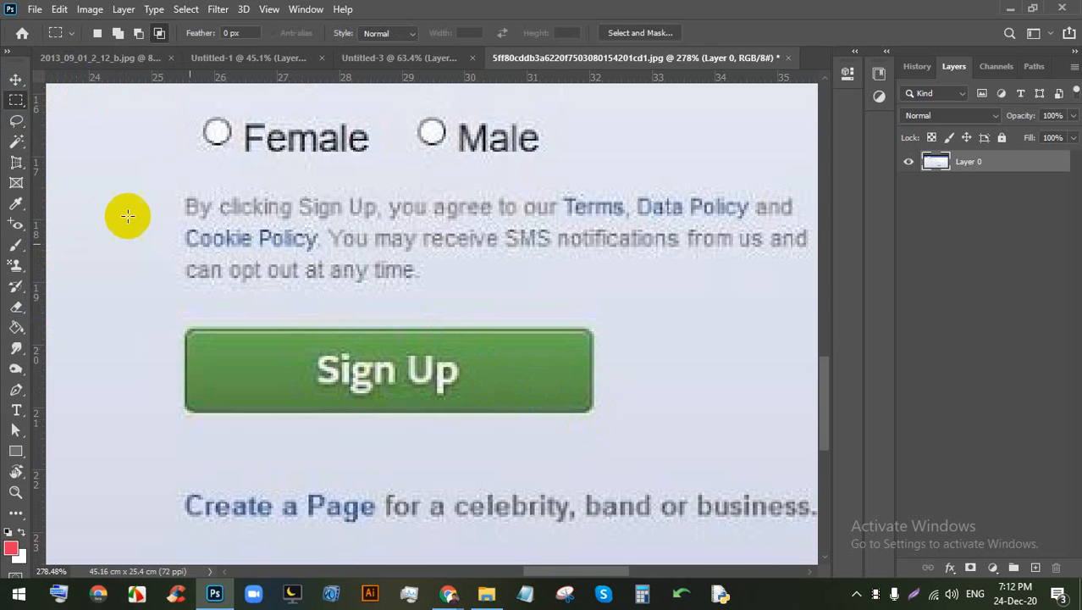
{"action": "right_click", "coordinate": [15, 107]}
{"action": "left_click", "coordinate": [15, 103]}
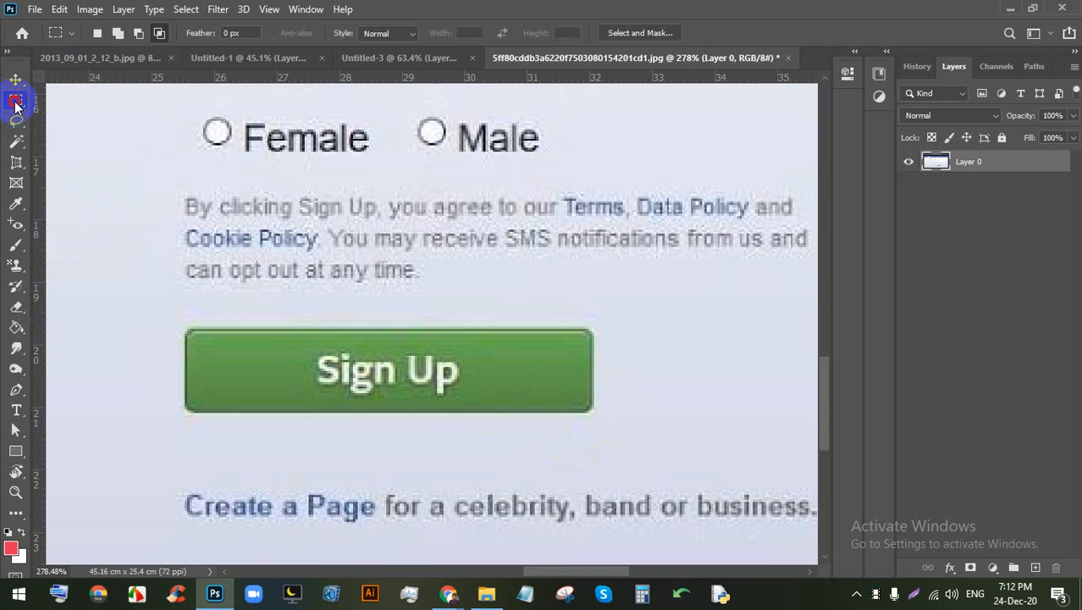
{"action": "left_click_drag", "start_coordinate": [600, 417], "coordinate": [182, 323]}
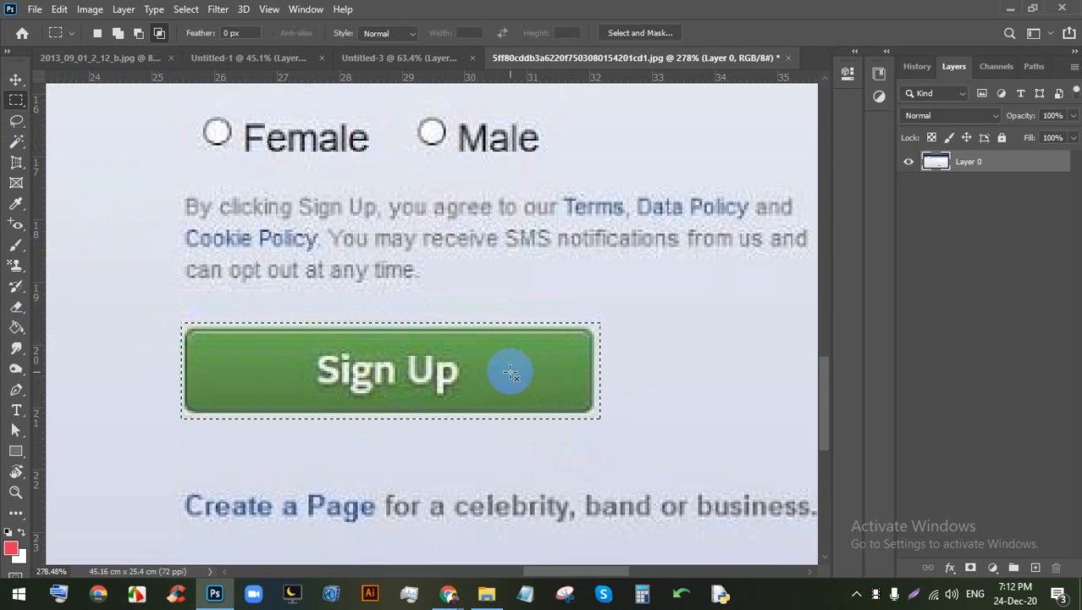
Step: Duplicate the selected Sign Up button to the right of the original within Layer 0, and clear the selection
{"action": "scroll", "coordinate": [523, 366], "scroll_direction": "down", "scroll_amount": 3}
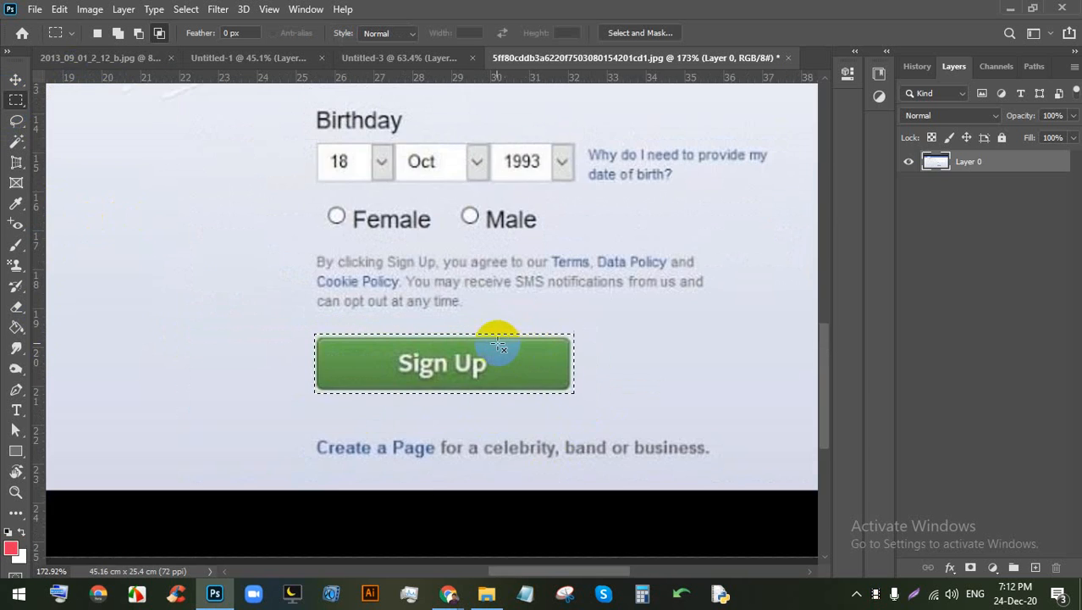
{"action": "left_click_drag", "start_coordinate": [496, 343], "coordinate": [362, 229]}
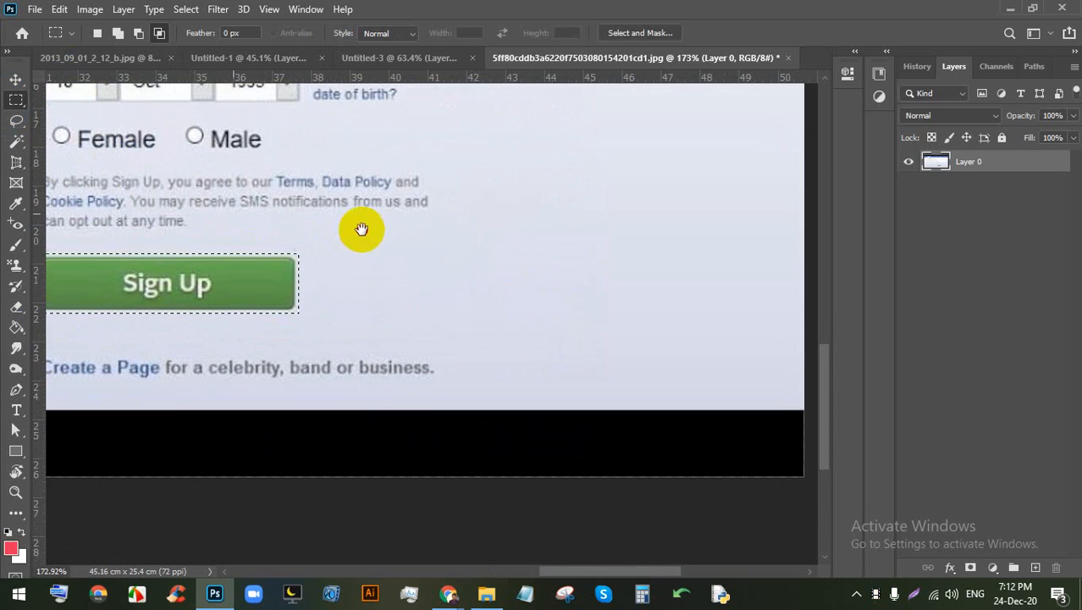
{"action": "left_click", "coordinate": [16, 79]}
{"action": "left_click_drag", "start_coordinate": [210, 277], "coordinate": [419, 292]}
{"action": "key", "text": "ctrl+d"}
{"action": "scroll", "coordinate": [628, 260], "scroll_direction": "down", "scroll_amount": 6}
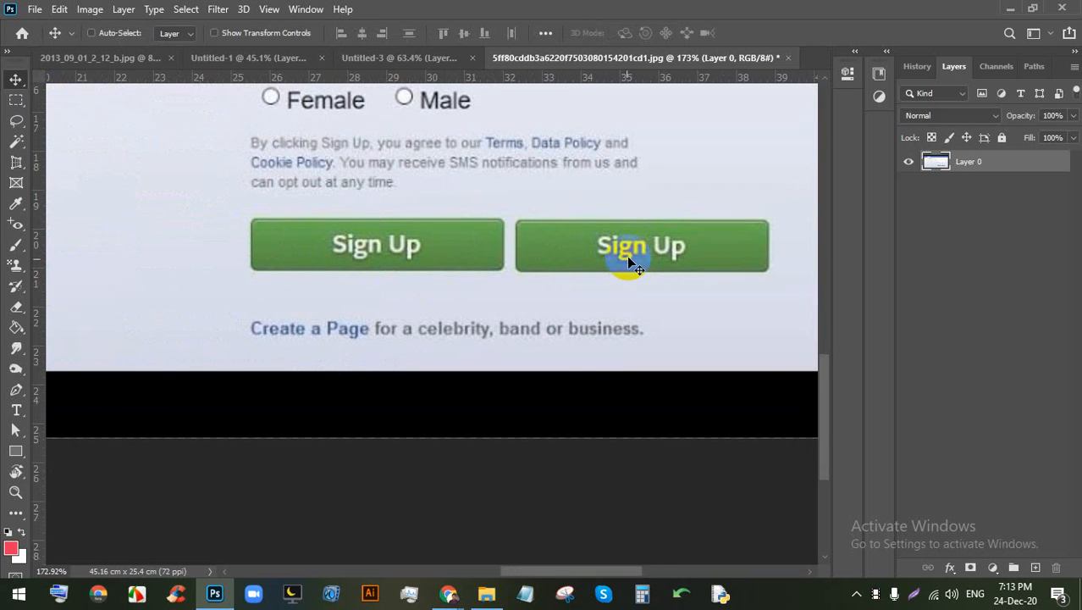
{"action": "scroll", "coordinate": [616, 458], "scroll_direction": "up", "scroll_amount": 4}
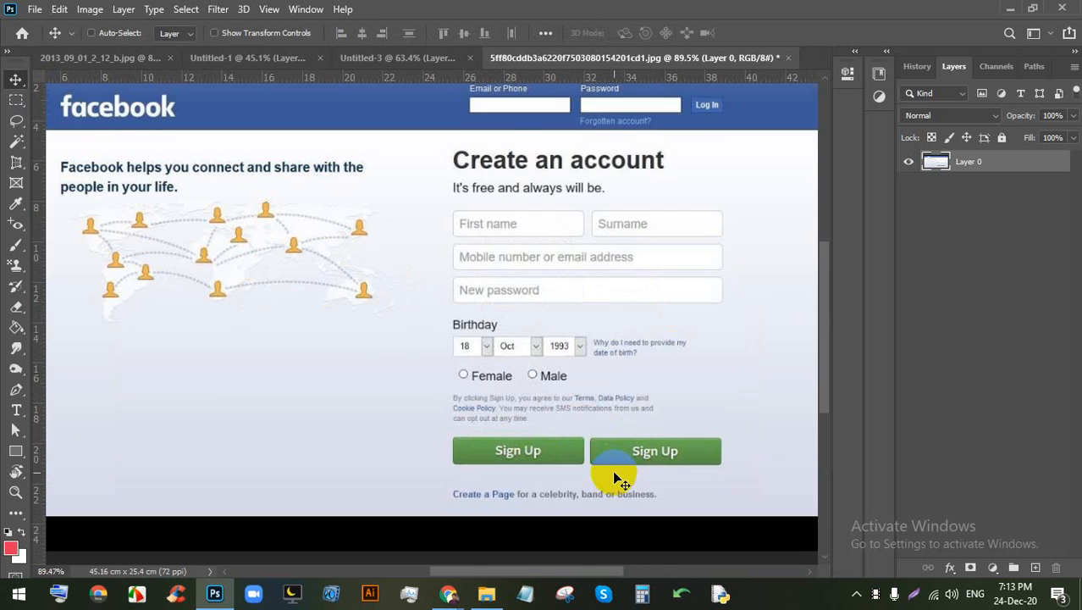
Step: Reselect the duplicated Sign Up button and undo the duplication, keeping the marquee around the original button
{"action": "key", "text": "ctrl+shift+d"}
{"action": "scroll", "coordinate": [663, 453], "scroll_direction": "up", "scroll_amount": 3}
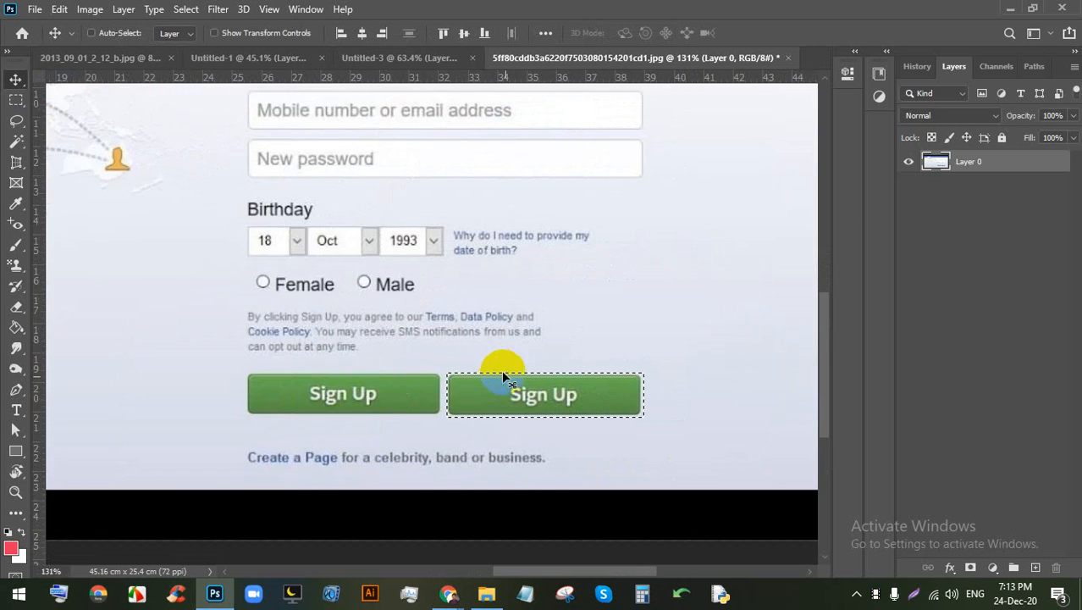
{"action": "key", "text": "ctrl+z"}
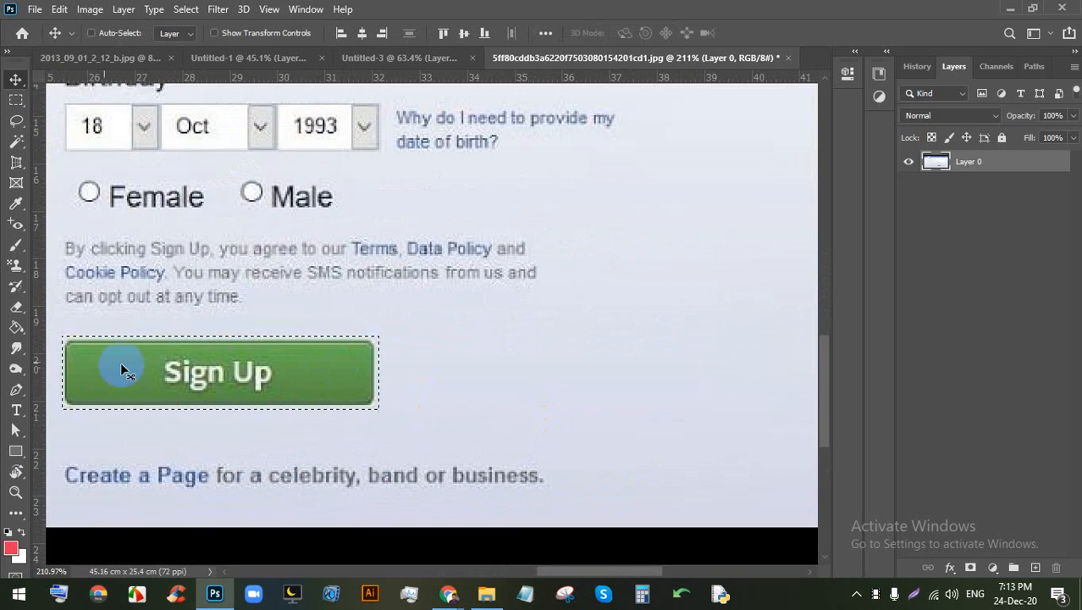
Step: Paste a copy of the Sign Up button onto a new layer above Layer 0 and offset it up and right of the original
{"action": "scroll", "coordinate": [118, 368], "scroll_direction": "up", "scroll_amount": 5}
{"action": "left_click_drag", "start_coordinate": [301, 385], "coordinate": [364, 346]}
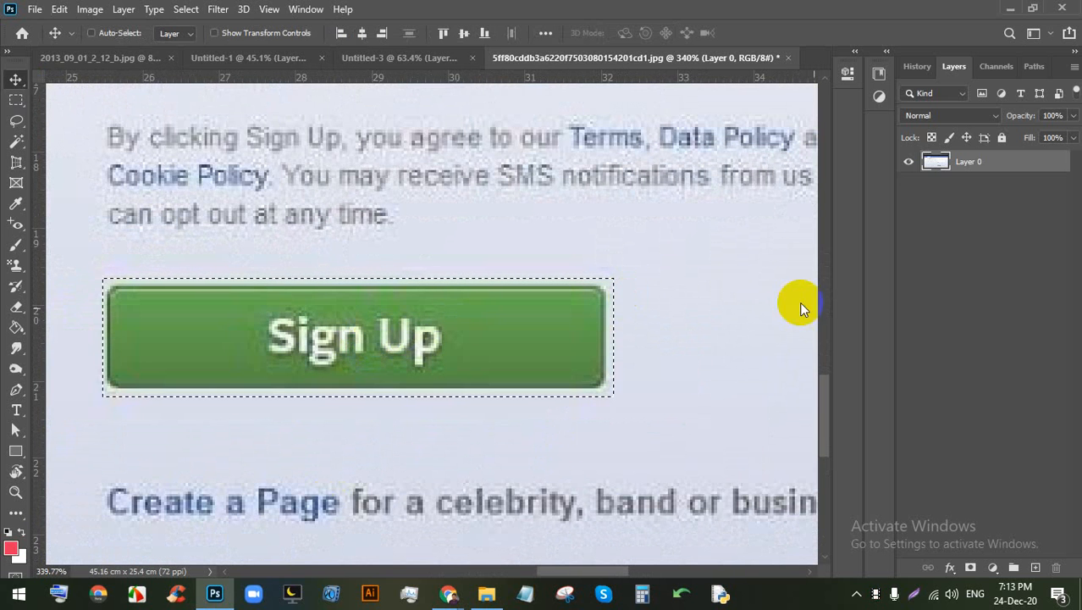
{"action": "left_click", "coordinate": [1034, 567]}
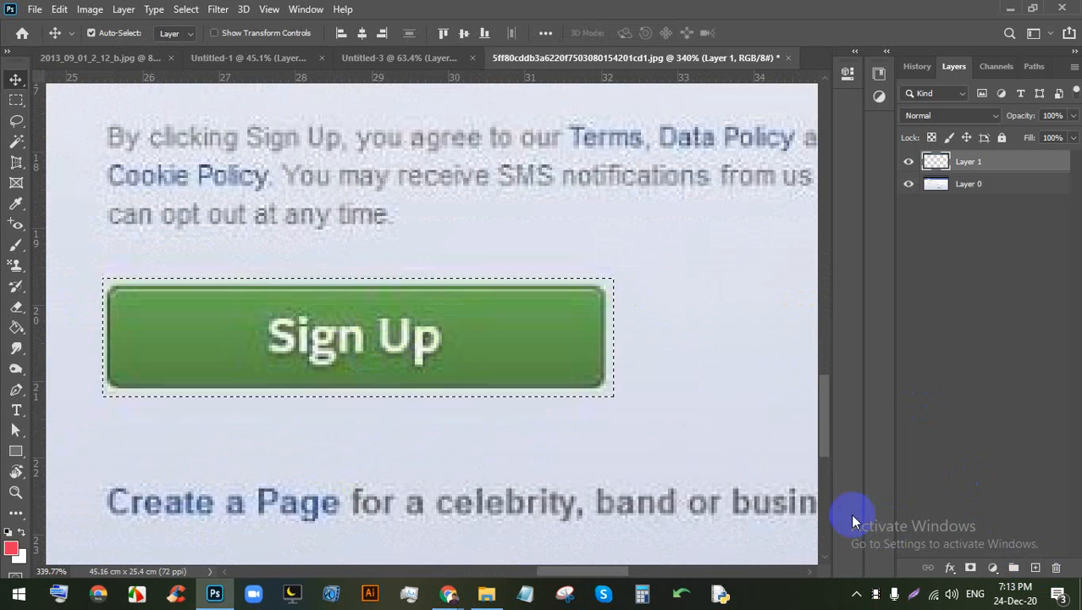
{"action": "key", "text": "ctrl+d"}
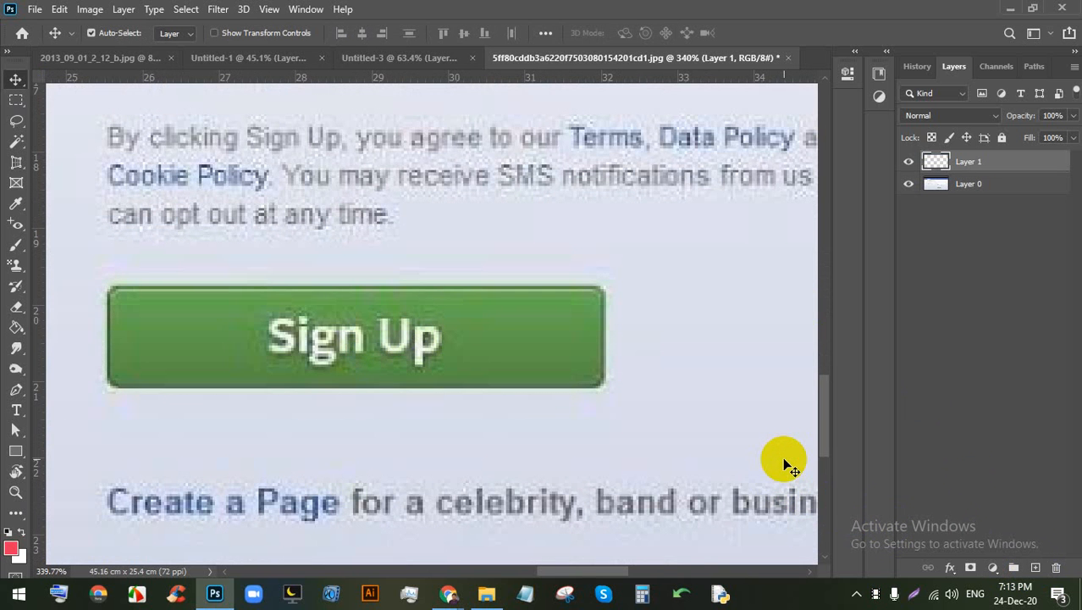
{"action": "key", "text": "ctrl+v"}
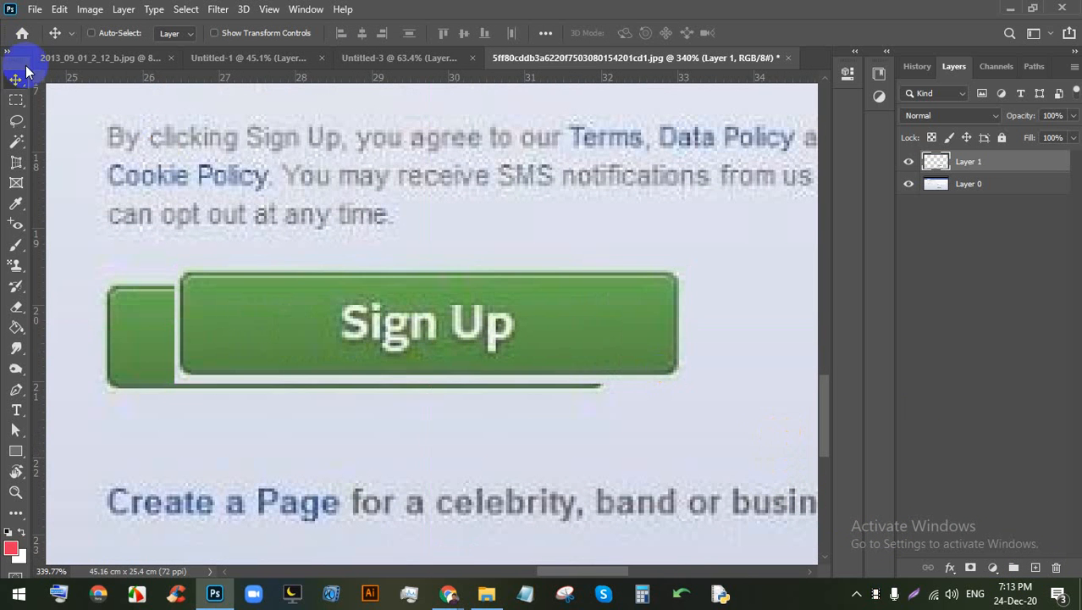
{"action": "left_click_drag", "start_coordinate": [431, 349], "coordinate": [512, 291]}
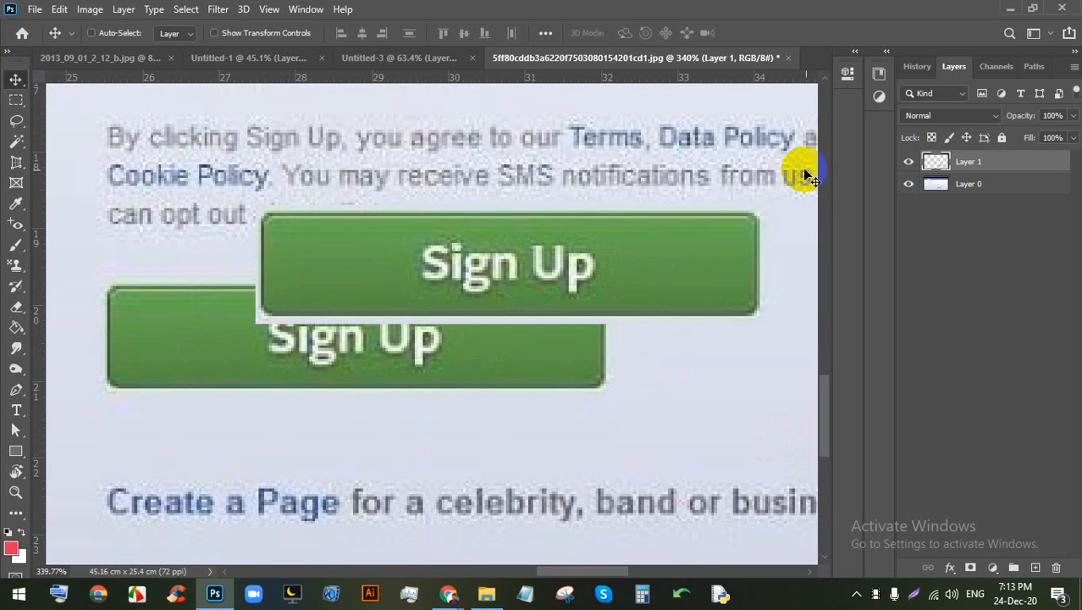
Step: Hide and show Layer 1 repeatedly to check that it holds the copied Sign Up button, leaving it visible
{"action": "left_click", "coordinate": [908, 161]}
{"action": "left_click", "coordinate": [903, 161]}
{"action": "left_click", "coordinate": [903, 161]}
{"action": "left_click", "coordinate": [903, 161]}
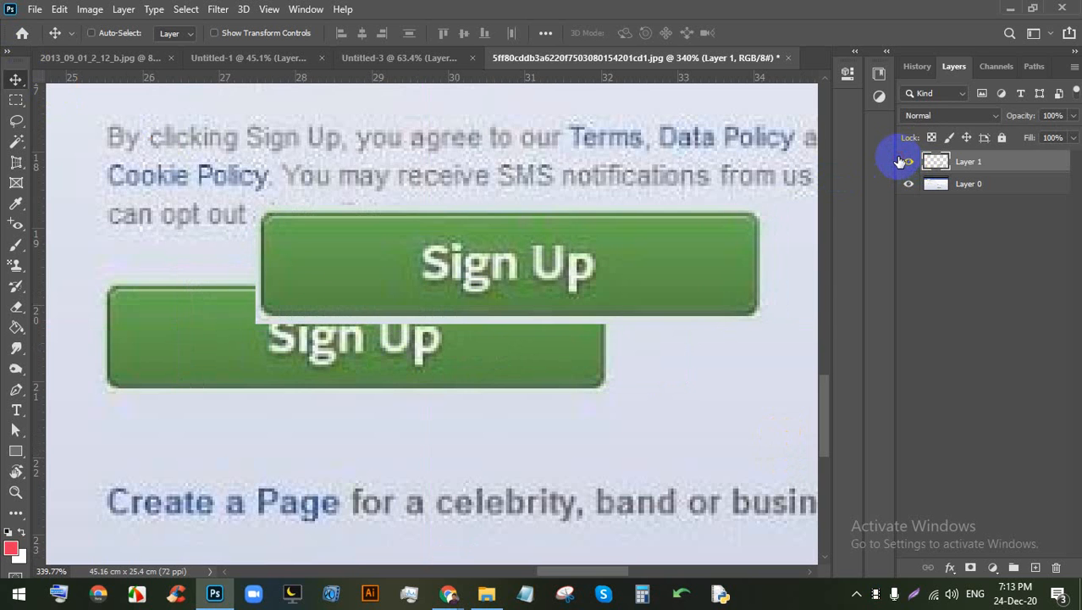
Step: Toggle the visibility of Layer 1 once more and move the copied Sign Up button back over the original
{"action": "left_click", "coordinate": [908, 162]}
{"action": "left_click", "coordinate": [909, 160]}
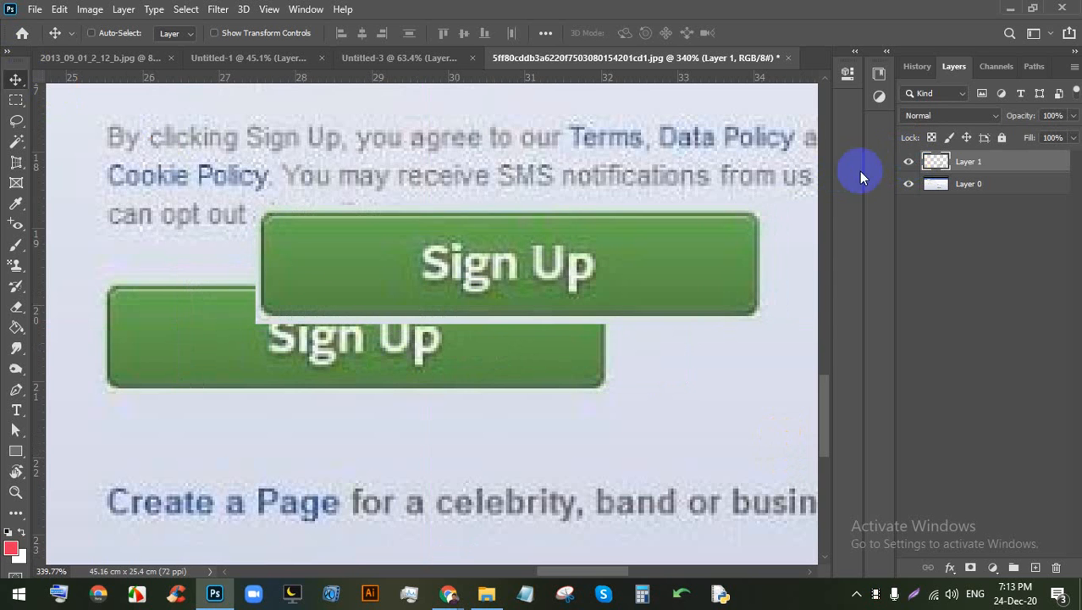
{"action": "left_click_drag", "start_coordinate": [476, 266], "coordinate": [322, 331]}
Step: Switch to the Google Meet call in Chrome to check on the participants, and return to Photoshop
{"action": "left_click", "coordinate": [449, 596]}
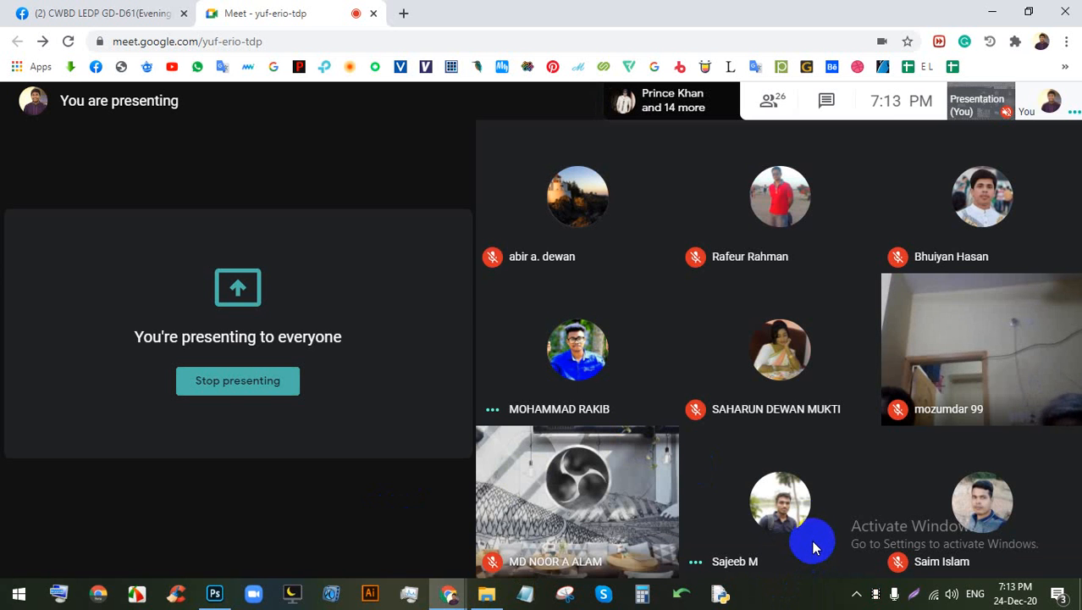
{"action": "mouse_move", "coordinate": [794, 540]}
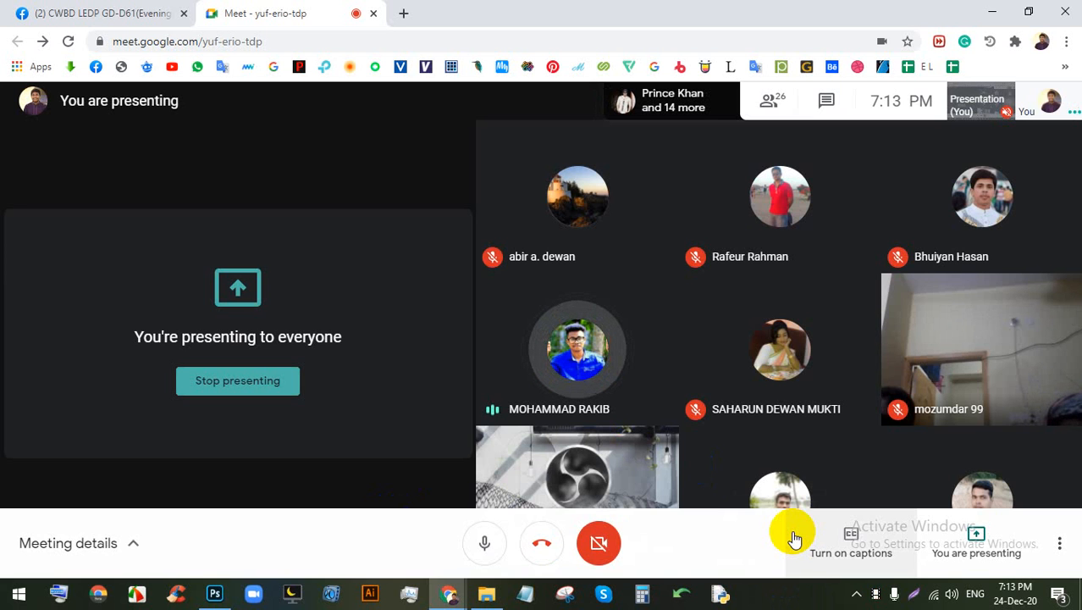
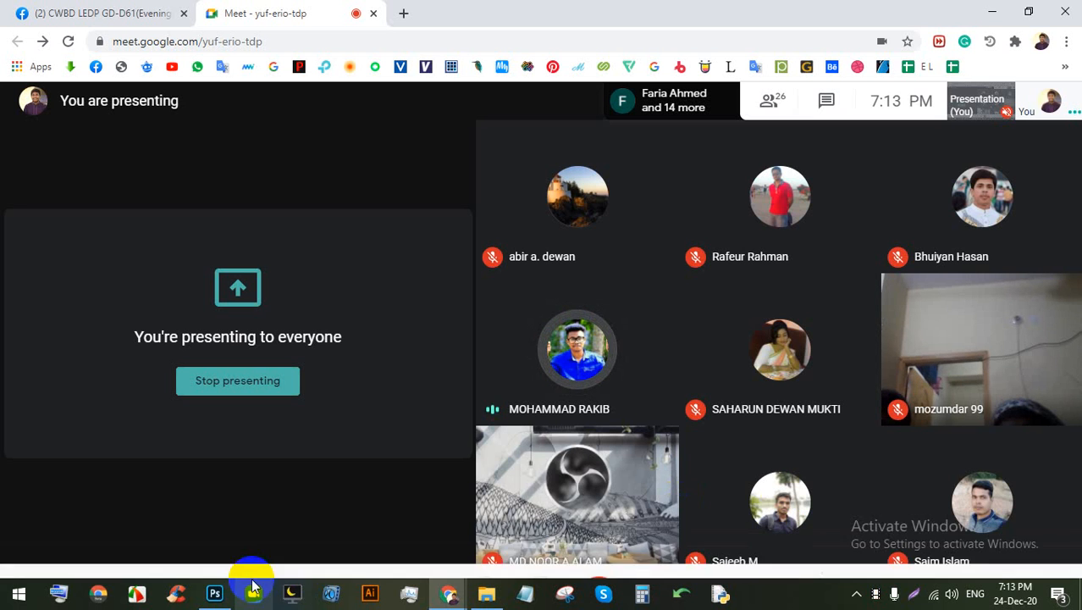
{"action": "left_click", "coordinate": [215, 592]}
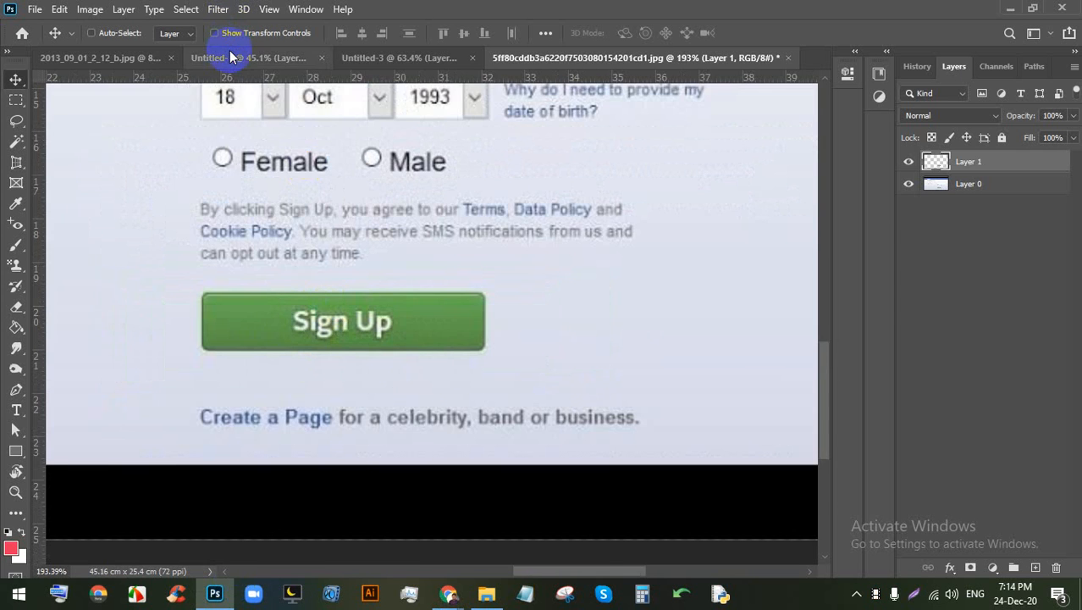
Step: Switch to the Untitled-1 document and delete all the layers inside Artboard 1, leaving the artboard empty
{"action": "left_click", "coordinate": [229, 56]}
{"action": "scroll", "coordinate": [389, 224], "scroll_direction": "up", "scroll_amount": 1}
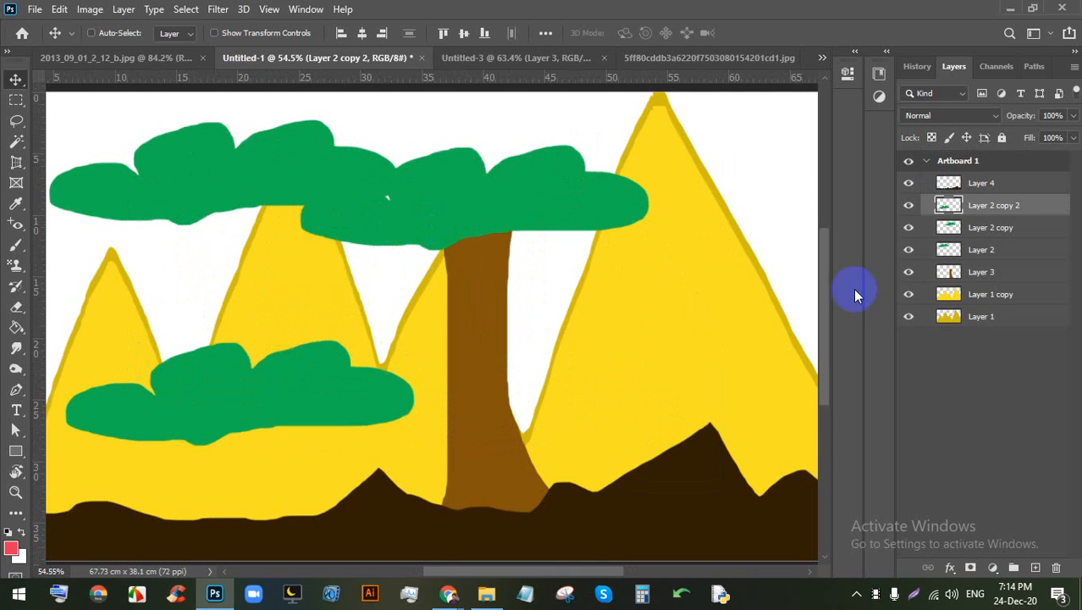
{"action": "key", "text": "Delete"}
{"action": "key", "text": "Delete"}
{"action": "key", "text": "Delete"}
{"action": "key", "text": "Delete"}
{"action": "key", "text": "Delete"}
{"action": "key", "text": "Delete"}
{"action": "key", "text": "Delete"}
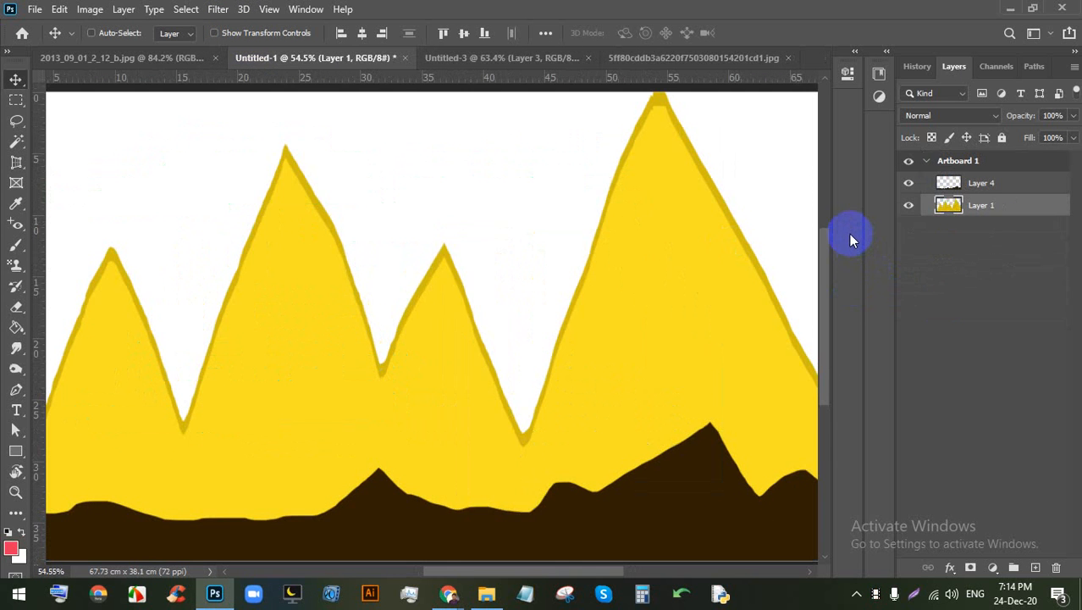
{"action": "scroll", "coordinate": [850, 235], "scroll_direction": "down", "scroll_amount": 2}
{"action": "scroll", "coordinate": [320, 253], "scroll_direction": "up", "scroll_amount": 2}
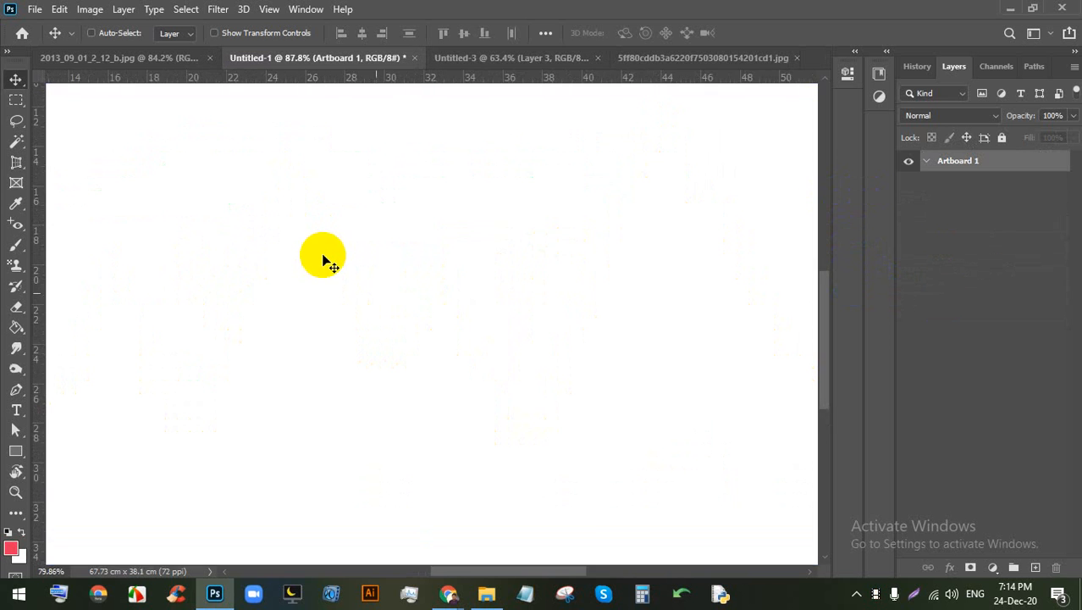
{"action": "scroll", "coordinate": [314, 245], "scroll_direction": "down", "scroll_amount": 5}
{"action": "scroll", "coordinate": [305, 248], "scroll_direction": "up", "scroll_amount": 2}
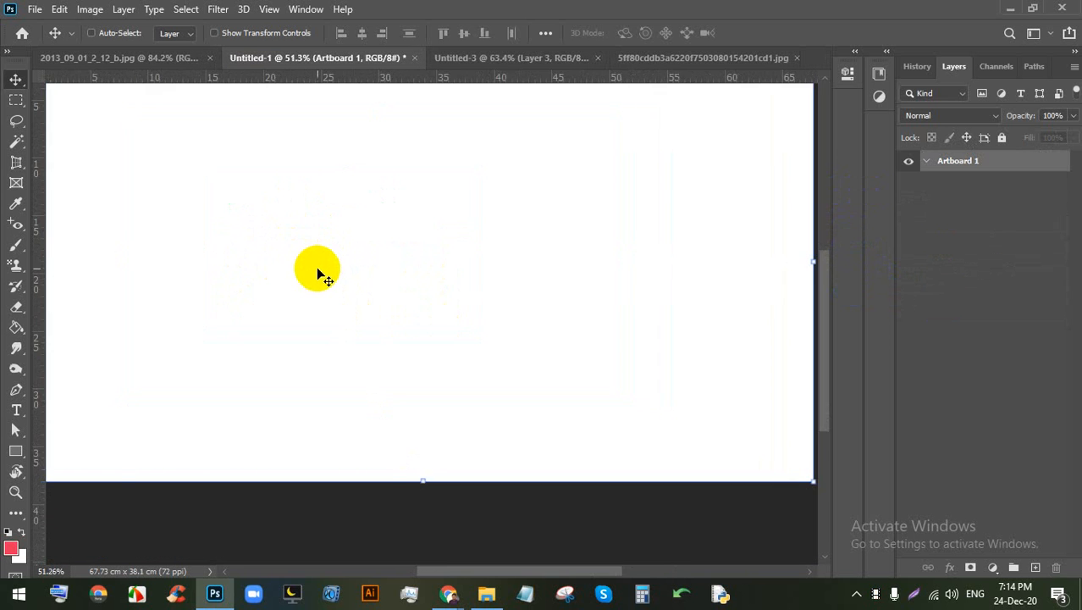
{"action": "scroll", "coordinate": [315, 267], "scroll_direction": "down", "scroll_amount": 2}
{"action": "scroll", "coordinate": [295, 229], "scroll_direction": "up", "scroll_amount": 2}
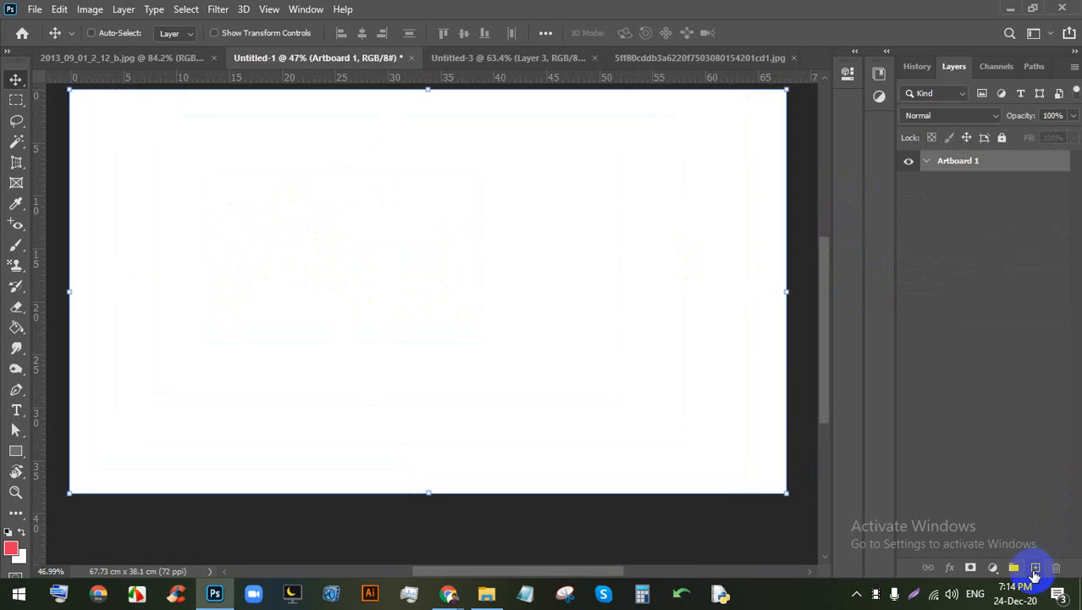
Step: Add a new layer to Artboard 1 and lasso a bush-shaped selection about 53 cm wide across its lower half
{"action": "left_click", "coordinate": [1035, 567]}
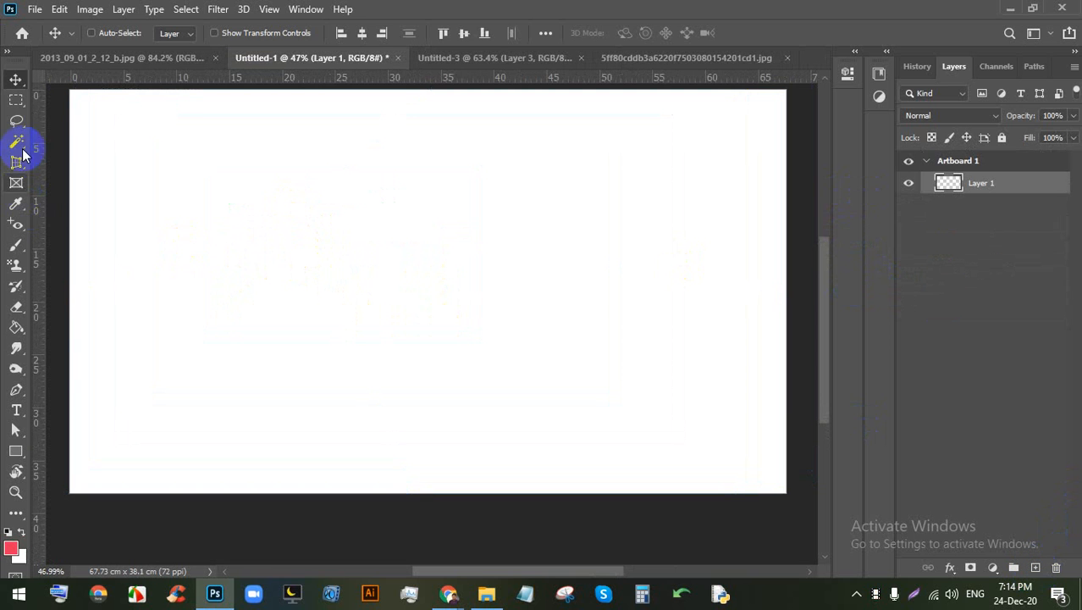
{"action": "left_click_drag", "start_coordinate": [17, 129], "coordinate": [84, 123]}
{"action": "scroll", "coordinate": [357, 278], "scroll_direction": "down", "scroll_amount": 1}
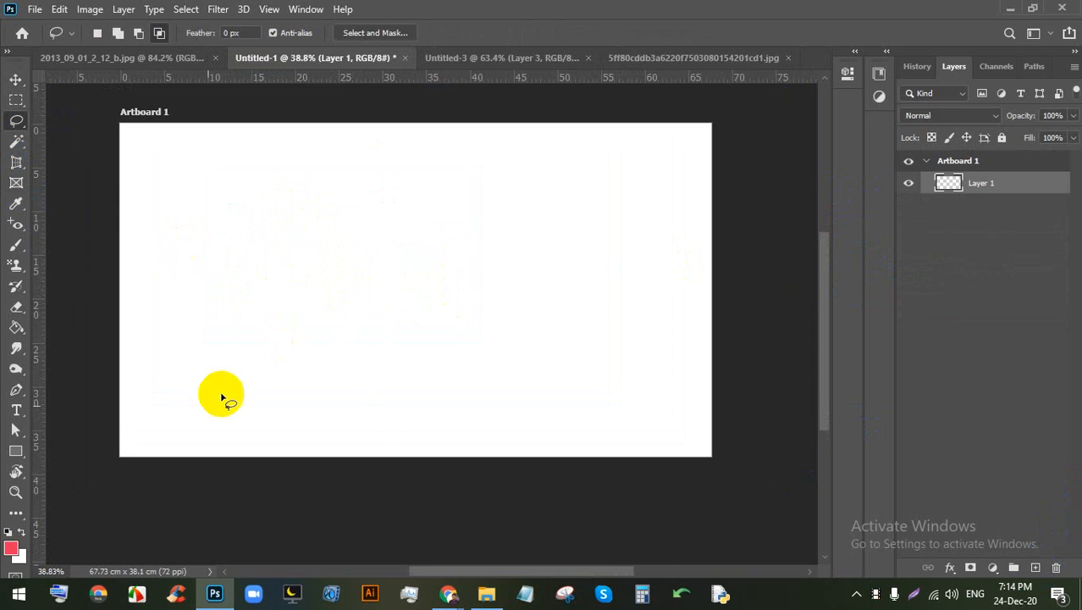
{"action": "mouse_move", "coordinate": [149, 258]}
{"action": "left_mouse_down"}
{"action": "mouse_move", "coordinate": [227, 211]}
{"action": "mouse_move", "coordinate": [511, 232]}
{"action": "left_mouse_up"}
{"action": "key", "text": "ctrl+d"}
{"action": "mouse_move", "coordinate": [382, 310]}
{"action": "left_mouse_down"}
{"action": "mouse_move", "coordinate": [322, 329]}
{"action": "mouse_move", "coordinate": [206, 403]}
{"action": "mouse_move", "coordinate": [435, 440]}
{"action": "mouse_move", "coordinate": [644, 368]}
{"action": "mouse_move", "coordinate": [437, 314]}
{"action": "mouse_move", "coordinate": [359, 307]}
{"action": "mouse_move", "coordinate": [381, 310]}
{"action": "left_mouse_up"}
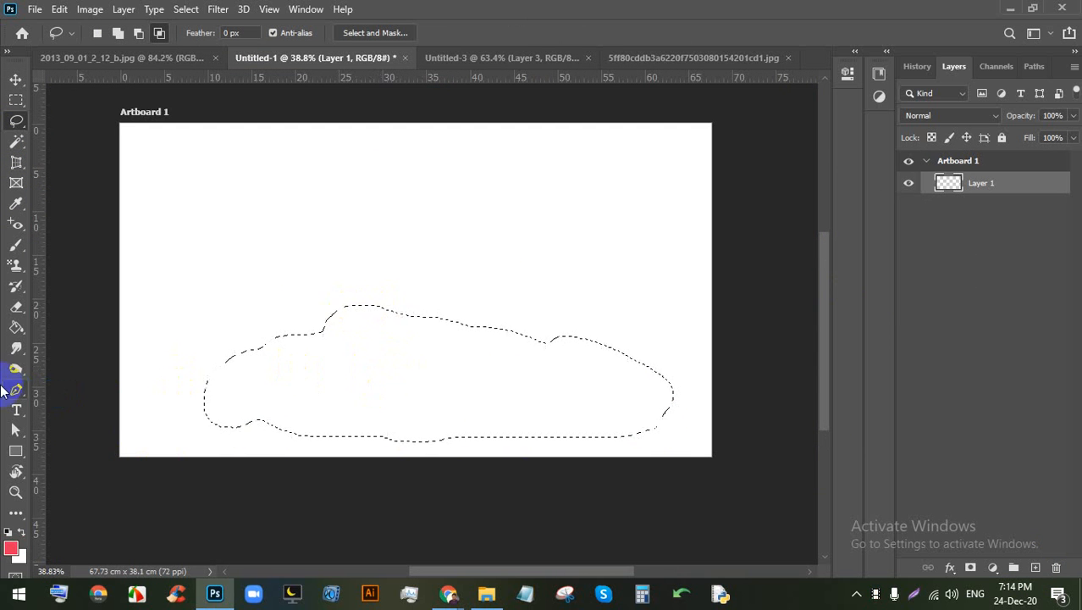
Step: Set the foreground color to dark green #3b6c0b and fill the bush-shaped selection using the Paint Bucket
{"action": "left_click", "coordinate": [15, 328]}
{"action": "left_click", "coordinate": [11, 549]}
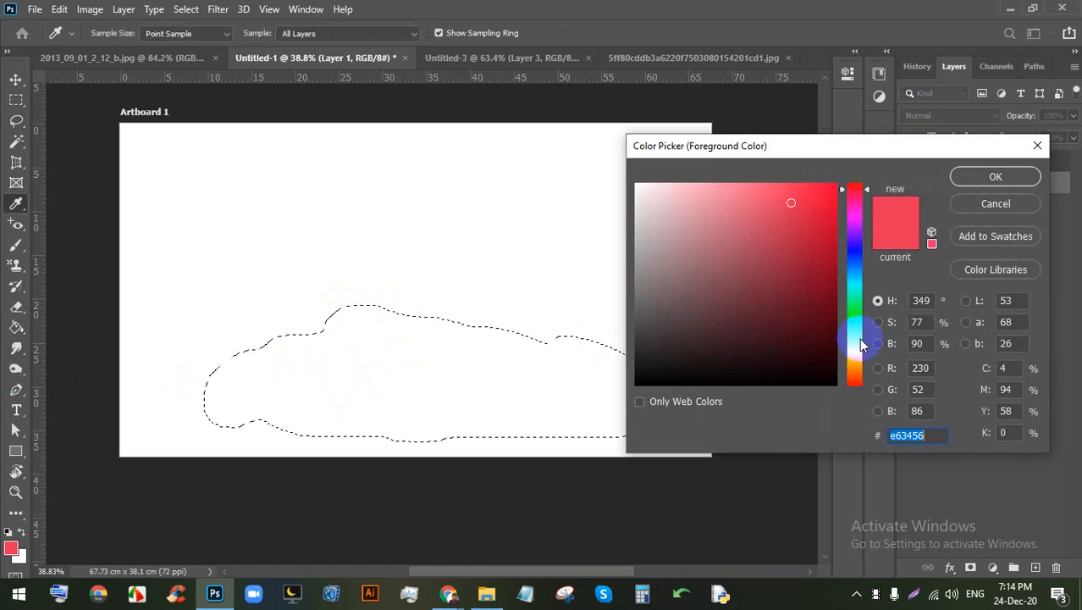
{"action": "left_click", "coordinate": [858, 334]}
{"action": "left_click", "coordinate": [817, 300]}
{"action": "left_click", "coordinate": [971, 181]}
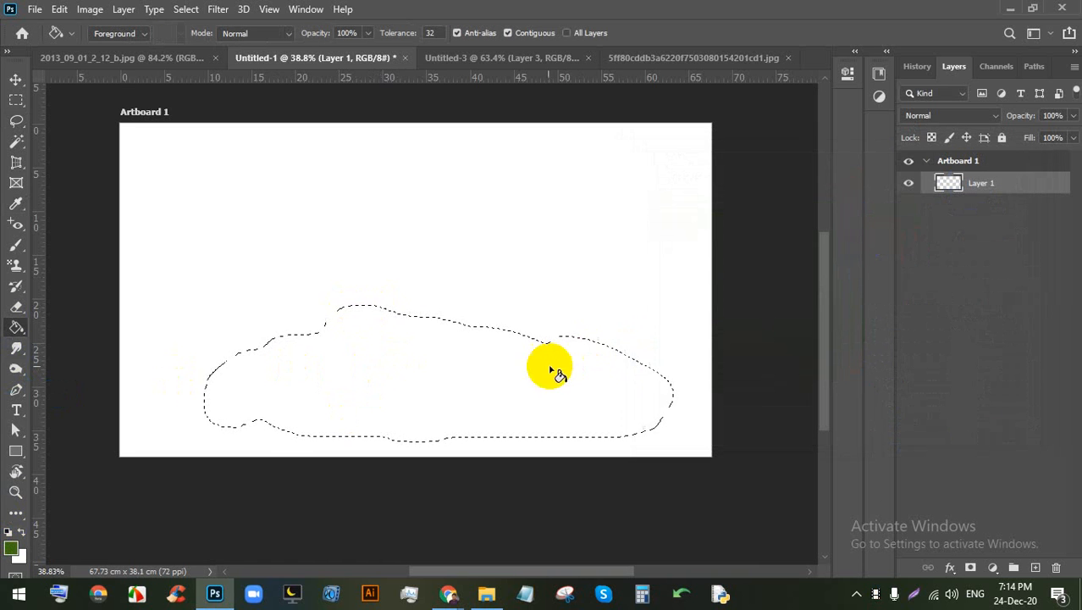
{"action": "left_click", "coordinate": [543, 373]}
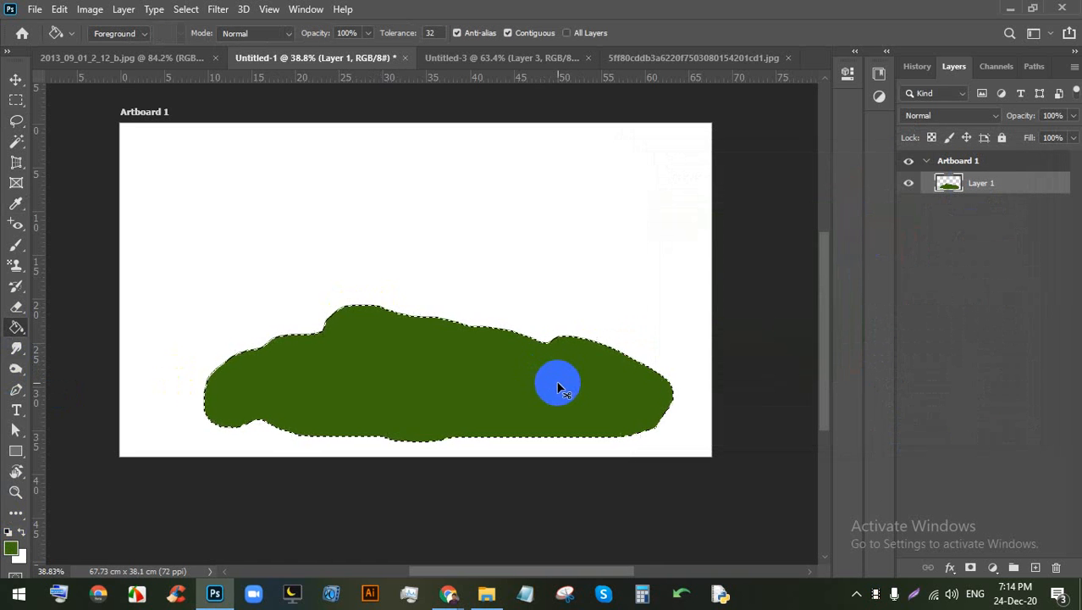
Step: Clear the selection, add a new layer above the dark green shape, and lasso a smaller freehand outline inside that shape
{"action": "scroll", "coordinate": [573, 398], "scroll_direction": "up", "scroll_amount": 1}
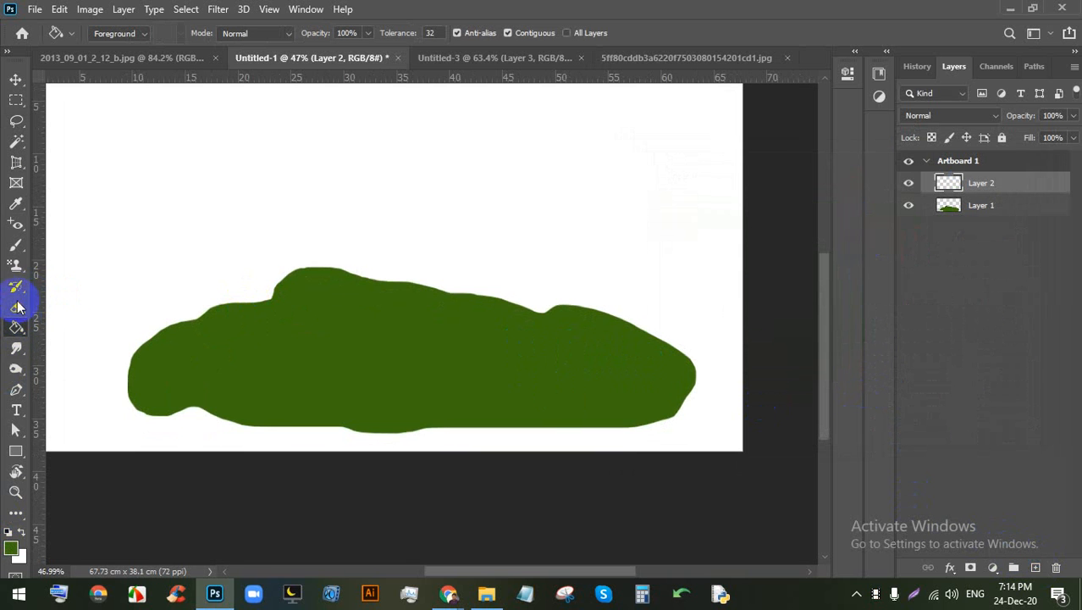
{"action": "left_click", "coordinate": [10, 123]}
{"action": "left_click", "coordinate": [67, 114]}
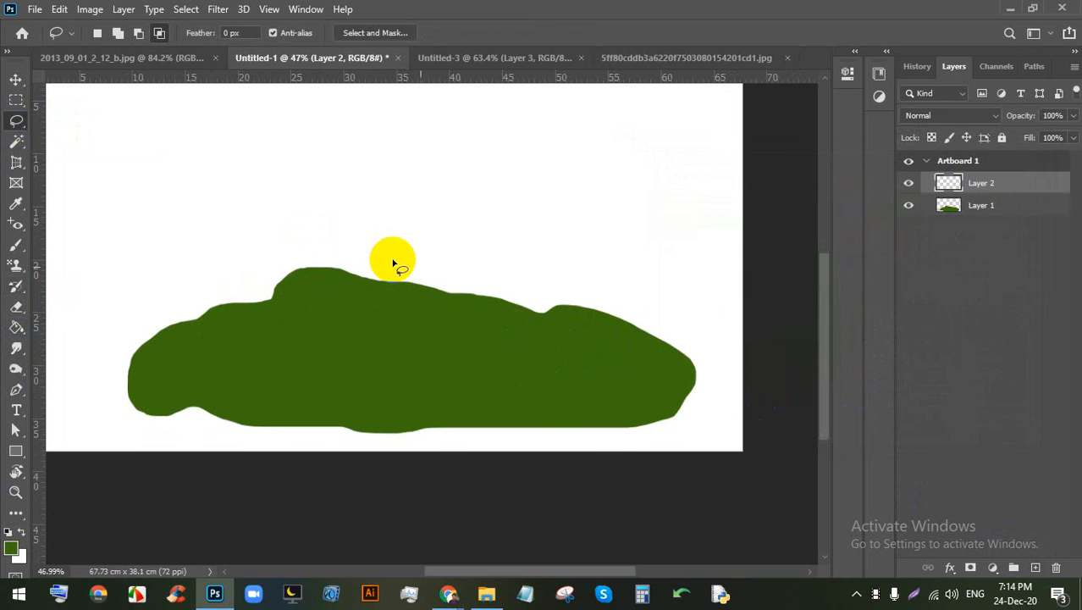
{"action": "mouse_move", "coordinate": [565, 335]}
{"action": "left_mouse_down"}
{"action": "mouse_move", "coordinate": [484, 331]}
{"action": "mouse_move", "coordinate": [440, 310]}
{"action": "mouse_move", "coordinate": [283, 311]}
{"action": "mouse_move", "coordinate": [153, 378]}
{"action": "mouse_move", "coordinate": [446, 412]}
{"action": "mouse_move", "coordinate": [613, 405]}
{"action": "mouse_move", "coordinate": [658, 391]}
{"action": "mouse_move", "coordinate": [669, 364]}
{"action": "mouse_move", "coordinate": [539, 332]}
{"action": "left_mouse_up"}
Step: Set the foreground color to a lighter green, fill the inner outline on Layer 2, and clear the selection
{"action": "left_click", "coordinate": [16, 327]}
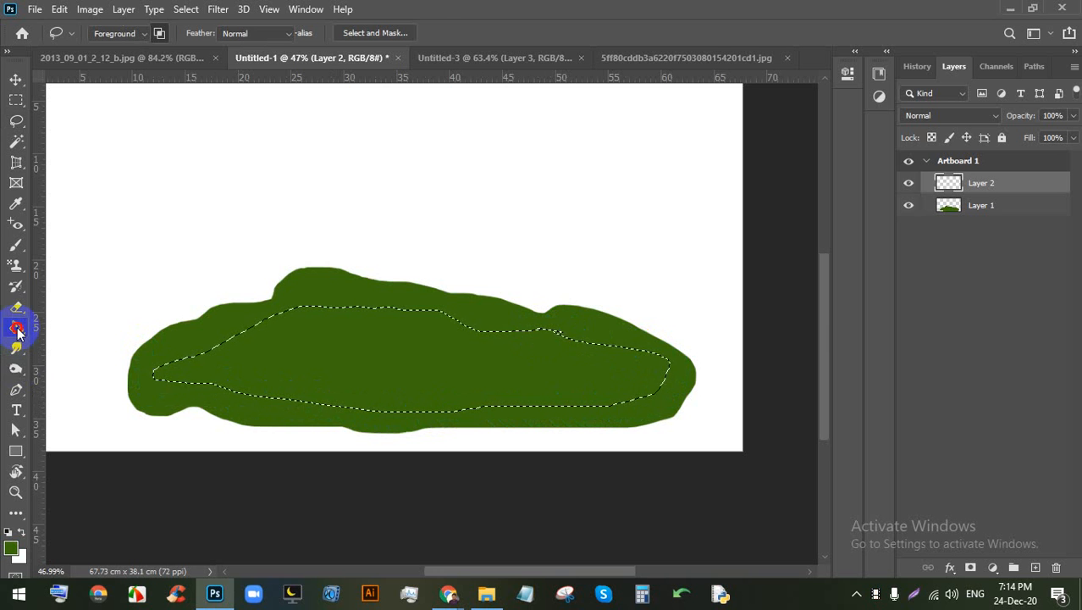
{"action": "left_click", "coordinate": [11, 548]}
{"action": "left_click", "coordinate": [813, 259]}
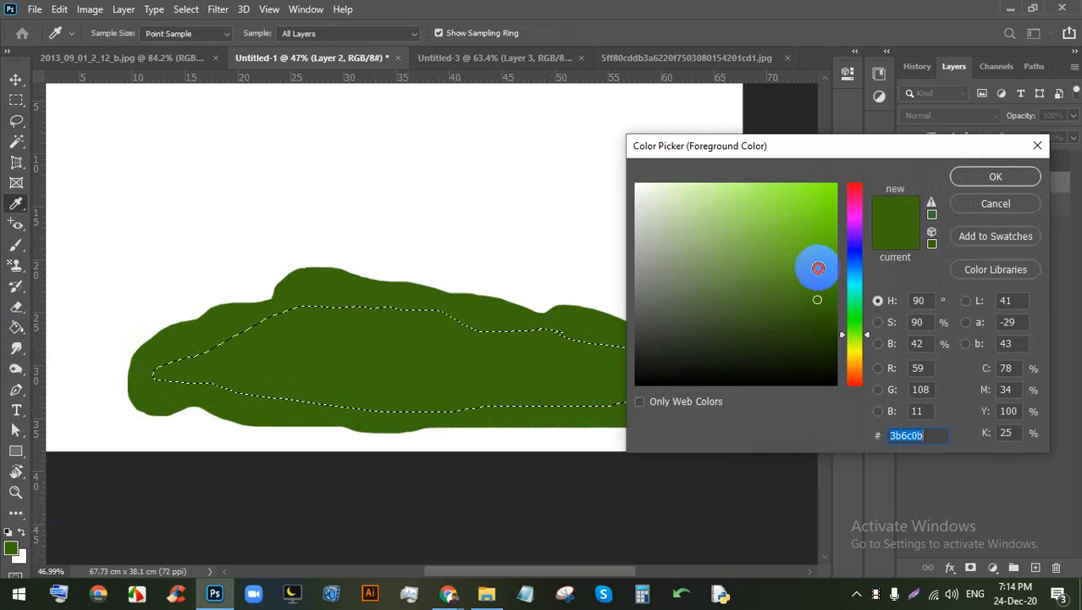
{"action": "left_click", "coordinate": [997, 179]}
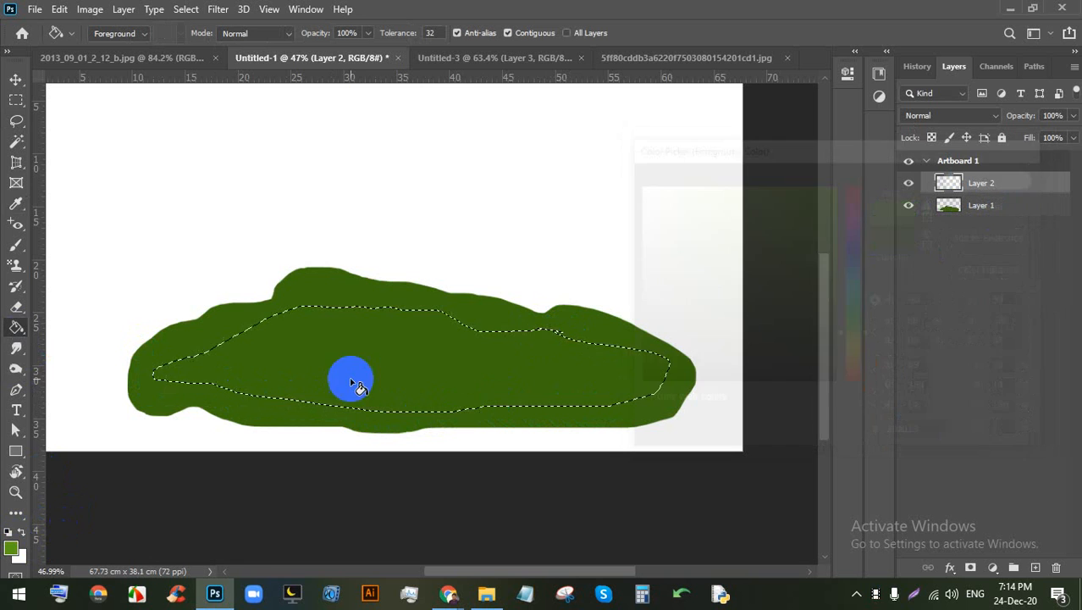
{"action": "left_click", "coordinate": [447, 358]}
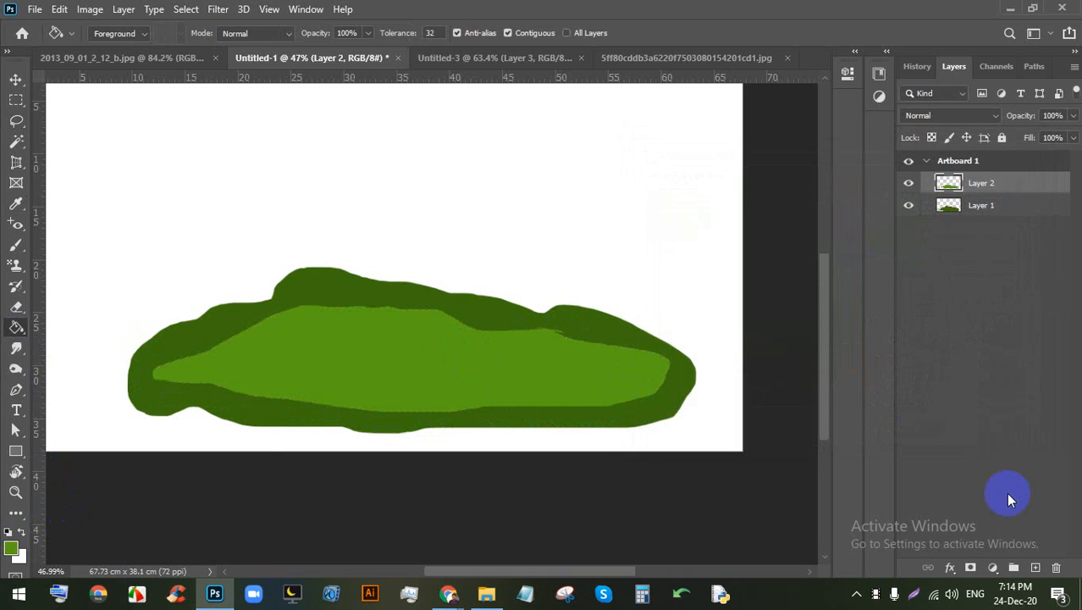
Step: Move the light green shape over the dark one and scale it to 113.38% with Free Transform
{"action": "scroll", "coordinate": [679, 270], "scroll_direction": "down", "scroll_amount": 5}
{"action": "scroll", "coordinate": [622, 288], "scroll_direction": "up", "scroll_amount": 5}
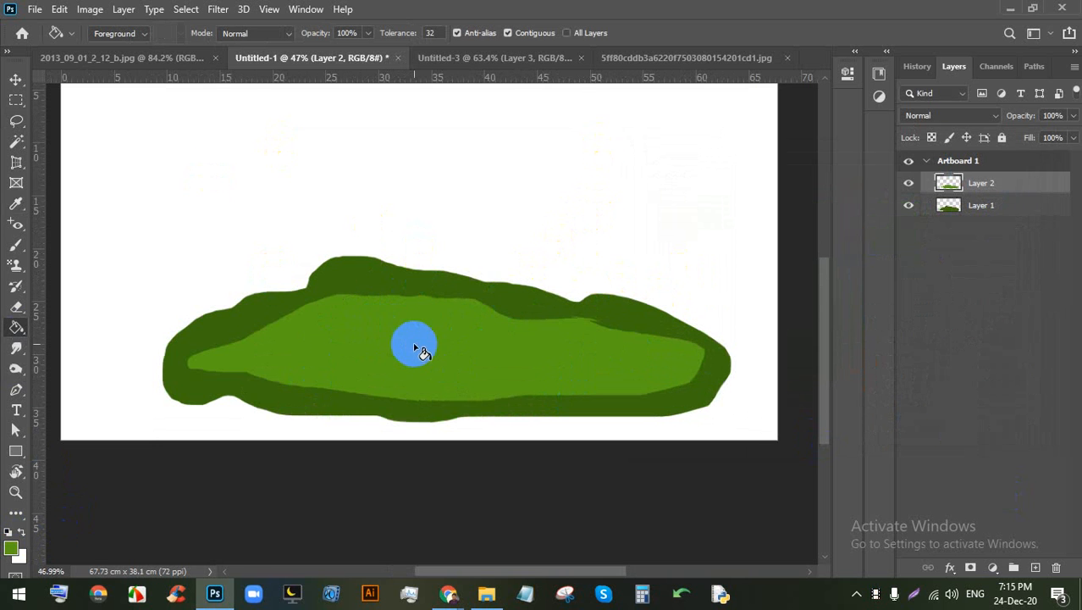
{"action": "left_click", "coordinate": [13, 81]}
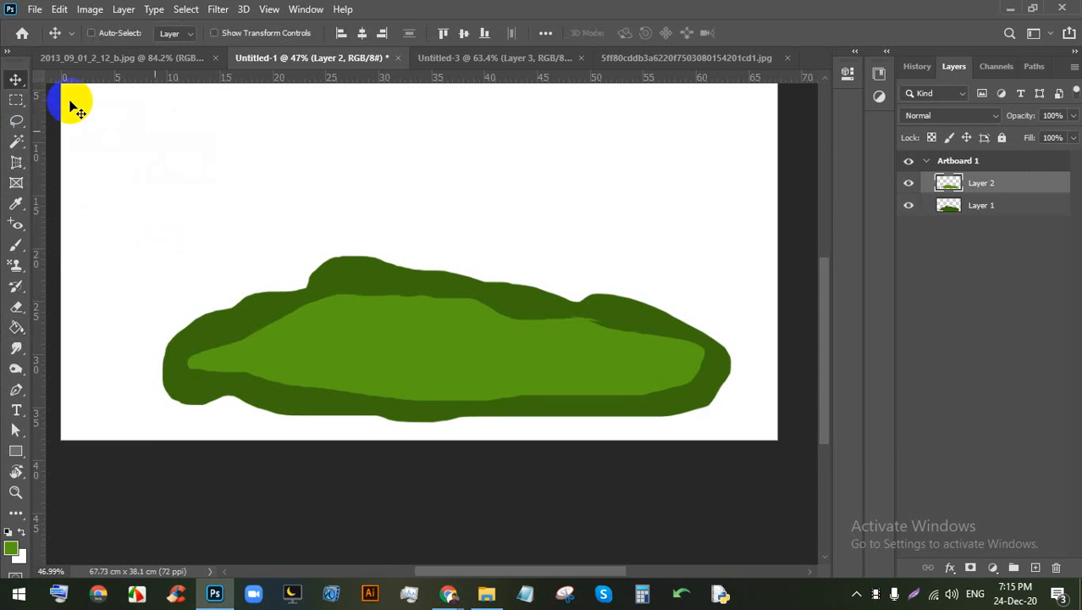
{"action": "left_click_drag", "start_coordinate": [524, 351], "coordinate": [500, 345]}
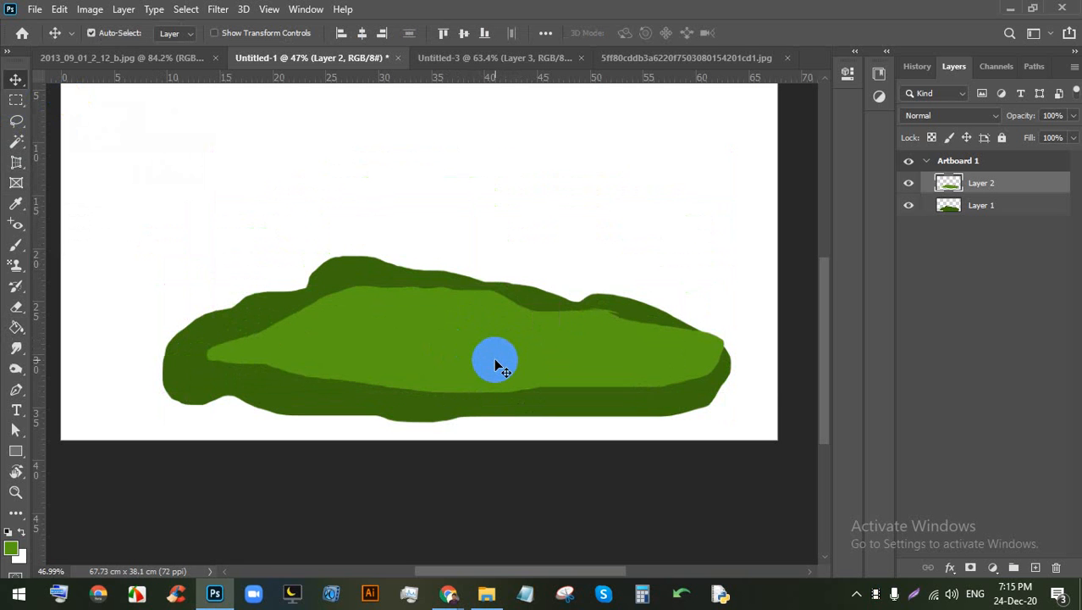
{"action": "key", "text": "ctrl+t"}
{"action": "left_click_drag", "start_coordinate": [468, 285], "coordinate": [468, 238]}
{"action": "left_click_drag", "start_coordinate": [469, 321], "coordinate": [467, 351]}
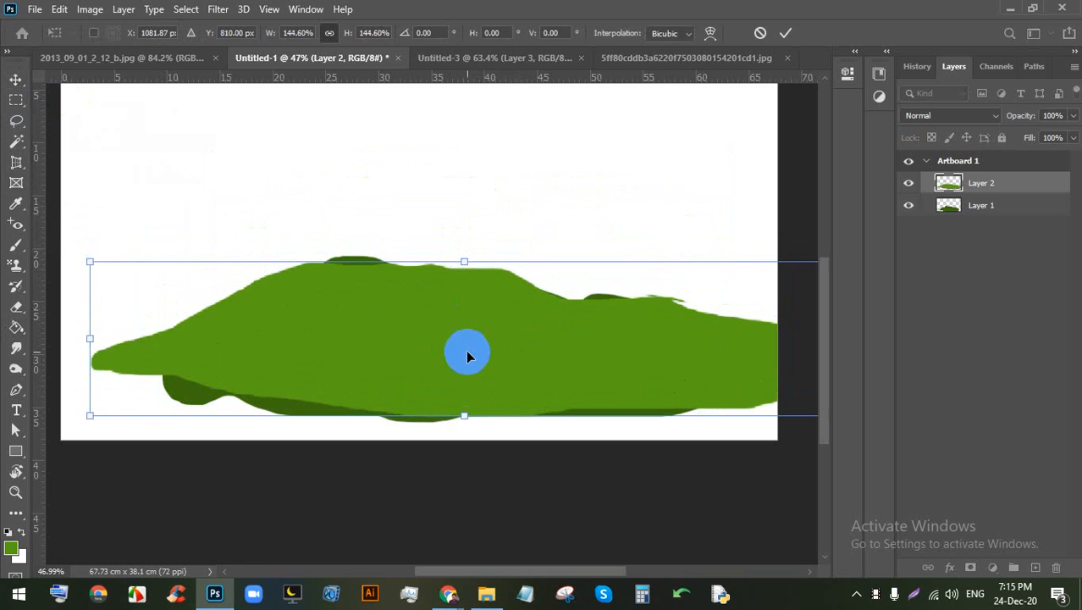
{"action": "left_click_drag", "start_coordinate": [461, 252], "coordinate": [455, 311]}
{"action": "left_click_drag", "start_coordinate": [451, 344], "coordinate": [455, 278]}
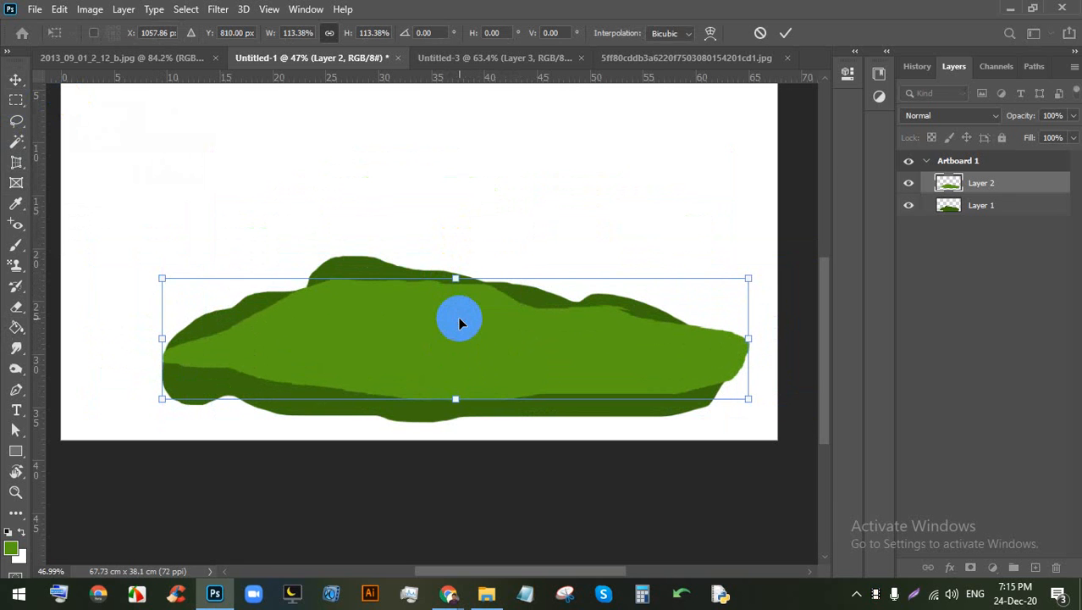
{"action": "key", "text": "Return"}
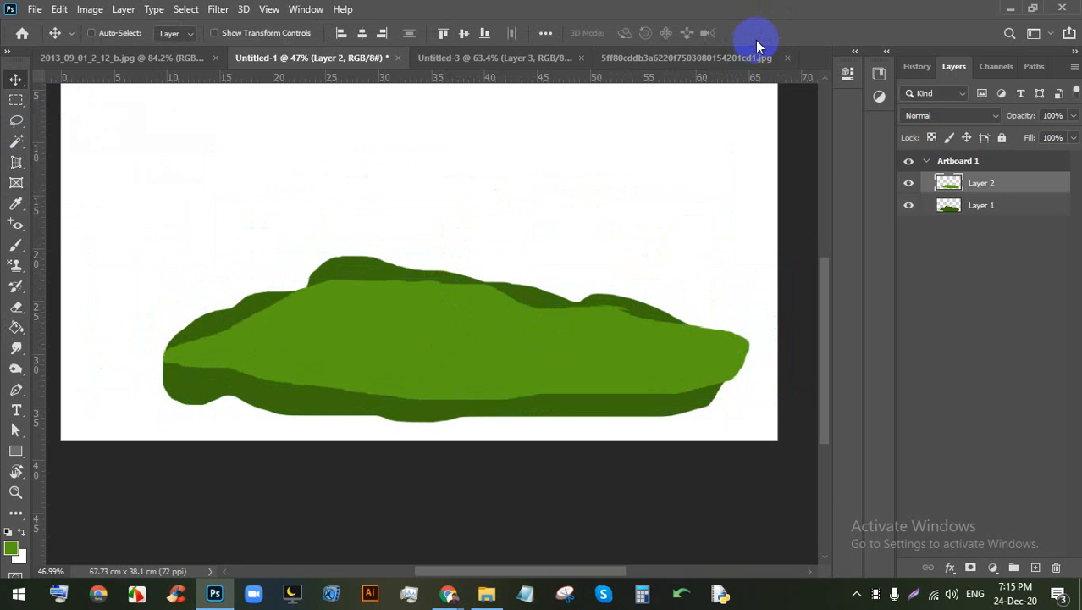
Step: Replace the light green layer with a duplicate of the dark green Layer 1, undoing a trial move of the copy
{"action": "key", "text": "Delete"}
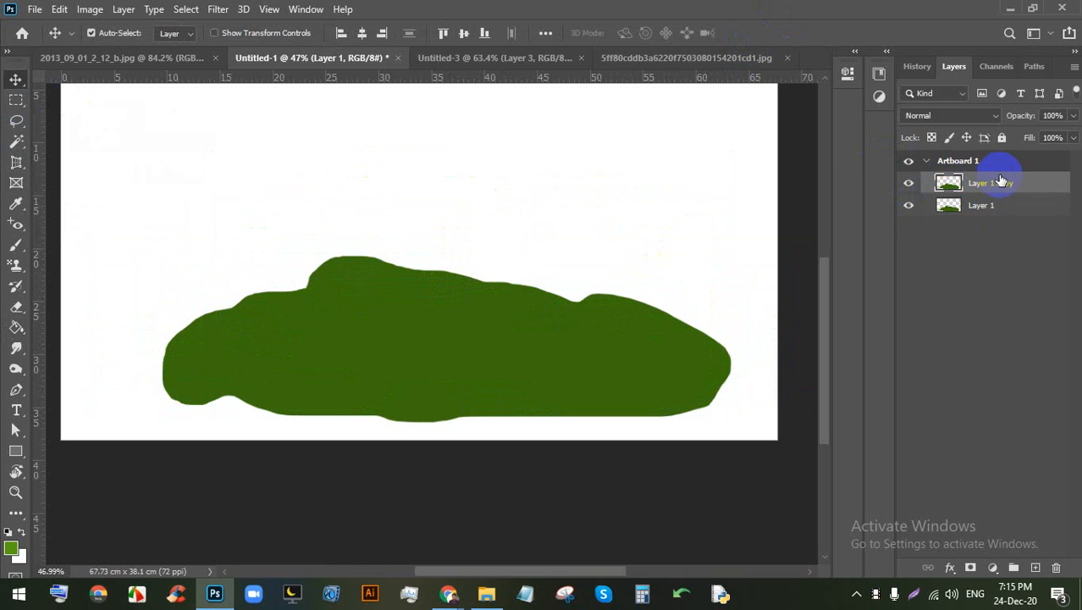
{"action": "left_click_drag", "start_coordinate": [487, 360], "coordinate": [487, 263]}
{"action": "key", "text": "ctrl+z"}
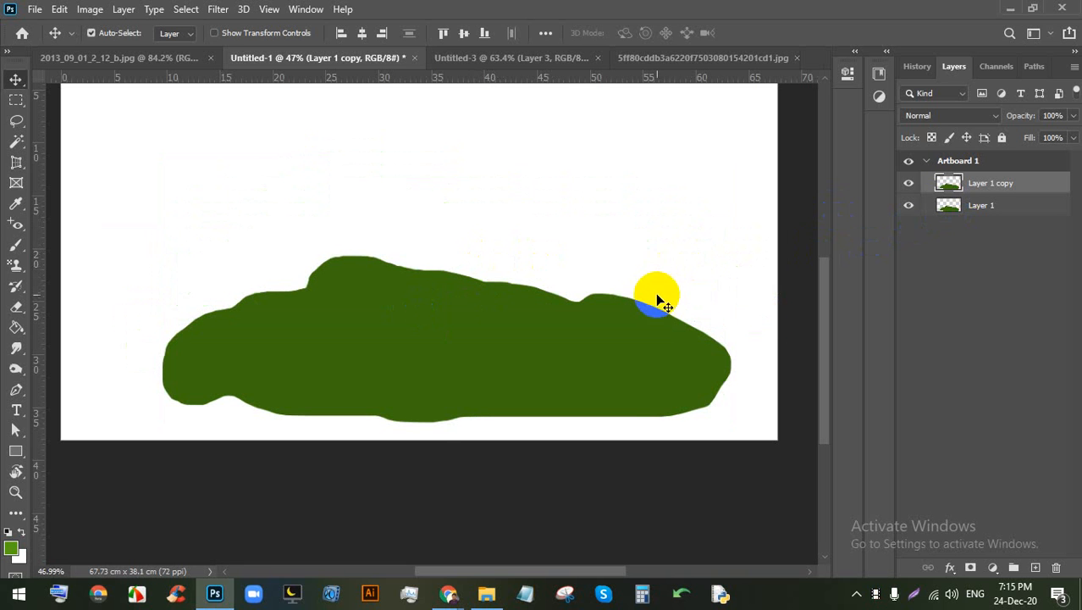
Step: Scale the duplicated dark green shape proportionally about its center to 88.10% with Free Transform
{"action": "key", "text": "ctrl+t"}
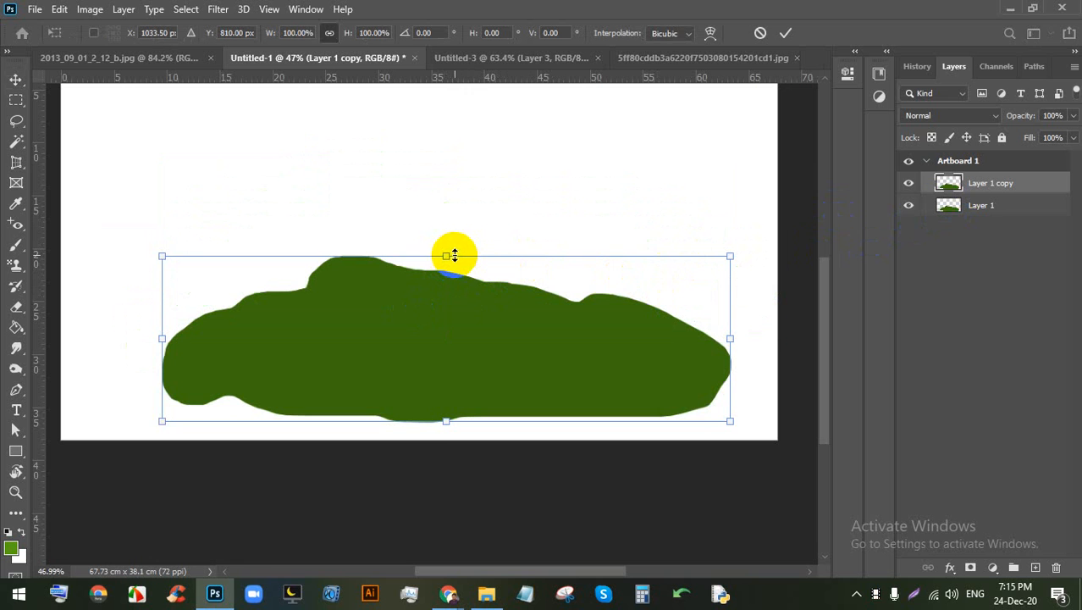
{"action": "left_click_drag", "start_coordinate": [451, 256], "coordinate": [448, 265]}
{"action": "left_click_drag", "start_coordinate": [447, 272], "coordinate": [447, 275]}
{"action": "key", "text": "ctrl+z"}
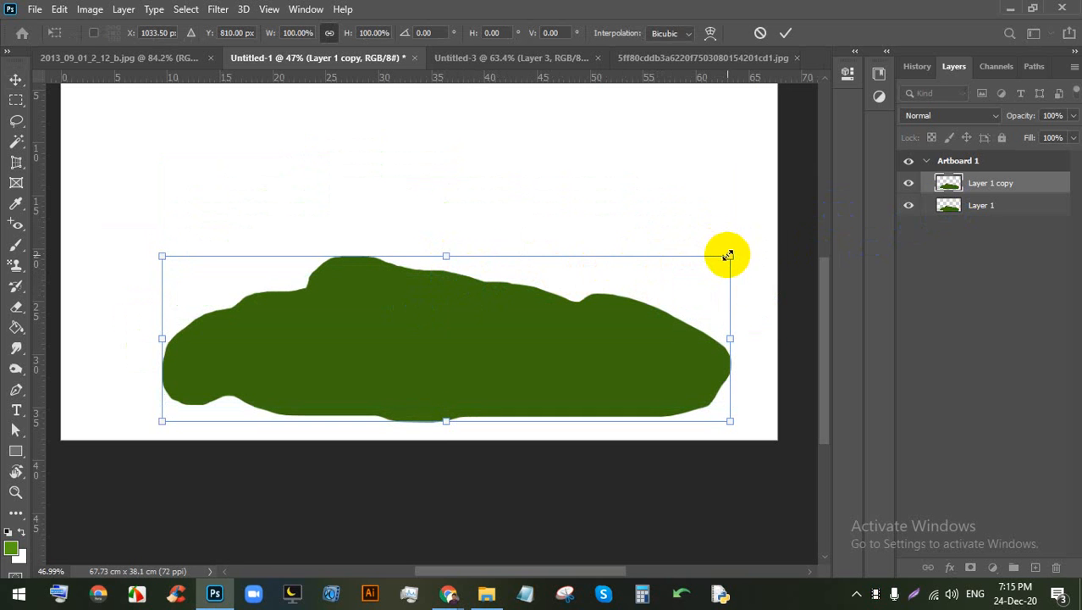
{"action": "left_click_drag", "start_coordinate": [728, 255], "coordinate": [696, 265]}
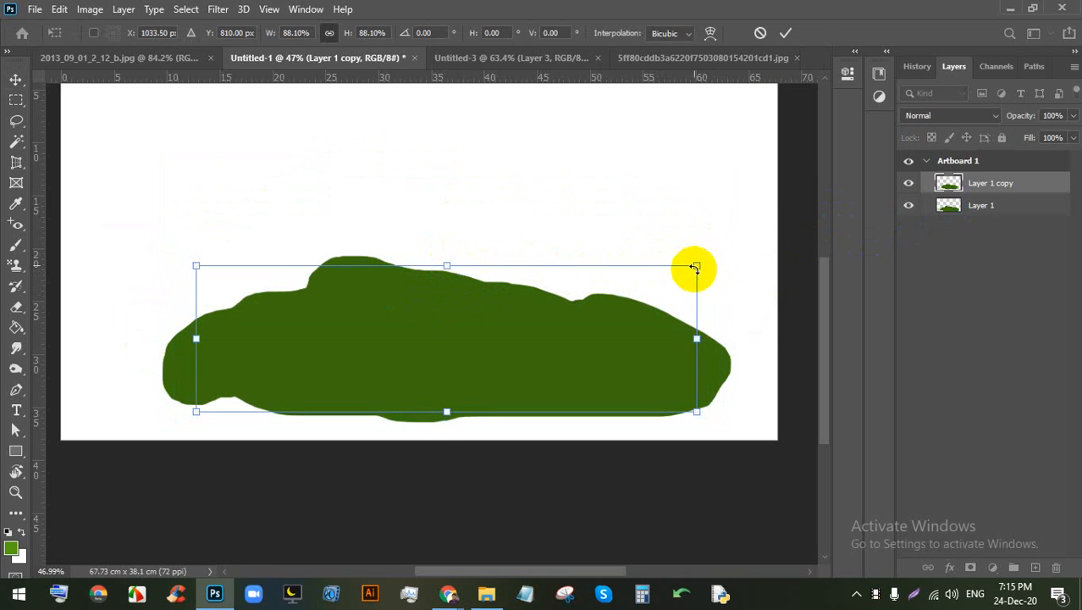
{"action": "left_click", "coordinate": [780, 33]}
Step: Load the outline of Layer 1 copy as a selection and fill it with the lighter green foreground color
{"action": "left_click", "coordinate": [950, 188], "text": "ctrl"}
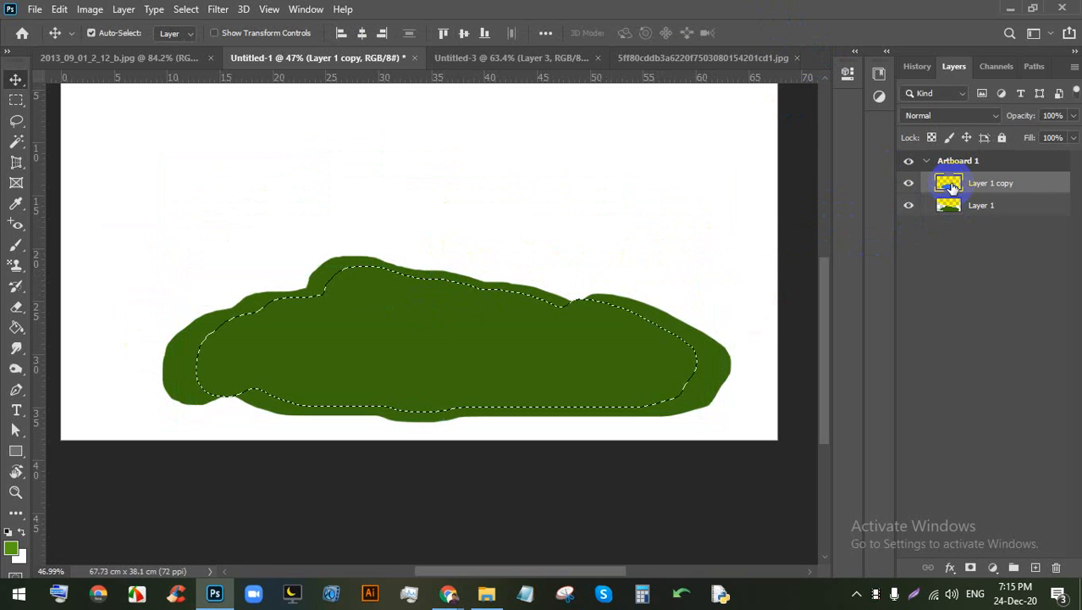
{"action": "left_click", "coordinate": [16, 327]}
{"action": "left_click", "coordinate": [326, 349]}
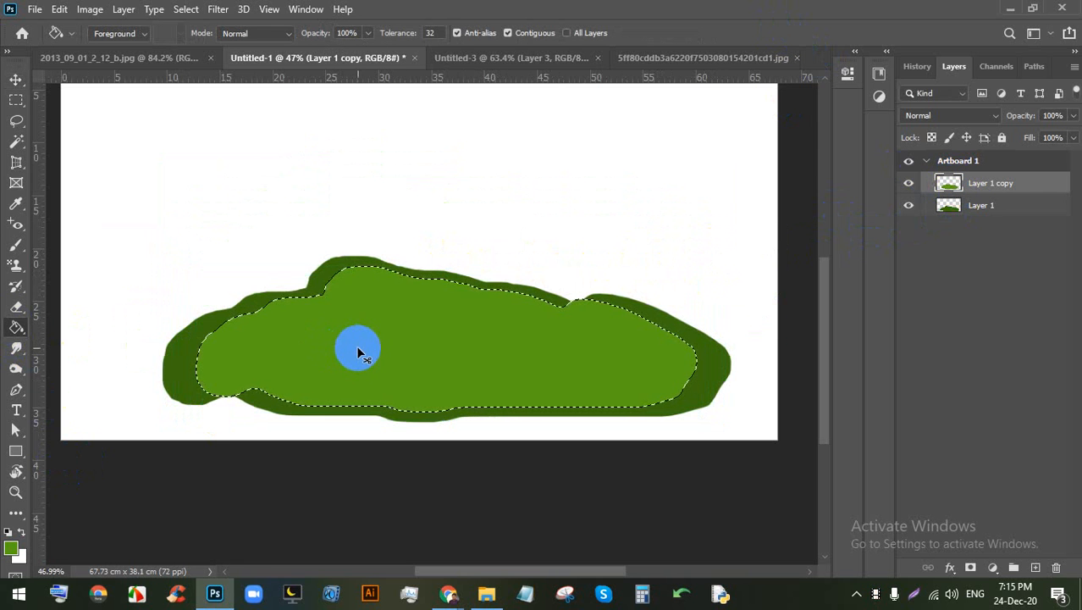
Step: Deselect and shift the light green shape slightly to the right, then delete both green shape layers from the artboard
{"action": "key", "text": "ctrl+d"}
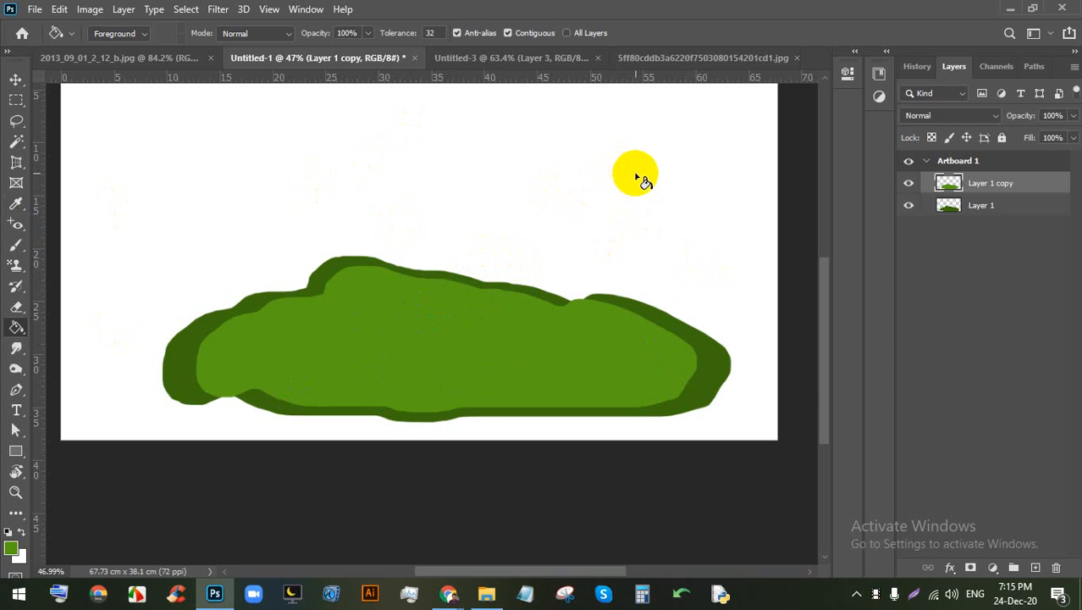
{"action": "left_click", "coordinate": [15, 78]}
{"action": "left_click_drag", "start_coordinate": [443, 369], "coordinate": [467, 375]}
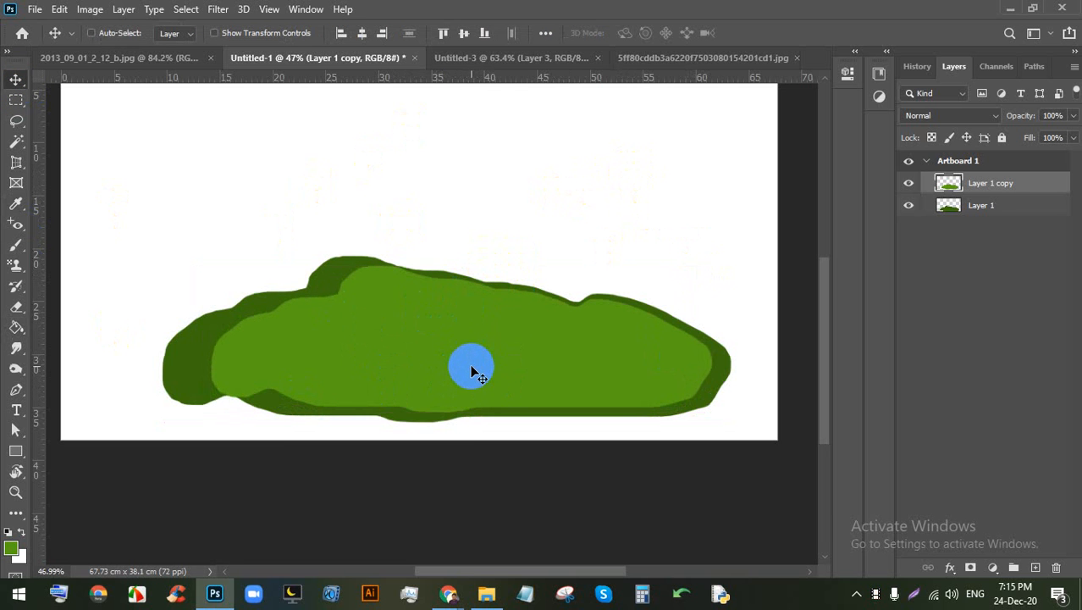
{"action": "key", "text": "Delete"}
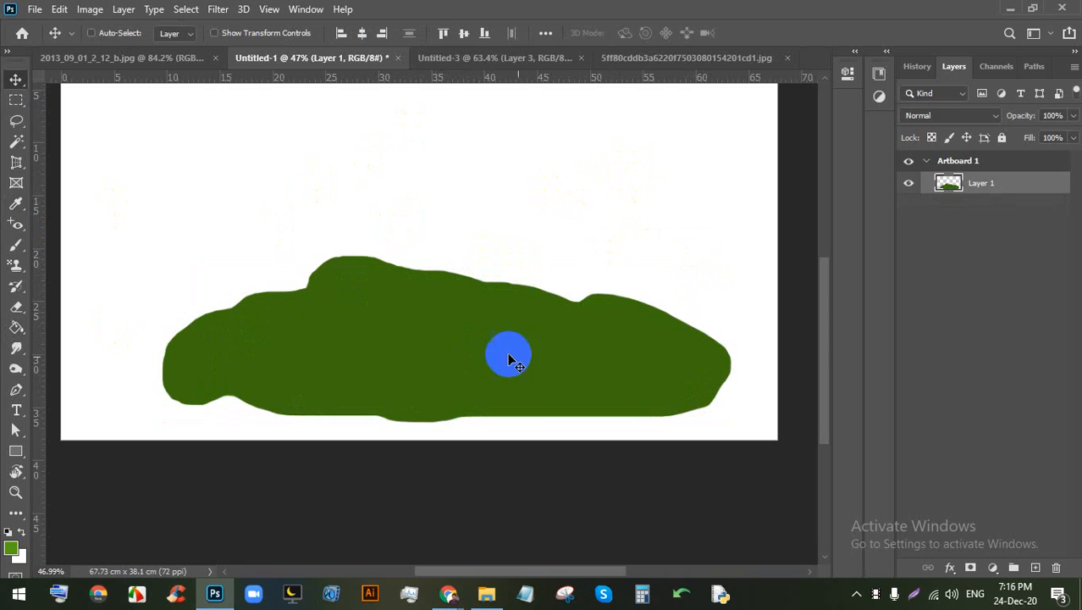
{"action": "key", "text": "Delete"}
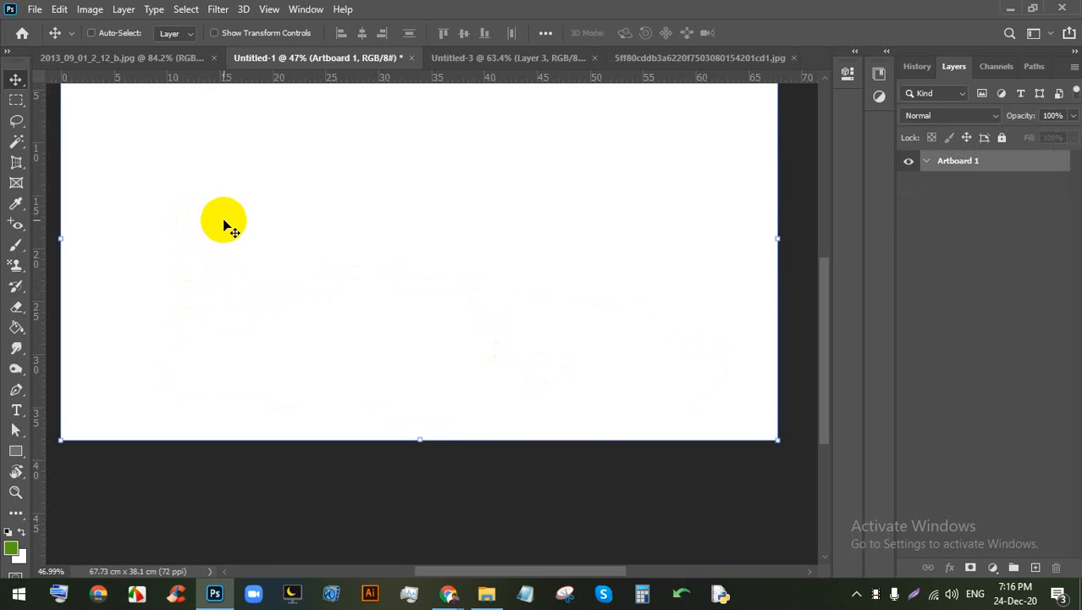
Step: Outline a wide, irregular tree canopy in the upper part of the artboard with the freehand Lasso tool
{"action": "scroll", "coordinate": [421, 294], "scroll_direction": "down", "scroll_amount": 3}
{"action": "scroll", "coordinate": [382, 100], "scroll_direction": "up", "scroll_amount": 1}
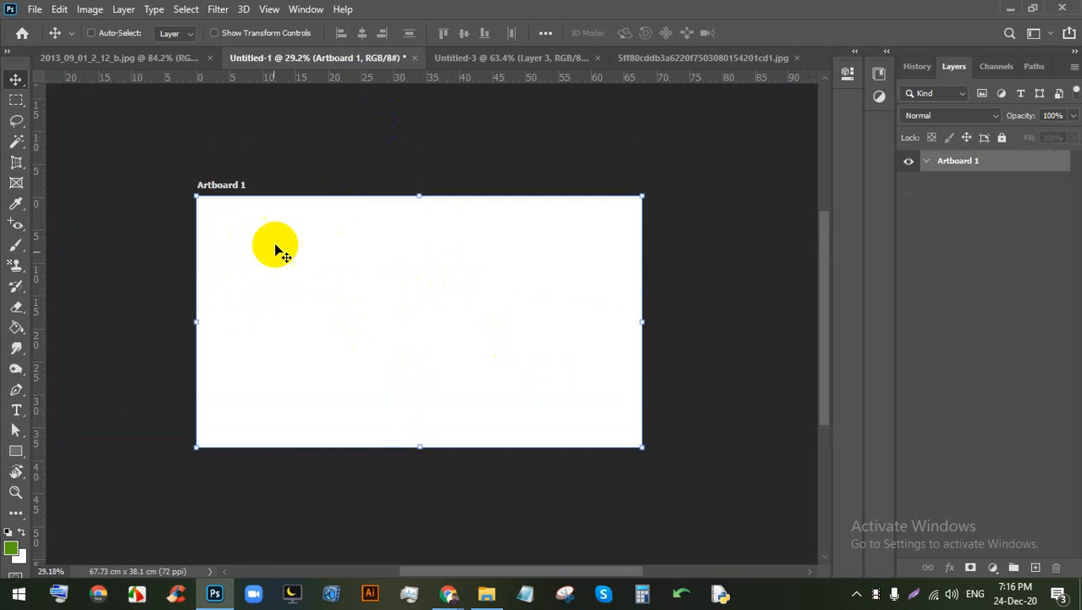
{"action": "scroll", "coordinate": [400, 421], "scroll_direction": "up", "scroll_amount": 6}
{"action": "scroll", "coordinate": [222, 347], "scroll_direction": "down", "scroll_amount": 2}
{"action": "left_click_drag", "start_coordinate": [18, 124], "coordinate": [34, 114]}
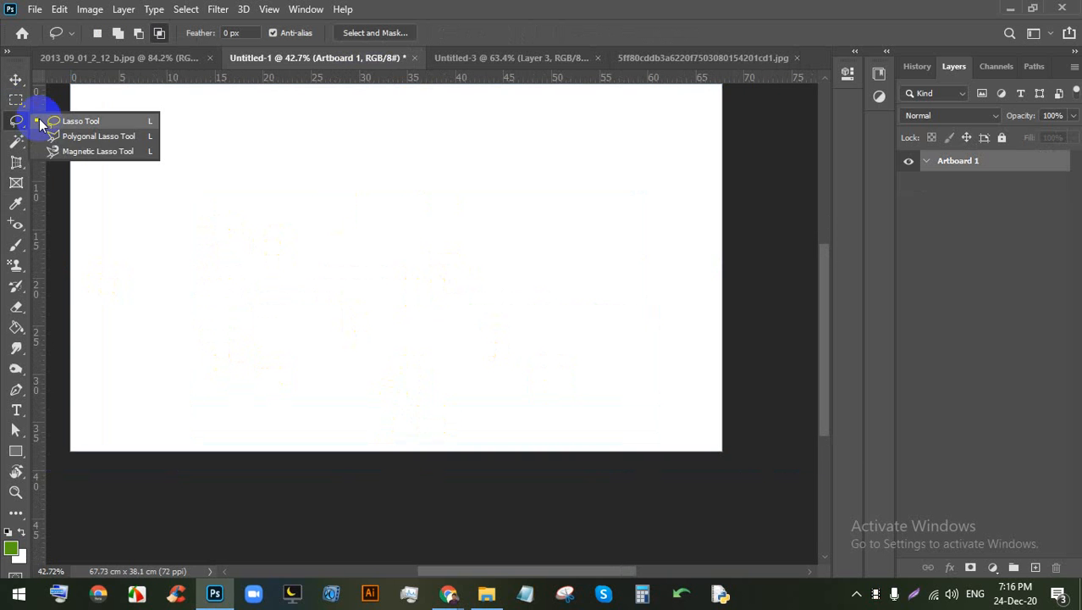
{"action": "left_click", "coordinate": [69, 116]}
{"action": "mouse_move", "coordinate": [479, 190]}
{"action": "left_mouse_down"}
{"action": "mouse_move", "coordinate": [328, 142]}
{"action": "mouse_move", "coordinate": [522, 117]}
{"action": "mouse_move", "coordinate": [624, 162]}
{"action": "mouse_move", "coordinate": [551, 192]}
{"action": "mouse_move", "coordinate": [448, 186]}
{"action": "left_mouse_up"}
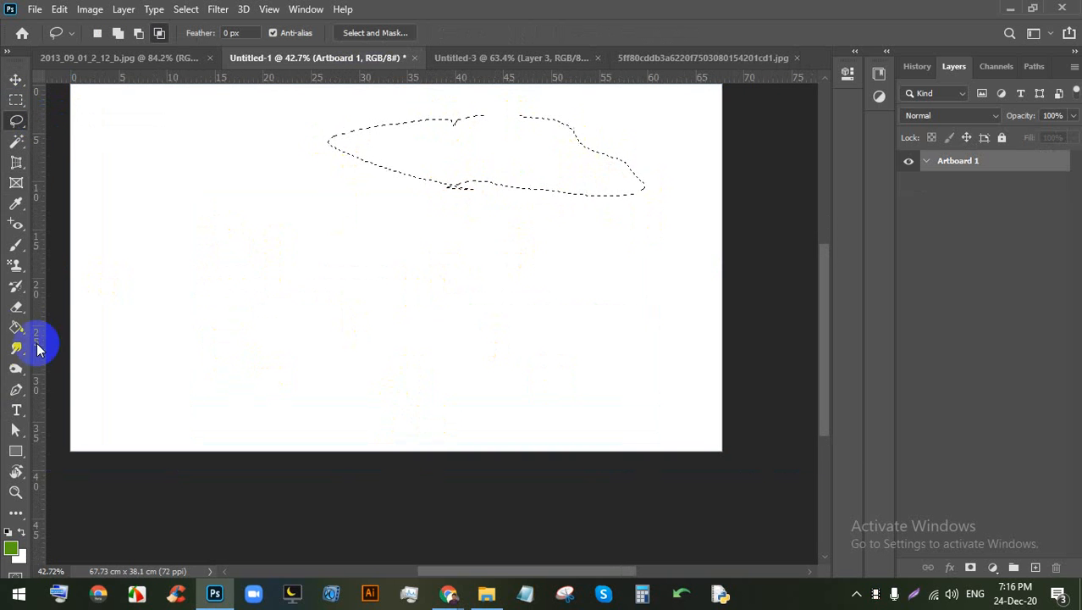
Step: Add a new layer and fill the canopy selection with the green foreground color using the Paint Bucket
{"action": "left_click", "coordinate": [17, 327]}
{"action": "left_click", "coordinate": [544, 174]}
{"action": "left_click", "coordinate": [526, 243]}
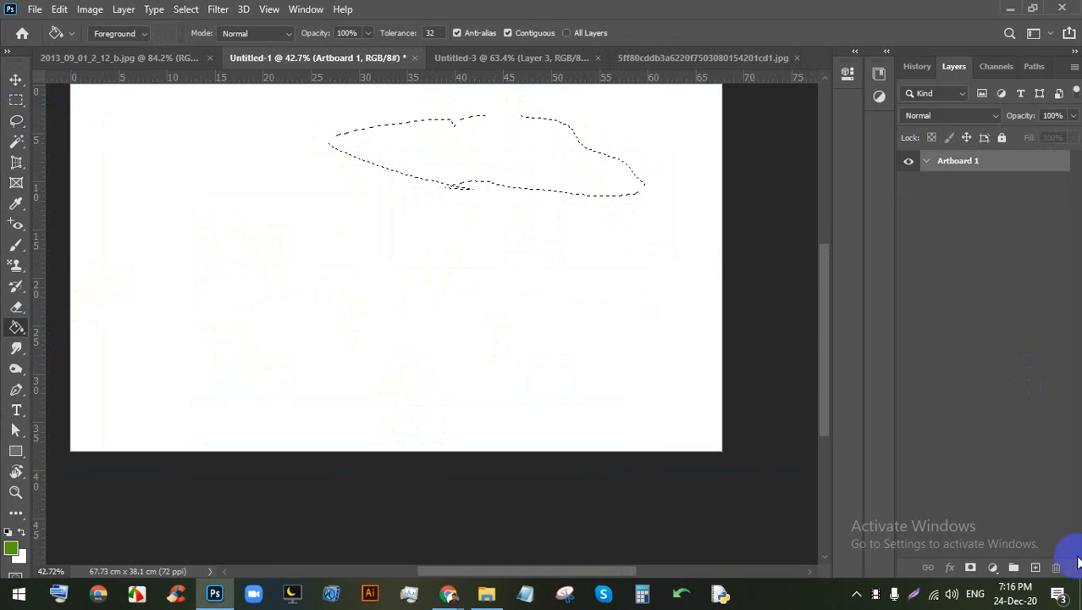
{"action": "key", "text": "ctrl+shift+alt+n"}
{"action": "left_click", "coordinate": [530, 154]}
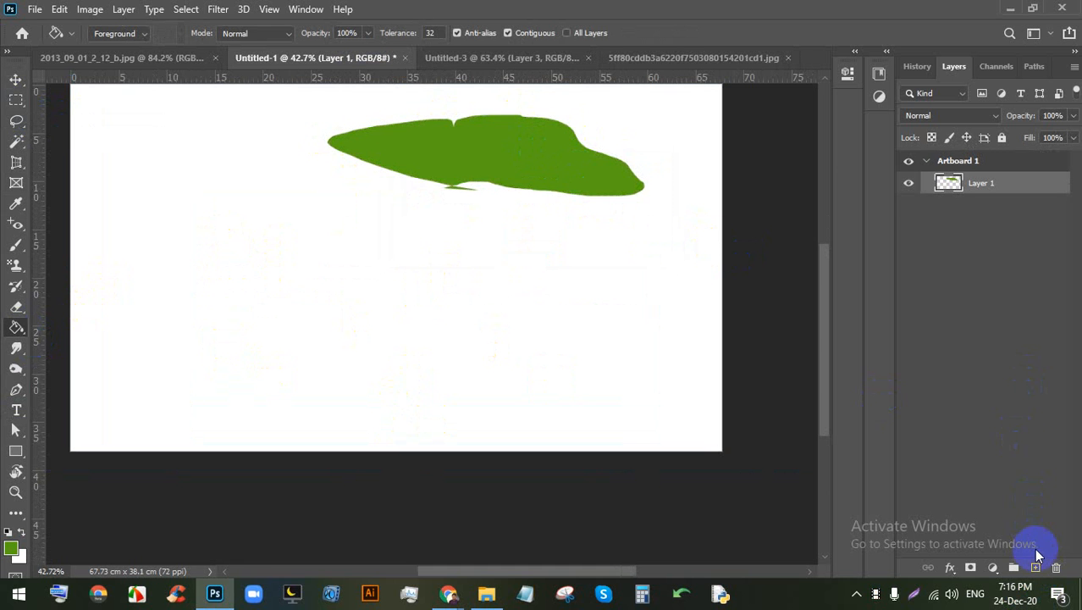
Step: Outline a tree trunk with spreading roots below the canopy on Layer 2 with the Lasso tool and fill it with brown #9d6b23
{"action": "left_click", "coordinate": [16, 120]}
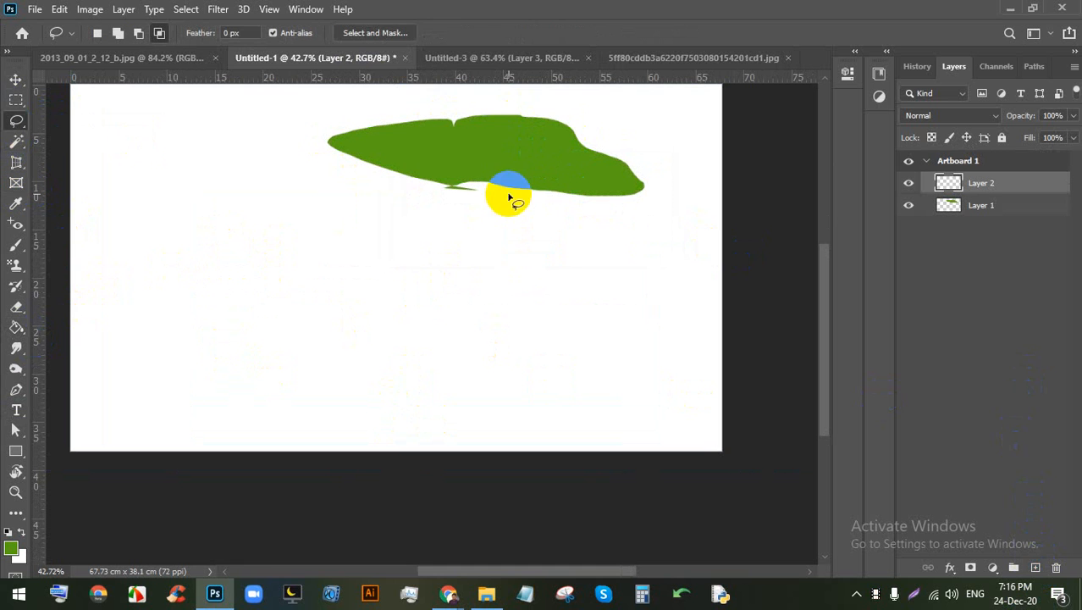
{"action": "mouse_move", "coordinate": [558, 166]}
{"action": "left_mouse_down"}
{"action": "mouse_move", "coordinate": [562, 389]}
{"action": "mouse_move", "coordinate": [626, 410]}
{"action": "mouse_move", "coordinate": [487, 393]}
{"action": "mouse_move", "coordinate": [375, 400]}
{"action": "mouse_move", "coordinate": [460, 370]}
{"action": "mouse_move", "coordinate": [488, 240]}
{"action": "mouse_move", "coordinate": [485, 159]}
{"action": "mouse_move", "coordinate": [559, 166]}
{"action": "left_mouse_up"}
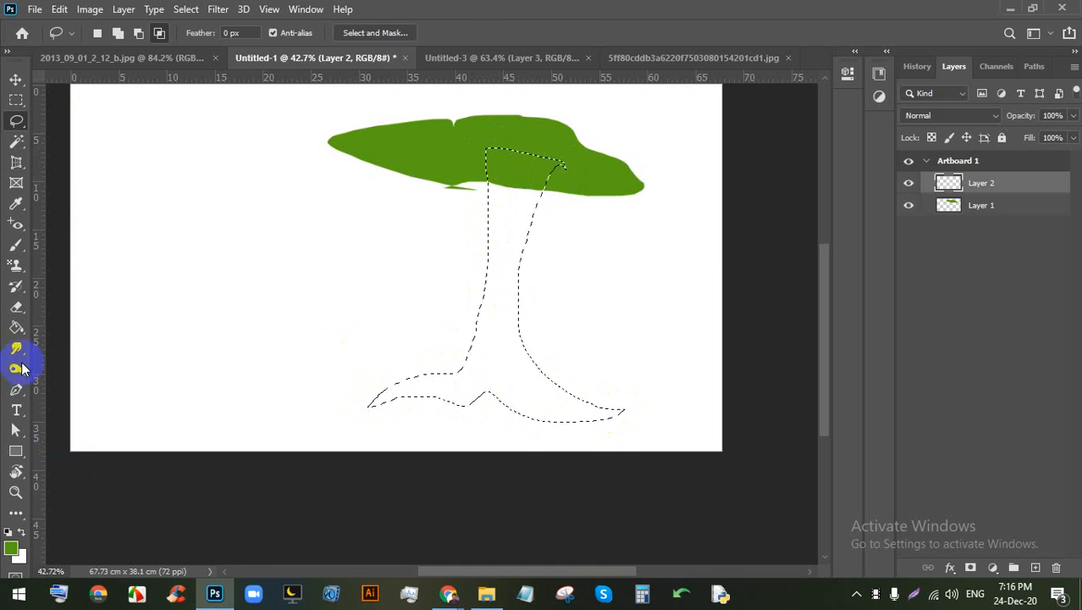
{"action": "left_click", "coordinate": [16, 327]}
{"action": "left_click", "coordinate": [11, 546]}
{"action": "left_click", "coordinate": [790, 384]}
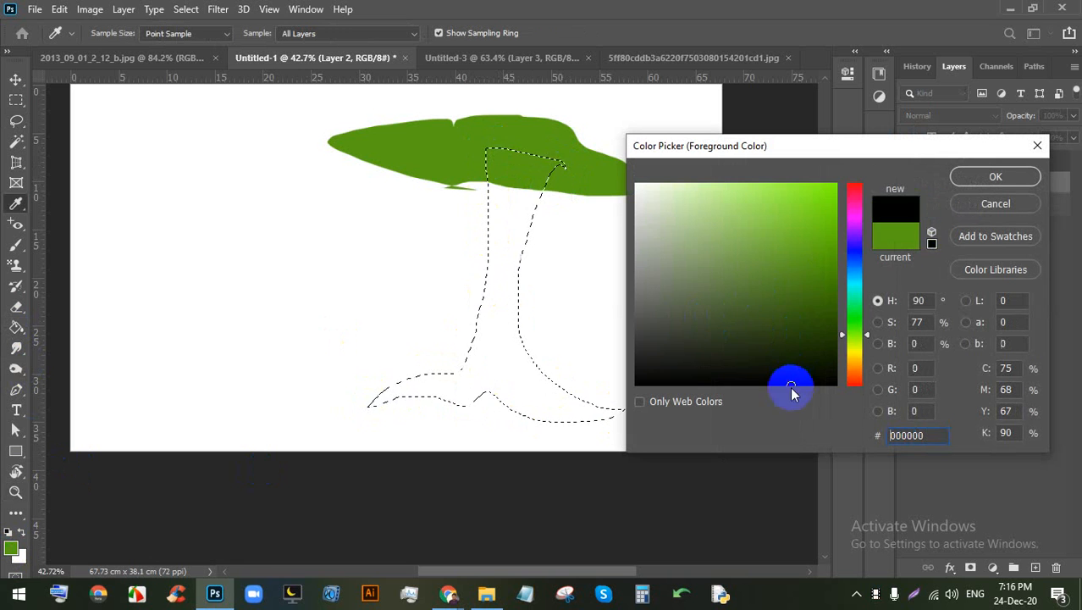
{"action": "left_click_drag", "start_coordinate": [853, 243], "coordinate": [854, 366]}
{"action": "left_click", "coordinate": [791, 260]}
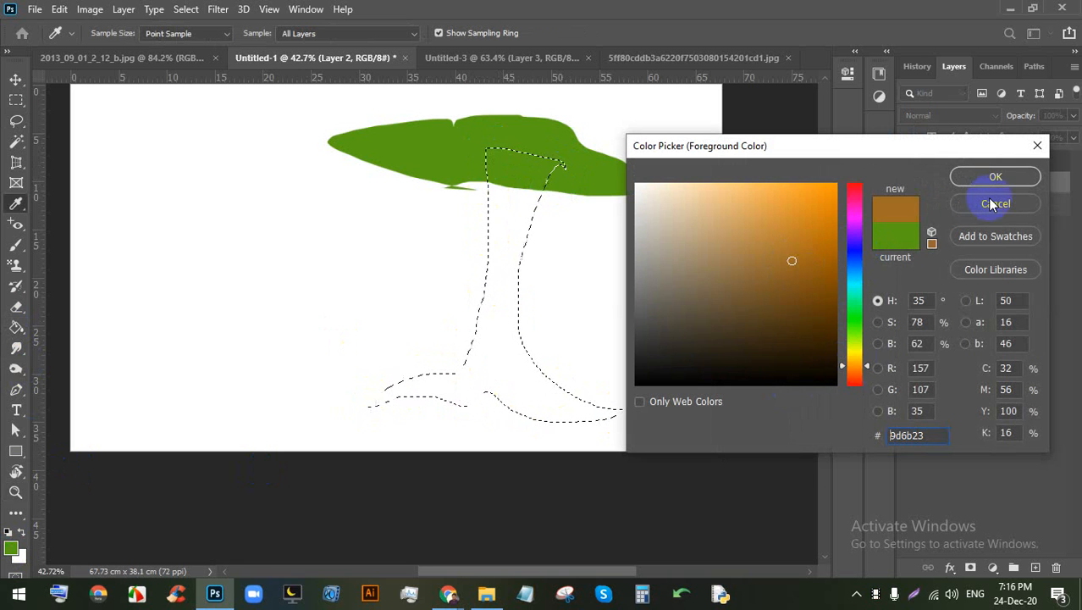
{"action": "key", "text": "Return"}
{"action": "left_click", "coordinate": [500, 330]}
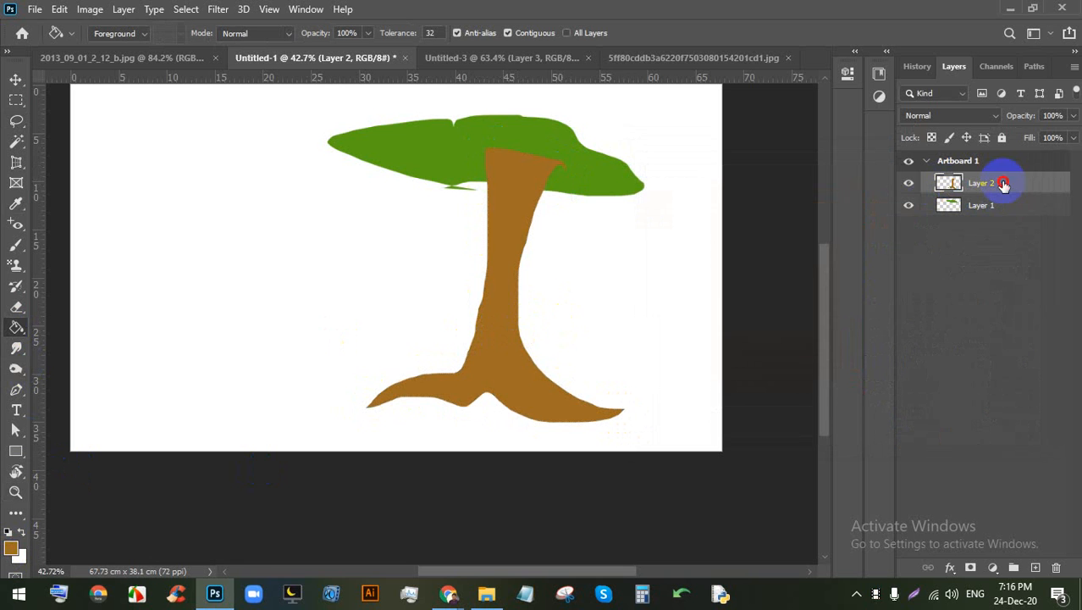
Step: Reorder the layers so the brown trunk on Layer 2 lies beneath the green canopy on Layer 1
{"action": "left_click_drag", "start_coordinate": [1006, 184], "coordinate": [1004, 214]}
{"action": "scroll", "coordinate": [403, 149], "scroll_direction": "up", "scroll_amount": 3}
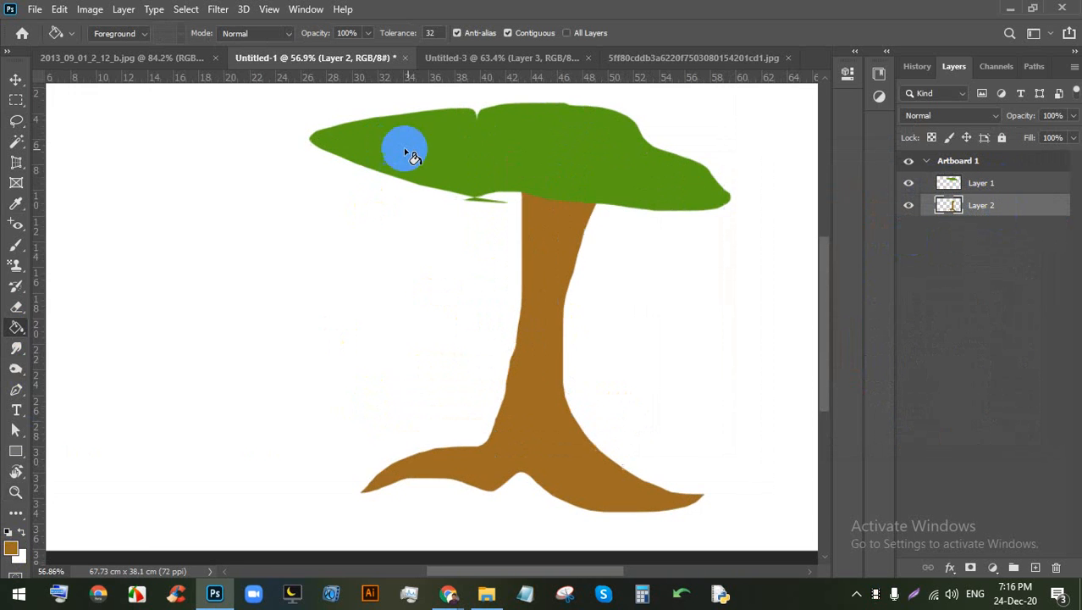
{"action": "scroll", "coordinate": [599, 218], "scroll_direction": "down", "scroll_amount": 4}
Step: Move the trunk and the canopy one after the other toward the left half of the artboard, keeping them joined as a tree
{"action": "left_click", "coordinate": [16, 80]}
{"action": "left_click_drag", "start_coordinate": [570, 193], "coordinate": [398, 205]}
{"action": "left_click", "coordinate": [948, 183]}
{"action": "left_click_drag", "start_coordinate": [524, 177], "coordinate": [387, 164]}
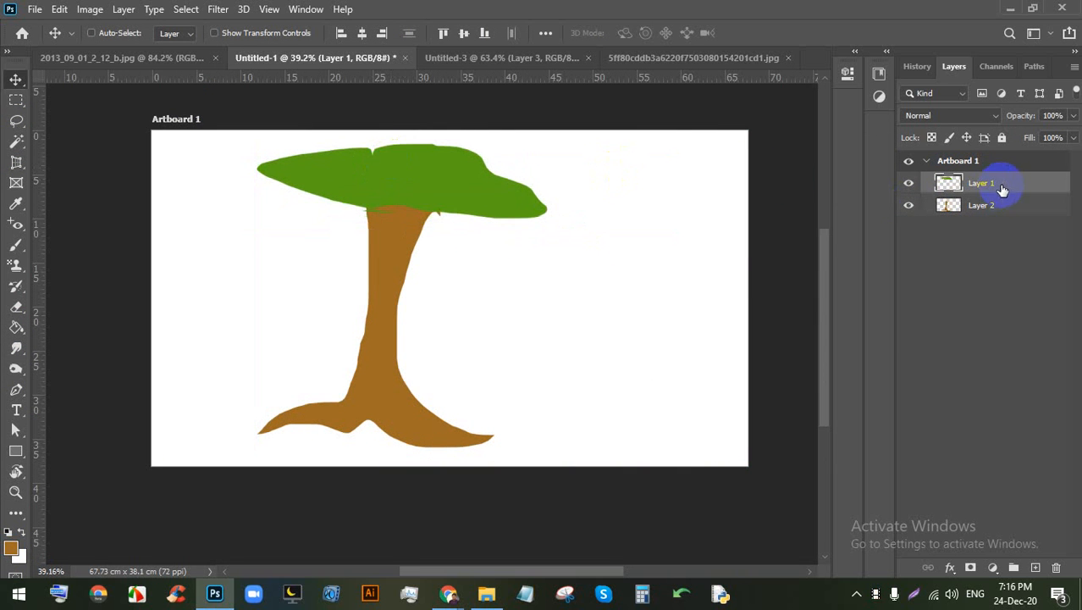
Step: Try placing the canopy layer beneath the trunk layer in the layer stack
{"action": "left_click_drag", "start_coordinate": [1022, 186], "coordinate": [1010, 211]}
{"action": "scroll", "coordinate": [518, 286], "scroll_direction": "down", "scroll_amount": 3}
{"action": "scroll", "coordinate": [382, 223], "scroll_direction": "up", "scroll_amount": 3}
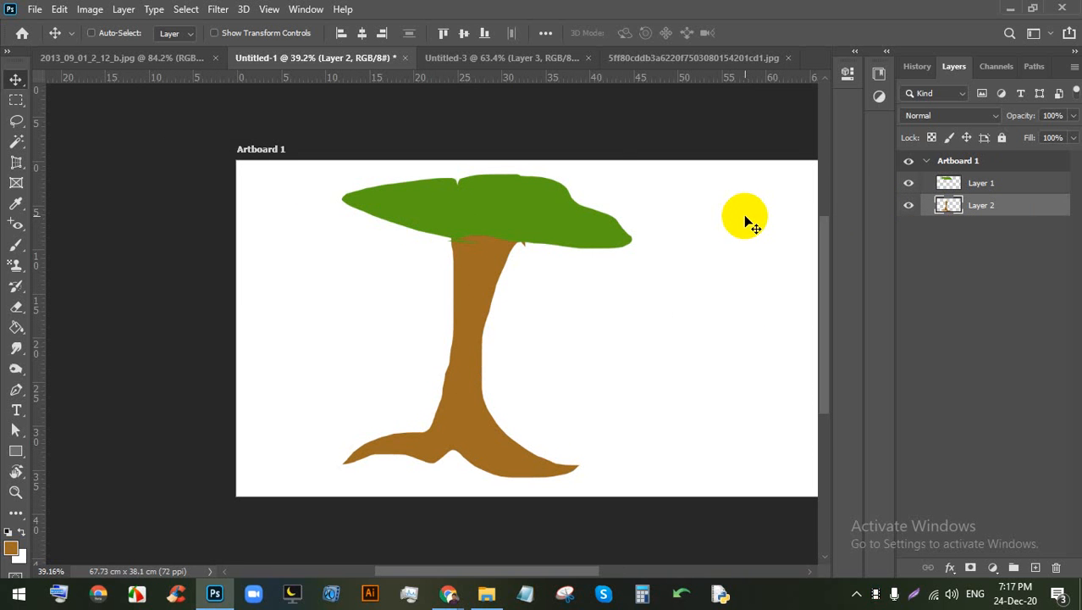
Step: Delete the trunk and canopy layers and add a new empty layer to the artboard
{"action": "key", "text": "Delete"}
{"action": "key", "text": "Delete"}
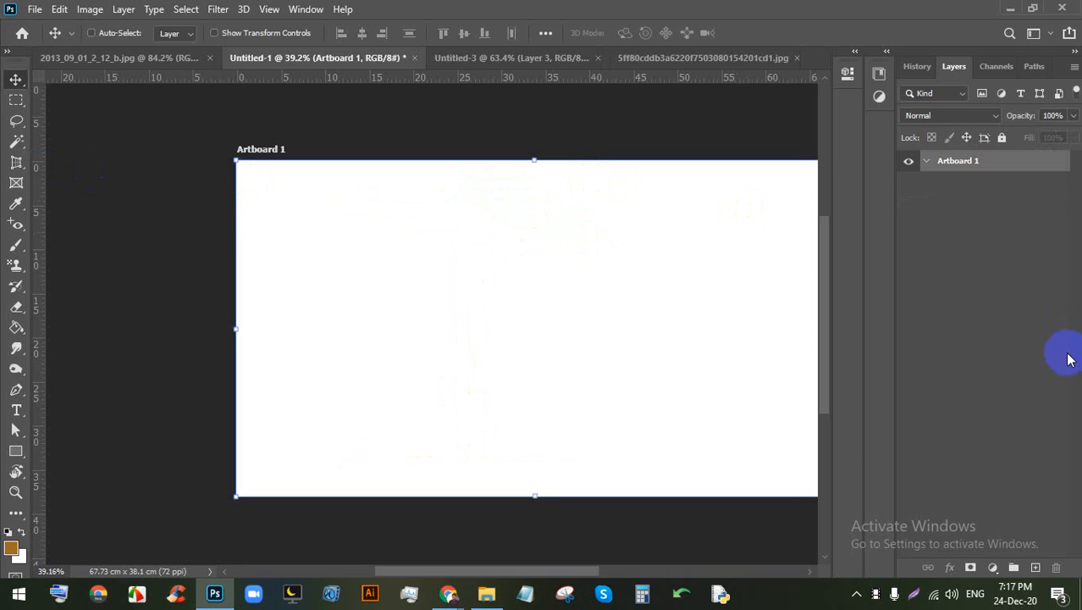
{"action": "left_click", "coordinate": [1033, 566]}
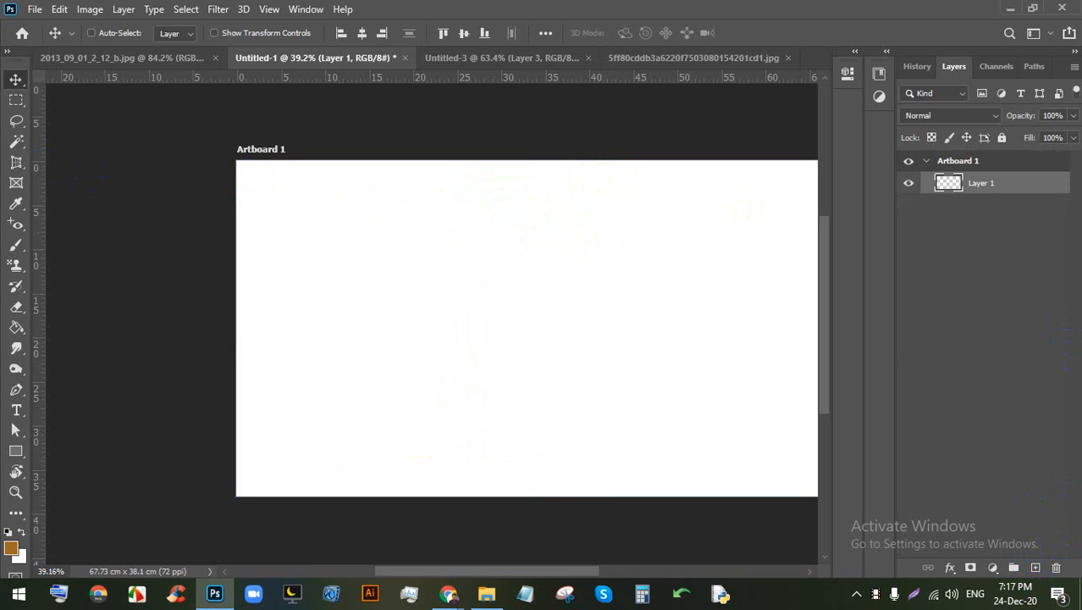
{"action": "scroll", "coordinate": [540, 312], "scroll_direction": "down", "scroll_amount": 5}
{"action": "scroll", "coordinate": [735, 312], "scroll_direction": "up", "scroll_amount": 5}
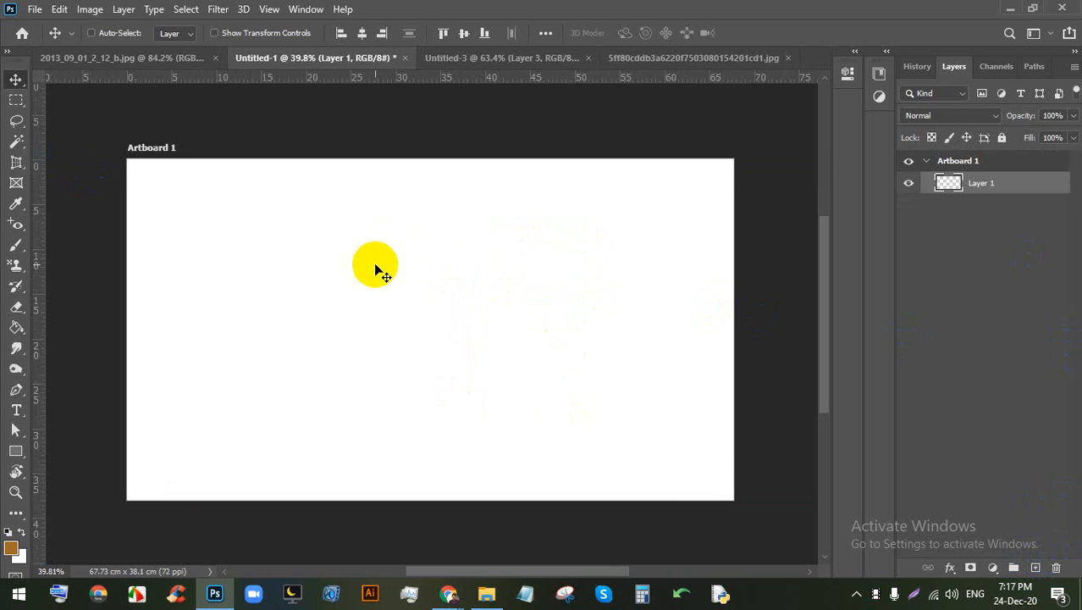
Step: Outline a bent, straight-edged band with seven corners across the artboard as a closed Polygonal Lasso selection
{"action": "left_click_drag", "start_coordinate": [16, 121], "coordinate": [84, 139]}
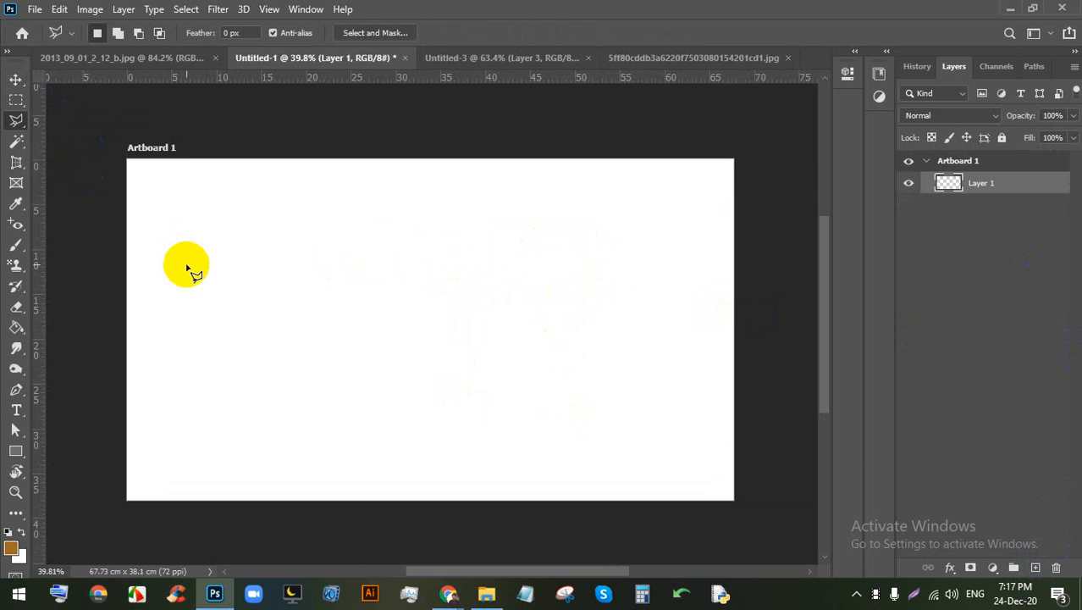
{"action": "scroll", "coordinate": [227, 255], "scroll_direction": "down", "scroll_amount": 1}
{"action": "scroll", "coordinate": [191, 355], "scroll_direction": "up", "scroll_amount": 1}
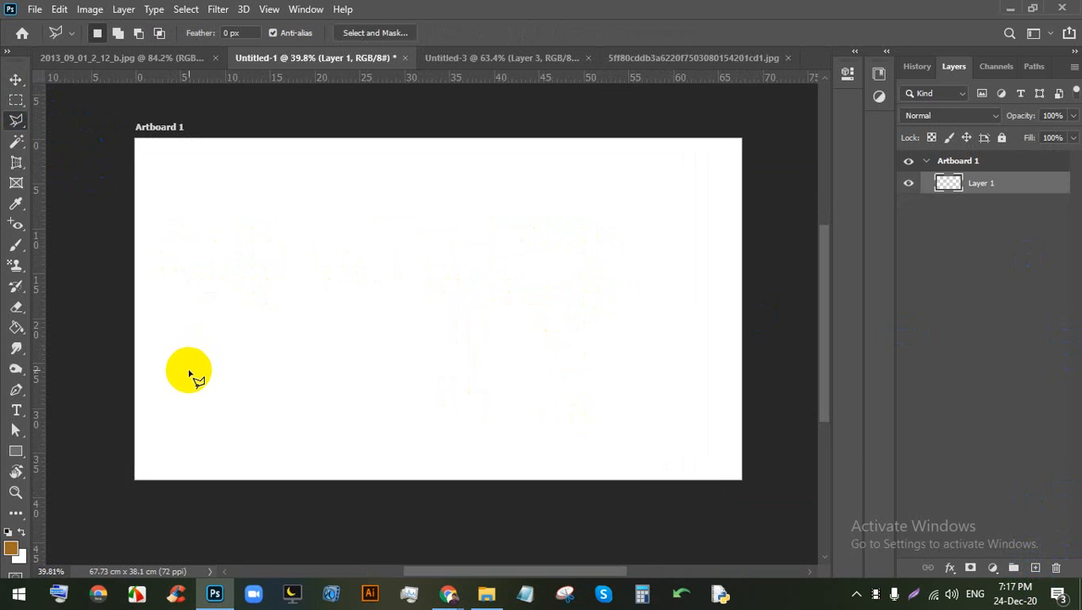
{"action": "left_click", "coordinate": [186, 370]}
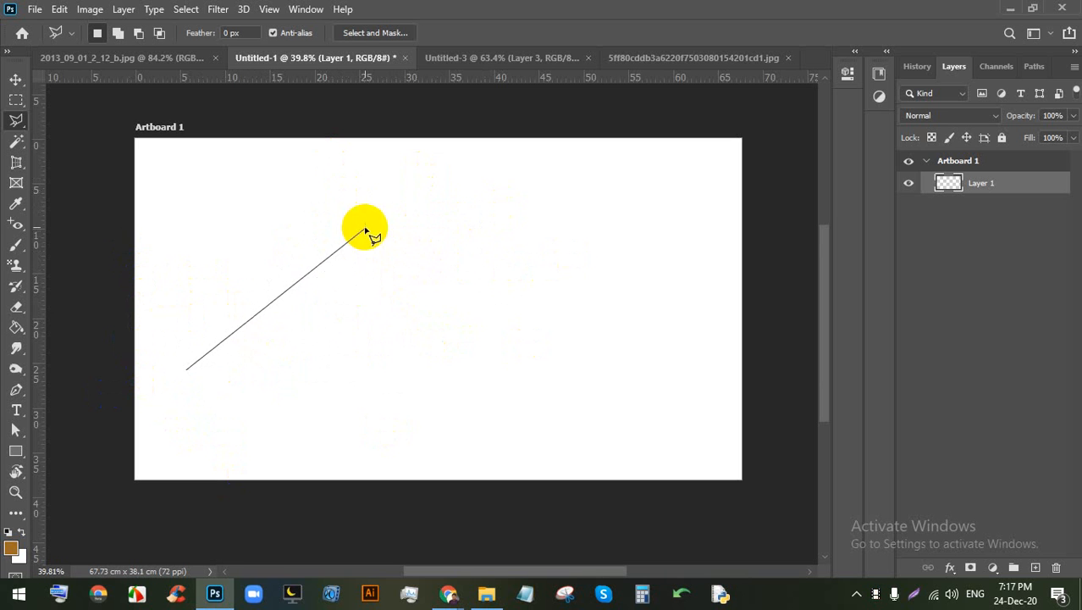
{"action": "left_click", "coordinate": [358, 199]}
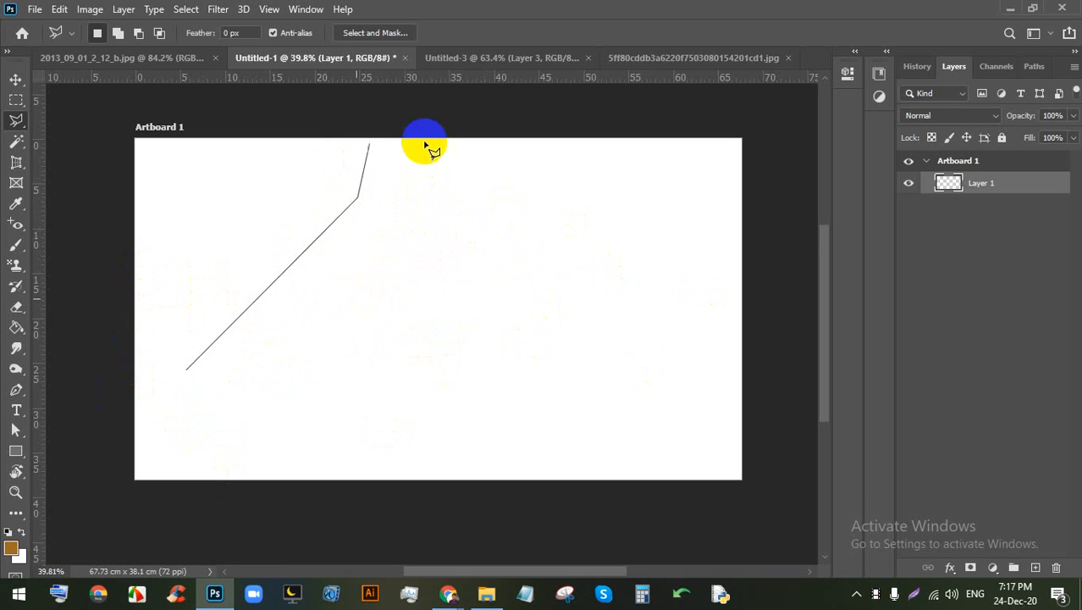
{"action": "left_click", "coordinate": [671, 188]}
{"action": "left_click", "coordinate": [690, 309]}
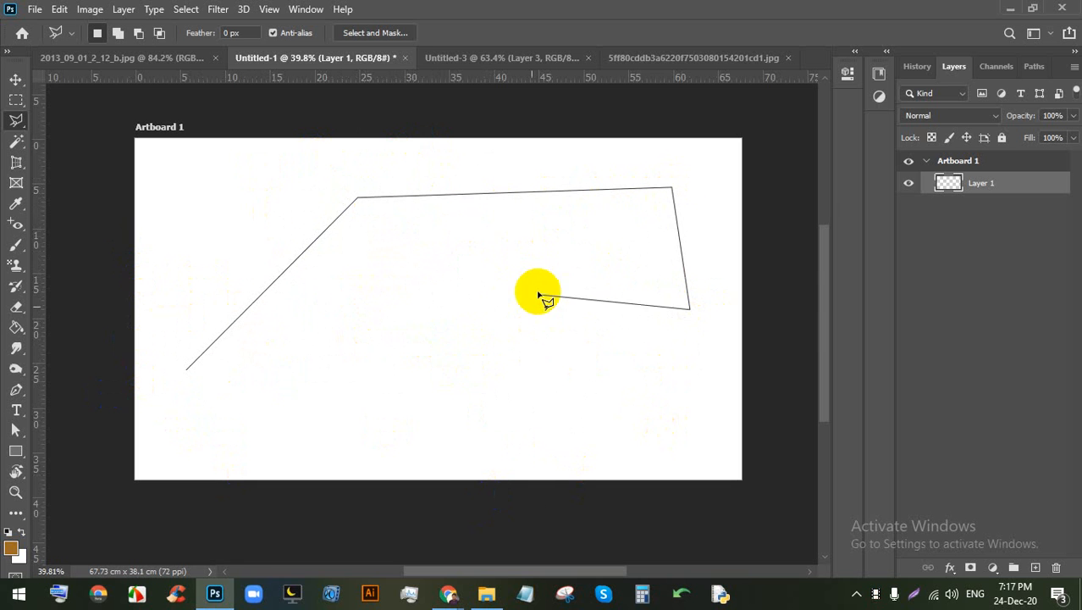
{"action": "left_click", "coordinate": [611, 233]}
{"action": "left_click", "coordinate": [384, 232]}
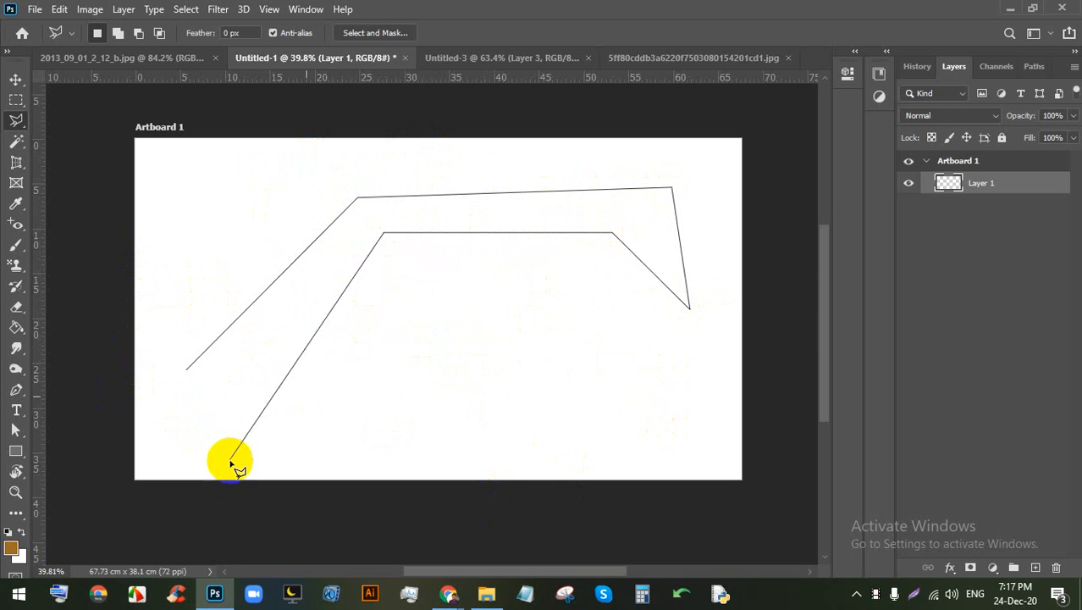
{"action": "left_click", "coordinate": [195, 439]}
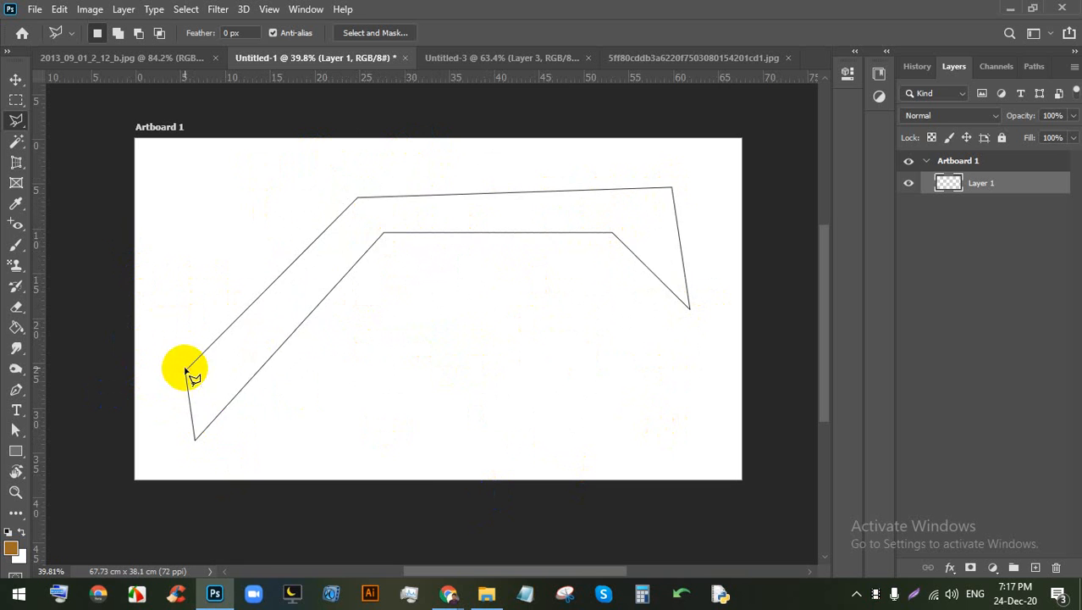
{"action": "left_click", "coordinate": [185, 370]}
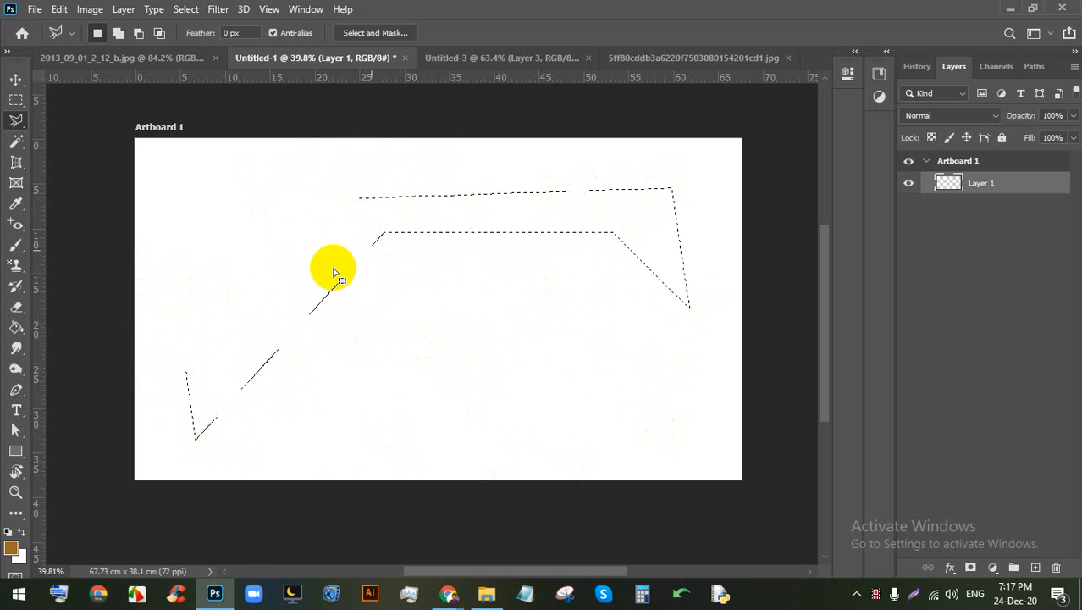
Step: Fill the bent band selection with the brown foreground color and deselect it
{"action": "left_click", "coordinate": [17, 330]}
{"action": "left_click", "coordinate": [296, 279]}
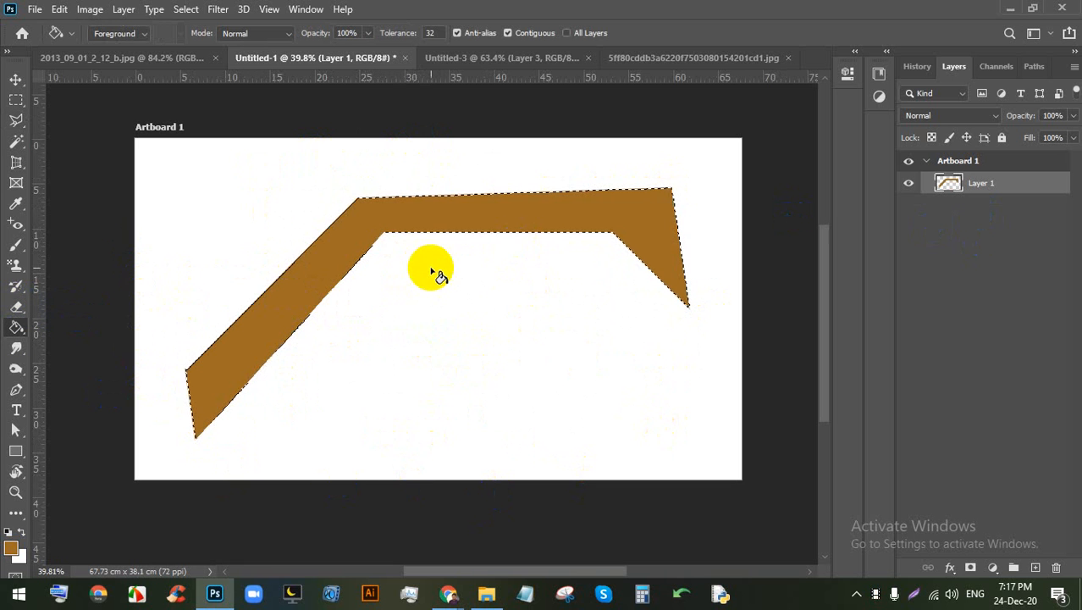
{"action": "key", "text": "ctrl+d"}
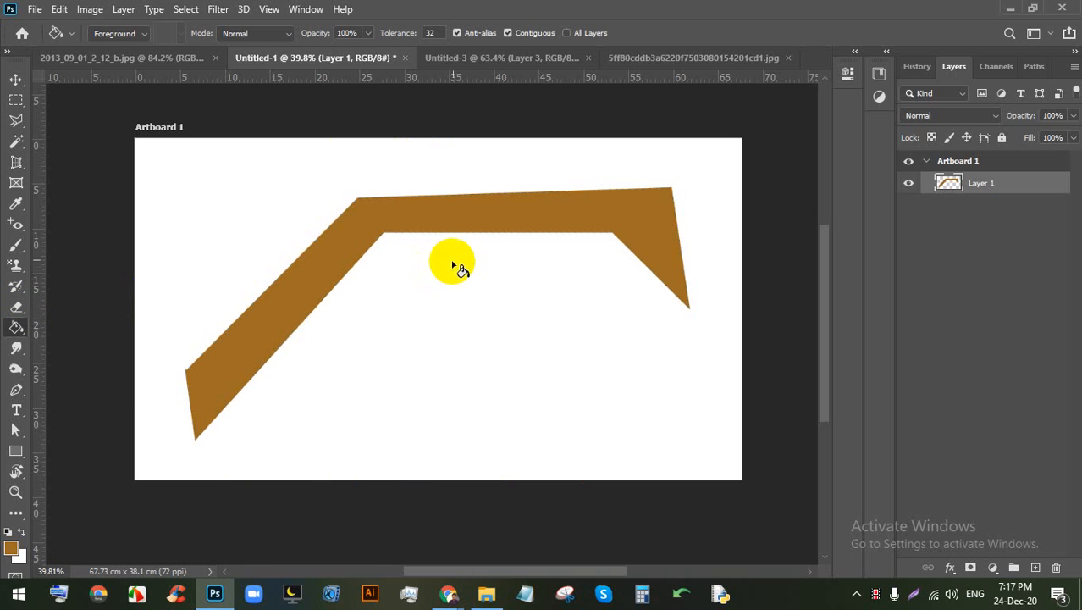
Step: Nudge the brown band slightly up and to the left, then delete its layer
{"action": "left_click", "coordinate": [15, 80]}
{"action": "mouse_move", "coordinate": [432, 207]}
{"action": "left_mouse_down"}
{"action": "mouse_move", "coordinate": [400, 199]}
{"action": "mouse_move", "coordinate": [420, 195]}
{"action": "left_mouse_up"}
{"action": "key", "text": "Delete"}
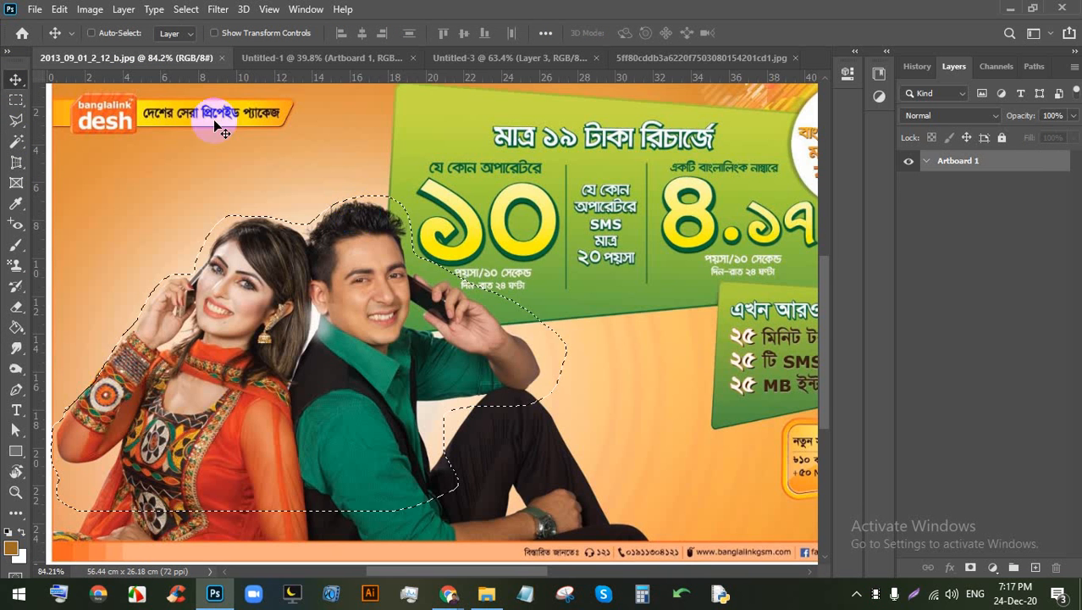
Step: Switch to the 2013_09_01_2_12_b.jpg banner image and clear its existing selection
{"action": "left_click", "coordinate": [127, 56]}
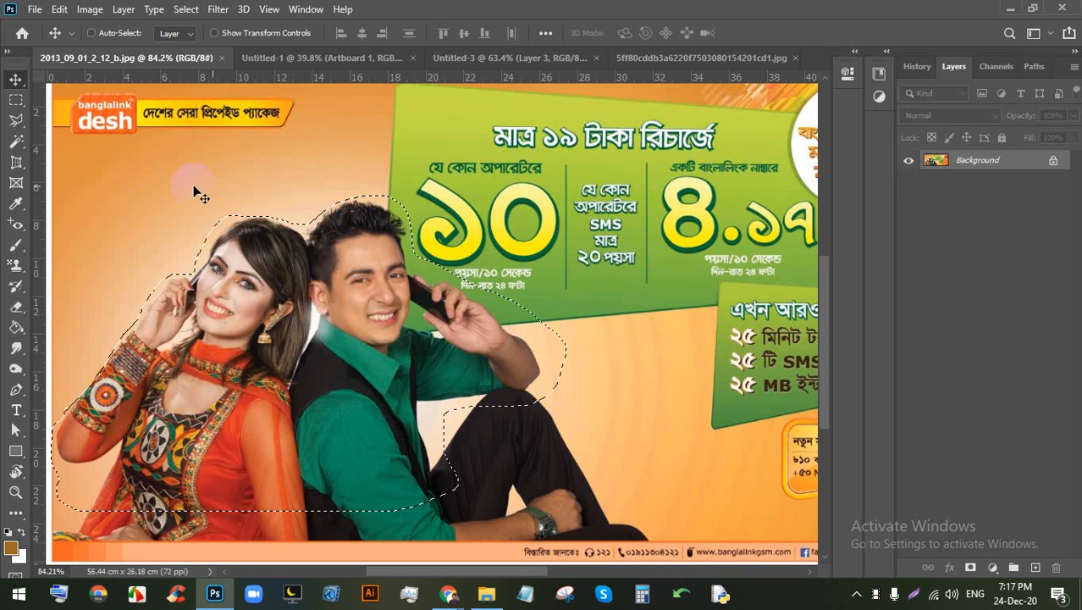
{"action": "key", "text": "ctrl+d"}
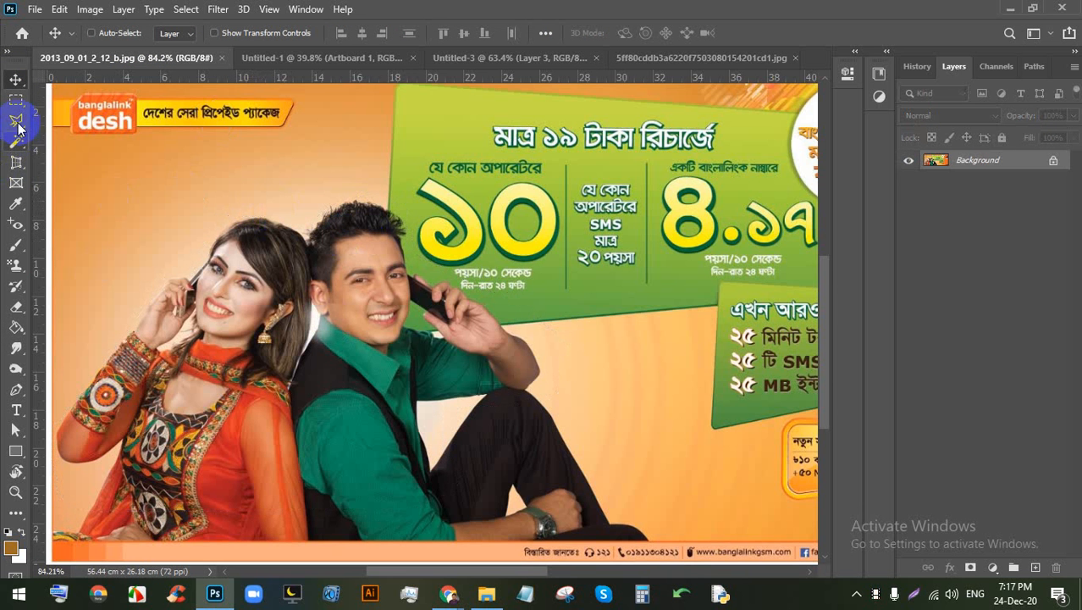
Step: Outline a large, irregular, self-crossing area over the couple and the offer text as a closed Polygonal Lasso selection
{"action": "left_click_drag", "start_coordinate": [18, 127], "coordinate": [99, 146]}
{"action": "left_click", "coordinate": [100, 144]}
{"action": "scroll", "coordinate": [217, 255], "scroll_direction": "down", "scroll_amount": 4}
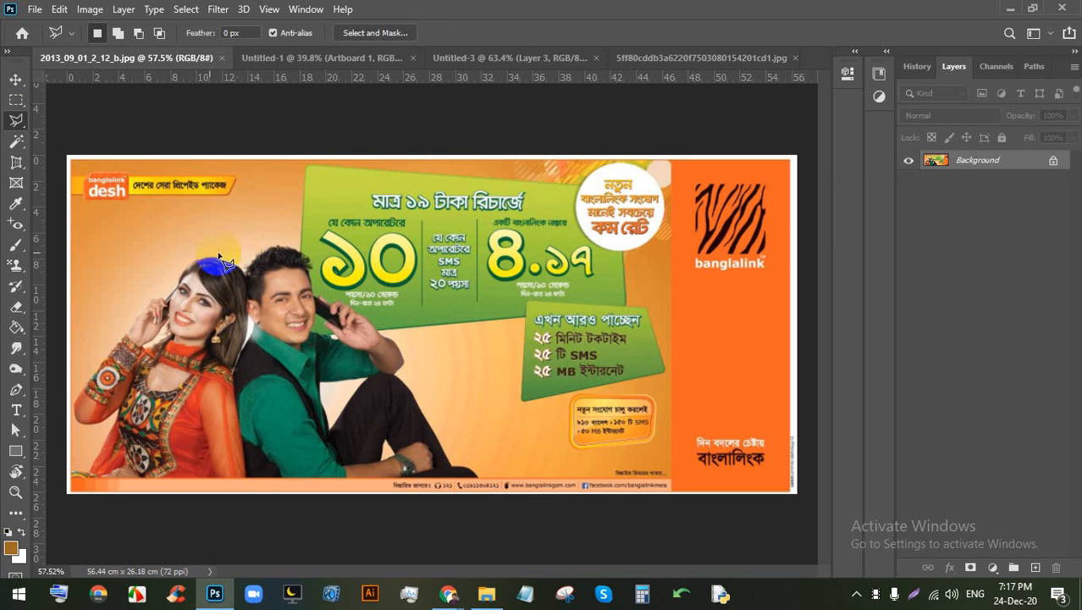
{"action": "left_click", "coordinate": [719, 210]}
{"action": "left_click", "coordinate": [737, 439]}
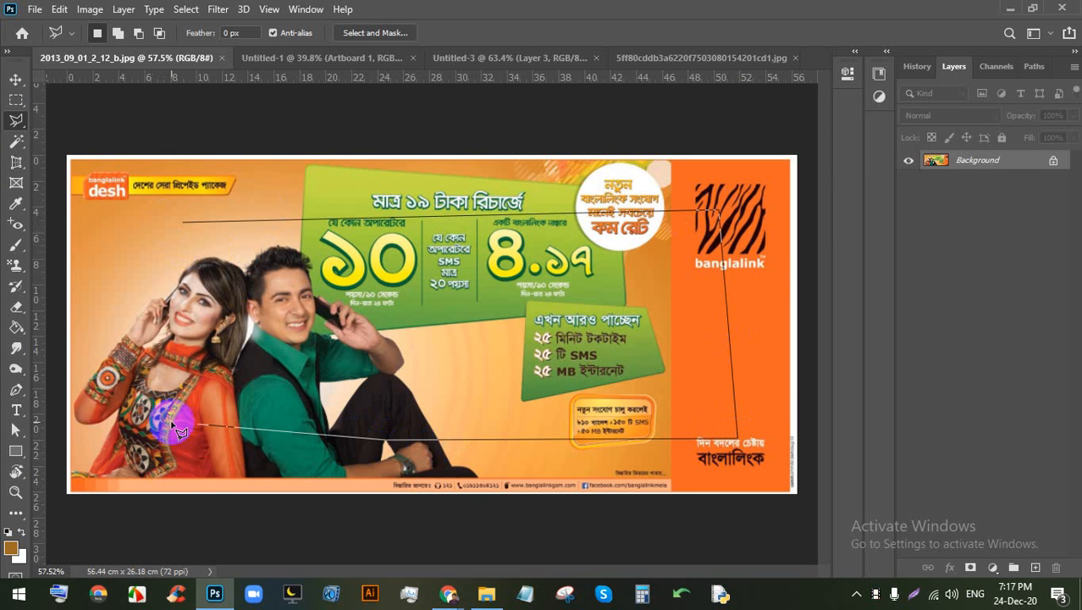
{"action": "left_click", "coordinate": [152, 414]}
{"action": "left_click", "coordinate": [665, 280]}
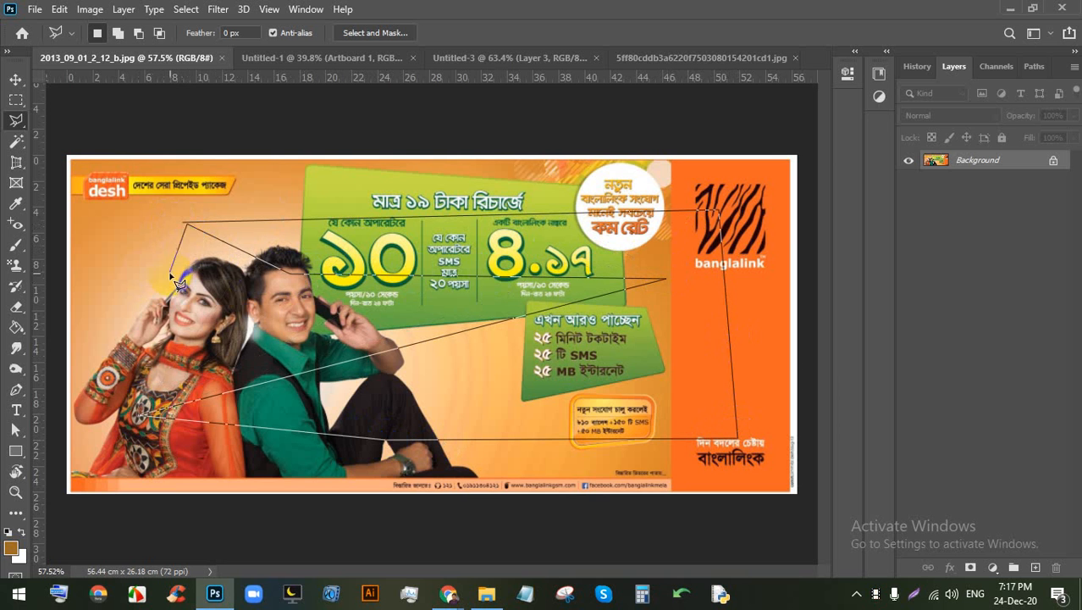
{"action": "left_click", "coordinate": [183, 370]}
{"action": "left_click", "coordinate": [410, 318]}
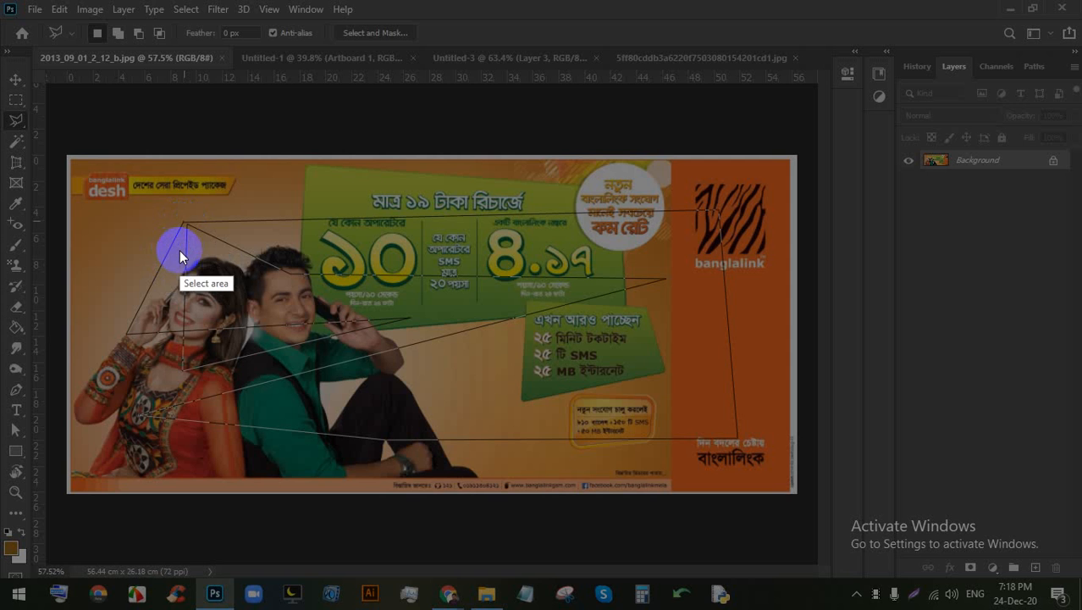
{"action": "right_click", "coordinate": [253, 207]}
{"action": "left_click", "coordinate": [296, 322]}
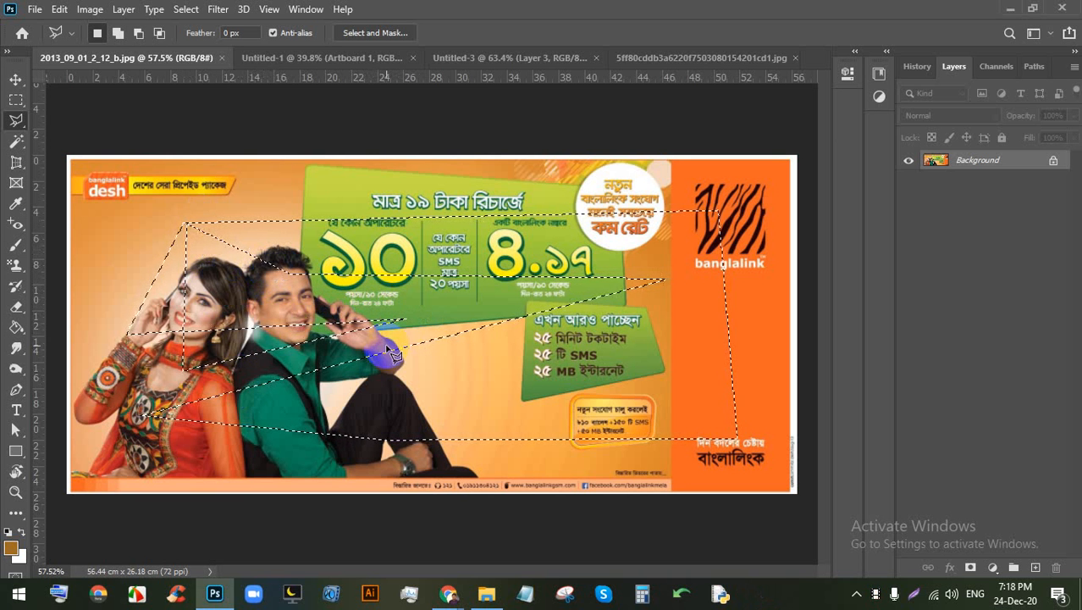
Step: Move the selected polygon area up and to the left on the banner, then undo the move and deselect
{"action": "left_click", "coordinate": [16, 79]}
{"action": "left_click_drag", "start_coordinate": [362, 242], "coordinate": [318, 208]}
{"action": "key", "text": "i"}
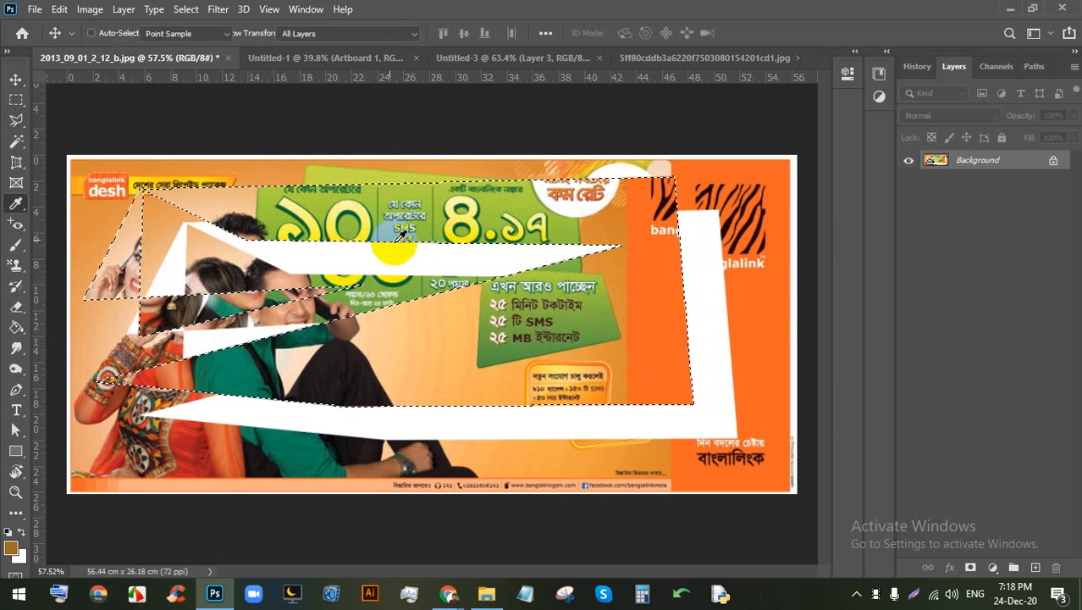
{"action": "key", "text": "Delete"}
{"action": "left_click", "coordinate": [972, 123]}
{"action": "key", "text": "ctrl+z"}
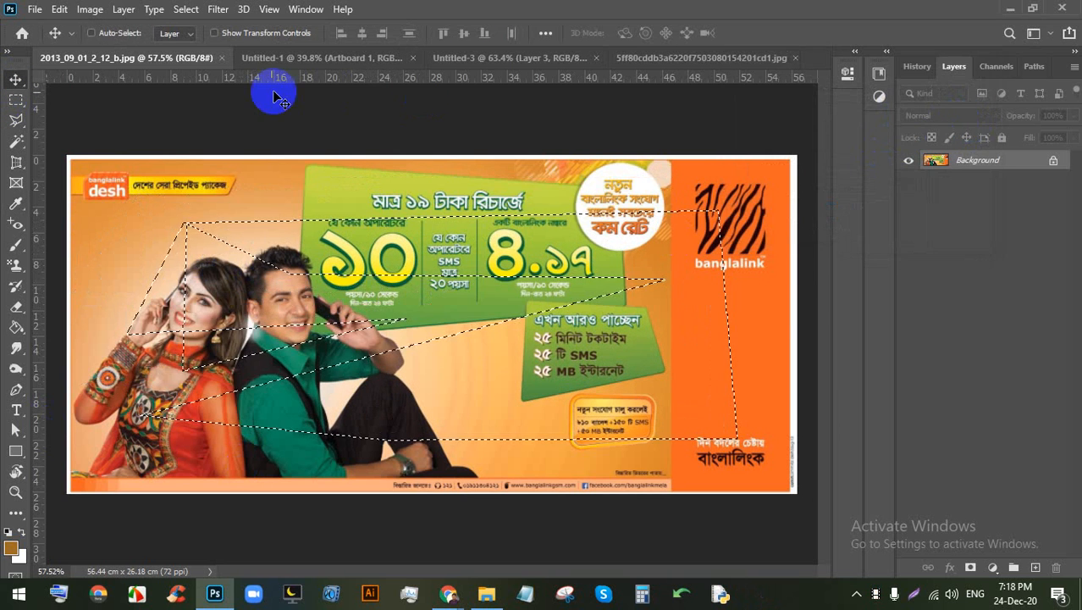
{"action": "key", "text": "ctrl+d"}
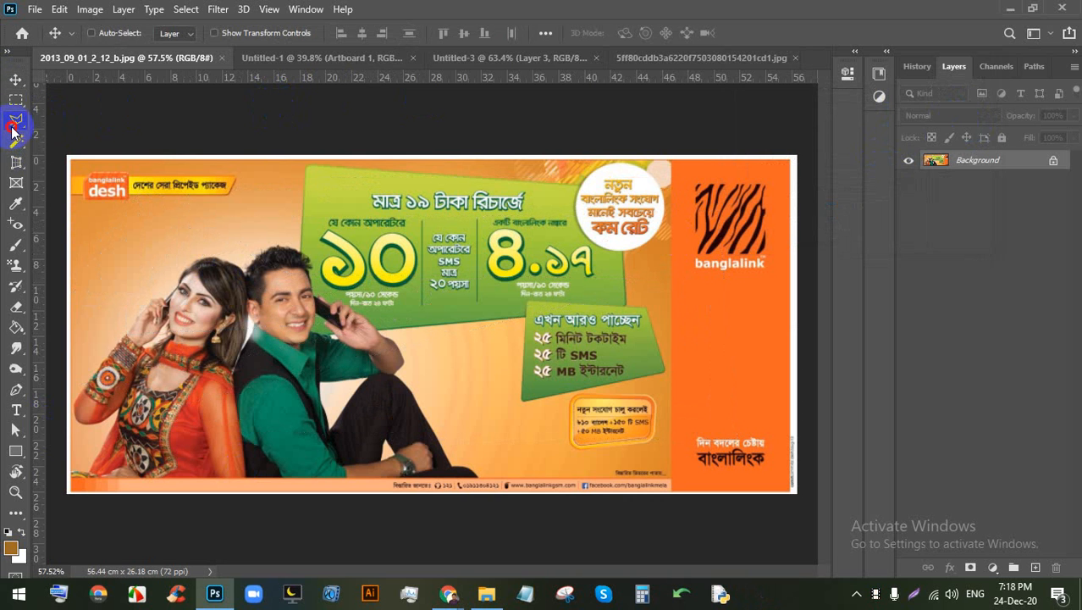
Step: Start a Magnetic Lasso outline at the woman's embroidered sleeve and trace along her hand, phone and hair
{"action": "mouse_move", "coordinate": [12, 129]}
{"action": "left_mouse_down"}
{"action": "mouse_move", "coordinate": [78, 137]}
{"action": "mouse_move", "coordinate": [81, 150]}
{"action": "mouse_move", "coordinate": [21, 115]}
{"action": "mouse_move", "coordinate": [64, 158]}
{"action": "mouse_move", "coordinate": [70, 151]}
{"action": "left_mouse_up"}
{"action": "scroll", "coordinate": [140, 199], "scroll_direction": "down", "scroll_amount": 4}
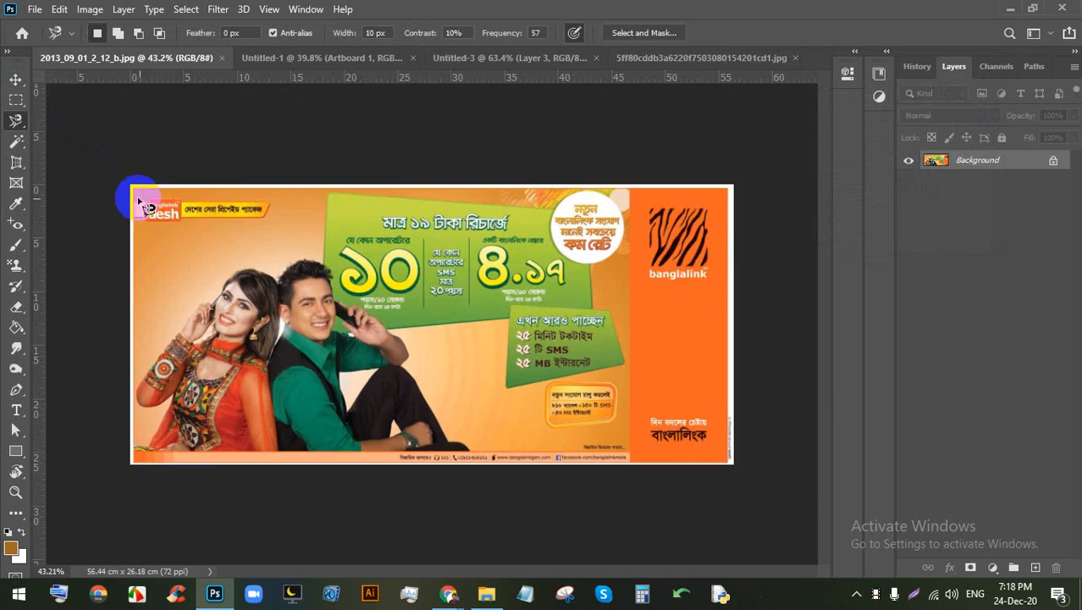
{"action": "scroll", "coordinate": [152, 356], "scroll_direction": "up", "scroll_amount": 9}
{"action": "scroll", "coordinate": [114, 377], "scroll_direction": "up", "scroll_amount": 5}
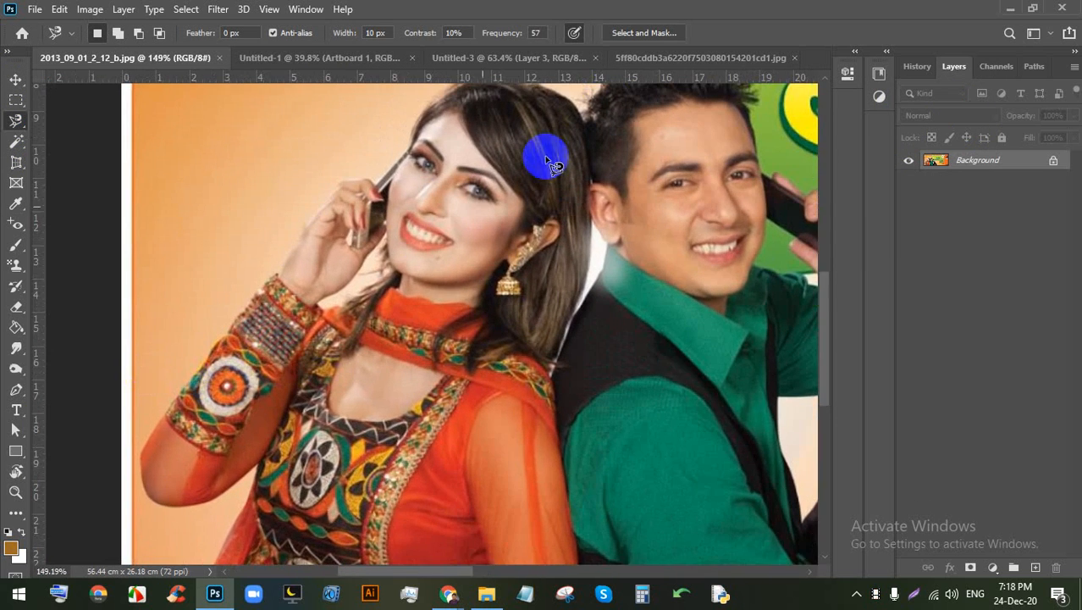
{"action": "scroll", "coordinate": [163, 373], "scroll_direction": "up", "scroll_amount": 5}
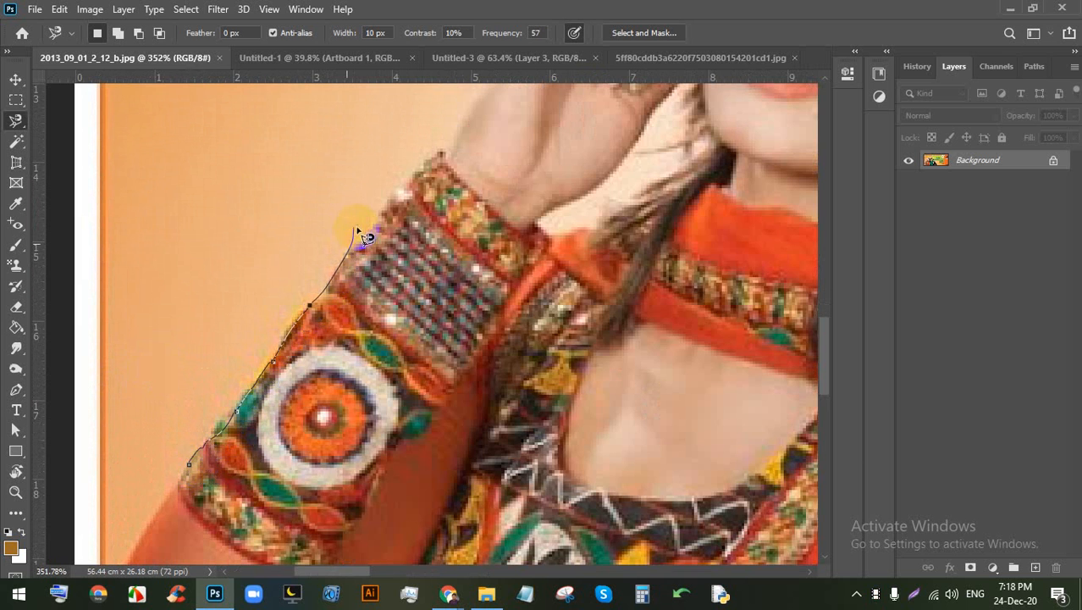
{"action": "left_click_drag", "start_coordinate": [421, 158], "coordinate": [136, 425]}
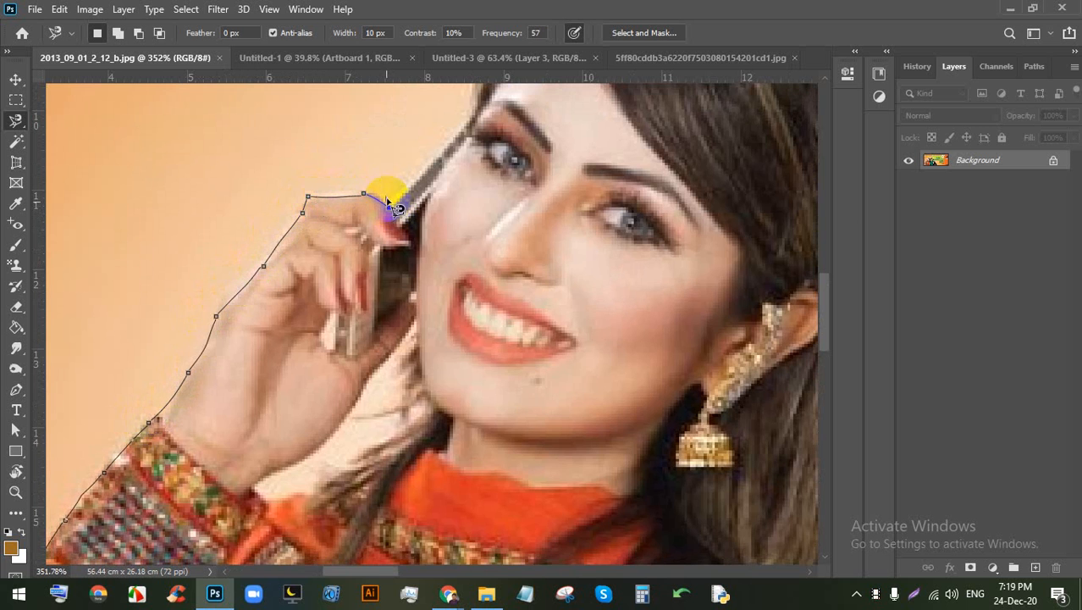
{"action": "mouse_move", "coordinate": [387, 201]}
{"action": "left_mouse_down"}
{"action": "mouse_move", "coordinate": [362, 278]}
{"action": "mouse_move", "coordinate": [295, 406]}
{"action": "left_mouse_up"}
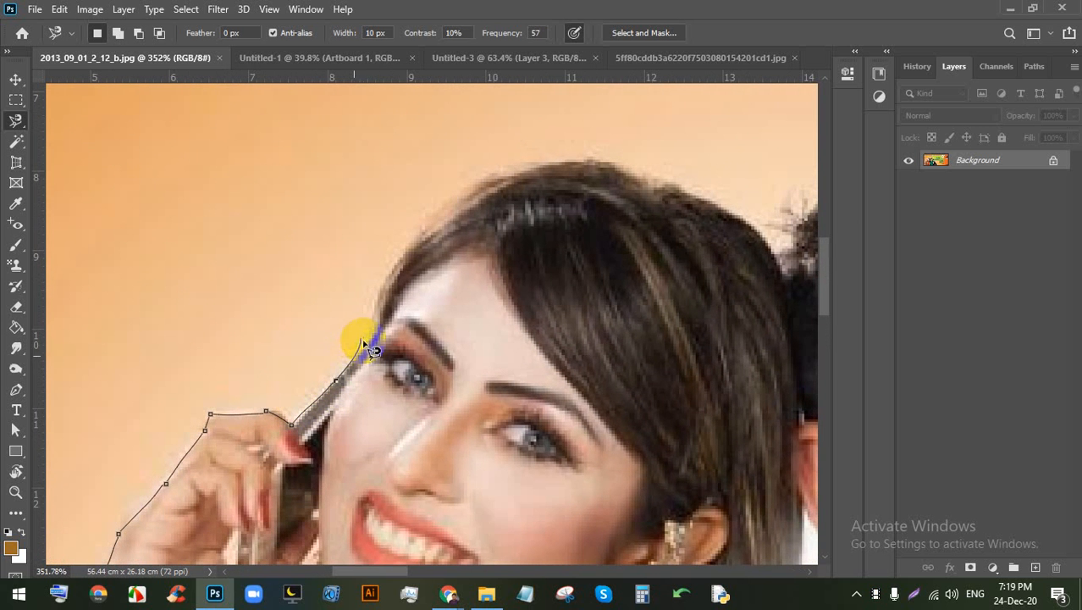
{"action": "left_click_drag", "start_coordinate": [379, 331], "coordinate": [410, 252]}
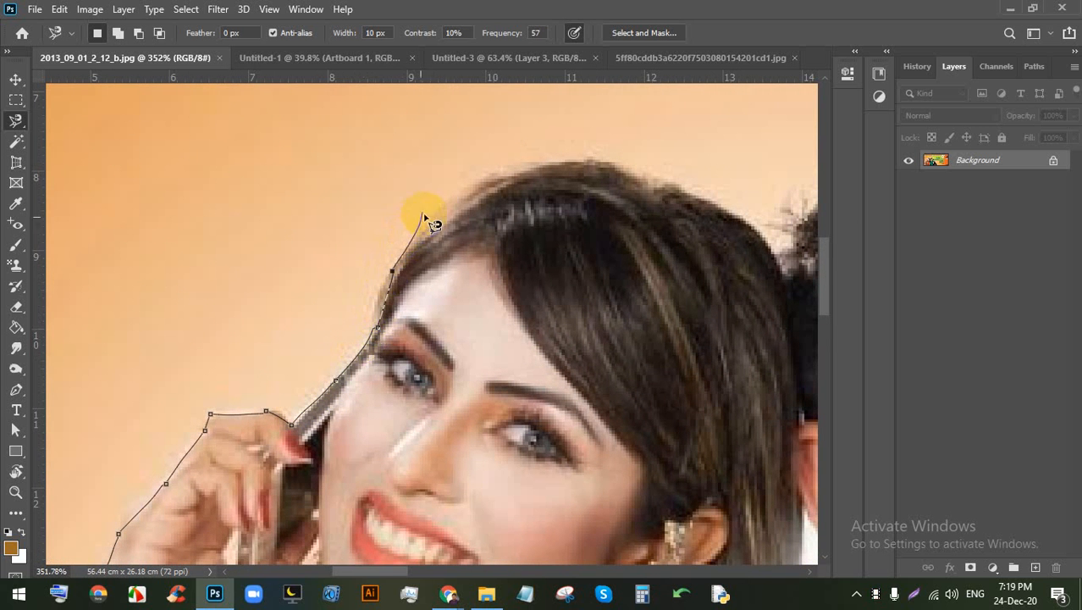
{"action": "mouse_move", "coordinate": [536, 159]}
{"action": "left_mouse_down"}
{"action": "mouse_move", "coordinate": [613, 163]}
{"action": "mouse_move", "coordinate": [435, 243]}
{"action": "mouse_move", "coordinate": [329, 263]}
{"action": "mouse_move", "coordinate": [392, 277]}
{"action": "mouse_move", "coordinate": [463, 313]}
{"action": "mouse_move", "coordinate": [496, 370]}
{"action": "mouse_move", "coordinate": [481, 231]}
{"action": "left_mouse_up"}
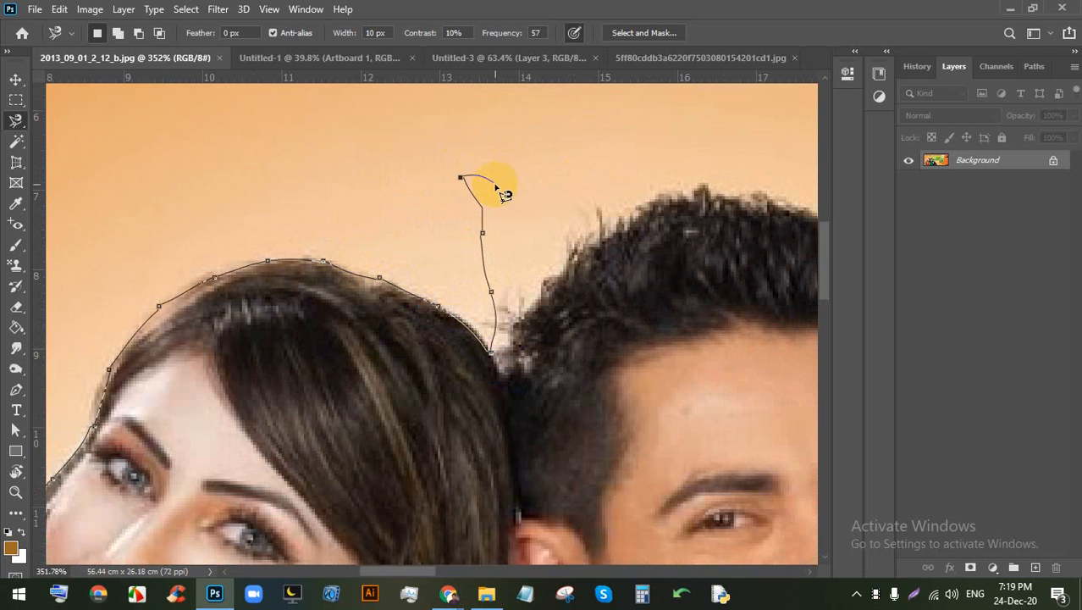
Step: Remove the stray outline points above the heads and continue the trace around the man's hair and raised arm to his elbow
{"action": "mouse_move", "coordinate": [521, 169]}
{"action": "left_mouse_down"}
{"action": "mouse_move", "coordinate": [537, 149]}
{"action": "mouse_move", "coordinate": [570, 222]}
{"action": "mouse_move", "coordinate": [585, 148]}
{"action": "left_mouse_up"}
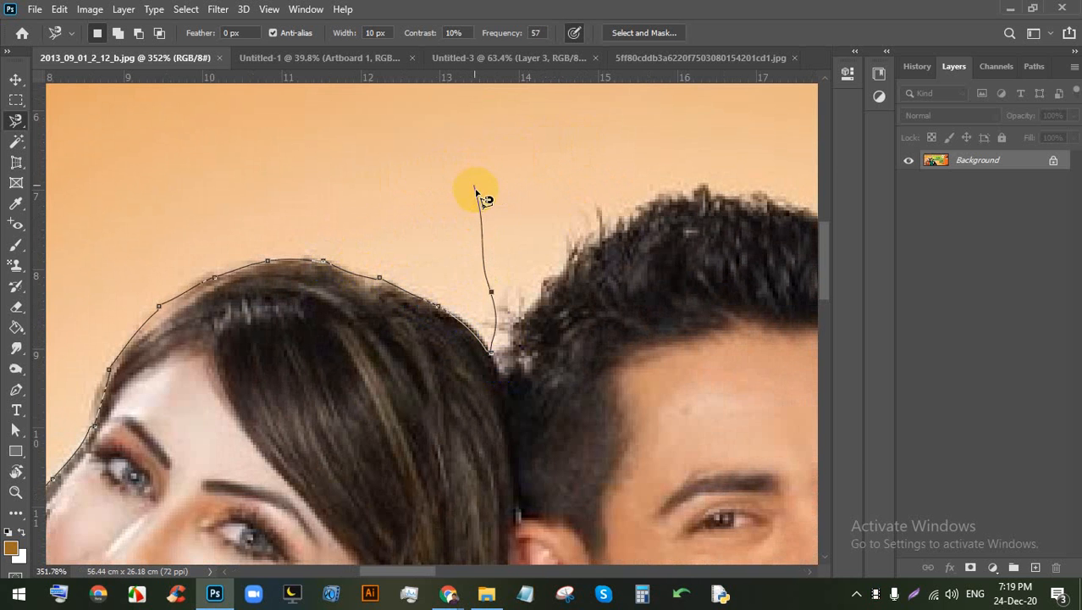
{"action": "key", "text": "BackSpace"}
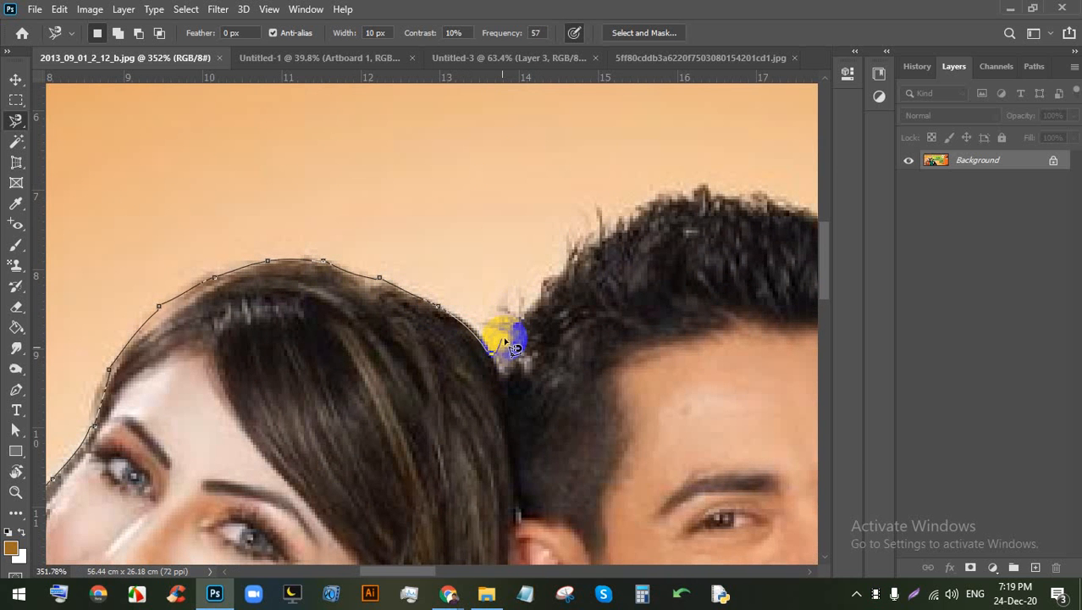
{"action": "mouse_move", "coordinate": [505, 343]}
{"action": "left_mouse_down"}
{"action": "mouse_move", "coordinate": [594, 234]}
{"action": "mouse_move", "coordinate": [614, 233]}
{"action": "mouse_move", "coordinate": [414, 280]}
{"action": "mouse_move", "coordinate": [381, 277]}
{"action": "mouse_move", "coordinate": [450, 246]}
{"action": "mouse_move", "coordinate": [529, 246]}
{"action": "mouse_move", "coordinate": [626, 278]}
{"action": "mouse_move", "coordinate": [666, 316]}
{"action": "mouse_move", "coordinate": [631, 308]}
{"action": "mouse_move", "coordinate": [497, 209]}
{"action": "mouse_move", "coordinate": [533, 233]}
{"action": "mouse_move", "coordinate": [523, 259]}
{"action": "mouse_move", "coordinate": [473, 259]}
{"action": "mouse_move", "coordinate": [500, 335]}
{"action": "mouse_move", "coordinate": [291, 203]}
{"action": "mouse_move", "coordinate": [335, 299]}
{"action": "mouse_move", "coordinate": [361, 307]}
{"action": "mouse_move", "coordinate": [342, 322]}
{"action": "mouse_move", "coordinate": [313, 317]}
{"action": "mouse_move", "coordinate": [315, 302]}
{"action": "mouse_move", "coordinate": [370, 307]}
{"action": "mouse_move", "coordinate": [315, 300]}
{"action": "mouse_move", "coordinate": [336, 315]}
{"action": "mouse_move", "coordinate": [353, 297]}
{"action": "mouse_move", "coordinate": [342, 298]}
{"action": "mouse_move", "coordinate": [426, 357]}
{"action": "mouse_move", "coordinate": [464, 335]}
{"action": "mouse_move", "coordinate": [580, 403]}
{"action": "mouse_move", "coordinate": [448, 283]}
{"action": "mouse_move", "coordinate": [527, 323]}
{"action": "mouse_move", "coordinate": [575, 386]}
{"action": "mouse_move", "coordinate": [648, 436]}
{"action": "mouse_move", "coordinate": [556, 351]}
{"action": "mouse_move", "coordinate": [519, 242]}
{"action": "mouse_move", "coordinate": [551, 317]}
{"action": "left_mouse_up"}
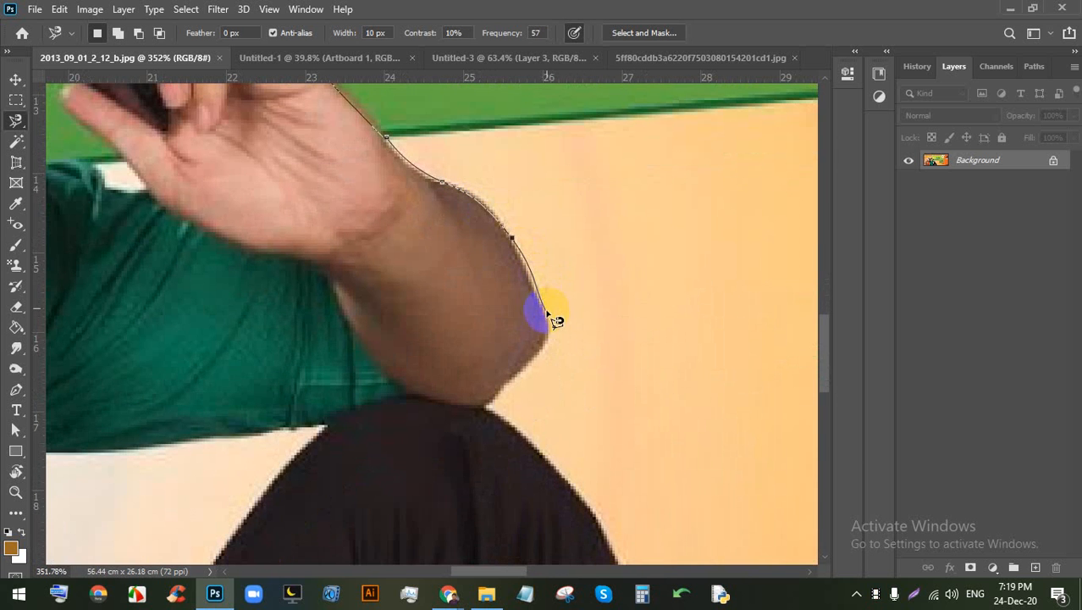
{"action": "mouse_move", "coordinate": [534, 375]}
{"action": "left_mouse_down"}
{"action": "mouse_move", "coordinate": [495, 409]}
{"action": "mouse_move", "coordinate": [449, 186]}
{"action": "mouse_move", "coordinate": [470, 222]}
{"action": "left_mouse_up"}
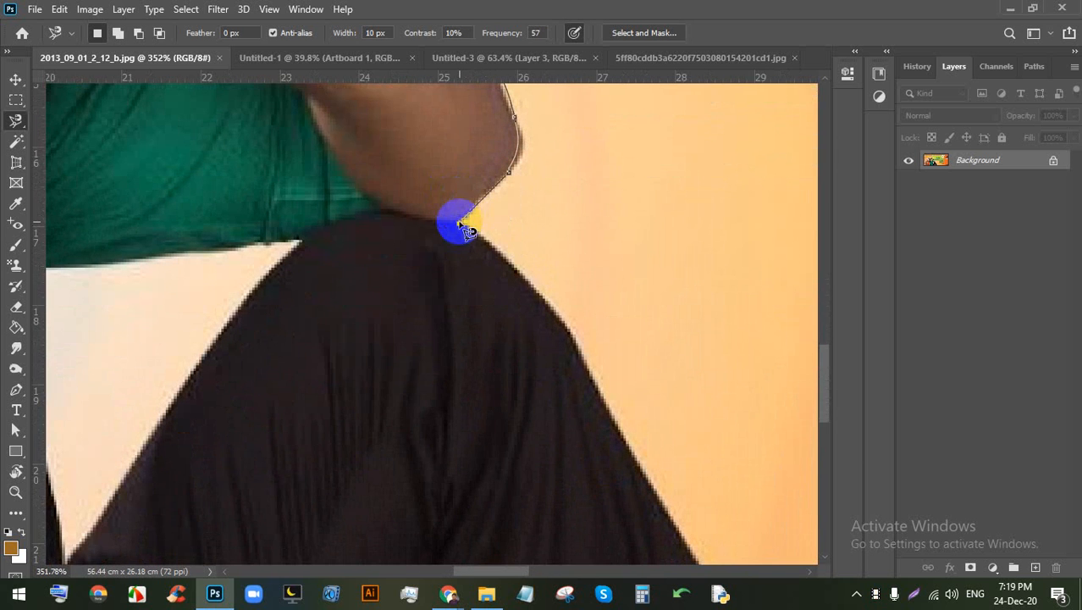
{"action": "left_click", "coordinate": [459, 223]}
Step: Close the Magnetic Lasso outline by tracing from the man's elbow across both chests back to the woman's sleeve
{"action": "scroll", "coordinate": [495, 210], "scroll_direction": "down", "scroll_amount": 6}
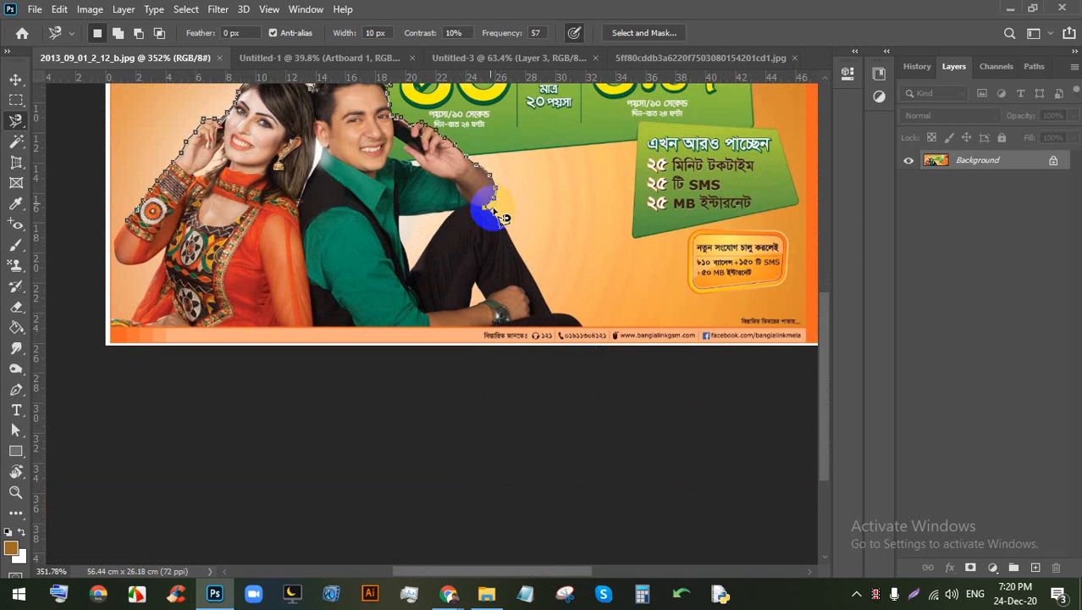
{"action": "left_click_drag", "start_coordinate": [496, 211], "coordinate": [123, 229]}
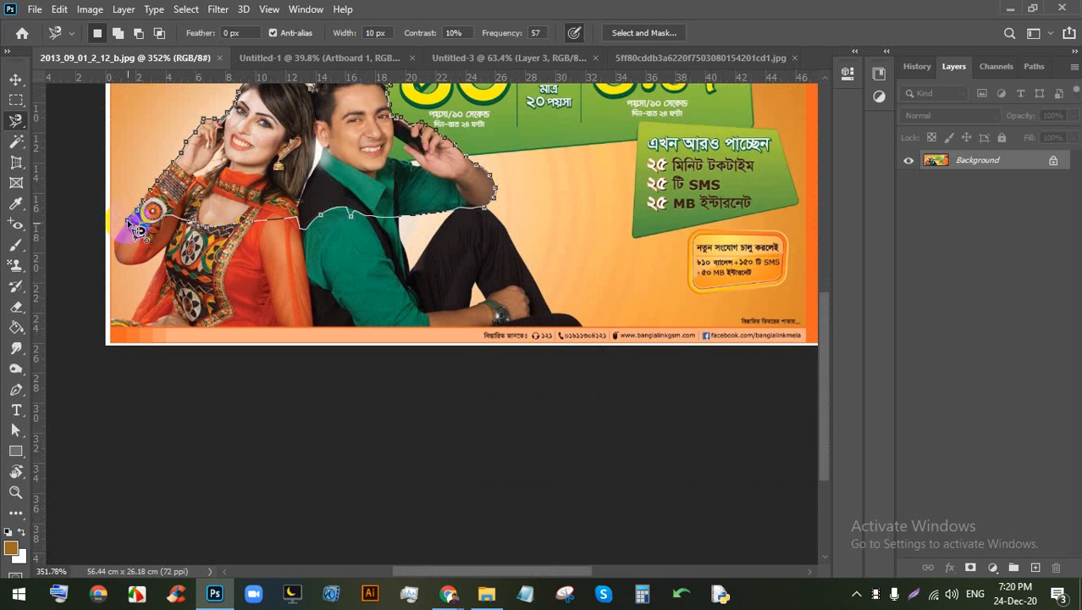
{"action": "left_click", "coordinate": [127, 224]}
Step: Move the selected couple from the banner onto the empty artboard of the Untitled-1 document
{"action": "left_click_drag", "start_coordinate": [184, 234], "coordinate": [202, 240]}
{"action": "left_click_drag", "start_coordinate": [370, 209], "coordinate": [367, 349]}
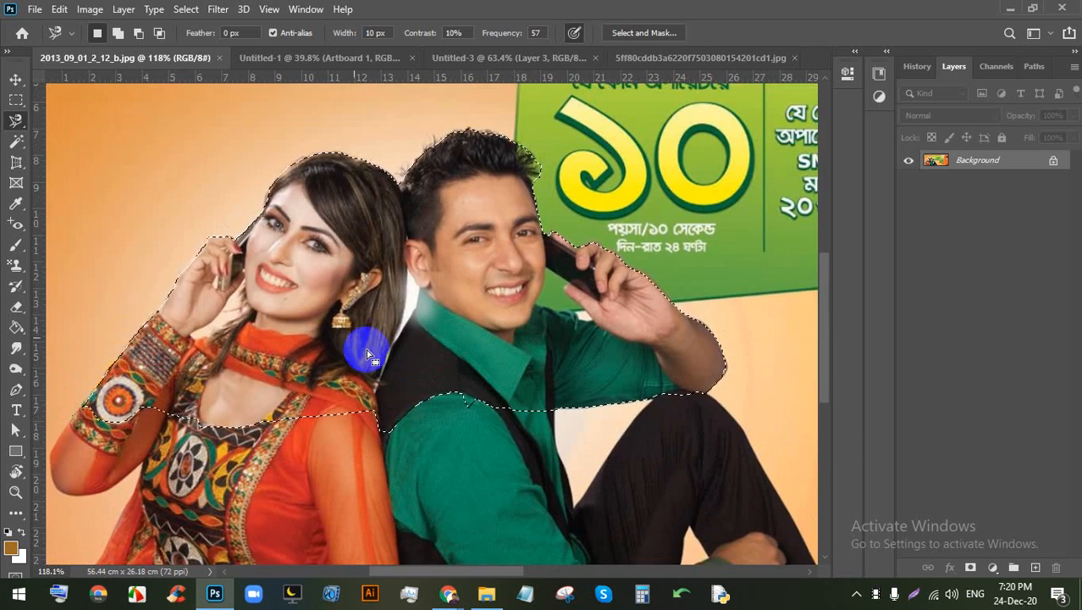
{"action": "scroll", "coordinate": [366, 349], "scroll_direction": "down", "scroll_amount": 3}
{"action": "left_click", "coordinate": [16, 79]}
{"action": "left_click_drag", "start_coordinate": [411, 296], "coordinate": [447, 276]}
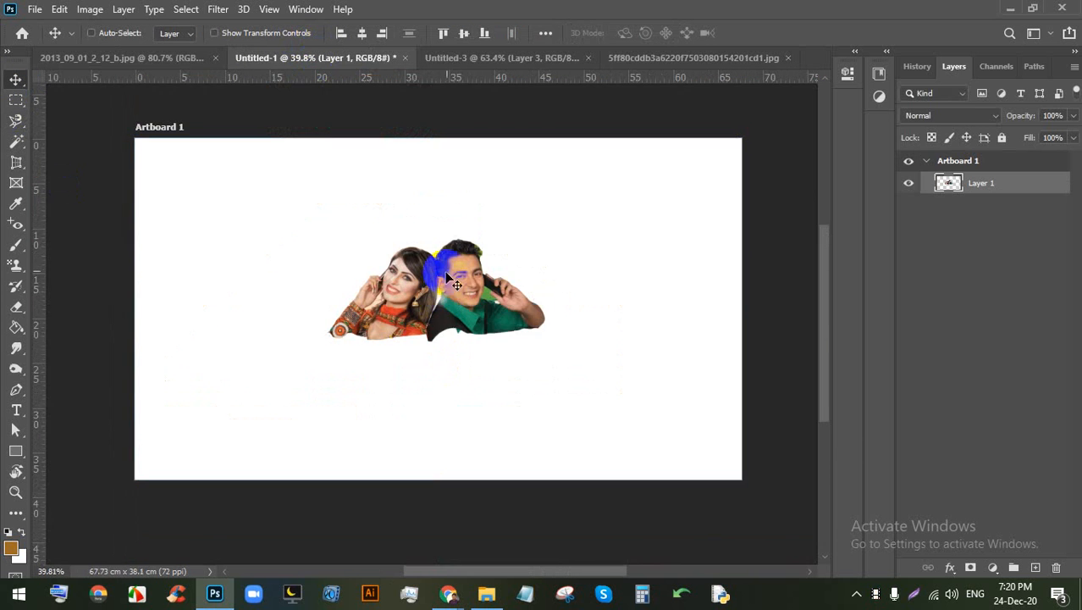
Step: Examine the couple's cutout edges around the hair, hands and phones, repositioning the cutout on the artboard
{"action": "scroll", "coordinate": [446, 273], "scroll_direction": "up", "scroll_amount": 6}
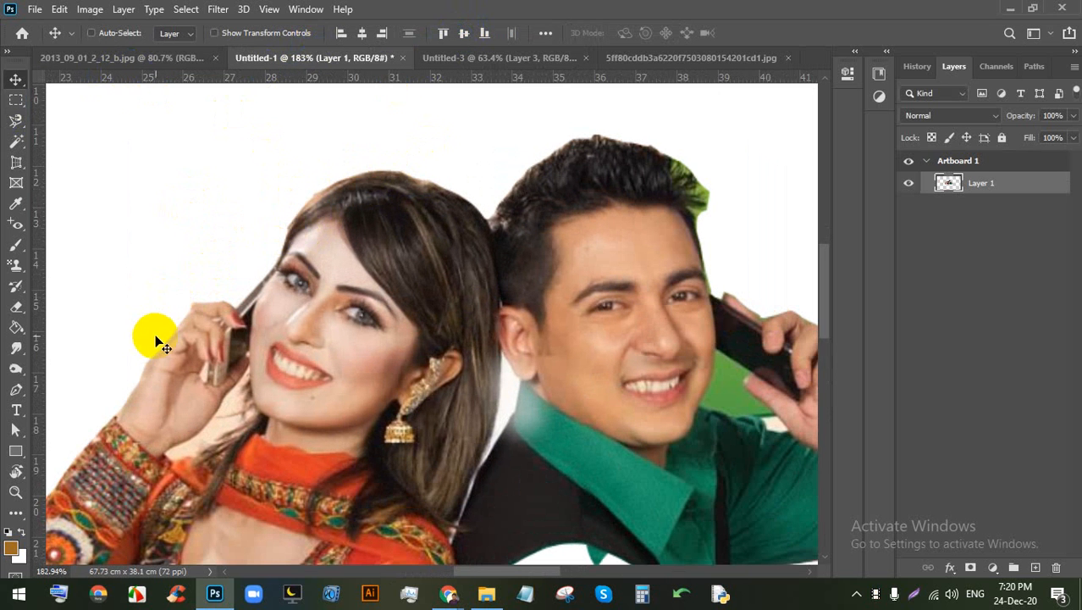
{"action": "scroll", "coordinate": [591, 442], "scroll_direction": "down", "scroll_amount": 3}
{"action": "scroll", "coordinate": [652, 290], "scroll_direction": "up", "scroll_amount": 2}
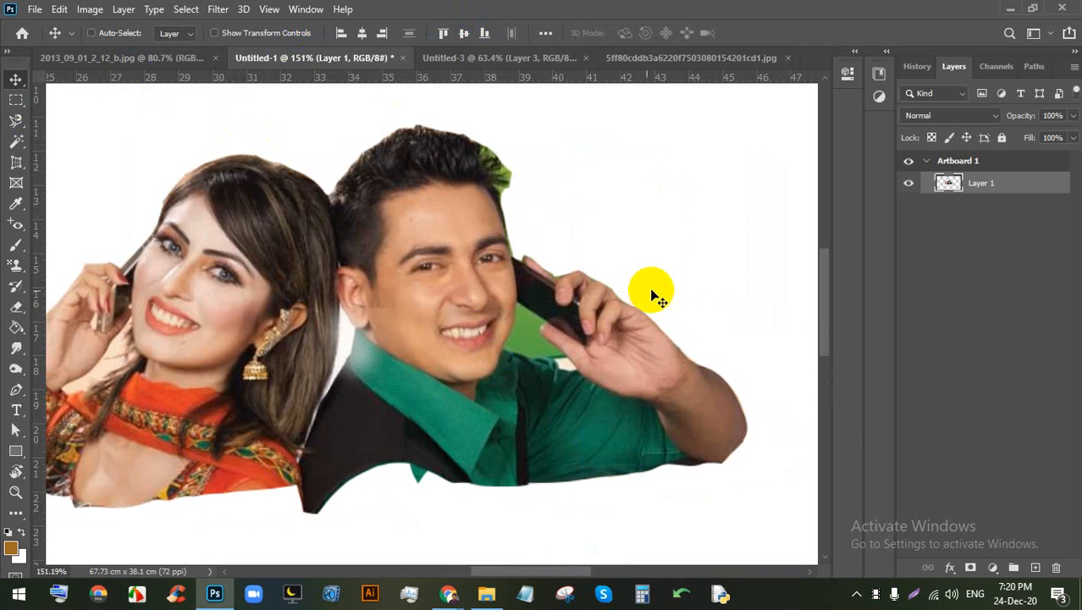
{"action": "scroll", "coordinate": [127, 207], "scroll_direction": "up", "scroll_amount": 2}
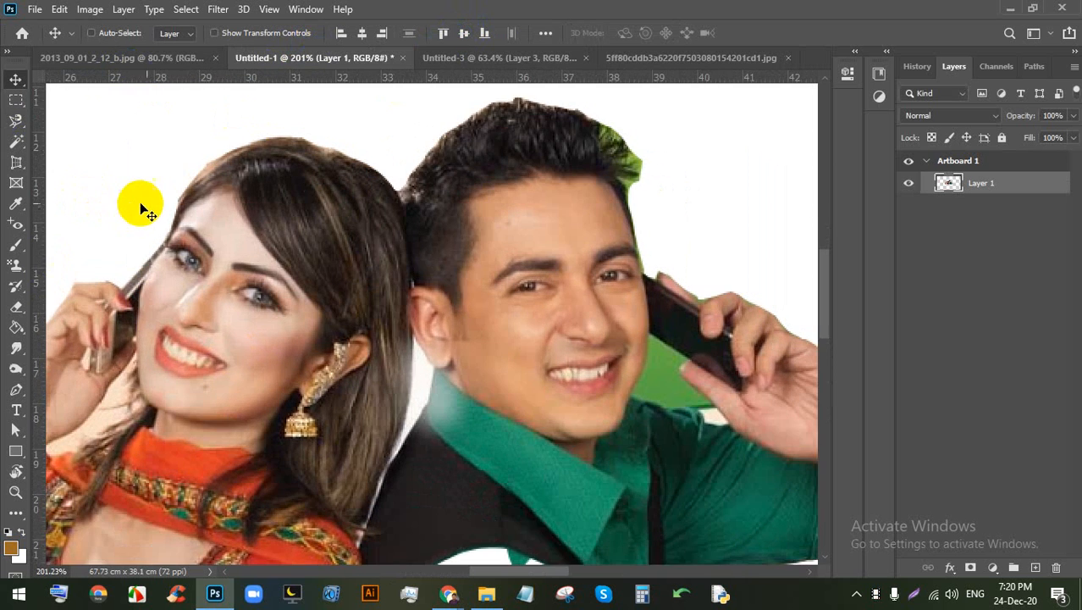
{"action": "scroll", "coordinate": [241, 154], "scroll_direction": "up", "scroll_amount": 2}
{"action": "scroll", "coordinate": [238, 152], "scroll_direction": "up", "scroll_amount": 1}
{"action": "left_click_drag", "start_coordinate": [184, 326], "coordinate": [470, 258]}
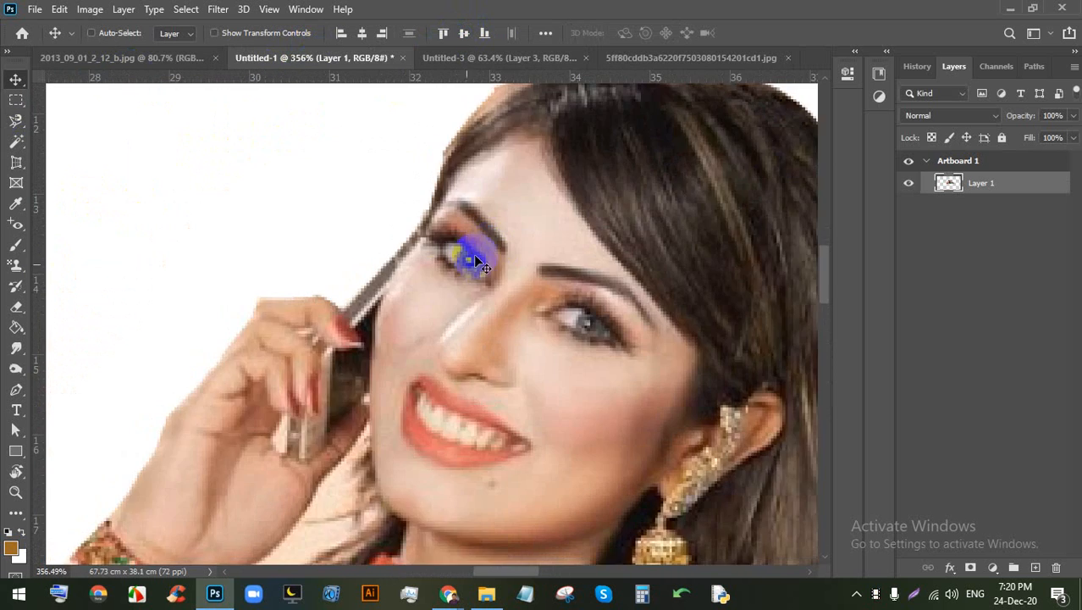
{"action": "scroll", "coordinate": [471, 260], "scroll_direction": "down", "scroll_amount": 4}
{"action": "left_click_drag", "start_coordinate": [451, 443], "coordinate": [350, 257]}
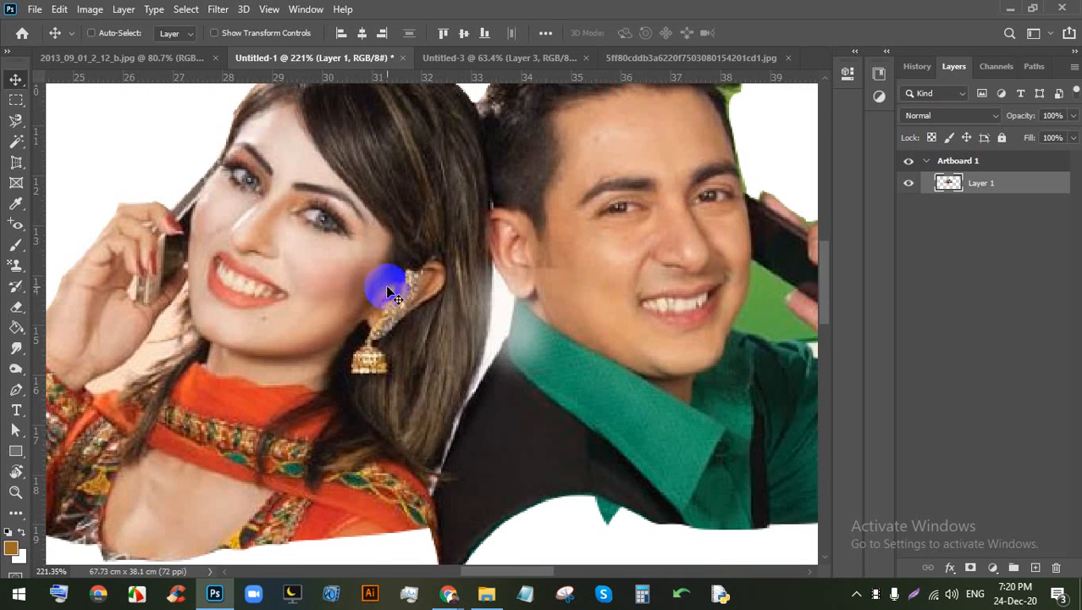
{"action": "scroll", "coordinate": [386, 290], "scroll_direction": "down", "scroll_amount": 6}
{"action": "left_click_drag", "start_coordinate": [388, 294], "coordinate": [459, 364]}
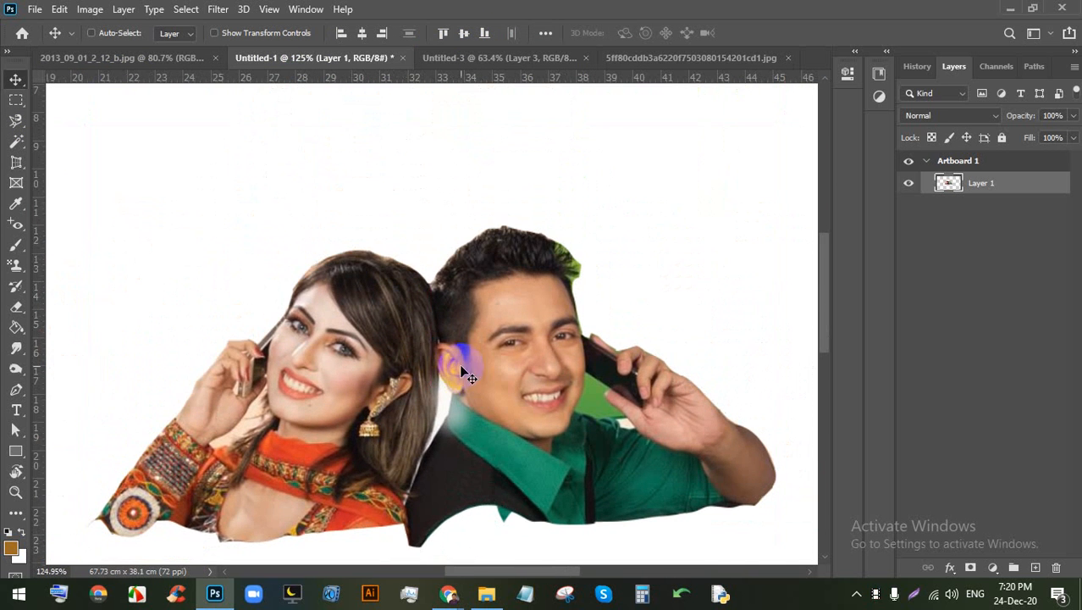
Step: Switch to the Google Meet call in Chrome to check the participants, then return to Photoshop
{"action": "mouse_move", "coordinate": [449, 592]}
{"action": "left_click", "coordinate": [410, 491]}
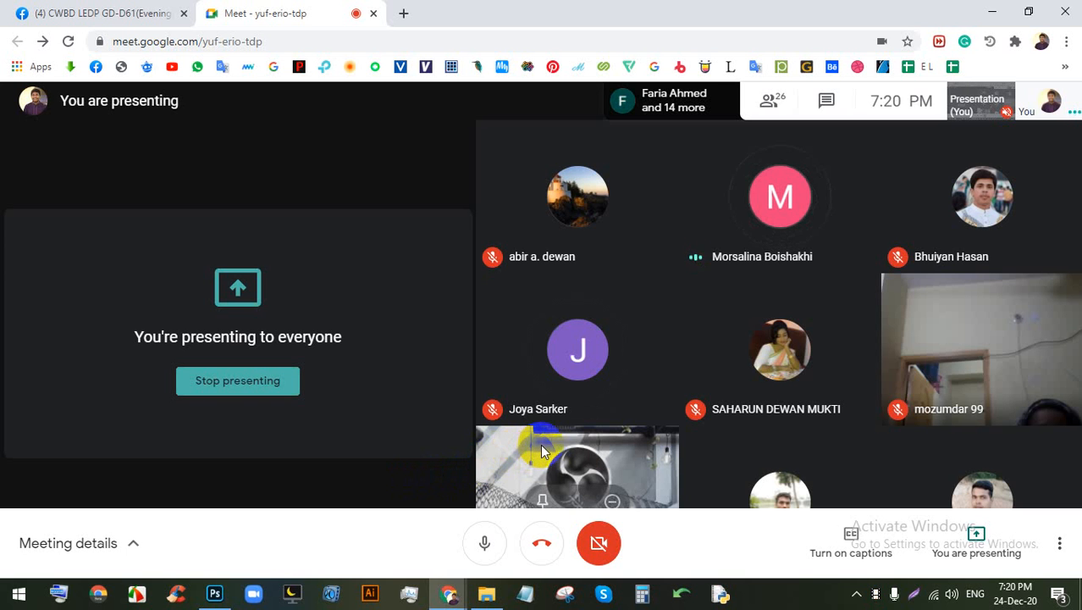
{"action": "left_click", "coordinate": [214, 593]}
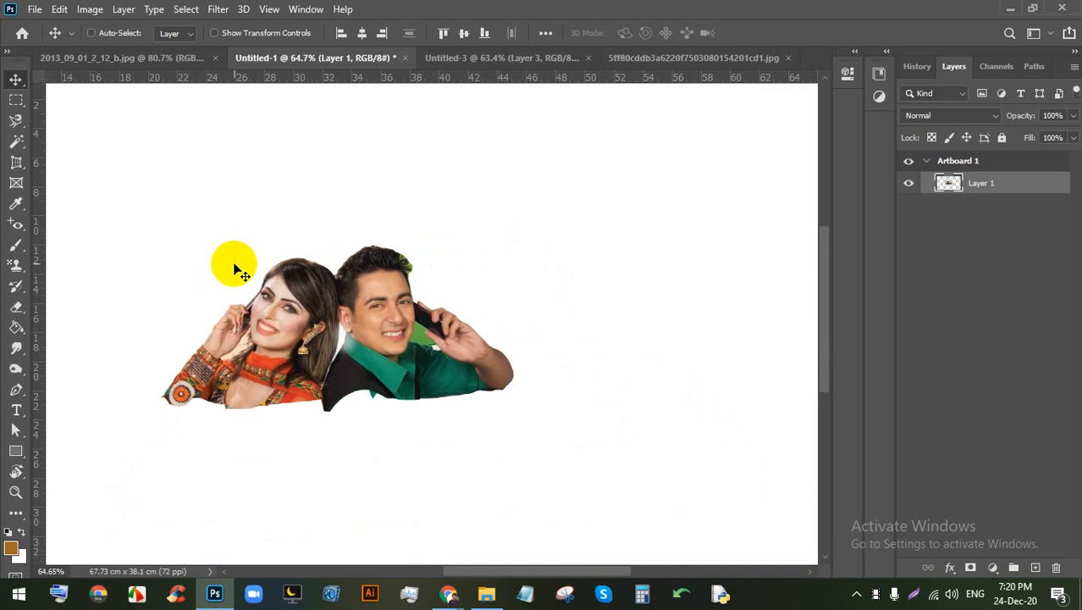
Step: Move the couple's cutout slightly upward on the artboard and display the available Lasso tool variants
{"action": "left_click_drag", "start_coordinate": [254, 288], "coordinate": [245, 249]}
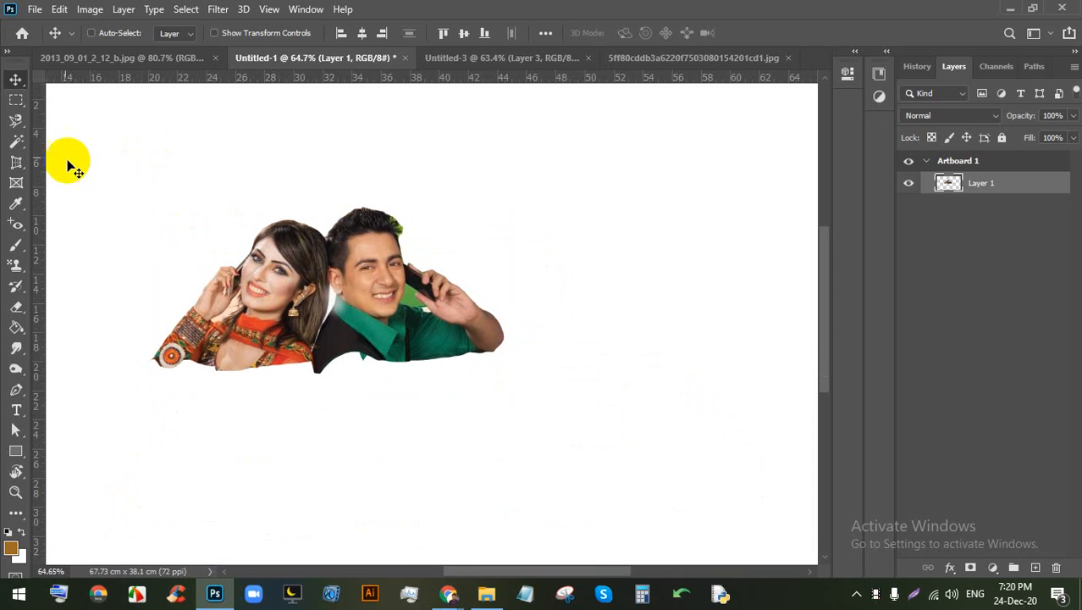
{"action": "left_click", "coordinate": [20, 125]}
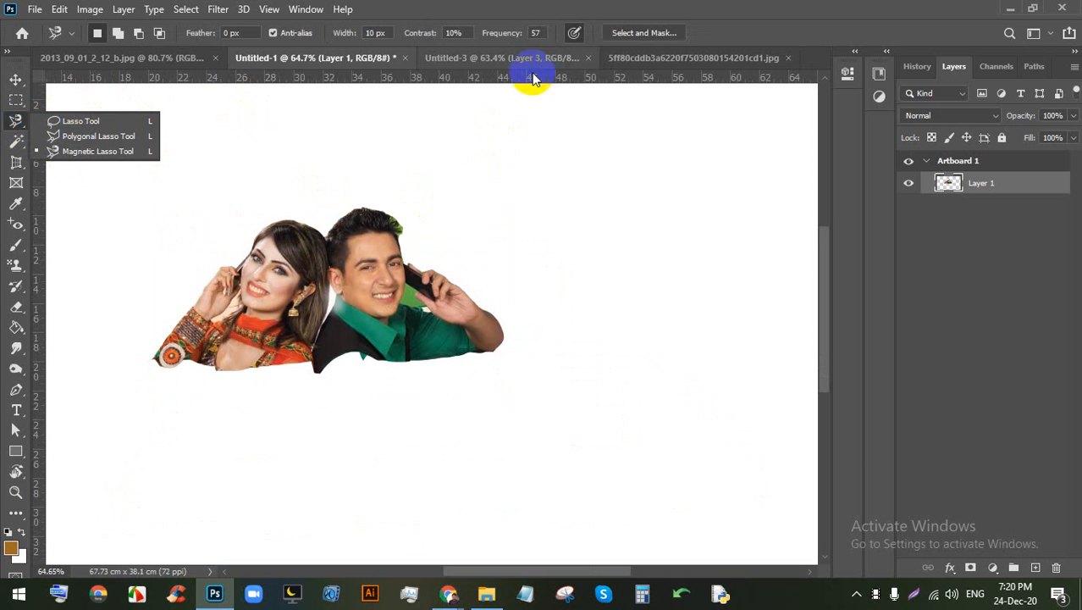
Step: Close the Untitled-3 drawing and the sign-up page image without saving their changes
{"action": "left_click", "coordinate": [587, 57]}
{"action": "left_click", "coordinate": [537, 234]}
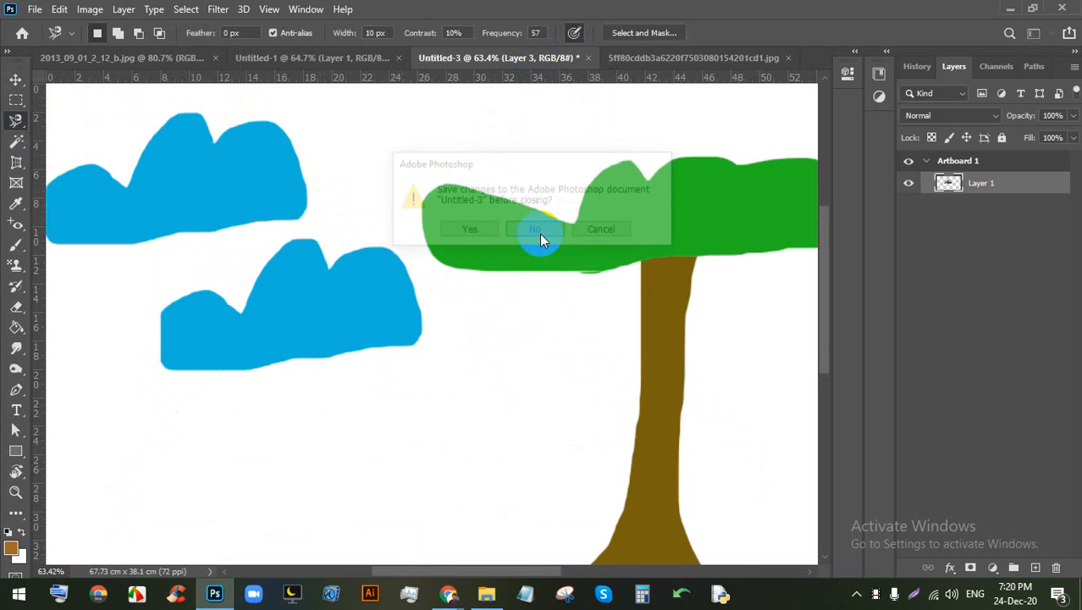
{"action": "left_click", "coordinate": [646, 61]}
{"action": "left_click", "coordinate": [726, 58]}
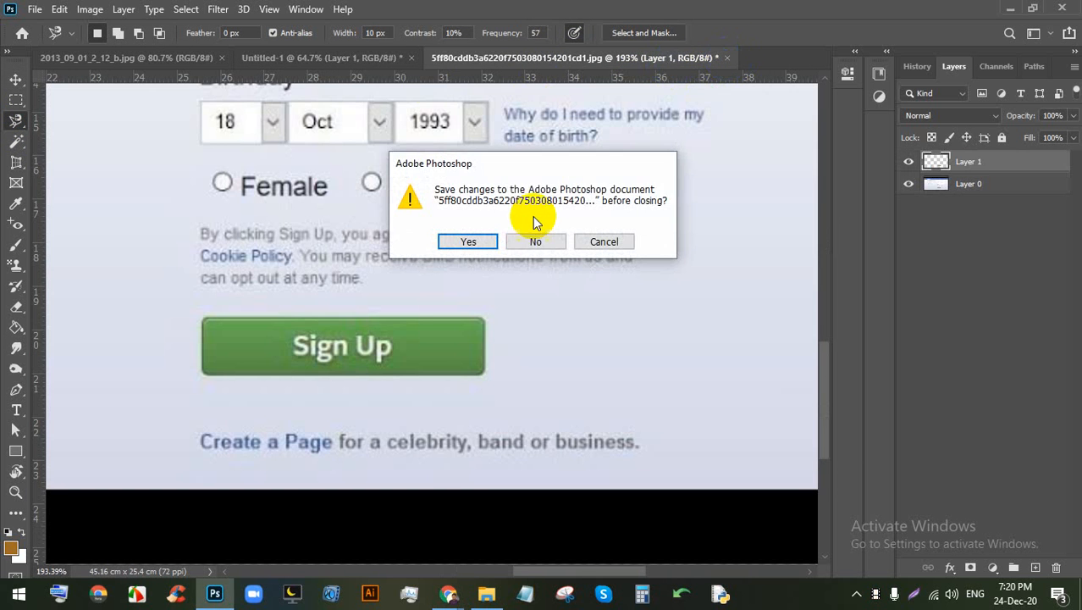
{"action": "left_click", "coordinate": [537, 238]}
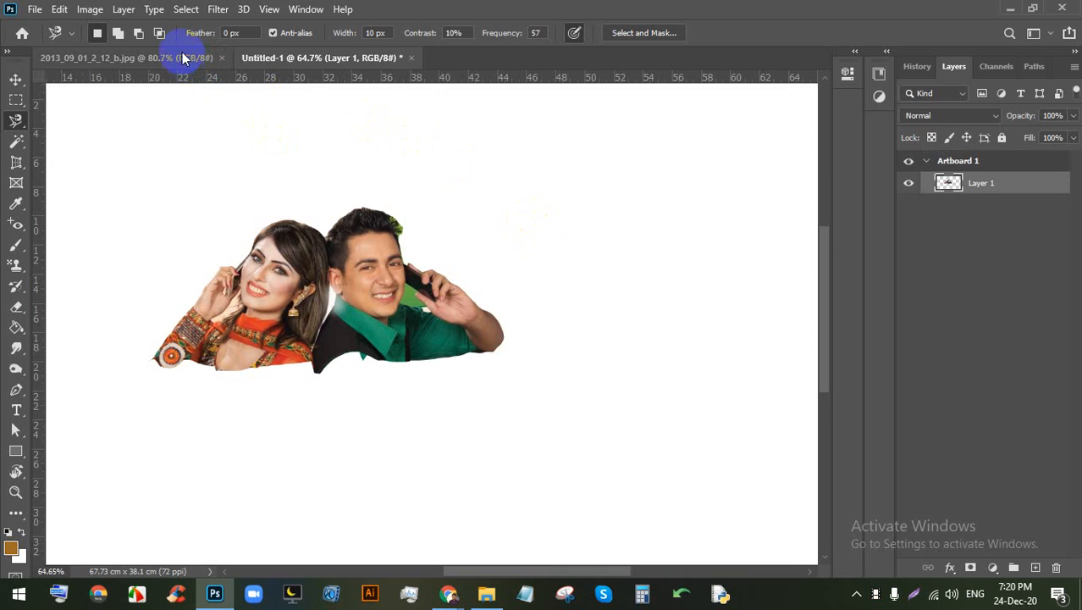
Step: Undo the lasso selection around the couple in 2013_09_01_2_12_b.jpg and keep the banner document open
{"action": "left_click", "coordinate": [185, 59]}
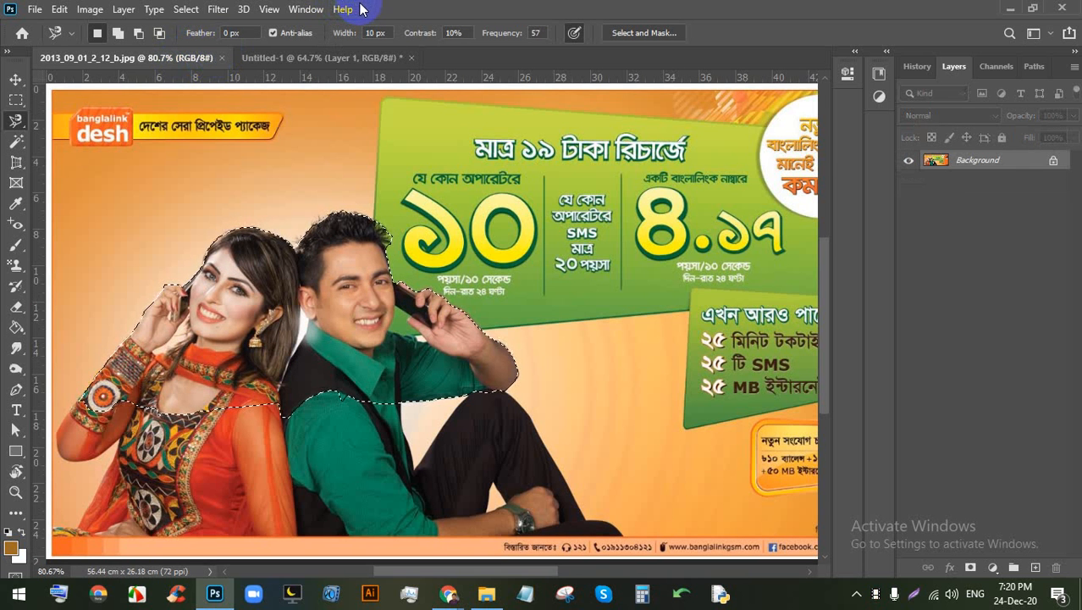
{"action": "key", "text": "ctrl+z"}
{"action": "key", "text": "ctrl+z"}
{"action": "key", "text": "ctrl+z"}
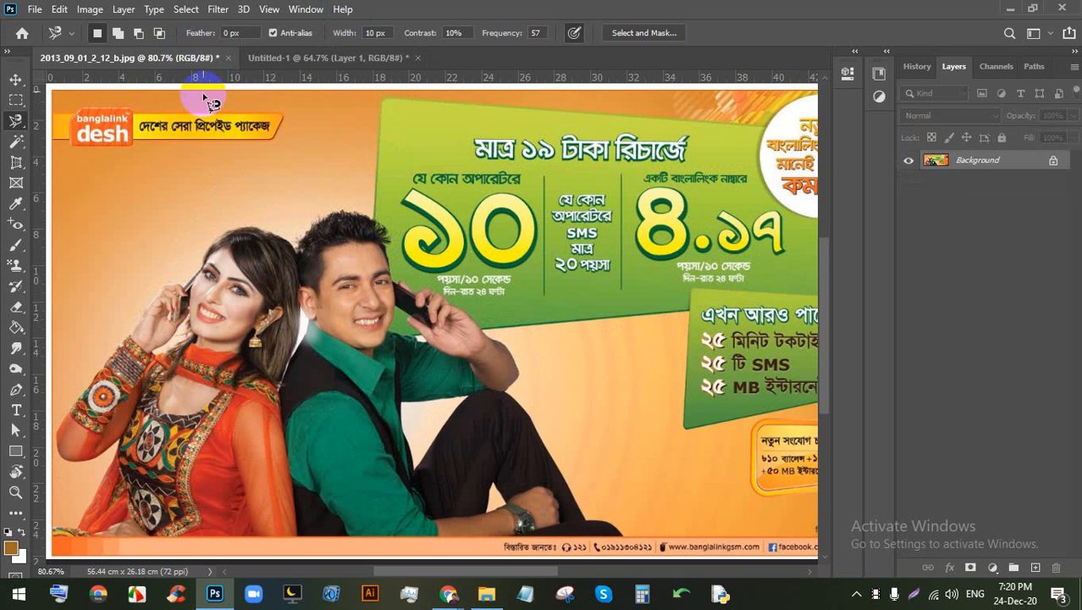
{"action": "left_click", "coordinate": [228, 58]}
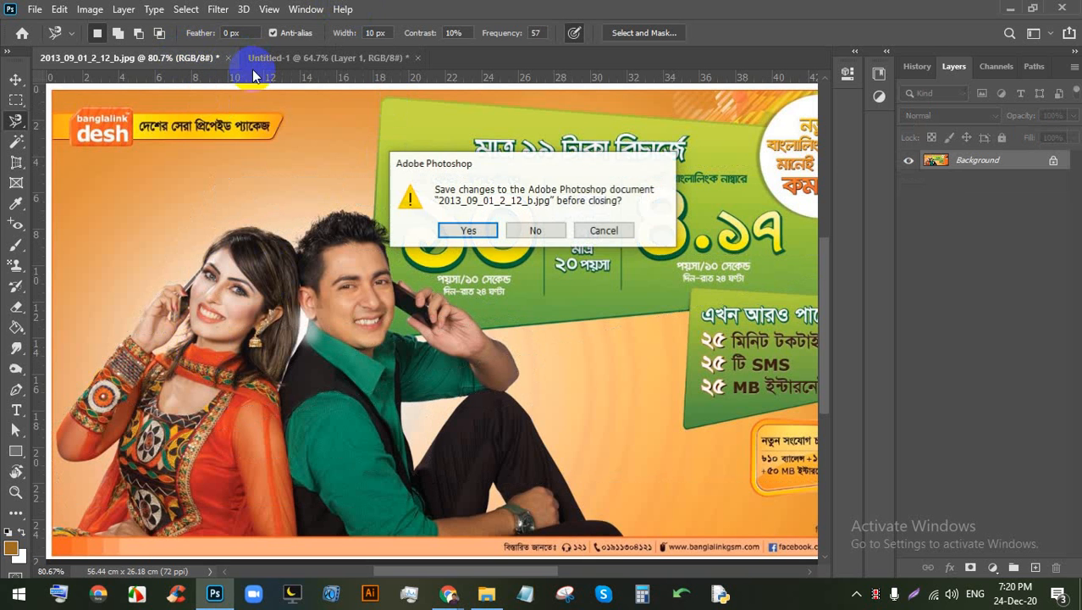
{"action": "left_click", "coordinate": [604, 230]}
Step: Activate the Quick Selection tool in add-to-selection mode with the couple framed in view
{"action": "key", "text": "ctrl+minus"}
{"action": "scroll", "coordinate": [257, 339], "scroll_direction": "up", "scroll_amount": 5}
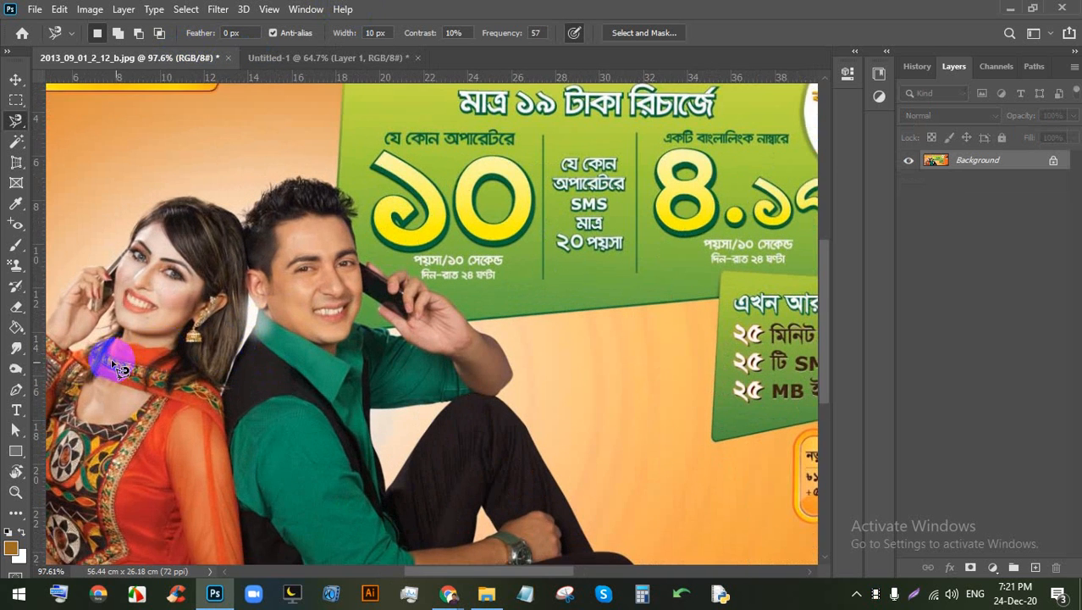
{"action": "left_click_drag", "start_coordinate": [156, 275], "coordinate": [282, 247]}
{"action": "left_click", "coordinate": [17, 141]}
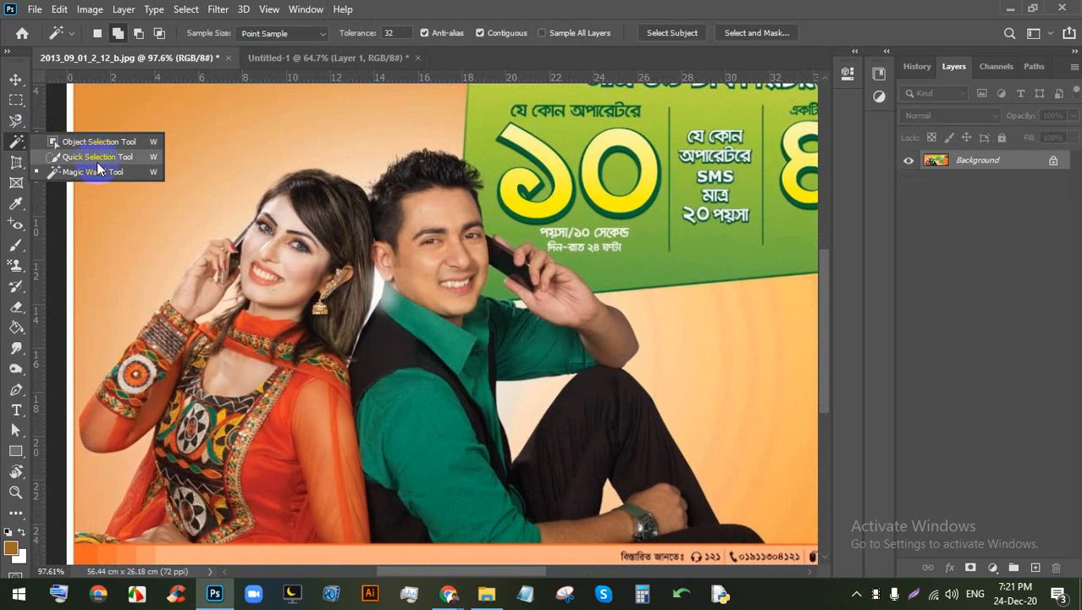
{"action": "left_click", "coordinate": [101, 161]}
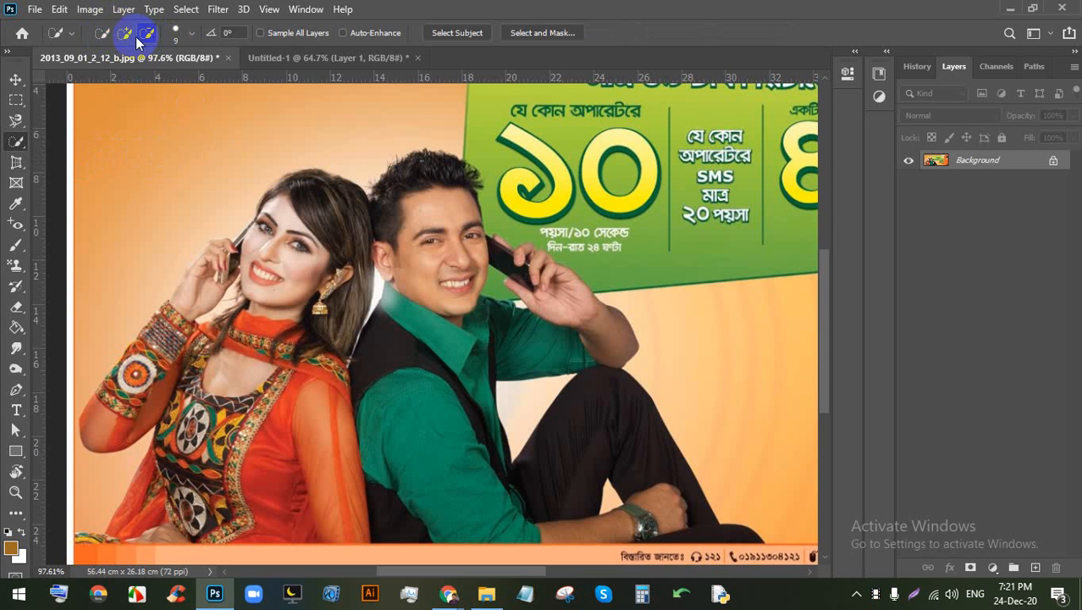
{"action": "left_click", "coordinate": [126, 36]}
Step: Paint a quick selection over the woman's head, hand and dress and the man's head and torso
{"action": "scroll", "coordinate": [182, 90], "scroll_direction": "down", "scroll_amount": 4}
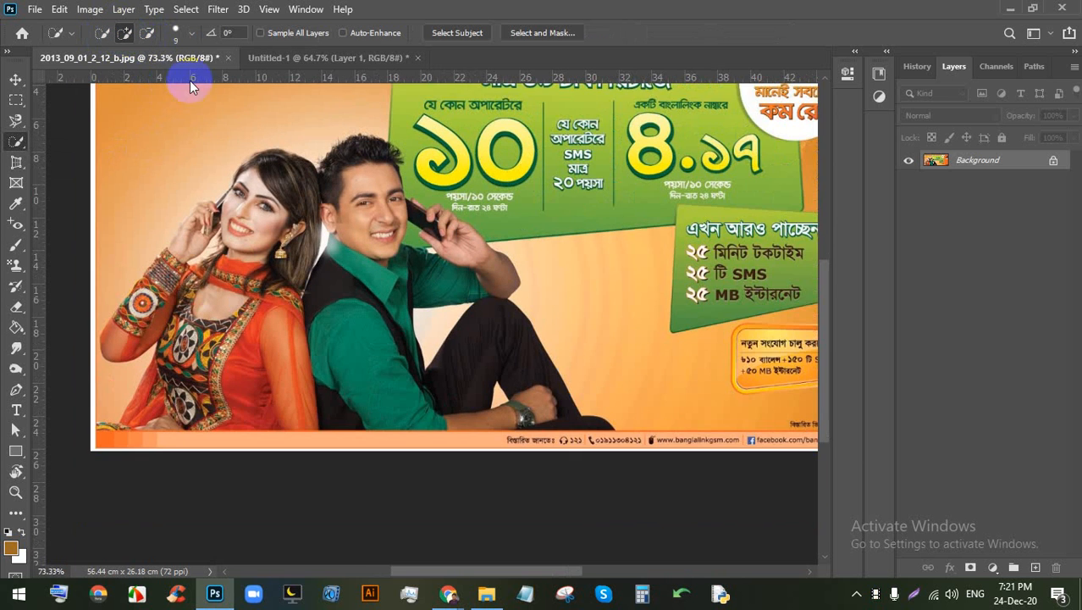
{"action": "scroll", "coordinate": [260, 199], "scroll_direction": "up", "scroll_amount": 3}
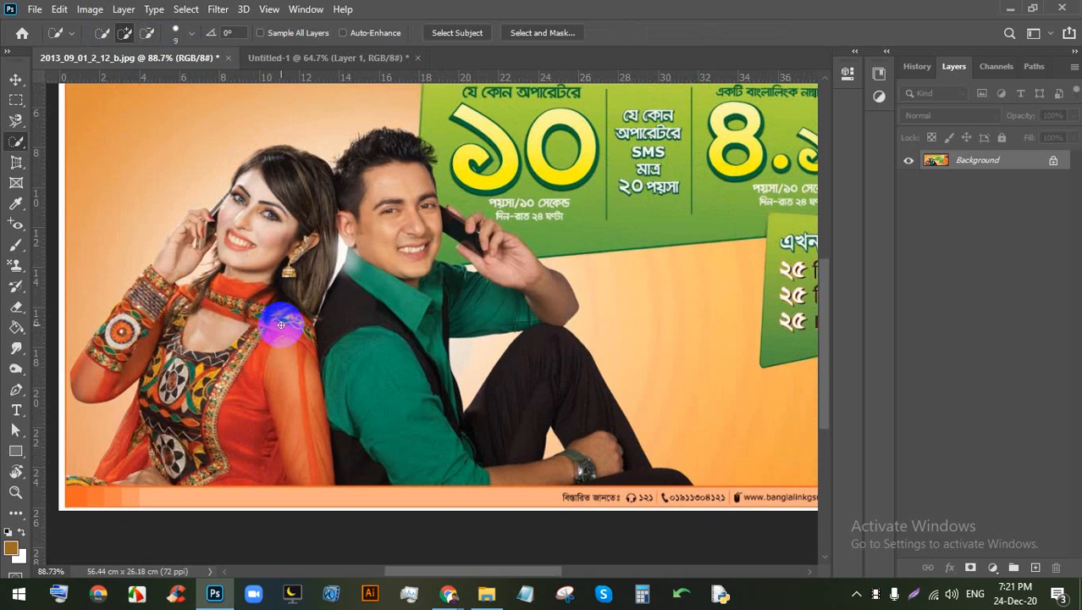
{"action": "scroll", "coordinate": [244, 257], "scroll_direction": "up", "scroll_amount": 2}
{"action": "scroll", "coordinate": [259, 212], "scroll_direction": "down", "scroll_amount": 1}
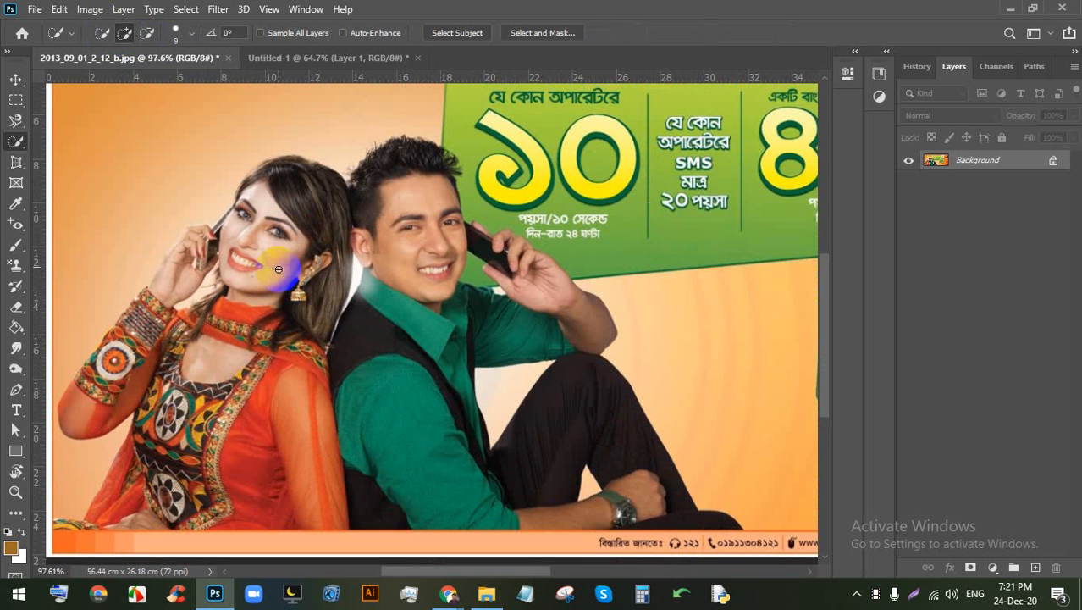
{"action": "left_click_drag", "start_coordinate": [281, 167], "coordinate": [267, 244]}
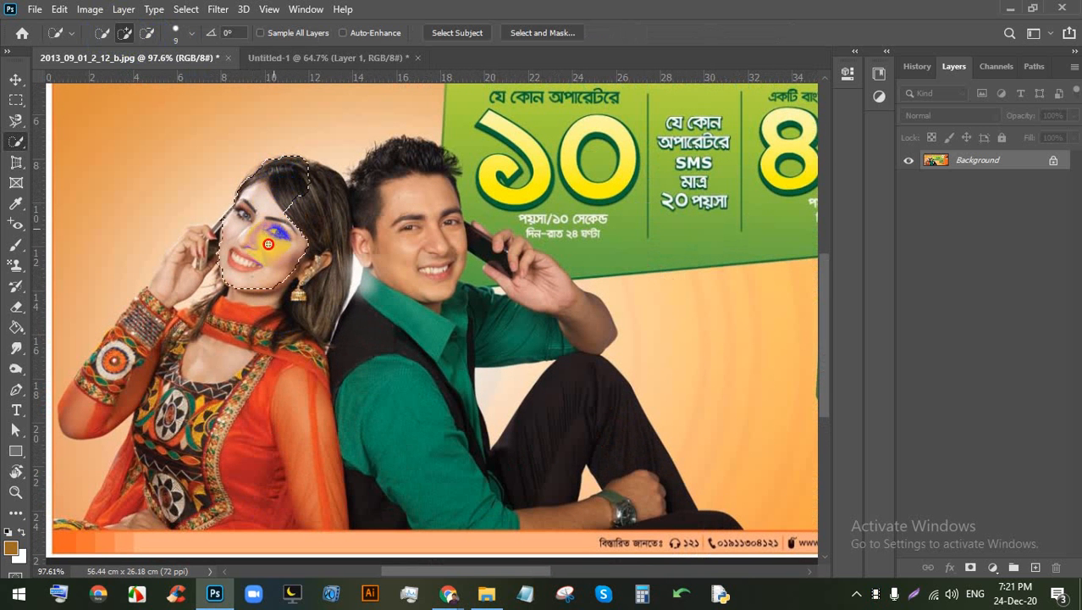
{"action": "mouse_move", "coordinate": [153, 292]}
{"action": "left_mouse_down"}
{"action": "mouse_move", "coordinate": [80, 411]}
{"action": "mouse_move", "coordinate": [164, 386]}
{"action": "mouse_move", "coordinate": [201, 409]}
{"action": "mouse_move", "coordinate": [173, 482]}
{"action": "mouse_move", "coordinate": [80, 525]}
{"action": "mouse_move", "coordinate": [266, 495]}
{"action": "mouse_move", "coordinate": [281, 423]}
{"action": "mouse_move", "coordinate": [360, 287]}
{"action": "mouse_move", "coordinate": [403, 242]}
{"action": "mouse_move", "coordinate": [444, 463]}
{"action": "mouse_move", "coordinate": [481, 466]}
{"action": "mouse_move", "coordinate": [468, 434]}
{"action": "left_mouse_up"}
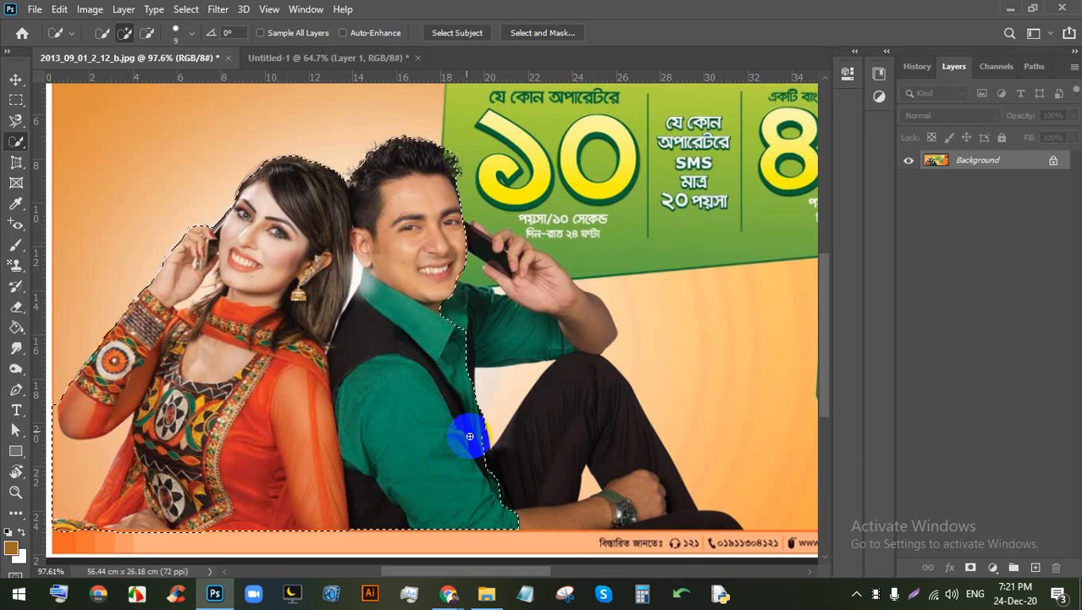
Step: Set the Quick Selection brush to size 51 px and hardness 74%
{"action": "left_click", "coordinate": [176, 32]}
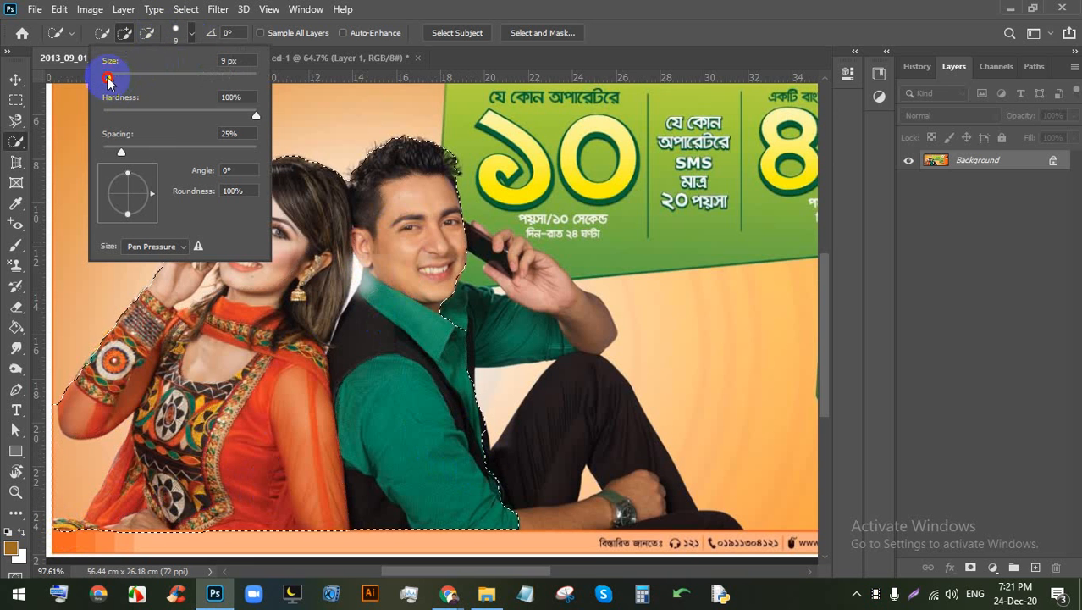
{"action": "left_click_drag", "start_coordinate": [109, 78], "coordinate": [141, 78]}
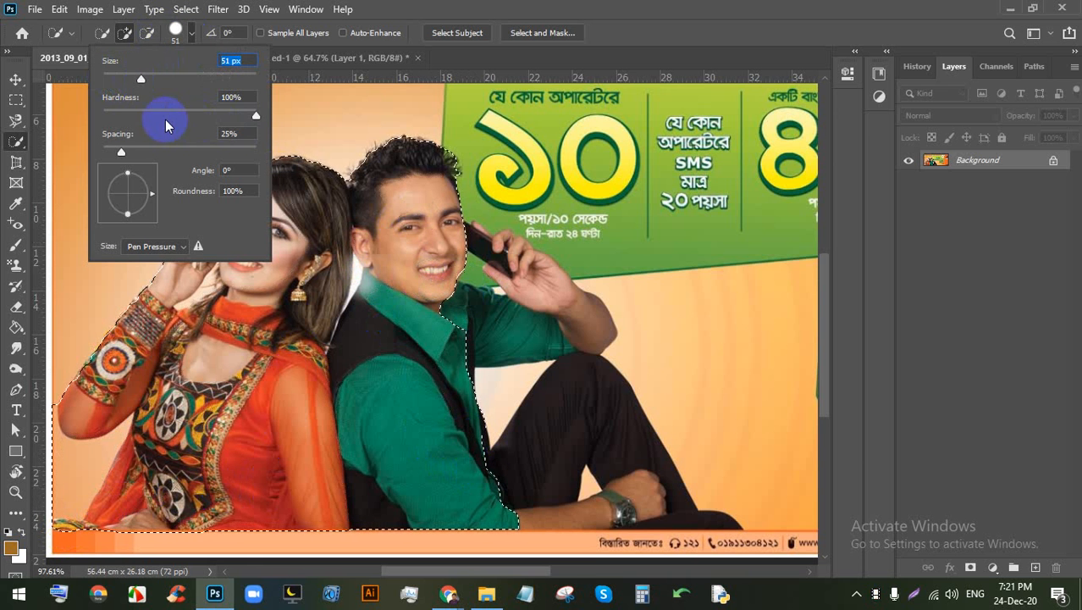
{"action": "left_click_drag", "start_coordinate": [166, 119], "coordinate": [197, 121]}
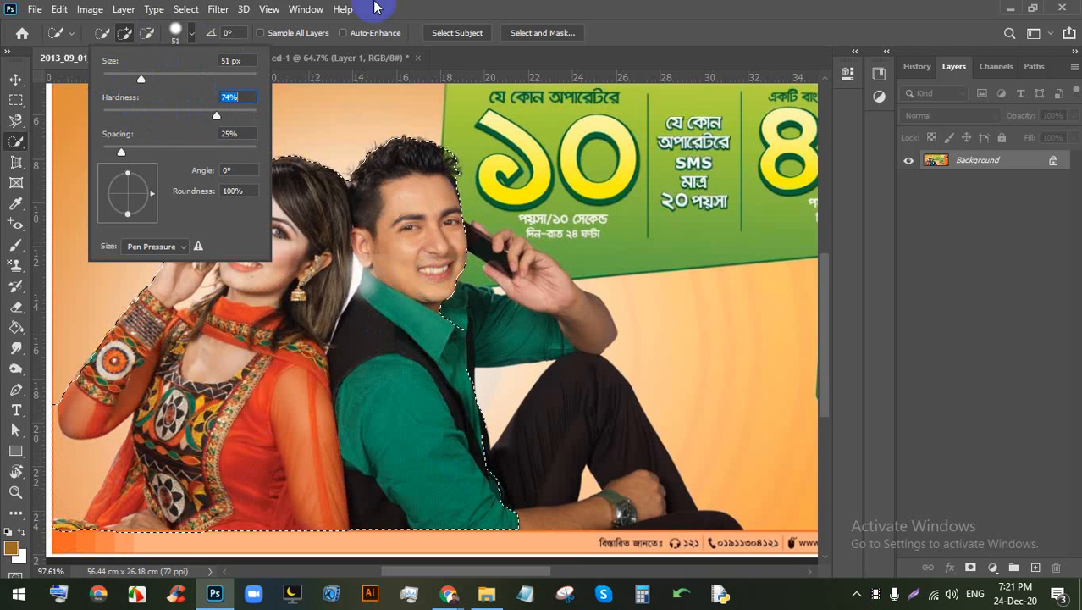
{"action": "left_click", "coordinate": [437, 4]}
Step: Inspect the selection edge along the man's chin and collar and reduce the selection brush to 25 px
{"action": "scroll", "coordinate": [397, 307], "scroll_direction": "up", "scroll_amount": 10}
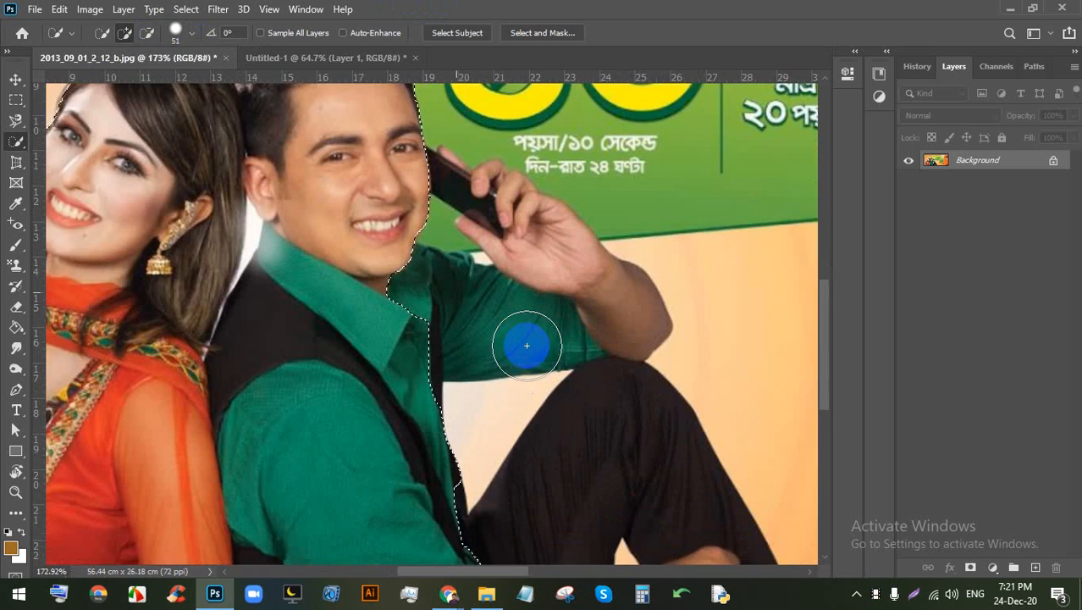
{"action": "scroll", "coordinate": [377, 224], "scroll_direction": "up", "scroll_amount": 8}
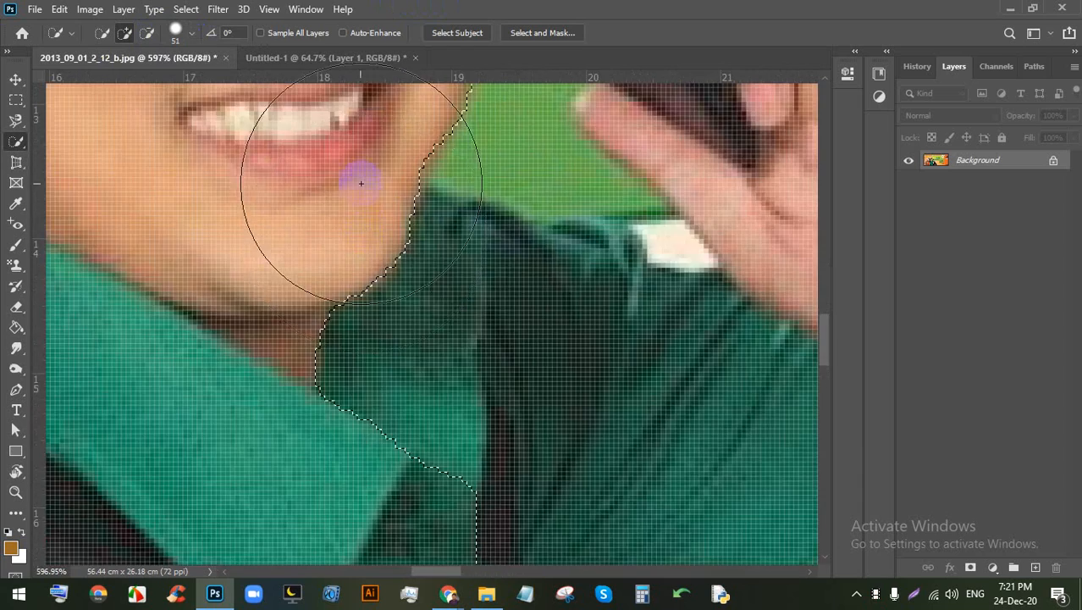
{"action": "scroll", "coordinate": [437, 295], "scroll_direction": "down", "scroll_amount": 5}
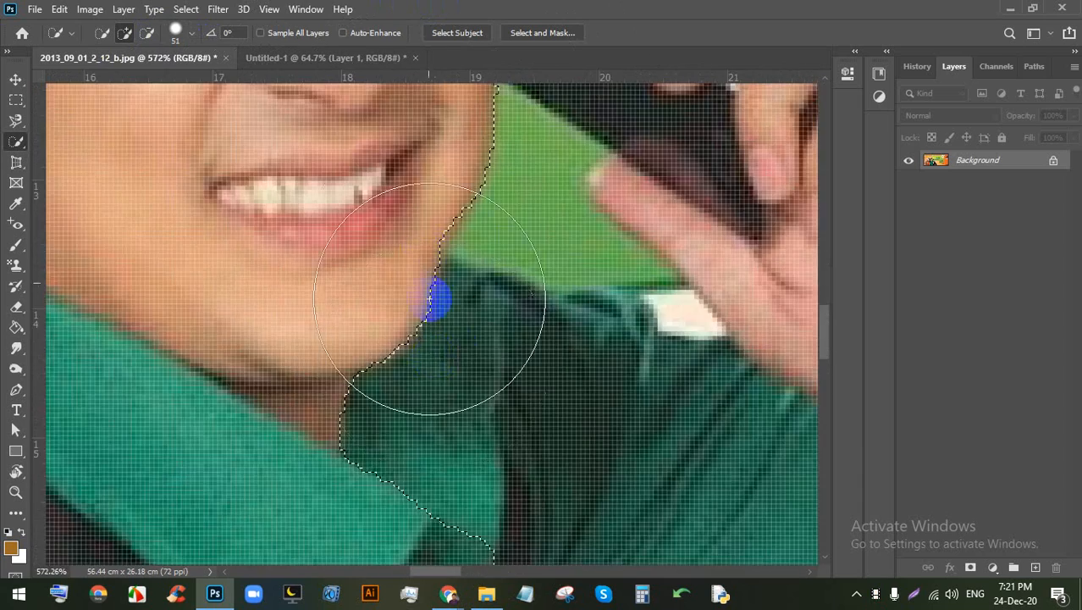
{"action": "scroll", "coordinate": [420, 217], "scroll_direction": "up", "scroll_amount": 3}
{"action": "scroll", "coordinate": [485, 318], "scroll_direction": "down", "scroll_amount": 2}
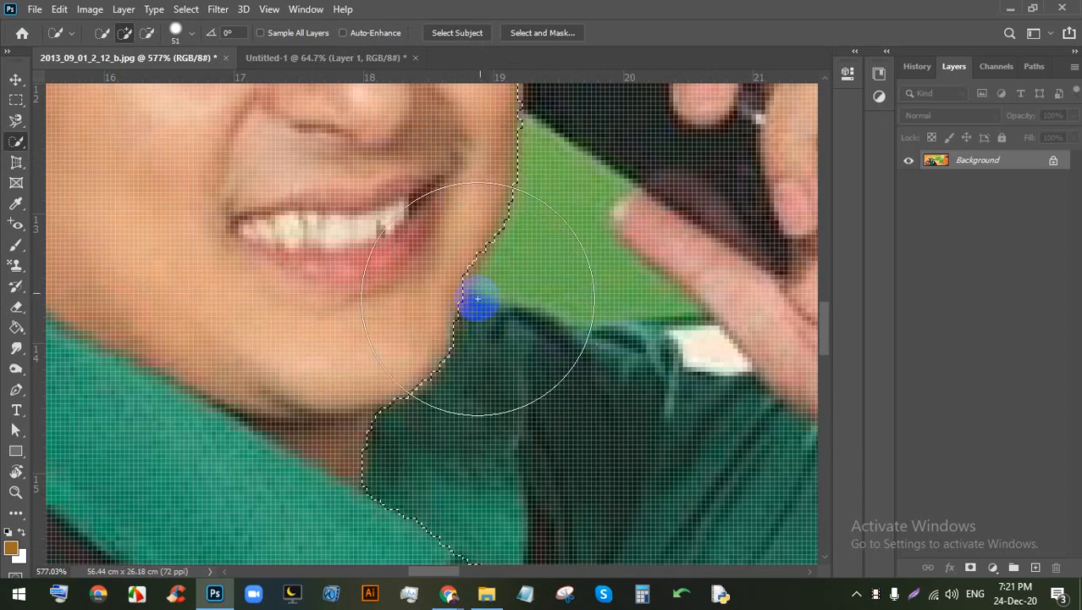
{"action": "key", "text": "bracketleft"}
{"action": "key", "text": "bracketleft"}
{"action": "key", "text": "bracketleft"}
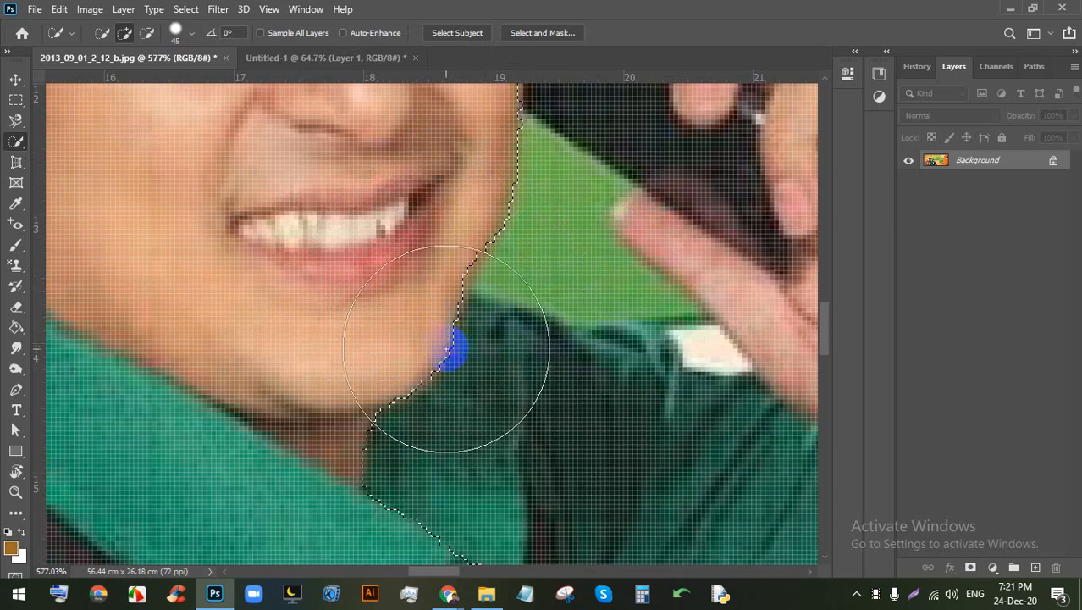
{"action": "scroll", "coordinate": [451, 270], "scroll_direction": "down", "scroll_amount": 2}
{"action": "scroll", "coordinate": [451, 270], "scroll_direction": "down", "scroll_amount": 5}
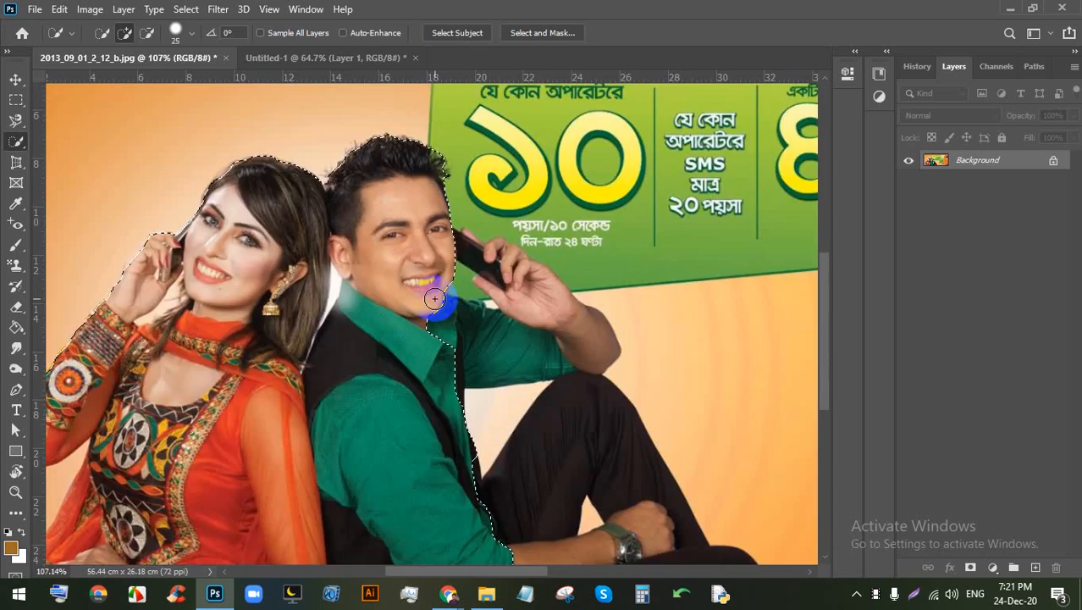
{"action": "scroll", "coordinate": [215, 383], "scroll_direction": "up", "scroll_amount": 2}
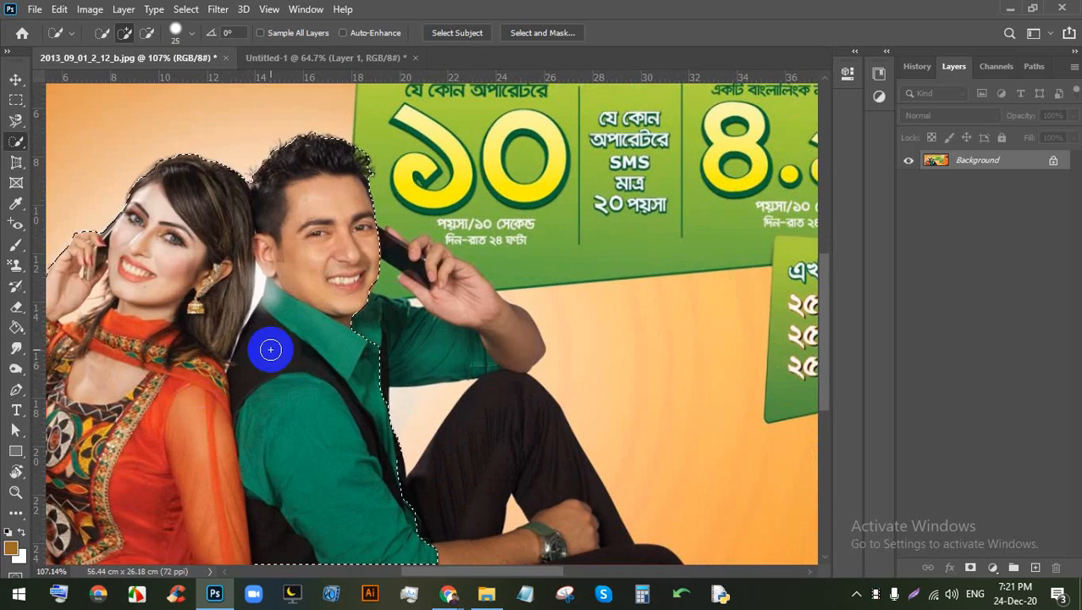
Step: Enlarge the selection brush to 200 px, reduce it to 60 px and extend the selection over the man's sleeve and raised leg
{"action": "key", "text": "bracketright"}
{"action": "key", "text": "bracketright"}
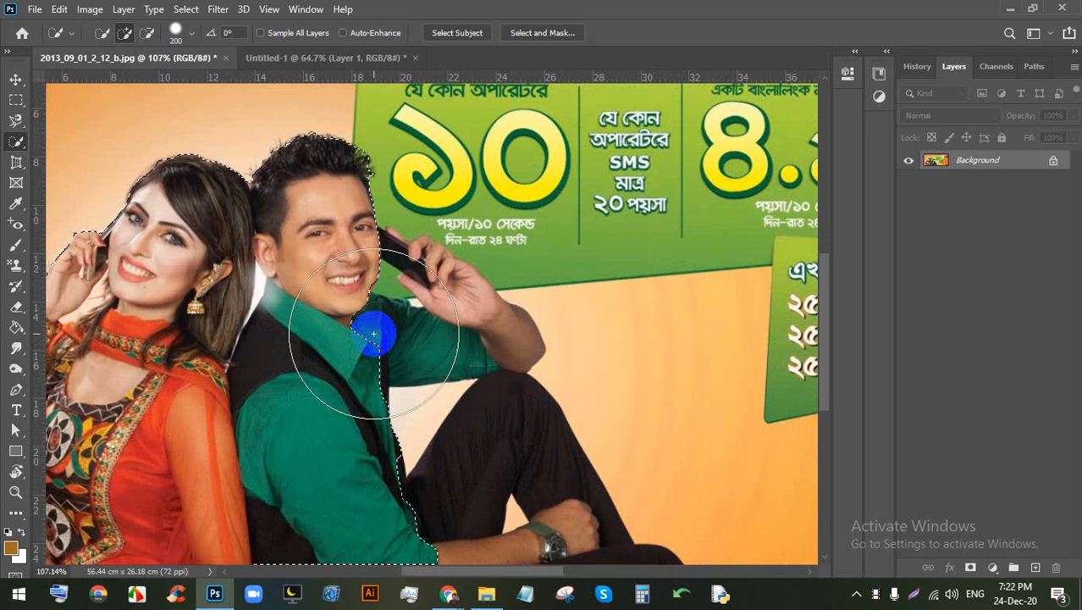
{"action": "key", "text": "bracketleft"}
{"action": "key", "text": "bracketleft"}
{"action": "scroll", "coordinate": [398, 331], "scroll_direction": "up", "scroll_amount": 6}
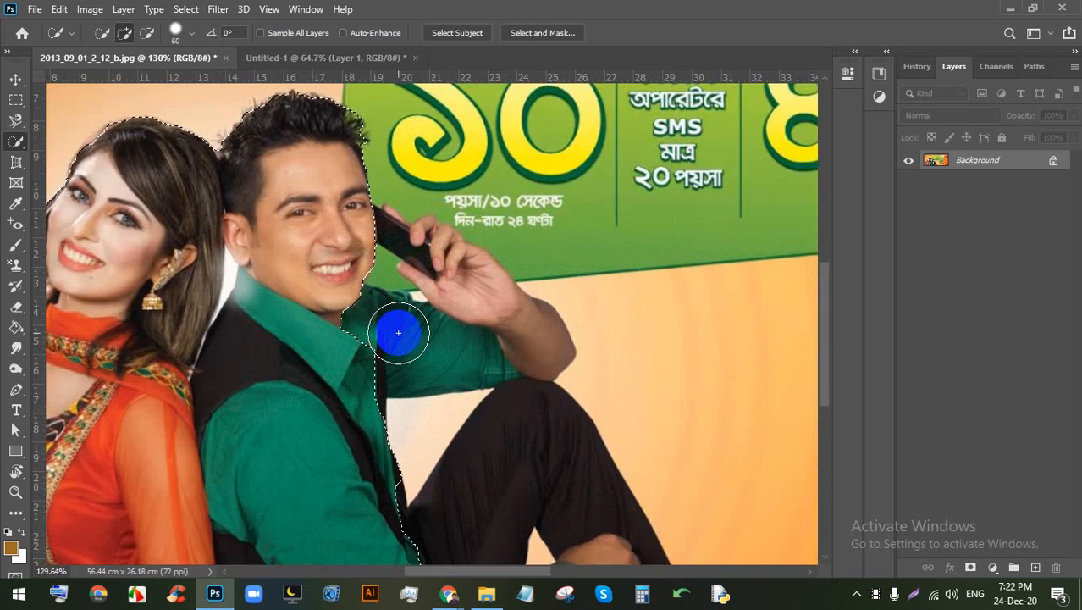
{"action": "left_click_drag", "start_coordinate": [334, 337], "coordinate": [374, 342]}
{"action": "scroll", "coordinate": [381, 343], "scroll_direction": "down", "scroll_amount": 3}
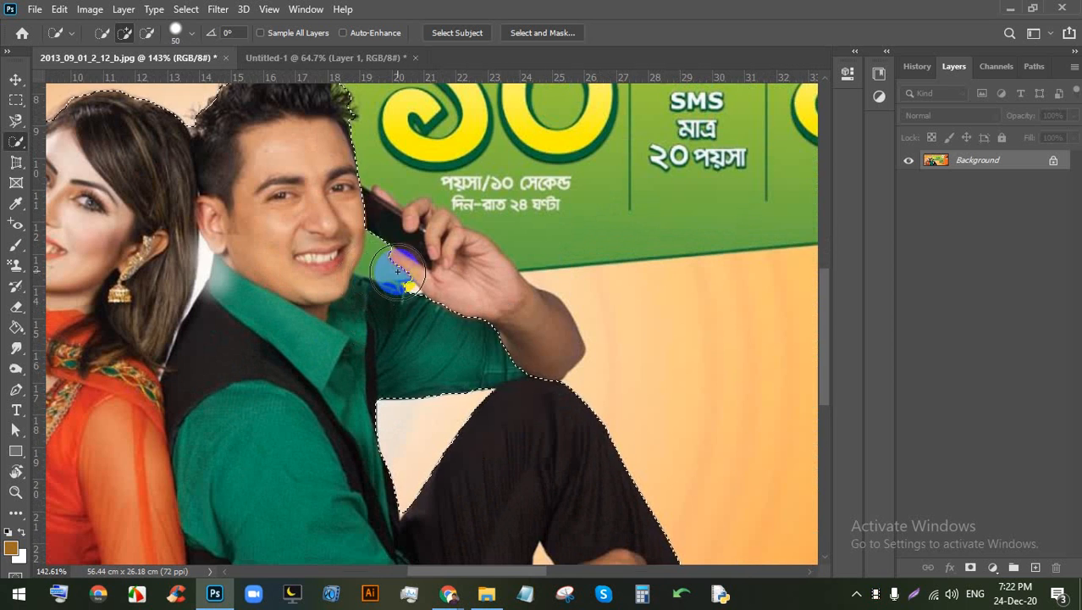
Step: Add the man's phone, hand, forearm and lower leg to the selection with a 9 px brush and check its outline
{"action": "scroll", "coordinate": [398, 237], "scroll_direction": "down", "scroll_amount": 3}
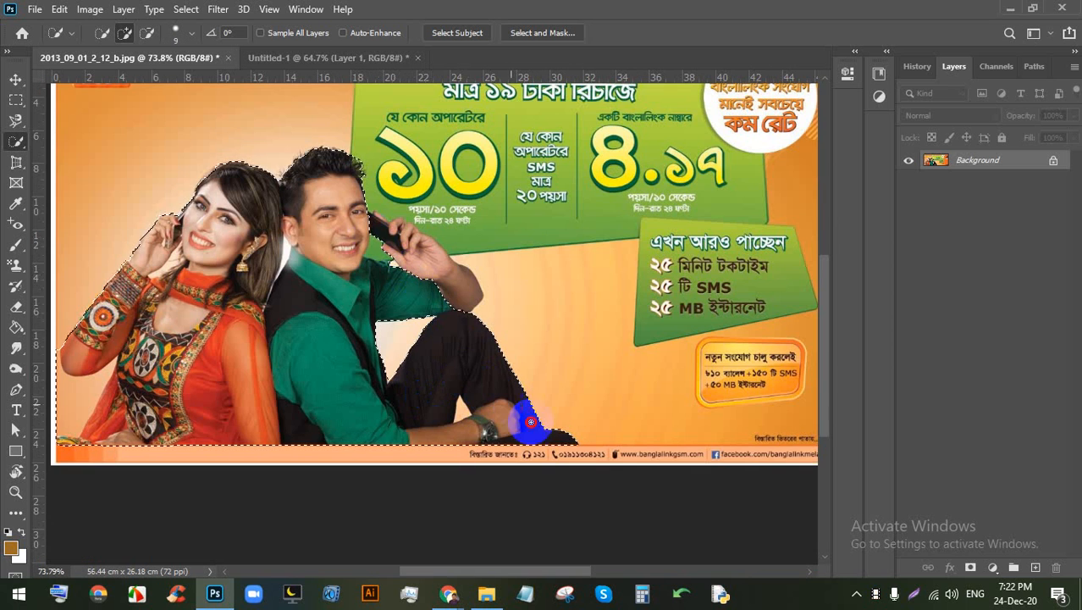
{"action": "scroll", "coordinate": [395, 258], "scroll_direction": "up", "scroll_amount": 2}
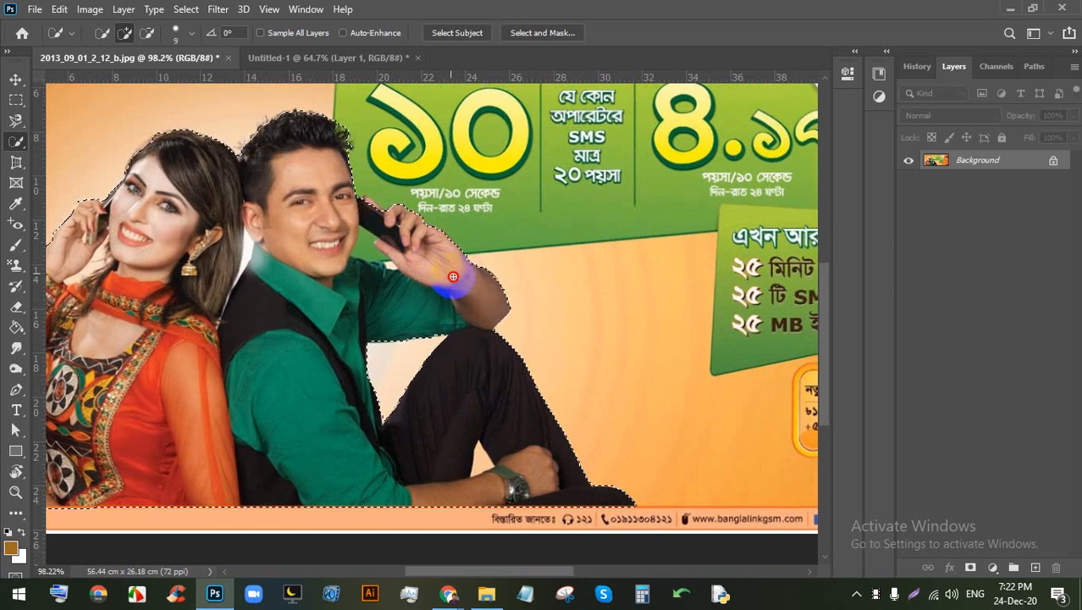
{"action": "scroll", "coordinate": [453, 277], "scroll_direction": "down", "scroll_amount": 1}
{"action": "scroll", "coordinate": [374, 191], "scroll_direction": "up", "scroll_amount": 6}
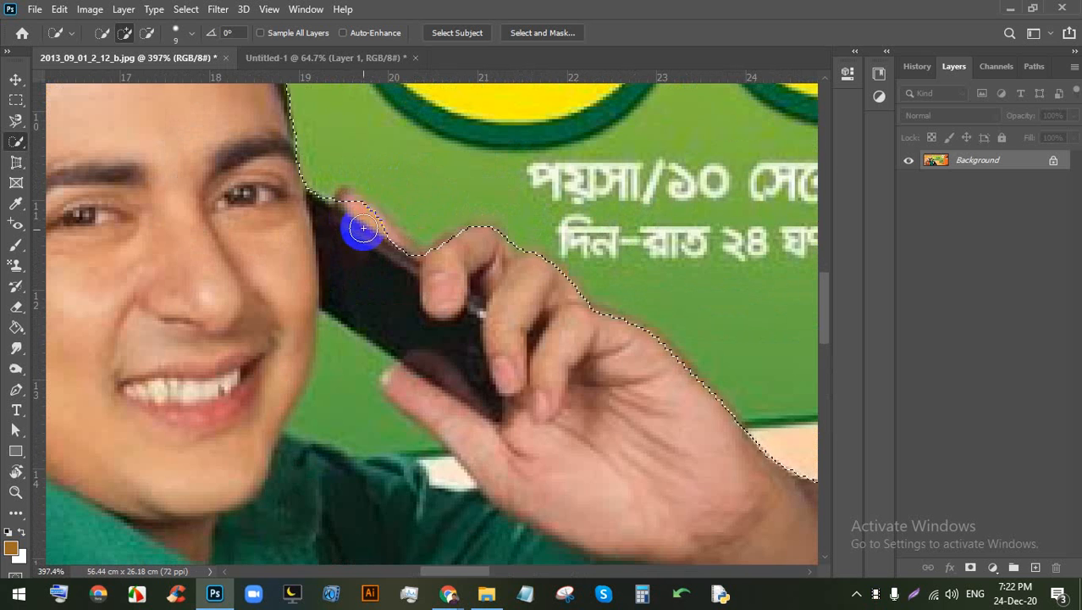
{"action": "scroll", "coordinate": [343, 214], "scroll_direction": "down", "scroll_amount": 4}
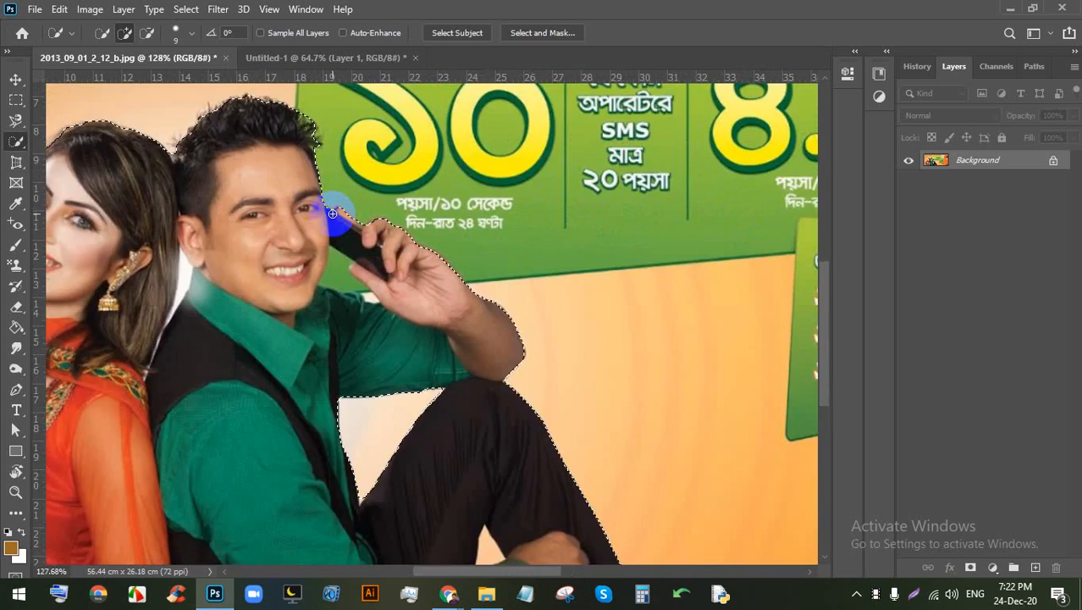
{"action": "scroll", "coordinate": [333, 213], "scroll_direction": "down", "scroll_amount": 3}
{"action": "scroll", "coordinate": [333, 213], "scroll_direction": "up", "scroll_amount": 1}
{"action": "scroll", "coordinate": [333, 213], "scroll_direction": "down", "scroll_amount": 1}
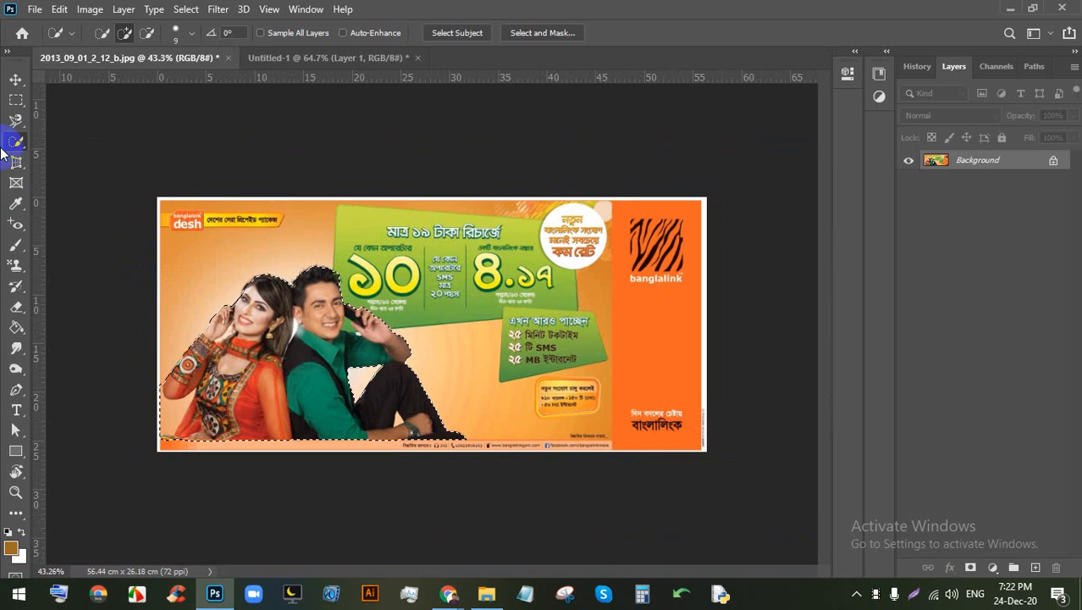
Step: Move the selected full-length couple from the banner onto the Untitled-1 artboard and position it over the earlier cutout
{"action": "left_click", "coordinate": [11, 85]}
{"action": "left_click_drag", "start_coordinate": [279, 296], "coordinate": [307, 100]}
{"action": "left_click_drag", "start_coordinate": [577, 310], "coordinate": [563, 251]}
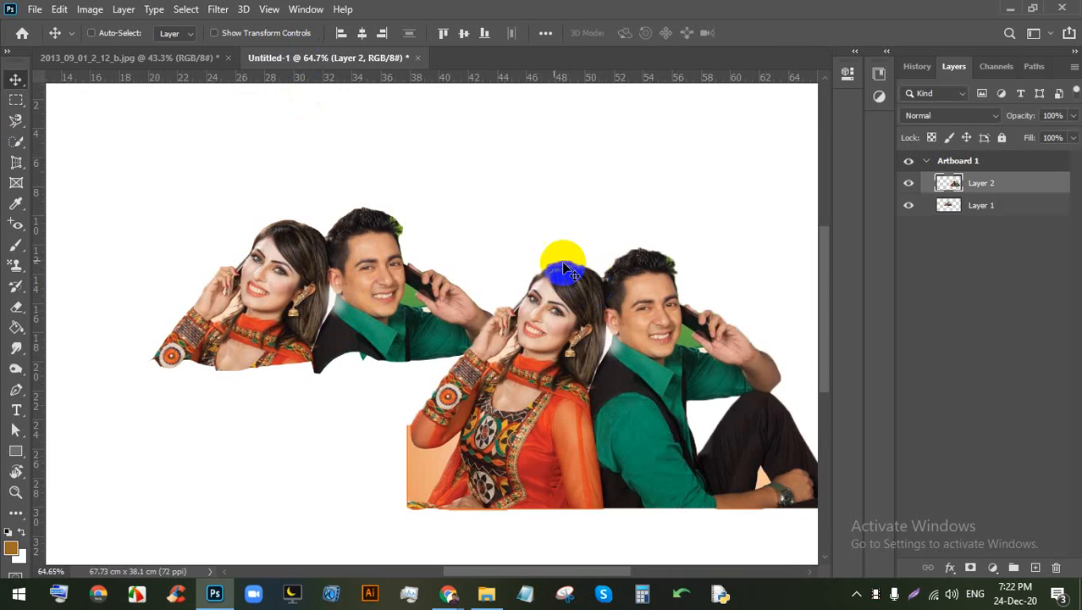
{"action": "scroll", "coordinate": [563, 251], "scroll_direction": "down", "scroll_amount": 2}
{"action": "left_click_drag", "start_coordinate": [583, 296], "coordinate": [354, 280]}
Step: Delete Layer 1 with the earlier lasso cutout, keeping only the new couple cutout on the artboard
{"action": "left_click", "coordinate": [973, 208]}
{"action": "key", "text": "Delete"}
{"action": "scroll", "coordinate": [292, 254], "scroll_direction": "up", "scroll_amount": 5}
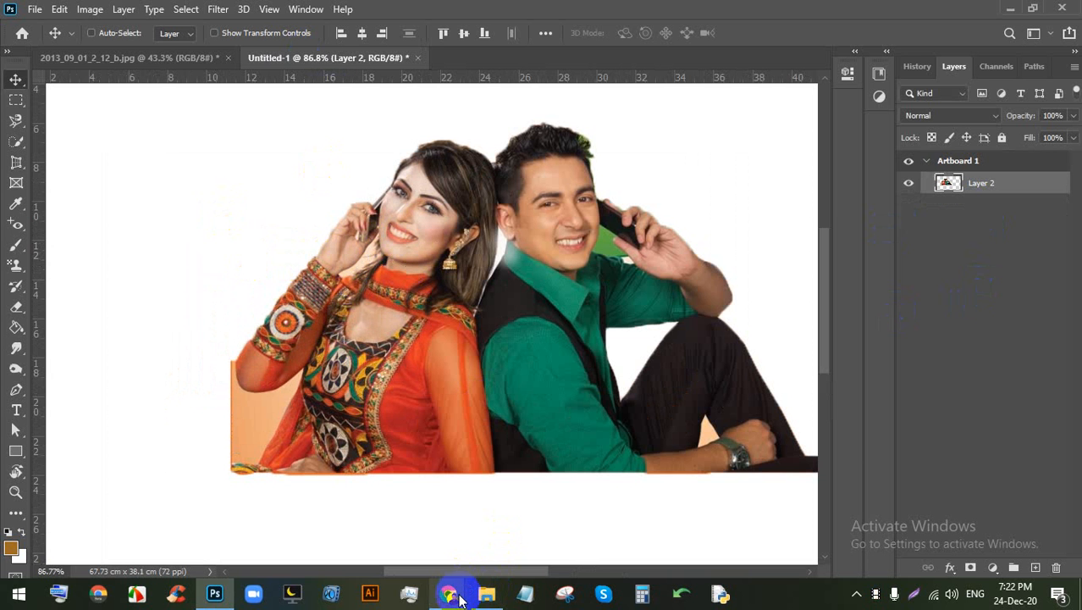
Step: Open bearded-guy-brown-coat-with-sad-face_1258-6716.jpg from the LEDP\Image folder on drive E: as a separate document in Photoshop
{"action": "left_click", "coordinate": [485, 597]}
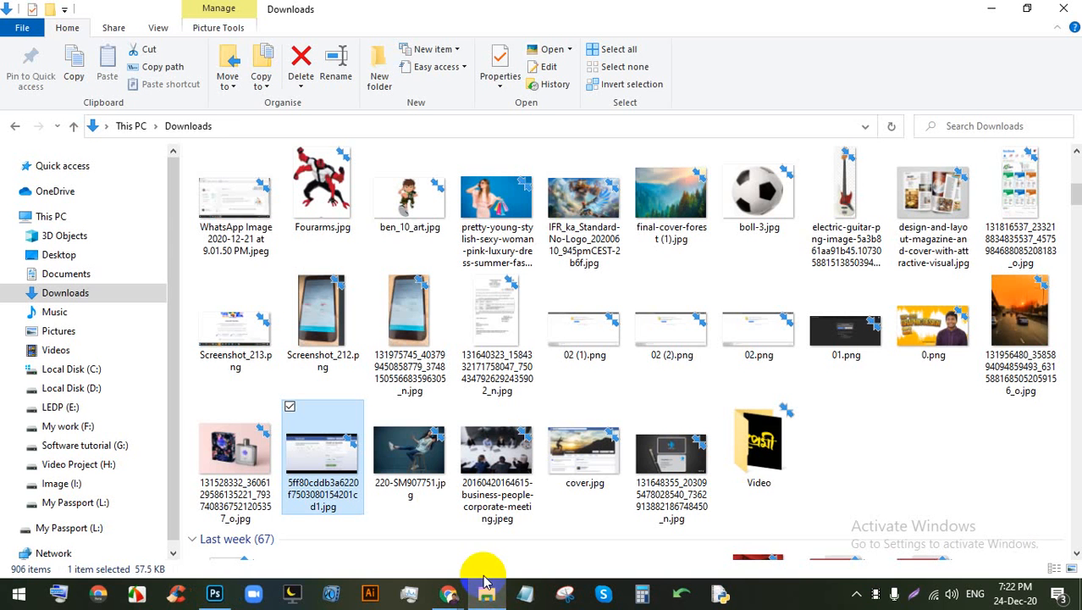
{"action": "left_click", "coordinate": [66, 407]}
{"action": "left_click", "coordinate": [774, 211]}
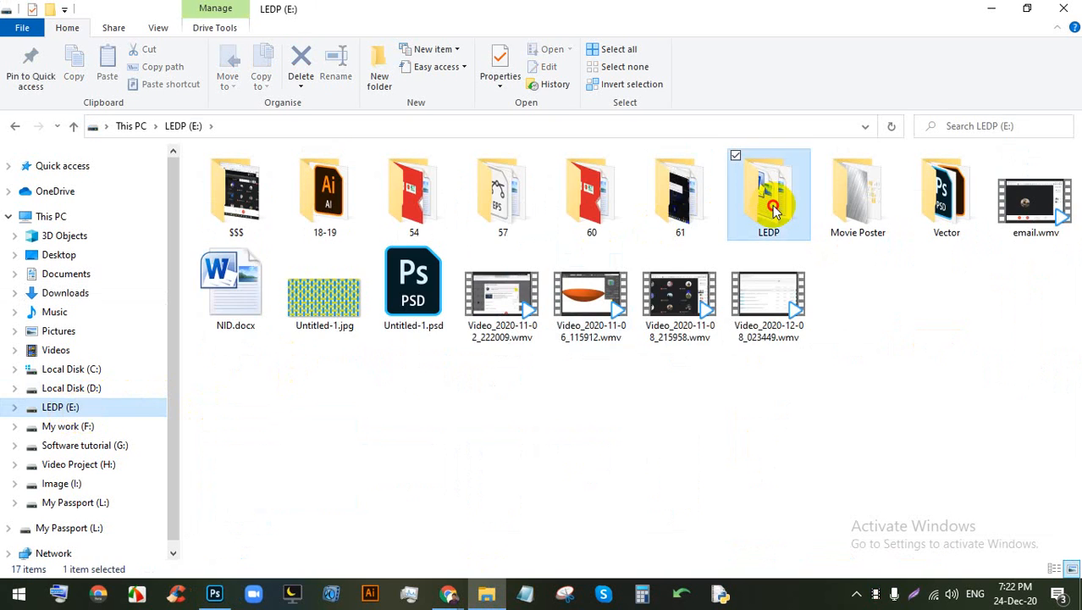
{"action": "double_click", "coordinate": [773, 210]}
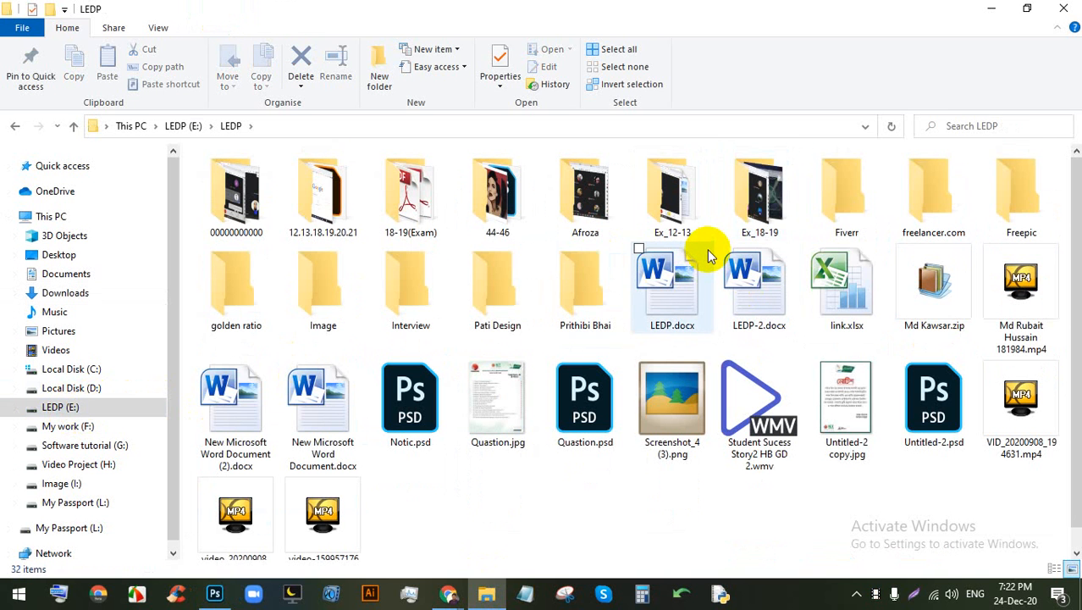
{"action": "double_click", "coordinate": [340, 288]}
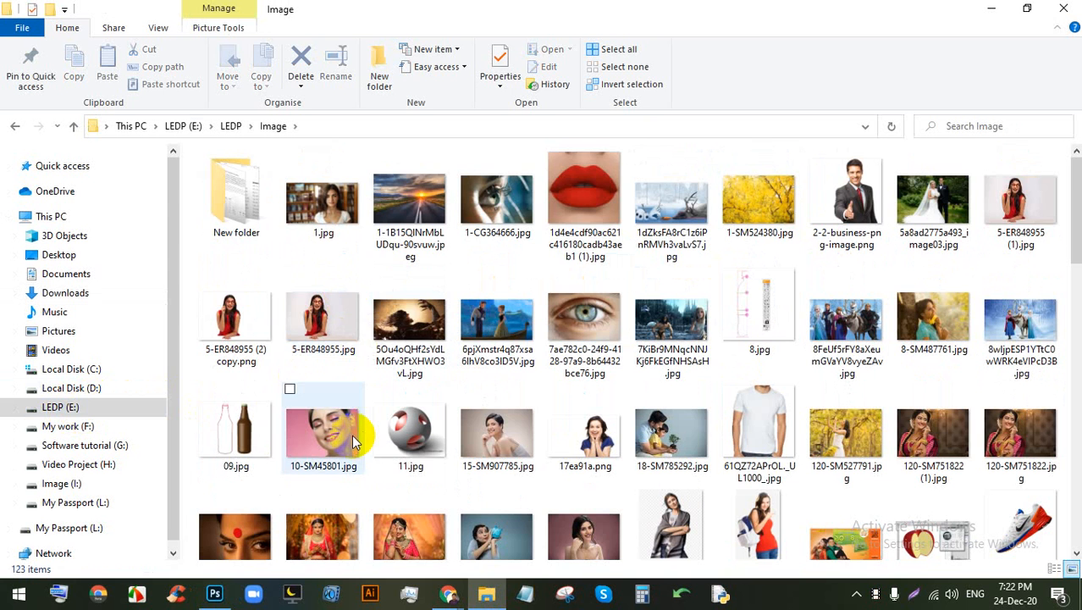
{"action": "scroll", "coordinate": [351, 426], "scroll_direction": "down", "scroll_amount": 2}
{"action": "scroll", "coordinate": [362, 430], "scroll_direction": "down", "scroll_amount": 3}
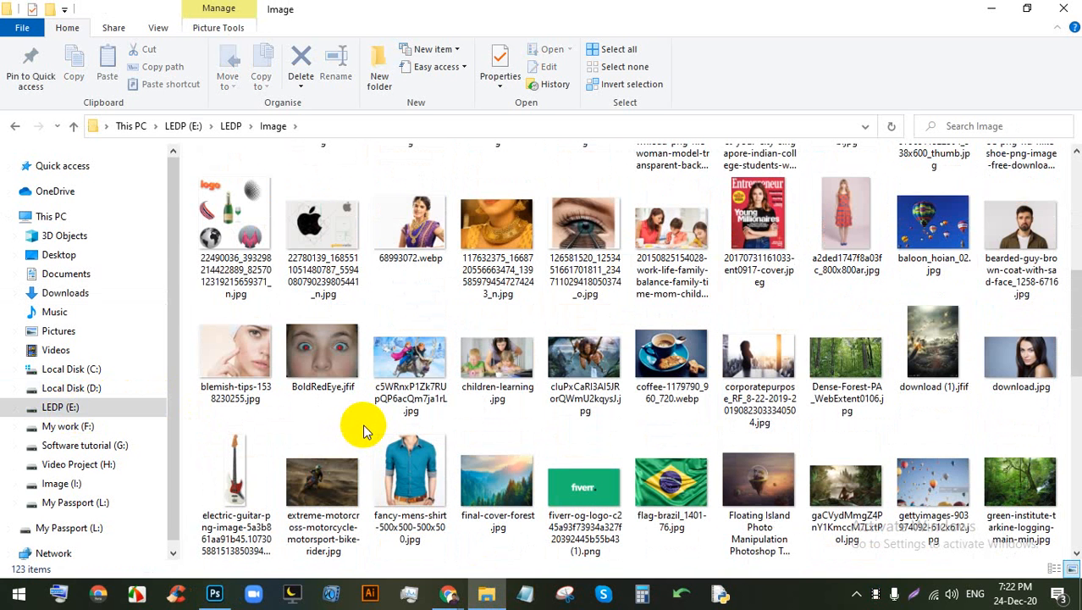
{"action": "left_click_drag", "start_coordinate": [1015, 247], "coordinate": [616, 59]}
{"action": "scroll", "coordinate": [462, 279], "scroll_direction": "up", "scroll_amount": 3}
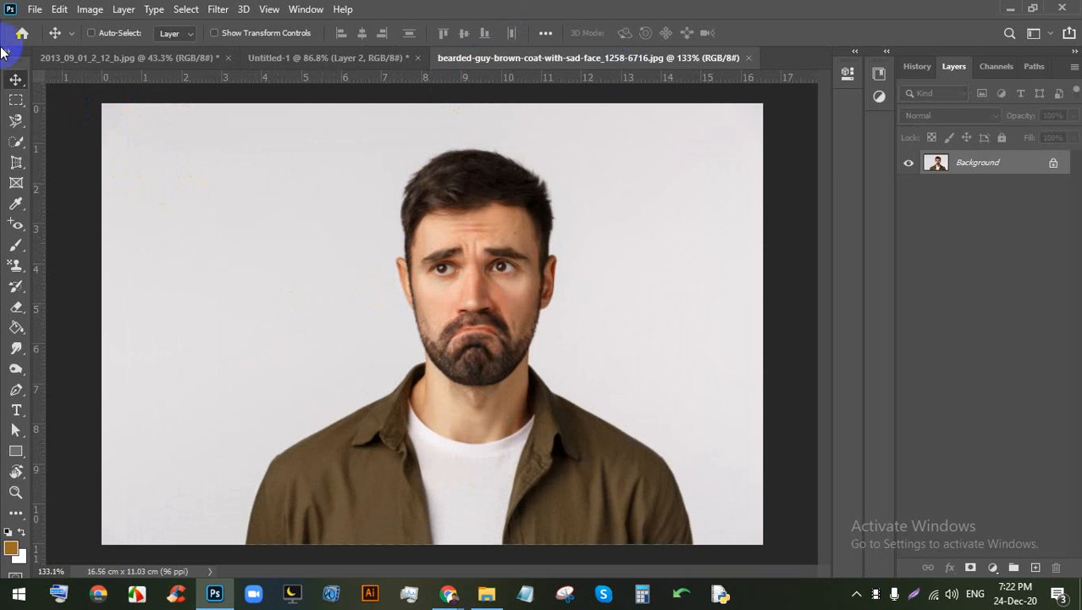
Step: Select the man's hair, face, neck, T-shirt and brown shirt with the Quick Selection tool
{"action": "right_click", "coordinate": [15, 140]}
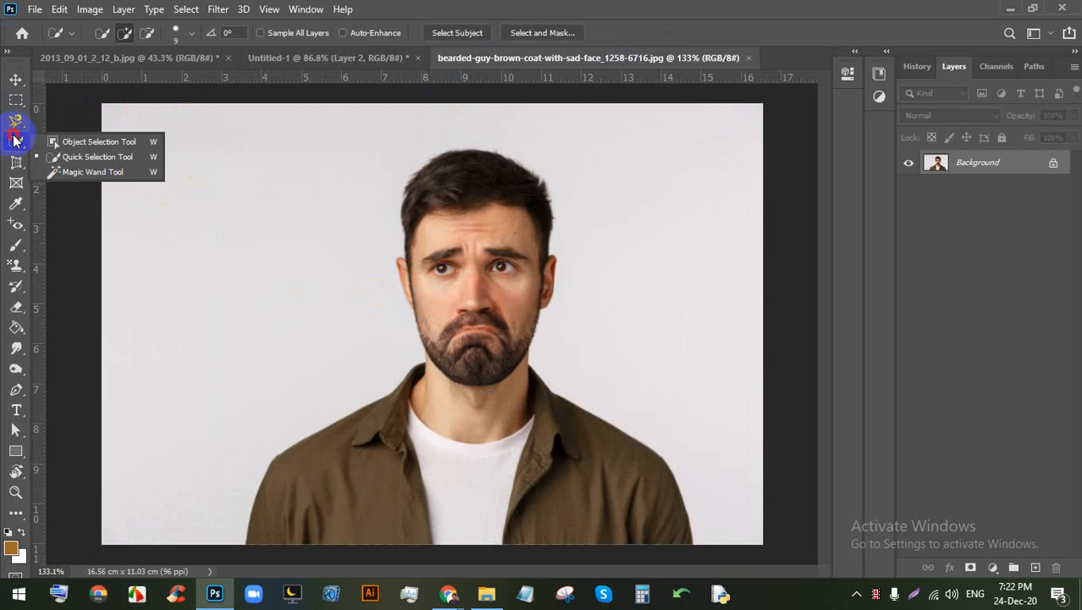
{"action": "left_click", "coordinate": [89, 157]}
{"action": "scroll", "coordinate": [428, 202], "scroll_direction": "down", "scroll_amount": 2}
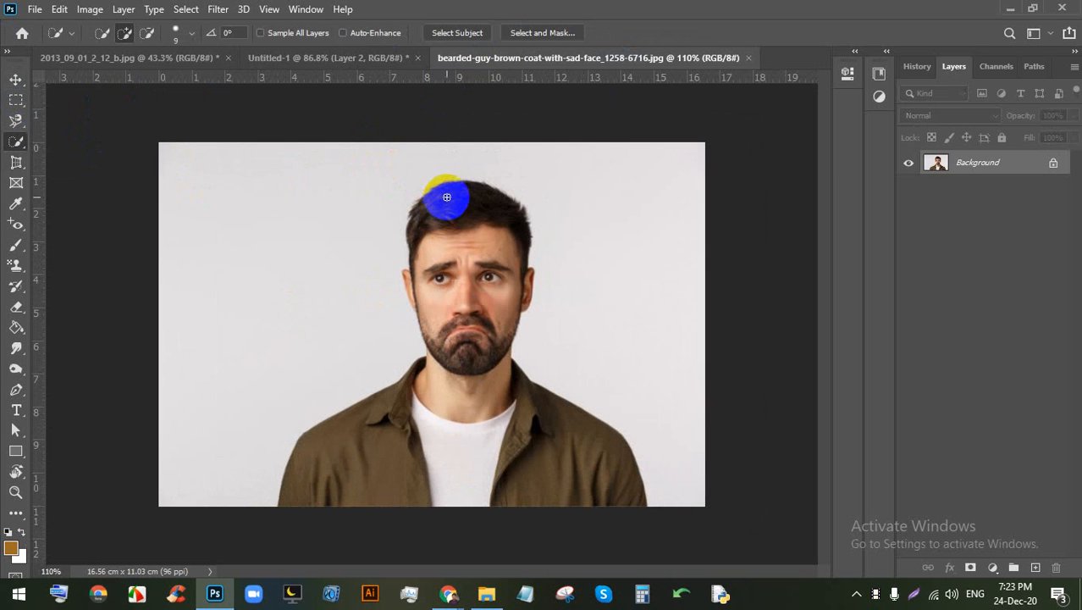
{"action": "scroll", "coordinate": [459, 185], "scroll_direction": "up", "scroll_amount": 3}
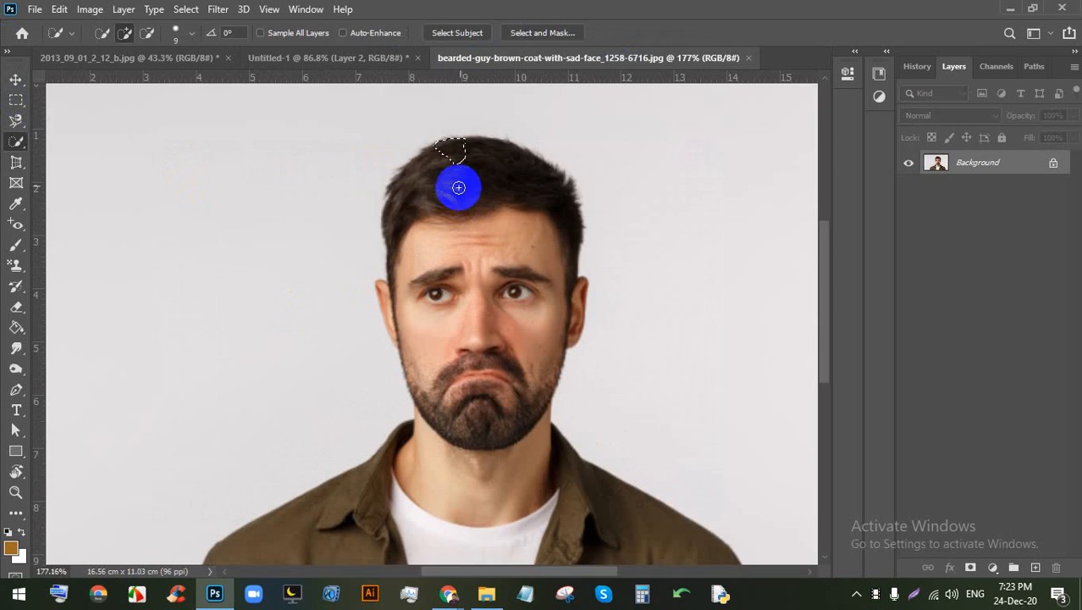
{"action": "scroll", "coordinate": [441, 159], "scroll_direction": "down", "scroll_amount": 2}
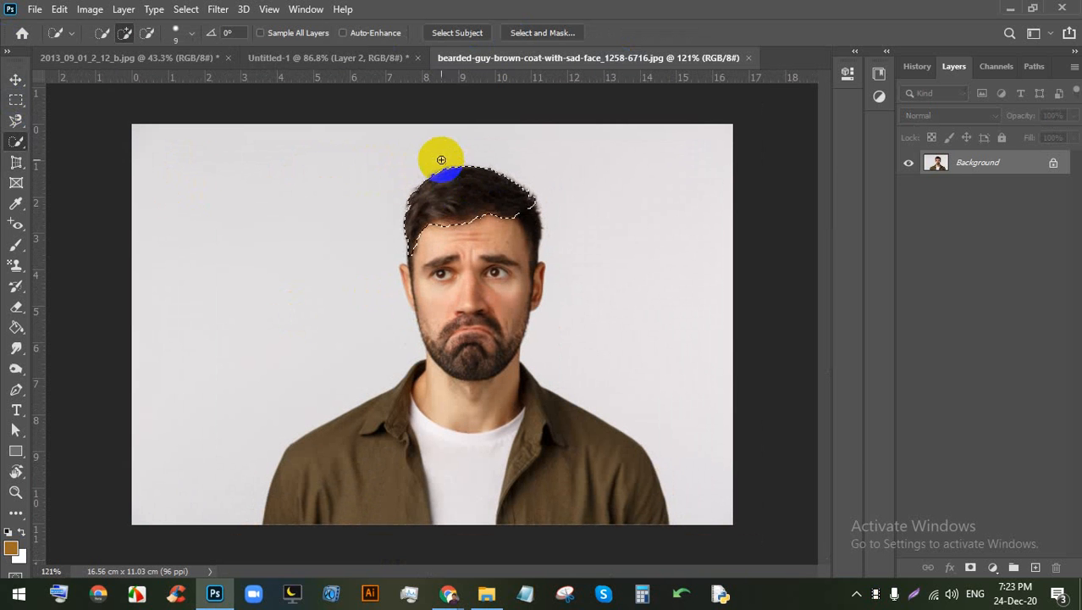
{"action": "left_click_drag", "start_coordinate": [467, 184], "coordinate": [467, 268]}
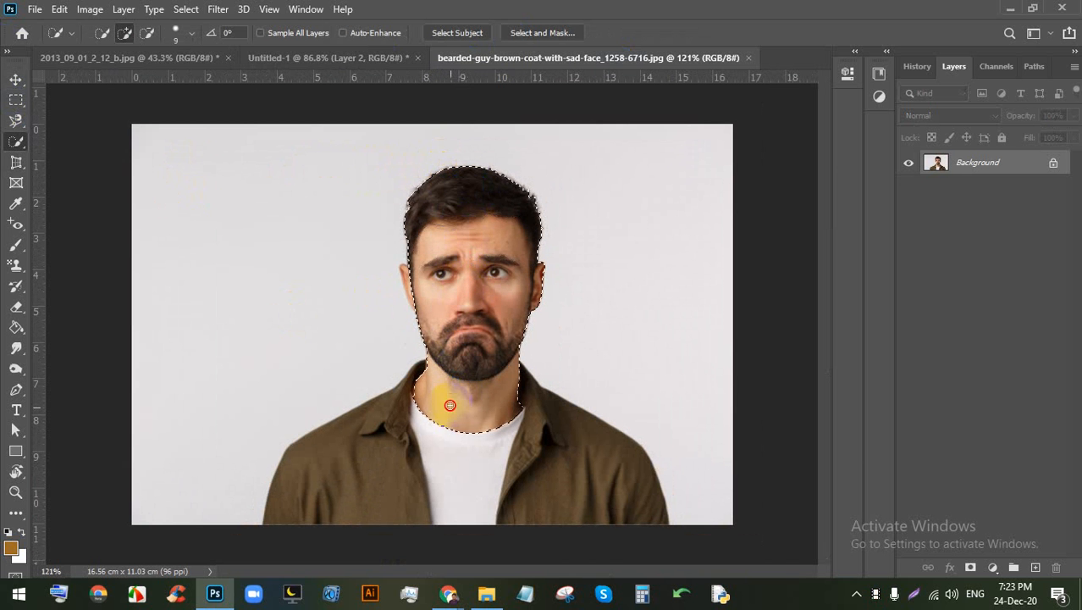
{"action": "mouse_move", "coordinate": [450, 405]}
{"action": "left_mouse_down"}
{"action": "mouse_move", "coordinate": [458, 452]}
{"action": "mouse_move", "coordinate": [305, 495]}
{"action": "mouse_move", "coordinate": [449, 474]}
{"action": "mouse_move", "coordinate": [580, 472]}
{"action": "left_mouse_up"}
Step: Add the man's ear to the selection and check the outline around both sides of his head
{"action": "scroll", "coordinate": [434, 302], "scroll_direction": "up", "scroll_amount": 2}
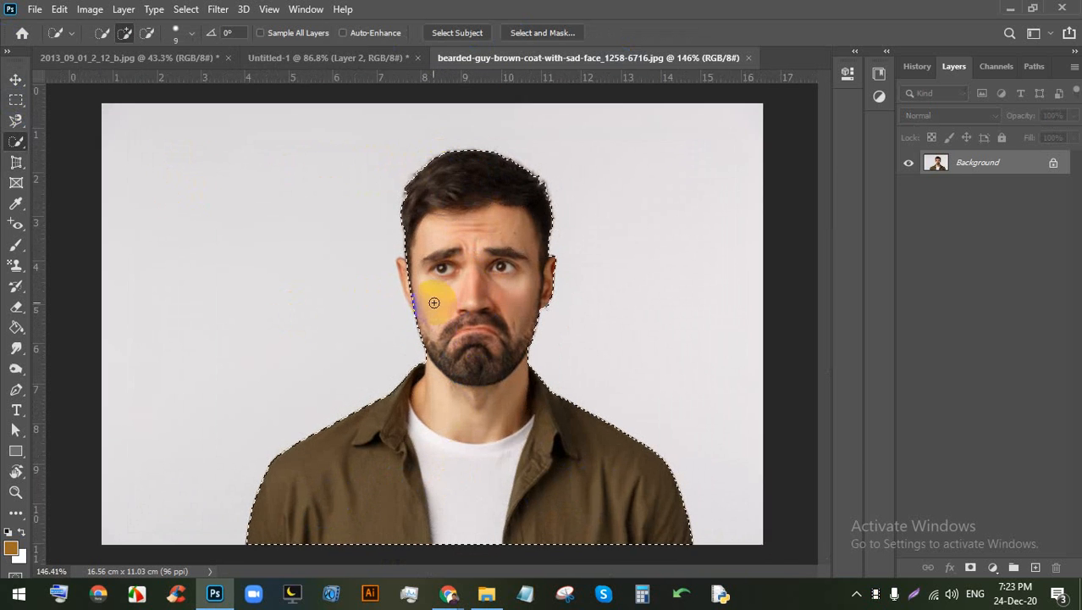
{"action": "scroll", "coordinate": [434, 302], "scroll_direction": "up", "scroll_amount": 8}
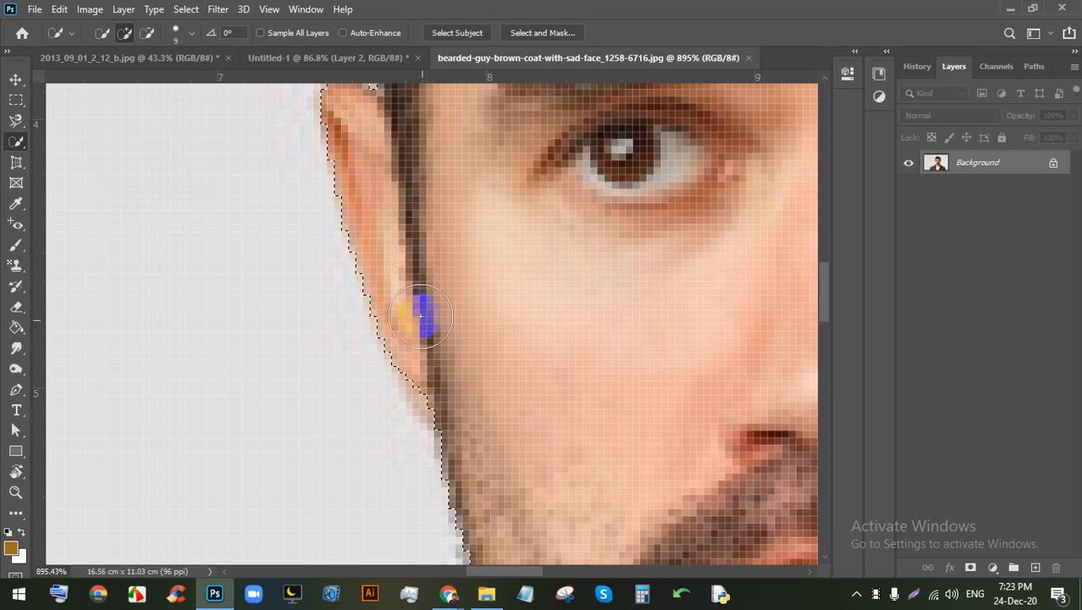
{"action": "scroll", "coordinate": [453, 388], "scroll_direction": "down", "scroll_amount": 9}
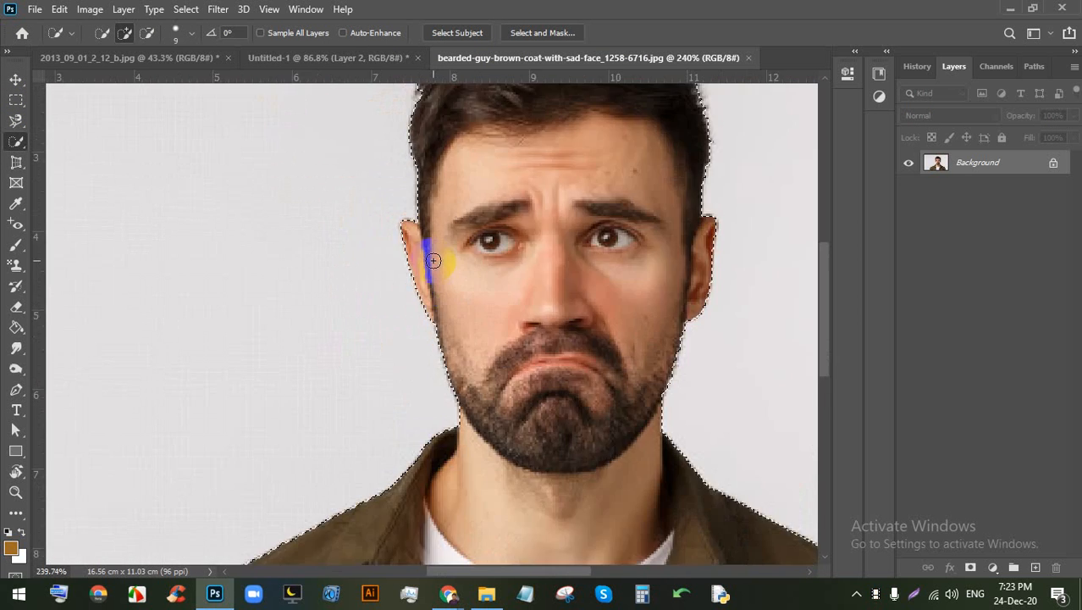
{"action": "scroll", "coordinate": [559, 254], "scroll_direction": "down", "scroll_amount": 3}
{"action": "scroll", "coordinate": [563, 271], "scroll_direction": "up", "scroll_amount": 8}
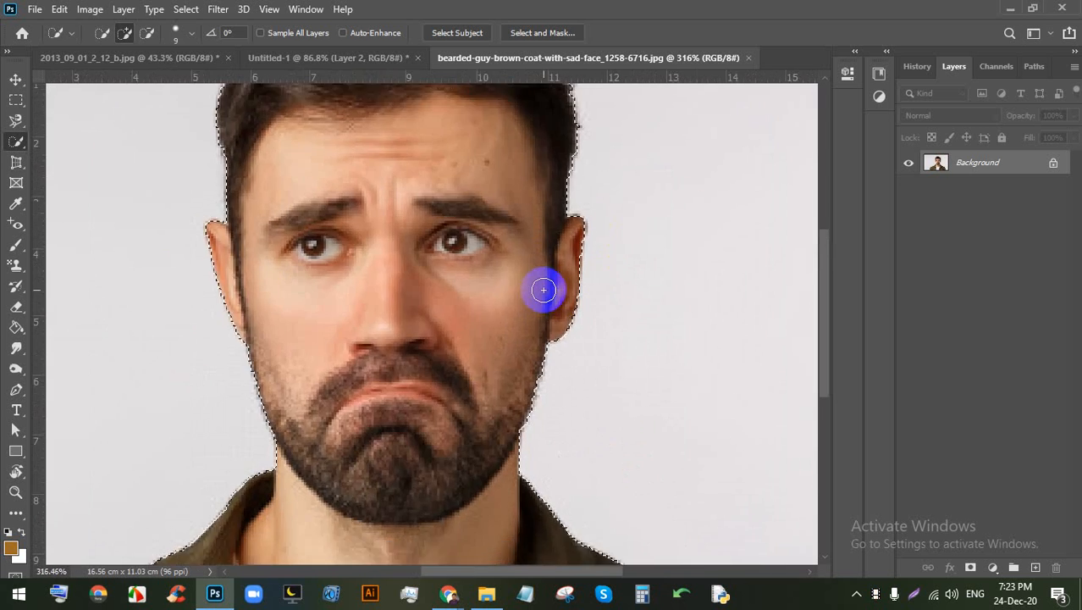
{"action": "scroll", "coordinate": [586, 248], "scroll_direction": "down", "scroll_amount": 9}
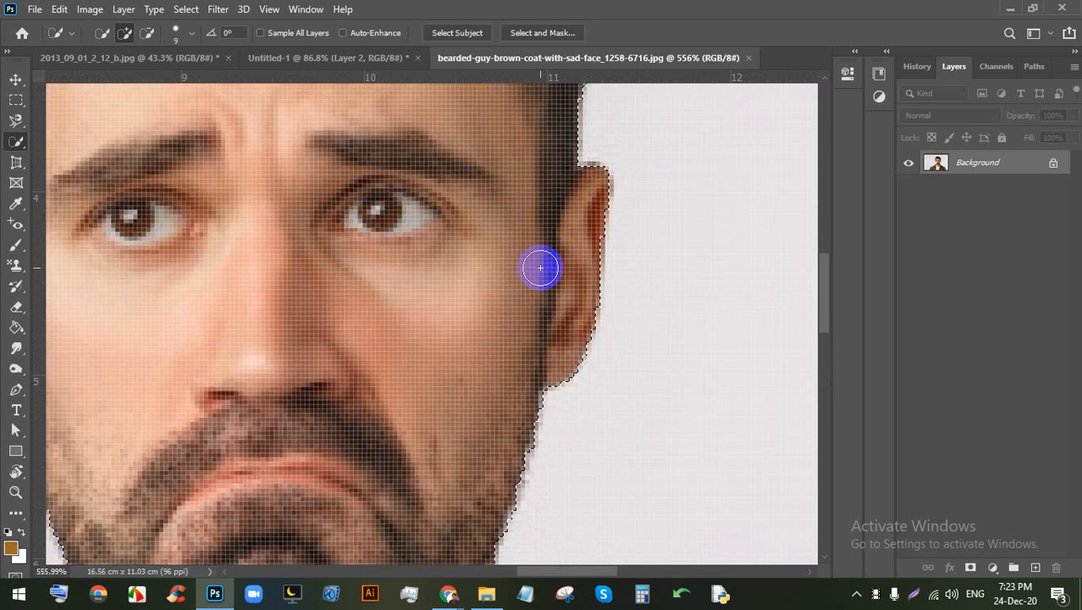
{"action": "scroll", "coordinate": [476, 181], "scroll_direction": "down", "scroll_amount": 1}
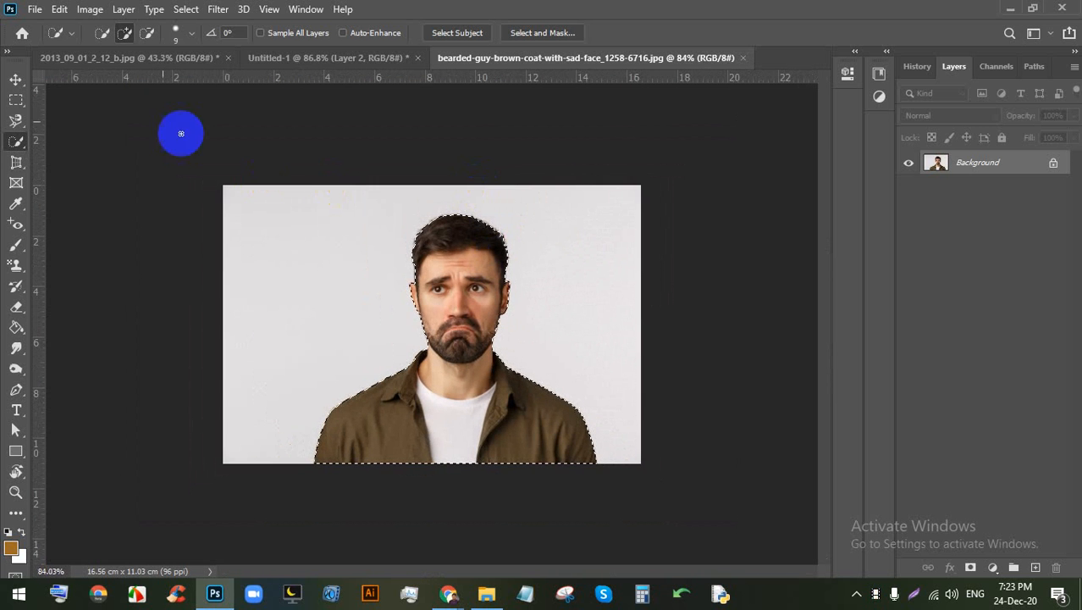
Step: Move the selected bearded man onto the Untitled-1 artboard and place him to the right of the couple
{"action": "left_click", "coordinate": [16, 79]}
{"action": "left_click_drag", "start_coordinate": [458, 256], "coordinate": [496, 241]}
{"action": "scroll", "coordinate": [496, 241], "scroll_direction": "down", "scroll_amount": 4}
{"action": "left_click_drag", "start_coordinate": [478, 277], "coordinate": [710, 278]}
{"action": "scroll", "coordinate": [605, 239], "scroll_direction": "down", "scroll_amount": 8}
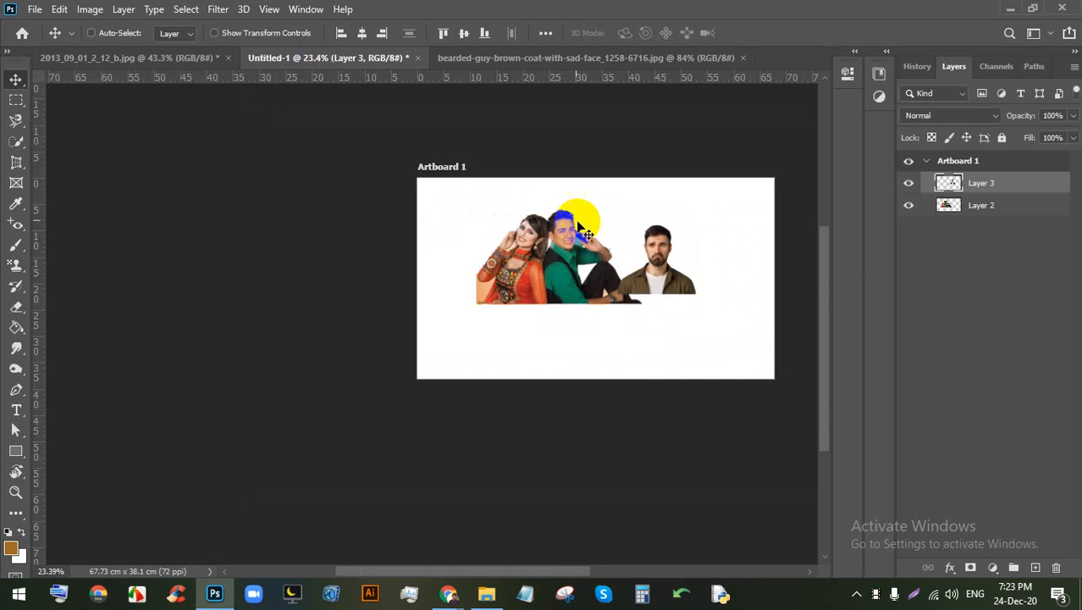
Step: Reposition the bearded man's cutout beside the couple and inspect its edges up close
{"action": "scroll", "coordinate": [675, 245], "scroll_direction": "up", "scroll_amount": 16}
{"action": "left_click_drag", "start_coordinate": [551, 230], "coordinate": [623, 206]}
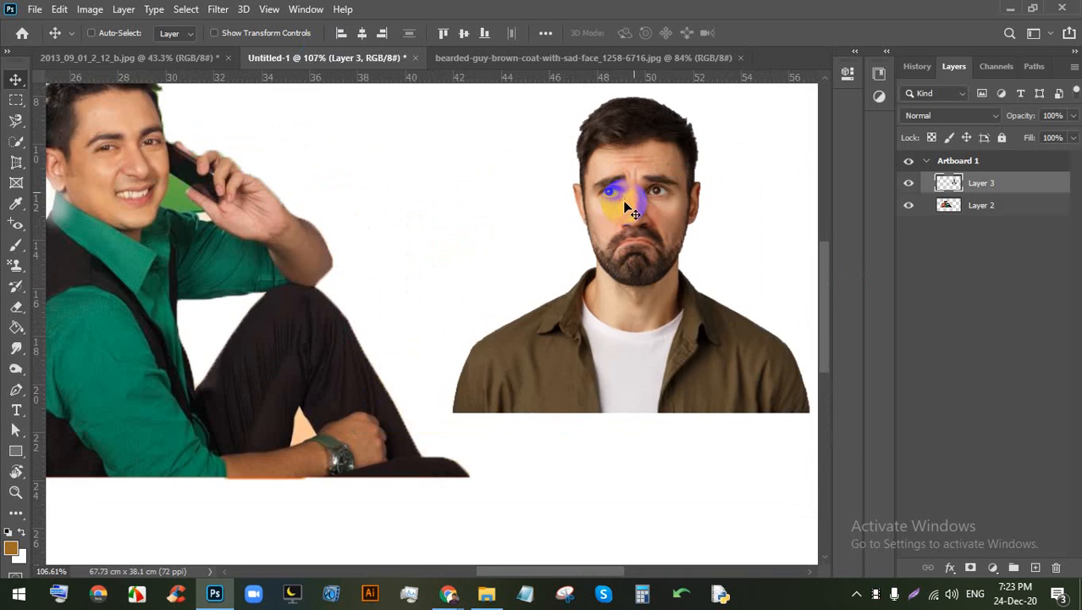
{"action": "scroll", "coordinate": [564, 103], "scroll_direction": "up", "scroll_amount": 7}
{"action": "scroll", "coordinate": [622, 174], "scroll_direction": "down", "scroll_amount": 11}
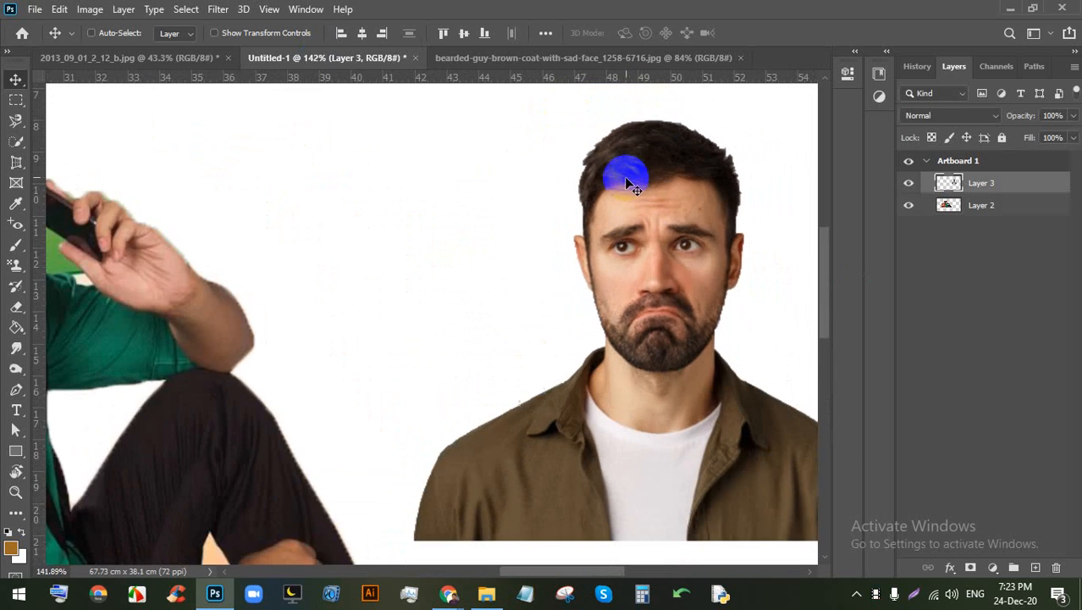
{"action": "scroll", "coordinate": [621, 226], "scroll_direction": "up", "scroll_amount": 5}
{"action": "left_click_drag", "start_coordinate": [614, 219], "coordinate": [590, 231]}
{"action": "scroll", "coordinate": [761, 252], "scroll_direction": "down", "scroll_amount": 5}
{"action": "scroll", "coordinate": [675, 269], "scroll_direction": "up", "scroll_amount": 6}
Step: Hide Layer 2 to view the bearded man's cutout alone and show the layer again
{"action": "left_click", "coordinate": [907, 206]}
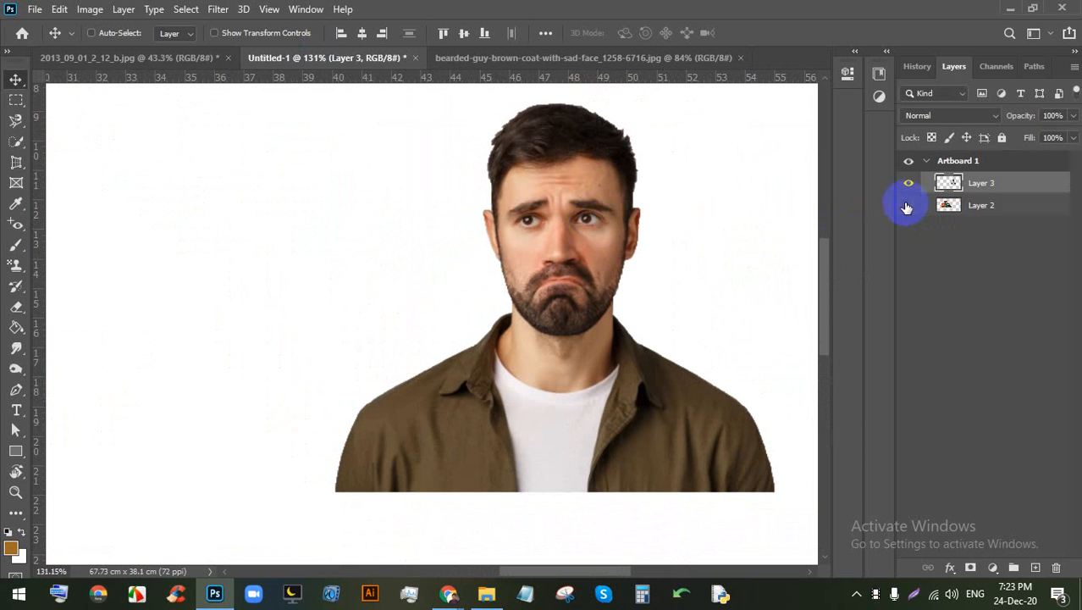
{"action": "left_click", "coordinate": [908, 206]}
{"action": "scroll", "coordinate": [423, 228], "scroll_direction": "down", "scroll_amount": 8}
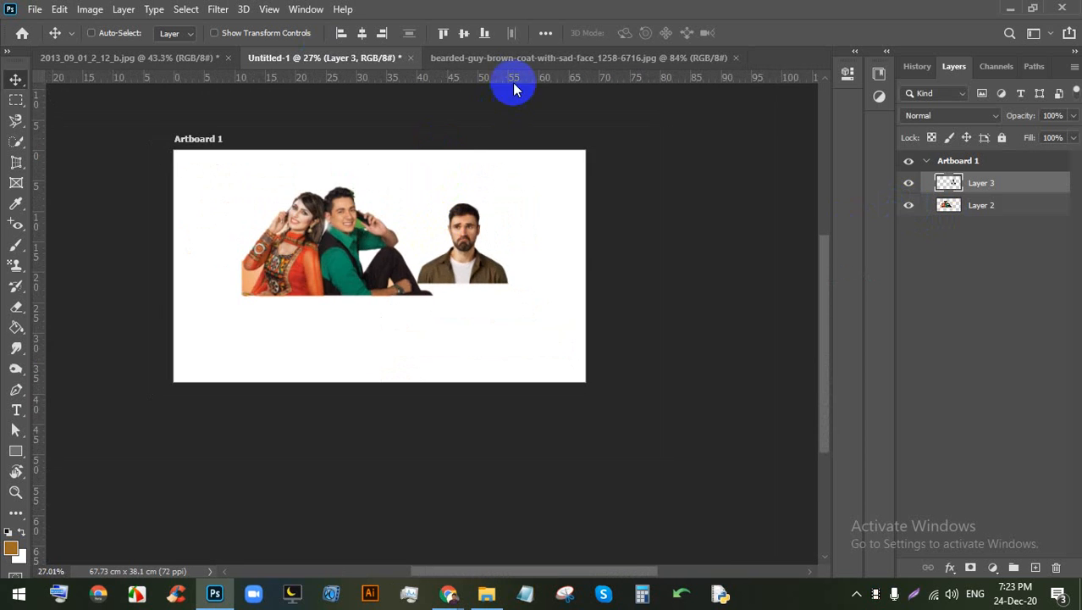
Step: Return to the bearded man's source photo, check the selection outline and deselect it
{"action": "left_click", "coordinate": [518, 58]}
{"action": "scroll", "coordinate": [463, 271], "scroll_direction": "up", "scroll_amount": 4}
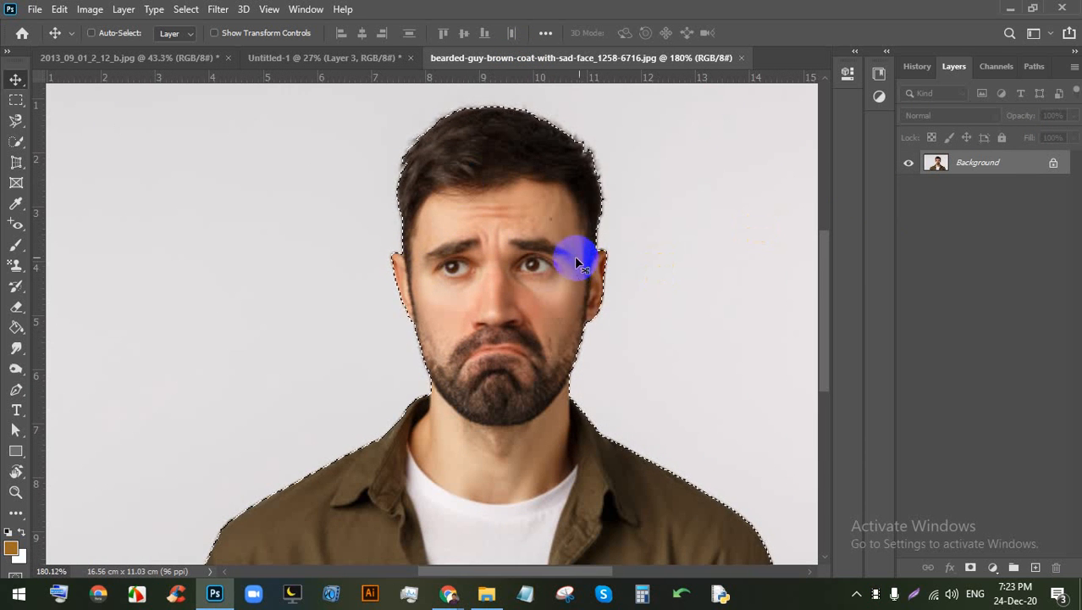
{"action": "scroll", "coordinate": [580, 250], "scroll_direction": "down", "scroll_amount": 3}
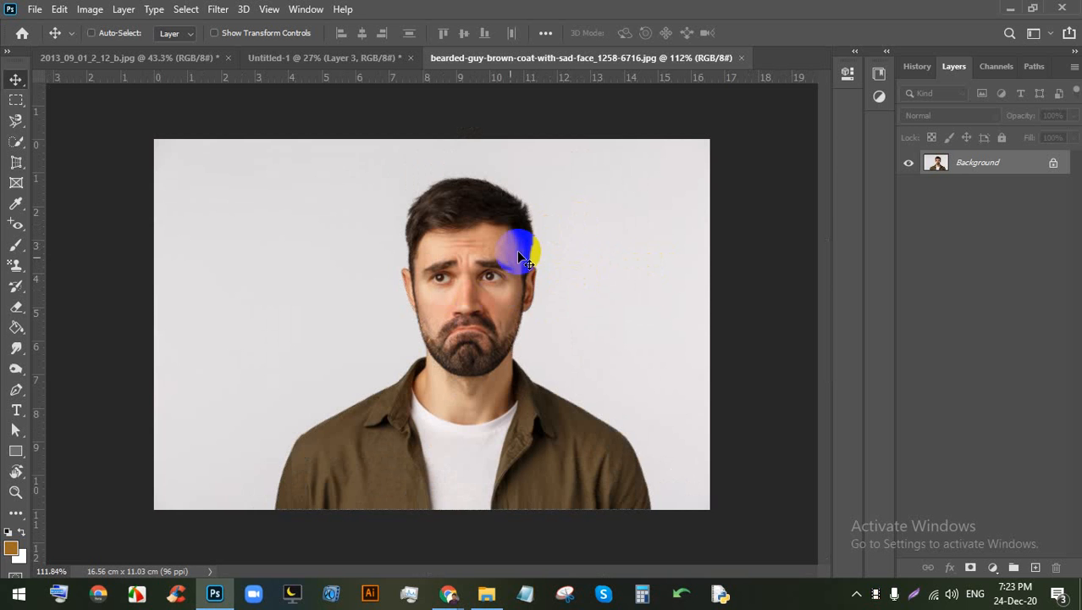
Step: Unlock the background layer and select the light backdrop around the man with the Quick Selection tool
{"action": "scroll", "coordinate": [449, 277], "scroll_direction": "up", "scroll_amount": 1}
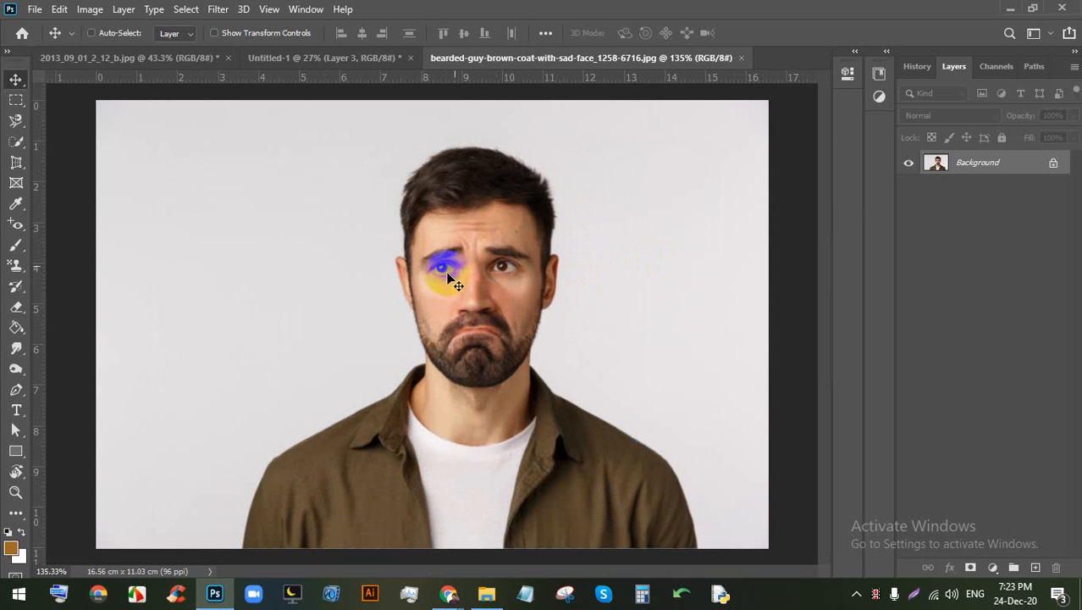
{"action": "left_click", "coordinate": [1054, 166]}
{"action": "scroll", "coordinate": [391, 229], "scroll_direction": "down", "scroll_amount": 1}
{"action": "left_click", "coordinate": [20, 144]}
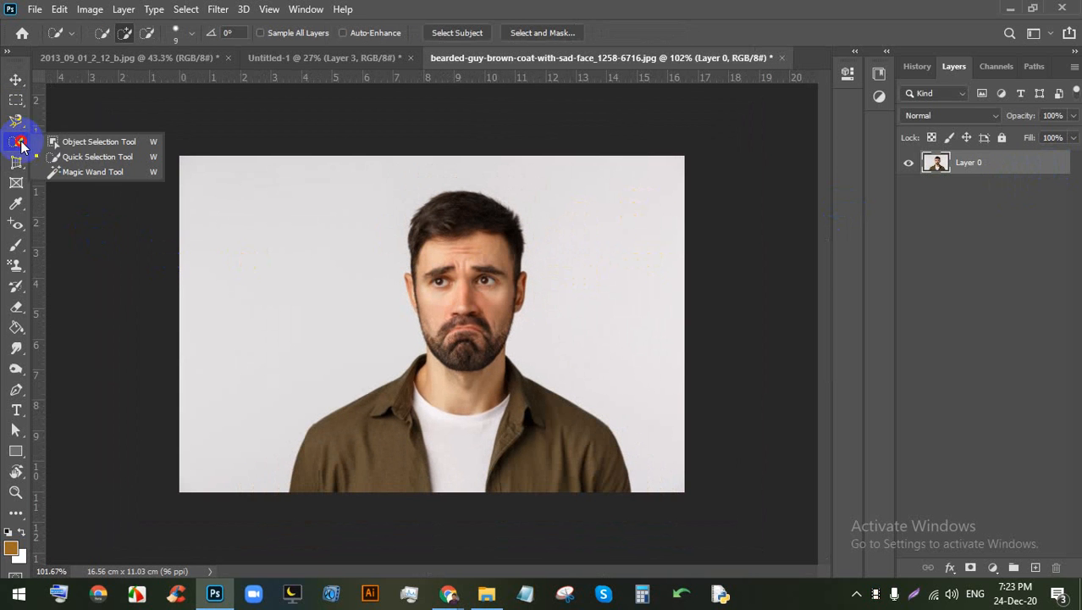
{"action": "left_click", "coordinate": [79, 158]}
{"action": "mouse_move", "coordinate": [343, 165]}
{"action": "left_mouse_down"}
{"action": "mouse_move", "coordinate": [449, 159]}
{"action": "mouse_move", "coordinate": [305, 197]}
{"action": "mouse_move", "coordinate": [296, 294]}
{"action": "mouse_move", "coordinate": [311, 329]}
{"action": "mouse_move", "coordinate": [472, 176]}
{"action": "mouse_move", "coordinate": [535, 188]}
{"action": "mouse_move", "coordinate": [600, 245]}
{"action": "mouse_move", "coordinate": [646, 364]}
{"action": "left_mouse_up"}
Step: Subtract the man's wrongly included ear from the backdrop selection
{"action": "scroll", "coordinate": [367, 273], "scroll_direction": "up", "scroll_amount": 5}
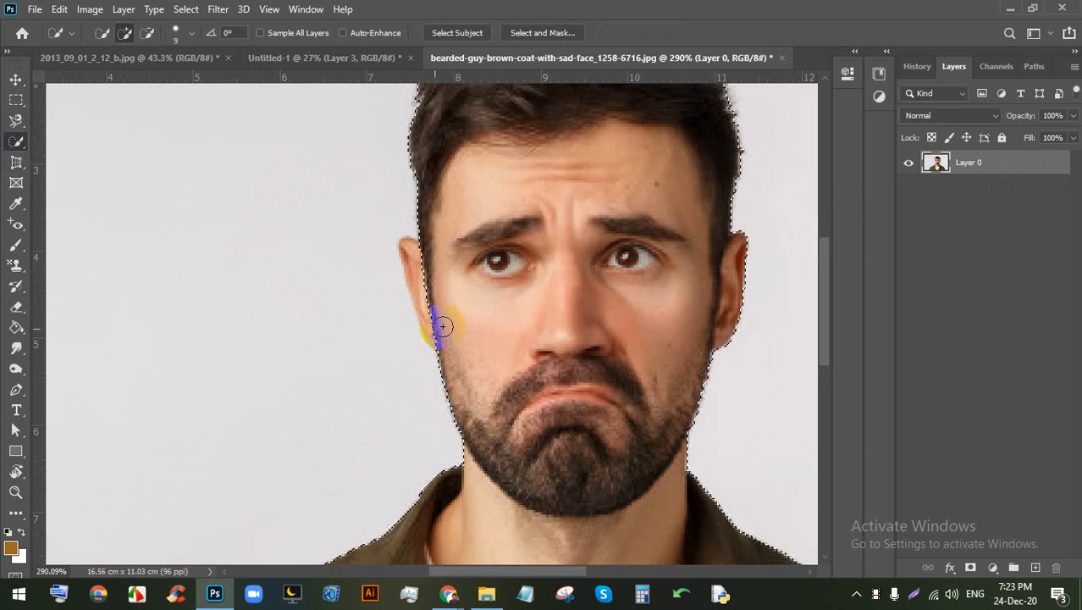
{"action": "scroll", "coordinate": [412, 290], "scroll_direction": "up", "scroll_amount": 1}
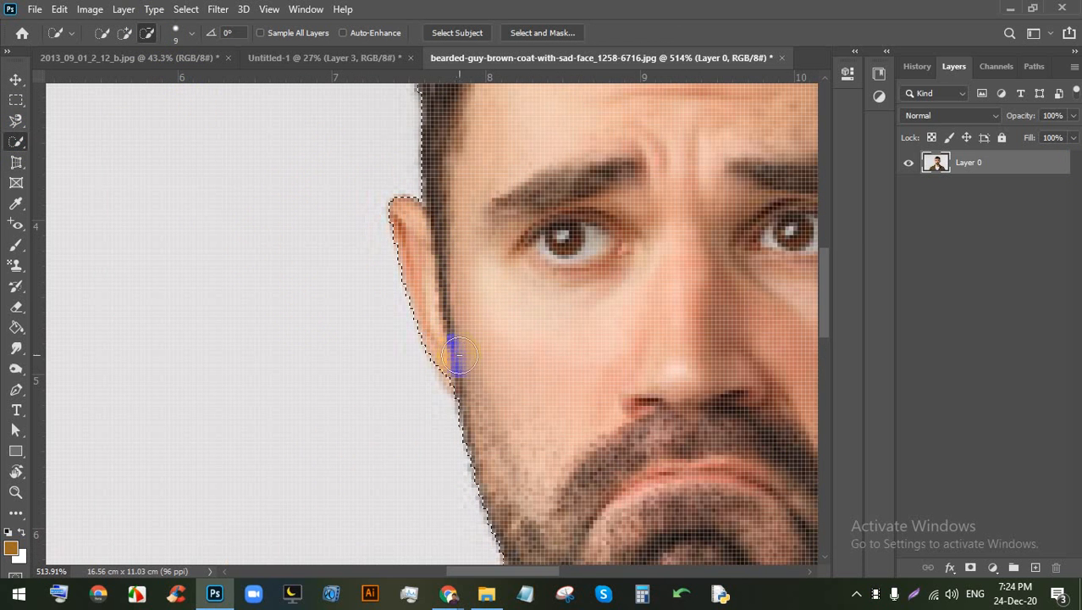
{"action": "scroll", "coordinate": [468, 379], "scroll_direction": "down", "scroll_amount": 6}
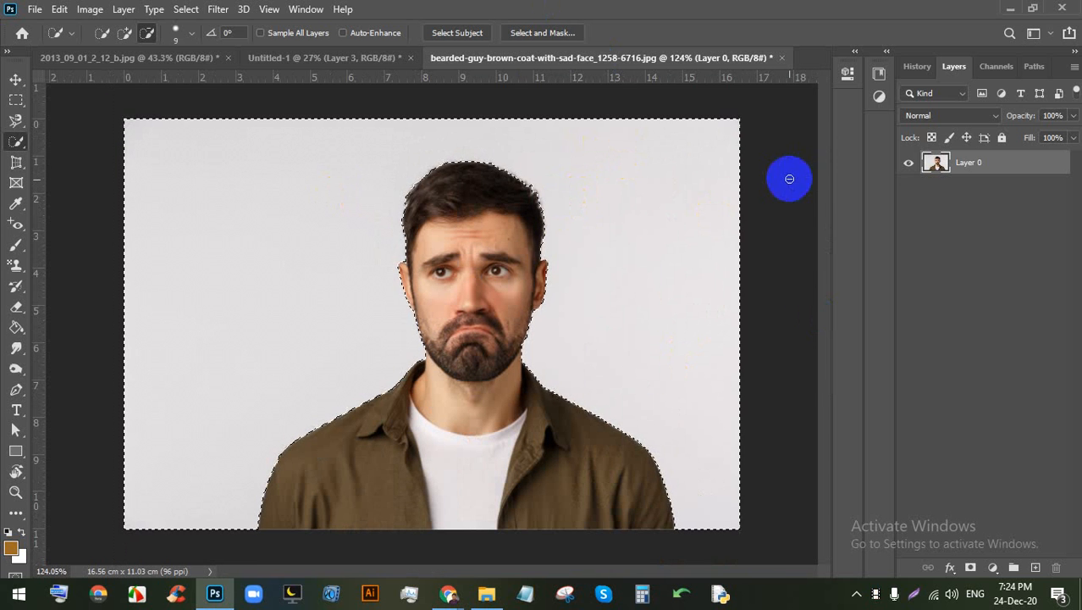
Step: Delete the selected backdrop around the man and clear the selection
{"action": "key", "text": "Delete"}
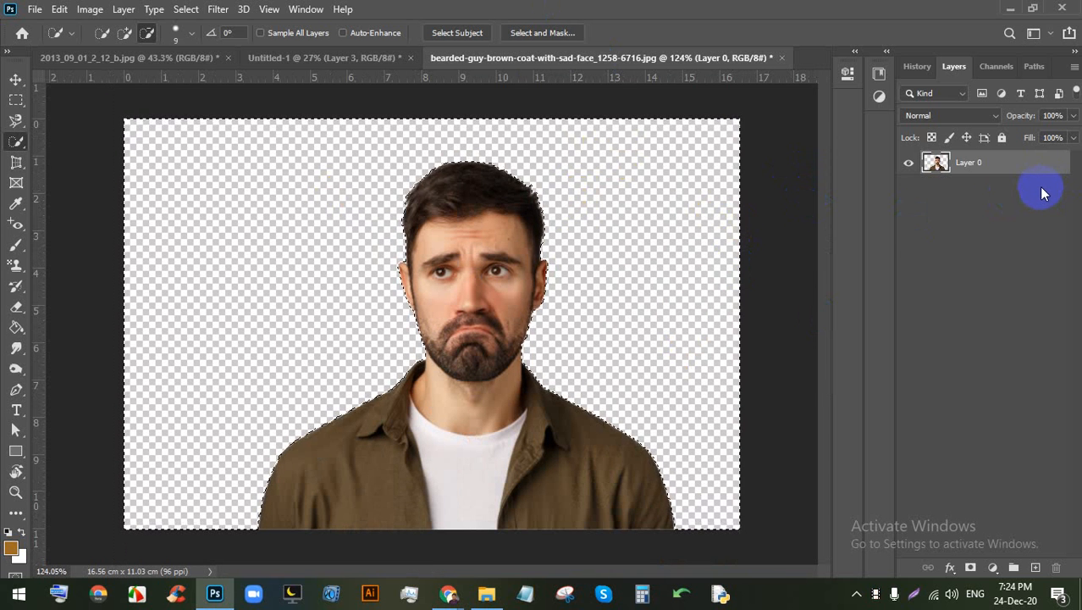
{"action": "scroll", "coordinate": [542, 279], "scroll_direction": "up", "scroll_amount": 2}
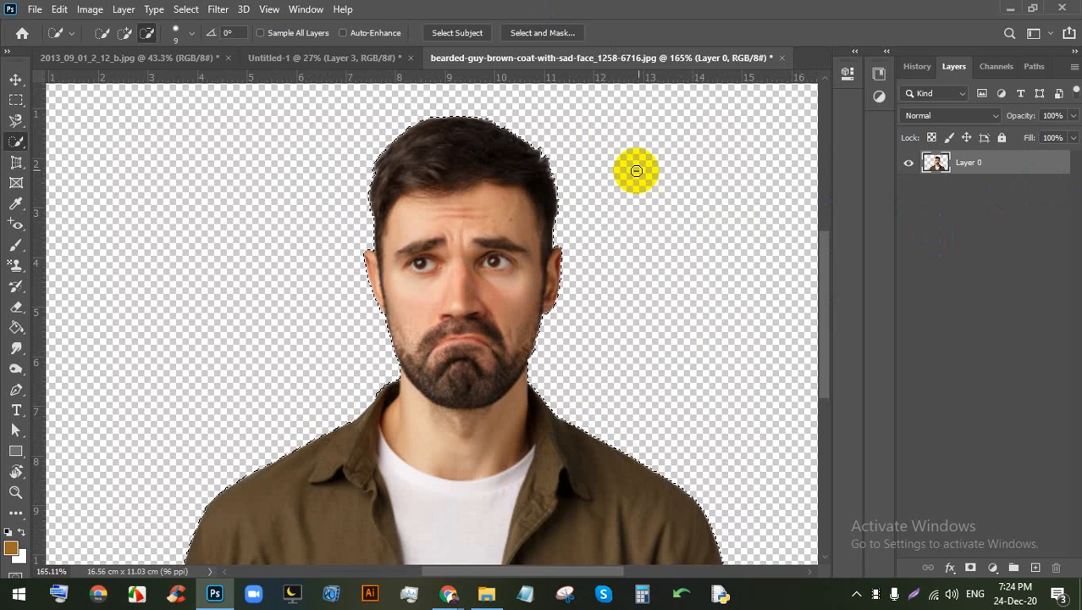
{"action": "scroll", "coordinate": [742, 162], "scroll_direction": "down", "scroll_amount": 2}
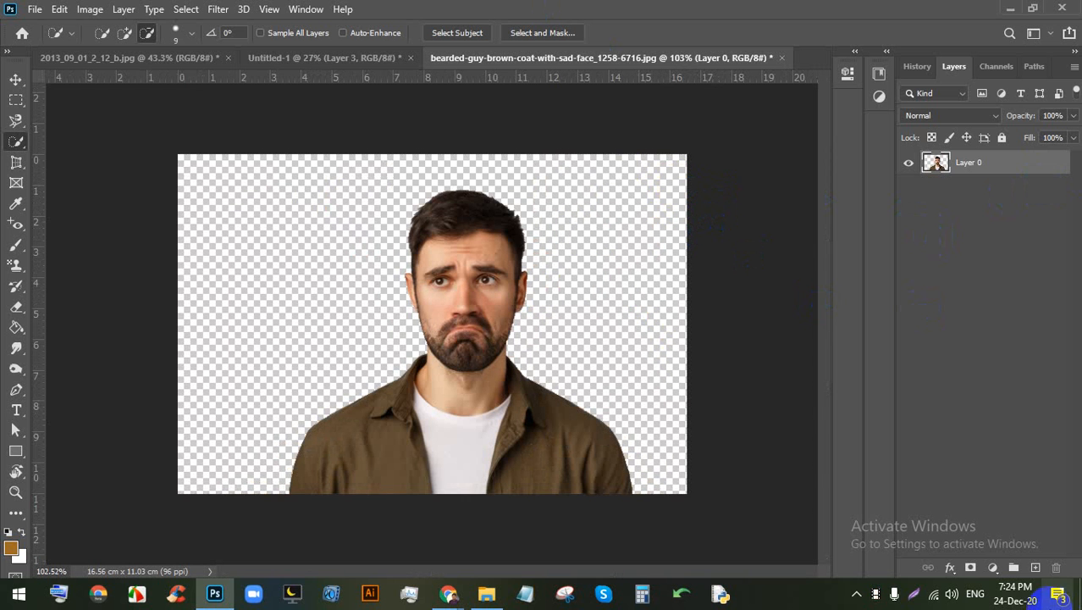
Step: Add a new layer beneath the man's layer and fill it with the brown foreground color
{"action": "left_click_drag", "start_coordinate": [999, 172], "coordinate": [999, 213]}
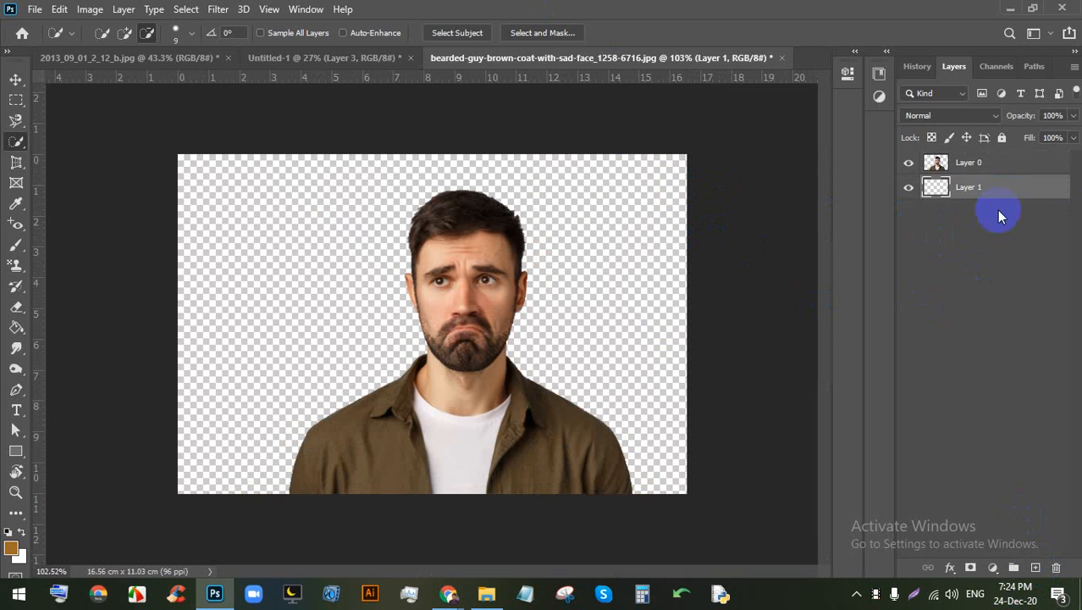
{"action": "left_click", "coordinate": [17, 326]}
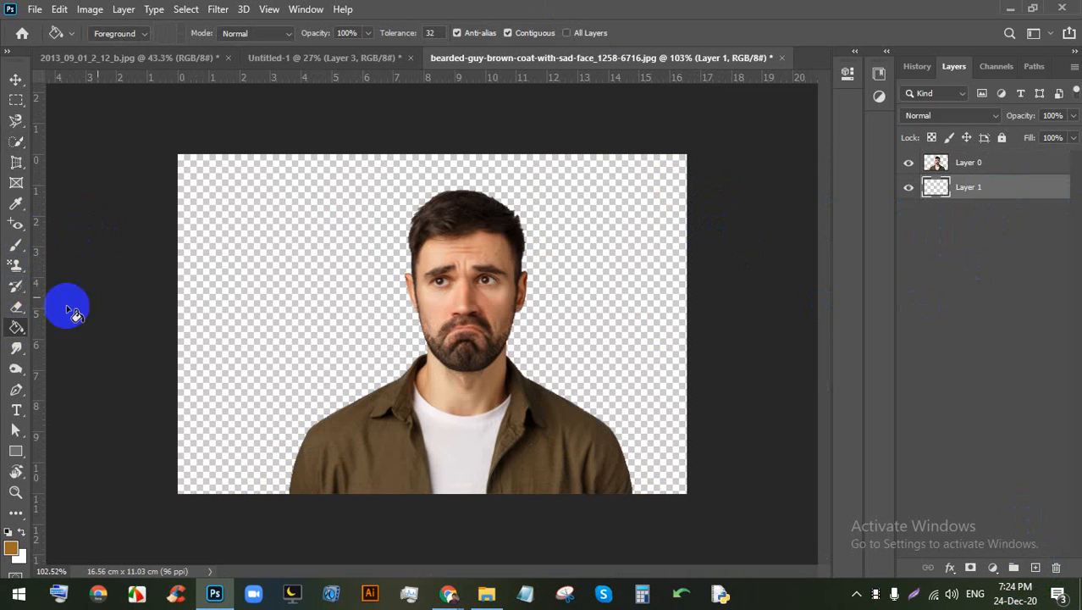
{"action": "left_click", "coordinate": [241, 295]}
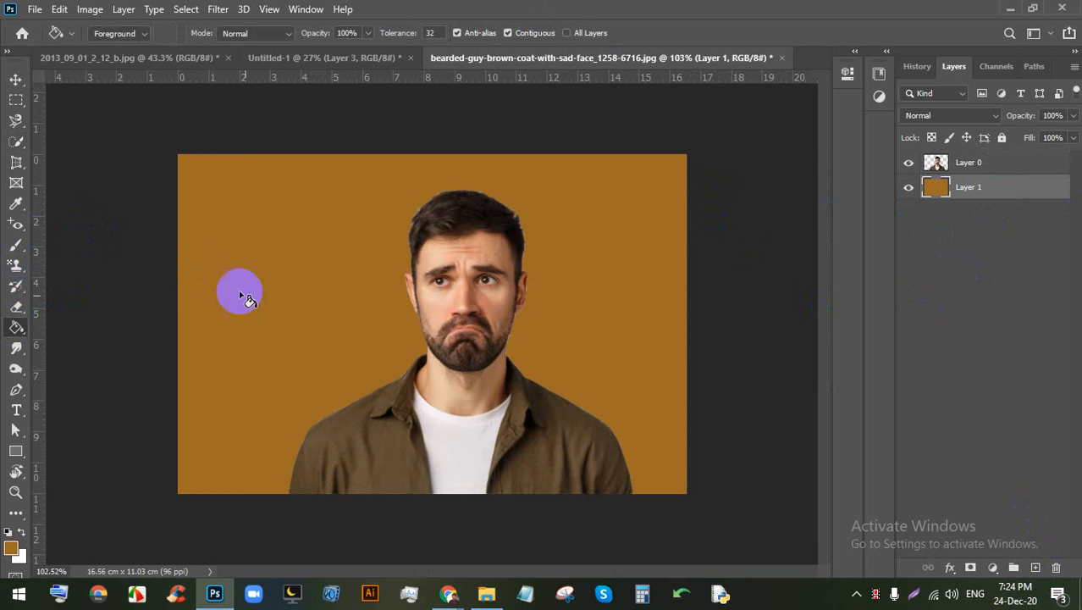
Step: Set the foreground color to purple #9d2393 and refill the layer behind the man with it
{"action": "left_click", "coordinate": [13, 548]}
{"action": "left_click", "coordinate": [851, 217]}
{"action": "left_click", "coordinate": [973, 175]}
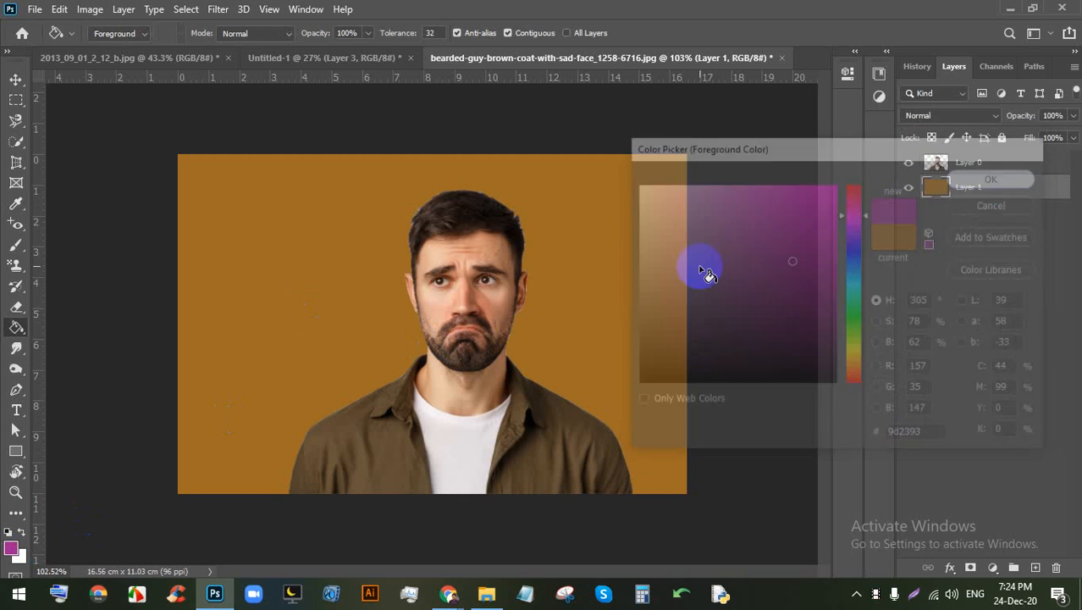
{"action": "left_click", "coordinate": [645, 235]}
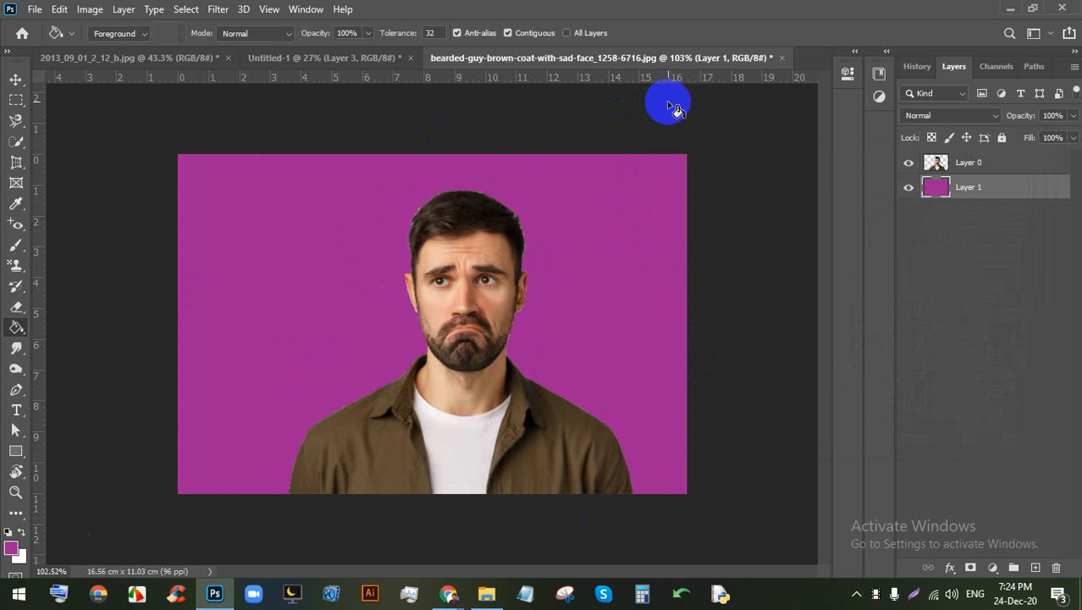
Step: Undo both color fills, the added layer and the backdrop deletion
{"action": "key", "text": "ctrl+z"}
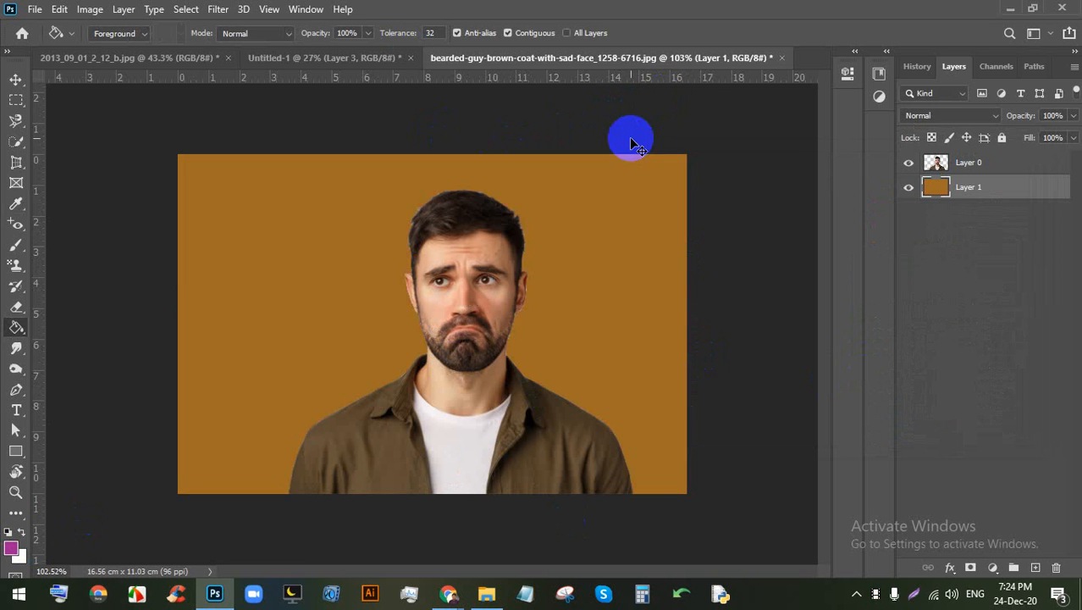
{"action": "key", "text": "ctrl+z"}
{"action": "key", "text": "ctrl+z"}
{"action": "key", "text": "ctrl+z"}
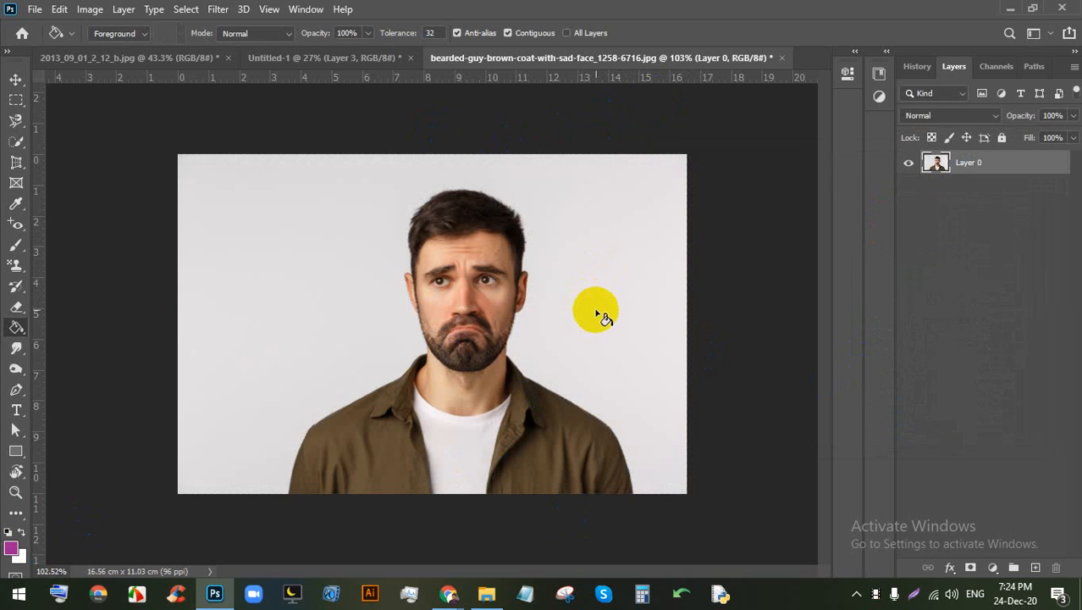
Step: Switch to File Explorer, preview 220-SM892625.jpg in the LEDP Image folder, and open it in Photoshop as a new document
{"action": "left_click", "coordinate": [484, 593]}
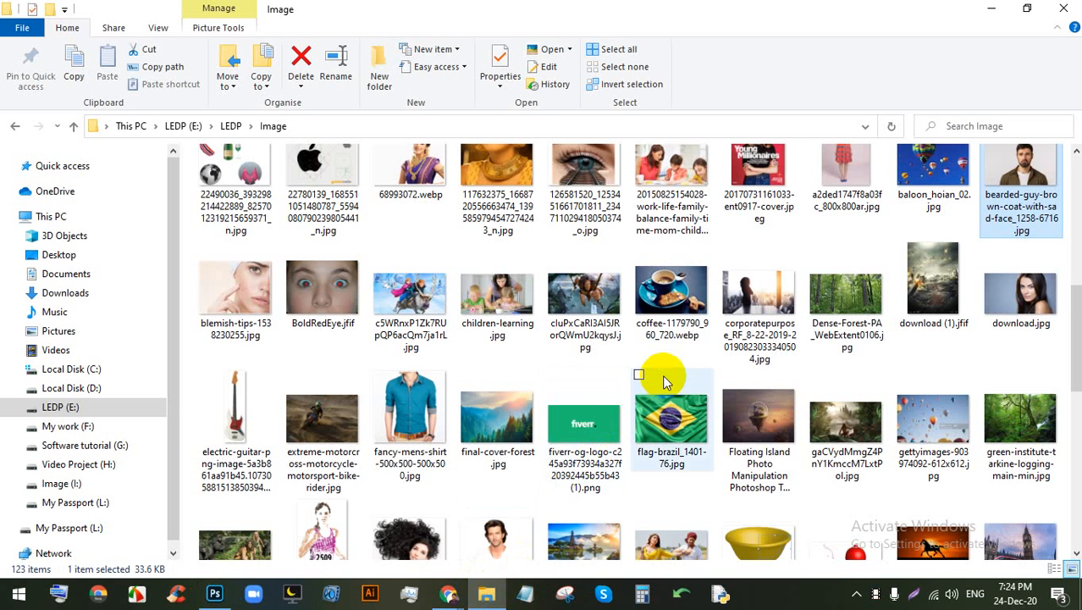
{"action": "scroll", "coordinate": [660, 374], "scroll_direction": "down", "scroll_amount": 10}
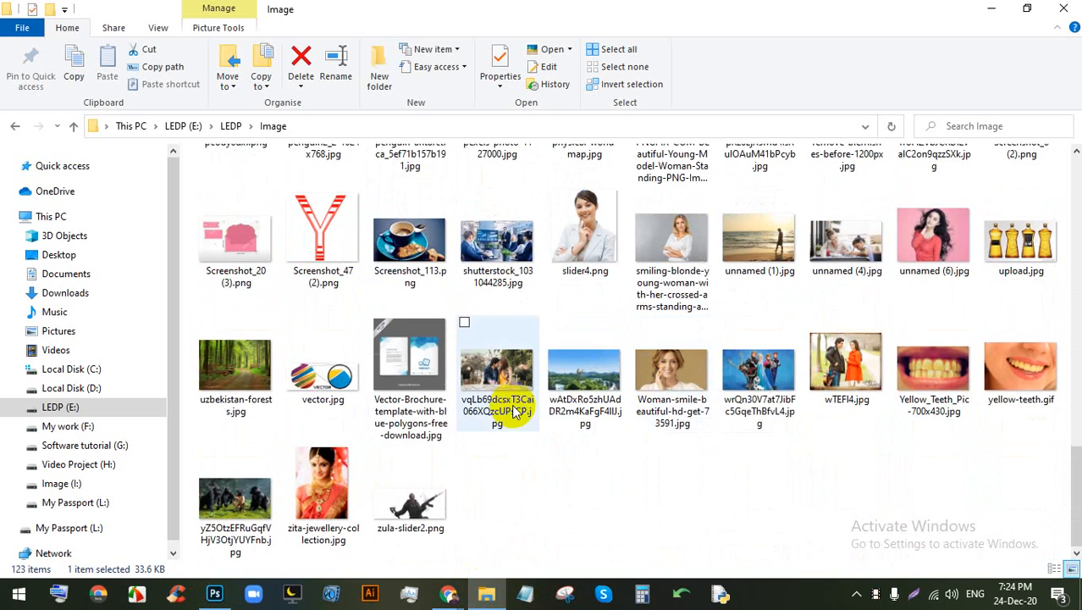
{"action": "scroll", "coordinate": [629, 413], "scroll_direction": "up", "scroll_amount": 2}
{"action": "scroll", "coordinate": [628, 413], "scroll_direction": "up", "scroll_amount": 3}
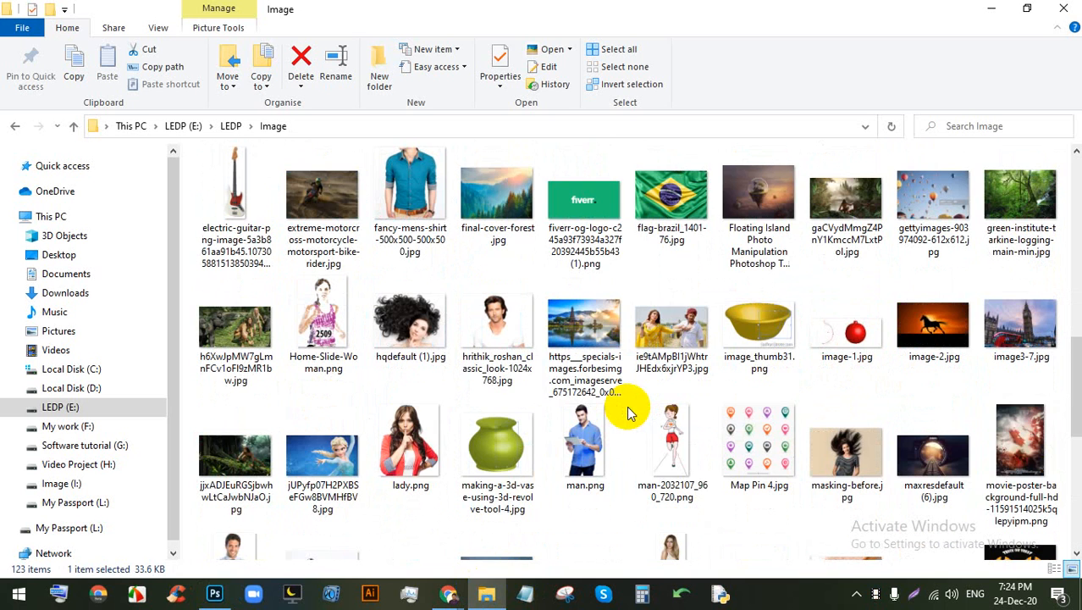
{"action": "scroll", "coordinate": [629, 412], "scroll_direction": "up", "scroll_amount": 6}
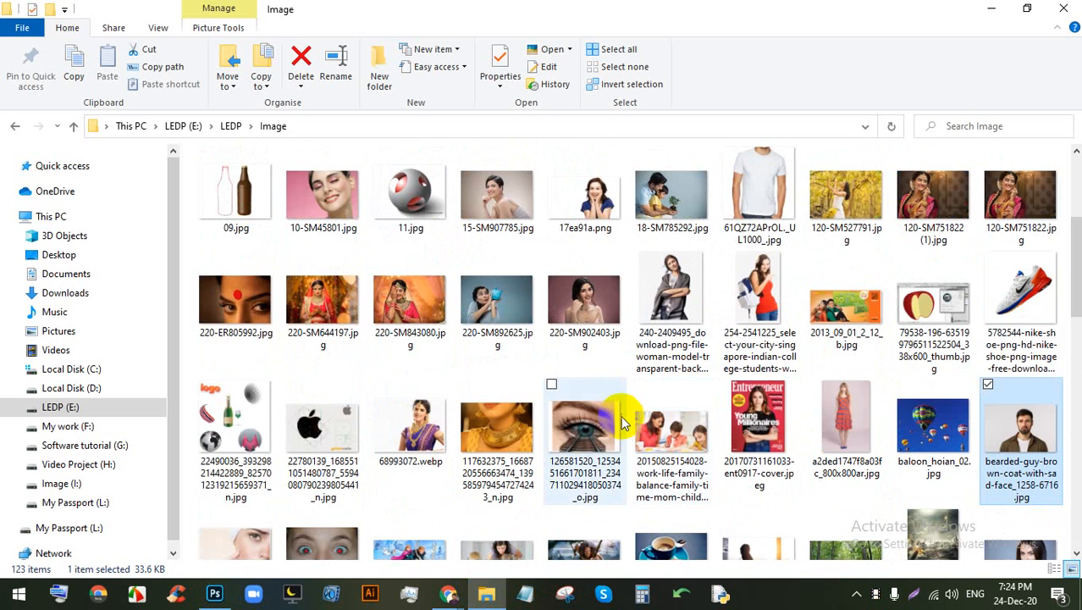
{"action": "double_click", "coordinate": [496, 303]}
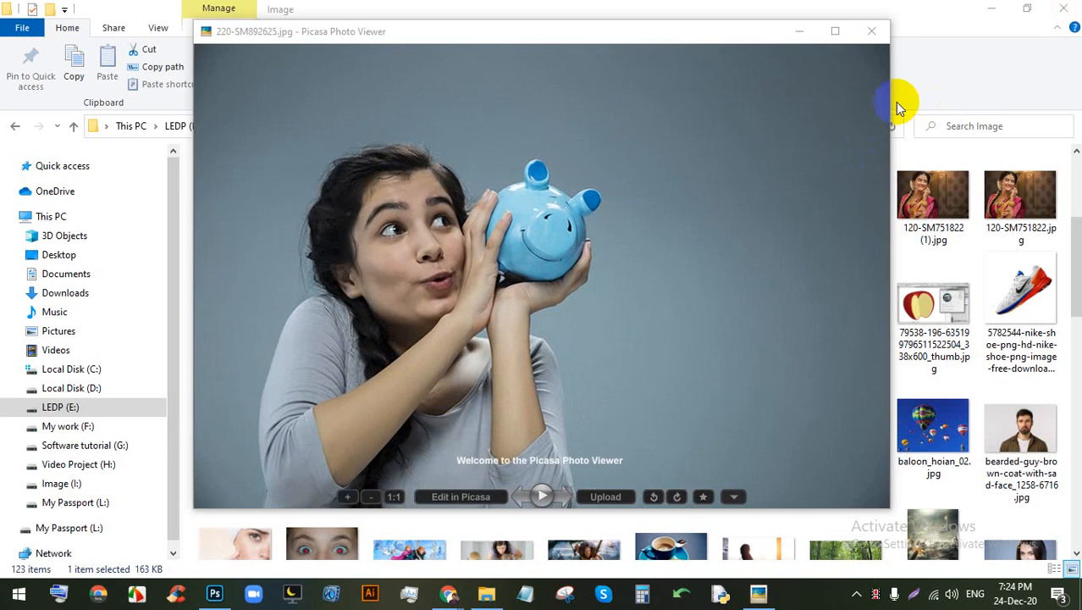
{"action": "left_click", "coordinate": [871, 31]}
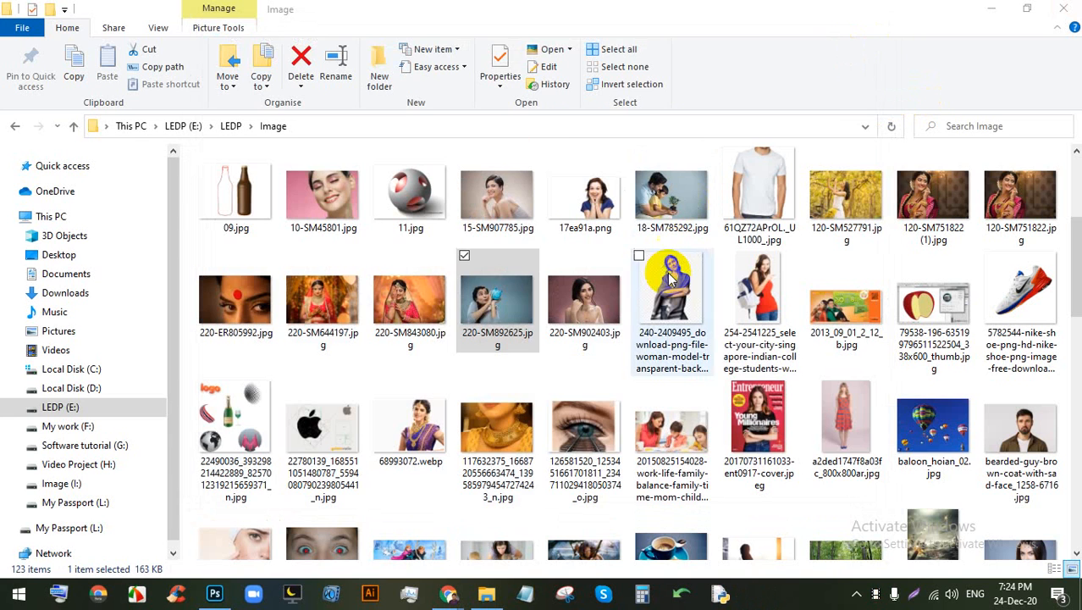
{"action": "left_click_drag", "start_coordinate": [496, 298], "coordinate": [629, 40]}
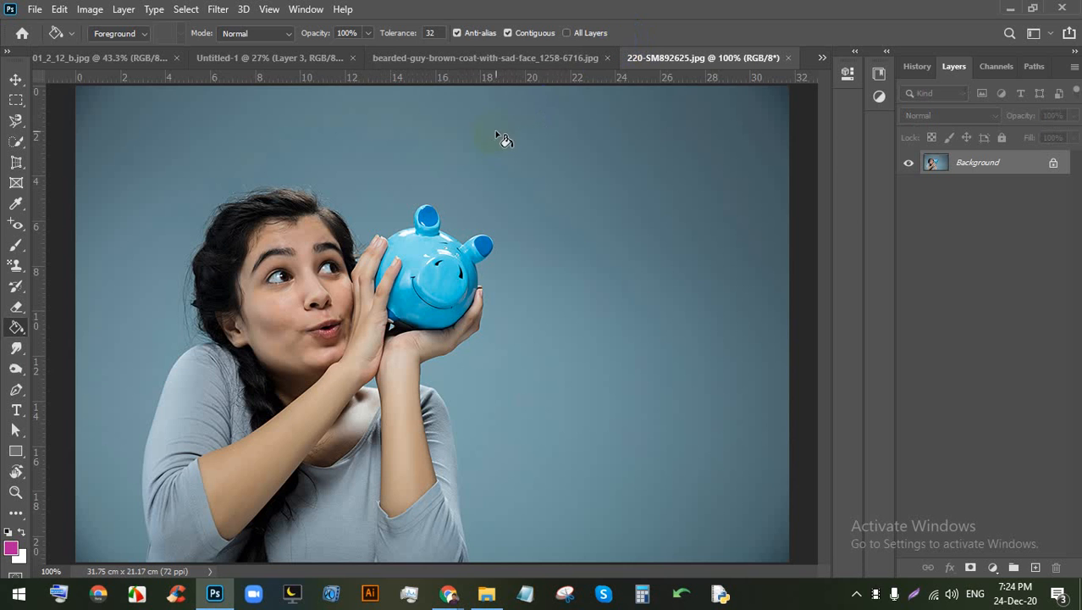
Step: Select the woman's head, arms and shirt with the Quick Selection tool in add-to-selection mode
{"action": "scroll", "coordinate": [471, 193], "scroll_direction": "down", "scroll_amount": 2}
{"action": "key", "text": "ctrl+plus"}
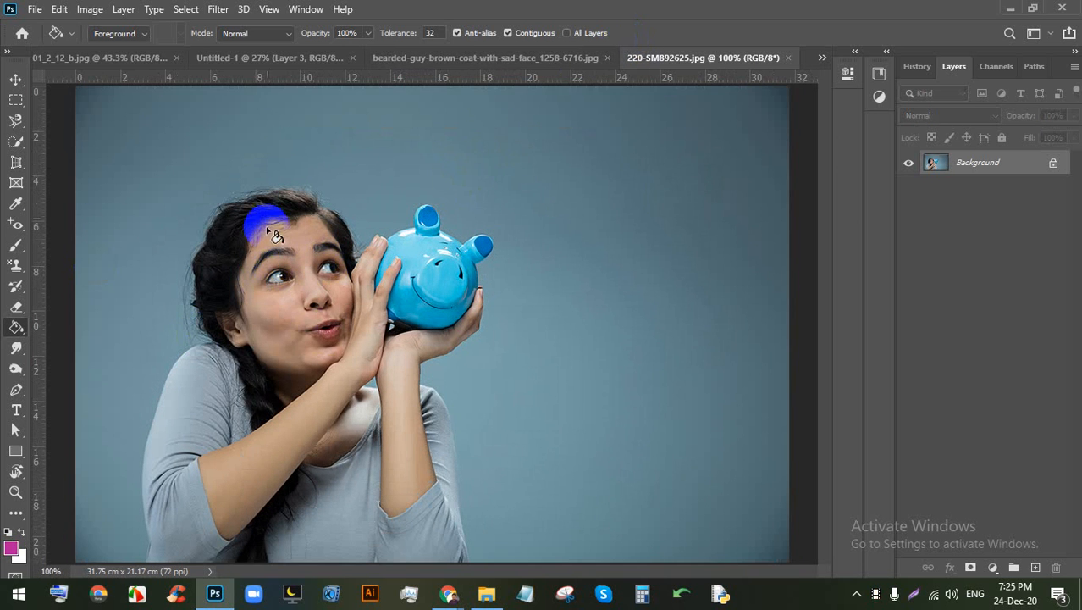
{"action": "scroll", "coordinate": [275, 235], "scroll_direction": "down", "scroll_amount": 1}
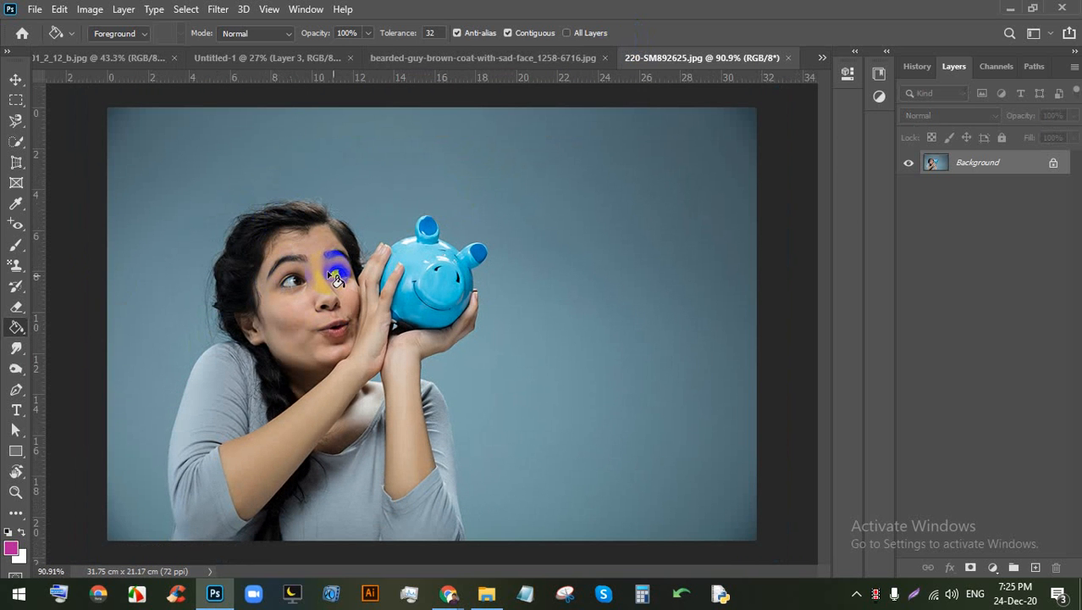
{"action": "left_click", "coordinate": [18, 144]}
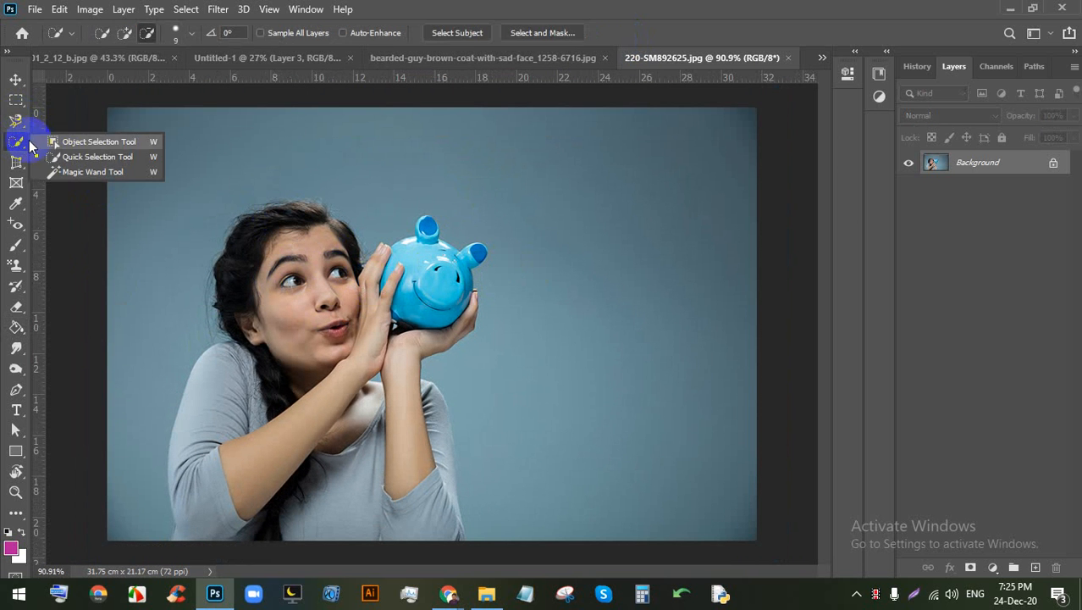
{"action": "left_click", "coordinate": [79, 155]}
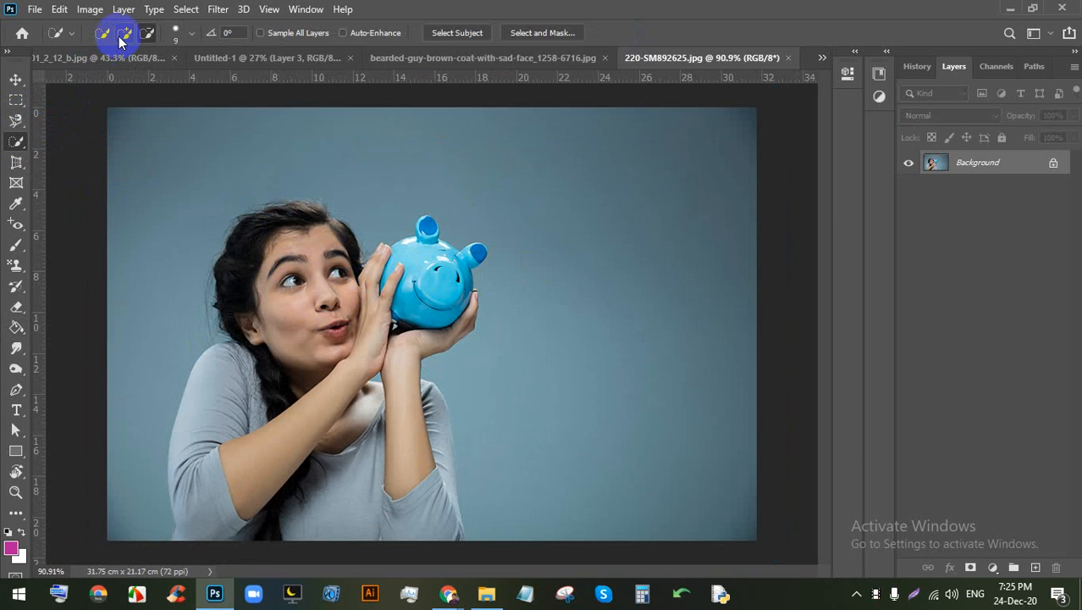
{"action": "scroll", "coordinate": [283, 214], "scroll_direction": "up", "scroll_amount": 1}
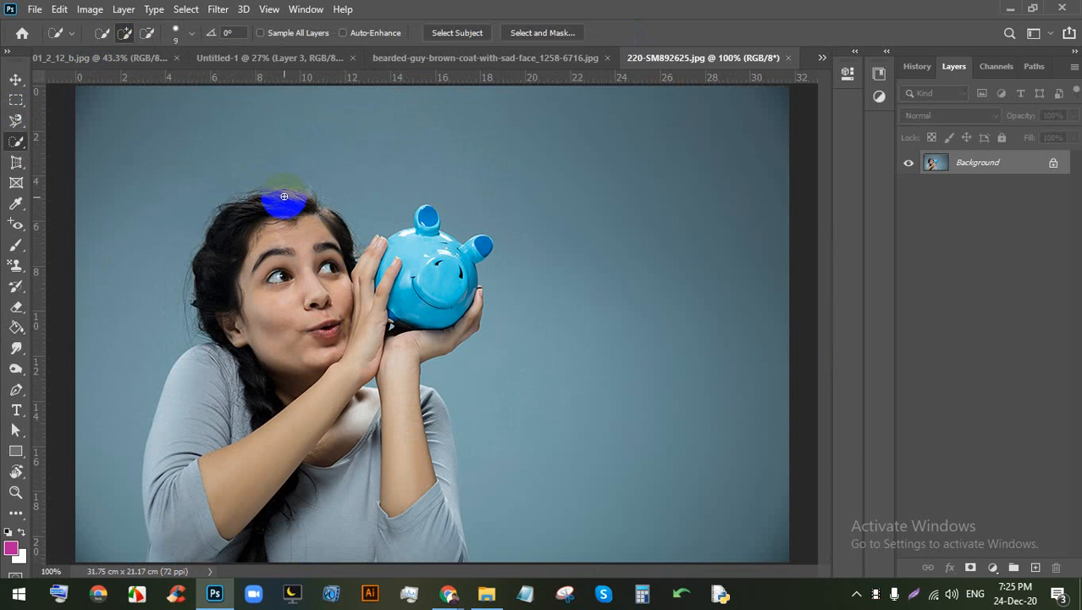
{"action": "mouse_move", "coordinate": [266, 201]}
{"action": "left_mouse_down"}
{"action": "mouse_move", "coordinate": [223, 242]}
{"action": "mouse_move", "coordinate": [224, 280]}
{"action": "mouse_move", "coordinate": [254, 337]}
{"action": "left_mouse_up"}
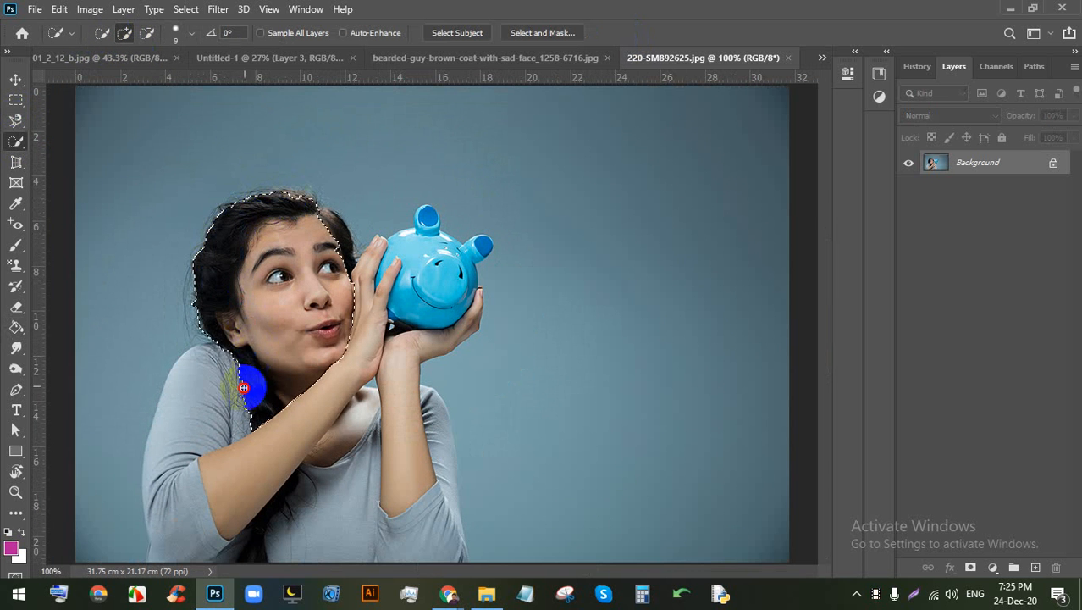
{"action": "left_click_drag", "start_coordinate": [206, 461], "coordinate": [205, 513]}
{"action": "left_click_drag", "start_coordinate": [322, 522], "coordinate": [389, 533]}
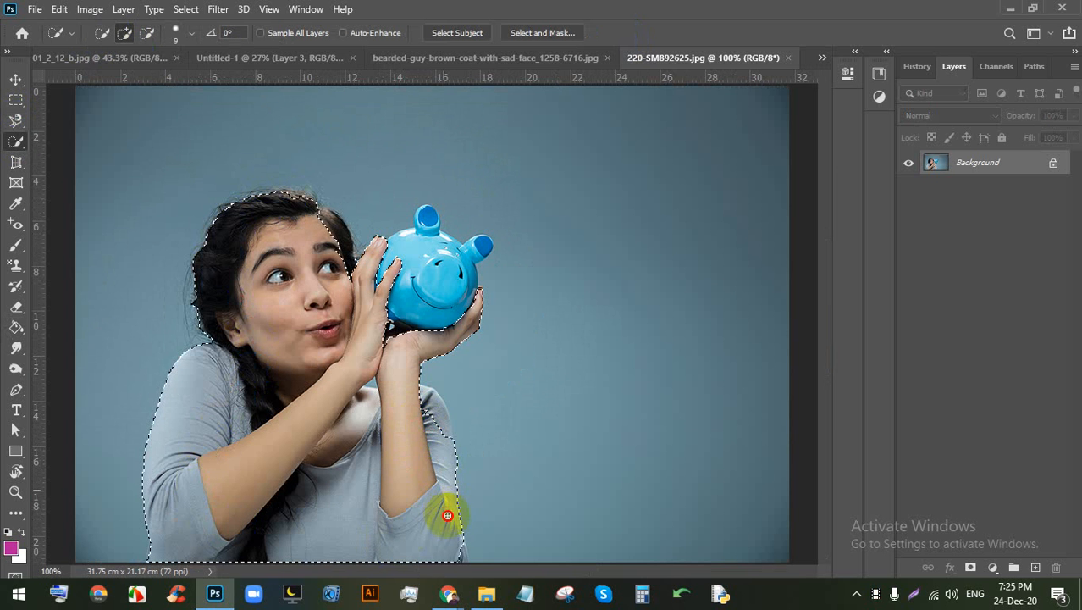
Step: Add the blue piggy bank, including both of its ears, to the woman's selection
{"action": "scroll", "coordinate": [440, 453], "scroll_direction": "up", "scroll_amount": 5}
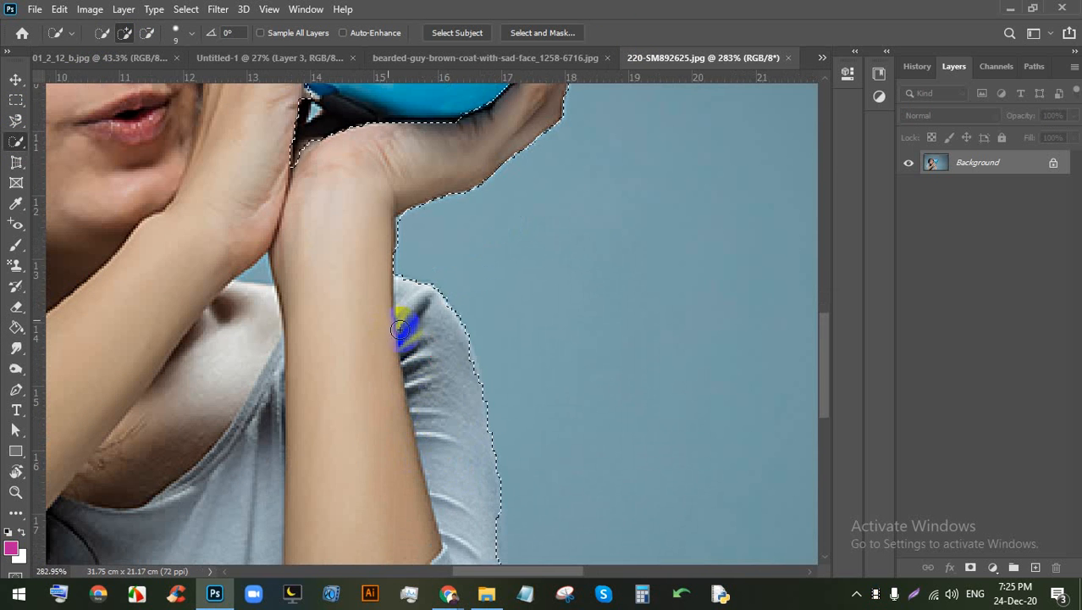
{"action": "scroll", "coordinate": [400, 329], "scroll_direction": "down", "scroll_amount": 6}
{"action": "scroll", "coordinate": [426, 227], "scroll_direction": "up", "scroll_amount": 4}
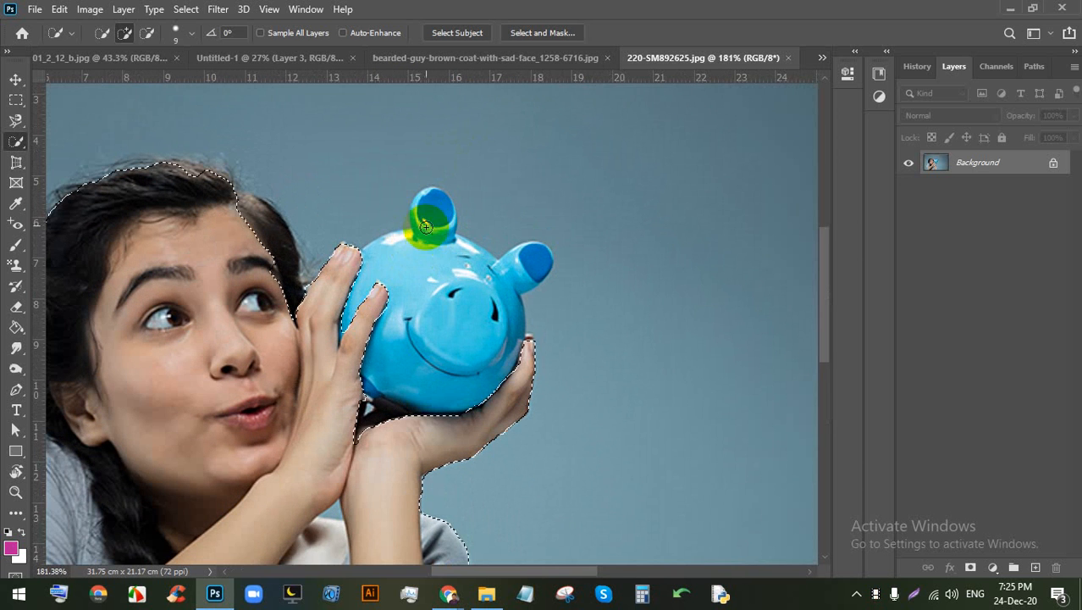
{"action": "left_click_drag", "start_coordinate": [426, 227], "coordinate": [413, 293]}
{"action": "scroll", "coordinate": [483, 283], "scroll_direction": "up", "scroll_amount": 3}
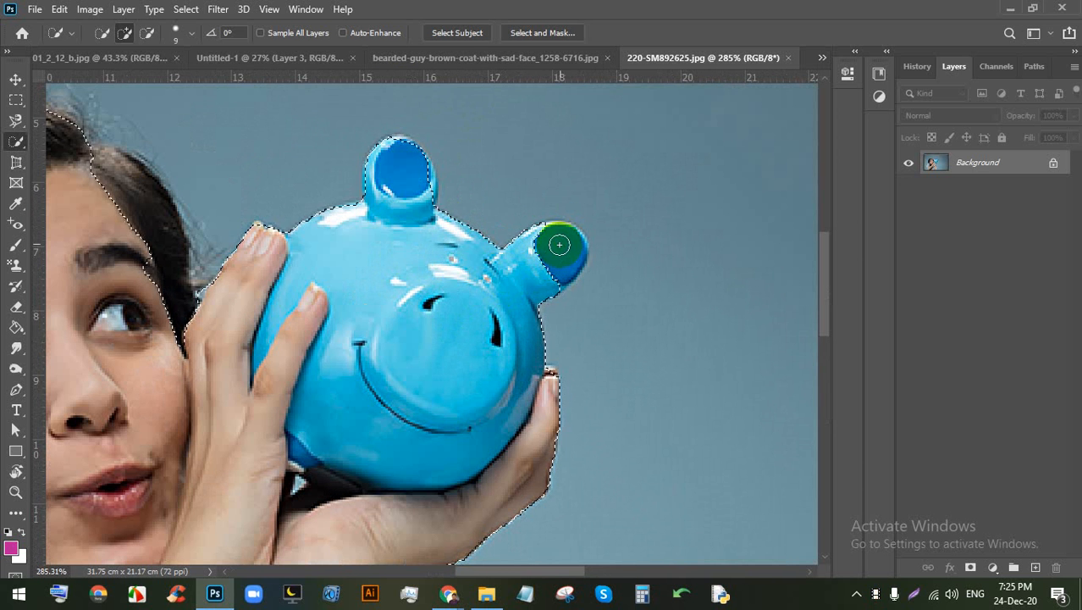
{"action": "left_click_drag", "start_coordinate": [552, 237], "coordinate": [572, 237]}
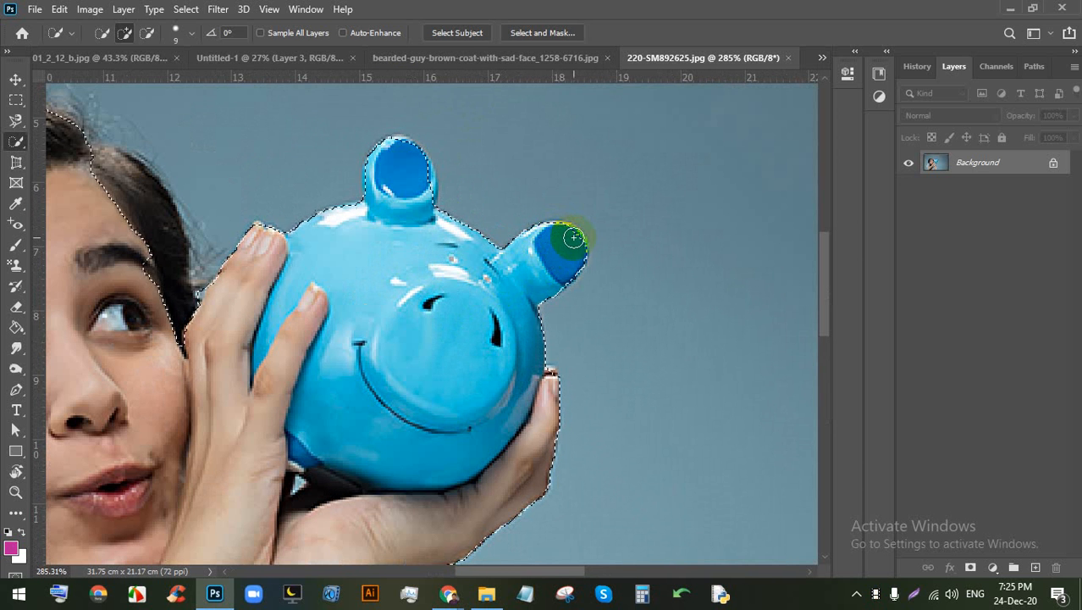
{"action": "left_click", "coordinate": [425, 182]}
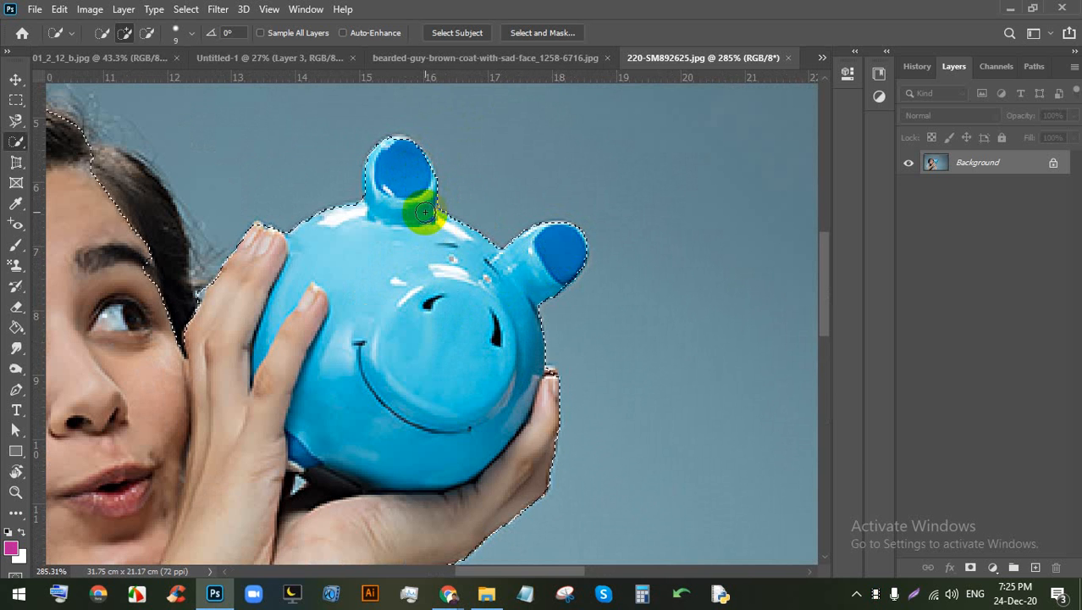
{"action": "scroll", "coordinate": [434, 191], "scroll_direction": "down", "scroll_amount": 13}
{"action": "scroll", "coordinate": [426, 357], "scroll_direction": "up", "scroll_amount": 7}
{"action": "scroll", "coordinate": [370, 336], "scroll_direction": "down", "scroll_amount": 7}
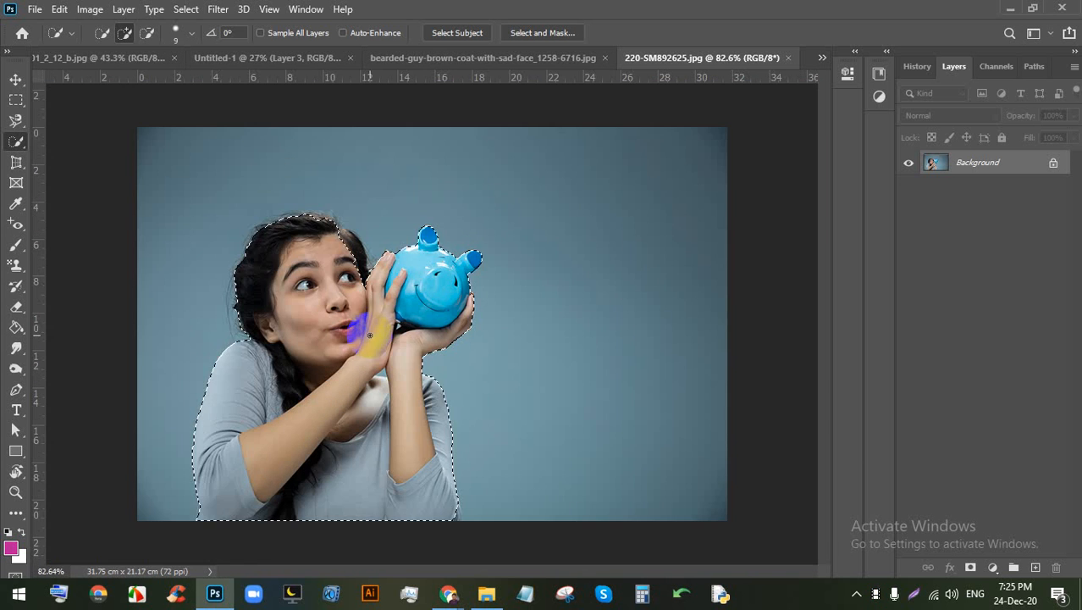
Step: Add the missed hair along the top edge of the woman's head to the selection
{"action": "scroll", "coordinate": [349, 279], "scroll_direction": "up", "scroll_amount": 5}
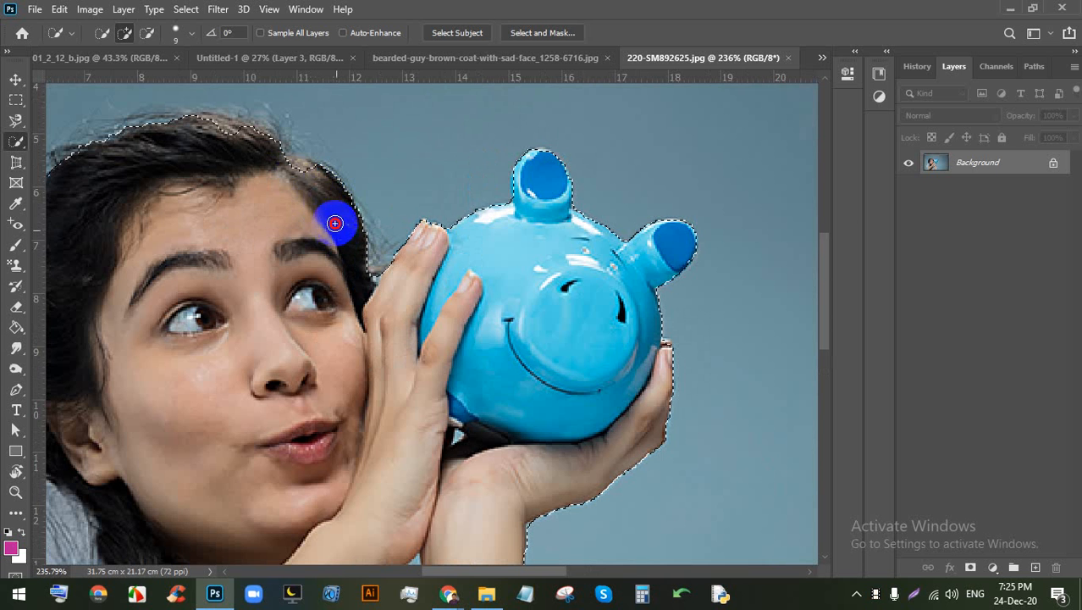
{"action": "left_click_drag", "start_coordinate": [283, 164], "coordinate": [224, 128]}
{"action": "scroll", "coordinate": [362, 296], "scroll_direction": "down", "scroll_amount": 4}
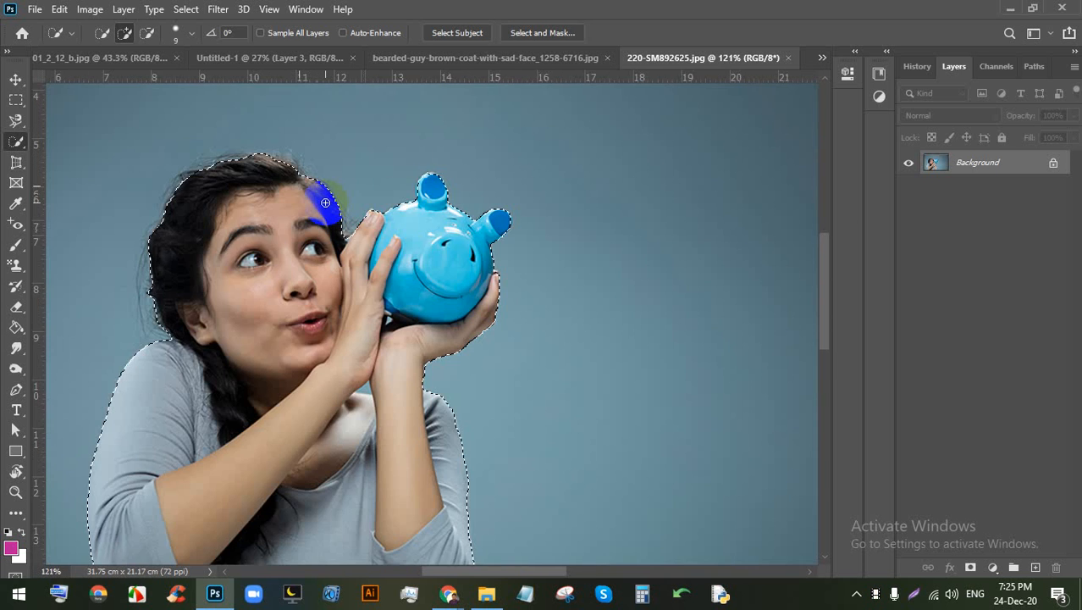
{"action": "scroll", "coordinate": [363, 508], "scroll_direction": "up", "scroll_amount": 6}
{"action": "scroll", "coordinate": [360, 381], "scroll_direction": "down", "scroll_amount": 6}
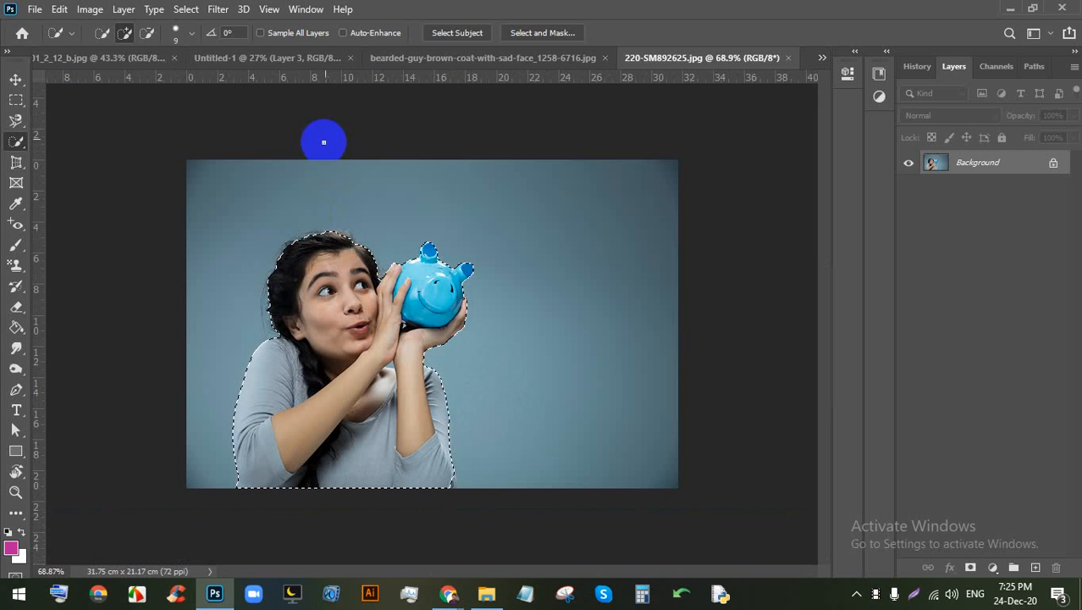
Step: Extend the selection along the woman's outer sleeve below the piggy bank, down to the photo's lower edge
{"action": "scroll", "coordinate": [450, 520], "scroll_direction": "up", "scroll_amount": 12}
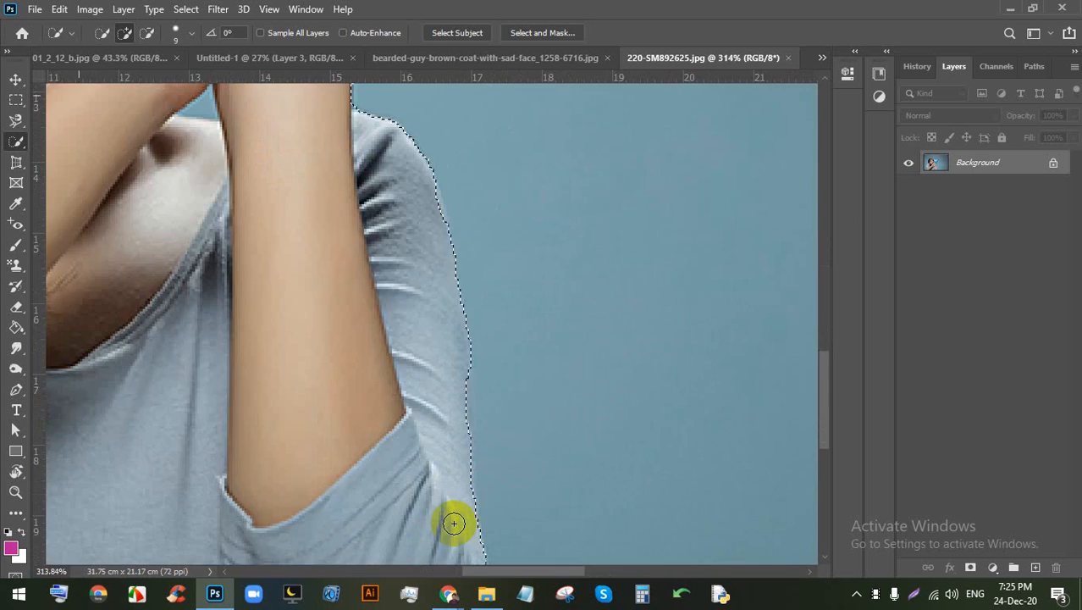
{"action": "left_click_drag", "start_coordinate": [451, 520], "coordinate": [377, 178]}
{"action": "scroll", "coordinate": [377, 178], "scroll_direction": "up", "scroll_amount": 7}
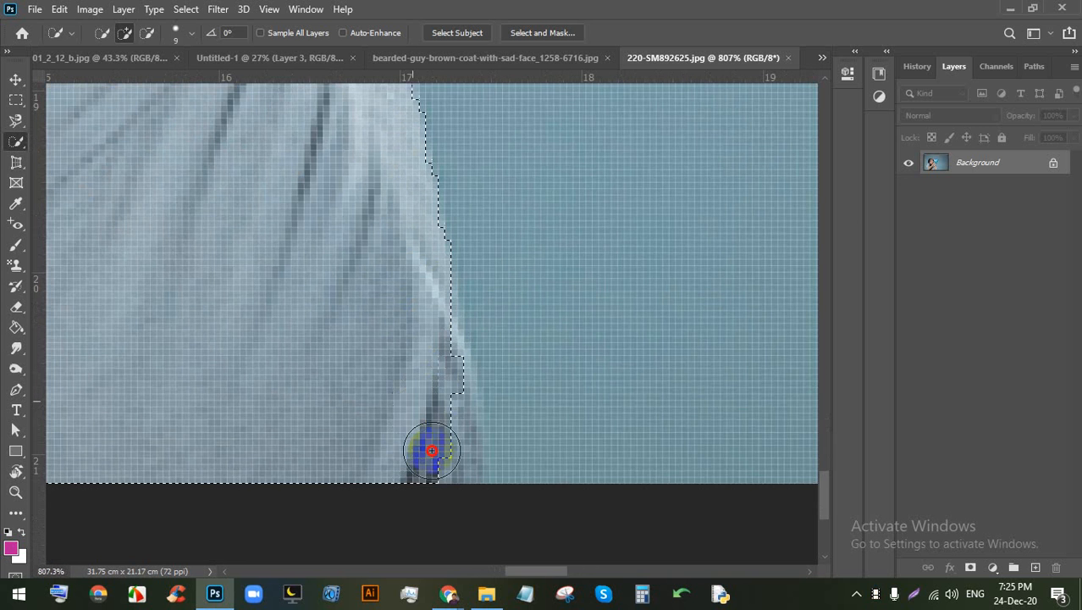
{"action": "scroll", "coordinate": [424, 373], "scroll_direction": "down", "scroll_amount": 9}
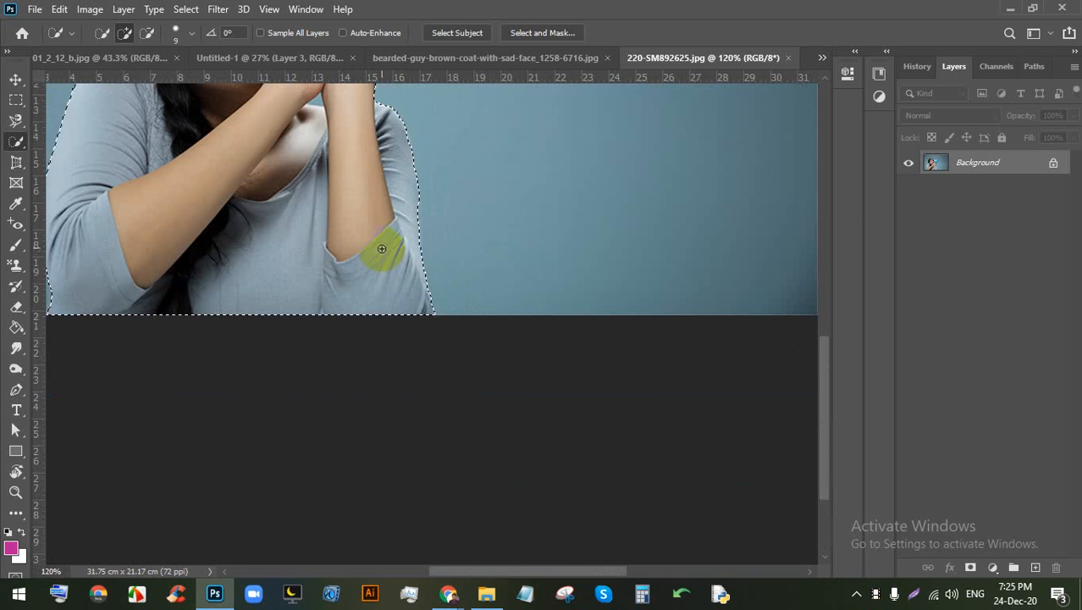
{"action": "left_click_drag", "start_coordinate": [355, 188], "coordinate": [410, 368]}
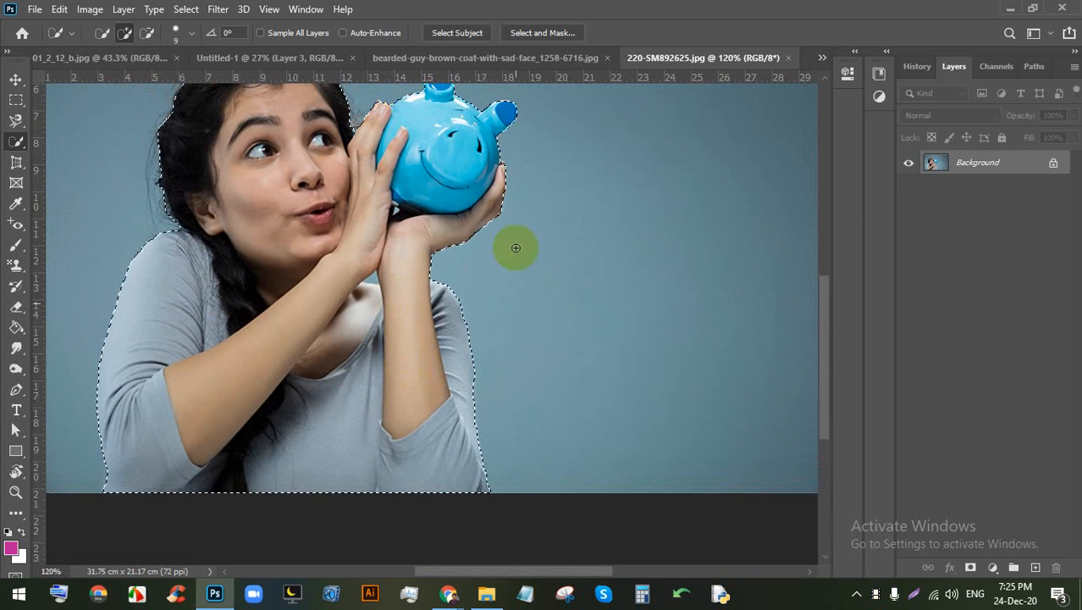
{"action": "scroll", "coordinate": [357, 316], "scroll_direction": "up", "scroll_amount": 1}
Step: Subtract the small blue background triangle between the woman's forearms from the selection, reducing the Quick Selection brush to size 1
{"action": "scroll", "coordinate": [365, 246], "scroll_direction": "up", "scroll_amount": 6}
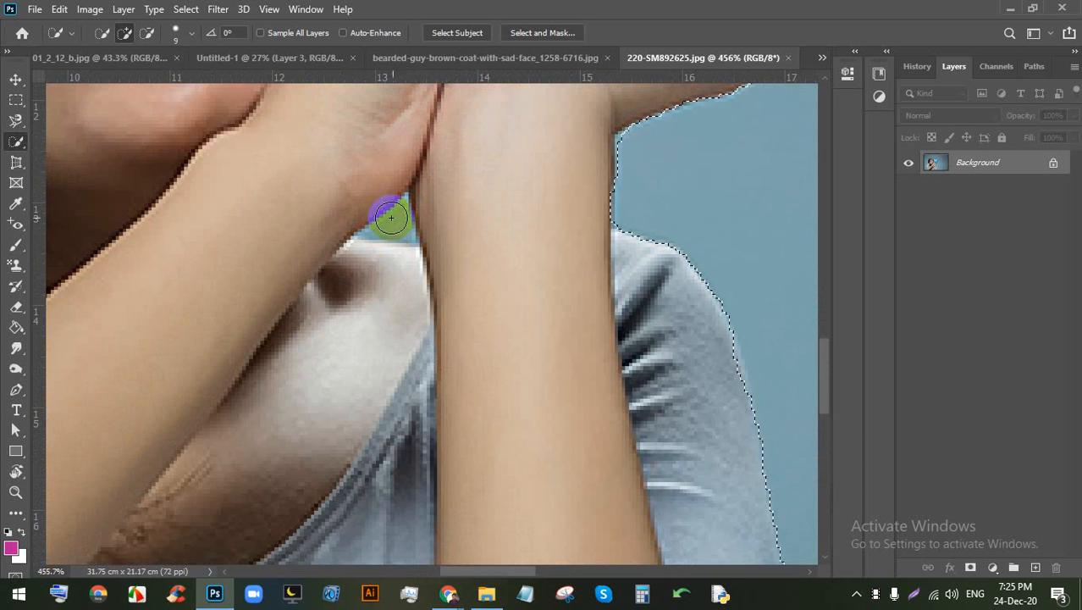
{"action": "scroll", "coordinate": [376, 216], "scroll_direction": "up", "scroll_amount": 5}
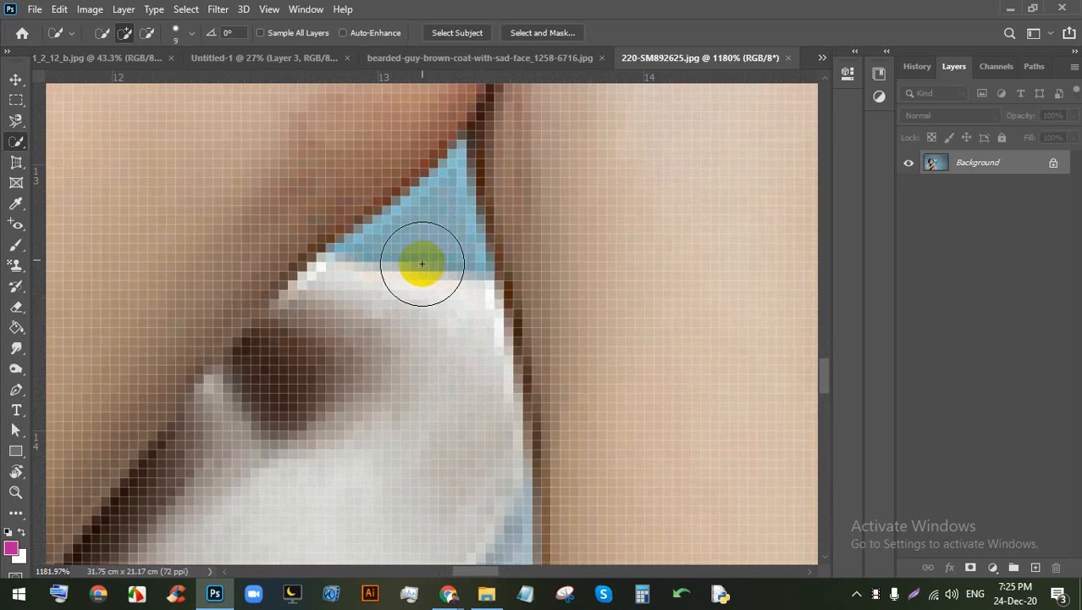
{"action": "left_click", "coordinate": [146, 33]}
{"action": "scroll", "coordinate": [415, 228], "scroll_direction": "up", "scroll_amount": 1}
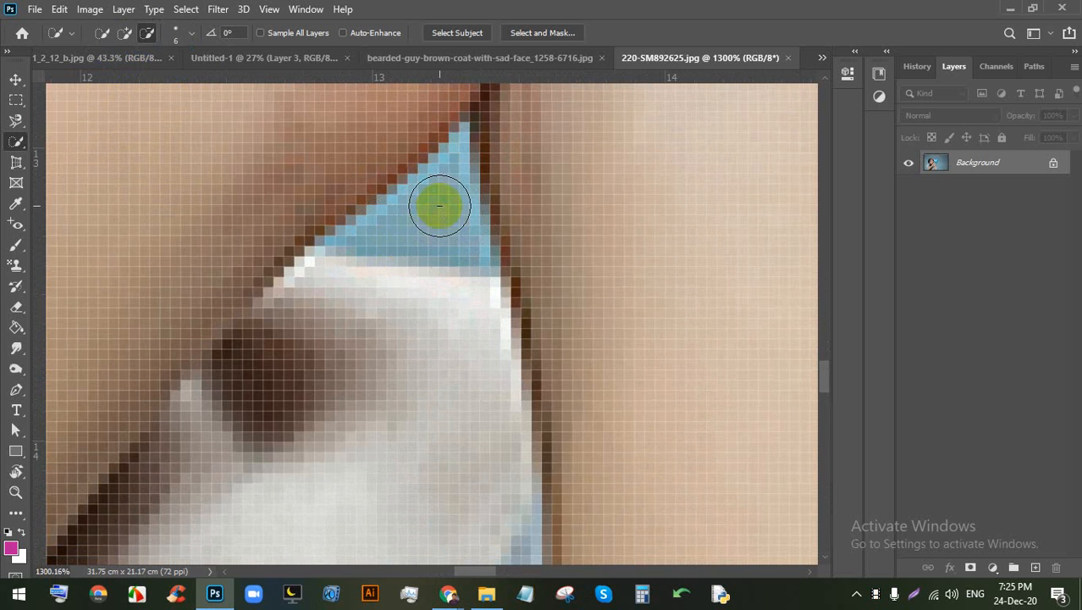
{"action": "scroll", "coordinate": [448, 233], "scroll_direction": "up", "scroll_amount": 4}
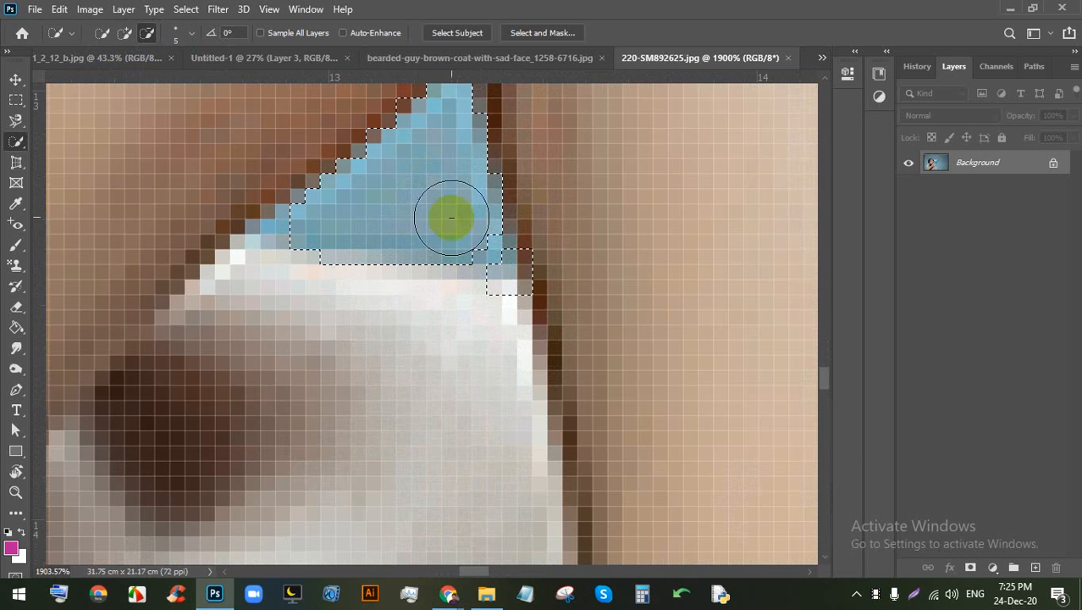
{"action": "scroll", "coordinate": [393, 193], "scroll_direction": "down", "scroll_amount": 18}
{"action": "scroll", "coordinate": [350, 218], "scroll_direction": "up", "scroll_amount": 12}
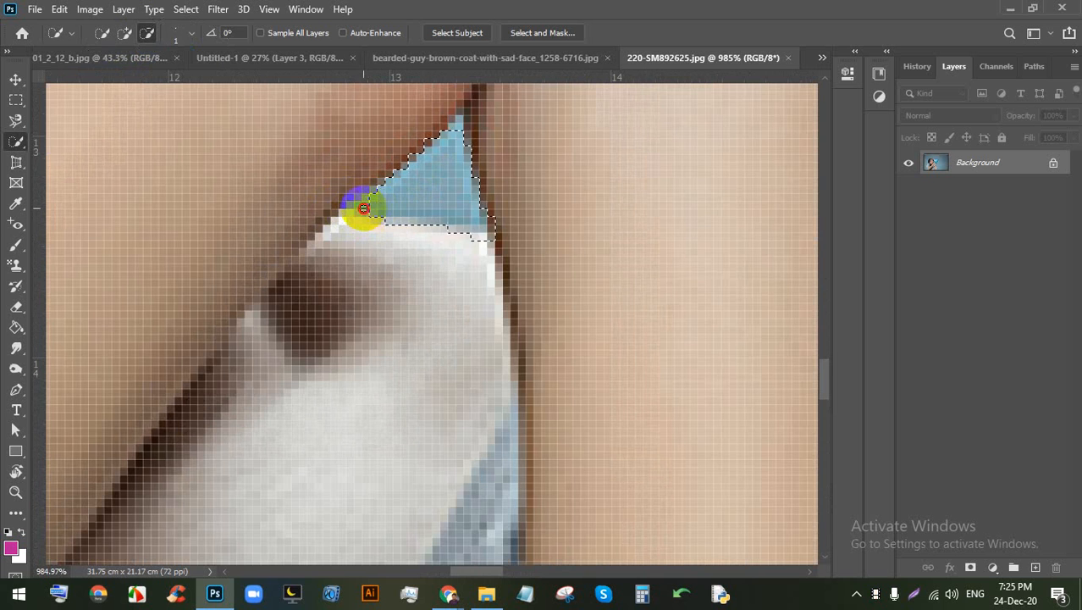
{"action": "scroll", "coordinate": [364, 214], "scroll_direction": "down", "scroll_amount": 15}
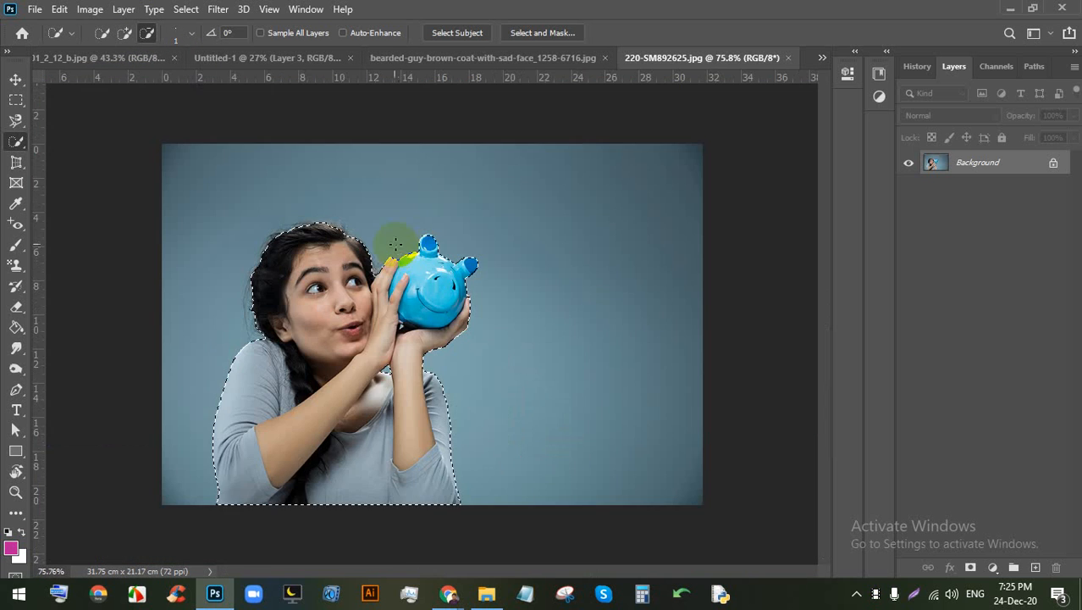
{"action": "scroll", "coordinate": [390, 279], "scroll_direction": "up", "scroll_amount": 4}
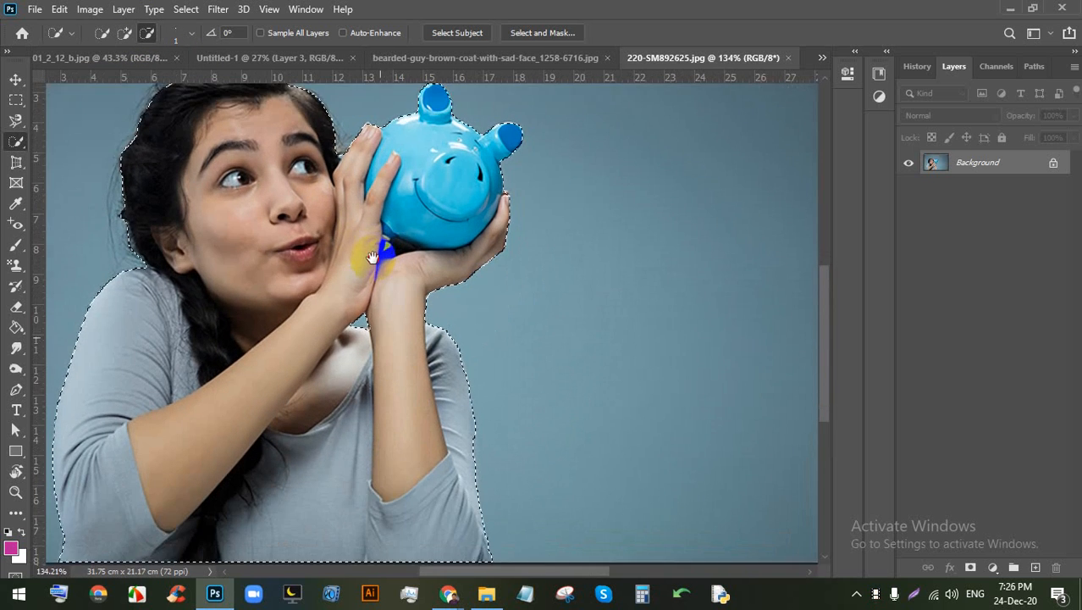
{"action": "scroll", "coordinate": [347, 245], "scroll_direction": "down", "scroll_amount": 2}
Step: Move the selected woman with the piggy bank into the Untitled-1 document and place her at the artboard's lower edge, below the bearded man
{"action": "left_click", "coordinate": [15, 79]}
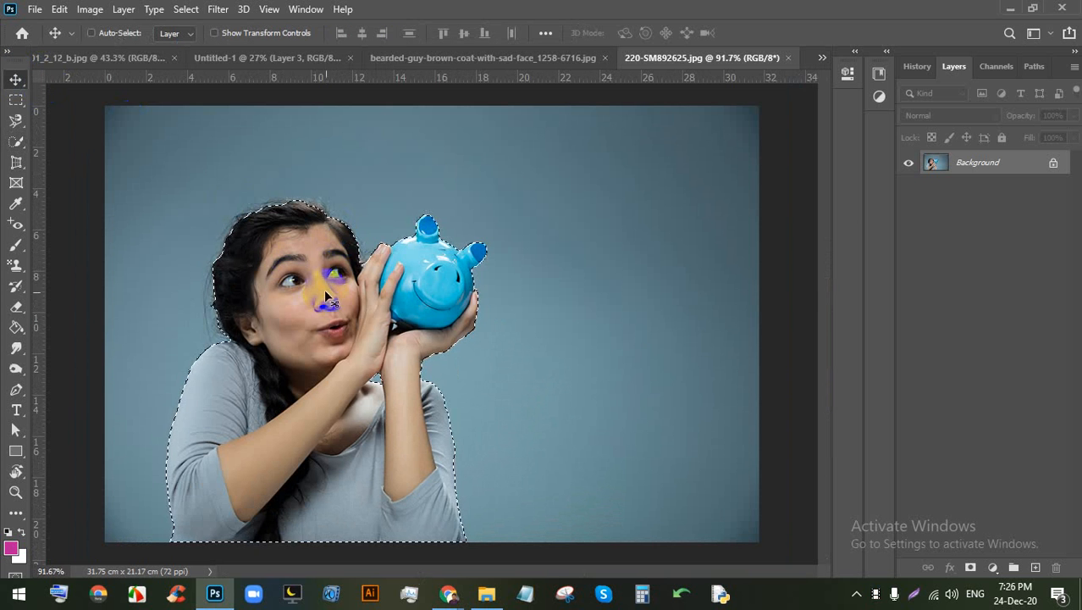
{"action": "left_click_drag", "start_coordinate": [313, 294], "coordinate": [478, 306]}
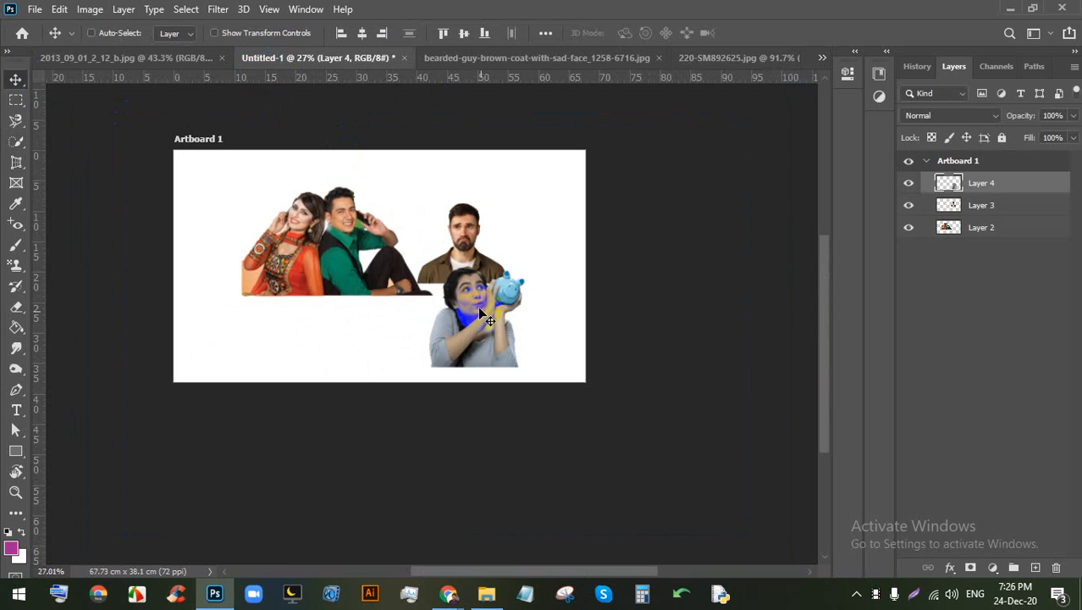
{"action": "scroll", "coordinate": [483, 306], "scroll_direction": "up", "scroll_amount": 6}
{"action": "scroll", "coordinate": [487, 306], "scroll_direction": "up", "scroll_amount": 4}
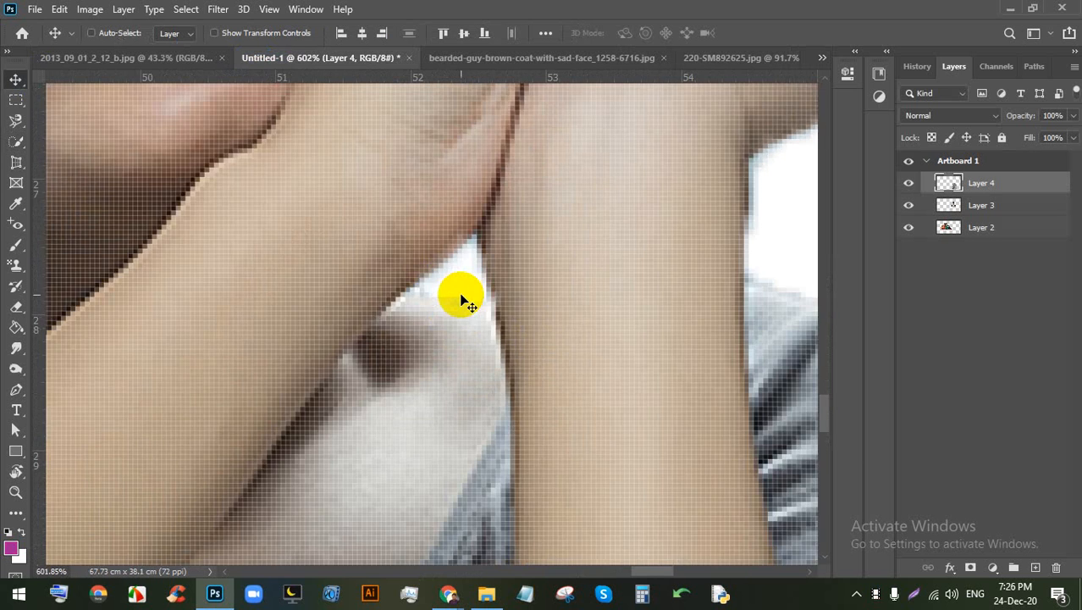
{"action": "scroll", "coordinate": [487, 305], "scroll_direction": "down", "scroll_amount": 3}
{"action": "scroll", "coordinate": [494, 296], "scroll_direction": "down", "scroll_amount": 4}
{"action": "left_click_drag", "start_coordinate": [487, 301], "coordinate": [518, 374]}
{"action": "scroll", "coordinate": [518, 374], "scroll_direction": "down", "scroll_amount": 4}
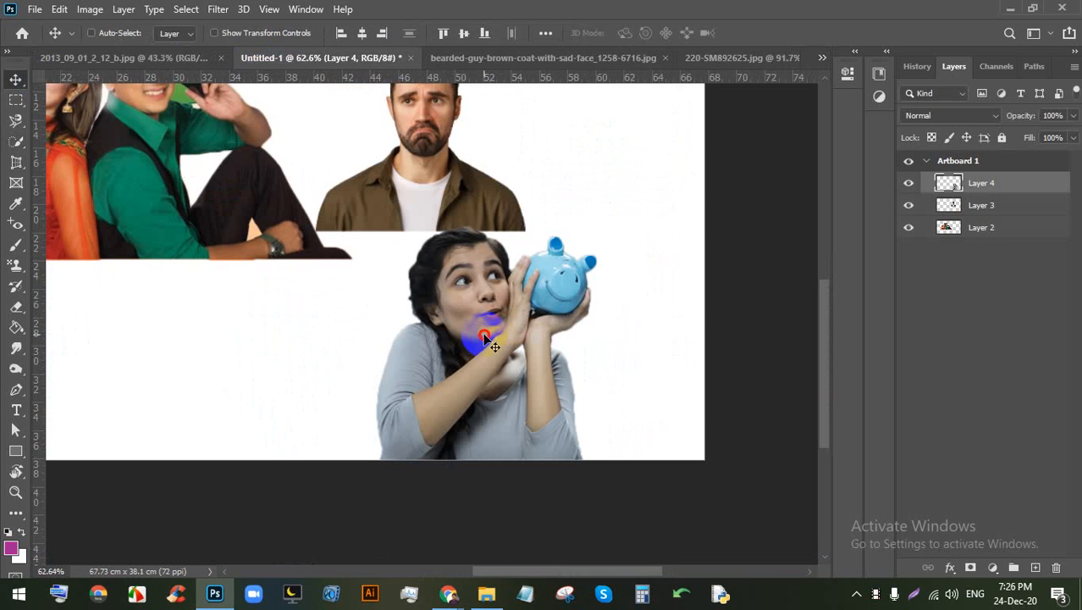
{"action": "scroll", "coordinate": [467, 328], "scroll_direction": "down", "scroll_amount": 2}
Step: Enlarge the woman's layer to nearly the artboard's full height and move her to the artboard's lower-left corner
{"action": "key", "text": "ctrl+t"}
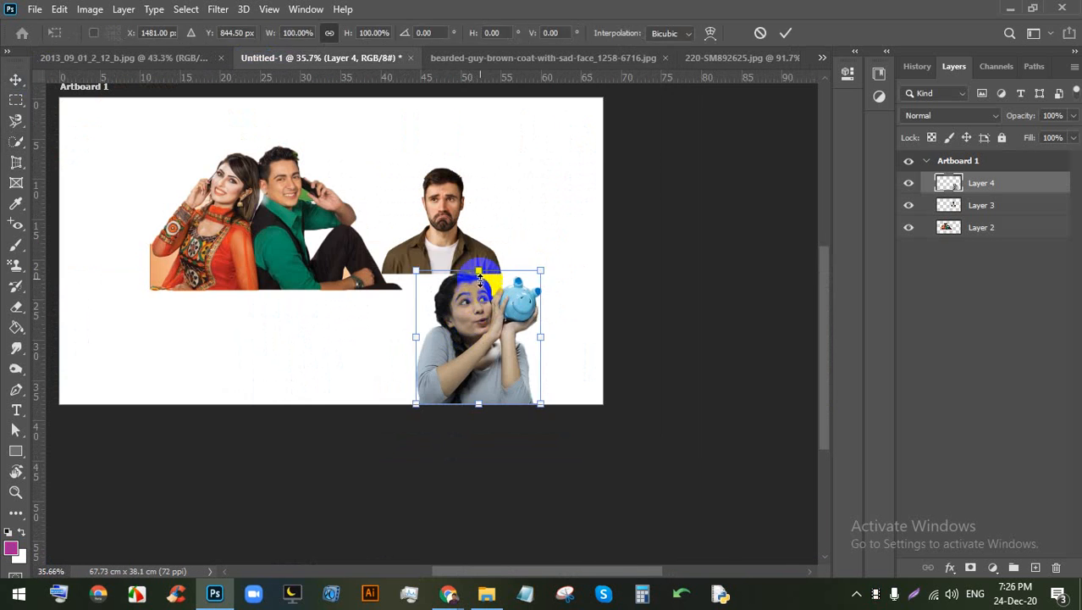
{"action": "left_click_drag", "start_coordinate": [479, 254], "coordinate": [474, 127]}
{"action": "left_click", "coordinate": [783, 34]}
{"action": "scroll", "coordinate": [567, 177], "scroll_direction": "down", "scroll_amount": 3}
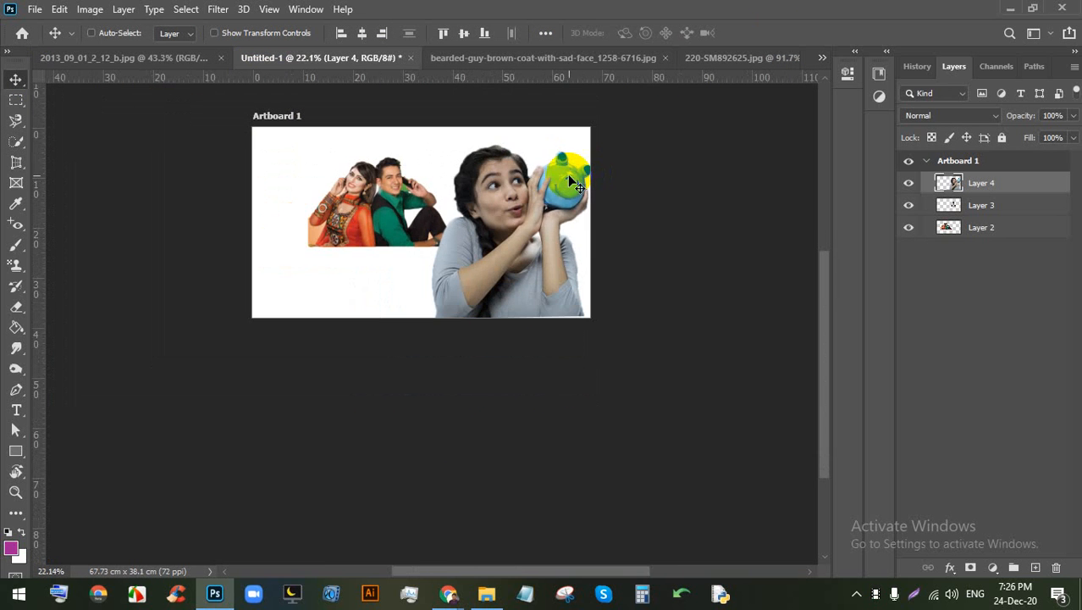
{"action": "left_click_drag", "start_coordinate": [562, 254], "coordinate": [351, 246]}
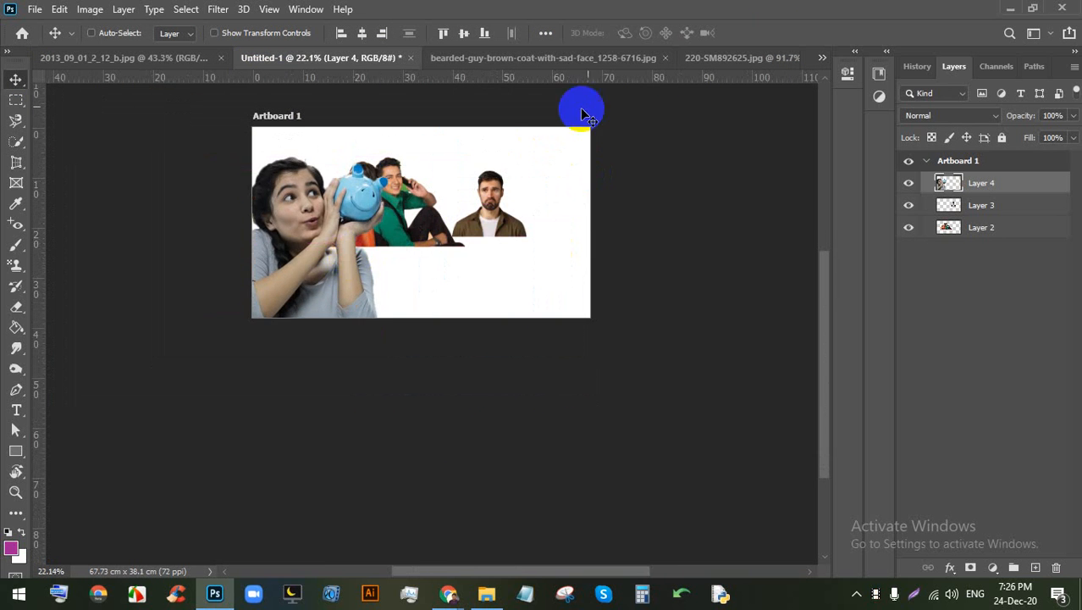
Step: Close the bearded-guy-brown-coat-with-sad-face_1258-6716.jpg document without saving its changes
{"action": "left_click", "coordinate": [556, 59]}
{"action": "key", "text": "ctrl+z"}
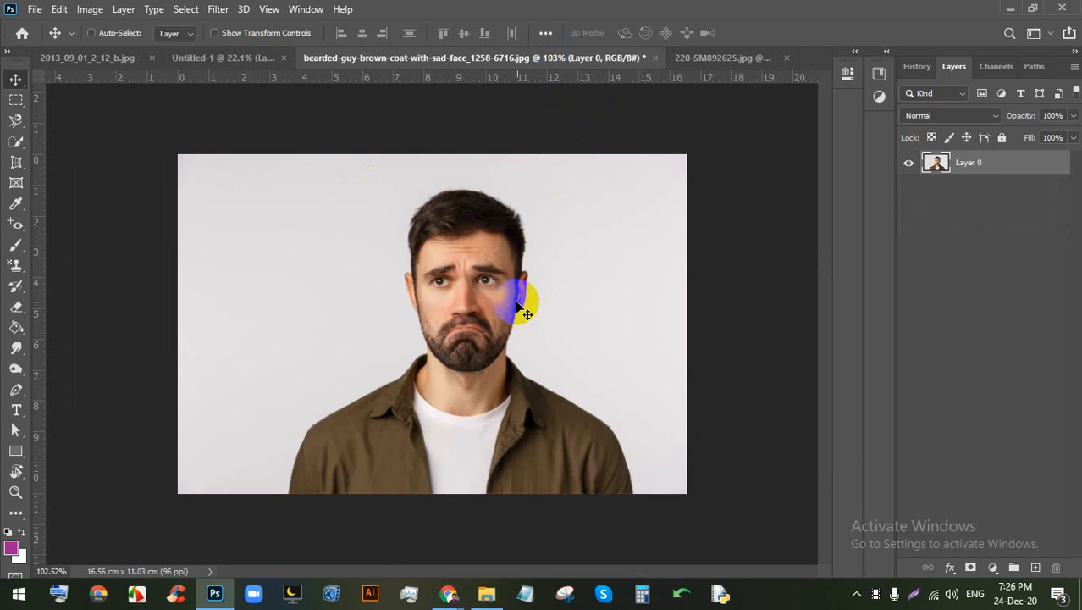
{"action": "left_click", "coordinate": [654, 57]}
{"action": "left_click", "coordinate": [534, 235]}
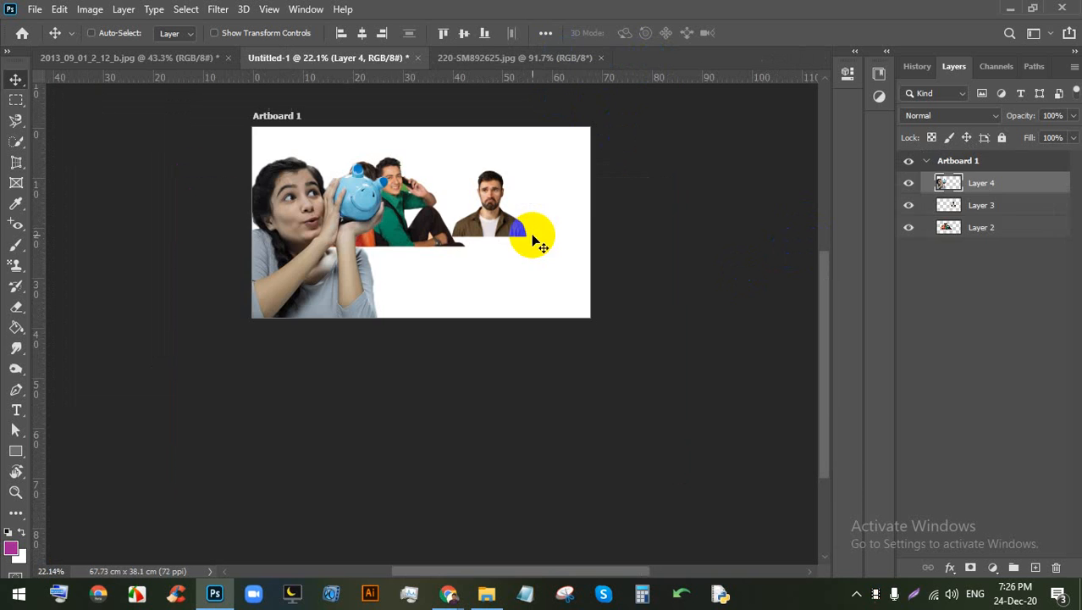
Step: Switch to File Explorer and reopen bearded-guy-brown-coat-with-sad-face_1258-6716.jpg from the LEDP Image folder in Photoshop as a new document
{"action": "left_click", "coordinate": [486, 593]}
{"action": "scroll", "coordinate": [906, 443], "scroll_direction": "down", "scroll_amount": 2}
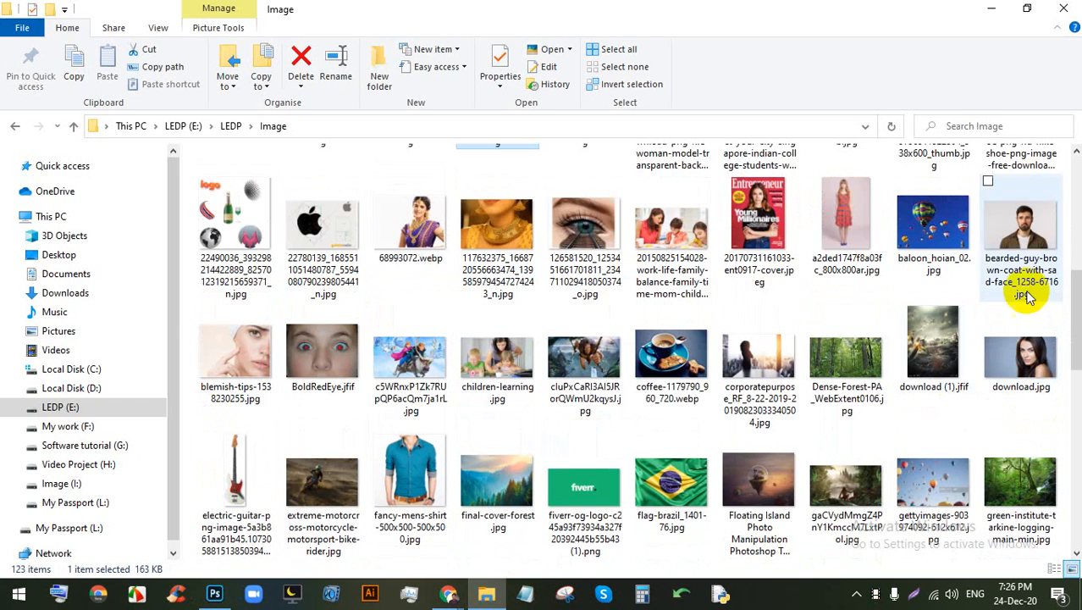
{"action": "left_click_drag", "start_coordinate": [1026, 283], "coordinate": [672, 57]}
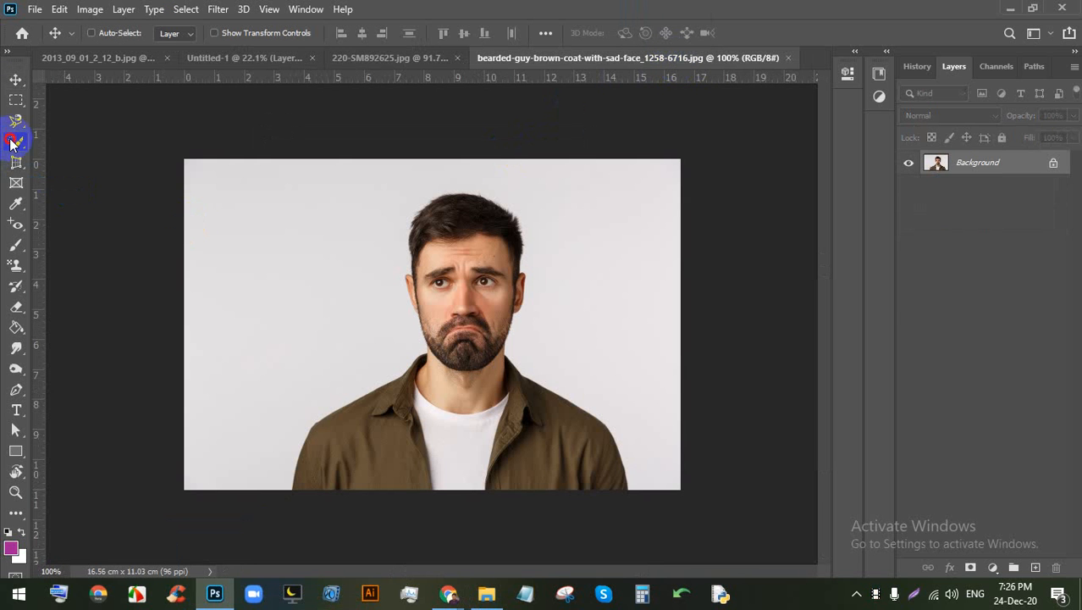
Step: Activate the Magic Wand tool and unlock the Background layer of the bearded man's photo
{"action": "left_click_drag", "start_coordinate": [12, 144], "coordinate": [73, 163]}
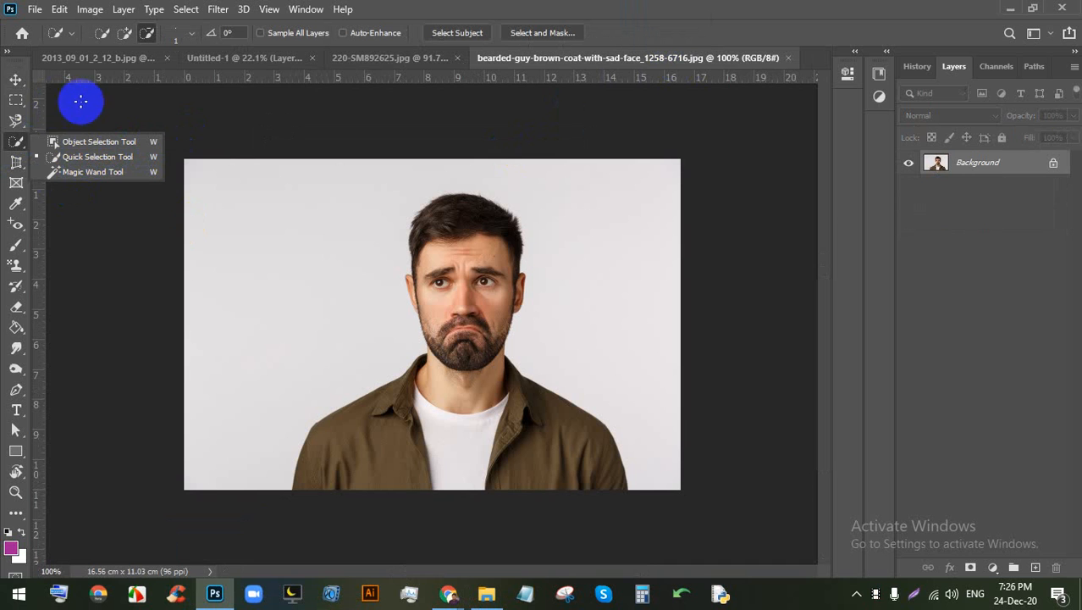
{"action": "left_click", "coordinate": [111, 172]}
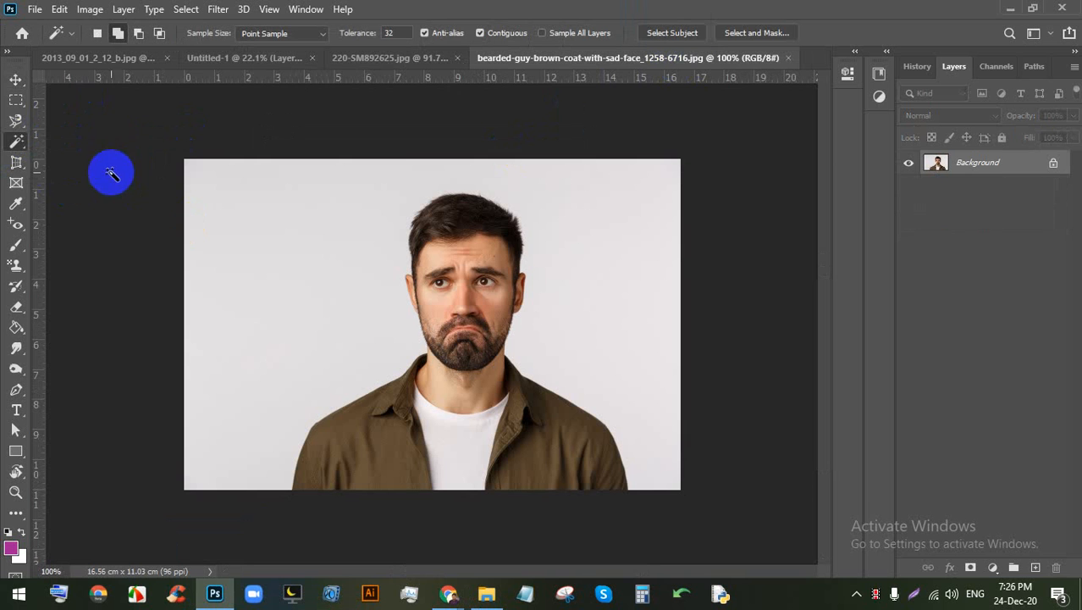
{"action": "left_click", "coordinate": [1054, 165]}
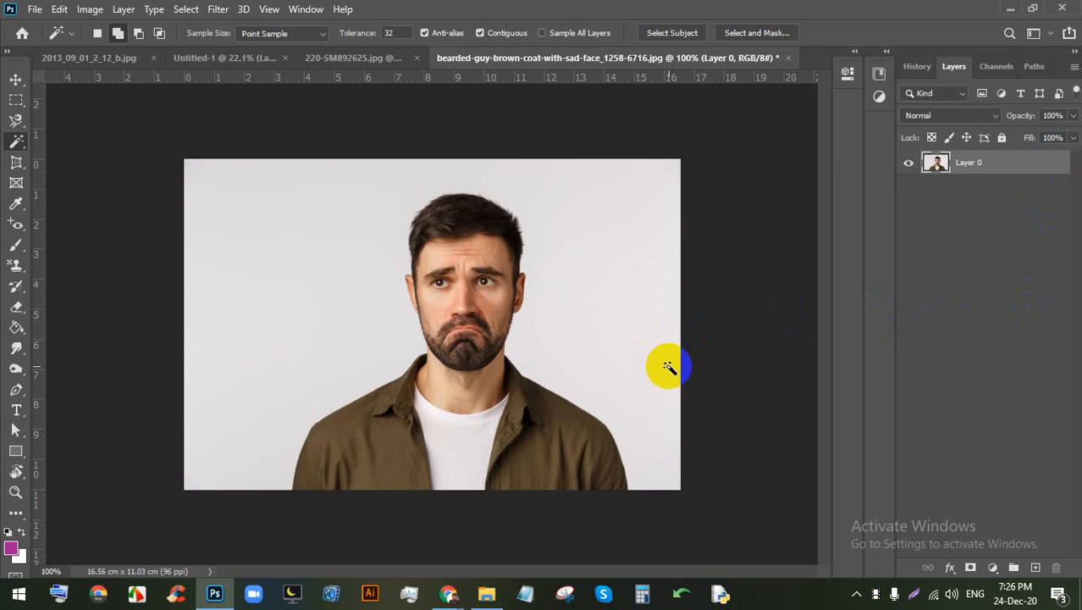
Step: Select the light backdrop around the bearded man with the Magic Wand at tolerance 32 and delete it
{"action": "scroll", "coordinate": [664, 362], "scroll_direction": "up", "scroll_amount": 1}
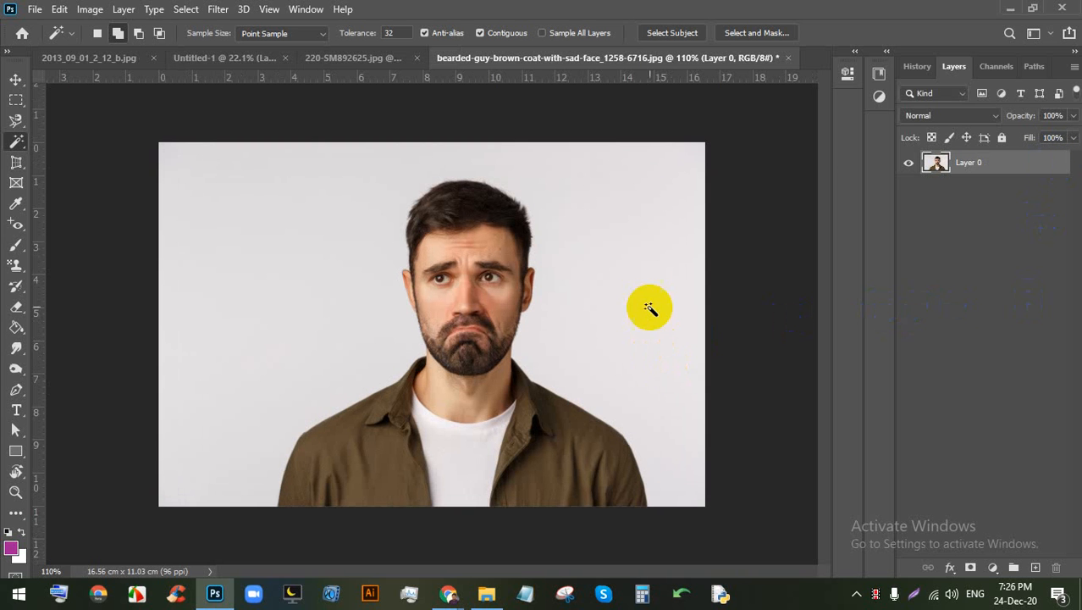
{"action": "left_click", "coordinate": [630, 203]}
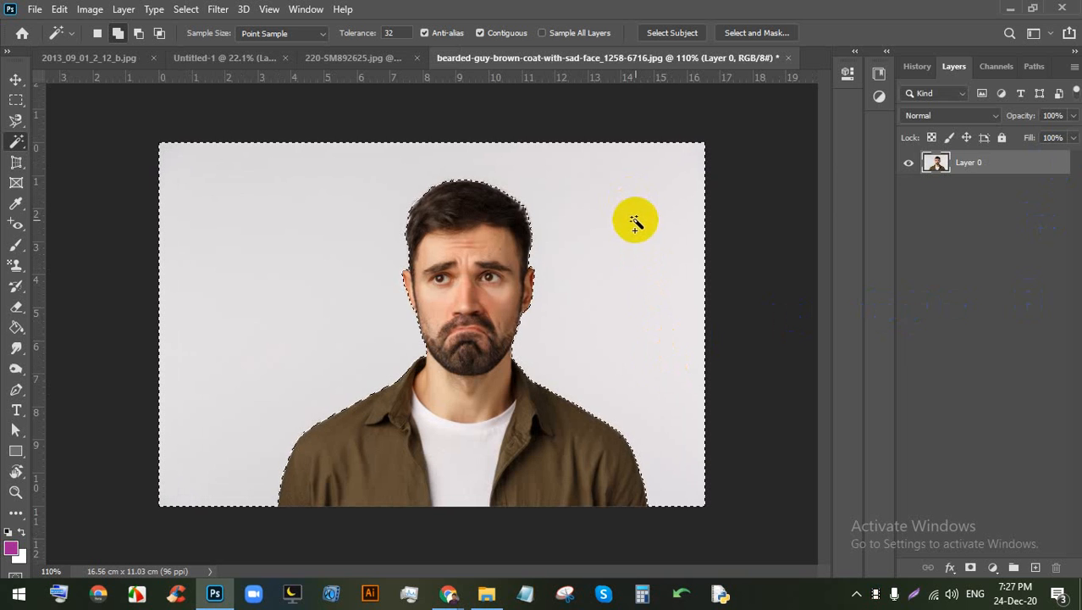
{"action": "key", "text": "Delete"}
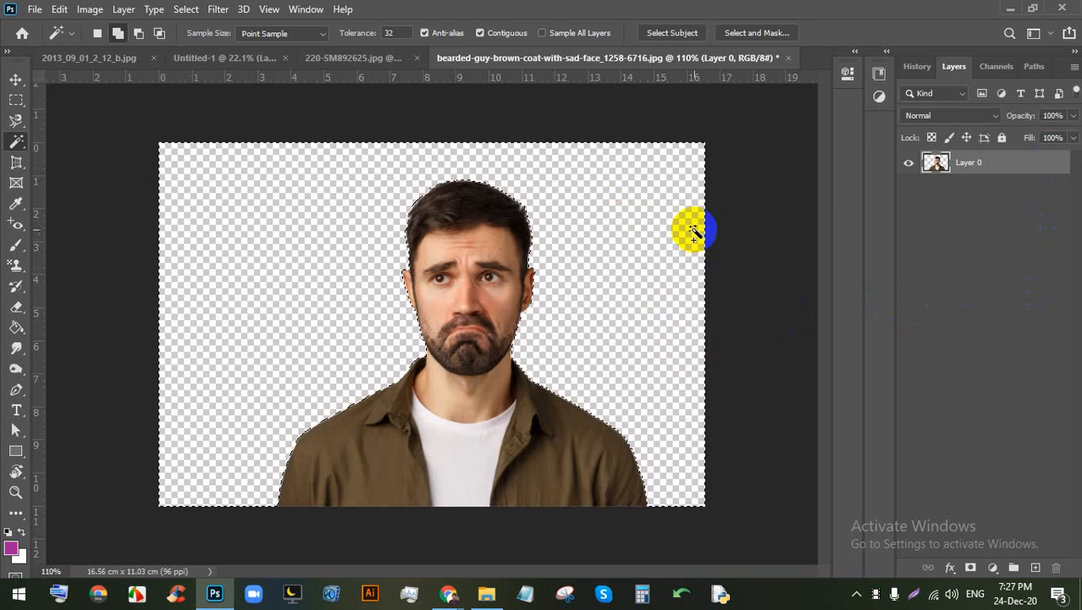
{"action": "left_click", "coordinate": [711, 225]}
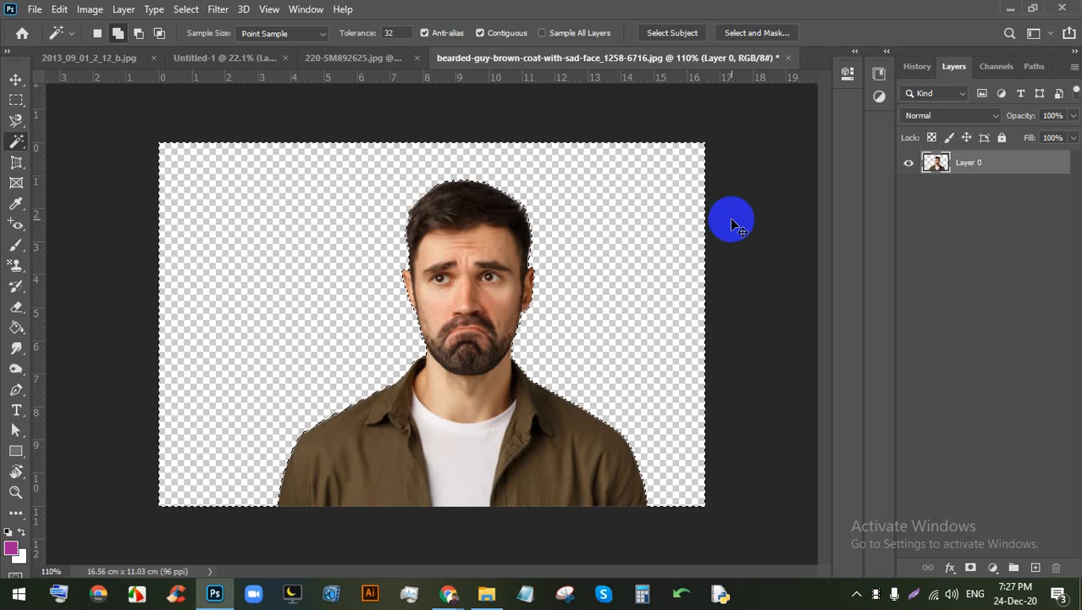
Step: Undo the backdrop deletion and clear the Magic Wand selection
{"action": "key", "text": "ctrl+z"}
{"action": "left_click", "coordinate": [734, 224]}
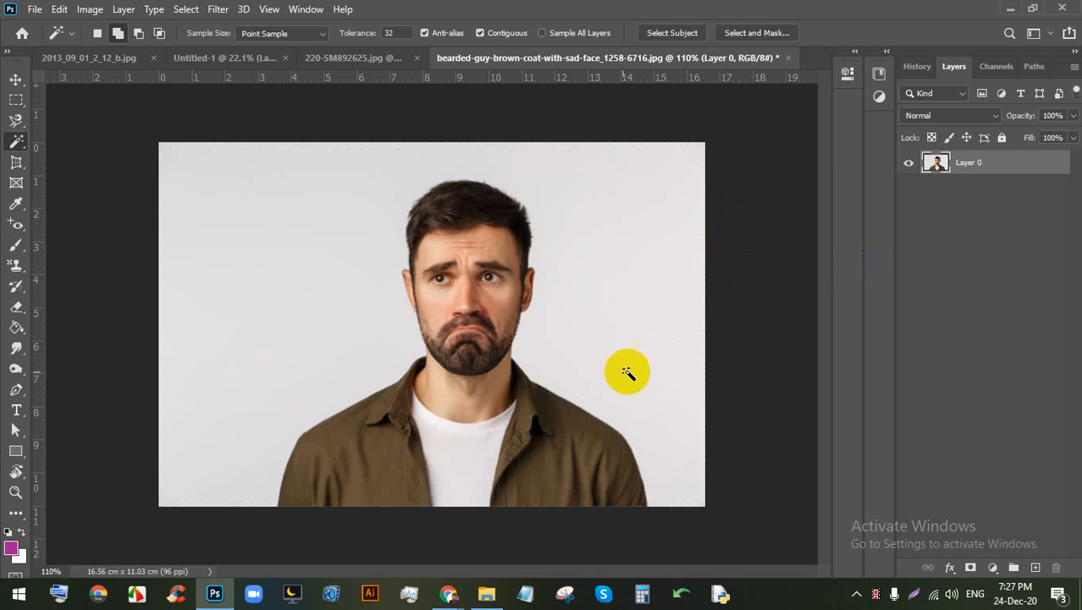
{"action": "left_click", "coordinate": [691, 339]}
Step: Switch to File Explorer and open 5-ER848955 (1).jpg from the LEDP Image folder in Photoshop as a new document
{"action": "left_click", "coordinate": [485, 591]}
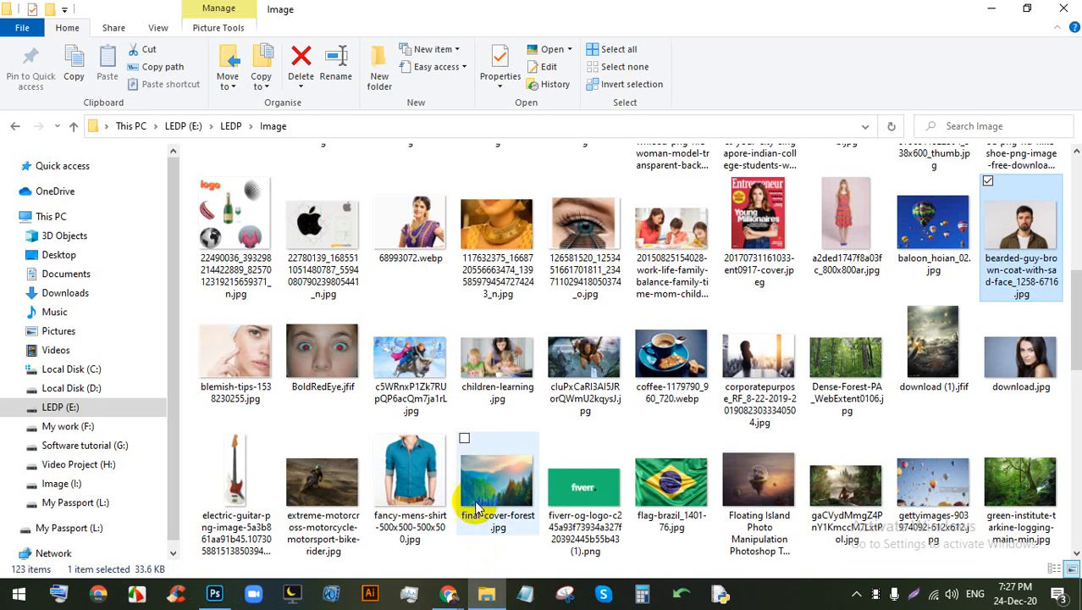
{"action": "scroll", "coordinate": [508, 415], "scroll_direction": "down", "scroll_amount": 3}
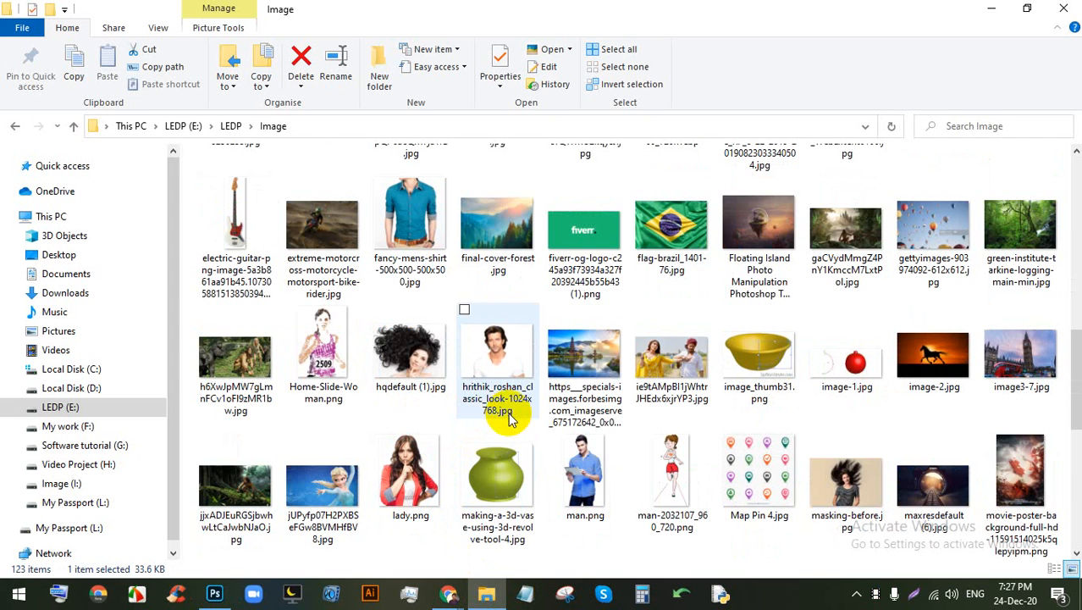
{"action": "scroll", "coordinate": [514, 421], "scroll_direction": "down", "scroll_amount": 3}
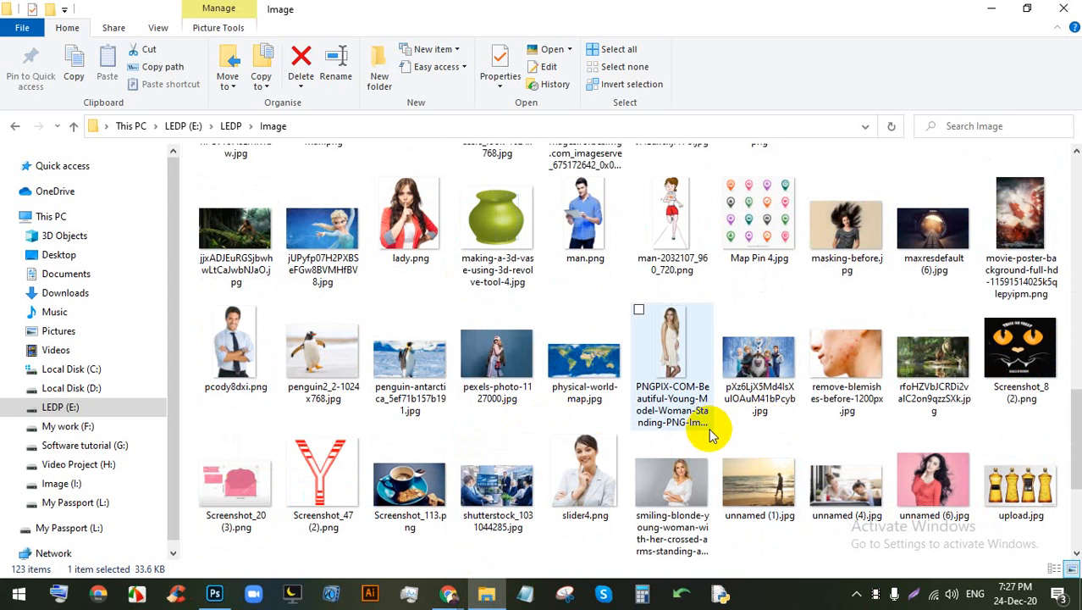
{"action": "scroll", "coordinate": [889, 449], "scroll_direction": "down", "scroll_amount": 3}
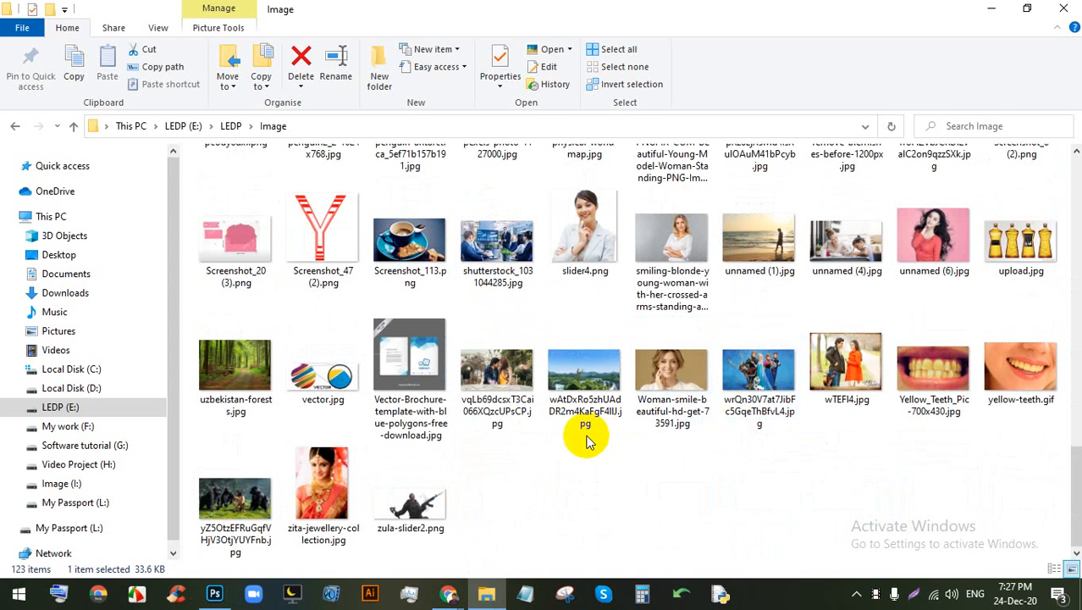
{"action": "scroll", "coordinate": [588, 441], "scroll_direction": "up", "scroll_amount": 15}
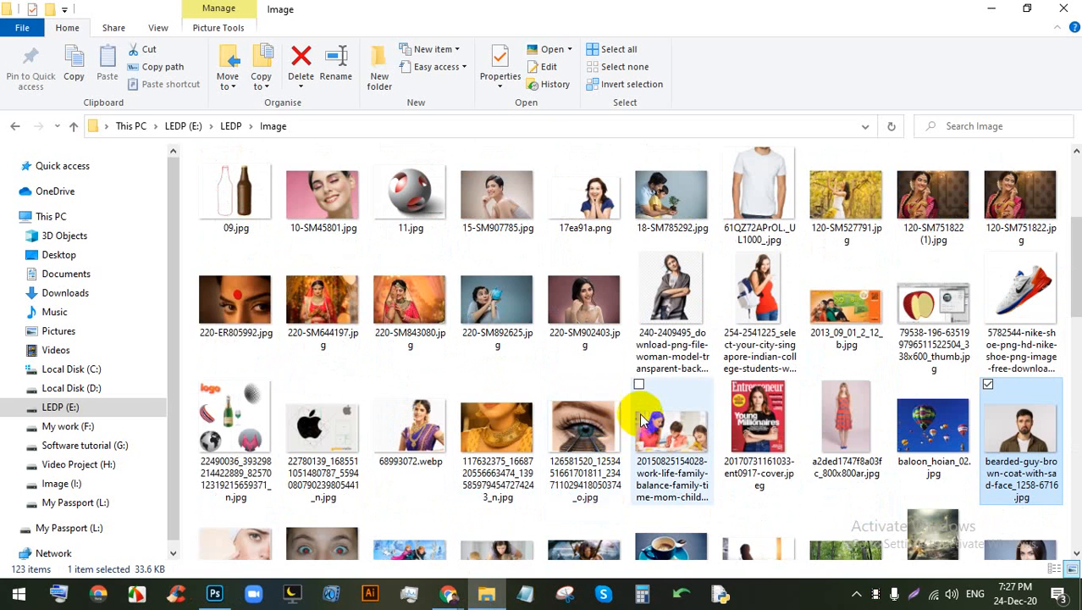
{"action": "scroll", "coordinate": [619, 404], "scroll_direction": "up", "scroll_amount": 3}
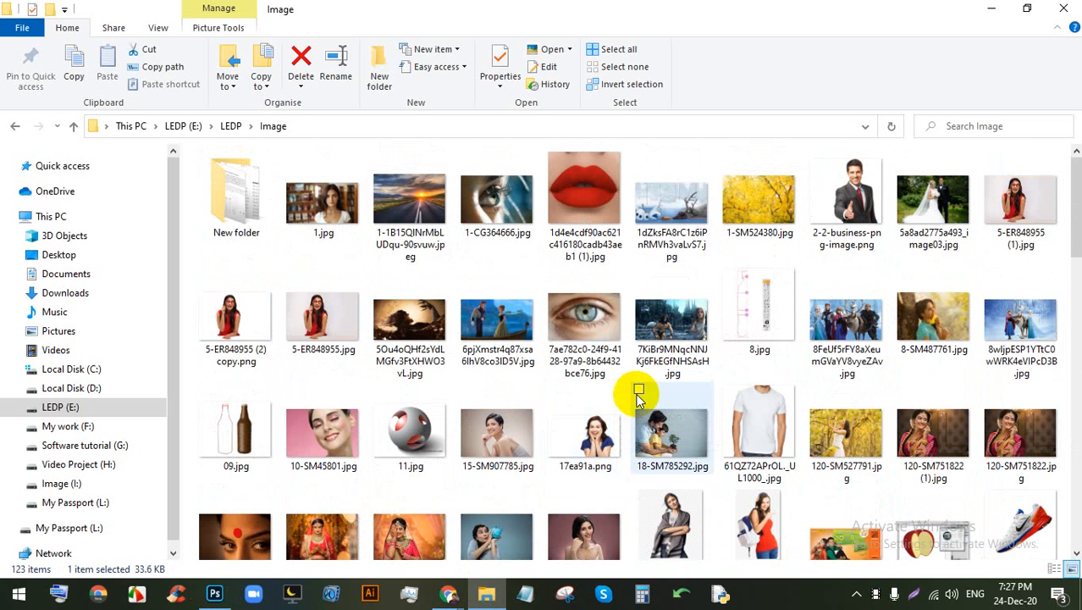
{"action": "left_click_drag", "start_coordinate": [1003, 208], "coordinate": [754, 32]}
{"action": "scroll", "coordinate": [540, 193], "scroll_direction": "down", "scroll_amount": 2}
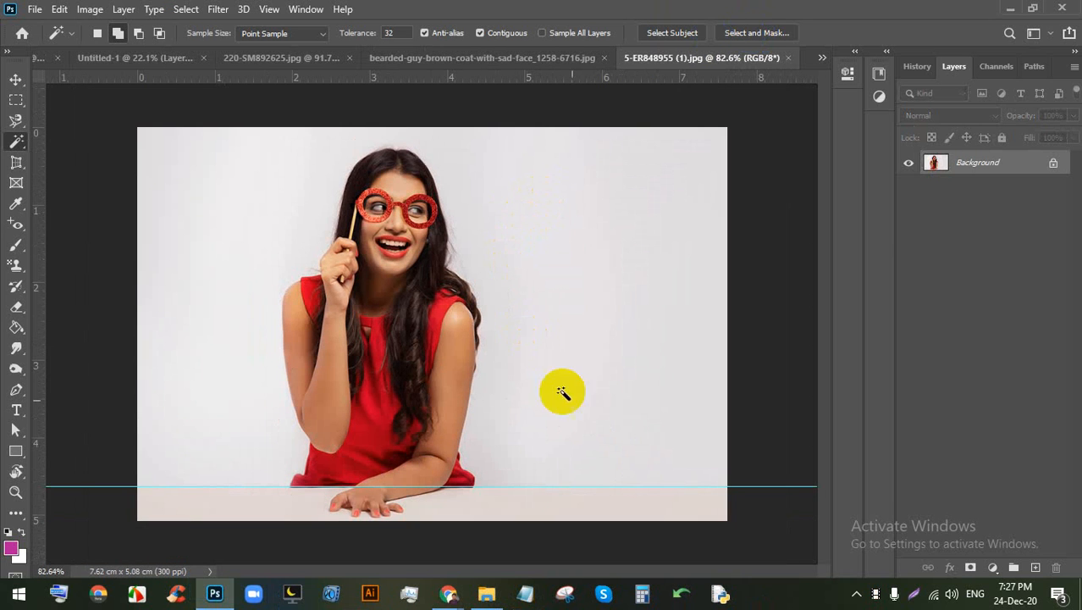
Step: Unlock the red-dress woman's Background layer, delete the light backdrop selected with the Magic Wand at tolerance 32, and deselect
{"action": "left_click", "coordinate": [1054, 164]}
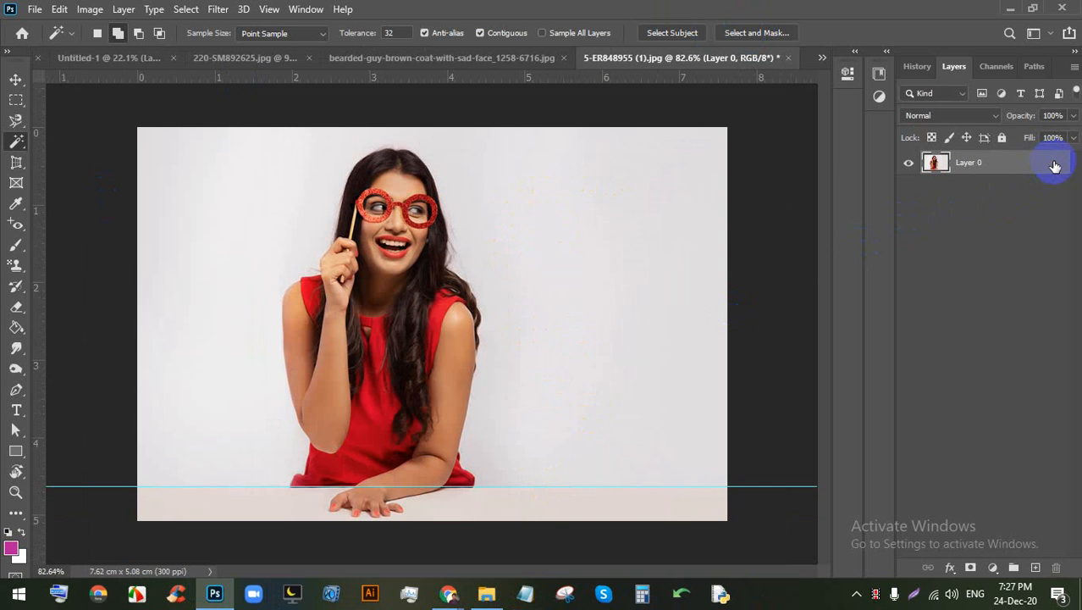
{"action": "left_click", "coordinate": [608, 229]}
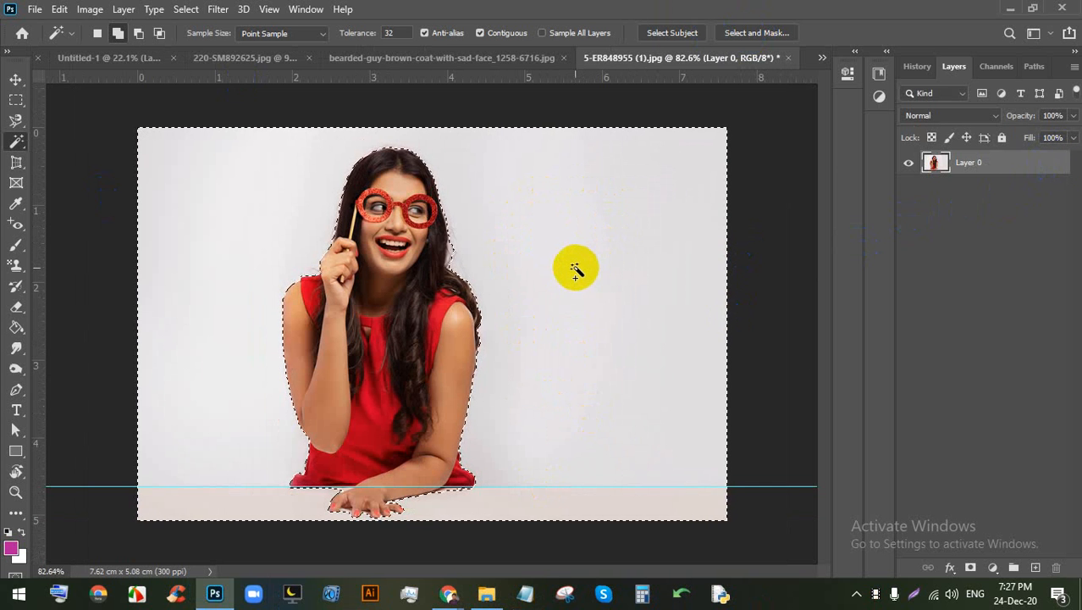
{"action": "key", "text": "Delete"}
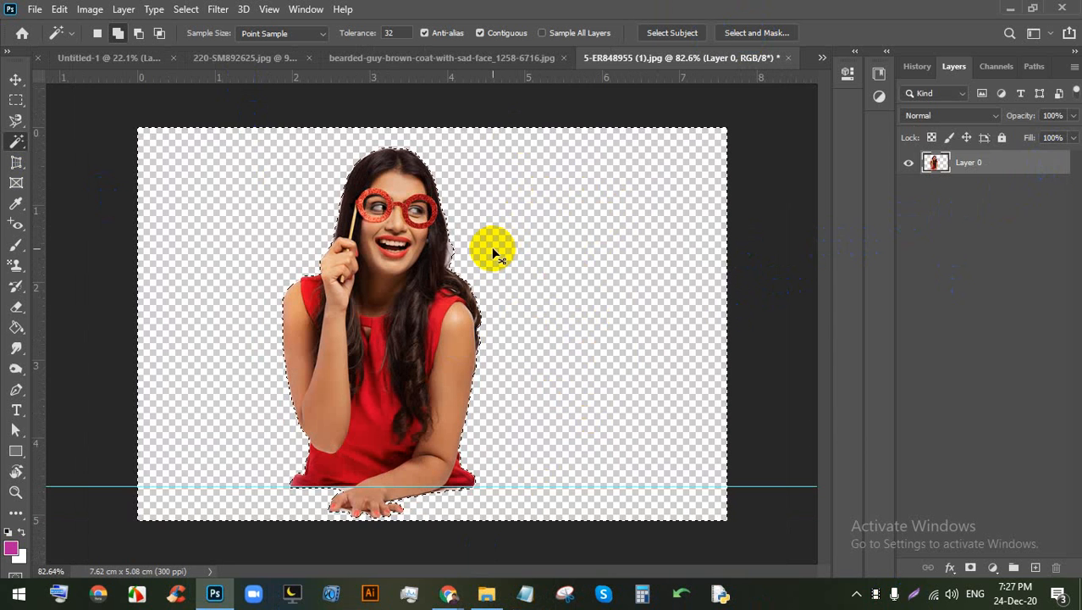
{"action": "key", "text": "ctrl+d"}
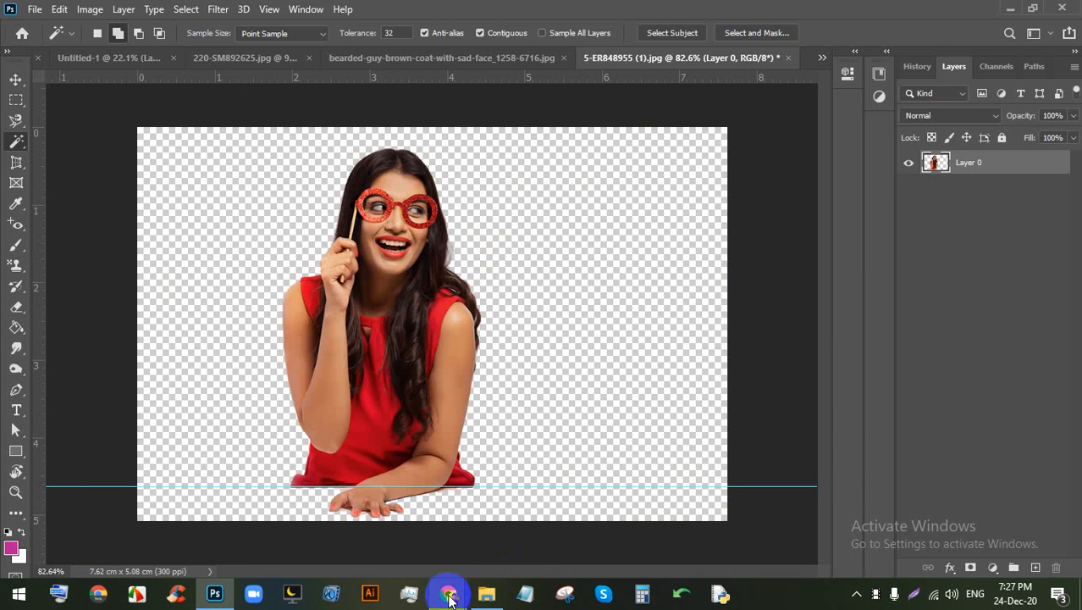
Step: Switch to File Explorer and open pexels-photo-1127000.jpg from the LEDP Image folder in Photoshop as a new document
{"action": "left_click", "coordinate": [486, 593]}
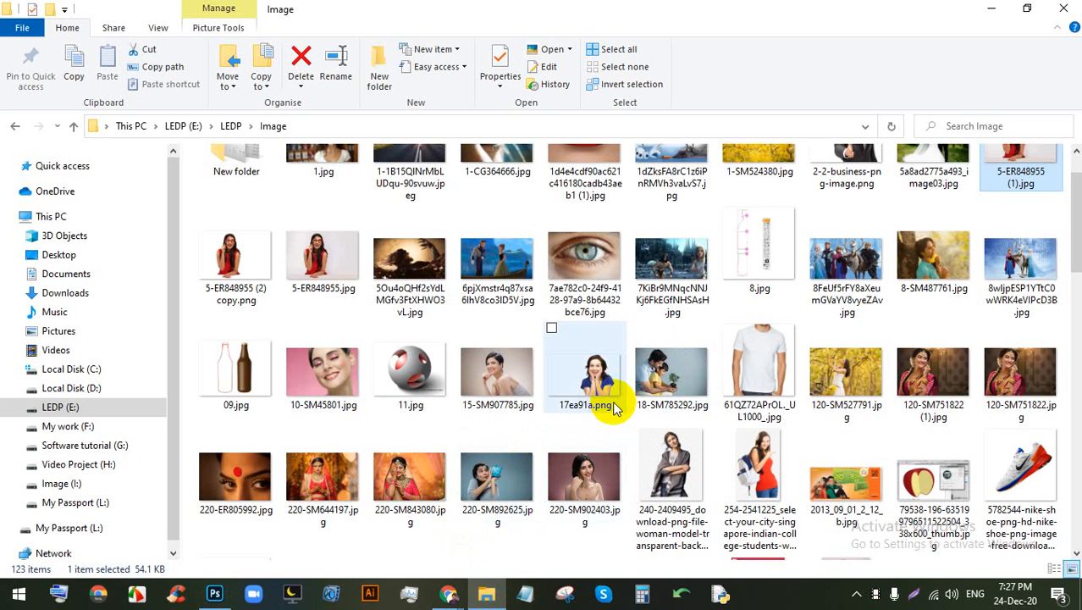
{"action": "scroll", "coordinate": [508, 411], "scroll_direction": "down", "scroll_amount": 5}
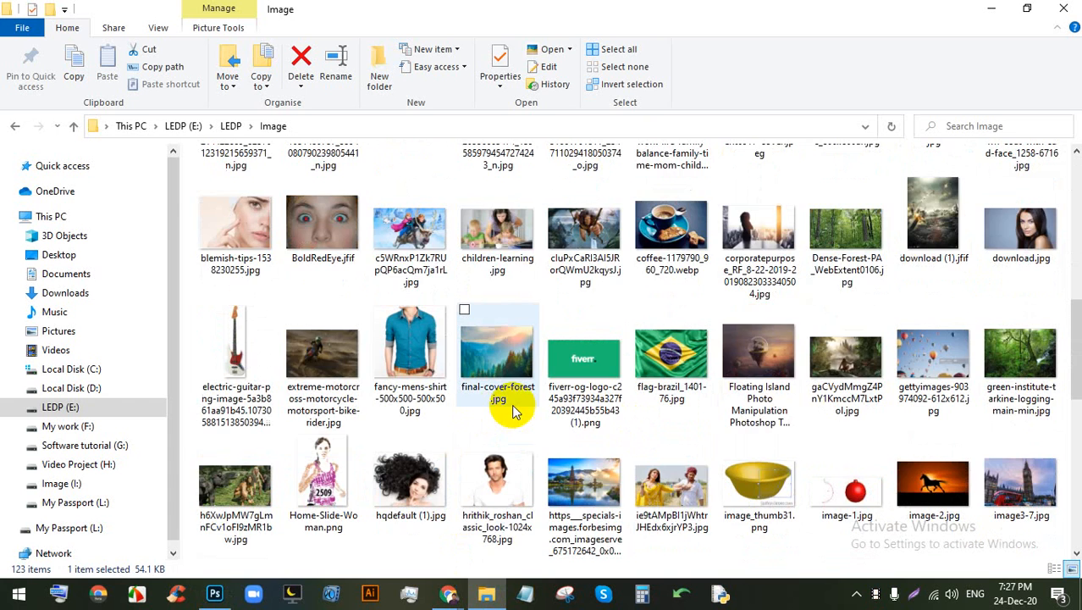
{"action": "scroll", "coordinate": [513, 413], "scroll_direction": "down", "scroll_amount": 2}
{"action": "scroll", "coordinate": [514, 396], "scroll_direction": "down", "scroll_amount": 3}
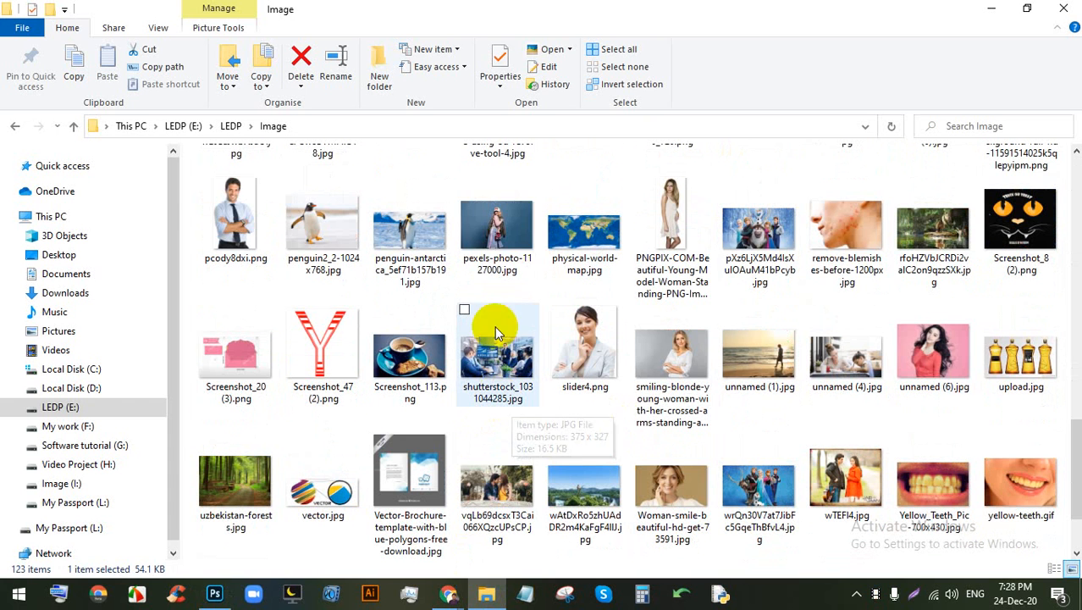
{"action": "left_click", "coordinate": [499, 237]}
{"action": "left_click_drag", "start_coordinate": [507, 266], "coordinate": [738, 34]}
{"action": "scroll", "coordinate": [520, 209], "scroll_direction": "down", "scroll_amount": 2}
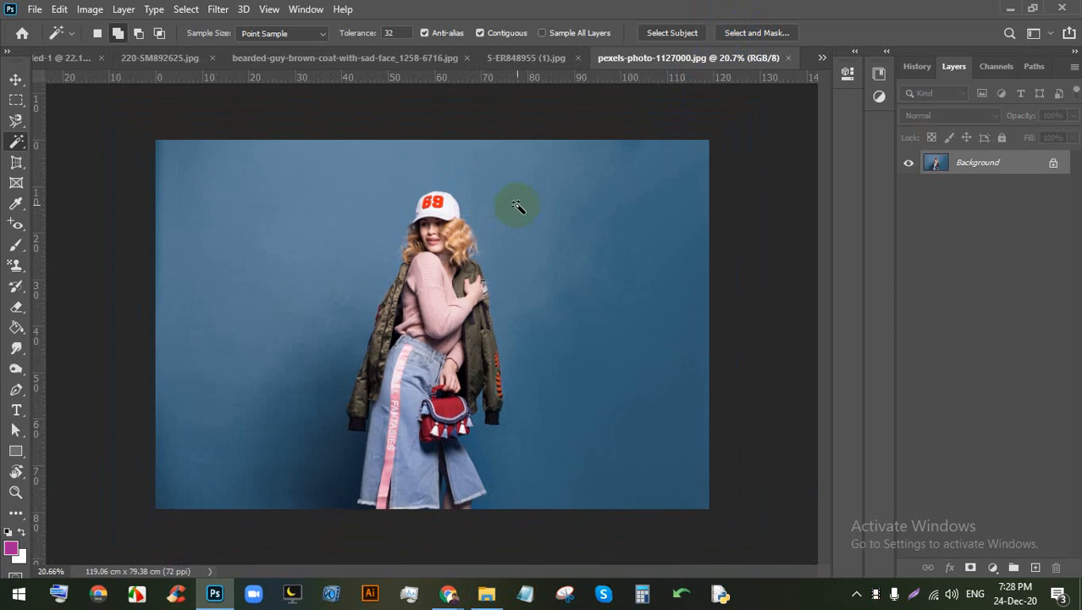
Step: Select the woman in the white cap, including her jacket and skirt, with the Quick Selection tool at brush size 40
{"action": "scroll", "coordinate": [522, 211], "scroll_direction": "up", "scroll_amount": 2}
{"action": "right_click", "coordinate": [13, 142]}
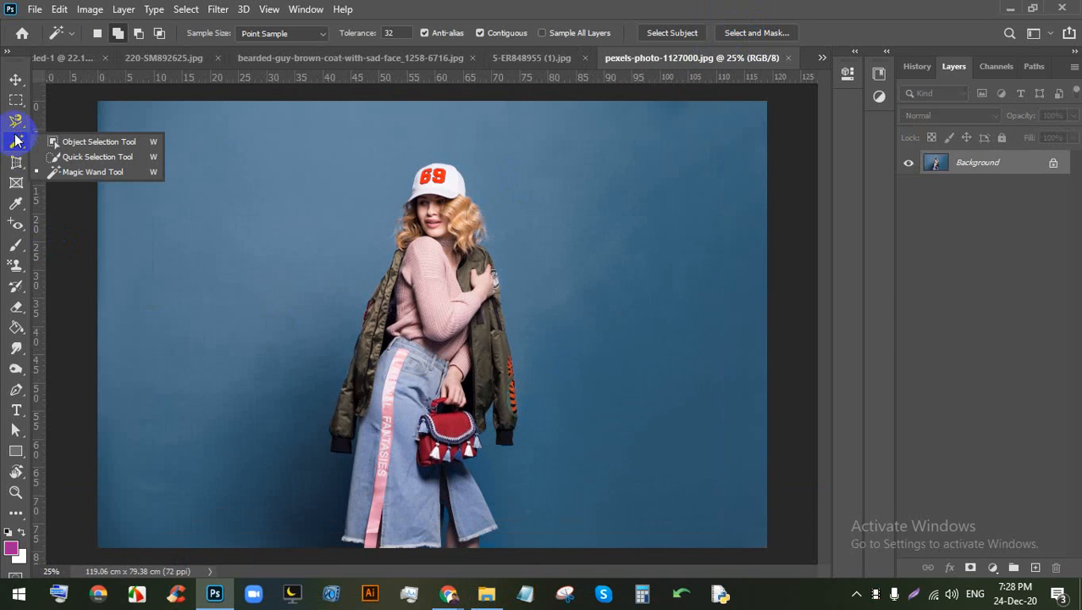
{"action": "left_click", "coordinate": [77, 153]}
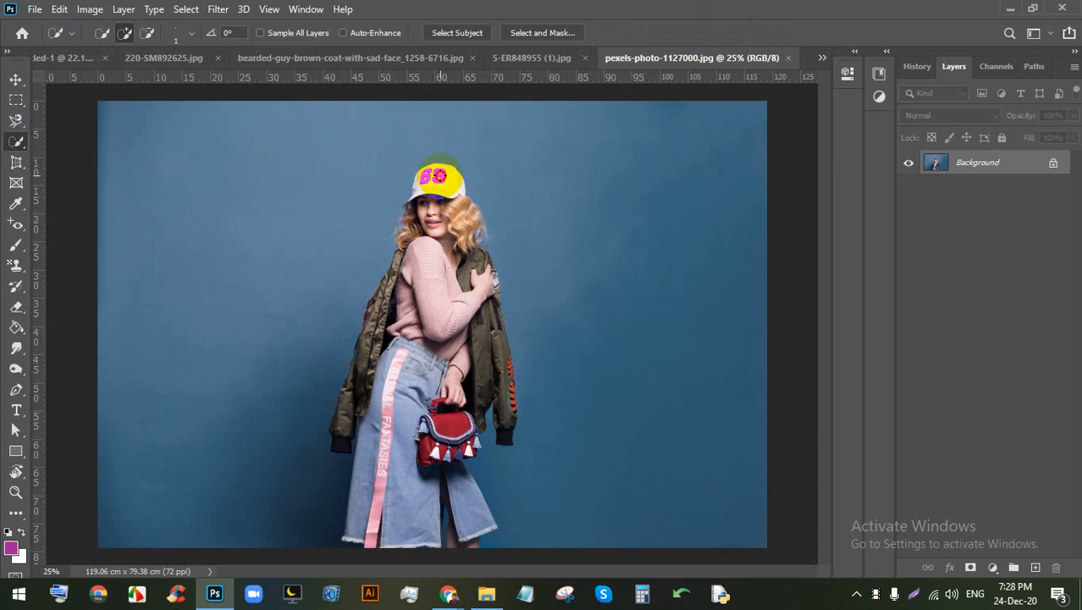
{"action": "scroll", "coordinate": [428, 292], "scroll_direction": "up", "scroll_amount": 6}
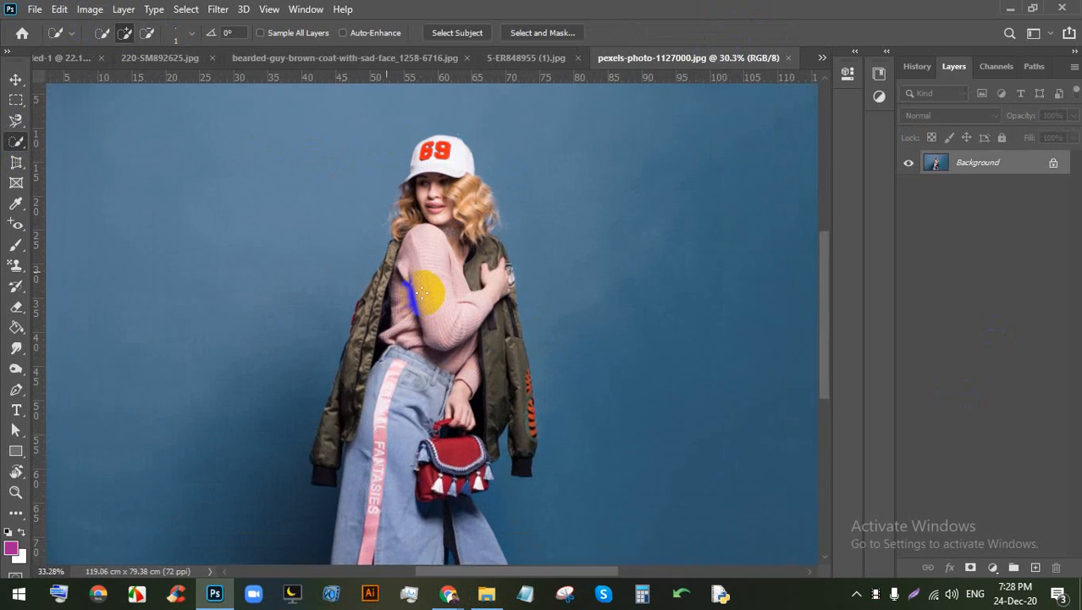
{"action": "scroll", "coordinate": [445, 280], "scroll_direction": "down", "scroll_amount": 4}
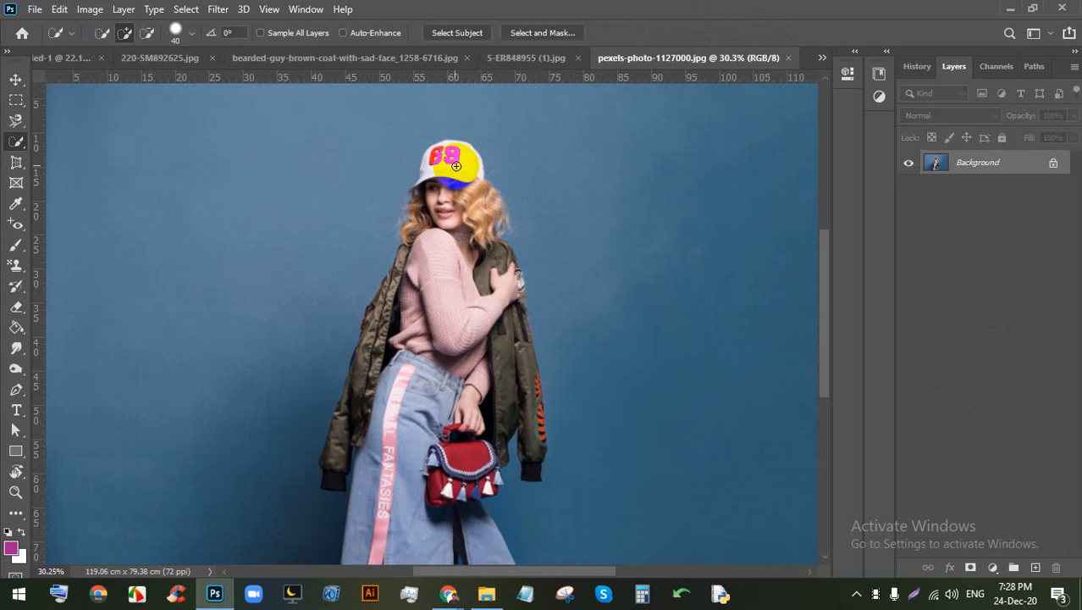
{"action": "mouse_move", "coordinate": [456, 166]}
{"action": "left_mouse_down"}
{"action": "mouse_move", "coordinate": [442, 364]}
{"action": "mouse_move", "coordinate": [431, 275]}
{"action": "mouse_move", "coordinate": [370, 389]}
{"action": "mouse_move", "coordinate": [403, 291]}
{"action": "left_mouse_up"}
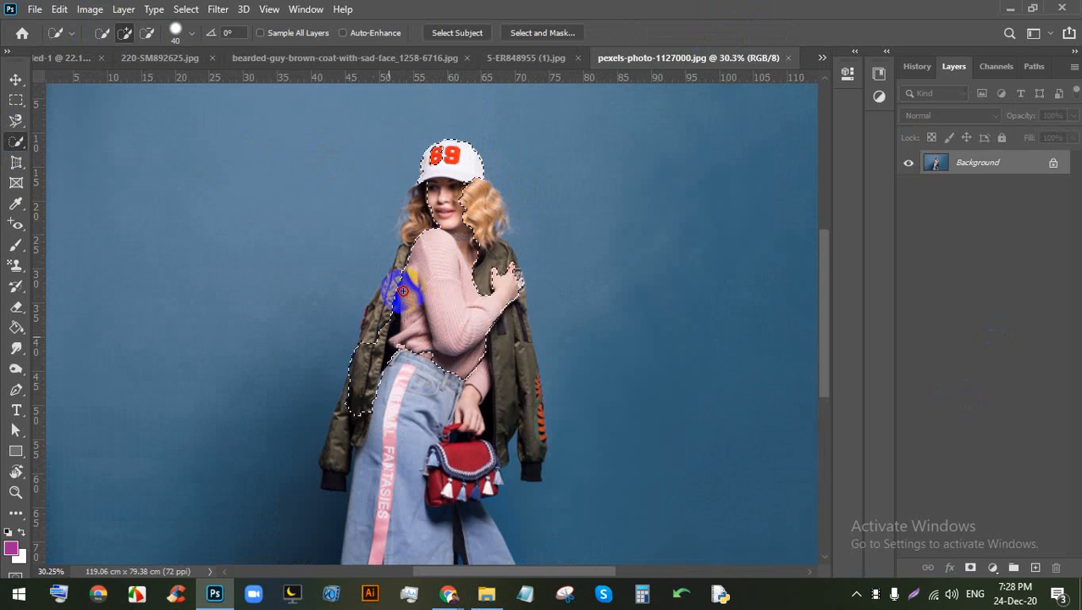
{"action": "mouse_move", "coordinate": [481, 228]}
{"action": "left_mouse_down"}
{"action": "mouse_move", "coordinate": [481, 372]}
{"action": "mouse_move", "coordinate": [464, 234]}
{"action": "mouse_move", "coordinate": [412, 359]}
{"action": "mouse_move", "coordinate": [402, 440]}
{"action": "mouse_move", "coordinate": [404, 463]}
{"action": "mouse_move", "coordinate": [445, 440]}
{"action": "mouse_move", "coordinate": [468, 474]}
{"action": "mouse_move", "coordinate": [383, 474]}
{"action": "left_mouse_up"}
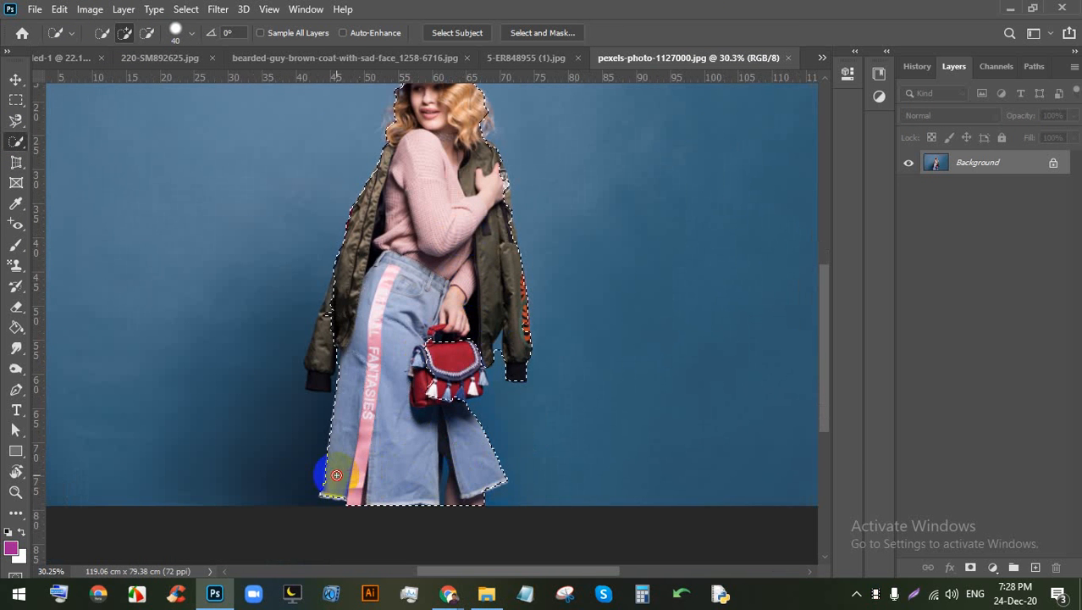
{"action": "left_click_drag", "start_coordinate": [350, 346], "coordinate": [320, 364]}
Step: Subtract the blue gap between the left jacket sleeve and the skirt from the selection, using brush size 8
{"action": "scroll", "coordinate": [328, 373], "scroll_direction": "up", "scroll_amount": 17}
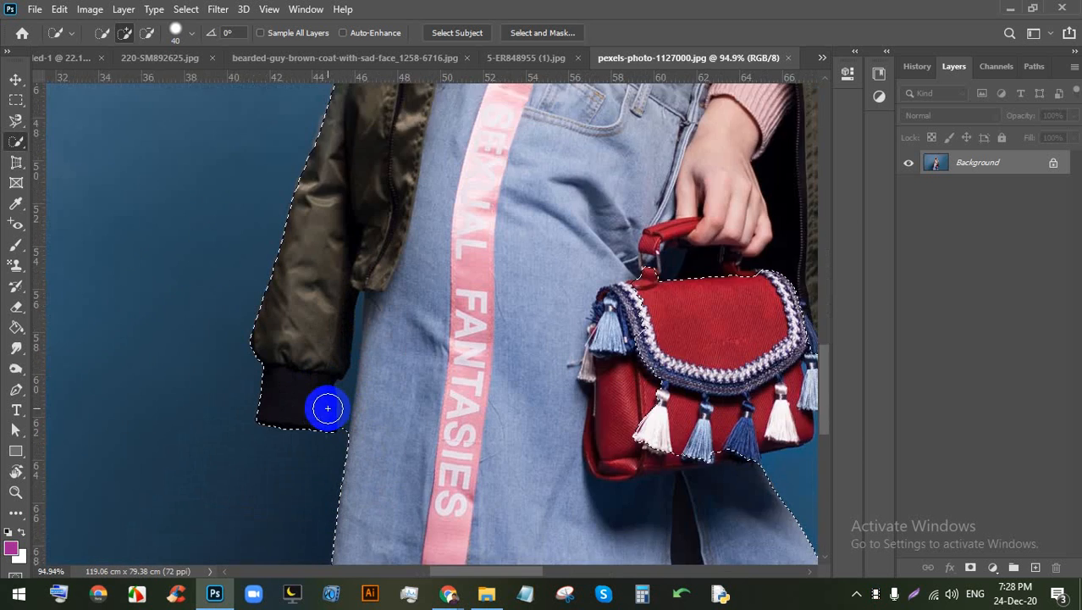
{"action": "left_click", "coordinate": [146, 35]}
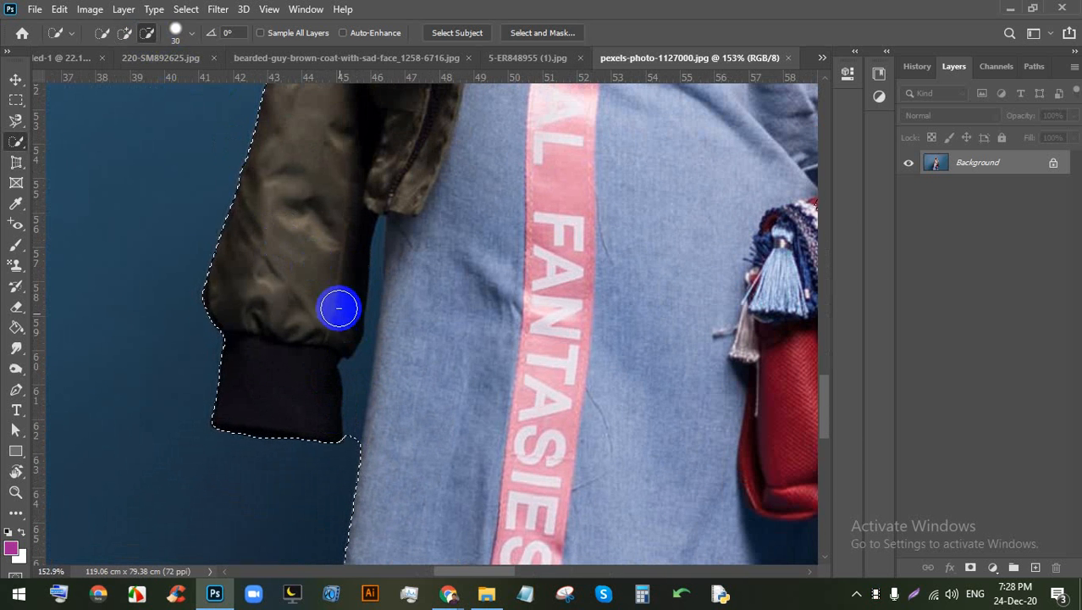
{"action": "key", "text": "bracketleft"}
{"action": "key", "text": "bracketleft"}
{"action": "key", "text": "bracketleft"}
{"action": "key", "text": "bracketleft"}
{"action": "left_click_drag", "start_coordinate": [351, 430], "coordinate": [354, 387]}
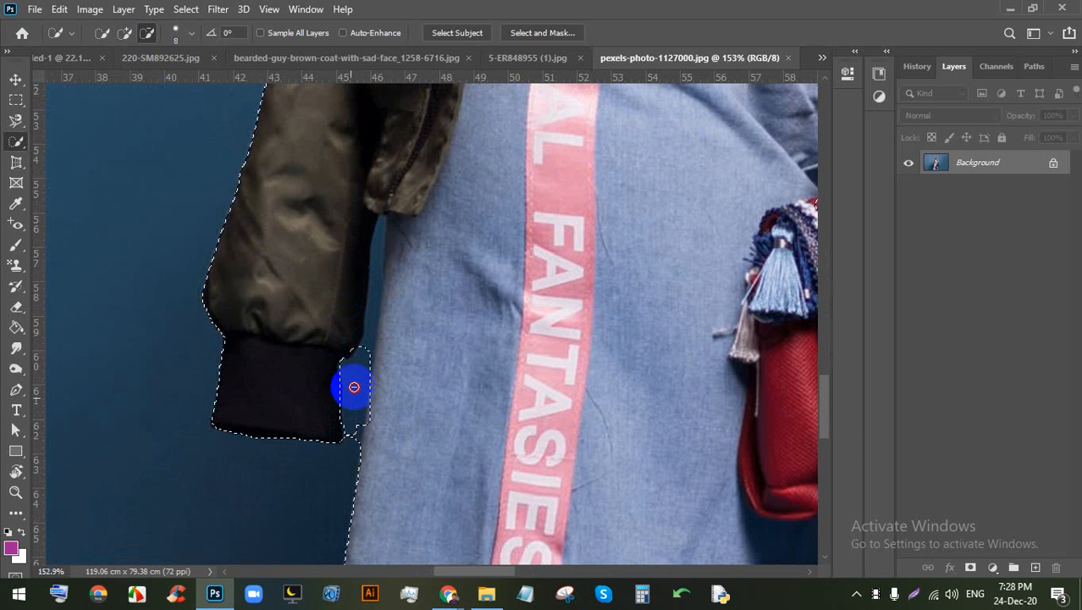
{"action": "left_click_drag", "start_coordinate": [370, 319], "coordinate": [374, 266]}
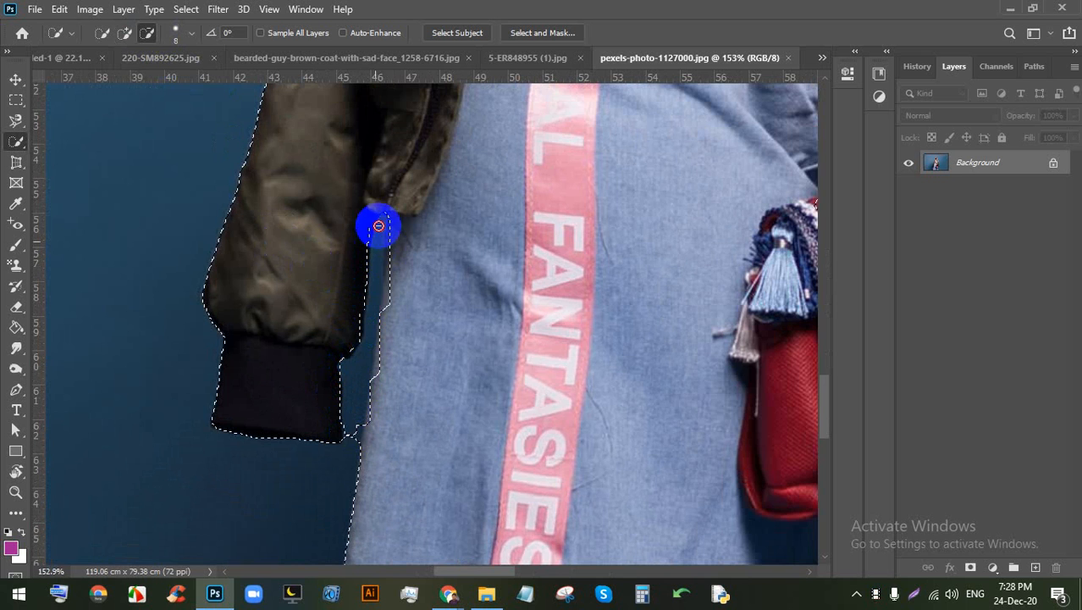
{"action": "scroll", "coordinate": [387, 260], "scroll_direction": "up", "scroll_amount": 4}
{"action": "left_click_drag", "start_coordinate": [348, 442], "coordinate": [343, 351]}
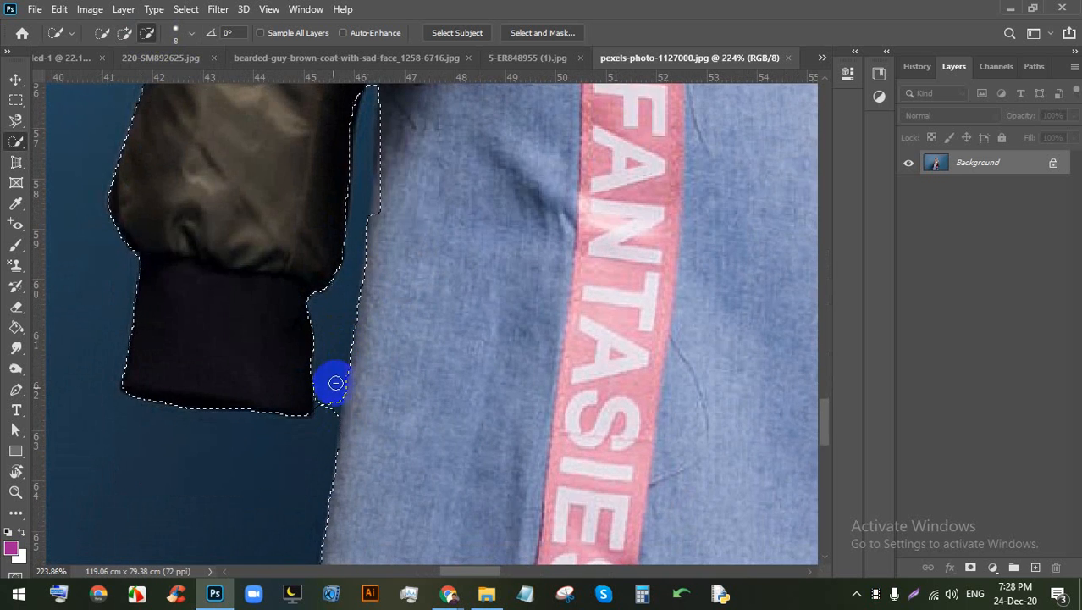
{"action": "left_click_drag", "start_coordinate": [319, 459], "coordinate": [319, 377]}
Step: Subtract the narrow blue gap between the jacket body and its right sleeve from the selection, reducing the brush to 2
{"action": "scroll", "coordinate": [318, 369], "scroll_direction": "down", "scroll_amount": 12}
{"action": "left_click_drag", "start_coordinate": [636, 285], "coordinate": [473, 352]}
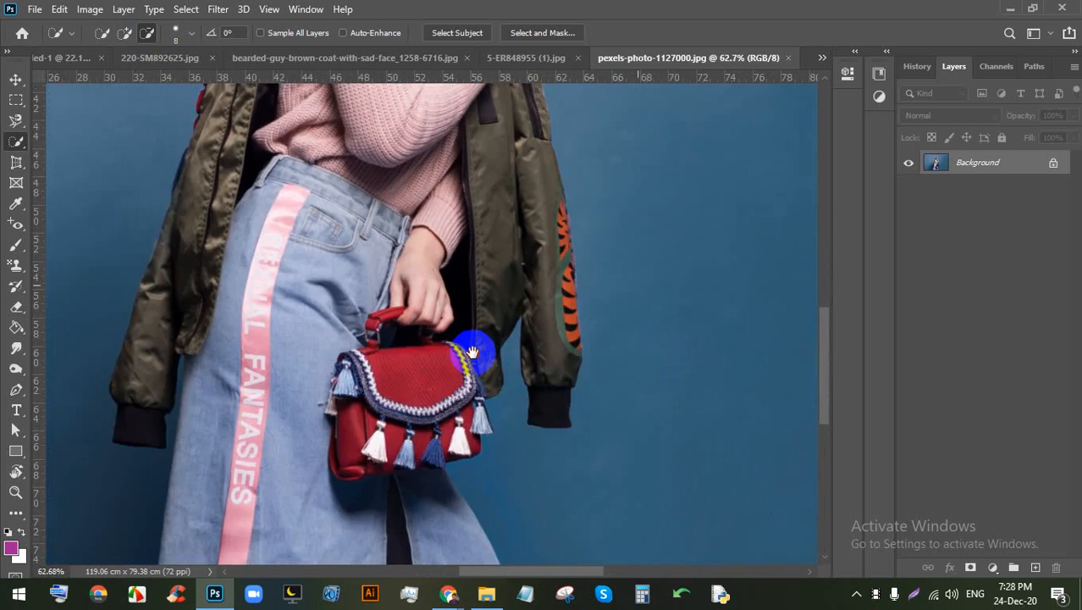
{"action": "scroll", "coordinate": [480, 355], "scroll_direction": "up", "scroll_amount": 5}
{"action": "left_click_drag", "start_coordinate": [484, 286], "coordinate": [495, 240]}
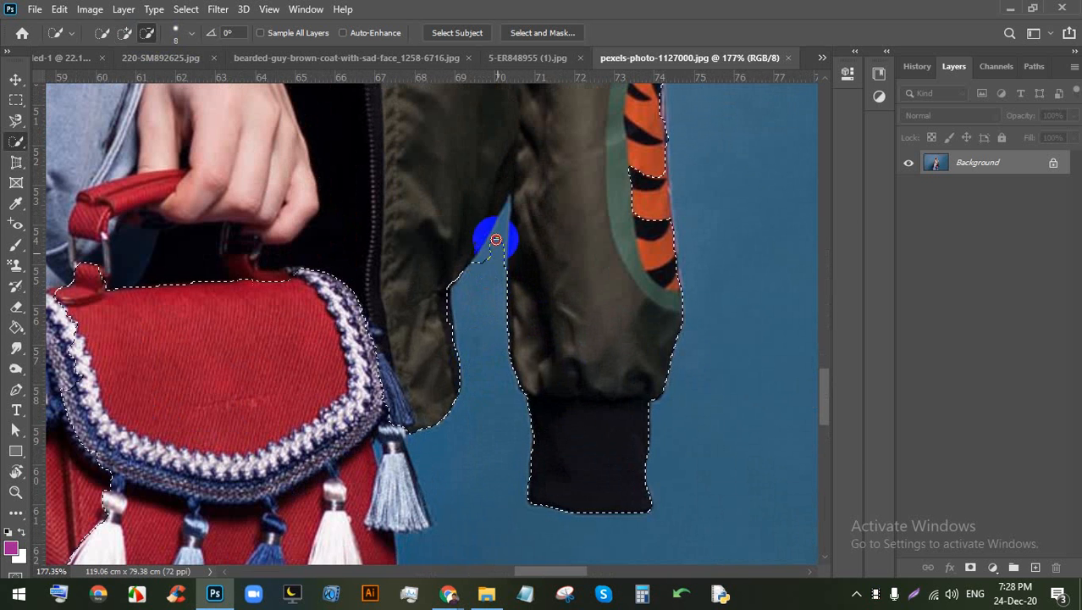
{"action": "scroll", "coordinate": [502, 220], "scroll_direction": "up", "scroll_amount": 5}
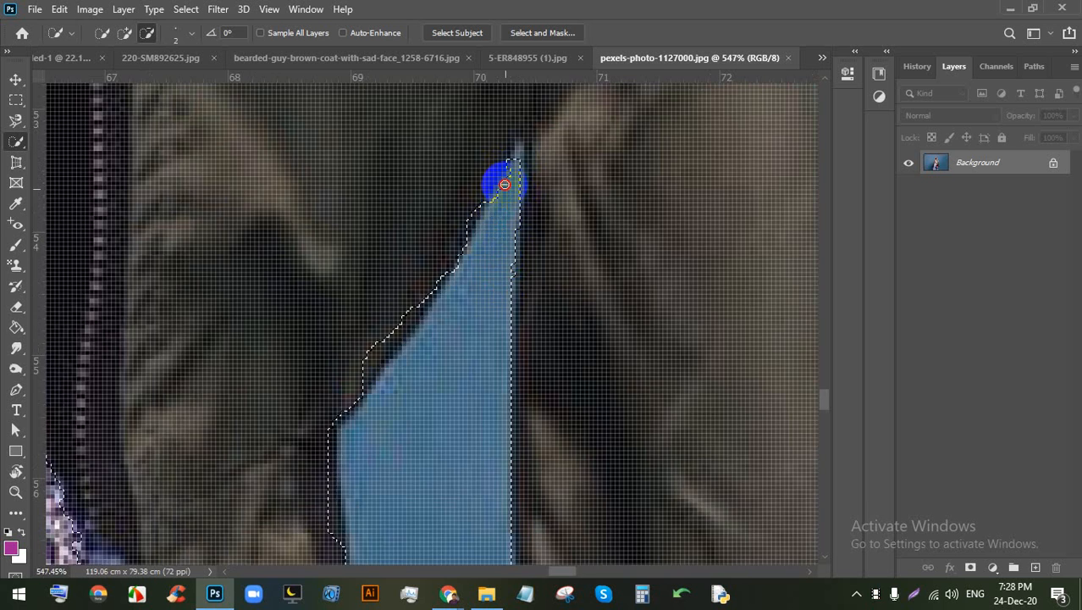
Step: Unlock the Background layer, then try deleting the selected woman and undo the deletion
{"action": "scroll", "coordinate": [503, 184], "scroll_direction": "down", "scroll_amount": 8}
{"action": "scroll", "coordinate": [430, 250], "scroll_direction": "up", "scroll_amount": 3}
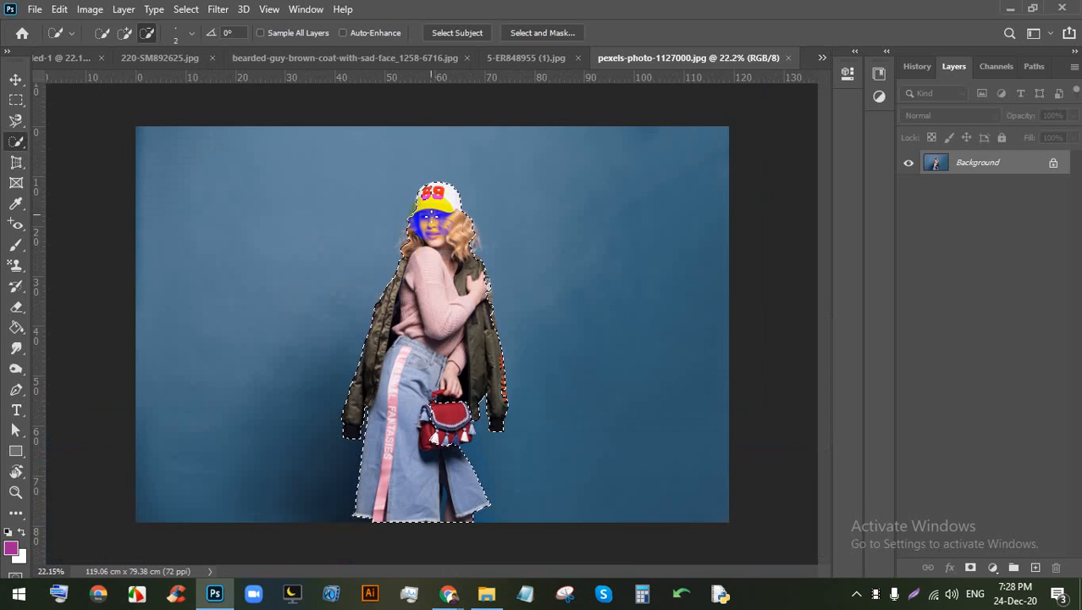
{"action": "scroll", "coordinate": [411, 218], "scroll_direction": "up", "scroll_amount": 2}
{"action": "scroll", "coordinate": [454, 222], "scroll_direction": "down", "scroll_amount": 3}
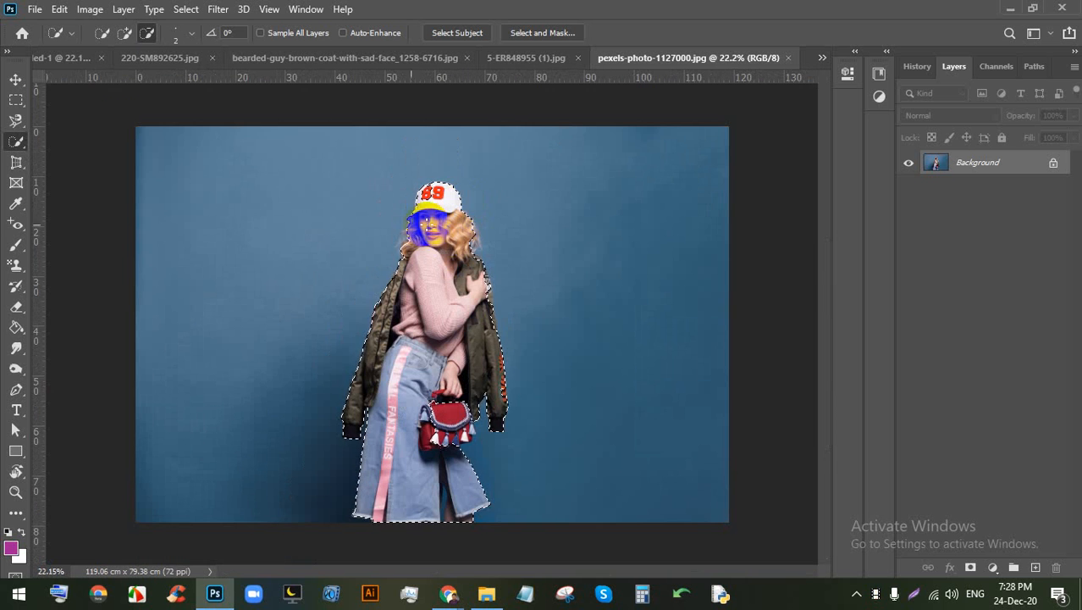
{"action": "left_click", "coordinate": [1053, 161]}
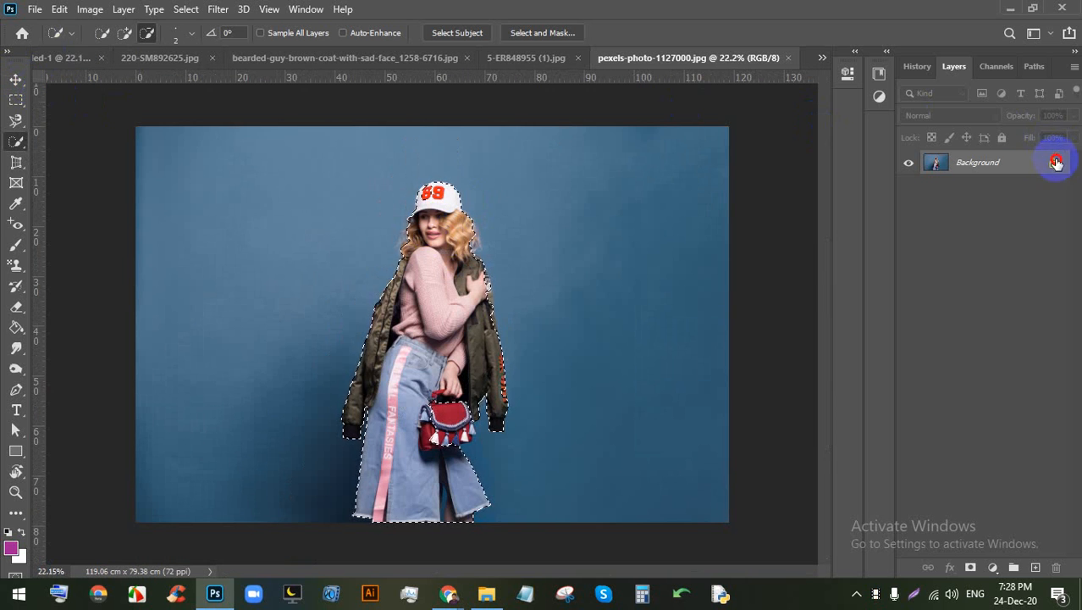
{"action": "key", "text": "Delete"}
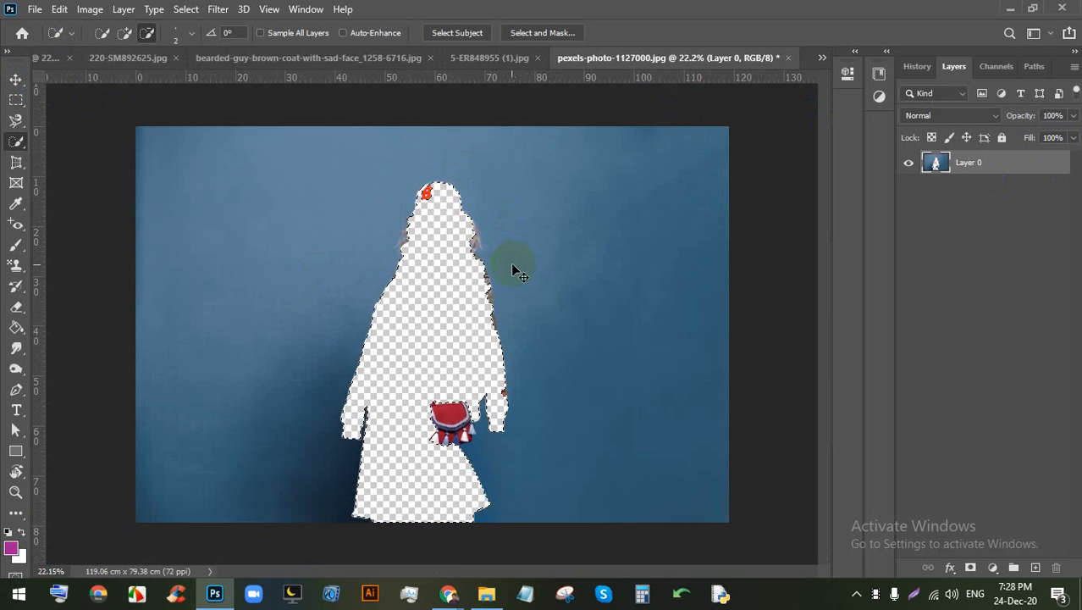
{"action": "key", "text": "ctrl+z"}
Step: Add the red handbag with its tassels and the red cap digits to the selection with the Quick Selection tool at brush size 50
{"action": "scroll", "coordinate": [436, 407], "scroll_direction": "up", "scroll_amount": 4}
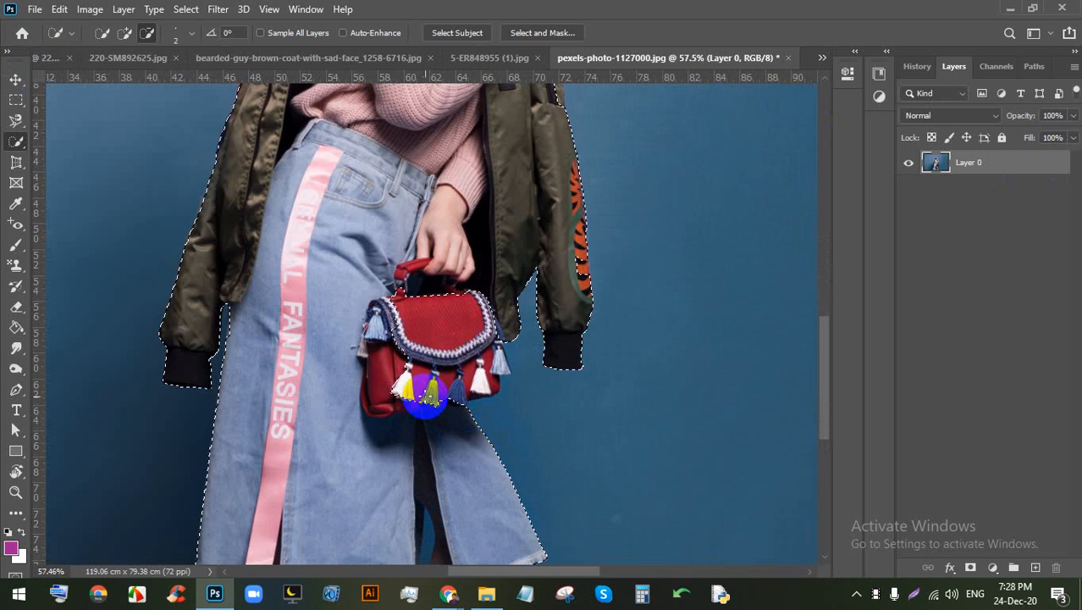
{"action": "left_click", "coordinate": [125, 35]}
{"action": "mouse_move", "coordinate": [428, 258]}
{"action": "left_mouse_down"}
{"action": "mouse_move", "coordinate": [420, 355]}
{"action": "mouse_move", "coordinate": [419, 318]}
{"action": "mouse_move", "coordinate": [425, 327]}
{"action": "mouse_move", "coordinate": [401, 290]}
{"action": "mouse_move", "coordinate": [416, 326]}
{"action": "mouse_move", "coordinate": [438, 248]}
{"action": "mouse_move", "coordinate": [419, 348]}
{"action": "mouse_move", "coordinate": [441, 447]}
{"action": "mouse_move", "coordinate": [475, 288]}
{"action": "mouse_move", "coordinate": [471, 315]}
{"action": "mouse_move", "coordinate": [490, 347]}
{"action": "mouse_move", "coordinate": [466, 362]}
{"action": "mouse_move", "coordinate": [493, 359]}
{"action": "mouse_move", "coordinate": [475, 377]}
{"action": "left_mouse_up"}
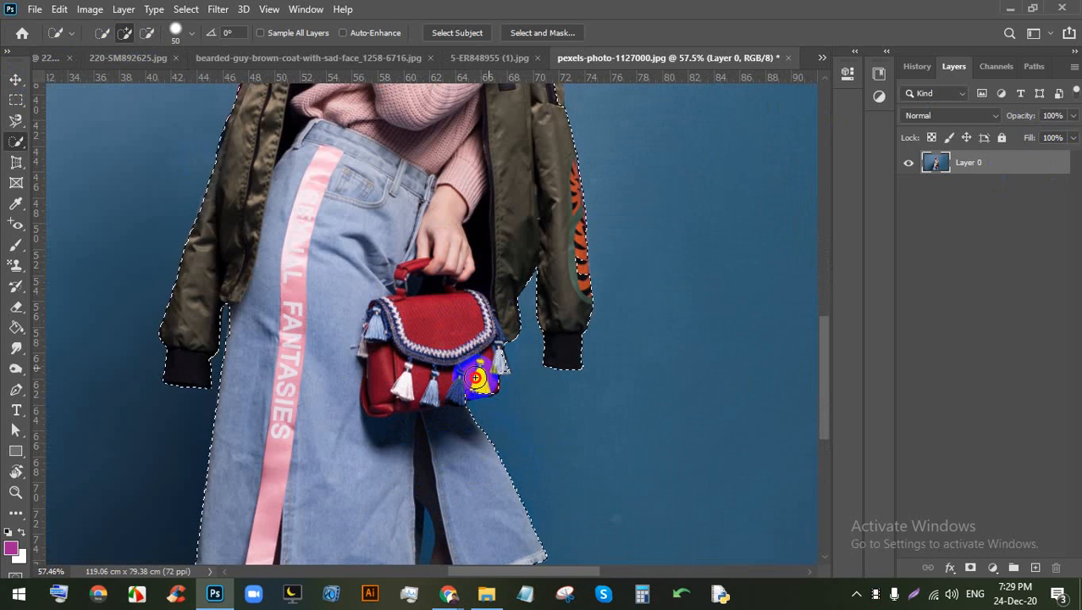
{"action": "left_click_drag", "start_coordinate": [473, 195], "coordinate": [514, 597]}
{"action": "scroll", "coordinate": [451, 284], "scroll_direction": "up", "scroll_amount": 3}
{"action": "scroll", "coordinate": [451, 284], "scroll_direction": "up", "scroll_amount": 2}
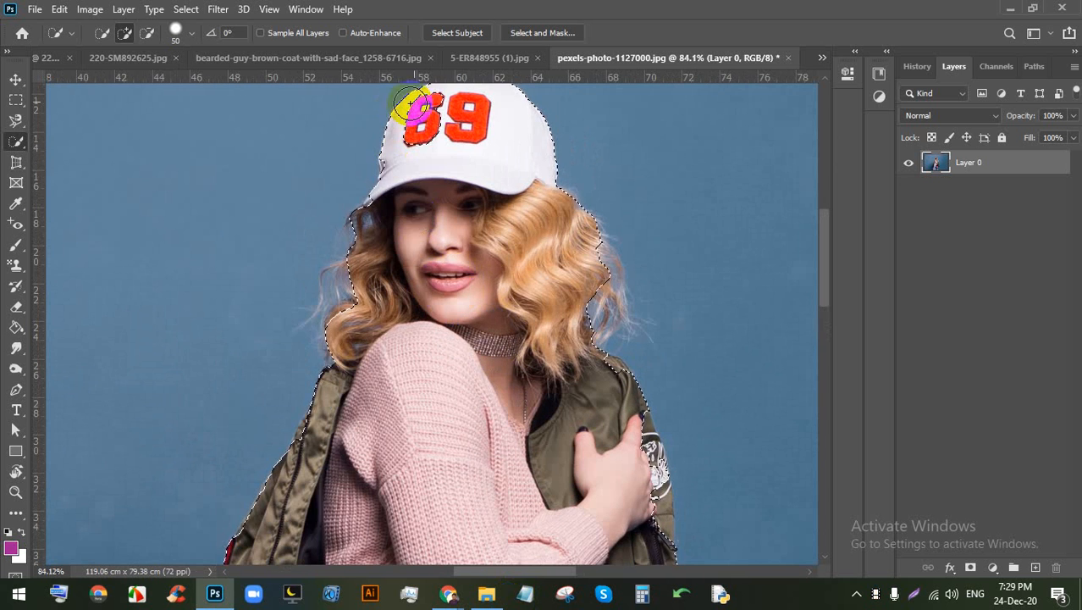
{"action": "scroll", "coordinate": [458, 199], "scroll_direction": "down", "scroll_amount": 3}
{"action": "scroll", "coordinate": [457, 200], "scroll_direction": "down", "scroll_amount": 2}
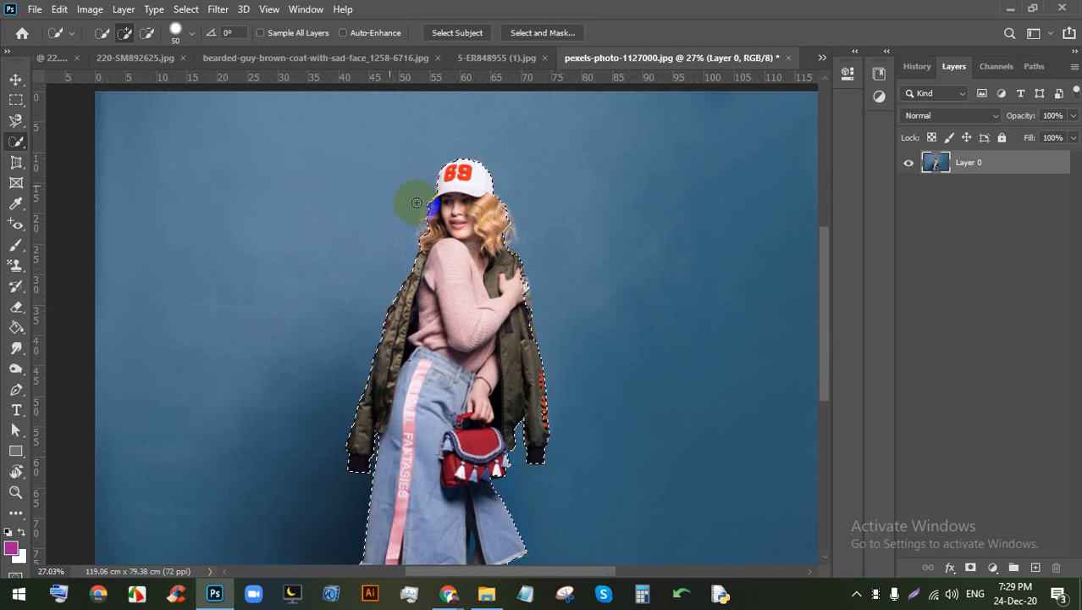
Step: Try moving the selected woman away from her original spot in the photo, and undo the move
{"action": "left_click", "coordinate": [17, 78]}
{"action": "left_click_drag", "start_coordinate": [445, 316], "coordinate": [423, 307]}
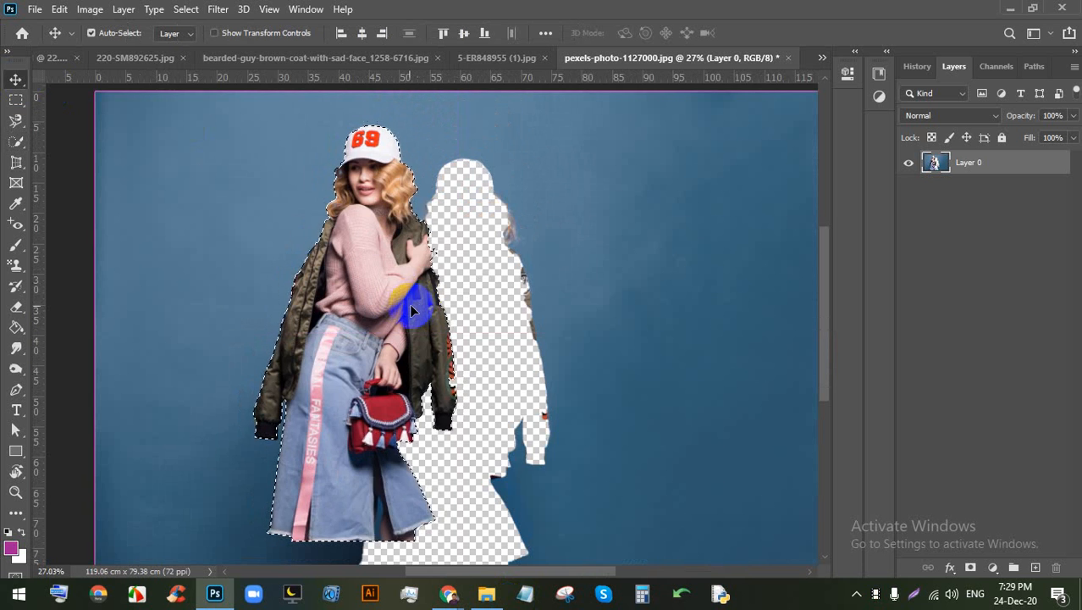
{"action": "key", "text": "ctrl+z"}
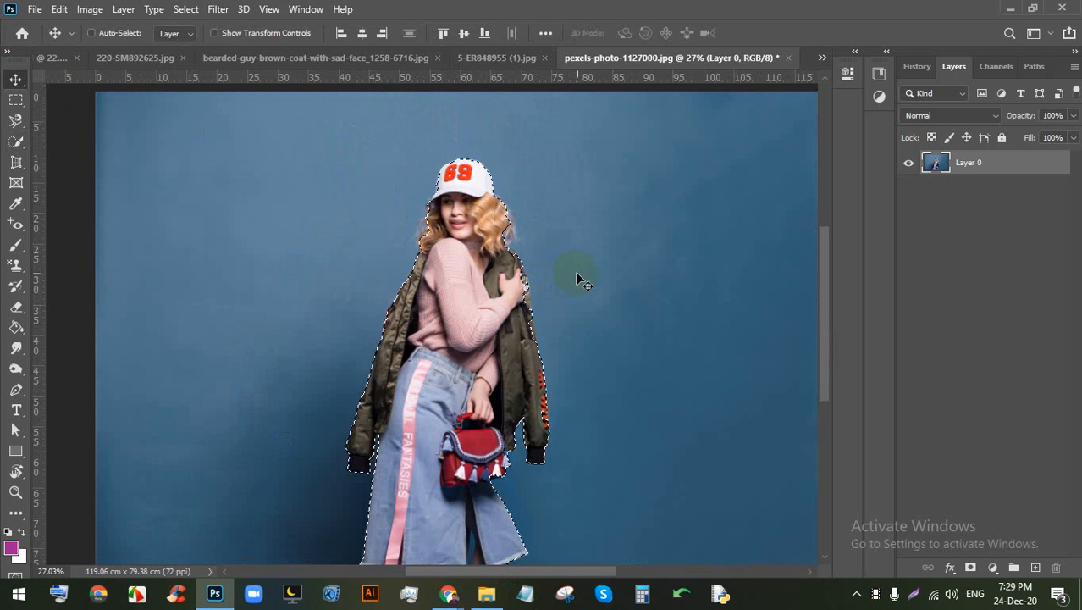
Step: Invert the selection and delete the blue background around the woman
{"action": "scroll", "coordinate": [436, 305], "scroll_direction": "down", "scroll_amount": 4}
{"action": "scroll", "coordinate": [431, 318], "scroll_direction": "up", "scroll_amount": 2}
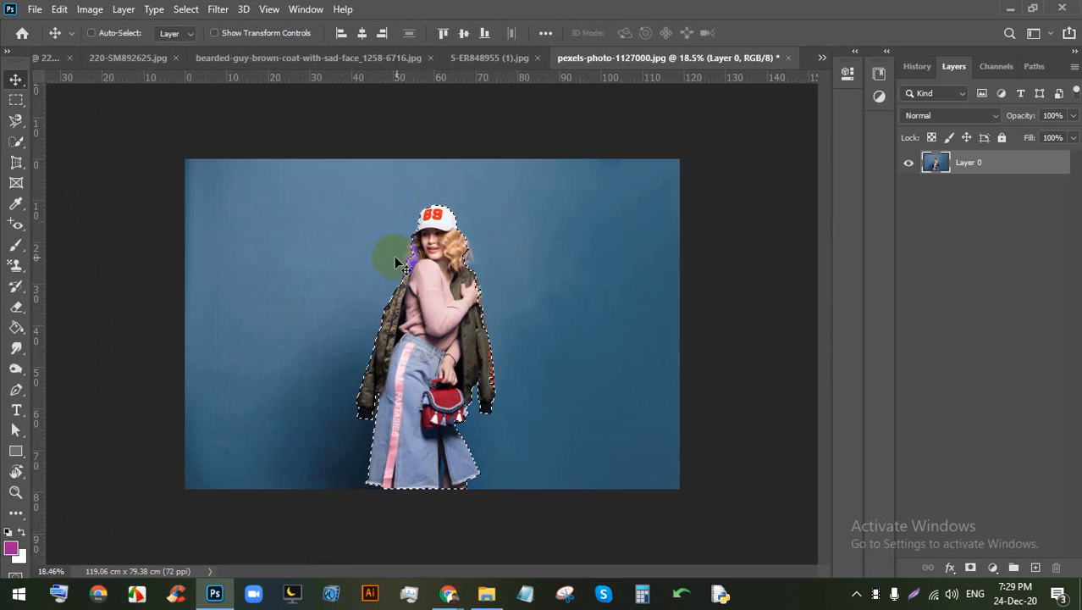
{"action": "scroll", "coordinate": [414, 263], "scroll_direction": "up", "scroll_amount": 1}
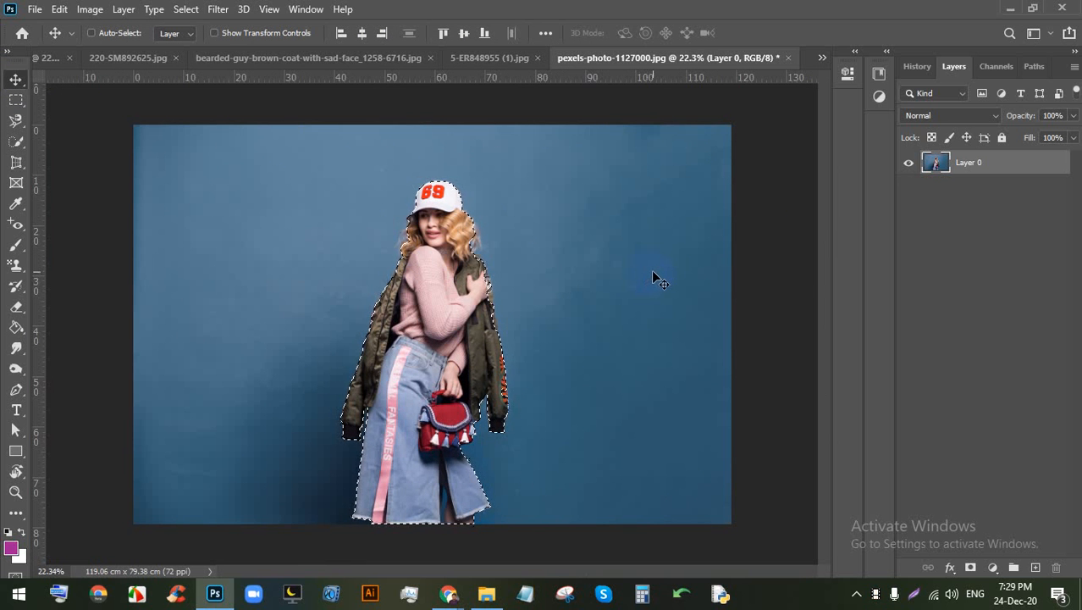
{"action": "key", "text": "ctrl"}
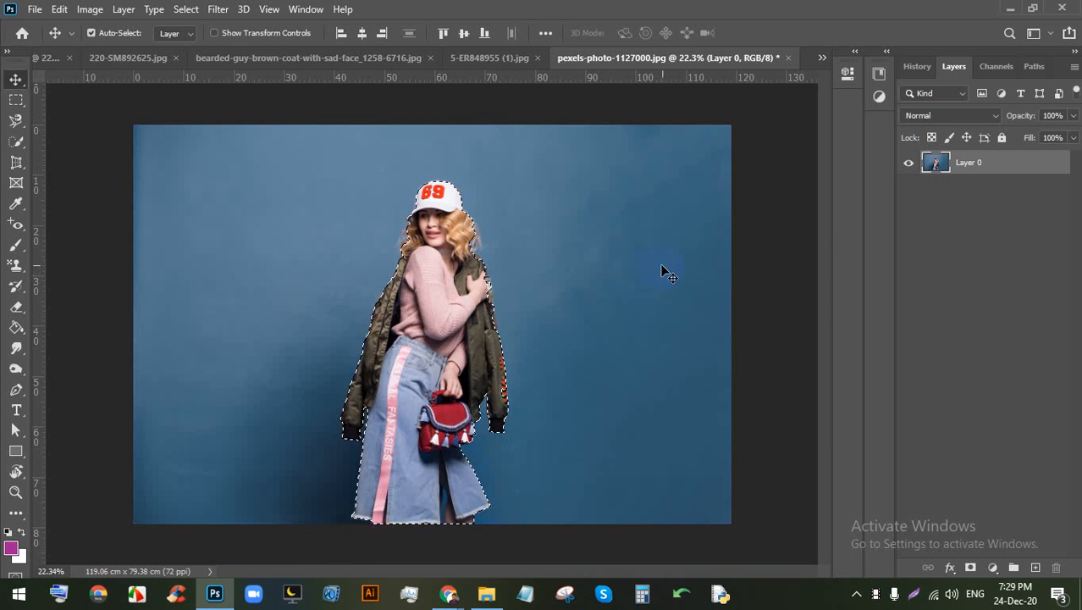
{"action": "key", "text": "ctrl+shift+i"}
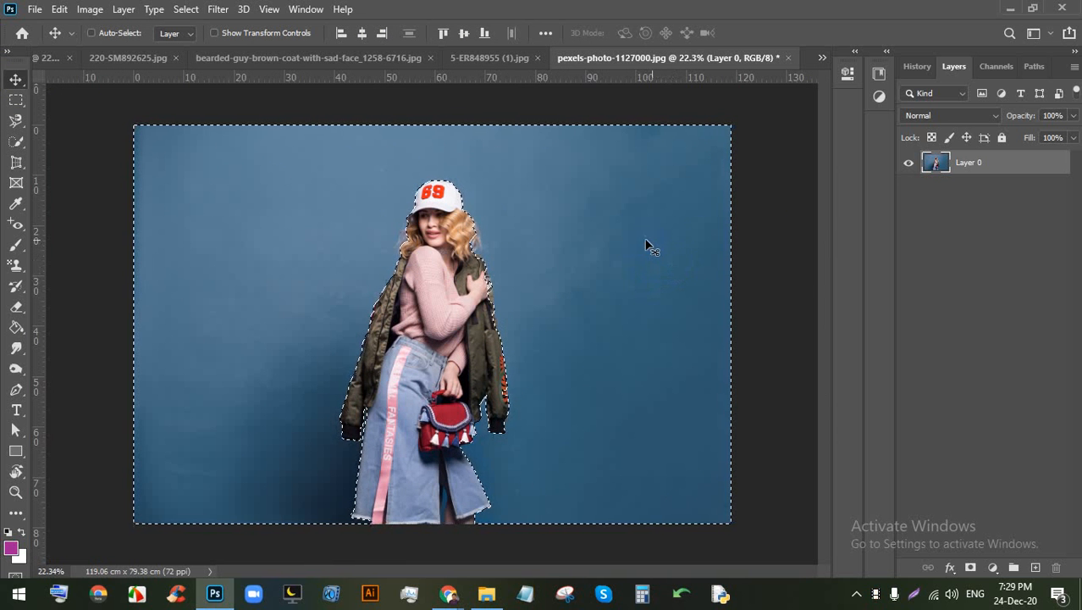
{"action": "scroll", "coordinate": [440, 453], "scroll_direction": "up", "scroll_amount": 1}
{"action": "key", "text": "Delete"}
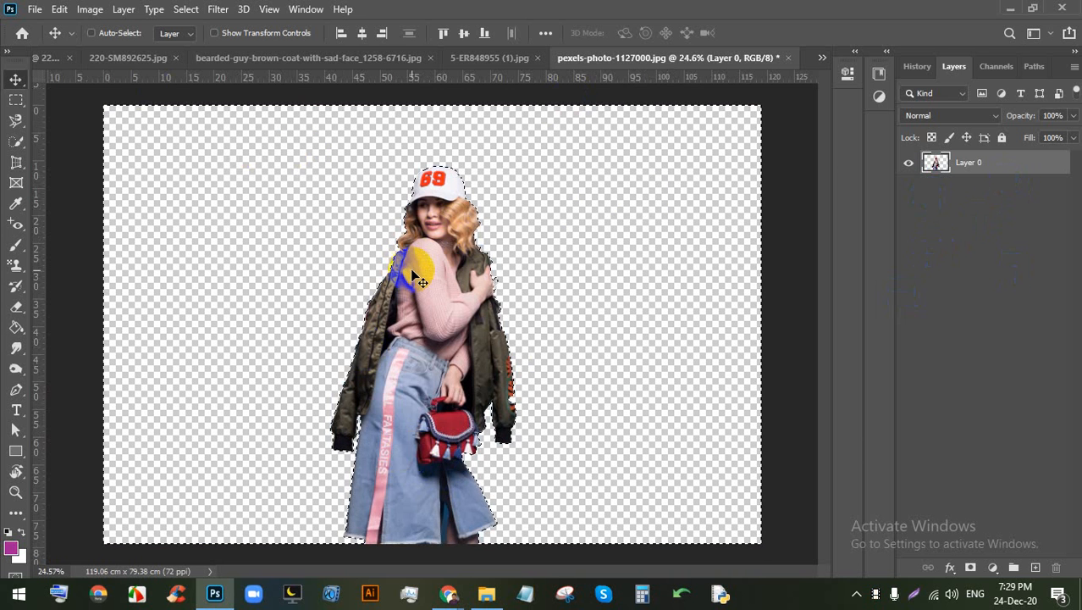
{"action": "key", "text": "ctrl+z"}
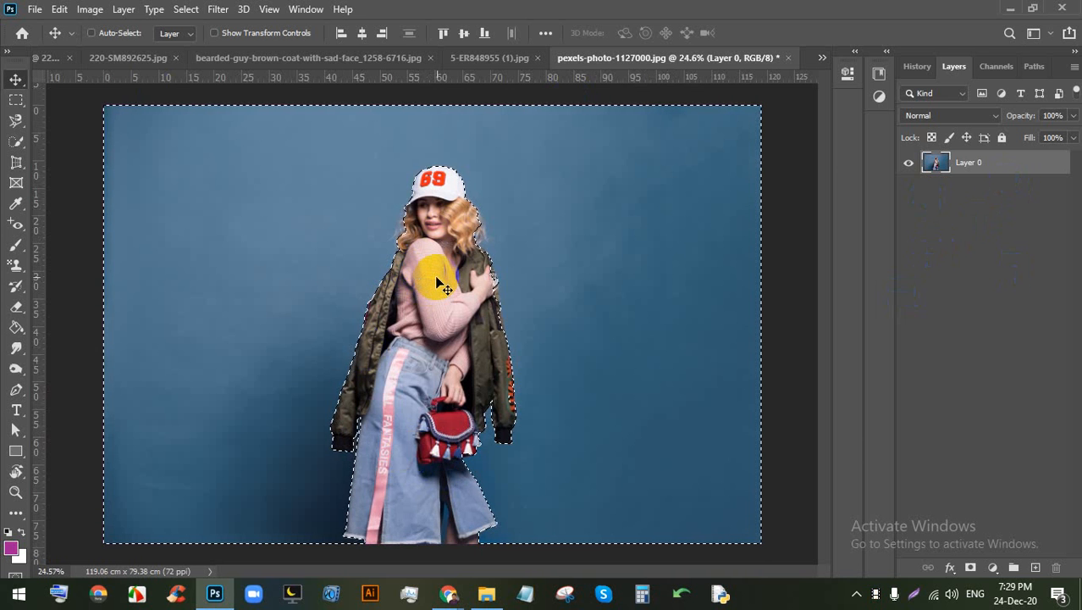
{"action": "key", "text": "Delete"}
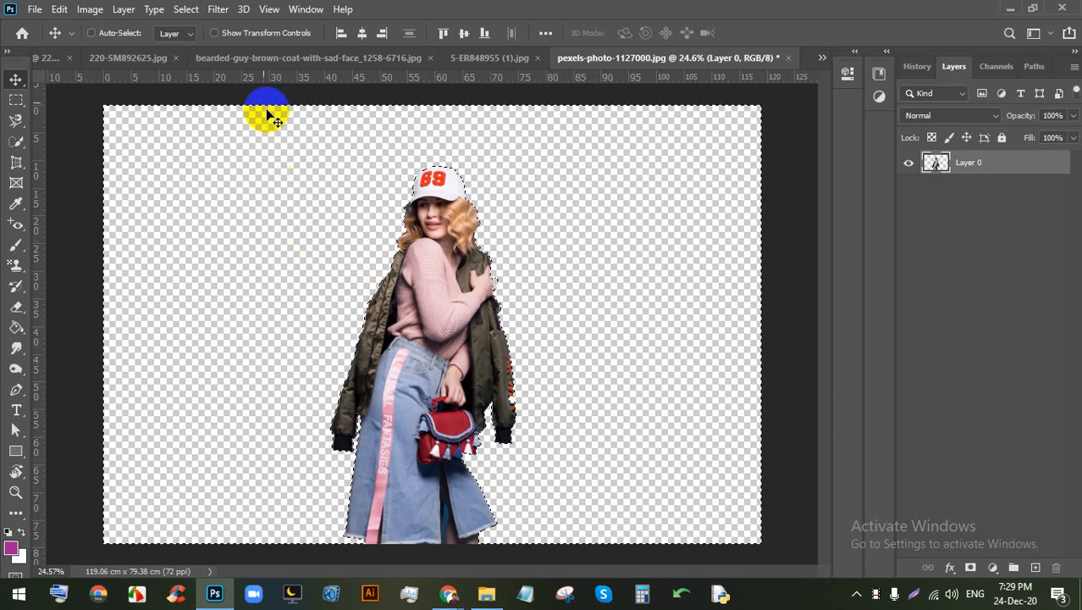
{"action": "left_click", "coordinate": [219, 10]}
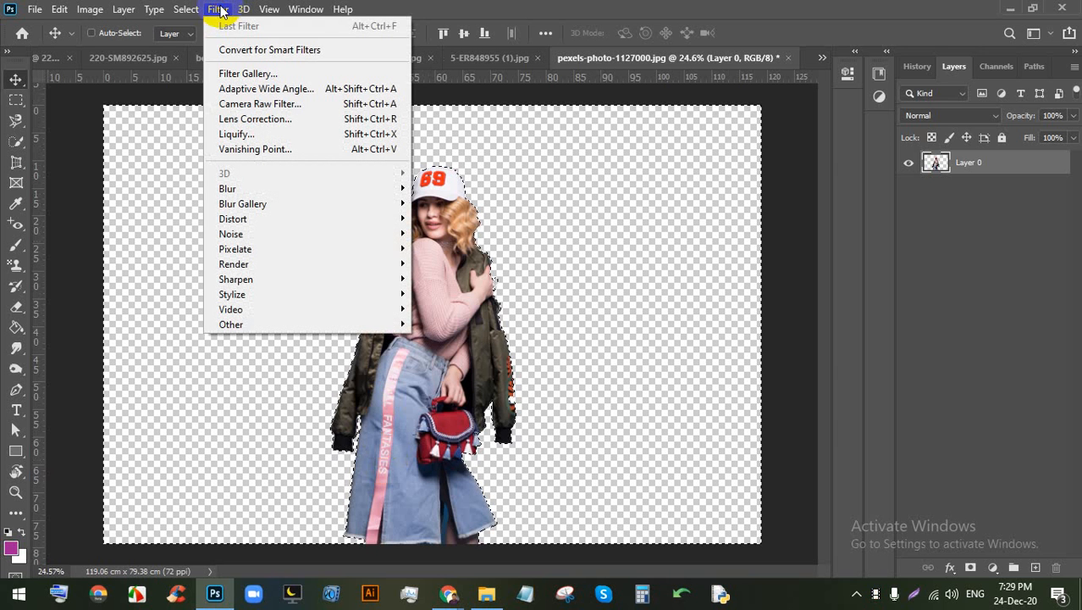
{"action": "left_click", "coordinate": [219, 10]}
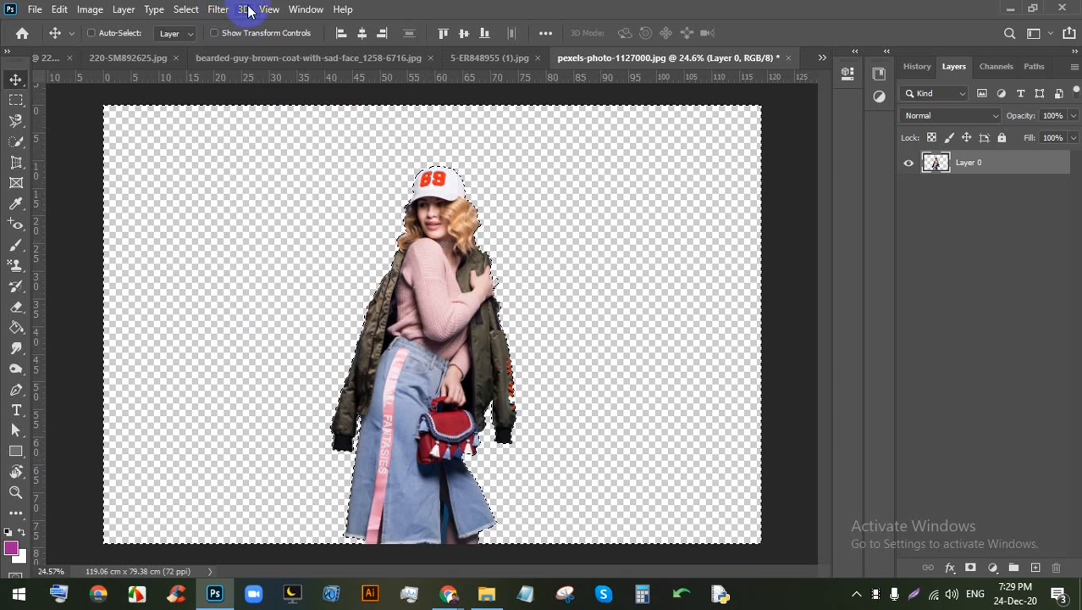
{"action": "left_click", "coordinate": [264, 9]}
{"action": "left_click", "coordinate": [268, 10]}
{"action": "left_click", "coordinate": [268, 11]}
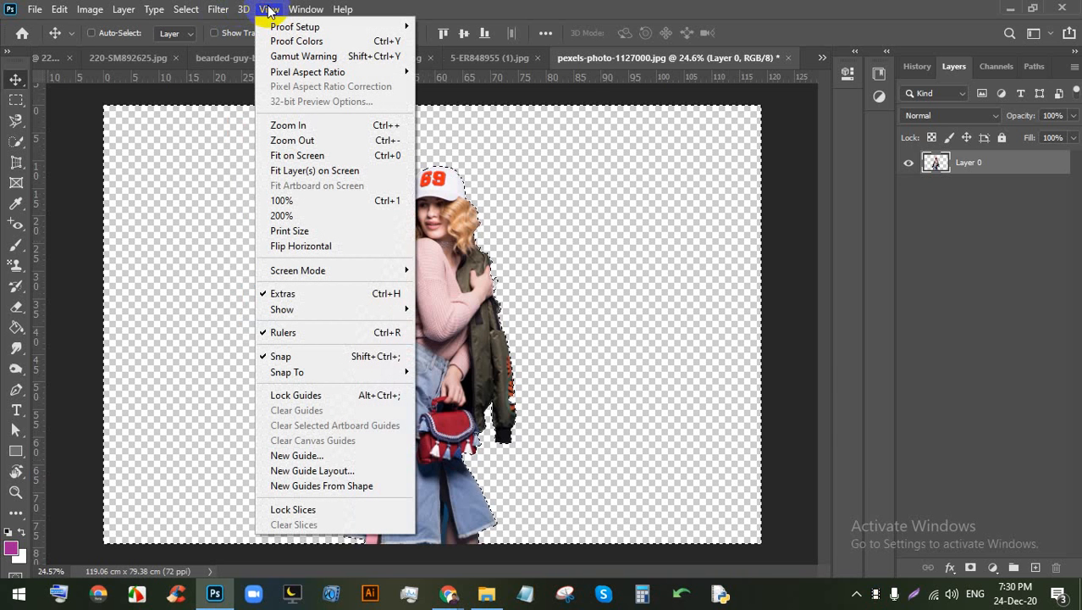
{"action": "left_click", "coordinate": [269, 10]}
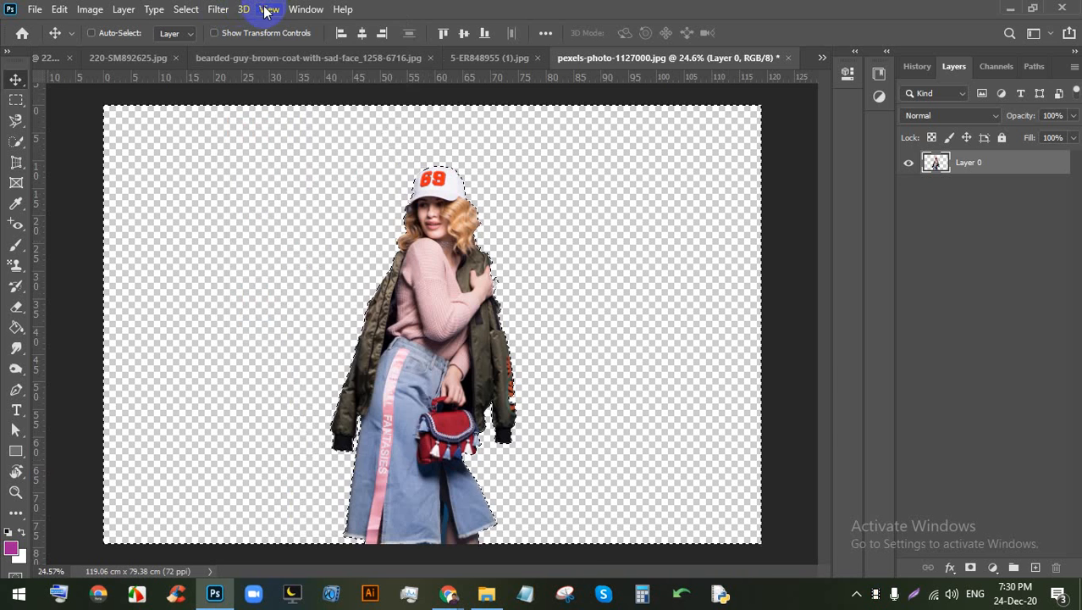
{"action": "left_click", "coordinate": [307, 9]}
Step: Clear the selection around the cut-out woman
{"action": "left_click", "coordinate": [212, 9]}
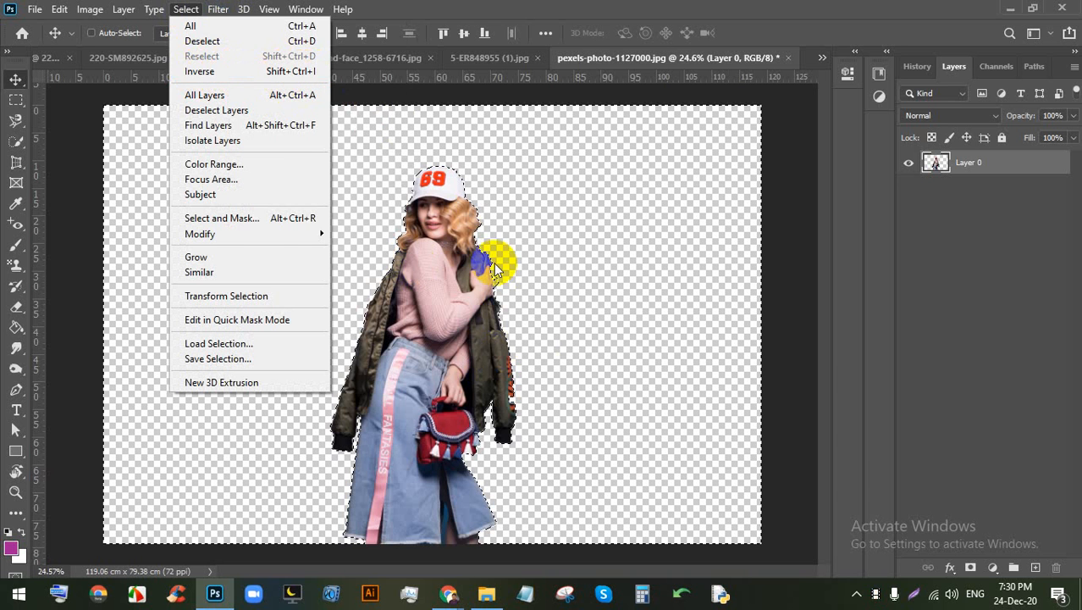
{"action": "left_click", "coordinate": [496, 259]}
{"action": "key", "text": "ctrl+d"}
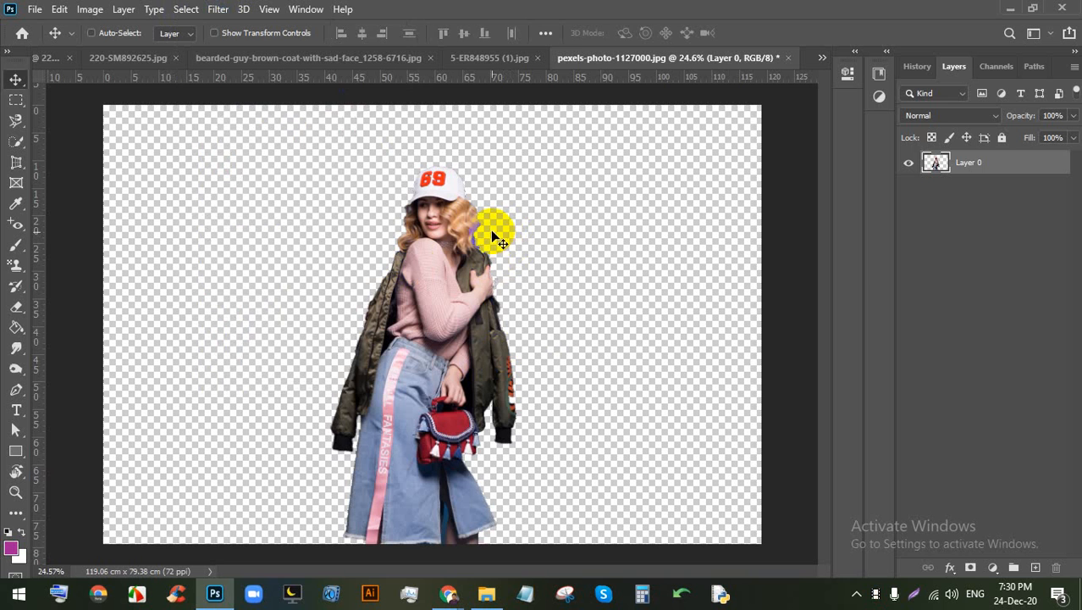
{"action": "left_click", "coordinate": [27, 149]}
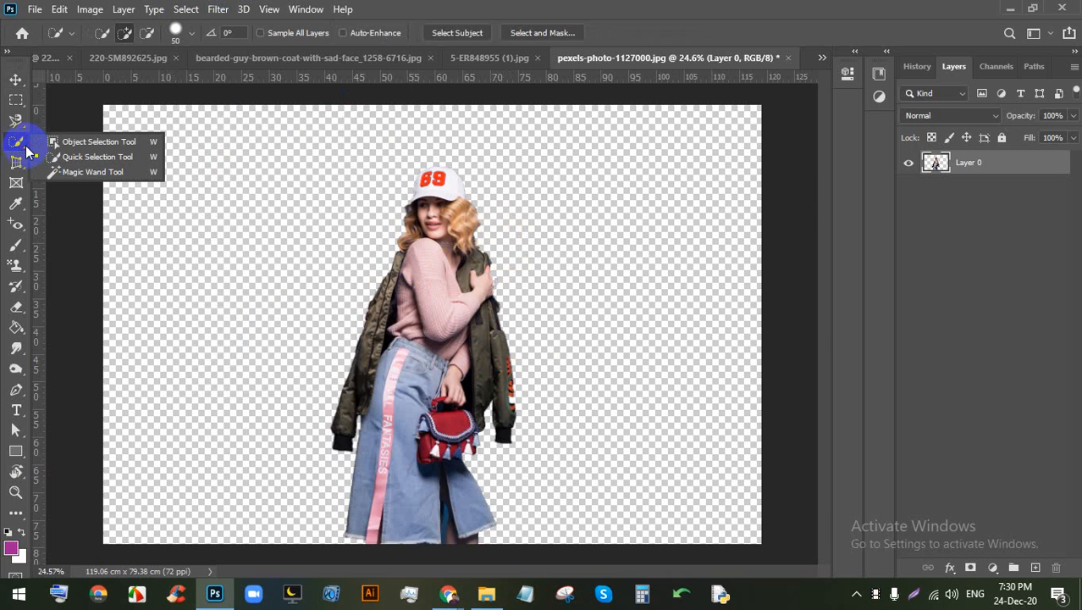
{"action": "left_click", "coordinate": [443, 596]}
{"action": "left_click", "coordinate": [419, 542]}
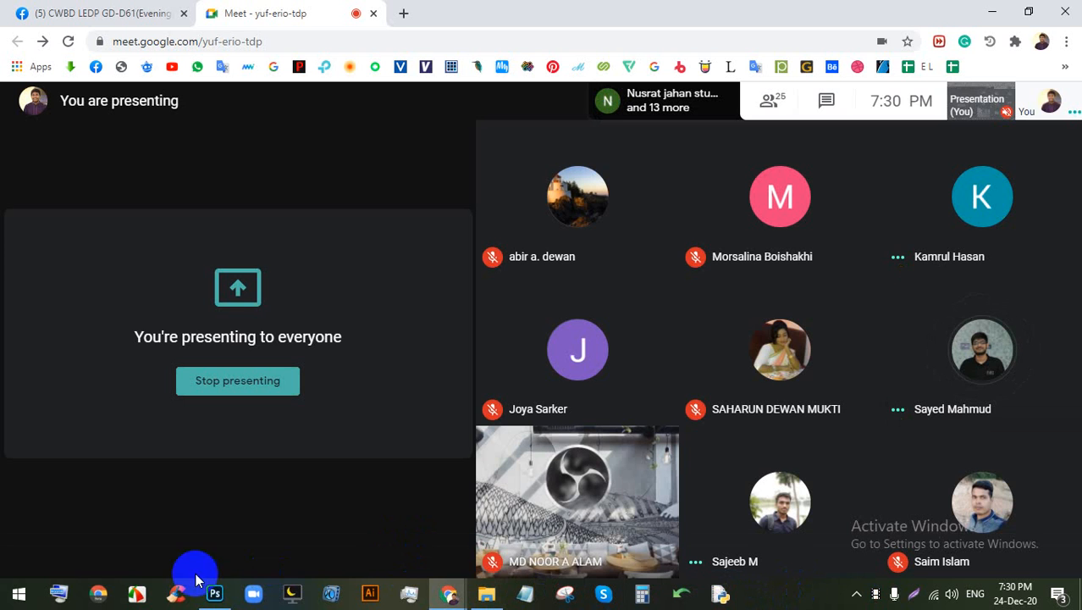
{"action": "left_click", "coordinate": [212, 595]}
{"action": "scroll", "coordinate": [466, 254], "scroll_direction": "down", "scroll_amount": 5}
{"action": "scroll", "coordinate": [447, 176], "scroll_direction": "up", "scroll_amount": 3}
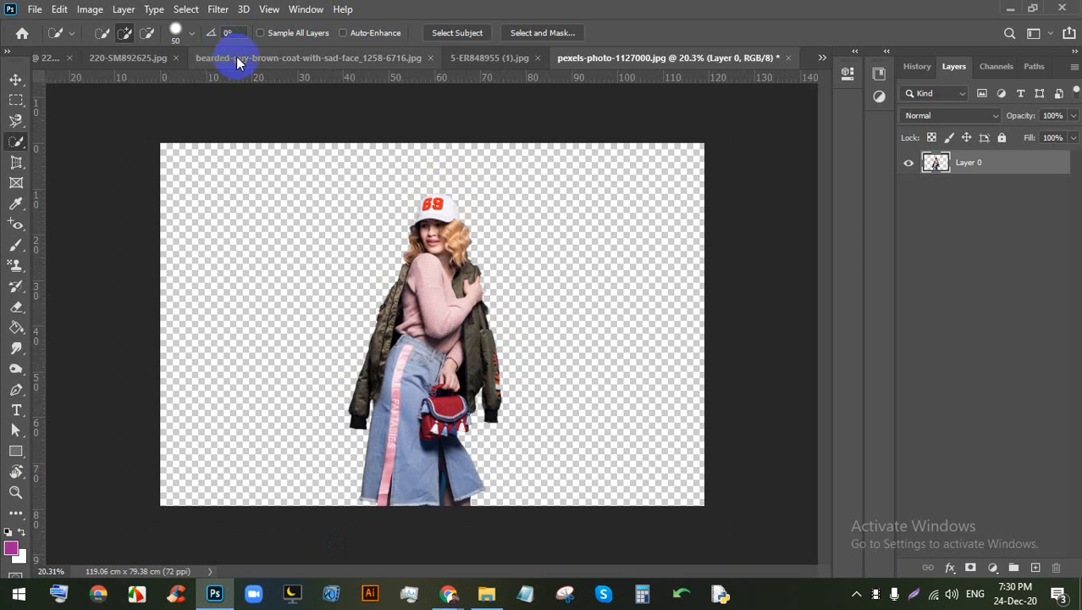
Step: Switch to the bearded-guy-brown-coat-with-sad-face_1258-6716.jpg document and view the available selection commands
{"action": "left_click", "coordinate": [240, 58]}
{"action": "left_click", "coordinate": [218, 10]}
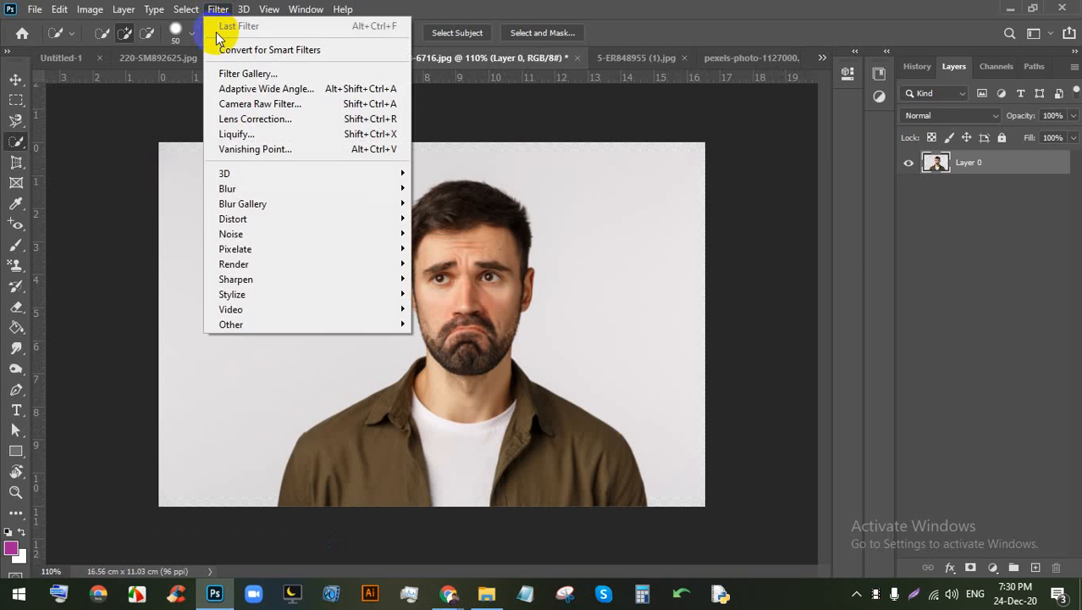
{"action": "mouse_move", "coordinate": [187, 11]}
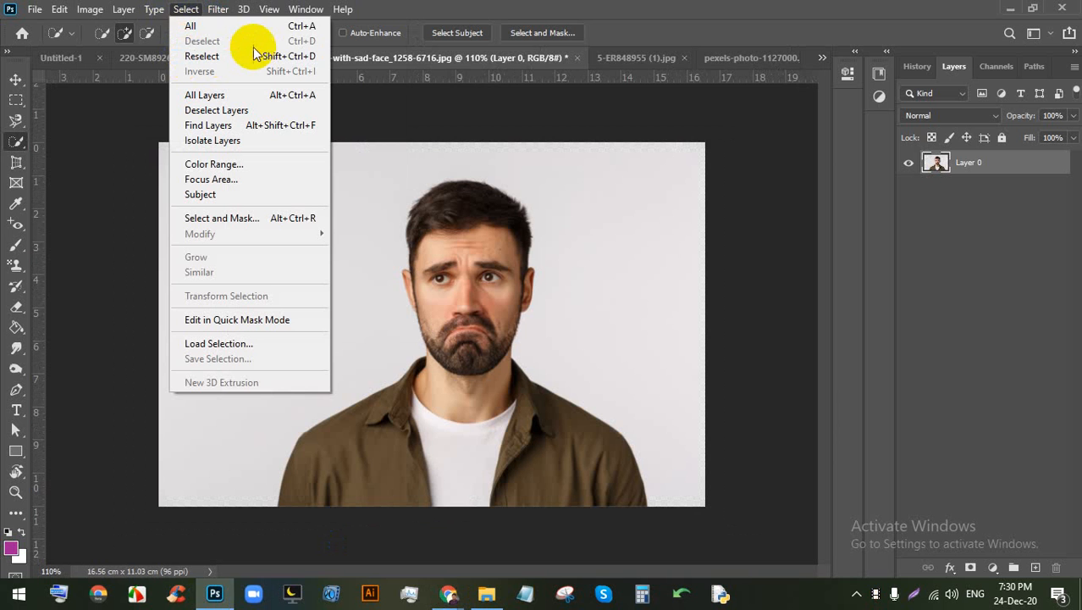
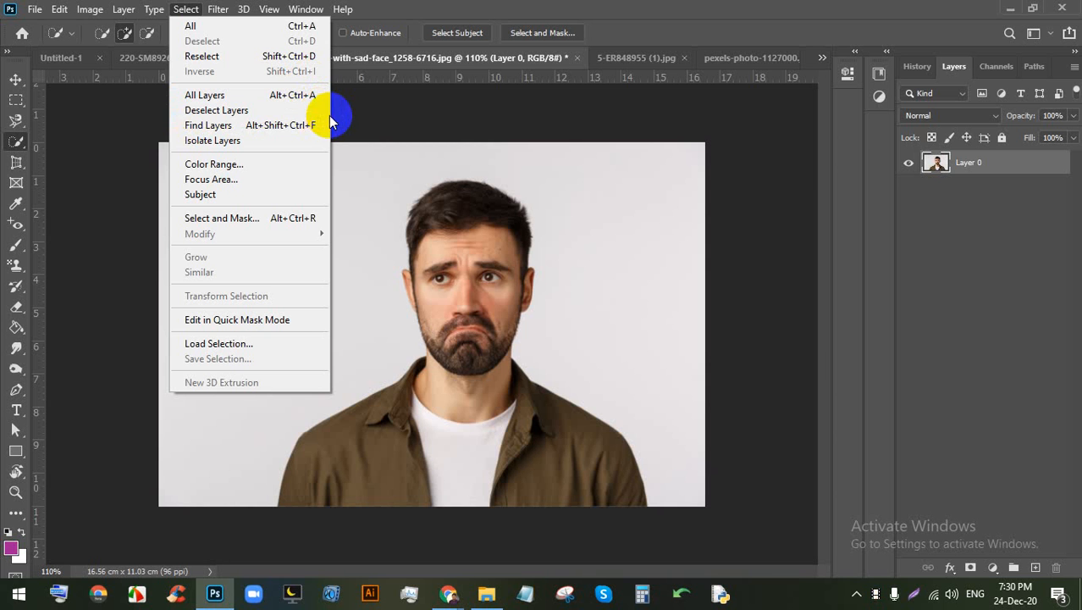
{"action": "left_click", "coordinate": [327, 117]}
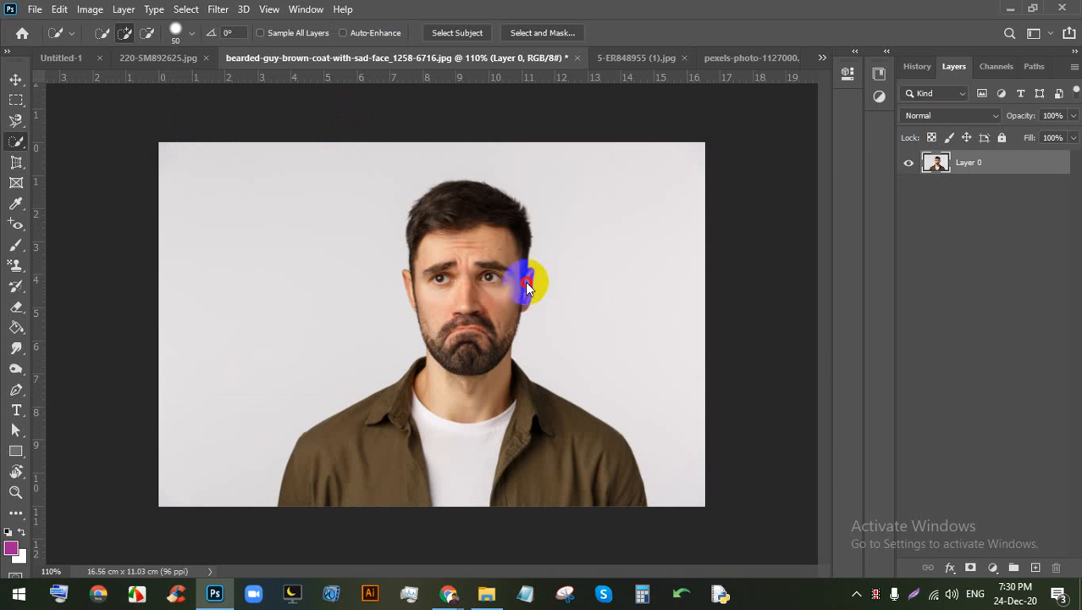
Step: Crop the photo with the Crop tool to about 7.96 × 8.44 cm around the bearded man's head and shoulders
{"action": "right_click", "coordinate": [16, 162]}
{"action": "left_click", "coordinate": [67, 162]}
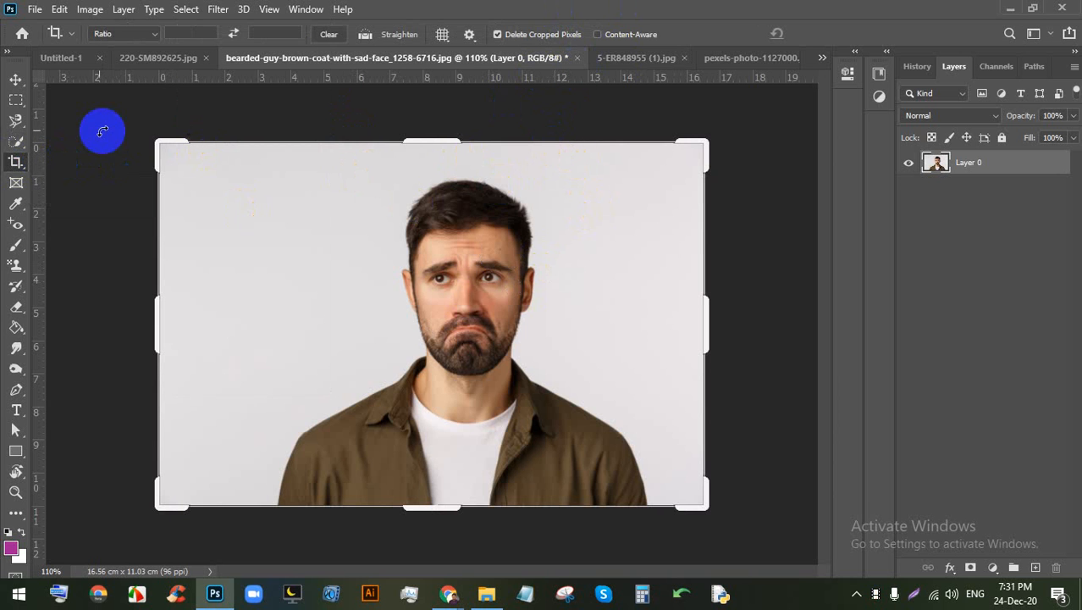
{"action": "right_click", "coordinate": [15, 169]}
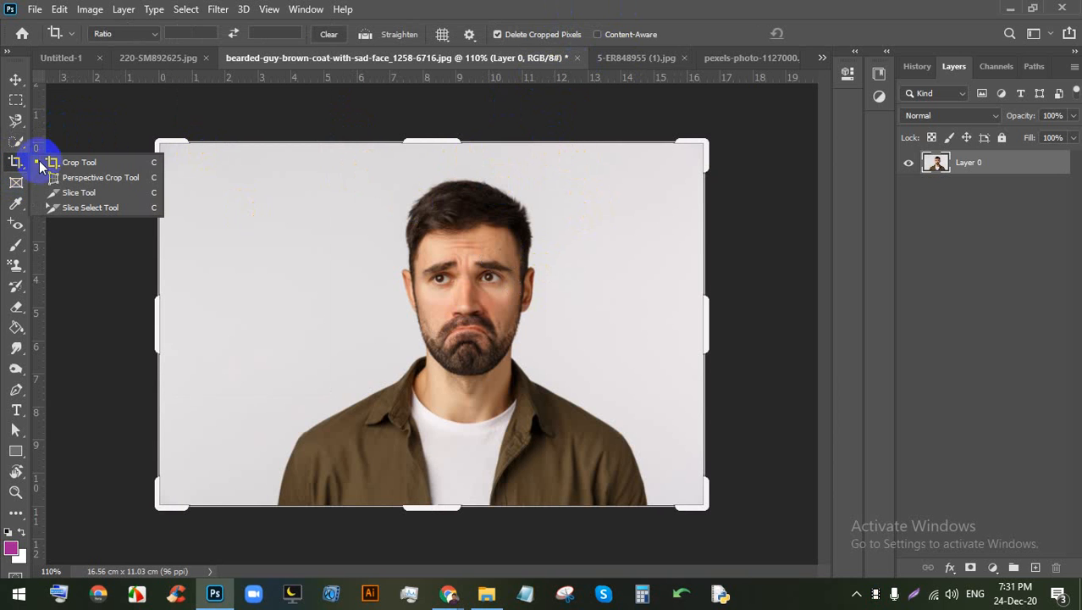
{"action": "left_click", "coordinate": [70, 164]}
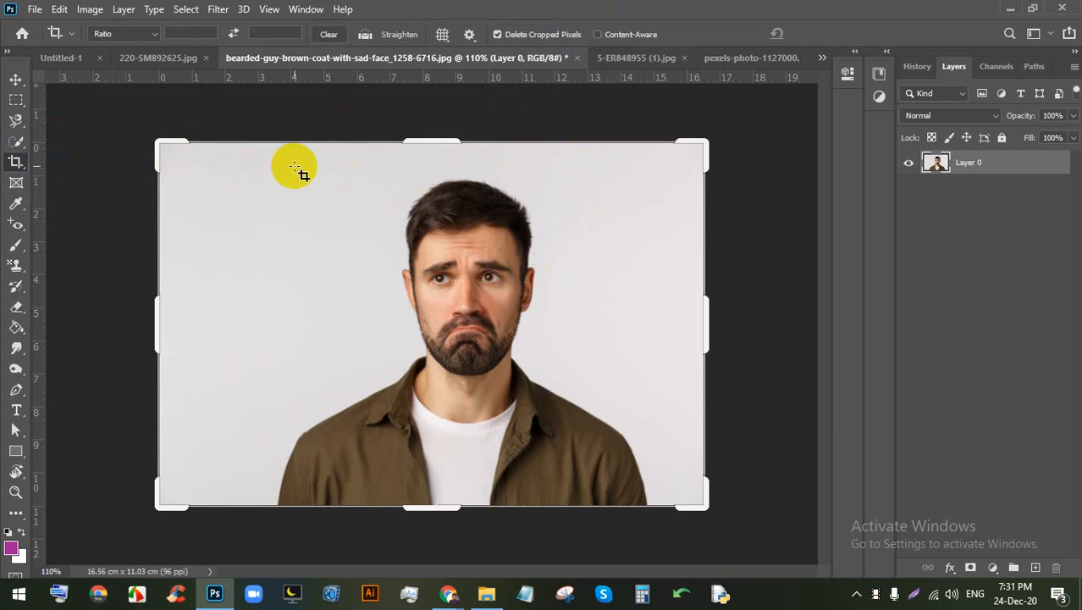
{"action": "left_click", "coordinate": [410, 142]}
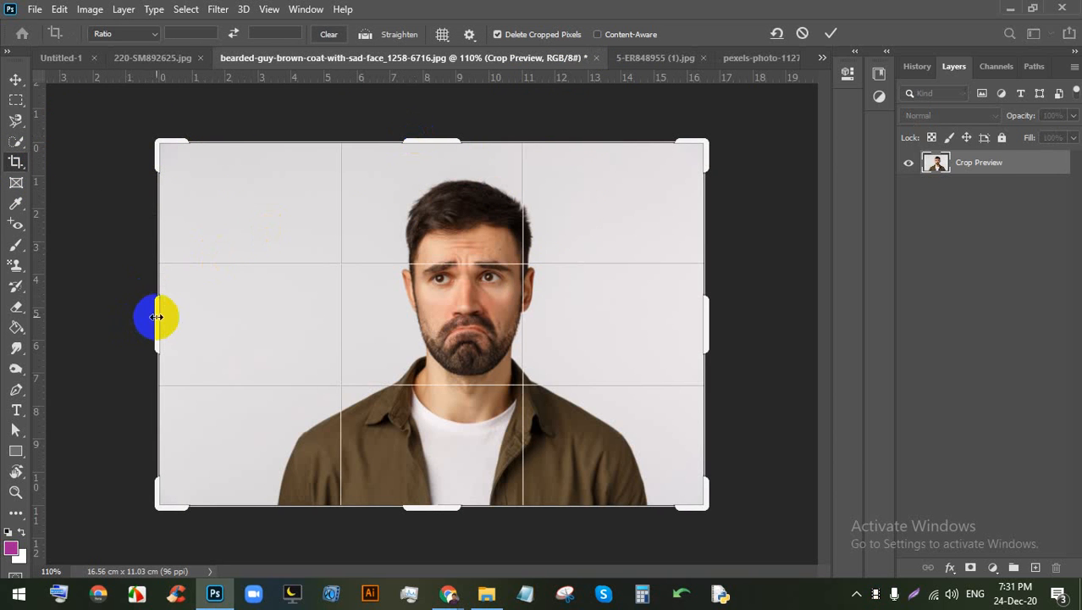
{"action": "left_click_drag", "start_coordinate": [155, 315], "coordinate": [231, 317]}
{"action": "left_click_drag", "start_coordinate": [633, 326], "coordinate": [519, 326]}
{"action": "left_click_drag", "start_coordinate": [431, 142], "coordinate": [431, 176]}
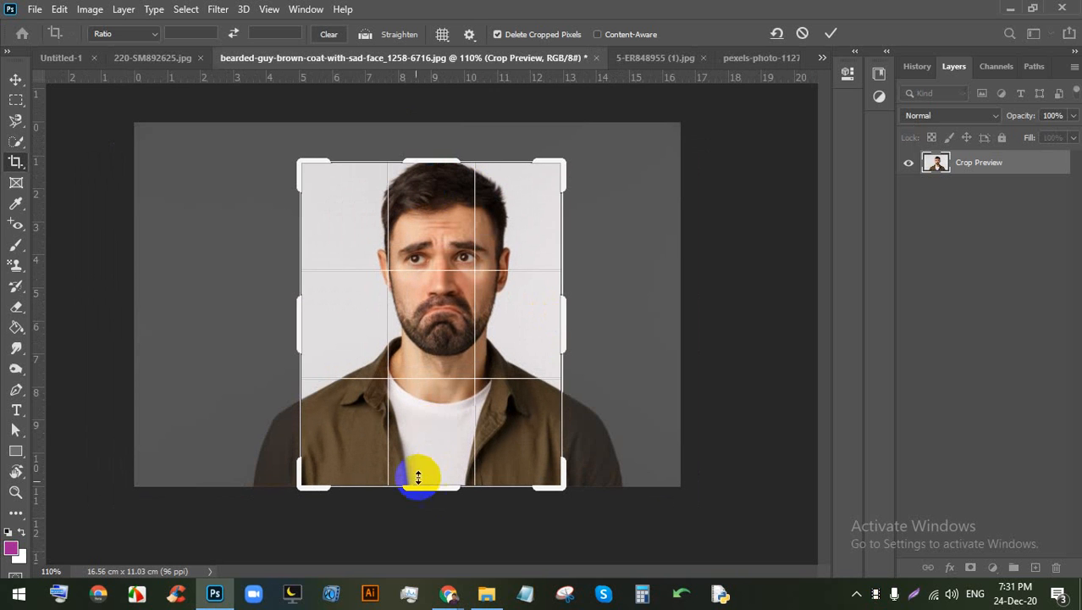
{"action": "left_click_drag", "start_coordinate": [419, 488], "coordinate": [419, 441]}
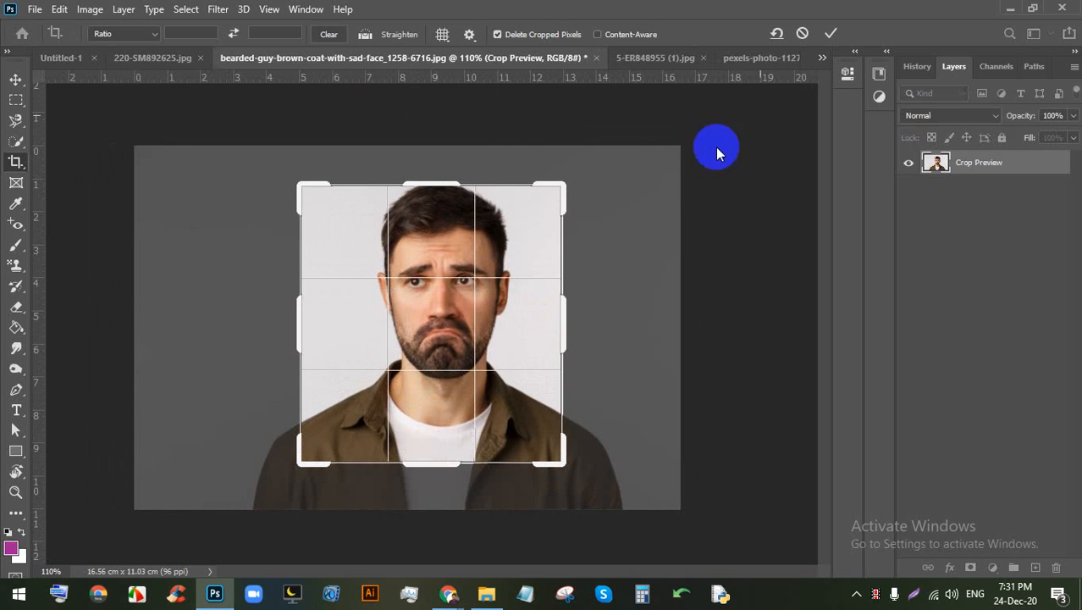
{"action": "left_click", "coordinate": [830, 36]}
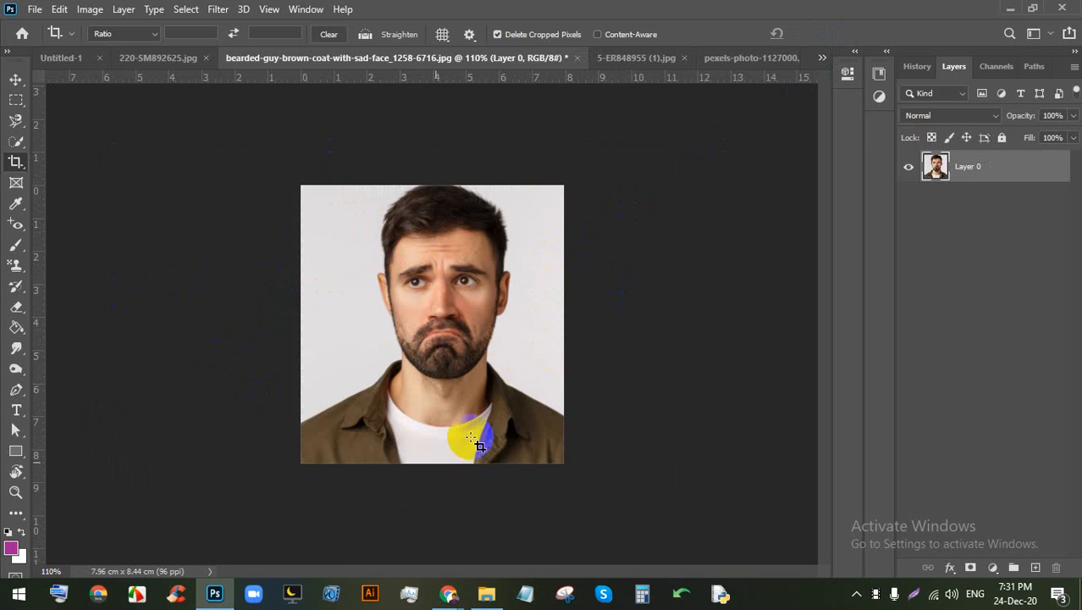
Step: Try a tight crop on the bearded man's face and a wider crop around his upper body
{"action": "left_click_drag", "start_coordinate": [354, 226], "coordinate": [509, 420]}
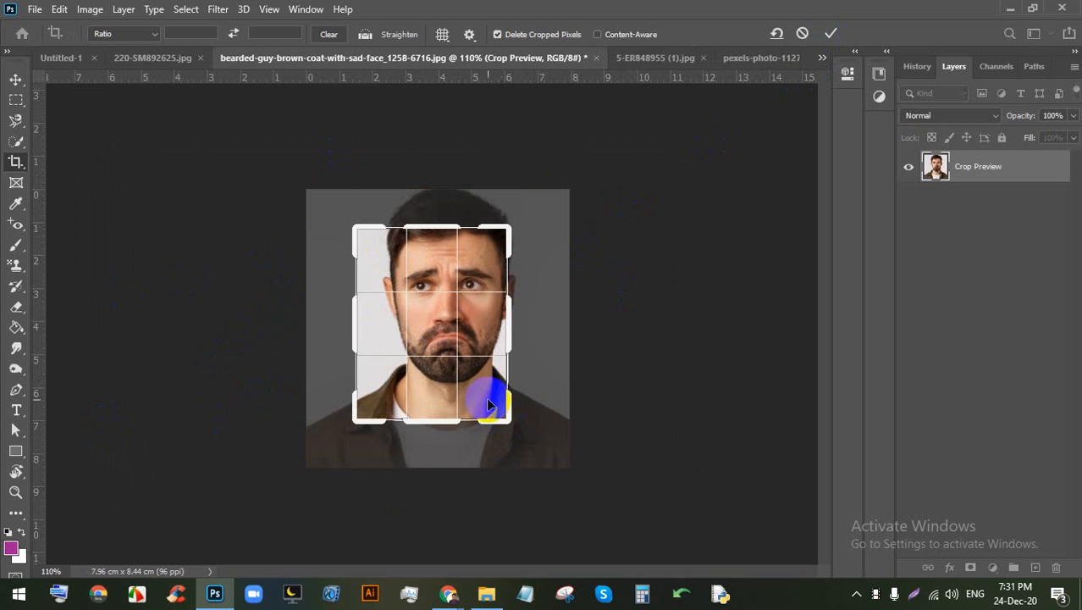
{"action": "left_click_drag", "start_coordinate": [386, 261], "coordinate": [439, 314]}
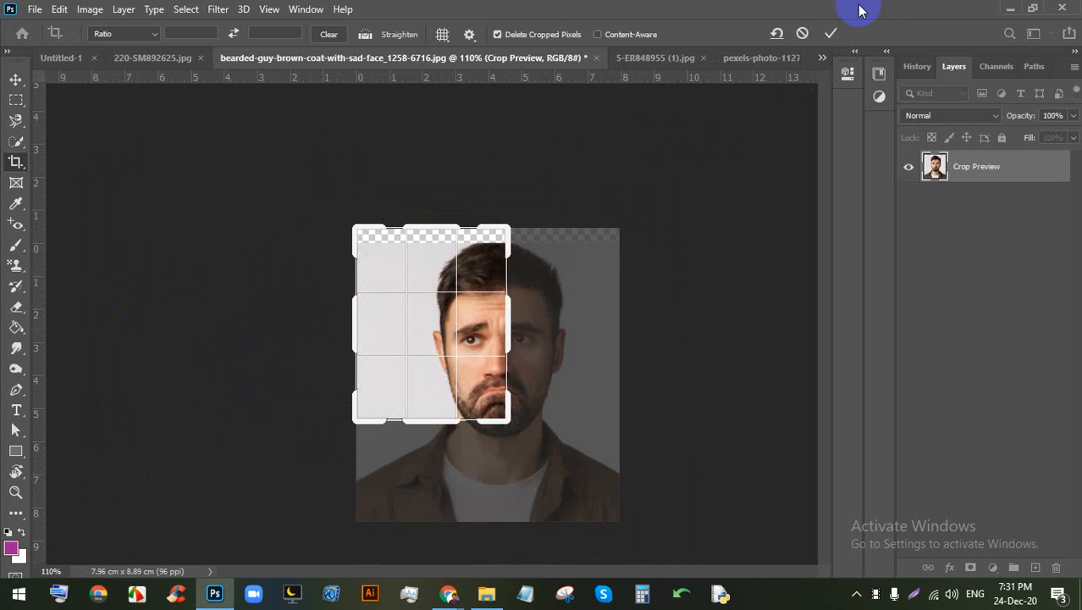
{"action": "left_click", "coordinate": [798, 34]}
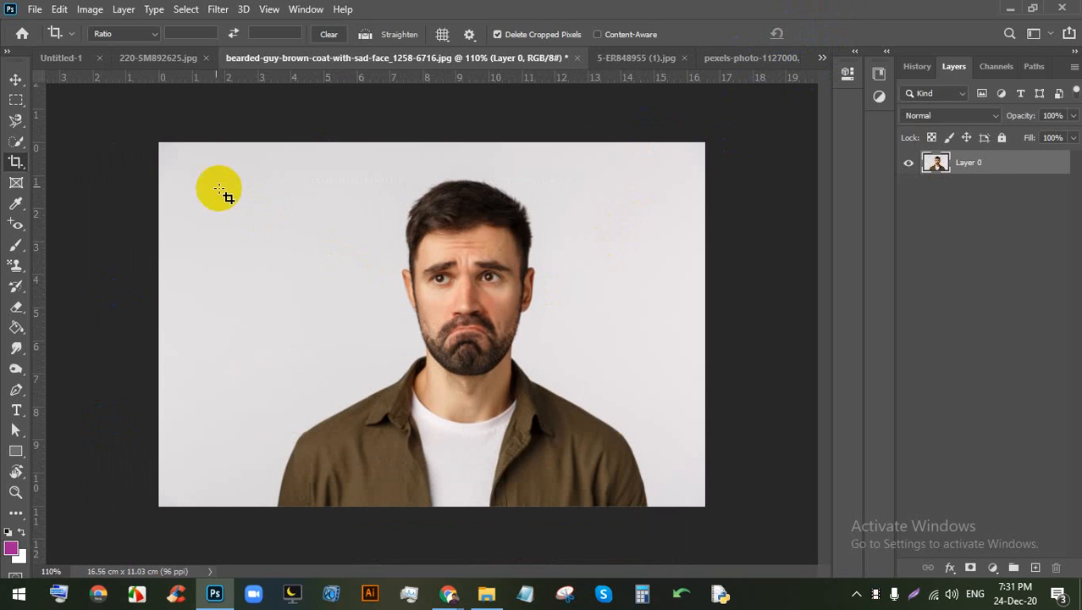
{"action": "left_click_drag", "start_coordinate": [236, 169], "coordinate": [648, 477]}
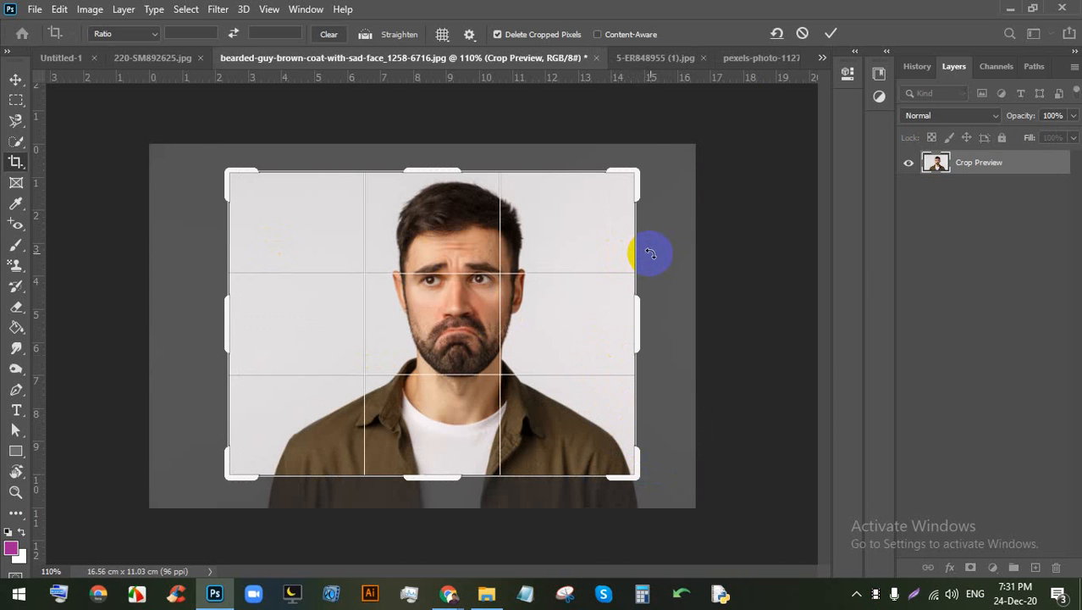
{"action": "left_click", "coordinate": [830, 33]}
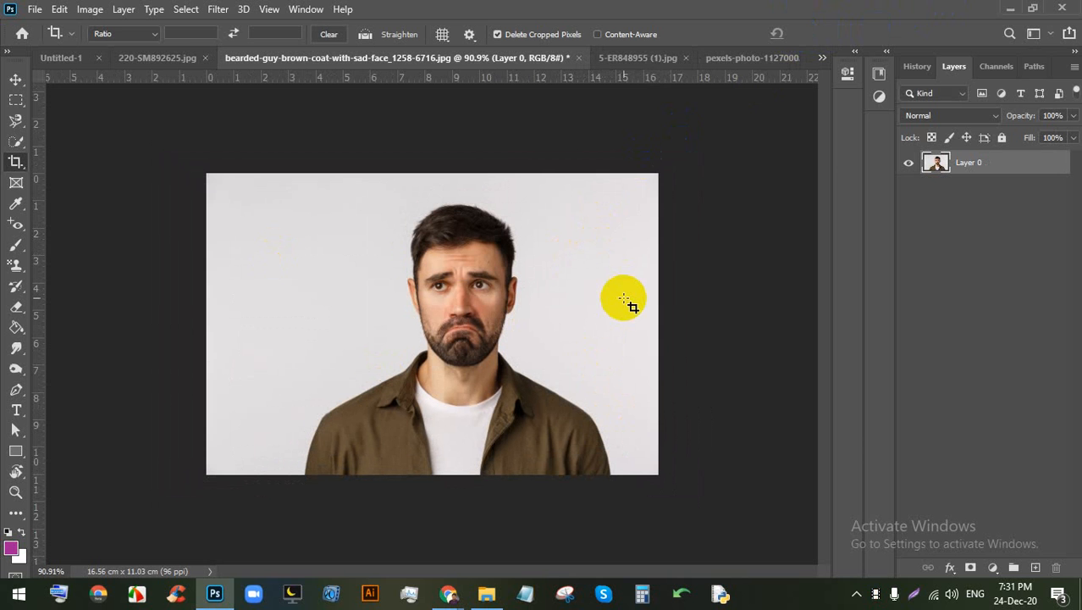
Step: Switch to Google Chrome and search Google for facebook cover photo size in a new tab
{"action": "mouse_move", "coordinate": [444, 593]}
{"action": "left_click", "coordinate": [361, 475]}
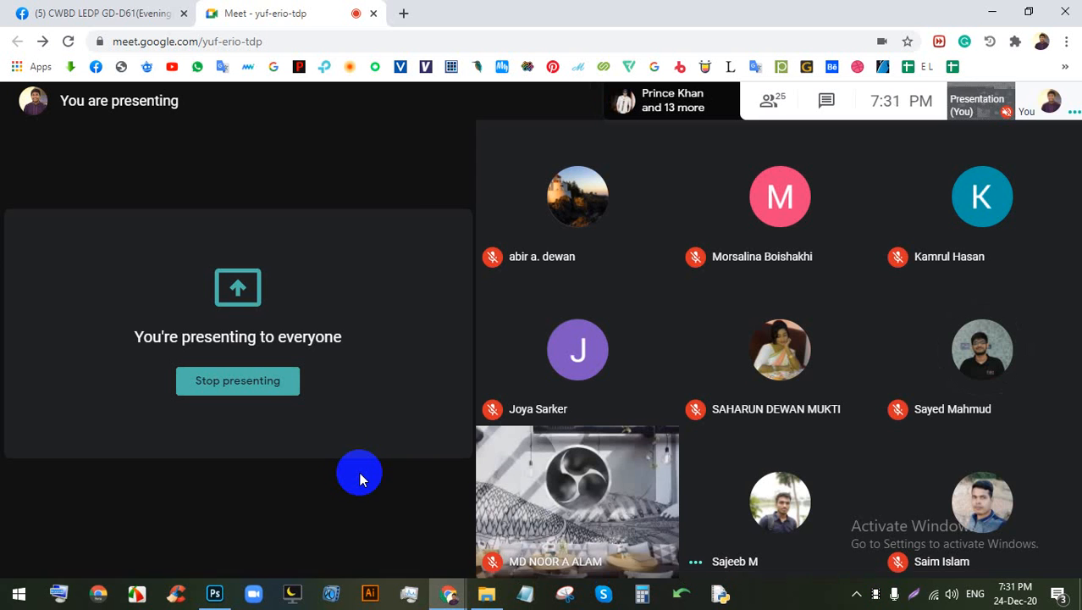
{"action": "left_click", "coordinate": [403, 12]}
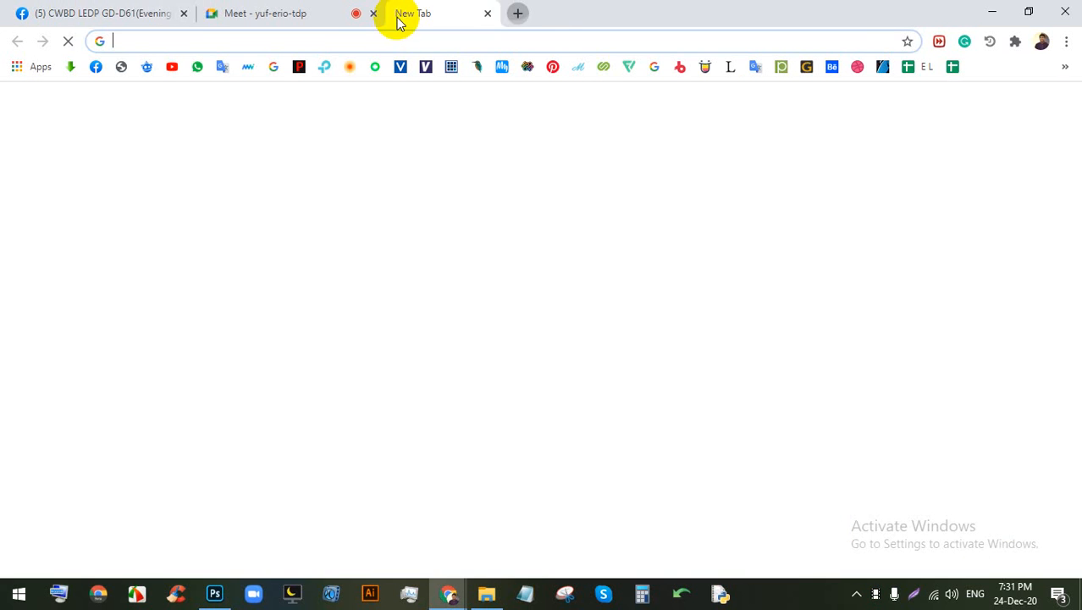
{"action": "left_click", "coordinate": [80, 13]}
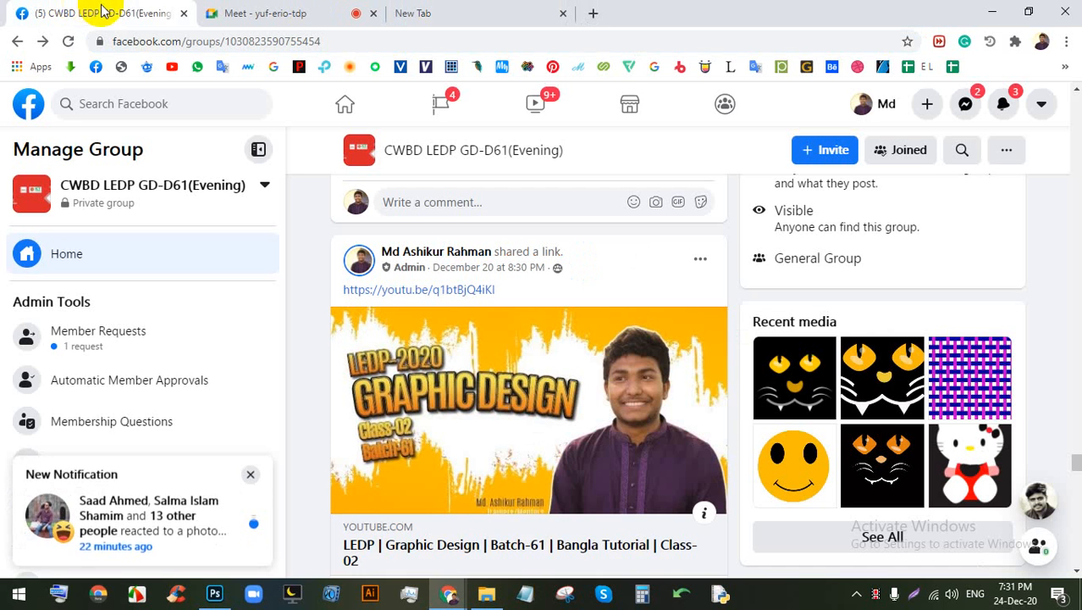
{"action": "left_click", "coordinate": [494, 10]}
{"action": "left_click", "coordinate": [429, 42]}
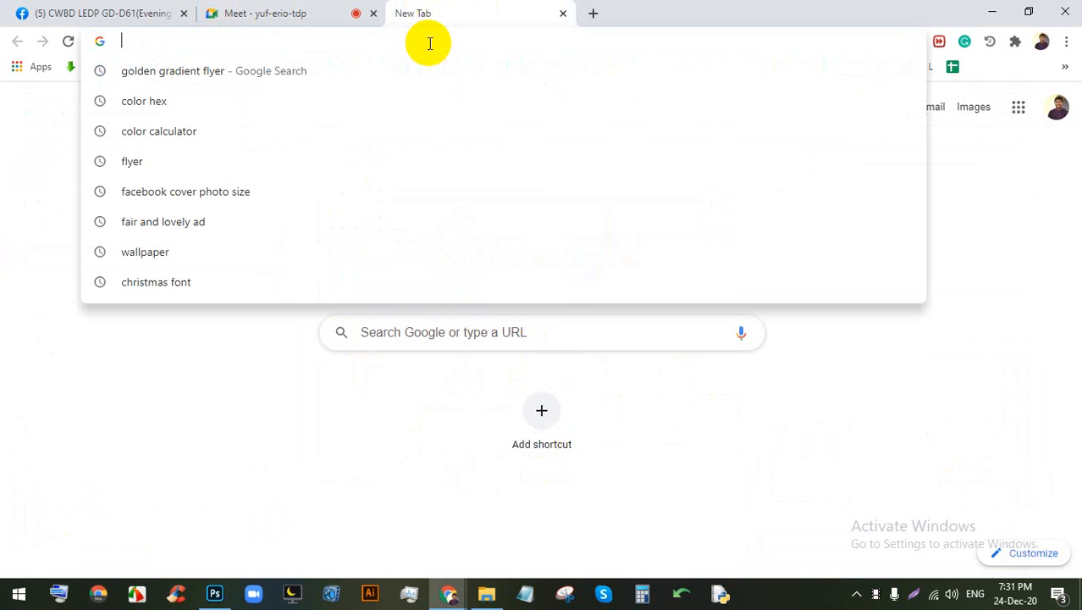
{"action": "type", "text": "facebook co"}
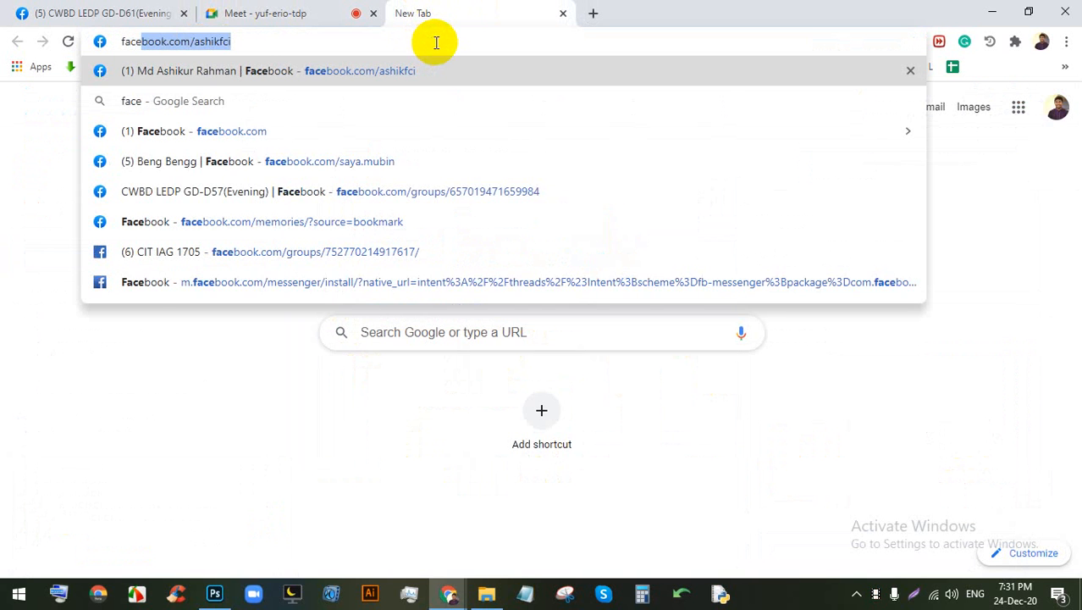
{"action": "type", "text": "ver pho"}
{"action": "key", "text": "BackSpace"}
{"action": "key", "text": "BackSpace"}
{"action": "type", "text": "co"}
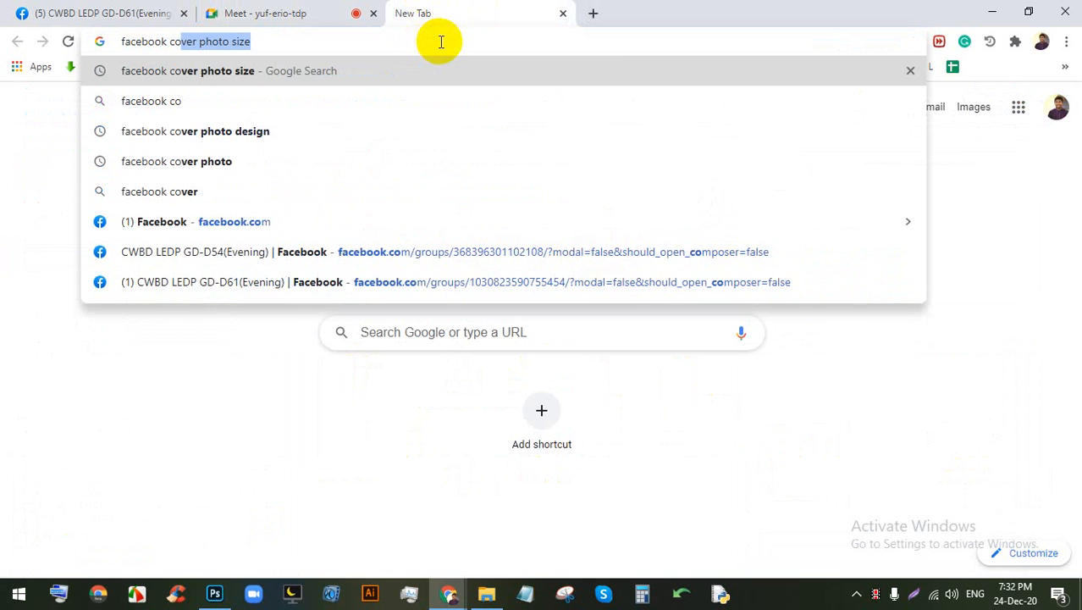
{"action": "key", "text": "Return"}
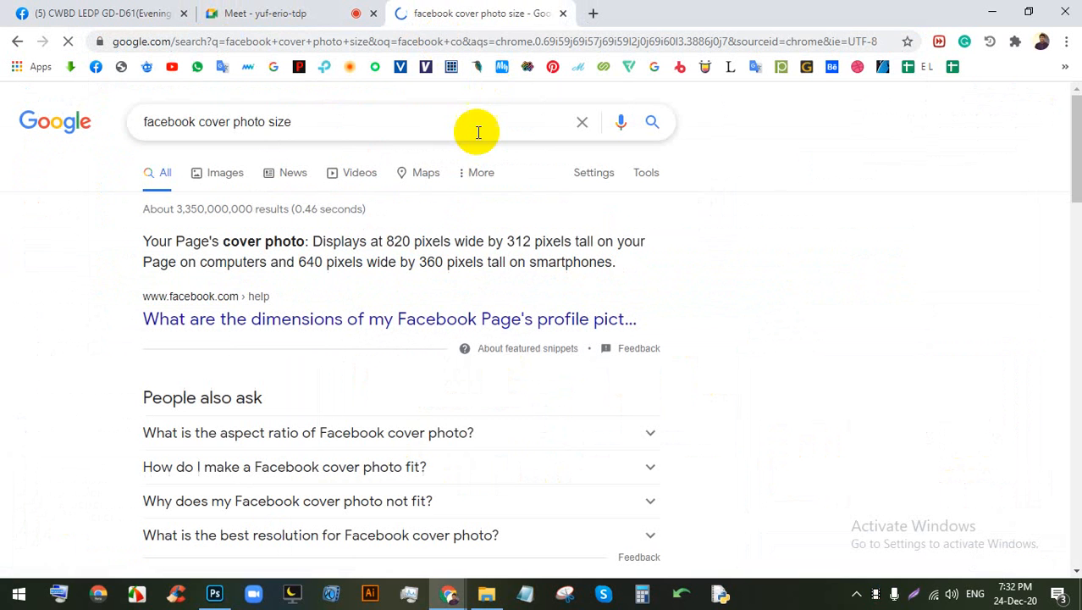
Step: Highlight the desktop display width and height of a Page's cover photo in the featured search result
{"action": "double_click", "coordinate": [398, 242]}
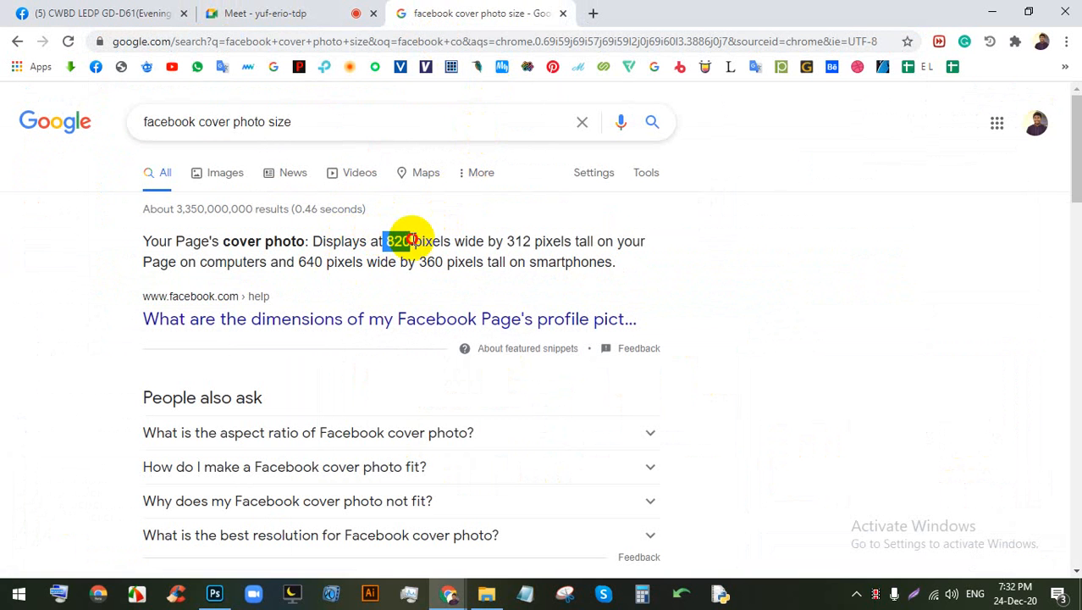
{"action": "double_click", "coordinate": [519, 242]}
{"action": "double_click", "coordinate": [400, 241]}
Step: Search for walmart photo in another new browser tab and view the image results
{"action": "left_click", "coordinate": [593, 12]}
{"action": "left_click", "coordinate": [591, 42]}
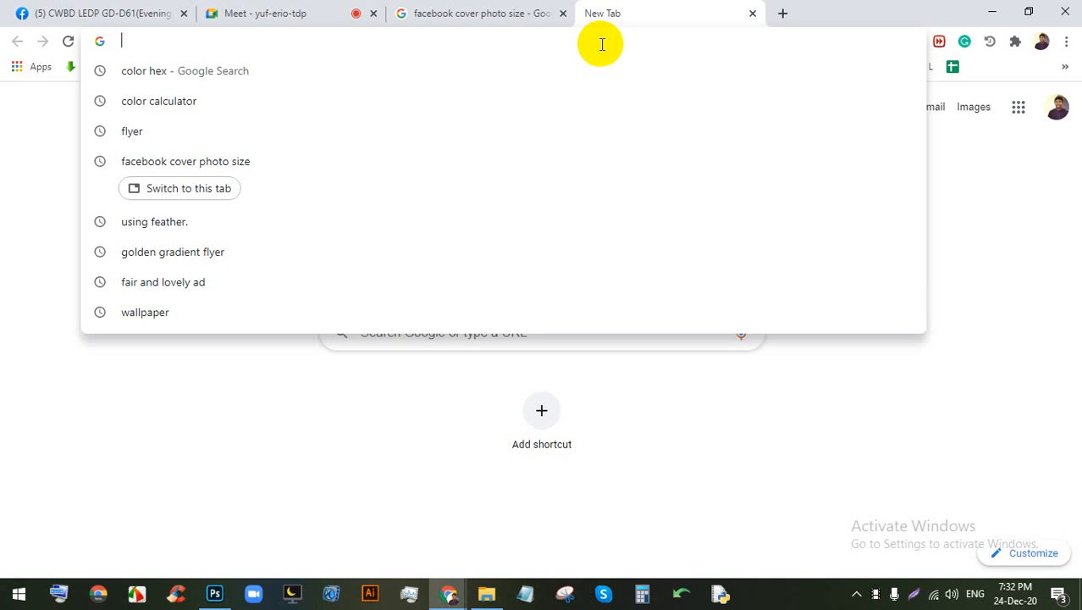
{"action": "type", "text": "wal"}
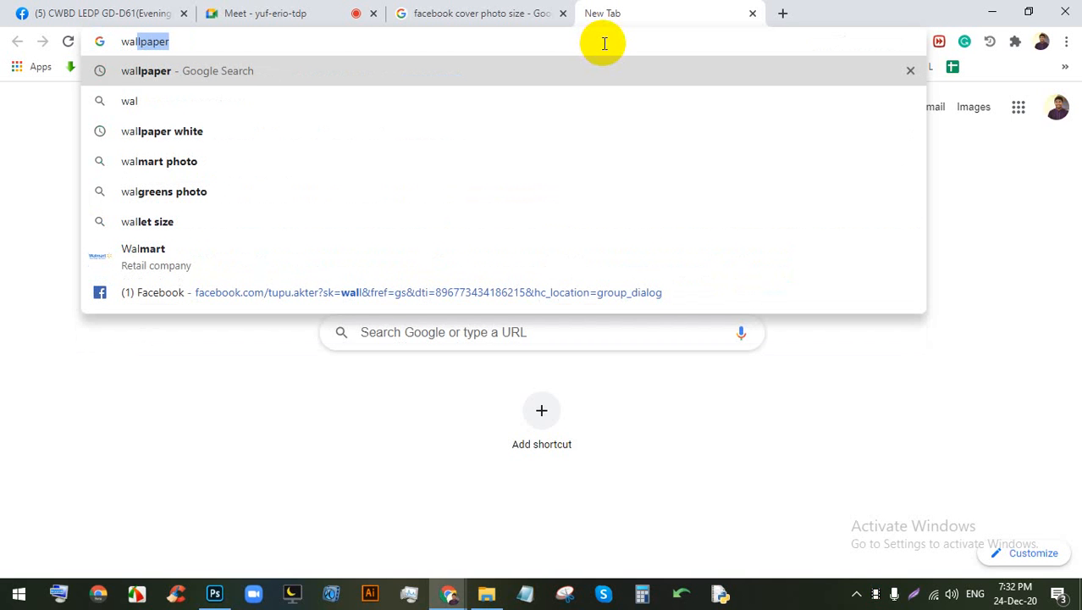
{"action": "key", "text": "Down"}
{"action": "key", "text": "Down"}
{"action": "key", "text": "Down"}
{"action": "key", "text": "Return"}
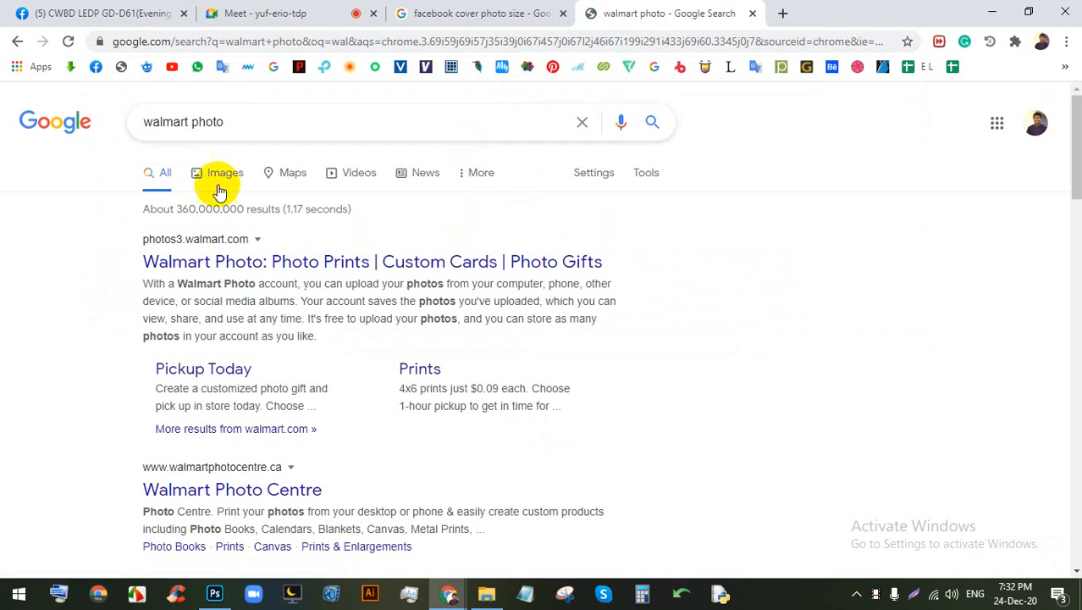
{"action": "left_click", "coordinate": [222, 177]}
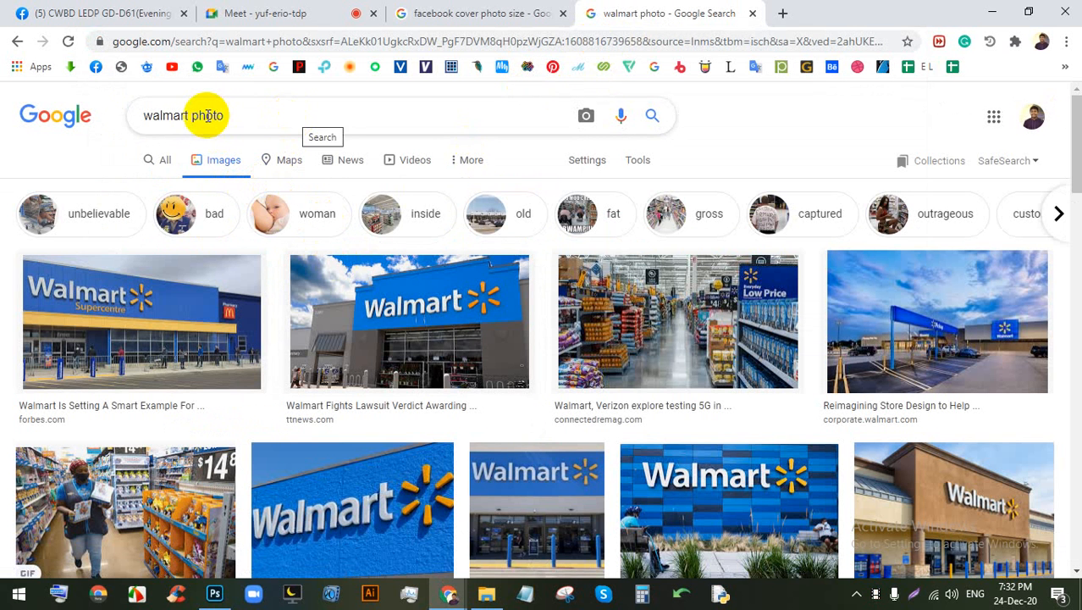
Step: Replace walmart in the image search query and search for wallpaper photo
{"action": "left_click_drag", "start_coordinate": [191, 117], "coordinate": [5, 113]}
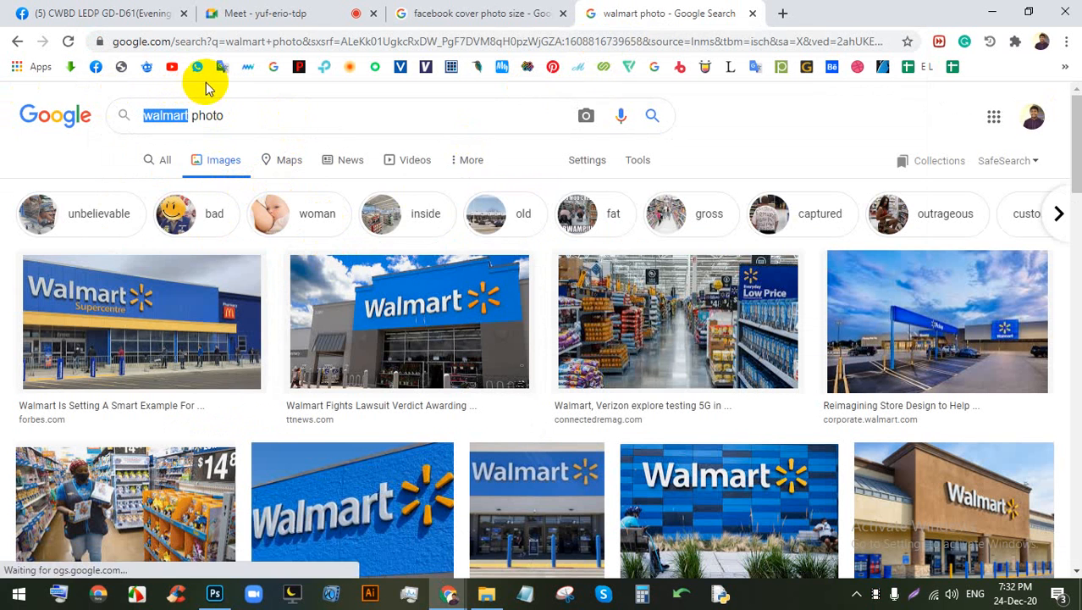
{"action": "type", "text": "wa"}
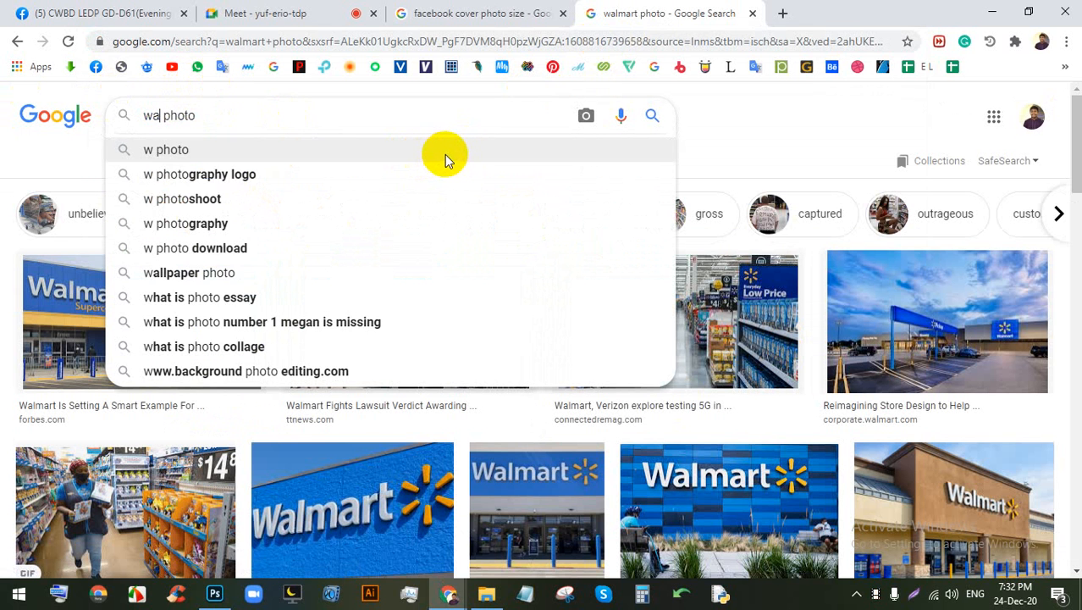
{"action": "type", "text": "ll"}
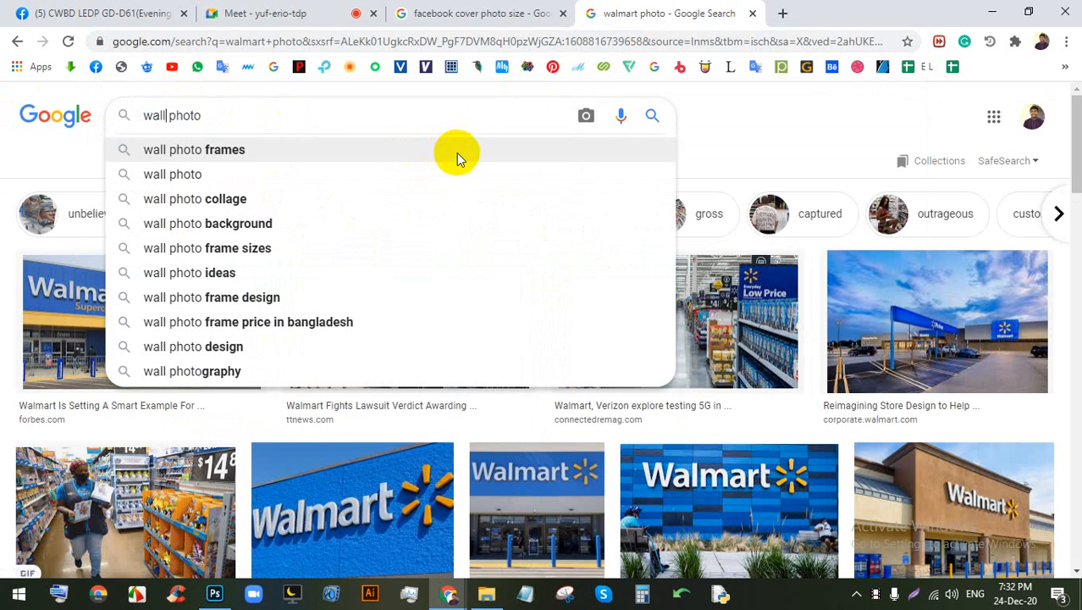
{"action": "type", "text": "pa"}
{"action": "key", "text": "Down"}
{"action": "key", "text": "Up"}
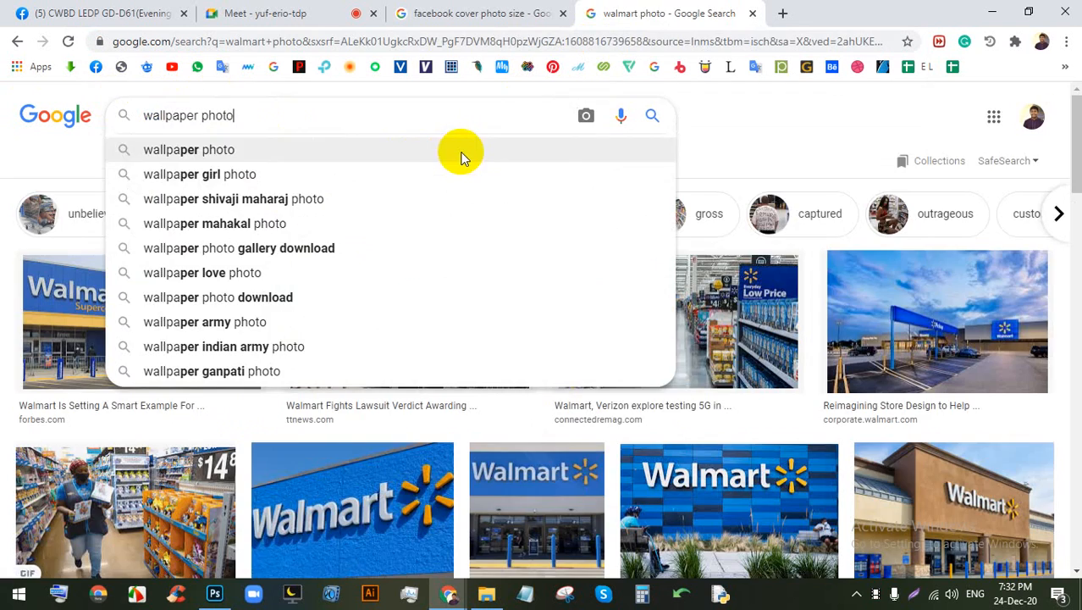
{"action": "left_click", "coordinate": [462, 151]}
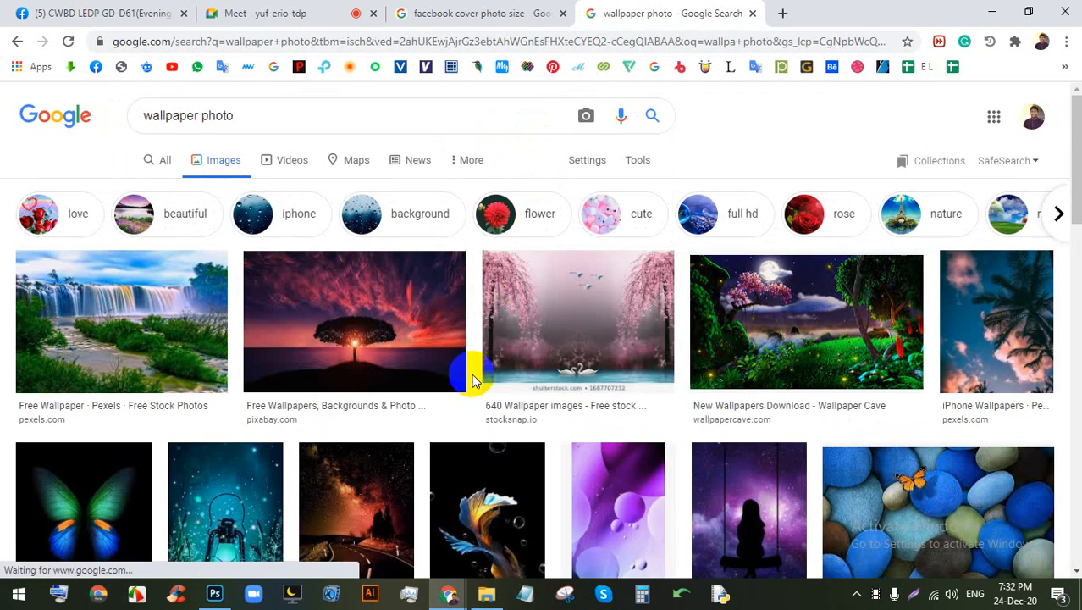
Step: Browse the wallpaper images, preview the dark green foliage photo and its related green leaf images, and close the preview
{"action": "scroll", "coordinate": [474, 377], "scroll_direction": "down", "scroll_amount": 3}
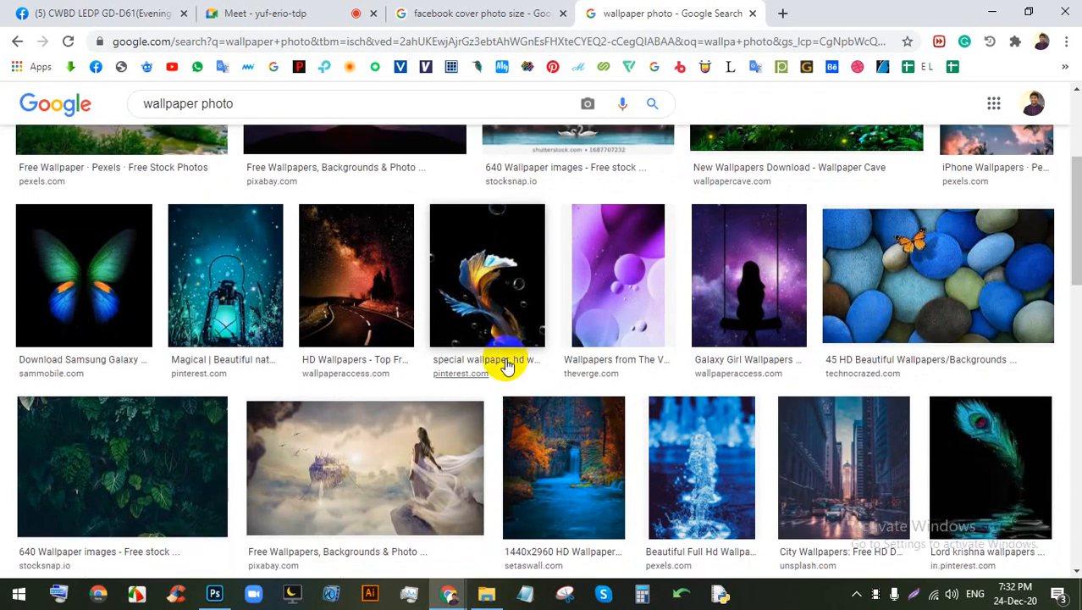
{"action": "scroll", "coordinate": [507, 366], "scroll_direction": "down", "scroll_amount": 3}
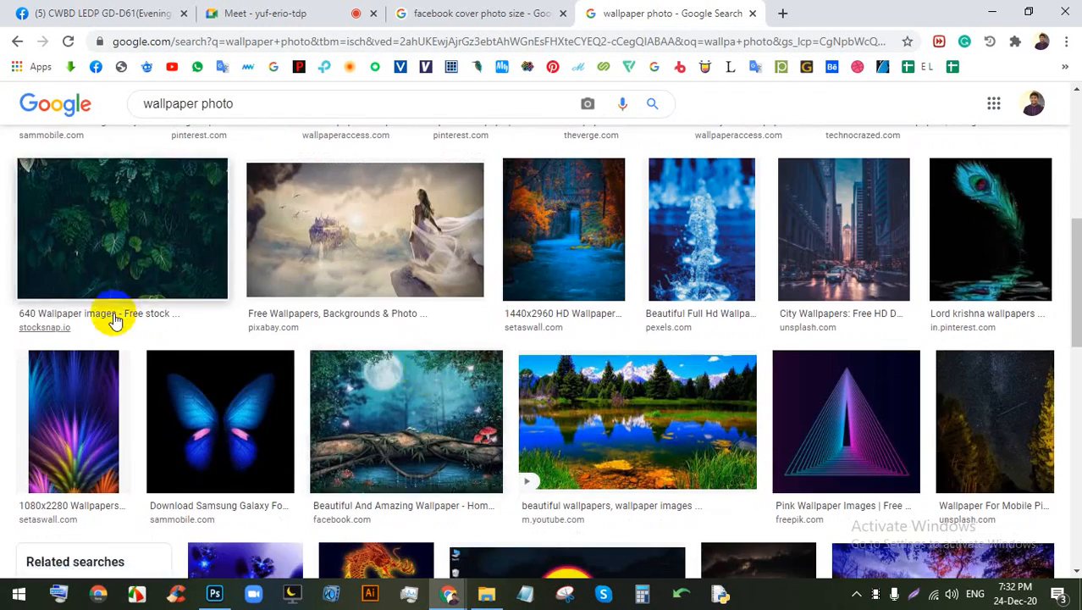
{"action": "left_click", "coordinate": [102, 182]}
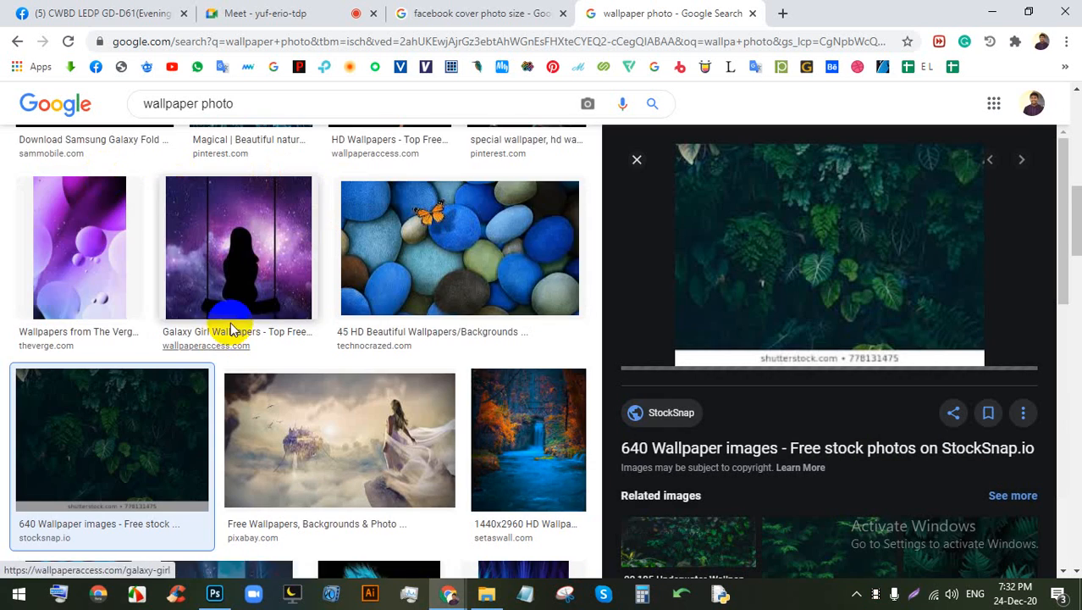
{"action": "scroll", "coordinate": [310, 321], "scroll_direction": "down", "scroll_amount": 3}
{"action": "scroll", "coordinate": [806, 322], "scroll_direction": "down", "scroll_amount": 4}
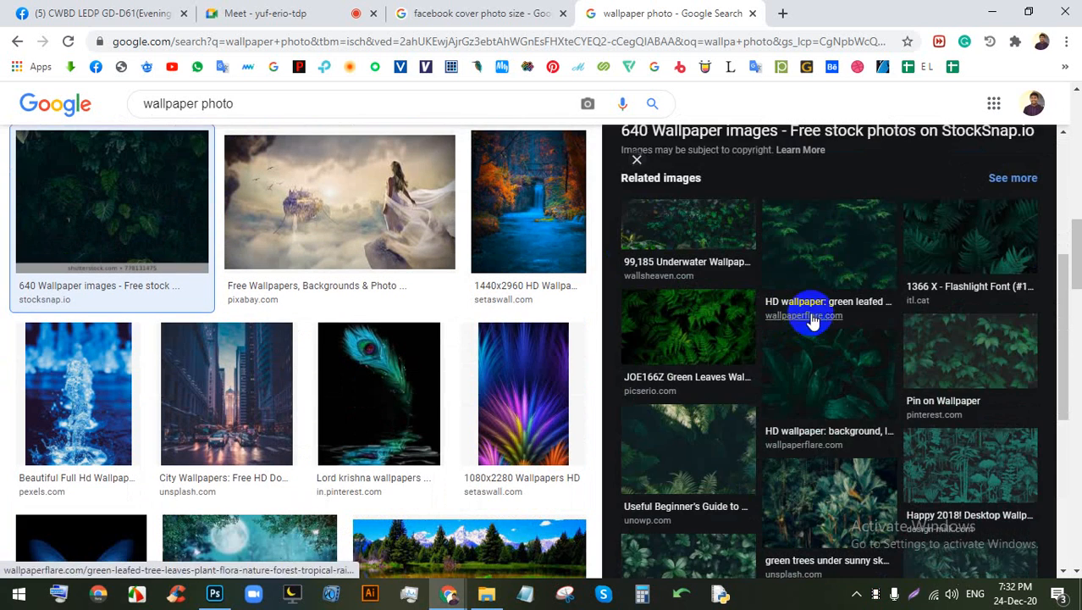
{"action": "scroll", "coordinate": [811, 320], "scroll_direction": "down", "scroll_amount": 1}
{"action": "left_click", "coordinate": [682, 244]}
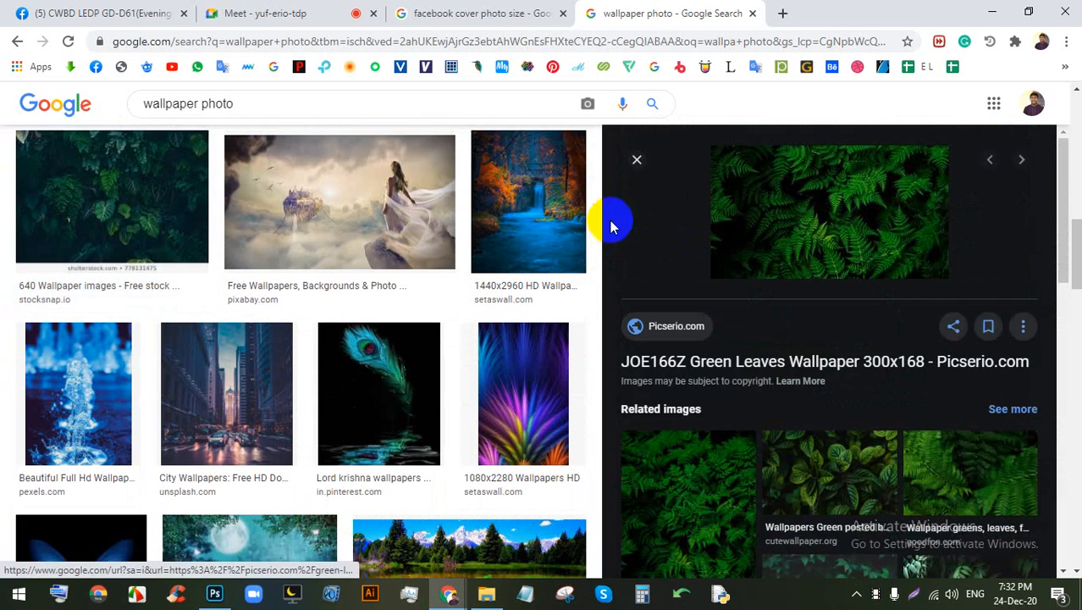
{"action": "left_click", "coordinate": [703, 475]}
{"action": "left_click", "coordinate": [636, 174]}
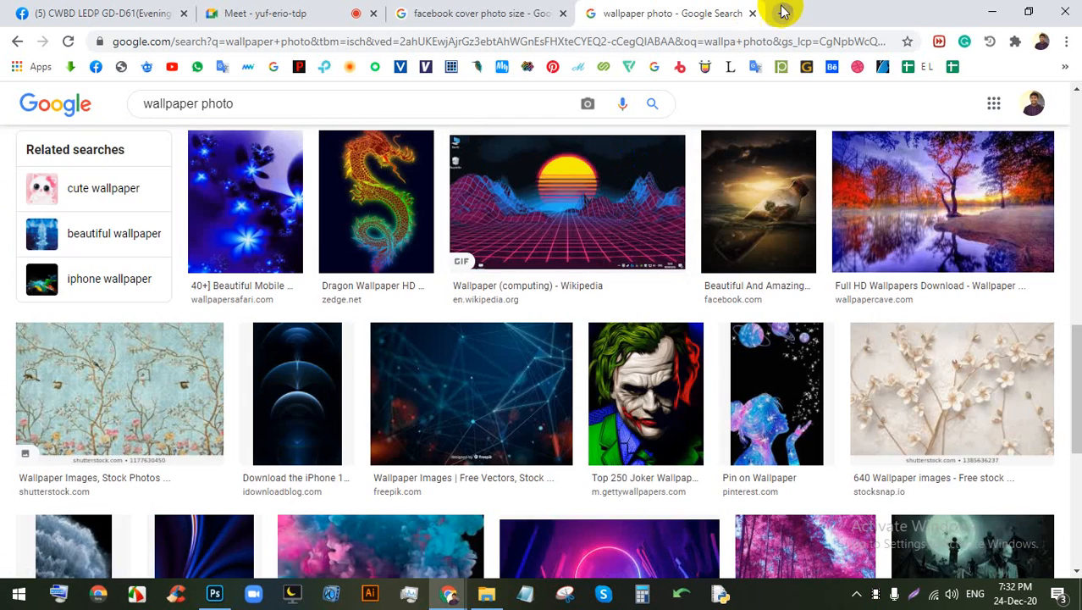
Step: Open imagesbazaar.com in a new browser tab and search its images for water
{"action": "left_click", "coordinate": [781, 10]}
{"action": "type", "text": "imagesbazaar.com"}
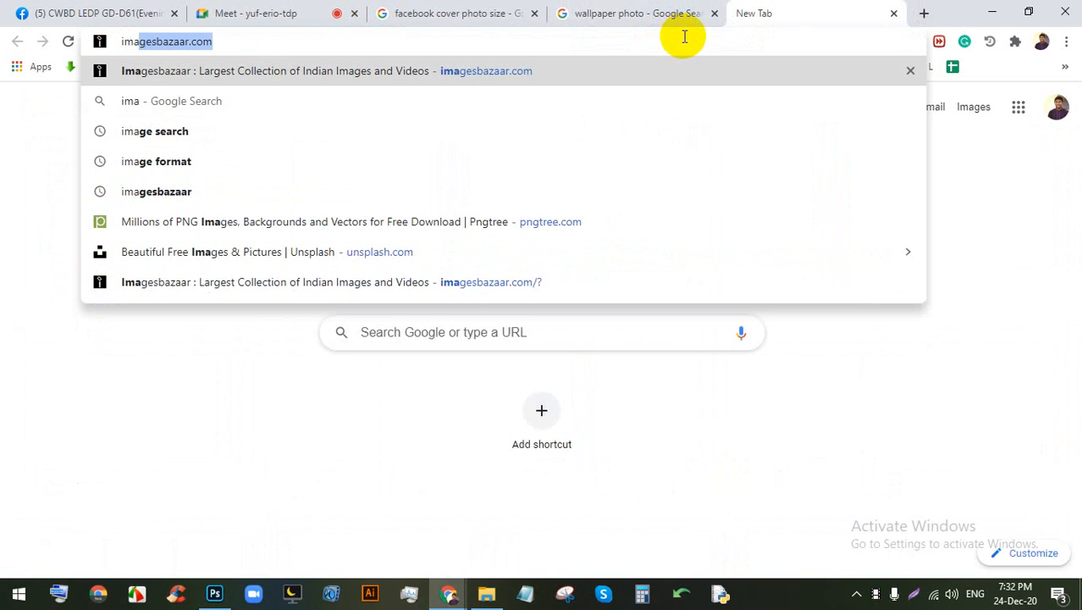
{"action": "key", "text": "Return"}
{"action": "left_click", "coordinate": [581, 154]}
{"action": "type", "text": "a"}
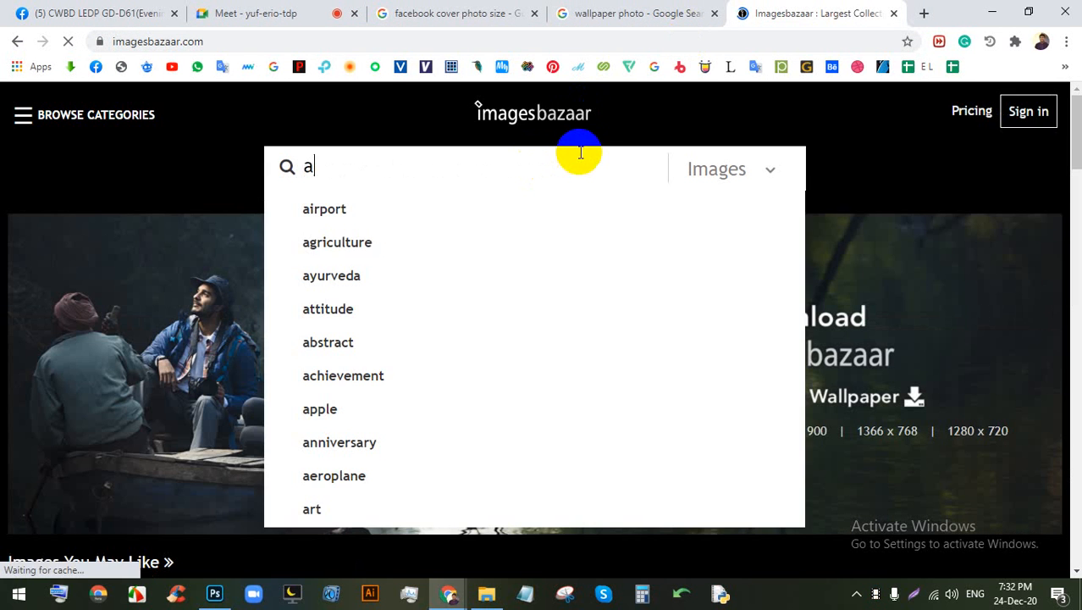
{"action": "key", "text": "BackSpace"}
{"action": "type", "text": "wa"}
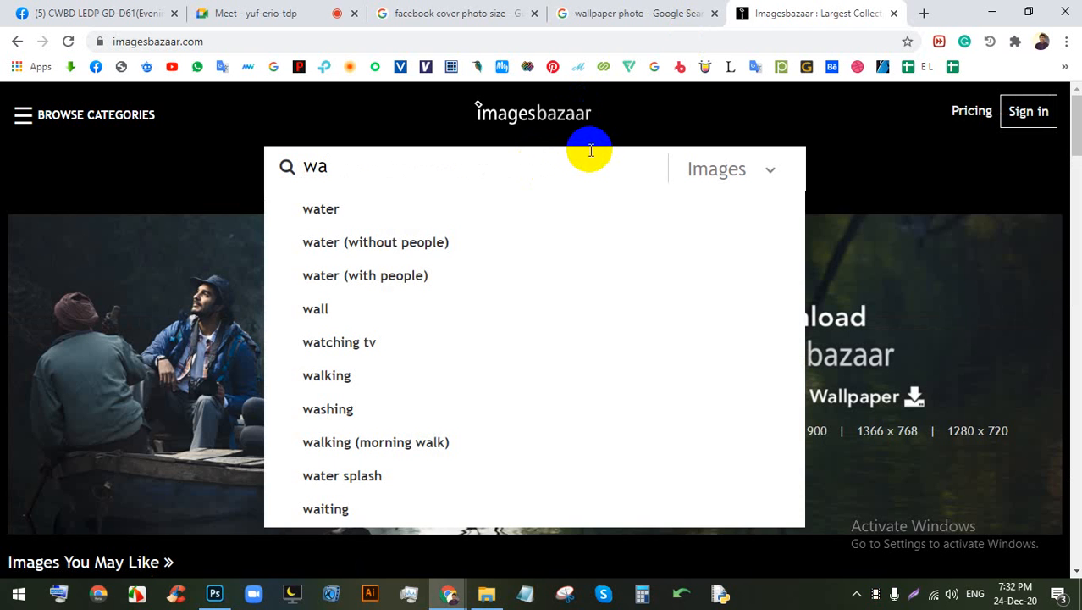
{"action": "type", "text": "ter"}
{"action": "key", "text": "Return"}
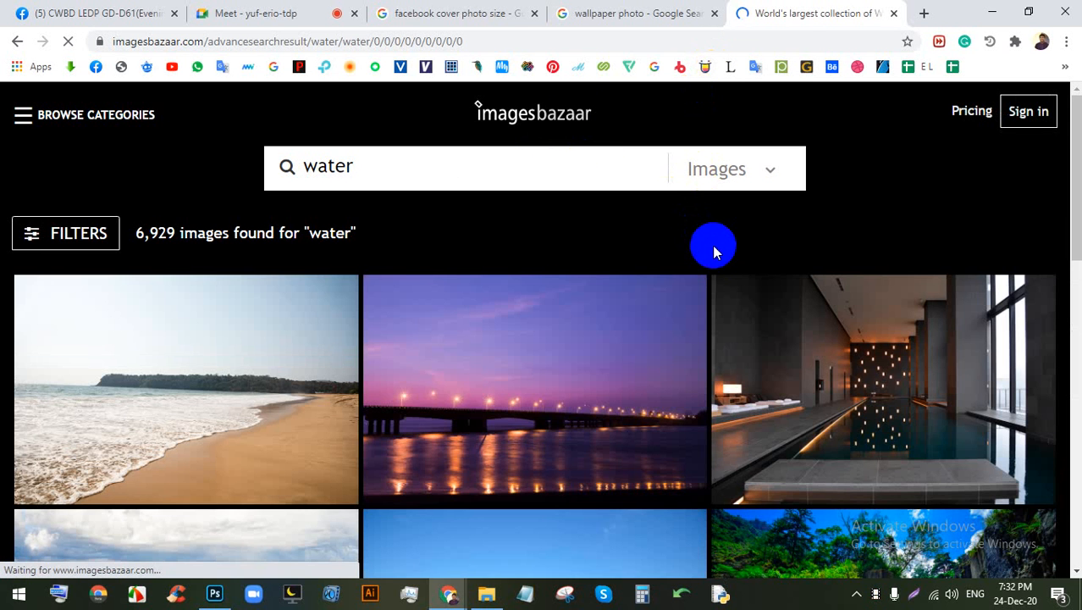
Step: Browse the water image results and open the preview of the curved coastline city photo
{"action": "scroll", "coordinate": [718, 271], "scroll_direction": "down", "scroll_amount": 3}
{"action": "scroll", "coordinate": [691, 300], "scroll_direction": "up", "scroll_amount": 3}
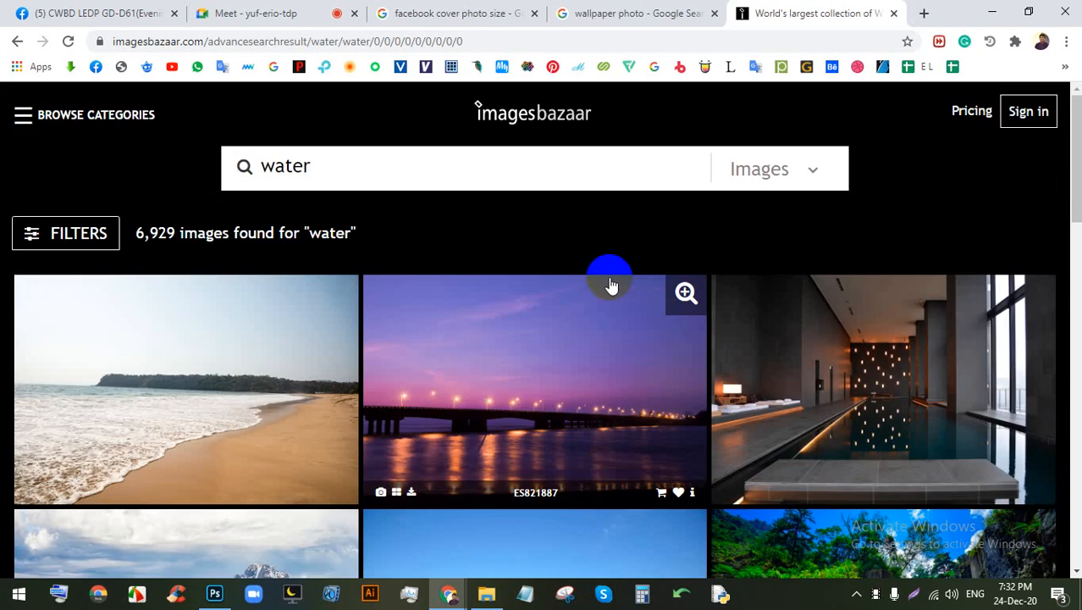
{"action": "scroll", "coordinate": [609, 289], "scroll_direction": "down", "scroll_amount": 4}
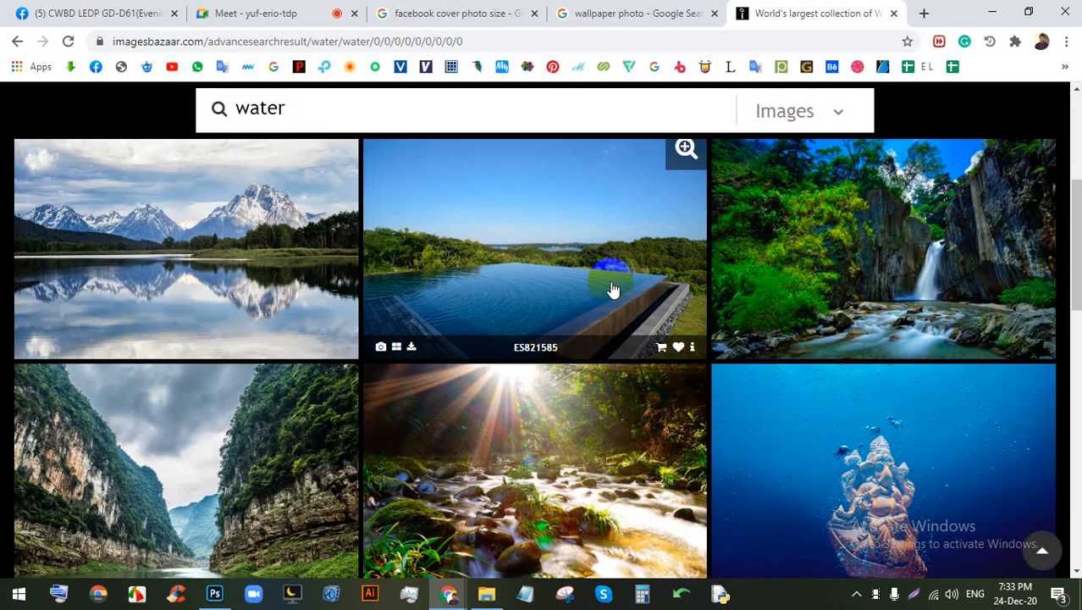
{"action": "scroll", "coordinate": [613, 290], "scroll_direction": "down", "scroll_amount": 3}
{"action": "scroll", "coordinate": [658, 313], "scroll_direction": "down", "scroll_amount": 2}
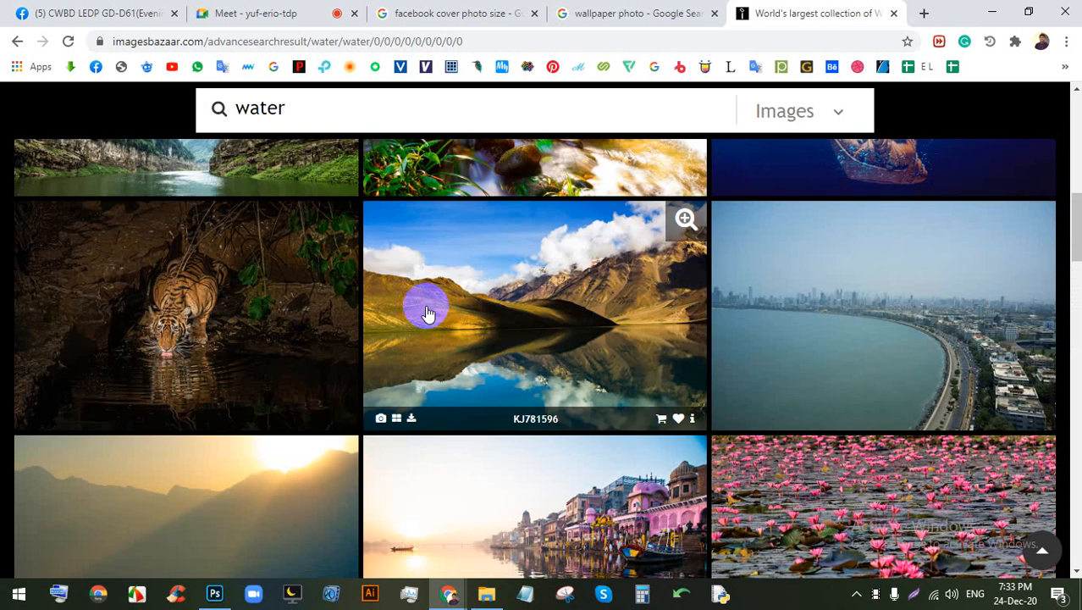
{"action": "scroll", "coordinate": [592, 356], "scroll_direction": "down", "scroll_amount": 2}
{"action": "scroll", "coordinate": [559, 343], "scroll_direction": "up", "scroll_amount": 1}
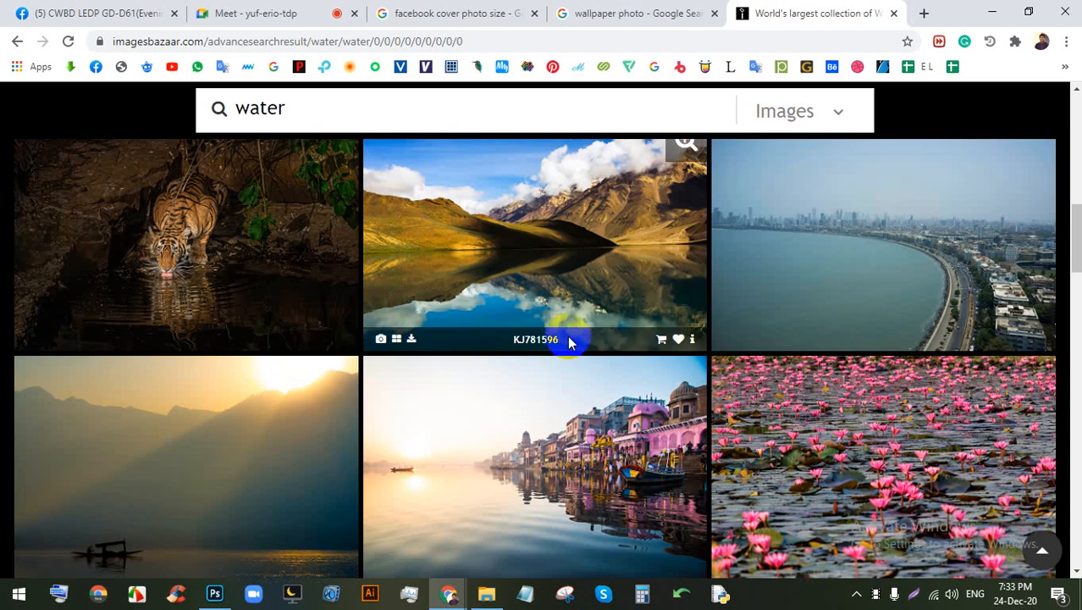
{"action": "left_click", "coordinate": [914, 215]}
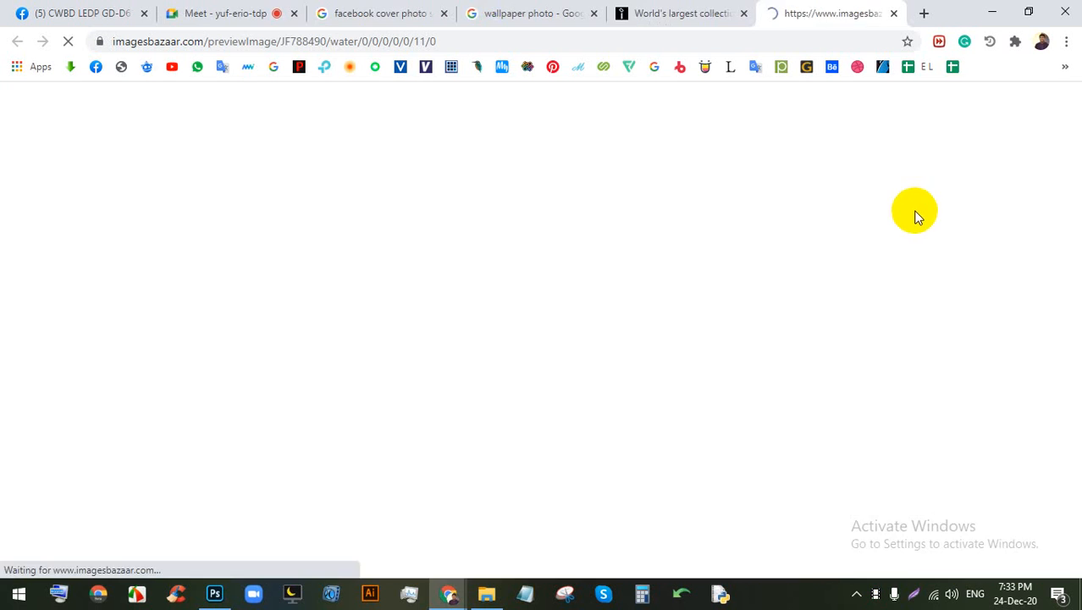
Step: Save the previewed coastline photo to the Downloads folder as 220-JF788490.jpg
{"action": "right_click", "coordinate": [472, 202]}
{"action": "left_click", "coordinate": [513, 237]}
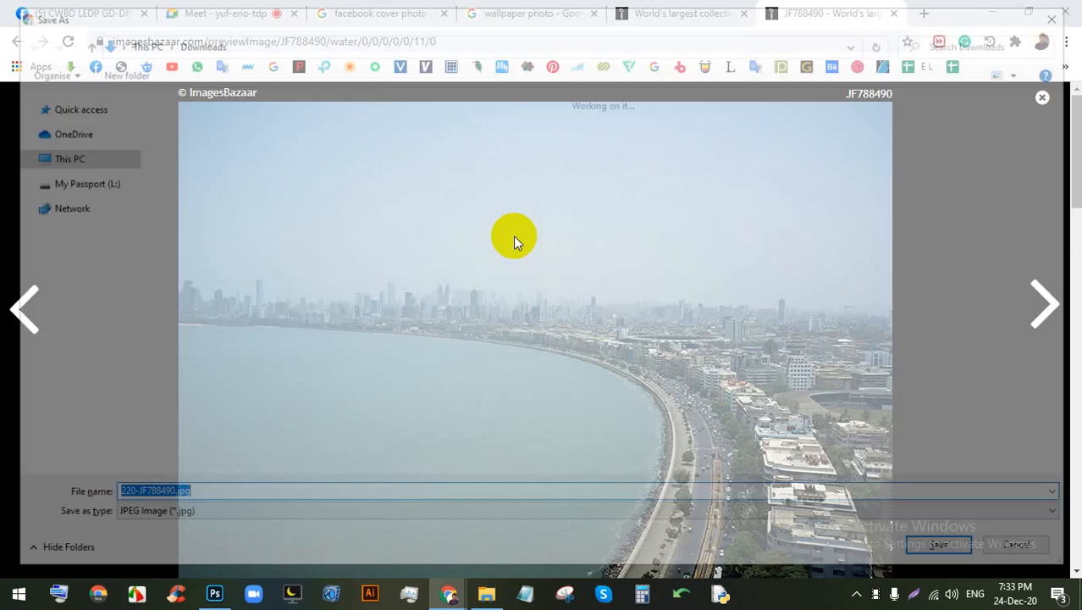
{"action": "key", "text": "Return"}
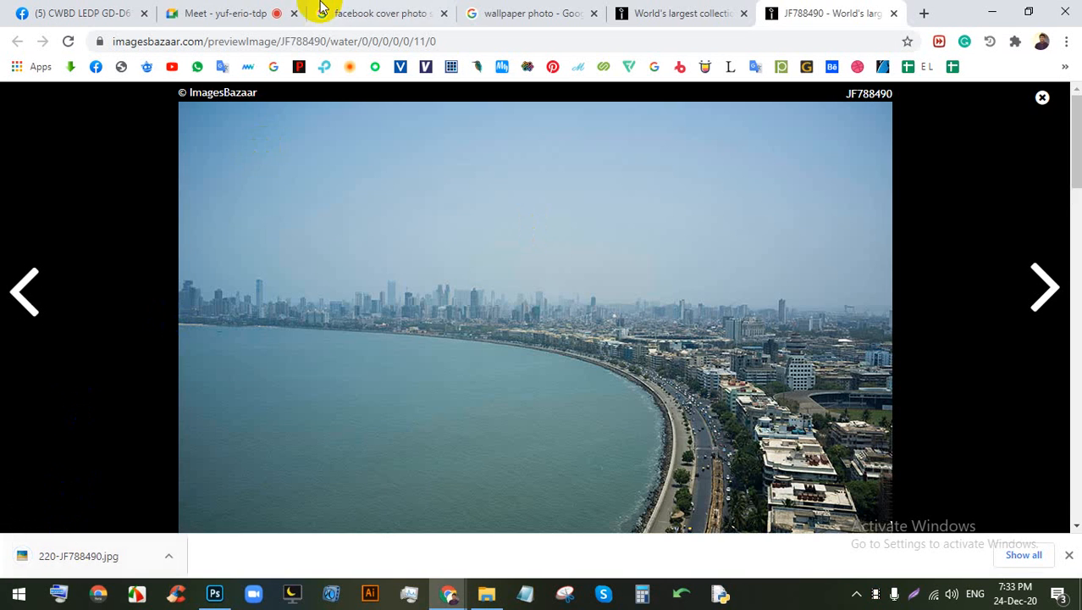
Step: Open the downloaded 220-JF788490.jpg in Photoshop and activate the Move tool
{"action": "left_click", "coordinate": [269, 13]}
{"action": "left_click_drag", "start_coordinate": [72, 566], "coordinate": [742, 31]}
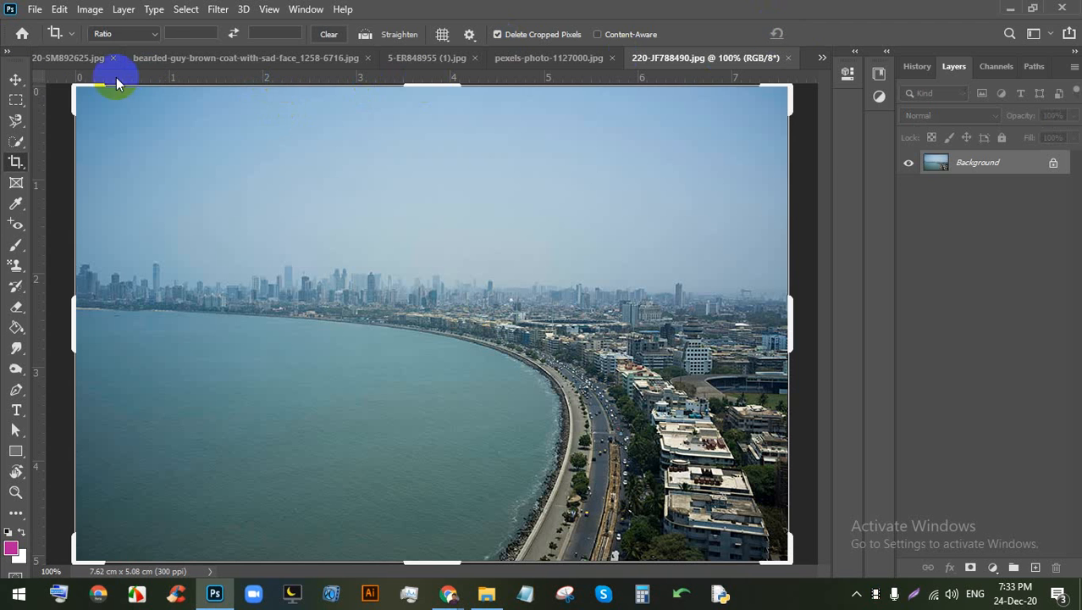
{"action": "left_click", "coordinate": [15, 79]}
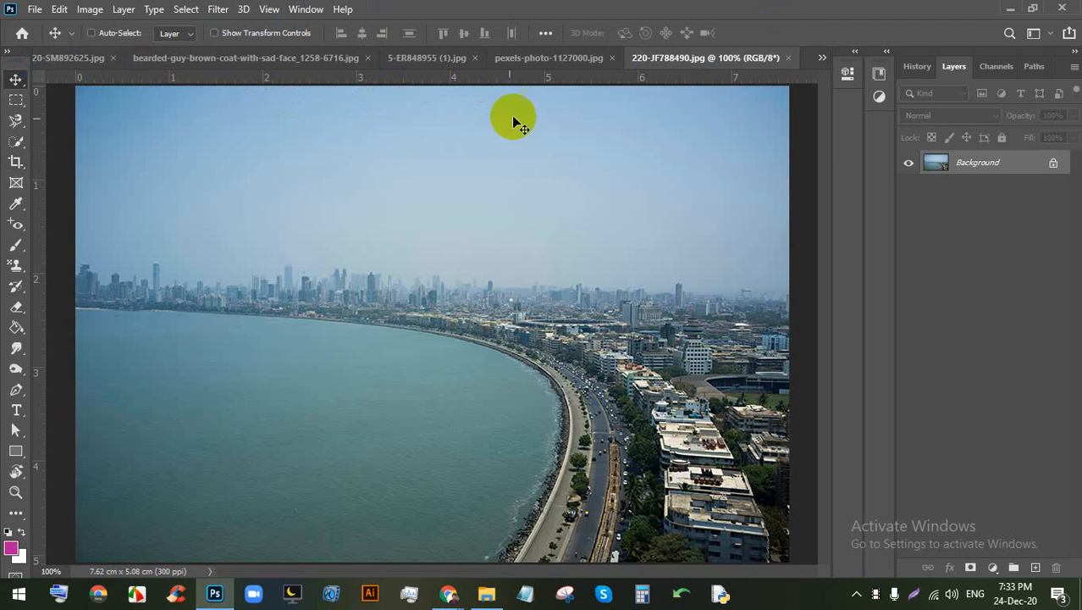
{"action": "scroll", "coordinate": [542, 262], "scroll_direction": "down", "scroll_amount": 2}
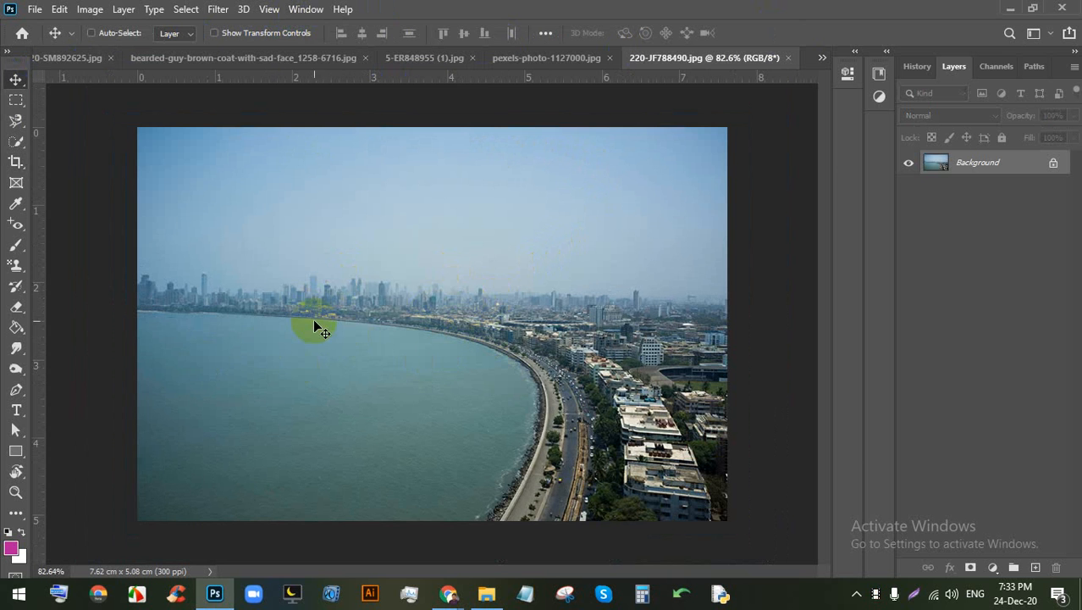
Step: Try a freehand crop that trims the sky and the lower edge of the coastline photo, and undo it
{"action": "left_click", "coordinate": [16, 161]}
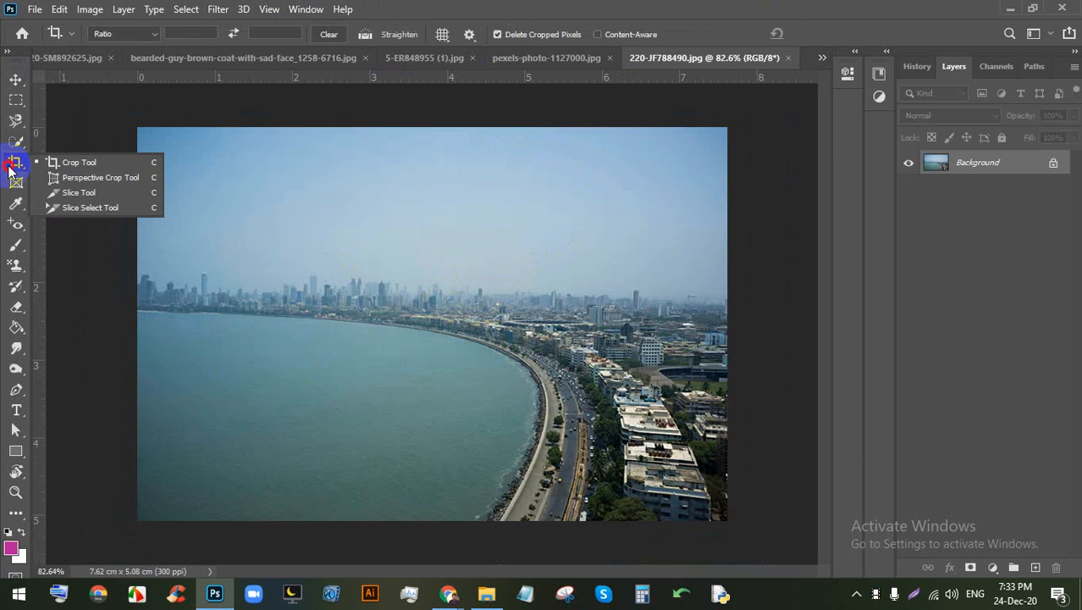
{"action": "left_click", "coordinate": [74, 161]}
{"action": "left_click_drag", "start_coordinate": [430, 127], "coordinate": [423, 240]}
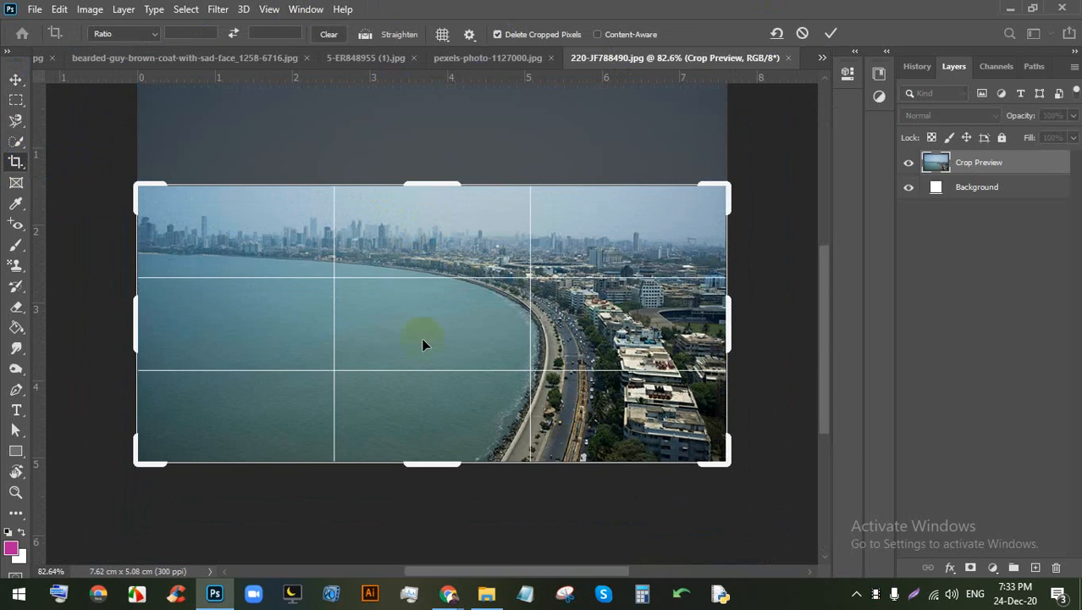
{"action": "left_click_drag", "start_coordinate": [426, 455], "coordinate": [428, 432]}
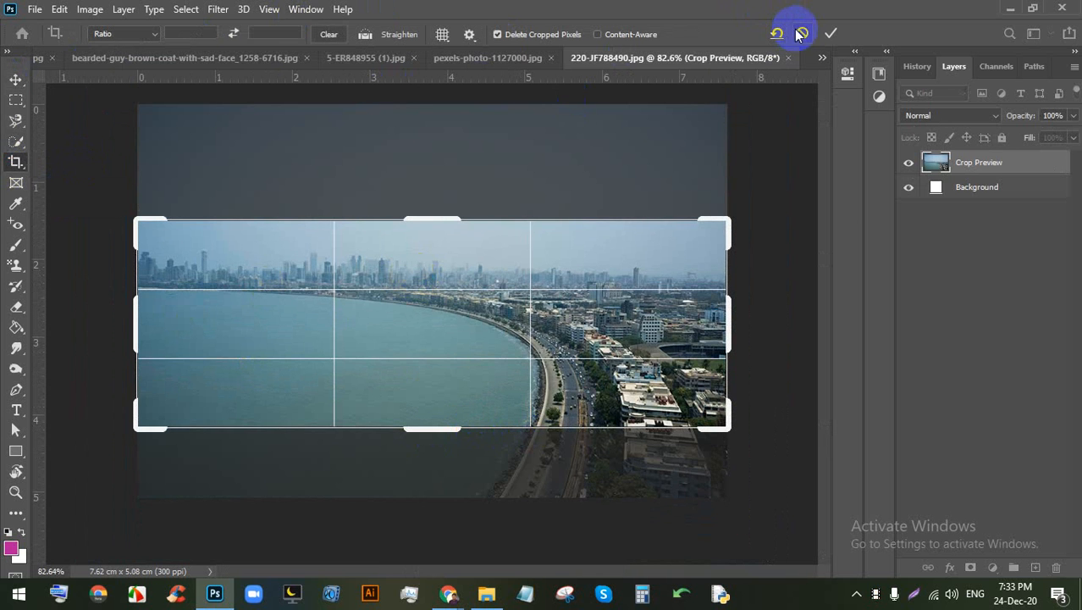
{"action": "left_click", "coordinate": [830, 33]}
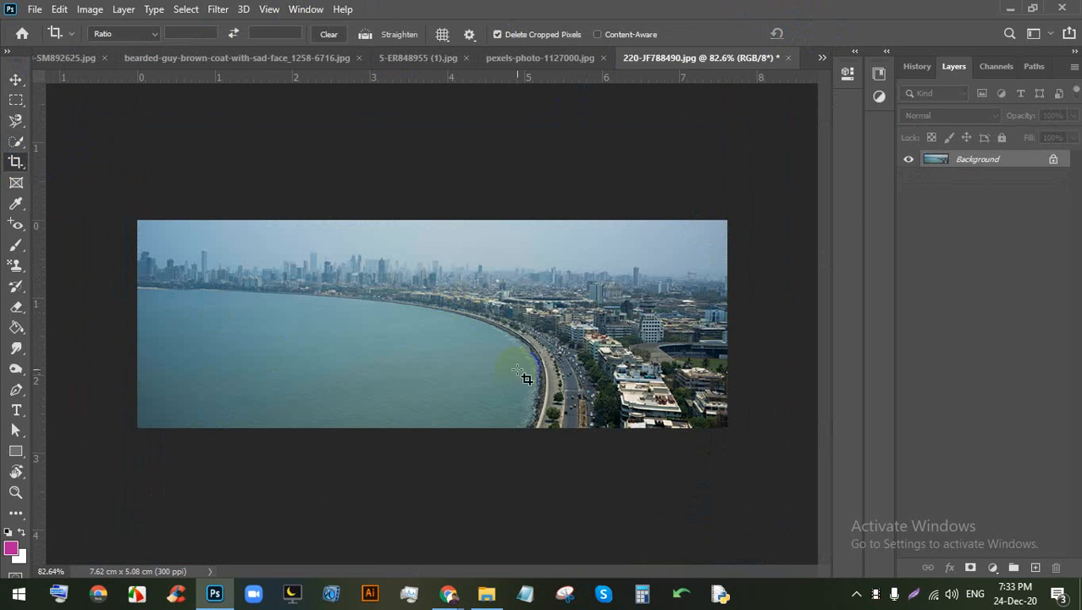
{"action": "key", "text": "ctrl+z"}
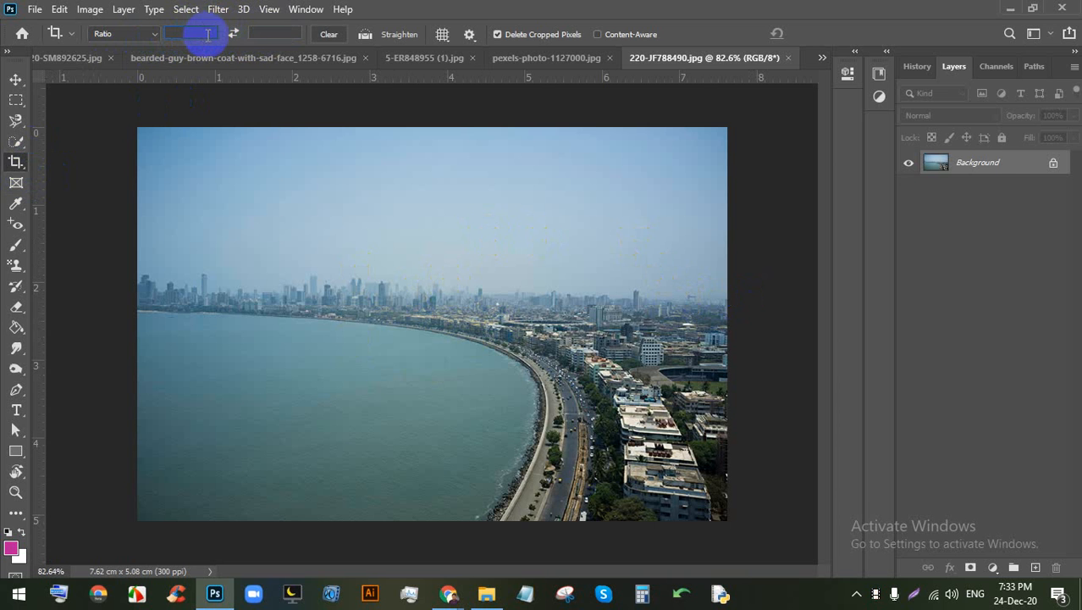
Step: Set the crop ratio to 820 by 312 and shift the photo upward inside the crop frame
{"action": "type", "text": "820"}
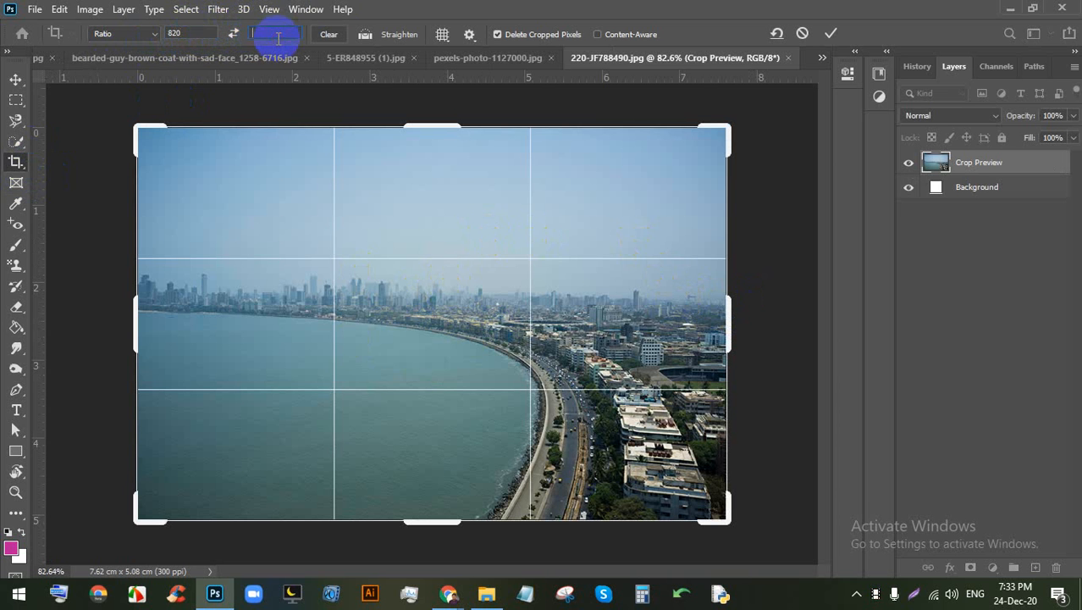
{"action": "type", "text": "312"}
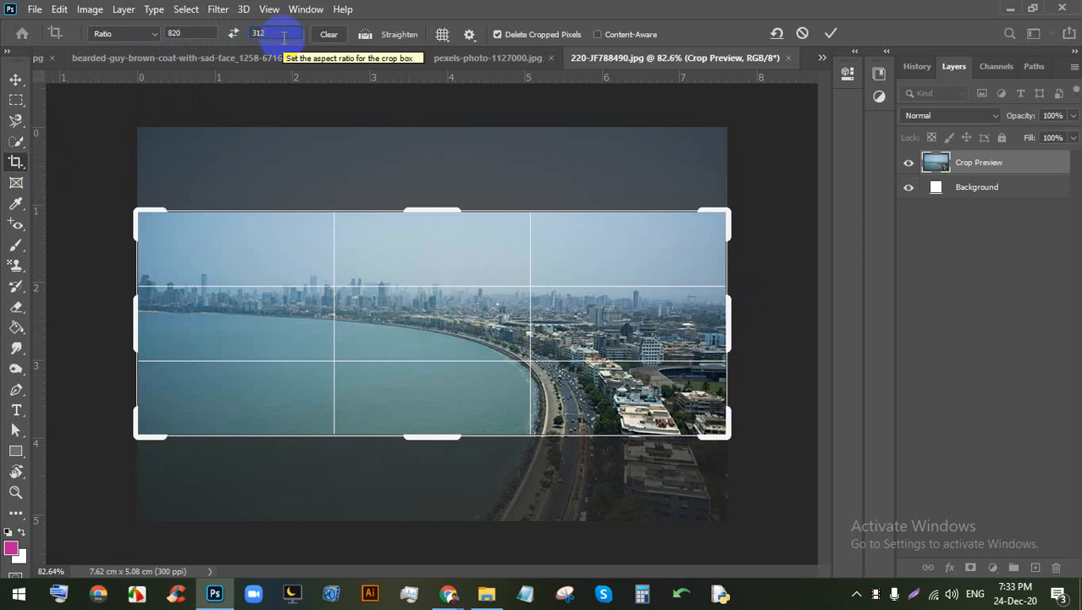
{"action": "left_click", "coordinate": [434, 346]}
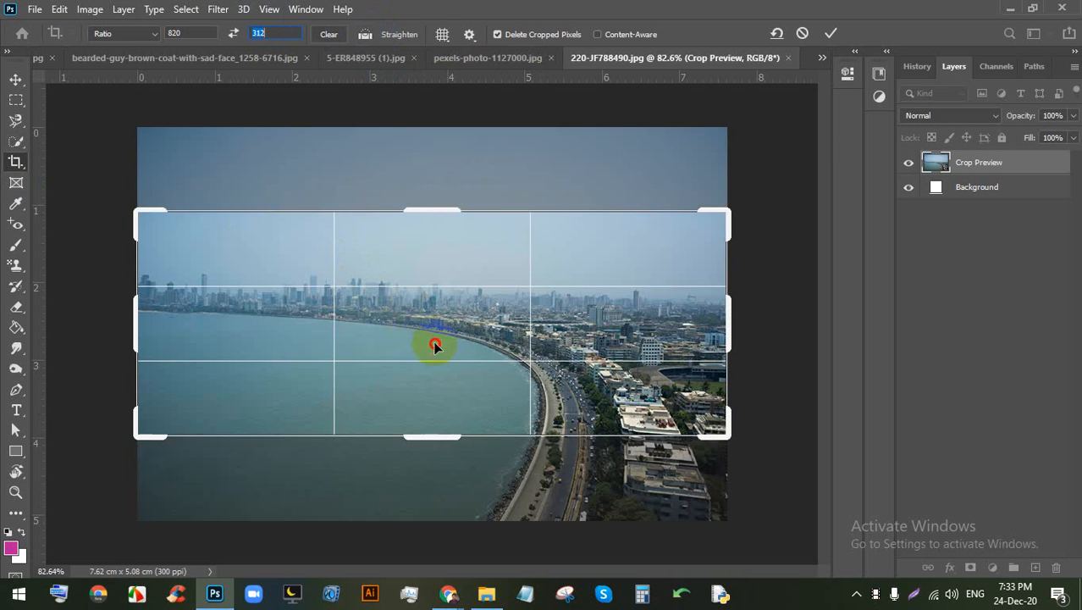
{"action": "left_click_drag", "start_coordinate": [434, 345], "coordinate": [446, 270]}
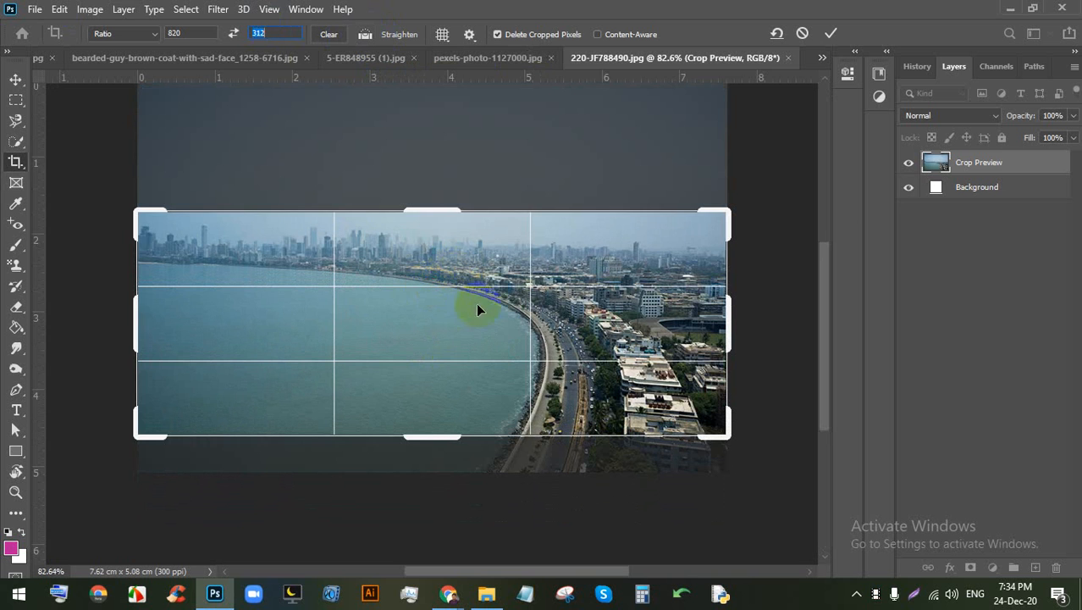
Step: Adjust the crop frame to nearly the photo's full width, covering the skyline and bay, and apply the crop
{"action": "left_click_drag", "start_coordinate": [476, 303], "coordinate": [428, 346]}
{"action": "left_click_drag", "start_coordinate": [416, 214], "coordinate": [418, 249]}
{"action": "left_click_drag", "start_coordinate": [437, 337], "coordinate": [373, 344]}
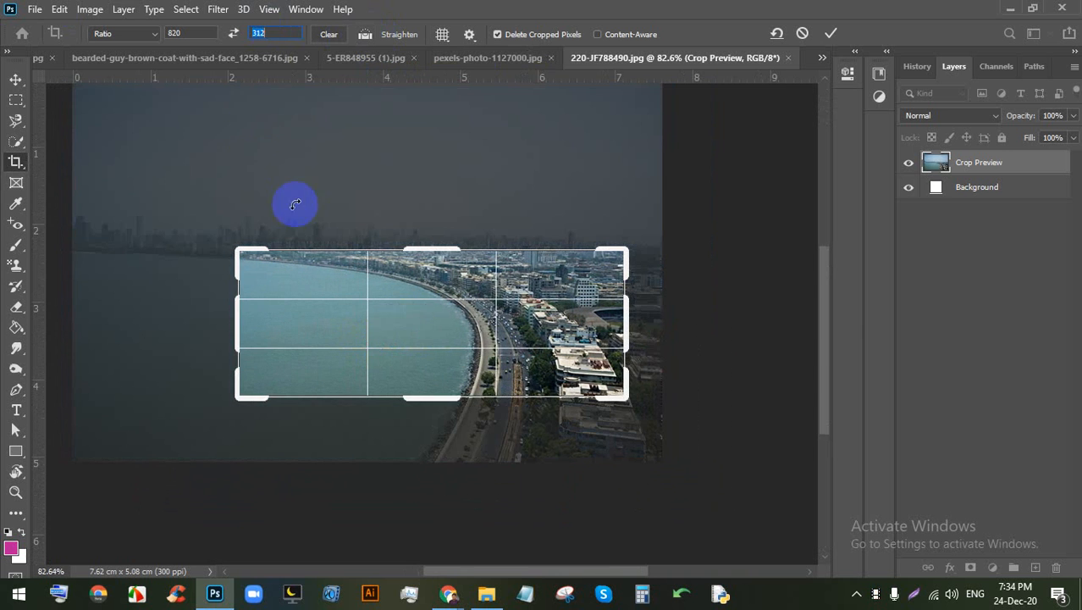
{"action": "mouse_move", "coordinate": [433, 251]}
{"action": "left_mouse_down"}
{"action": "mouse_move", "coordinate": [416, 229]}
{"action": "mouse_move", "coordinate": [418, 244]}
{"action": "mouse_move", "coordinate": [423, 233]}
{"action": "left_mouse_up"}
{"action": "left_click_drag", "start_coordinate": [207, 317], "coordinate": [148, 307]}
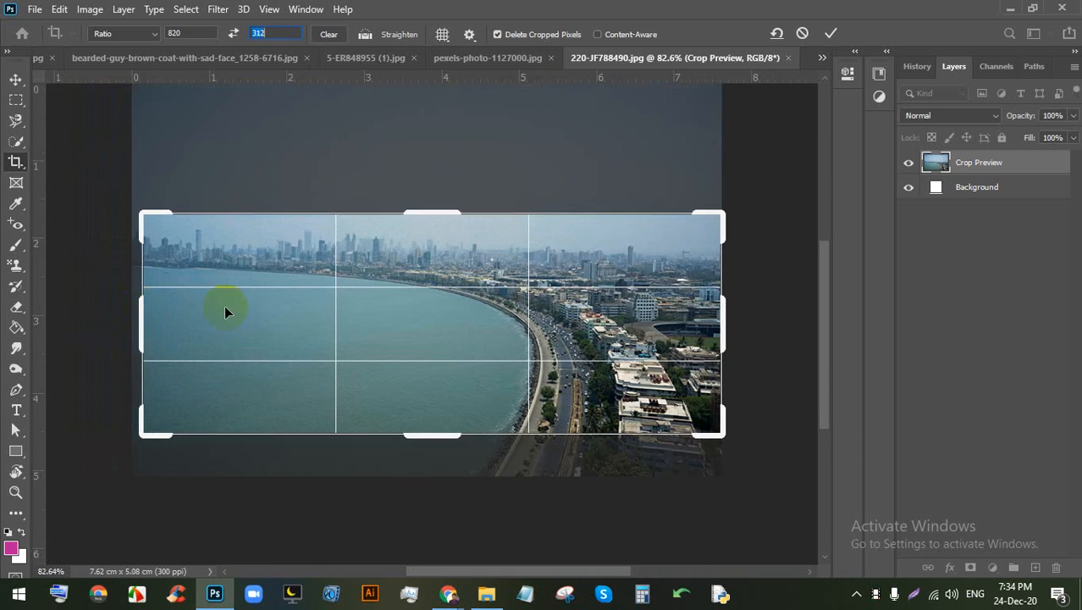
{"action": "left_click_drag", "start_coordinate": [435, 302], "coordinate": [430, 302]}
{"action": "left_click", "coordinate": [830, 35]}
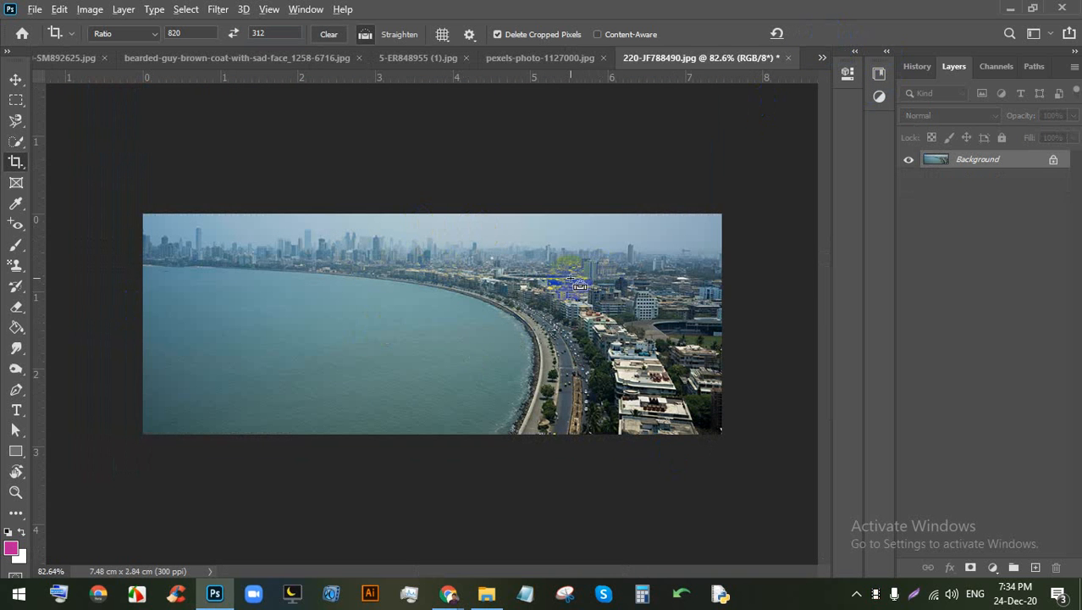
Step: Save the cropped photo in Downloads as 220-JF788490 copy.jpg, a JPEG with quality 7 and Baseline Optimized format
{"action": "key", "text": "ctrl+shift+s"}
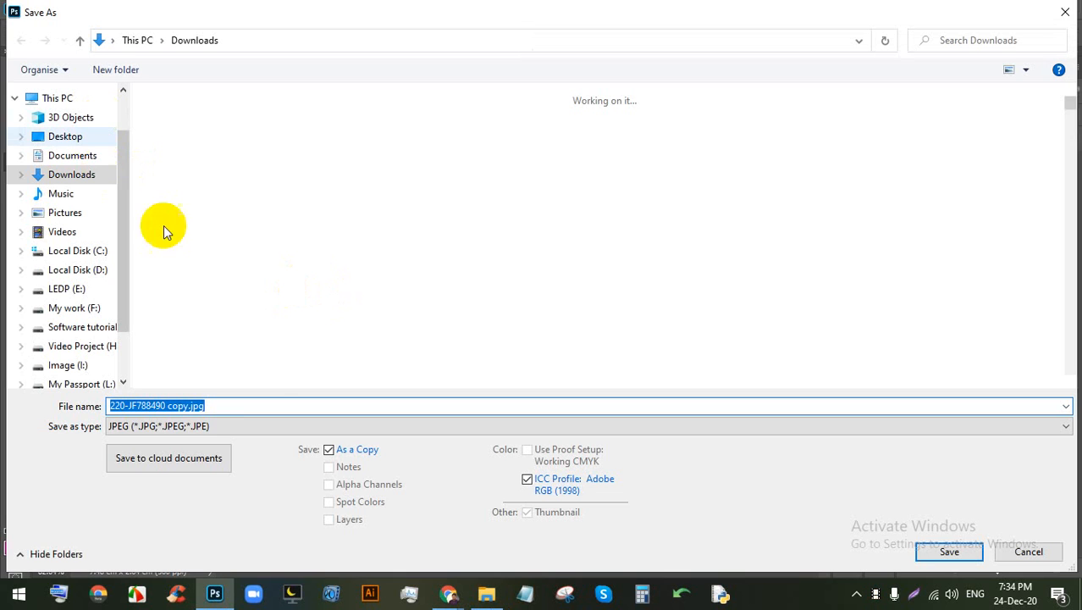
{"action": "key", "text": "Return"}
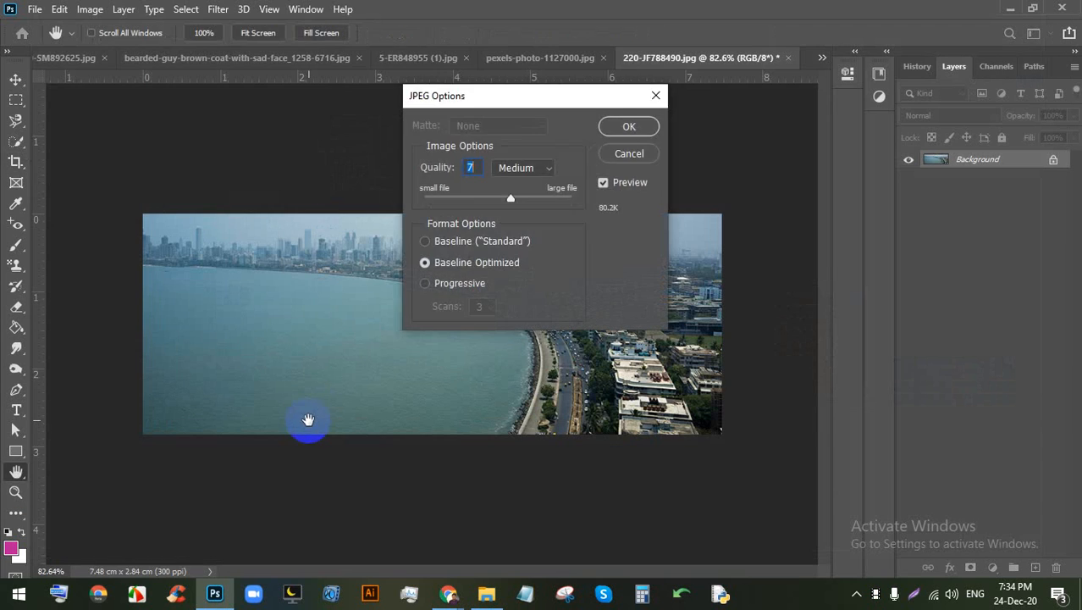
{"action": "key", "text": "Return"}
Step: Switch to Chrome and open the own Facebook profile in a new tab
{"action": "mouse_move", "coordinate": [447, 593]}
{"action": "left_click", "coordinate": [364, 498]}
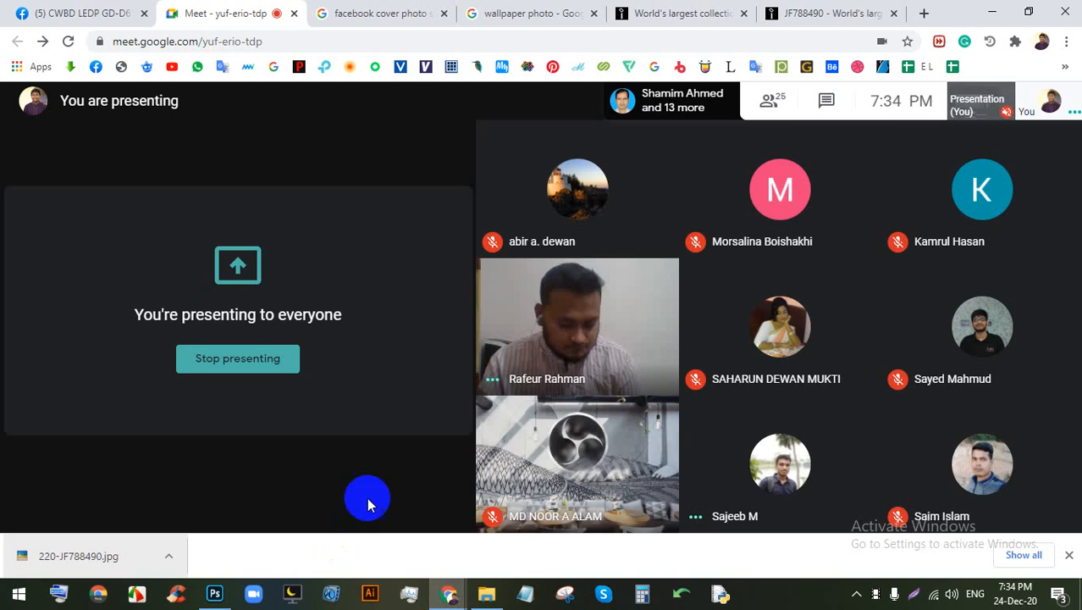
{"action": "left_click", "coordinate": [21, 12]}
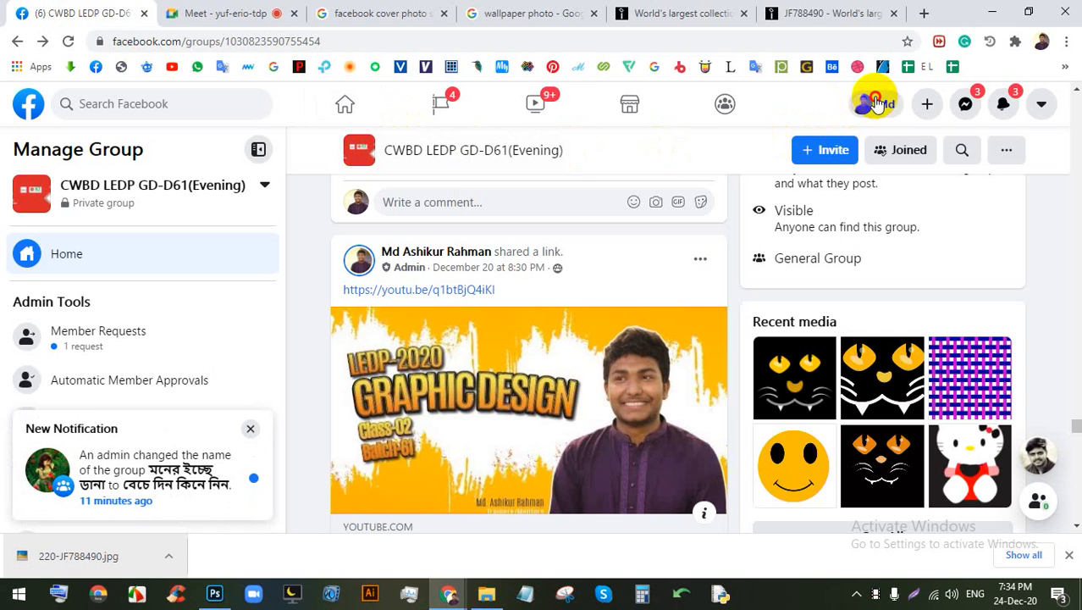
{"action": "middle_click", "coordinate": [872, 103]}
{"action": "left_click", "coordinate": [211, 10]}
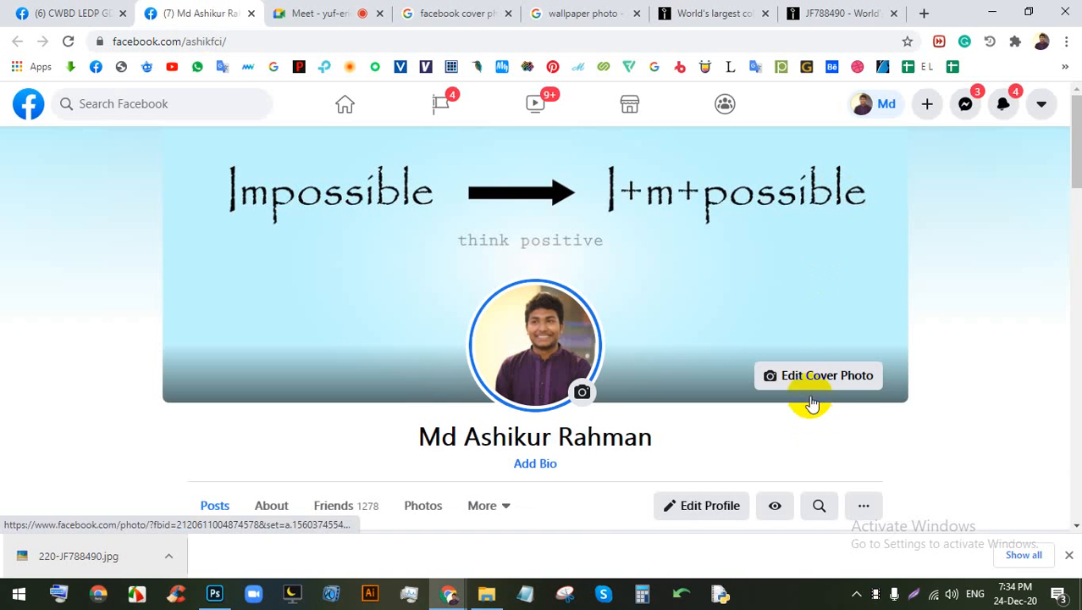
Step: Upload 220-JF788490 copy.jpg from Downloads as the Facebook cover photo and try repositioning it in the preview
{"action": "left_click", "coordinate": [813, 377]}
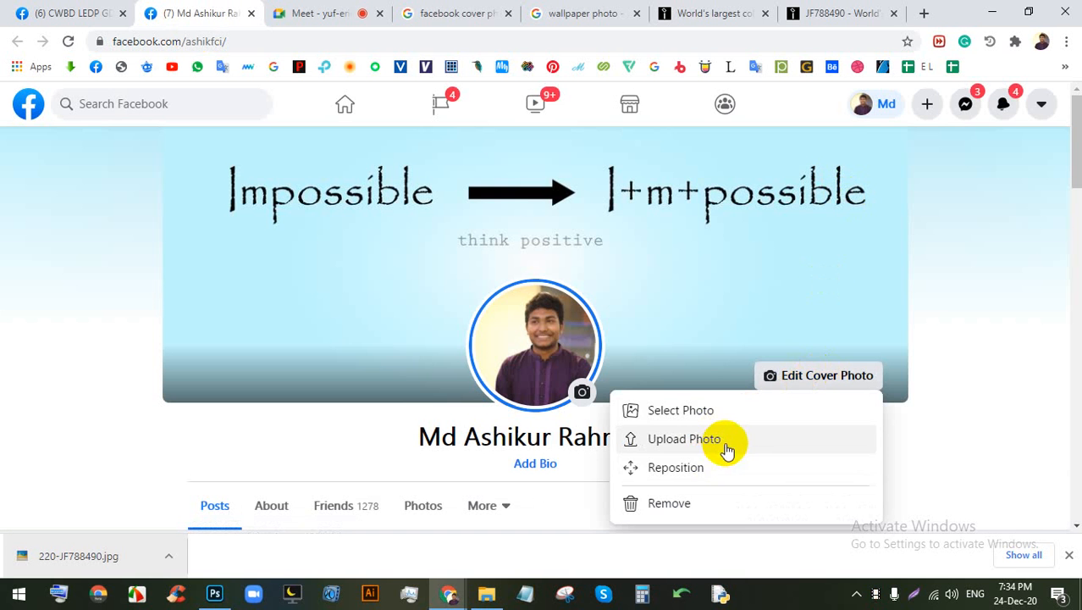
{"action": "left_click", "coordinate": [727, 444]}
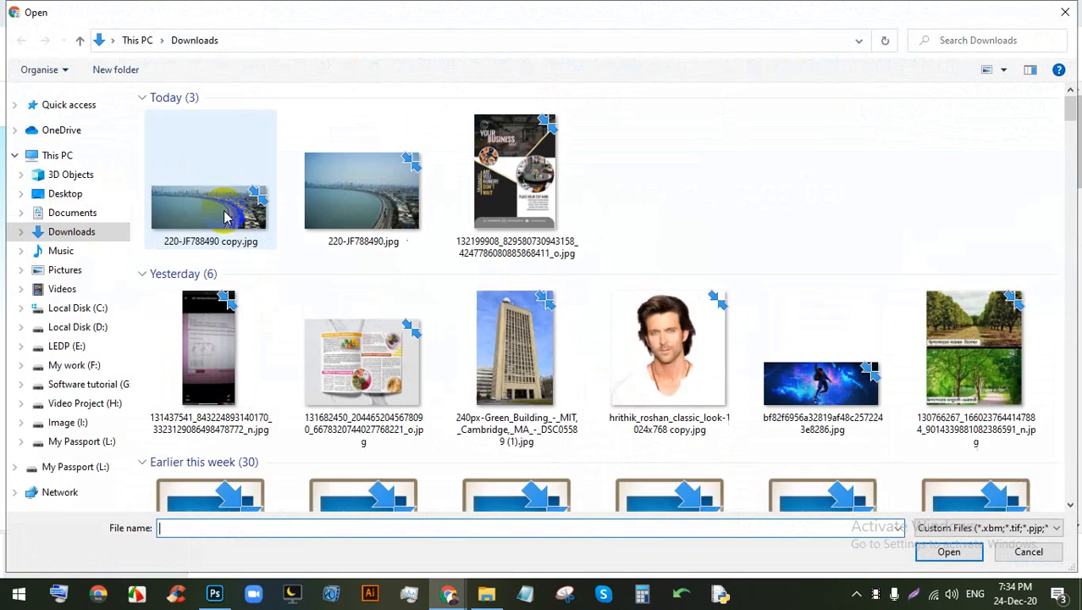
{"action": "double_click", "coordinate": [238, 210]}
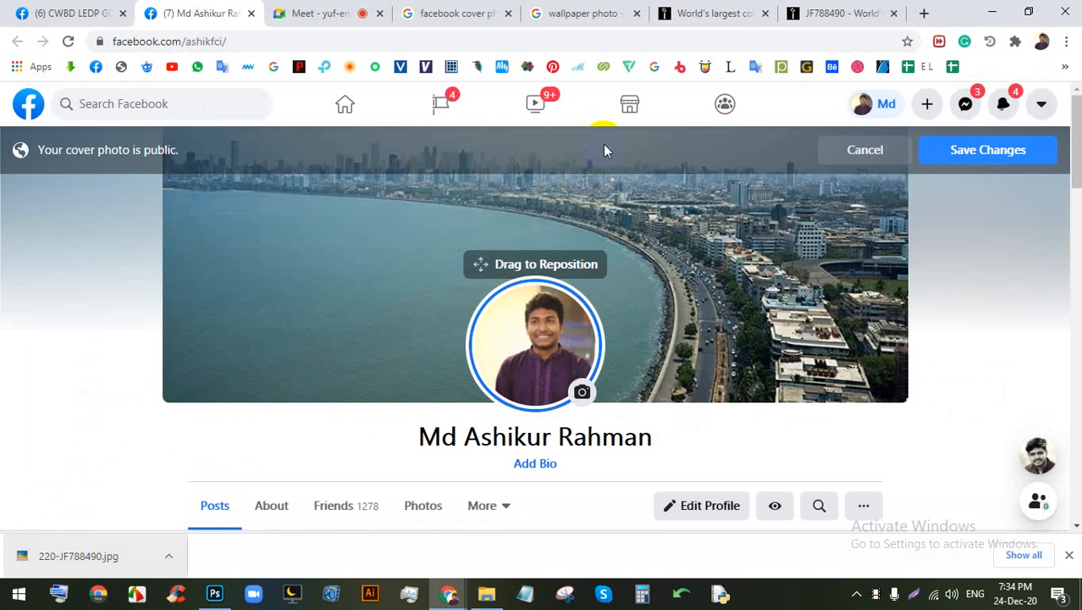
{"action": "left_click_drag", "start_coordinate": [828, 204], "coordinate": [759, 213]}
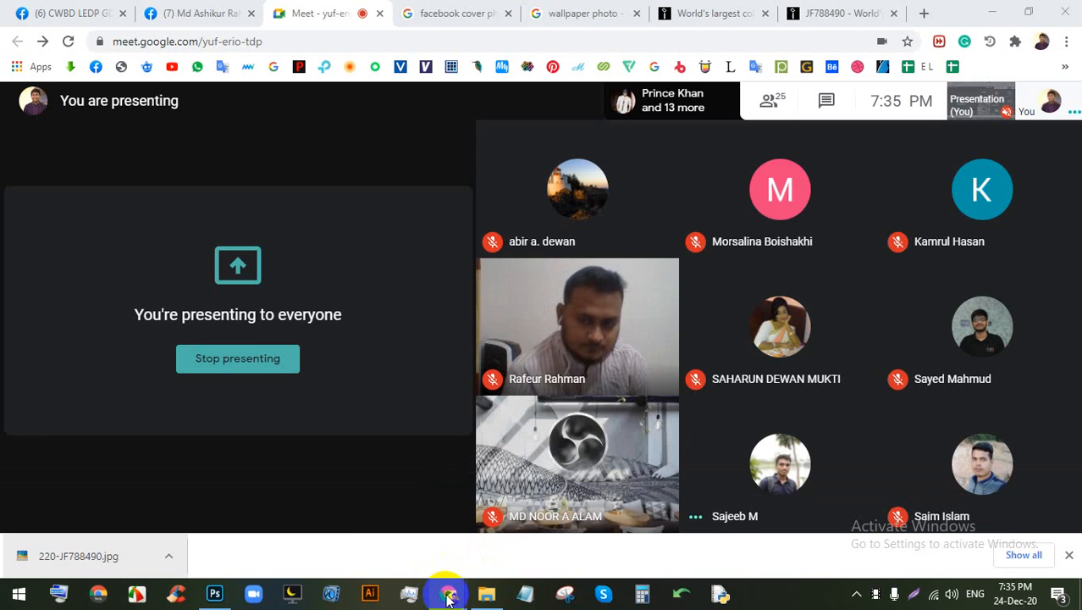
Step: Switch to Photoshop, activate the Move tool on the cropped photo, and return to the Google Meet call in Chrome
{"action": "left_click", "coordinate": [450, 594]}
{"action": "left_click", "coordinate": [378, 519]}
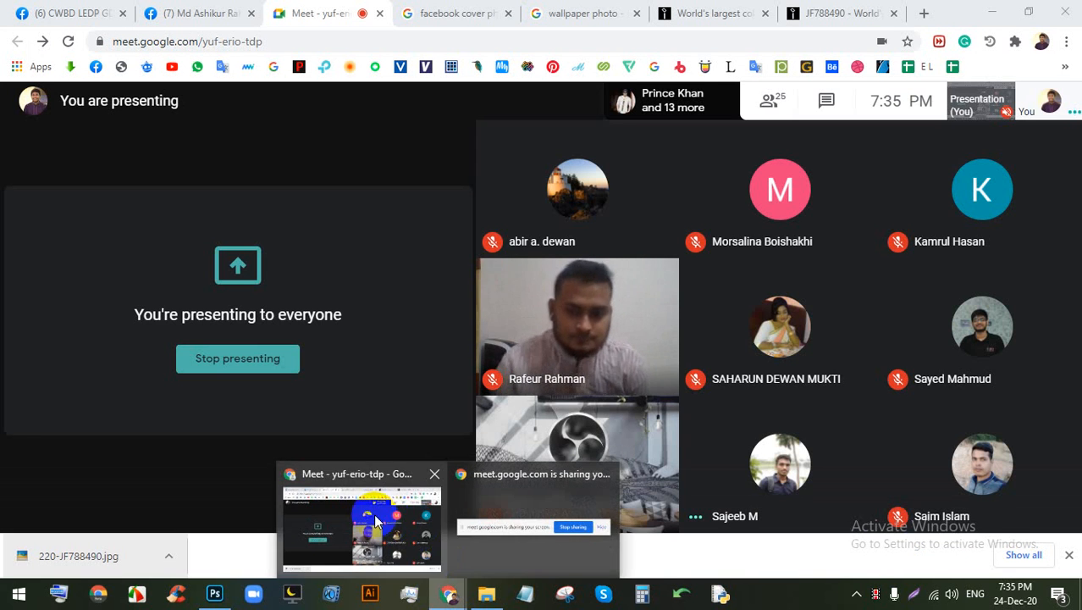
{"action": "left_click", "coordinate": [215, 593]}
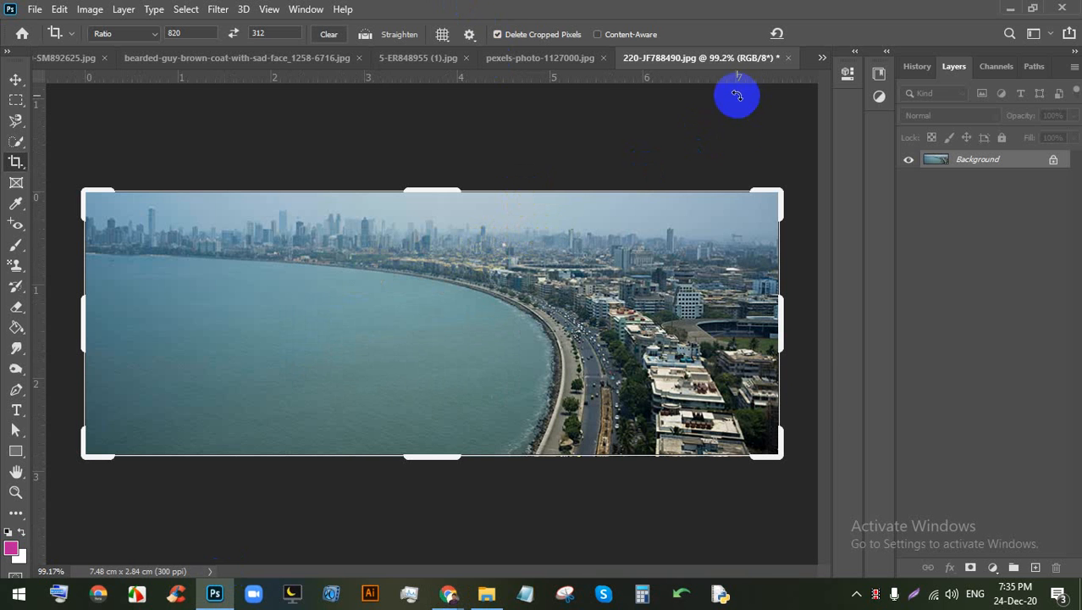
{"action": "left_click", "coordinate": [15, 79]}
{"action": "scroll", "coordinate": [483, 403], "scroll_direction": "down", "scroll_amount": 2}
{"action": "mouse_move", "coordinate": [440, 595]}
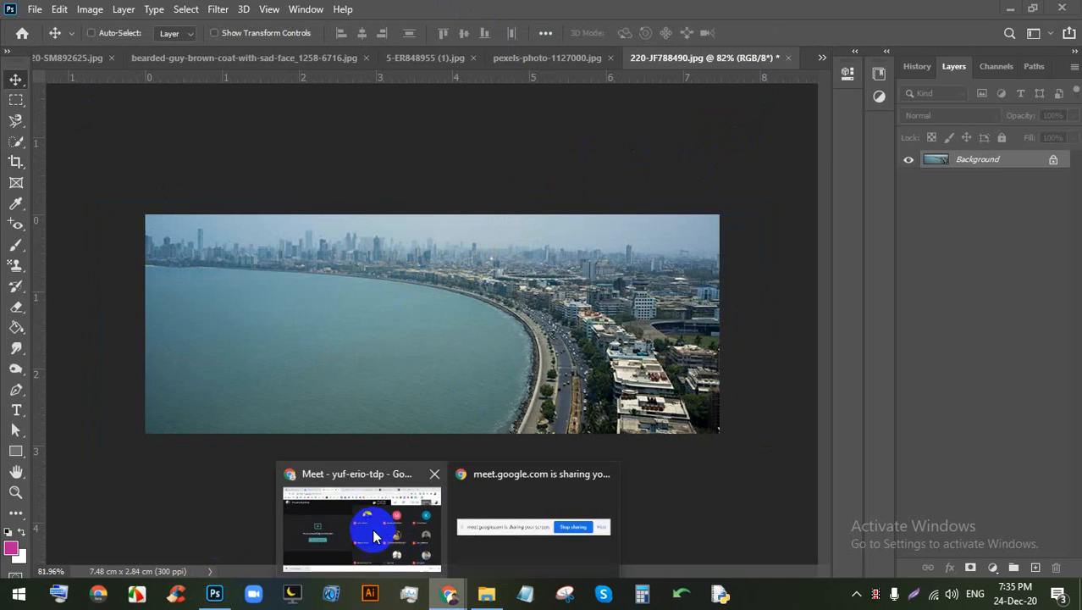
{"action": "left_click", "coordinate": [376, 536]}
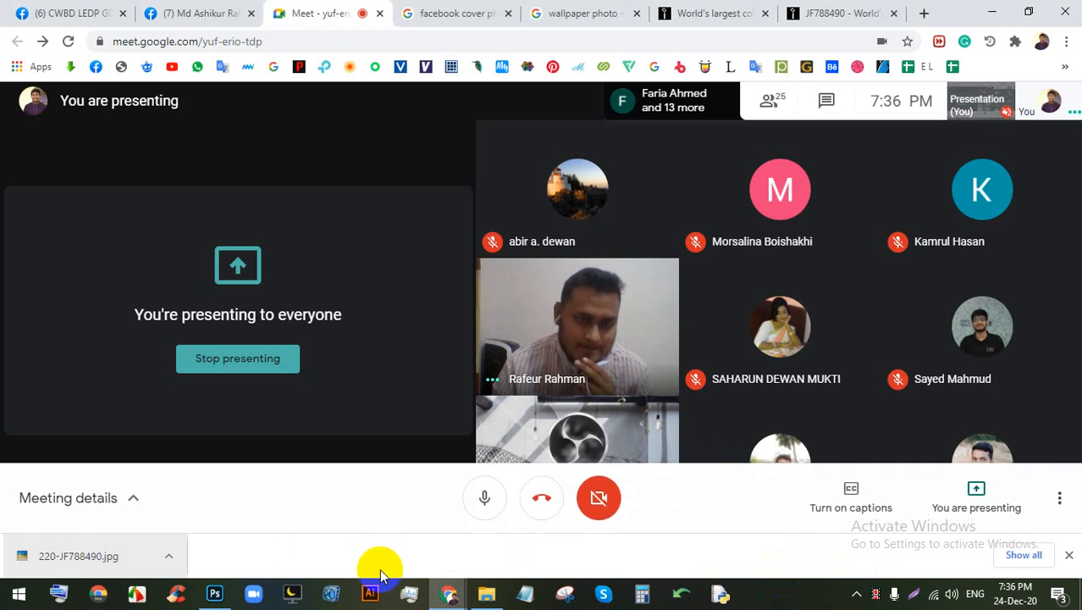
{"action": "left_click", "coordinate": [214, 592]}
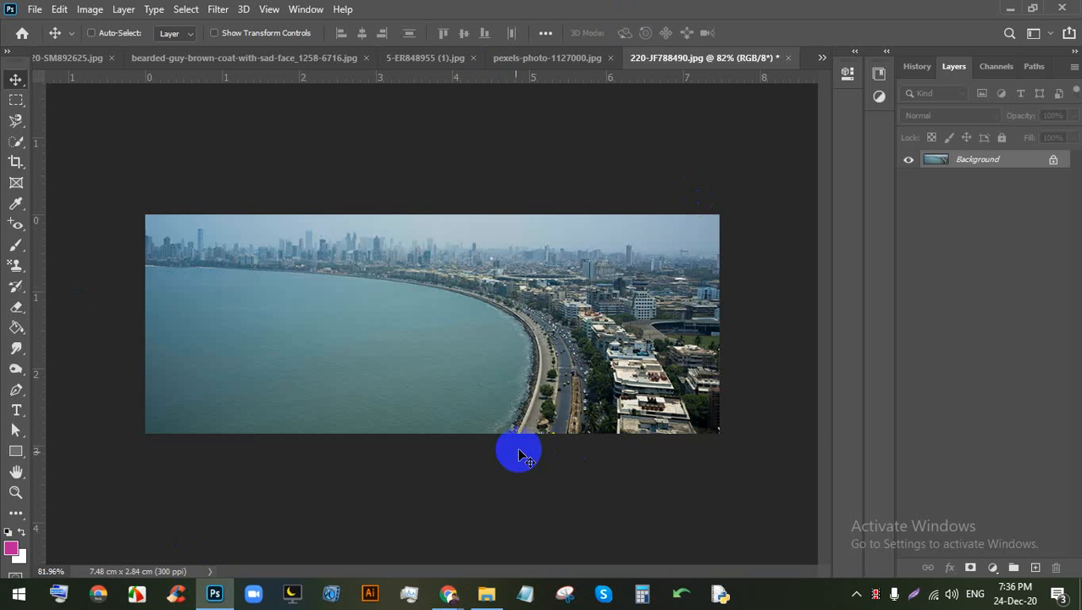
{"action": "left_click", "coordinate": [449, 593]}
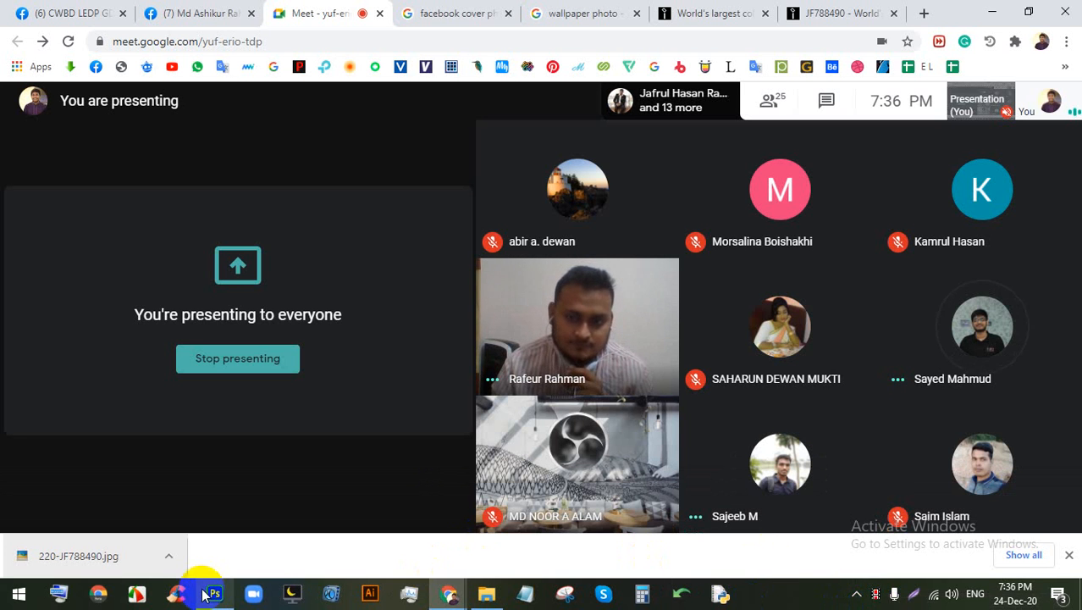
{"action": "mouse_move", "coordinate": [210, 597]}
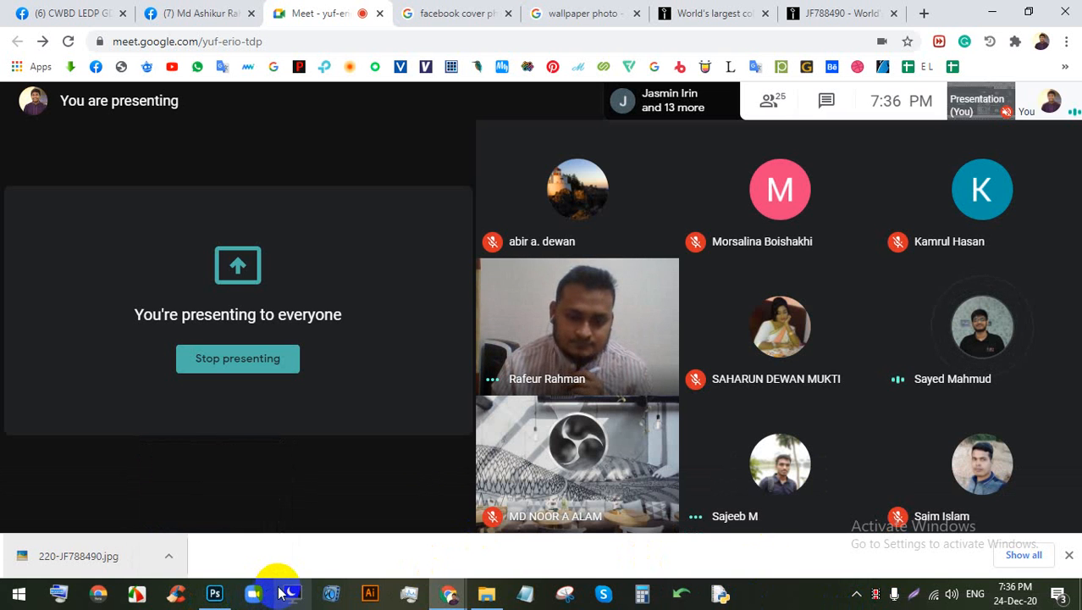
Step: Switch to Photoshop and close pexels-photo-1127000.jpg and 220-JF788490.jpg without saving changes
{"action": "left_click", "coordinate": [216, 590]}
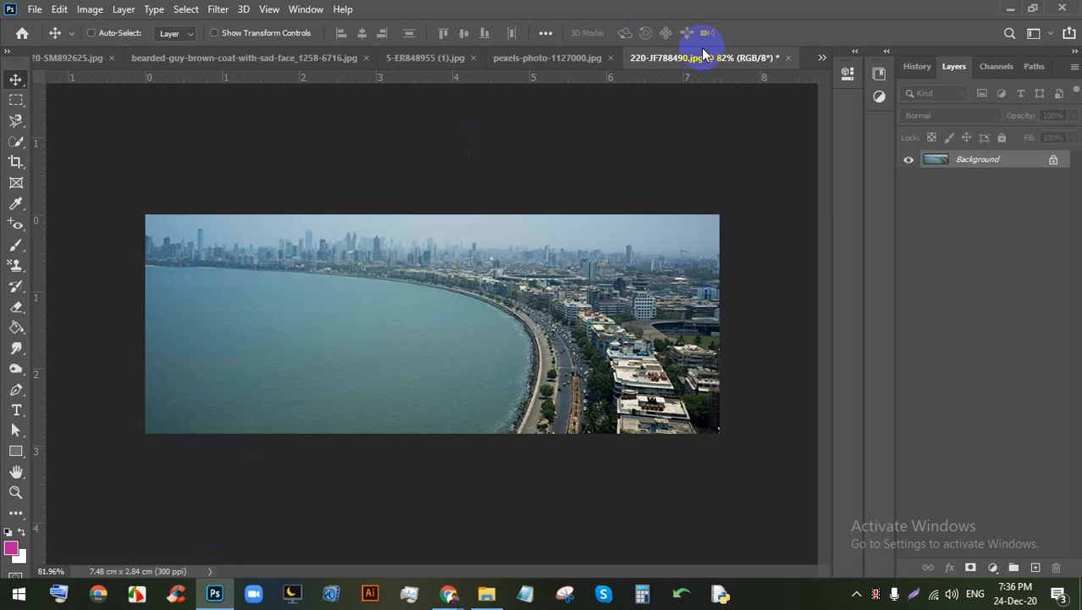
{"action": "left_click", "coordinate": [529, 57]}
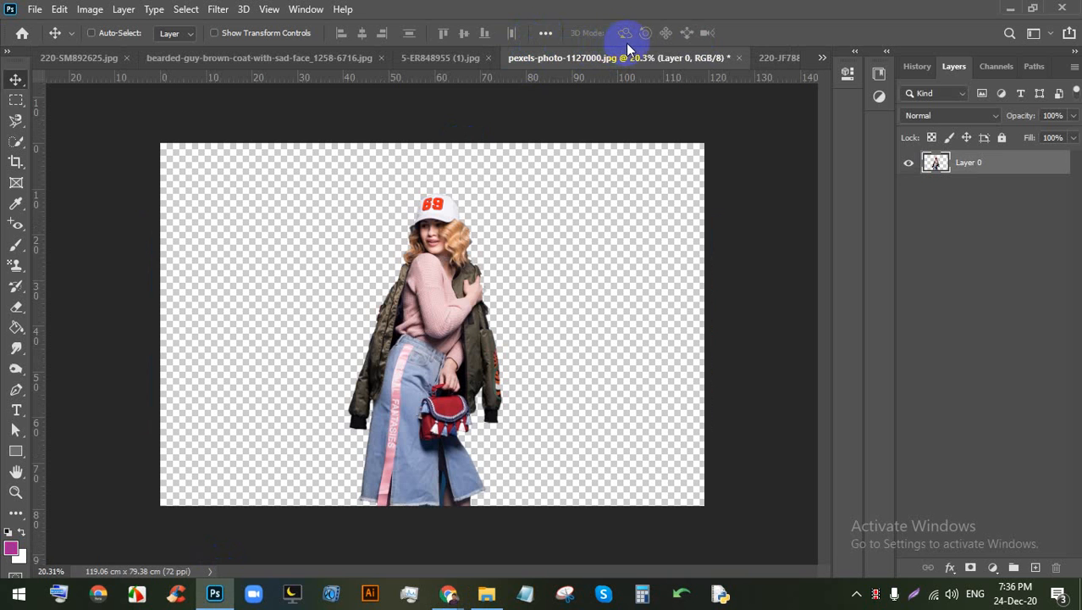
{"action": "left_click", "coordinate": [738, 58]}
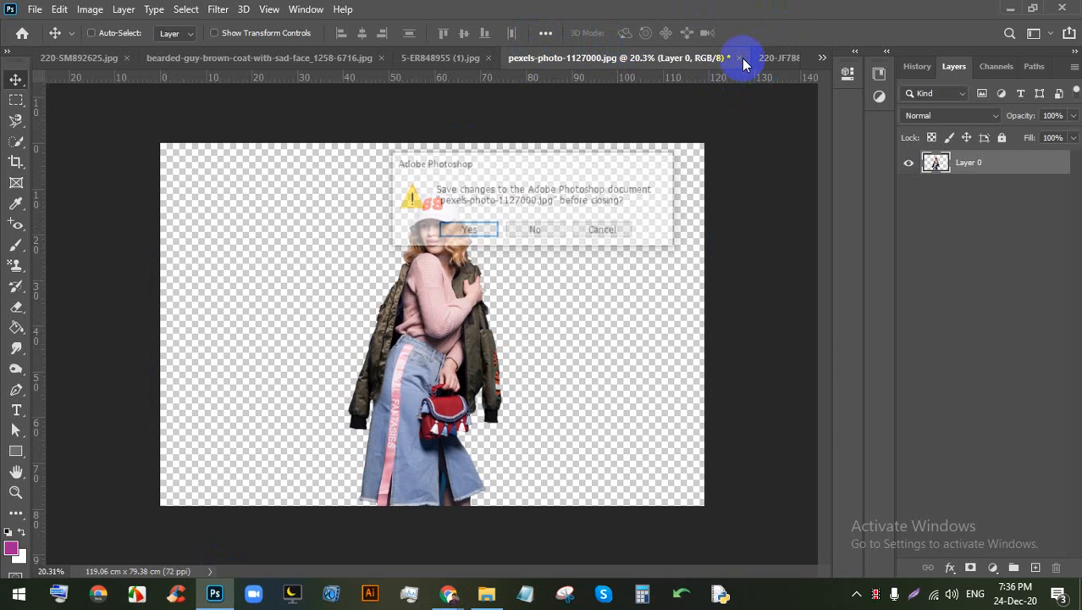
{"action": "left_click", "coordinate": [536, 231]}
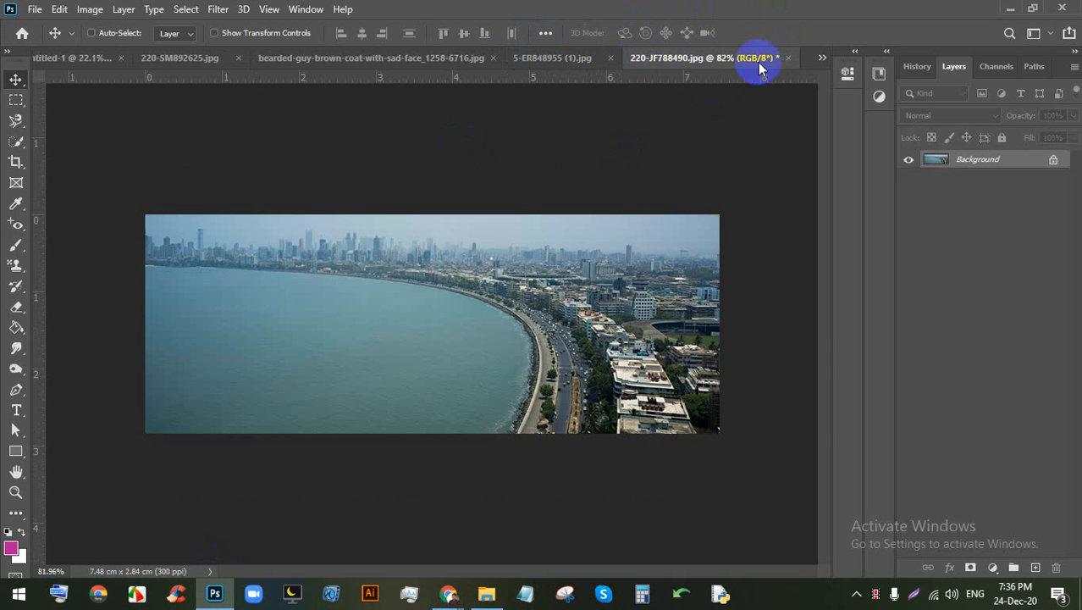
{"action": "left_click", "coordinate": [787, 58]}
{"action": "left_click", "coordinate": [536, 231]}
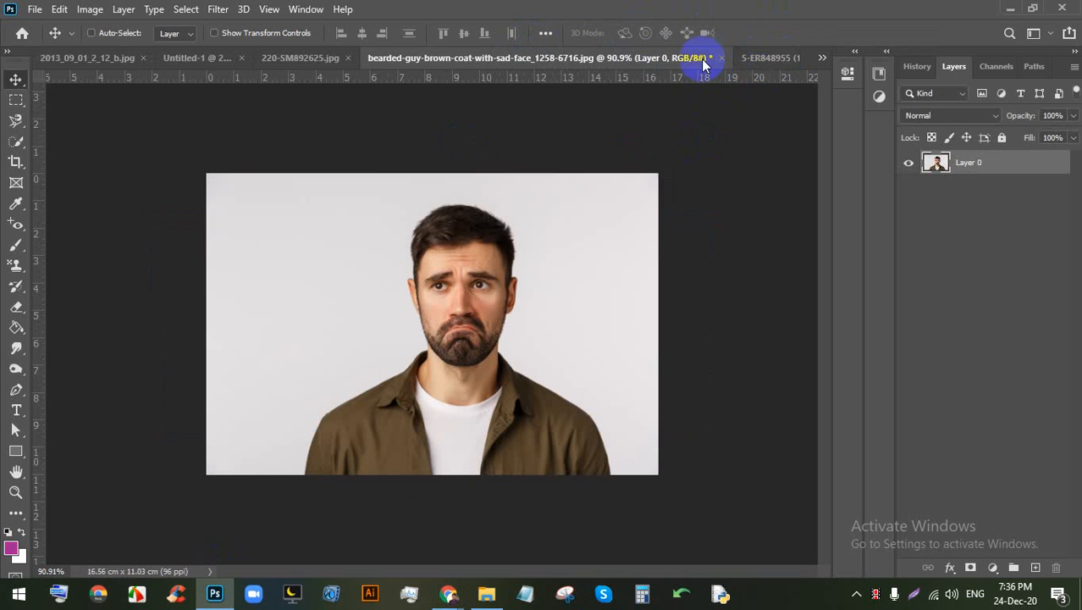
Step: Close the bearded-guy photo and 5-ER848955 (1).jpg without saving, and also close 220-SM892625.jpg
{"action": "left_click", "coordinate": [722, 58]}
{"action": "left_click", "coordinate": [534, 231]}
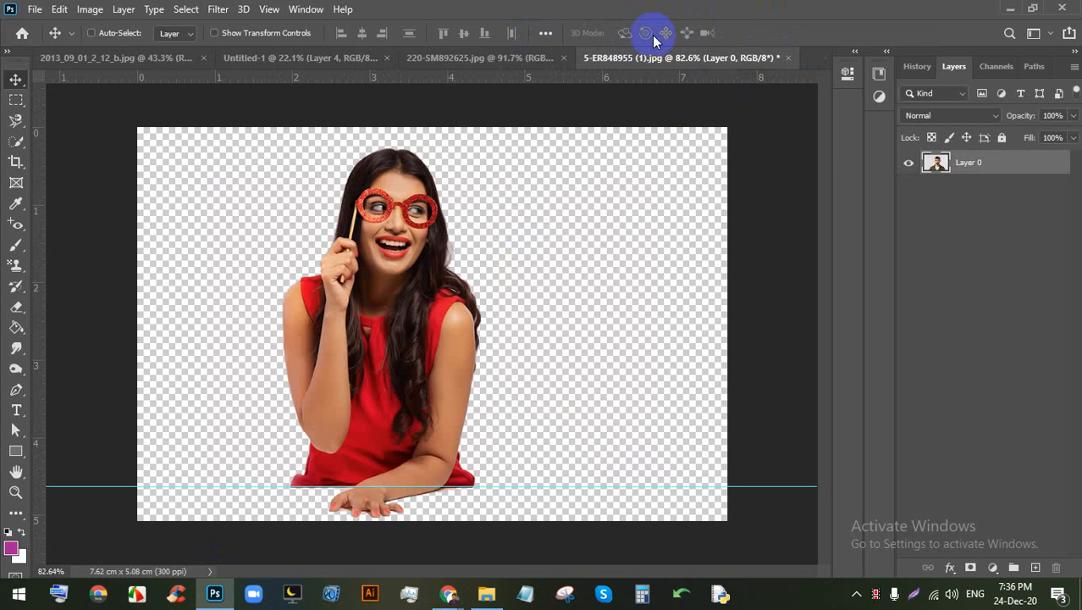
{"action": "left_click", "coordinate": [786, 57]}
{"action": "left_click", "coordinate": [536, 230]}
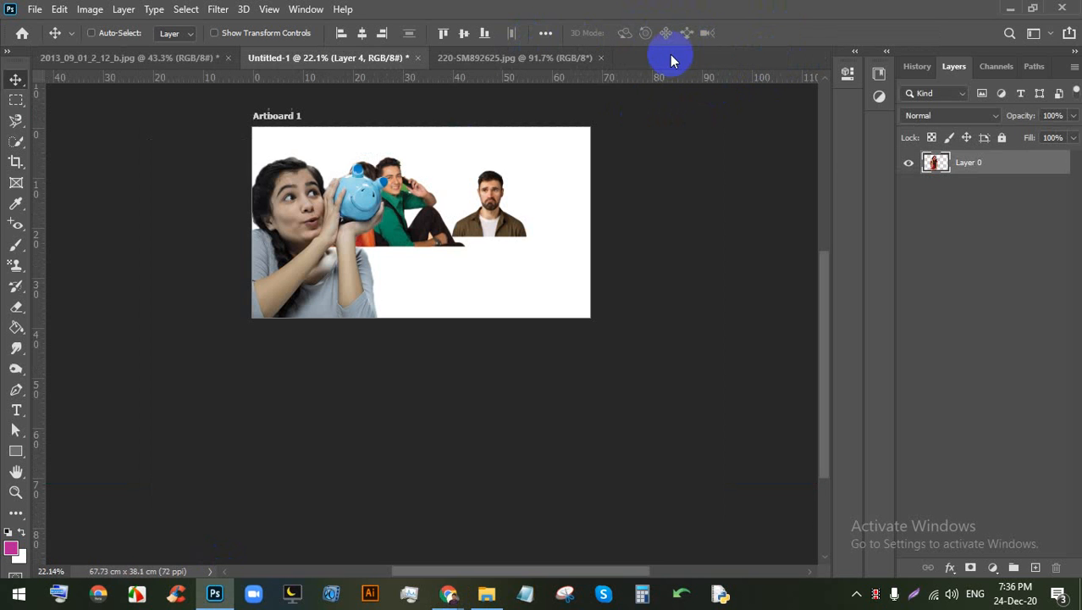
{"action": "left_click", "coordinate": [616, 57]}
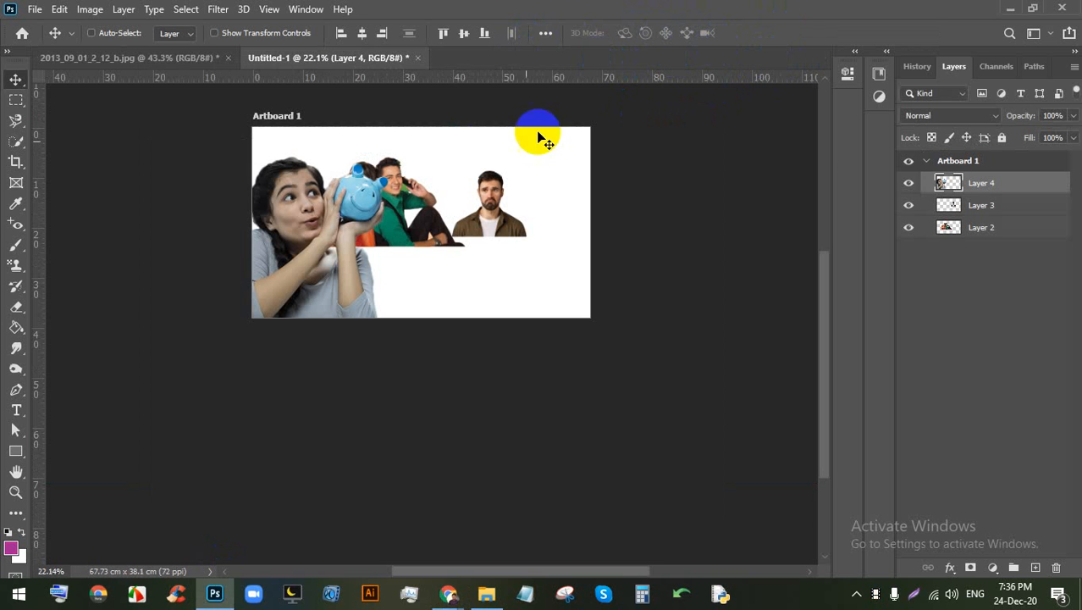
Step: Close the Untitled-1 artboard document and the 2013_09_01_2_12_b.jpg banner without saving changes
{"action": "left_click", "coordinate": [418, 58]}
{"action": "left_click", "coordinate": [534, 231]}
{"action": "left_click_drag", "start_coordinate": [241, 60], "coordinate": [228, 66]}
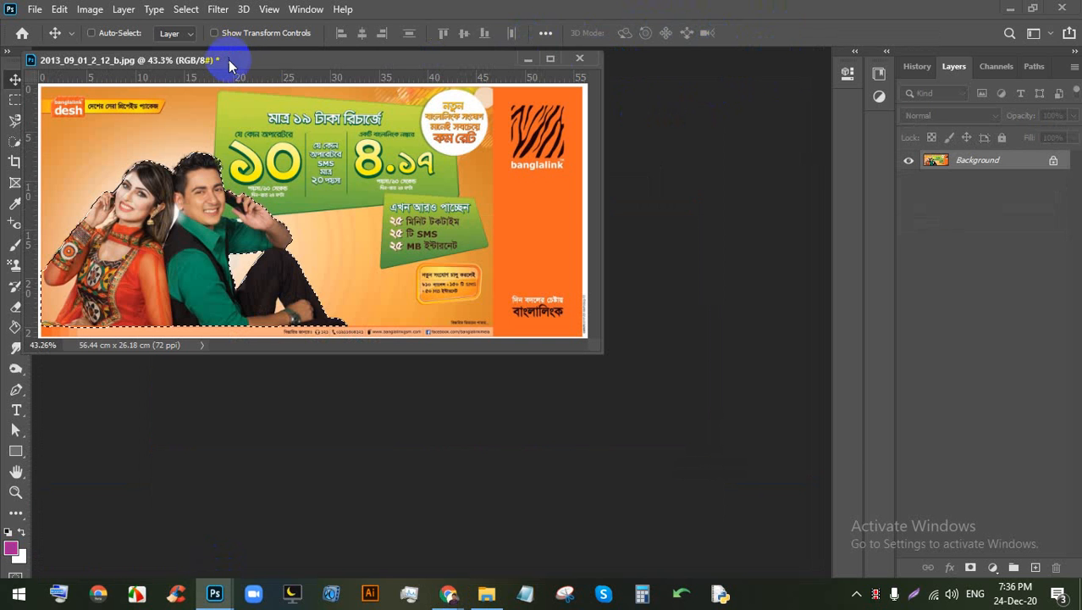
{"action": "left_click", "coordinate": [579, 61]}
{"action": "left_click", "coordinate": [535, 229]}
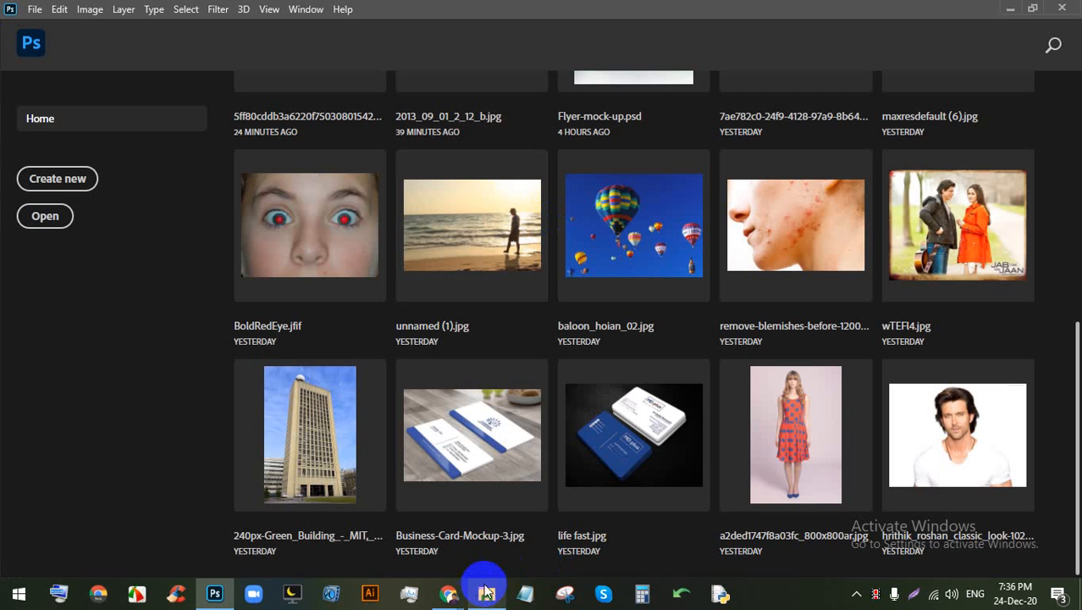
Step: Open bearded-guy-brown-coat-with-sad-face_1258-6716.jpg from the recent files
{"action": "scroll", "coordinate": [678, 381], "scroll_direction": "up", "scroll_amount": 5}
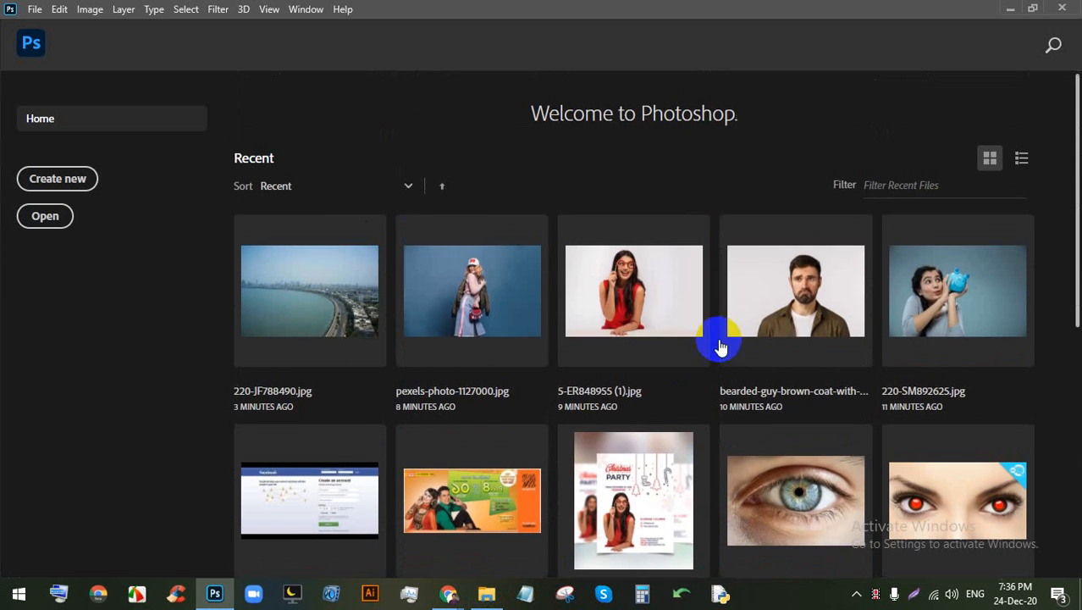
{"action": "left_click", "coordinate": [720, 347]}
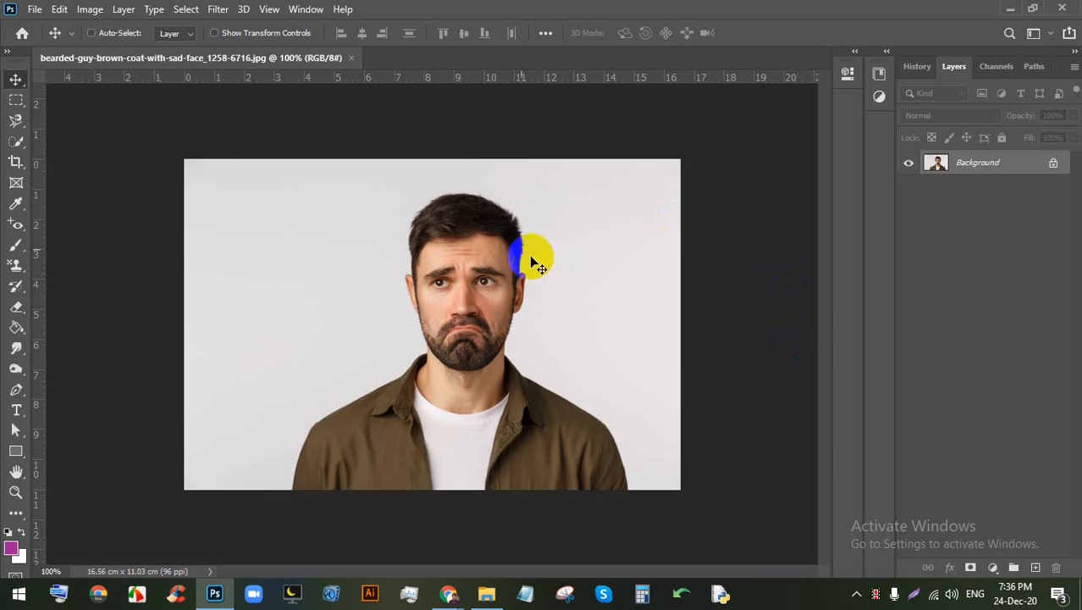
{"action": "scroll", "coordinate": [508, 275], "scroll_direction": "up", "scroll_amount": 1}
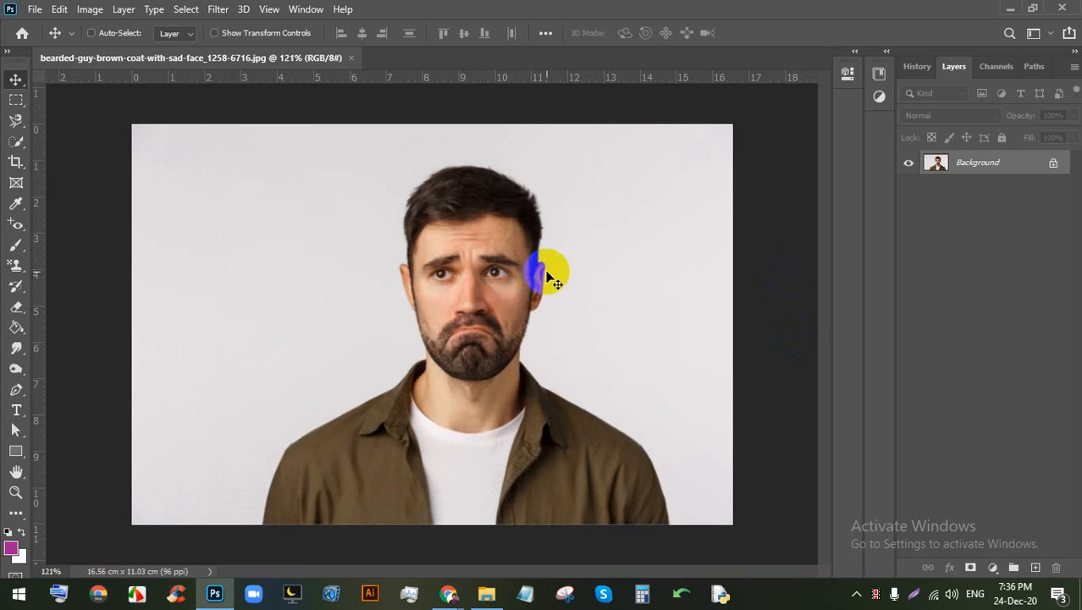
{"action": "left_click", "coordinate": [14, 164]}
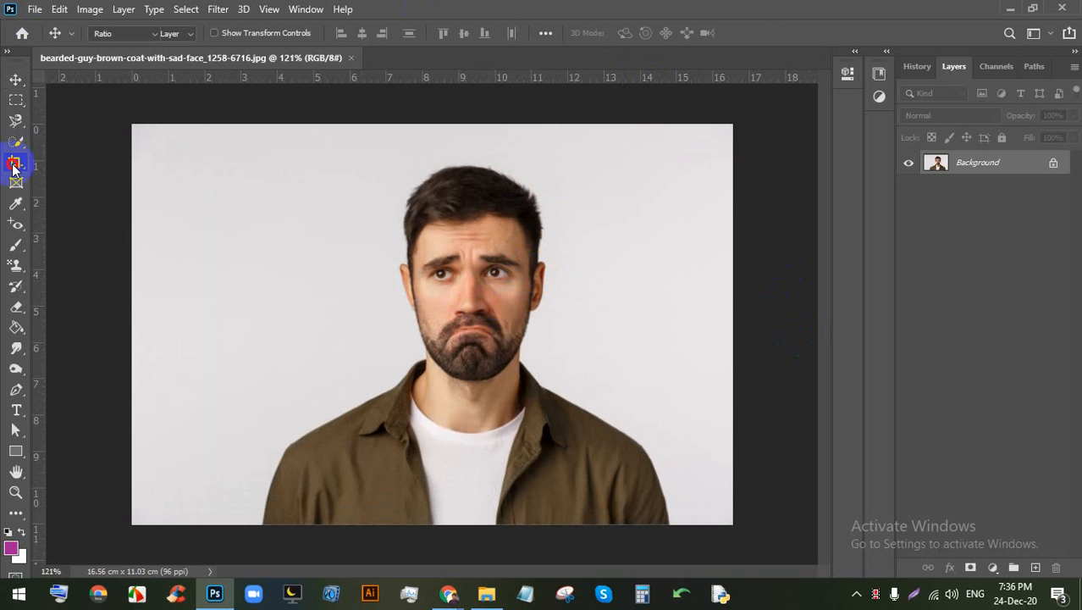
{"action": "left_click_drag", "start_coordinate": [13, 170], "coordinate": [80, 161]}
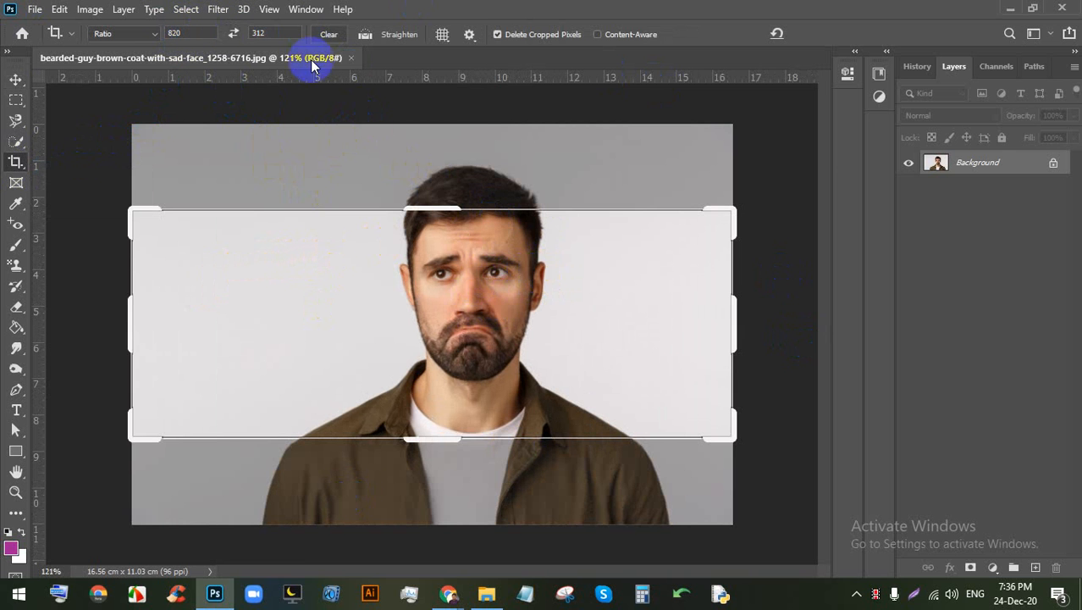
{"action": "left_click_drag", "start_coordinate": [440, 210], "coordinate": [430, 168]}
{"action": "left_click_drag", "start_coordinate": [437, 482], "coordinate": [430, 513]}
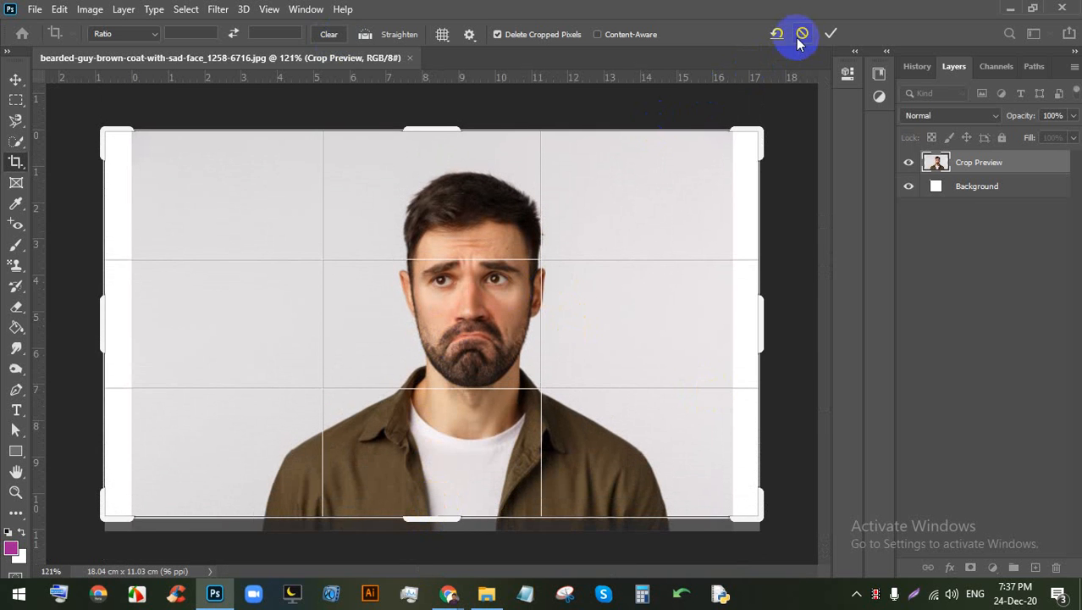
{"action": "left_click", "coordinate": [831, 33]}
Step: Start a crop of the bearded man's photo with the aspect ratio set to 40 by 50
{"action": "right_click", "coordinate": [28, 165]}
{"action": "left_click", "coordinate": [24, 167]}
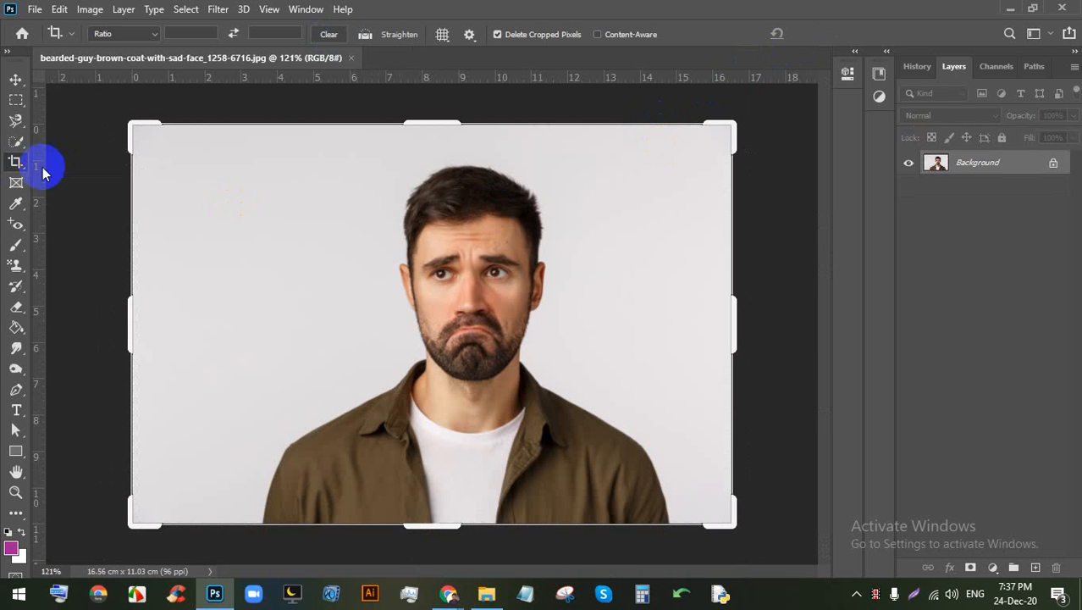
{"action": "left_click", "coordinate": [196, 32]}
{"action": "type", "text": "40"}
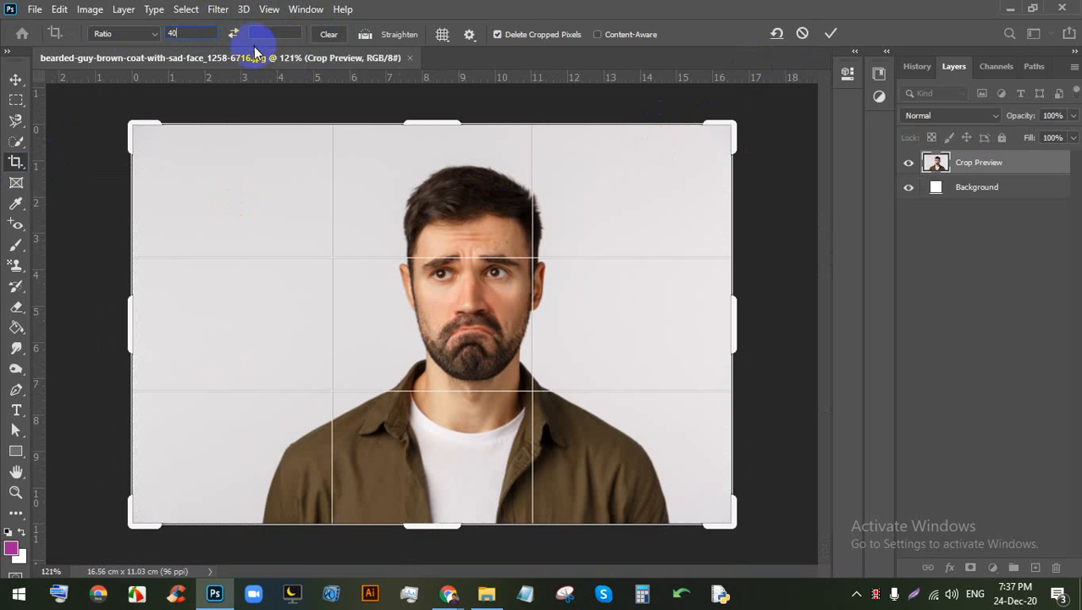
{"action": "type", "text": "5"}
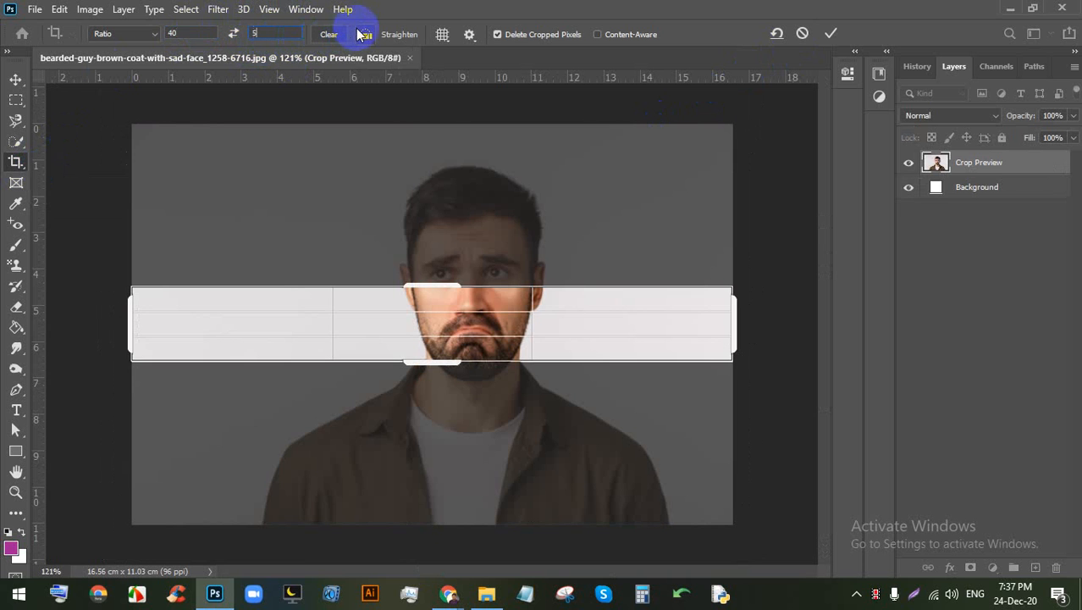
{"action": "type", "text": "0"}
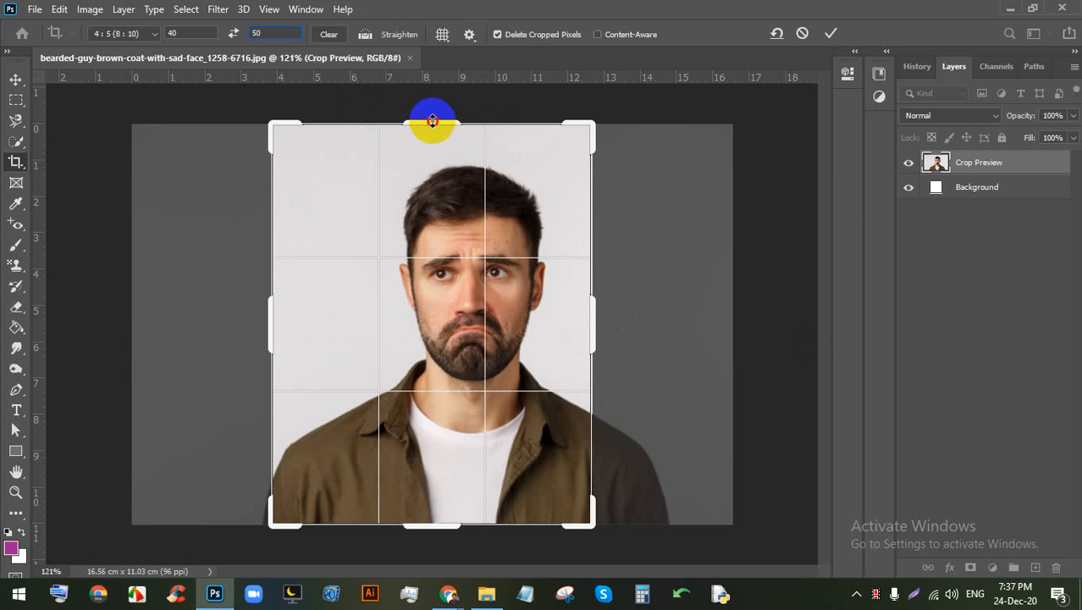
Step: Fit the 40 by 50 crop frame around the man's head and shoulders and apply the crop
{"action": "left_click_drag", "start_coordinate": [433, 125], "coordinate": [432, 136]}
{"action": "left_click_drag", "start_coordinate": [450, 181], "coordinate": [415, 194]}
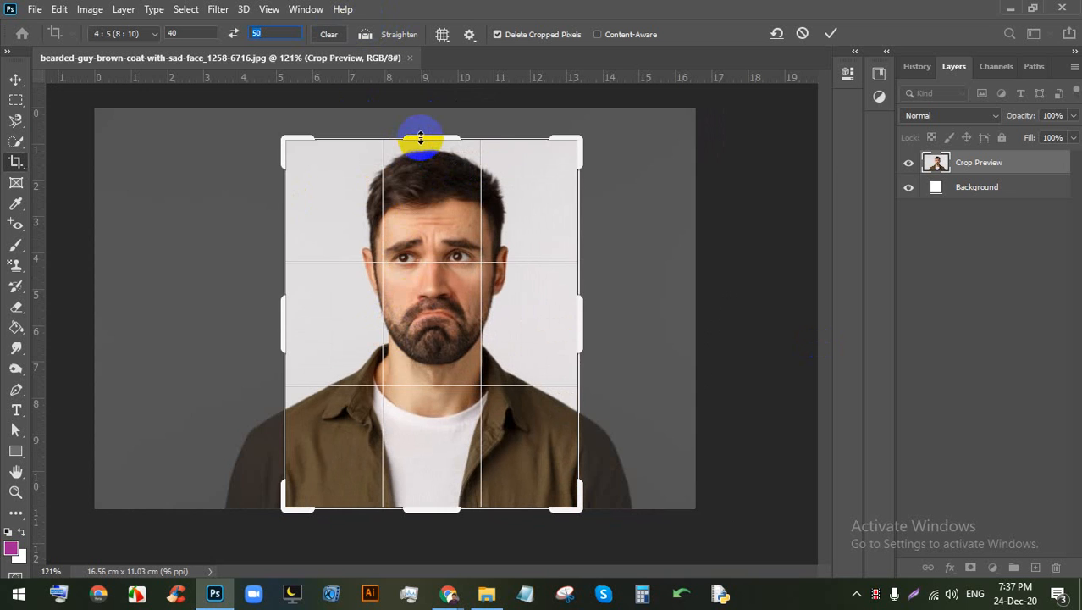
{"action": "left_click_drag", "start_coordinate": [420, 138], "coordinate": [416, 133]}
{"action": "left_click_drag", "start_coordinate": [425, 164], "coordinate": [423, 159]}
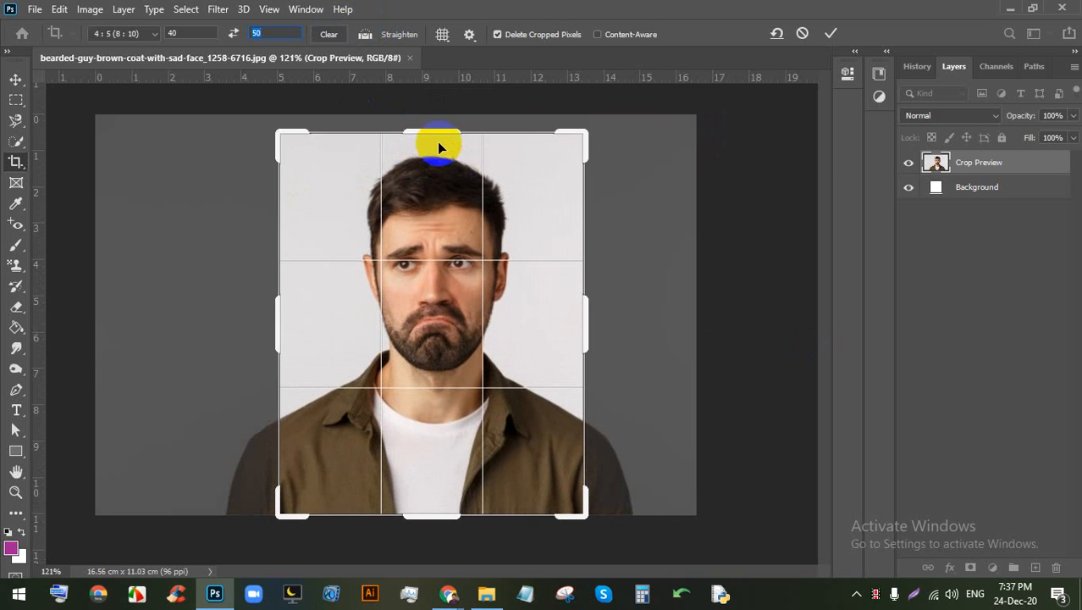
{"action": "left_click", "coordinate": [831, 34]}
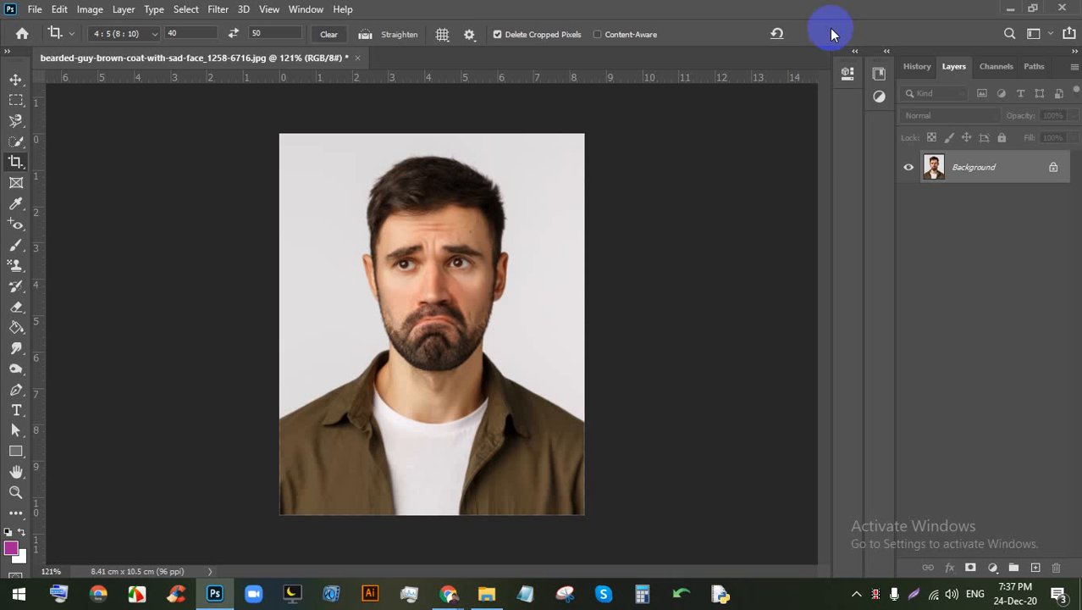
{"action": "left_click", "coordinate": [449, 593]}
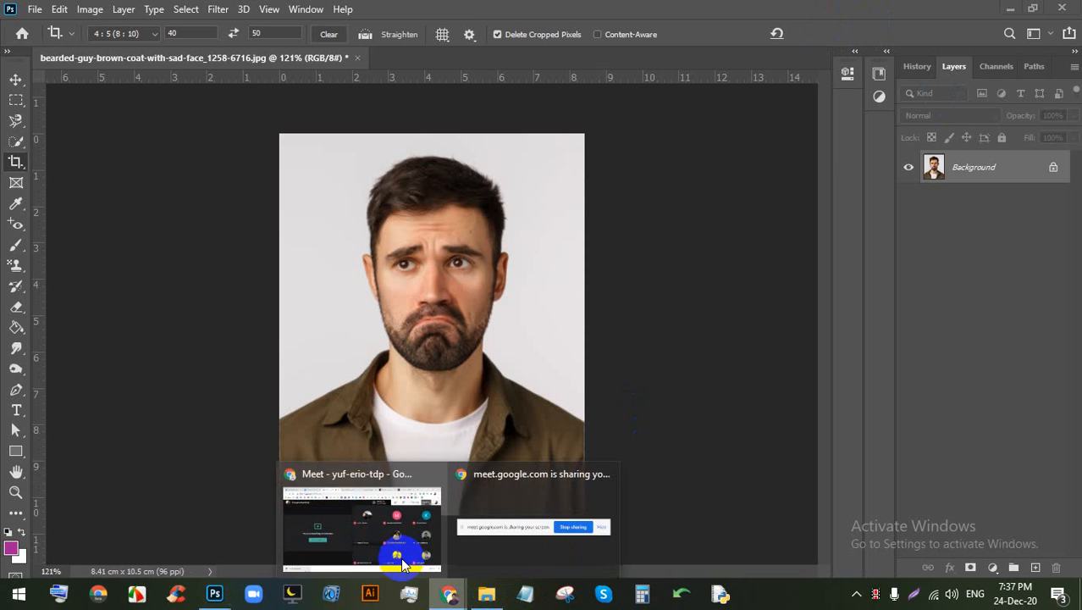
{"action": "left_click", "coordinate": [398, 542]}
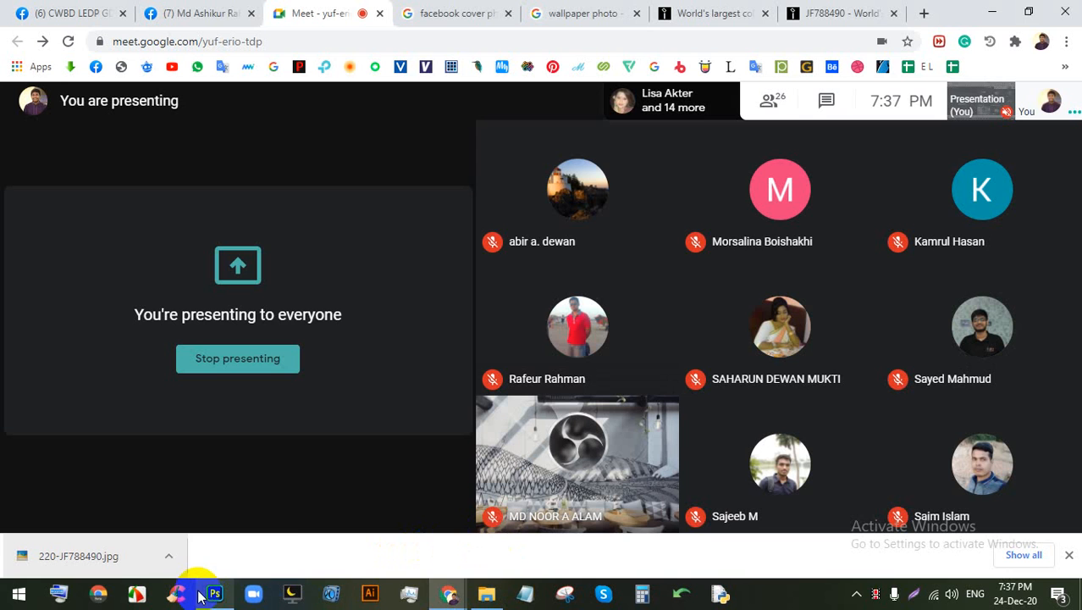
{"action": "mouse_move", "coordinate": [199, 593]}
{"action": "left_click", "coordinate": [286, 479]}
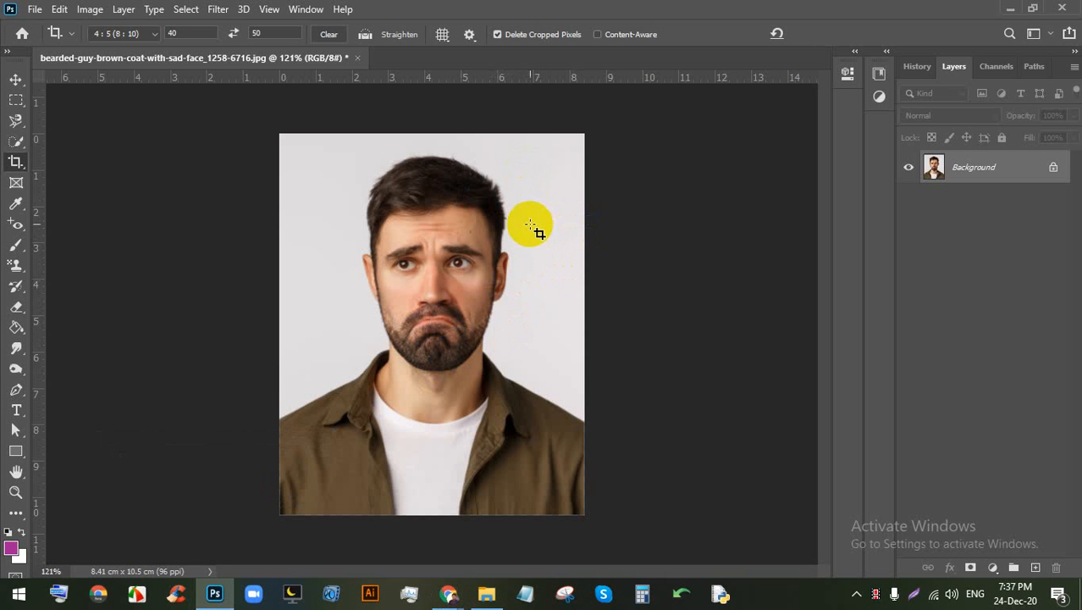
Step: Check the cropped portrait's width, height and resolution in the Image Size dialog and cancel without changing anything
{"action": "left_click", "coordinate": [98, 8]}
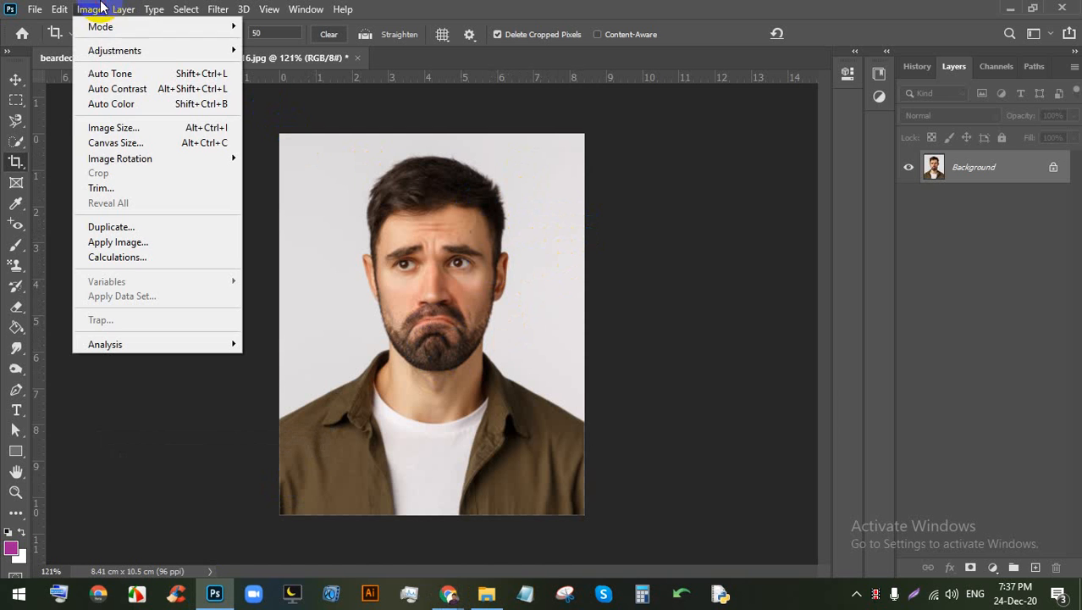
{"action": "left_click", "coordinate": [136, 129]}
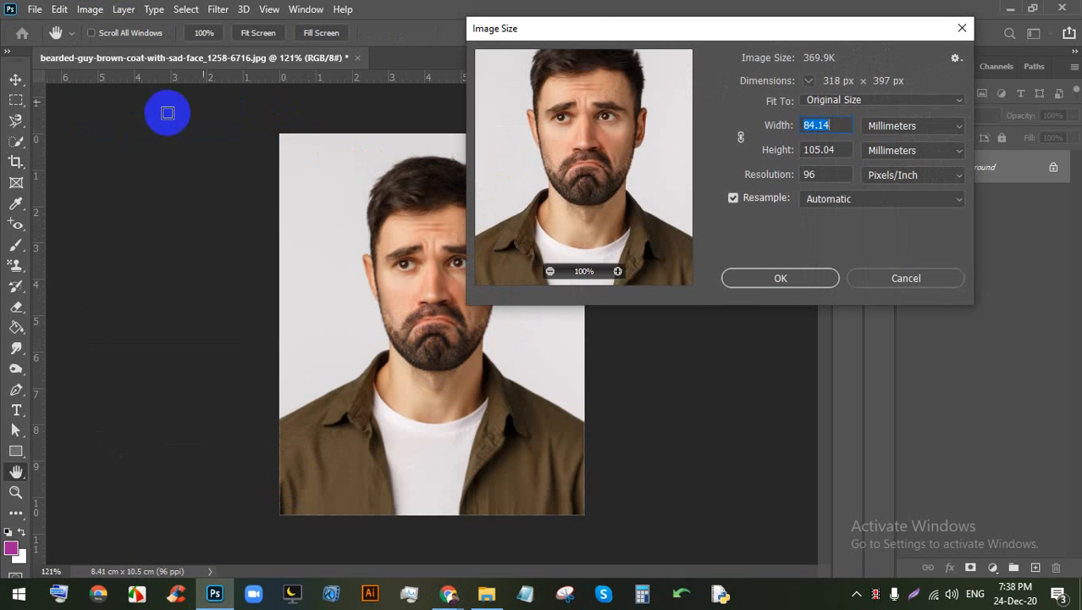
{"action": "mouse_move", "coordinate": [731, 33]}
{"action": "left_mouse_down"}
{"action": "mouse_move", "coordinate": [862, 34]}
{"action": "mouse_move", "coordinate": [726, 23]}
{"action": "left_mouse_up"}
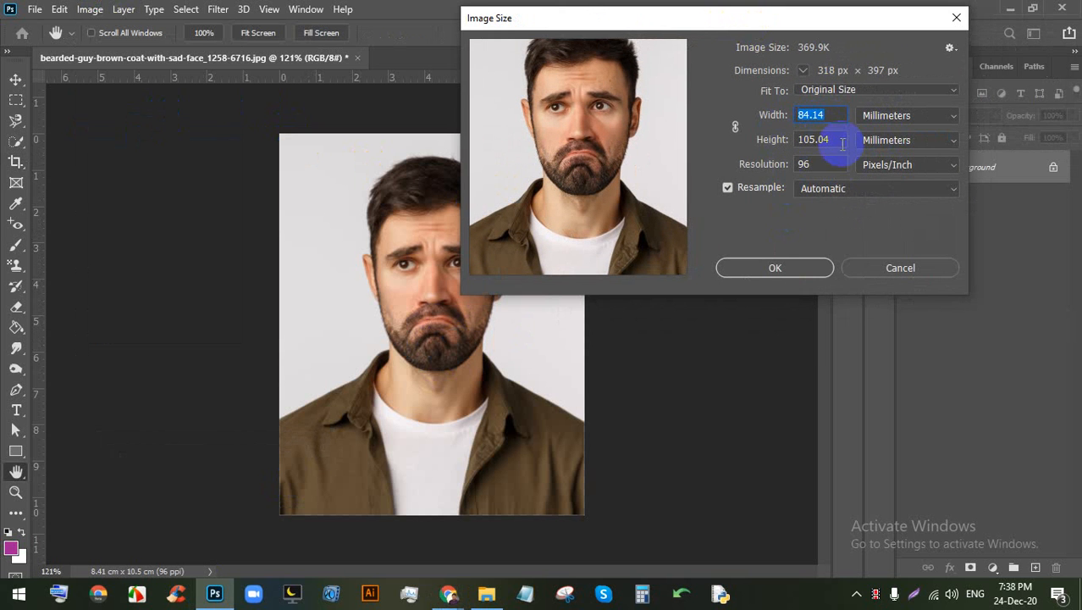
{"action": "left_click", "coordinate": [907, 271]}
{"action": "key", "text": "c"}
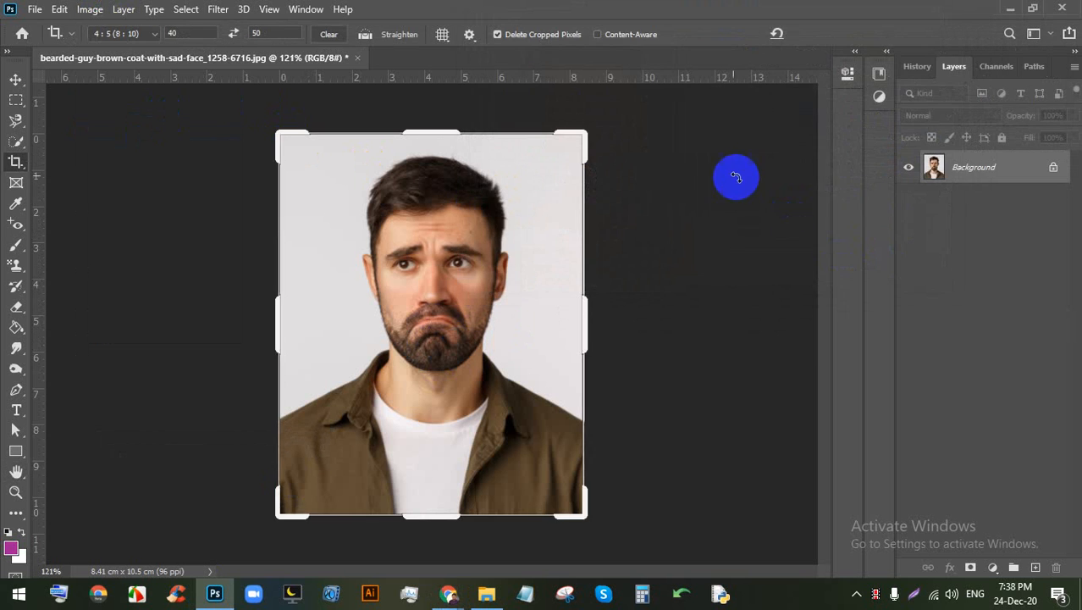
Step: Try resizing the portrait to 92.04 mm wide with the width unlinked from the height, and undo the resize
{"action": "left_click", "coordinate": [90, 10]}
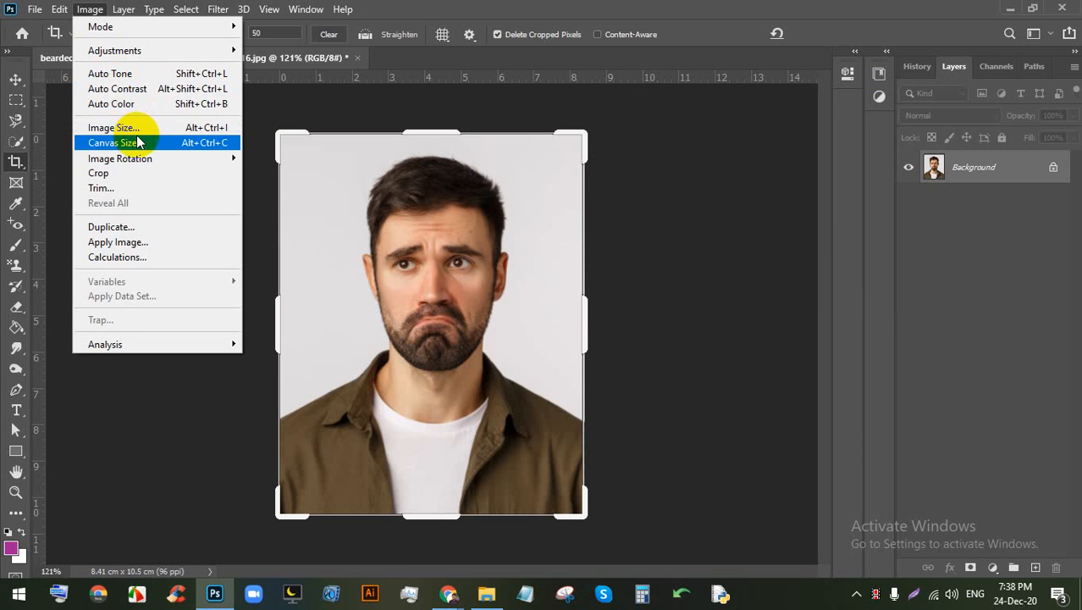
{"action": "left_click", "coordinate": [138, 128]}
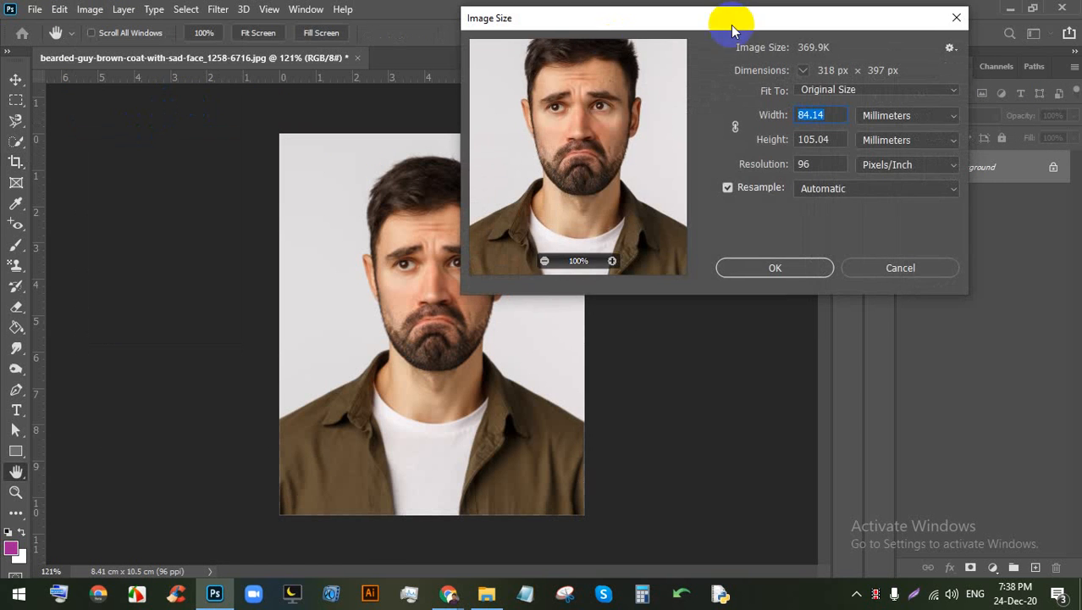
{"action": "left_click_drag", "start_coordinate": [730, 25], "coordinate": [827, 40]}
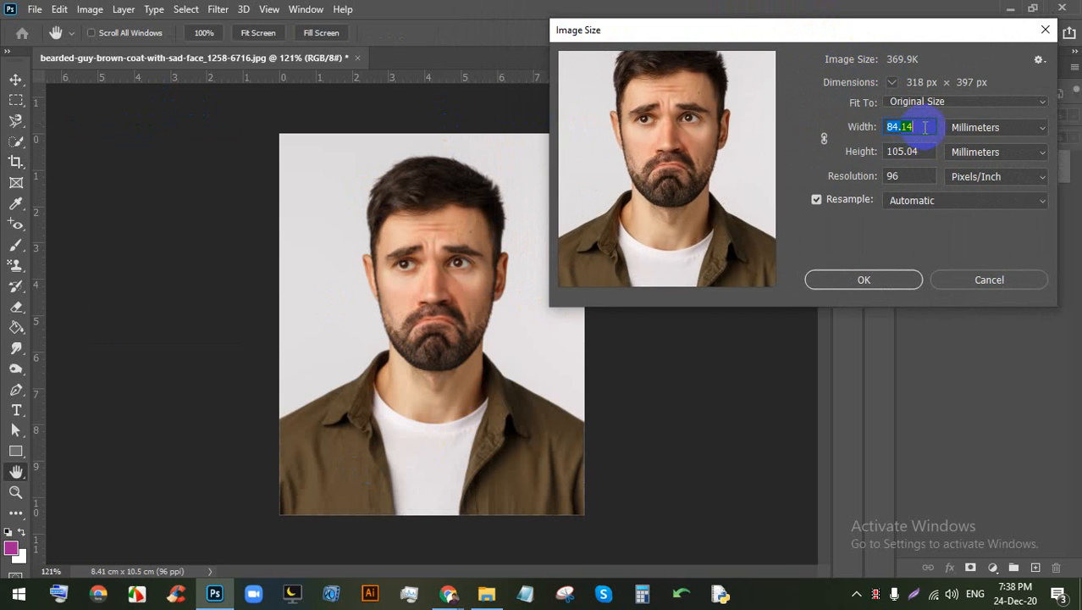
{"action": "scroll", "coordinate": [959, 109], "scroll_direction": "up", "scroll_amount": 8}
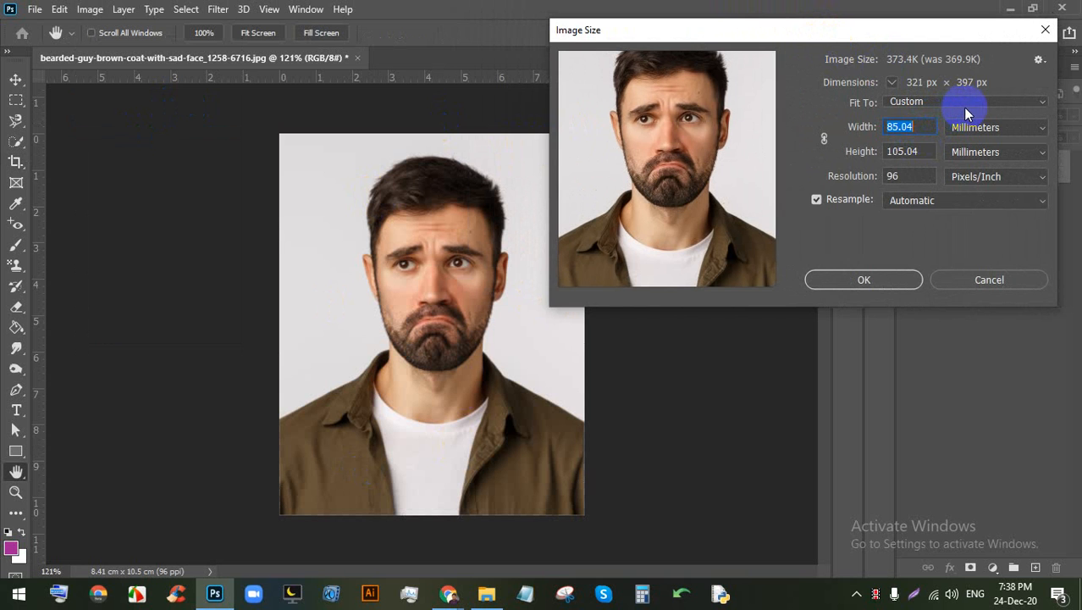
{"action": "scroll", "coordinate": [968, 107], "scroll_direction": "down", "scroll_amount": 13}
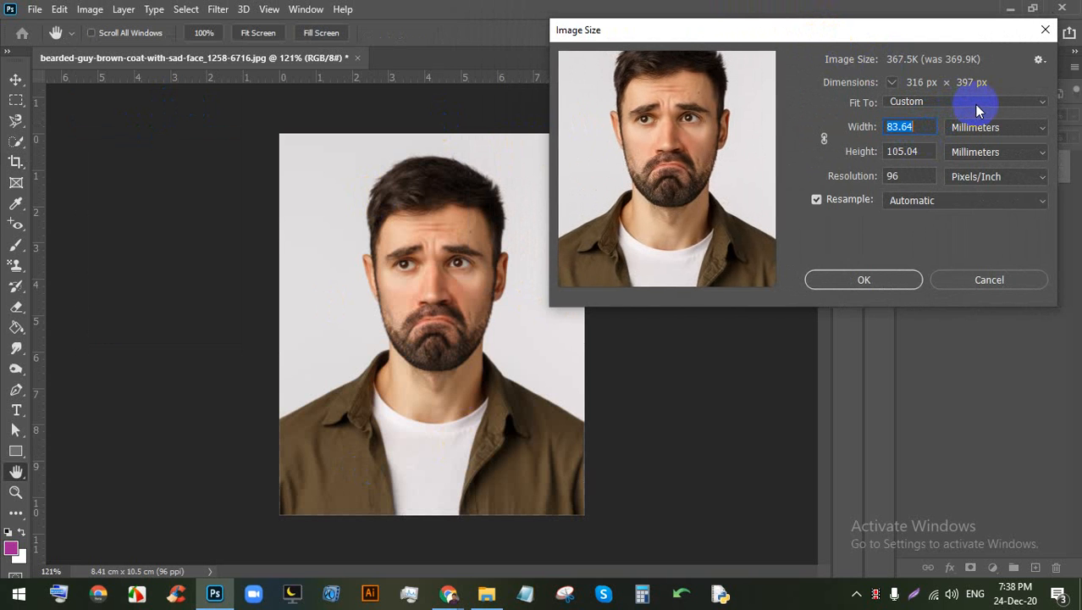
{"action": "scroll", "coordinate": [974, 104], "scroll_direction": "up", "scroll_amount": 9}
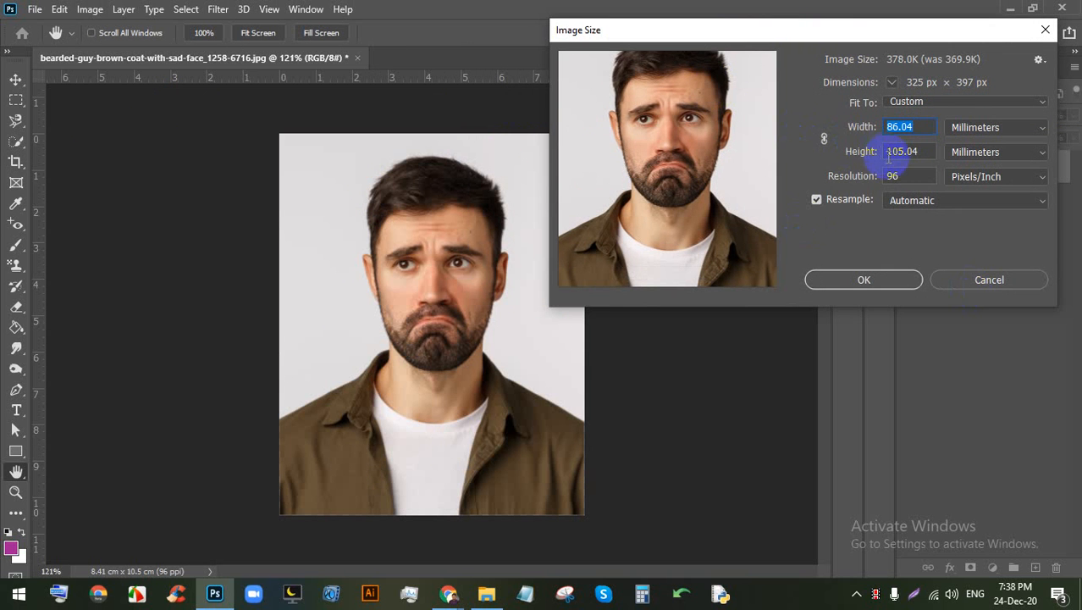
{"action": "key", "text": "Up"}
{"action": "key", "text": "Up"}
{"action": "key", "text": "Up"}
{"action": "key", "text": "Up"}
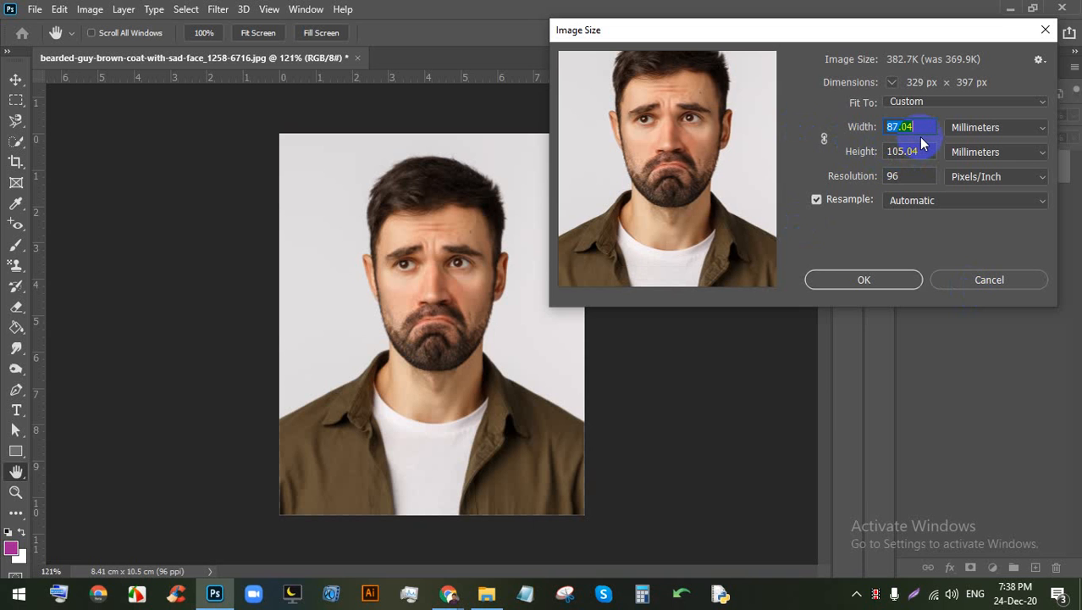
{"action": "key", "text": "Up"}
{"action": "key", "text": "Up"}
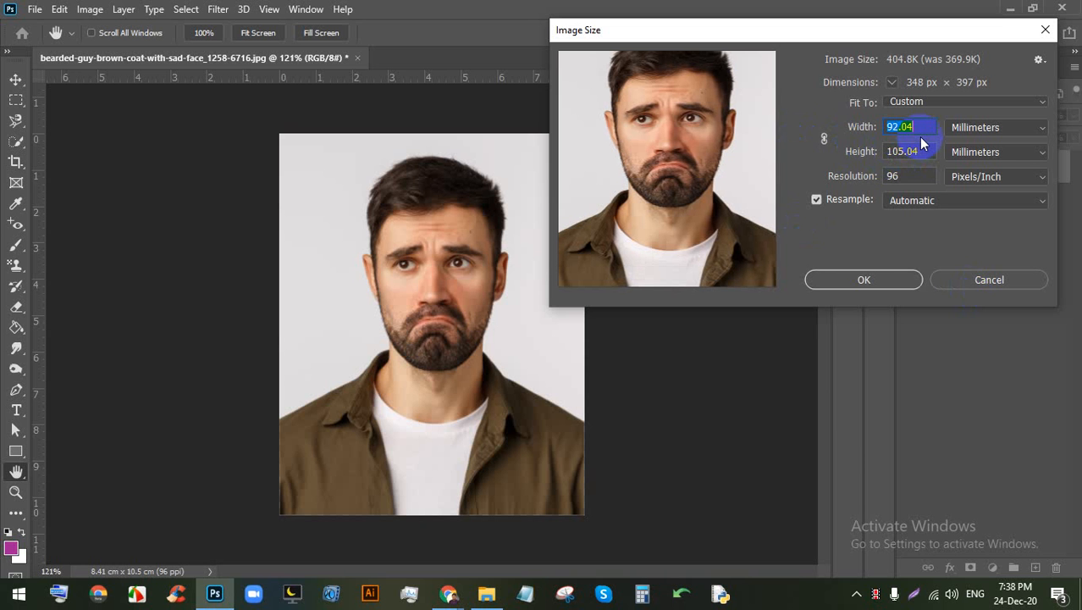
{"action": "left_click", "coordinate": [872, 280]}
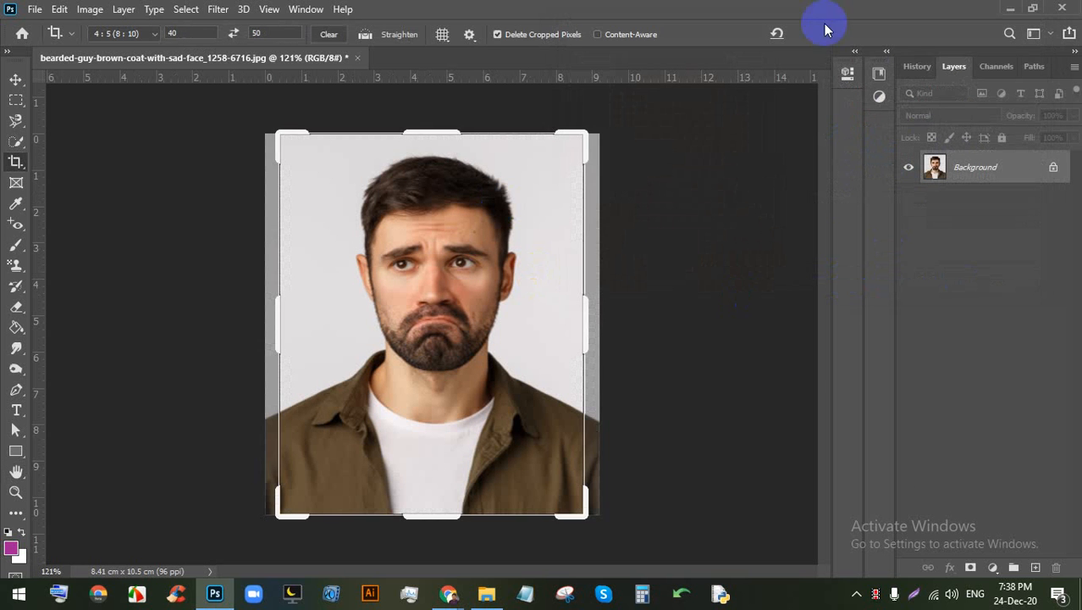
{"action": "left_click", "coordinate": [15, 79]}
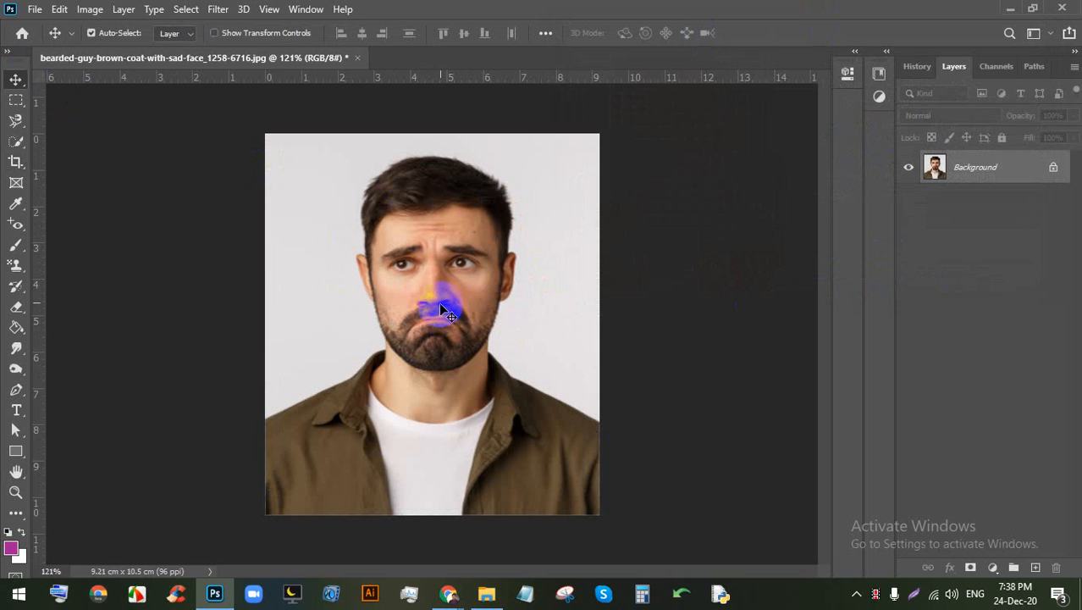
{"action": "key", "text": "ctrl+z"}
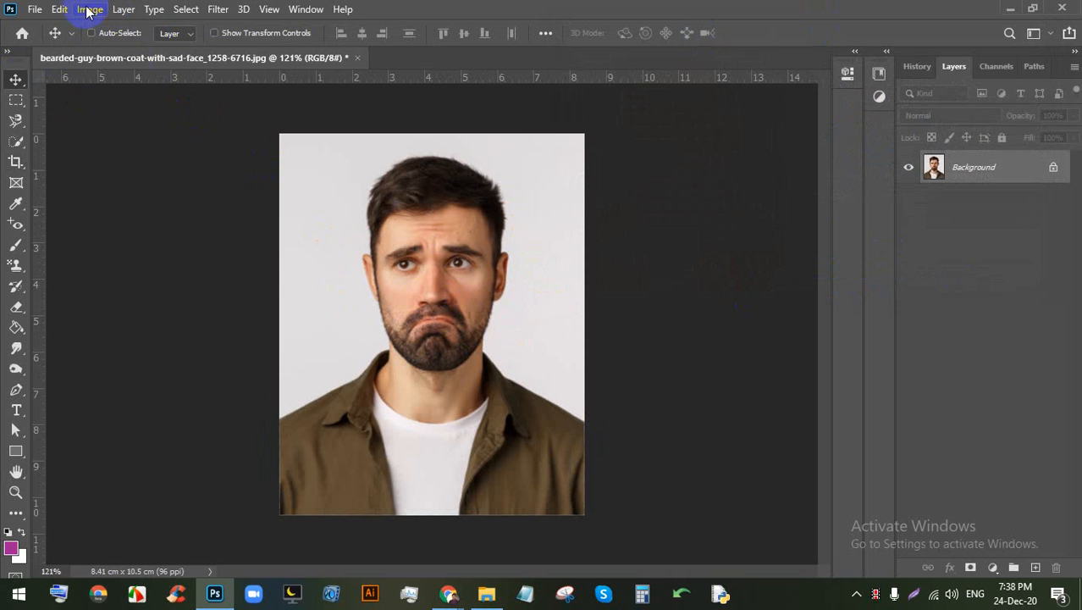
Step: Start another image resize with width and height linked and reduce the width stepwise to 76.34 mm
{"action": "left_click", "coordinate": [89, 10]}
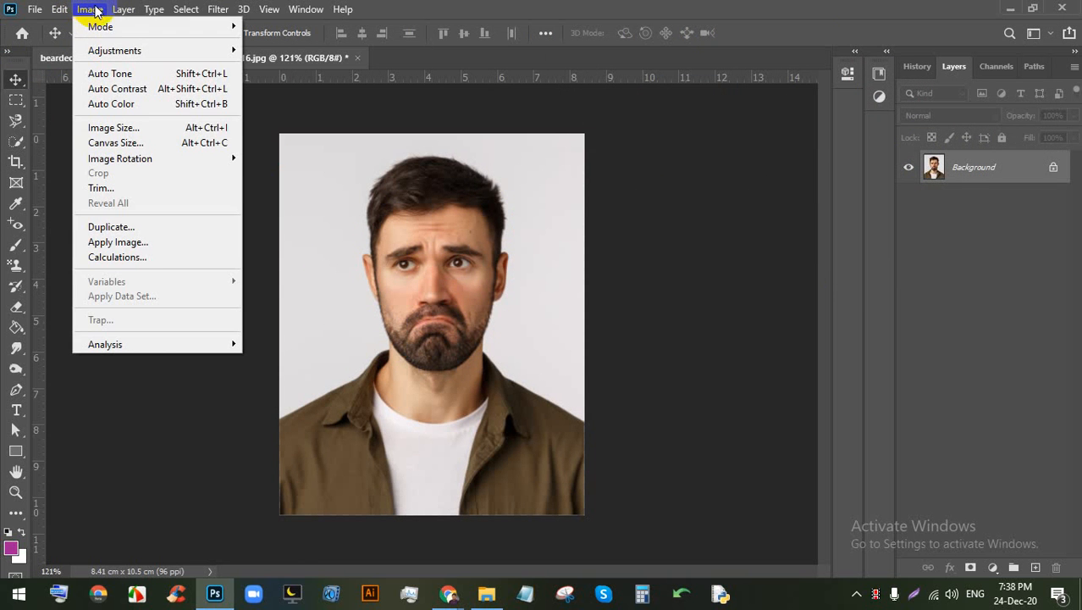
{"action": "left_click", "coordinate": [175, 127]}
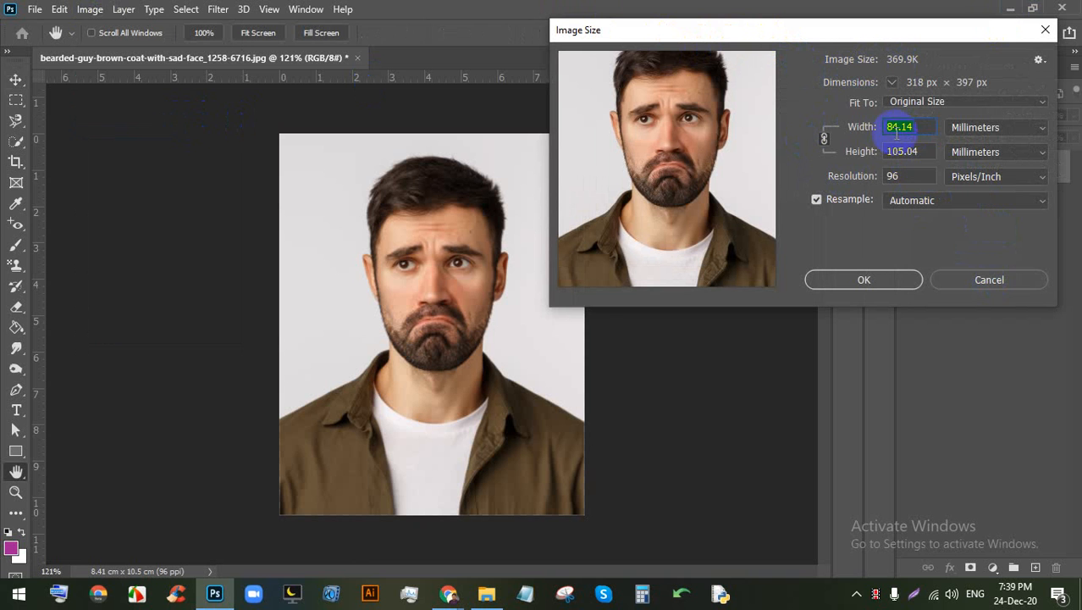
{"action": "key", "text": "Up"}
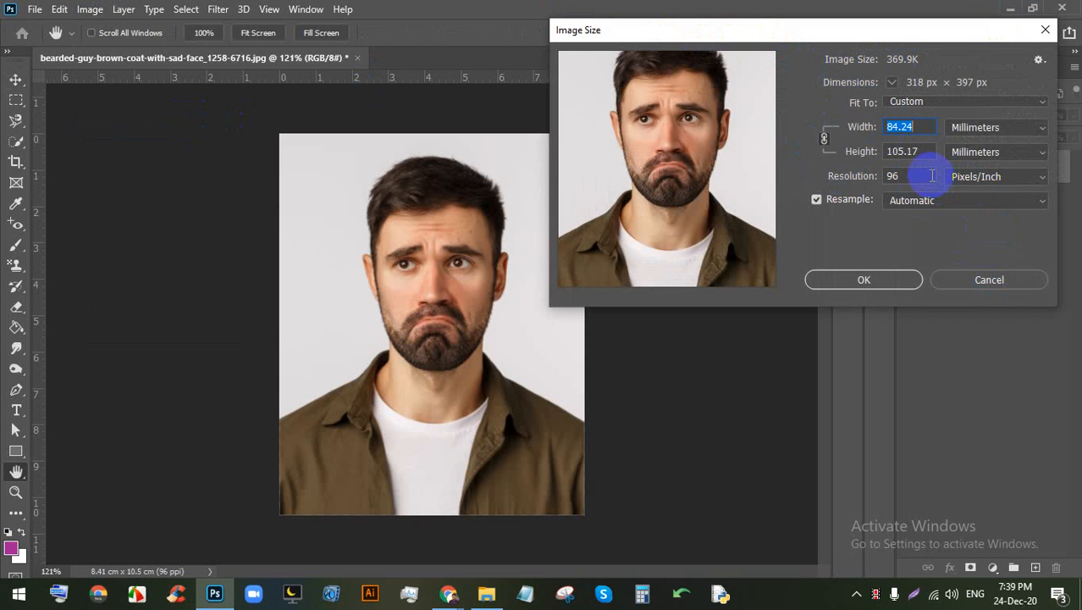
{"action": "scroll", "coordinate": [932, 175], "scroll_direction": "up", "scroll_amount": 2}
{"action": "scroll", "coordinate": [931, 174], "scroll_direction": "down", "scroll_amount": 7}
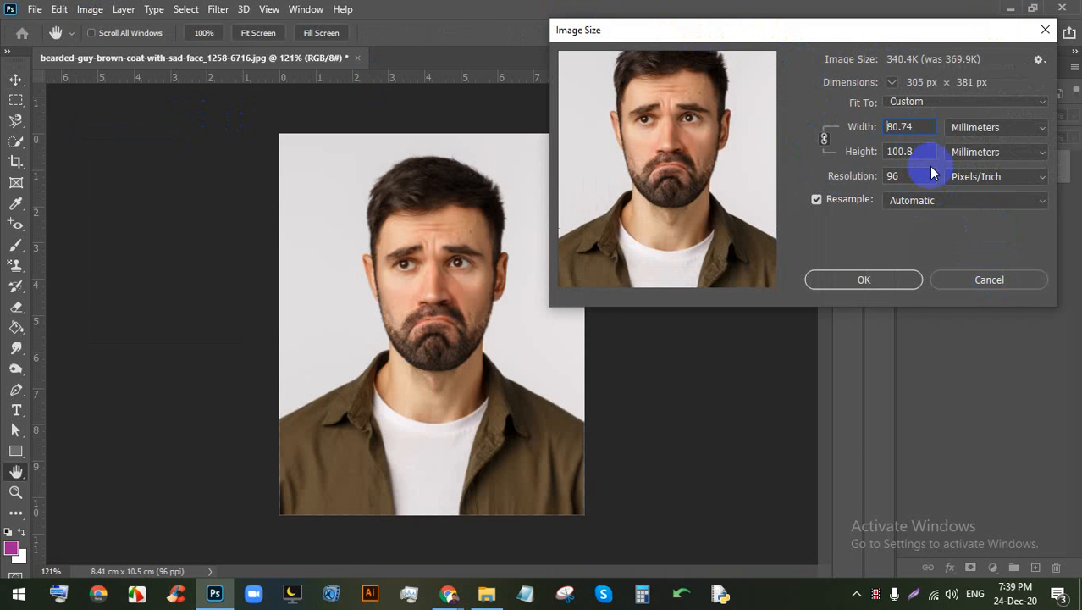
{"action": "key", "text": "Down"}
{"action": "key", "text": "Down"}
{"action": "key", "text": "Down"}
{"action": "key", "text": "Down"}
{"action": "key", "text": "Down"}
{"action": "key", "text": "Down"}
{"action": "key", "text": "Down"}
{"action": "key", "text": "Down"}
{"action": "key", "text": "Down"}
{"action": "key", "text": "Down"}
{"action": "key", "text": "Down"}
{"action": "key", "text": "Down"}
{"action": "key", "text": "Down"}
{"action": "key", "text": "Down"}
{"action": "key", "text": "Down"}
{"action": "key", "text": "Down"}
{"action": "key", "text": "Down"}
{"action": "key", "text": "Down"}
{"action": "key", "text": "Down"}
{"action": "key", "text": "Down"}
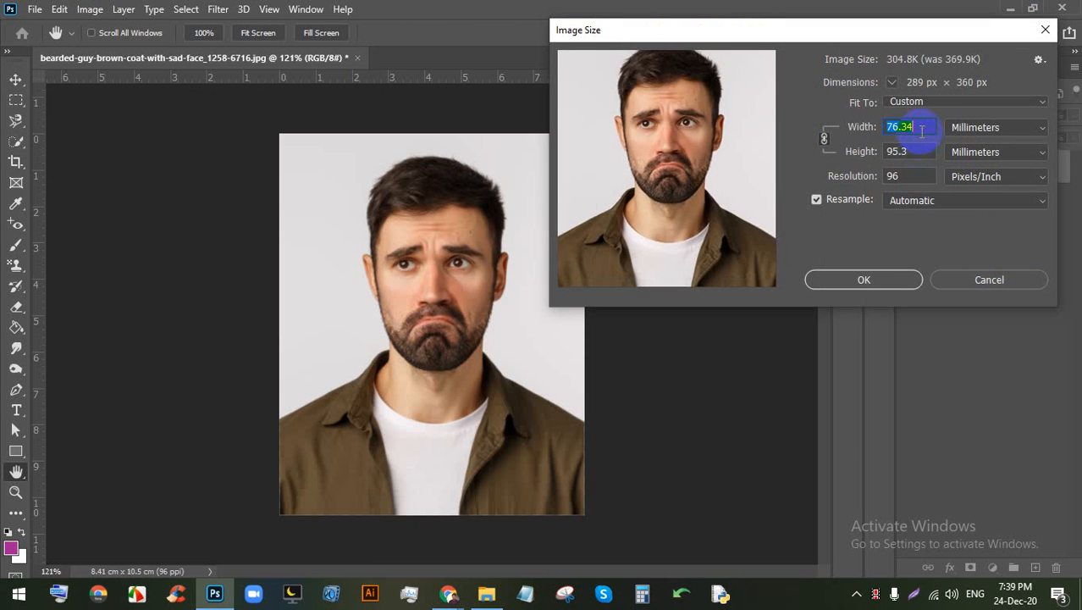
Step: Set the image width to 40 mm and the resolution to 300 pixels/inch, and apply the resize
{"action": "type", "text": "40"}
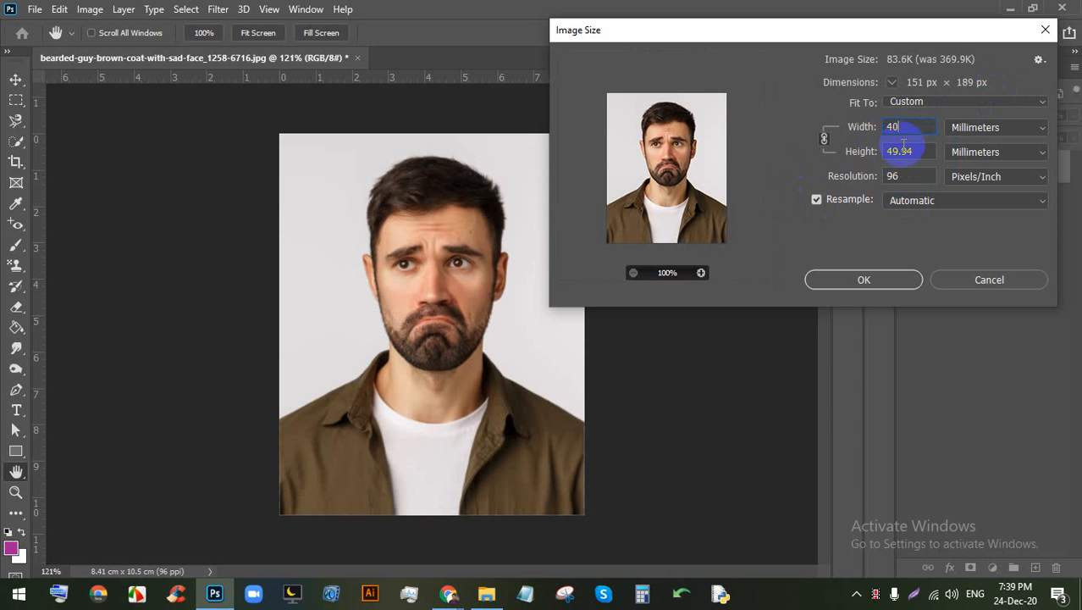
{"action": "left_click", "coordinate": [904, 176]}
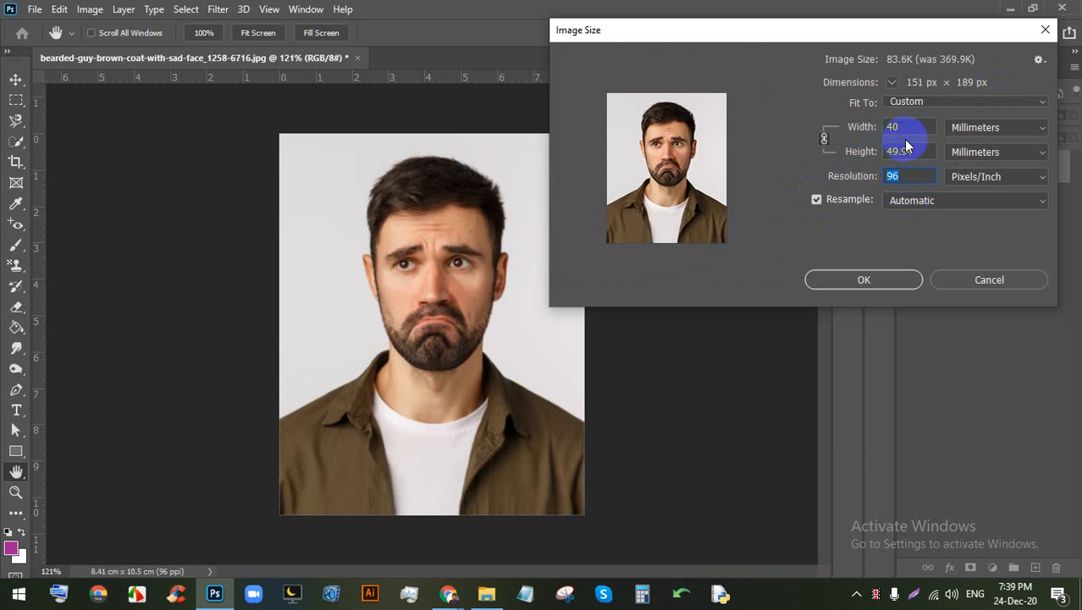
{"action": "type", "text": "300"}
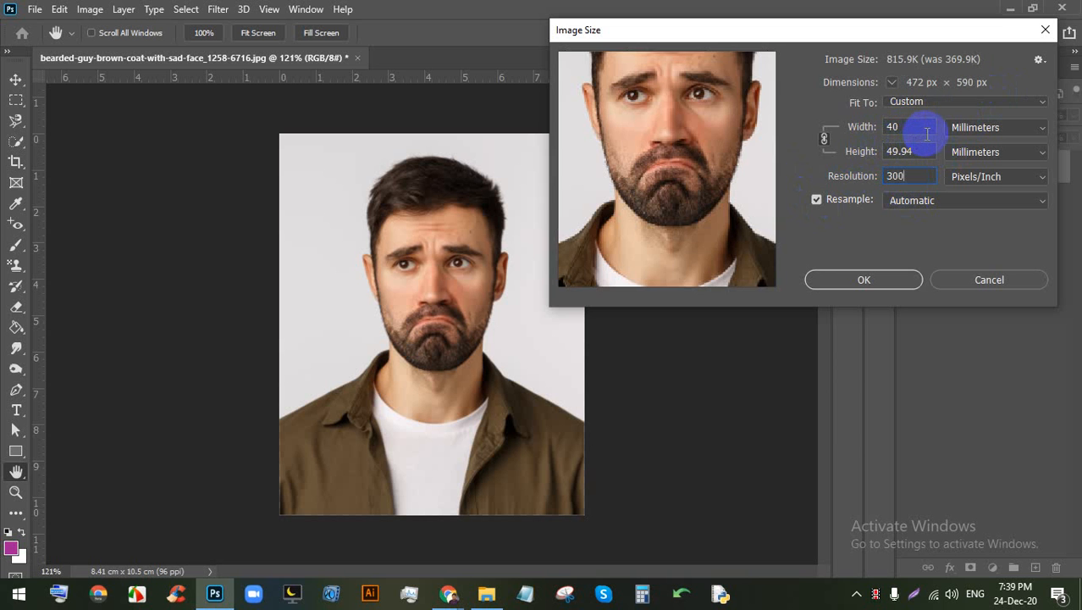
{"action": "left_click", "coordinate": [871, 279]}
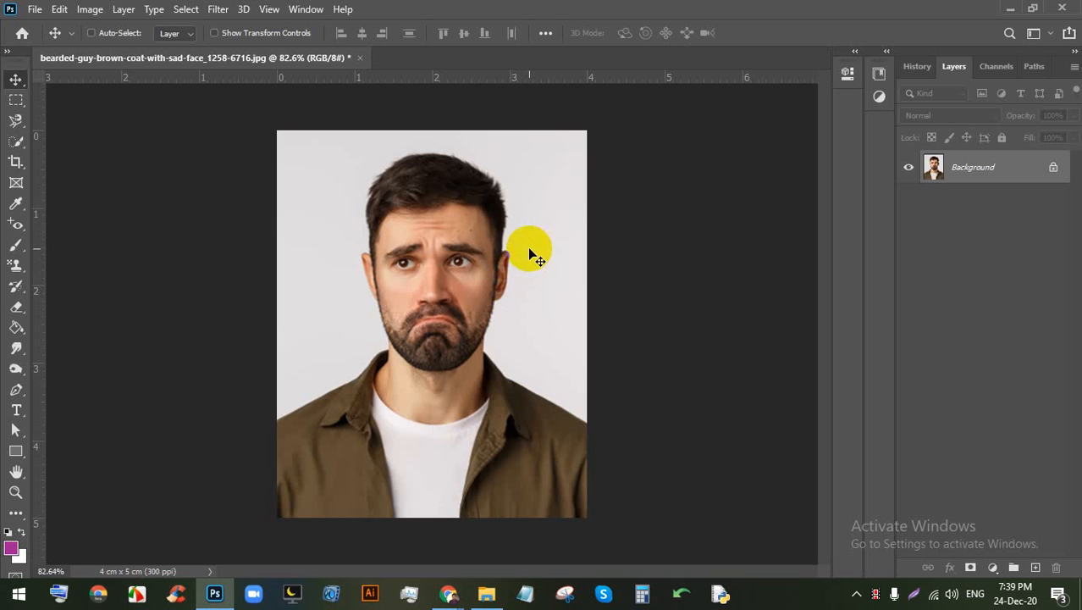
Step: Undo the resize of the bearded man's portrait and close the photo without saving changes
{"action": "key", "text": "ctrl+z"}
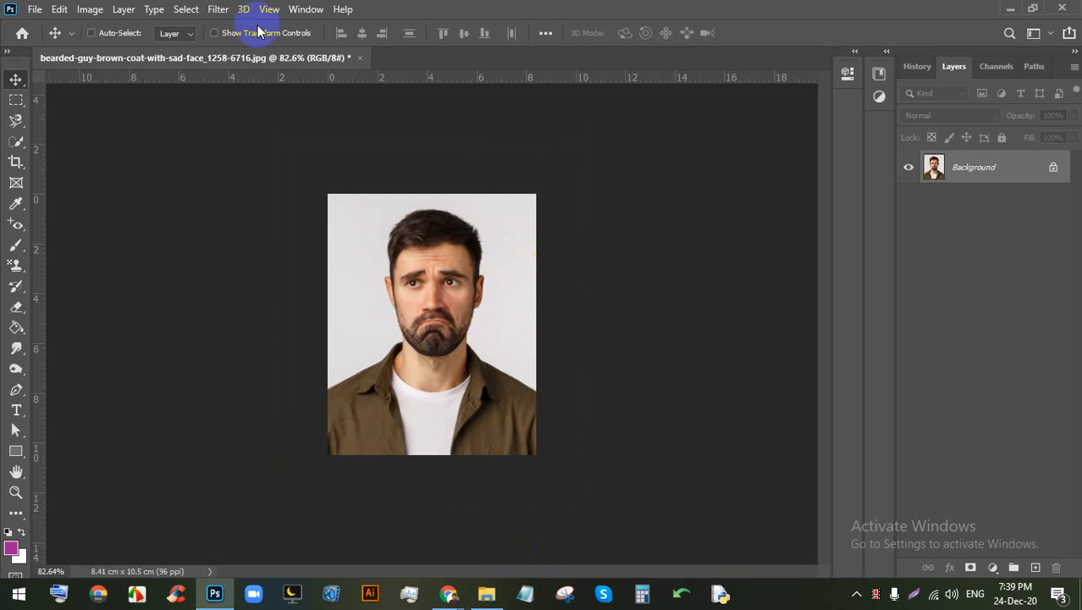
{"action": "left_click", "coordinate": [359, 58]}
{"action": "left_click", "coordinate": [531, 231]}
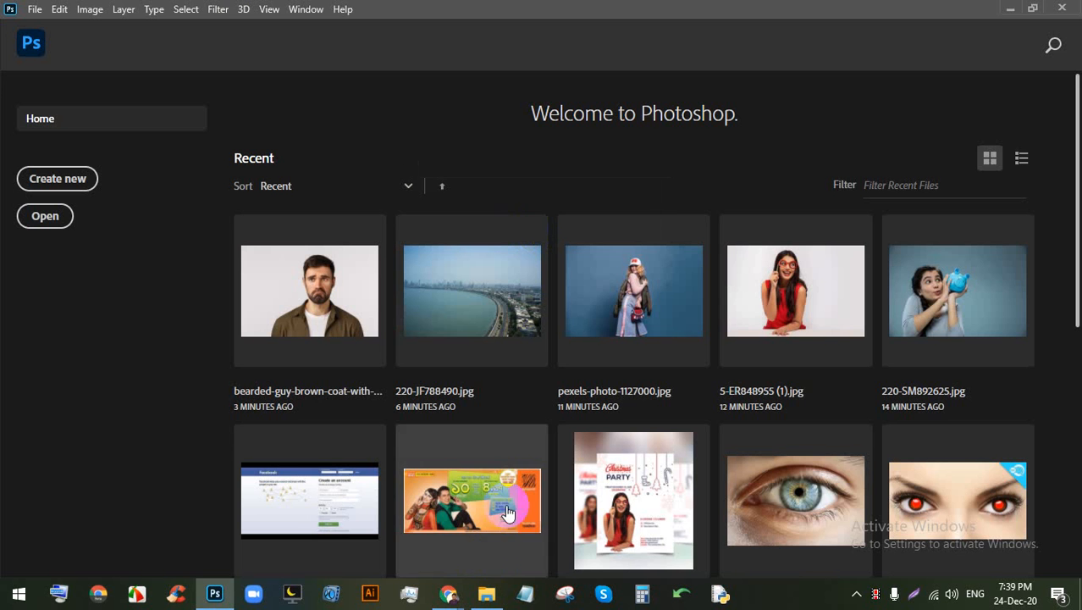
Step: Switch to File Explorer and look through the Image folder for another photo to edit
{"action": "left_click", "coordinate": [486, 593]}
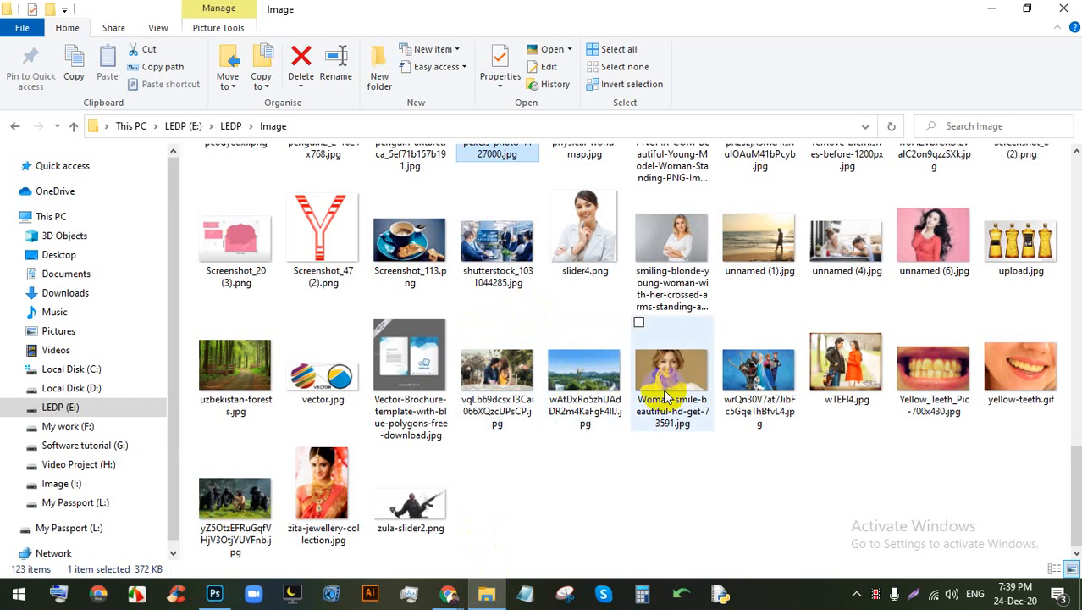
{"action": "scroll", "coordinate": [730, 362], "scroll_direction": "up", "scroll_amount": 5}
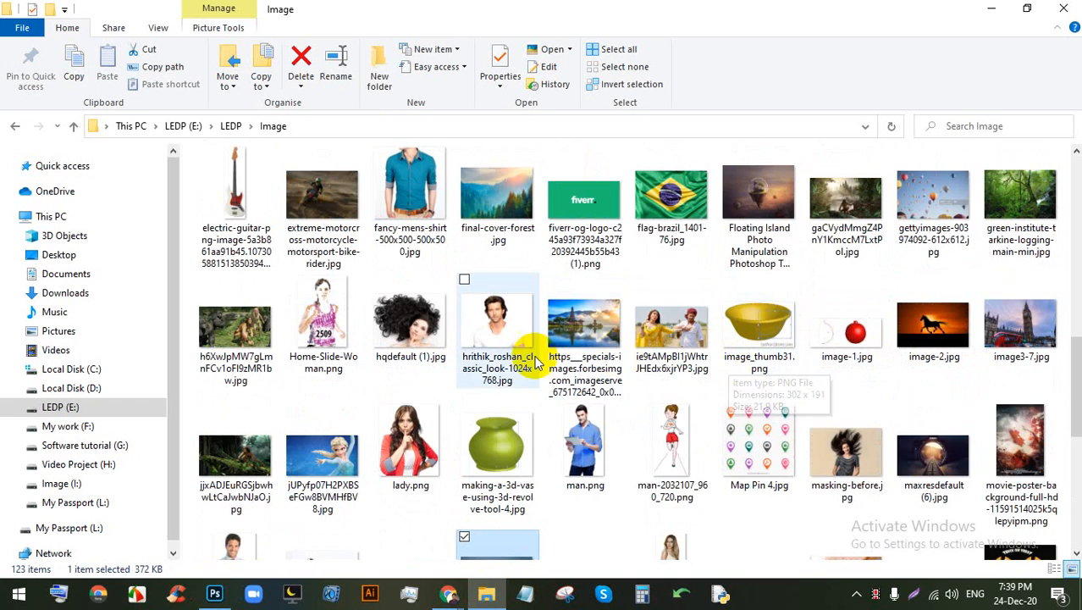
{"action": "scroll", "coordinate": [551, 403], "scroll_direction": "up", "scroll_amount": 5}
{"action": "scroll", "coordinate": [550, 403], "scroll_direction": "up", "scroll_amount": 3}
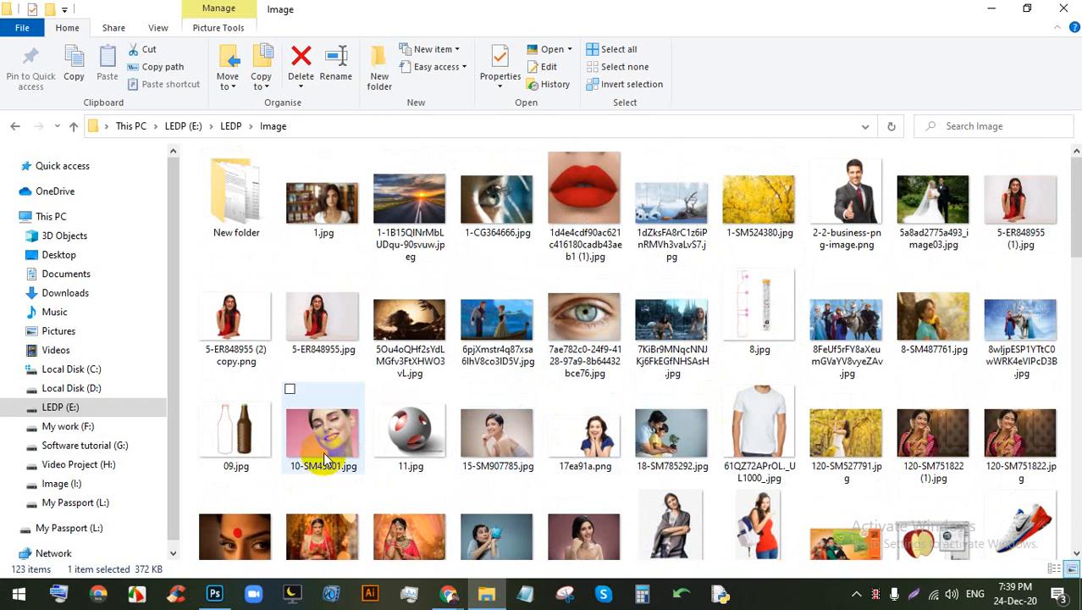
{"action": "scroll", "coordinate": [592, 419], "scroll_direction": "down", "scroll_amount": 3}
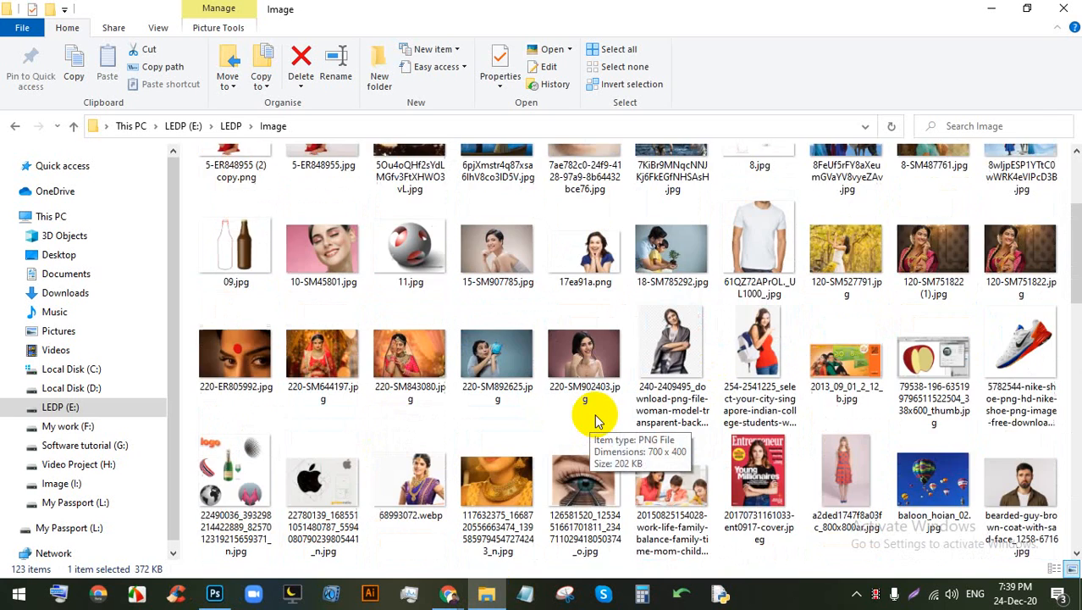
{"action": "scroll", "coordinate": [593, 419], "scroll_direction": "down", "scroll_amount": 4}
{"action": "scroll", "coordinate": [595, 421], "scroll_direction": "down", "scroll_amount": 3}
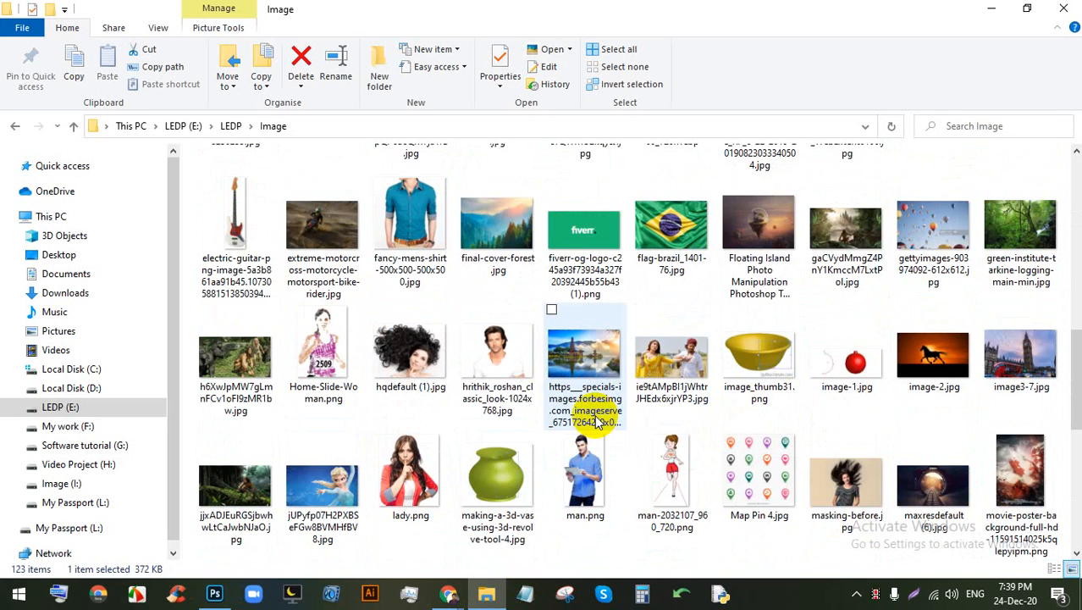
{"action": "scroll", "coordinate": [595, 421], "scroll_direction": "down", "scroll_amount": 3}
{"action": "scroll", "coordinate": [595, 421], "scroll_direction": "down", "scroll_amount": 3}
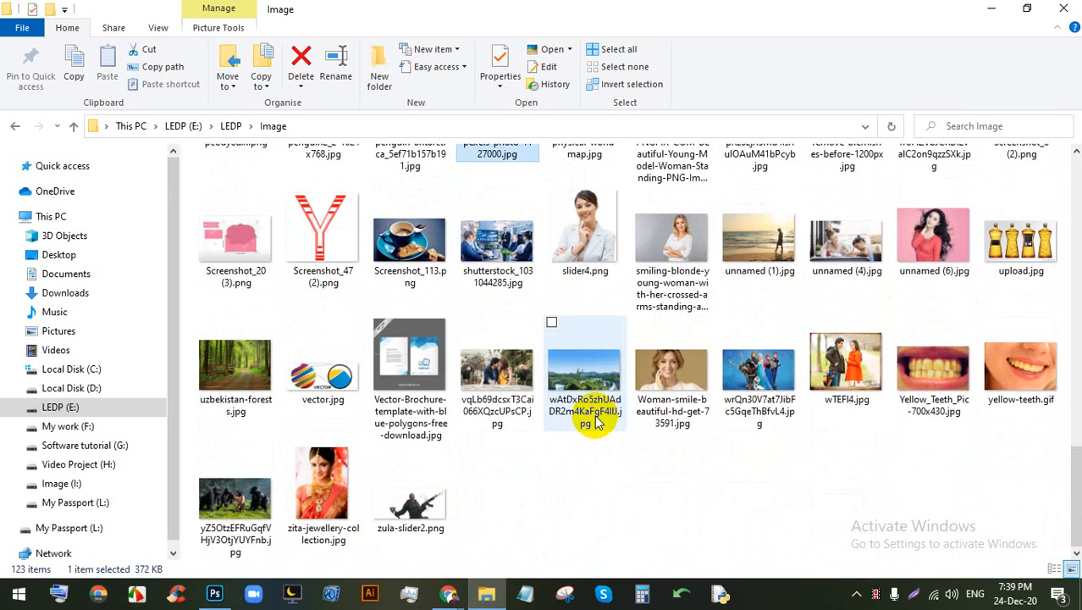
{"action": "scroll", "coordinate": [584, 424], "scroll_direction": "up", "scroll_amount": 3}
{"action": "scroll", "coordinate": [587, 427], "scroll_direction": "up", "scroll_amount": 3}
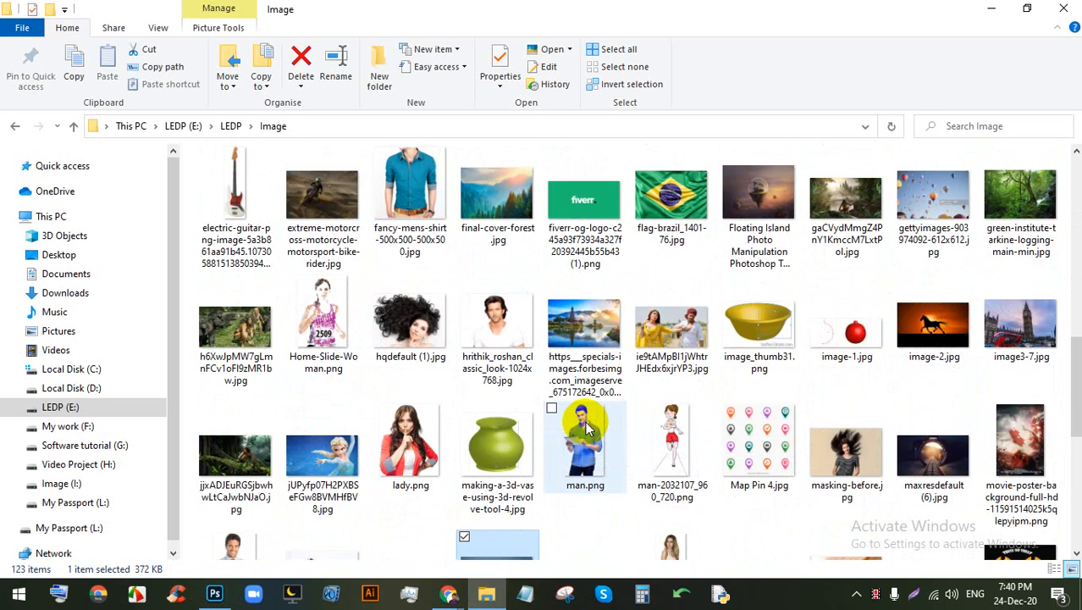
{"action": "scroll", "coordinate": [595, 412], "scroll_direction": "up", "scroll_amount": 15}
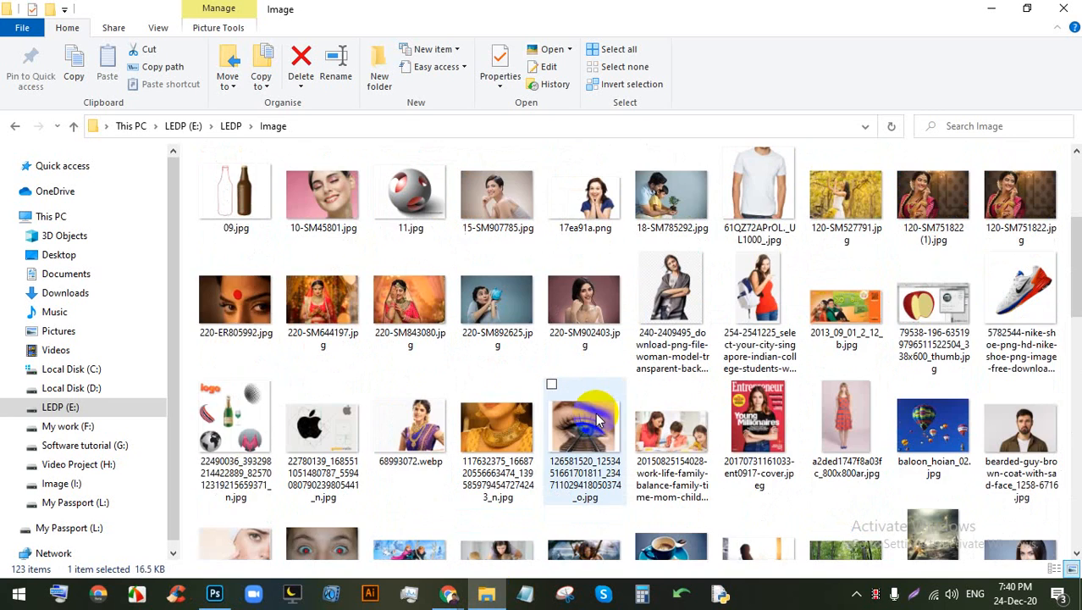
{"action": "scroll", "coordinate": [595, 412], "scroll_direction": "up", "scroll_amount": 3}
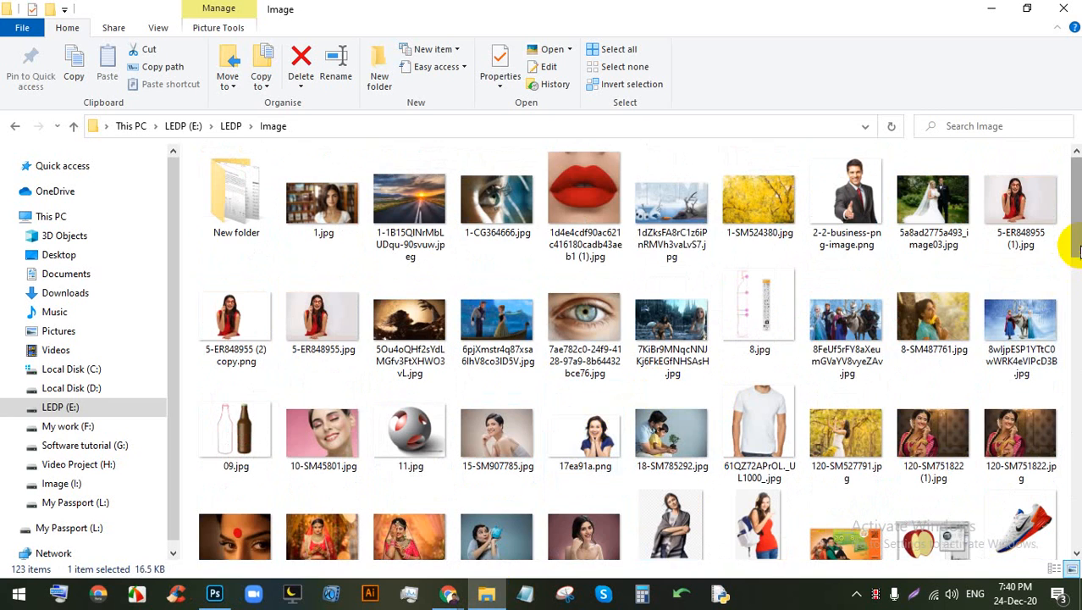
{"action": "left_click_drag", "start_coordinate": [1075, 218], "coordinate": [1065, 526]}
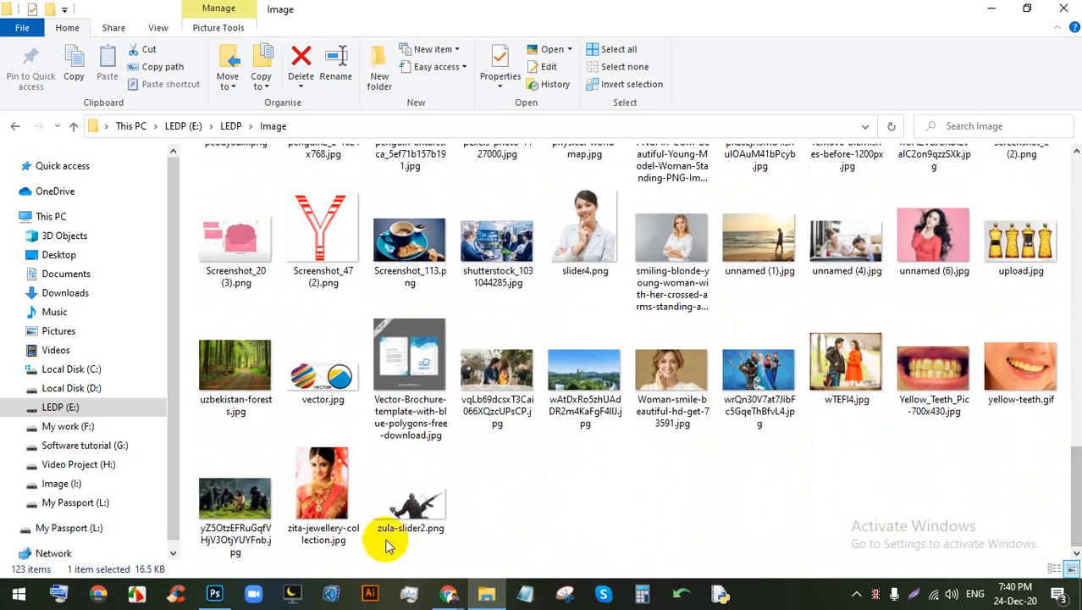
Step: Switch back to Photoshop and reopen the recent photo of the bearded man in the brown coat
{"action": "left_click", "coordinate": [214, 592]}
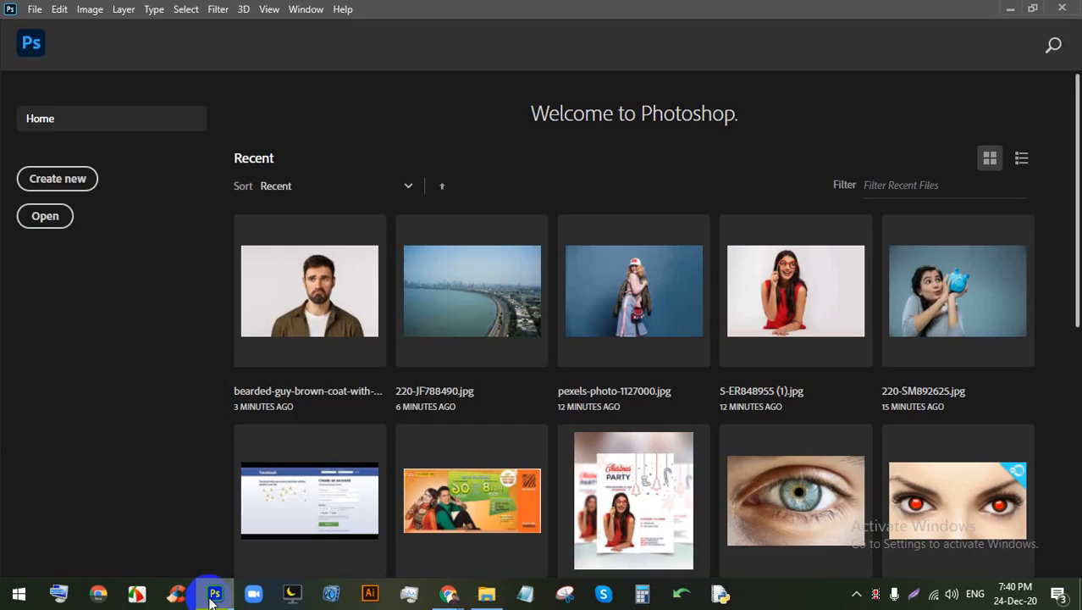
{"action": "left_click", "coordinate": [307, 276]}
{"action": "scroll", "coordinate": [450, 170], "scroll_direction": "down", "scroll_amount": 1}
{"action": "scroll", "coordinate": [391, 244], "scroll_direction": "up", "scroll_amount": 2}
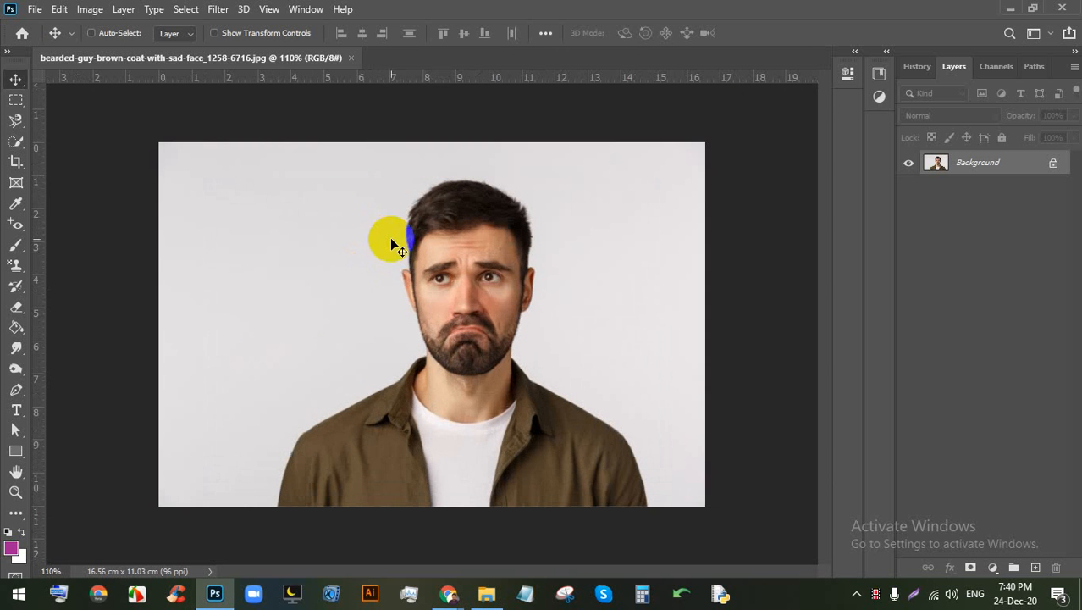
Step: Start a crop at the 40 by 50 ratio and shift the photo so the man sits centred in the frame
{"action": "left_click", "coordinate": [17, 164]}
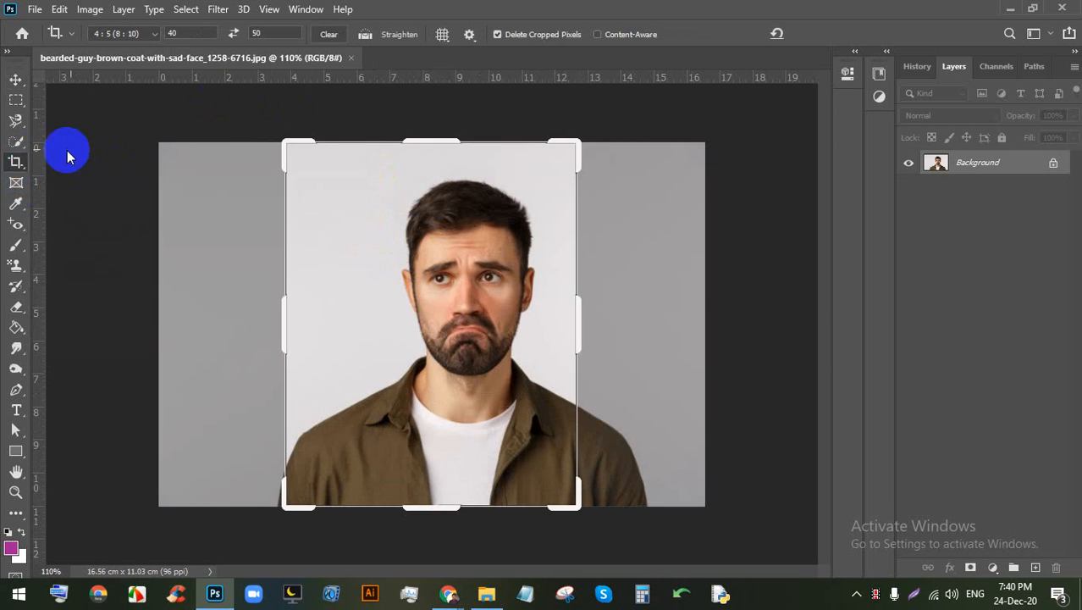
{"action": "left_click", "coordinate": [191, 34]}
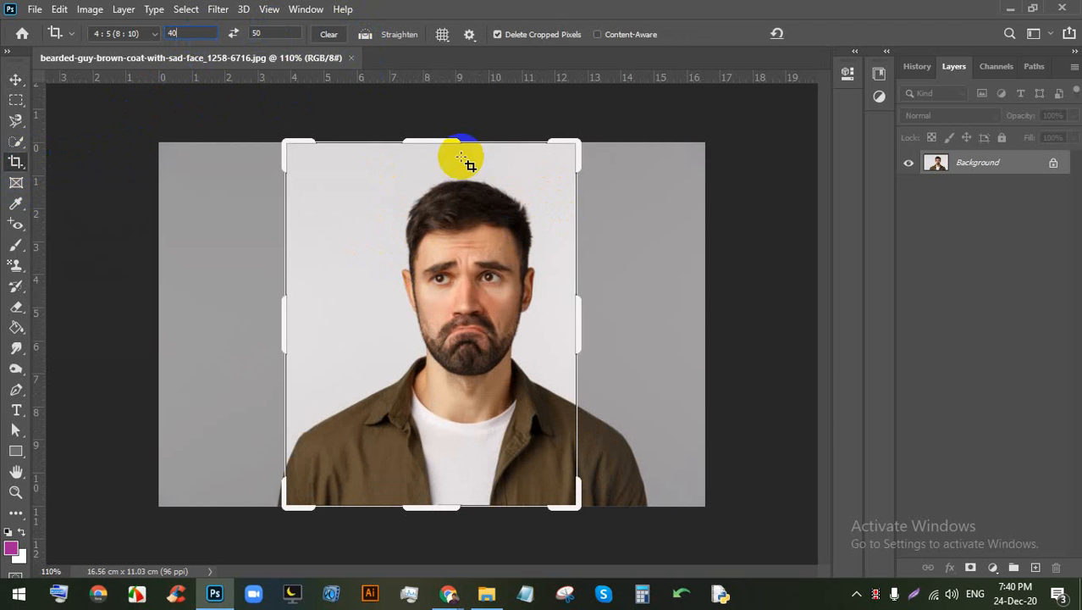
{"action": "left_click", "coordinate": [436, 136]}
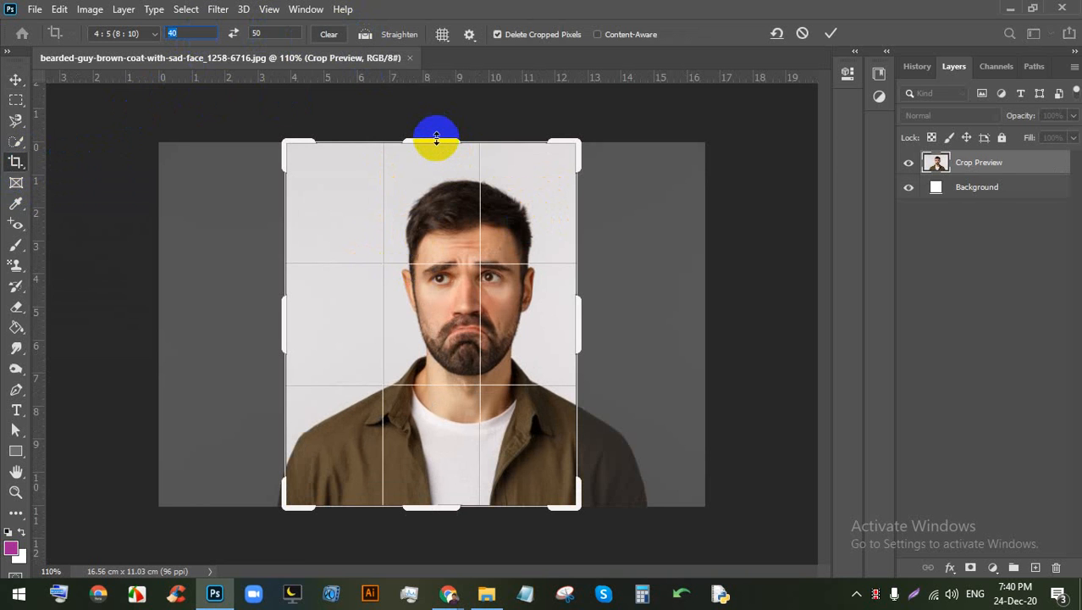
{"action": "mouse_move", "coordinate": [438, 135]}
{"action": "left_mouse_down"}
{"action": "mouse_move", "coordinate": [437, 192]}
{"action": "mouse_move", "coordinate": [415, 190]}
{"action": "left_mouse_up"}
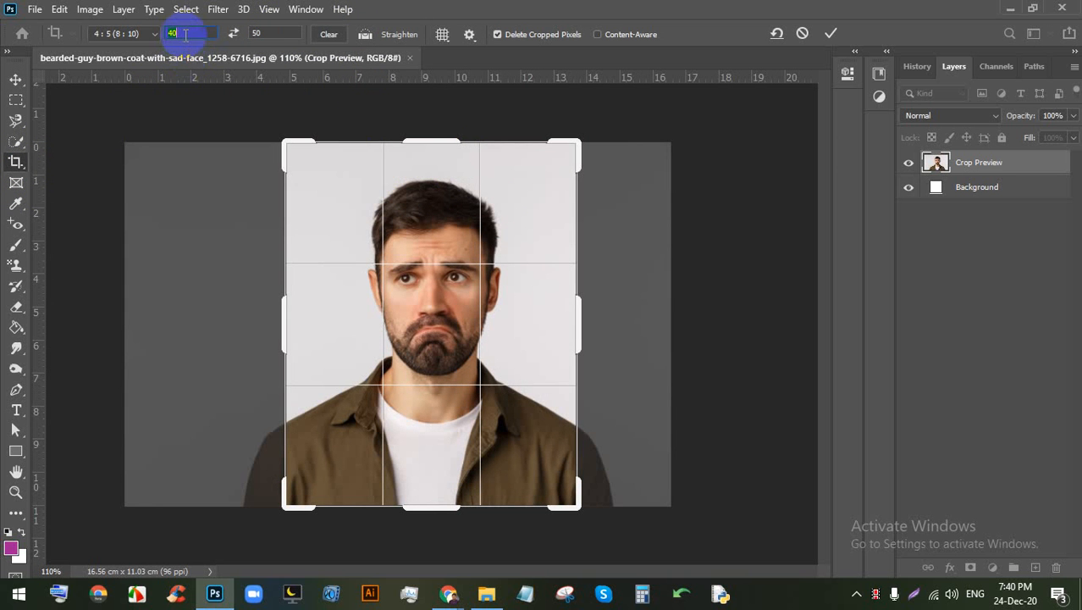
Step: Change the crop ratio to a square by setting both its width and height to 2 in
{"action": "type", "text": "2"}
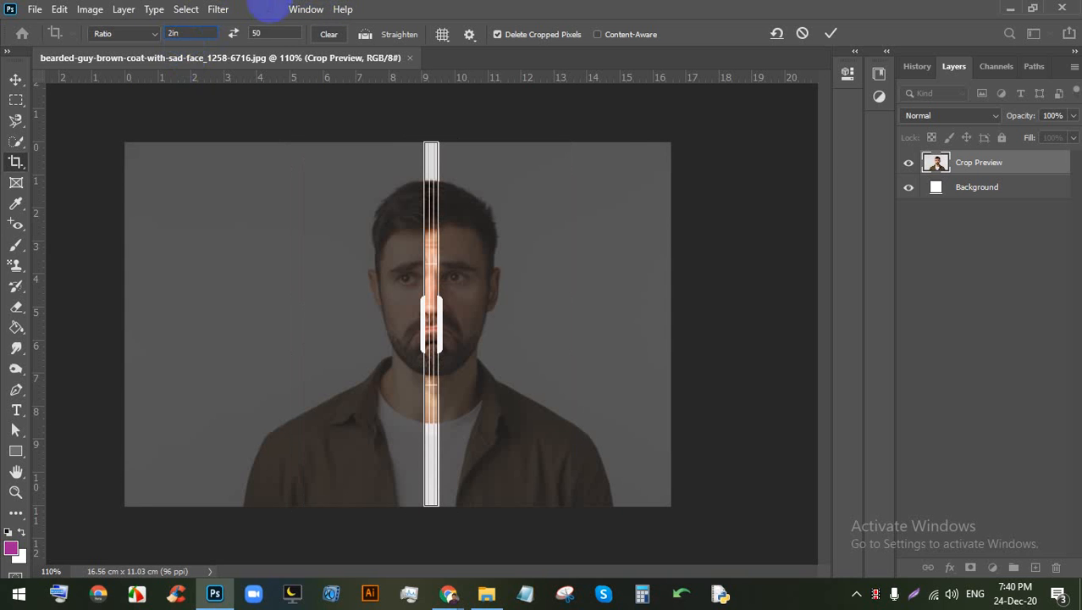
{"action": "type", "text": "in"}
{"action": "key", "text": "Tab"}
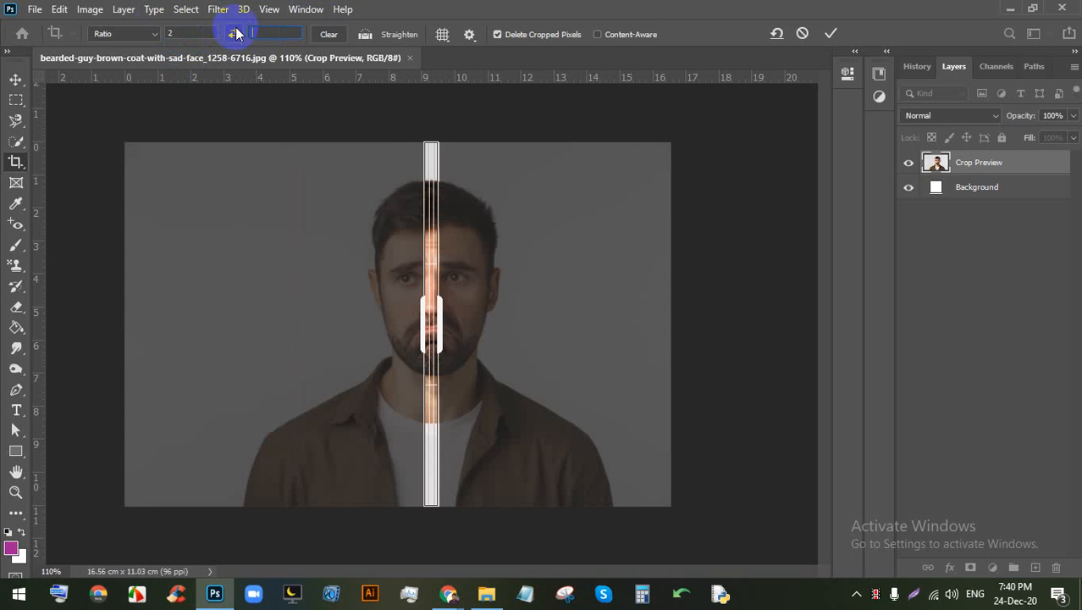
{"action": "type", "text": "2in"}
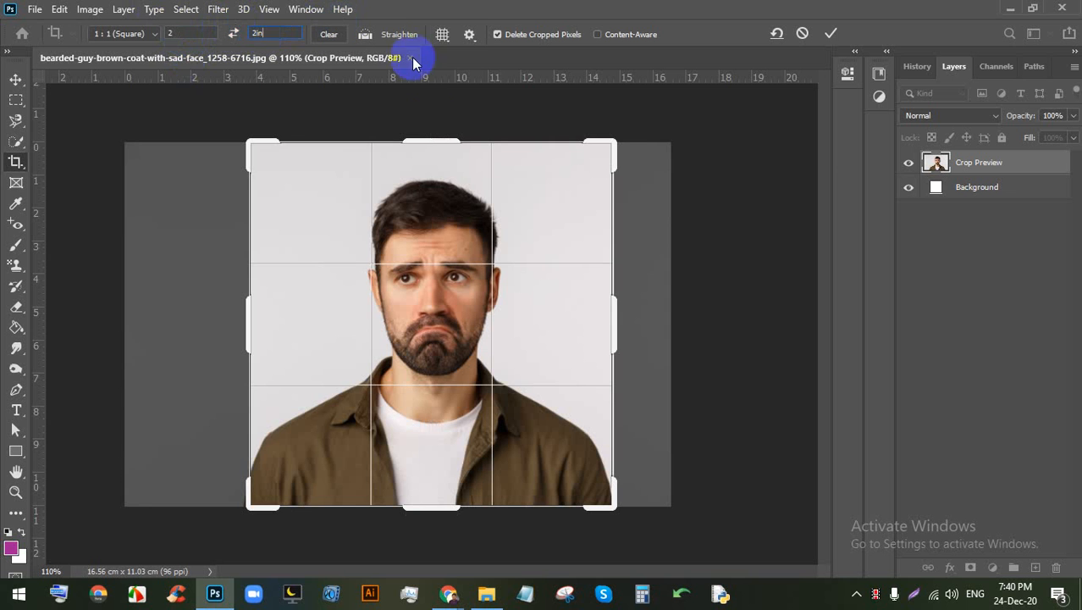
Step: Tighten the square crop to about 9 x 9 cm around the man's head and shoulders, reposition the photo, and apply the crop
{"action": "left_click_drag", "start_coordinate": [419, 133], "coordinate": [416, 162]}
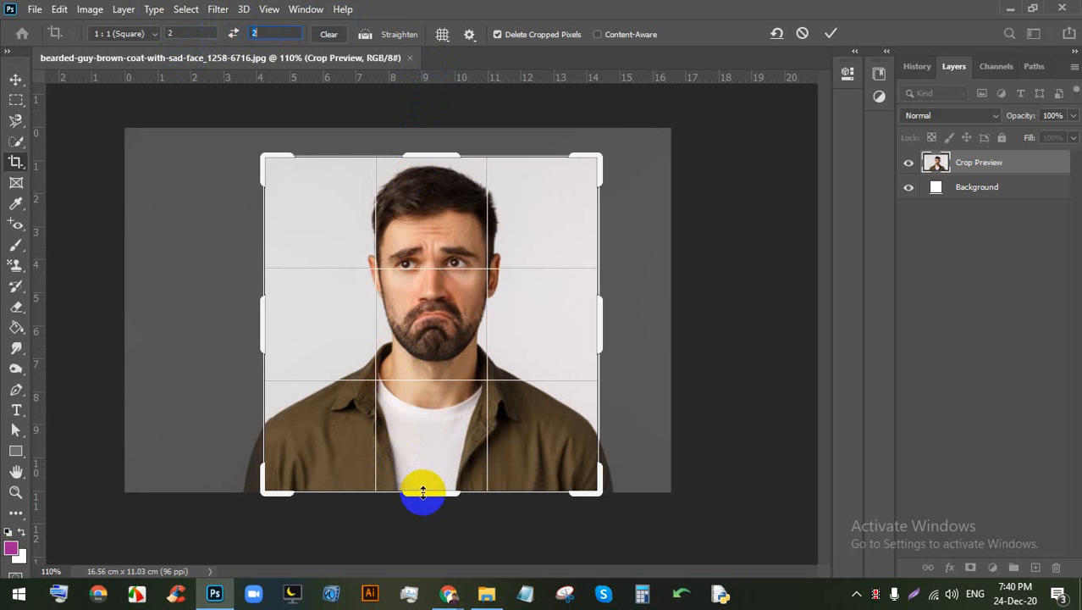
{"action": "left_click_drag", "start_coordinate": [423, 495], "coordinate": [423, 479]}
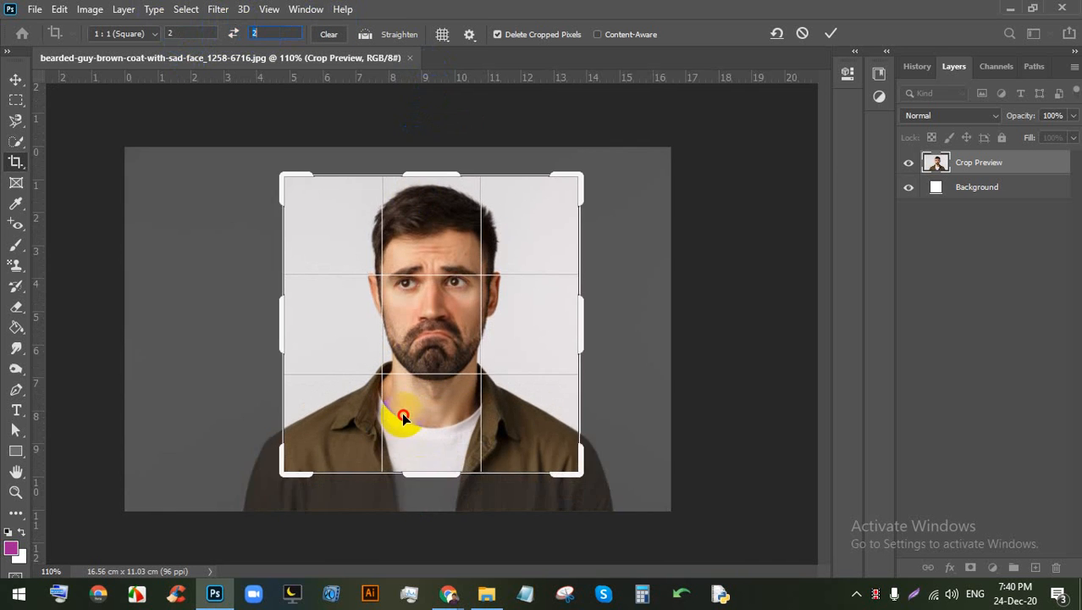
{"action": "left_click_drag", "start_coordinate": [403, 420], "coordinate": [404, 420]}
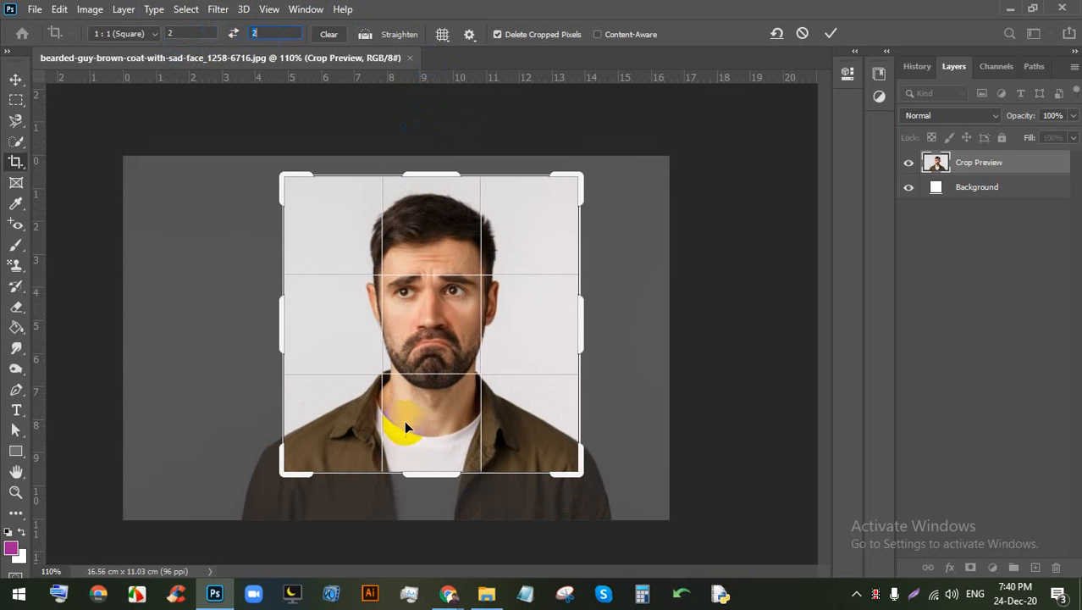
{"action": "key", "text": "ctrl+r"}
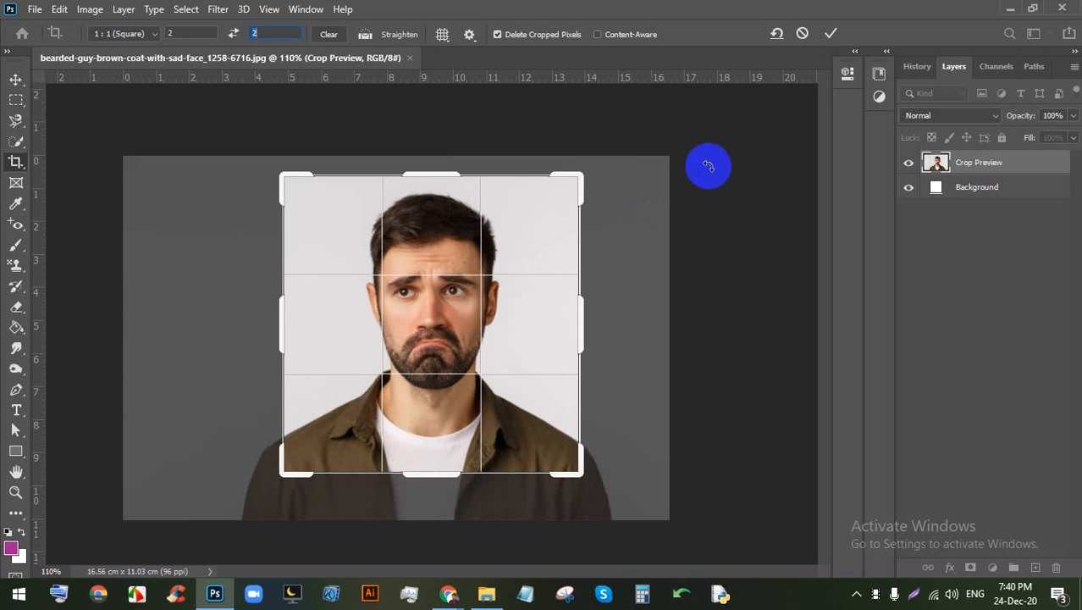
{"action": "left_click", "coordinate": [830, 34]}
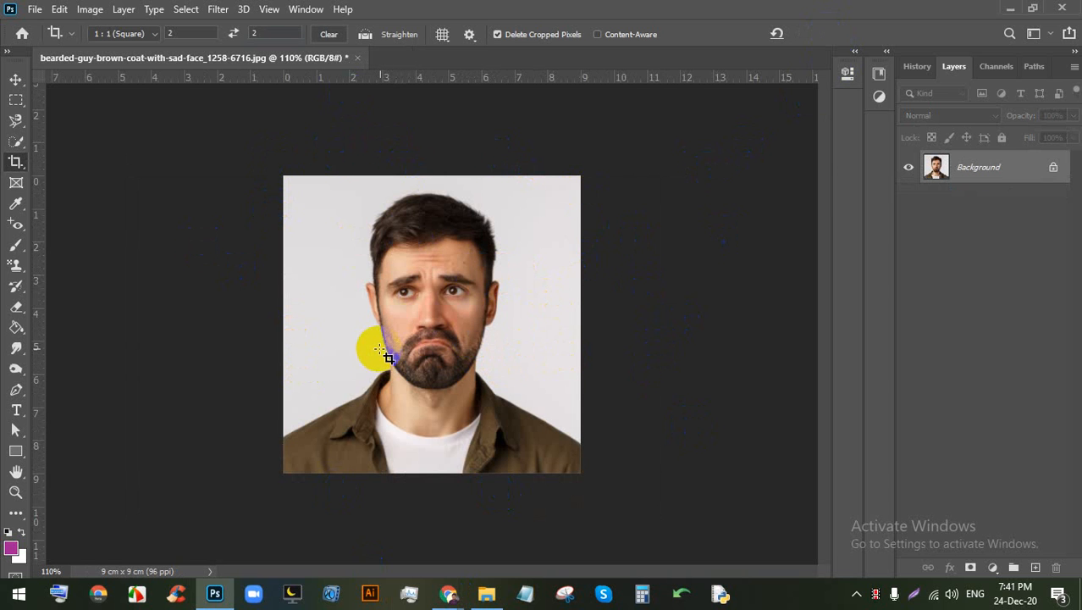
Step: Set up an image resize in inches with a linked width of 2 and a resolution of 300 pixels/inch
{"action": "left_click", "coordinate": [90, 10]}
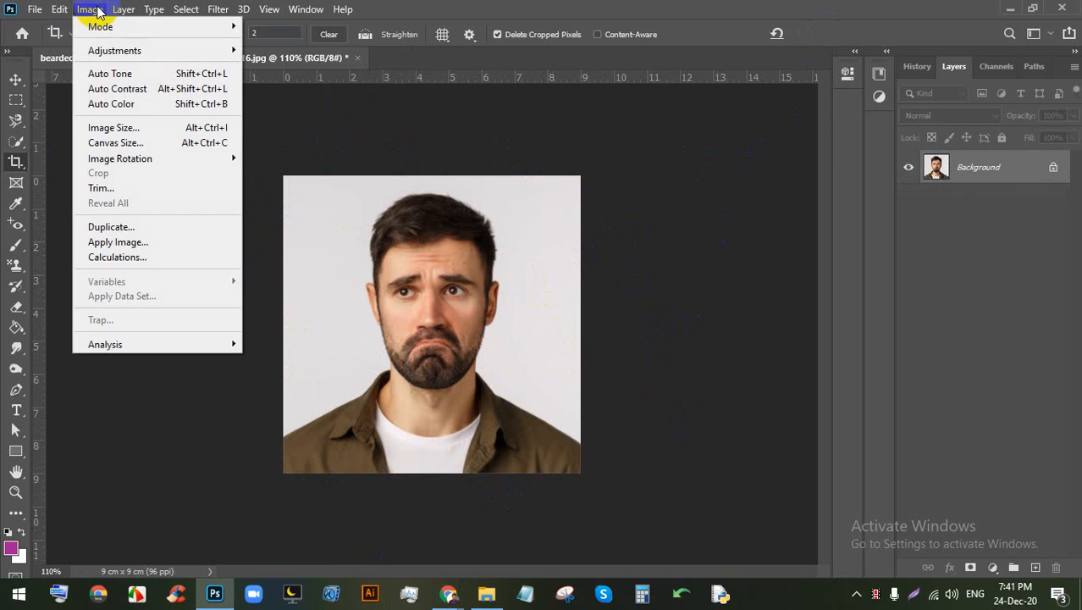
{"action": "left_click", "coordinate": [133, 130]}
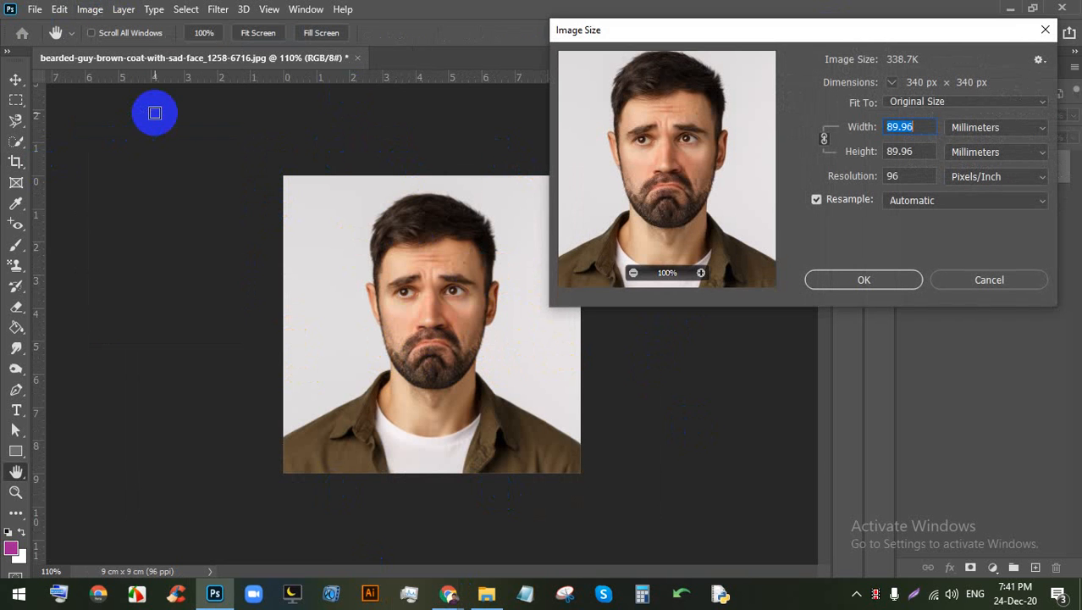
{"action": "left_click", "coordinate": [977, 129]}
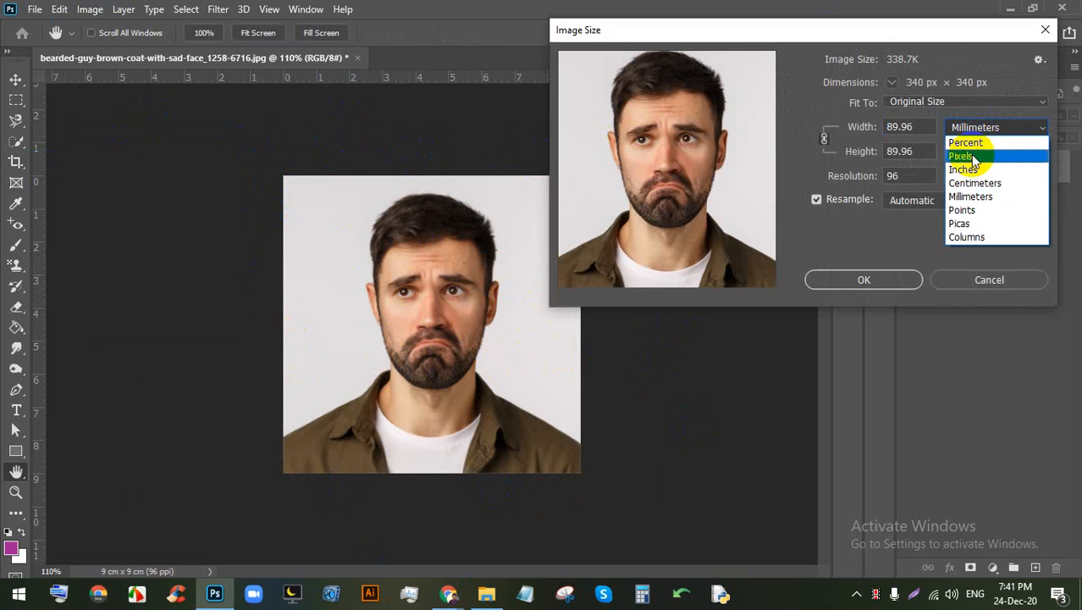
{"action": "left_click", "coordinate": [976, 170]}
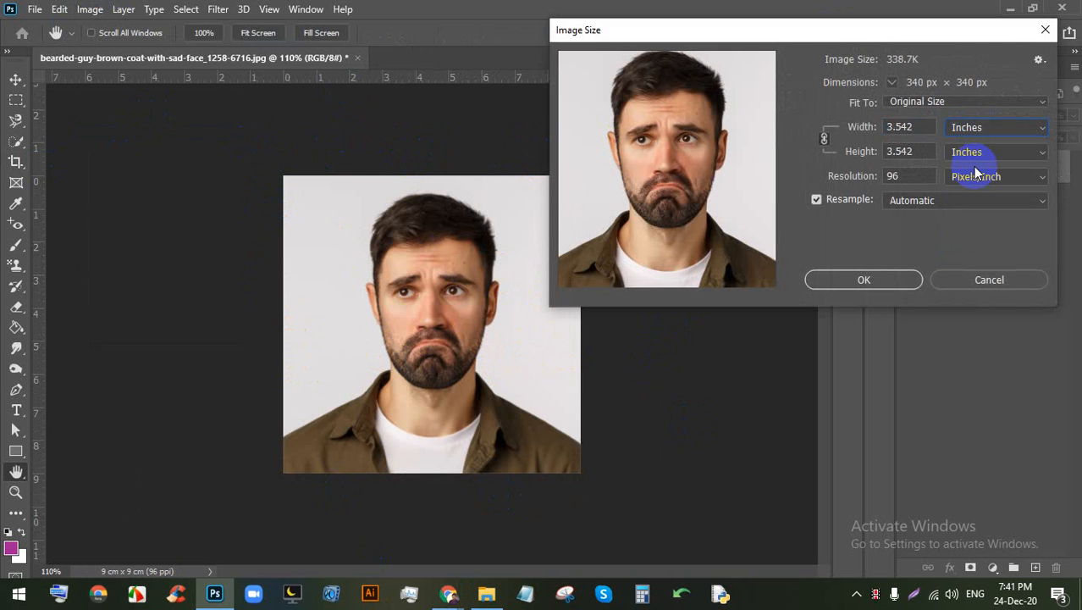
{"action": "left_click", "coordinate": [890, 127]}
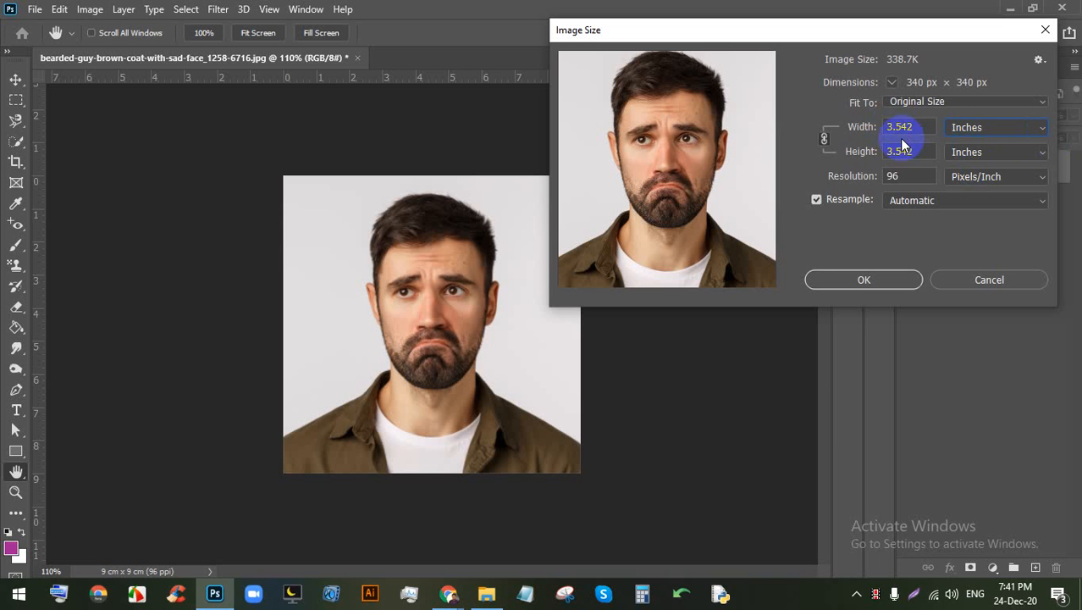
{"action": "left_click_drag", "start_coordinate": [925, 126], "coordinate": [883, 127]}
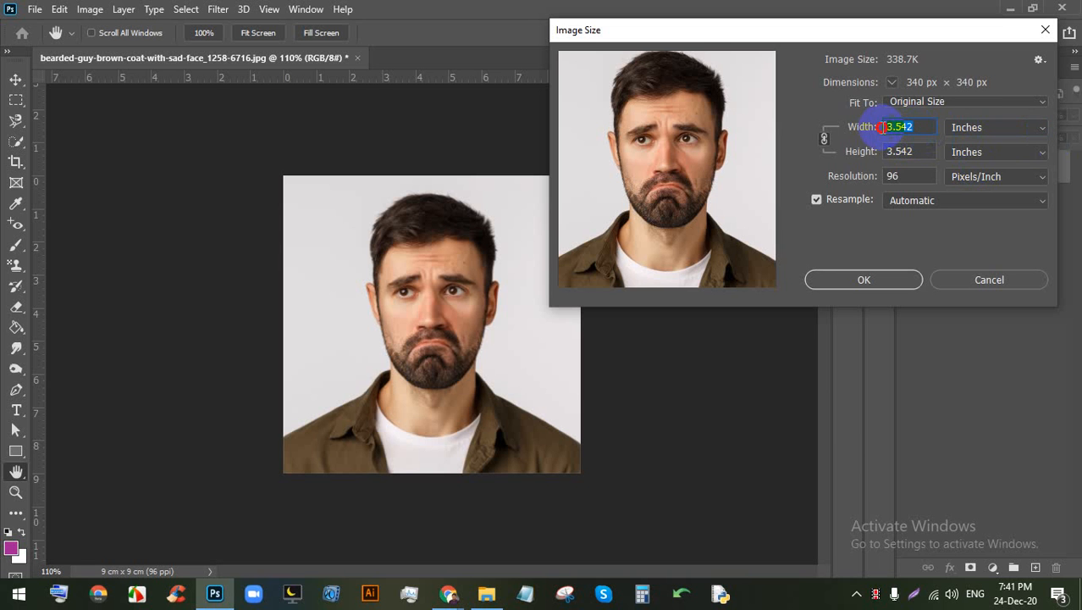
{"action": "type", "text": "2"}
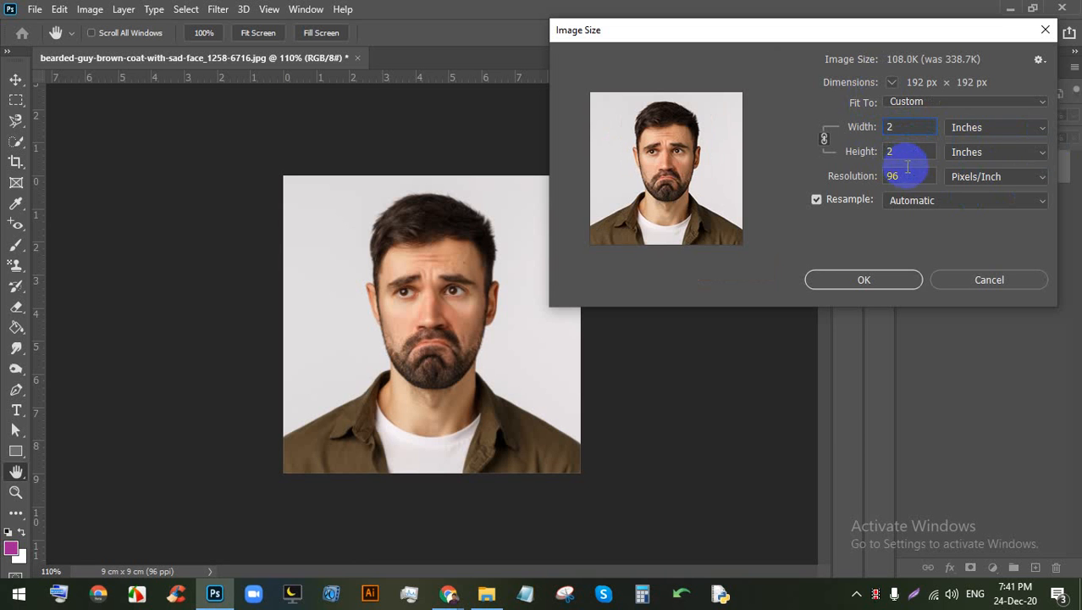
{"action": "left_click_drag", "start_coordinate": [908, 167], "coordinate": [837, 165]}
{"action": "type", "text": "300"}
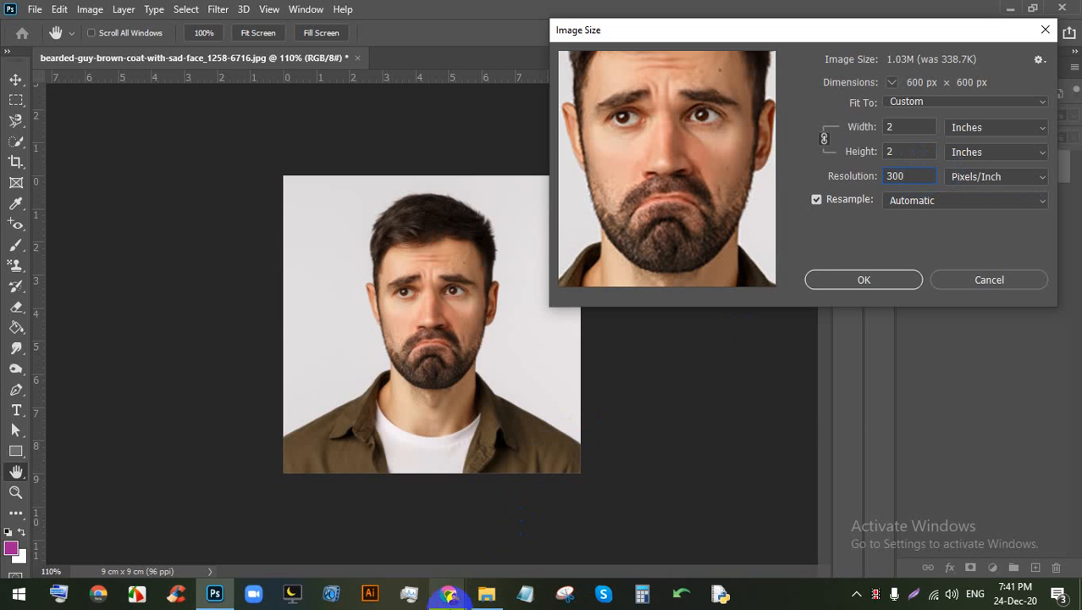
Step: Check the Google Meet call in the browser and return to Photoshop
{"action": "mouse_move", "coordinate": [448, 593]}
{"action": "left_click", "coordinate": [415, 532]}
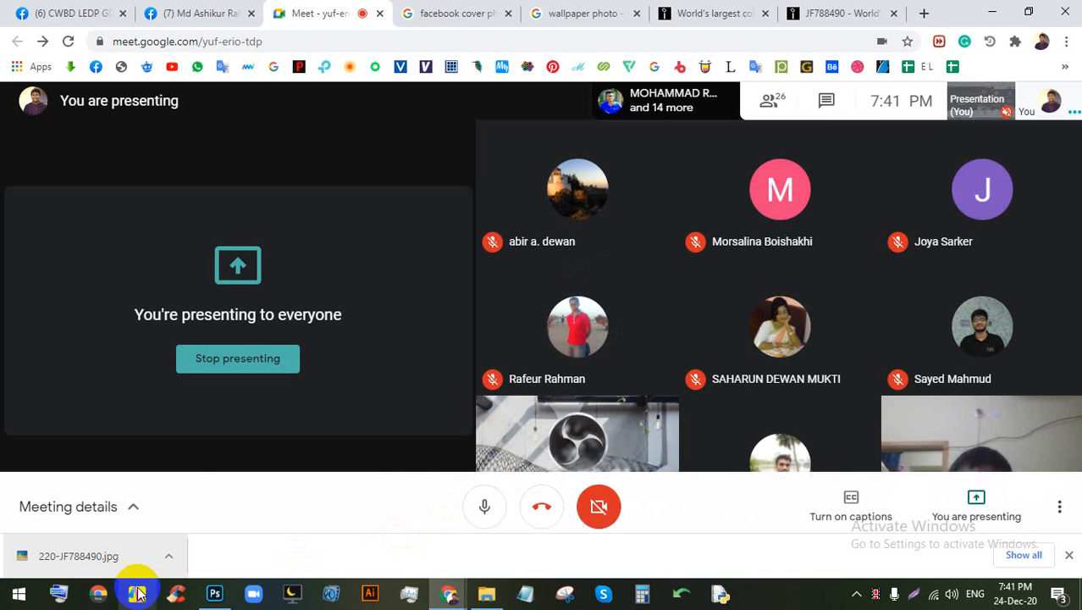
{"action": "left_click", "coordinate": [205, 598]}
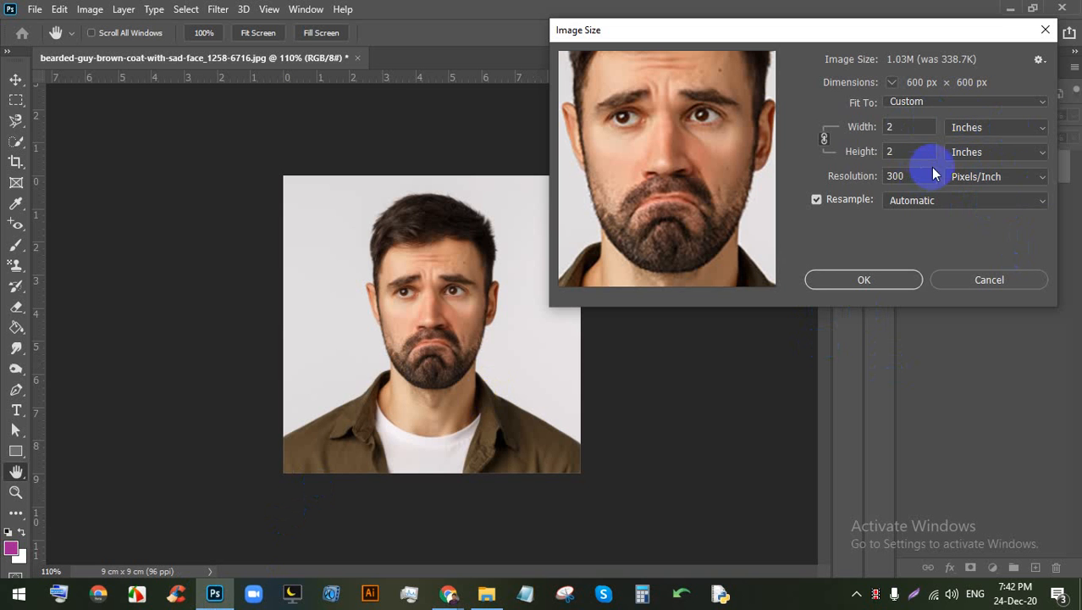
Step: Apply the image resize to the square portrait
{"action": "left_click", "coordinate": [865, 282]}
{"action": "scroll", "coordinate": [396, 207], "scroll_direction": "down", "scroll_amount": 5}
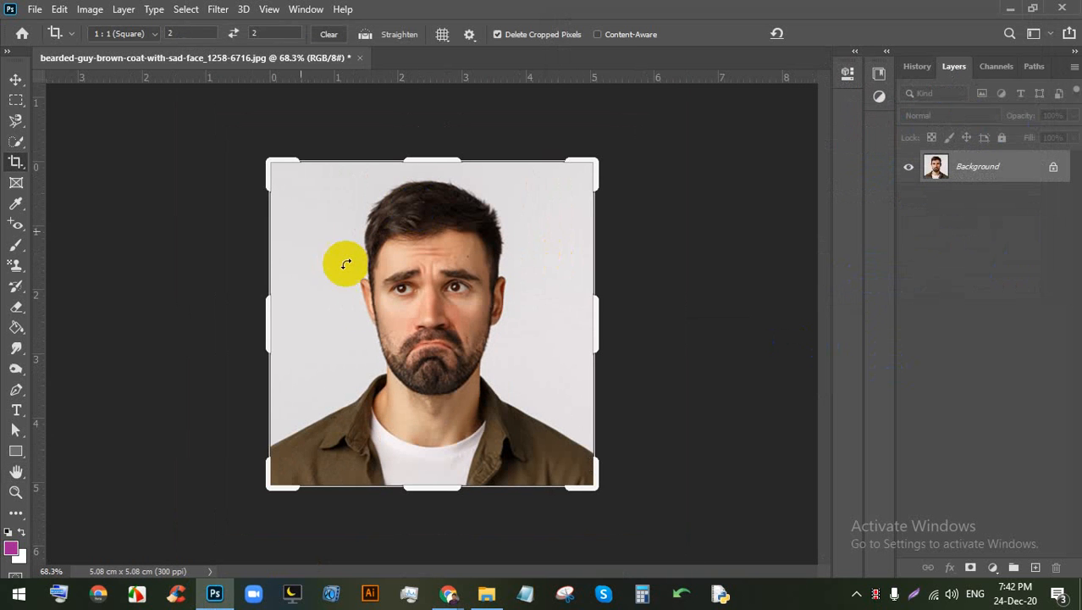
Step: Leave the crop, switch to the Chrome browser and search Google for "signature" images in a new tab
{"action": "left_click", "coordinate": [16, 80]}
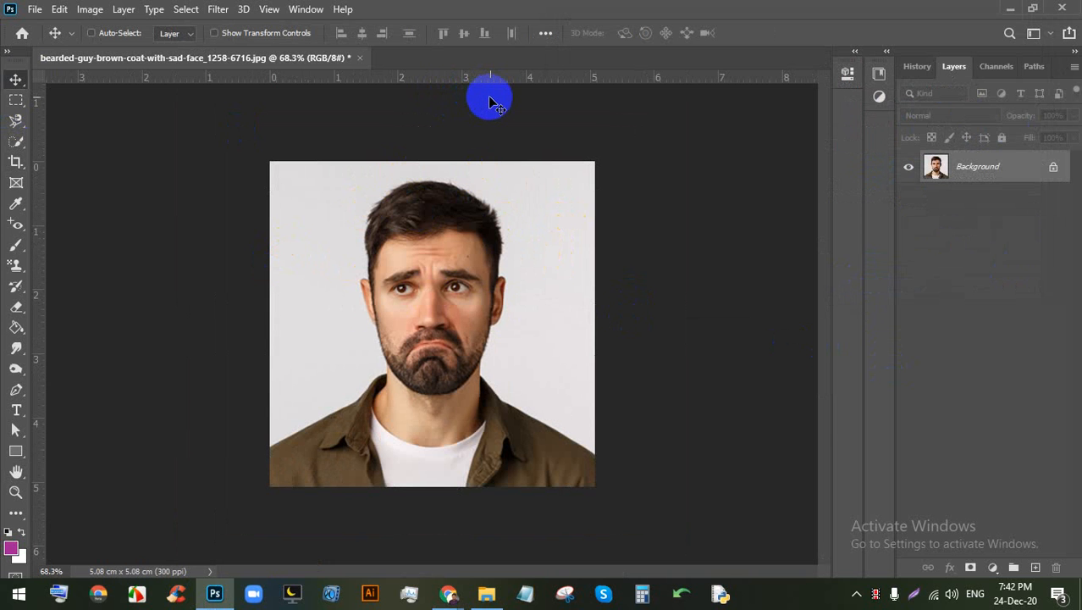
{"action": "left_click", "coordinate": [456, 596]}
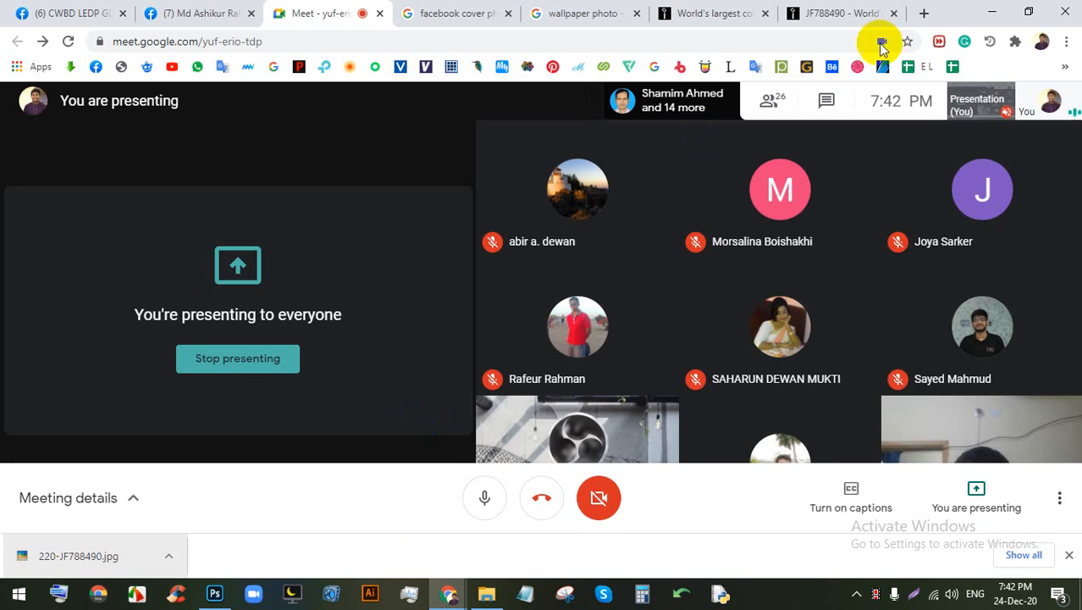
{"action": "left_click", "coordinate": [923, 8]}
{"action": "left_click", "coordinate": [747, 343]}
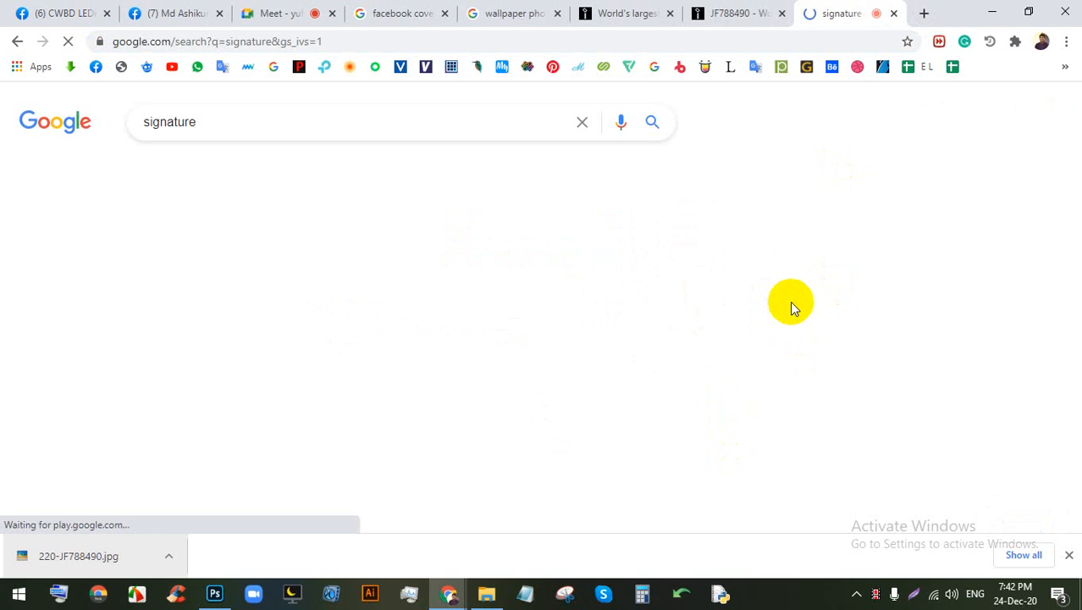
{"action": "left_click", "coordinate": [777, 285]}
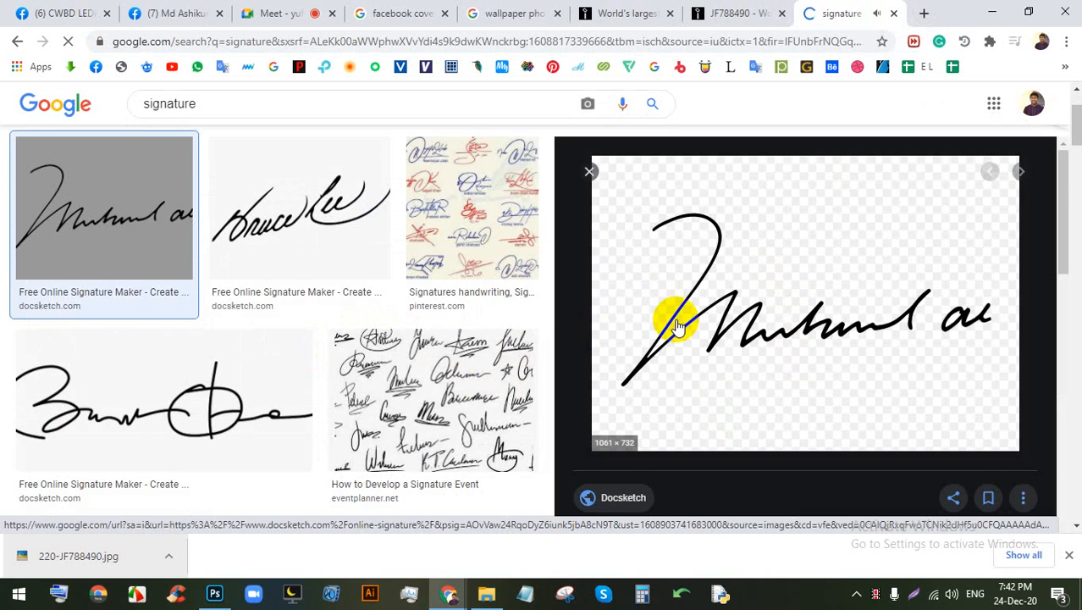
Step: Browse the signature image results and related images, and open the preview of the signature sheet from The Art of Manliness
{"action": "scroll", "coordinate": [453, 340], "scroll_direction": "down", "scroll_amount": 2}
{"action": "left_click", "coordinate": [425, 245]}
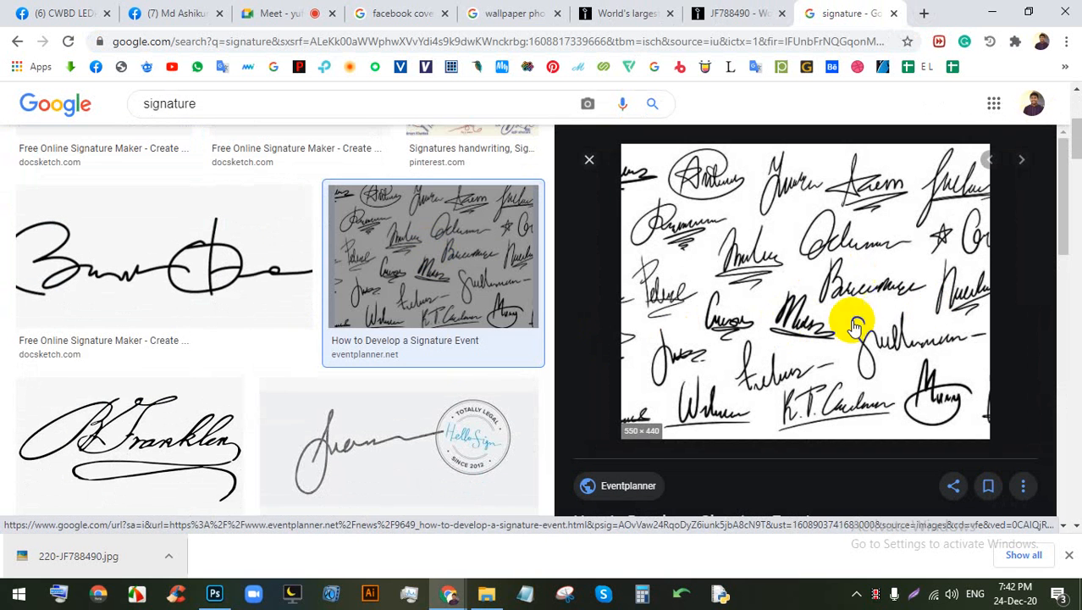
{"action": "scroll", "coordinate": [483, 229], "scroll_direction": "down", "scroll_amount": 5}
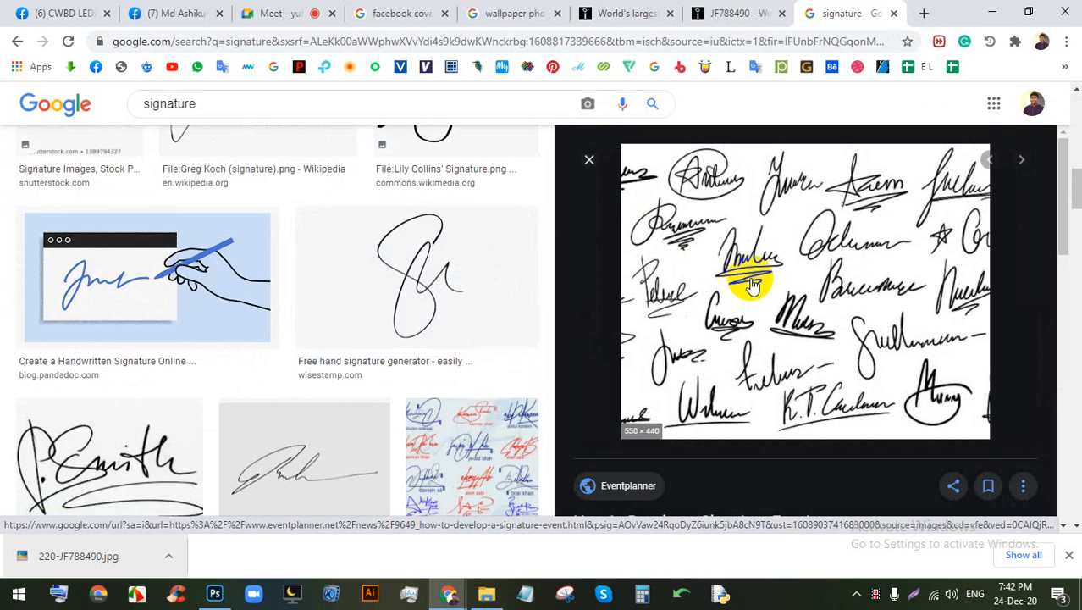
{"action": "scroll", "coordinate": [753, 285], "scroll_direction": "down", "scroll_amount": 4}
{"action": "scroll", "coordinate": [423, 382], "scroll_direction": "down", "scroll_amount": 1}
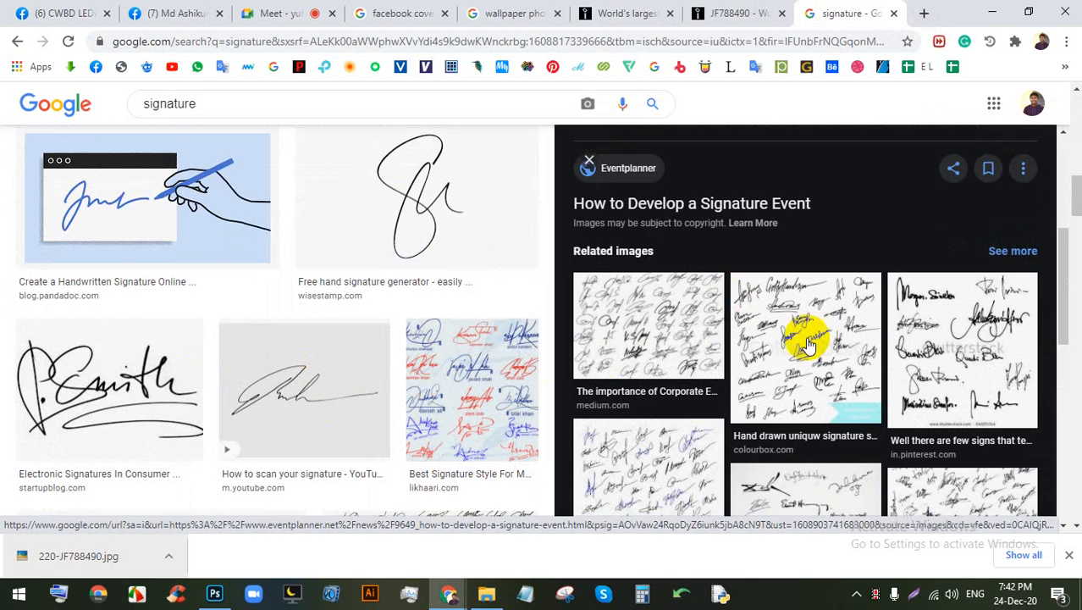
{"action": "scroll", "coordinate": [809, 346], "scroll_direction": "down", "scroll_amount": 3}
{"action": "left_click", "coordinate": [816, 313]}
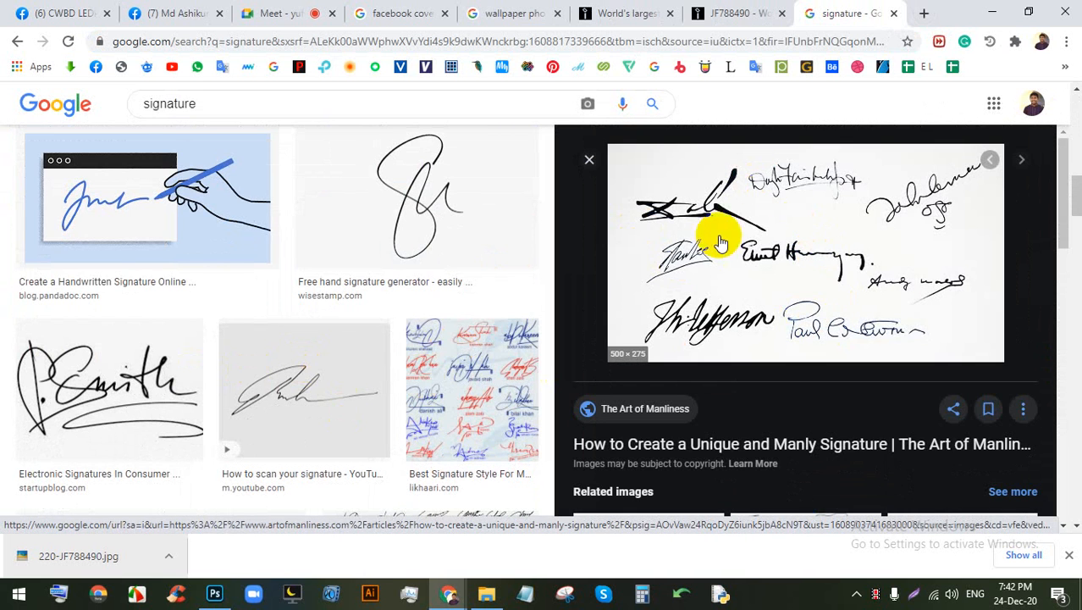
Step: Save the previewed signature image to Downloads as Signature_932x513.webp
{"action": "right_click", "coordinate": [787, 191]}
{"action": "left_click", "coordinate": [837, 330]}
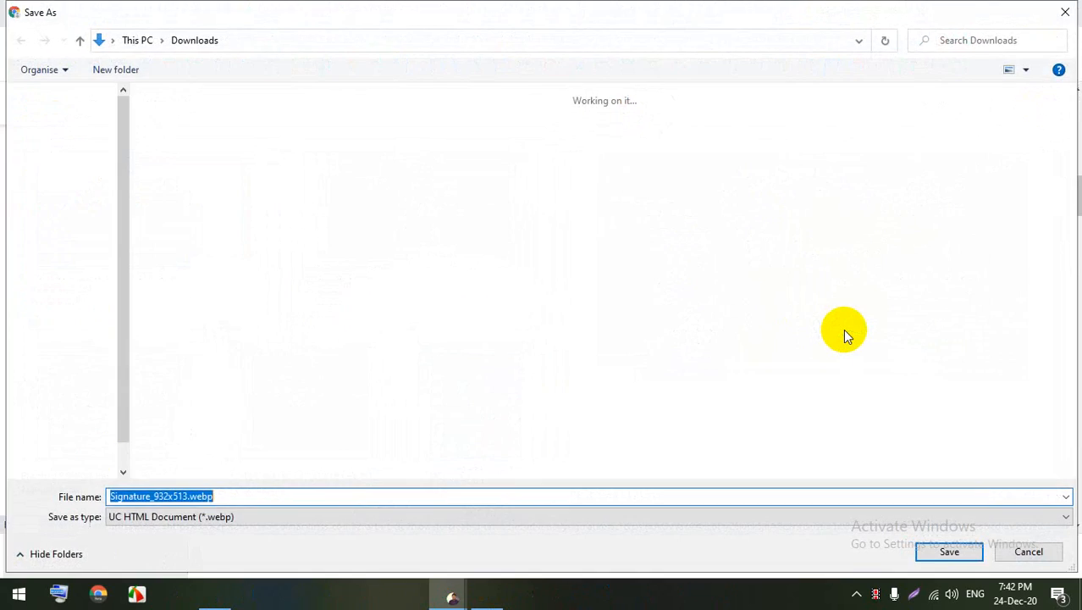
{"action": "key", "text": "Return"}
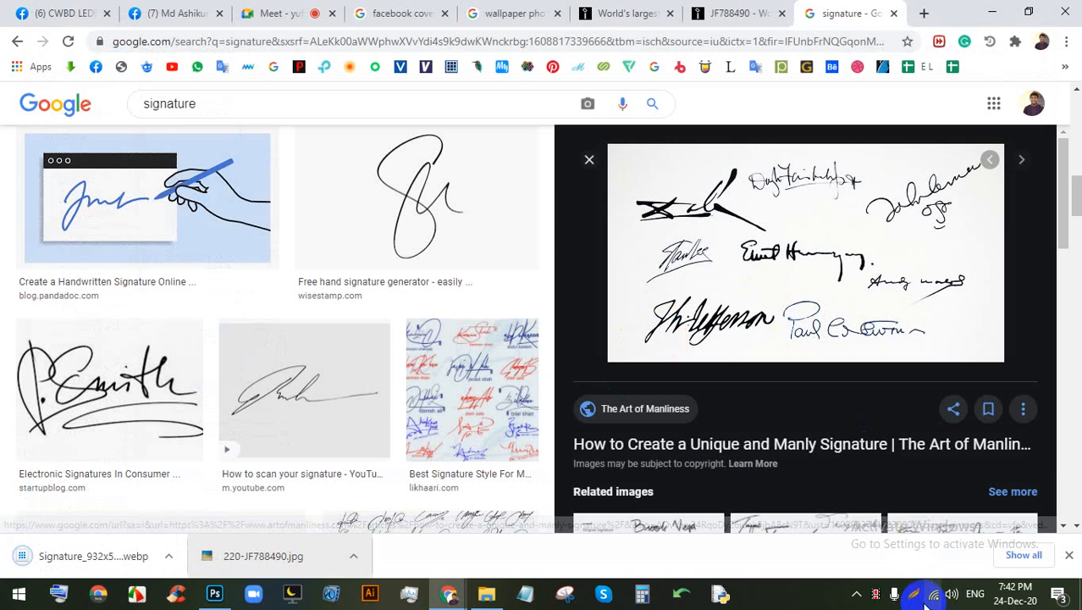
Step: Capture a Lightshot screenshot of about 501 x 300 pixels around the signature sheet and save it as Screenshot_2.png
{"action": "left_click", "coordinate": [917, 594]}
{"action": "left_click_drag", "start_coordinate": [1002, 367], "coordinate": [606, 129]}
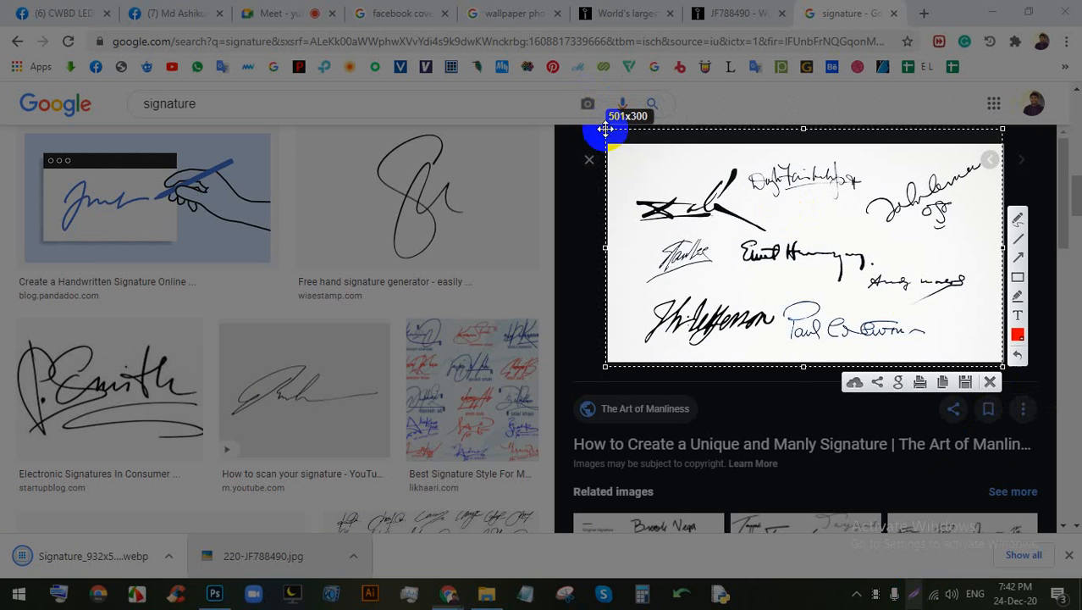
{"action": "left_click", "coordinate": [963, 382]}
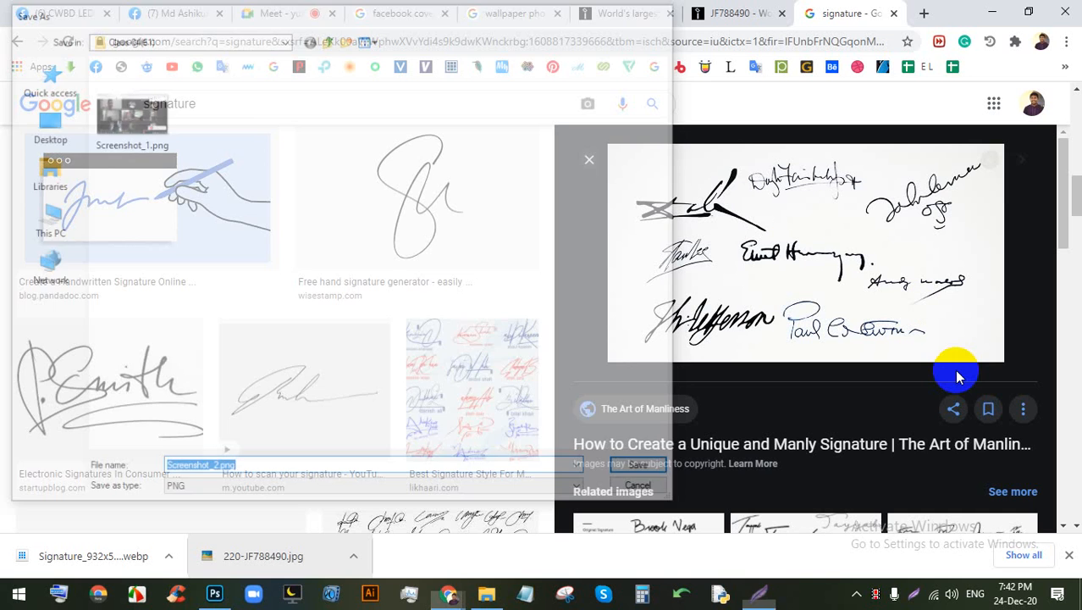
{"action": "key", "text": "Return"}
{"action": "right_click", "coordinate": [785, 223]}
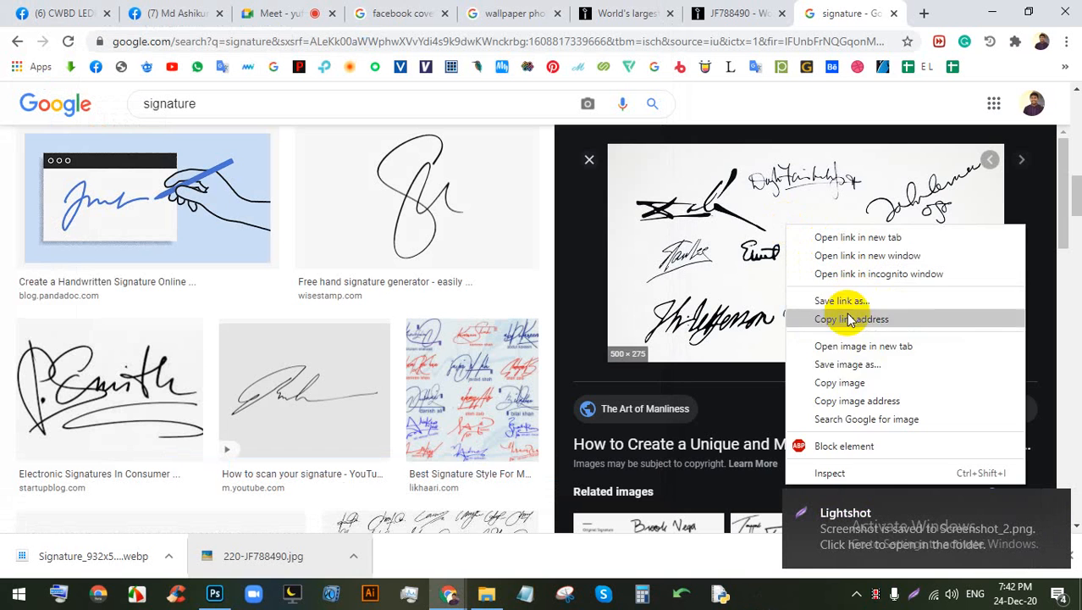
{"action": "left_click", "coordinate": [834, 364]}
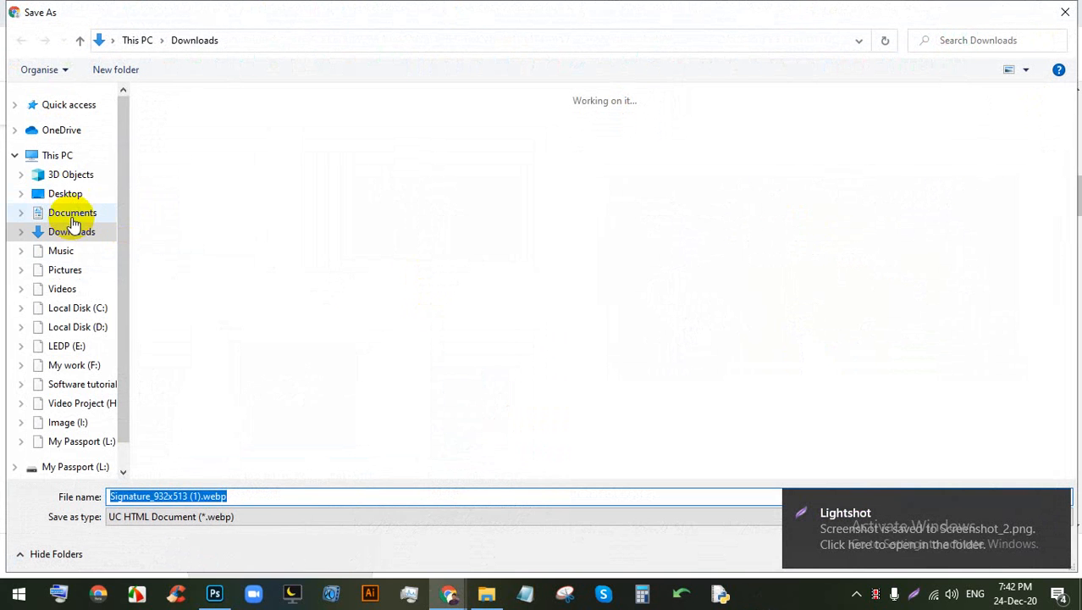
{"action": "left_click", "coordinate": [73, 230]}
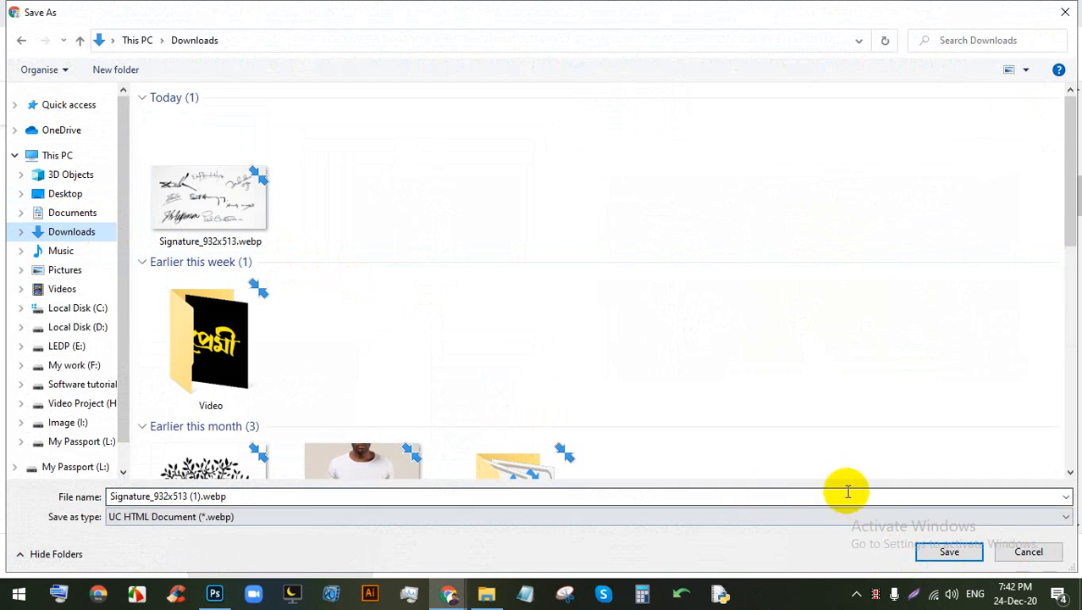
{"action": "left_click", "coordinate": [1029, 552]}
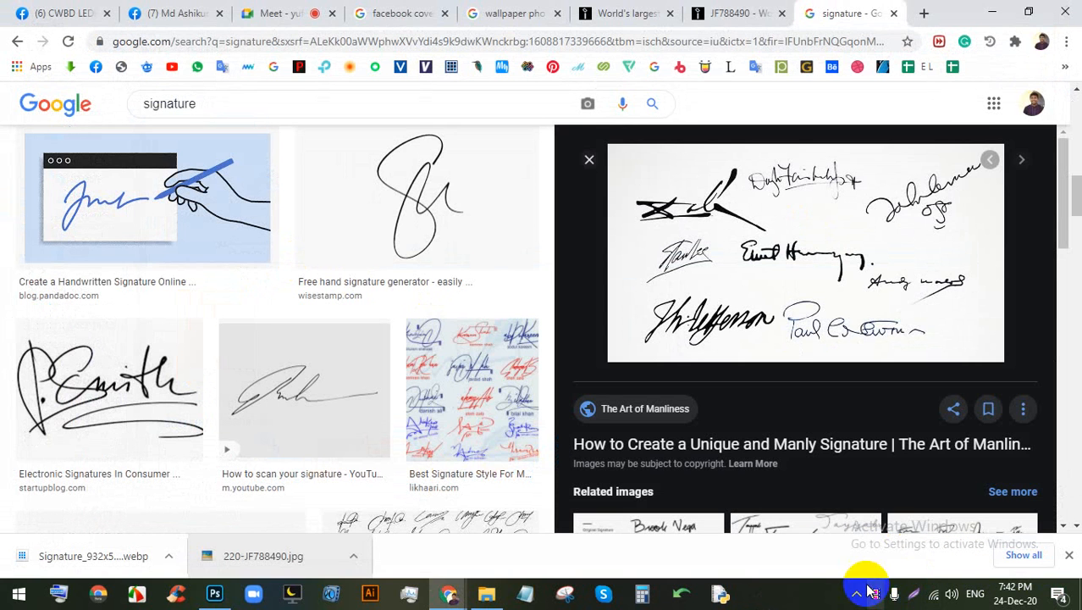
Step: Open Screenshot_2.png from the Class-04(61) folder as a new document in Photoshop
{"action": "left_click", "coordinate": [913, 595]}
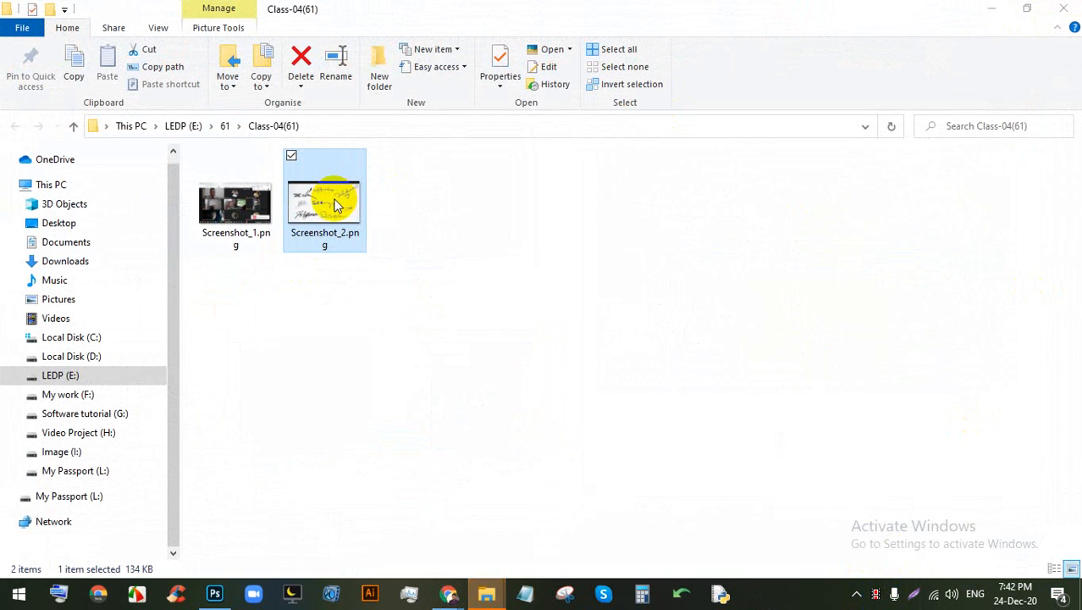
{"action": "left_click_drag", "start_coordinate": [313, 203], "coordinate": [618, 54]}
{"action": "scroll", "coordinate": [307, 351], "scroll_direction": "up", "scroll_amount": 2}
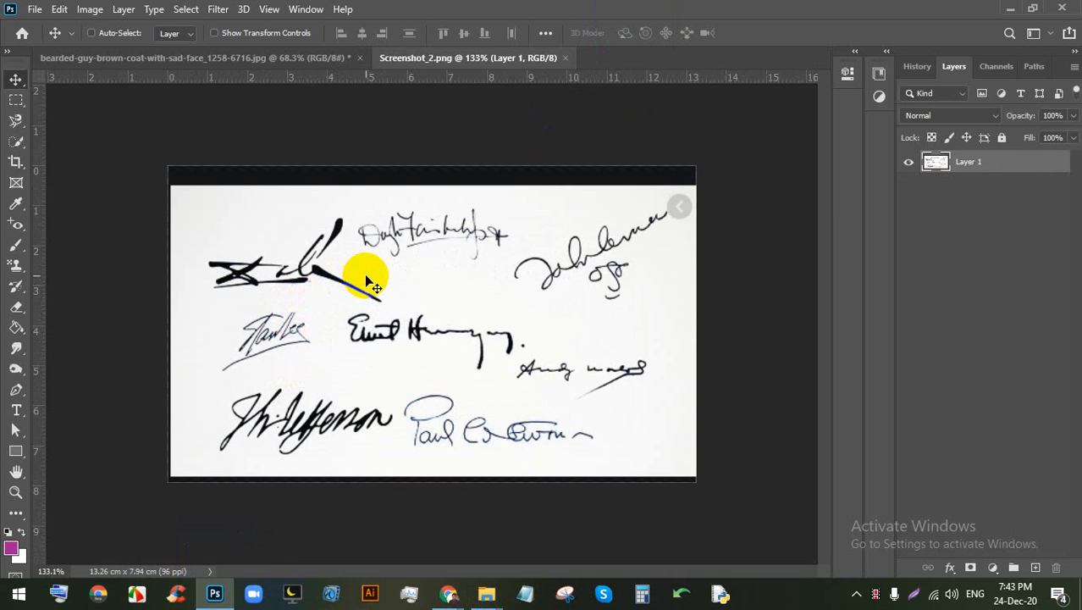
Step: Compare the screenshot with the source image in the browser and examine its signatures up close in Photoshop
{"action": "left_click", "coordinate": [448, 593]}
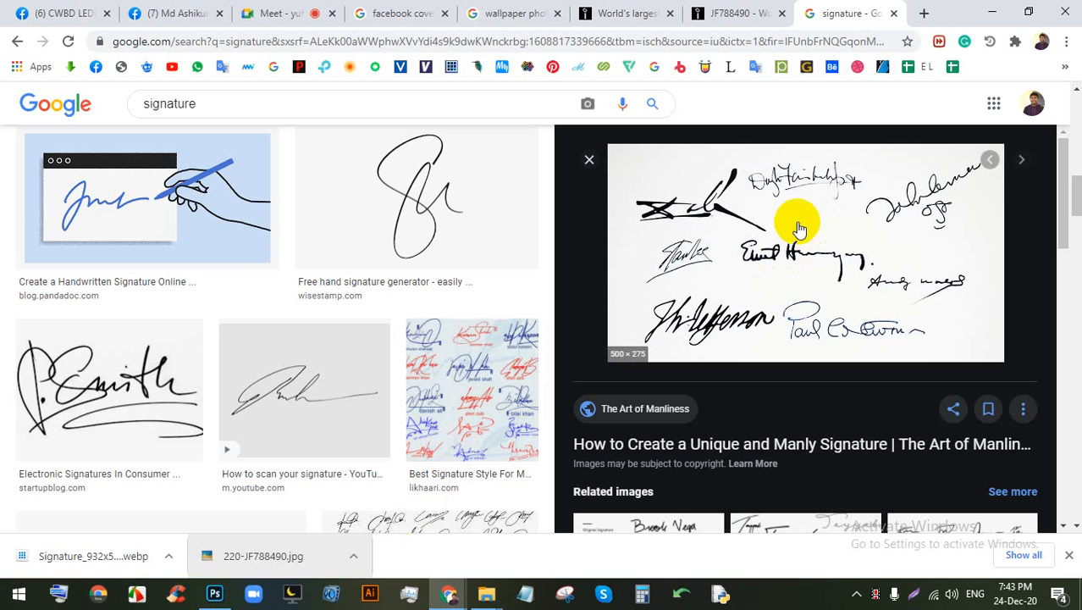
{"action": "left_click", "coordinate": [215, 595]}
{"action": "scroll", "coordinate": [430, 242], "scroll_direction": "down", "scroll_amount": 1}
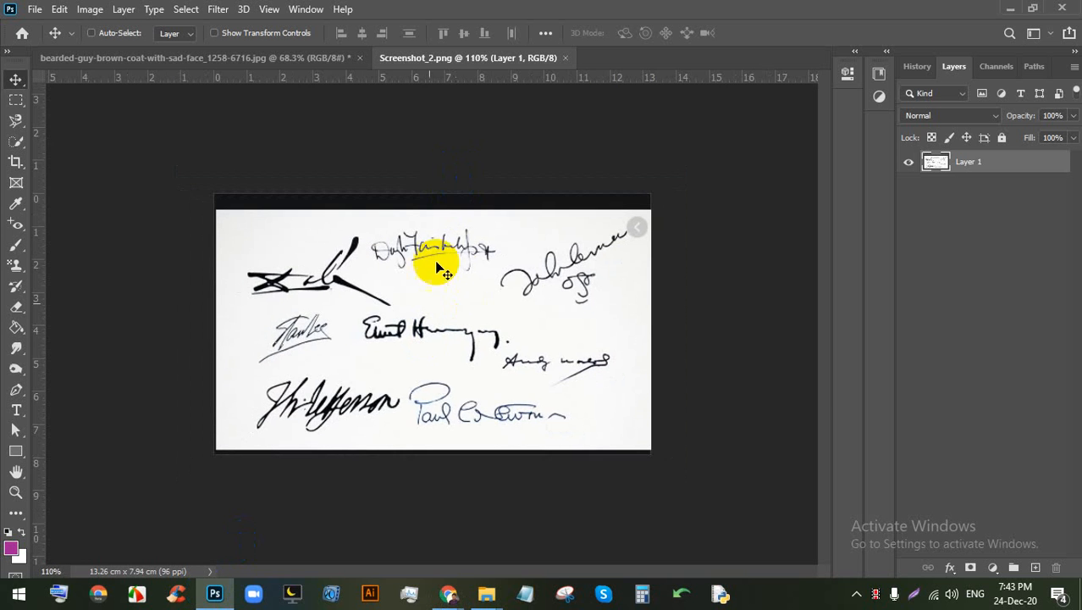
{"action": "scroll", "coordinate": [405, 415], "scroll_direction": "up", "scroll_amount": 2}
{"action": "scroll", "coordinate": [404, 415], "scroll_direction": "up", "scroll_amount": 1}
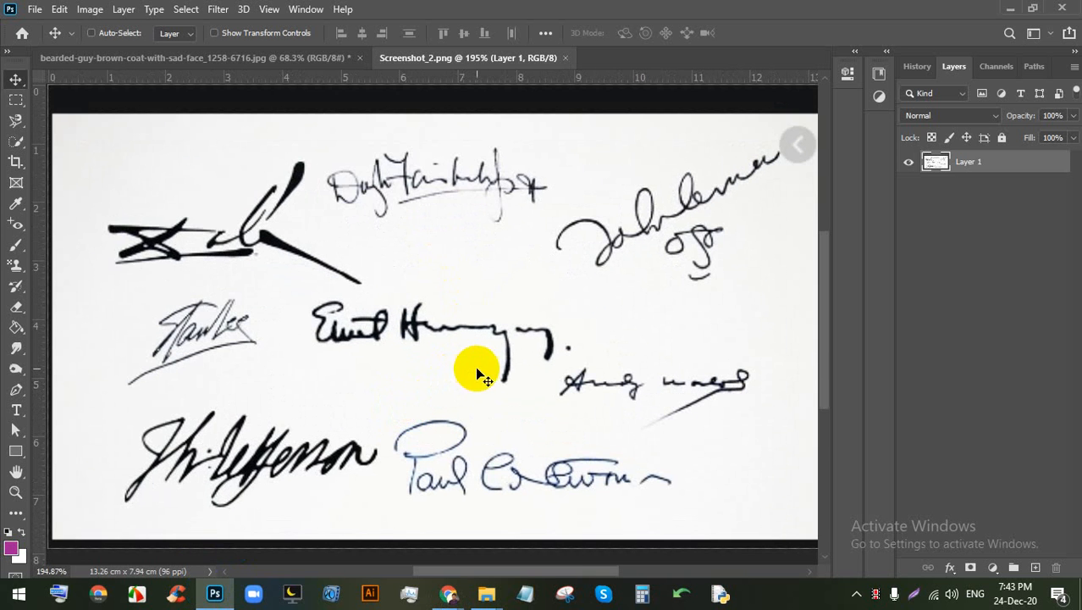
{"action": "scroll", "coordinate": [608, 423], "scroll_direction": "down", "scroll_amount": 1}
{"action": "scroll", "coordinate": [491, 489], "scroll_direction": "up", "scroll_amount": 1}
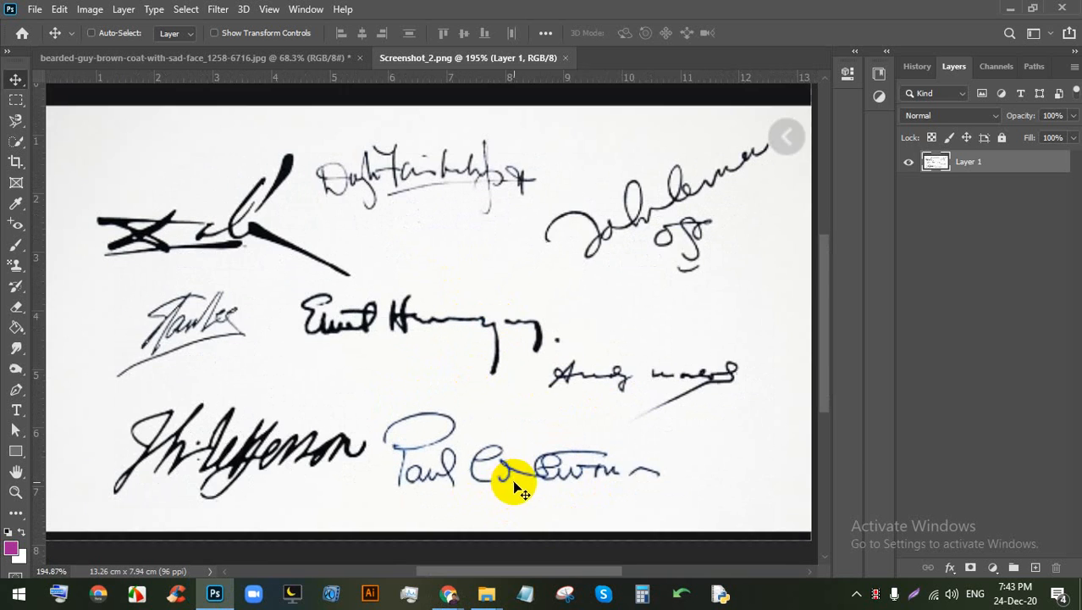
{"action": "scroll", "coordinate": [508, 482], "scroll_direction": "up", "scroll_amount": 1}
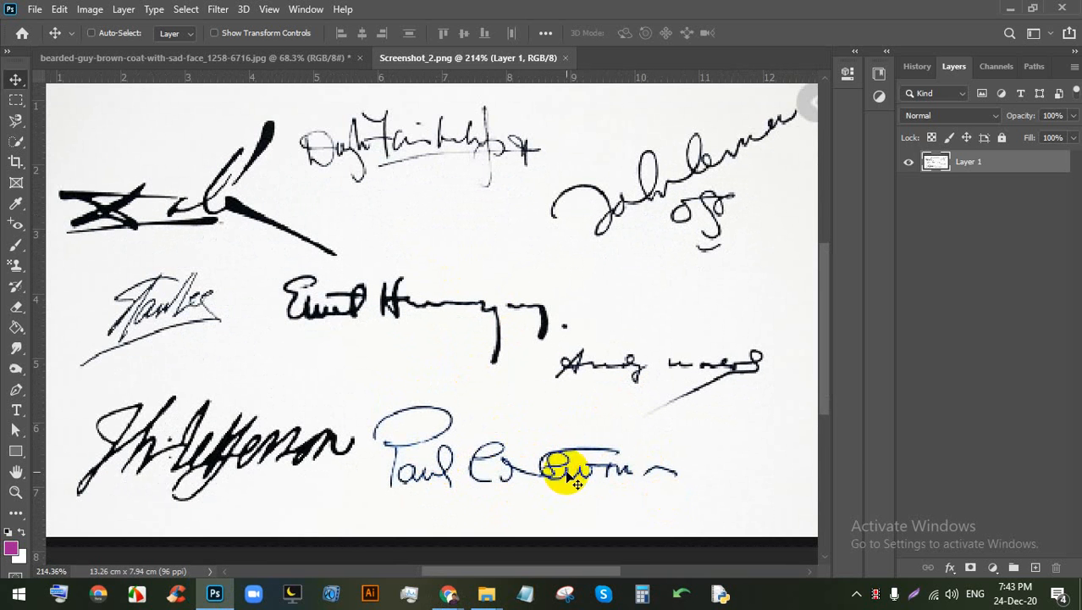
{"action": "scroll", "coordinate": [182, 459], "scroll_direction": "down", "scroll_amount": 1}
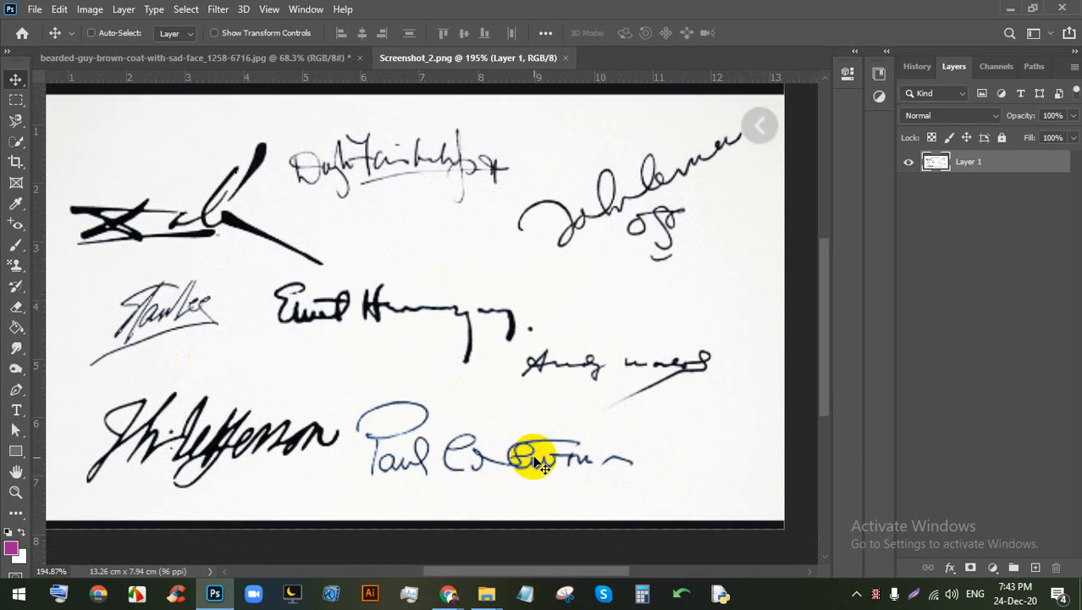
Step: Crop the signature sheet at a 300 by 80 ratio around the blue signature in the lower part of the sheet
{"action": "left_click", "coordinate": [16, 161]}
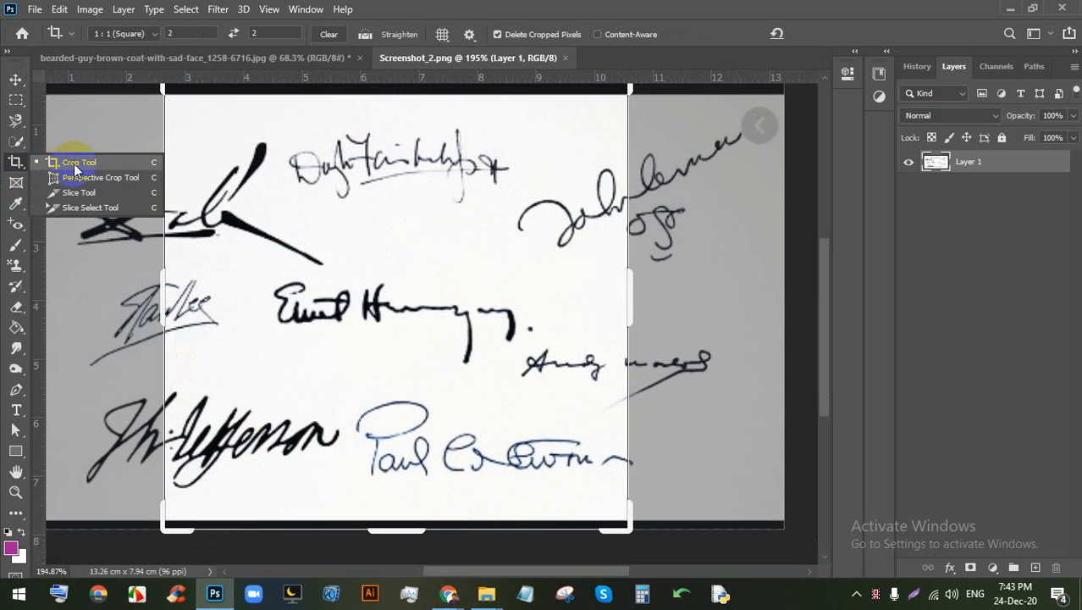
{"action": "left_click", "coordinate": [72, 162]}
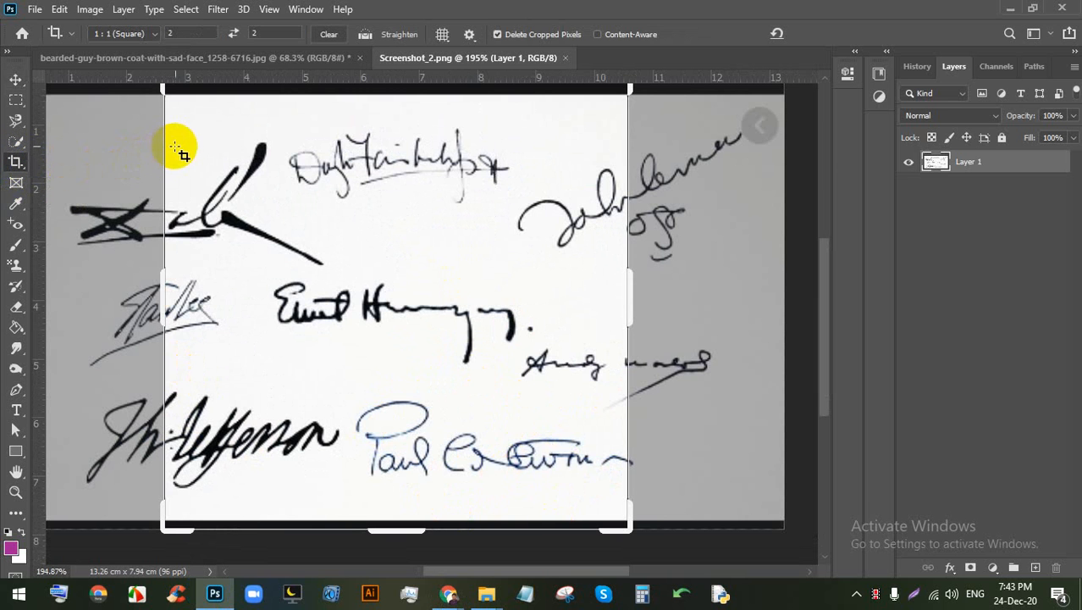
{"action": "left_click", "coordinate": [172, 32]}
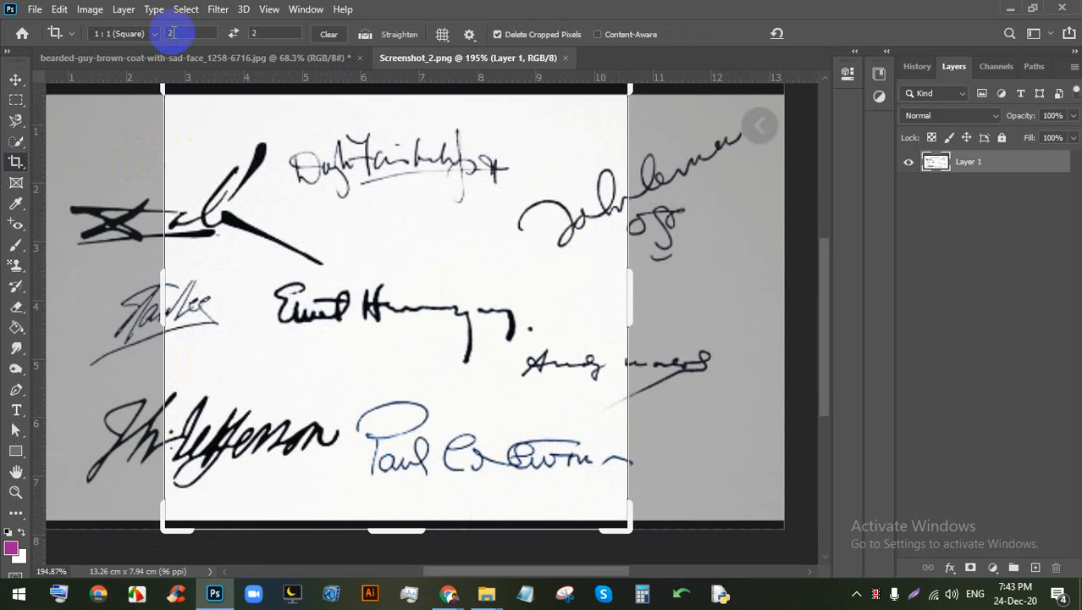
{"action": "type", "text": "300"}
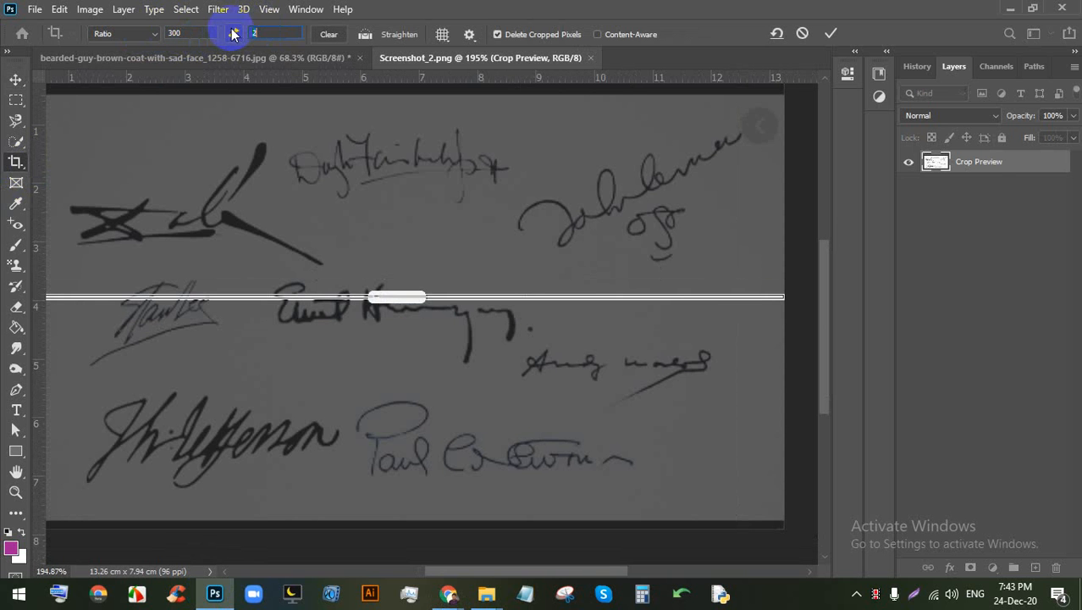
{"action": "type", "text": "80"}
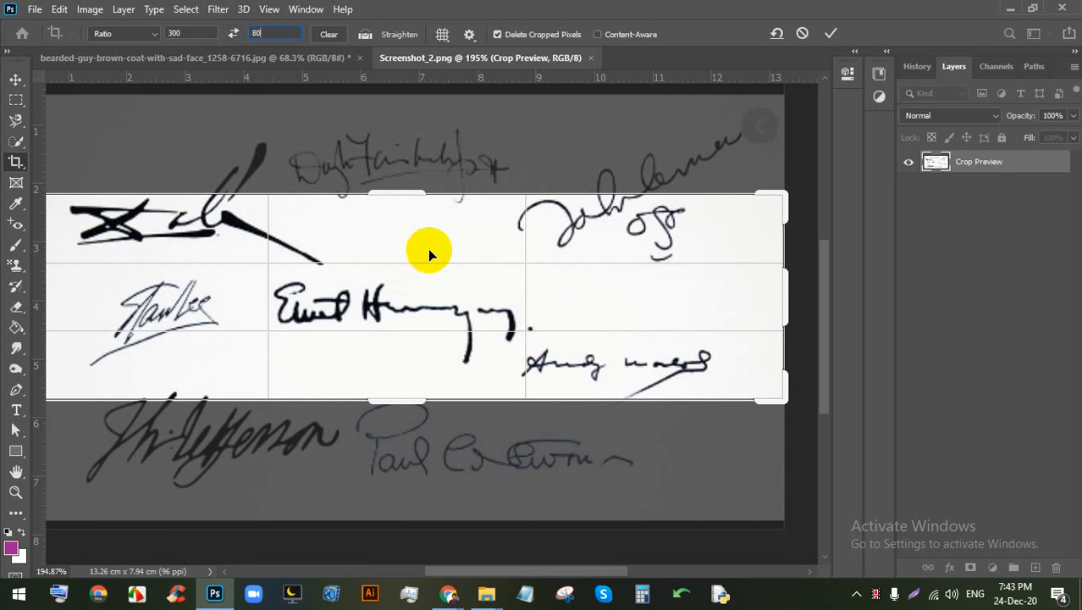
{"action": "mouse_move", "coordinate": [405, 193]}
{"action": "left_mouse_down"}
{"action": "mouse_move", "coordinate": [410, 283]}
{"action": "mouse_move", "coordinate": [398, 283]}
{"action": "mouse_move", "coordinate": [253, 193]}
{"action": "mouse_move", "coordinate": [264, 188]}
{"action": "left_mouse_up"}
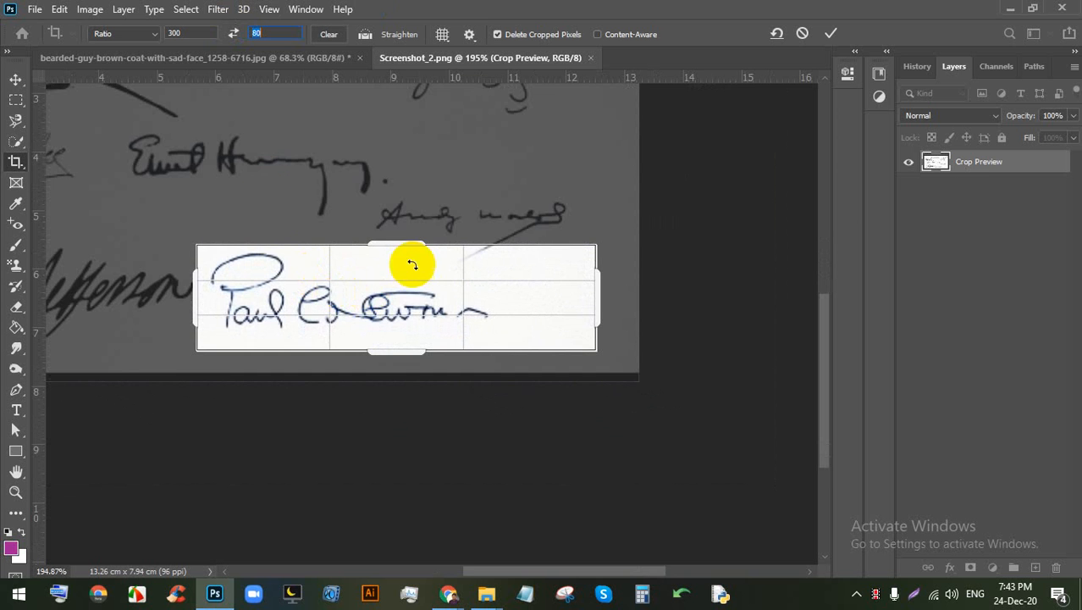
{"action": "left_click", "coordinate": [831, 34]}
{"action": "scroll", "coordinate": [399, 310], "scroll_direction": "up", "scroll_amount": 3}
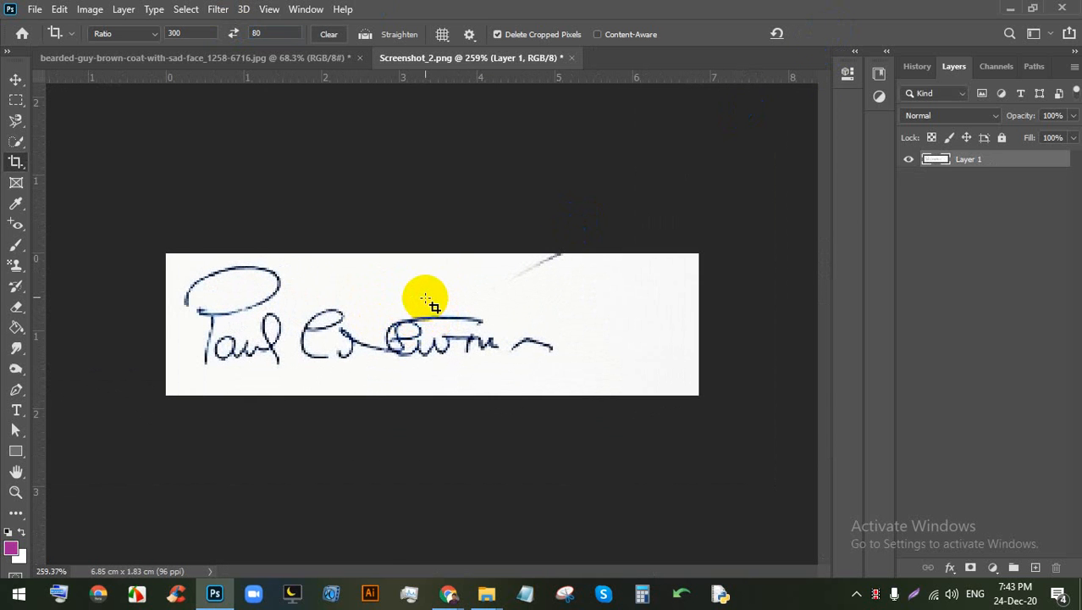
Step: Undo the crop around the blue signature
{"action": "key", "text": "ctrl+z"}
{"action": "scroll", "coordinate": [382, 404], "scroll_direction": "down", "scroll_amount": 3}
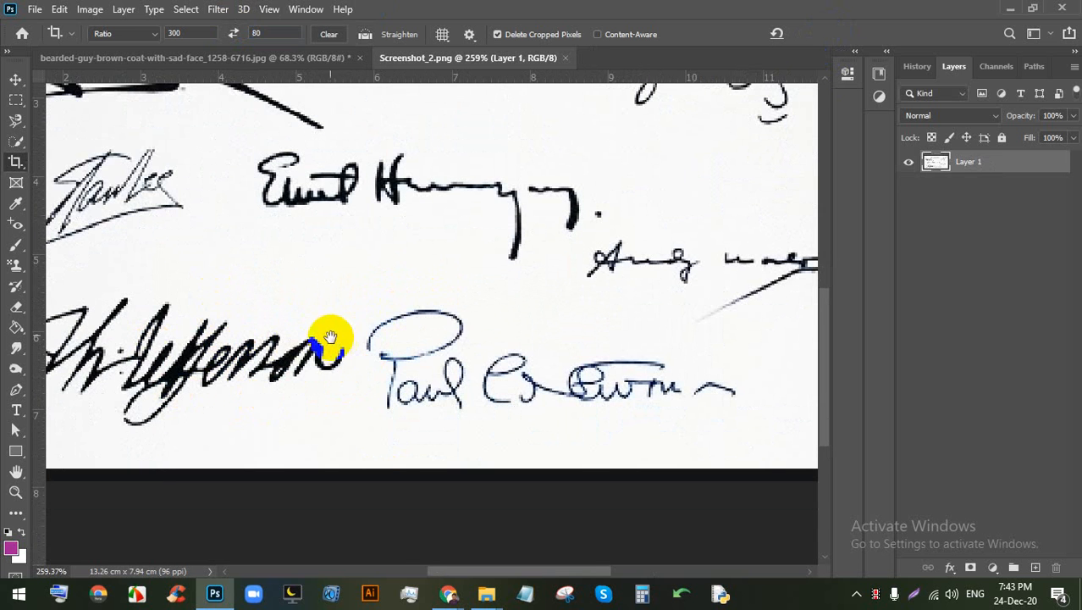
{"action": "scroll", "coordinate": [483, 351], "scroll_direction": "down", "scroll_amount": 2}
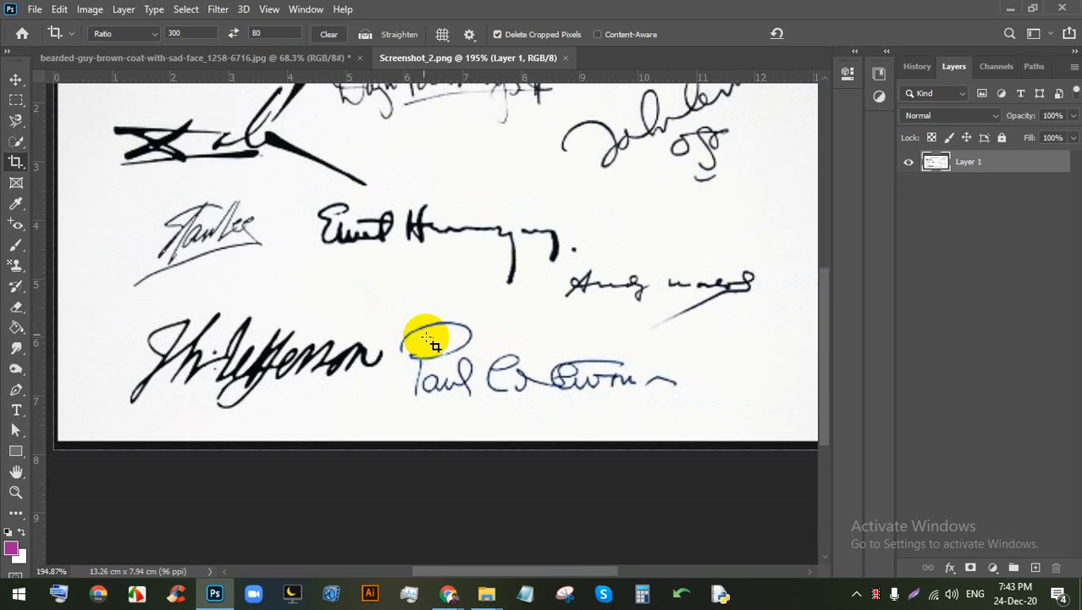
{"action": "mouse_move", "coordinate": [374, 310]}
{"action": "left_mouse_down"}
{"action": "mouse_move", "coordinate": [703, 407]}
{"action": "mouse_move", "coordinate": [719, 427]}
{"action": "left_mouse_up"}
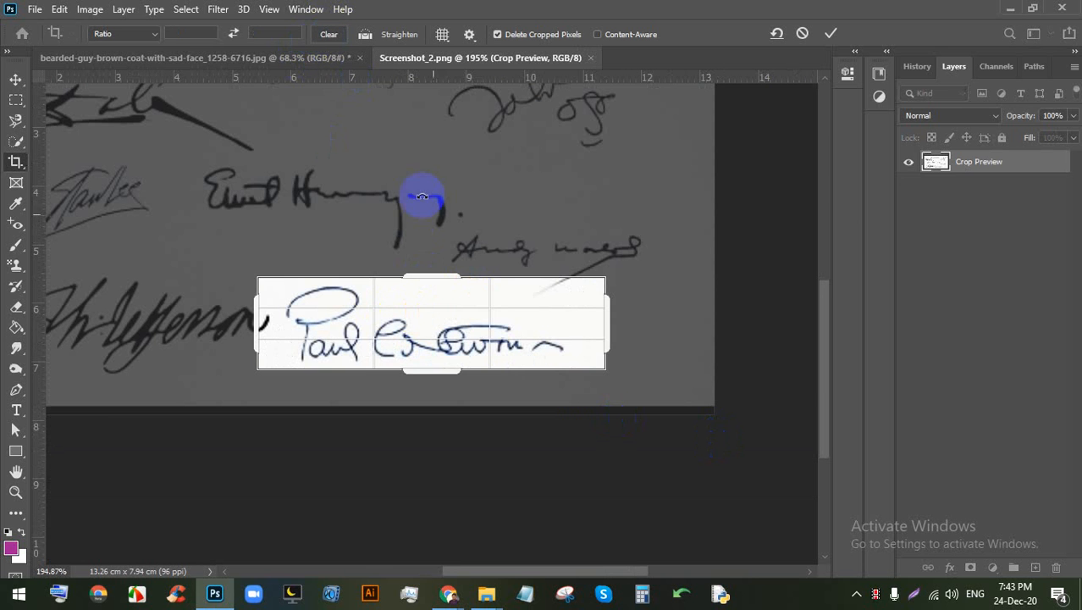
{"action": "left_click_drag", "start_coordinate": [416, 276], "coordinate": [441, 236]}
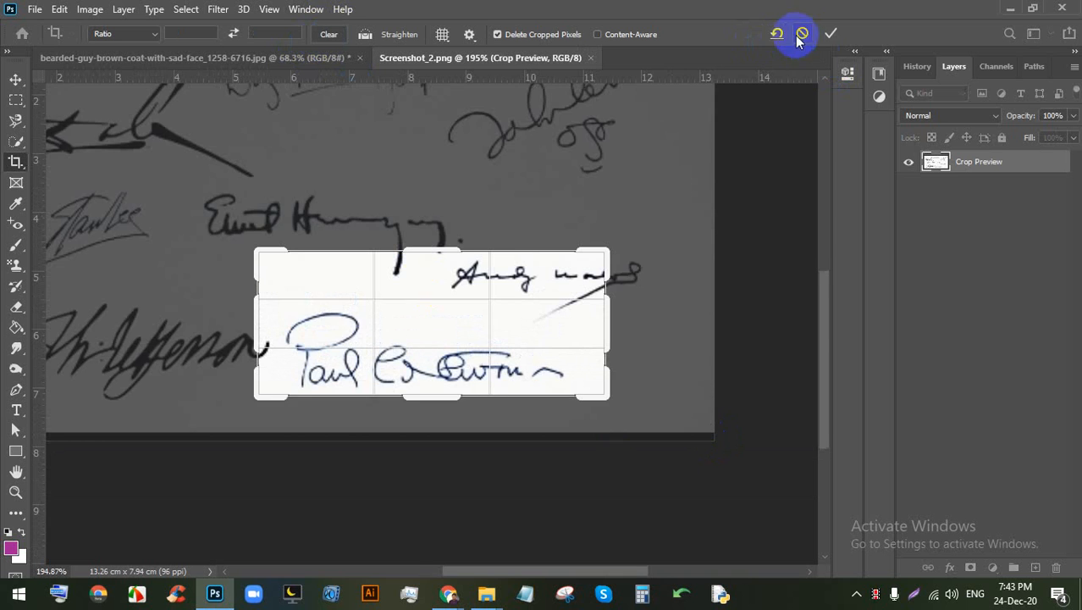
{"action": "left_click", "coordinate": [801, 34]}
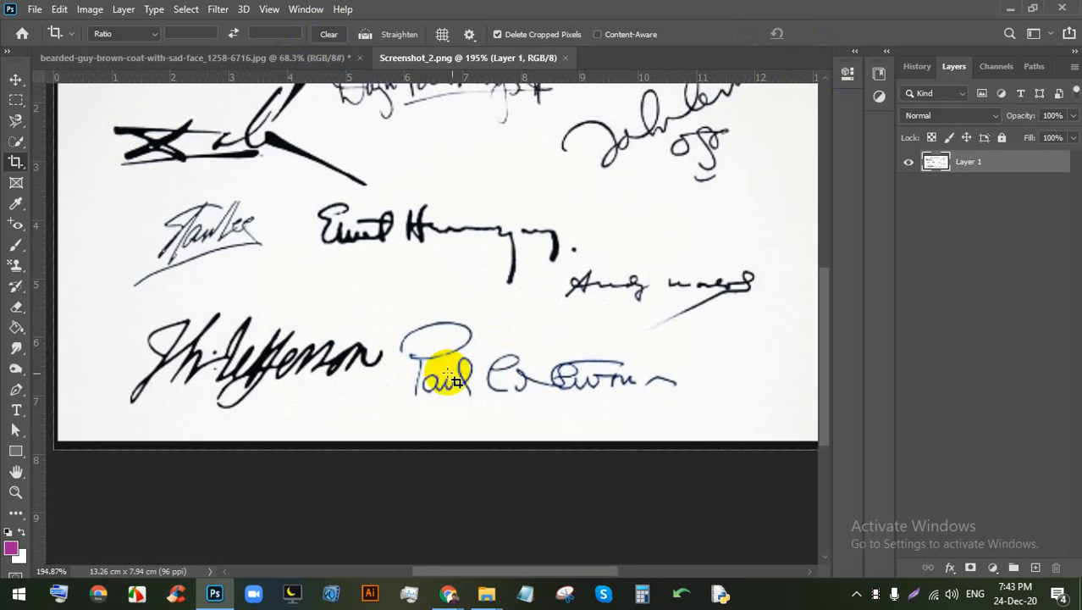
Step: Set up a new crop of the signature sheet with a 300 by 80 ratio
{"action": "left_click", "coordinate": [16, 160]}
{"action": "type", "text": "30"}
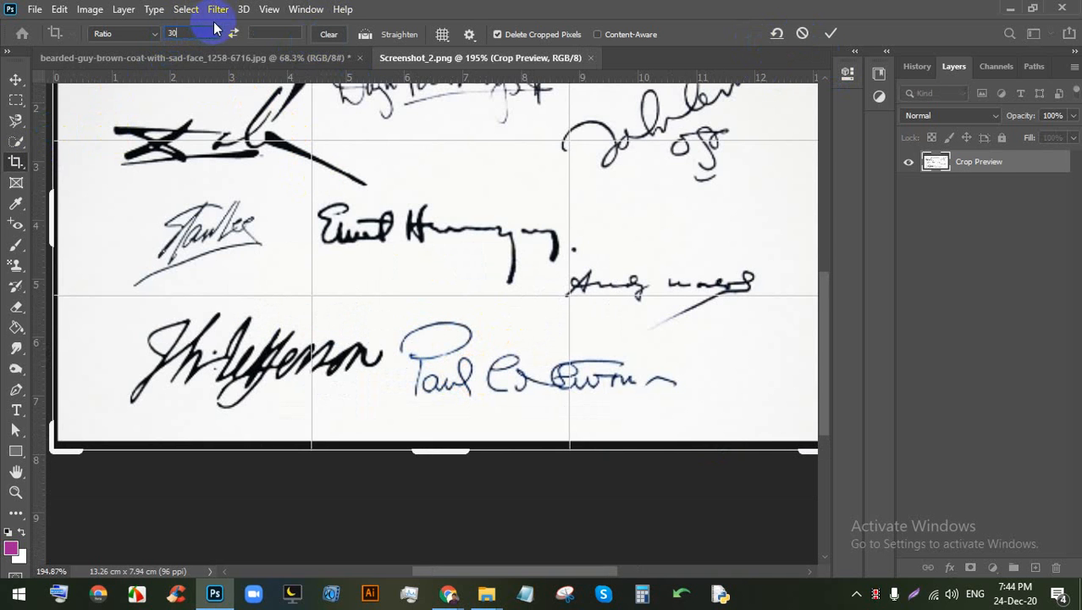
{"action": "type", "text": "80"}
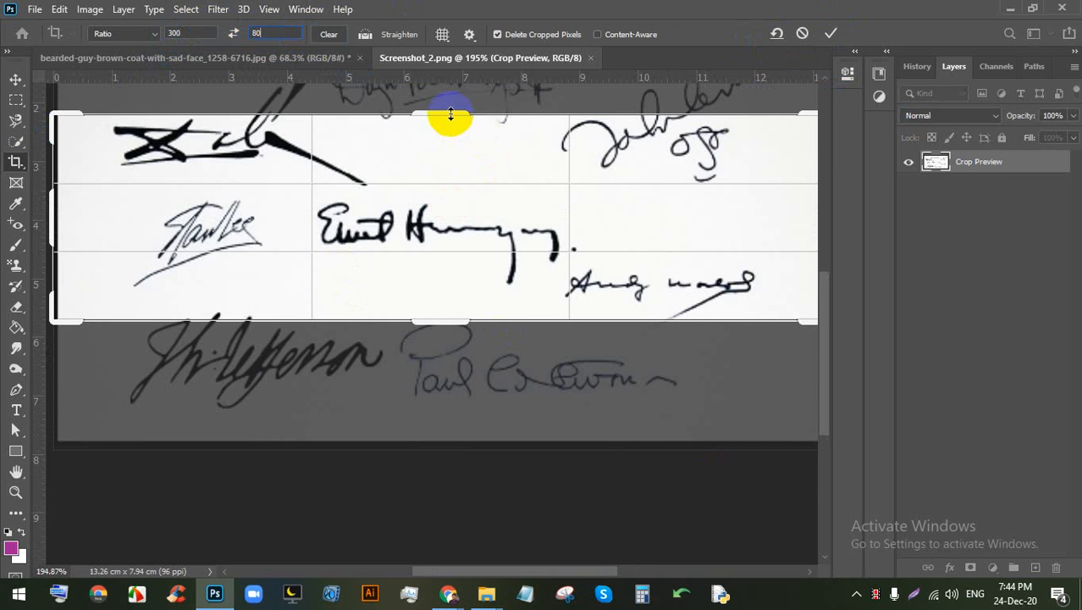
Step: Crop the signature sheet to the blue signature near its lower edge, keeping the 300:80 ratio
{"action": "left_click_drag", "start_coordinate": [451, 113], "coordinate": [451, 159]}
{"action": "left_click_drag", "start_coordinate": [461, 223], "coordinate": [302, 164]}
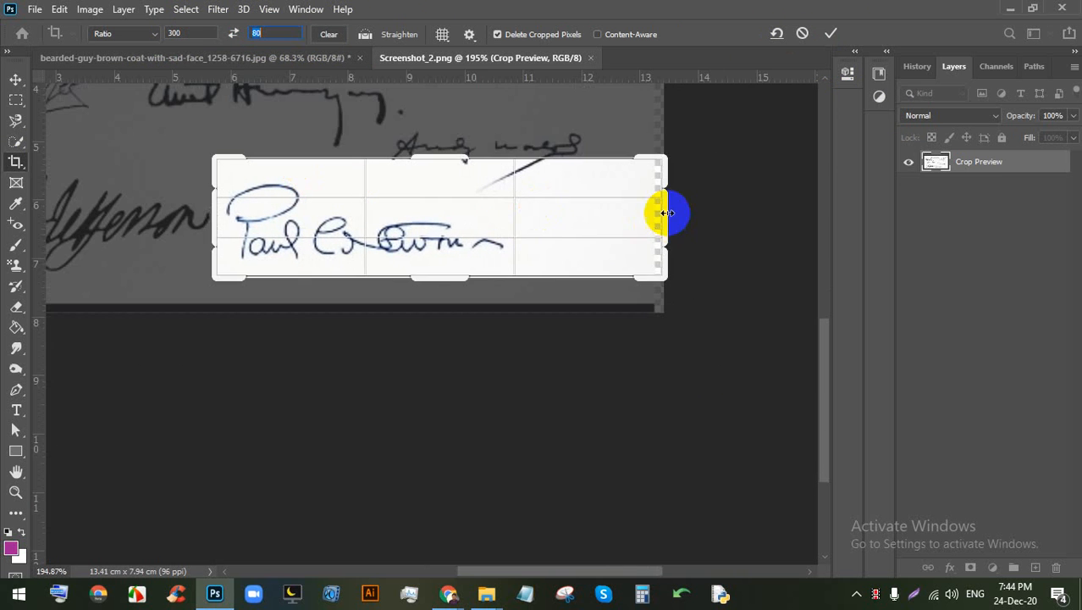
{"action": "left_click_drag", "start_coordinate": [667, 213], "coordinate": [604, 217]}
{"action": "left_click_drag", "start_coordinate": [523, 259], "coordinate": [521, 250]}
{"action": "left_click_drag", "start_coordinate": [458, 262], "coordinate": [444, 244]}
{"action": "left_click", "coordinate": [831, 33]}
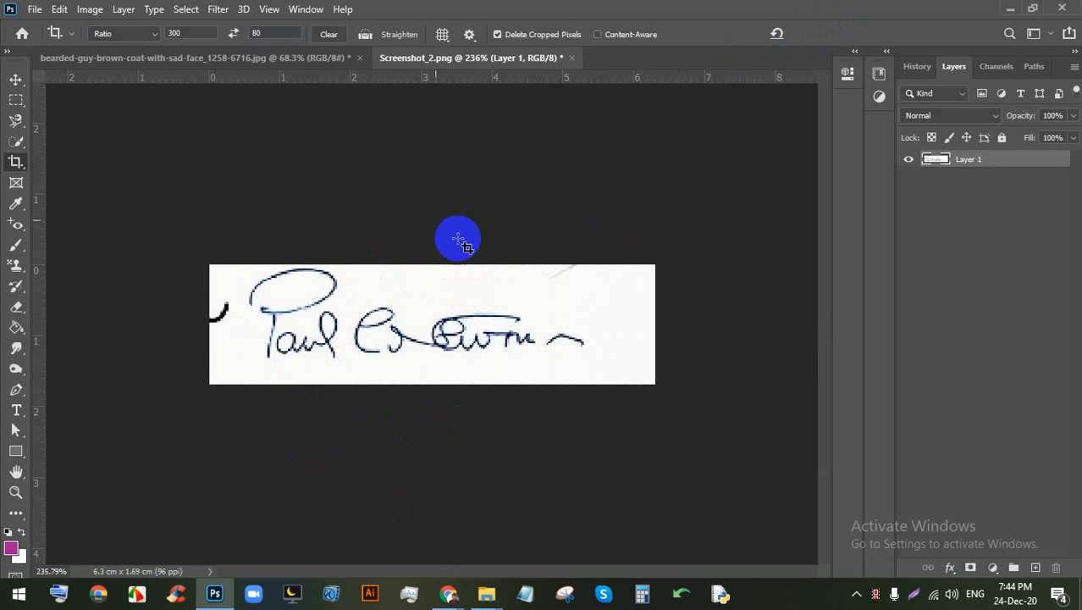
Step: Show the image dimensions in pixels and set the resolution to 300 pixels/inch
{"action": "left_click", "coordinate": [89, 8]}
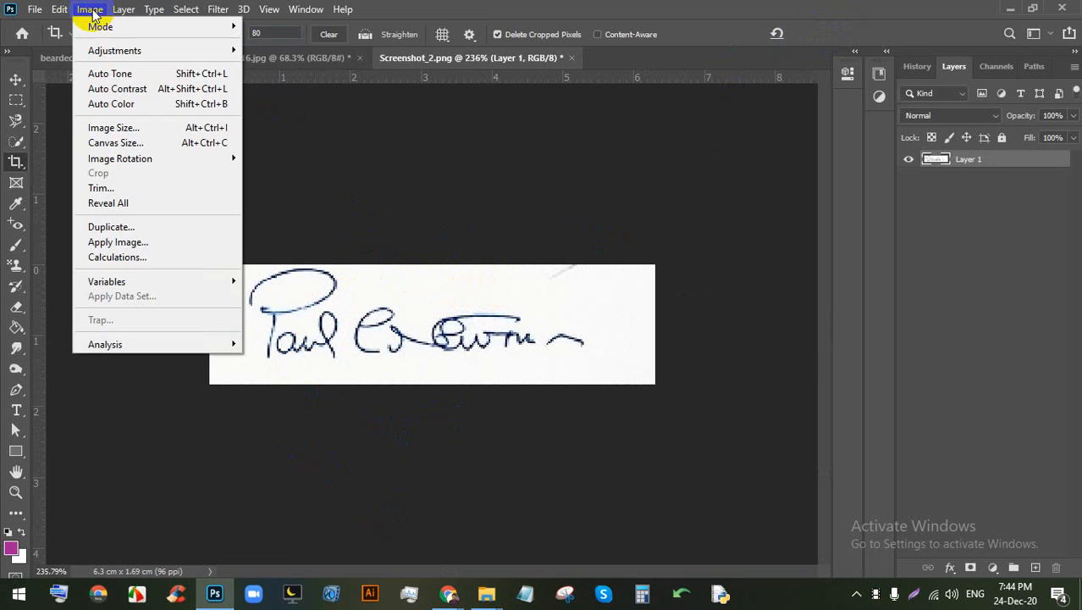
{"action": "left_click", "coordinate": [129, 133]}
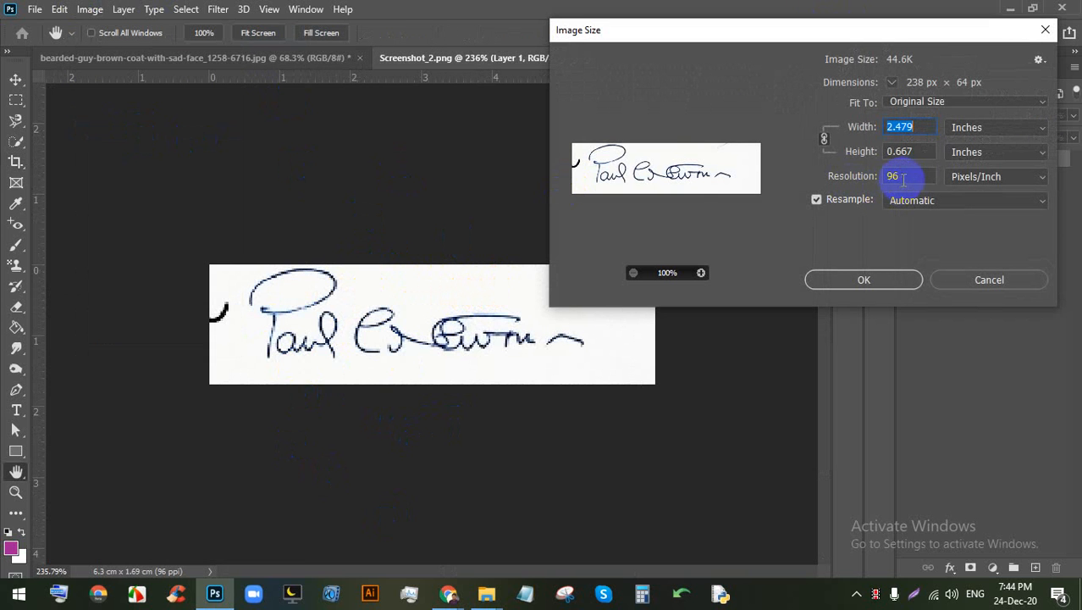
{"action": "left_click", "coordinate": [963, 129]}
{"action": "left_click", "coordinate": [975, 153]}
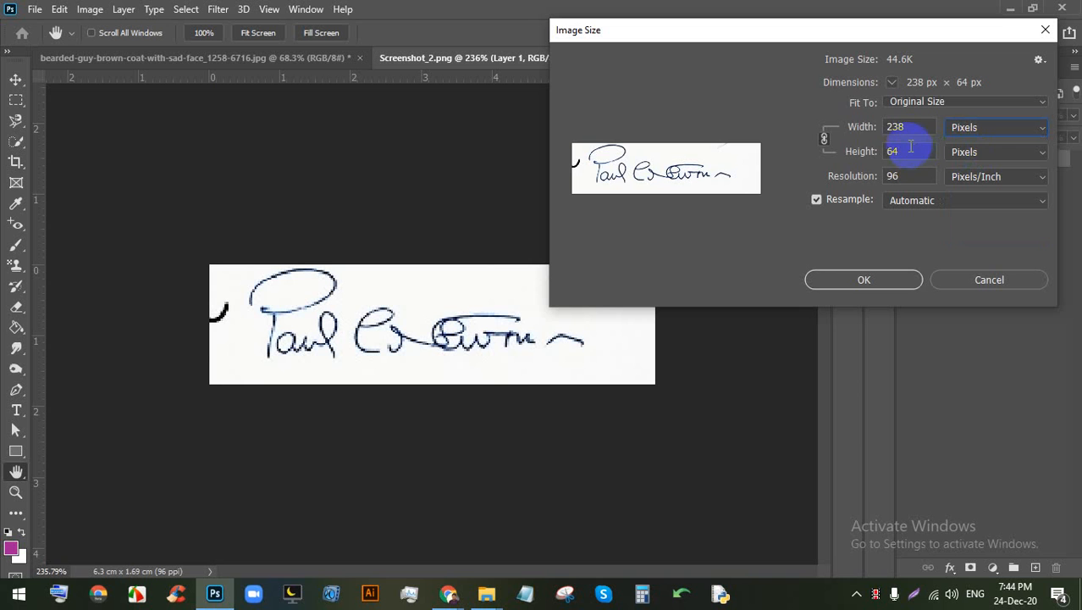
{"action": "double_click", "coordinate": [891, 126]}
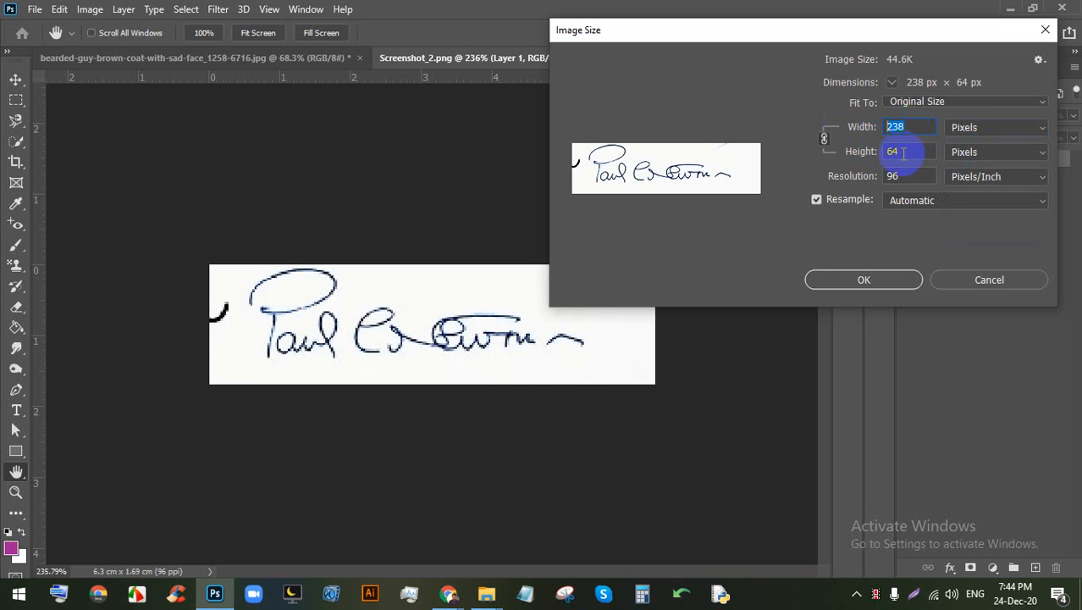
{"action": "double_click", "coordinate": [892, 151]}
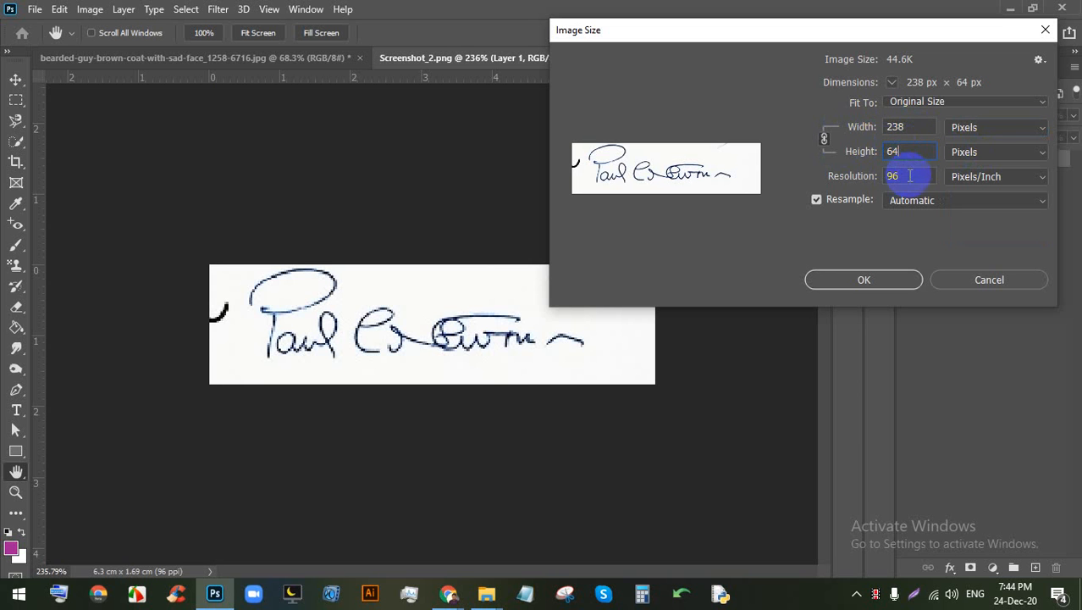
{"action": "double_click", "coordinate": [915, 172]}
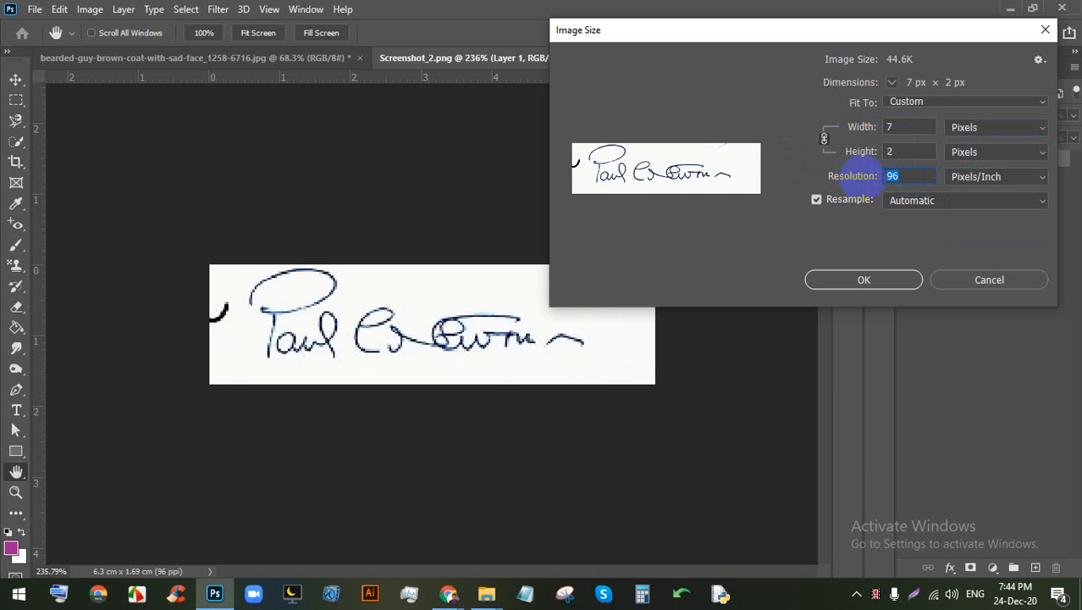
{"action": "type", "text": "300"}
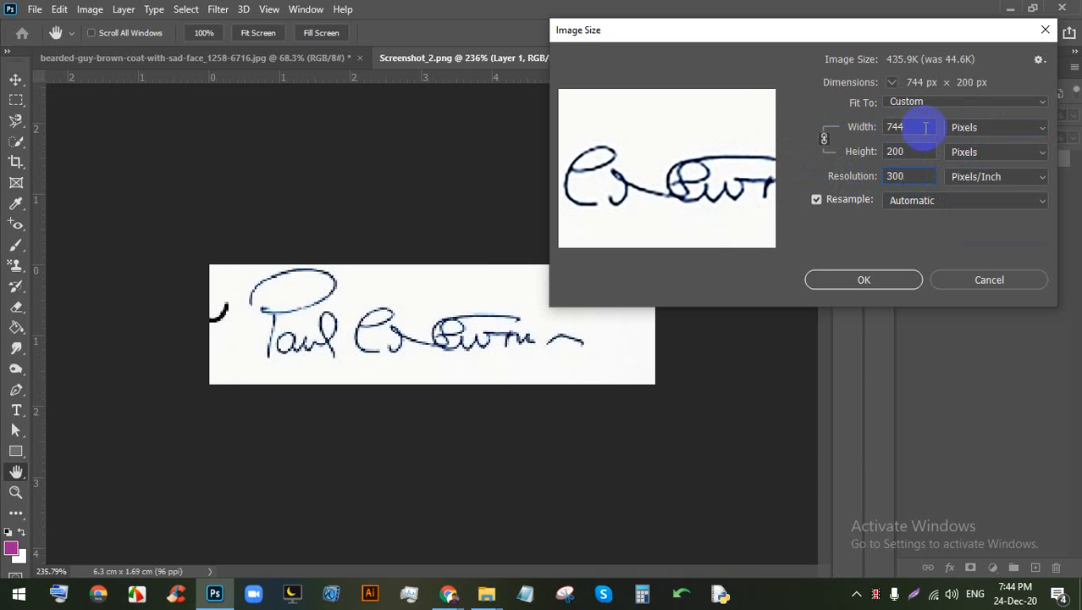
Step: Try a resolution of 72 pixels/inch for the signature and return it to 300 pixels/inch
{"action": "double_click", "coordinate": [926, 127]}
{"action": "left_click", "coordinate": [835, 149]}
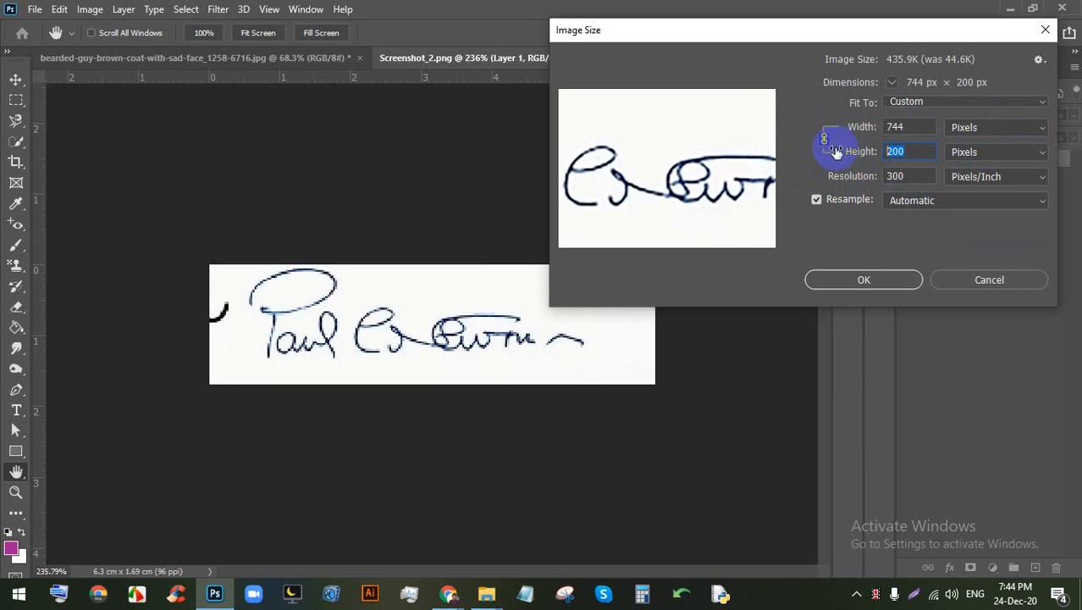
{"action": "left_click", "coordinate": [848, 176]}
{"action": "type", "text": "72"}
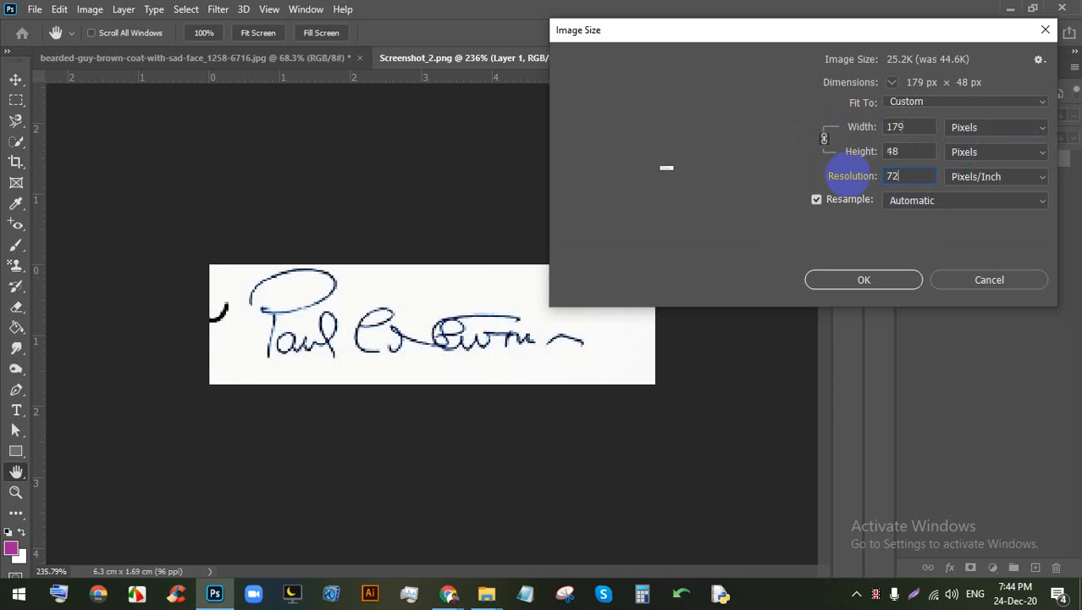
{"action": "left_click", "coordinate": [903, 128]}
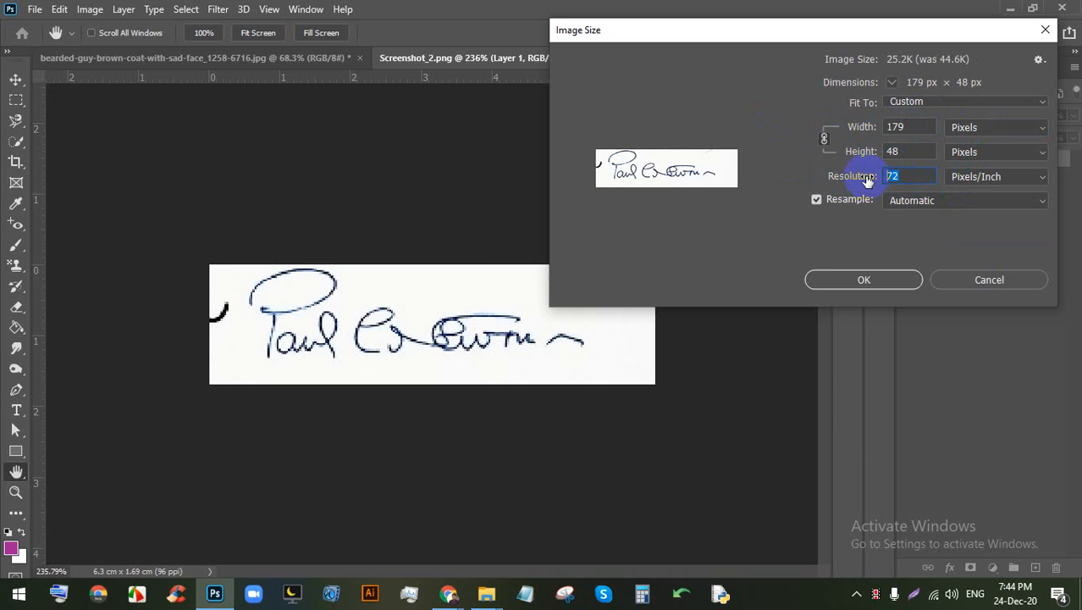
{"action": "type", "text": "300"}
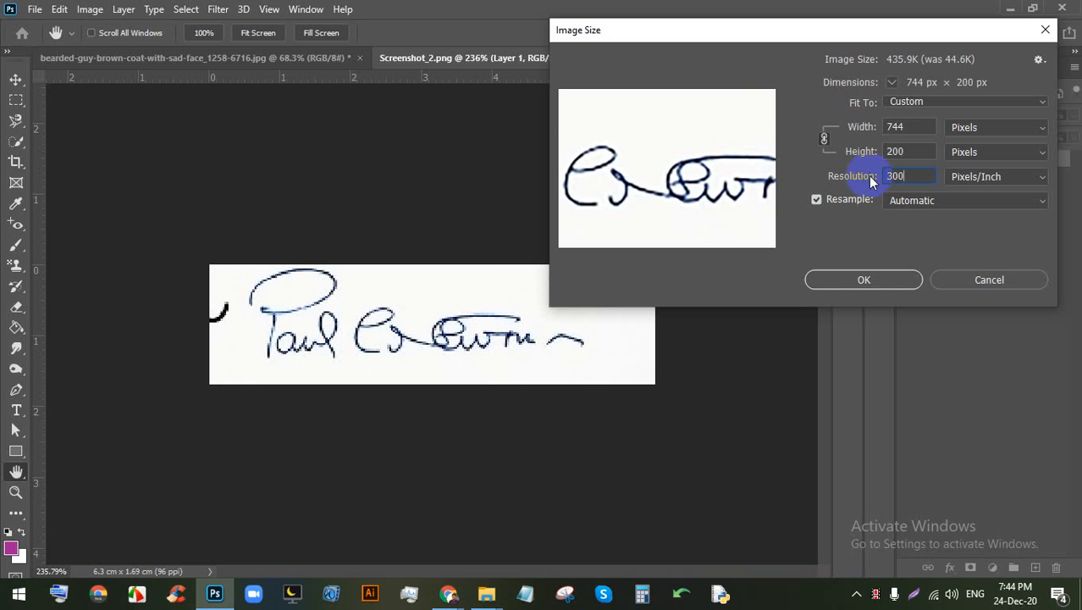
Step: Resize the signature image to 300 by 80 pixels with the width and height unlinked
{"action": "left_click", "coordinate": [899, 127]}
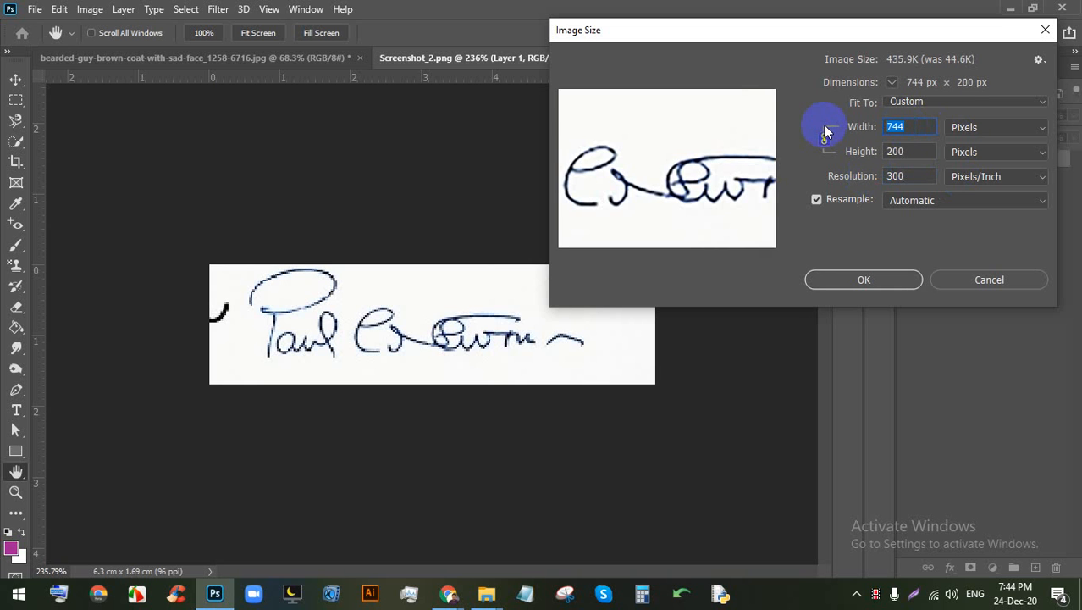
{"action": "type", "text": "300"}
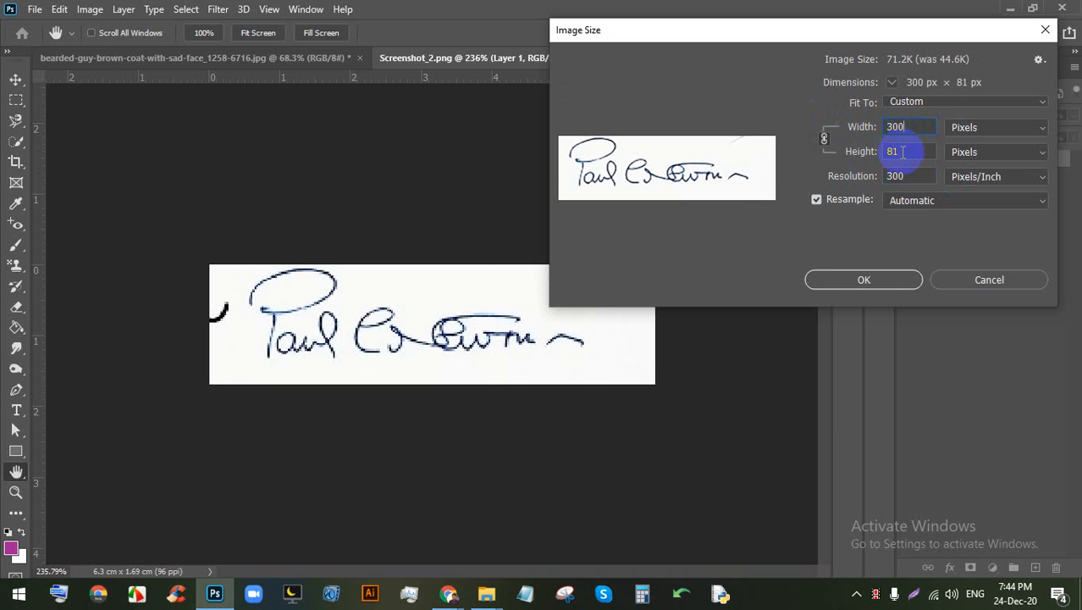
{"action": "left_click", "coordinate": [824, 138]}
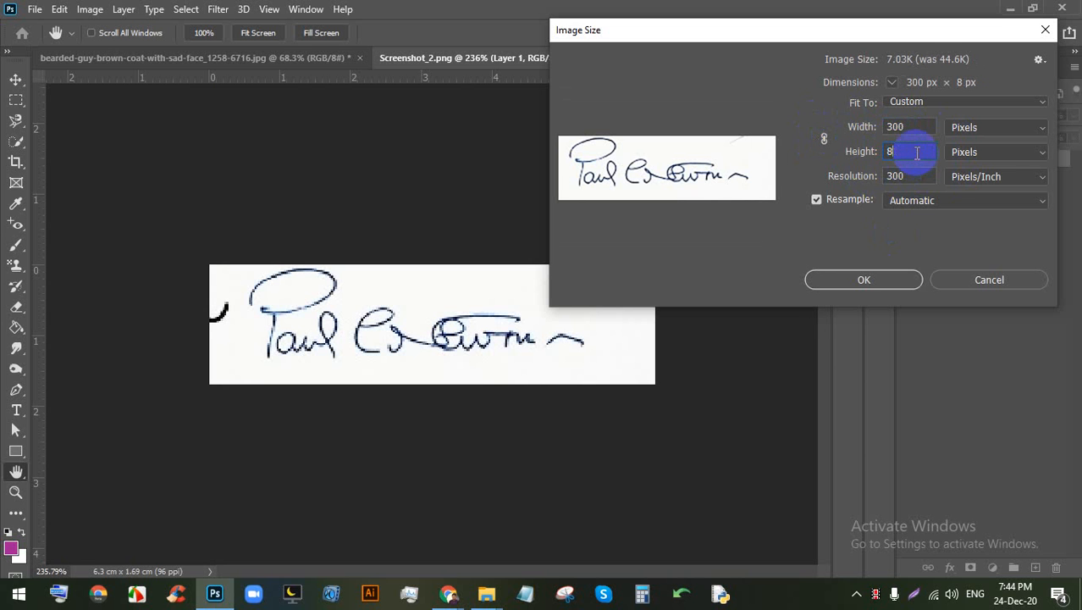
{"action": "type", "text": "0"}
{"action": "left_click", "coordinate": [847, 277]}
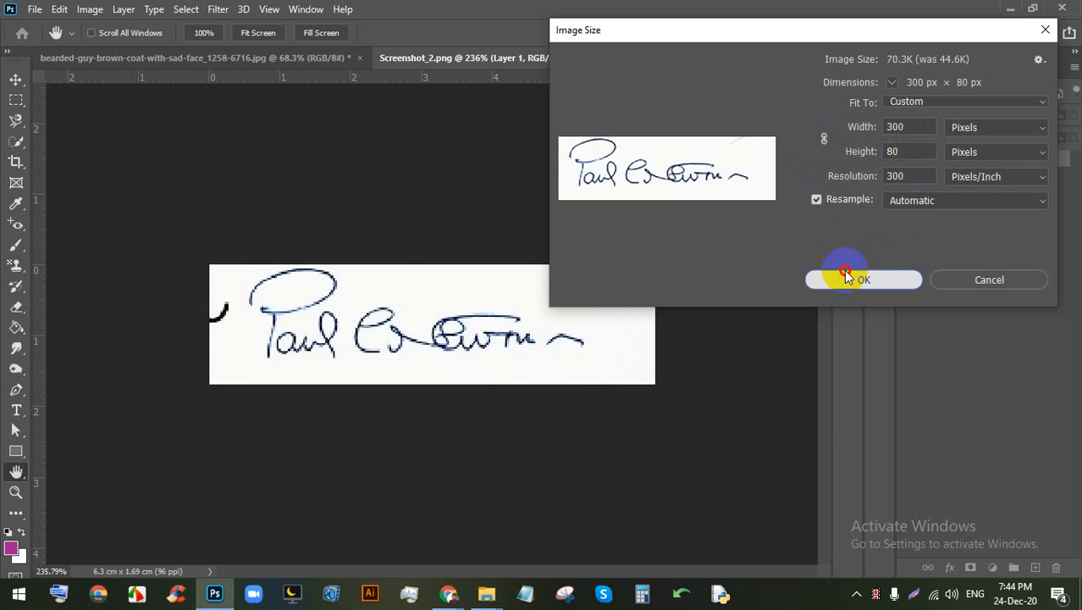
Step: Cover the stray black mark before the signature's first letter with a copied rectangular patch of clean paper background
{"action": "left_click", "coordinate": [16, 80]}
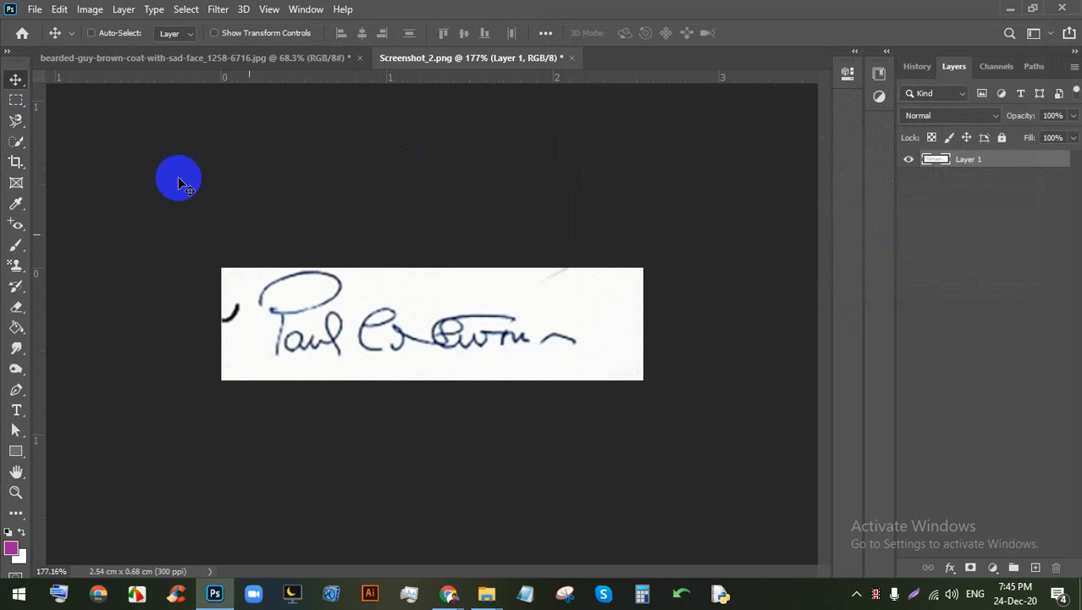
{"action": "scroll", "coordinate": [336, 364], "scroll_direction": "up", "scroll_amount": 4}
{"action": "scroll", "coordinate": [348, 331], "scroll_direction": "up", "scroll_amount": 1}
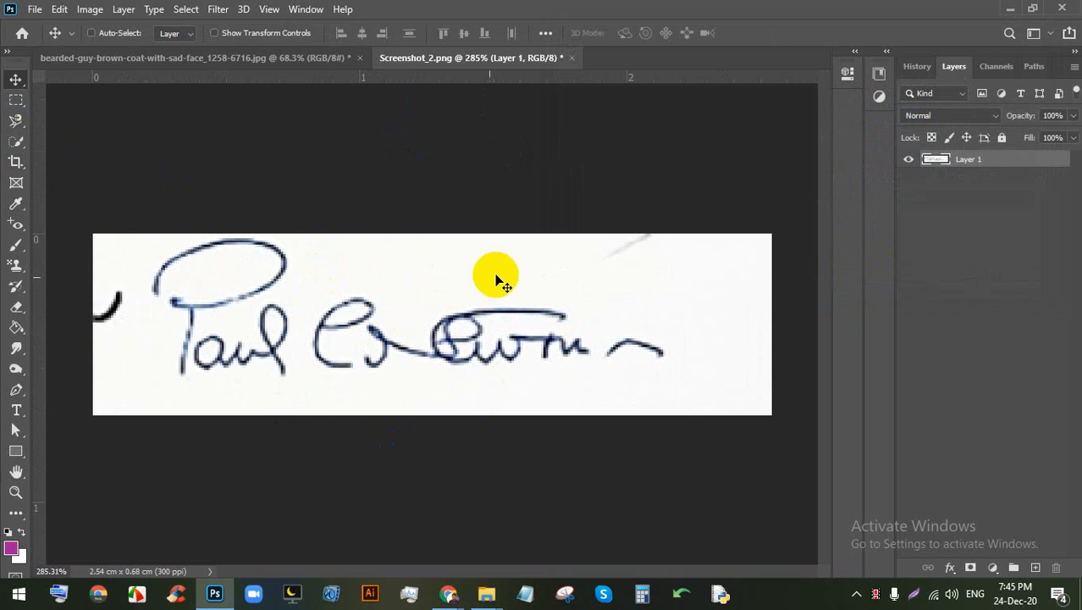
{"action": "scroll", "coordinate": [77, 381], "scroll_direction": "up", "scroll_amount": 4}
{"action": "left_click_drag", "start_coordinate": [148, 283], "coordinate": [438, 179]}
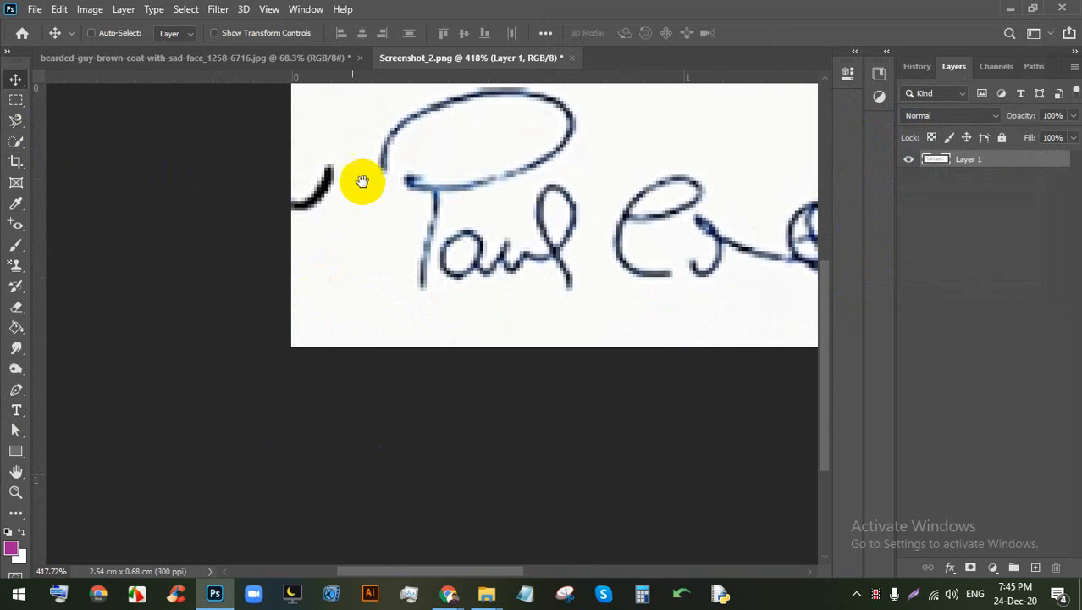
{"action": "left_click", "coordinate": [16, 100]}
{"action": "left_click", "coordinate": [87, 102]}
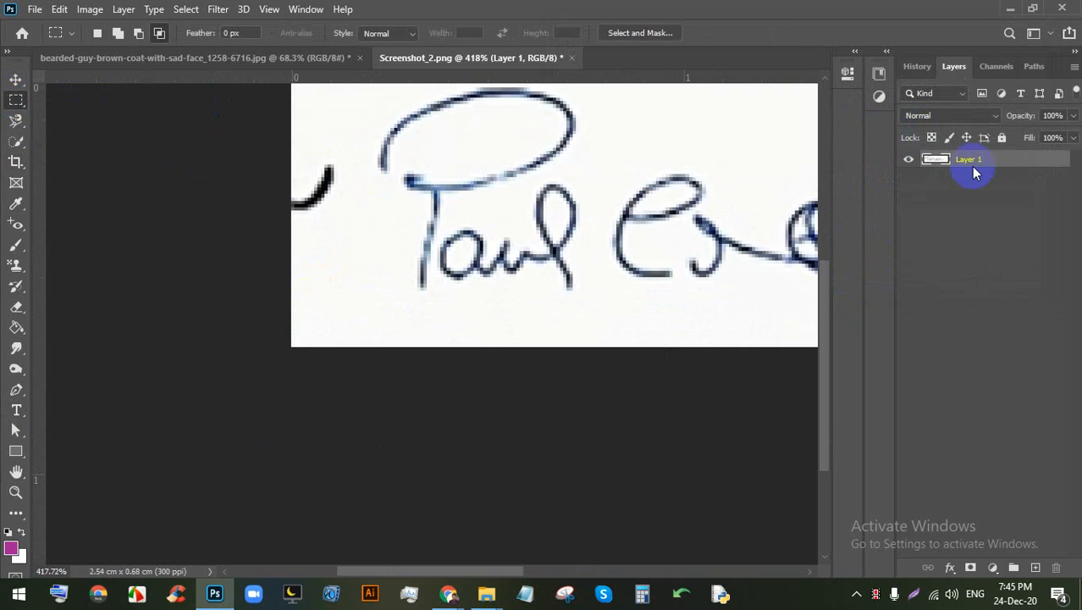
{"action": "left_click_drag", "start_coordinate": [358, 336], "coordinate": [314, 178]}
{"action": "left_click", "coordinate": [15, 78]}
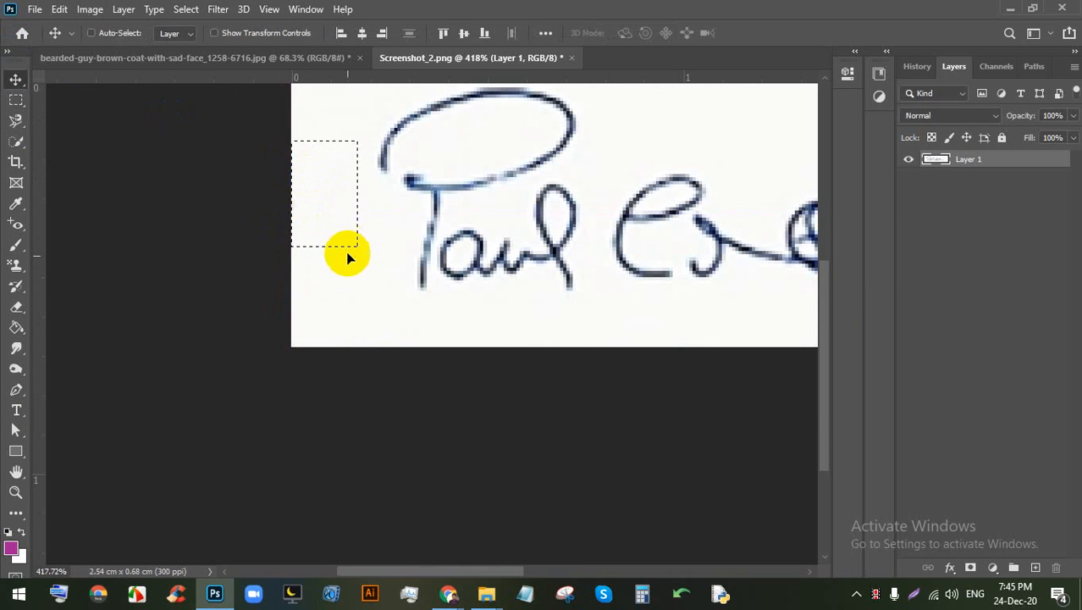
{"action": "scroll", "coordinate": [348, 256], "scroll_direction": "down", "scroll_amount": 5}
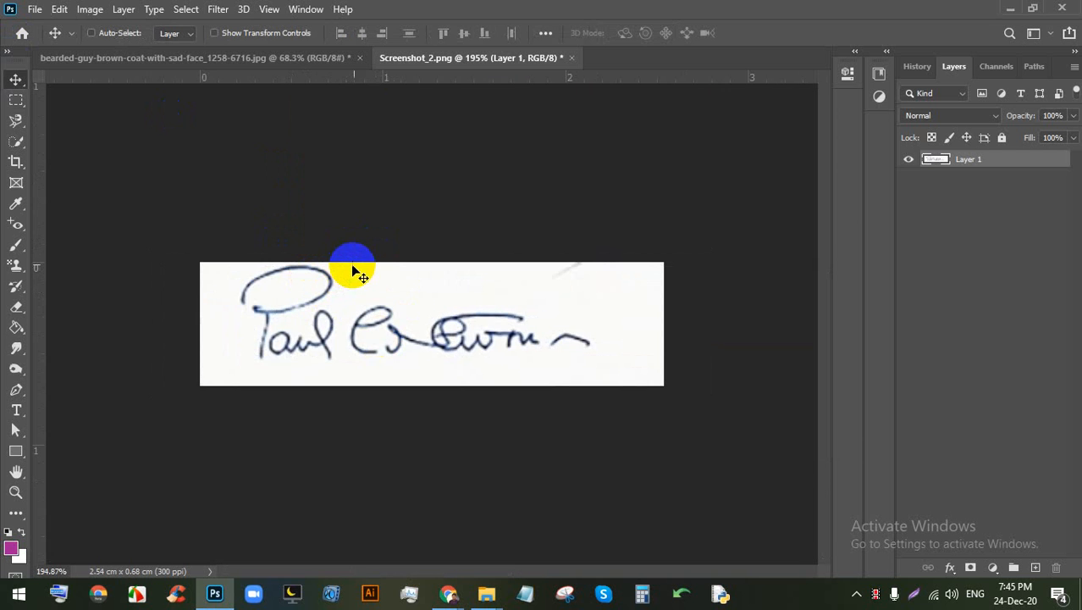
Step: Cover the faint grey streak above the end of the signature with a copied patch of clean background and deselect
{"action": "scroll", "coordinate": [374, 368], "scroll_direction": "up", "scroll_amount": 6}
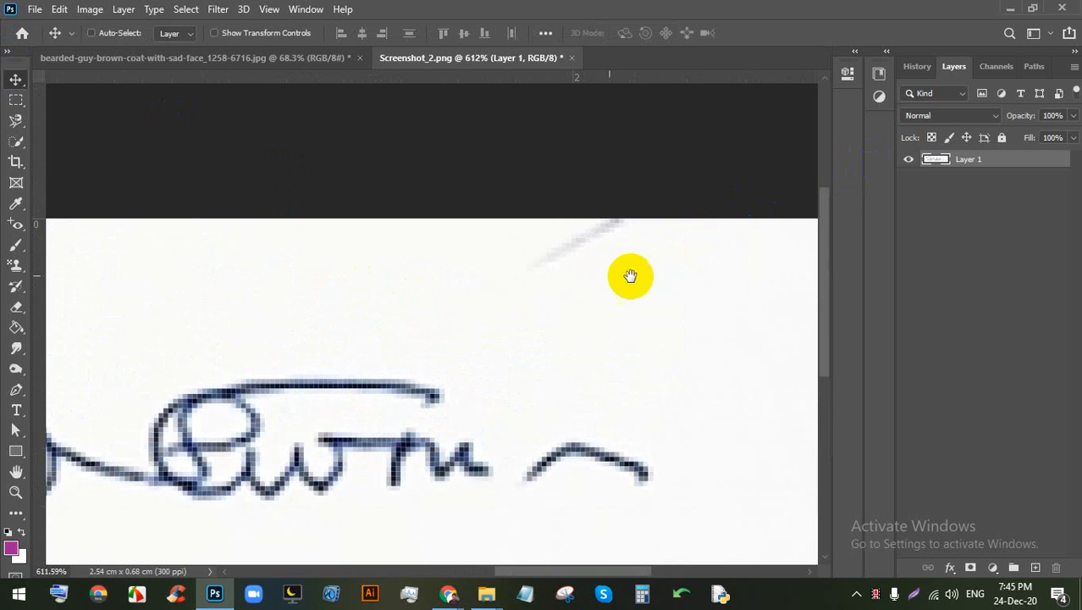
{"action": "left_click", "coordinate": [18, 101]}
{"action": "left_click_drag", "start_coordinate": [724, 378], "coordinate": [584, 278]}
{"action": "left_click", "coordinate": [16, 79]}
{"action": "left_click_drag", "start_coordinate": [657, 297], "coordinate": [550, 239]}
{"action": "scroll", "coordinate": [571, 251], "scroll_direction": "down", "scroll_amount": 3}
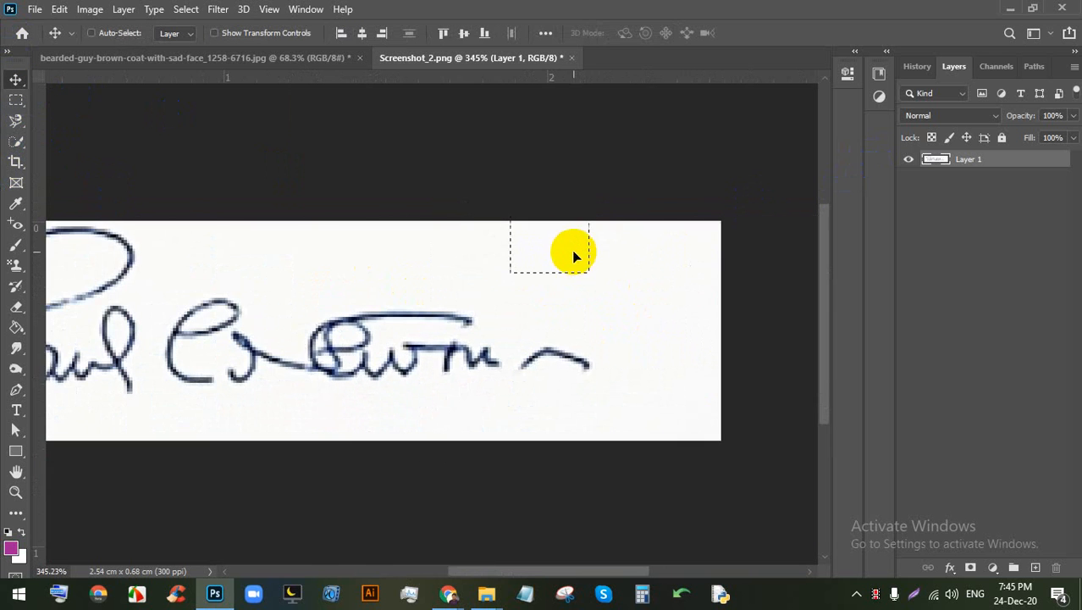
{"action": "key", "text": "ctrl+d"}
{"action": "scroll", "coordinate": [585, 254], "scroll_direction": "down", "scroll_amount": 3}
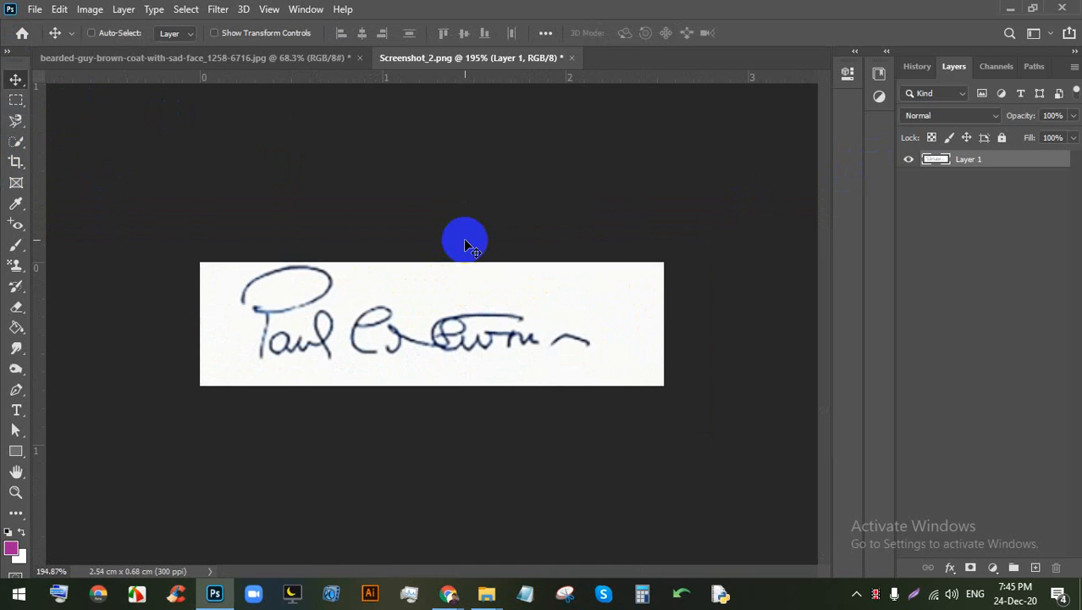
Step: Bring the portrait photo document of the bearded man to the front
{"action": "left_click", "coordinate": [255, 61]}
Step: Switch to the Google Meet call in Chrome, turn the microphone off and on again, and return to Photoshop
{"action": "left_click", "coordinate": [464, 585]}
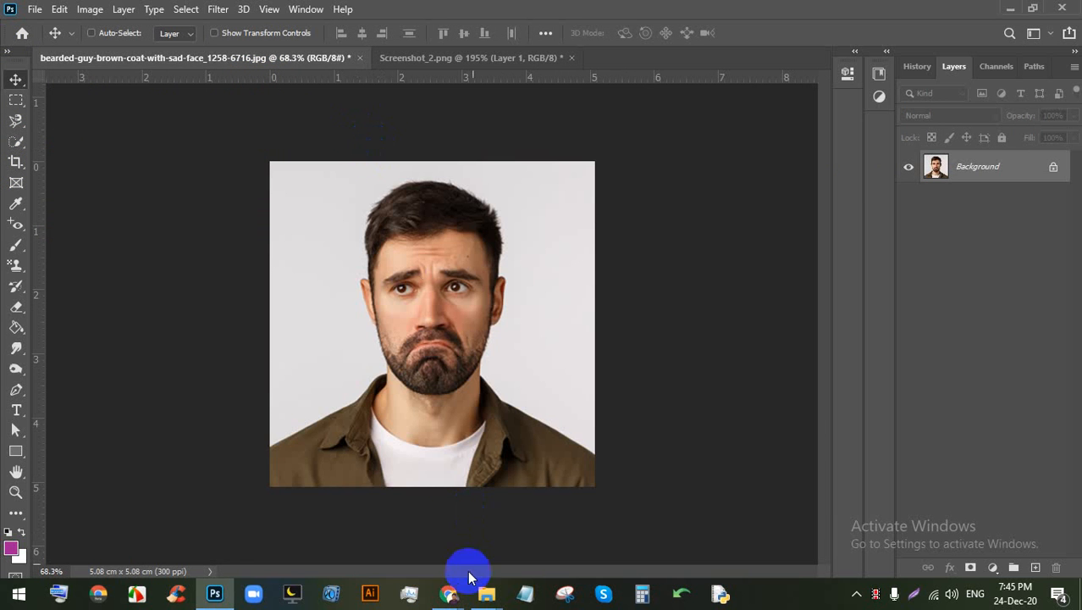
{"action": "left_click", "coordinate": [379, 503]}
{"action": "left_click", "coordinate": [266, 11]}
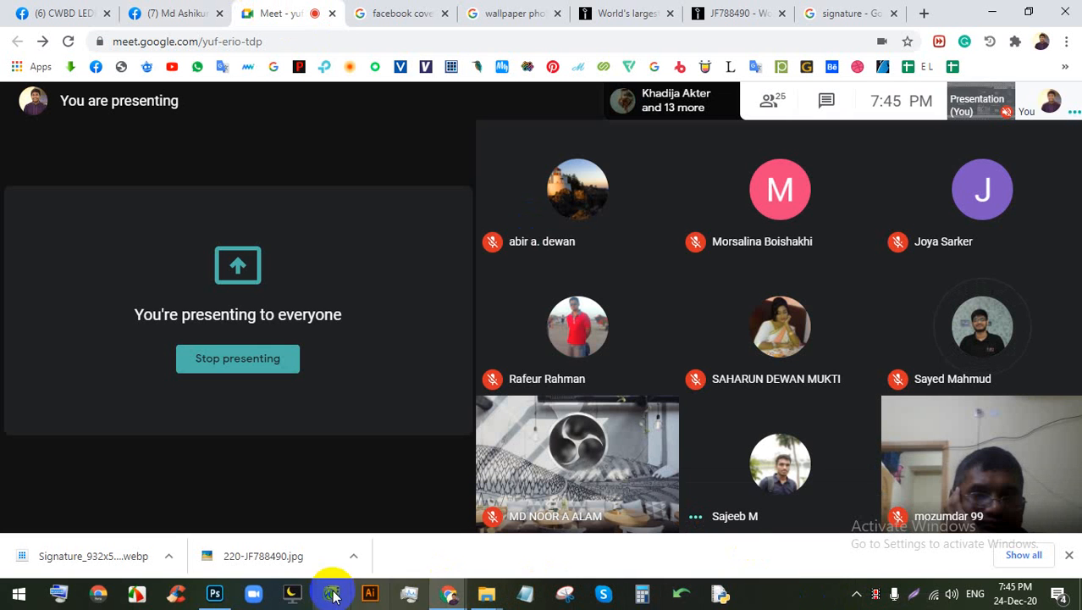
{"action": "left_click", "coordinate": [476, 498]}
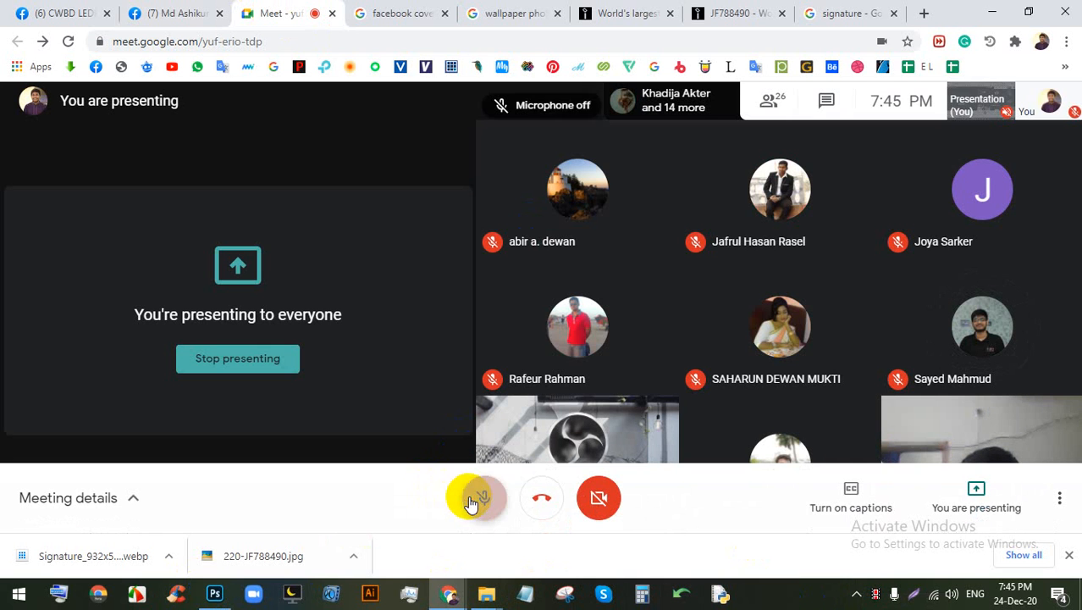
{"action": "left_click", "coordinate": [479, 500]}
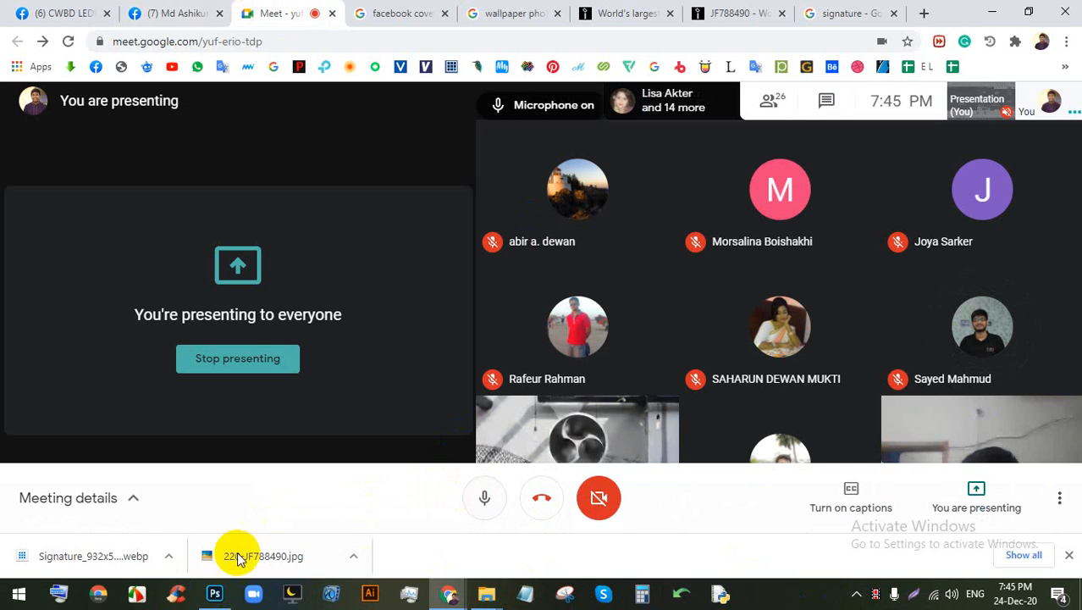
{"action": "left_click", "coordinate": [214, 593]}
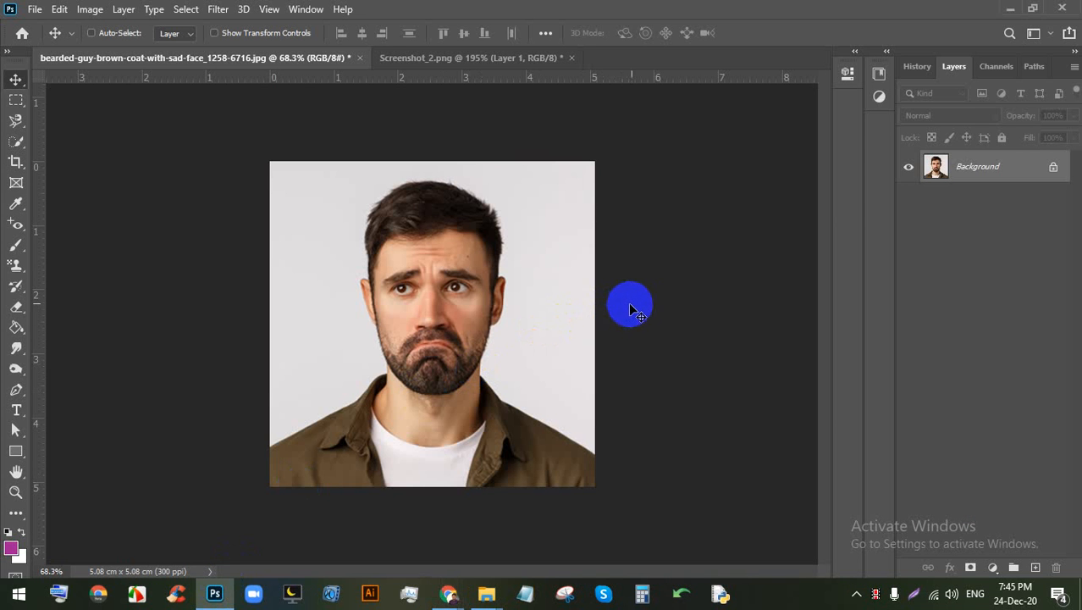
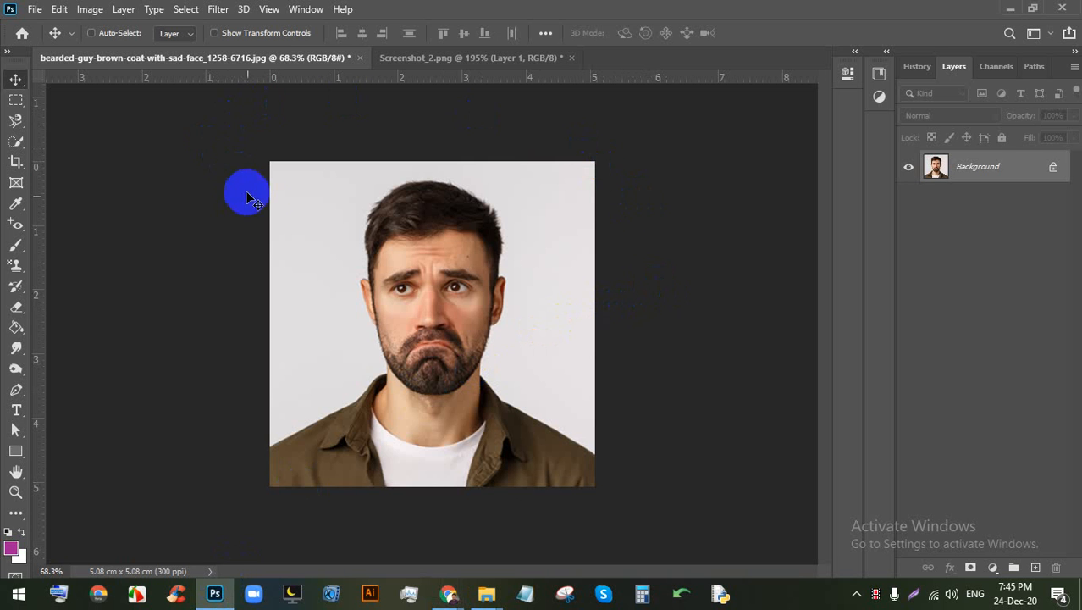
Step: Try adding a white border around the portrait by cropping outward to about 5.52 × 5.55 cm, and undo the crop
{"action": "left_click", "coordinate": [21, 162]}
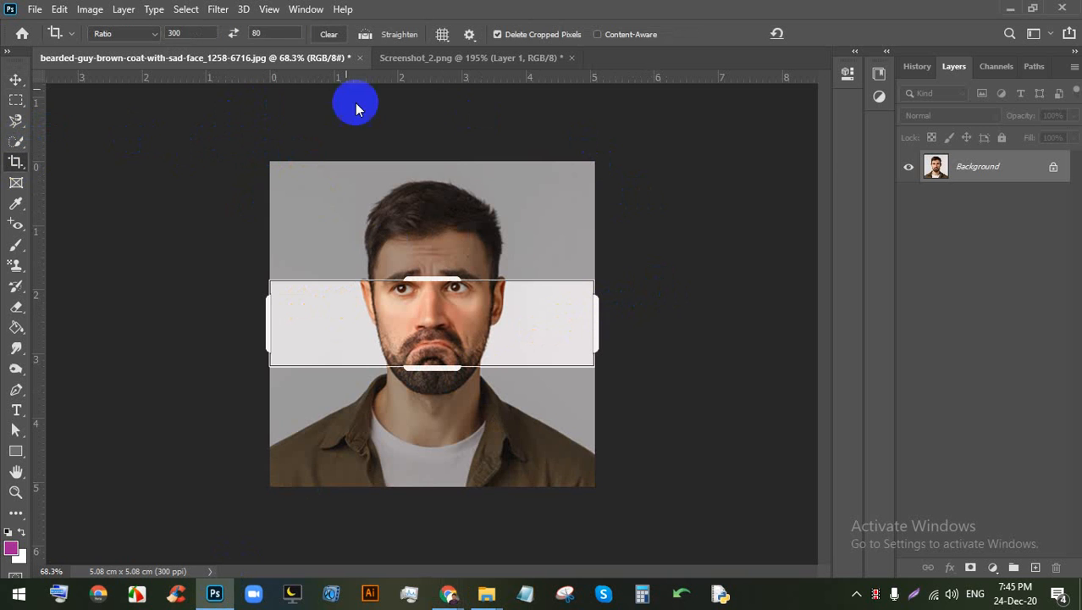
{"action": "left_click_drag", "start_coordinate": [432, 282], "coordinate": [430, 203]}
{"action": "left_click_drag", "start_coordinate": [271, 432], "coordinate": [265, 501]}
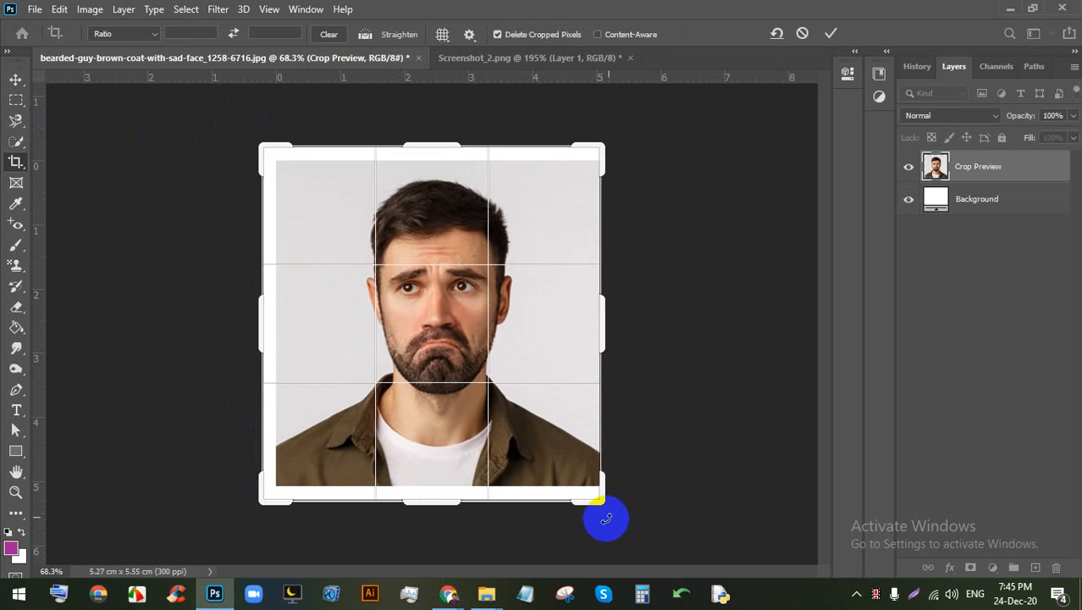
{"action": "left_click_drag", "start_coordinate": [598, 506], "coordinate": [602, 503]}
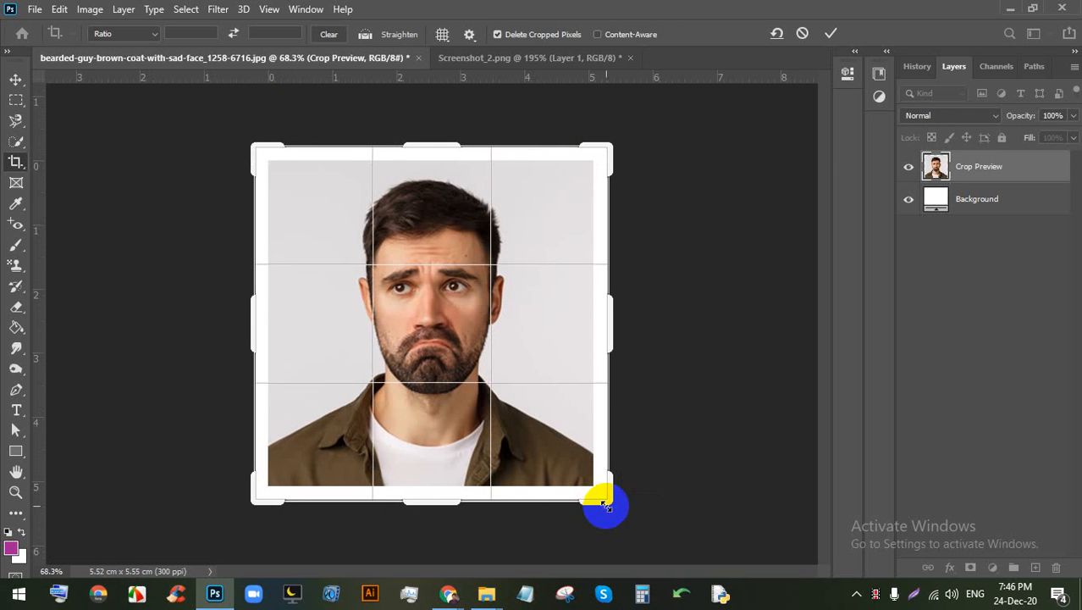
{"action": "left_click", "coordinate": [830, 33]}
{"action": "scroll", "coordinate": [188, 133], "scroll_direction": "up", "scroll_amount": 3}
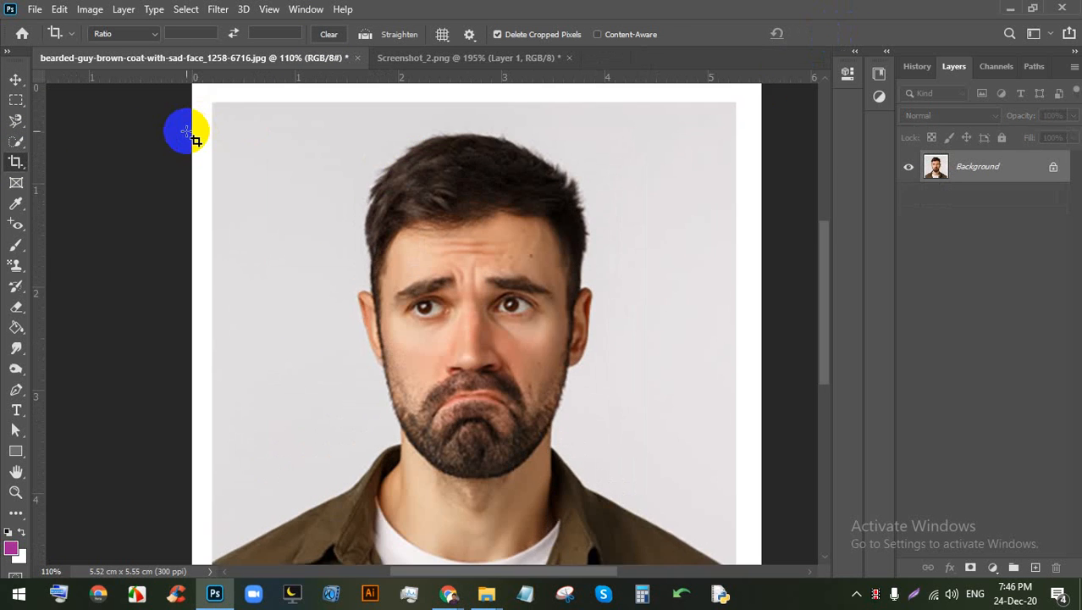
{"action": "scroll", "coordinate": [200, 150], "scroll_direction": "down", "scroll_amount": 2}
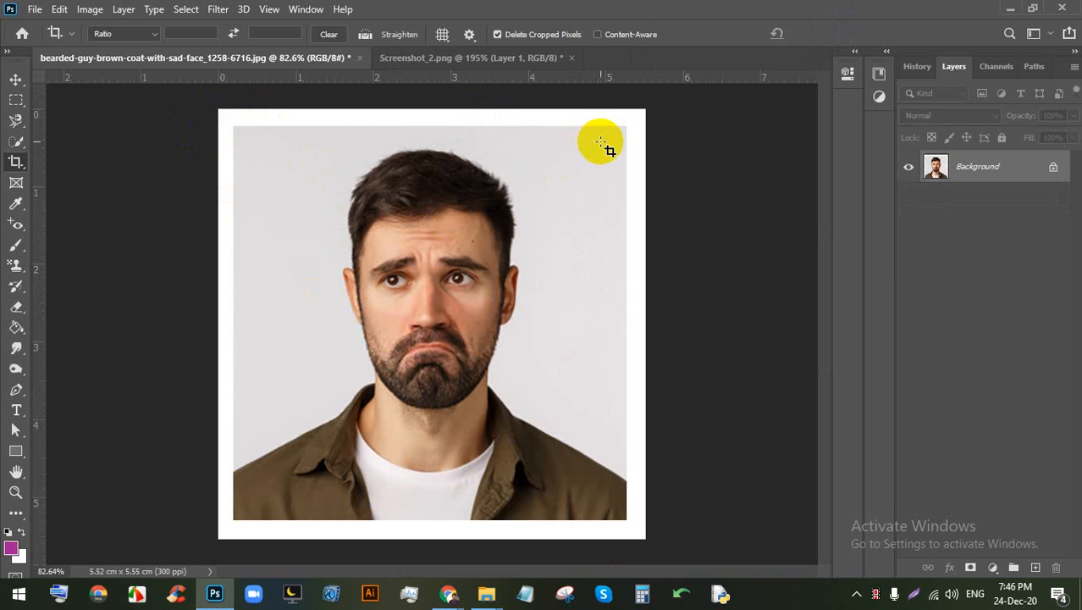
{"action": "key", "text": "ctrl+z"}
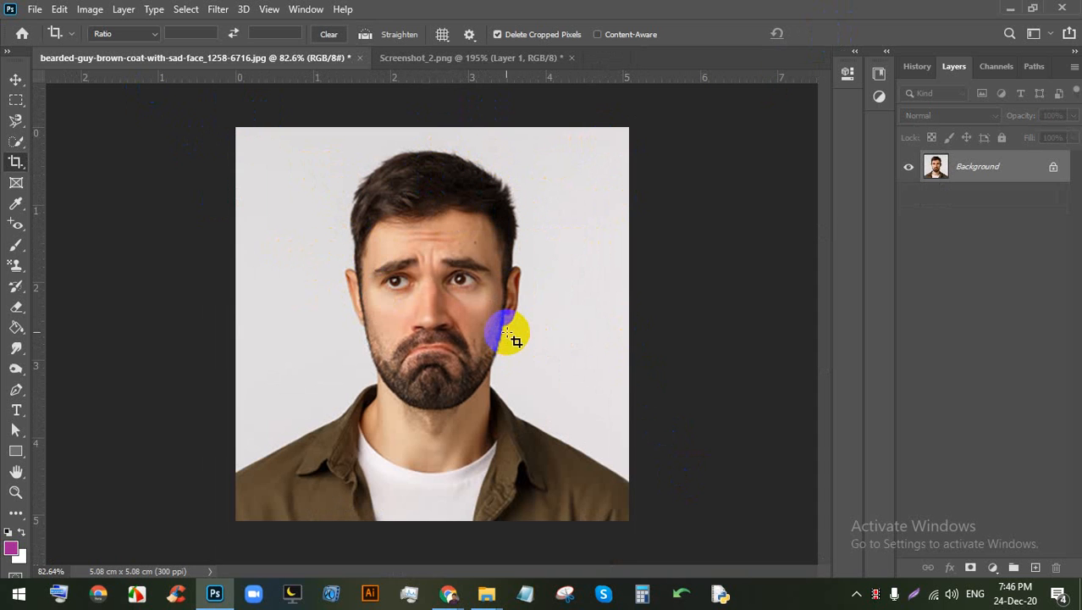
{"action": "scroll", "coordinate": [483, 284], "scroll_direction": "down", "scroll_amount": 1}
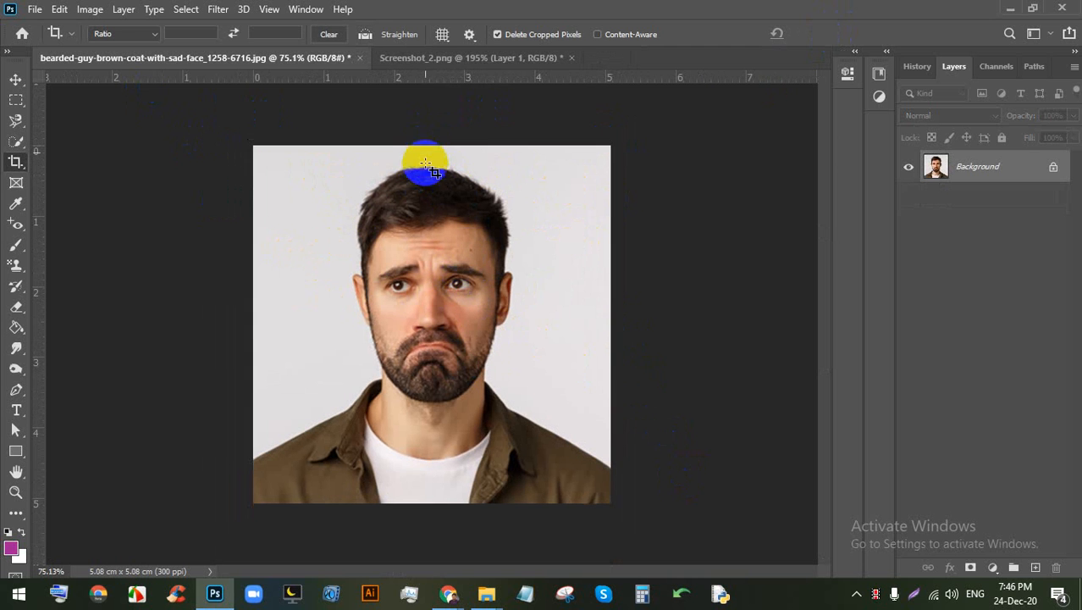
{"action": "mouse_move", "coordinate": [425, 198]}
{"action": "left_mouse_down"}
{"action": "mouse_move", "coordinate": [394, 153]}
{"action": "mouse_move", "coordinate": [408, 132]}
{"action": "left_mouse_up"}
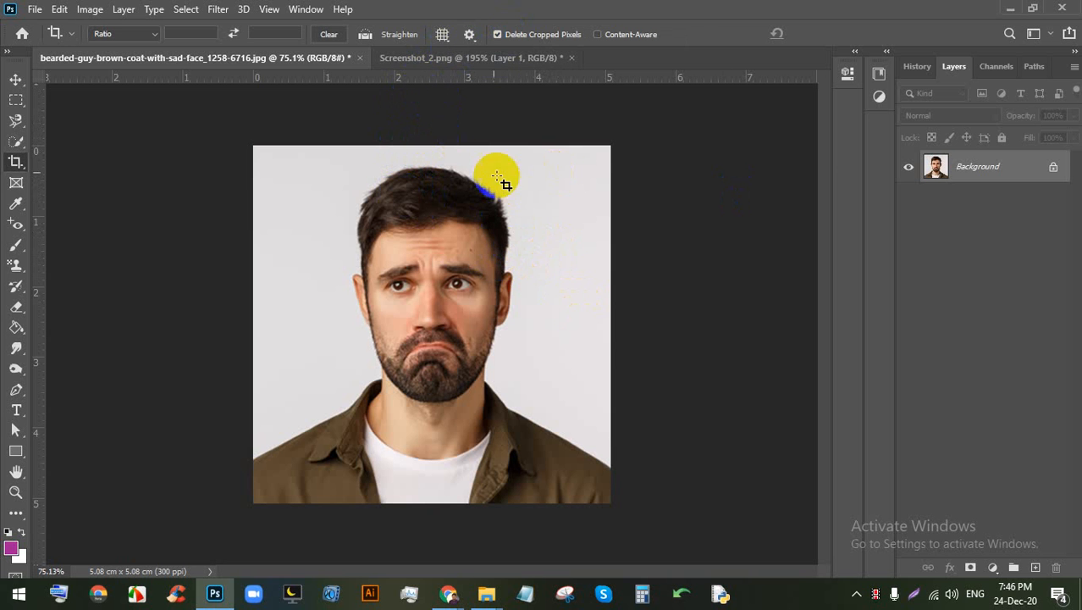
Step: Open the portrait's Canvas Size settings and set the canvas extension color to white (ffffff)
{"action": "left_click", "coordinate": [92, 11]}
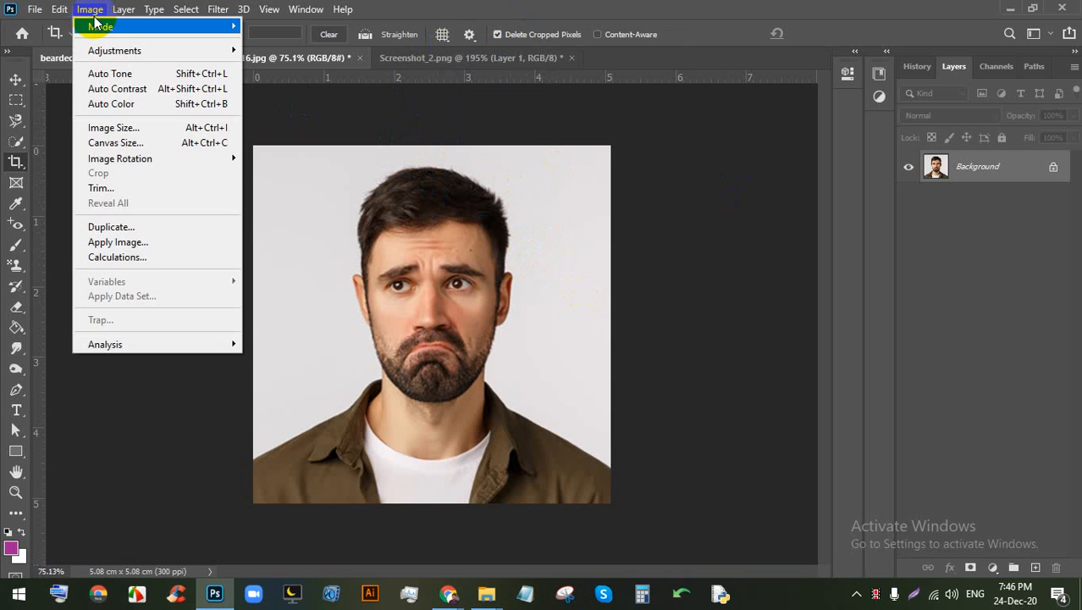
{"action": "left_click", "coordinate": [179, 149]}
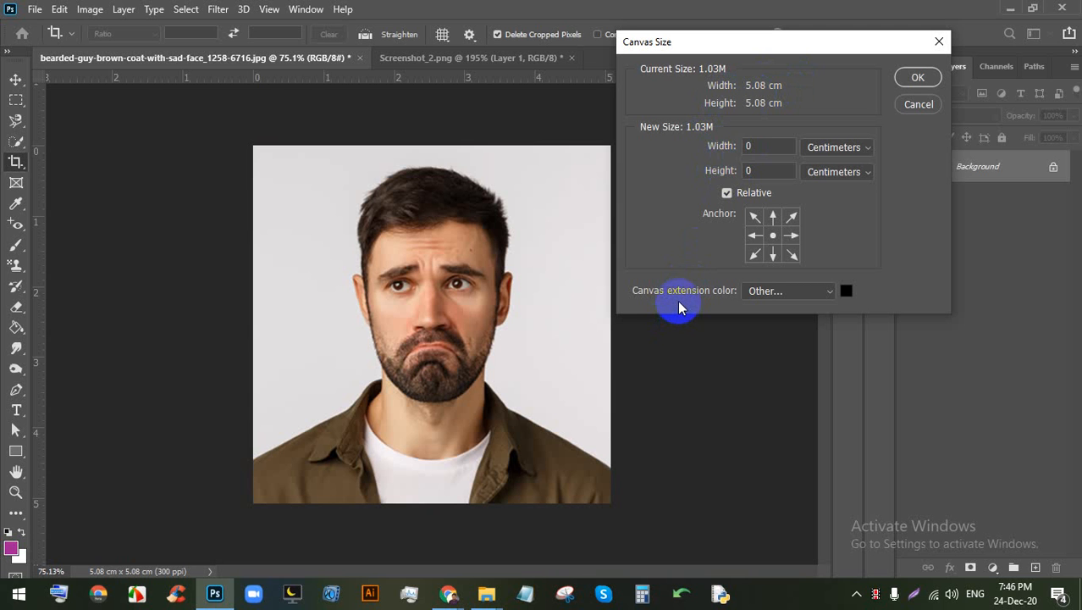
{"action": "left_click", "coordinate": [848, 291]}
{"action": "left_click", "coordinate": [562, 148]}
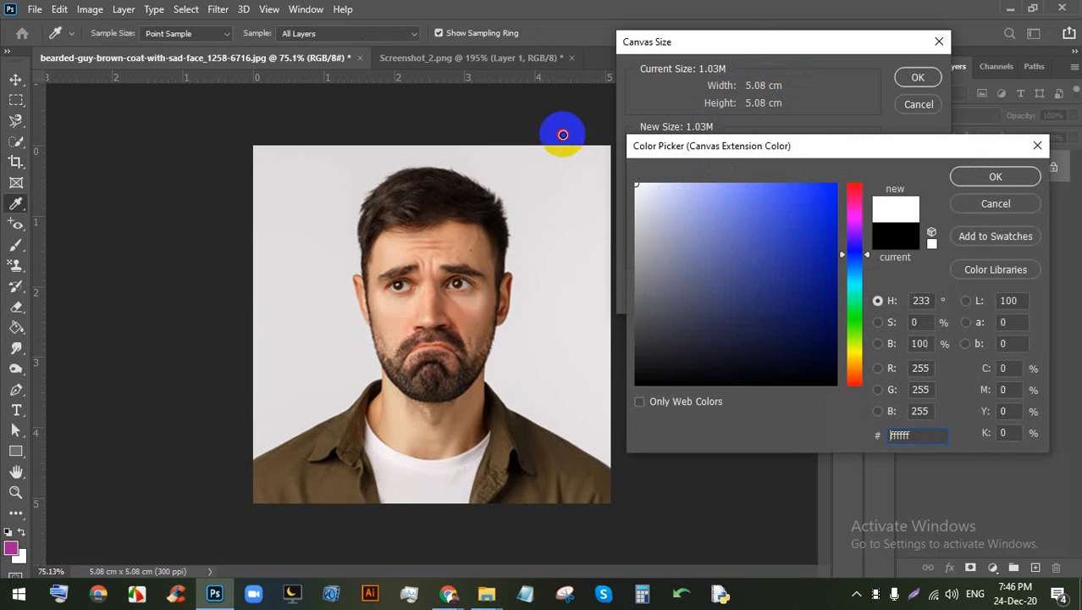
{"action": "left_click", "coordinate": [992, 178]}
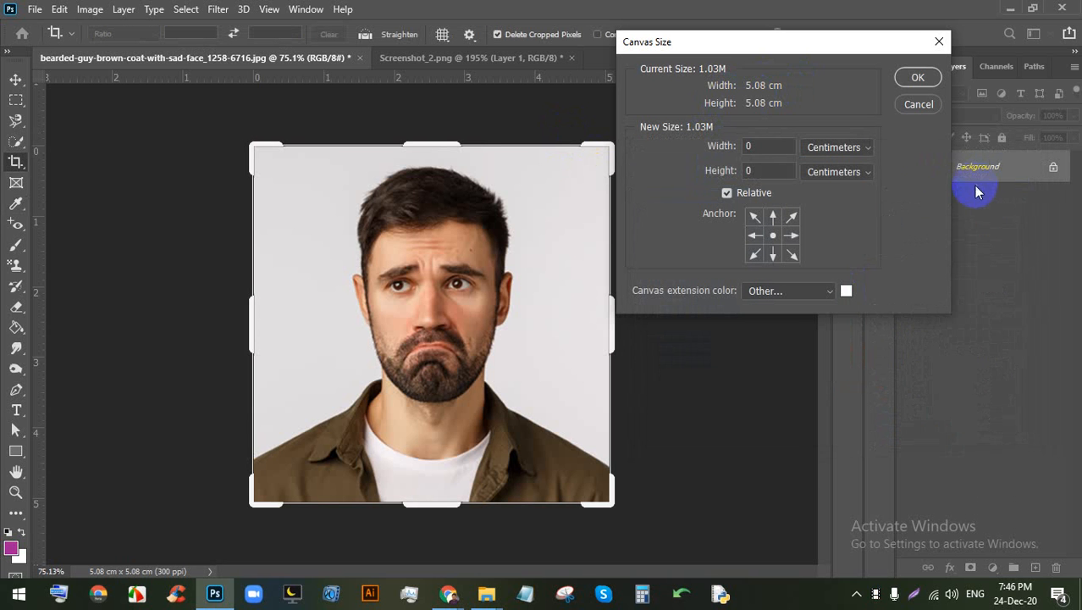
Step: Try enlarging the portrait's canvas to an absolute 2.2 × 2.2 inches with Relative off, and undo the resize
{"action": "left_click", "coordinate": [838, 148]}
{"action": "left_click", "coordinate": [838, 188]}
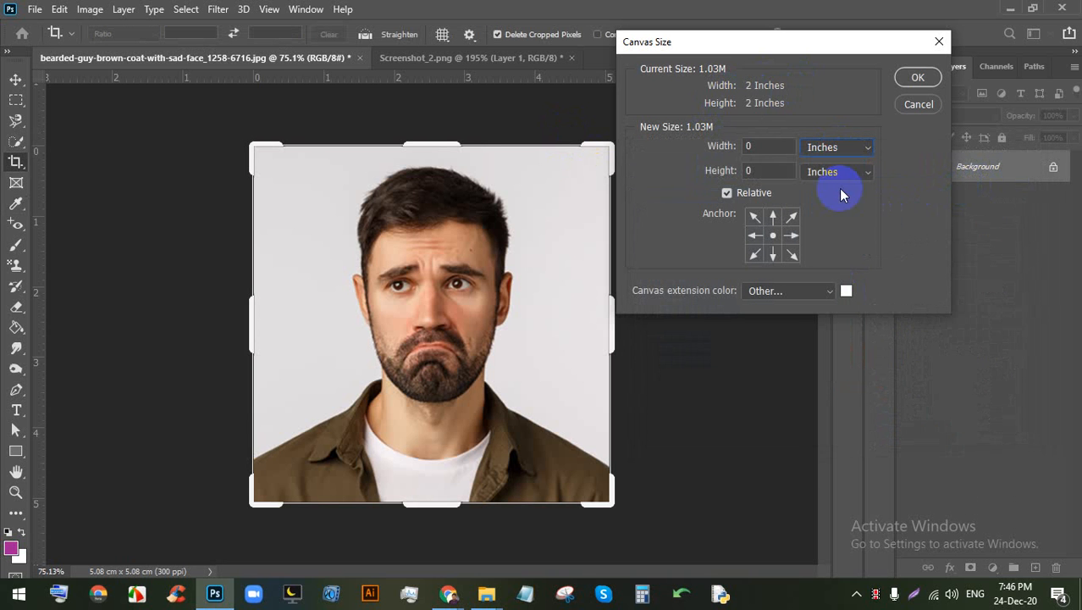
{"action": "left_click", "coordinate": [728, 194]}
{"action": "left_click", "coordinate": [778, 144]}
{"action": "type", "text": ".2"}
{"action": "double_click", "coordinate": [765, 172]}
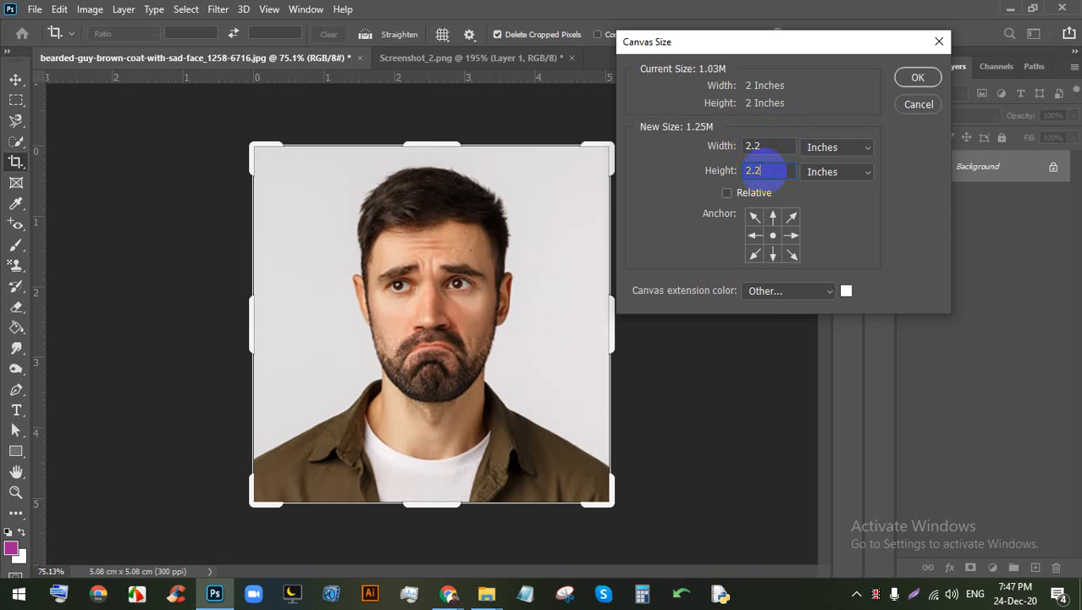
{"action": "type", "text": "2.2"}
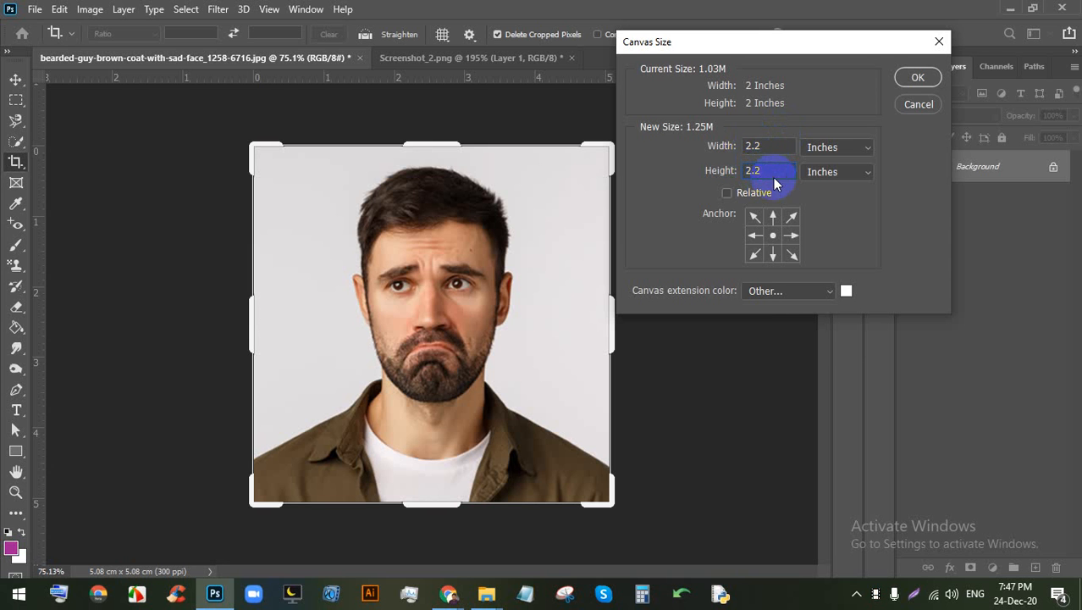
{"action": "left_click", "coordinate": [917, 80]}
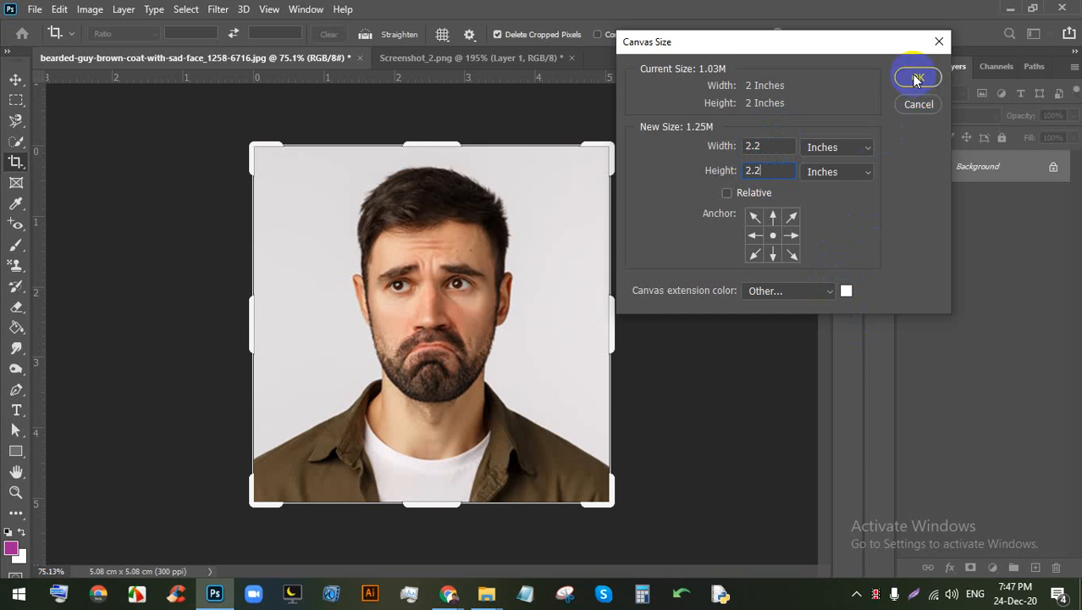
{"action": "left_click", "coordinate": [17, 79]}
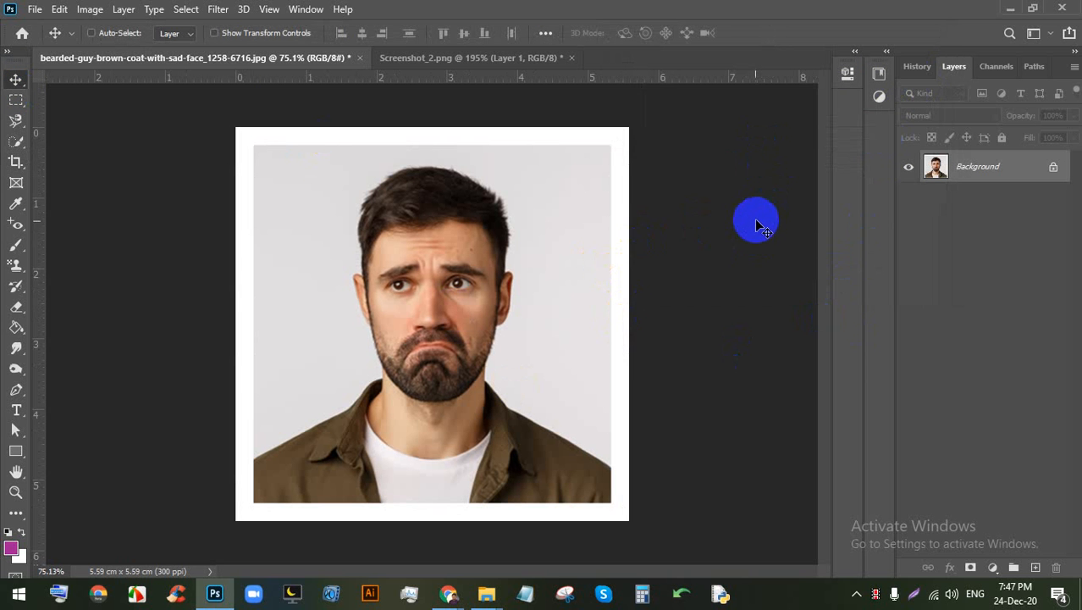
{"action": "key", "text": "ctrl+z"}
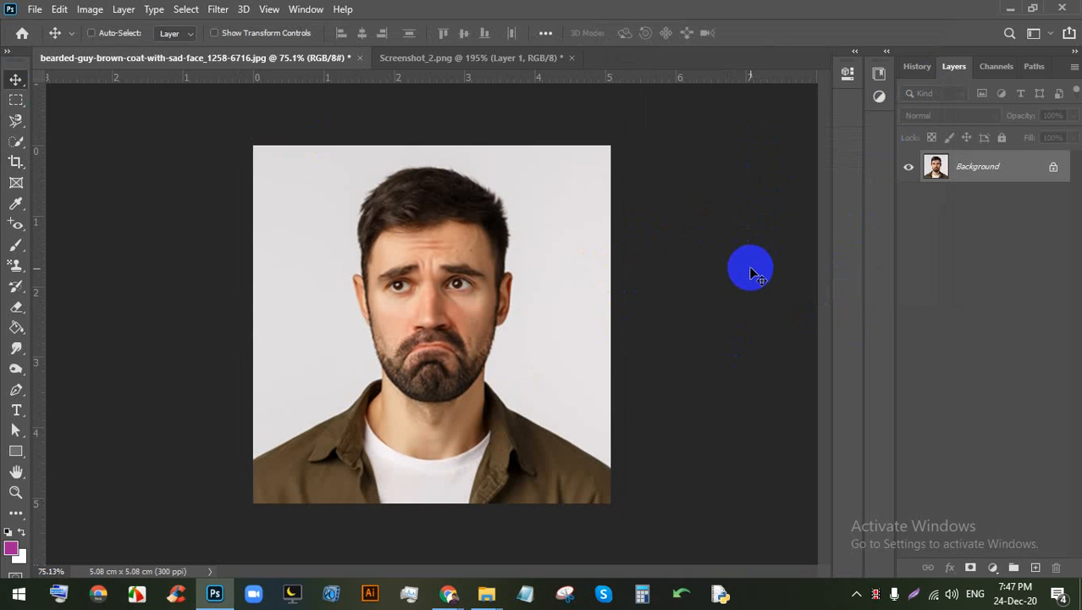
Step: Extend the portrait's canvas by a relative 0.2 inches in both width and height, keeping the anchor centered
{"action": "key", "text": "ctrl+alt+c"}
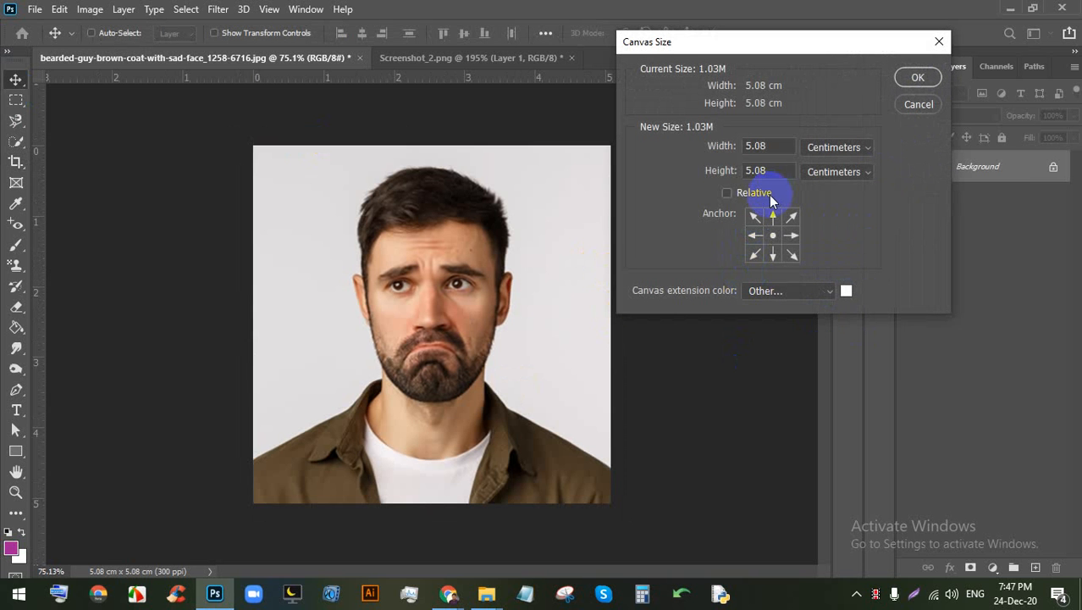
{"action": "left_click", "coordinate": [756, 193]}
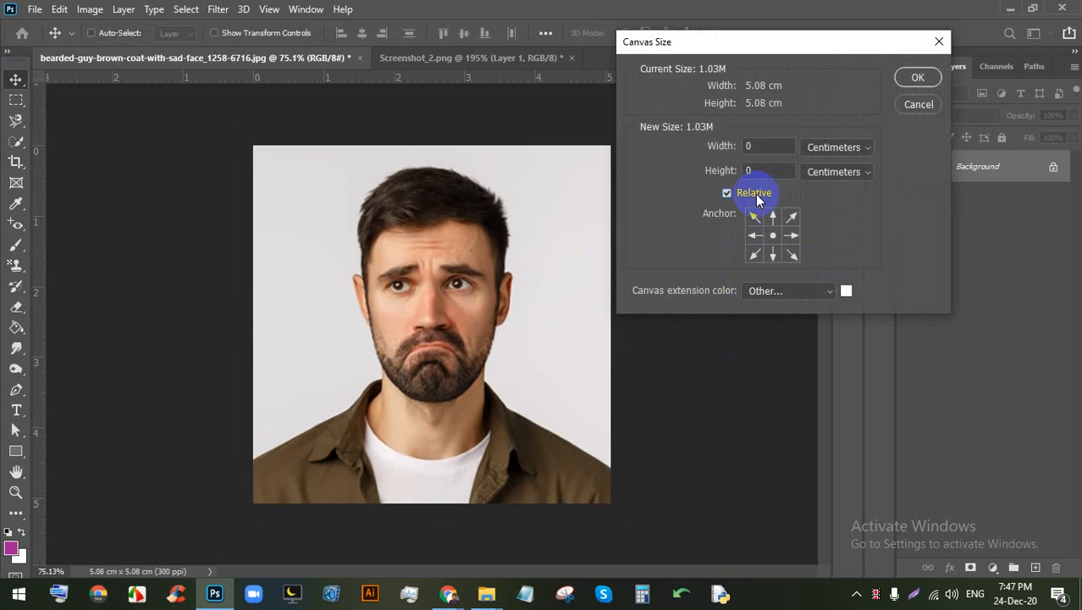
{"action": "left_click", "coordinate": [828, 148]}
{"action": "left_click", "coordinate": [839, 191]}
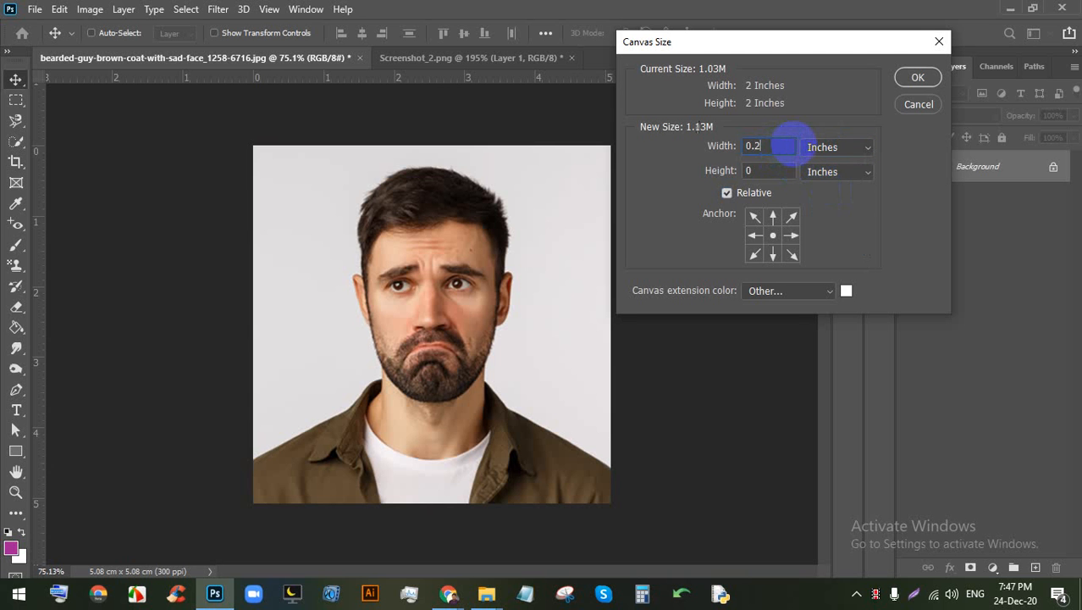
{"action": "left_click", "coordinate": [766, 169]}
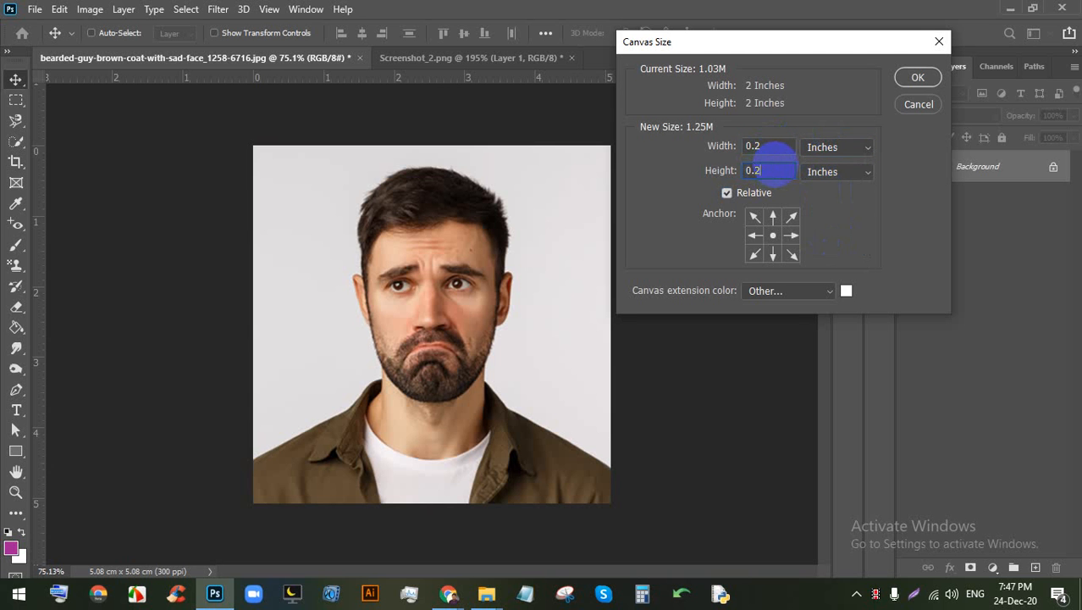
{"action": "left_click", "coordinate": [914, 77]}
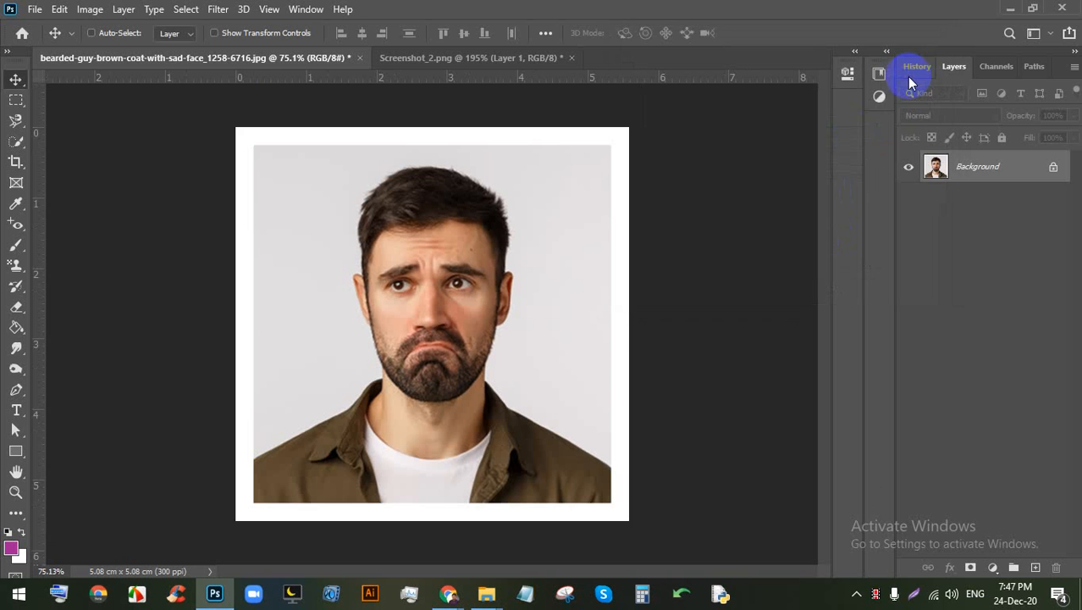
{"action": "scroll", "coordinate": [648, 122], "scroll_direction": "up", "scroll_amount": 3}
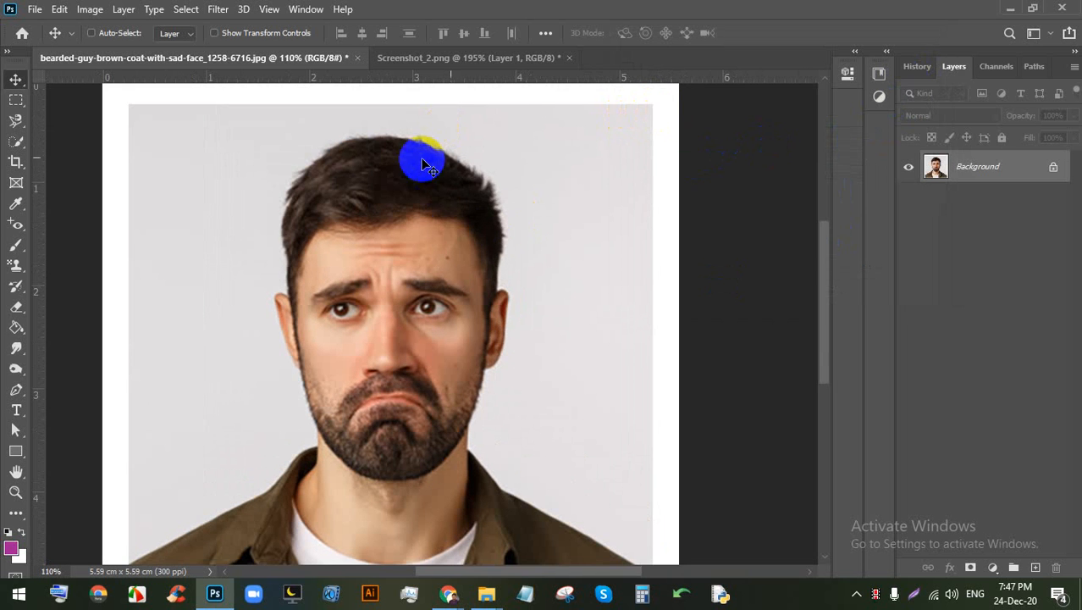
{"action": "scroll", "coordinate": [481, 224], "scroll_direction": "down", "scroll_amount": 2}
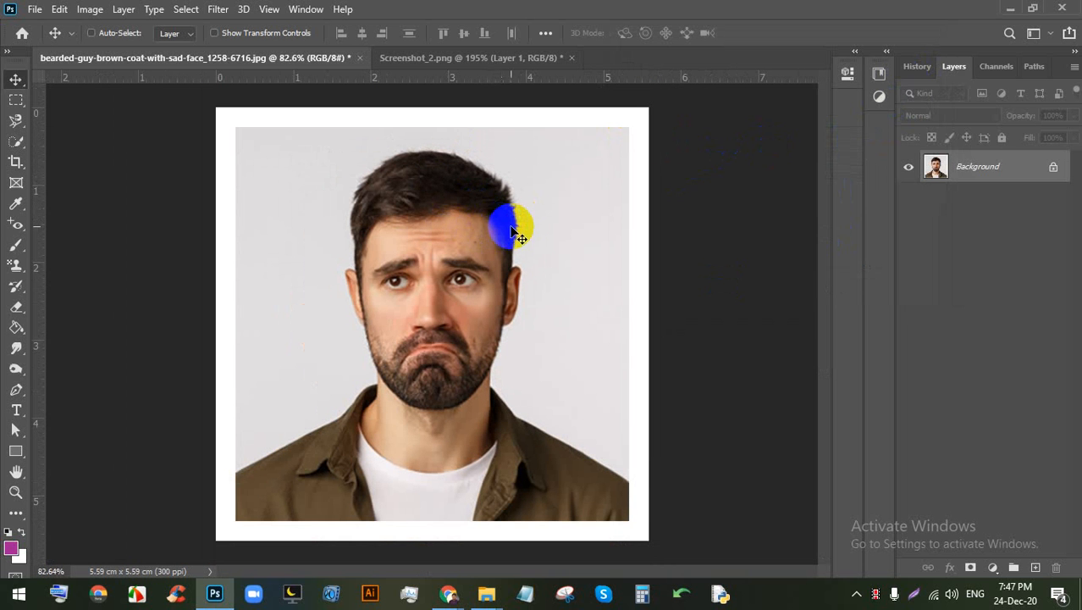
Step: Check the portrait's absolute canvas size in inches with Relative off, and leave Canvas Size without changing anything
{"action": "key", "text": "ctrl+alt+c"}
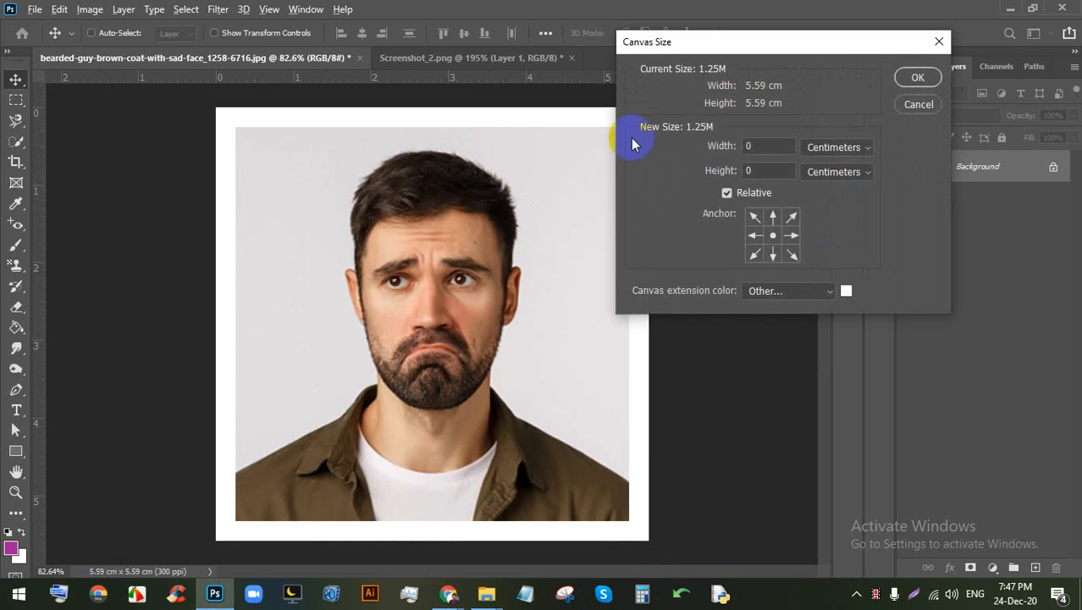
{"action": "left_click", "coordinate": [753, 143]}
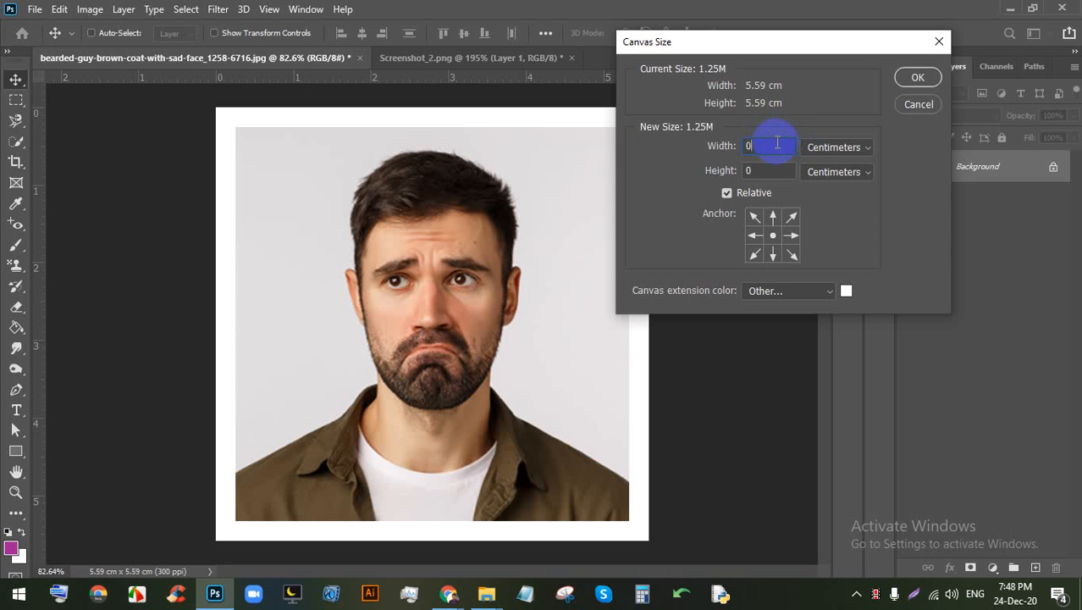
{"action": "left_click", "coordinate": [726, 194]}
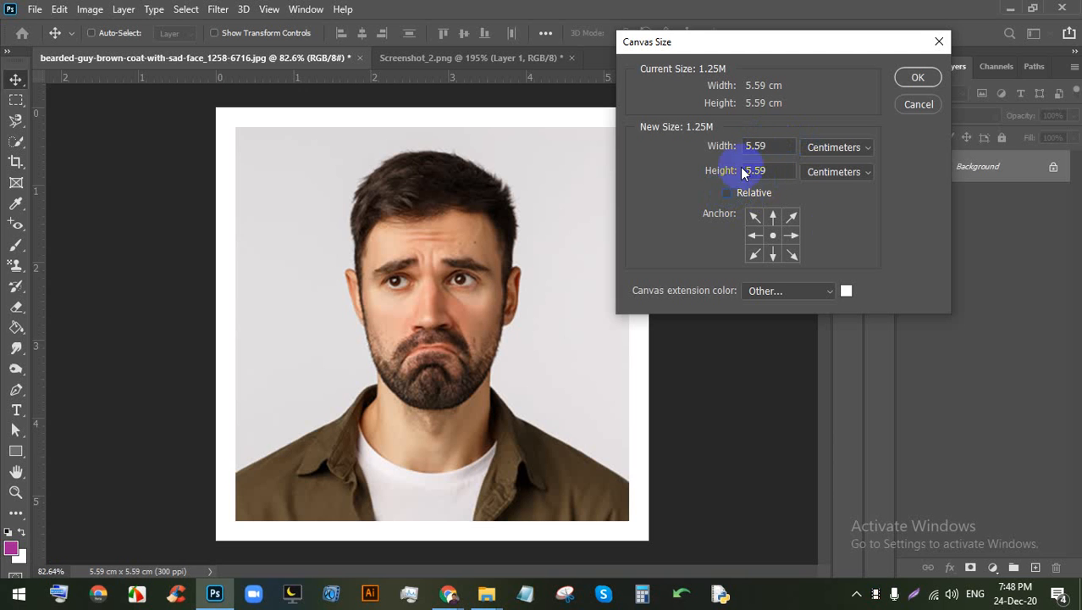
{"action": "left_click", "coordinate": [829, 147]}
{"action": "left_click", "coordinate": [832, 184]}
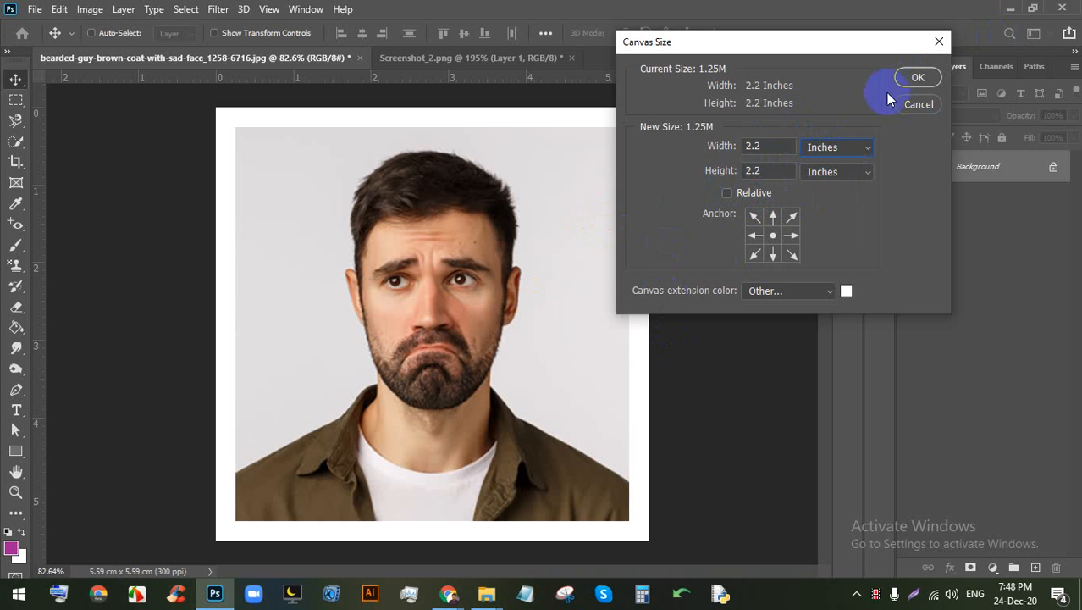
{"action": "left_click", "coordinate": [916, 105]}
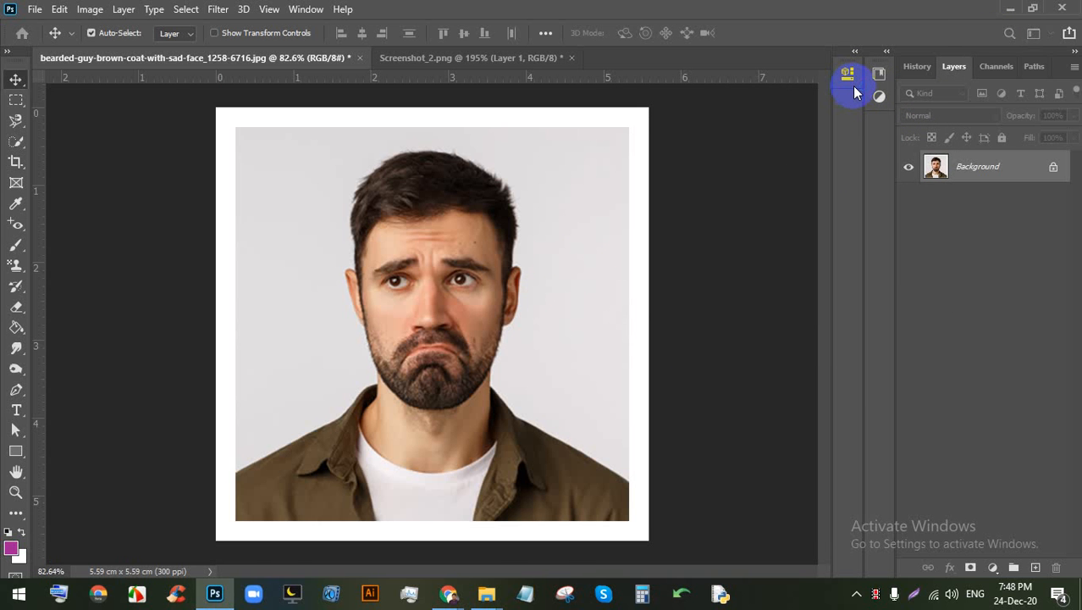
Step: Create a new portrait-oriented document from the A4 print preset, 210 × 297 mm at 300 ppi, RGB with a white background
{"action": "key", "text": "ctrl+n"}
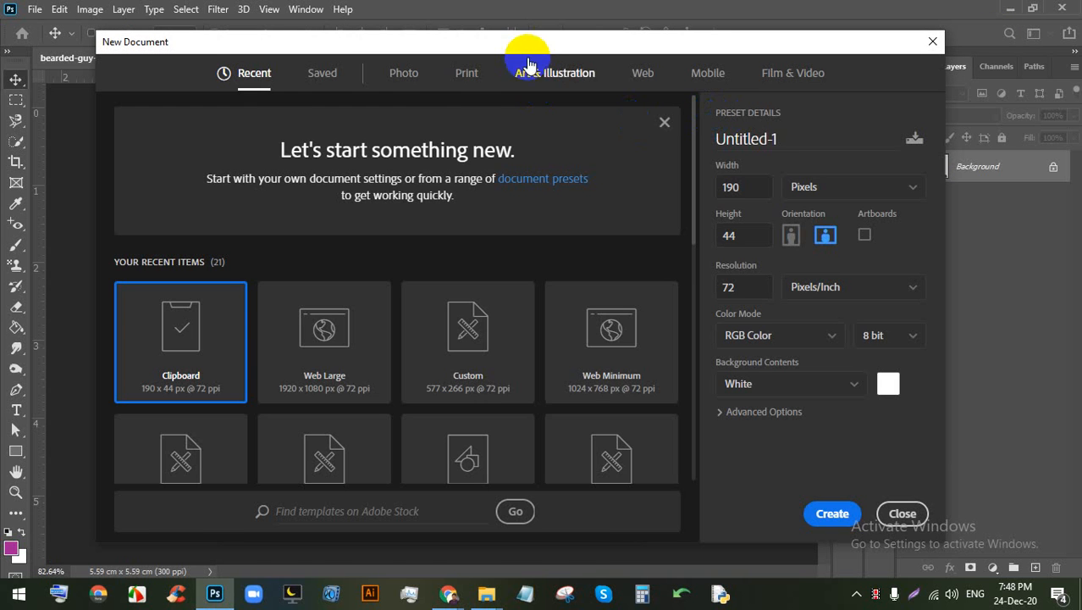
{"action": "left_click", "coordinate": [466, 74]}
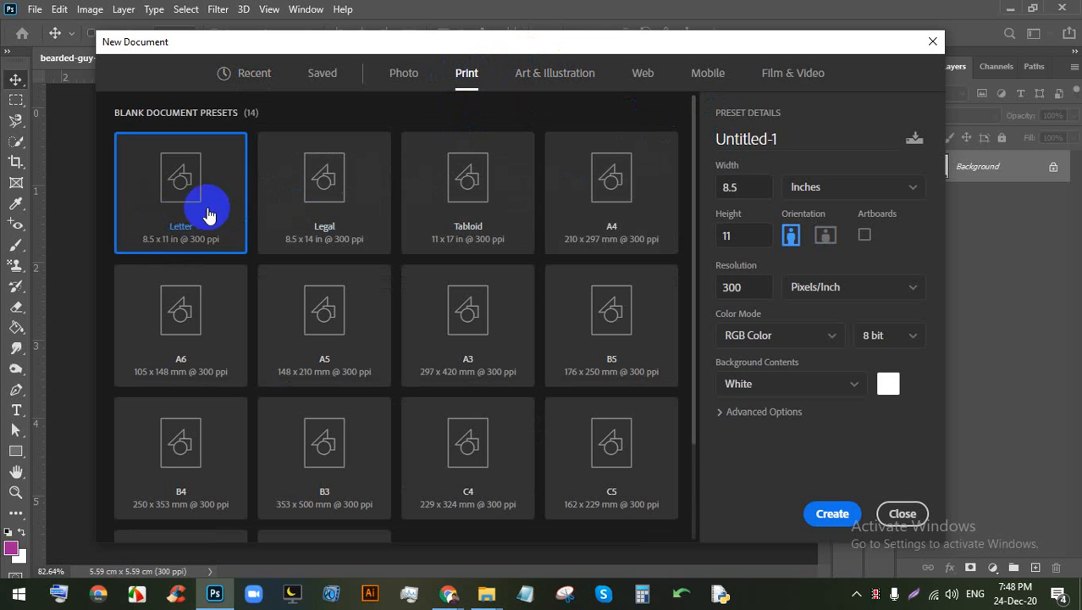
{"action": "left_click", "coordinate": [628, 197]}
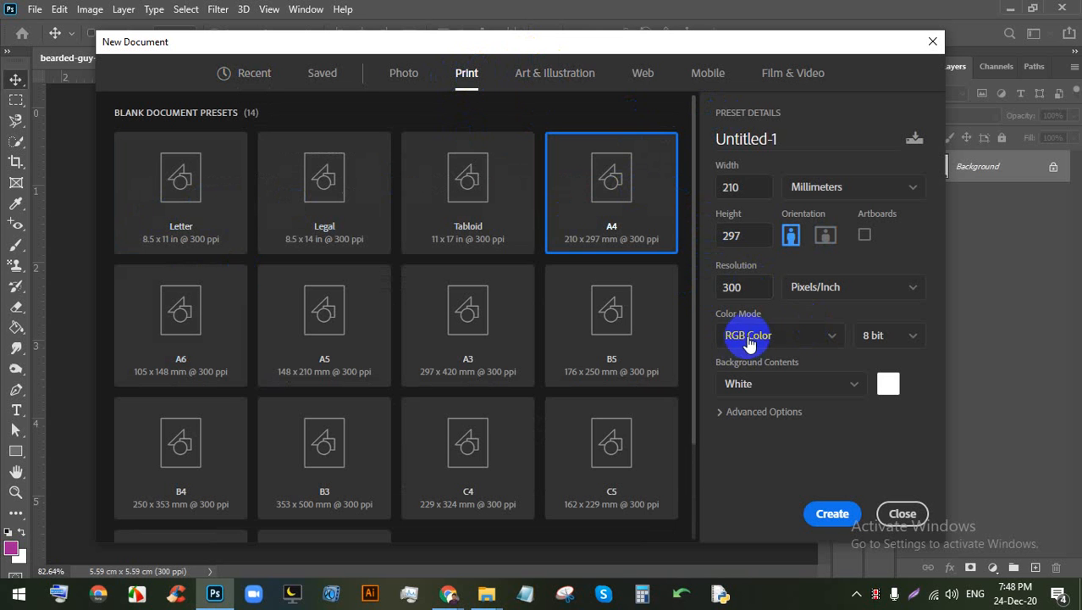
{"action": "left_click", "coordinate": [823, 513]}
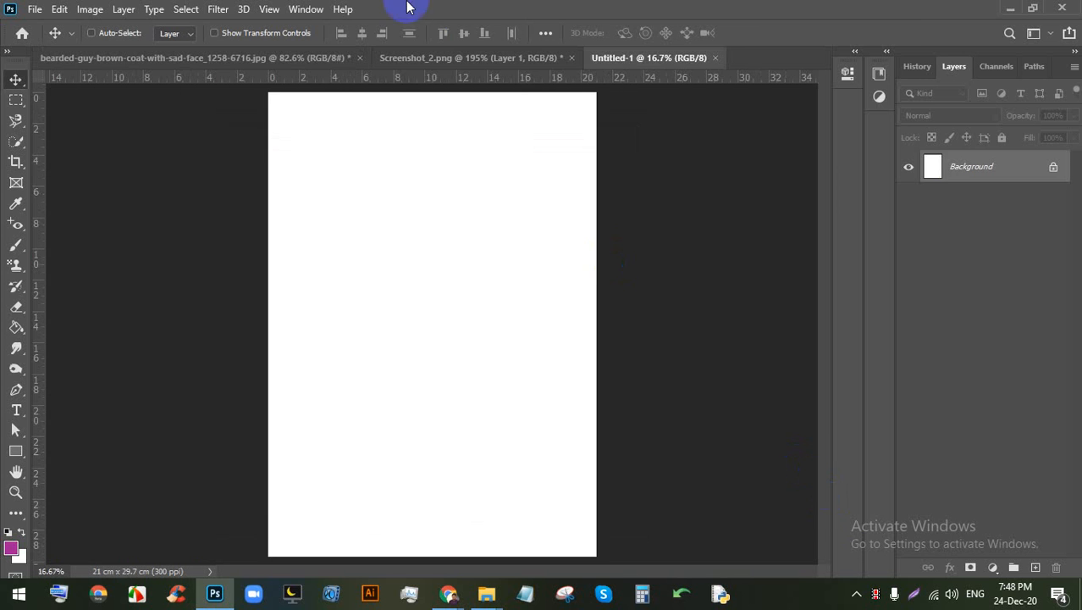
Step: Close the signature image Screenshot_2.png without saving its changes
{"action": "left_click", "coordinate": [512, 64]}
{"action": "left_click", "coordinate": [571, 58]}
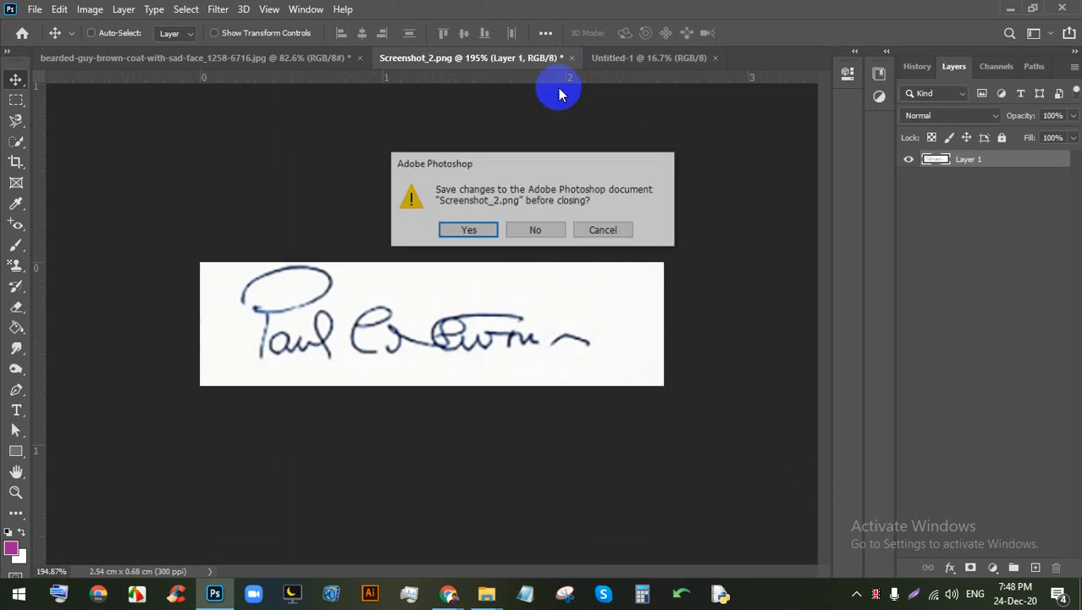
{"action": "left_click", "coordinate": [536, 230]}
Step: Copy the white-bordered portrait into the blank A4 document near the page's upper-left corner
{"action": "left_click", "coordinate": [221, 64]}
{"action": "left_click_drag", "start_coordinate": [421, 171], "coordinate": [336, 153]}
{"action": "scroll", "coordinate": [291, 106], "scroll_direction": "up", "scroll_amount": 5}
{"action": "scroll", "coordinate": [307, 187], "scroll_direction": "up", "scroll_amount": 6}
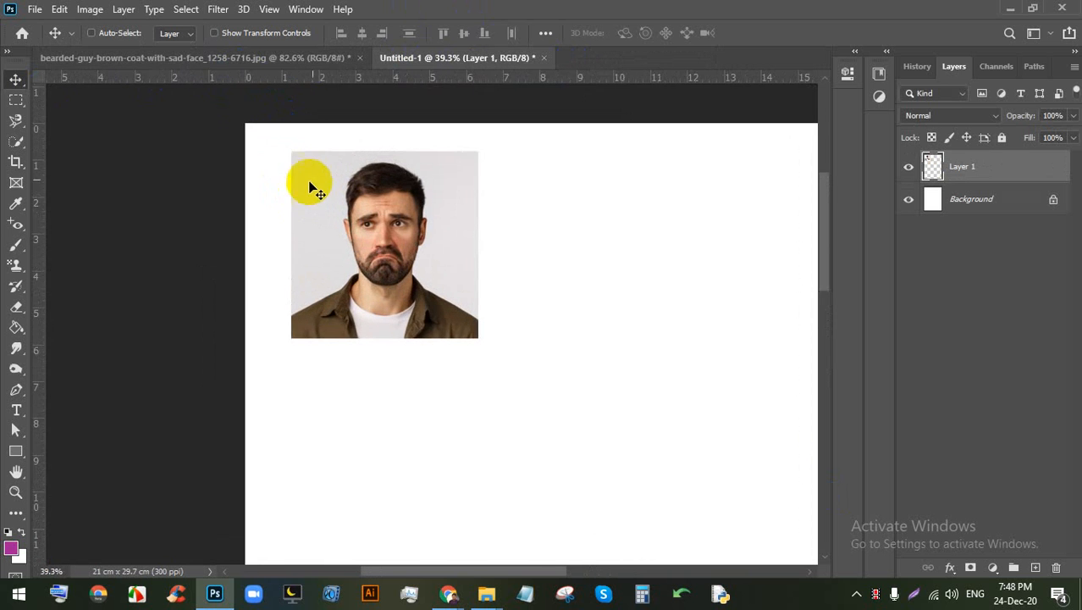
Step: Inspect the placed portrait's outer bounds with Free Transform, and delete its layer from the A4 document
{"action": "key", "text": "ctrl+t"}
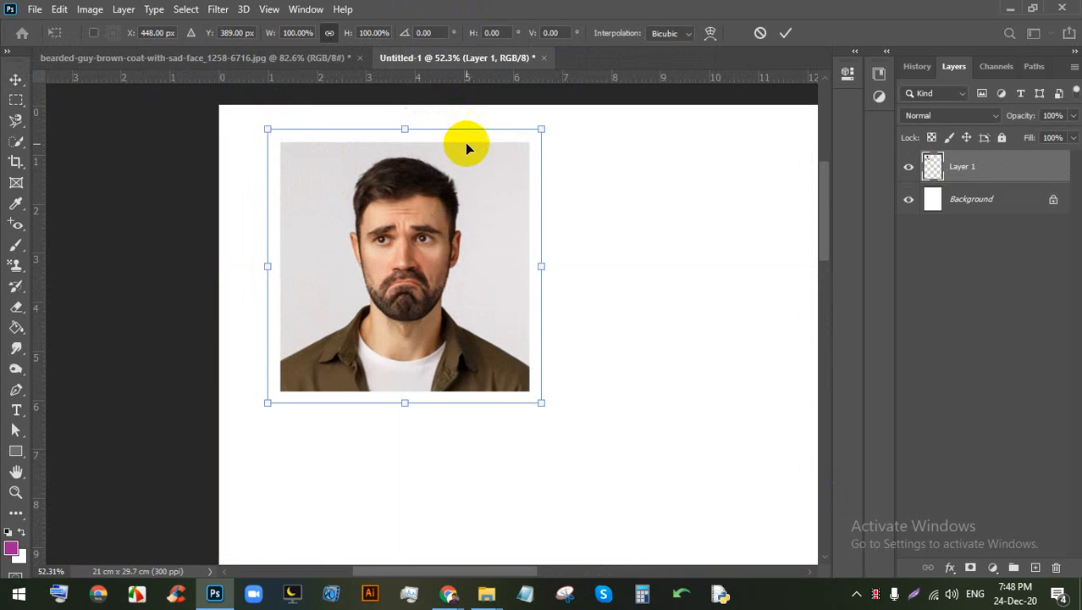
{"action": "scroll", "coordinate": [386, 84], "scroll_direction": "up", "scroll_amount": 1}
{"action": "scroll", "coordinate": [268, 153], "scroll_direction": "up", "scroll_amount": 3}
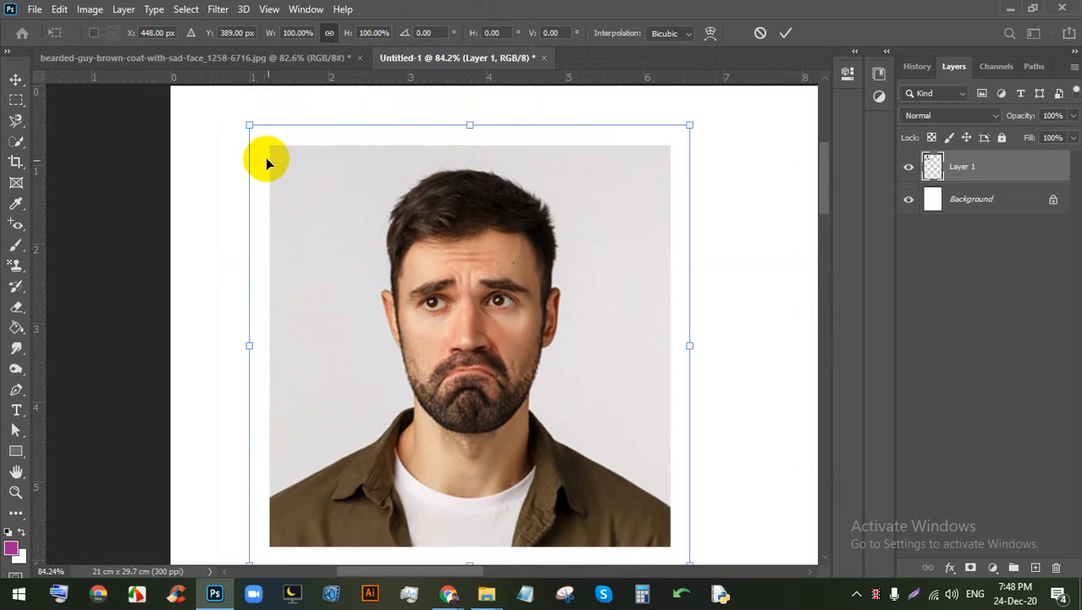
{"action": "left_click", "coordinate": [786, 33]}
{"action": "scroll", "coordinate": [254, 169], "scroll_direction": "up", "scroll_amount": 4}
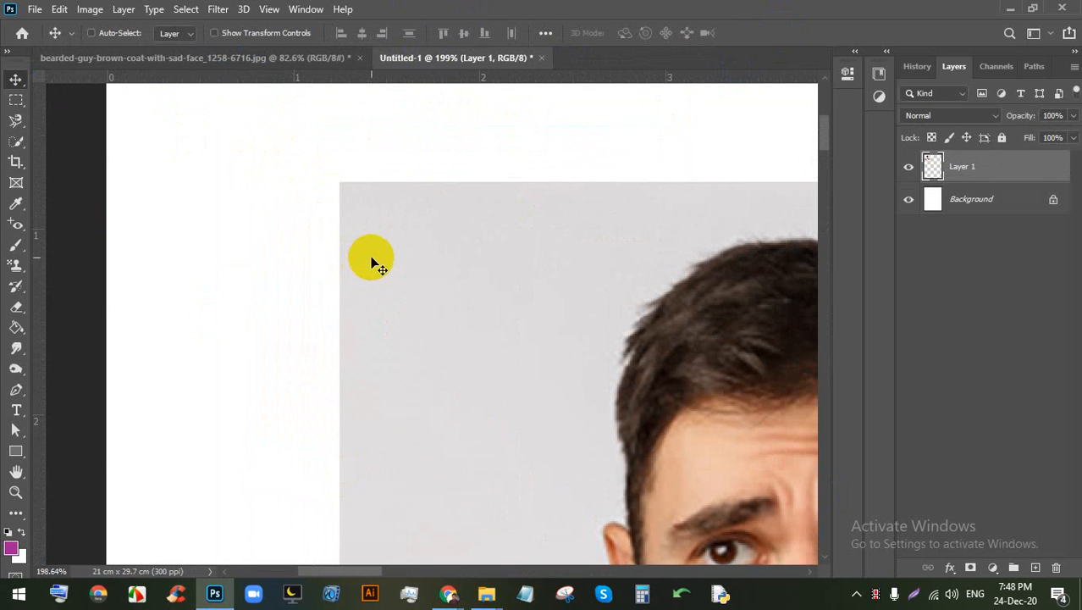
{"action": "scroll", "coordinate": [364, 259], "scroll_direction": "down", "scroll_amount": 4}
{"action": "key", "text": "Delete"}
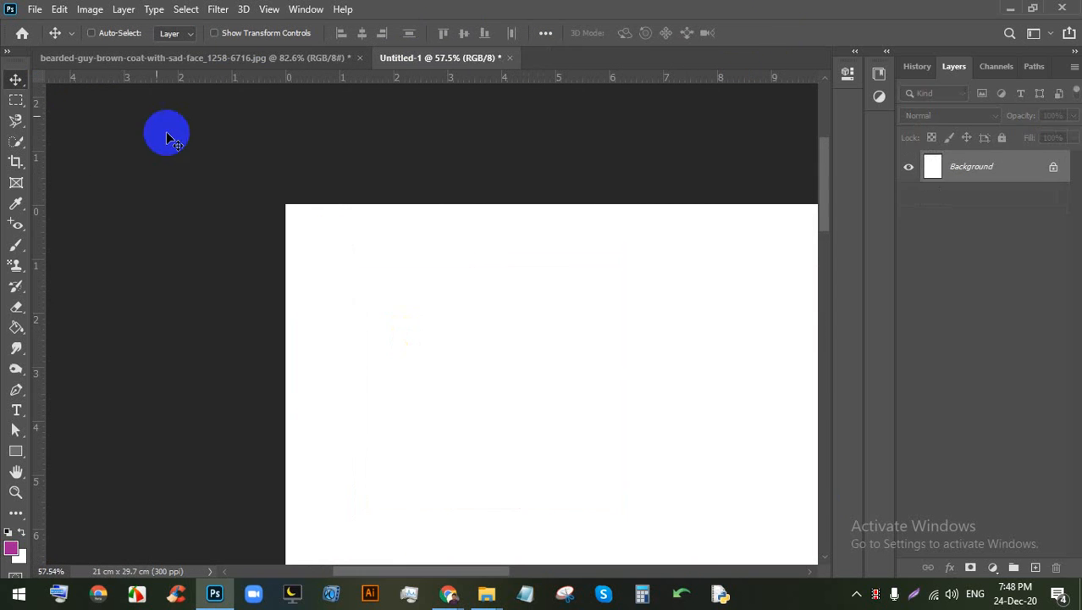
Step: Open Canvas Size for the portrait document and set the canvas extension color to black
{"action": "left_click", "coordinate": [193, 59]}
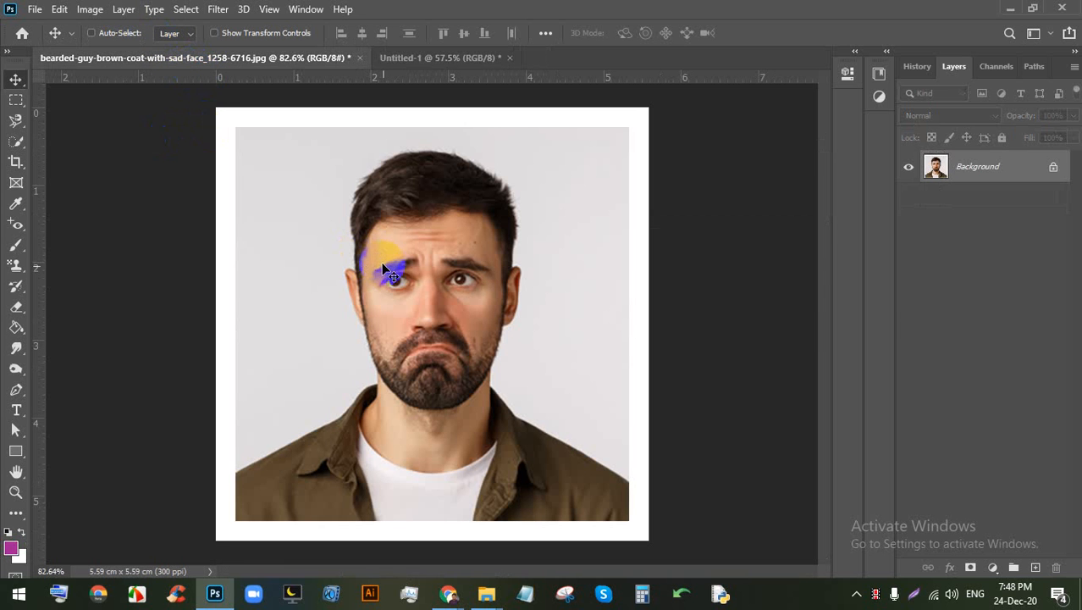
{"action": "key", "text": "ctrl"}
{"action": "key", "text": "ctrl+alt+c"}
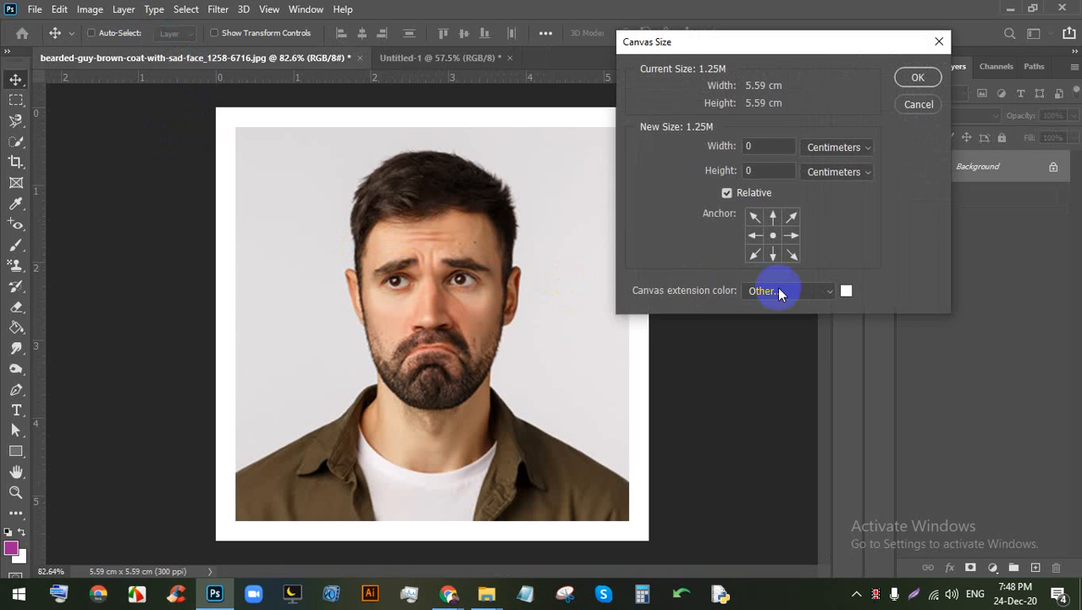
{"action": "left_click", "coordinate": [846, 290]}
{"action": "left_click", "coordinate": [718, 347]}
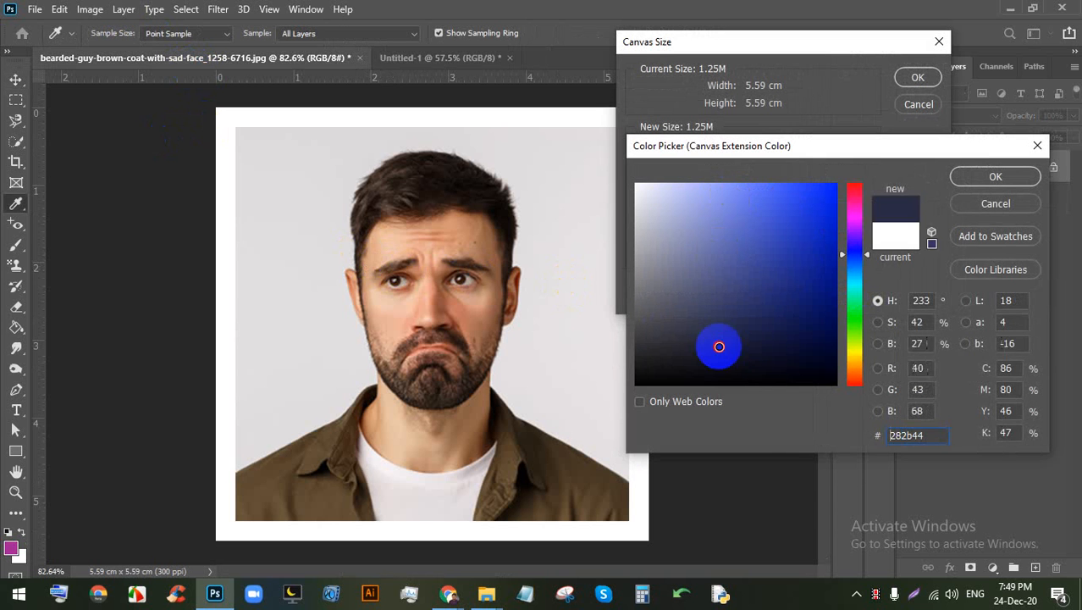
{"action": "left_click_drag", "start_coordinate": [719, 346], "coordinate": [719, 383]}
{"action": "left_click", "coordinate": [965, 175]}
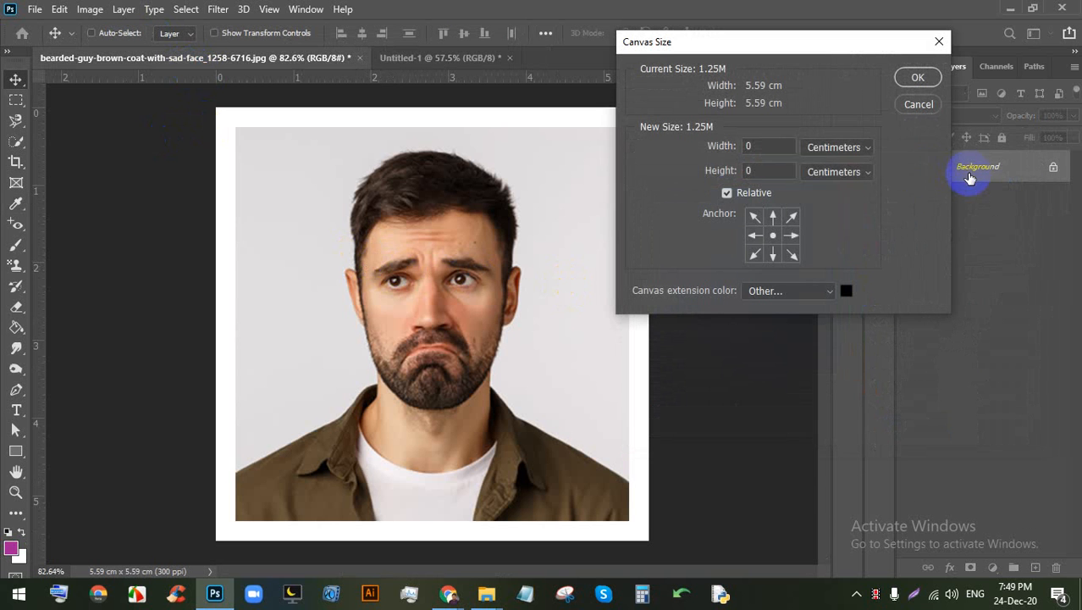
Step: Switch the Canvas Size units to pixels and enter a relative width and height of 2 pixels
{"action": "left_click", "coordinate": [812, 147]}
{"action": "left_click", "coordinate": [834, 173]}
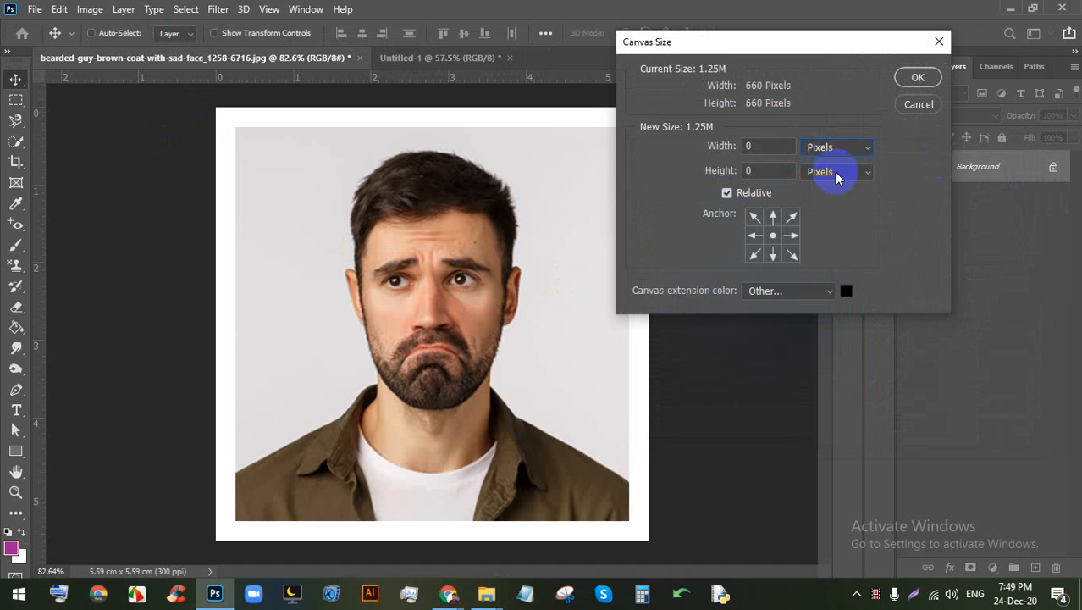
{"action": "type", "text": "2"}
{"action": "double_click", "coordinate": [743, 171]}
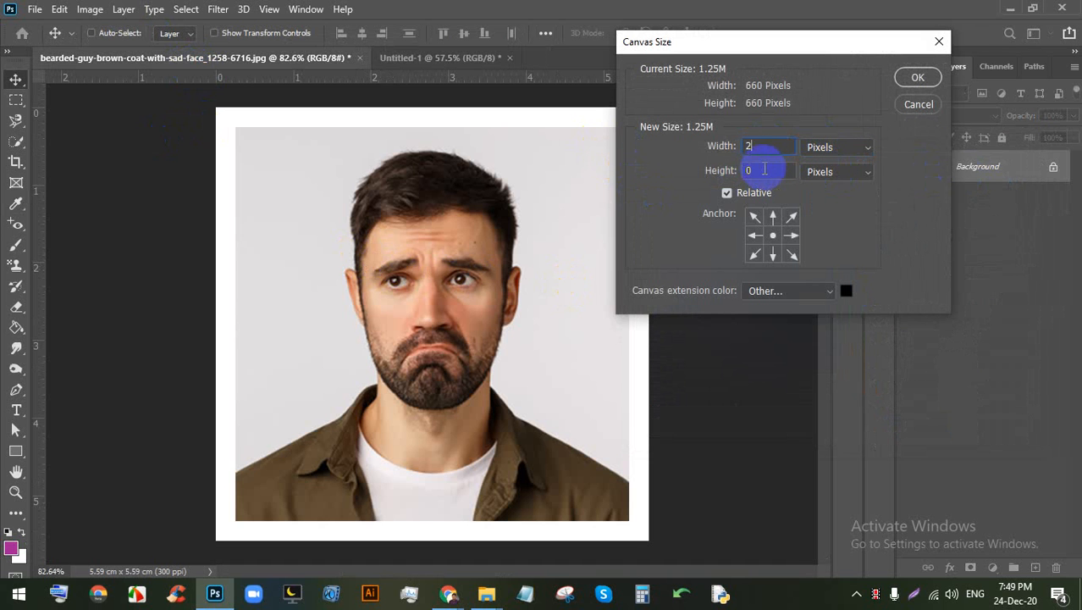
{"action": "type", "text": "2"}
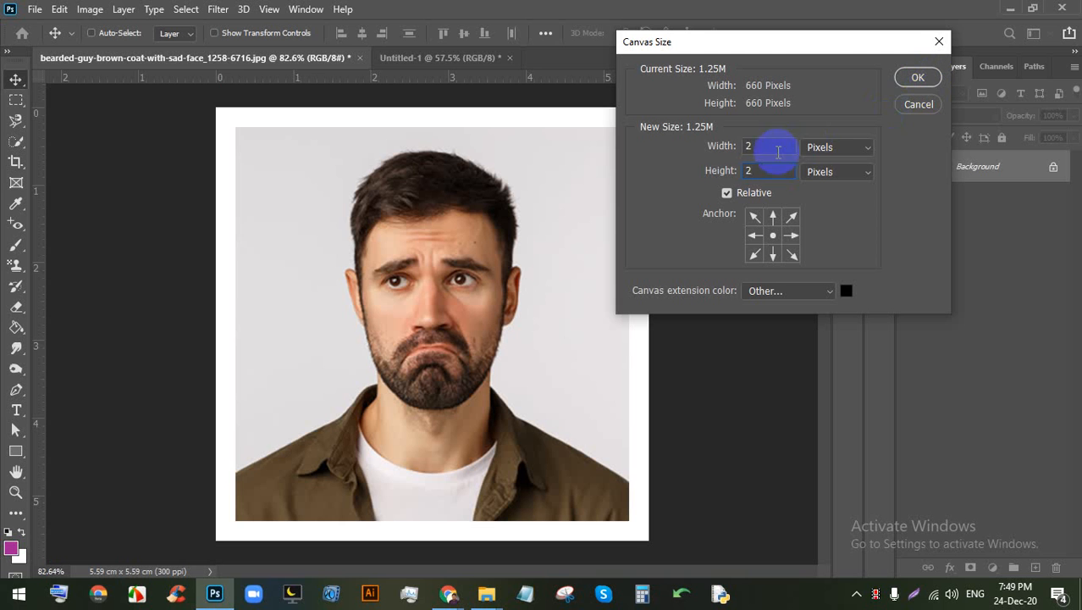
Step: Try extending the portrait's canvas in black by a relative 0.1 inches in both directions, and undo the extension
{"action": "left_click", "coordinate": [820, 147]}
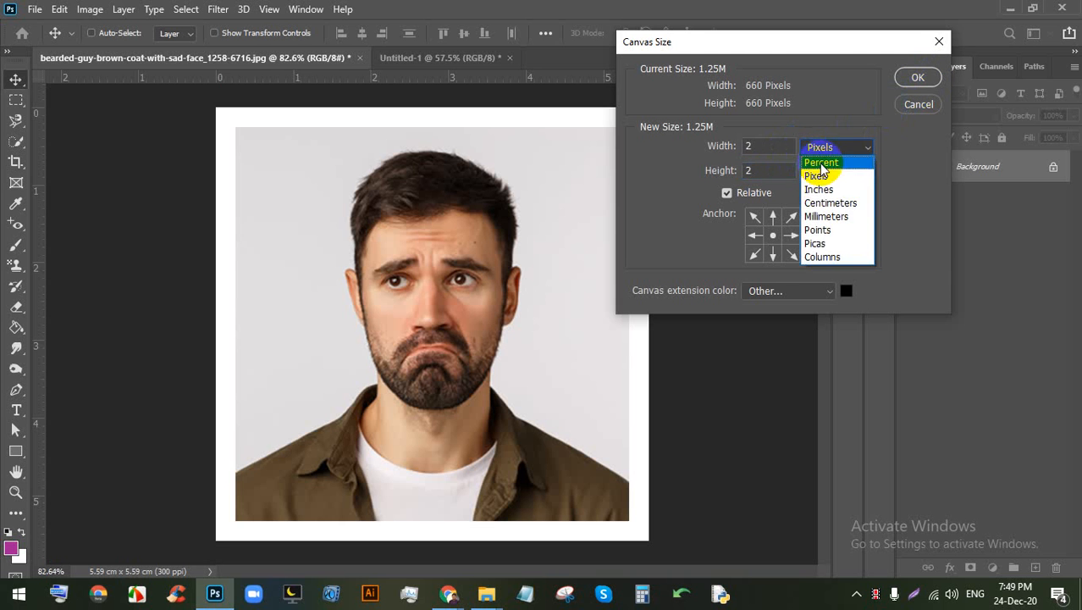
{"action": "left_click", "coordinate": [815, 176]}
{"action": "double_click", "coordinate": [756, 145]}
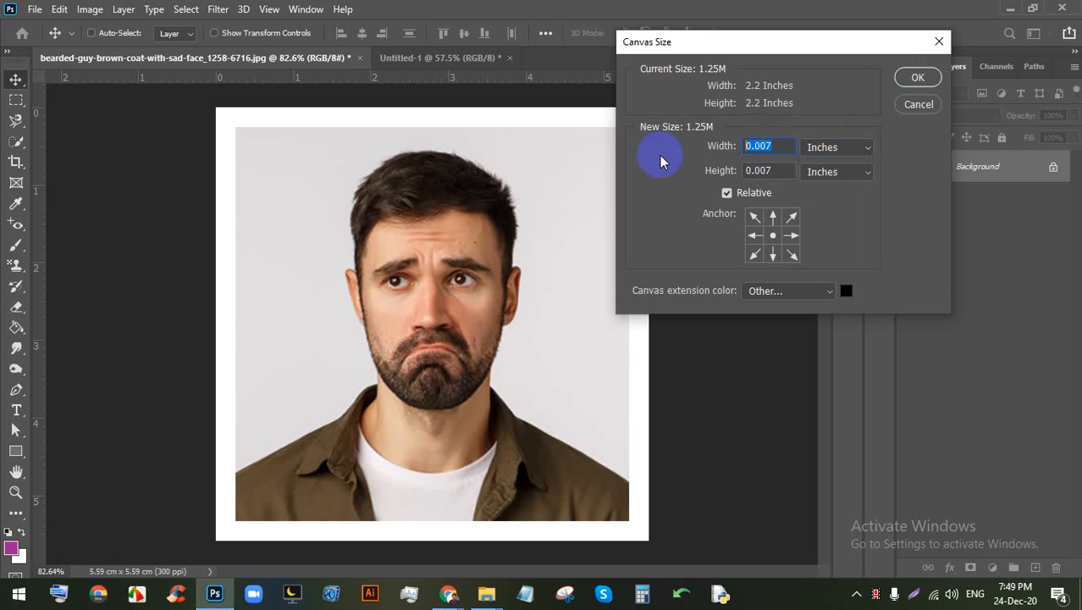
{"action": "type", "text": ".1"}
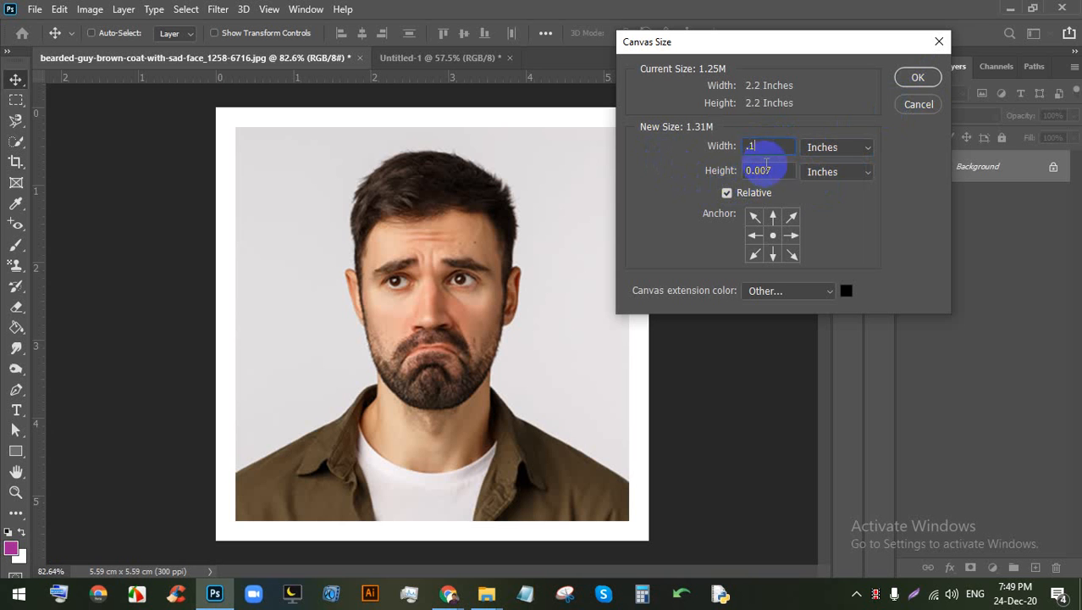
{"action": "key", "text": "Tab"}
{"action": "type", "text": ".1"}
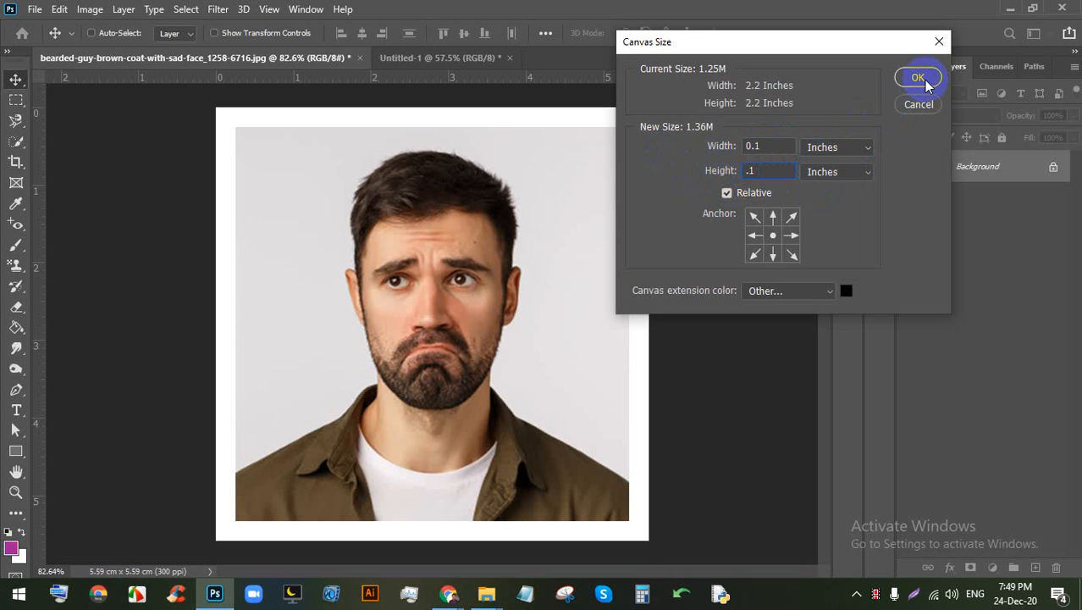
{"action": "left_click", "coordinate": [917, 78]}
{"action": "scroll", "coordinate": [648, 212], "scroll_direction": "up", "scroll_amount": 5}
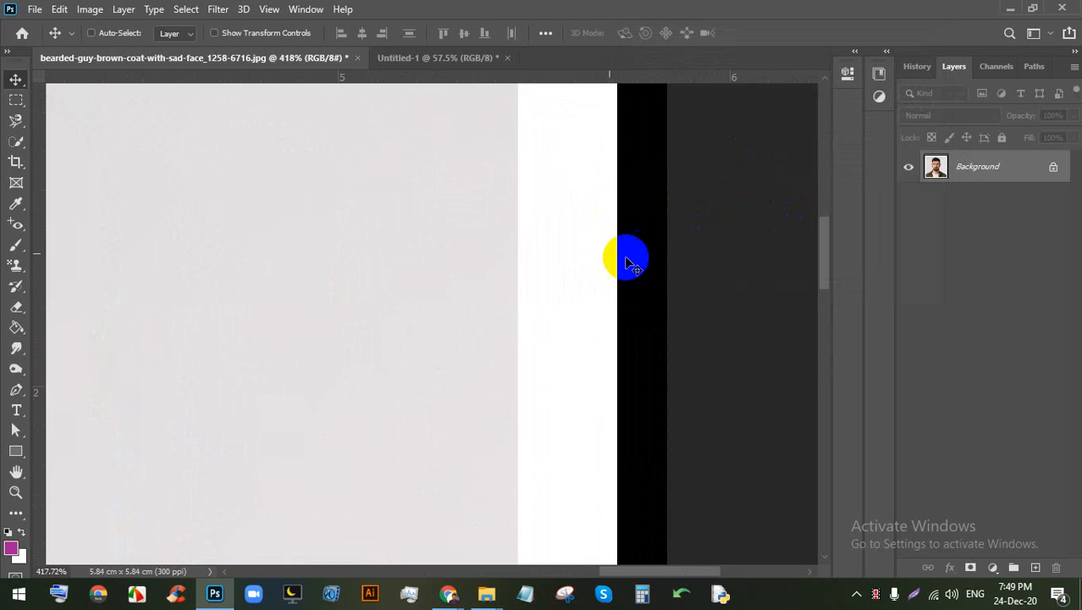
{"action": "scroll", "coordinate": [632, 264], "scroll_direction": "down", "scroll_amount": 6}
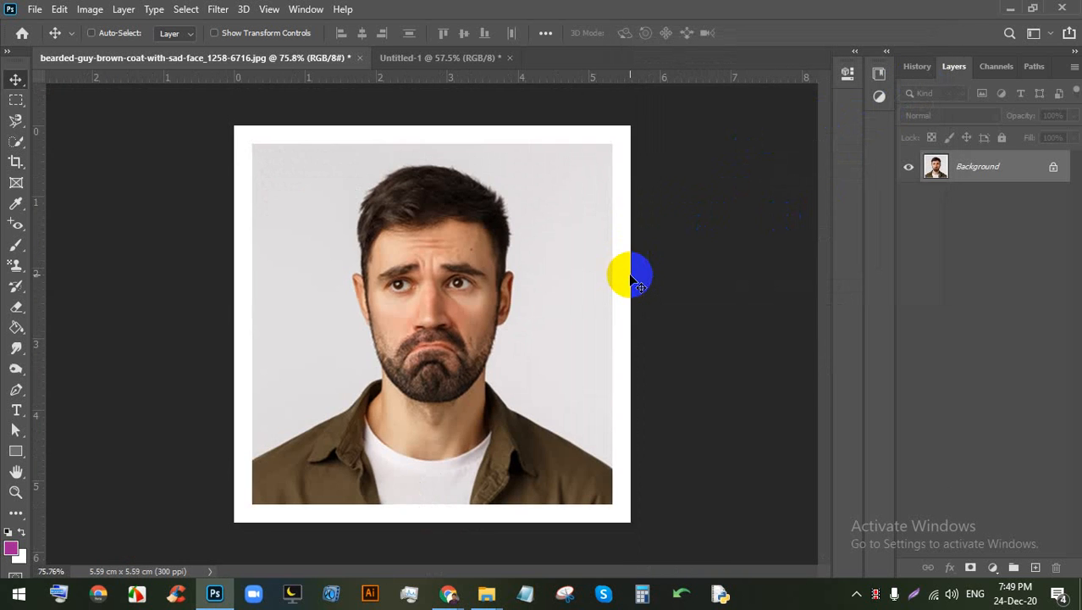
Step: Extend the portrait's canvas in black by a relative 2 pixels in both width and height
{"action": "key", "text": "ctrl"}
{"action": "key", "text": "ctrl+alt+c"}
{"action": "left_click", "coordinate": [847, 148]}
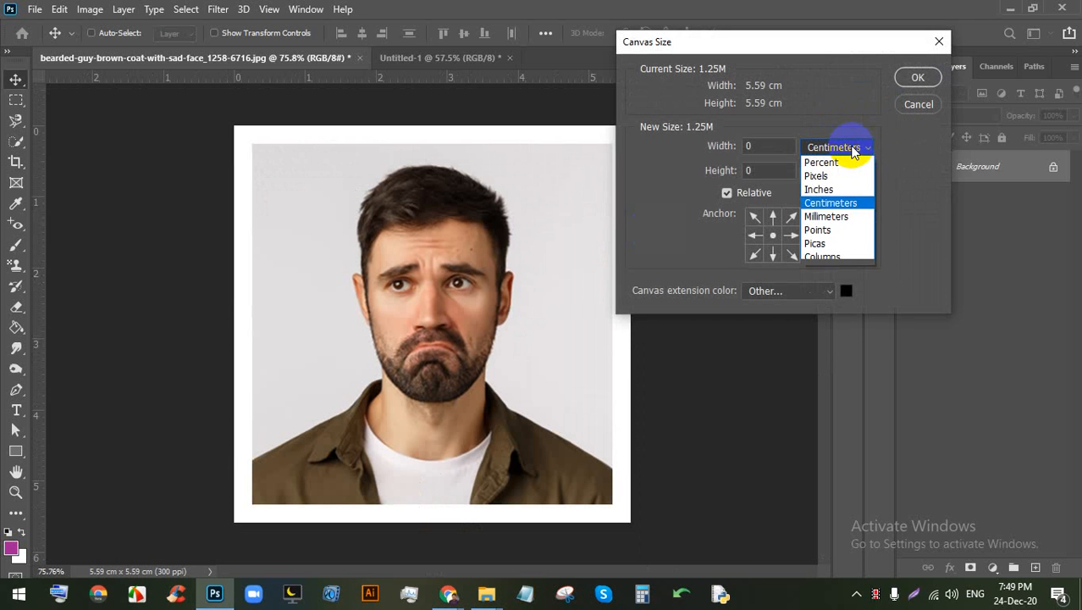
{"action": "left_click", "coordinate": [808, 172]}
{"action": "left_click", "coordinate": [726, 148]}
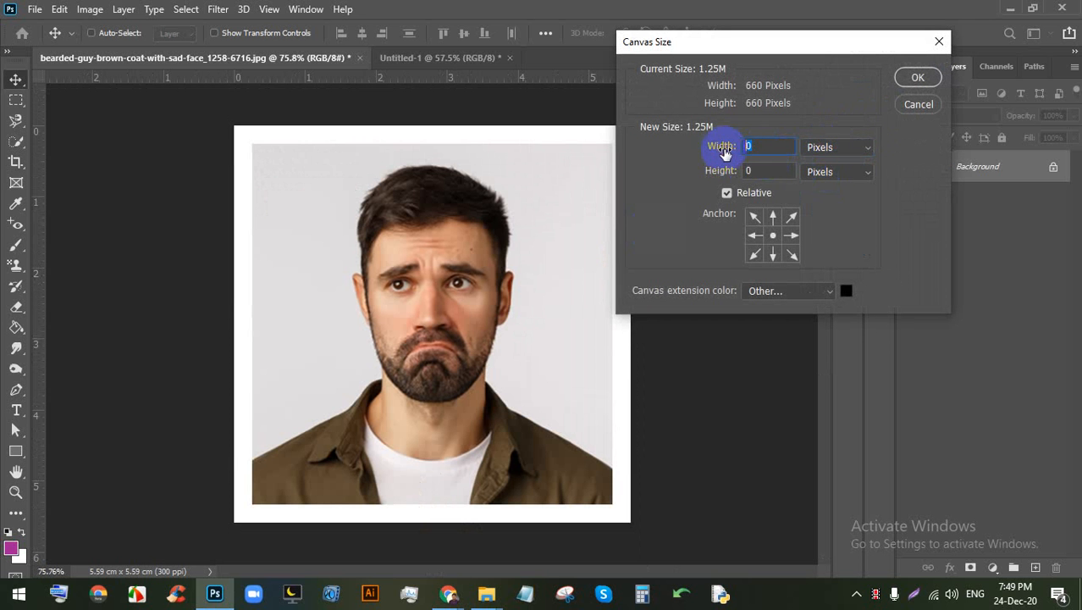
{"action": "type", "text": "2"}
{"action": "left_click", "coordinate": [753, 172]}
{"action": "type", "text": "2"}
{"action": "left_click", "coordinate": [915, 79]}
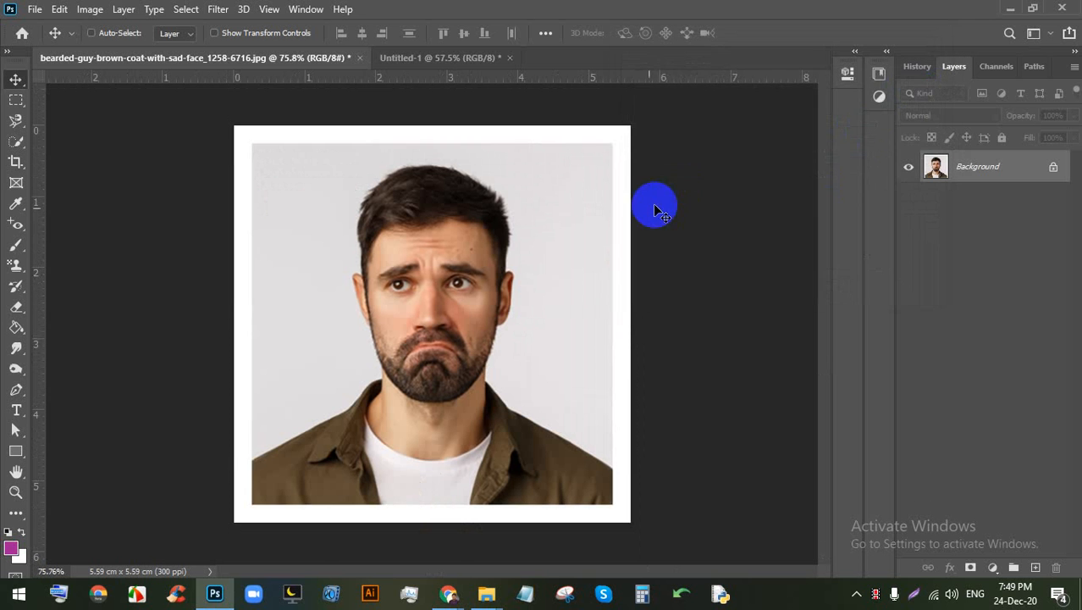
{"action": "scroll", "coordinate": [655, 206], "scroll_direction": "up", "scroll_amount": 10}
Step: Copy the black-outlined portrait into the A4 document near the top of the page
{"action": "left_click", "coordinate": [415, 229]}
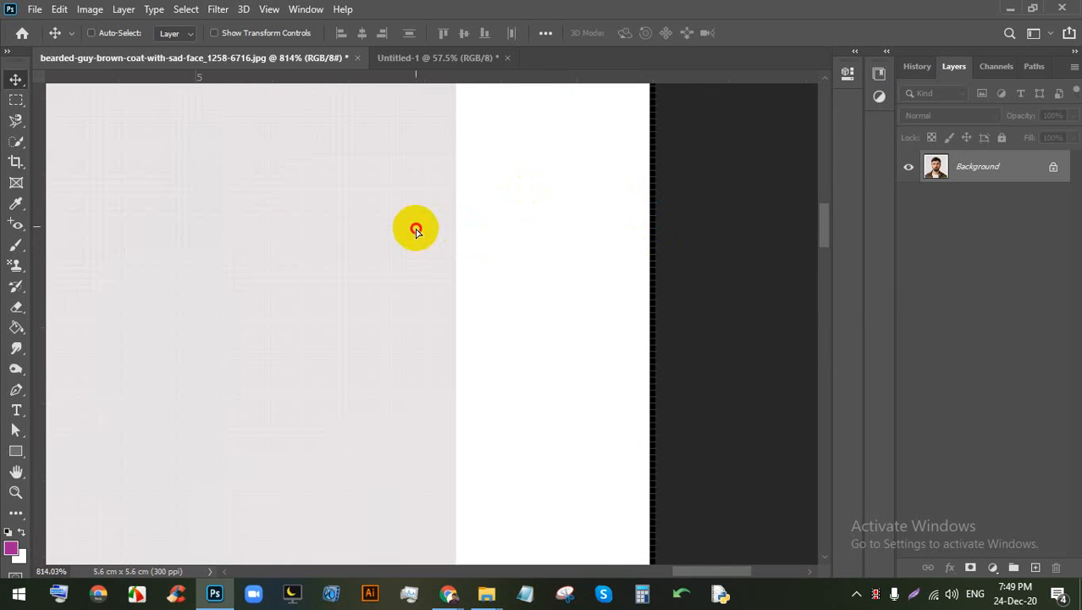
{"action": "left_click_drag", "start_coordinate": [416, 229], "coordinate": [476, 259]}
{"action": "scroll", "coordinate": [469, 228], "scroll_direction": "down", "scroll_amount": 5}
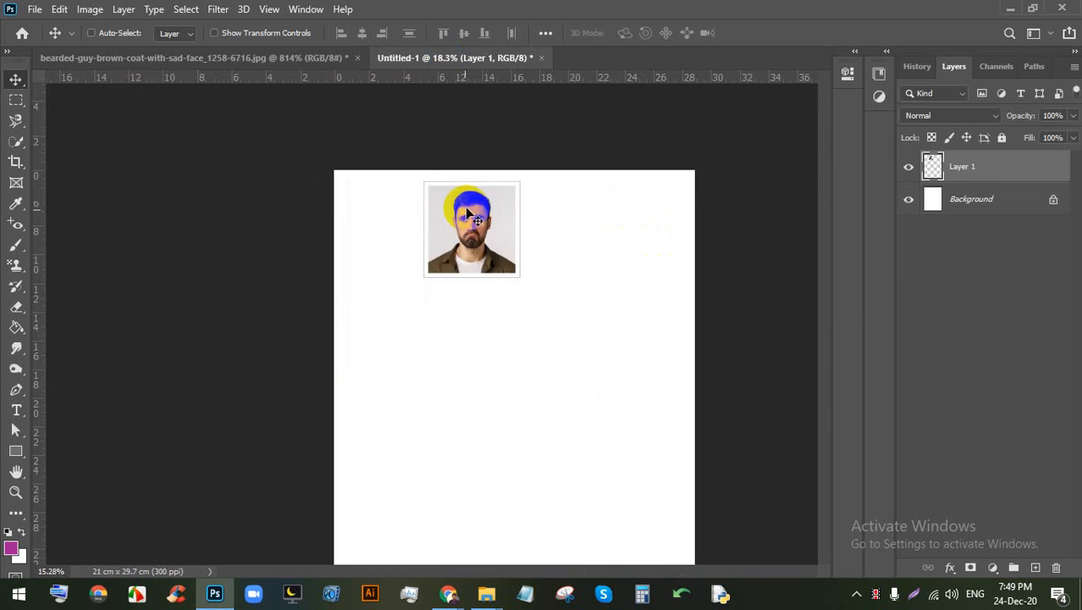
{"action": "scroll", "coordinate": [312, 120], "scroll_direction": "up", "scroll_amount": 4}
Step: Duplicate the portrait layer twice to form an evenly spaced row of three photos across the A4 page
{"action": "left_click_drag", "start_coordinate": [437, 179], "coordinate": [623, 169]}
{"action": "scroll", "coordinate": [421, 168], "scroll_direction": "down", "scroll_amount": 1}
{"action": "scroll", "coordinate": [360, 161], "scroll_direction": "up", "scroll_amount": 1}
{"action": "scroll", "coordinate": [496, 197], "scroll_direction": "down", "scroll_amount": 2}
{"action": "scroll", "coordinate": [587, 194], "scroll_direction": "up", "scroll_amount": 4}
{"action": "scroll", "coordinate": [584, 153], "scroll_direction": "up", "scroll_amount": 2}
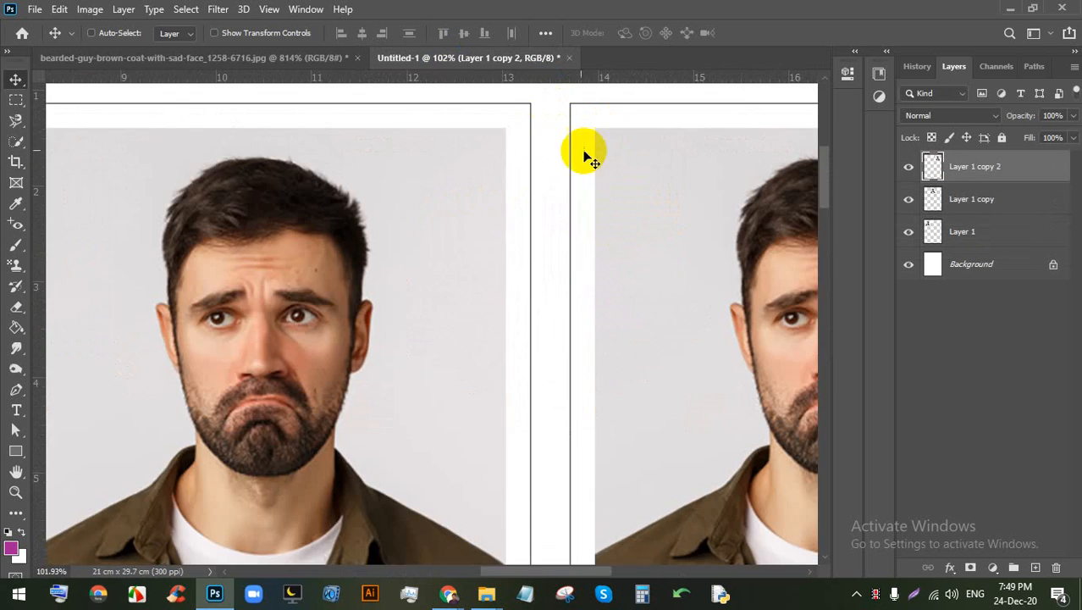
{"action": "scroll", "coordinate": [550, 174], "scroll_direction": "down", "scroll_amount": 3}
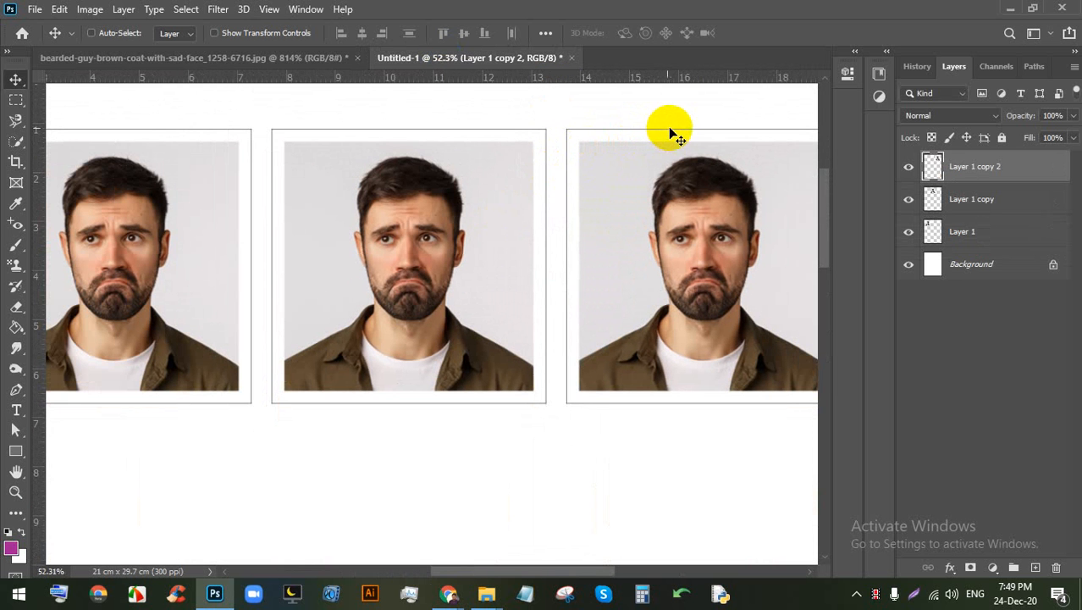
Step: Close the portrait document and the A4 photo sheet without saving either one
{"action": "left_click", "coordinate": [351, 60]}
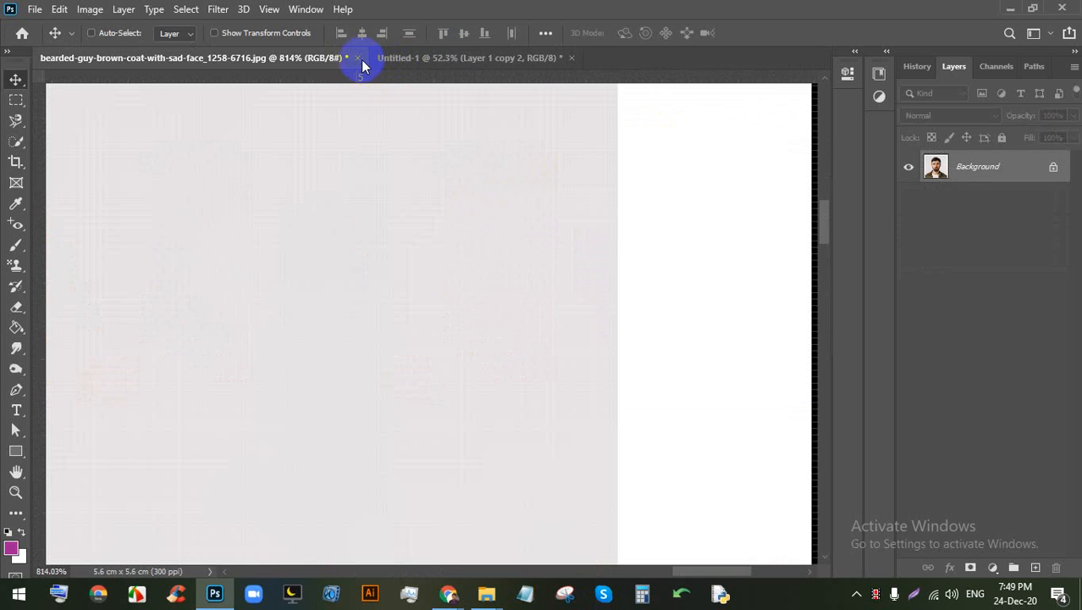
{"action": "left_click", "coordinate": [356, 57]}
{"action": "left_click", "coordinate": [530, 229]}
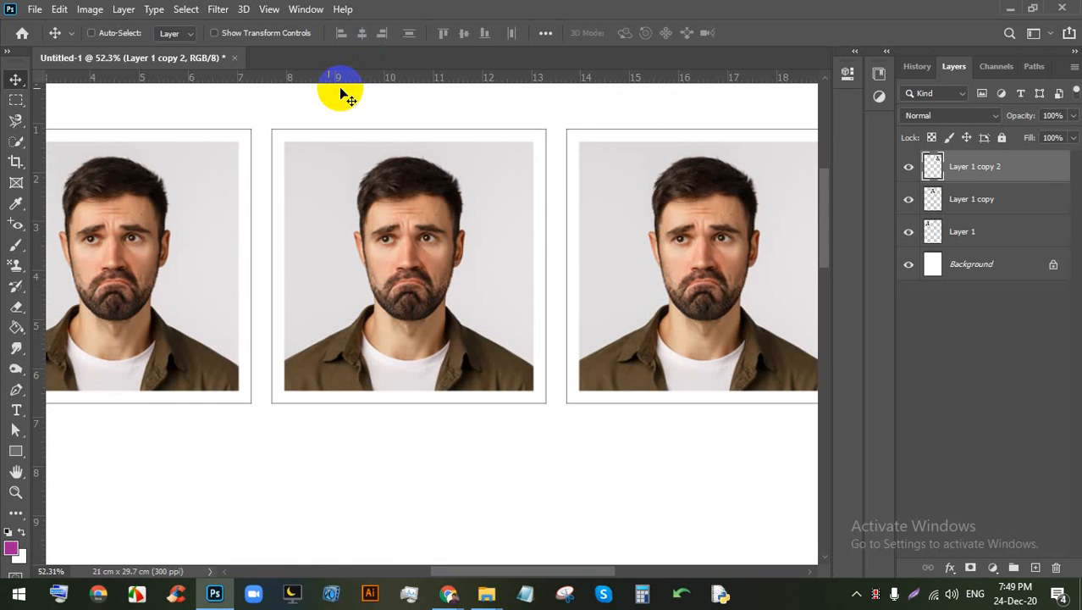
{"action": "left_click", "coordinate": [233, 58]}
{"action": "left_click", "coordinate": [535, 231]}
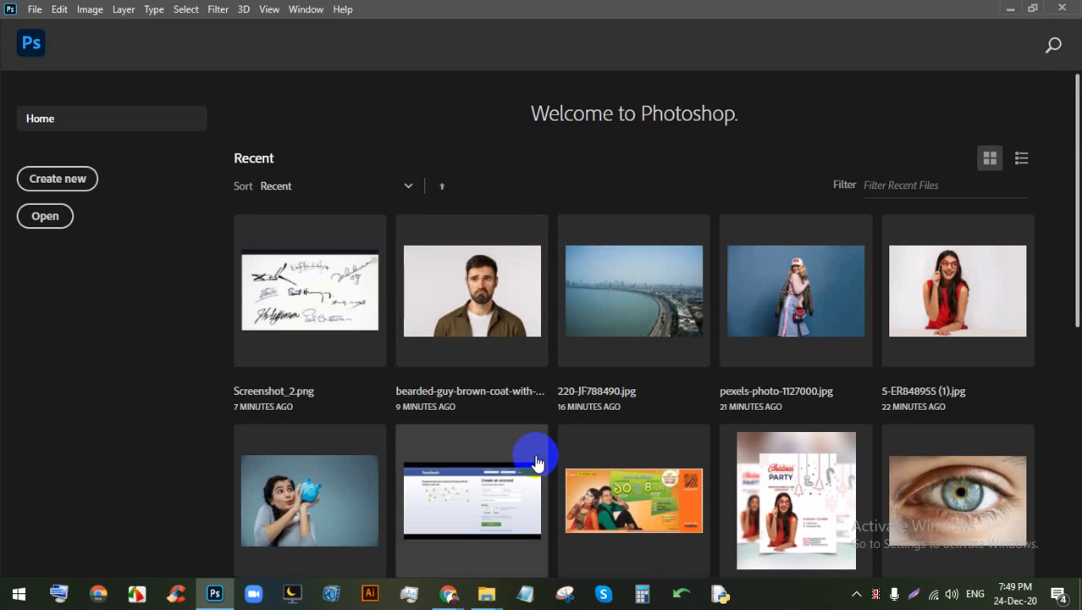
Step: Reopen the original bearded-guy-brown-coat-with-sad-face_1258-6716.jpg from the recent files
{"action": "scroll", "coordinate": [410, 290], "scroll_direction": "down", "scroll_amount": 2}
{"action": "scroll", "coordinate": [442, 317], "scroll_direction": "up", "scroll_amount": 2}
{"action": "left_click", "coordinate": [442, 316]}
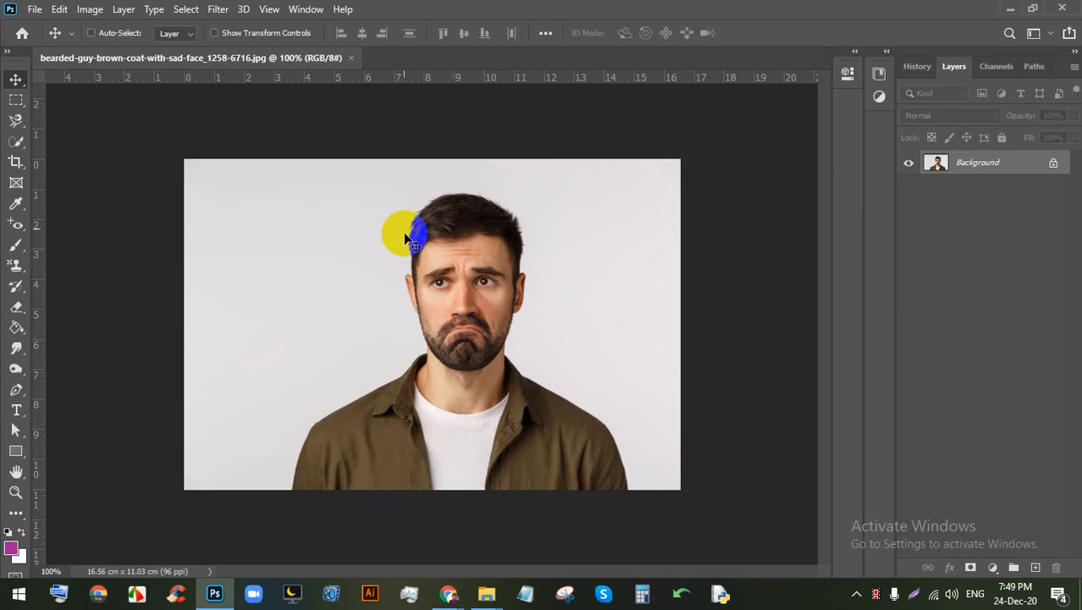
{"action": "scroll", "coordinate": [404, 234], "scroll_direction": "down", "scroll_amount": 1}
{"action": "scroll", "coordinate": [454, 303], "scroll_direction": "up", "scroll_amount": 3}
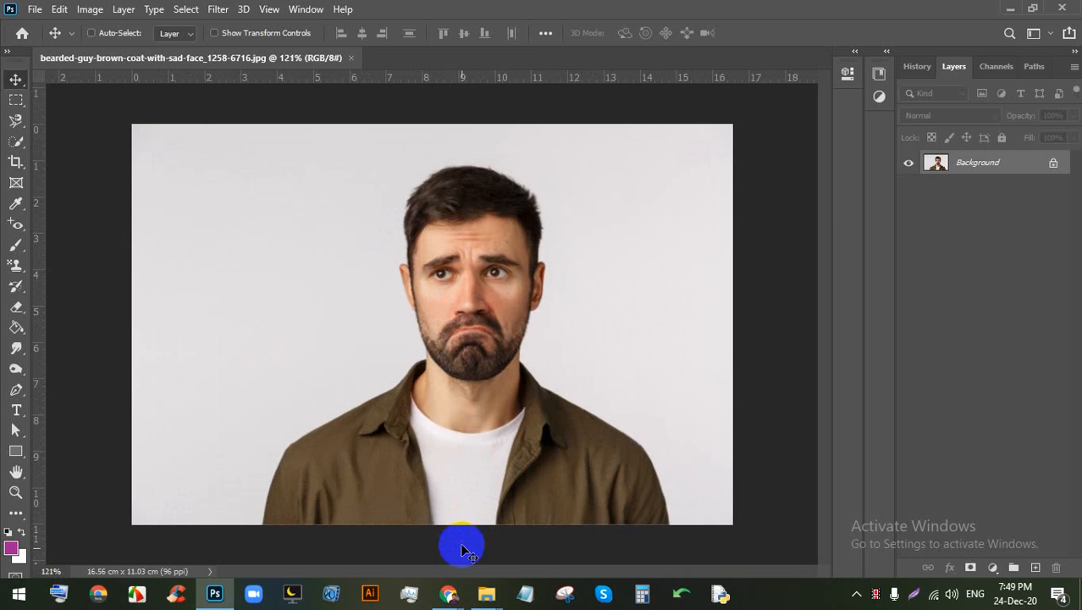
Step: Browse the Image folder in File Explorer and open hrithik_roshan_classic_look-1024x768.jpg as a separate document in Photoshop
{"action": "mouse_move", "coordinate": [486, 590]}
{"action": "left_click", "coordinate": [416, 512]}
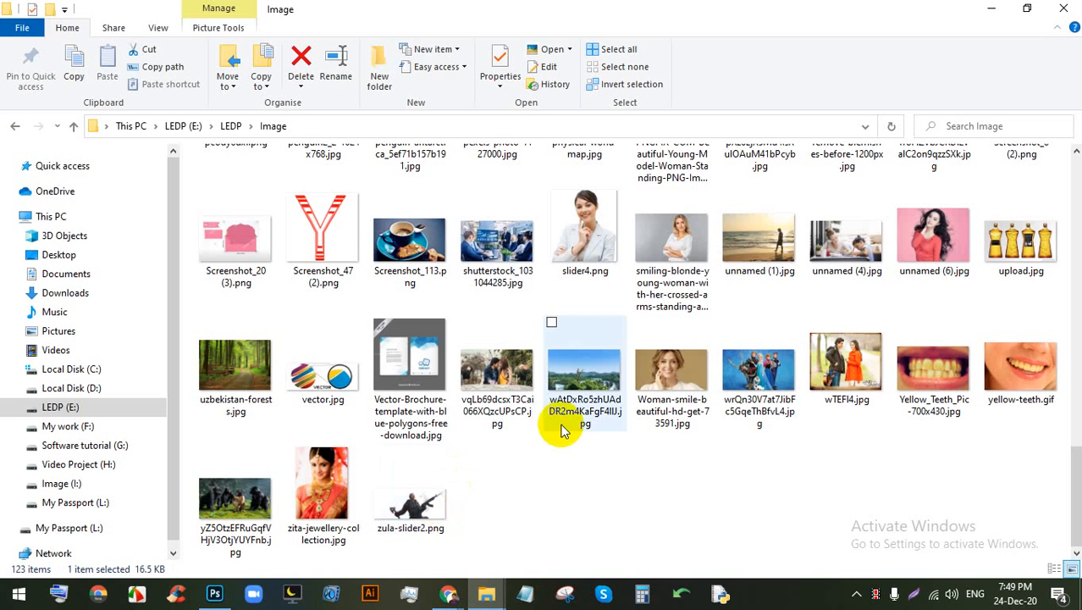
{"action": "scroll", "coordinate": [573, 429], "scroll_direction": "up", "scroll_amount": 8}
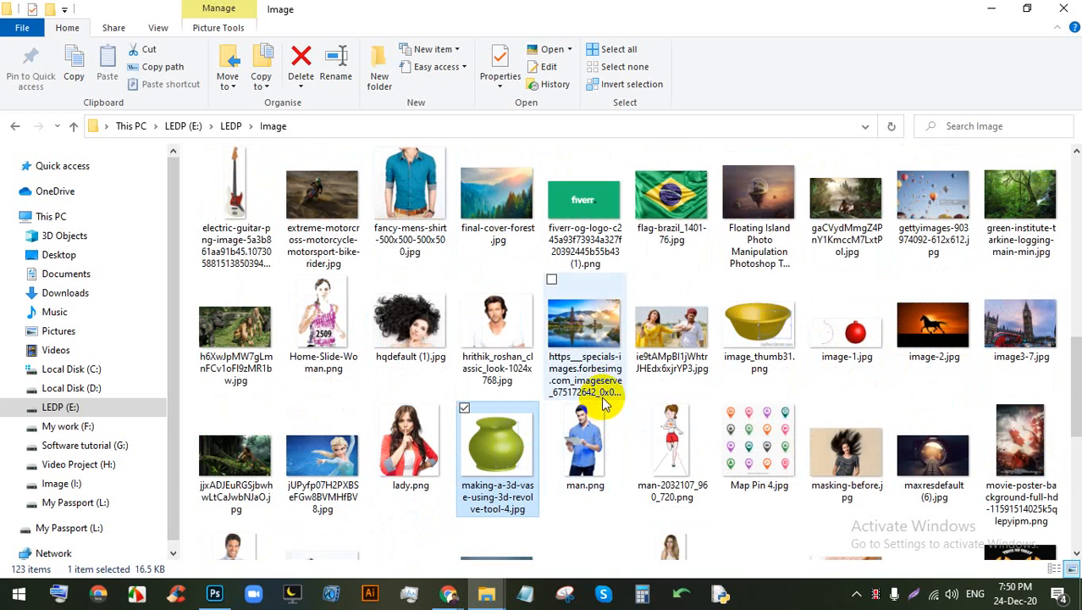
{"action": "scroll", "coordinate": [610, 394], "scroll_direction": "down", "scroll_amount": 3}
{"action": "left_click", "coordinate": [499, 363]}
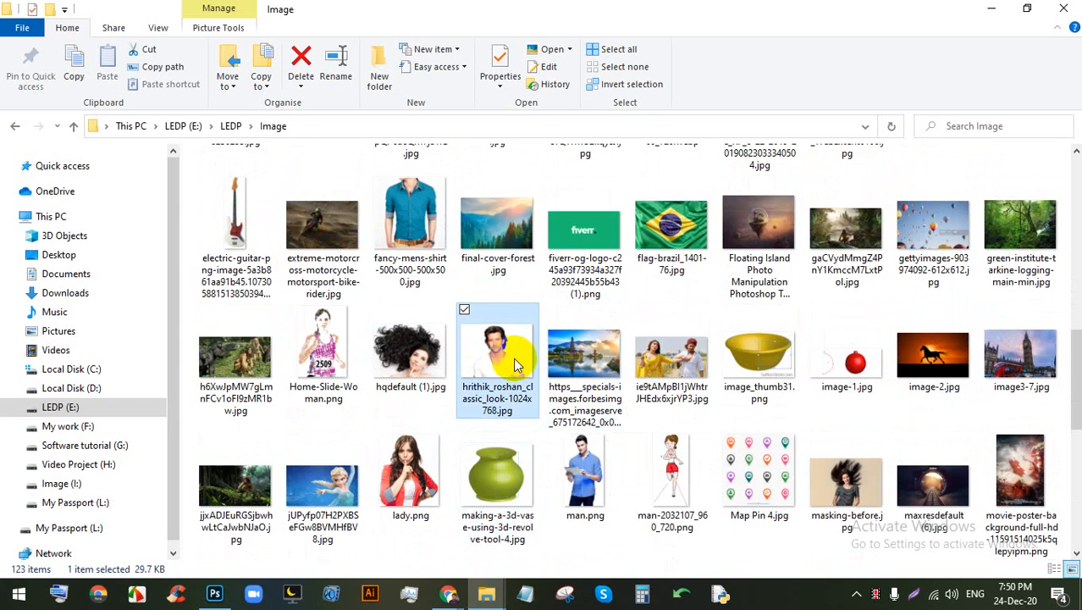
{"action": "scroll", "coordinate": [715, 400], "scroll_direction": "up", "scroll_amount": 5}
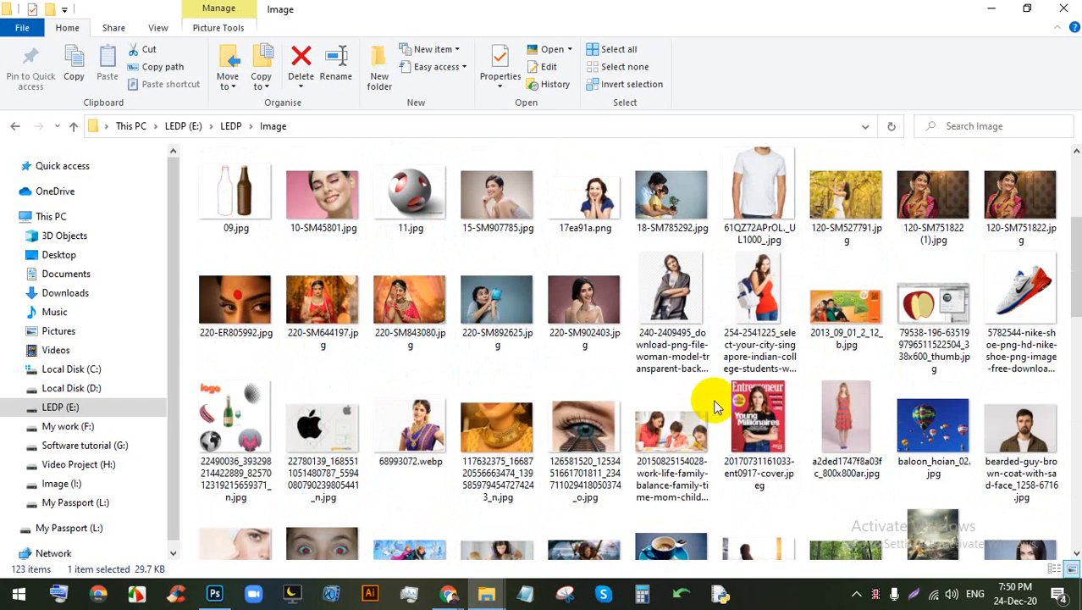
{"action": "scroll", "coordinate": [710, 397], "scroll_direction": "up", "scroll_amount": 3}
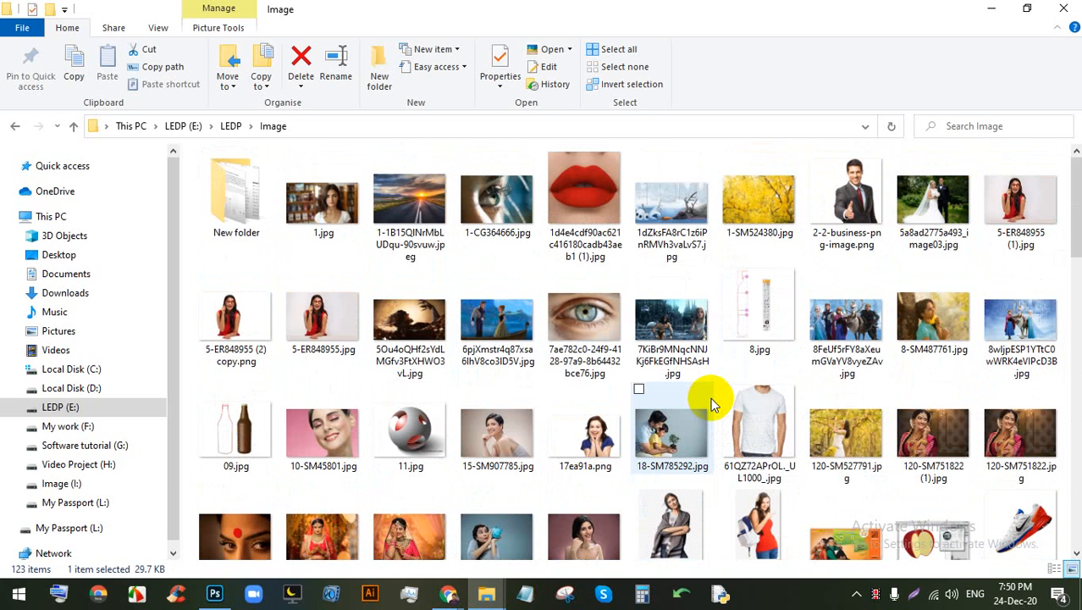
{"action": "scroll", "coordinate": [710, 397], "scroll_direction": "down", "scroll_amount": 2}
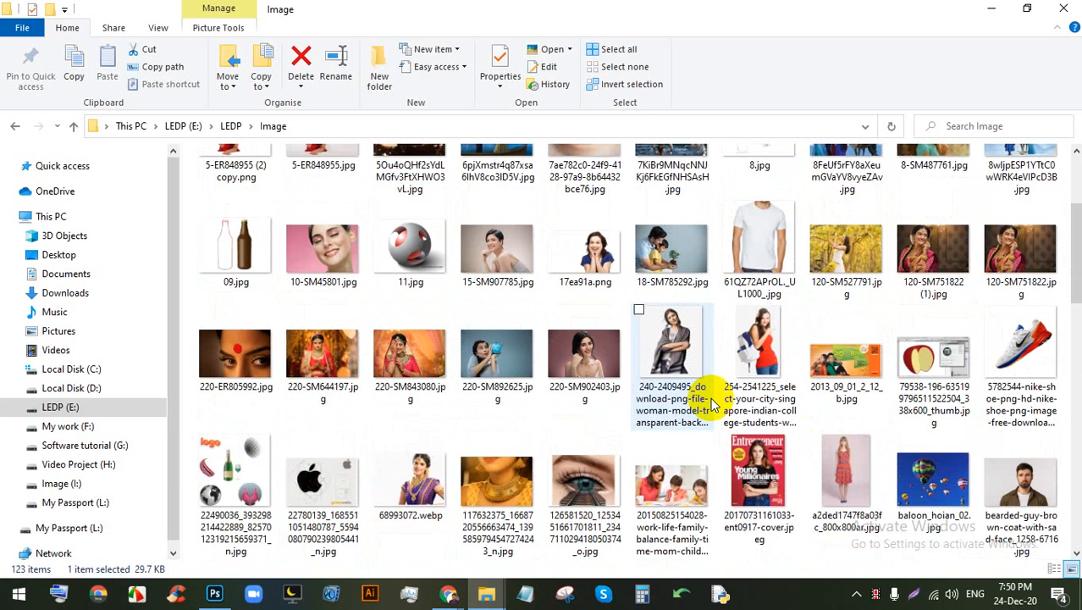
{"action": "scroll", "coordinate": [711, 405], "scroll_direction": "down", "scroll_amount": 4}
{"action": "scroll", "coordinate": [711, 405], "scroll_direction": "down", "scroll_amount": 3}
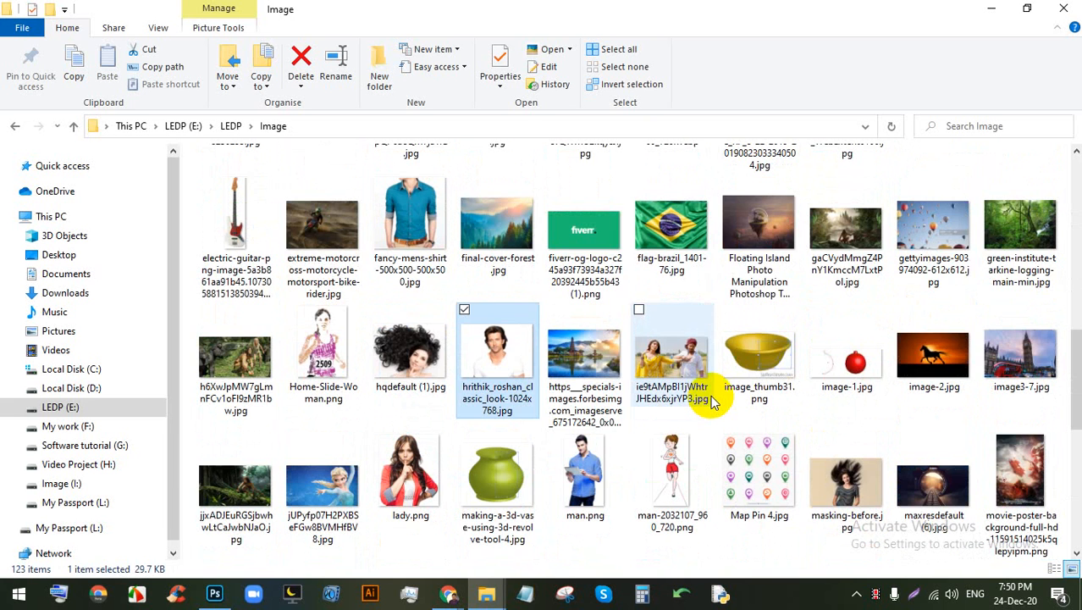
{"action": "scroll", "coordinate": [711, 403], "scroll_direction": "down", "scroll_amount": 3}
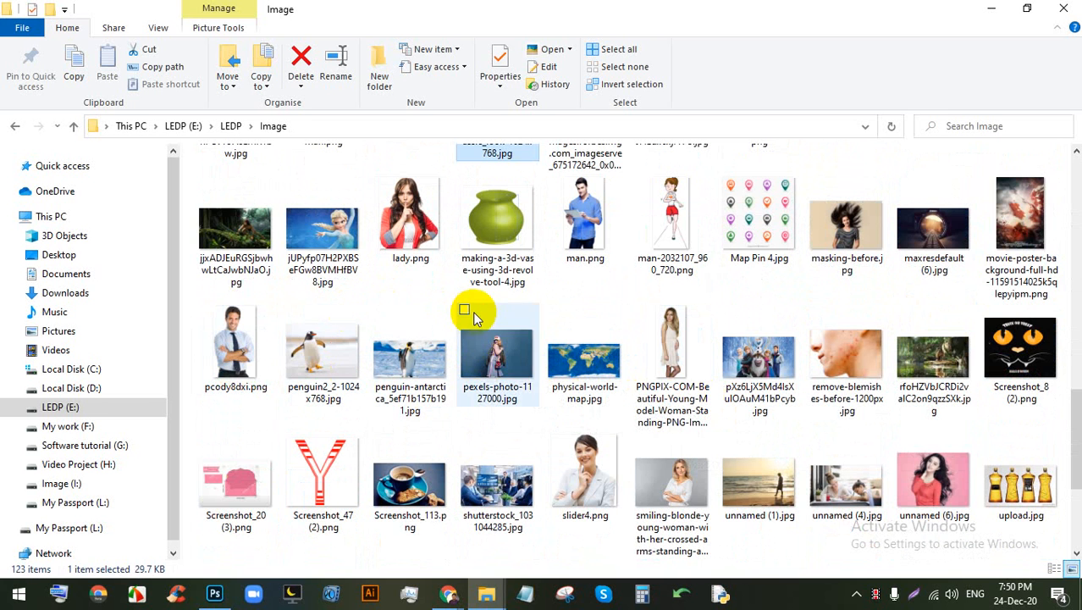
{"action": "scroll", "coordinate": [474, 312], "scroll_direction": "up", "scroll_amount": 3}
{"action": "left_click_drag", "start_coordinate": [500, 314], "coordinate": [572, 43]}
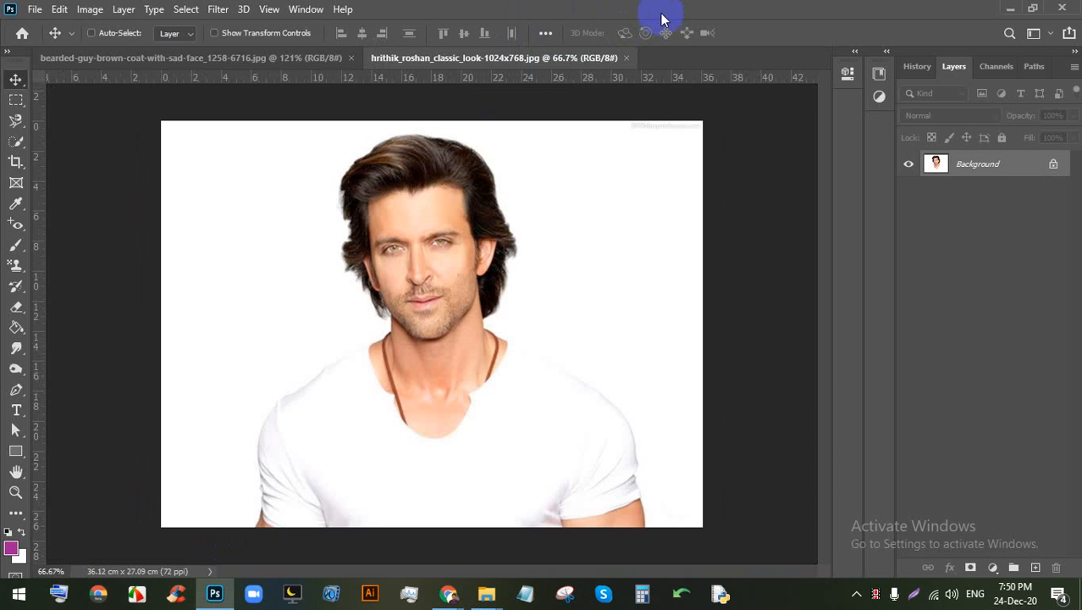
Step: Set the Crop tool's ratio to 40 by 50 for the white-shirt portrait
{"action": "left_click", "coordinate": [16, 161]}
{"action": "left_click", "coordinate": [88, 161]}
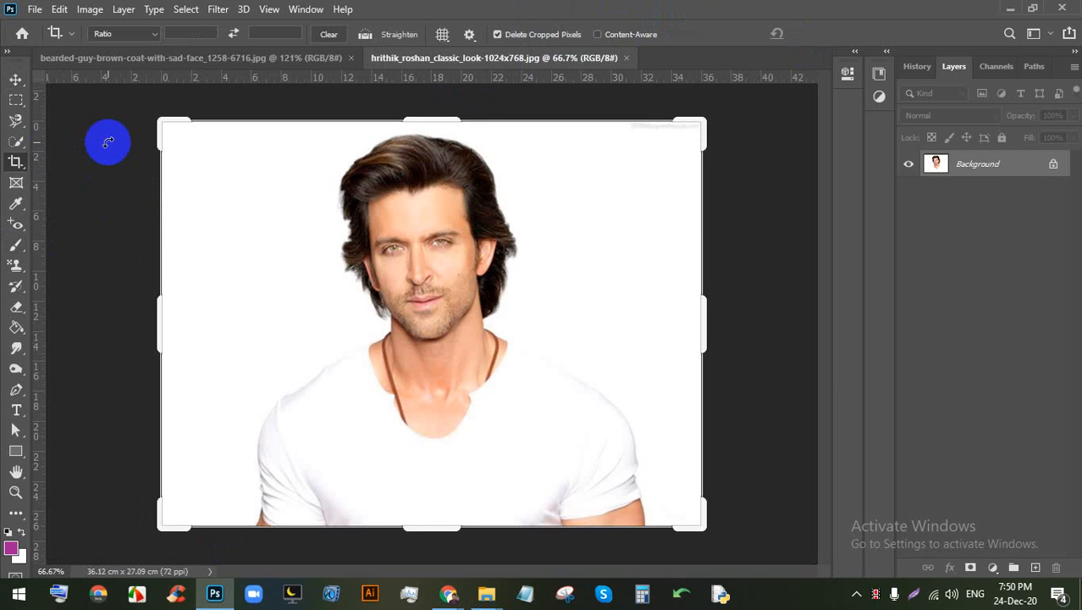
{"action": "left_click", "coordinate": [193, 34]}
{"action": "type", "text": "40"}
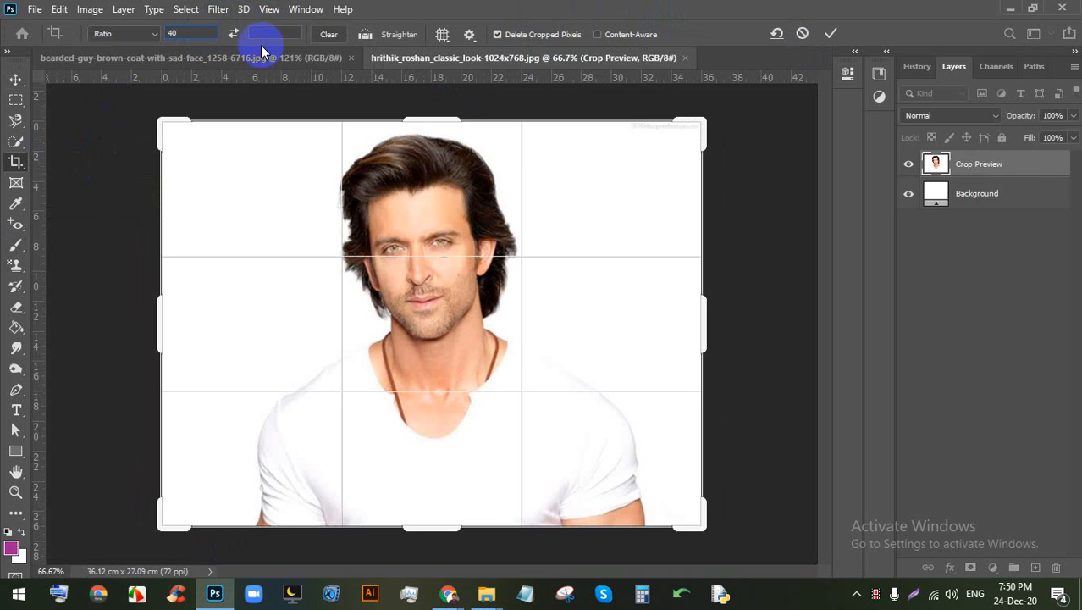
{"action": "type", "text": "50"}
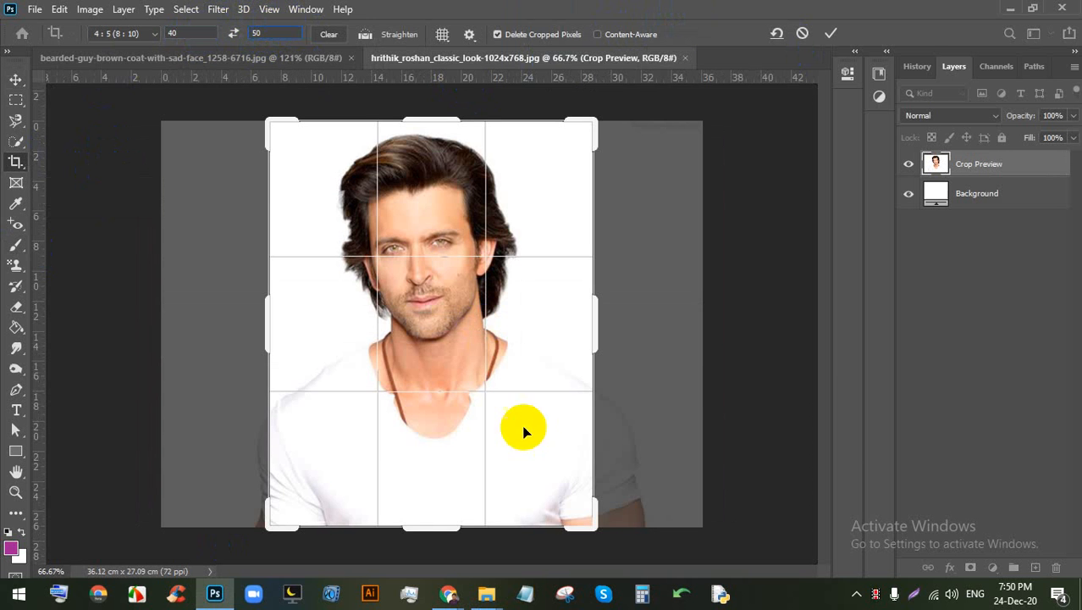
Step: Crop the portrait to the head and shoulders, about 18.5 × 23.1 cm, with the face centred
{"action": "left_click_drag", "start_coordinate": [431, 530], "coordinate": [425, 496]}
{"action": "left_click_drag", "start_coordinate": [425, 415], "coordinate": [433, 421]}
{"action": "left_click", "coordinate": [831, 33]}
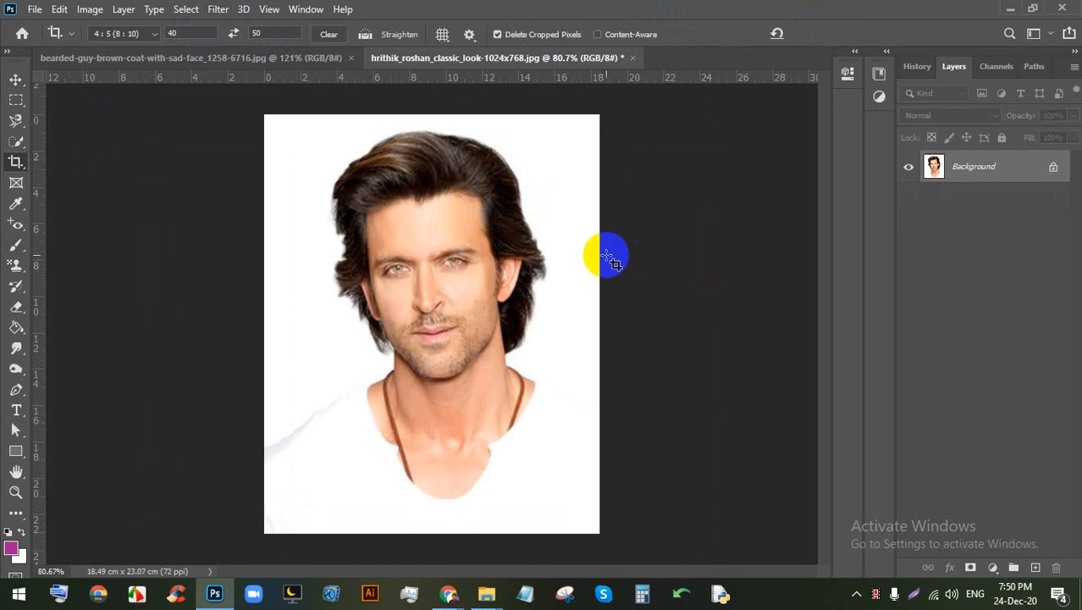
Step: Set the canvas extension colour to light grey e9e3e3 in the Canvas Size settings
{"action": "key", "text": "ctrl"}
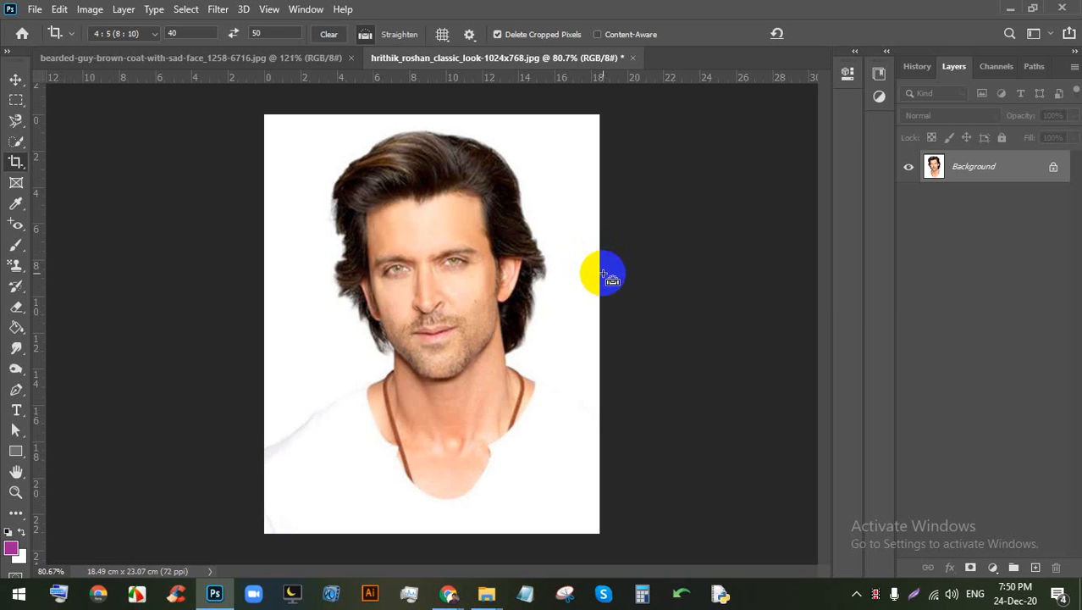
{"action": "key", "text": "ctrl+alt+c"}
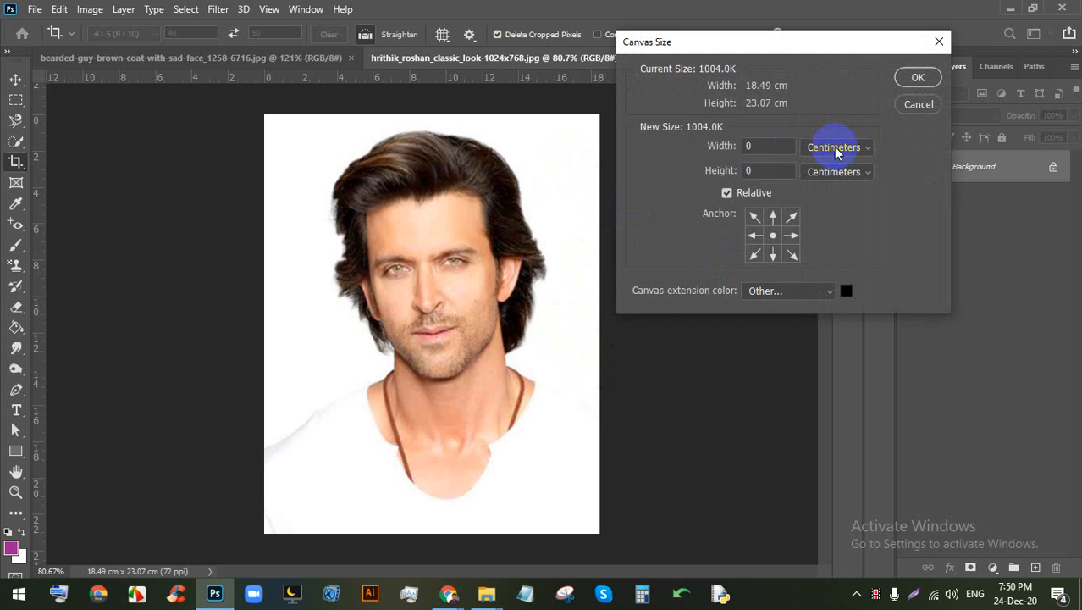
{"action": "left_click", "coordinate": [846, 290]}
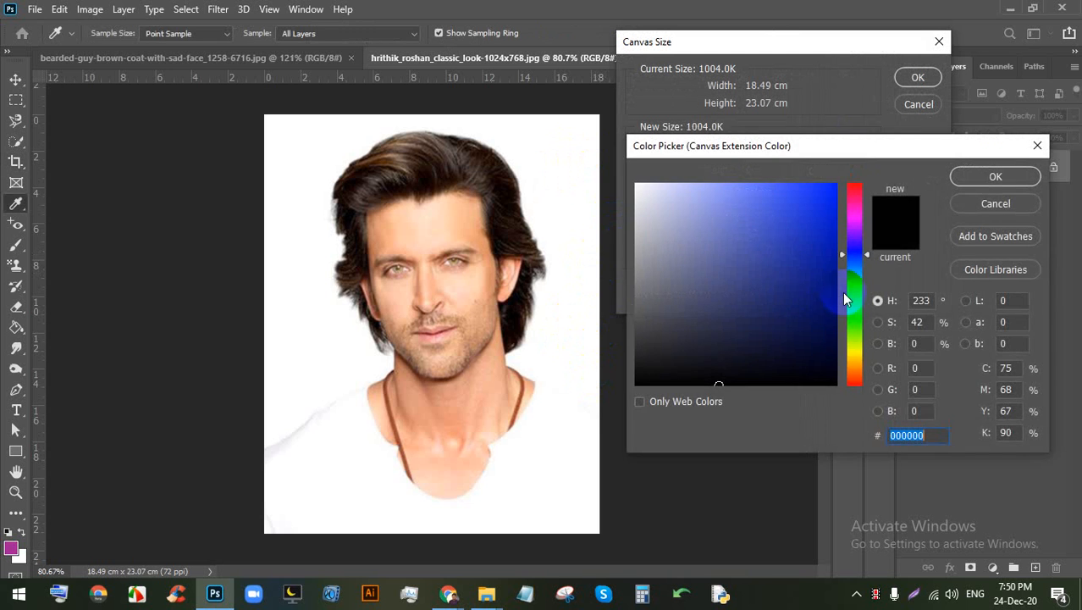
{"action": "left_click", "coordinate": [1002, 201]}
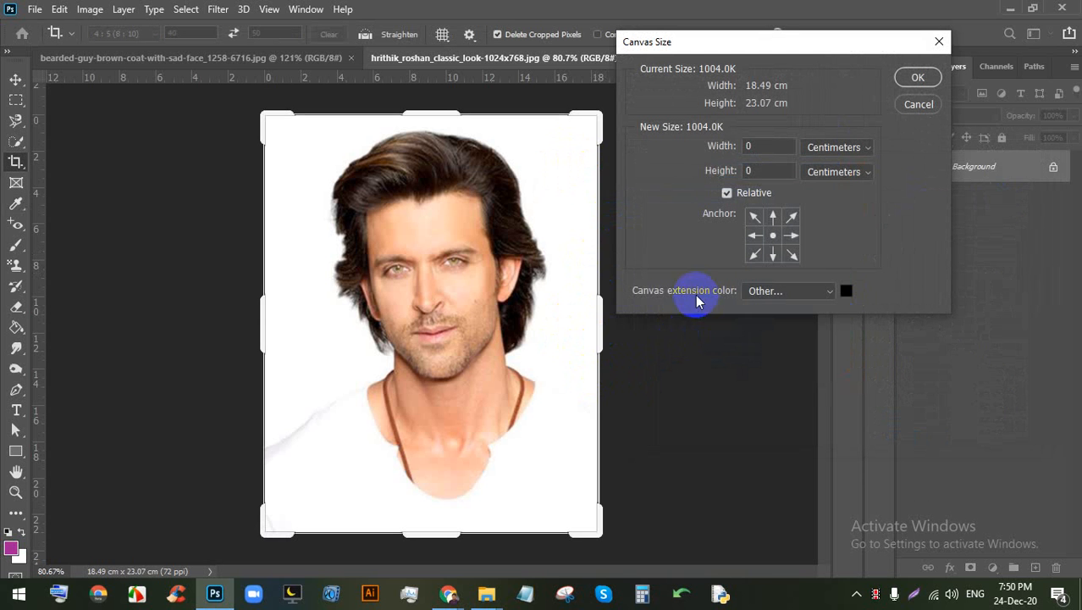
{"action": "left_click", "coordinate": [805, 291]}
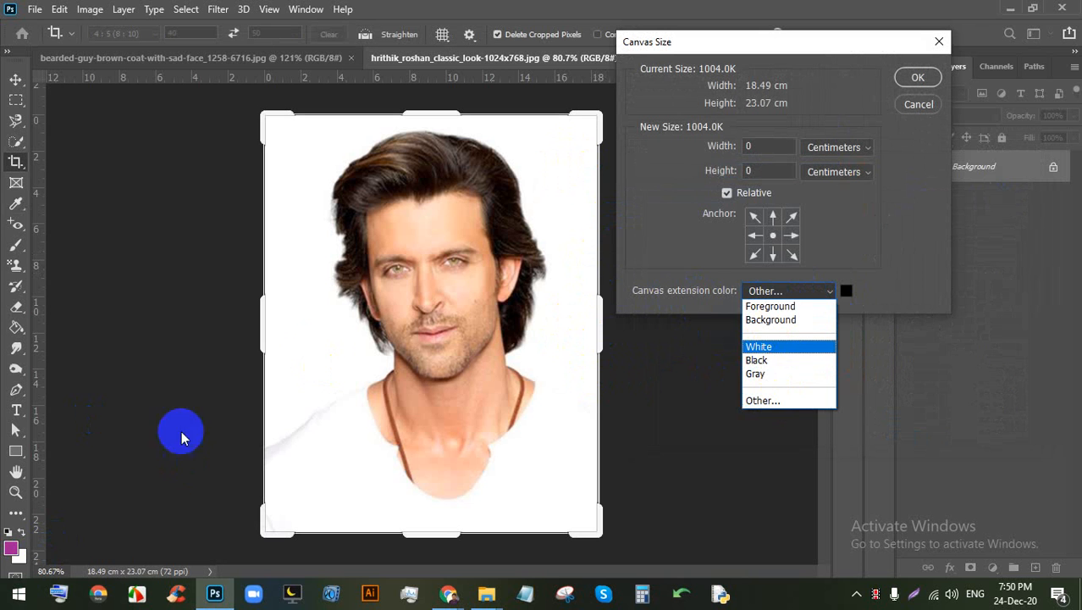
{"action": "left_click", "coordinate": [782, 370]}
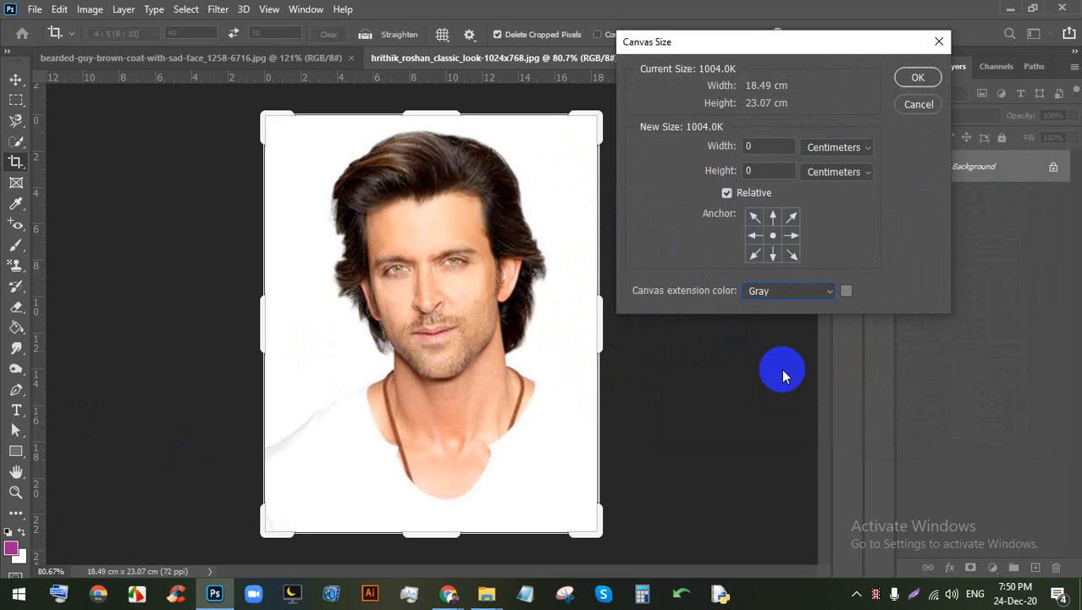
{"action": "left_click", "coordinate": [844, 293]}
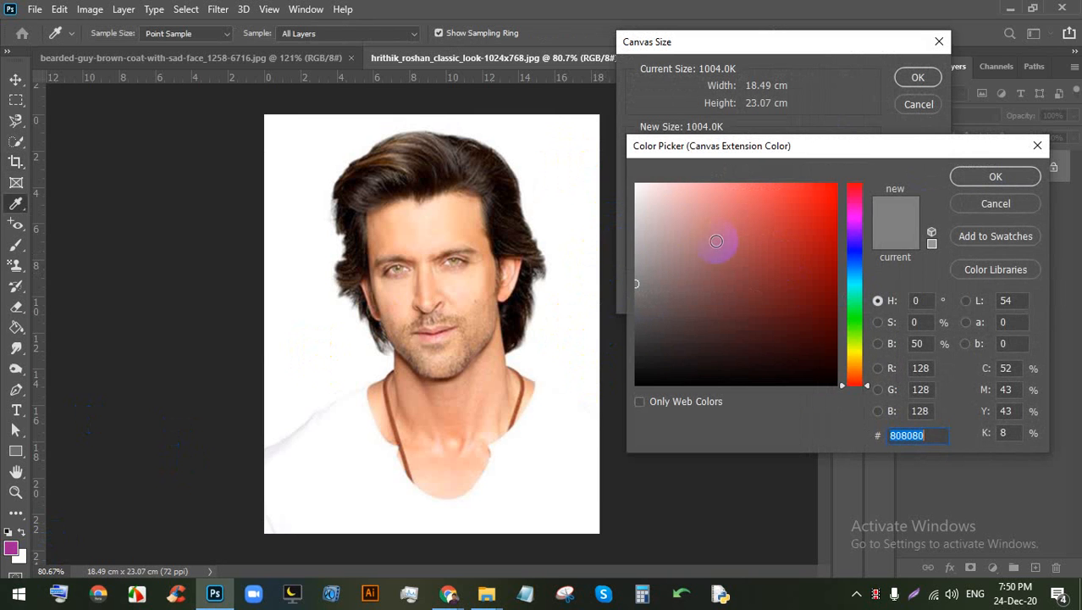
{"action": "left_click", "coordinate": [641, 204]}
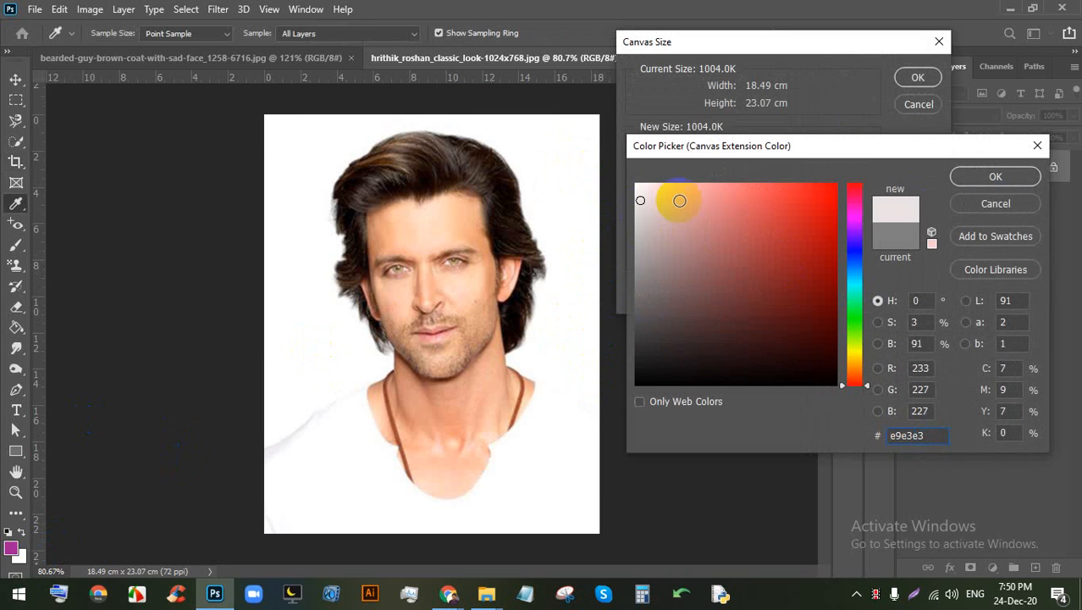
{"action": "left_click", "coordinate": [966, 175]}
Step: Turn off relative canvas sizing and try inches and centimetres as units before choosing millimetres
{"action": "left_click", "coordinate": [830, 147]}
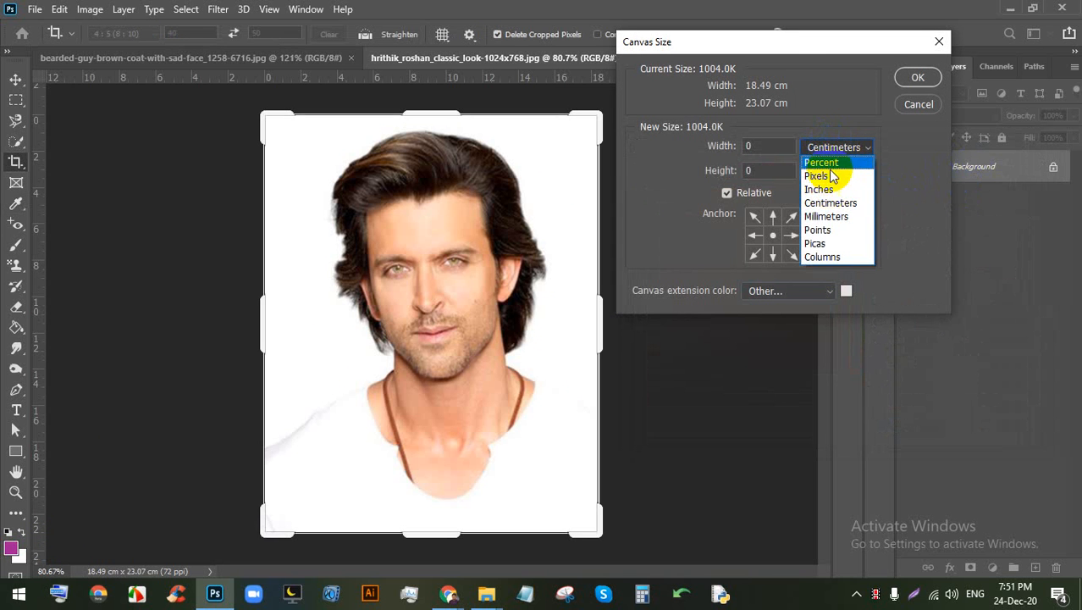
{"action": "left_click", "coordinate": [825, 216]}
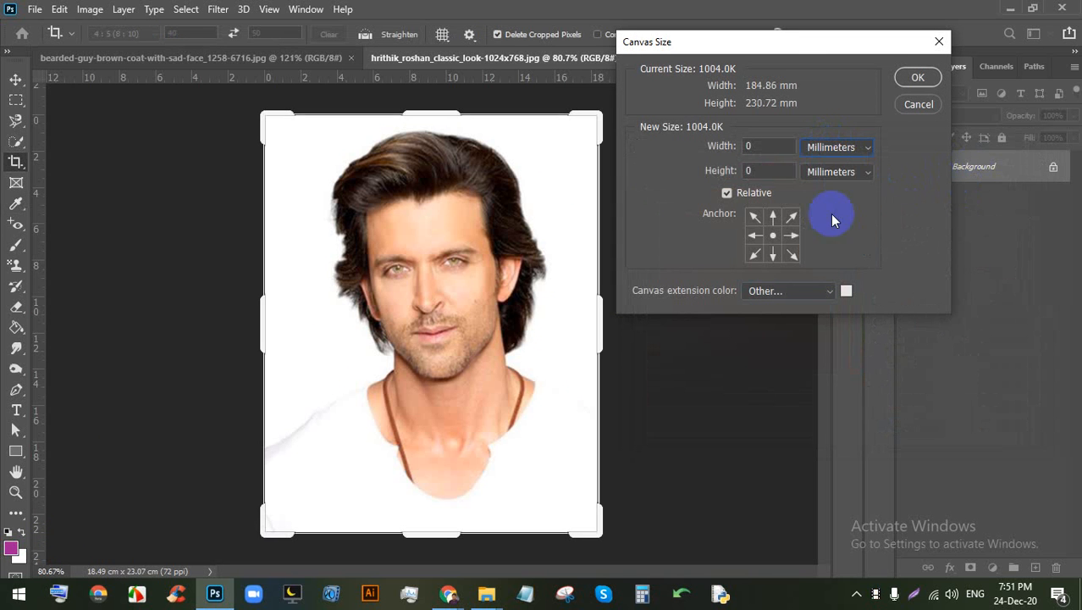
{"action": "left_click", "coordinate": [728, 194]}
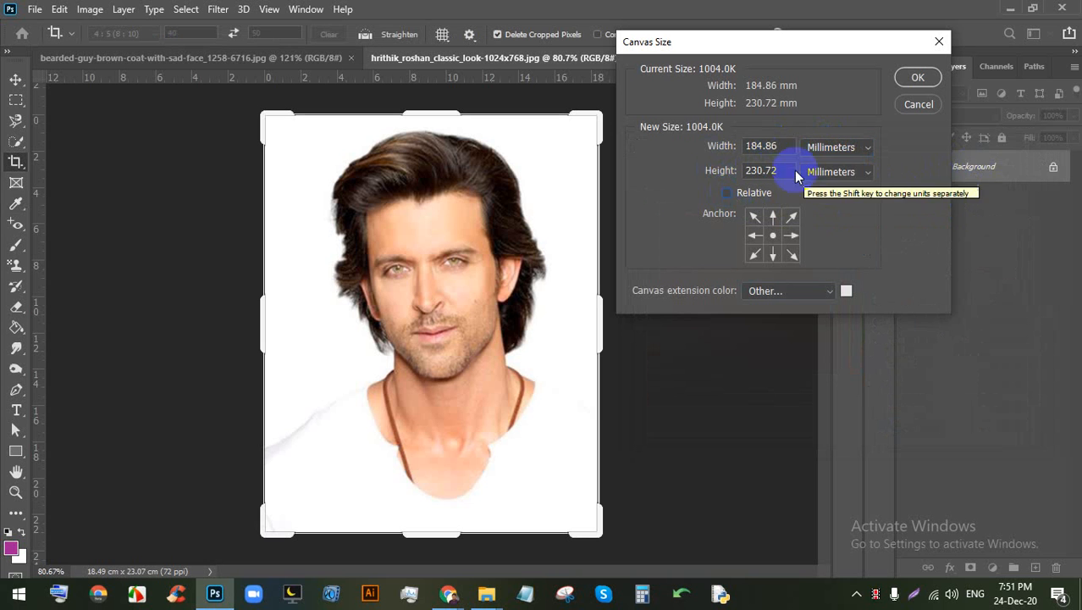
{"action": "left_click", "coordinate": [820, 148]}
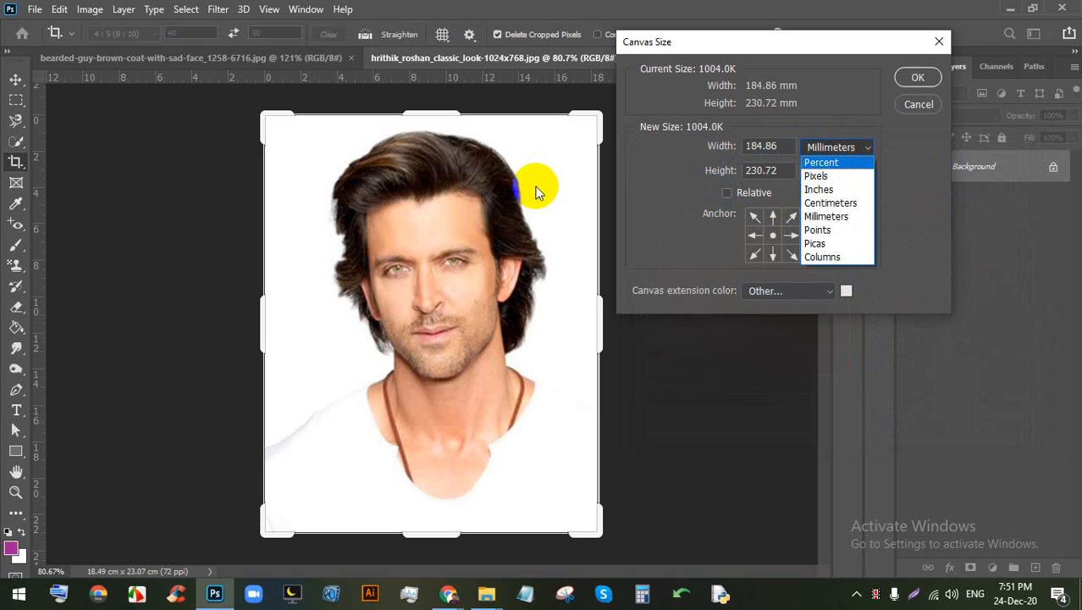
{"action": "left_click", "coordinate": [819, 189]}
{"action": "left_click", "coordinate": [830, 148]}
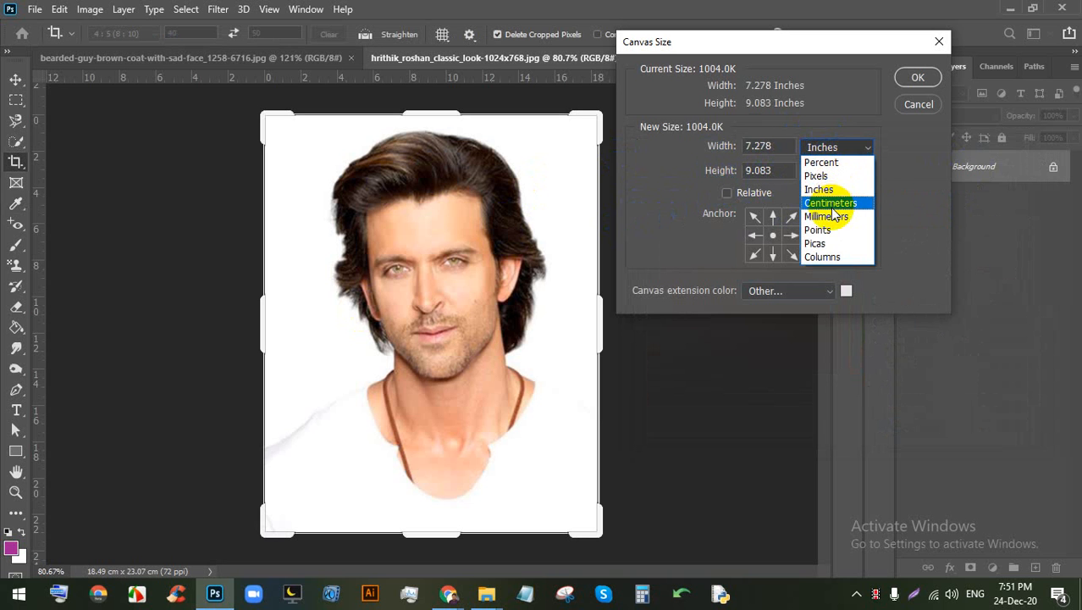
{"action": "left_click", "coordinate": [831, 204]}
{"action": "left_click", "coordinate": [837, 148]}
{"action": "left_click", "coordinate": [828, 217]}
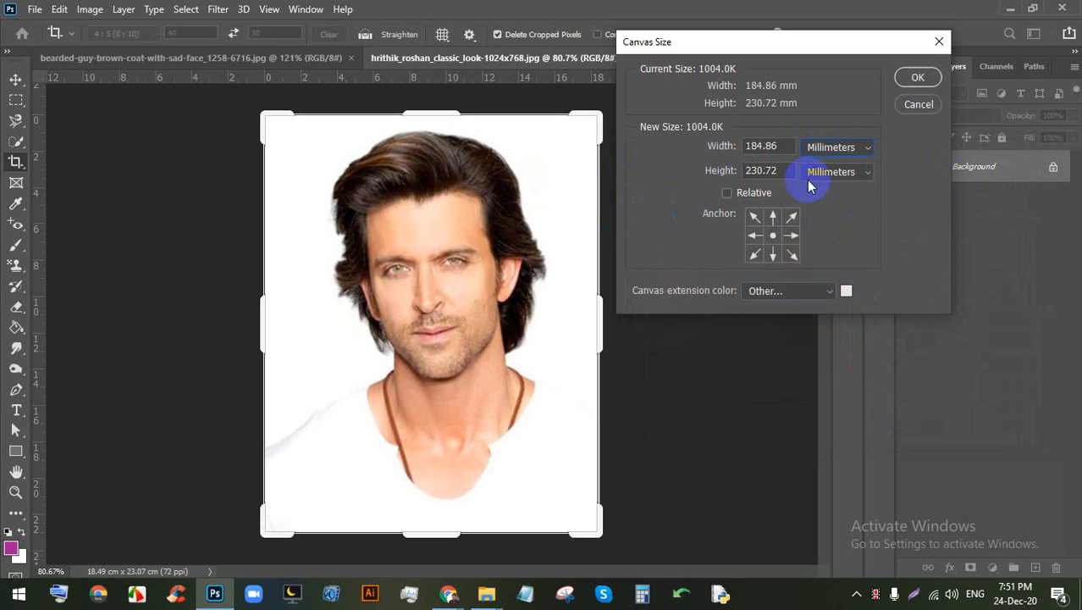
{"action": "left_click", "coordinate": [753, 152]}
Step: Check the Google Meet call in Chrome, then return to Photoshop and discard the Canvas Size settings
{"action": "left_click", "coordinate": [449, 592]}
{"action": "left_click", "coordinate": [374, 483]}
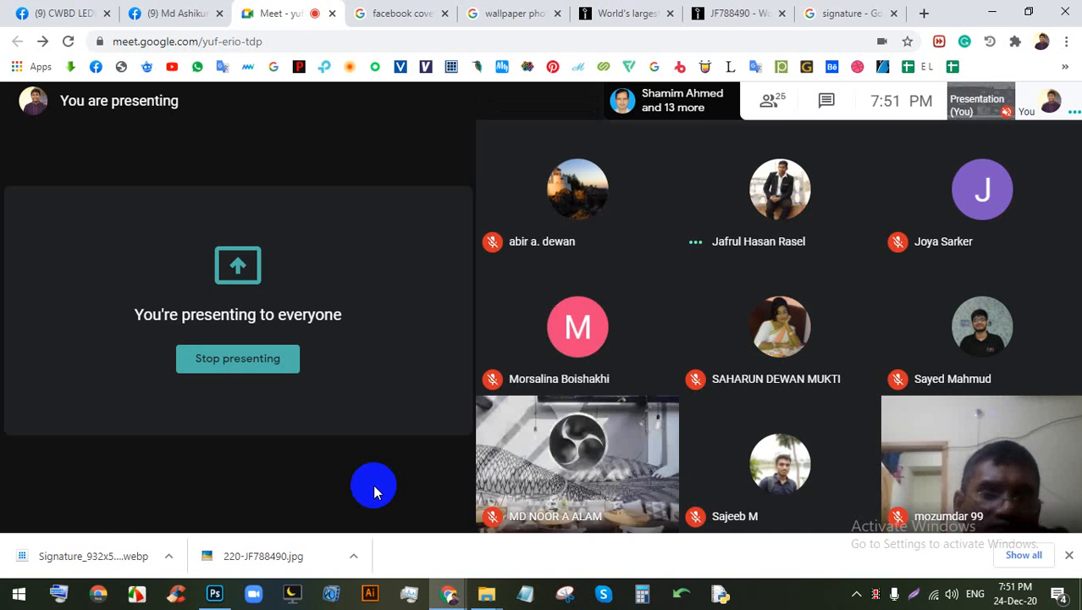
{"action": "left_click", "coordinate": [214, 593]}
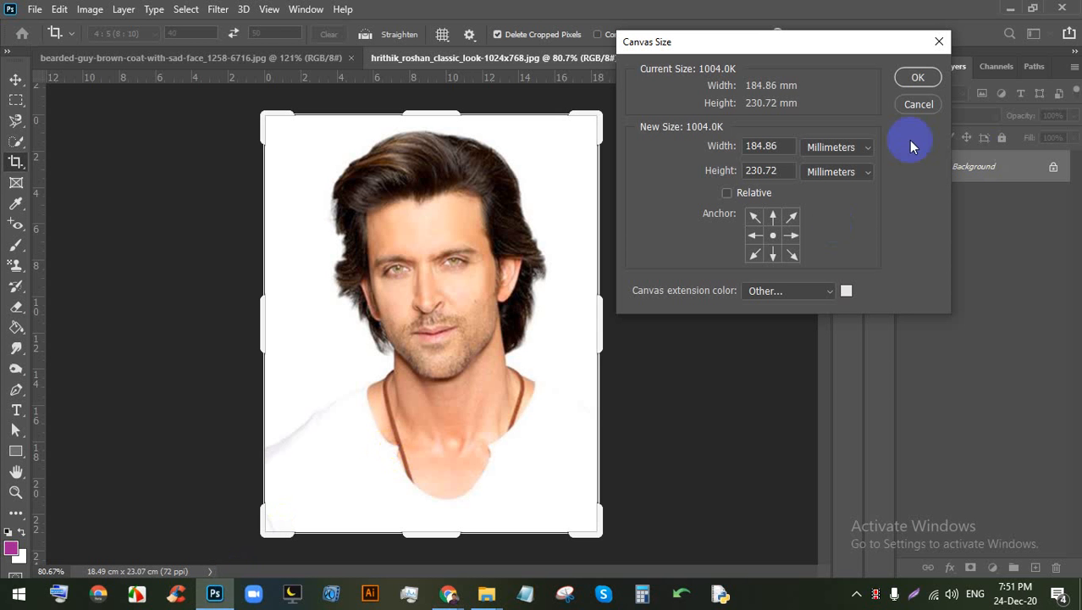
{"action": "left_click", "coordinate": [918, 104]}
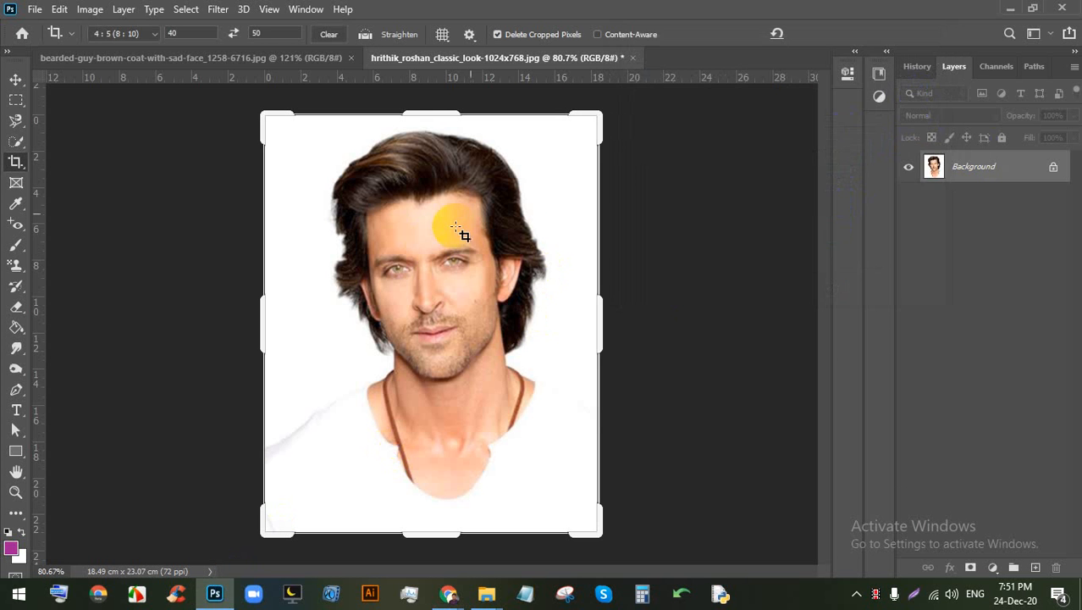
Step: Undo the portrait's crop
{"action": "left_click", "coordinate": [12, 79]}
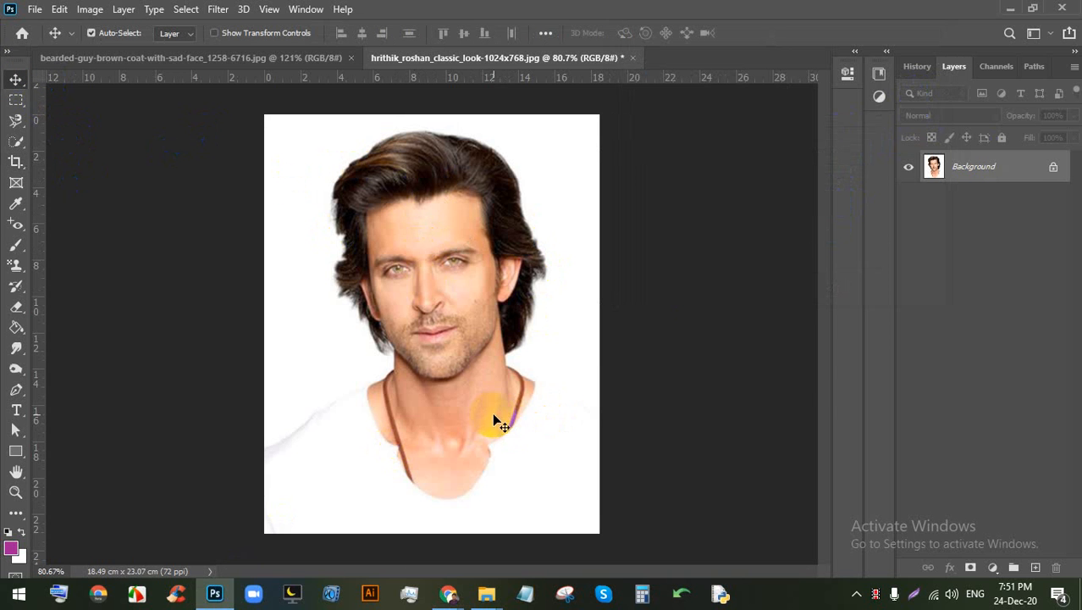
{"action": "key", "text": "ctrl+z"}
Step: Crop the portrait at the 40 by 50 ratio to the head and upper shoulders, about 16.9 × 21.1 cm
{"action": "scroll", "coordinate": [466, 389], "scroll_direction": "down", "scroll_amount": 3}
{"action": "right_click", "coordinate": [20, 161]}
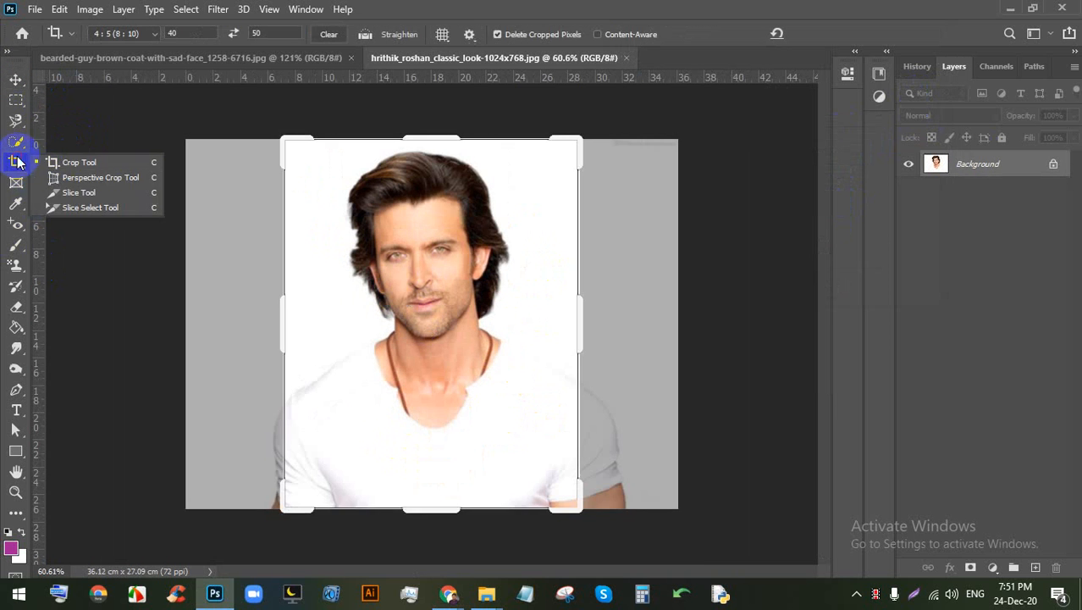
{"action": "left_click", "coordinate": [73, 161]}
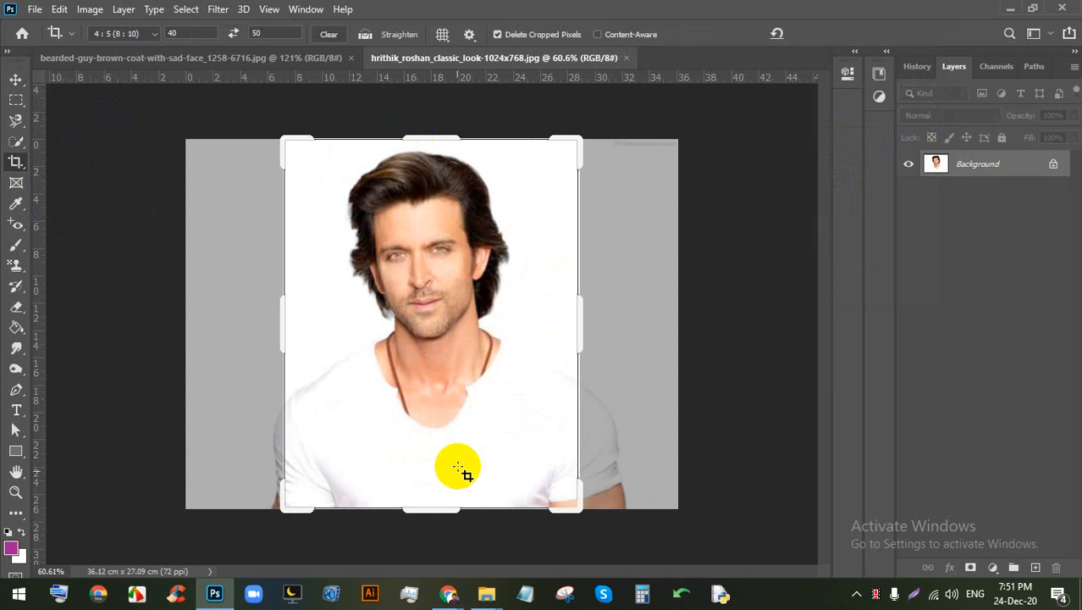
{"action": "left_click_drag", "start_coordinate": [433, 508], "coordinate": [438, 471]}
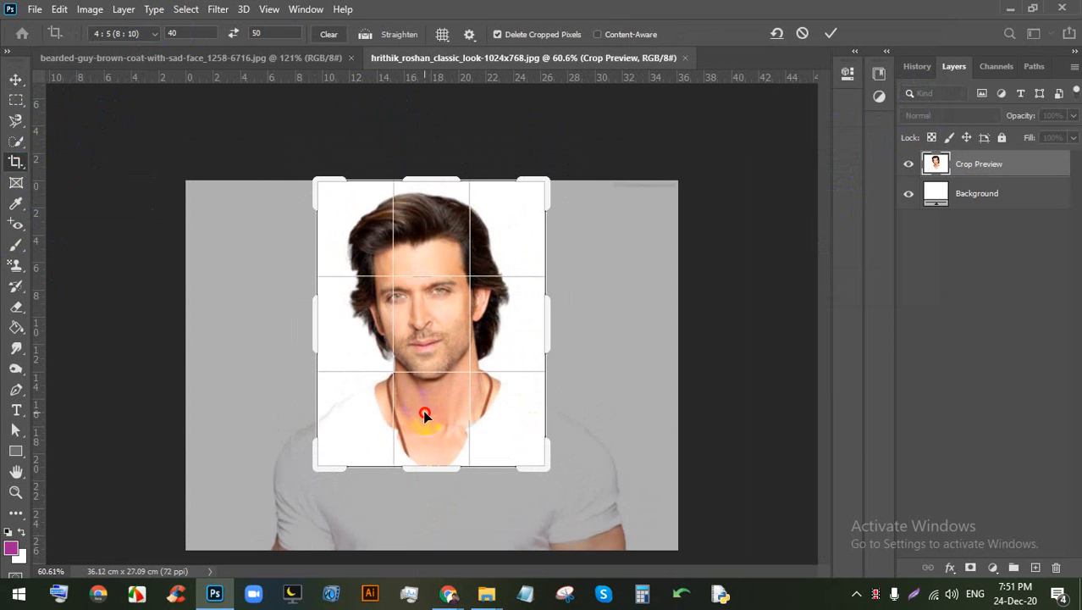
{"action": "left_click", "coordinate": [830, 34]}
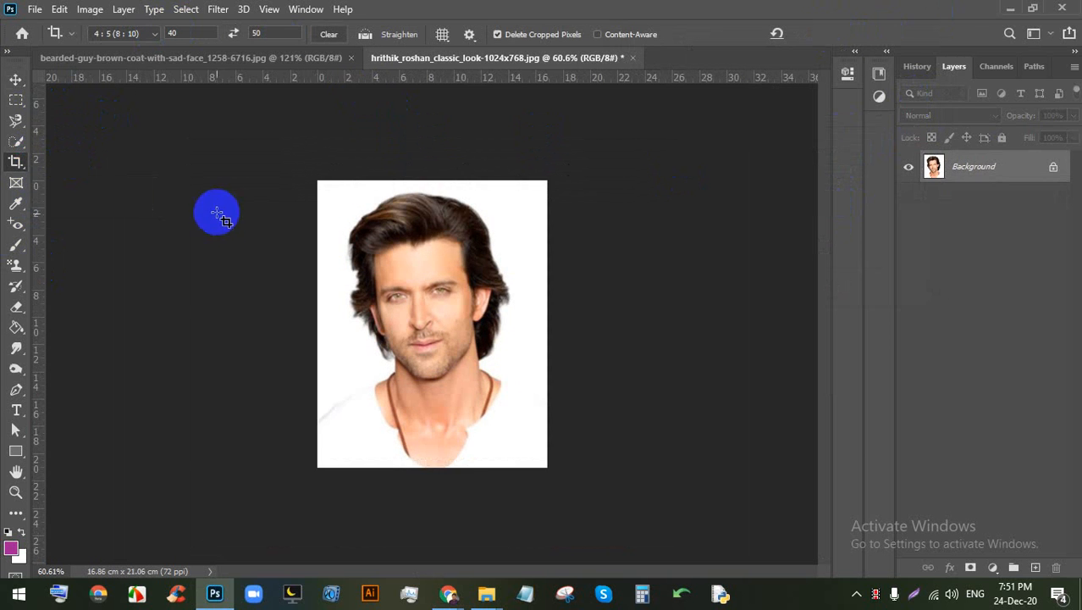
Step: Set the cropped portrait's image size to 40 mm wide and 50 mm high
{"action": "scroll", "coordinate": [328, 280], "scroll_direction": "up", "scroll_amount": 2}
{"action": "left_click", "coordinate": [110, 11]}
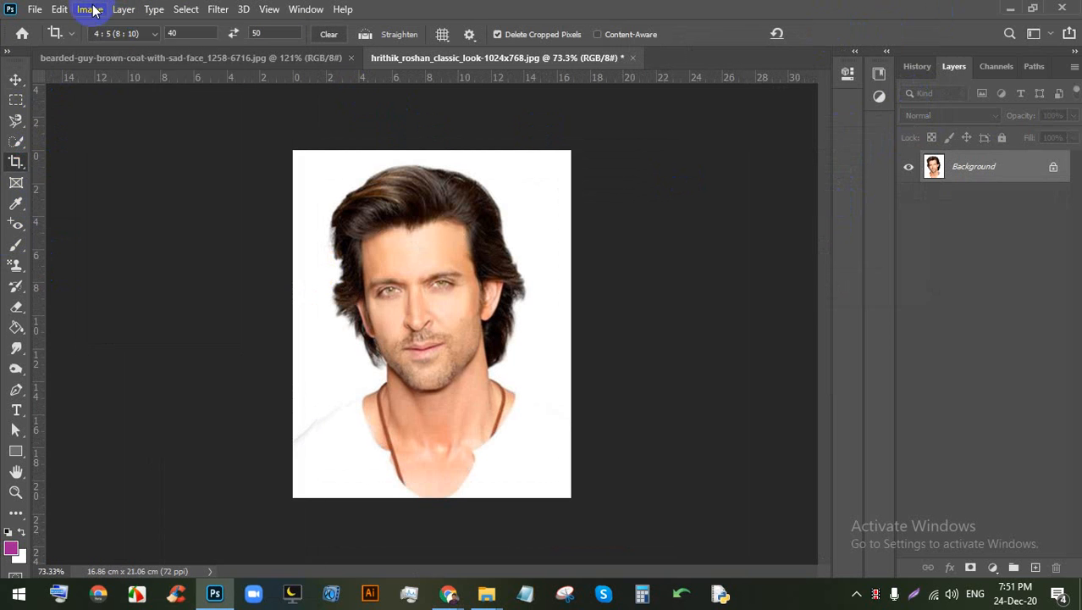
{"action": "left_click", "coordinate": [90, 10]}
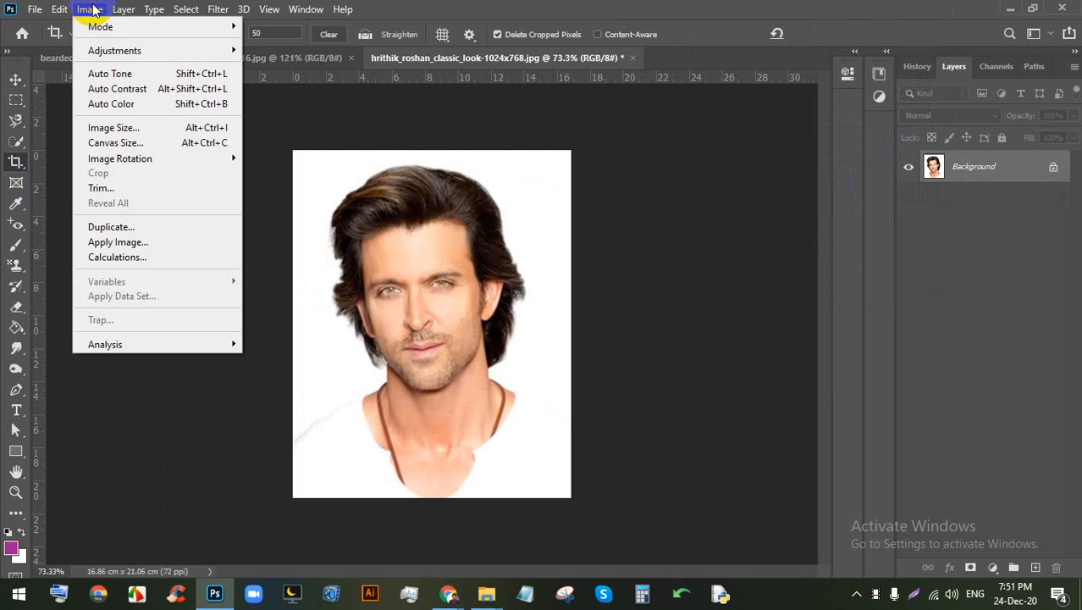
{"action": "left_click", "coordinate": [124, 132]}
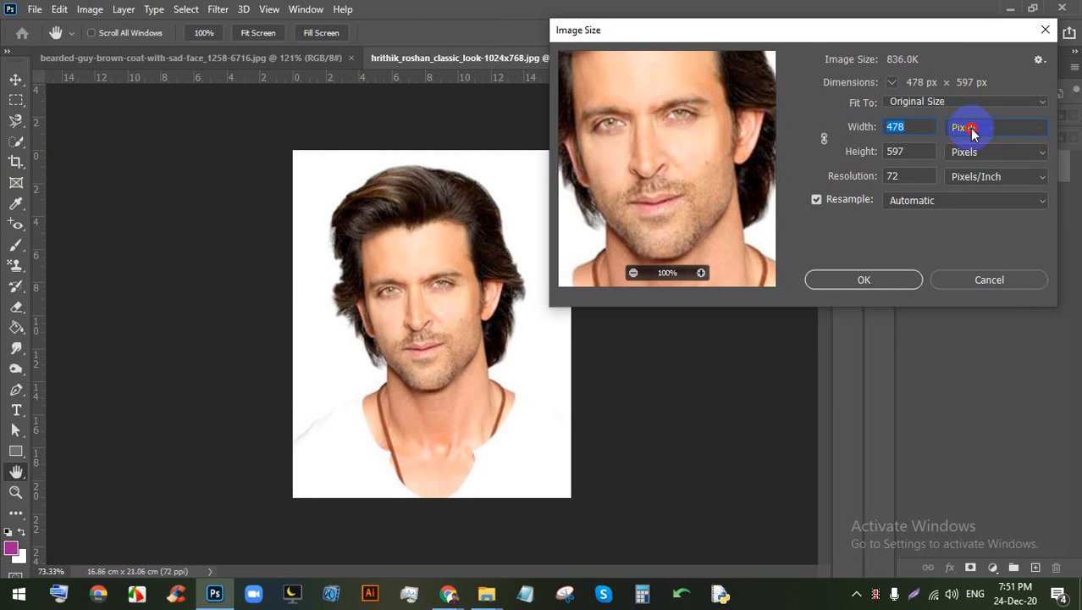
{"action": "left_click", "coordinate": [971, 132]}
{"action": "left_click", "coordinate": [986, 196]}
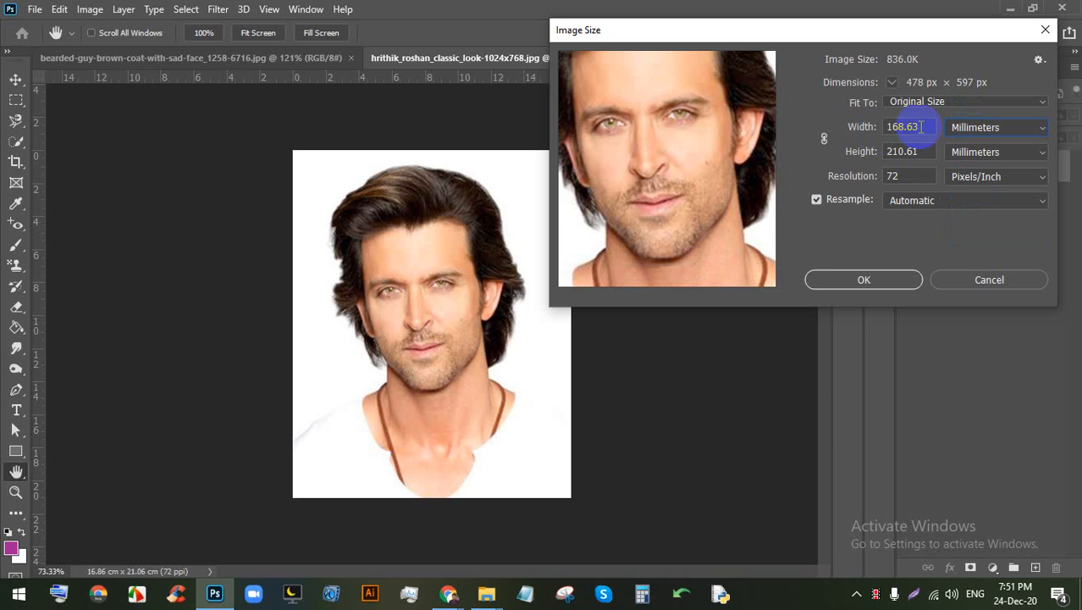
{"action": "left_click_drag", "start_coordinate": [921, 126], "coordinate": [805, 125]}
{"action": "type", "text": "40"}
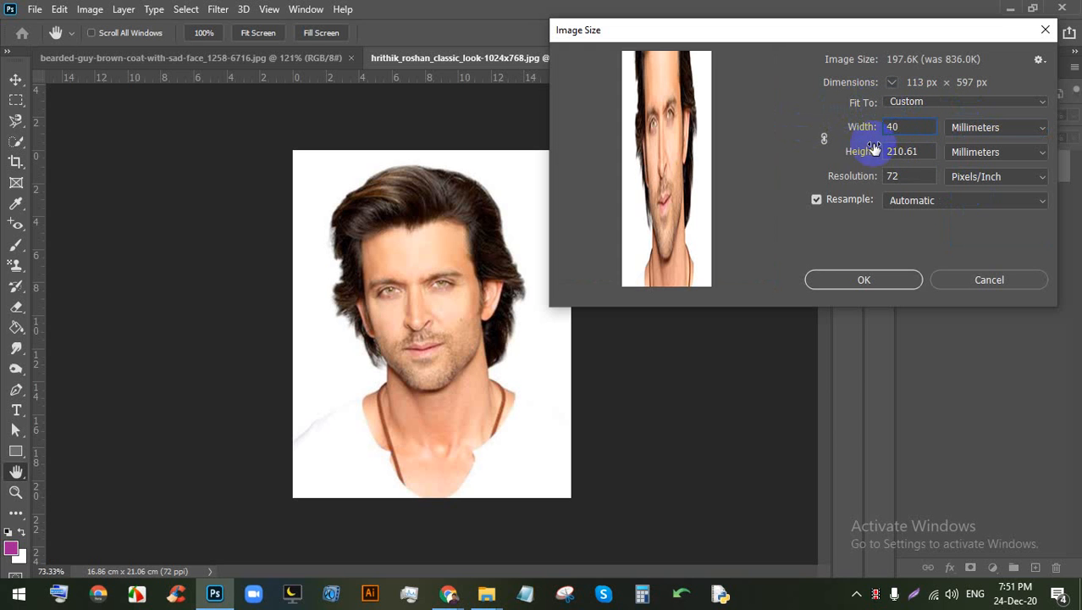
{"action": "left_click_drag", "start_coordinate": [927, 153], "coordinate": [800, 157]}
{"action": "type", "text": "50"}
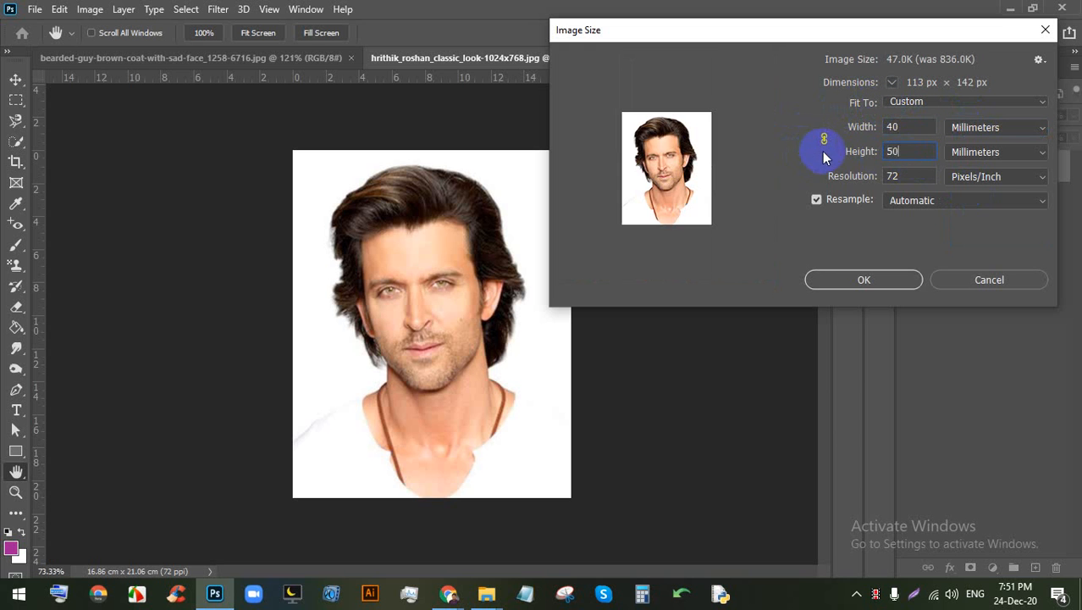
Step: Set the portrait's resolution to 300 pixels/inch and apply the new image size
{"action": "left_click", "coordinate": [847, 178]}
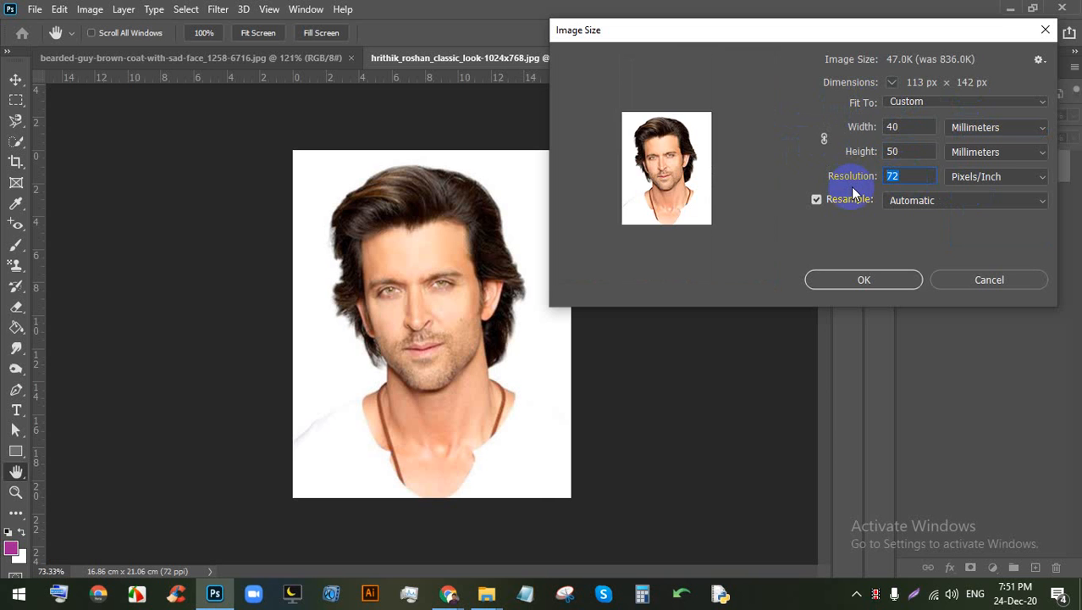
{"action": "type", "text": "300"}
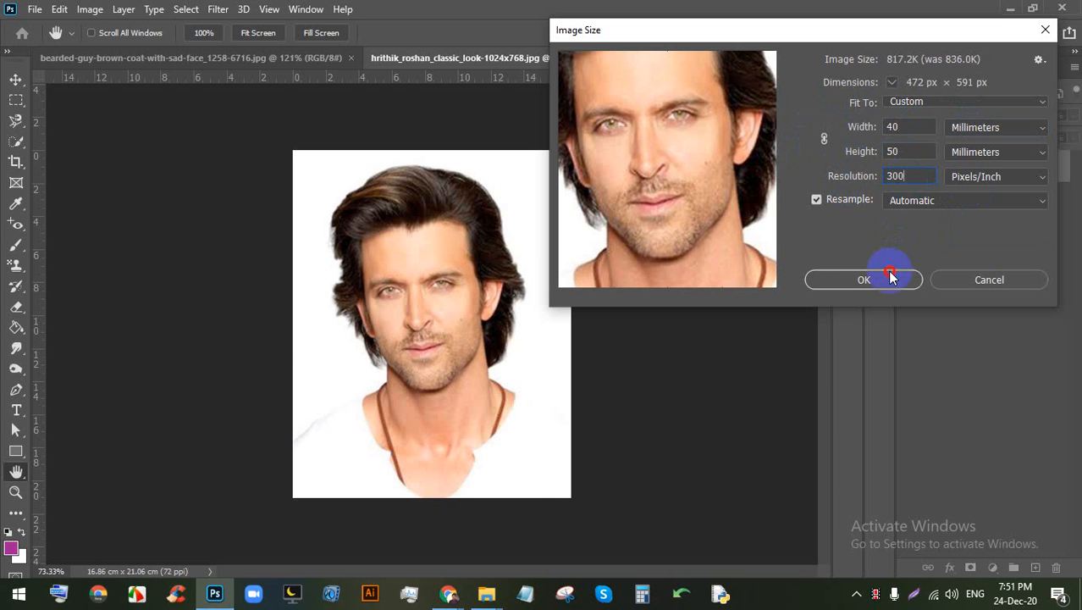
{"action": "left_click", "coordinate": [889, 278]}
Step: Use millimetres for the resized portrait's canvas size and turn off relative sizing
{"action": "scroll", "coordinate": [411, 194], "scroll_direction": "up", "scroll_amount": 2}
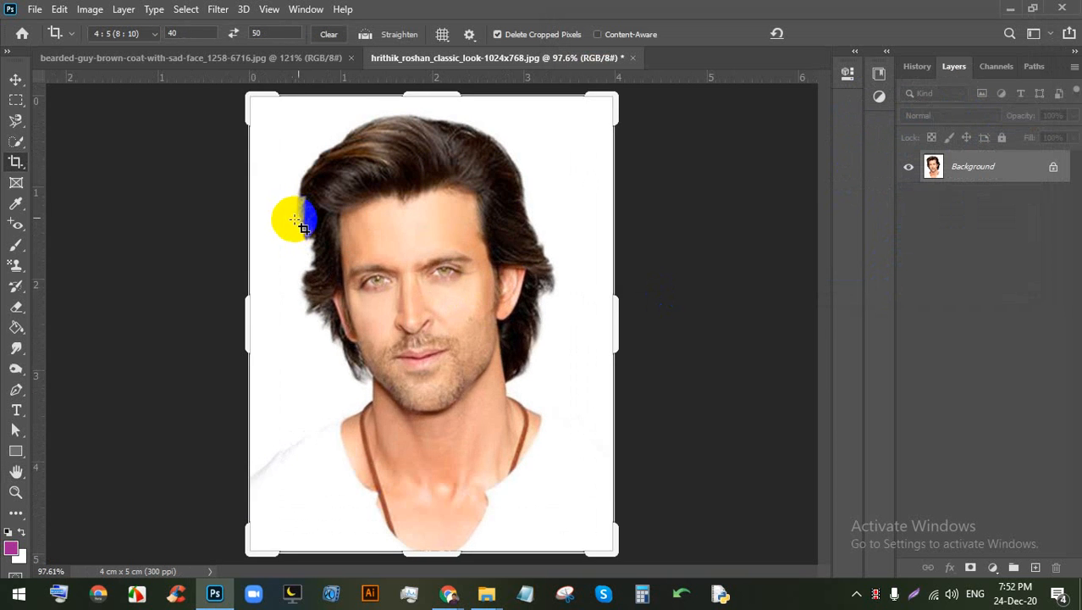
{"action": "scroll", "coordinate": [254, 212], "scroll_direction": "down", "scroll_amount": 1}
{"action": "left_click", "coordinate": [90, 10]}
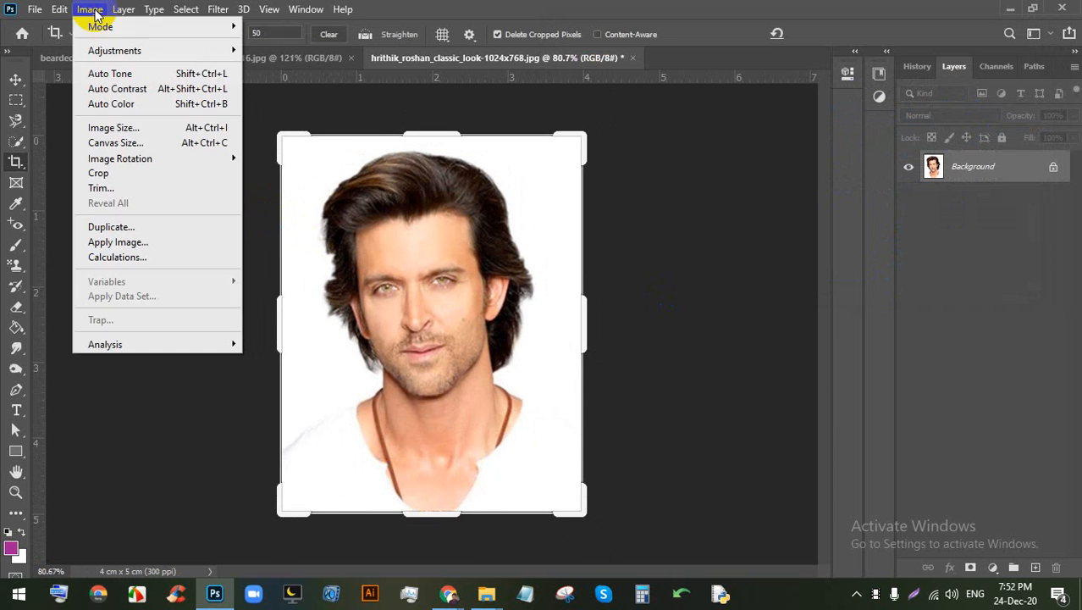
{"action": "left_click", "coordinate": [129, 146]}
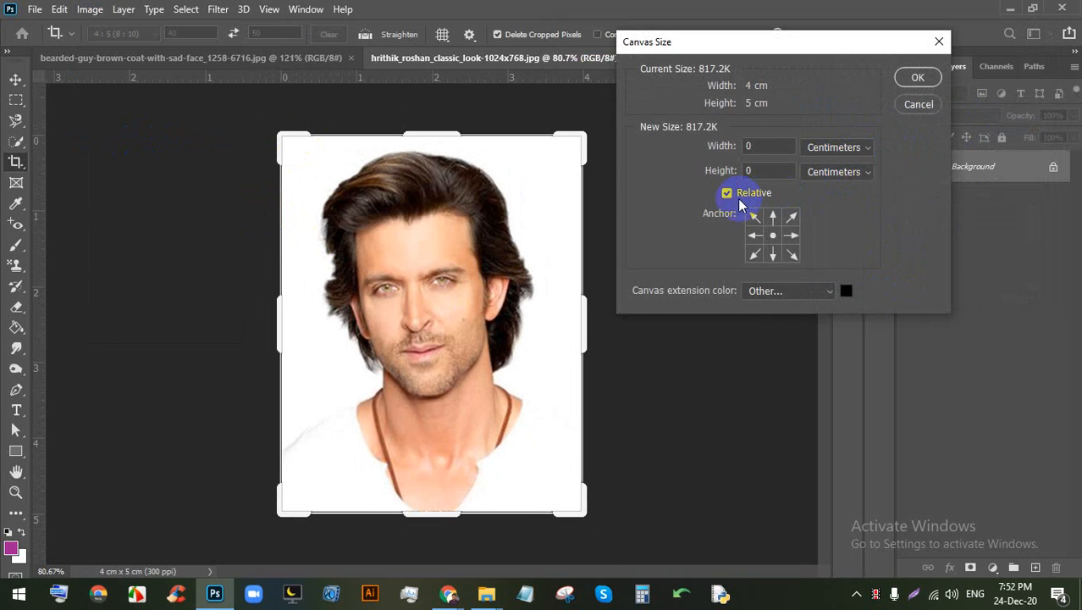
{"action": "left_click", "coordinate": [840, 152]}
{"action": "left_click", "coordinate": [827, 217]}
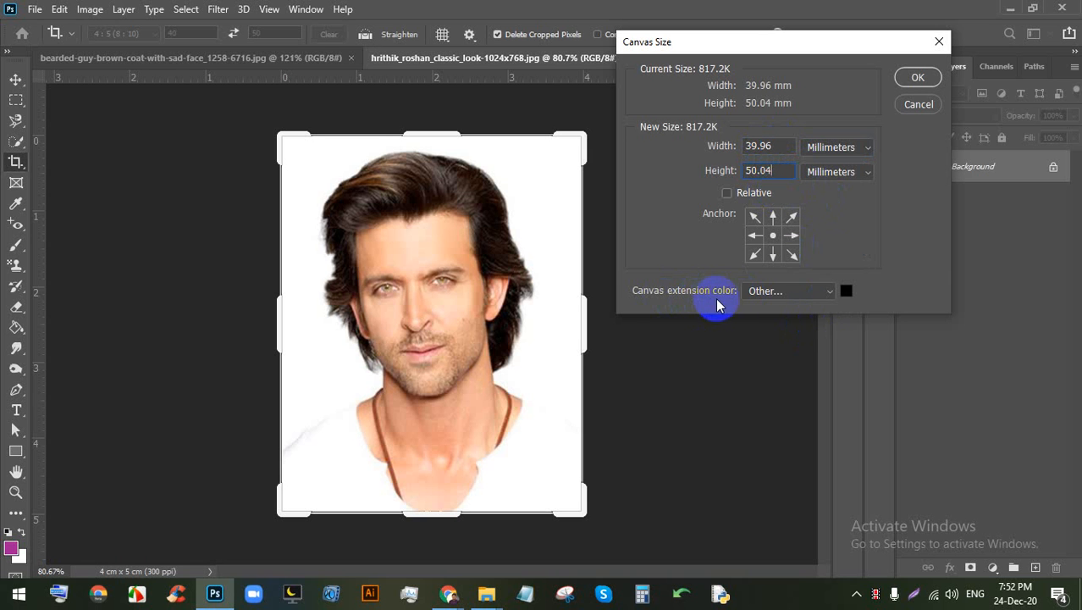
Step: Set the canvas extension colour to a custom pale pinkish grey, #e4d9d9
{"action": "left_click", "coordinate": [771, 291]}
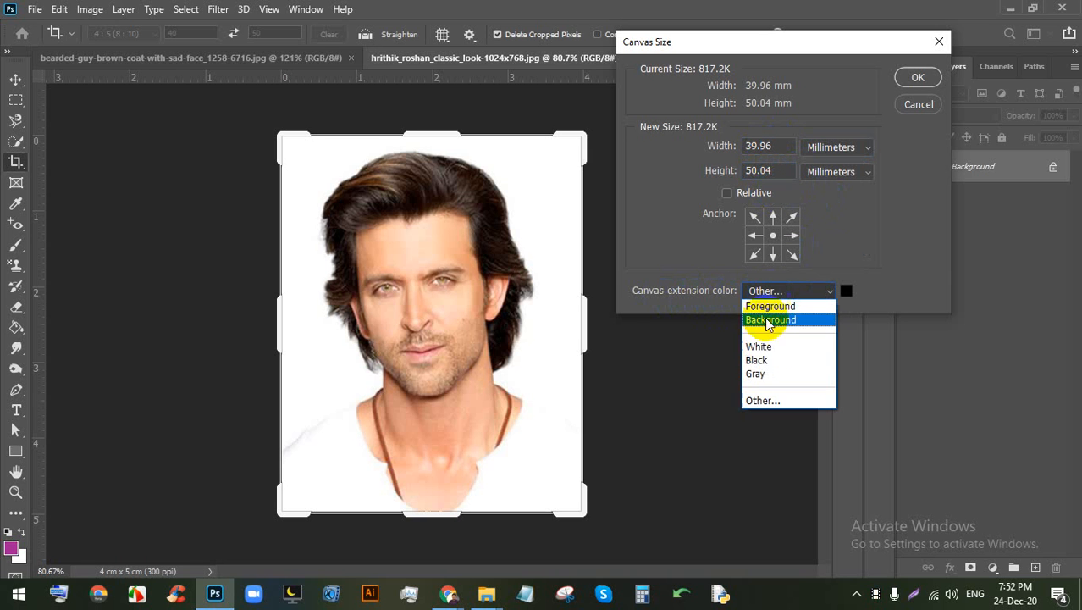
{"action": "left_click", "coordinate": [772, 375]}
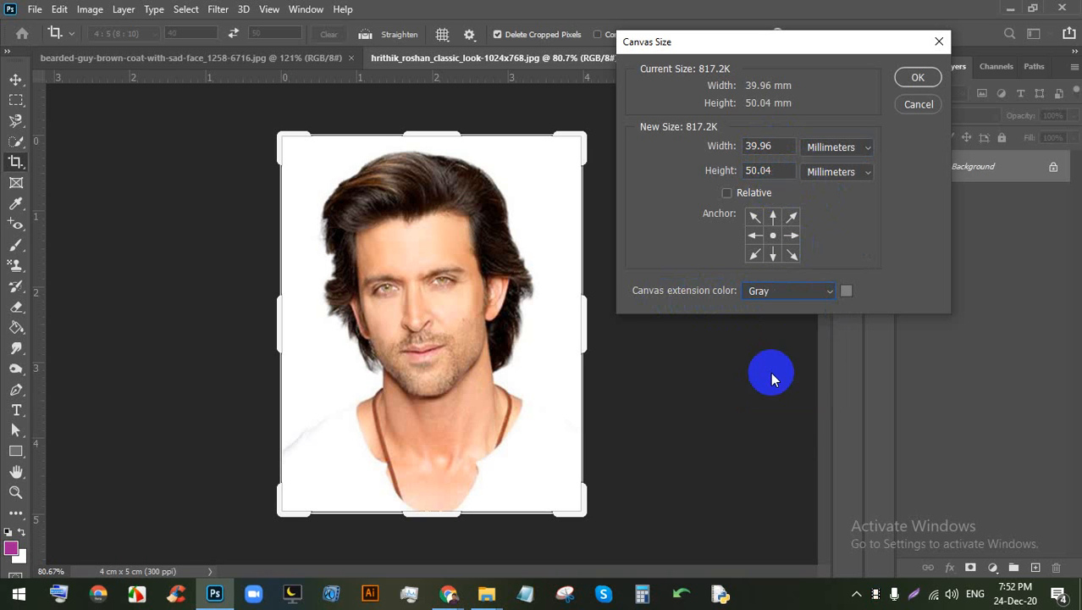
{"action": "left_click", "coordinate": [847, 292]}
{"action": "left_click", "coordinate": [646, 205]}
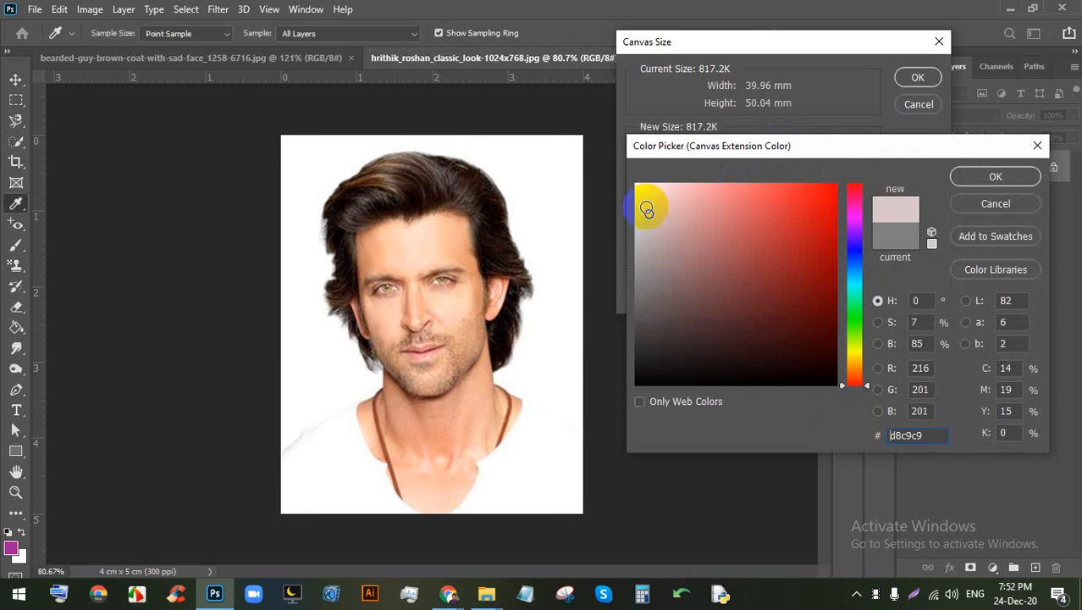
{"action": "left_click", "coordinate": [995, 176]}
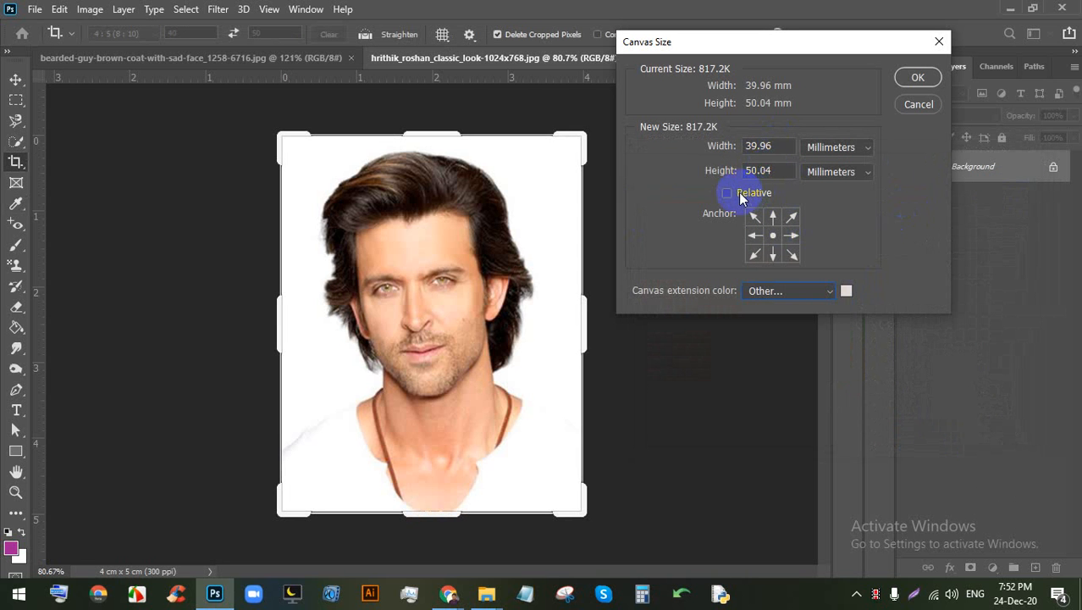
Step: Extend the portrait's canvas relatively by 4 mm in both width and height to add the pale border
{"action": "left_click", "coordinate": [740, 195]}
{"action": "left_click", "coordinate": [764, 149]}
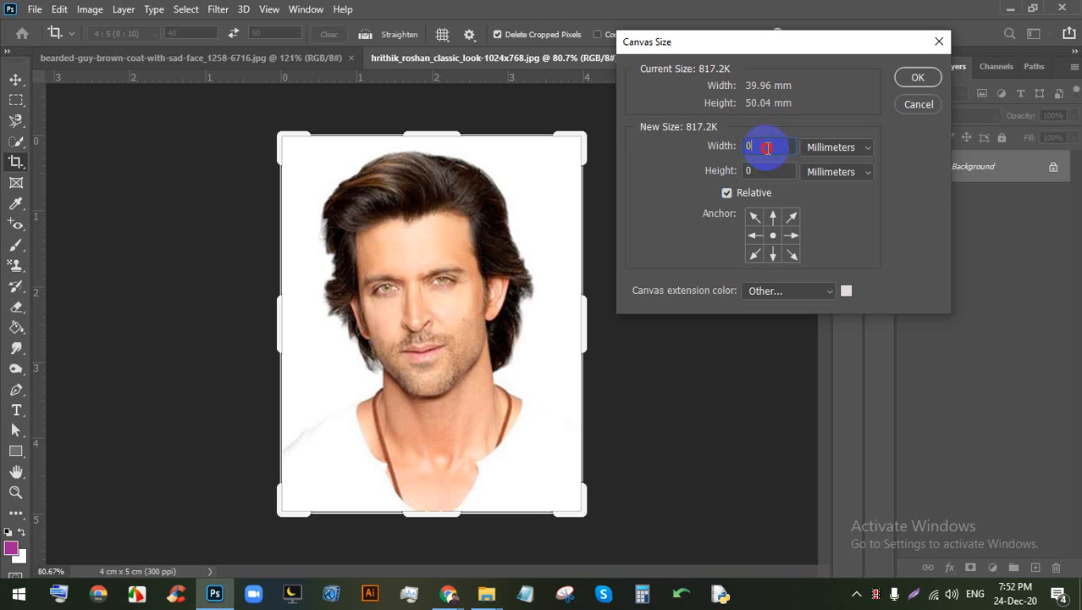
{"action": "left_click_drag", "start_coordinate": [767, 149], "coordinate": [718, 172]}
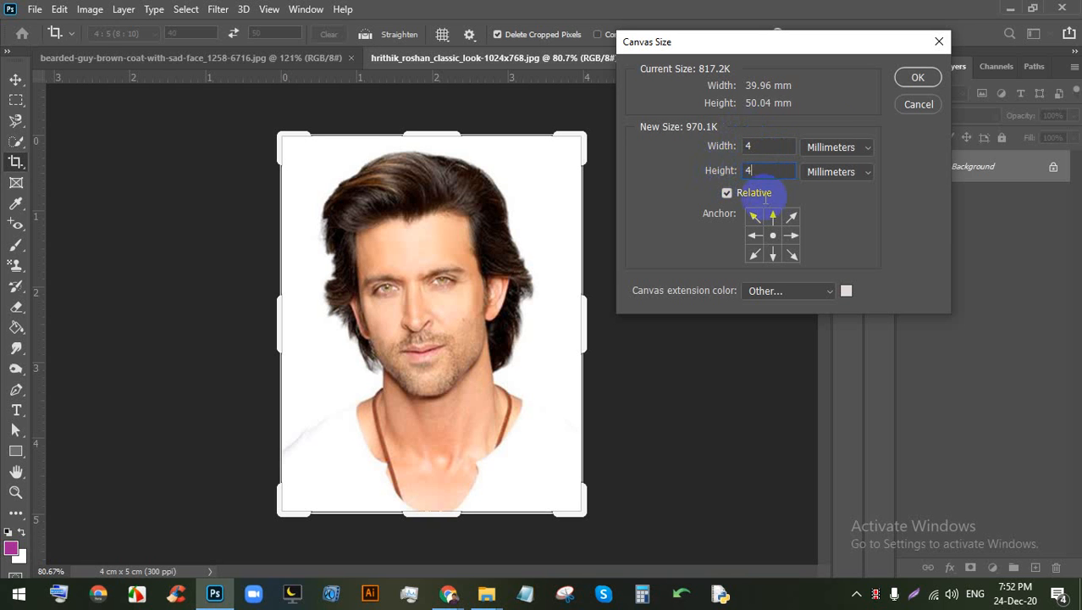
{"action": "left_click", "coordinate": [913, 78]}
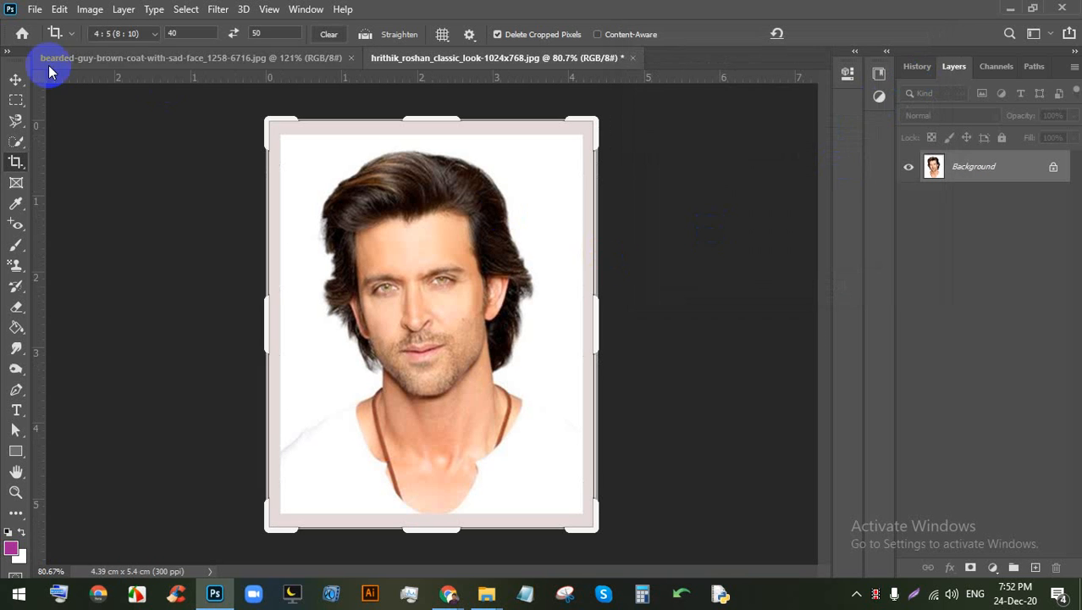
Step: Activate the Move tool and inspect the new border's outer edge up close
{"action": "left_click", "coordinate": [15, 79]}
{"action": "scroll", "coordinate": [524, 248], "scroll_direction": "up", "scroll_amount": 3}
{"action": "scroll", "coordinate": [601, 206], "scroll_direction": "down", "scroll_amount": 1}
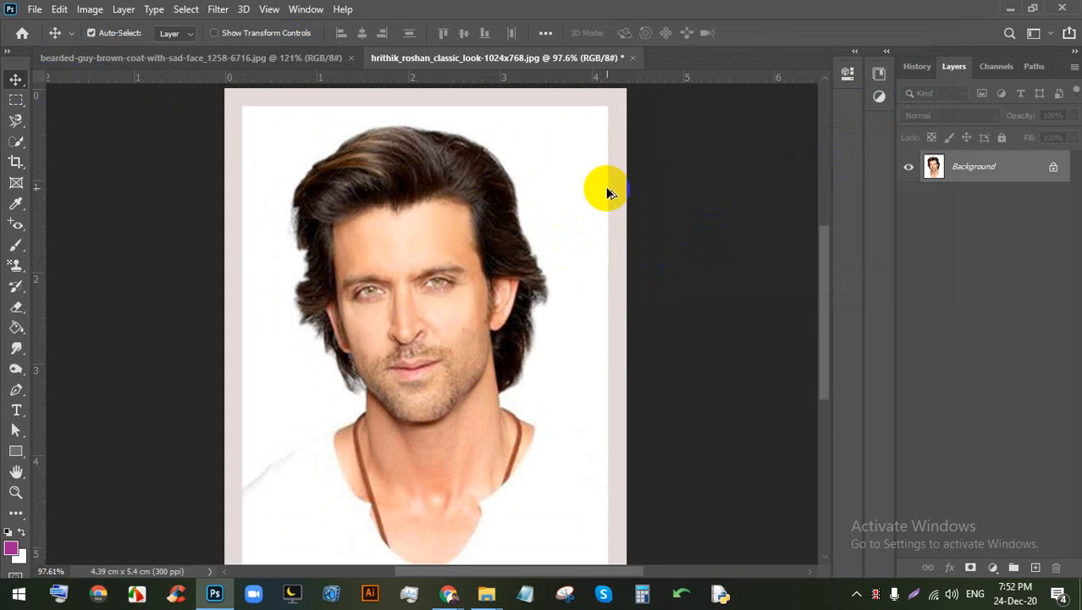
{"action": "key", "text": "ctrl+alt+c"}
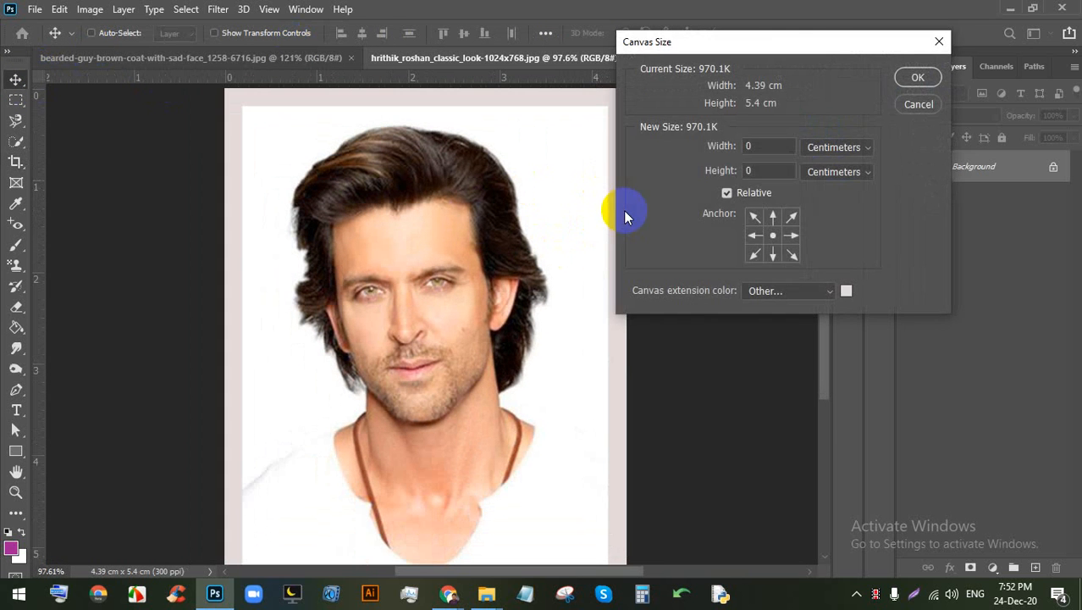
{"action": "left_click", "coordinate": [919, 104]}
{"action": "scroll", "coordinate": [657, 157], "scroll_direction": "up", "scroll_amount": 8}
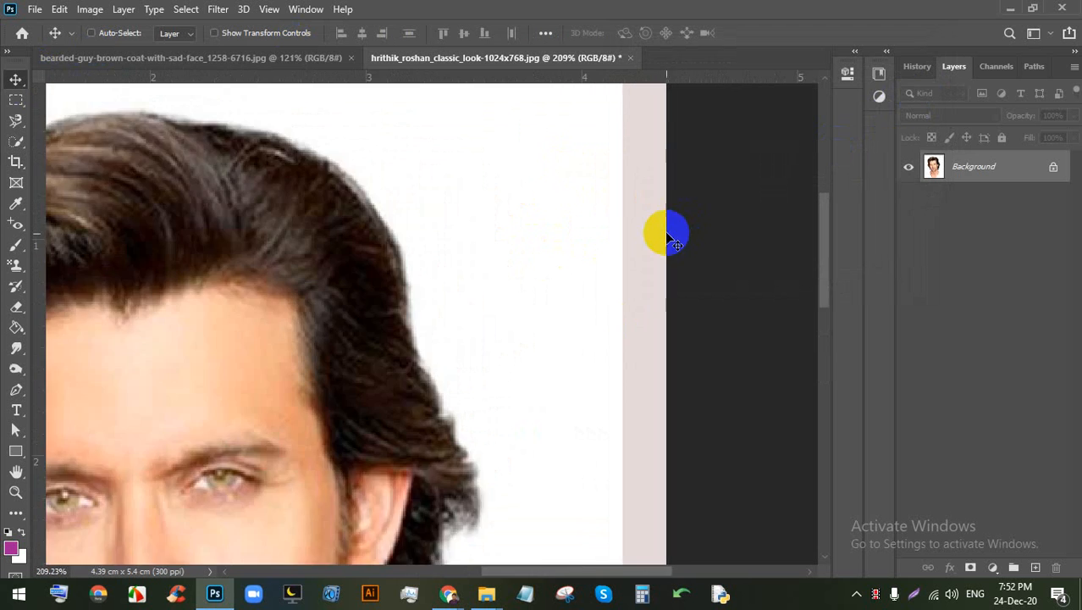
{"action": "scroll", "coordinate": [675, 243], "scroll_direction": "down", "scroll_amount": 8}
Step: Set a relative canvas extension of 2 pixels in width and height around the bordered portrait
{"action": "key", "text": "ctrl+alt+c"}
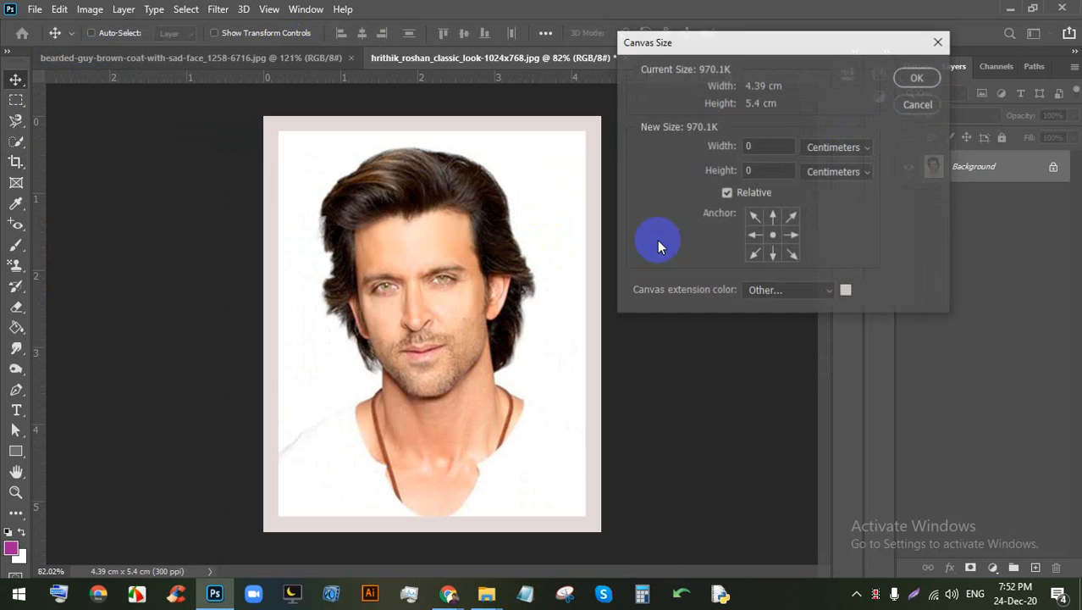
{"action": "left_click", "coordinate": [835, 147]}
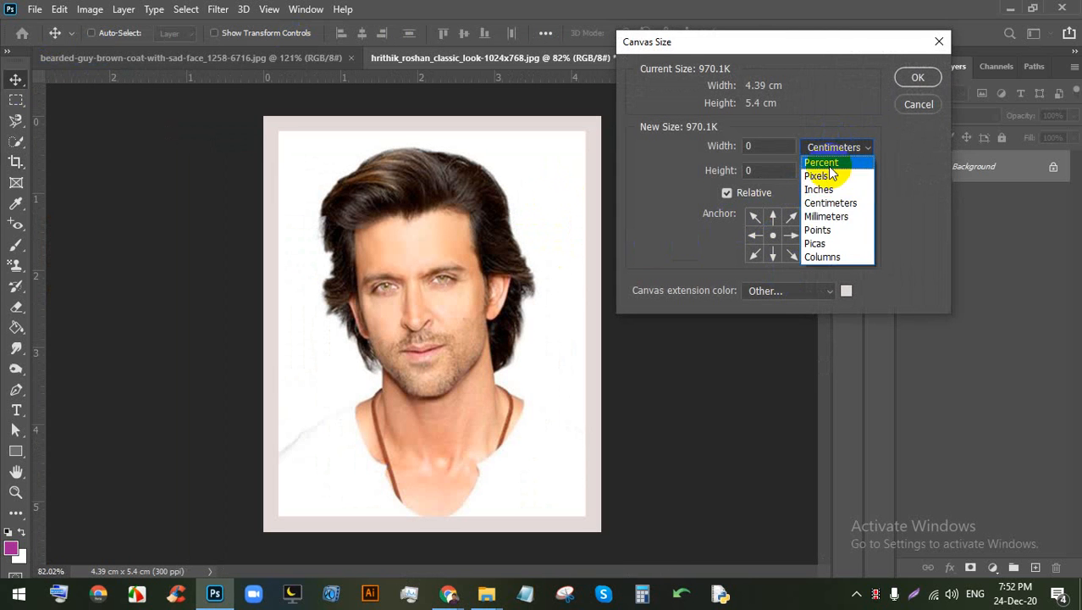
{"action": "left_click", "coordinate": [826, 174]}
{"action": "type", "text": "2"}
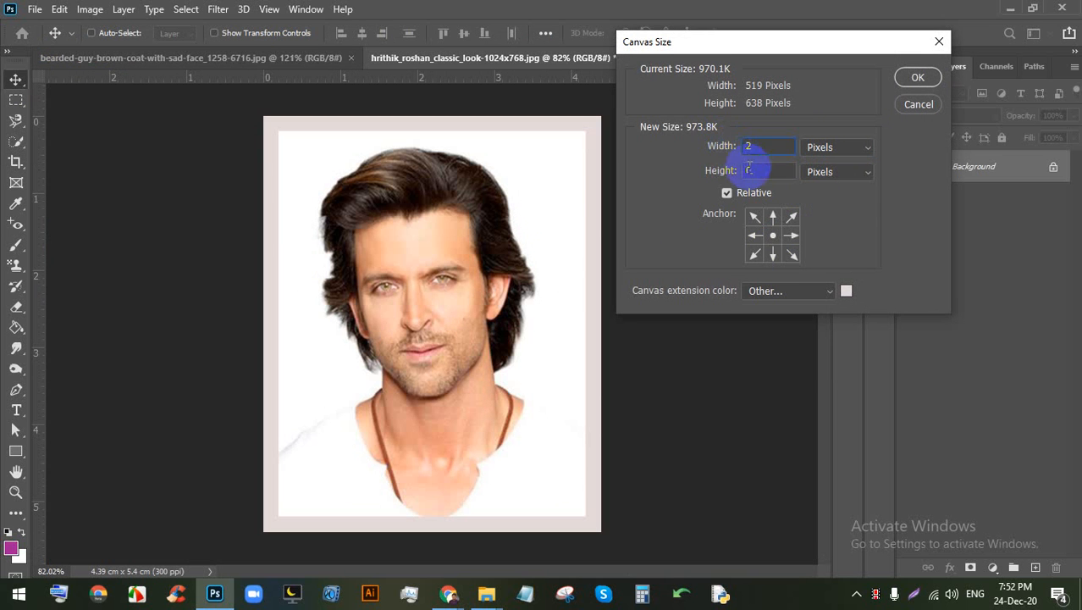
{"action": "left_click", "coordinate": [718, 170]}
{"action": "type", "text": "2"}
Step: Set the canvas extension colour to black (#000000) and apply the thin outline around the pale border
{"action": "left_click", "coordinate": [846, 292]}
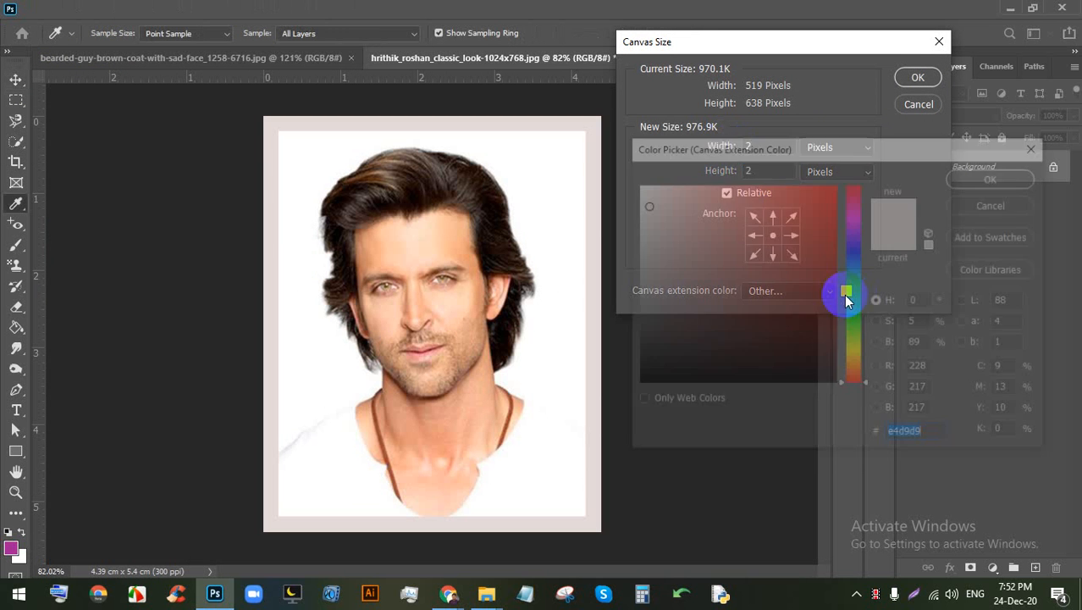
{"action": "mouse_move", "coordinate": [811, 233]}
{"action": "left_mouse_down"}
{"action": "mouse_move", "coordinate": [744, 316]}
{"action": "mouse_move", "coordinate": [722, 385]}
{"action": "left_mouse_up"}
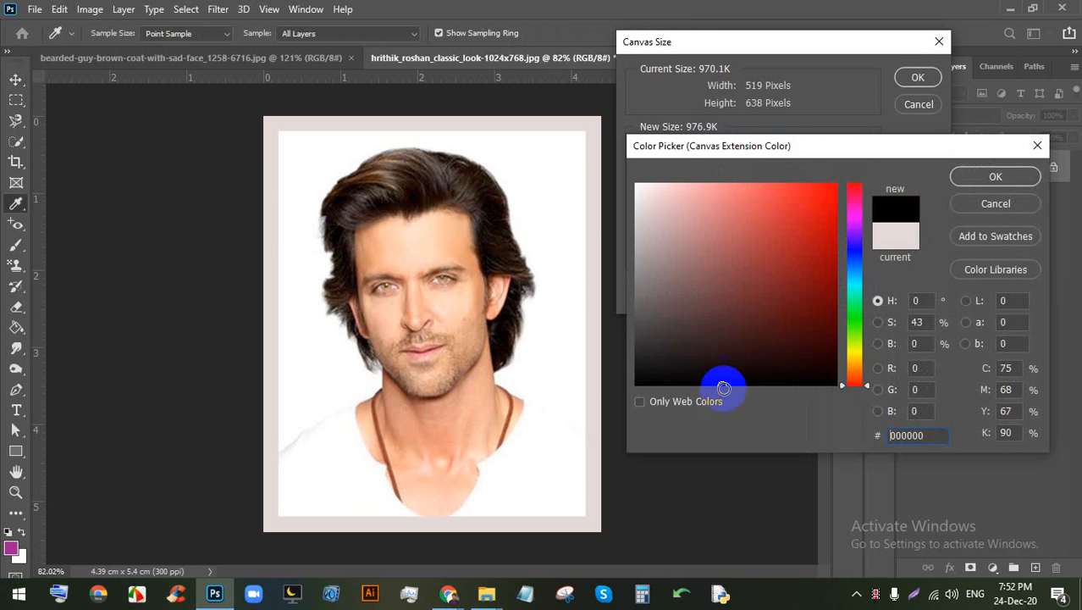
{"action": "left_click", "coordinate": [917, 80]}
{"action": "scroll", "coordinate": [560, 225], "scroll_direction": "up", "scroll_amount": 4}
{"action": "scroll", "coordinate": [656, 269], "scroll_direction": "down", "scroll_amount": 3}
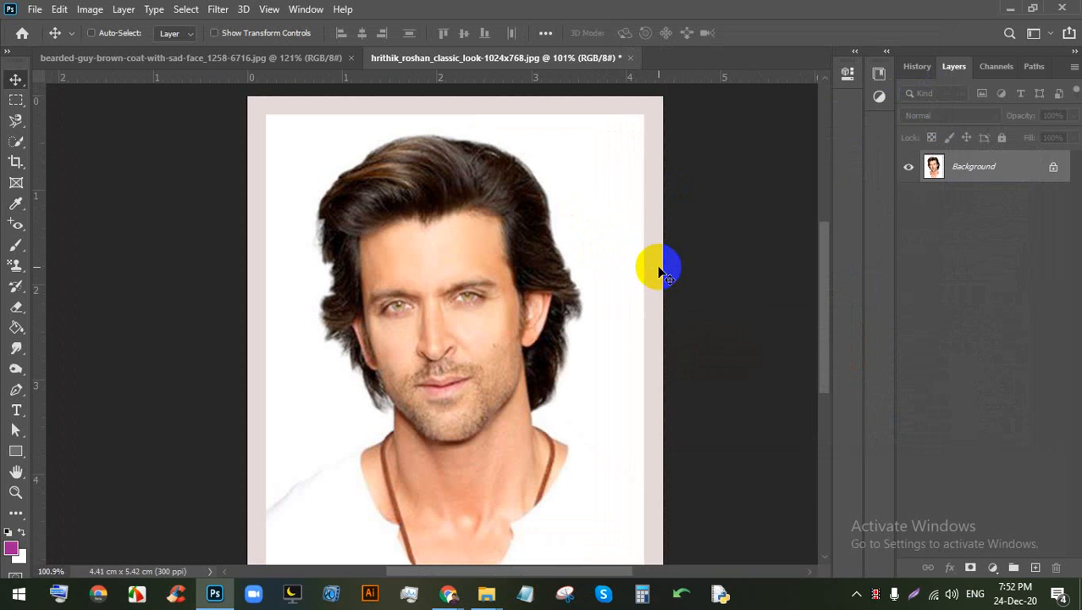
{"action": "key", "text": "ctrl+n"}
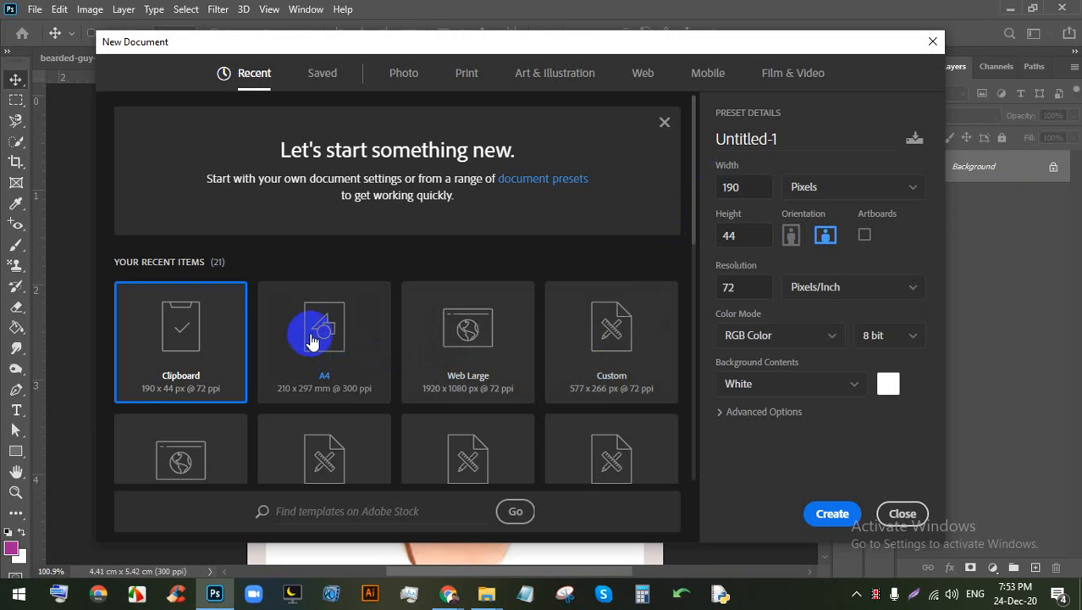
{"action": "double_click", "coordinate": [323, 327]}
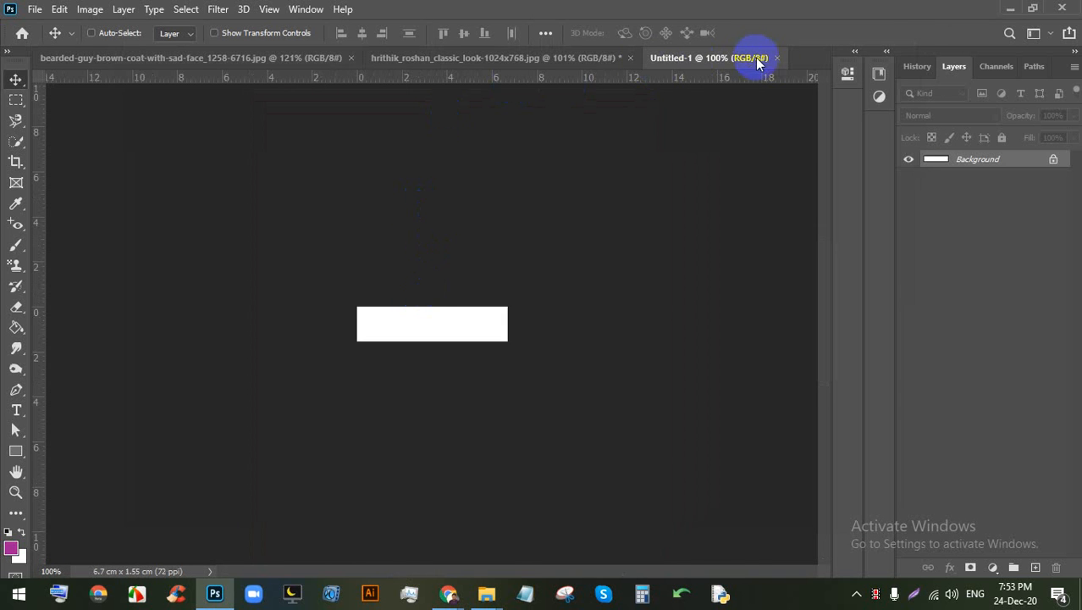
{"action": "left_click", "coordinate": [778, 58]}
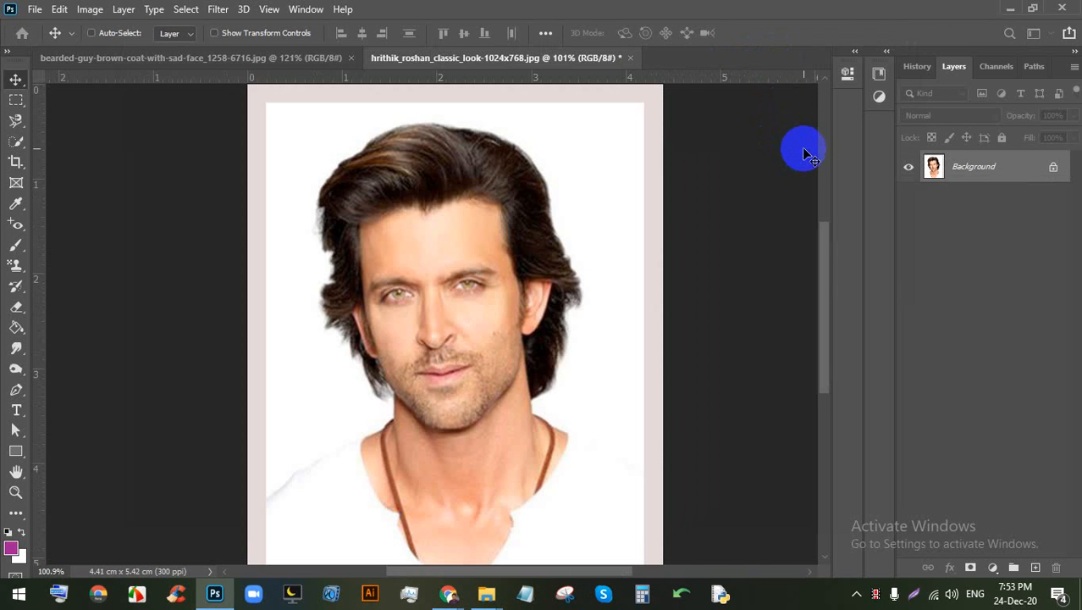
Step: Create a 210 × 297 mm A4 document at 300 ppi and copy the bordered portrait into it
{"action": "key", "text": "ctrl+n"}
{"action": "left_click", "coordinate": [480, 322]}
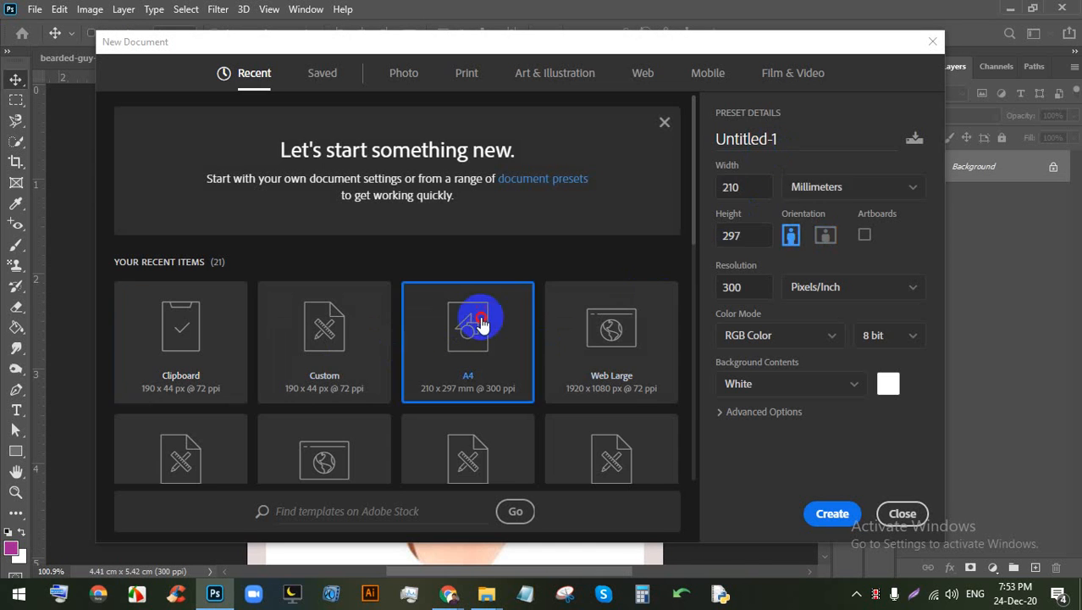
{"action": "double_click", "coordinate": [481, 323]}
{"action": "left_click", "coordinate": [479, 59]}
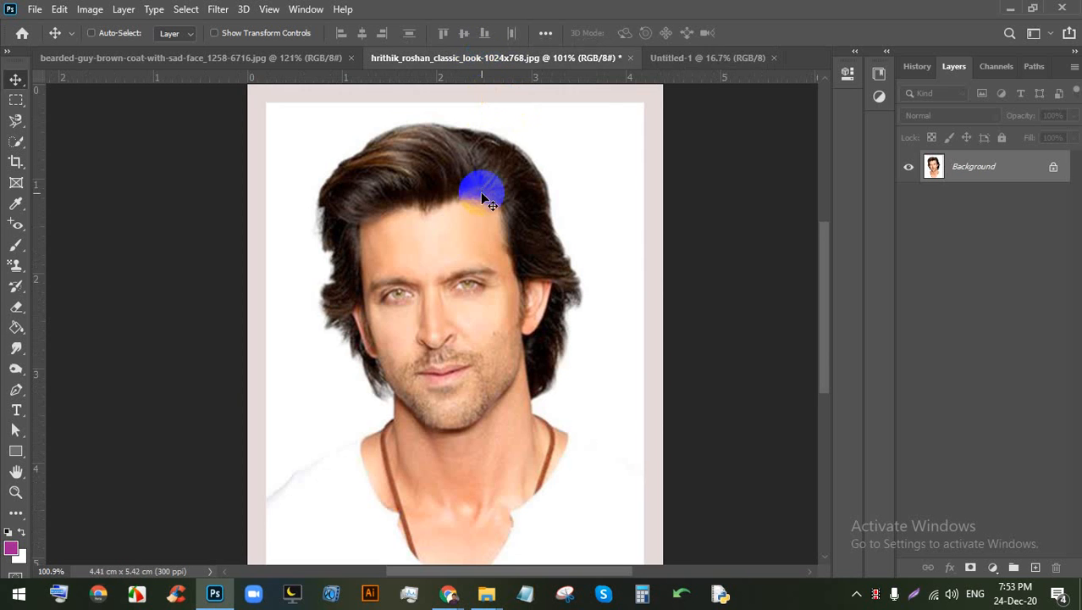
{"action": "mouse_move", "coordinate": [480, 191]}
{"action": "left_mouse_down"}
{"action": "mouse_move", "coordinate": [700, 60]}
{"action": "mouse_move", "coordinate": [476, 198]}
{"action": "left_mouse_up"}
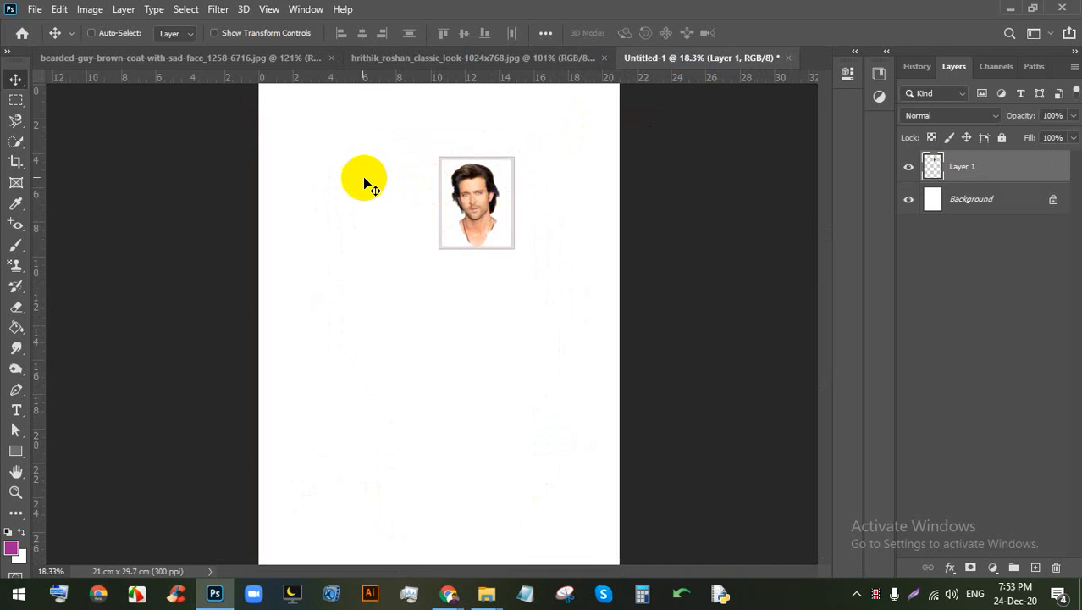
Step: Duplicate the portrait into an evenly spaced row of four near the page's upper edge and select all four portrait layers
{"action": "scroll", "coordinate": [421, 155], "scroll_direction": "up", "scroll_amount": 7}
{"action": "scroll", "coordinate": [536, 248], "scroll_direction": "down", "scroll_amount": 7}
{"action": "left_click_drag", "start_coordinate": [536, 250], "coordinate": [628, 222]}
{"action": "left_click", "coordinate": [963, 263], "text": "shift"}
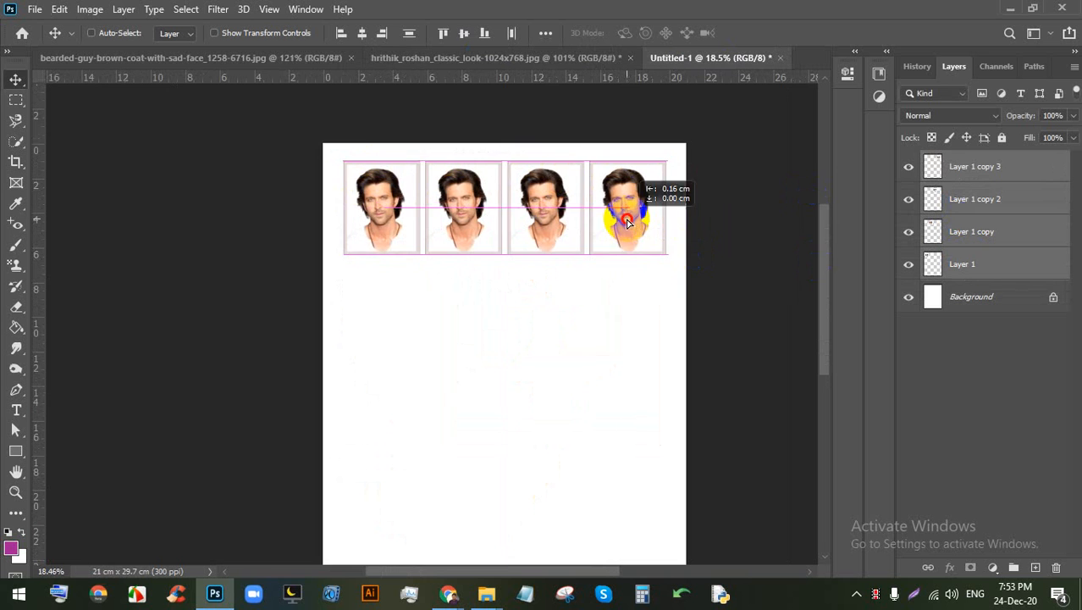
Step: Duplicate the row of four portraits down the page to build a grid of five rows
{"action": "scroll", "coordinate": [625, 217], "scroll_direction": "down", "scroll_amount": 4}
{"action": "scroll", "coordinate": [354, 210], "scroll_direction": "up", "scroll_amount": 2}
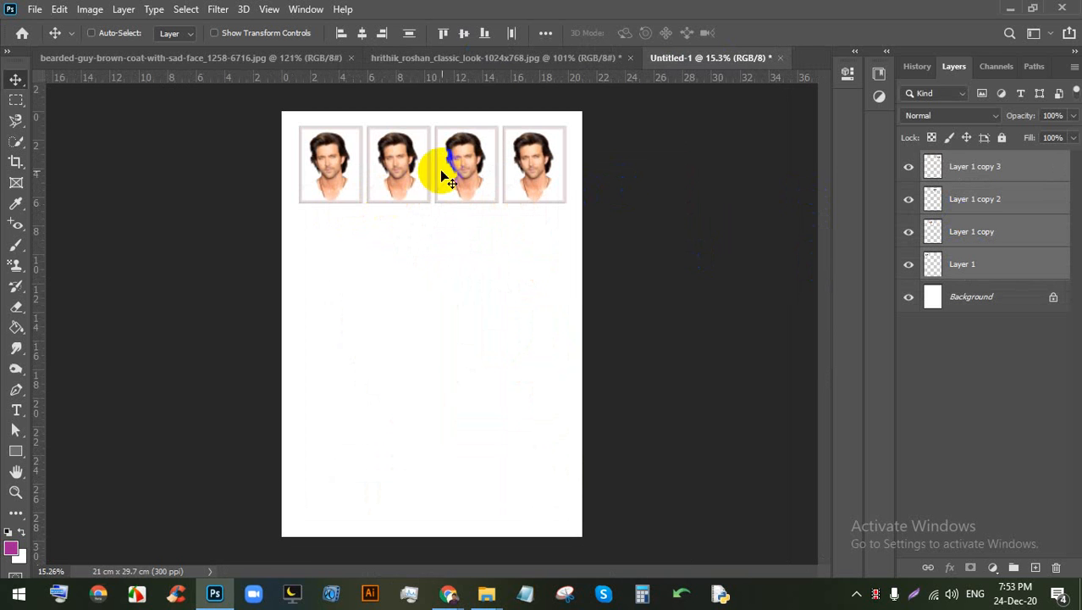
{"action": "left_click_drag", "start_coordinate": [449, 182], "coordinate": [462, 485]}
Step: Extend the layer selection down to Layer 1 and move the selected portraits slightly up and left on the page
{"action": "scroll", "coordinate": [1027, 341], "scroll_direction": "down", "scroll_amount": 3}
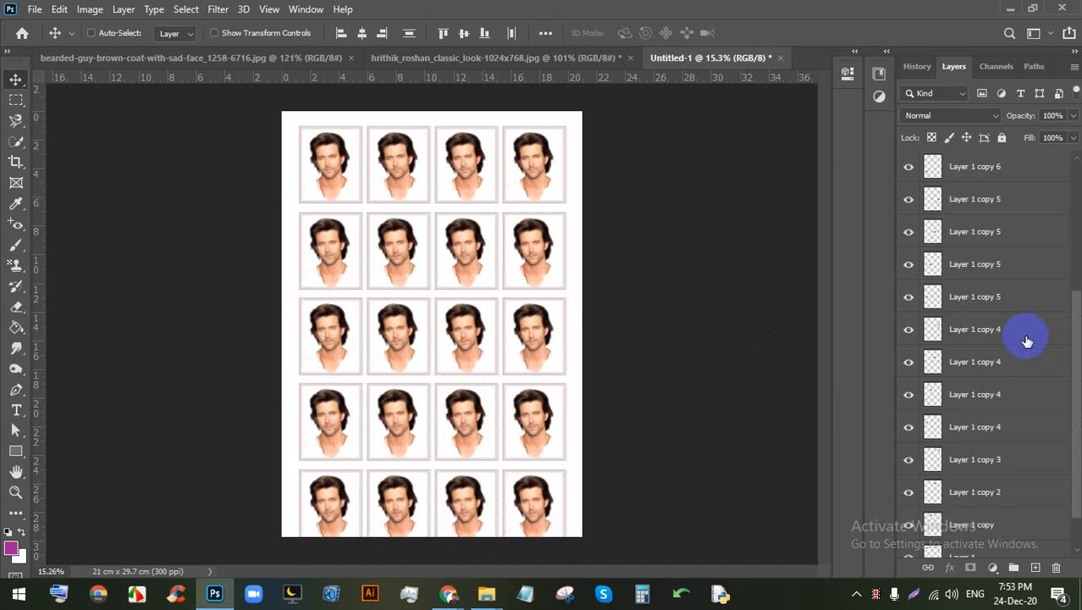
{"action": "scroll", "coordinate": [1011, 378], "scroll_direction": "down", "scroll_amount": 1}
{"action": "left_click", "coordinate": [979, 506], "text": "shift"}
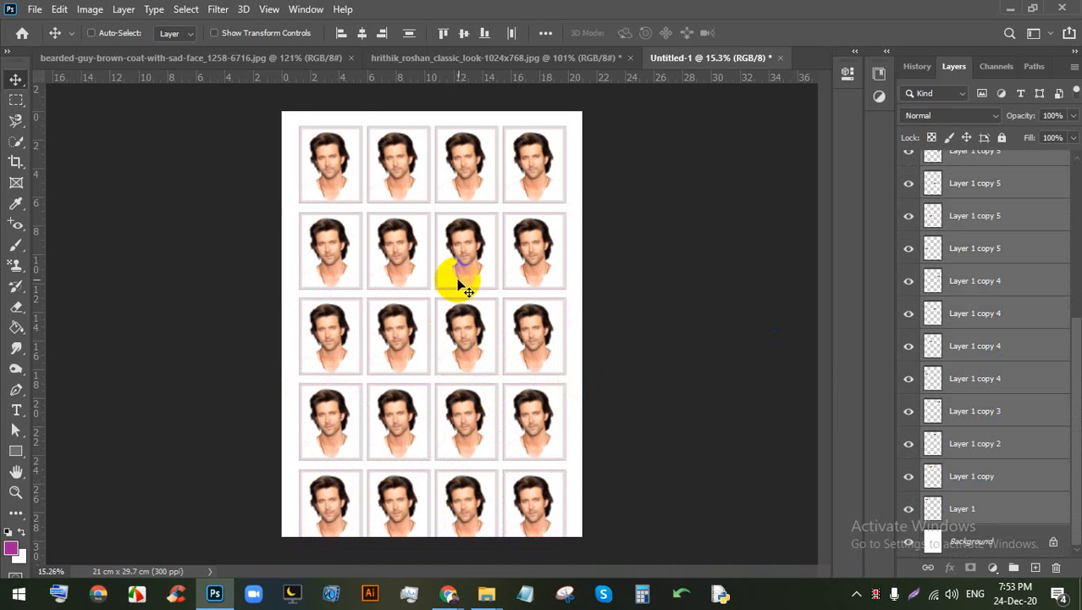
{"action": "left_click_drag", "start_coordinate": [458, 280], "coordinate": [472, 275]}
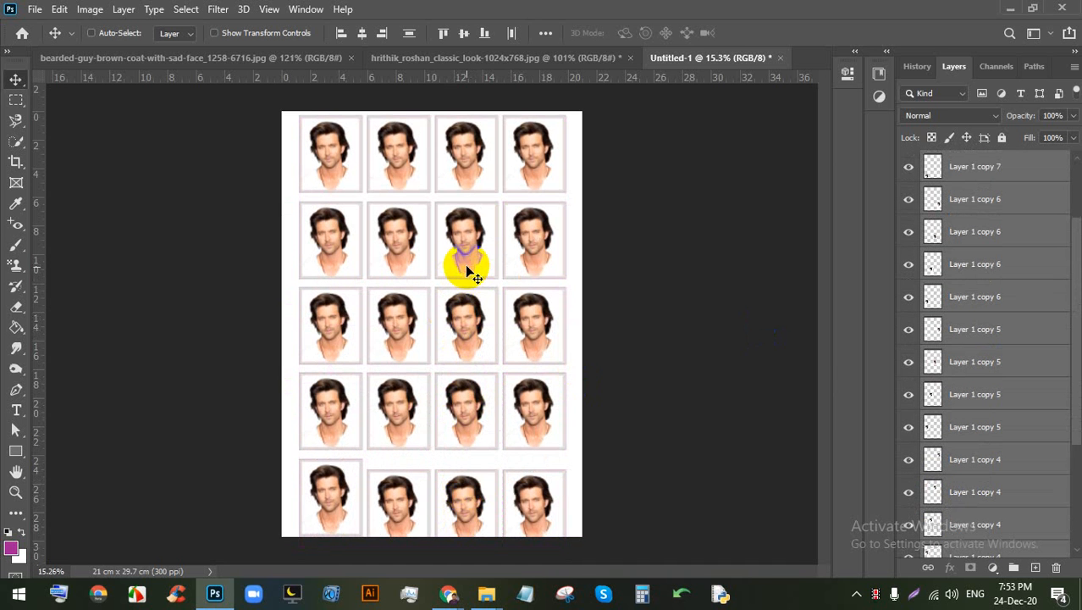
{"action": "left_click_drag", "start_coordinate": [531, 329], "coordinate": [491, 377]}
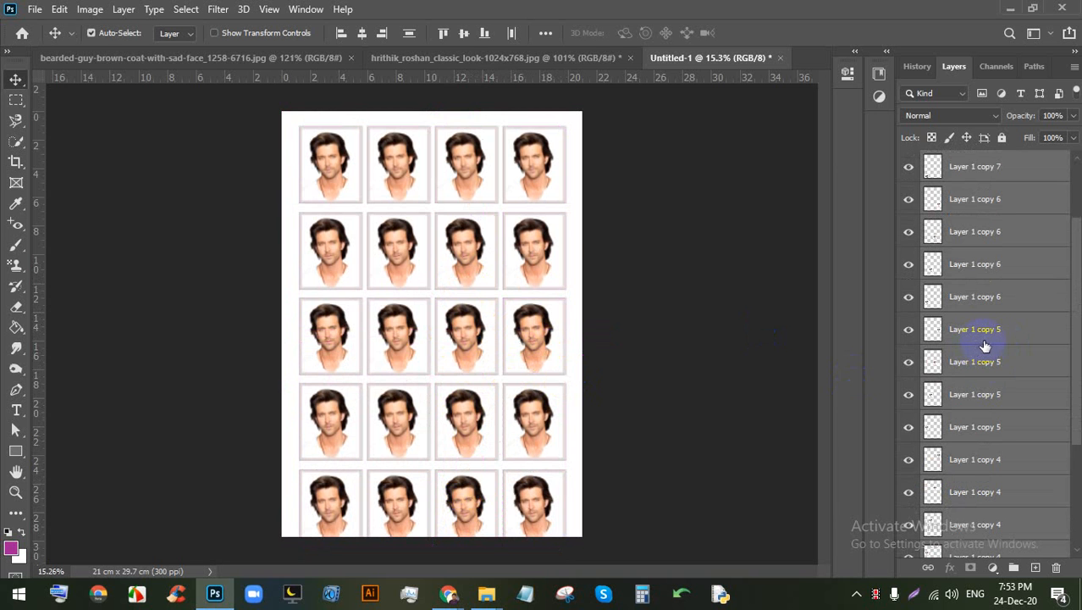
{"action": "left_click_drag", "start_coordinate": [483, 319], "coordinate": [482, 310]}
{"action": "scroll", "coordinate": [501, 401], "scroll_direction": "down", "scroll_amount": 6}
{"action": "scroll", "coordinate": [423, 288], "scroll_direction": "up", "scroll_amount": 6}
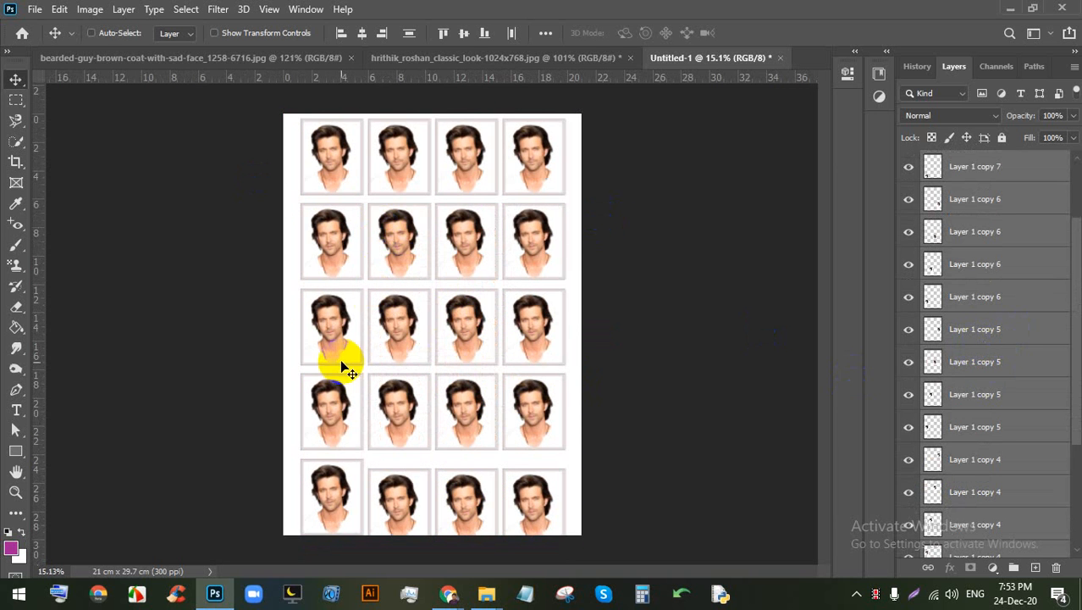
{"action": "mouse_move", "coordinate": [343, 366]}
{"action": "left_mouse_down"}
{"action": "mouse_move", "coordinate": [345, 345]}
{"action": "mouse_move", "coordinate": [340, 363]}
{"action": "left_mouse_up"}
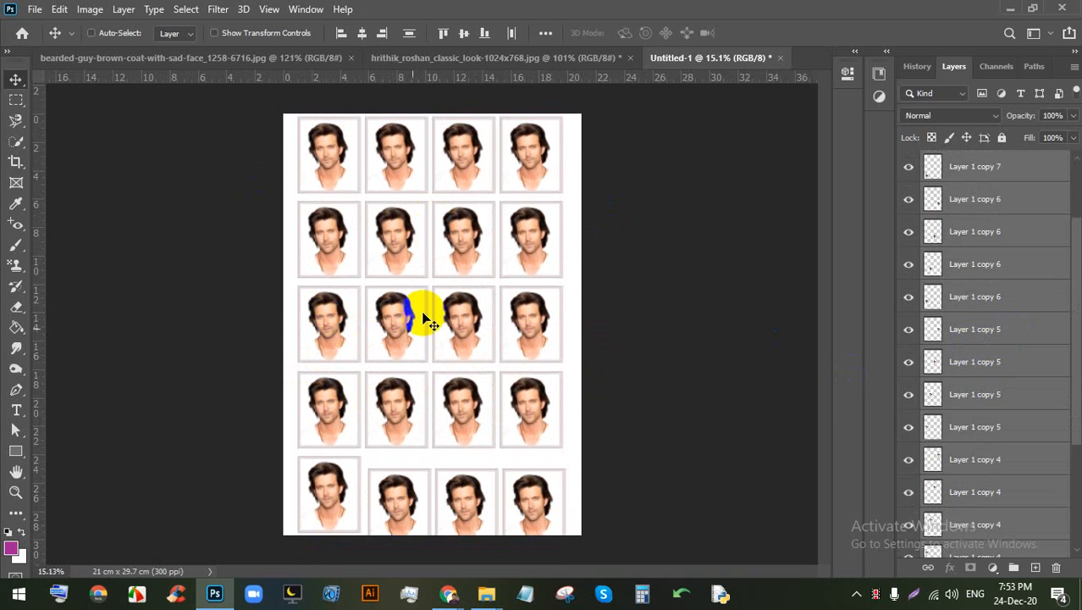
Step: Inspect the printed-sheet grid up close, and close the A4 document and the bordered portrait without saving
{"action": "scroll", "coordinate": [448, 281], "scroll_direction": "down", "scroll_amount": 2}
{"action": "scroll", "coordinate": [399, 249], "scroll_direction": "up", "scroll_amount": 6}
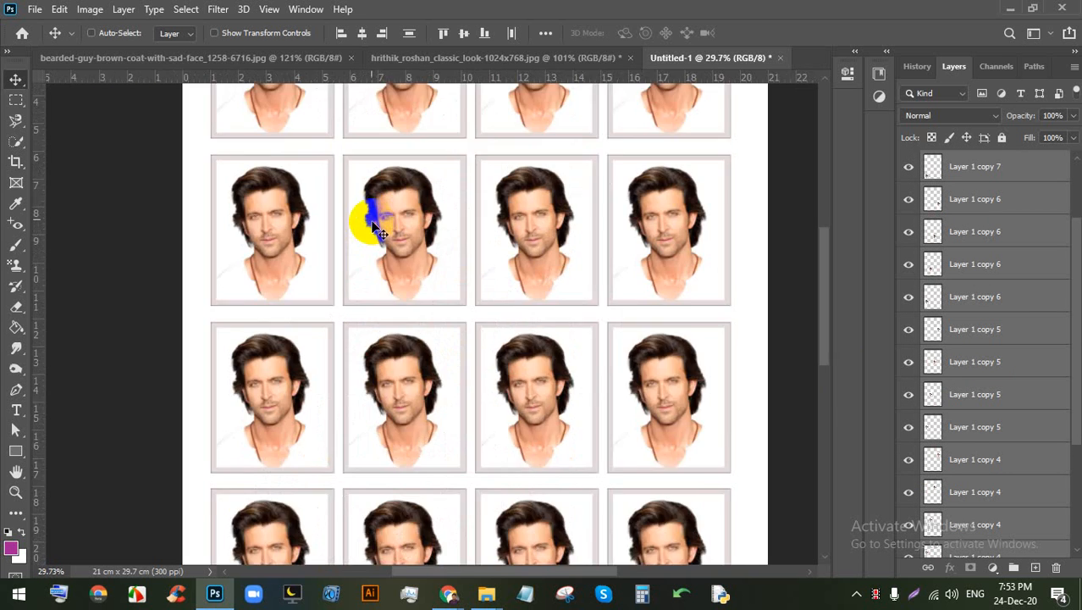
{"action": "scroll", "coordinate": [471, 193], "scroll_direction": "down", "scroll_amount": 3}
{"action": "scroll", "coordinate": [500, 251], "scroll_direction": "up", "scroll_amount": 3}
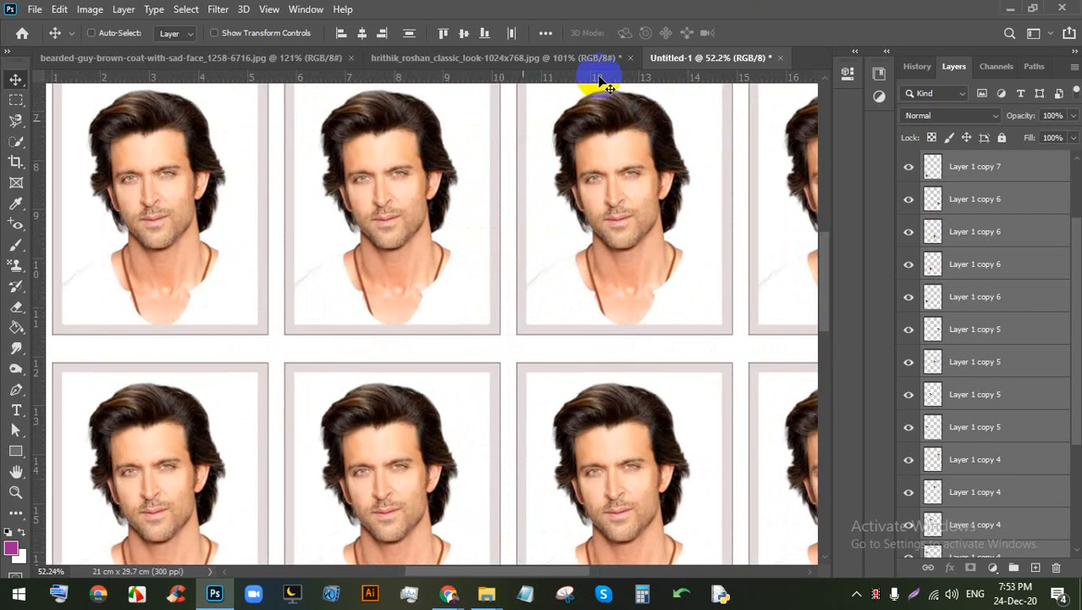
{"action": "scroll", "coordinate": [309, 199], "scroll_direction": "up", "scroll_amount": 3}
{"action": "left_click", "coordinate": [778, 58]}
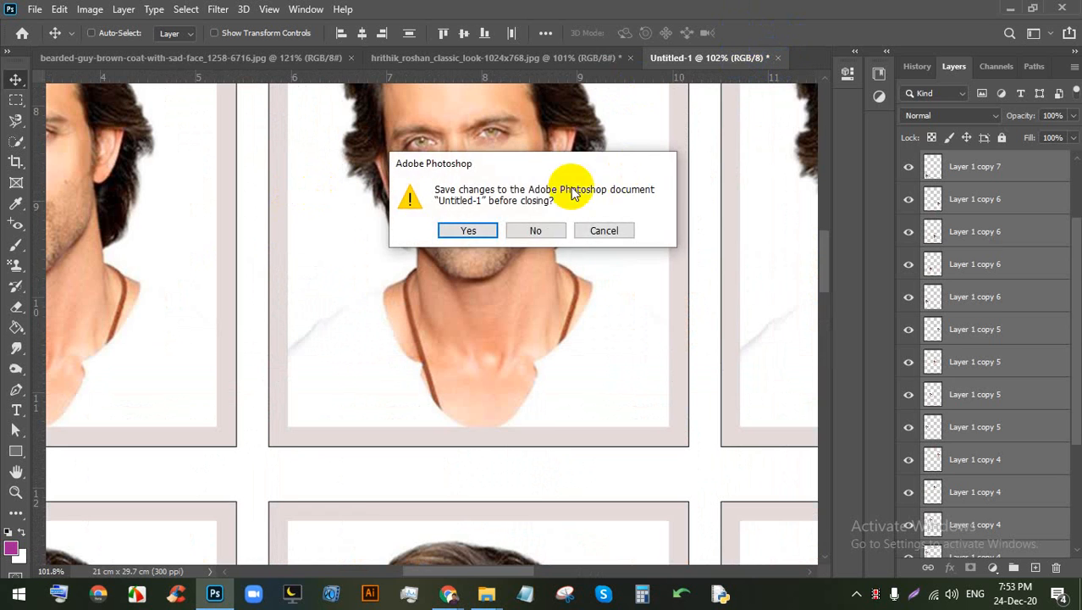
{"action": "left_click", "coordinate": [537, 231]}
{"action": "left_click", "coordinate": [629, 59]}
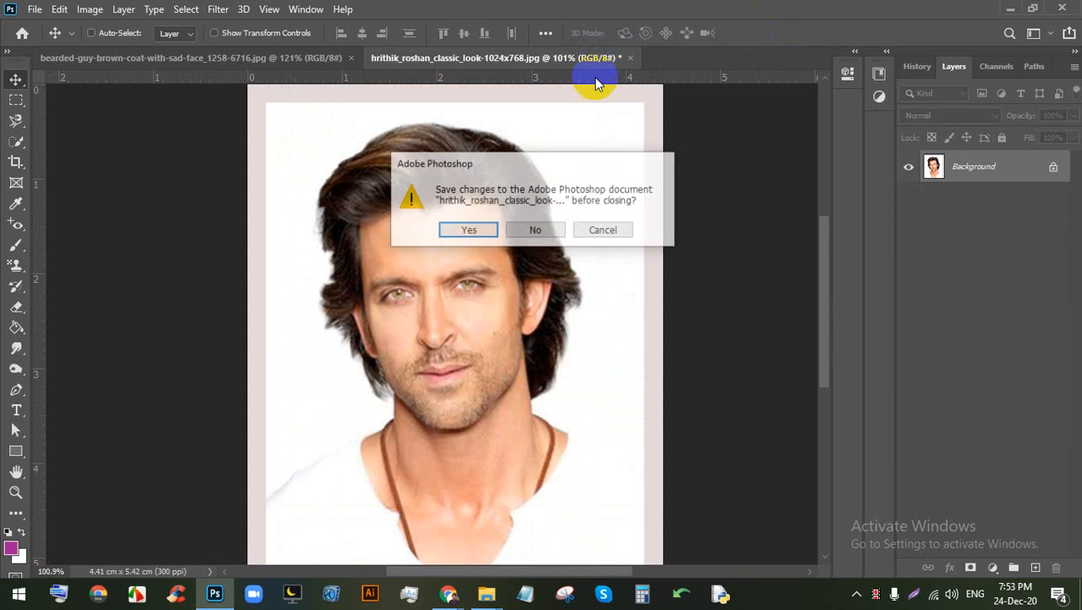
{"action": "left_click", "coordinate": [530, 229]}
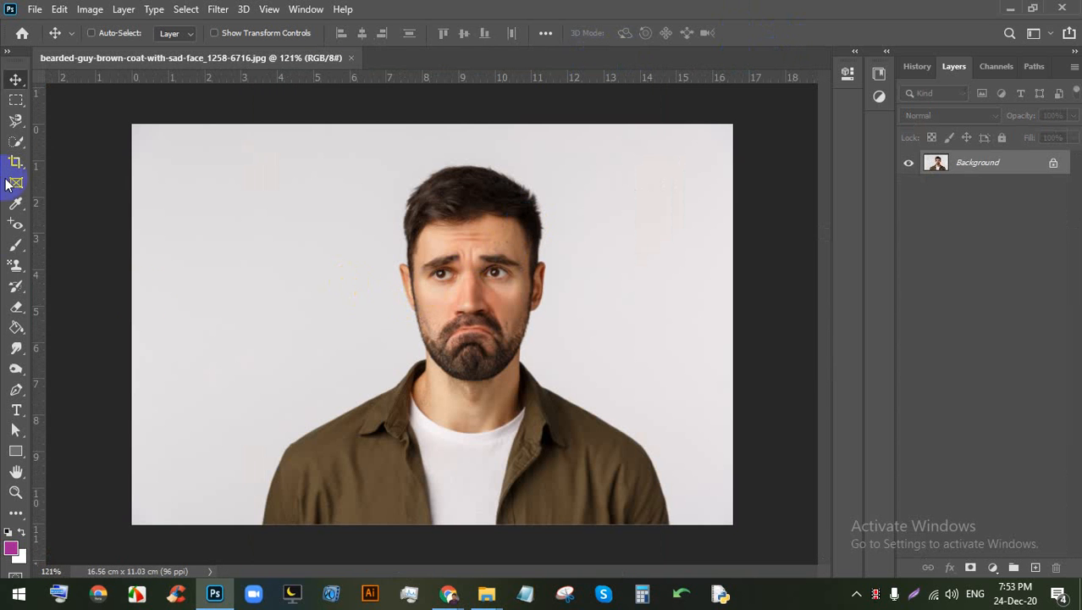
Step: Switch to Chrome to check the Google Meet call and the signature image results, and return to Photoshop
{"action": "left_click", "coordinate": [448, 593]}
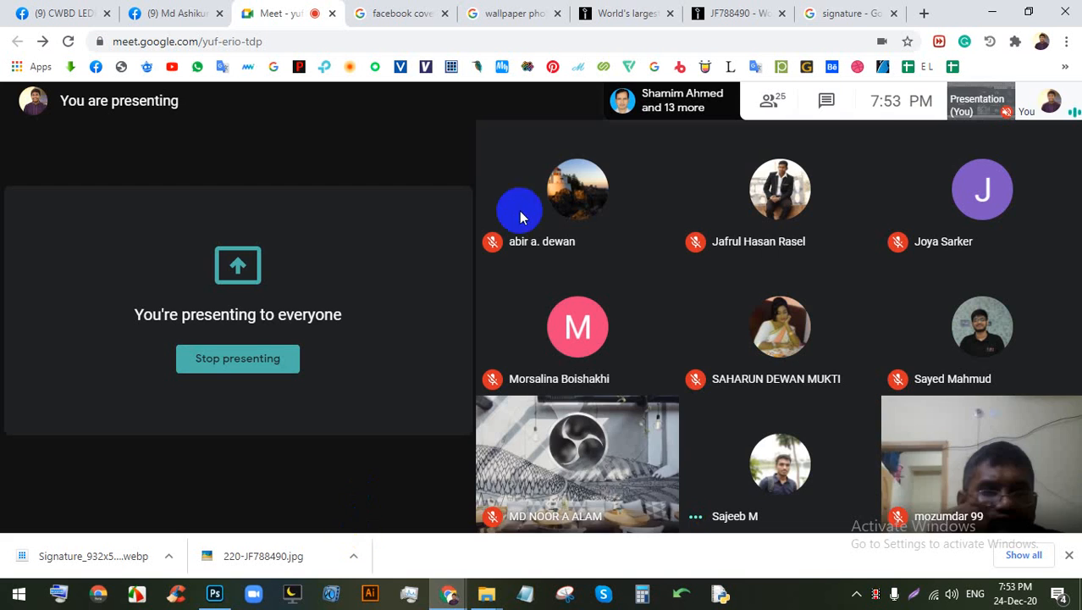
{"action": "left_click", "coordinate": [829, 13]}
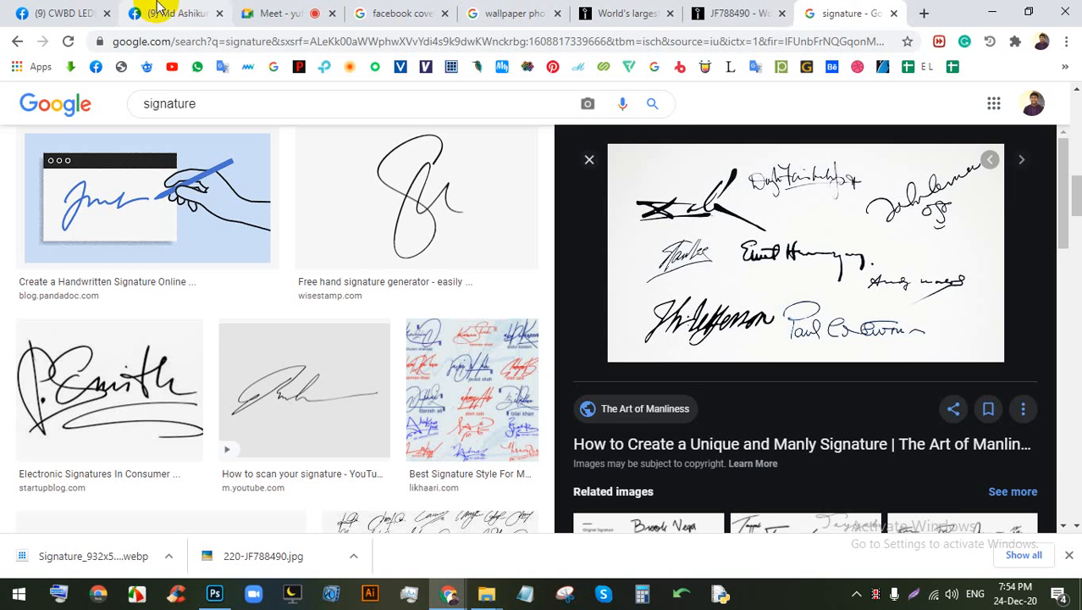
{"action": "left_click", "coordinate": [249, 7]}
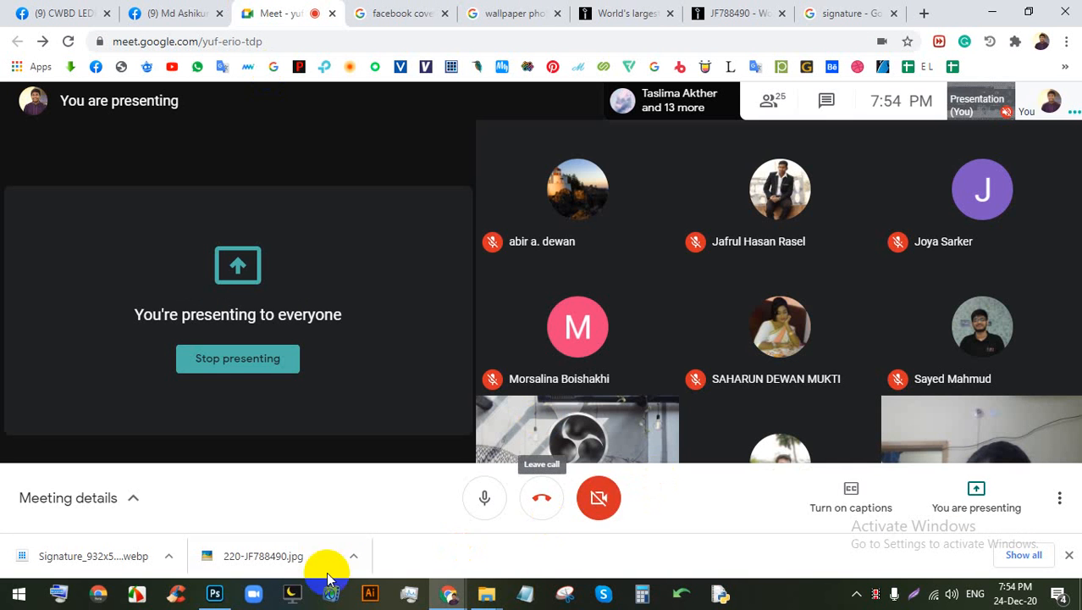
{"action": "left_click", "coordinate": [214, 593]}
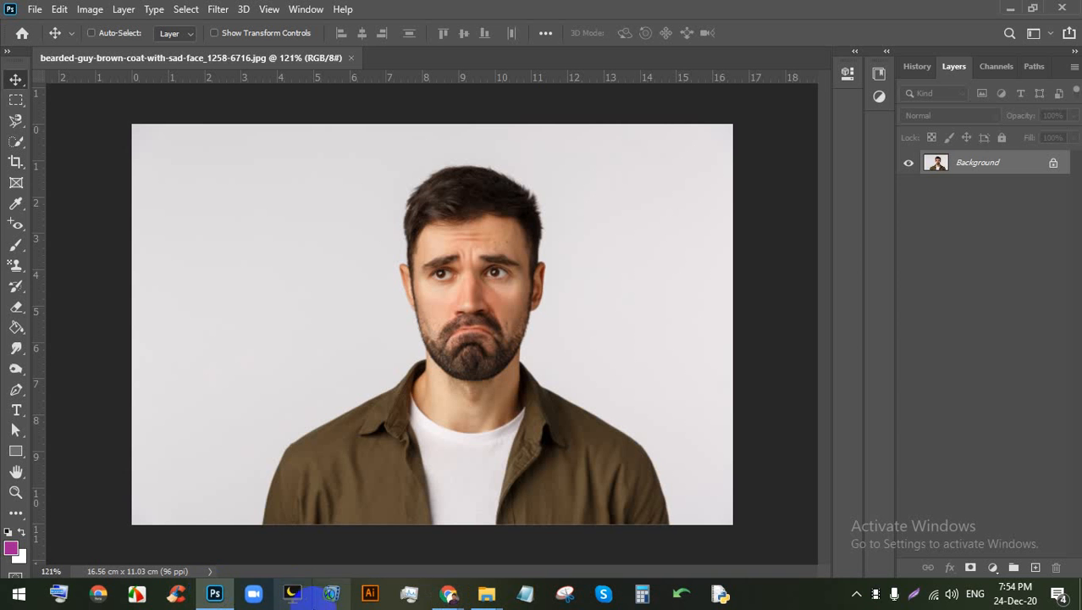
Step: Clear the Crop tool's aspect ratio values and cancel the pending crop on the bearded man's photo
{"action": "left_click", "coordinate": [15, 163]}
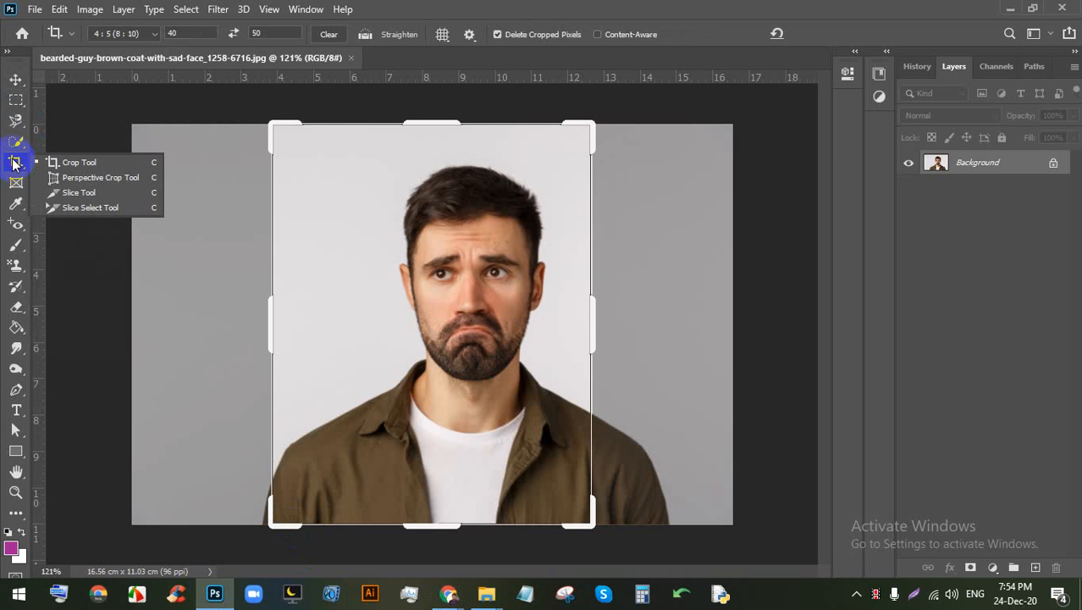
{"action": "left_click", "coordinate": [330, 34]}
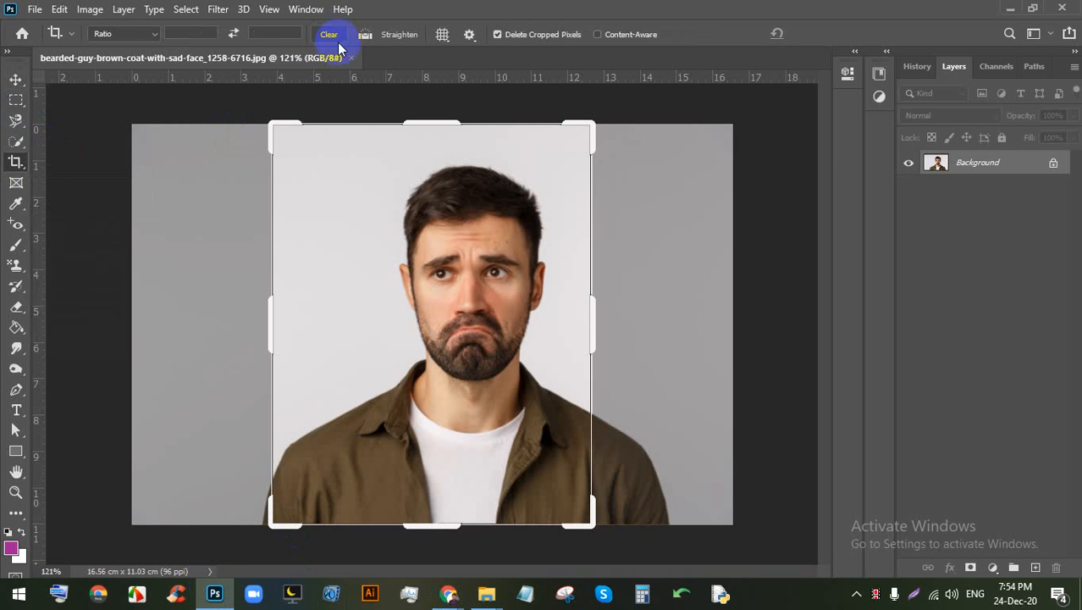
{"action": "right_click", "coordinate": [7, 166]}
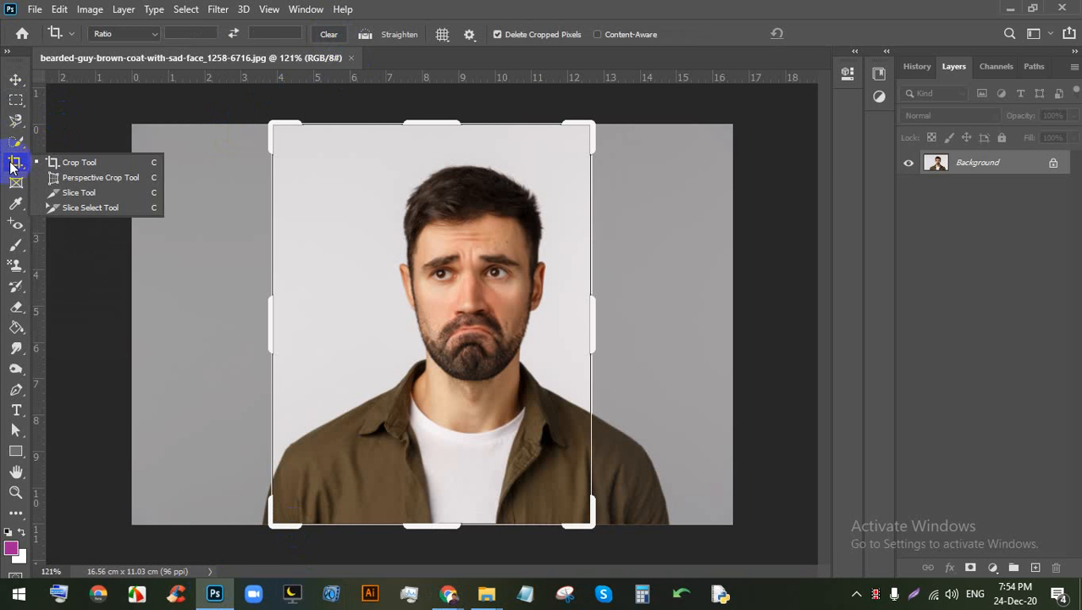
{"action": "left_click", "coordinate": [328, 133]}
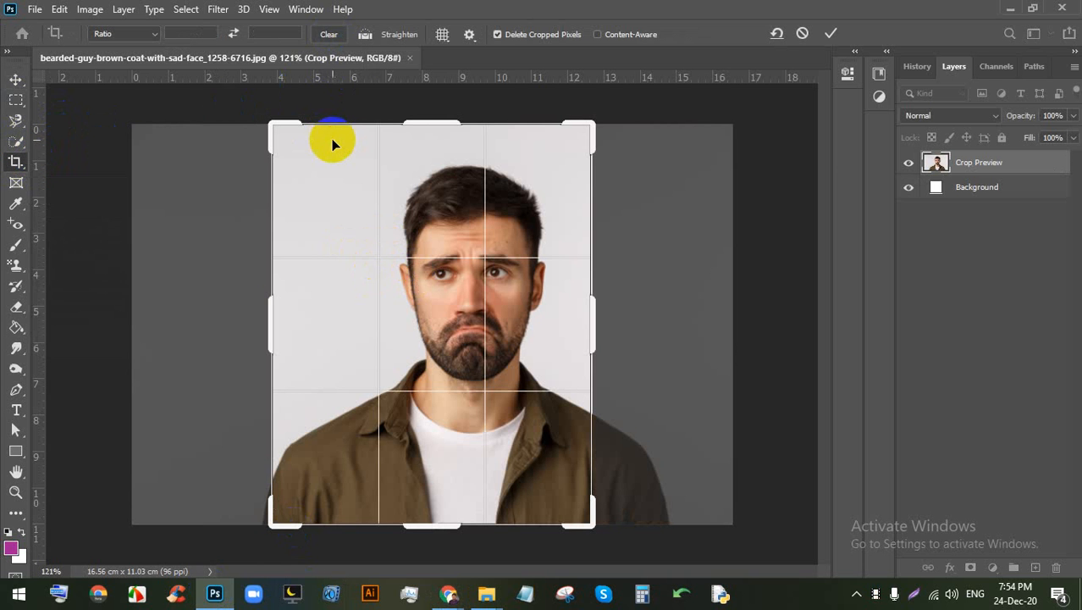
{"action": "left_click", "coordinate": [802, 35]}
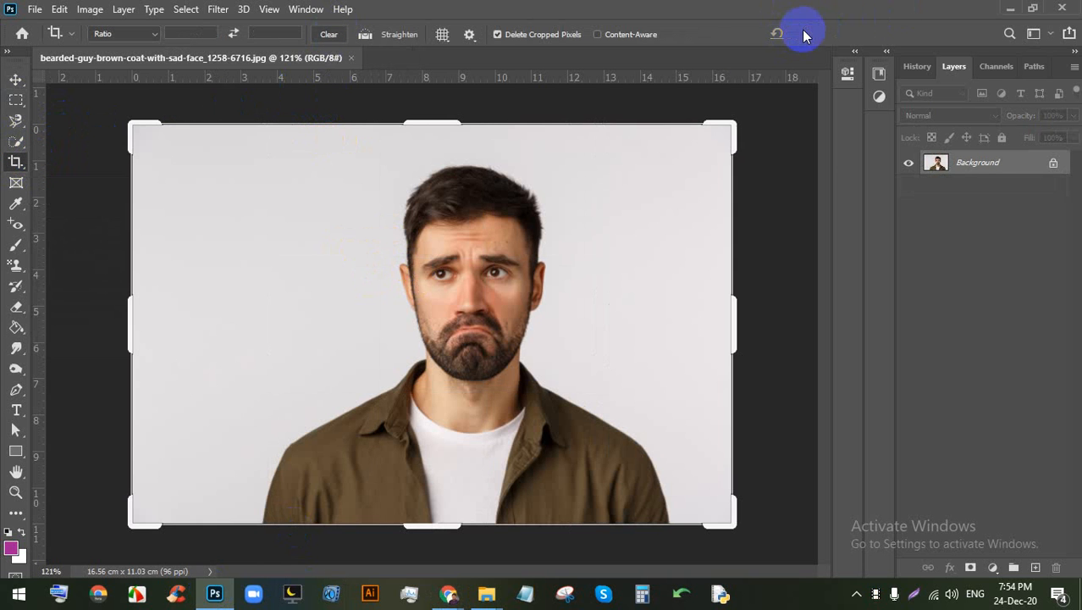
Step: Close the bearded man's photo, open life fast.jpg from the recent files, and leave cropping for the Move tool
{"action": "left_click", "coordinate": [351, 57]}
{"action": "scroll", "coordinate": [544, 352], "scroll_direction": "down", "scroll_amount": 4}
{"action": "scroll", "coordinate": [543, 352], "scroll_direction": "down", "scroll_amount": 2}
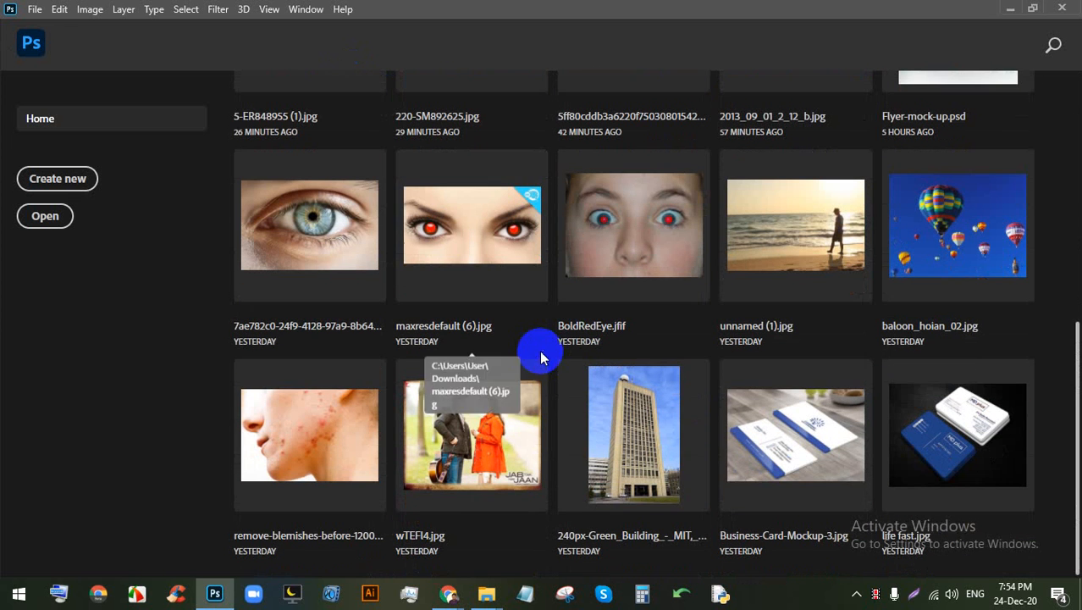
{"action": "left_click", "coordinate": [931, 430]}
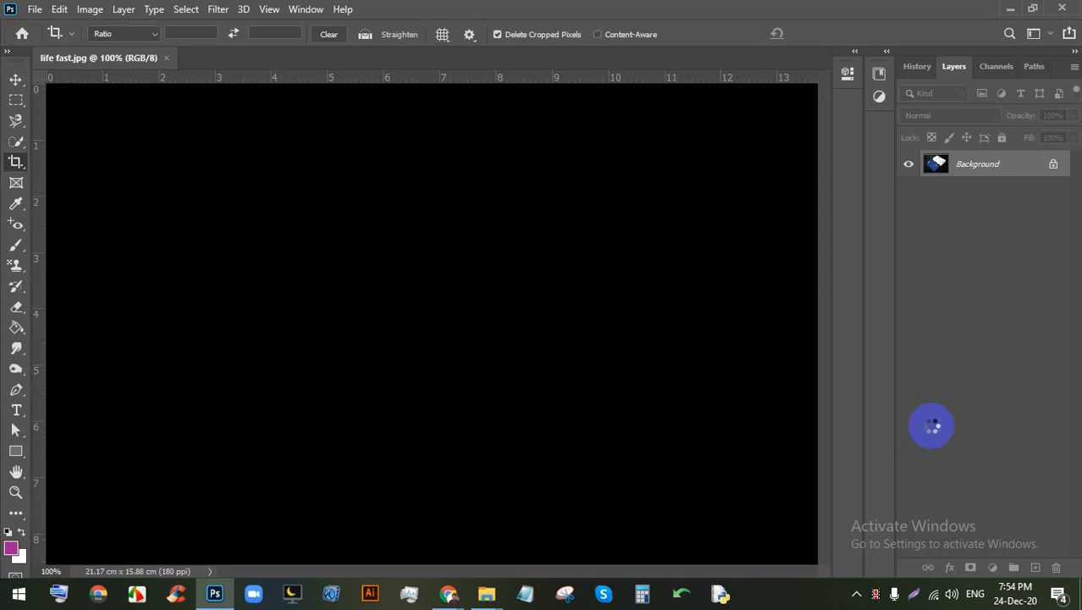
{"action": "left_click", "coordinate": [733, 366]}
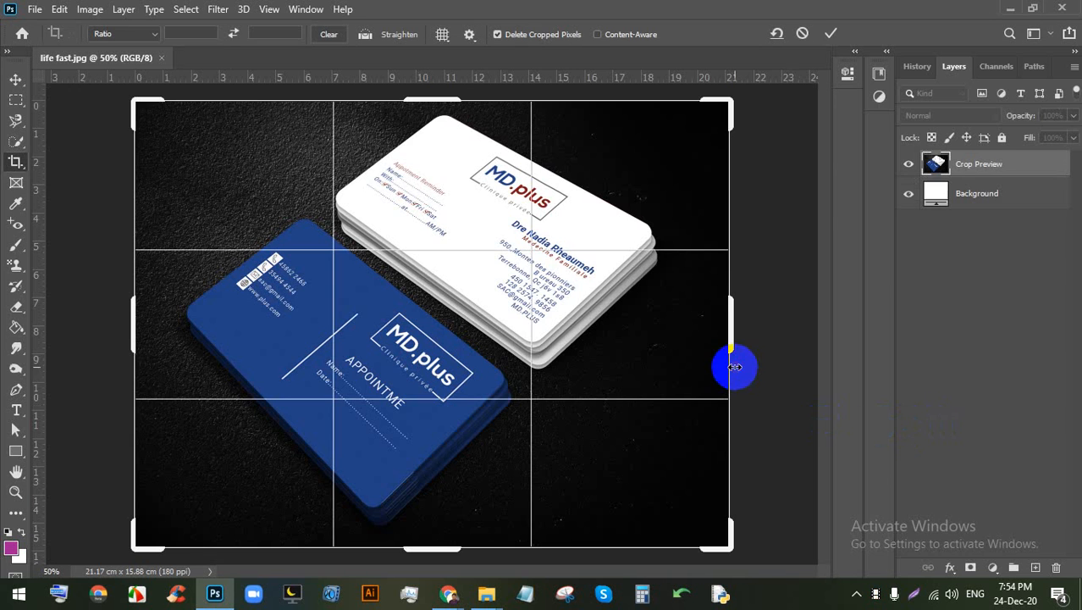
{"action": "left_click", "coordinate": [803, 31]}
{"action": "left_click", "coordinate": [16, 80]}
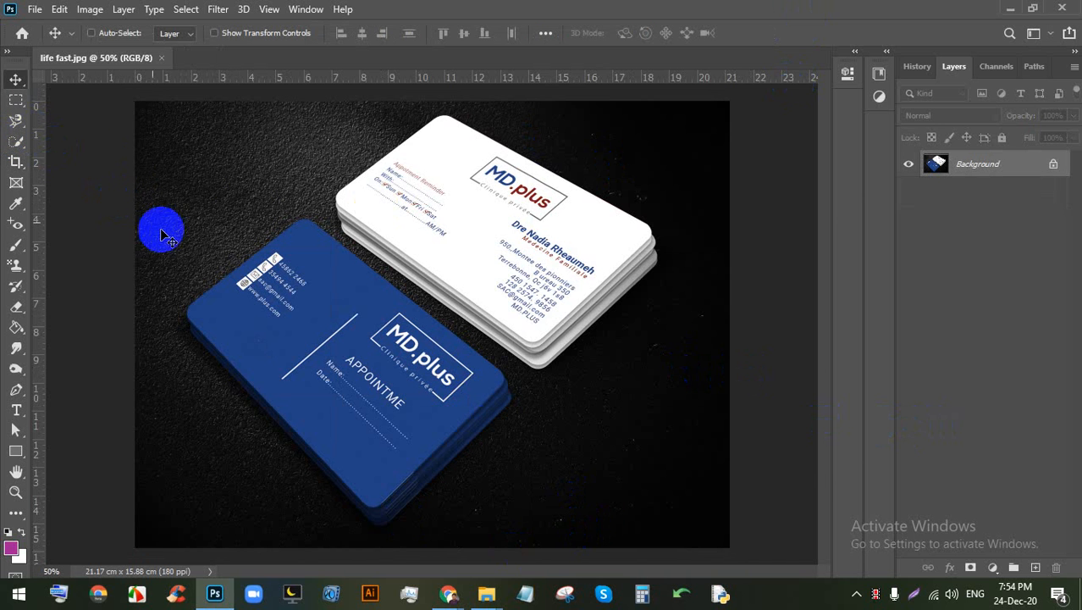
Step: Open the Green Building MIT photo from the recent files on the home screen
{"action": "left_click", "coordinate": [22, 34]}
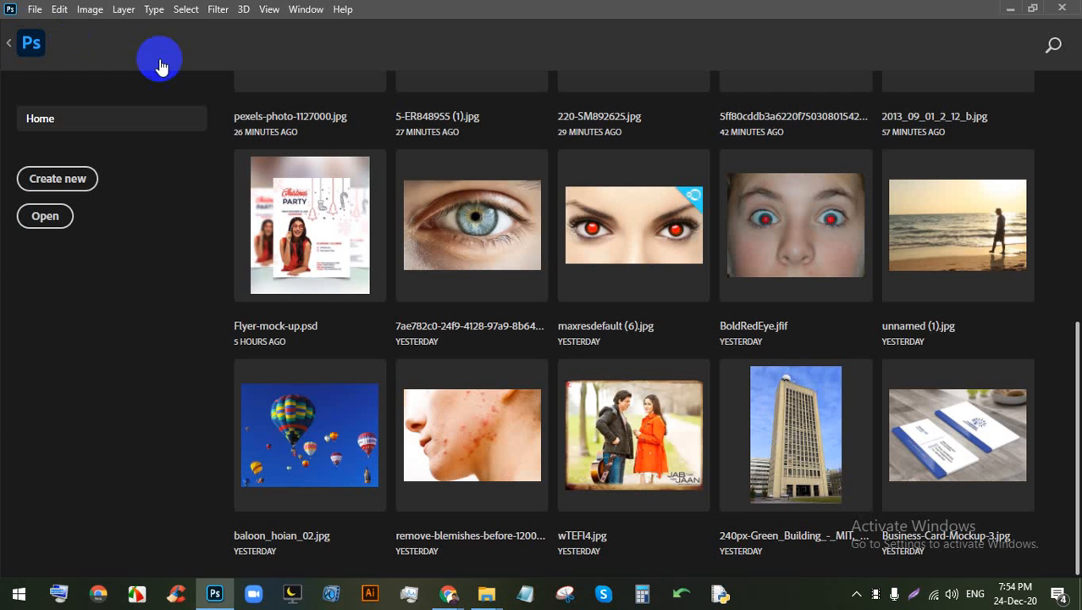
{"action": "left_click", "coordinate": [775, 381]}
{"action": "scroll", "coordinate": [424, 348], "scroll_direction": "up", "scroll_amount": 5}
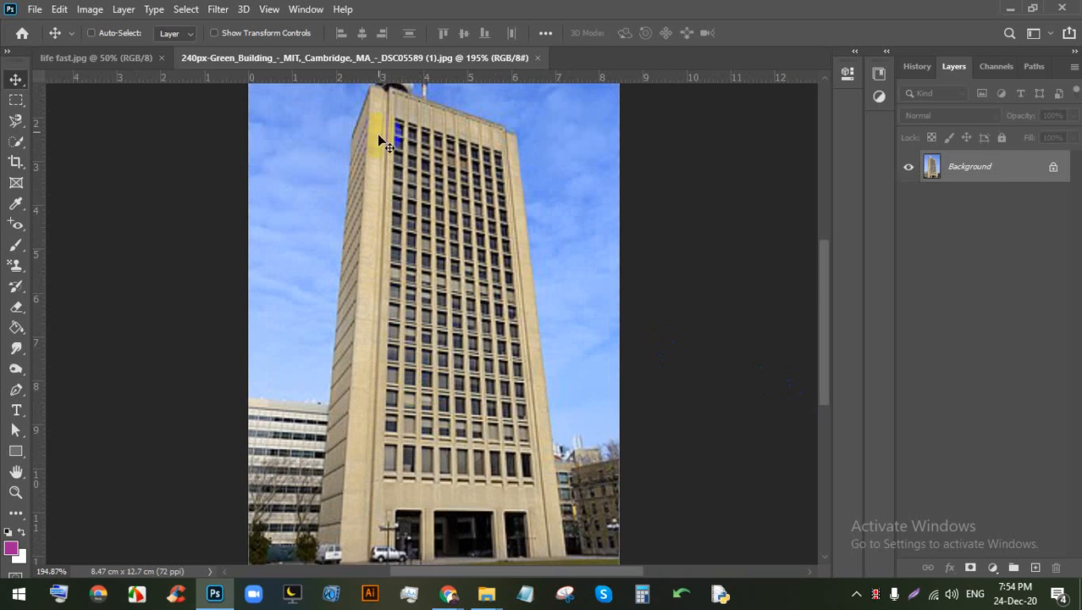
{"action": "scroll", "coordinate": [379, 138], "scroll_direction": "down", "scroll_amount": 3}
Step: Check the Google Meet call in Chrome and return to the building photo in Photoshop
{"action": "mouse_move", "coordinate": [459, 581]}
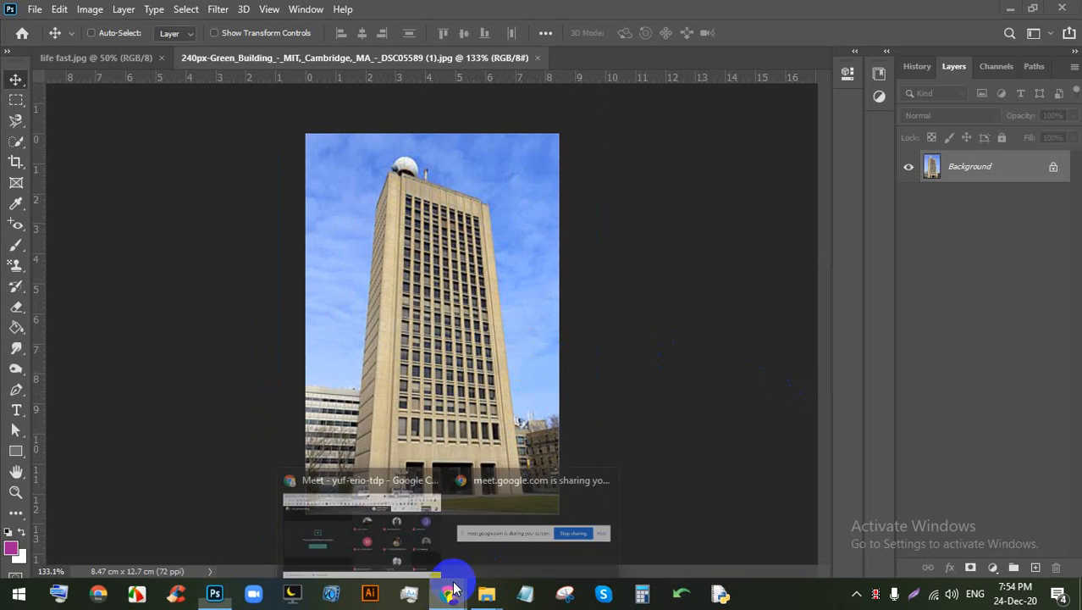
{"action": "left_click", "coordinate": [459, 545]}
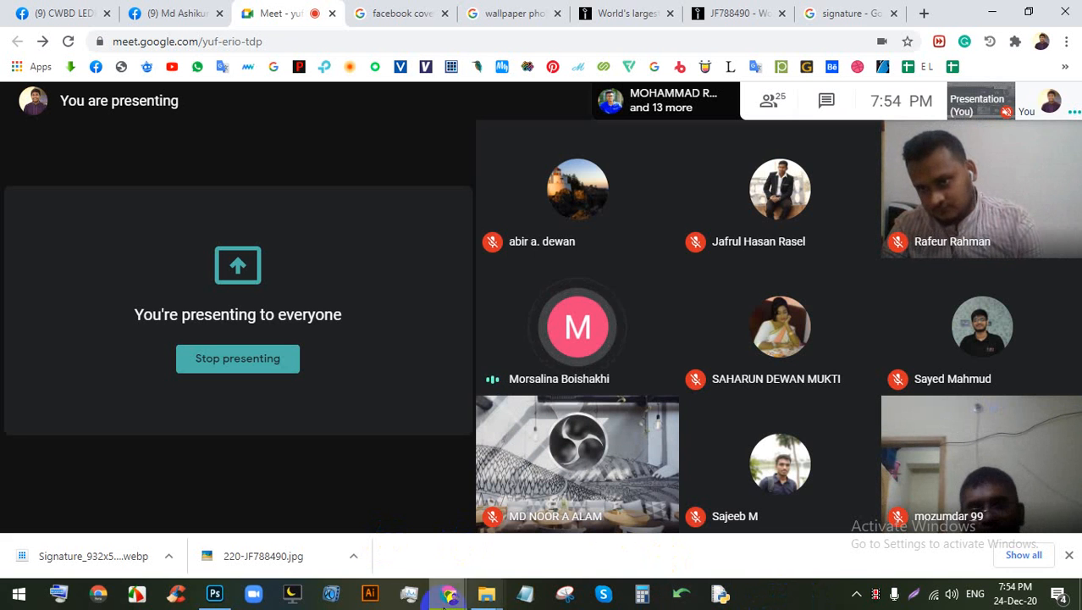
{"action": "left_click", "coordinate": [224, 596]}
Step: Perspective-crop the Green Building photo to the four corners of the tower, straightening its facade
{"action": "scroll", "coordinate": [395, 244], "scroll_direction": "down", "scroll_amount": 3}
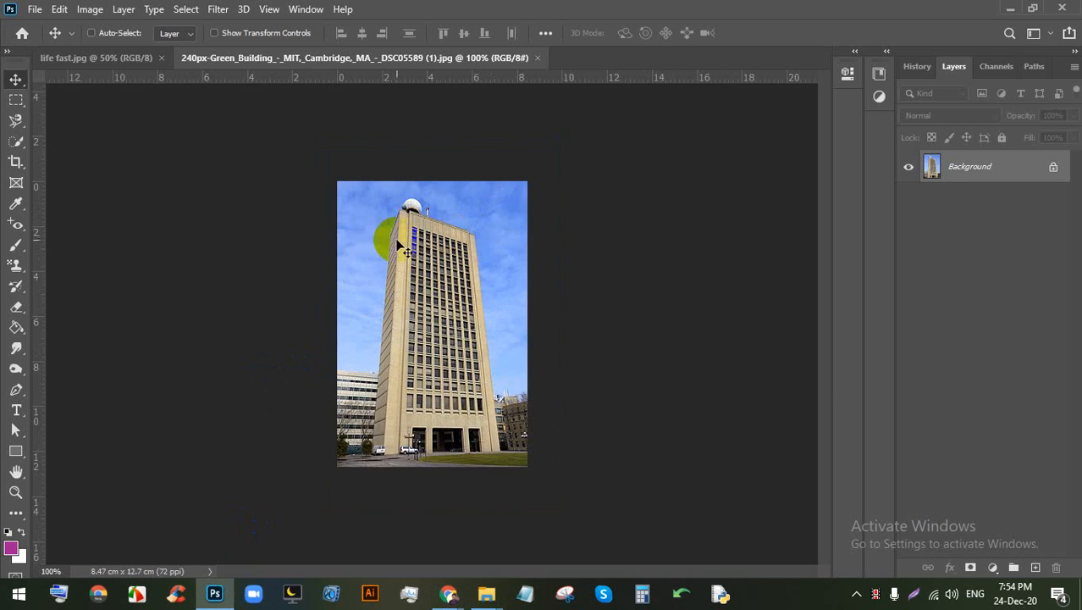
{"action": "scroll", "coordinate": [426, 381], "scroll_direction": "up", "scroll_amount": 5}
{"action": "scroll", "coordinate": [384, 197], "scroll_direction": "up", "scroll_amount": 1}
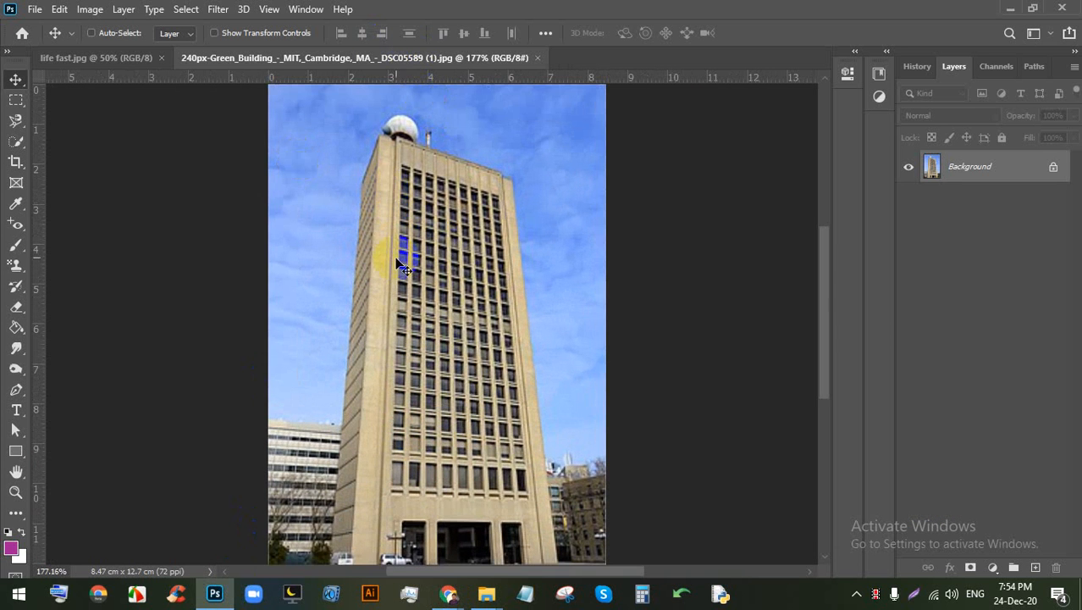
{"action": "scroll", "coordinate": [404, 268], "scroll_direction": "down", "scroll_amount": 2}
{"action": "left_click", "coordinate": [15, 168]}
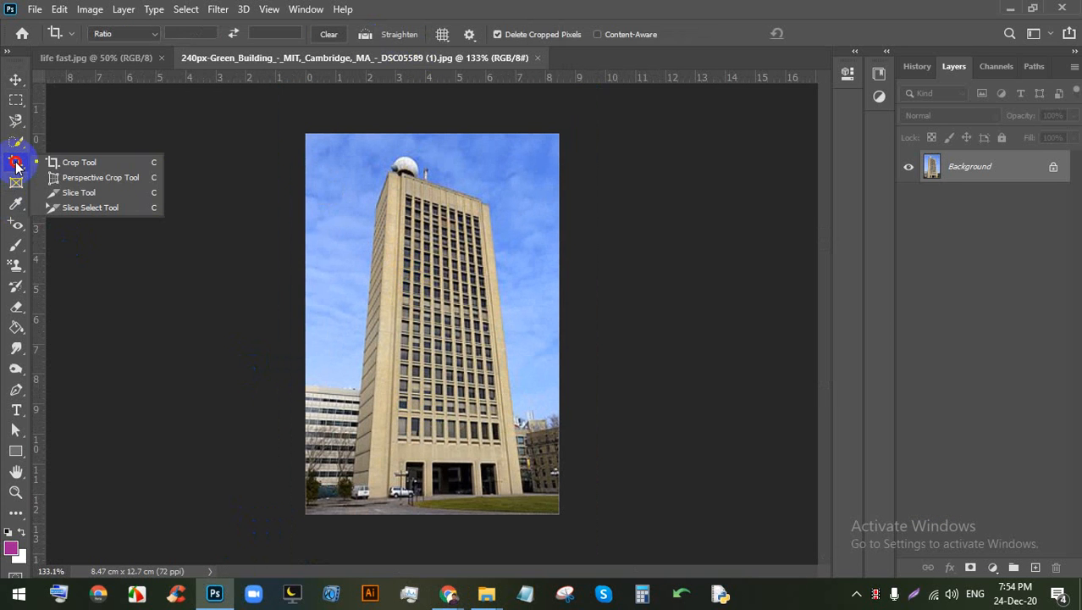
{"action": "left_click", "coordinate": [100, 180]}
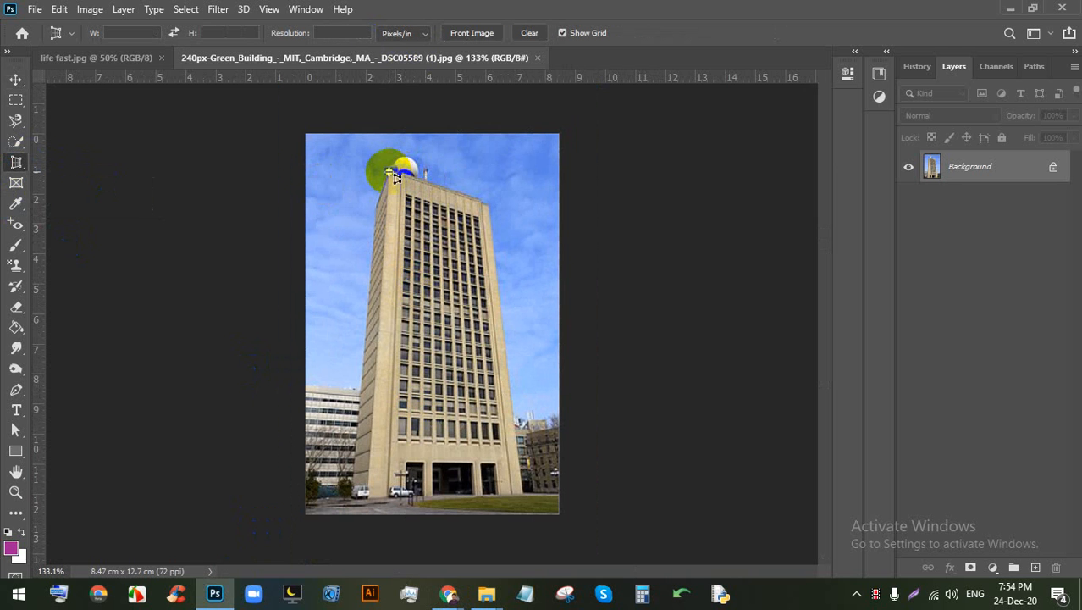
{"action": "left_click", "coordinate": [491, 205]}
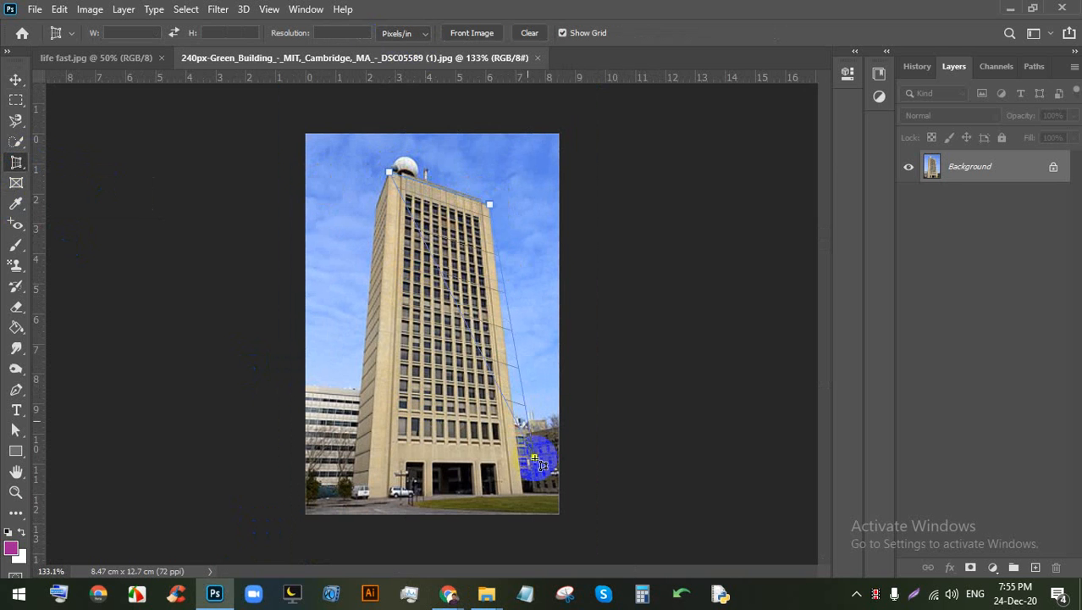
{"action": "left_click", "coordinate": [525, 494]}
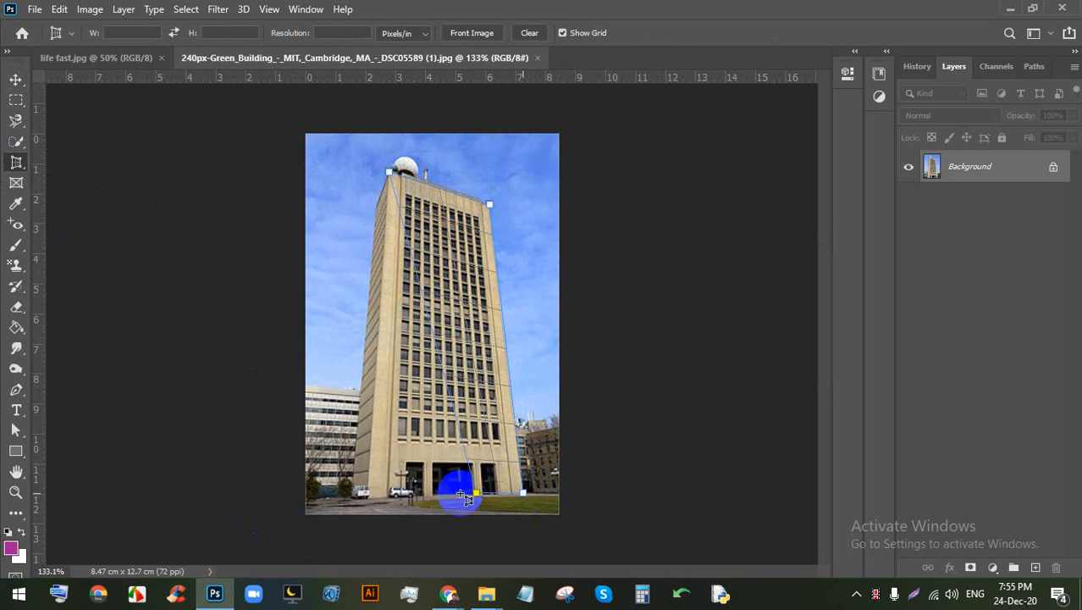
{"action": "left_click", "coordinate": [366, 497]}
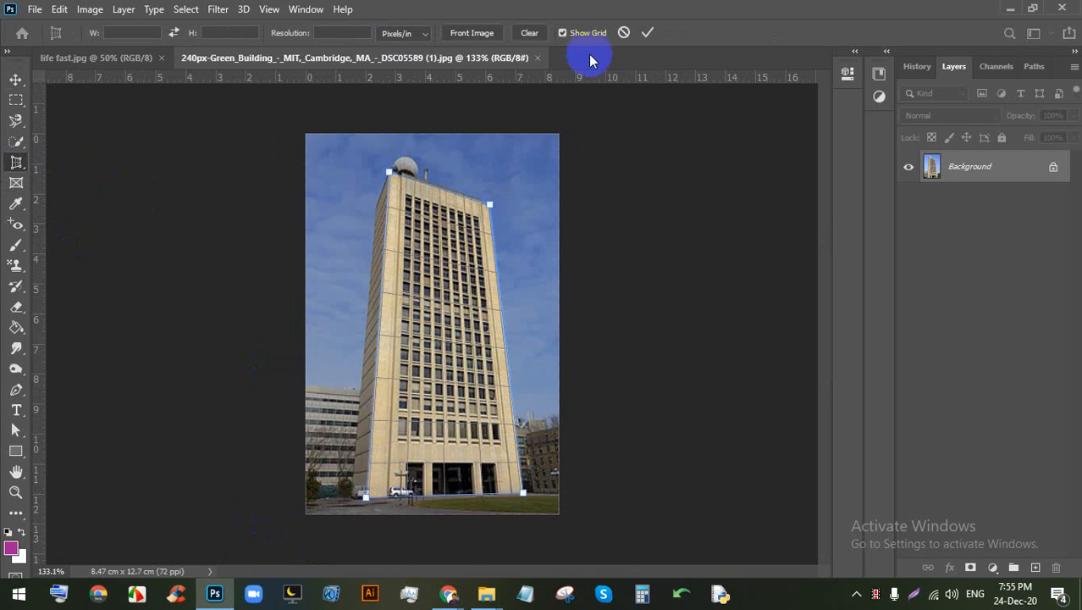
{"action": "left_click", "coordinate": [646, 33]}
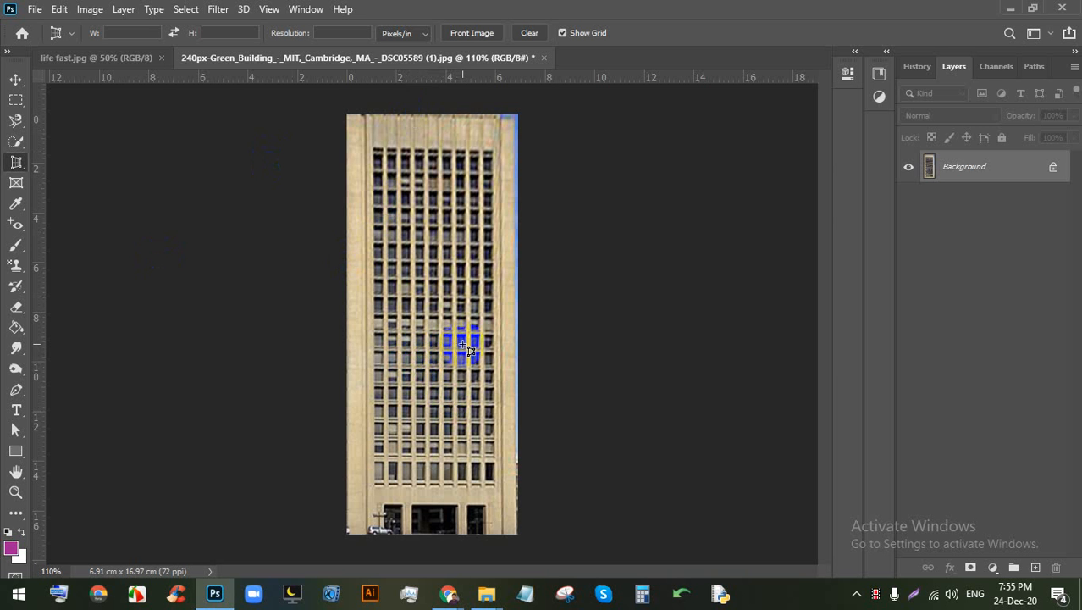
Step: Switch to life fast.jpg and examine its angled business card stacks
{"action": "left_click", "coordinate": [129, 59]}
{"action": "scroll", "coordinate": [436, 149], "scroll_direction": "down", "scroll_amount": 3}
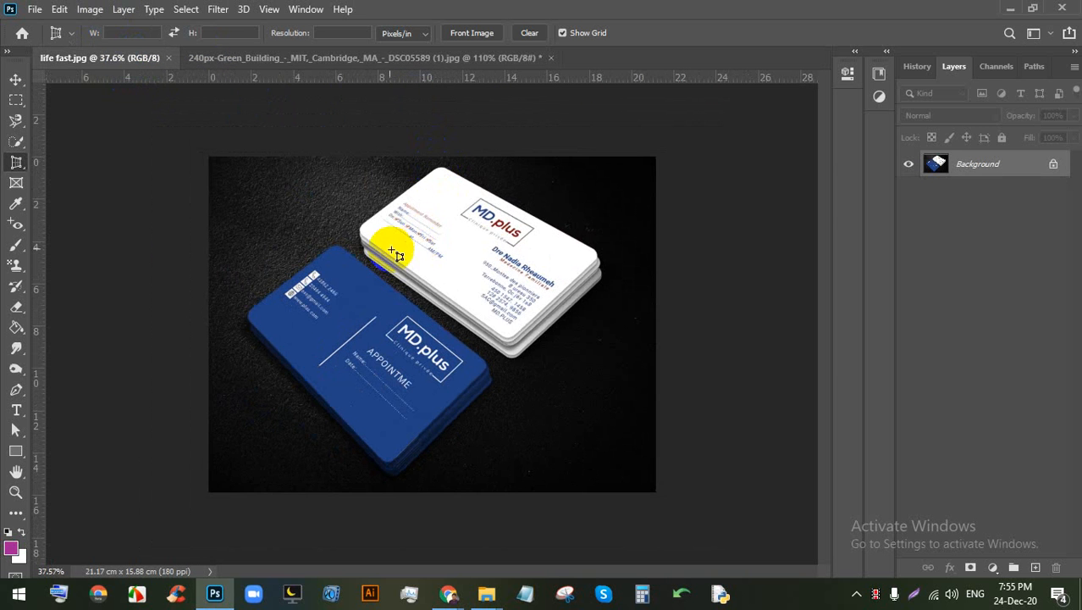
{"action": "scroll", "coordinate": [248, 341], "scroll_direction": "up", "scroll_amount": 2}
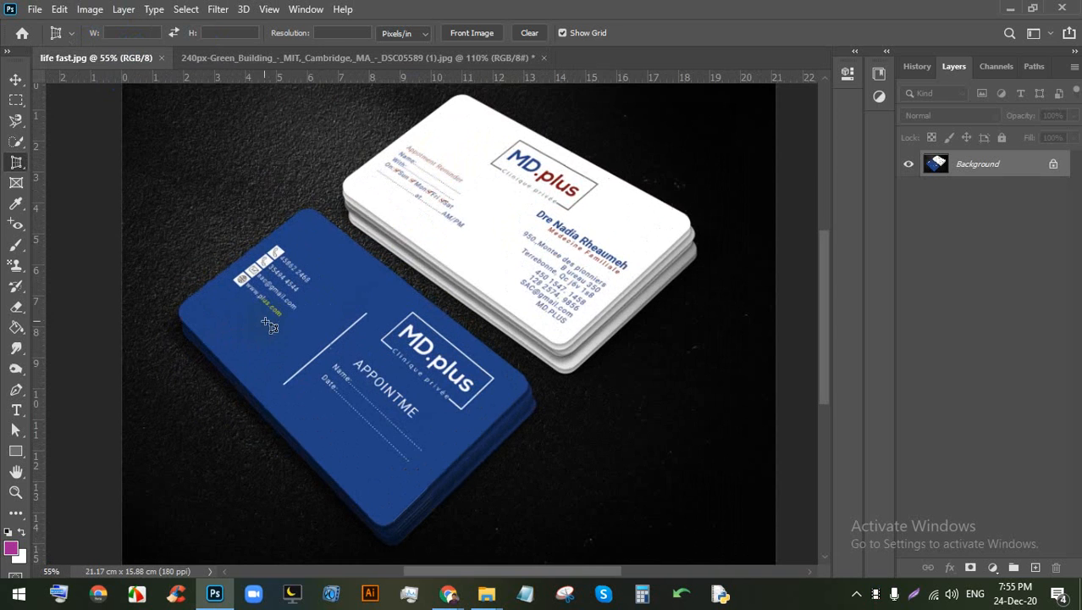
Step: Switch to File Explorer and browse the busness card folder inside Creative on the My work (F:) drive
{"action": "left_click", "coordinate": [501, 598]}
{"action": "left_click", "coordinate": [70, 426]}
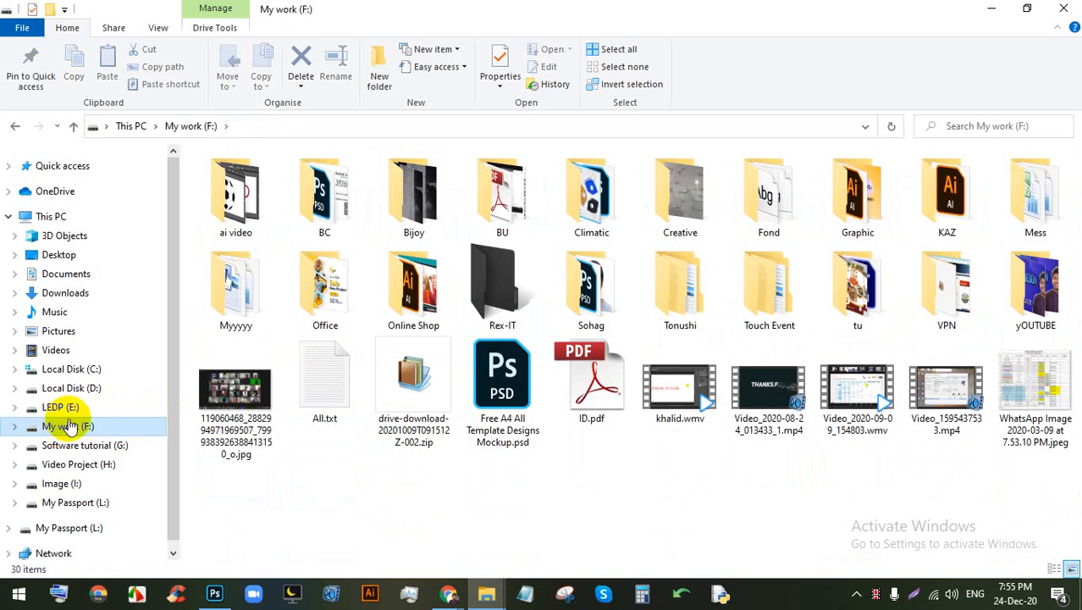
{"action": "left_click", "coordinate": [686, 201]}
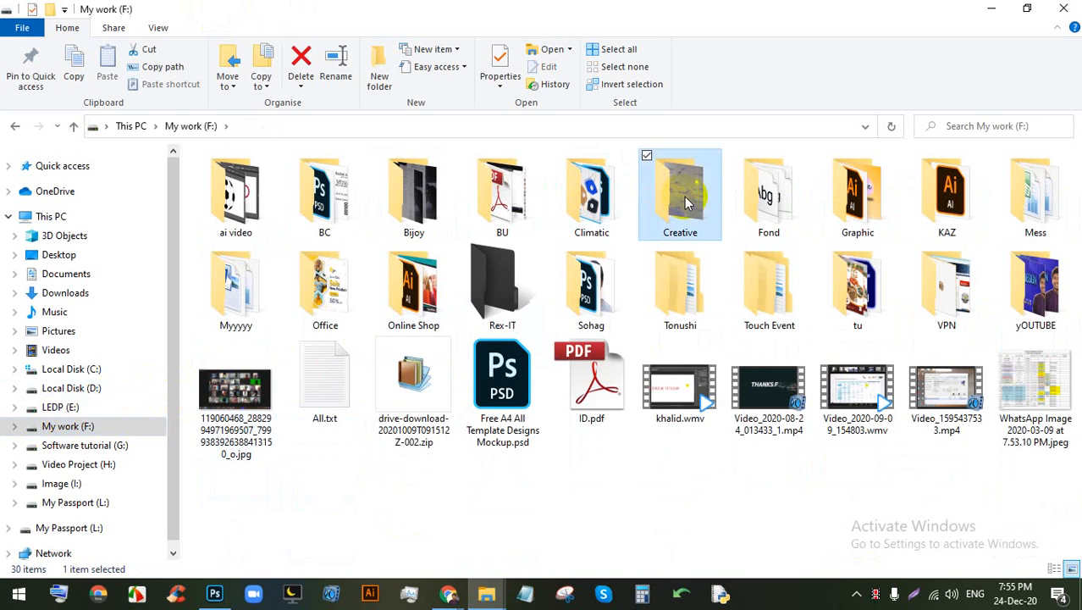
{"action": "double_click", "coordinate": [686, 201]}
{"action": "double_click", "coordinate": [825, 219]}
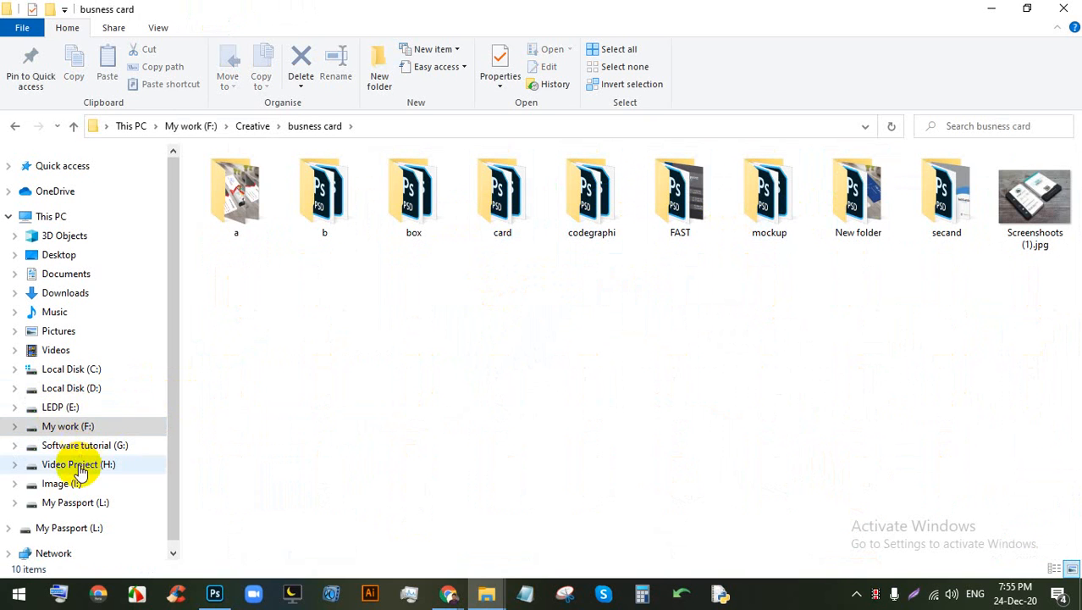
Step: Open the mockup folder inside Vector on the LEDP (E:) drive
{"action": "left_click", "coordinate": [73, 408]}
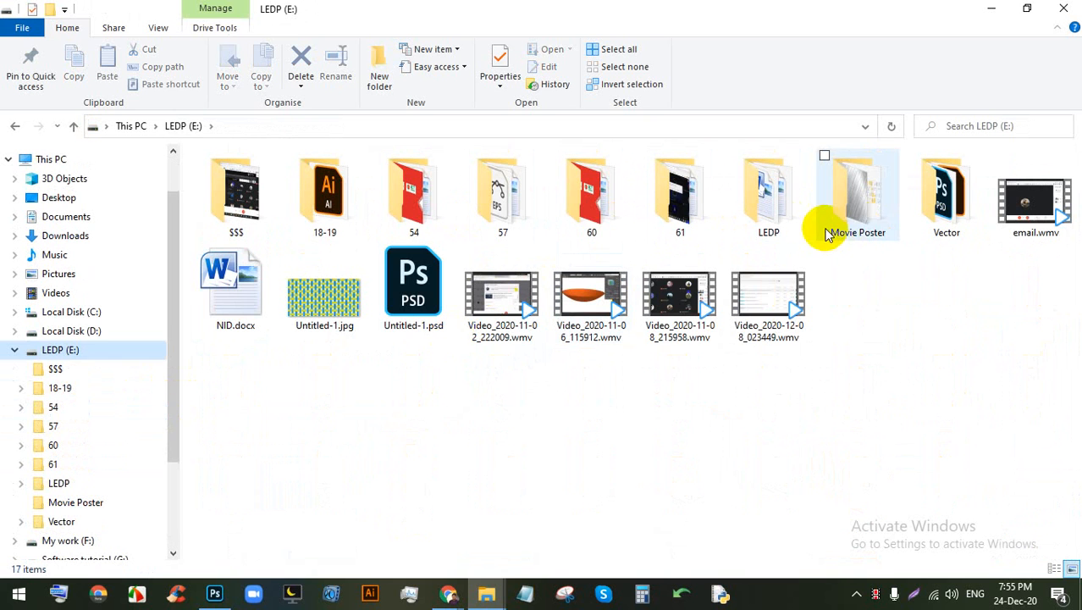
{"action": "left_click", "coordinate": [767, 182]}
{"action": "left_click", "coordinate": [931, 221]}
{"action": "left_click", "coordinate": [857, 193]}
{"action": "left_click", "coordinate": [923, 199]}
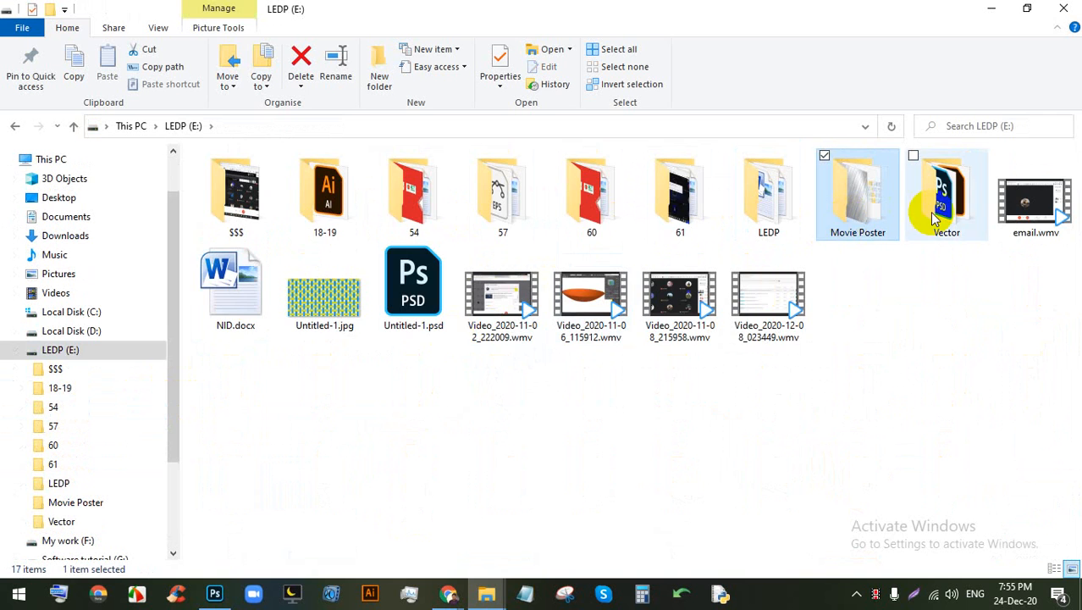
{"action": "double_click", "coordinate": [923, 199]}
{"action": "double_click", "coordinate": [500, 204]}
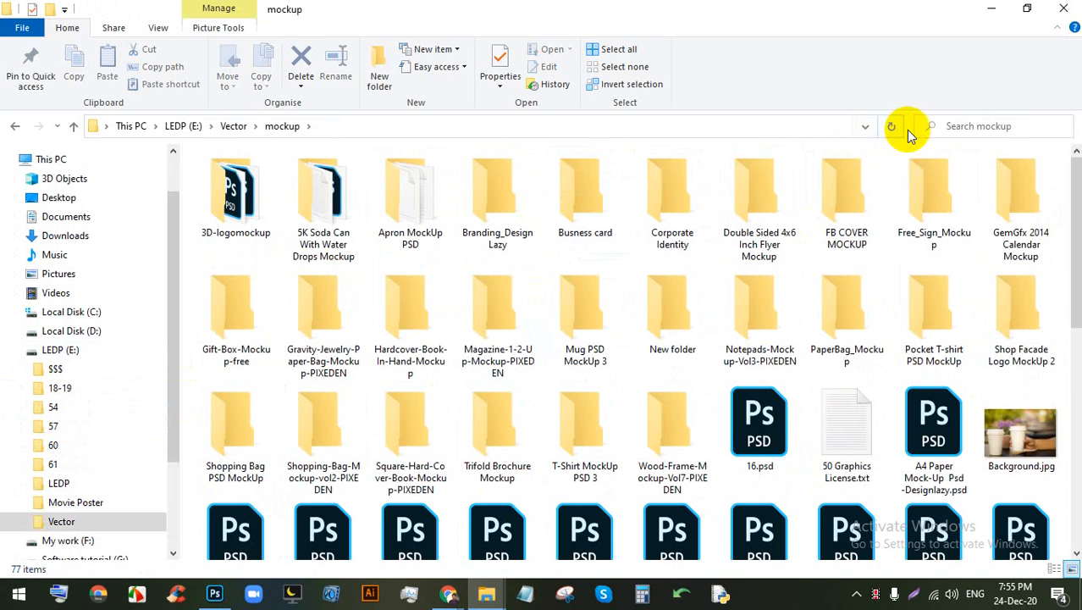
Step: Search the mockup folder for "business"
{"action": "scroll", "coordinate": [517, 424], "scroll_direction": "down", "scroll_amount": 5}
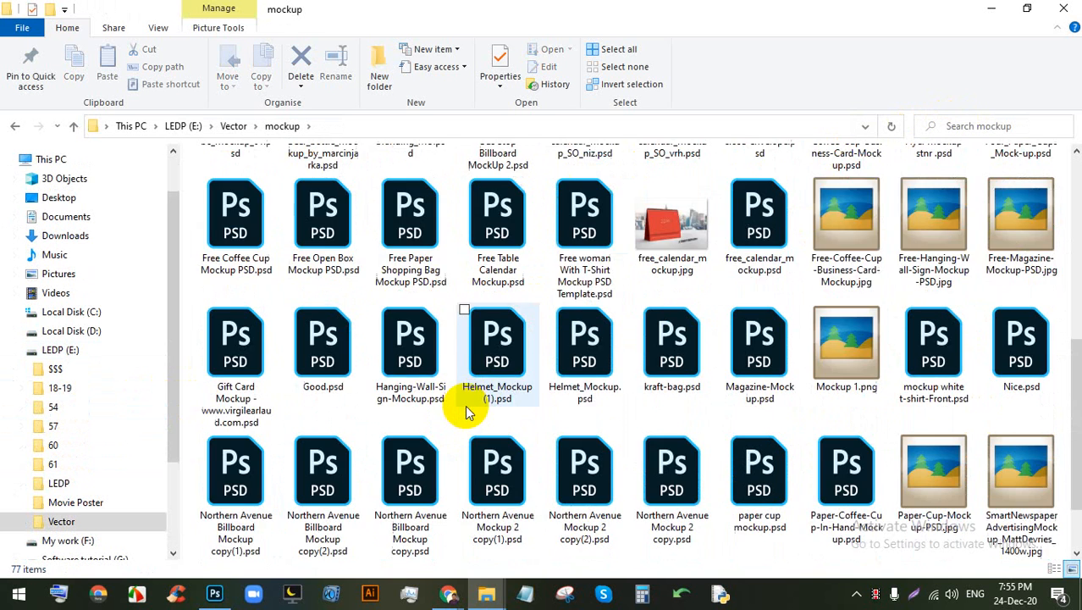
{"action": "scroll", "coordinate": [914, 271], "scroll_direction": "up", "scroll_amount": 5}
{"action": "left_click", "coordinate": [937, 125]}
{"action": "type", "text": "b"}
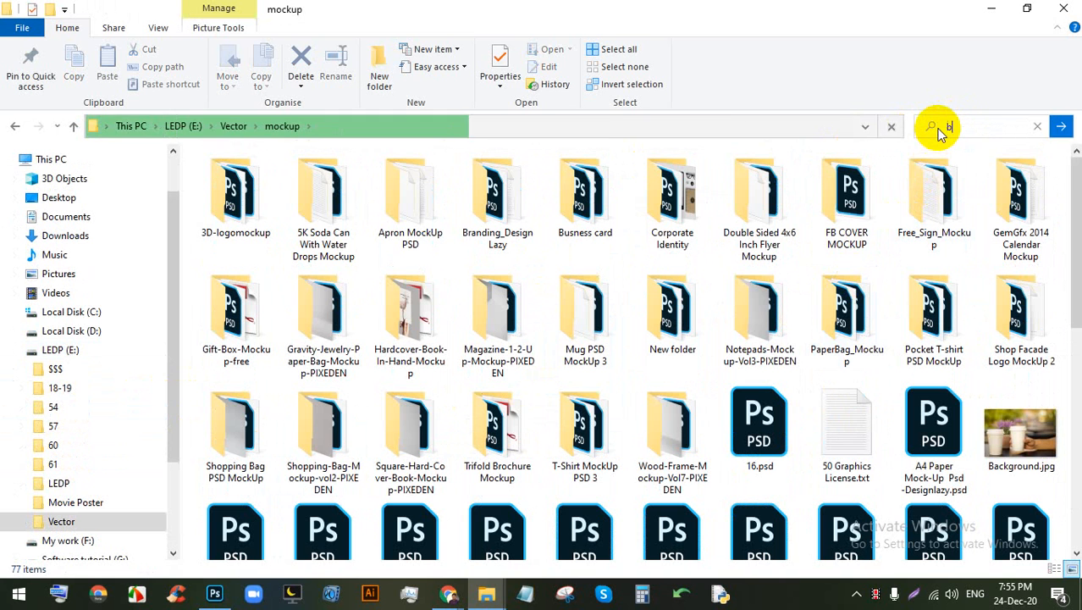
{"action": "type", "text": "usiness"}
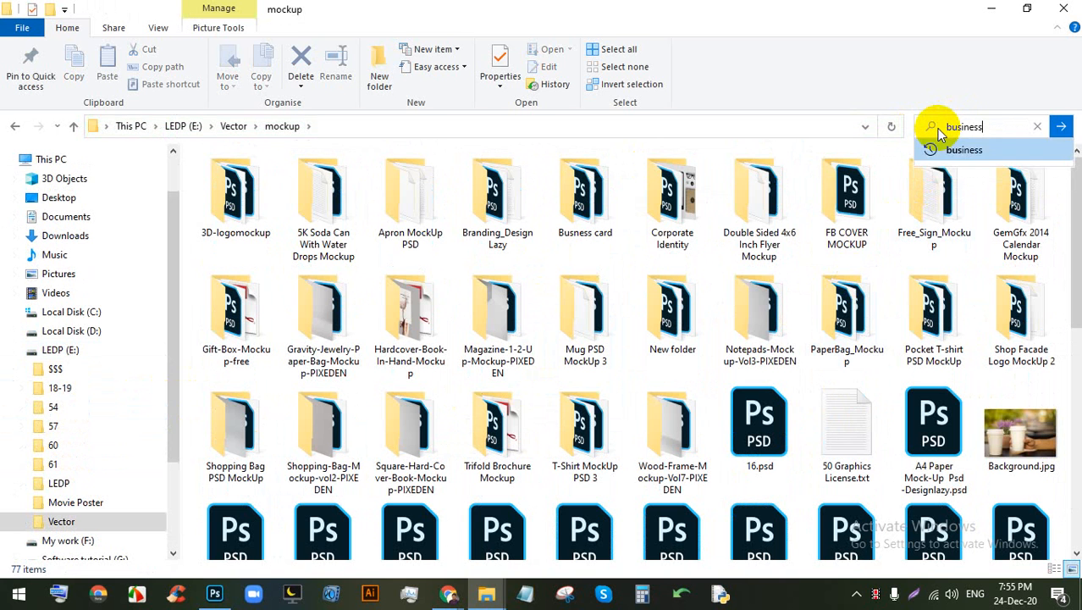
{"action": "key", "text": "Return"}
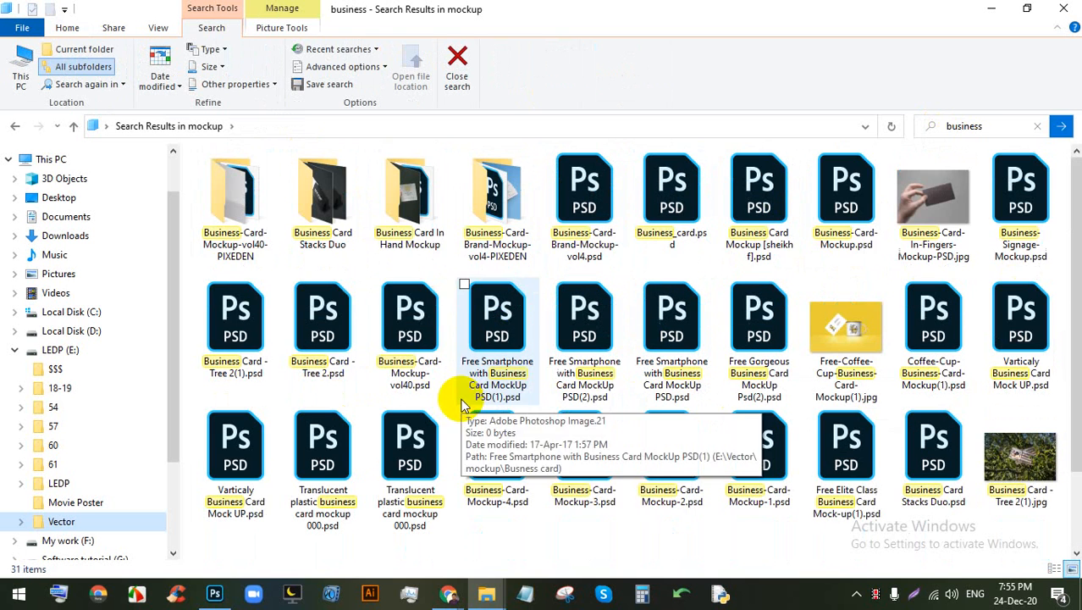
Step: Check the contents of the Business Card In Hand Mockup folder and return to the search results
{"action": "left_click", "coordinate": [426, 191]}
{"action": "double_click", "coordinate": [426, 190]}
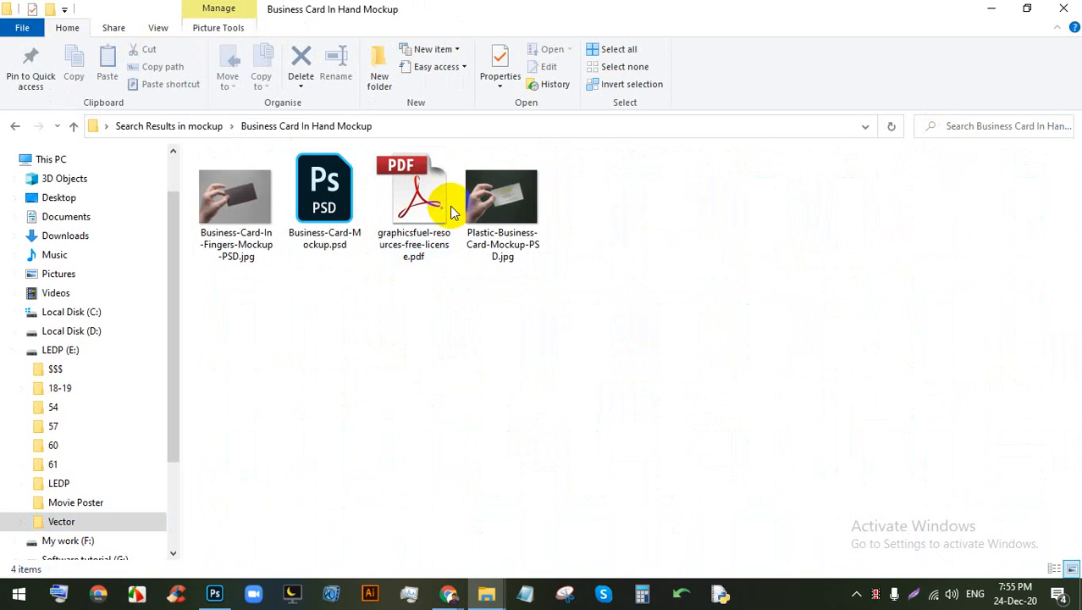
{"action": "left_click", "coordinate": [14, 126]}
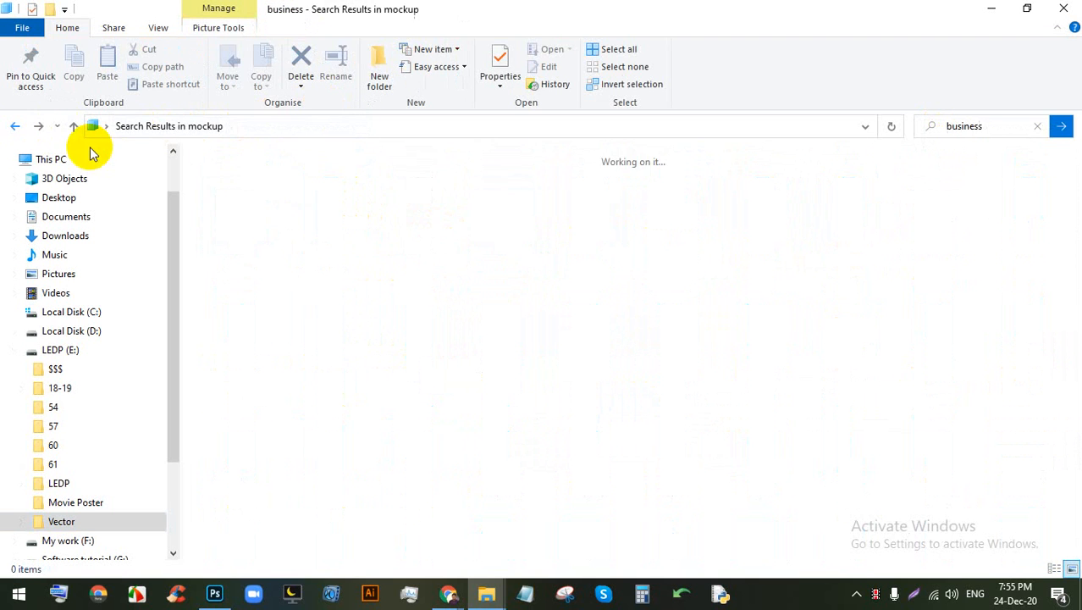
Step: Preview Rounded Preview.jpg from the Business Card Stacks Duo folder and delete that image
{"action": "left_click", "coordinate": [333, 203]}
{"action": "double_click", "coordinate": [333, 203]}
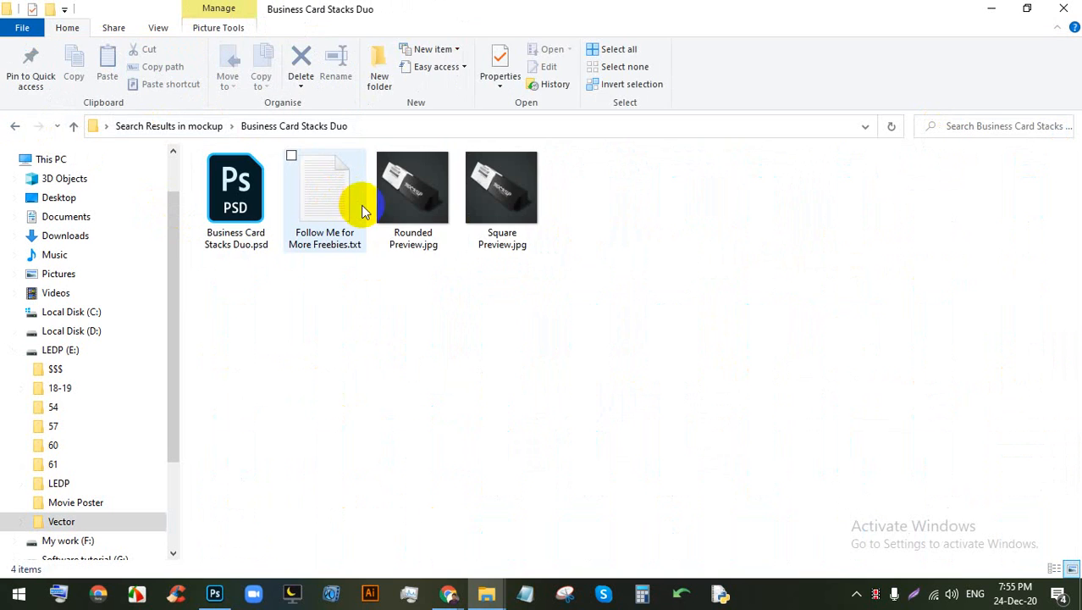
{"action": "double_click", "coordinate": [412, 193]}
{"action": "scroll", "coordinate": [477, 264], "scroll_direction": "up", "scroll_amount": 1}
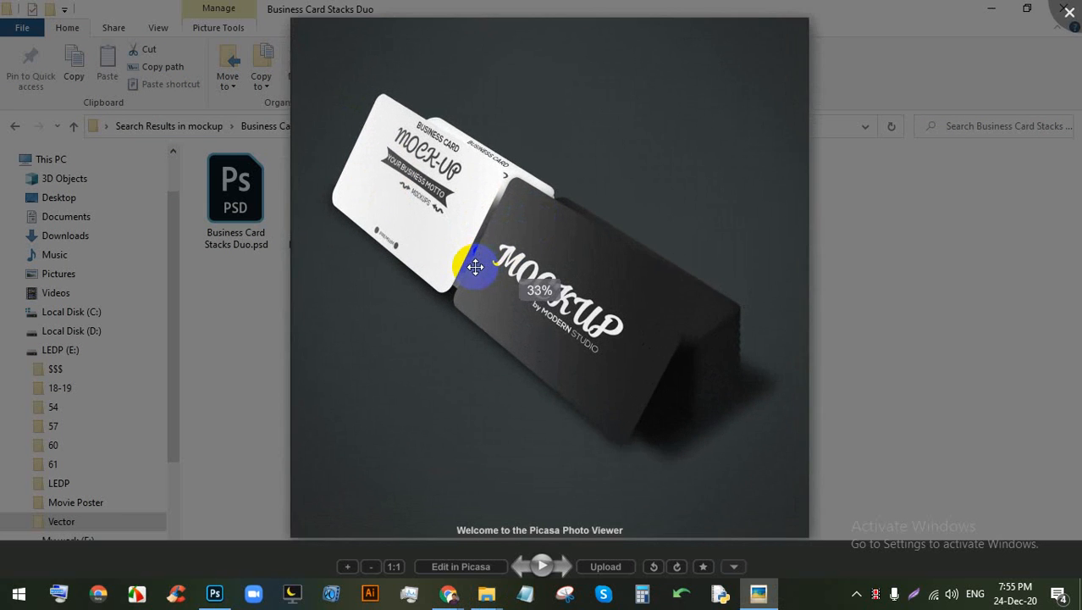
{"action": "left_click", "coordinate": [1070, 11]}
{"action": "left_click", "coordinate": [300, 61]}
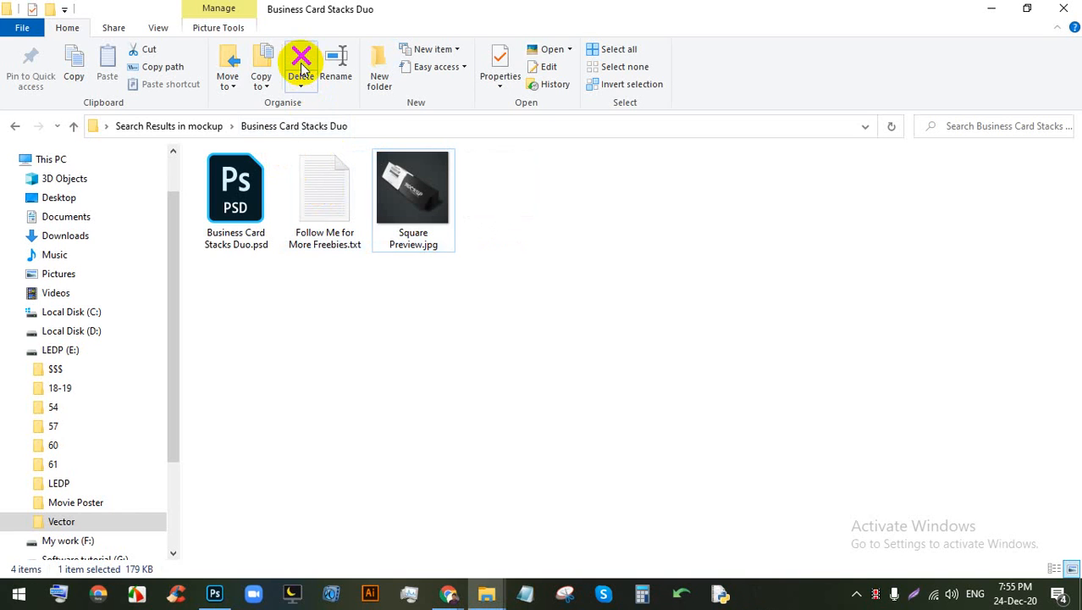
Step: Close the "business" search and open the Busness card folder inside mockup
{"action": "left_click", "coordinate": [8, 127]}
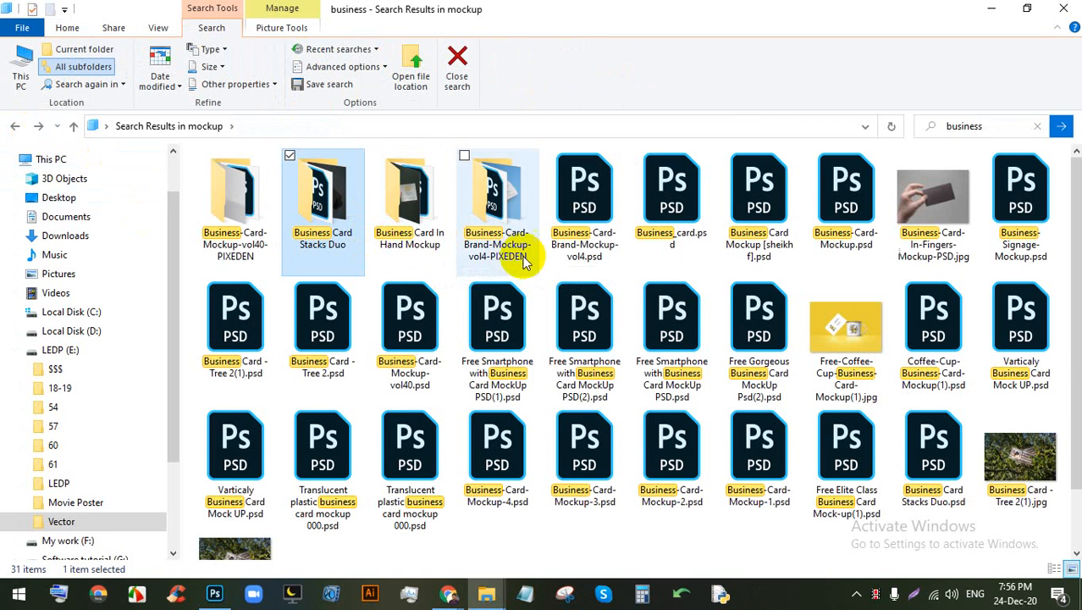
{"action": "left_click", "coordinate": [1037, 127]}
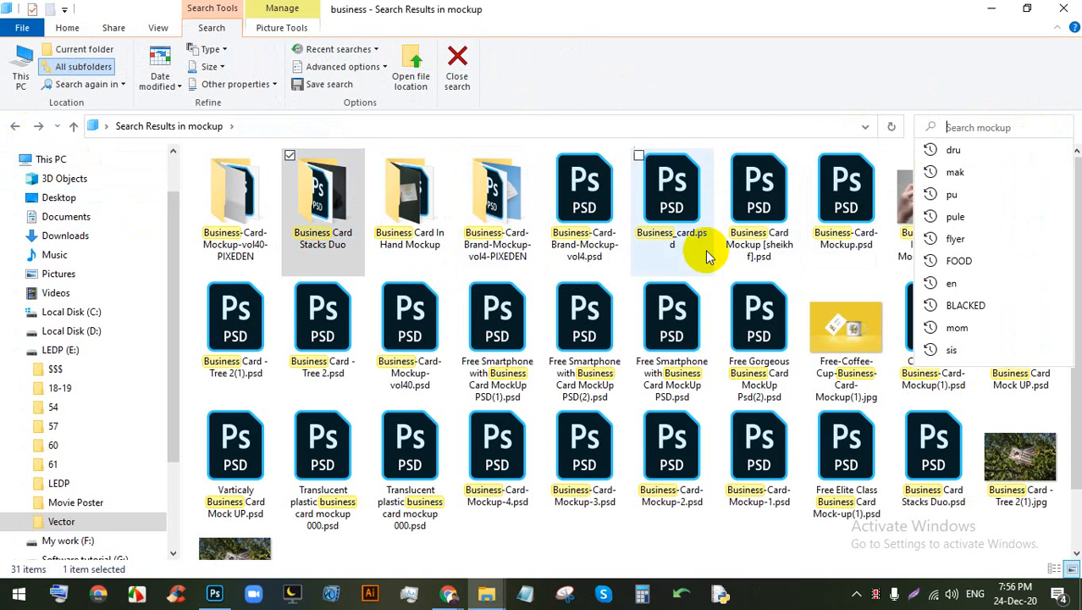
{"action": "left_click", "coordinate": [458, 61]}
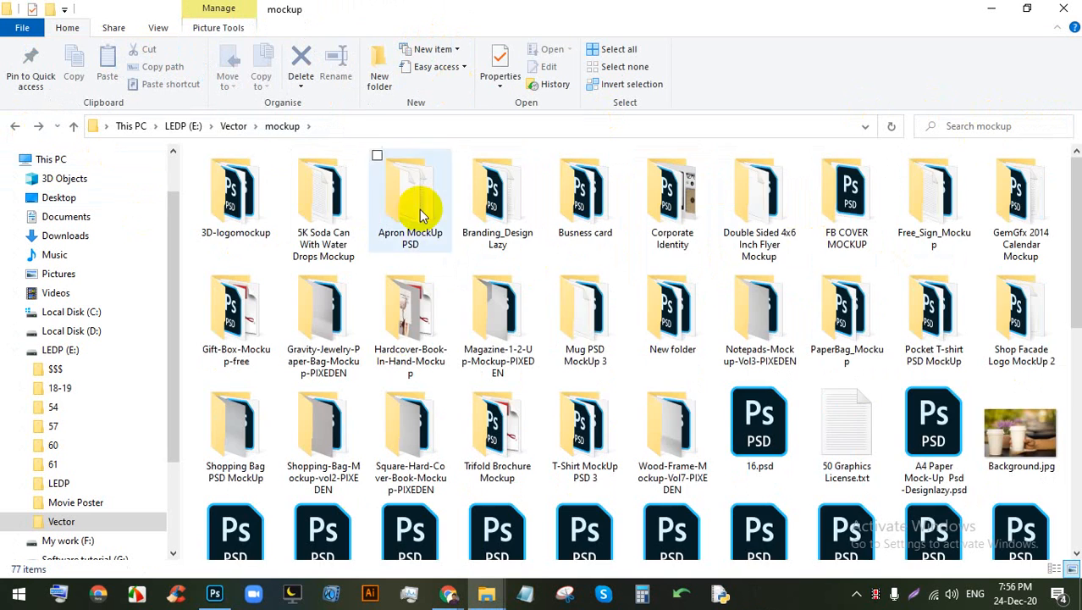
{"action": "scroll", "coordinate": [723, 310], "scroll_direction": "down", "scroll_amount": 3}
{"action": "scroll", "coordinate": [322, 364], "scroll_direction": "up", "scroll_amount": 3}
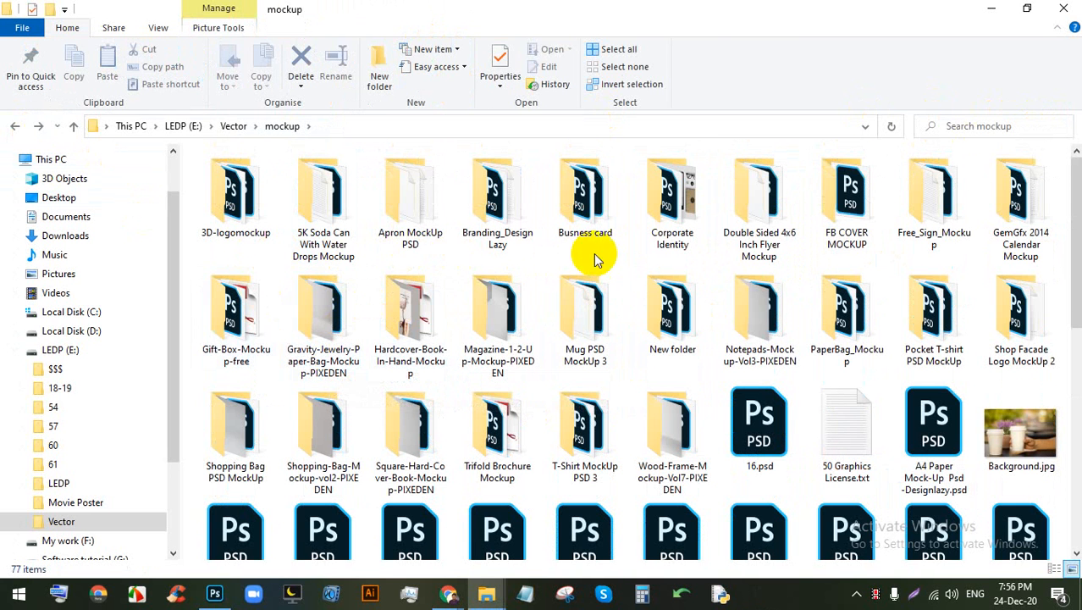
{"action": "double_click", "coordinate": [592, 169]}
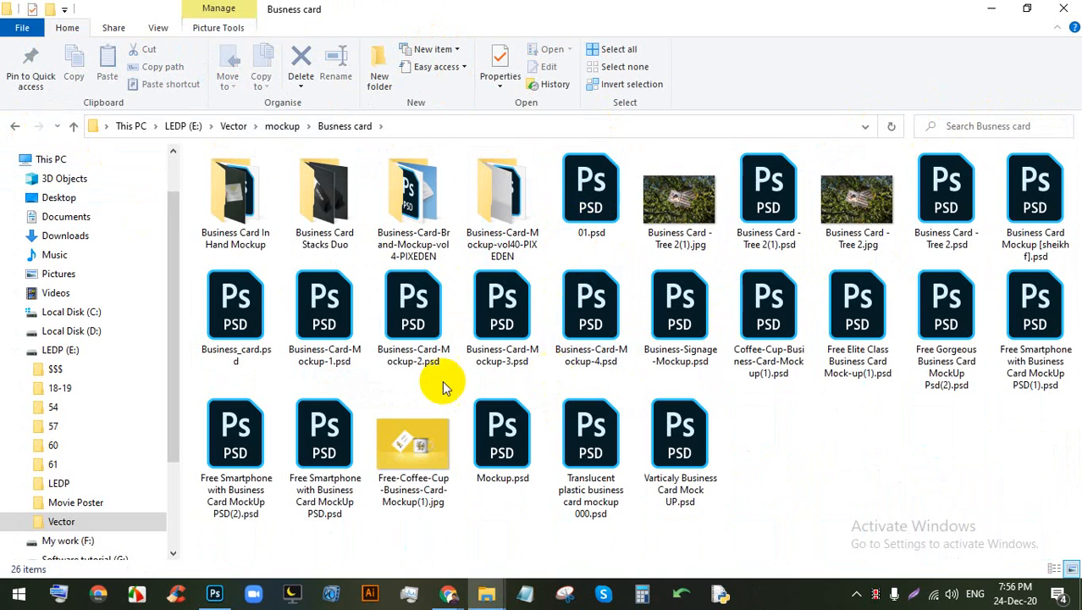
Step: View preview.jpg from the Business-Card-Brand-Mockup-vol4-PIXEDEN folder and open it in Photoshop as its own document
{"action": "left_click", "coordinate": [398, 203]}
{"action": "double_click", "coordinate": [402, 204]}
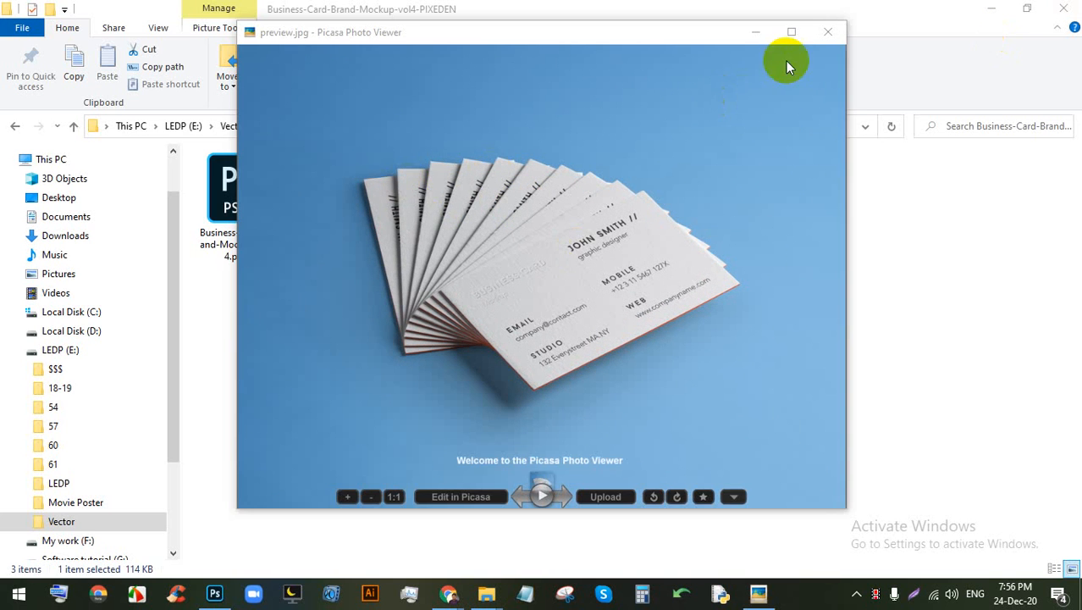
{"action": "left_click", "coordinate": [827, 32]}
{"action": "left_click_drag", "start_coordinate": [413, 199], "coordinate": [625, 56]}
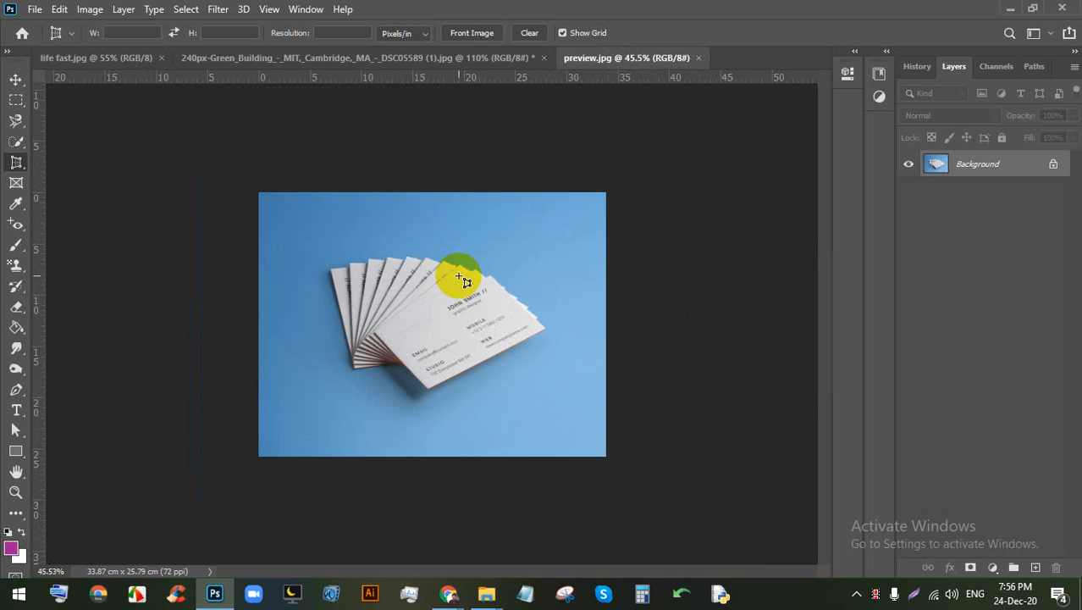
Step: Try a perspective crop of preview.jpg to the four corners of the front business card and undo it
{"action": "scroll", "coordinate": [465, 282], "scroll_direction": "up", "scroll_amount": 5}
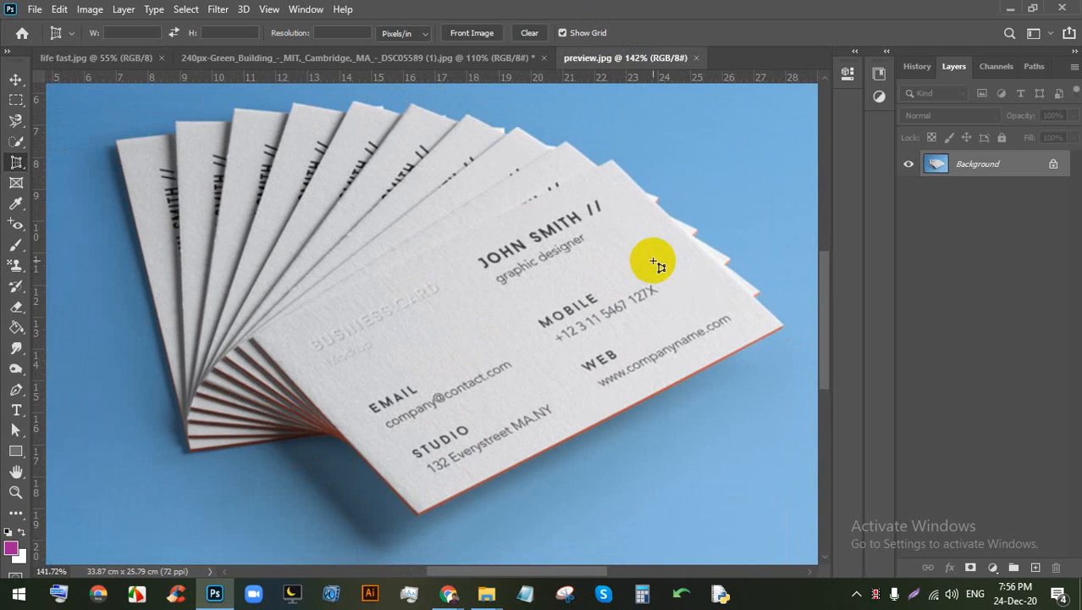
{"action": "scroll", "coordinate": [654, 259], "scroll_direction": "down", "scroll_amount": 2}
{"action": "scroll", "coordinate": [728, 254], "scroll_direction": "down", "scroll_amount": 2}
{"action": "scroll", "coordinate": [762, 297], "scroll_direction": "up", "scroll_amount": 3}
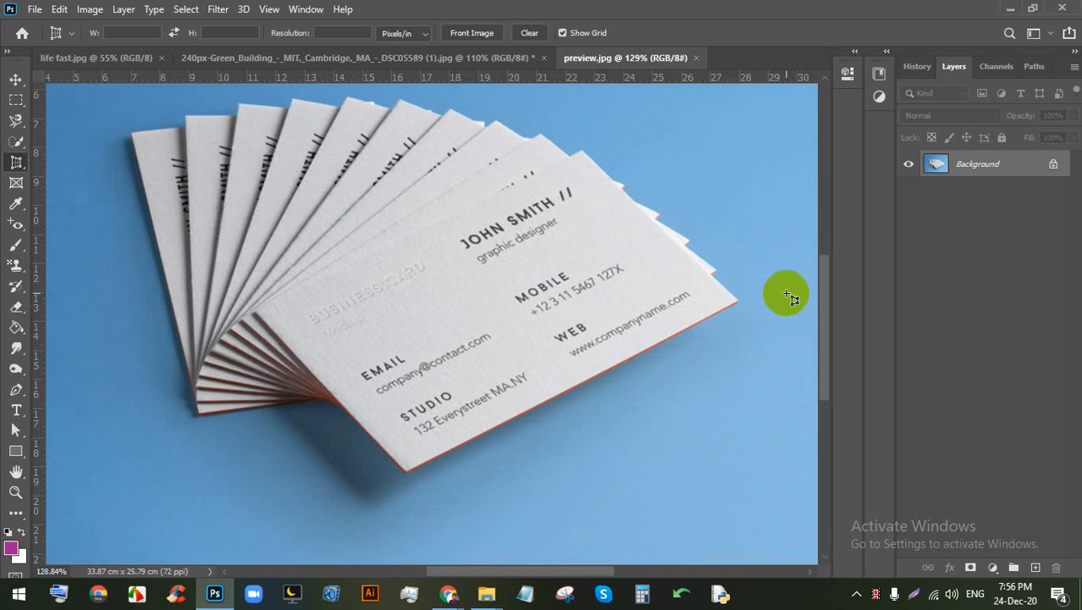
{"action": "right_click", "coordinate": [13, 165]}
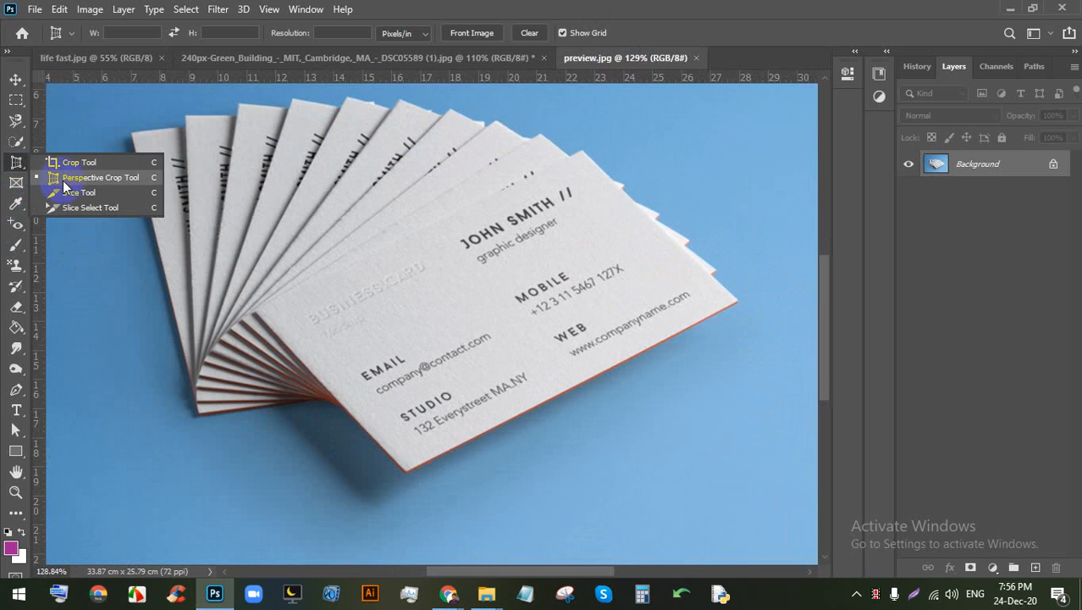
{"action": "left_click", "coordinate": [97, 178]}
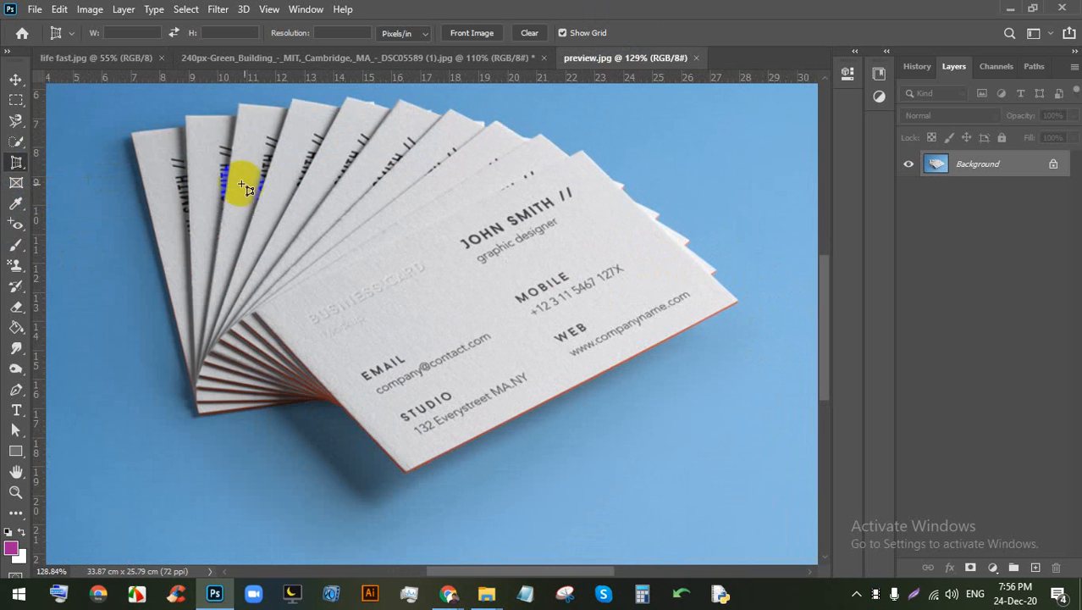
{"action": "left_click", "coordinate": [257, 313]}
{"action": "left_click", "coordinate": [582, 151]}
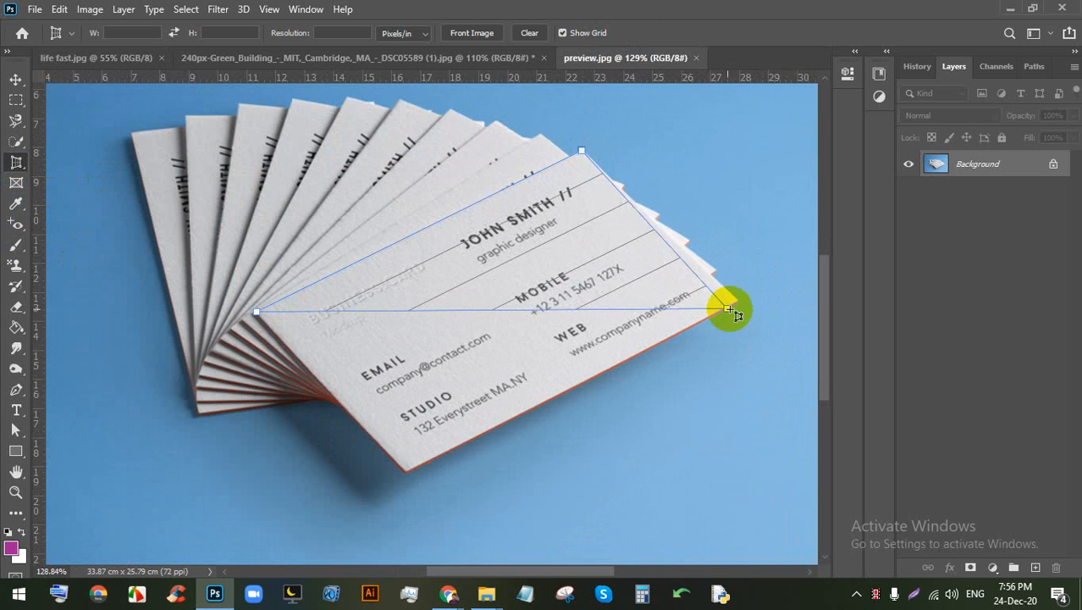
{"action": "left_click", "coordinate": [740, 298]}
{"action": "left_click", "coordinate": [406, 469]}
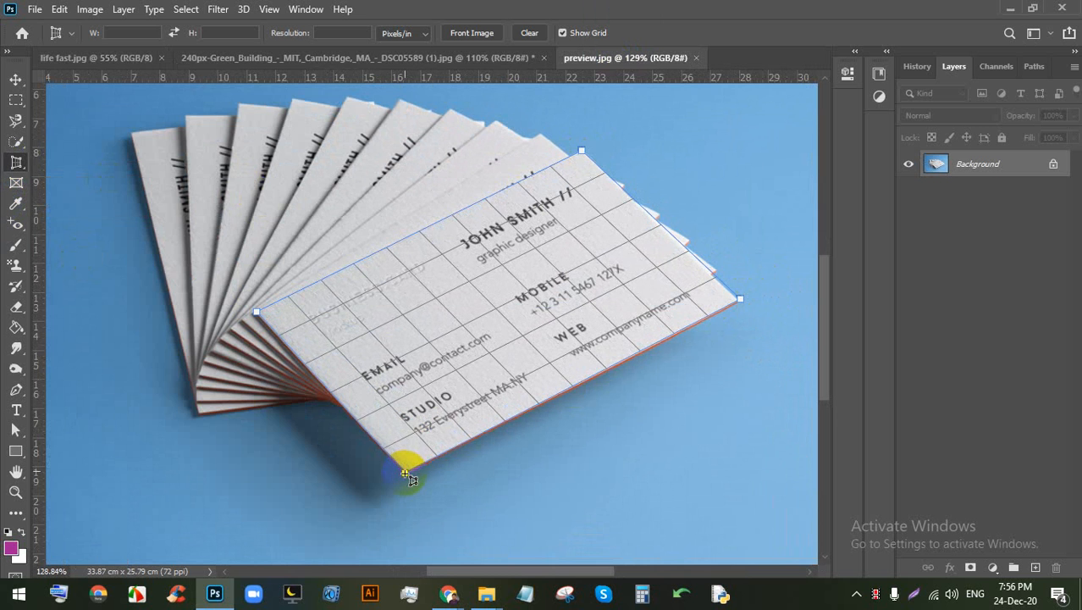
{"action": "left_click", "coordinate": [650, 32]}
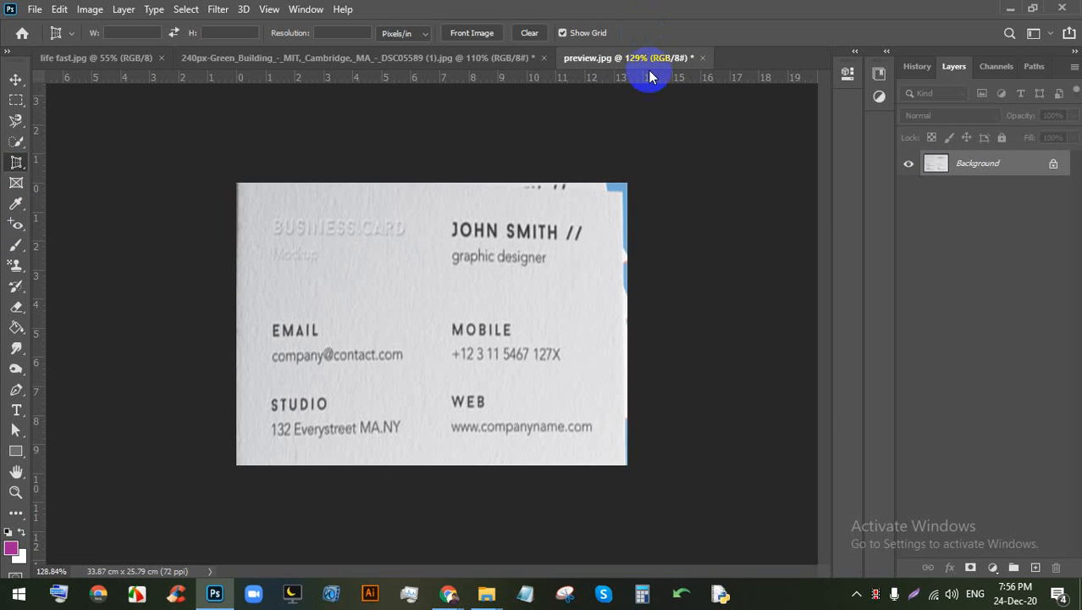
{"action": "key", "text": "ctrl+z"}
Step: Perspective-crop preview.jpg to the four corners of the front business card, discarding the misplaced first crop start
{"action": "left_click", "coordinate": [265, 351]}
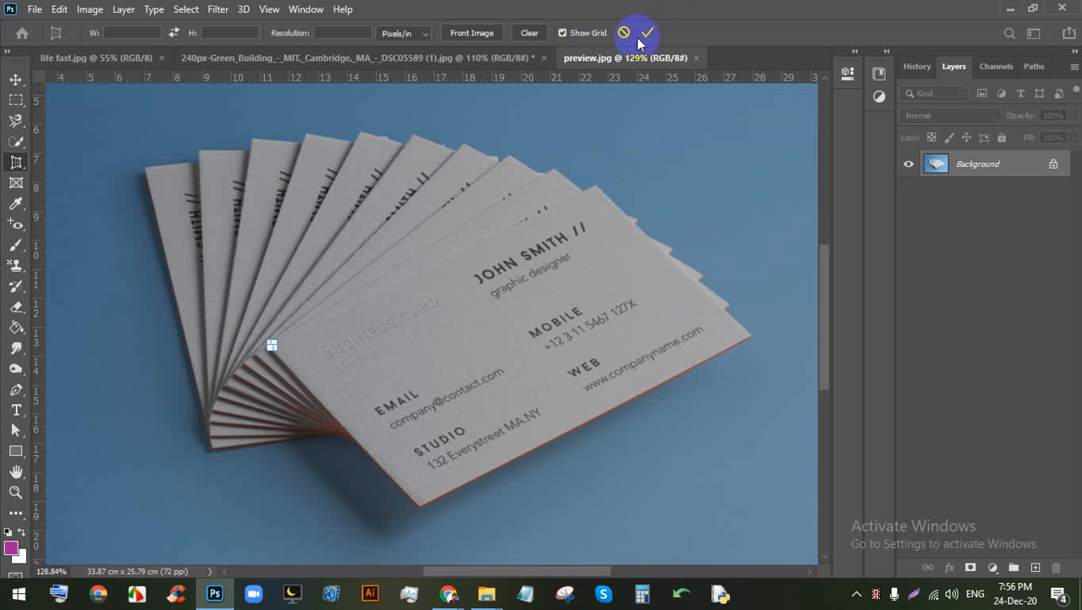
{"action": "left_click", "coordinate": [639, 39]}
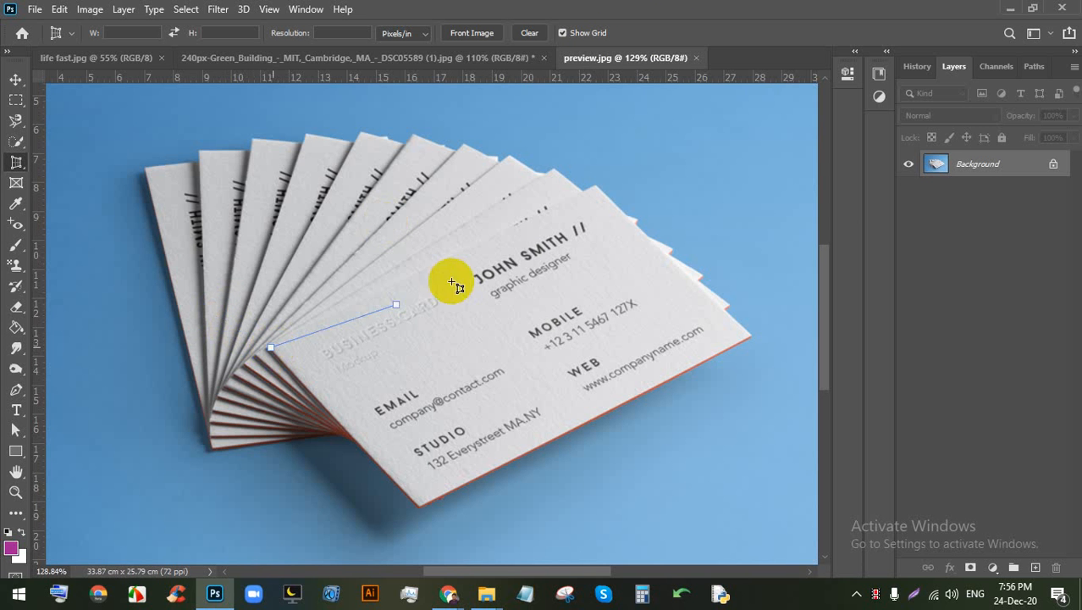
{"action": "left_click", "coordinate": [597, 186]}
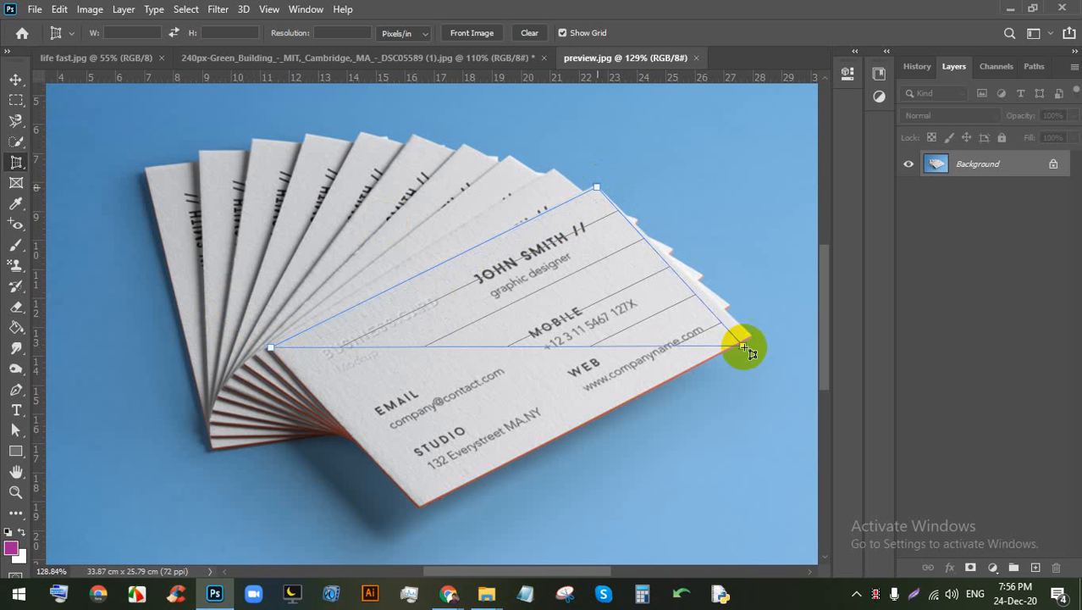
{"action": "left_click", "coordinate": [749, 337]}
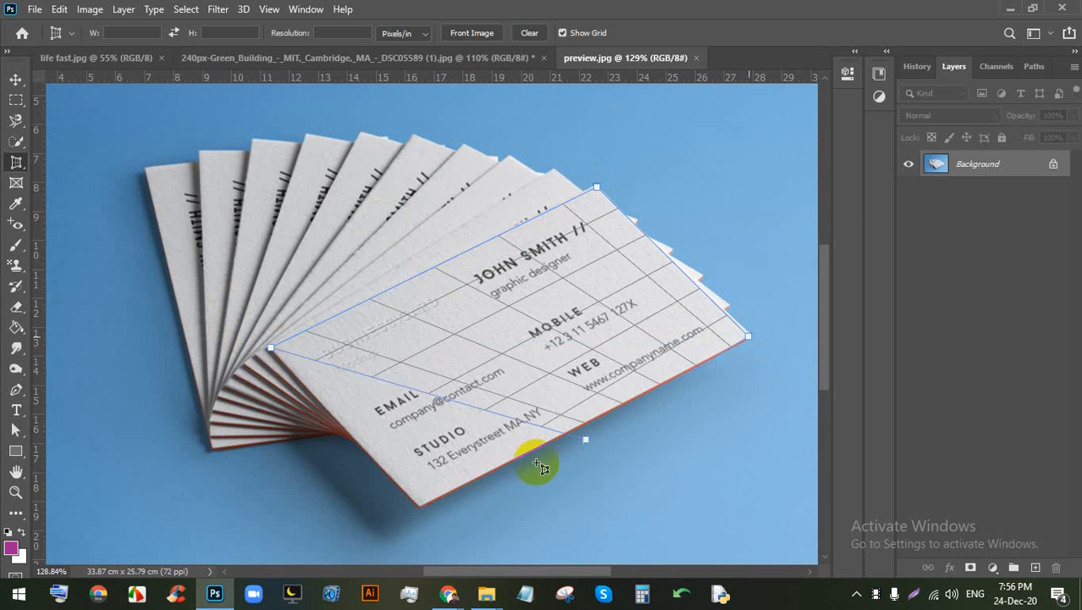
{"action": "left_click", "coordinate": [419, 503]}
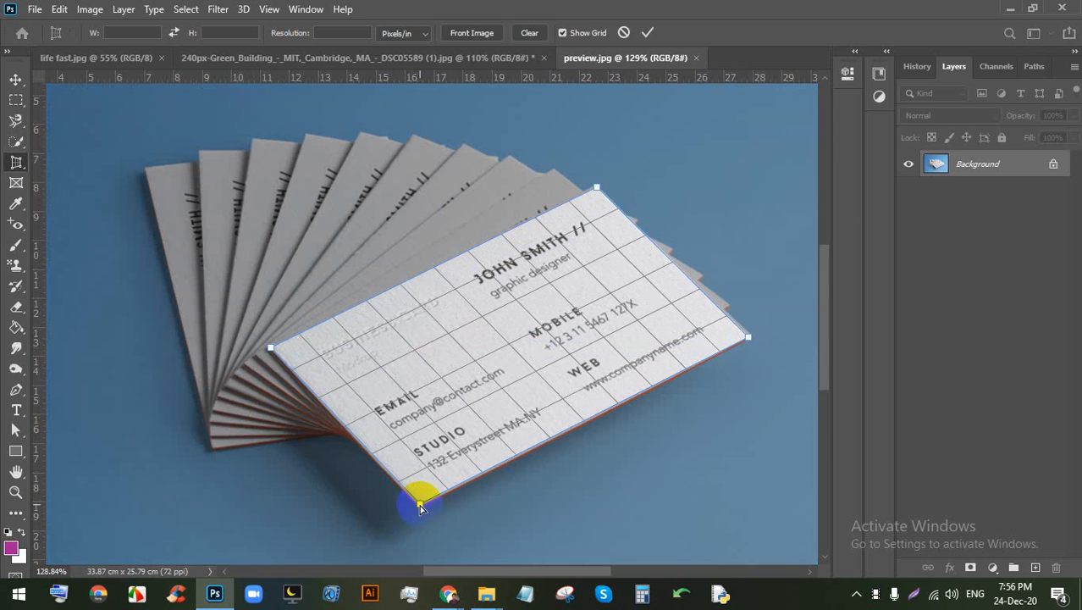
{"action": "left_click", "coordinate": [648, 34]}
{"action": "scroll", "coordinate": [553, 368], "scroll_direction": "up", "scroll_amount": 3}
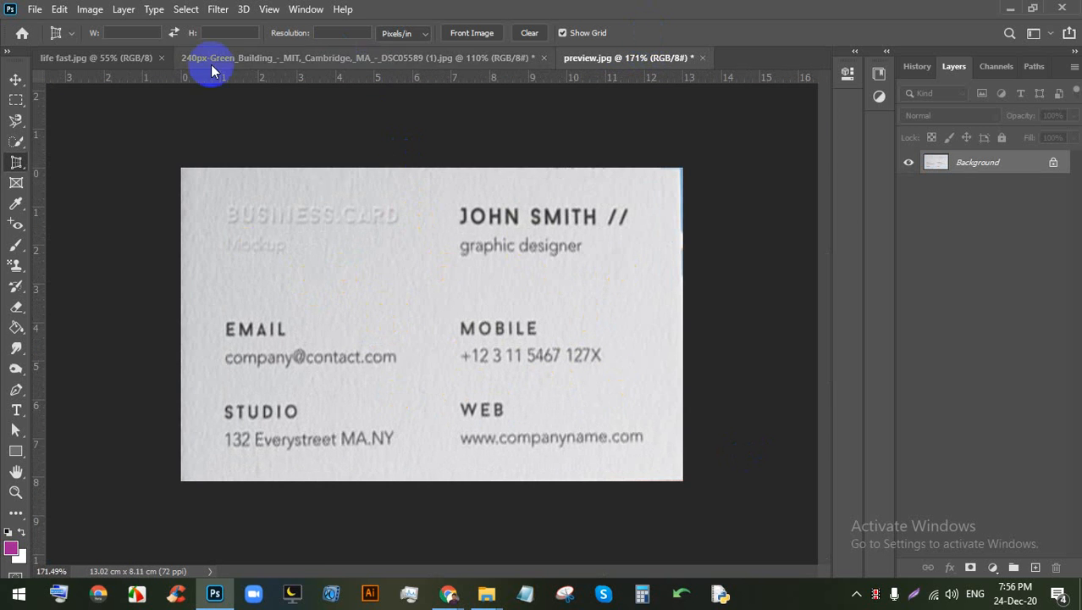
Step: In life fast.jpg, try a perspective crop around the white MD.plus card and undo it
{"action": "left_click", "coordinate": [135, 57]}
{"action": "scroll", "coordinate": [385, 332], "scroll_direction": "up", "scroll_amount": 5}
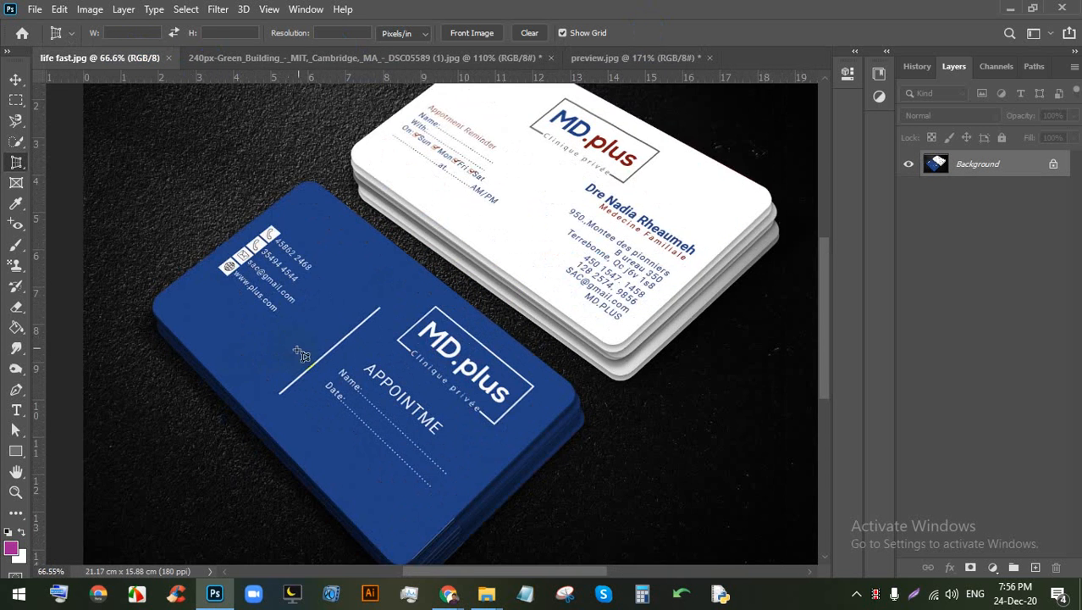
{"action": "left_click_drag", "start_coordinate": [423, 318], "coordinate": [415, 370]}
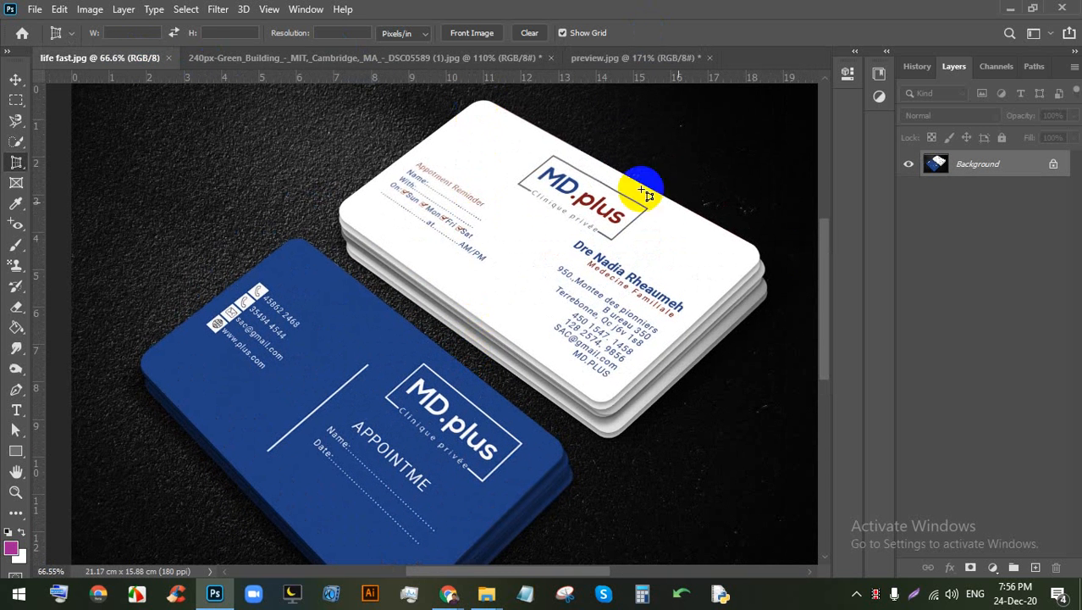
{"action": "left_click", "coordinate": [756, 250]}
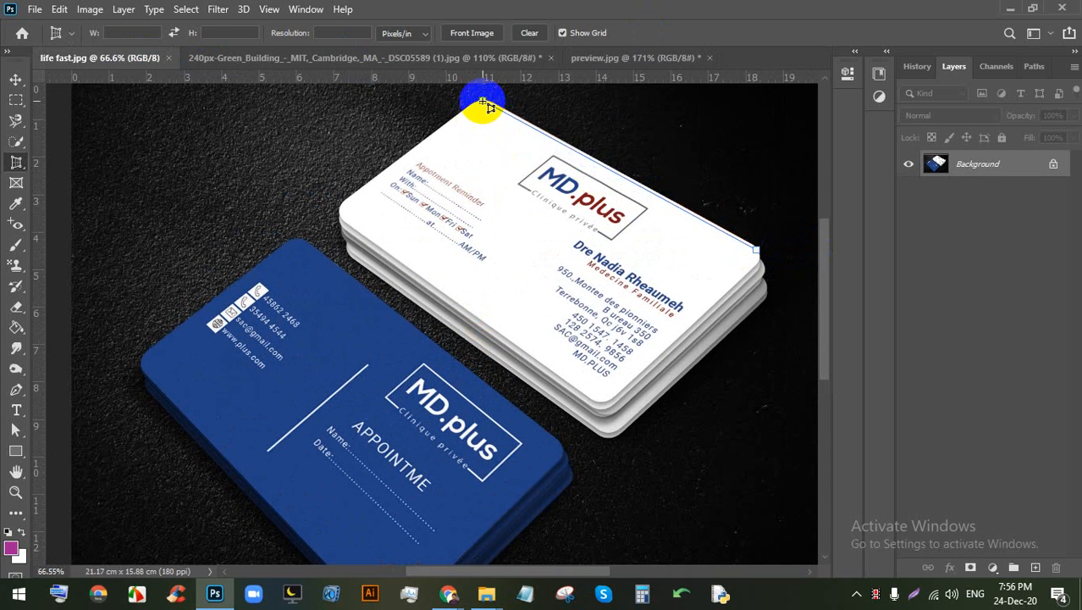
{"action": "left_click", "coordinate": [480, 101]}
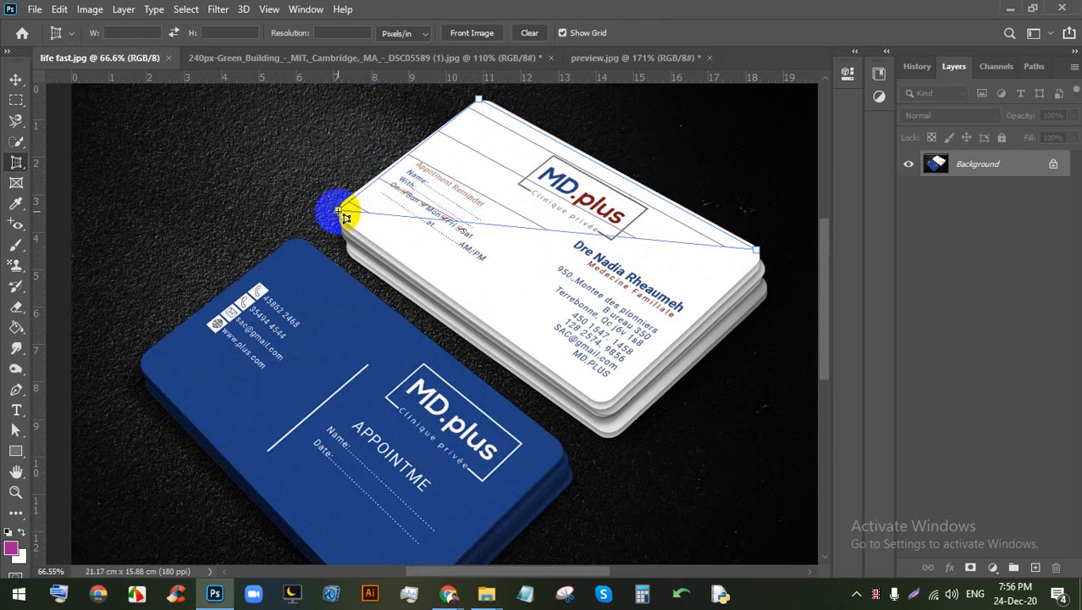
{"action": "left_click", "coordinate": [337, 210]}
{"action": "left_click", "coordinate": [601, 410]}
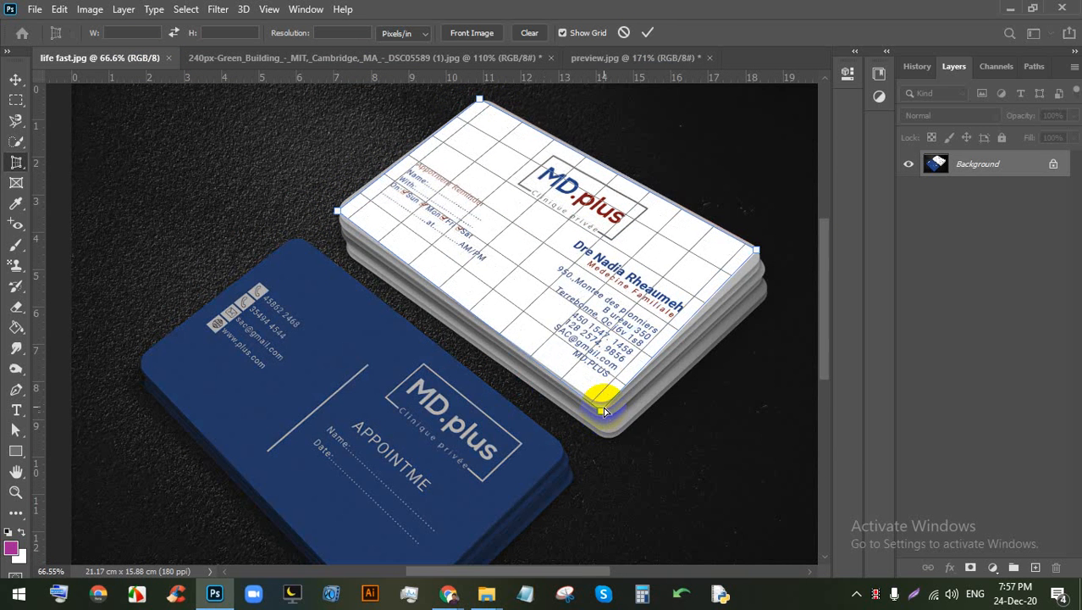
{"action": "left_click", "coordinate": [647, 32]}
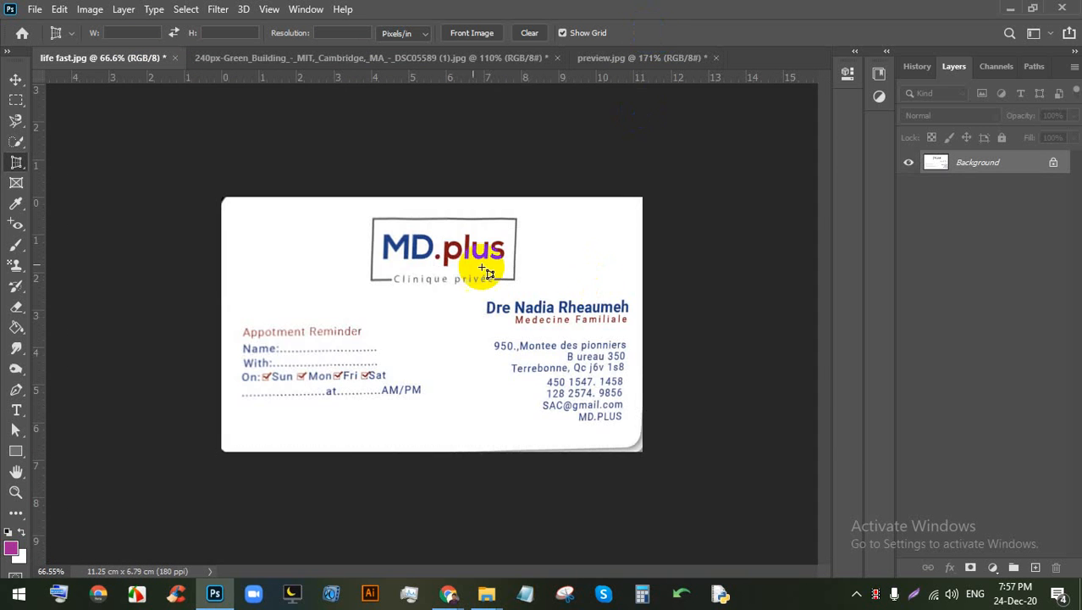
{"action": "scroll", "coordinate": [372, 288], "scroll_direction": "up", "scroll_amount": 2}
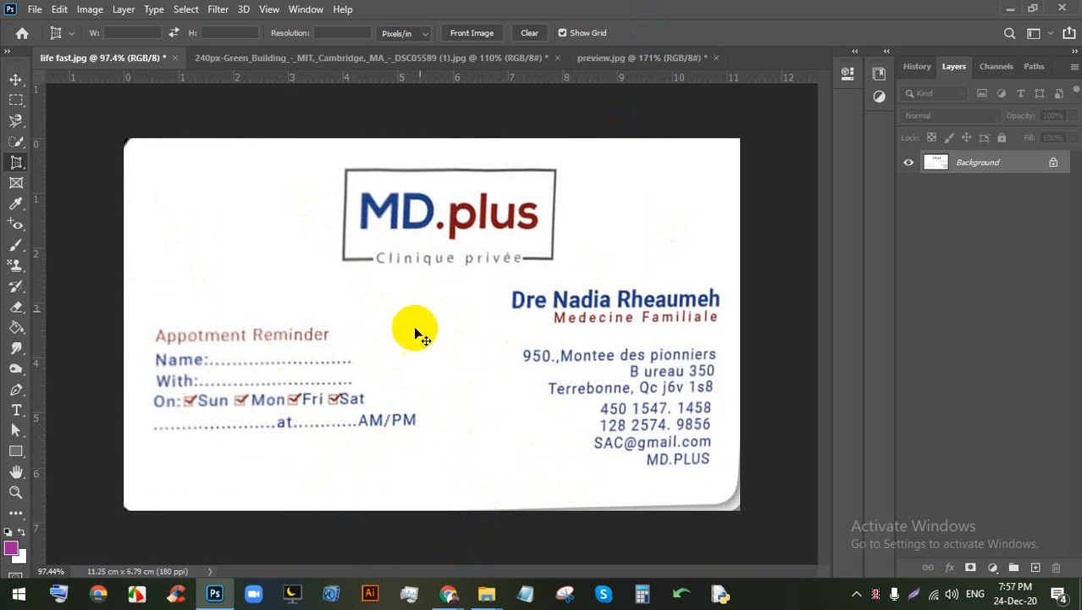
{"action": "key", "text": "ctrl+z"}
Step: Perspective-crop life fast.jpg to the four corners of the topmost white MD.plus card
{"action": "scroll", "coordinate": [584, 372], "scroll_direction": "down", "scroll_amount": 7}
{"action": "scroll", "coordinate": [475, 172], "scroll_direction": "up", "scroll_amount": 4}
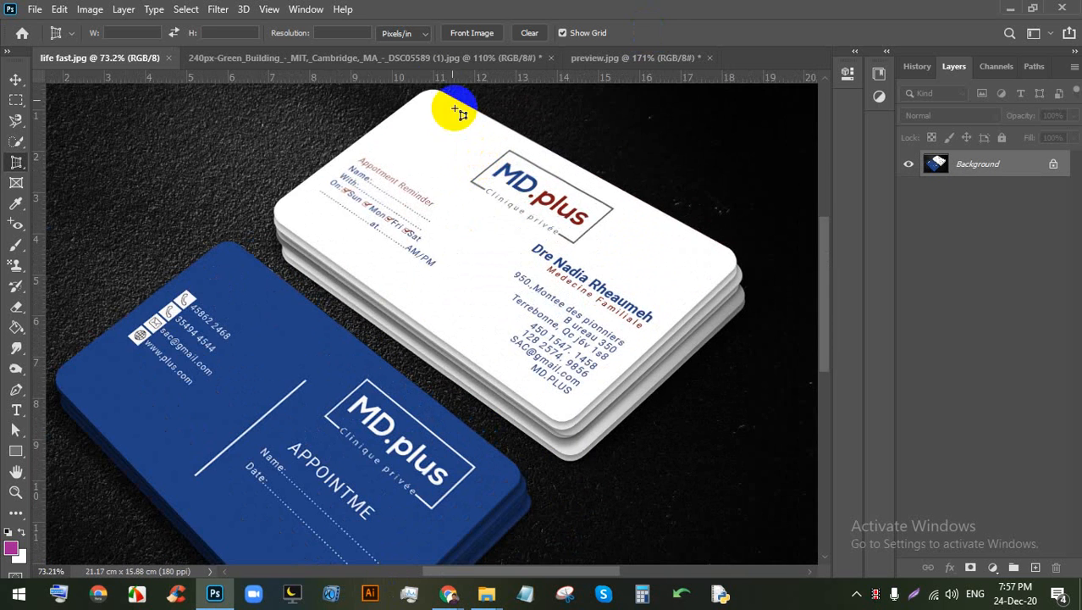
{"action": "scroll", "coordinate": [426, 119], "scroll_direction": "up", "scroll_amount": 1}
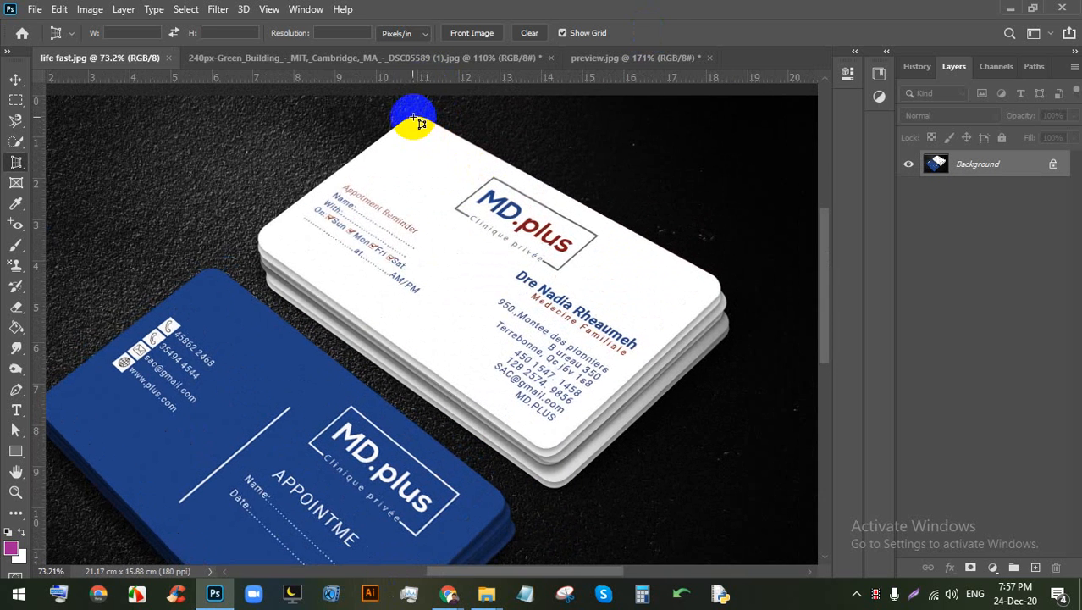
{"action": "left_click", "coordinate": [414, 118]}
{"action": "left_click", "coordinate": [634, 32]}
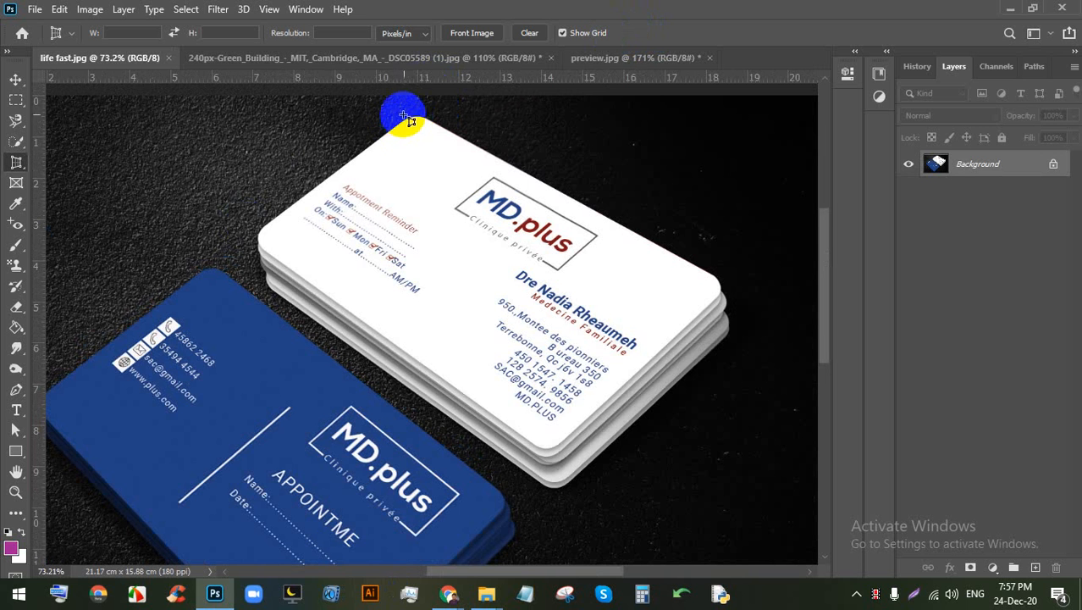
{"action": "left_click", "coordinate": [413, 116]}
{"action": "left_click", "coordinate": [254, 242]}
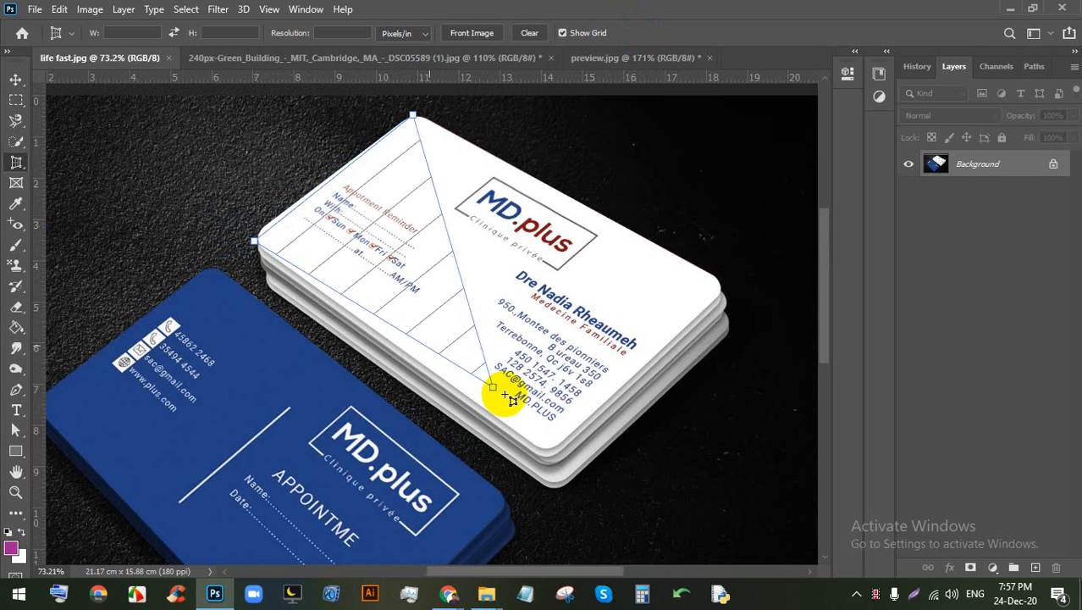
{"action": "left_click", "coordinate": [546, 450]}
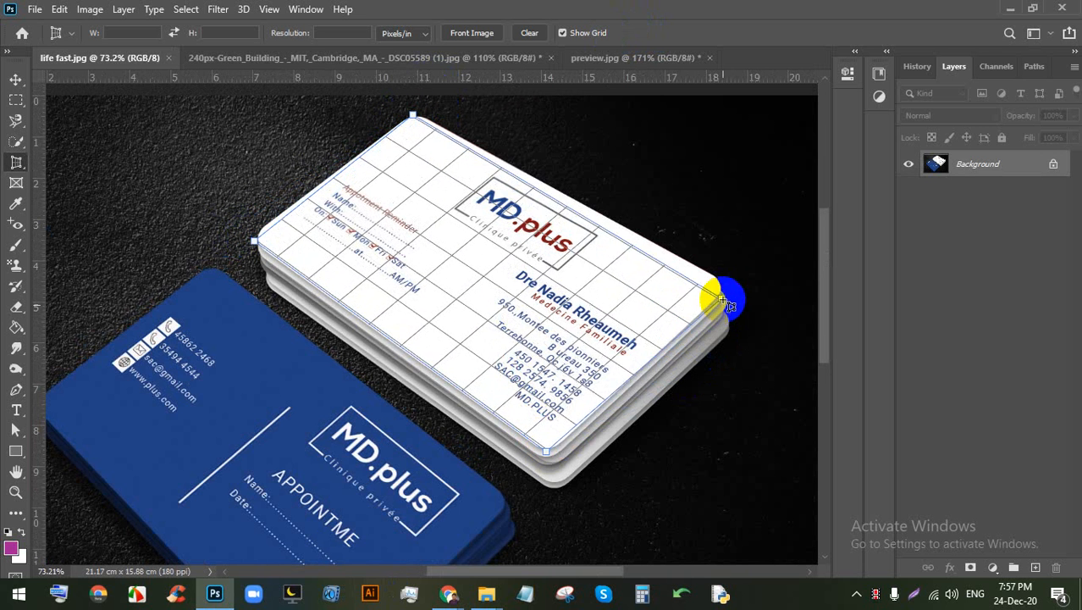
{"action": "left_click", "coordinate": [721, 289]}
{"action": "left_click", "coordinate": [647, 34]}
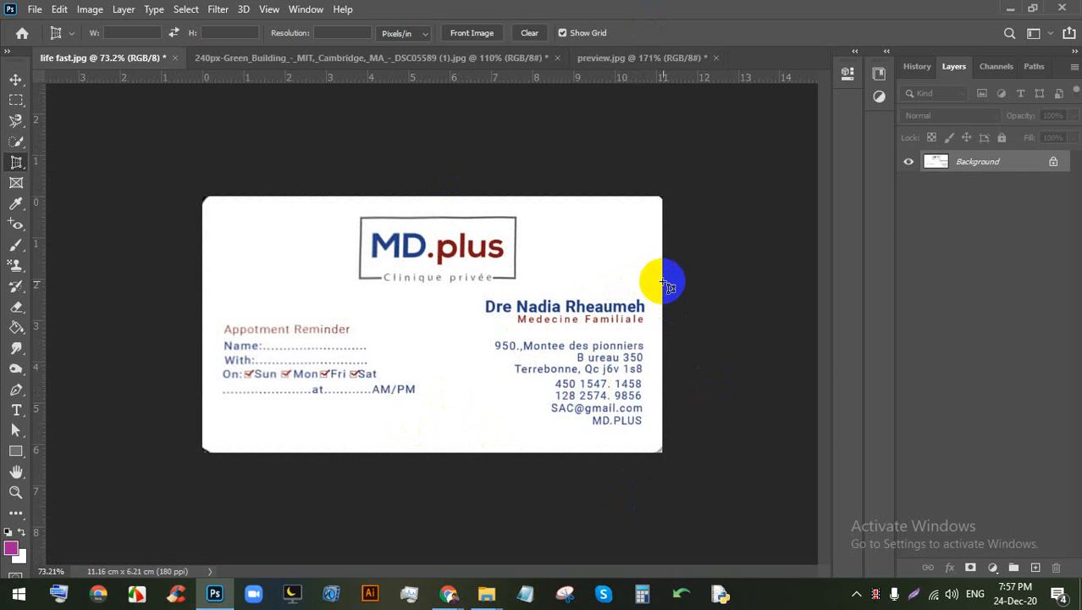
Step: Close the Green Building photo without saving its changes
{"action": "left_click", "coordinate": [542, 59]}
{"action": "left_click", "coordinate": [557, 58]}
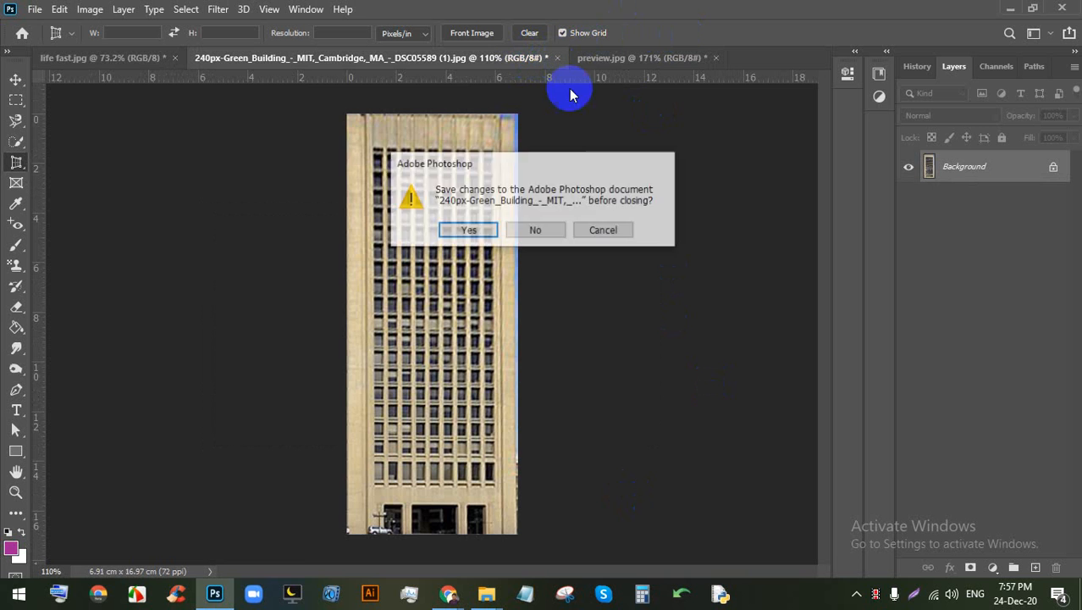
{"action": "left_click", "coordinate": [539, 230]}
Step: Activate the Eyedropper tool, open the foreground colour picker and accept the existing colour
{"action": "scroll", "coordinate": [552, 285], "scroll_direction": "up", "scroll_amount": 7}
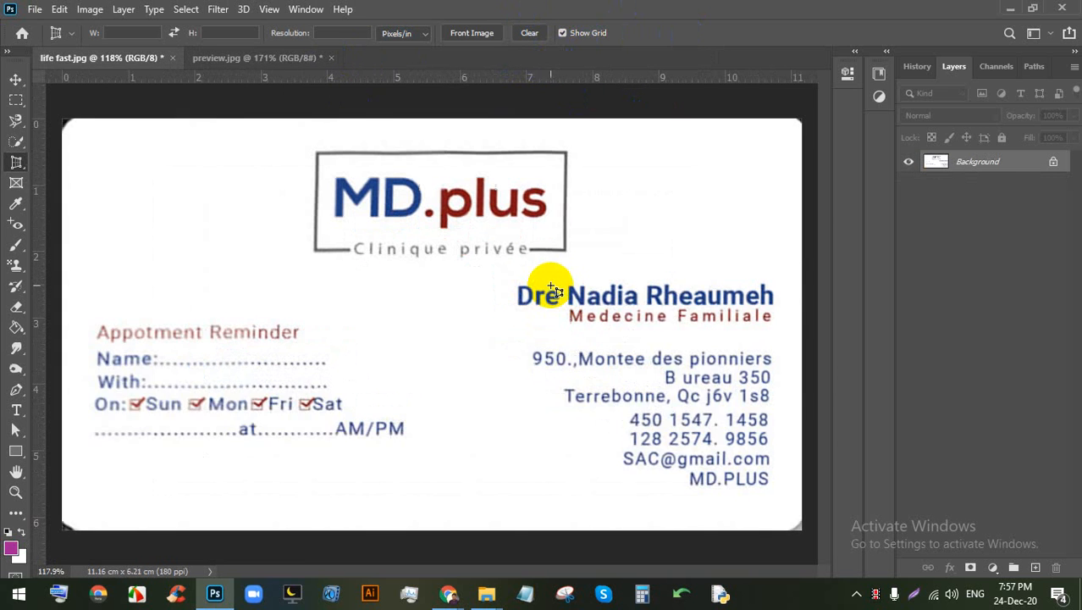
{"action": "left_click", "coordinate": [15, 207]}
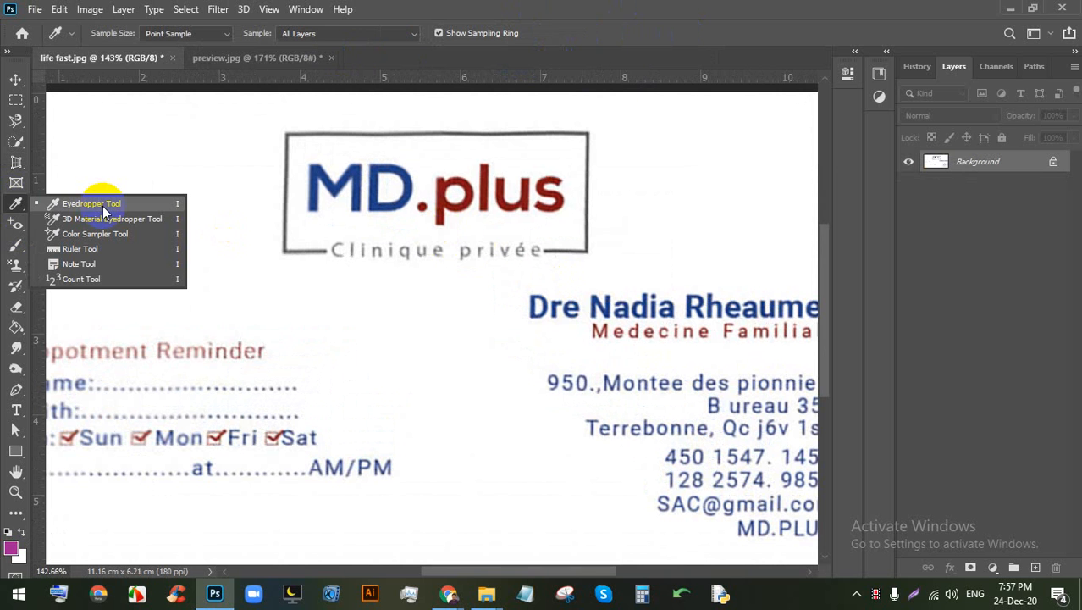
{"action": "left_click", "coordinate": [103, 205]}
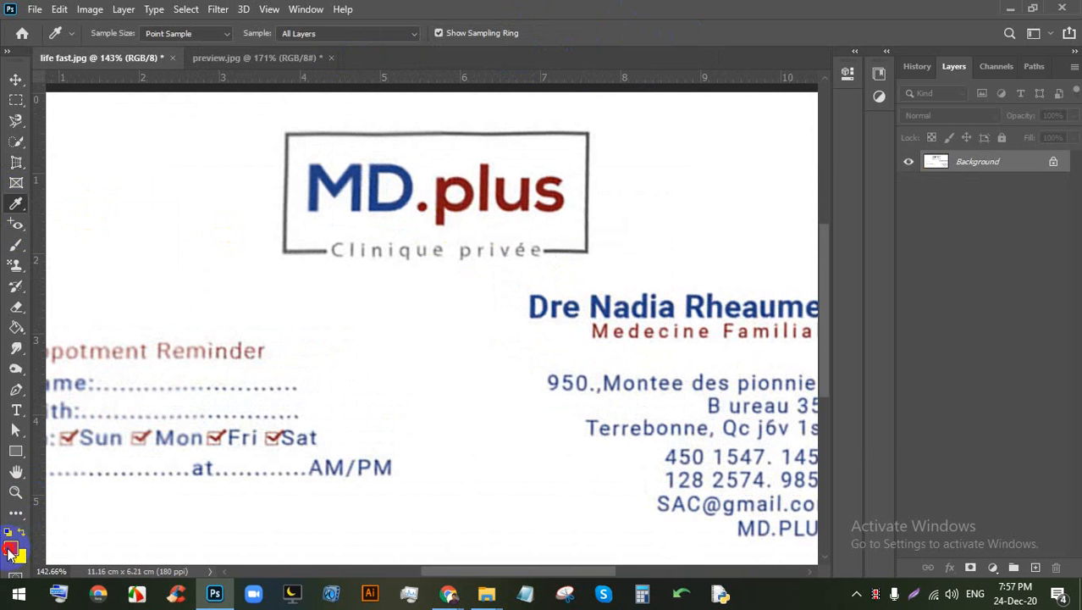
{"action": "left_click", "coordinate": [10, 551]}
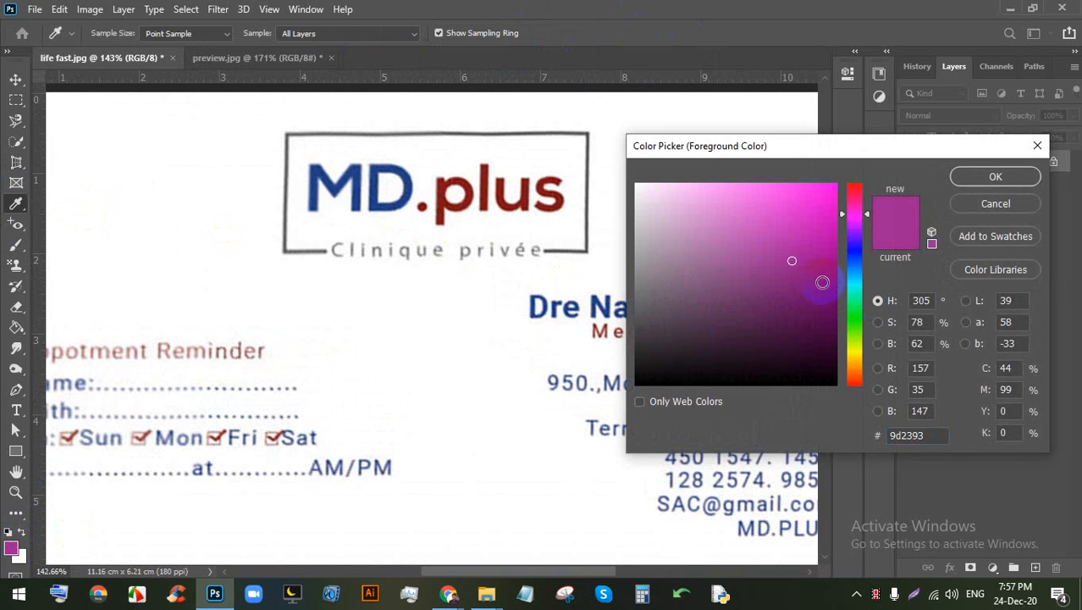
{"action": "left_click", "coordinate": [1000, 179]}
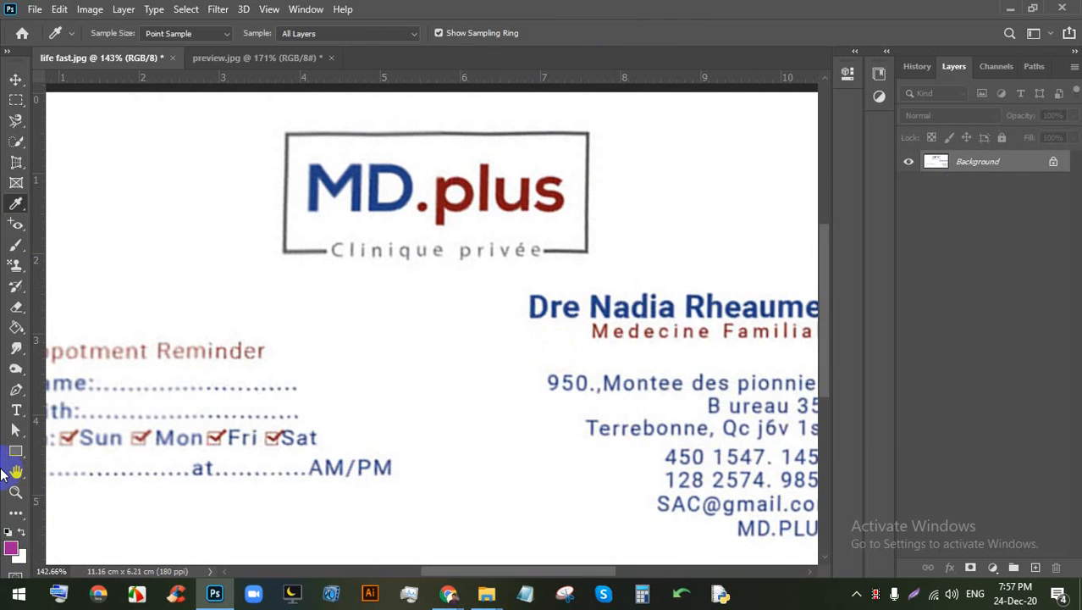
Step: In the background colour picker, sample the logo's blue and red lettering and its grey frame, and cancel without applying a colour
{"action": "left_click", "coordinate": [21, 557]}
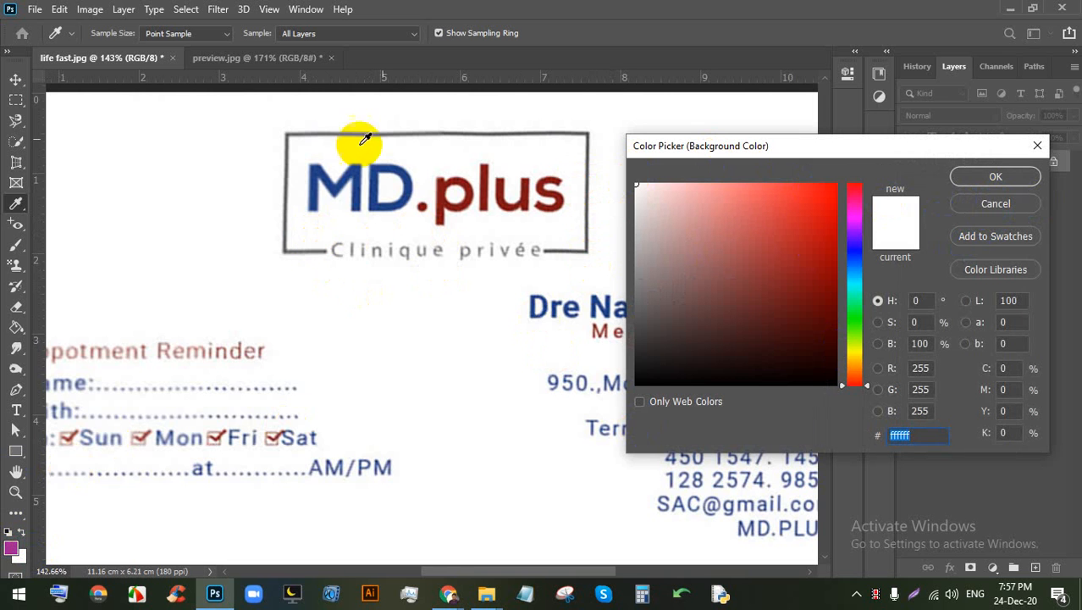
{"action": "left_click", "coordinate": [407, 174]}
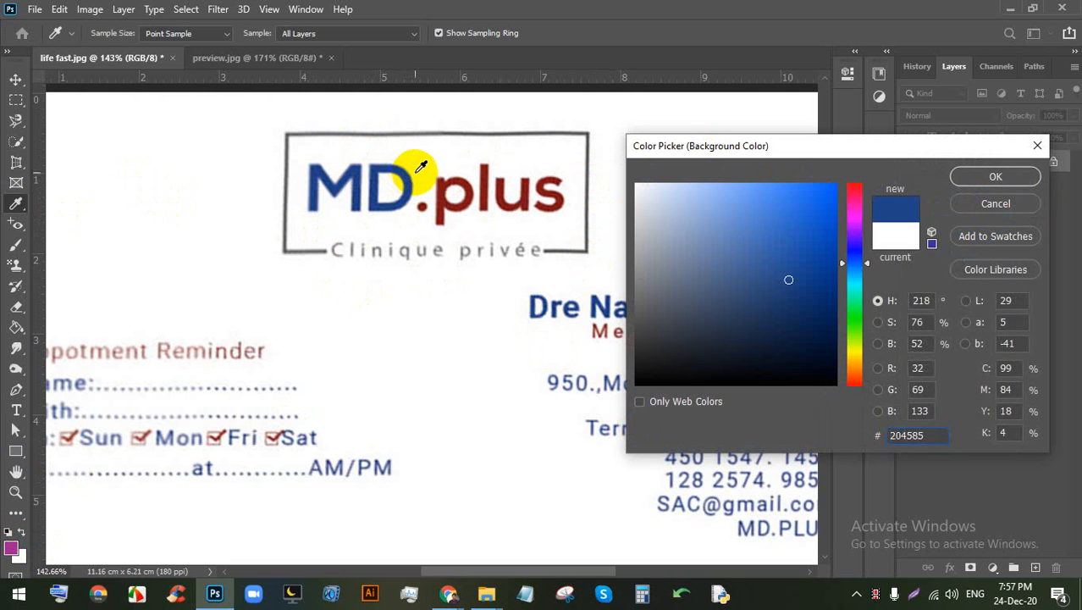
{"action": "left_click", "coordinate": [415, 172]}
{"action": "left_click", "coordinate": [446, 182]}
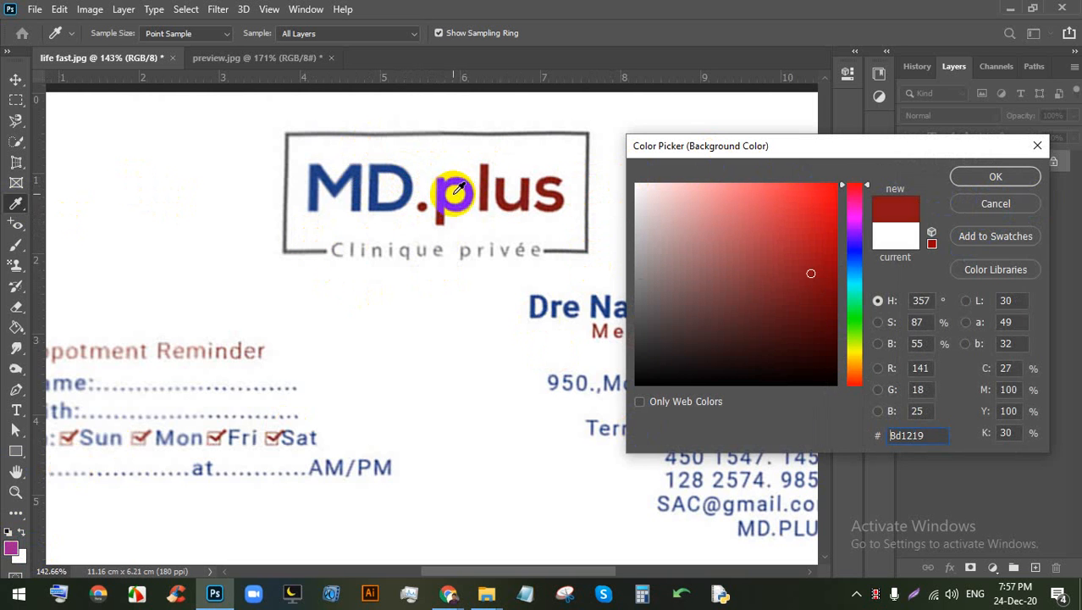
{"action": "left_click", "coordinate": [418, 182]}
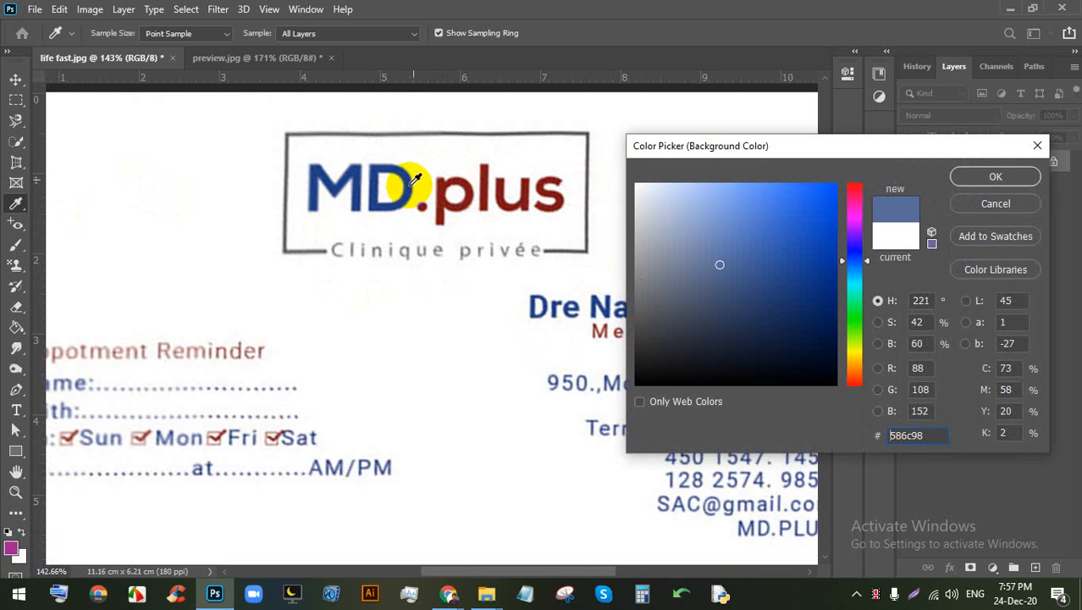
{"action": "left_click", "coordinate": [442, 149]}
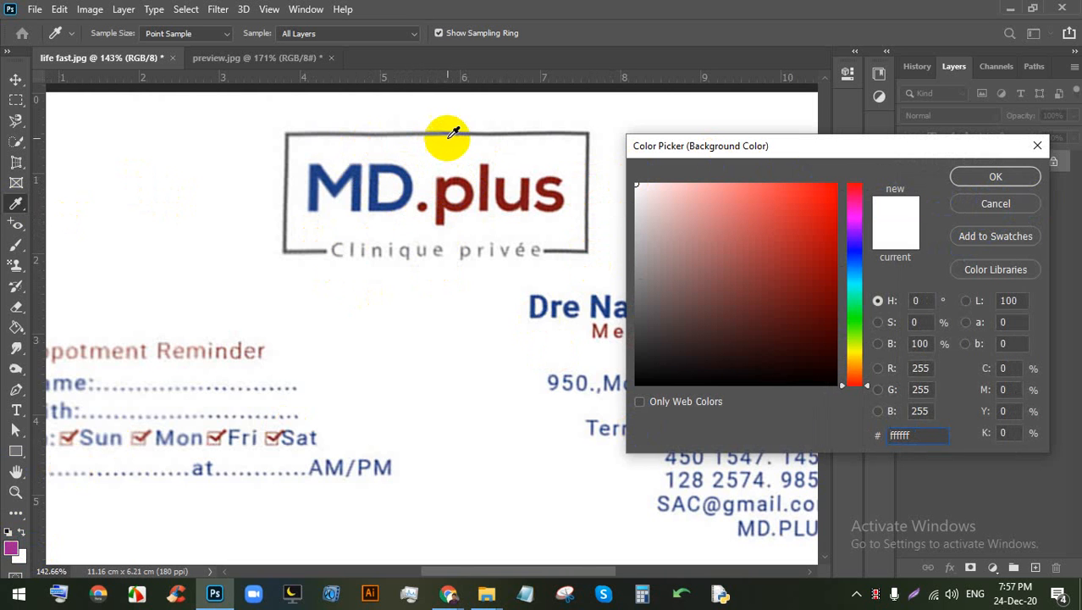
{"action": "left_click", "coordinate": [455, 127]}
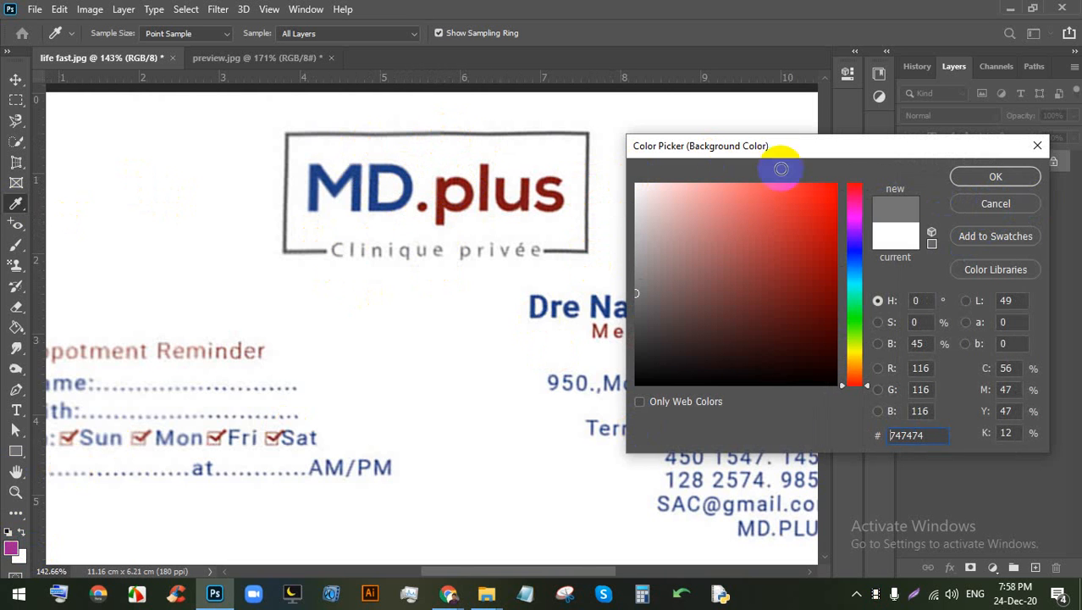
{"action": "left_click", "coordinate": [422, 184]}
{"action": "left_click", "coordinate": [571, 303]}
{"action": "left_click", "coordinate": [593, 352]}
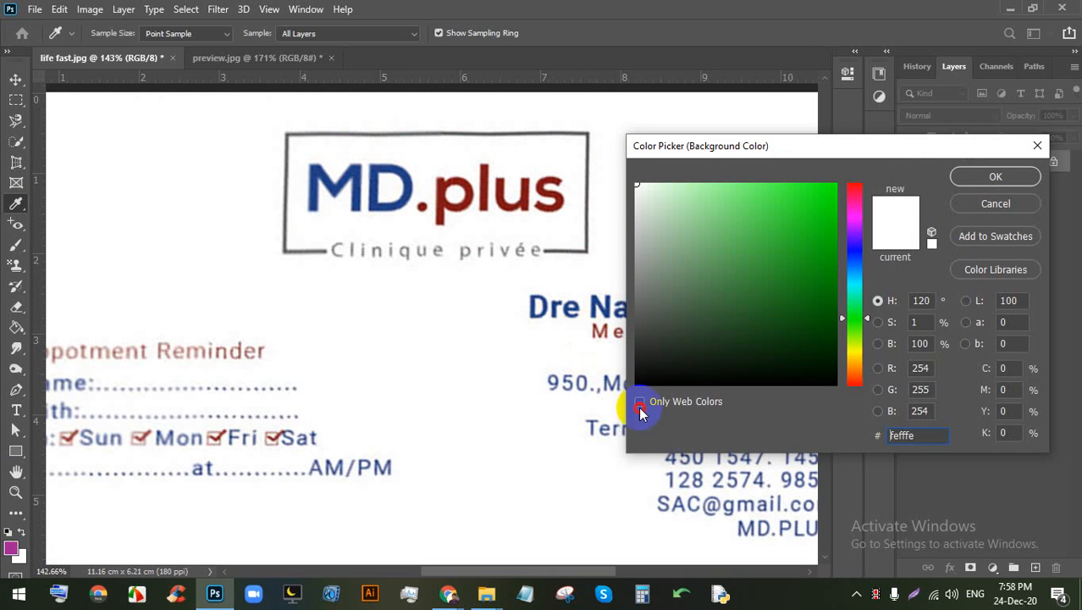
{"action": "left_click", "coordinate": [653, 476]}
{"action": "left_click", "coordinate": [977, 203]}
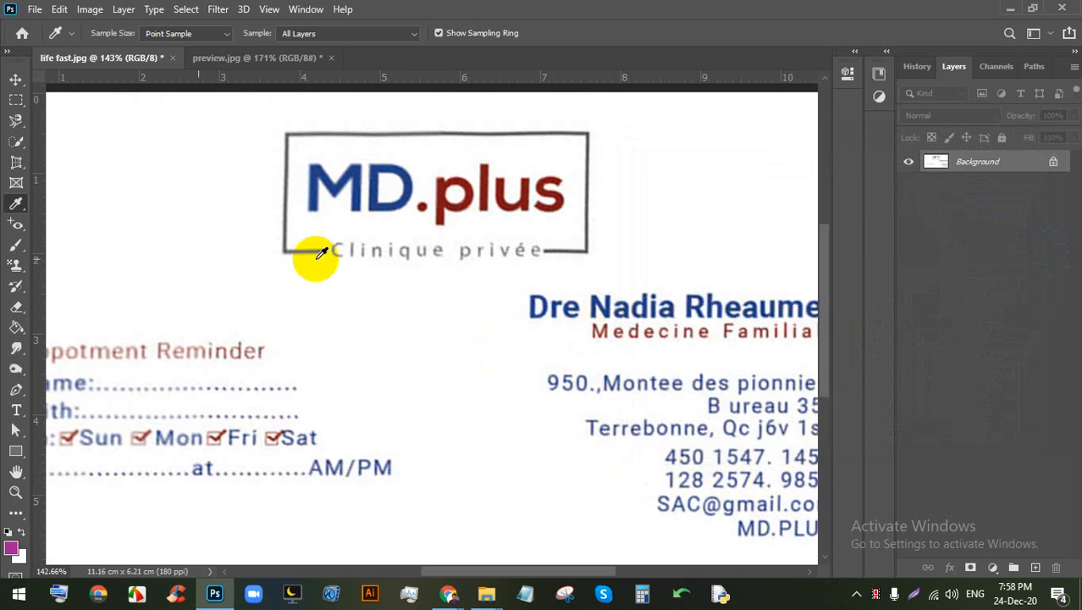
Step: With the Eyedropper tool, sample the business card's white as the foreground colour
{"action": "key", "text": "ctrl+0"}
{"action": "right_click", "coordinate": [15, 209]}
{"action": "left_click", "coordinate": [73, 216]}
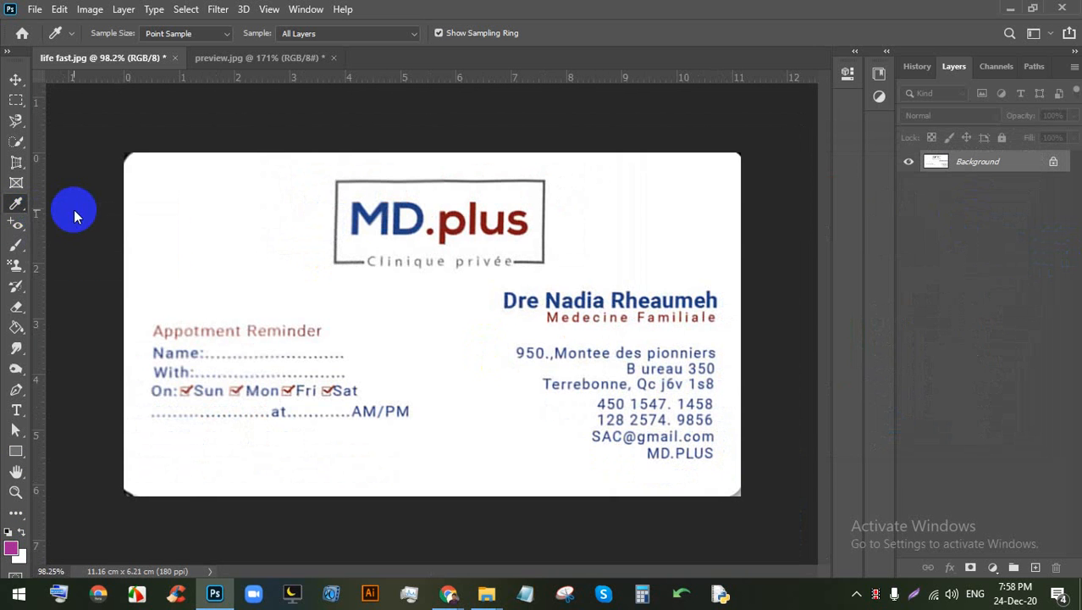
{"action": "right_click", "coordinate": [8, 212]}
{"action": "left_click", "coordinate": [80, 203]}
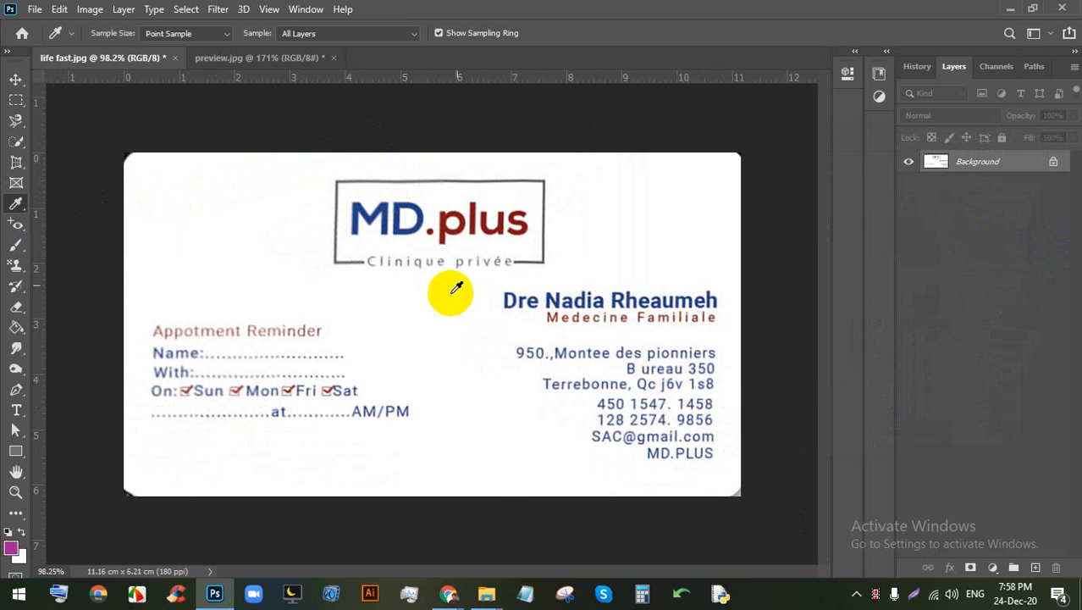
{"action": "left_click_drag", "start_coordinate": [467, 196], "coordinate": [419, 233]}
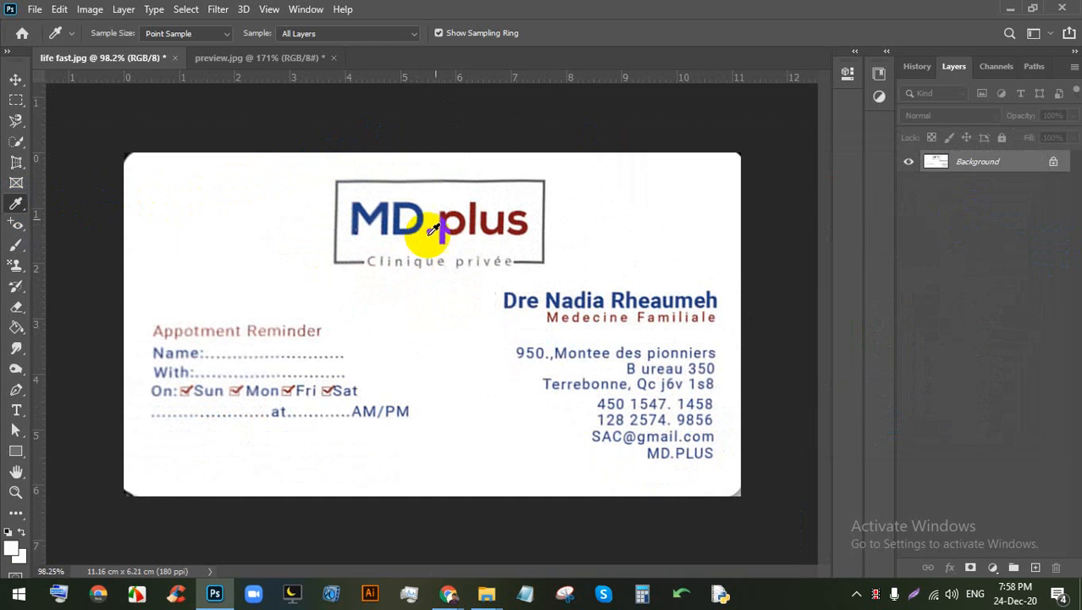
Step: Close life fast.jpg and preview.jpg without saving their changes
{"action": "left_click", "coordinate": [175, 59]}
{"action": "left_click", "coordinate": [543, 228]}
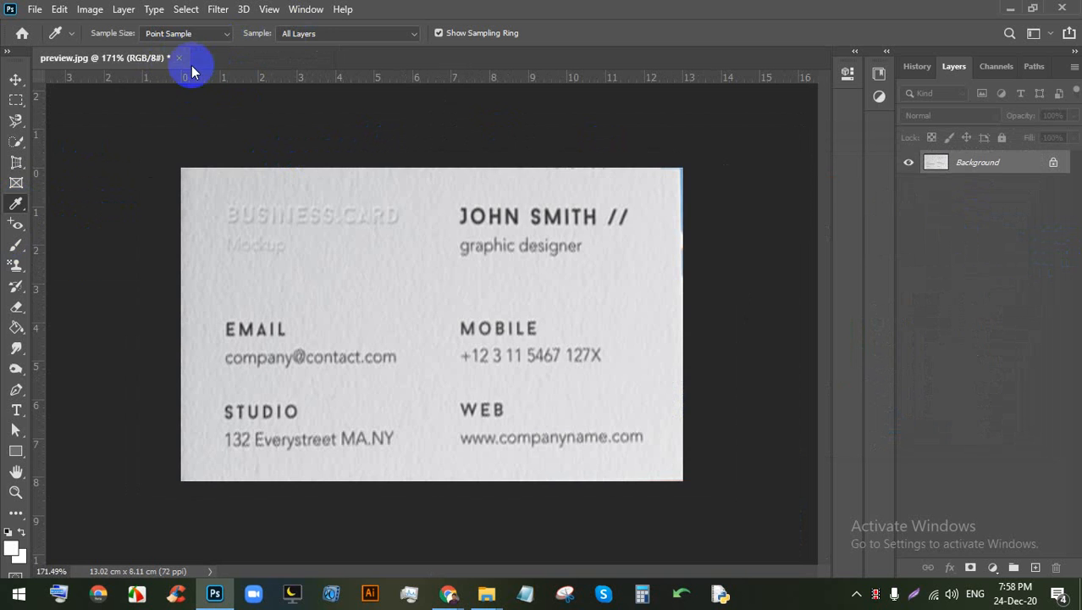
{"action": "left_click", "coordinate": [178, 59]}
{"action": "left_click", "coordinate": [529, 230]}
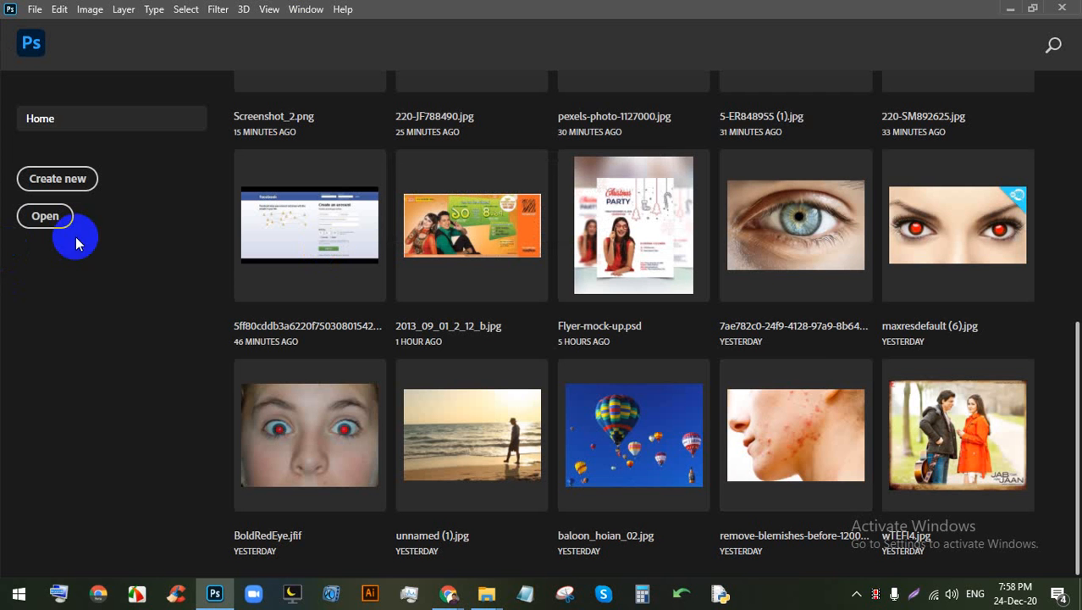
Step: Open the recent image remove-blemishes-before-1200px.jpg and activate the Spot Healing Brush tool
{"action": "left_click", "coordinate": [787, 398]}
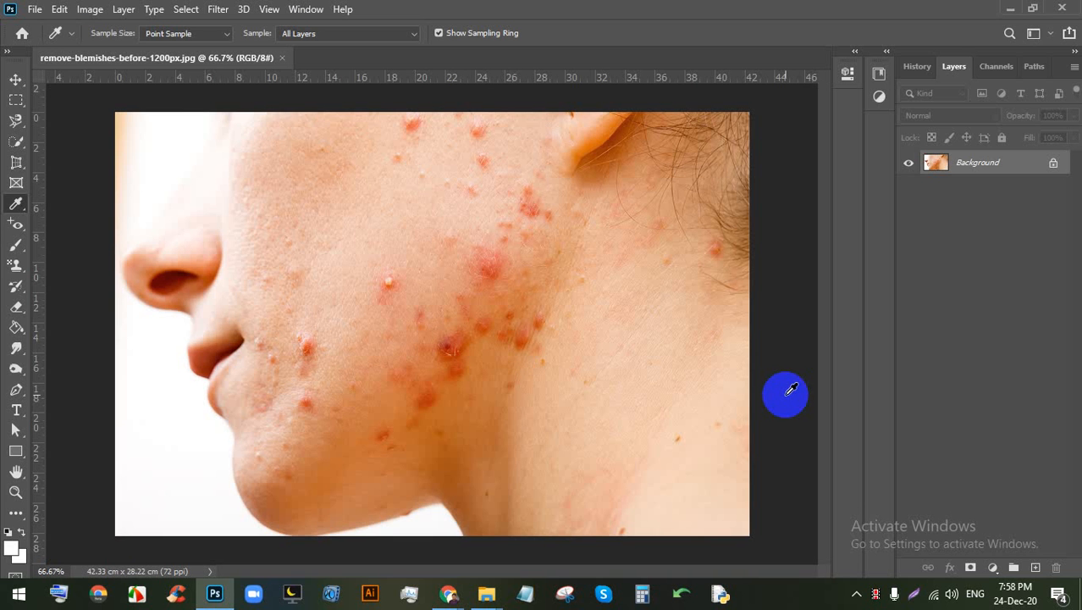
{"action": "left_click", "coordinate": [14, 211]}
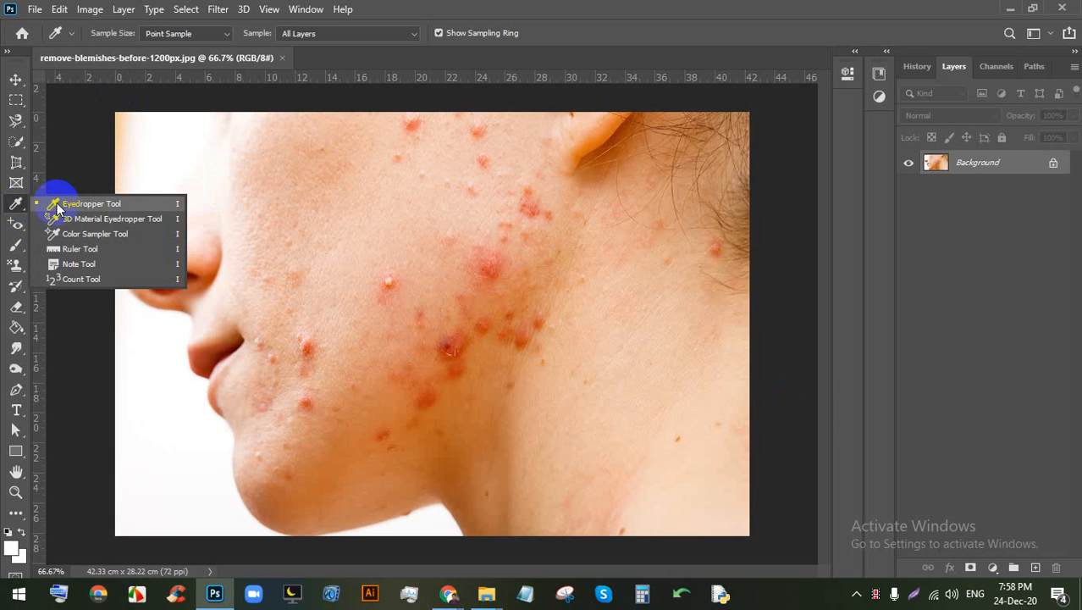
{"action": "left_click", "coordinate": [17, 223]}
{"action": "left_click_drag", "start_coordinate": [17, 224], "coordinate": [92, 224]}
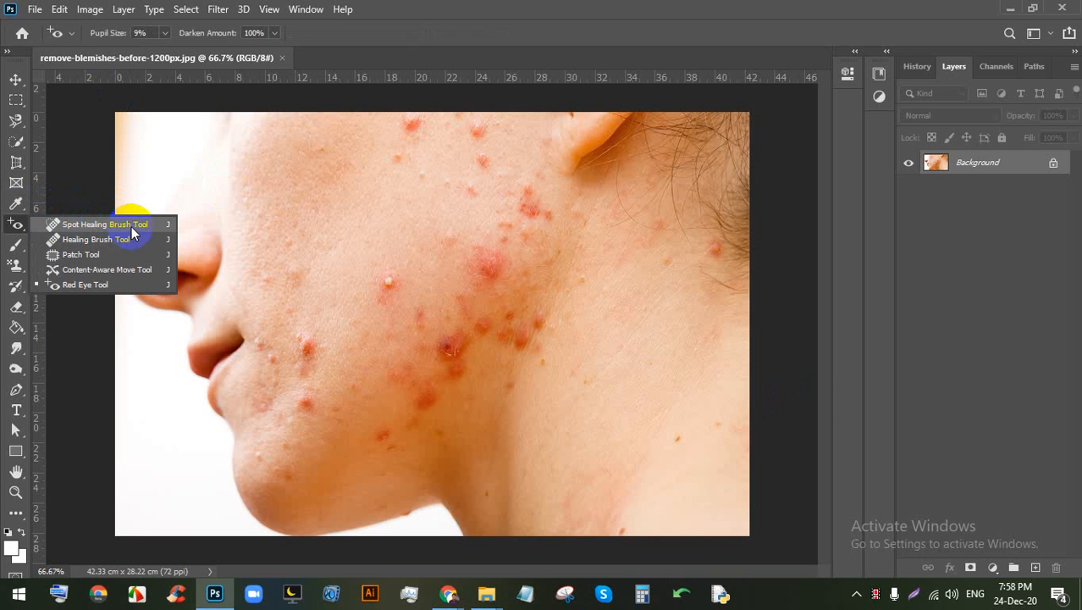
{"action": "left_click", "coordinate": [120, 226]}
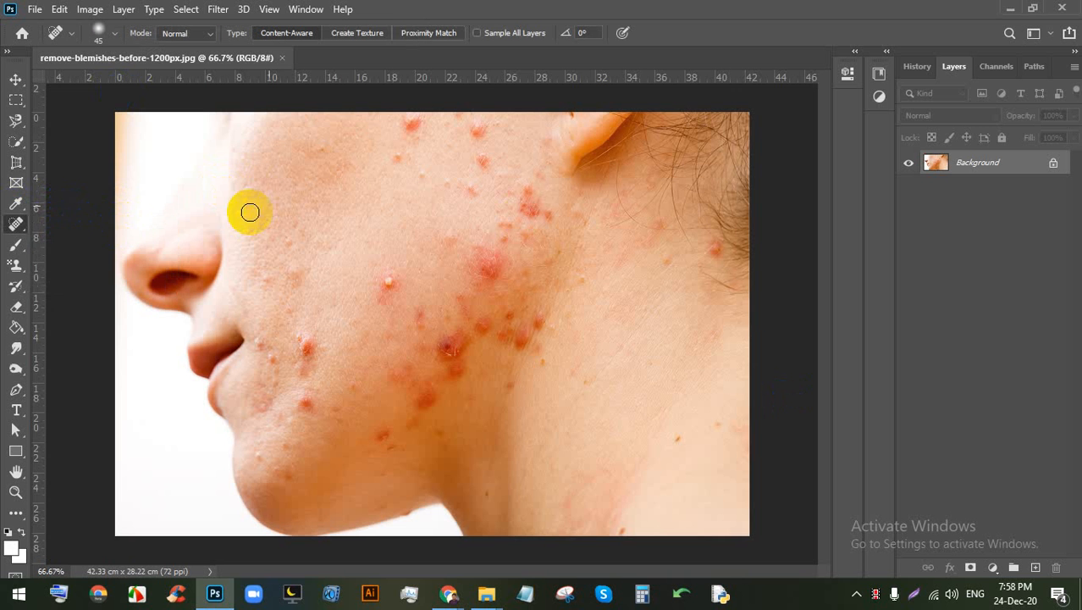
Step: Heal the white-headed pimple in the middle of the cheek and the redness around it with the 45 px Spot Healing Brush
{"action": "scroll", "coordinate": [362, 195], "scroll_direction": "up", "scroll_amount": 1}
{"action": "scroll", "coordinate": [272, 313], "scroll_direction": "up", "scroll_amount": 1}
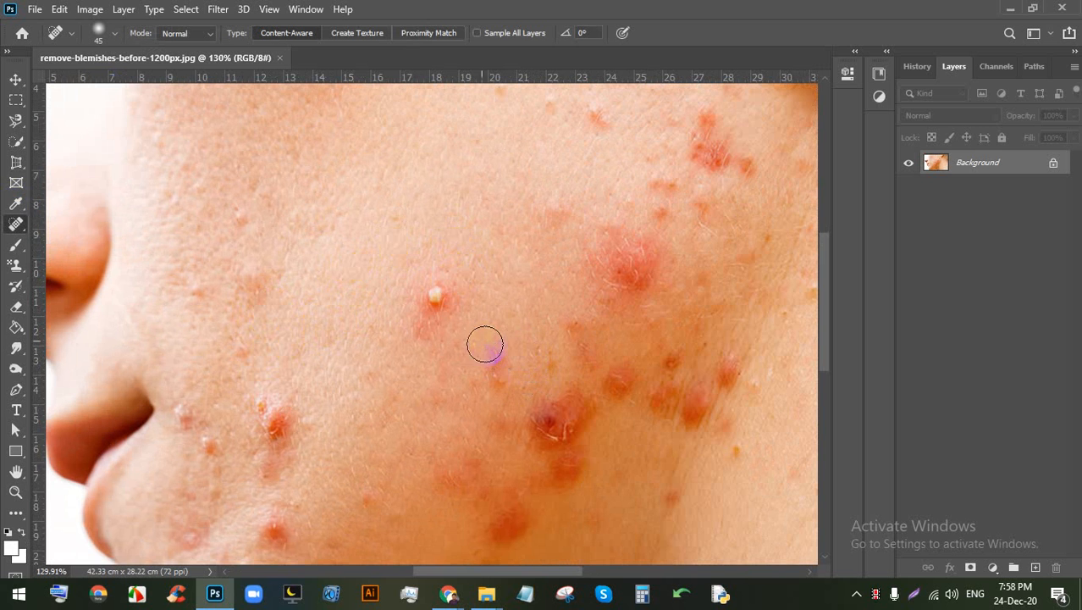
{"action": "scroll", "coordinate": [447, 318], "scroll_direction": "up", "scroll_amount": 1}
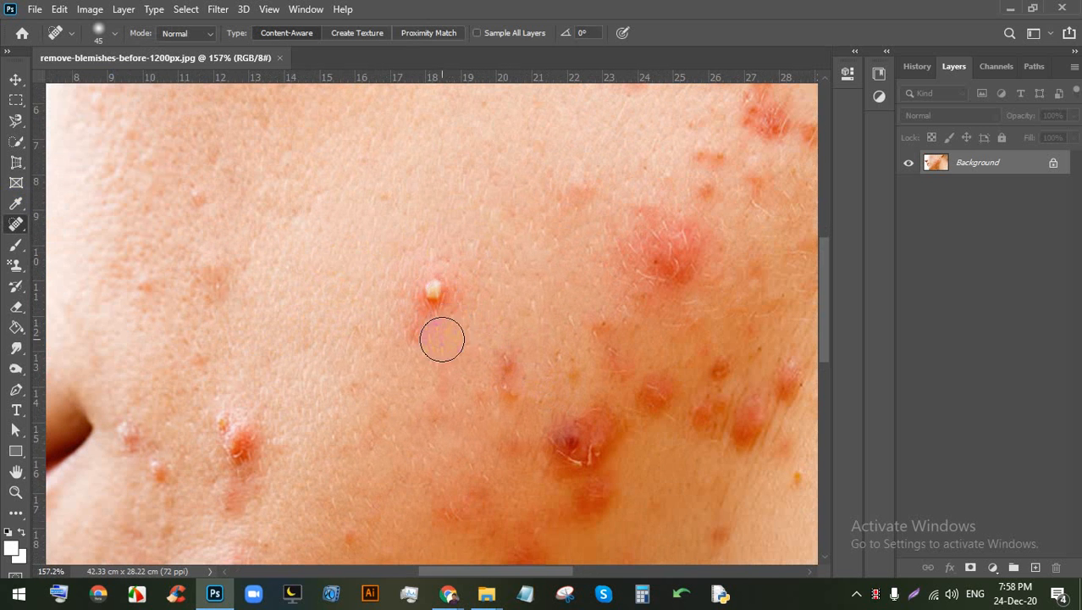
{"action": "scroll", "coordinate": [442, 340], "scroll_direction": "up", "scroll_amount": 1}
{"action": "left_click_drag", "start_coordinate": [447, 309], "coordinate": [447, 309]}
{"action": "left_click", "coordinate": [447, 311]}
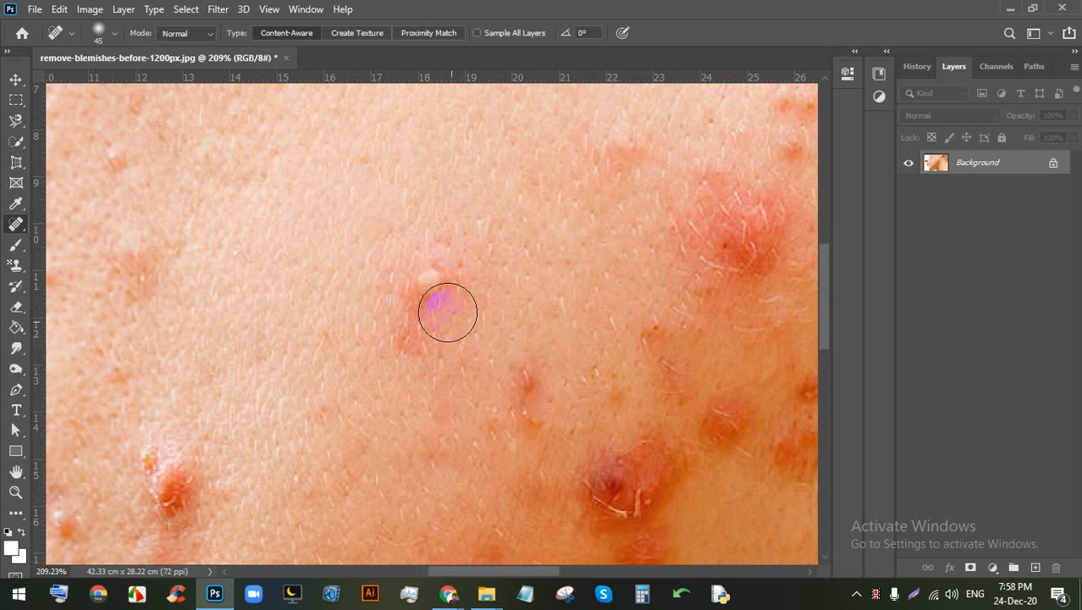
{"action": "mouse_move", "coordinate": [430, 268]}
{"action": "left_mouse_down"}
{"action": "mouse_move", "coordinate": [420, 291]}
{"action": "mouse_move", "coordinate": [420, 274]}
{"action": "left_mouse_up"}
{"action": "left_click_drag", "start_coordinate": [444, 330], "coordinate": [402, 344]}
{"action": "scroll", "coordinate": [525, 318], "scroll_direction": "down", "scroll_amount": 4}
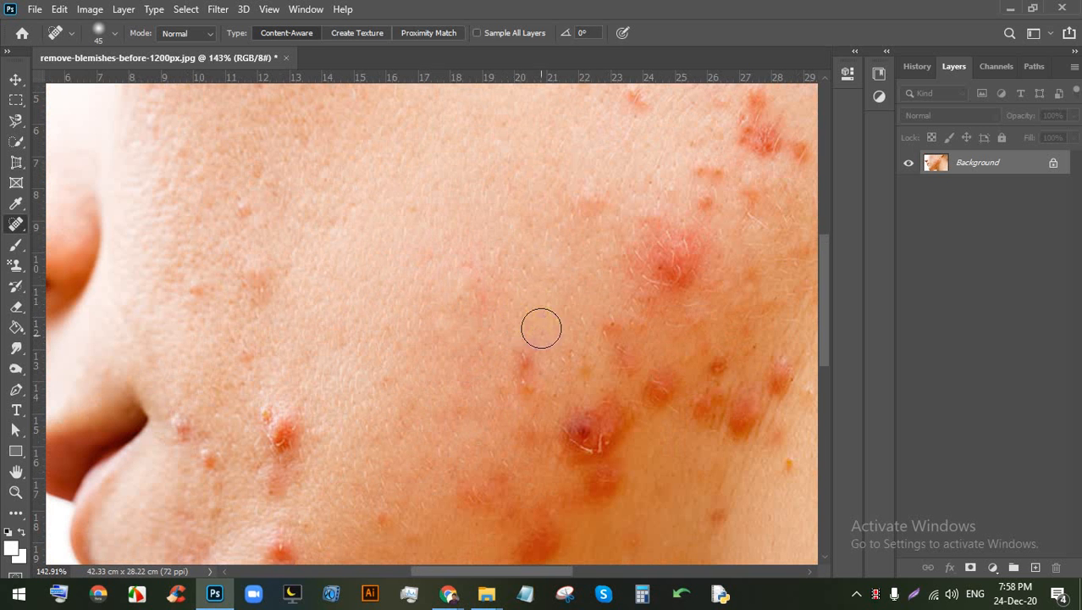
Step: Spot-heal the small red mark on the cheek below the removed pimple and faint spots on the jaw and neck
{"action": "left_click", "coordinate": [669, 295]}
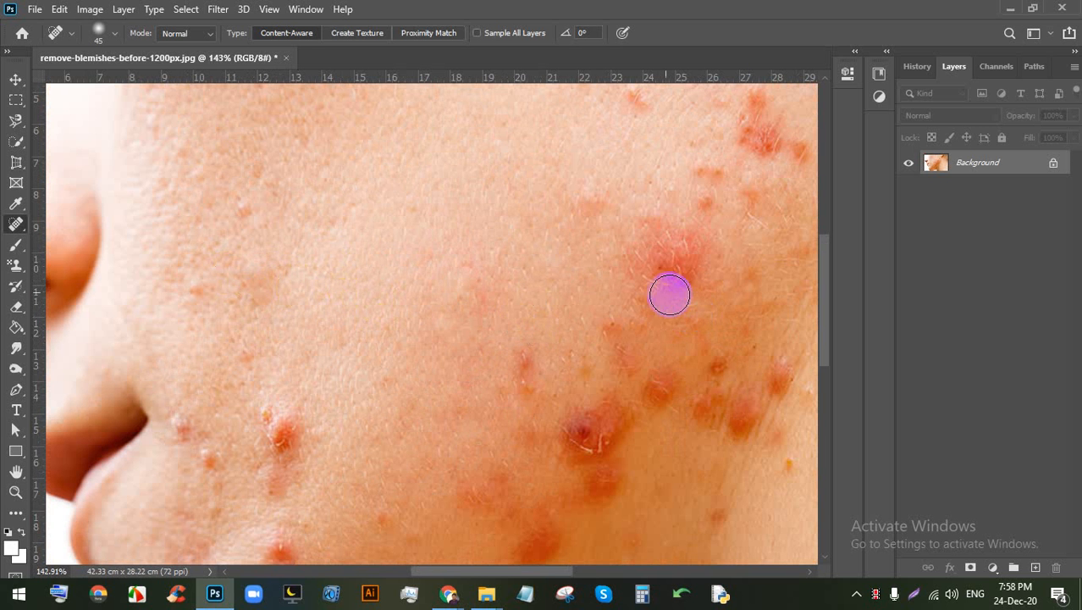
{"action": "scroll", "coordinate": [522, 363], "scroll_direction": "up", "scroll_amount": 5}
{"action": "left_click", "coordinate": [472, 308]}
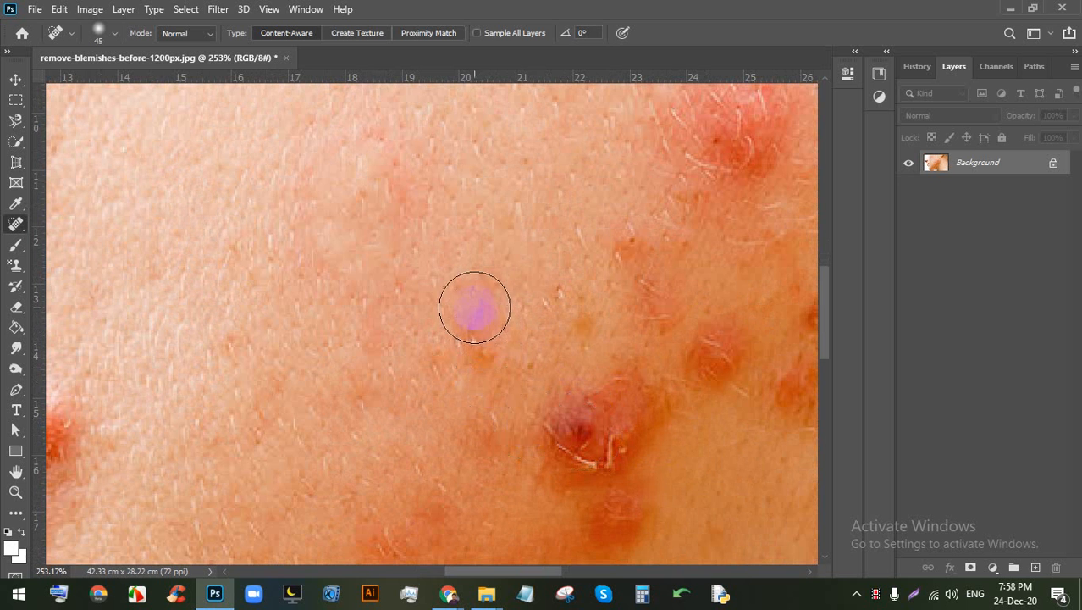
{"action": "scroll", "coordinate": [399, 290], "scroll_direction": "down", "scroll_amount": 9}
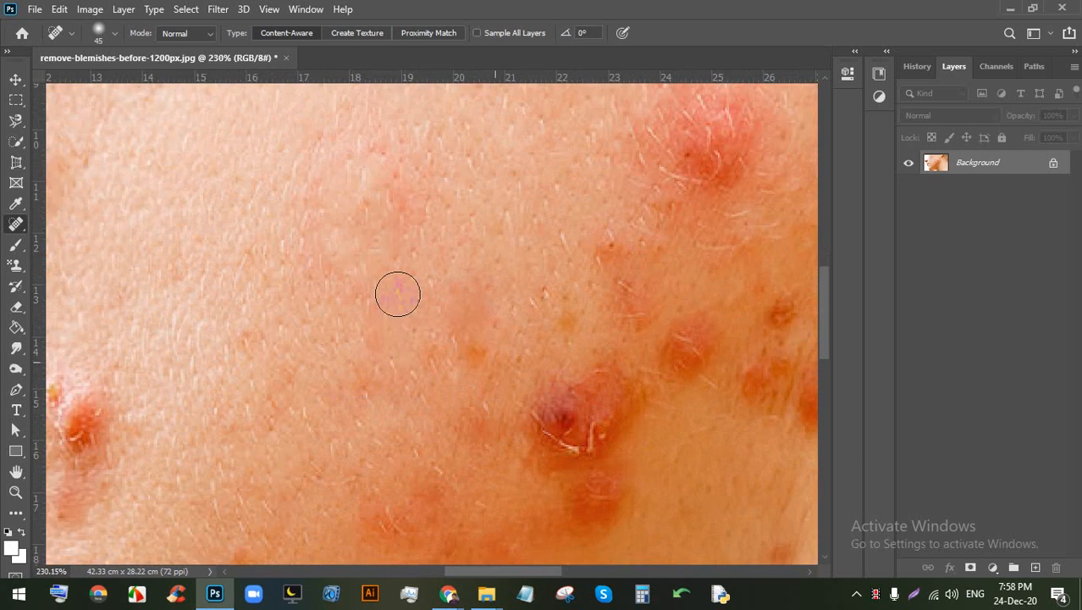
{"action": "scroll", "coordinate": [582, 370], "scroll_direction": "up", "scroll_amount": 9}
{"action": "left_click", "coordinate": [583, 476]}
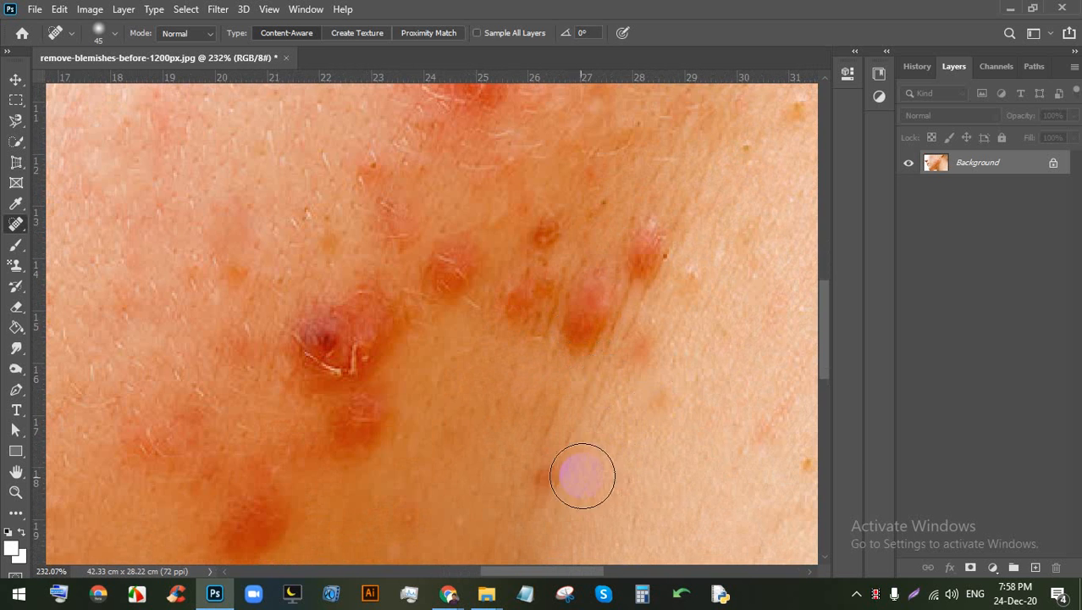
{"action": "left_click", "coordinate": [556, 437]}
{"action": "scroll", "coordinate": [568, 367], "scroll_direction": "down", "scroll_amount": 5}
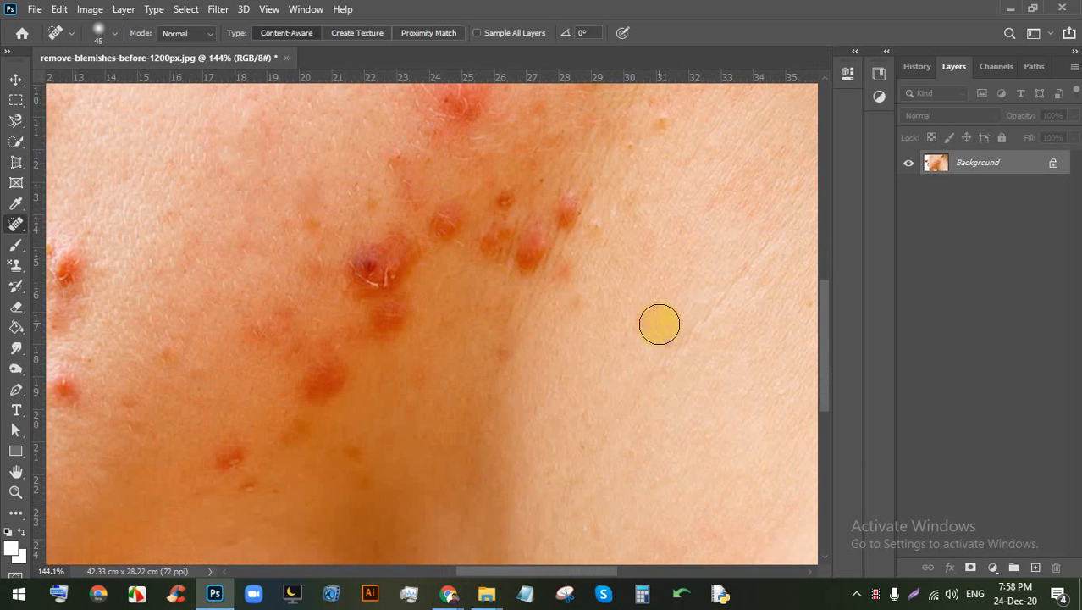
{"action": "left_click", "coordinate": [648, 317]}
{"action": "scroll", "coordinate": [628, 314], "scroll_direction": "down", "scroll_amount": 5}
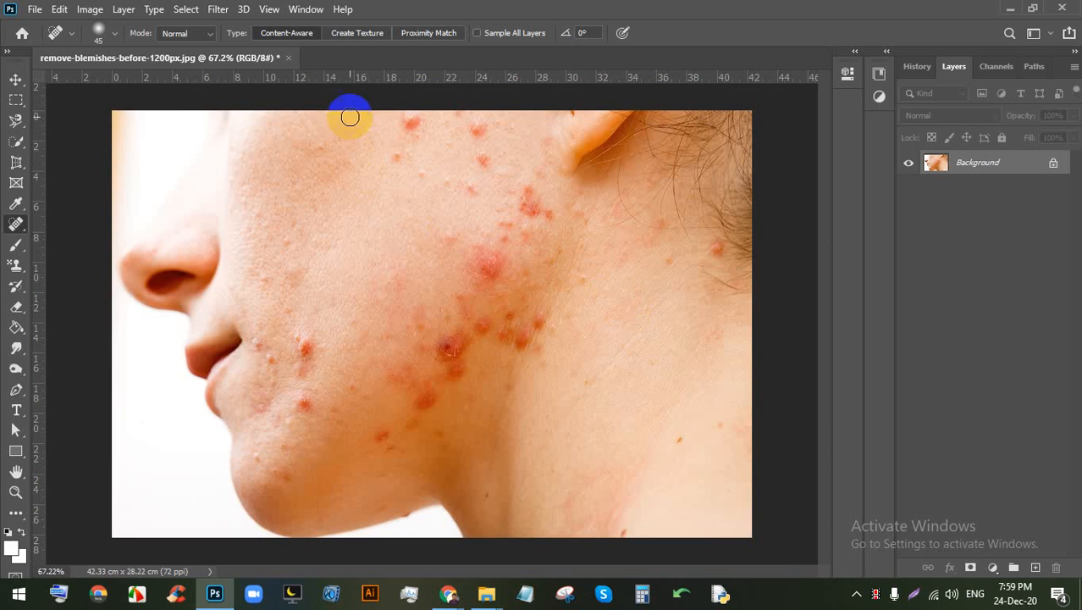
Step: Check the brush settings, keep them, and spot-heal the small red blemishes scattered across the upper cheek
{"action": "scroll", "coordinate": [349, 117], "scroll_direction": "up", "scroll_amount": 6}
{"action": "left_click_drag", "start_coordinate": [343, 161], "coordinate": [345, 187]}
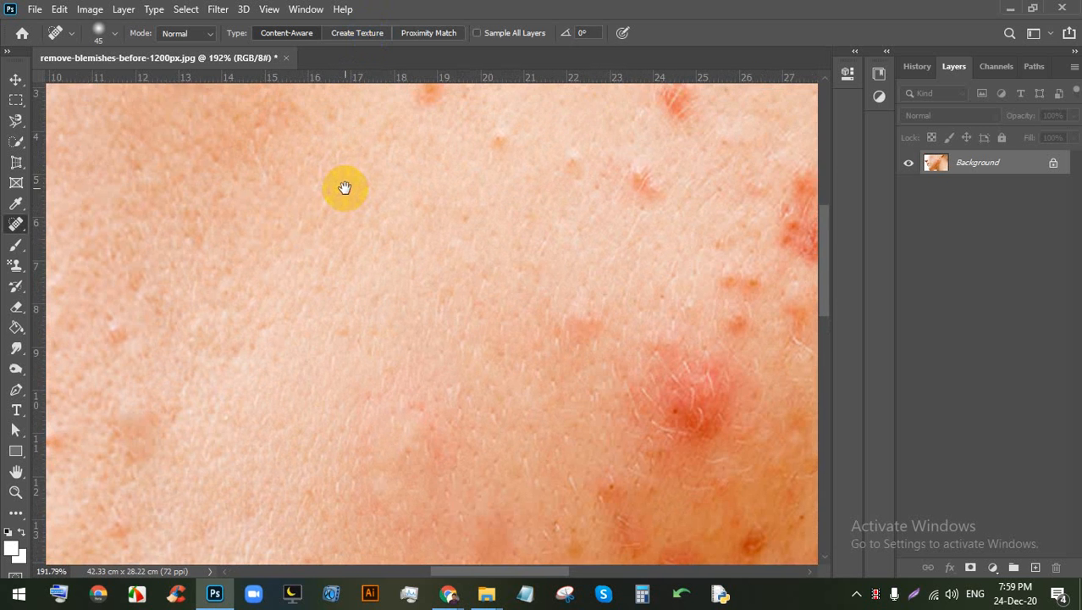
{"action": "left_click", "coordinate": [116, 34]}
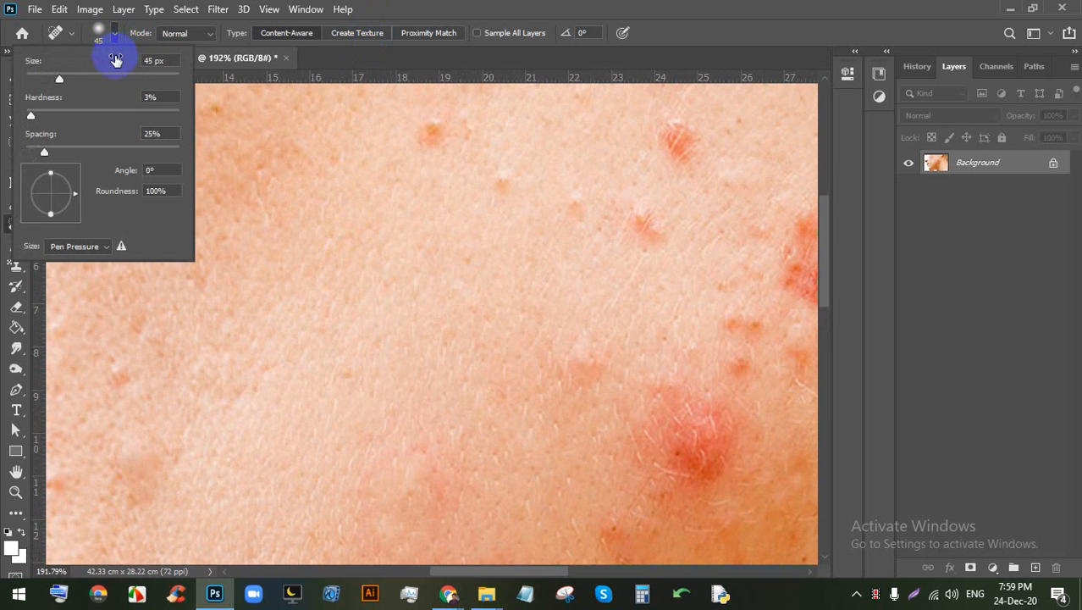
{"action": "left_click", "coordinate": [484, 7]}
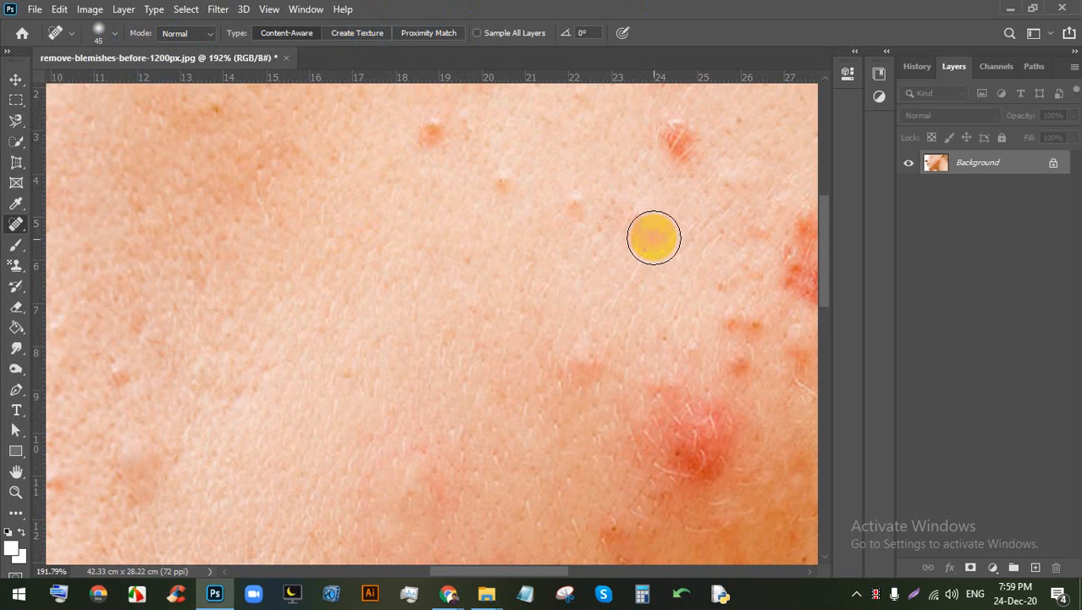
{"action": "left_click", "coordinate": [651, 236]}
{"action": "left_click", "coordinate": [669, 159]}
{"action": "scroll", "coordinate": [676, 194], "scroll_direction": "down", "scroll_amount": 3}
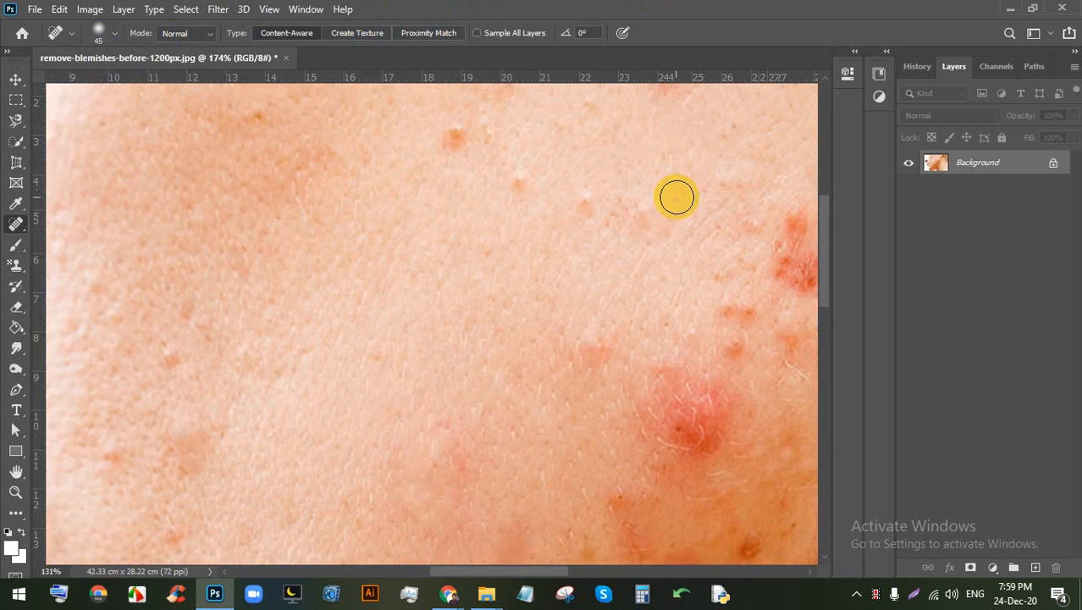
{"action": "left_click", "coordinate": [612, 204]}
{"action": "left_click", "coordinate": [560, 182]}
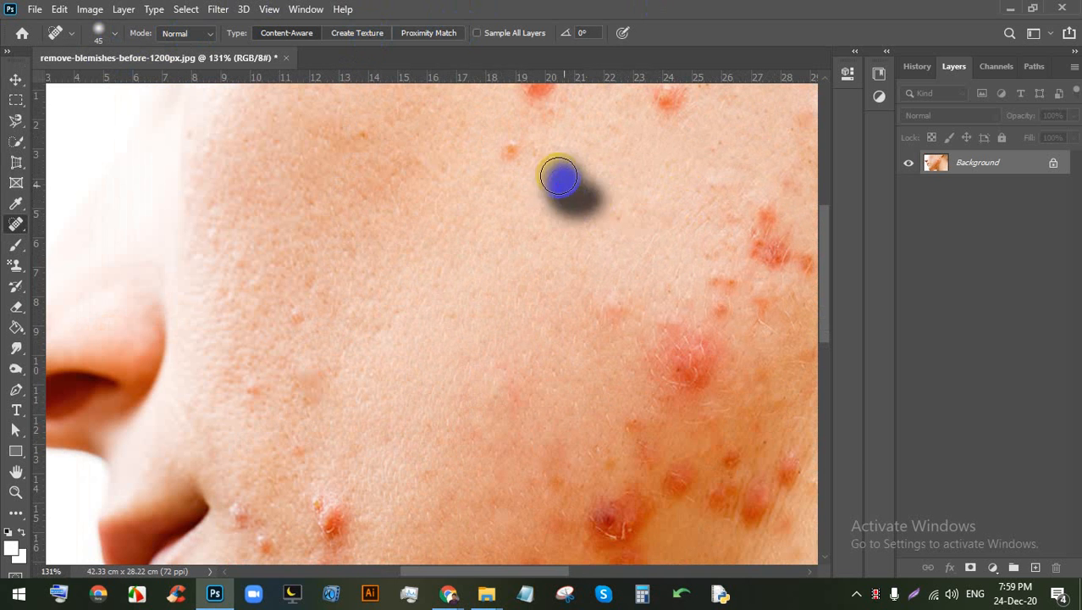
{"action": "left_click", "coordinate": [514, 158]}
{"action": "scroll", "coordinate": [569, 155], "scroll_direction": "down", "scroll_amount": 2}
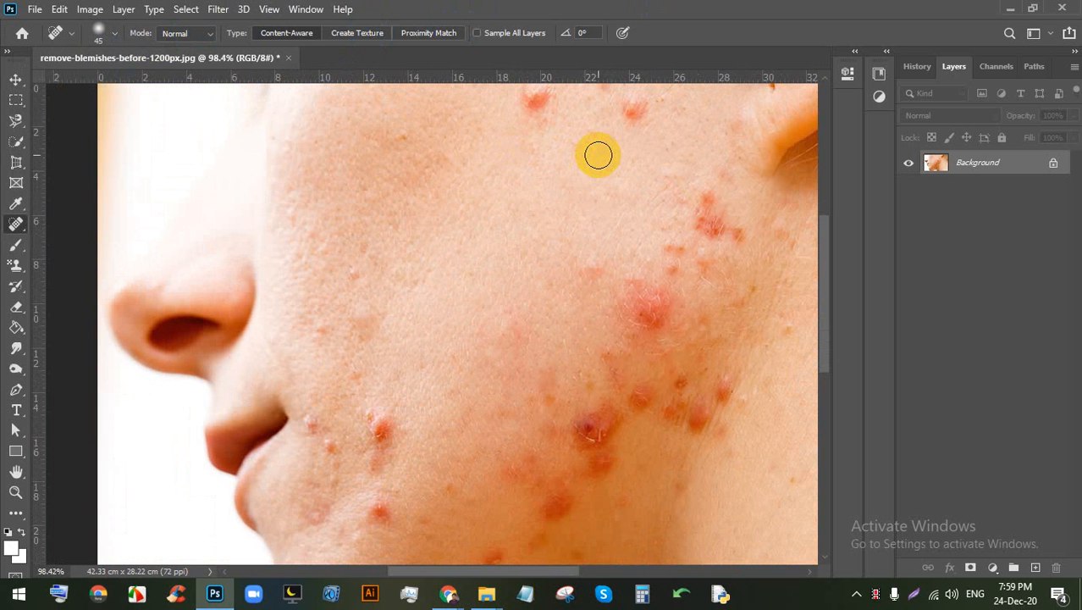
Step: Activate the Spot Healing Brush and heal the cluster of red pimples on the upper cheek in front of the earlobe
{"action": "left_click_drag", "start_coordinate": [15, 223], "coordinate": [48, 227]}
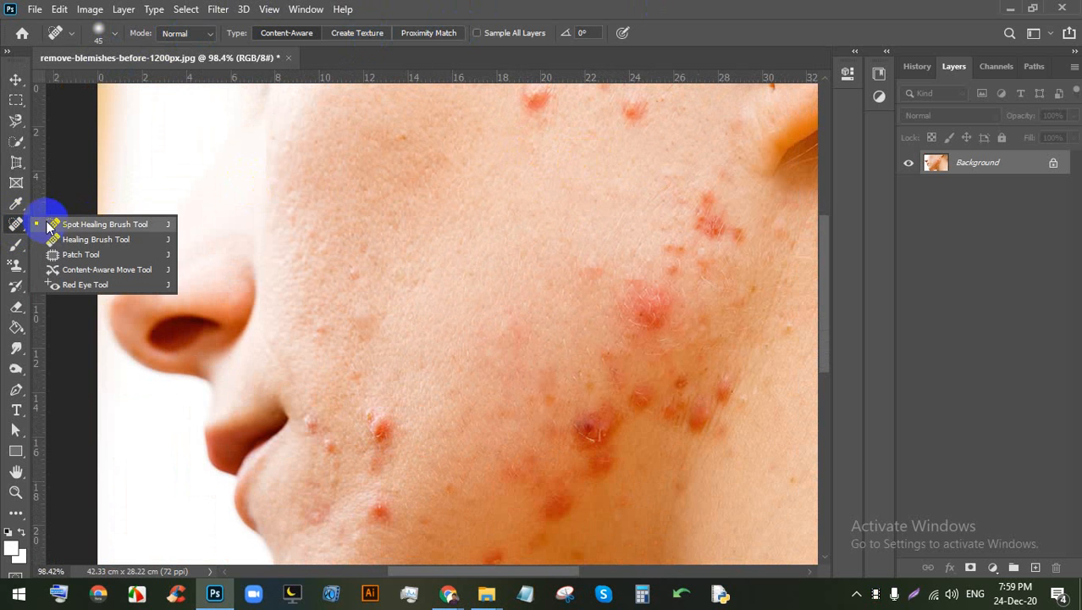
{"action": "left_click", "coordinate": [126, 223]}
{"action": "scroll", "coordinate": [704, 206], "scroll_direction": "up", "scroll_amount": 6}
{"action": "left_click", "coordinate": [710, 197]}
{"action": "left_click", "coordinate": [707, 237]}
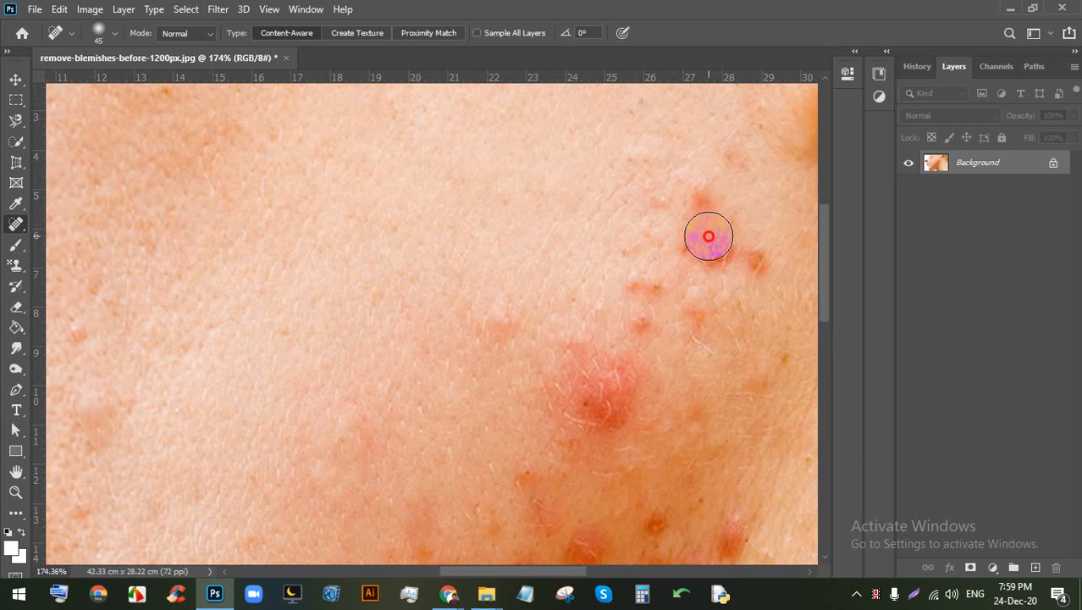
{"action": "left_click", "coordinate": [729, 249]}
{"action": "left_click", "coordinate": [735, 249]}
{"action": "left_click_drag", "start_coordinate": [679, 217], "coordinate": [719, 195]}
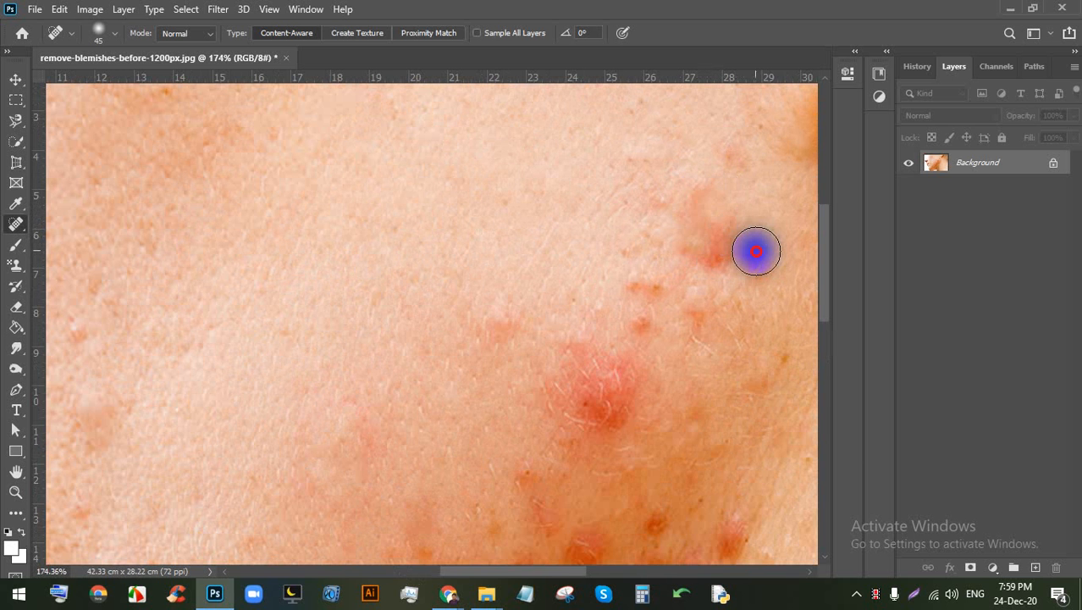
{"action": "mouse_move", "coordinate": [756, 249]}
{"action": "left_mouse_down"}
{"action": "mouse_move", "coordinate": [722, 242]}
{"action": "mouse_move", "coordinate": [722, 272]}
{"action": "left_mouse_up"}
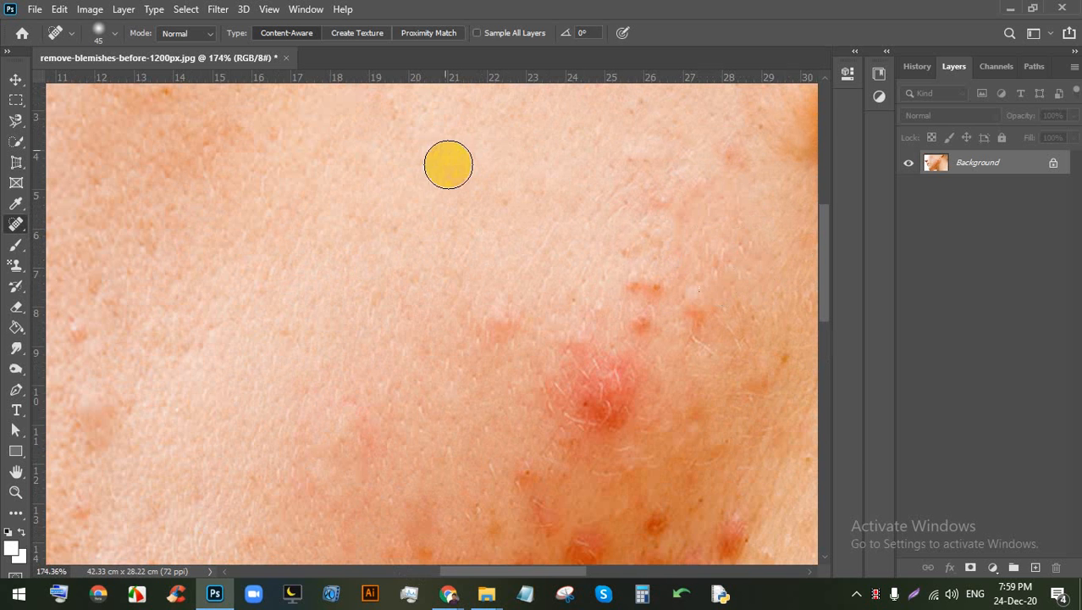
Step: Spot-heal the faint red marks on the skin between the removed pimple cluster and the earlobe
{"action": "scroll", "coordinate": [449, 164], "scroll_direction": "down", "scroll_amount": 6}
{"action": "scroll", "coordinate": [519, 156], "scroll_direction": "up", "scroll_amount": 5}
{"action": "left_click", "coordinate": [631, 149]}
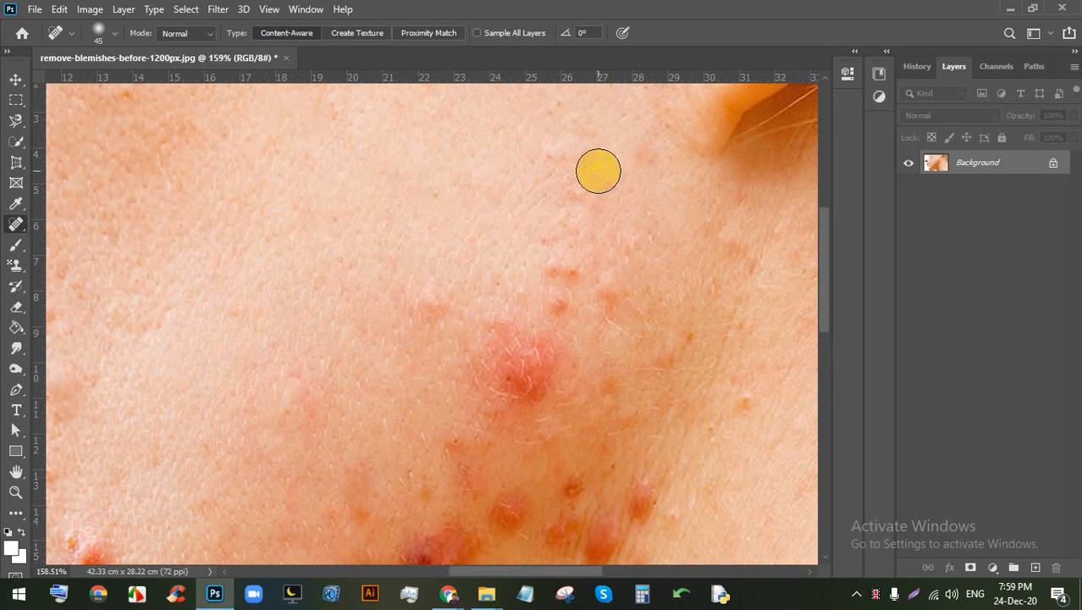
{"action": "left_click", "coordinate": [597, 175]}
{"action": "left_click", "coordinate": [634, 171]}
{"action": "left_click", "coordinate": [645, 162]}
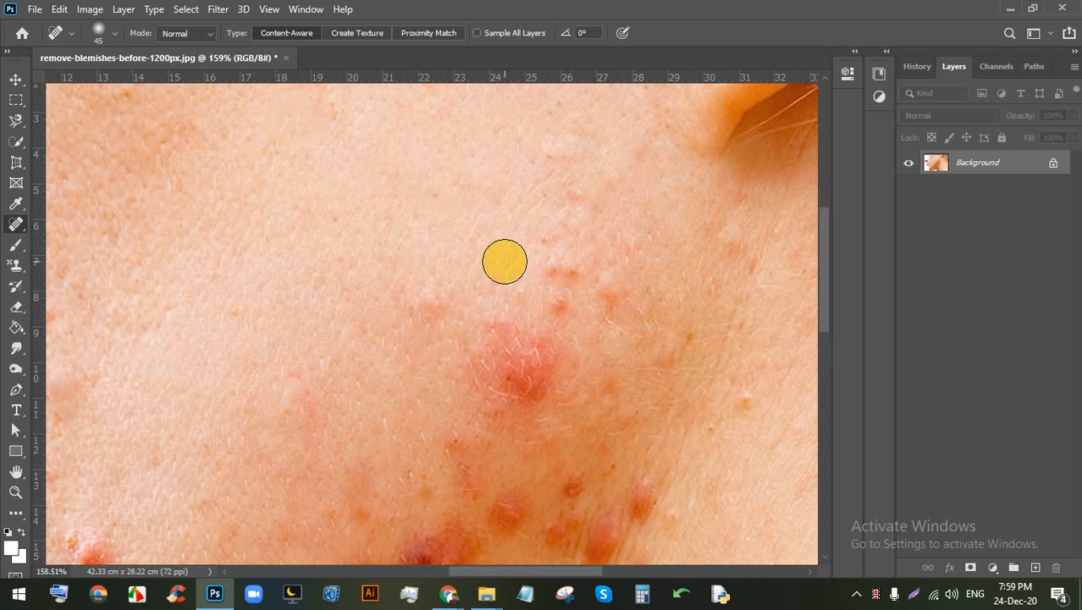
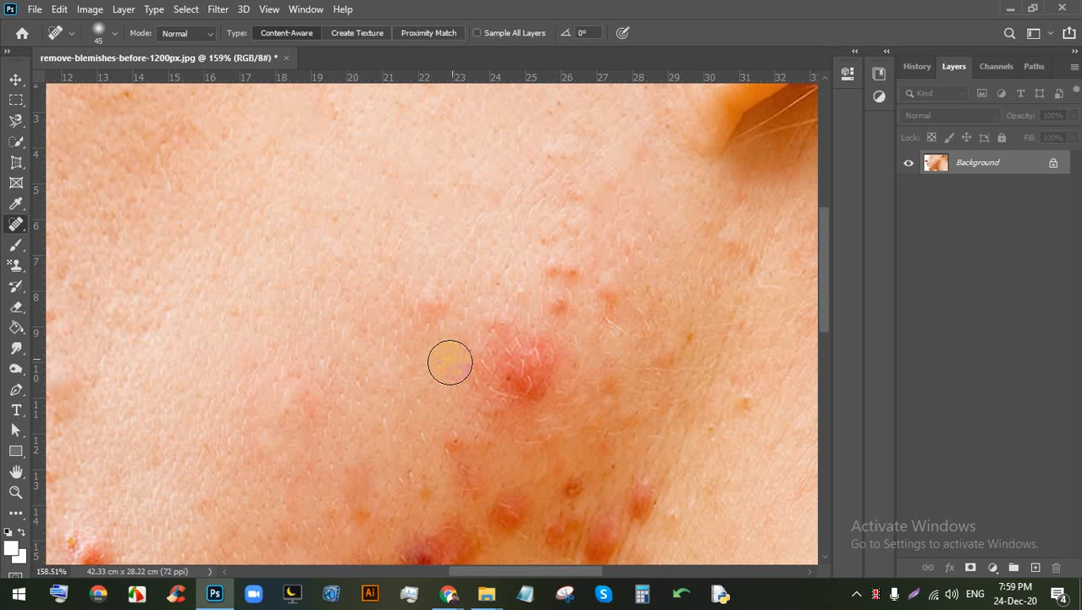
Step: Heal the large inflamed red patch on the rear cheek and blend the redness left around it
{"action": "scroll", "coordinate": [456, 357], "scroll_direction": "down", "scroll_amount": 3}
{"action": "scroll", "coordinate": [491, 385], "scroll_direction": "up", "scroll_amount": 4}
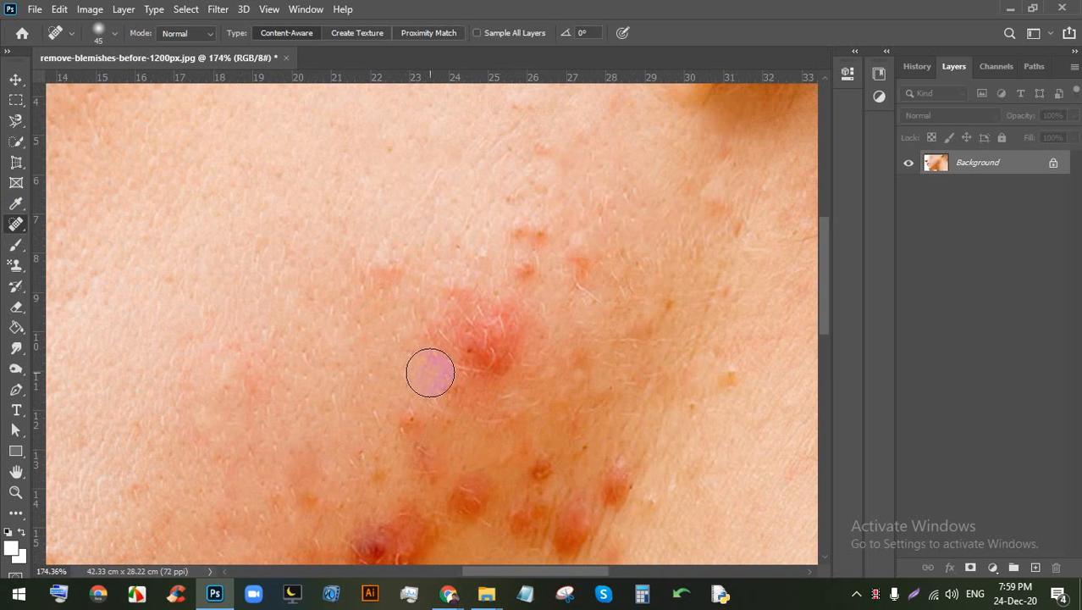
{"action": "scroll", "coordinate": [453, 357], "scroll_direction": "down", "scroll_amount": 4}
{"action": "scroll", "coordinate": [457, 356], "scroll_direction": "up", "scroll_amount": 3}
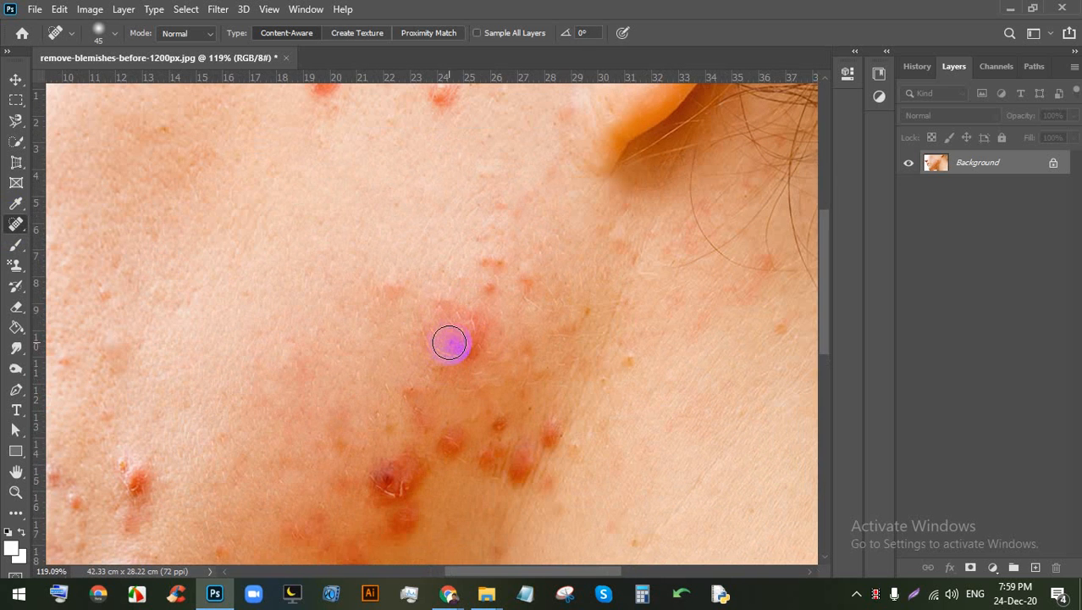
{"action": "mouse_move", "coordinate": [455, 315]}
{"action": "left_mouse_down"}
{"action": "mouse_move", "coordinate": [462, 349]}
{"action": "mouse_move", "coordinate": [476, 331]}
{"action": "mouse_move", "coordinate": [452, 336]}
{"action": "mouse_move", "coordinate": [461, 347]}
{"action": "left_mouse_up"}
{"action": "scroll", "coordinate": [507, 341], "scroll_direction": "down", "scroll_amount": 3}
{"action": "scroll", "coordinate": [447, 350], "scroll_direction": "up", "scroll_amount": 5}
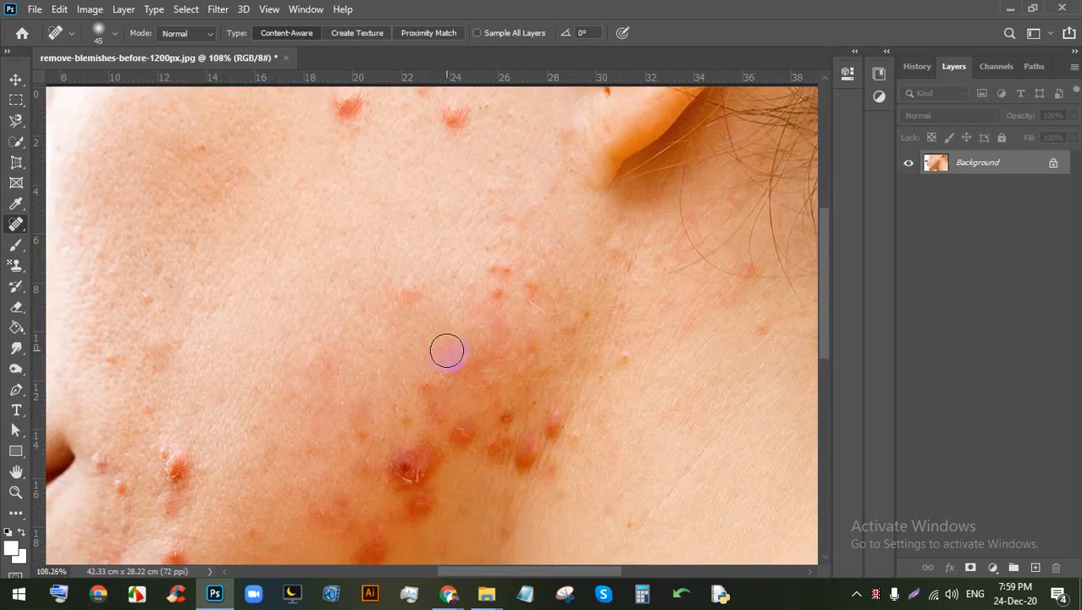
{"action": "scroll", "coordinate": [496, 392], "scroll_direction": "up", "scroll_amount": 4}
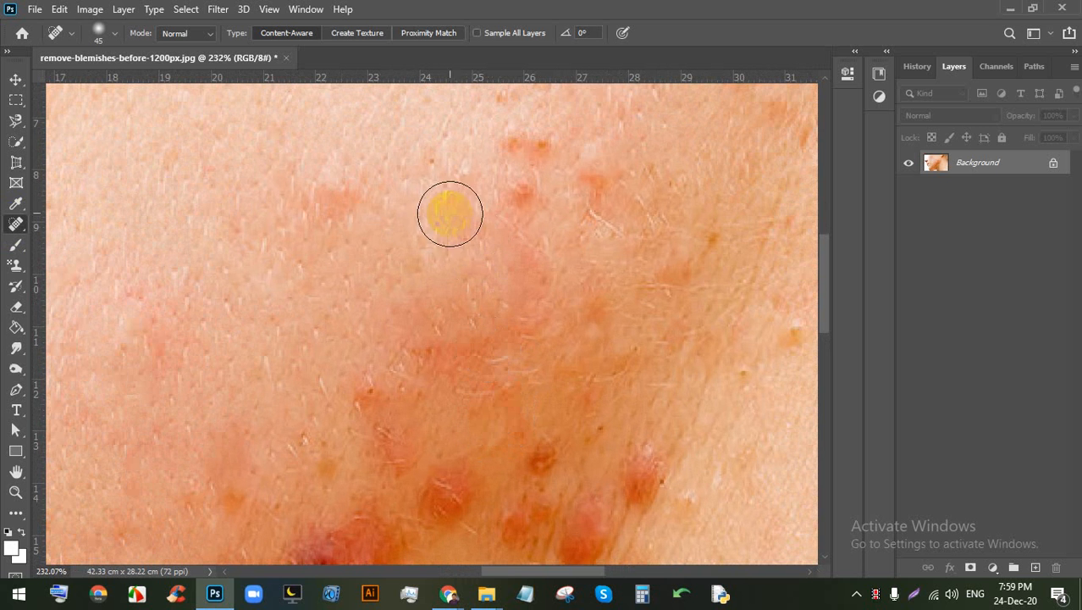
{"action": "mouse_move", "coordinate": [374, 333]}
{"action": "left_mouse_down"}
{"action": "mouse_move", "coordinate": [495, 359]}
{"action": "mouse_move", "coordinate": [526, 234]}
{"action": "mouse_move", "coordinate": [440, 190]}
{"action": "mouse_move", "coordinate": [479, 213]}
{"action": "left_mouse_up"}
Step: Brush away the dark purple pimple on the lower cheek and the red spots directly around and below it
{"action": "scroll", "coordinate": [513, 264], "scroll_direction": "down", "scroll_amount": 6}
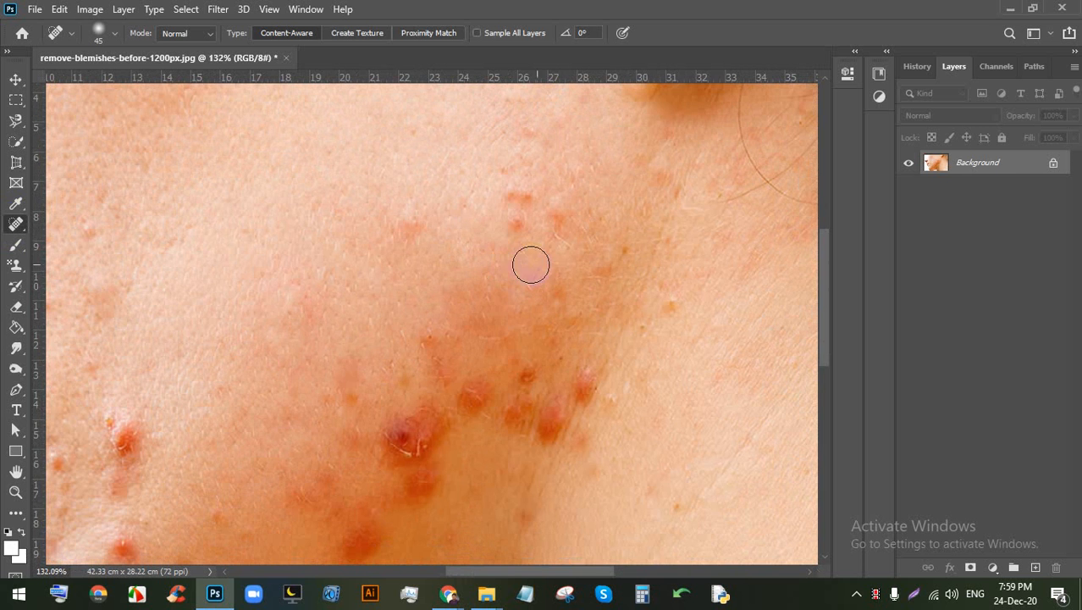
{"action": "scroll", "coordinate": [392, 241], "scroll_direction": "down", "scroll_amount": 5}
{"action": "scroll", "coordinate": [413, 353], "scroll_direction": "up", "scroll_amount": 5}
{"action": "mouse_move", "coordinate": [413, 353]}
{"action": "left_mouse_down"}
{"action": "mouse_move", "coordinate": [399, 381]}
{"action": "mouse_move", "coordinate": [389, 376]}
{"action": "mouse_move", "coordinate": [389, 354]}
{"action": "mouse_move", "coordinate": [413, 327]}
{"action": "left_mouse_up"}
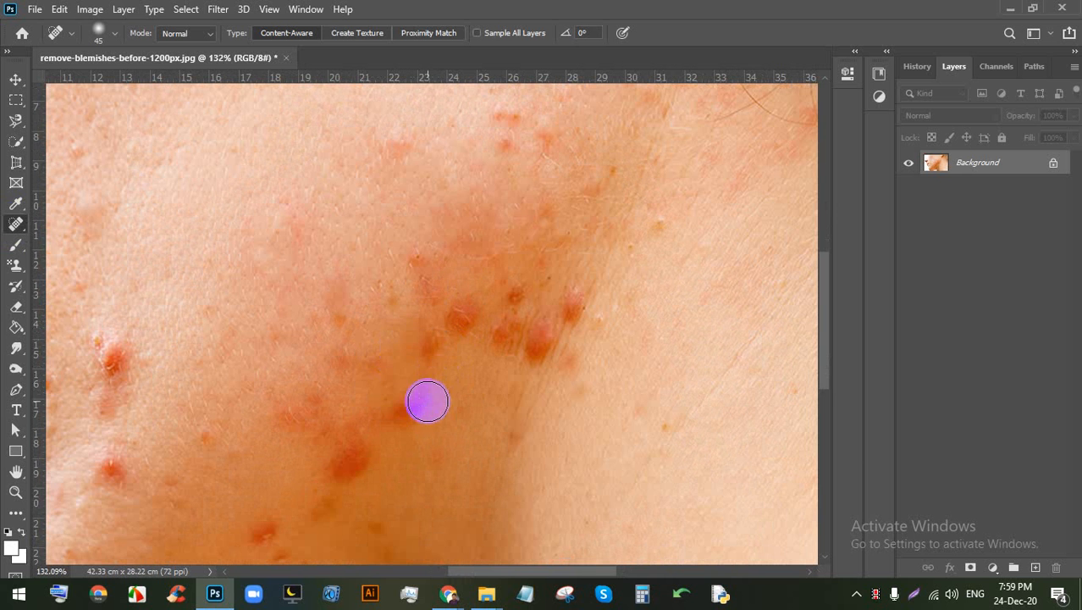
{"action": "scroll", "coordinate": [422, 394], "scroll_direction": "up", "scroll_amount": 4}
{"action": "mouse_move", "coordinate": [411, 394]}
{"action": "left_mouse_down"}
{"action": "mouse_move", "coordinate": [411, 345]}
{"action": "mouse_move", "coordinate": [351, 428]}
{"action": "left_mouse_up"}
{"action": "scroll", "coordinate": [454, 438], "scroll_direction": "down", "scroll_amount": 5}
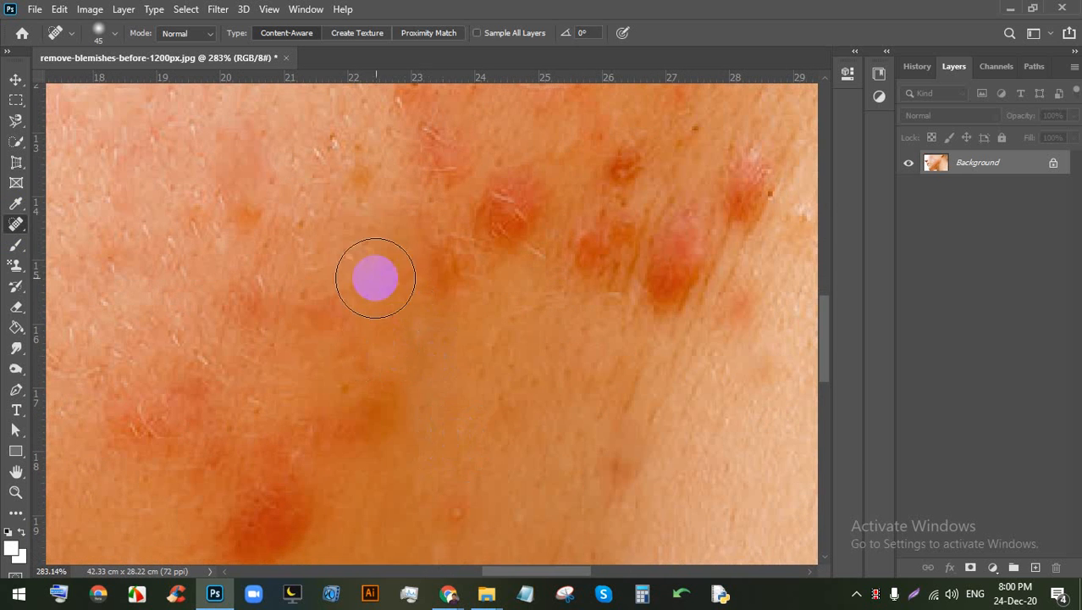
{"action": "scroll", "coordinate": [157, 333], "scroll_direction": "down", "scroll_amount": 4}
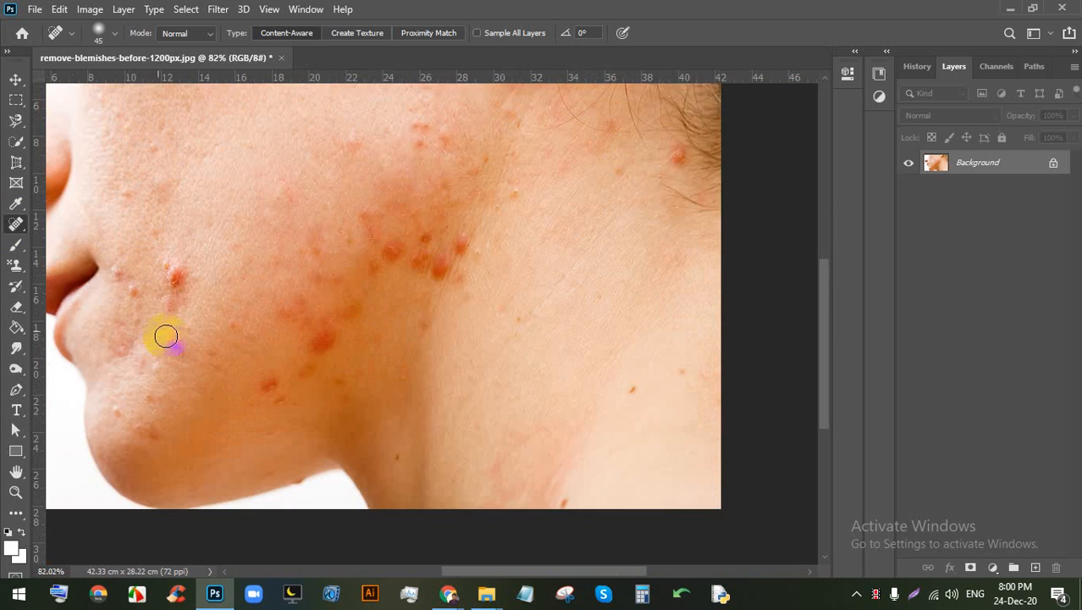
Step: Heal the bright red pimple beside the corner of the mouth and the reddish marks just below it
{"action": "scroll", "coordinate": [88, 302], "scroll_direction": "up", "scroll_amount": 6}
{"action": "left_click_drag", "start_coordinate": [217, 252], "coordinate": [236, 246]}
{"action": "scroll", "coordinate": [193, 213], "scroll_direction": "up", "scroll_amount": 3}
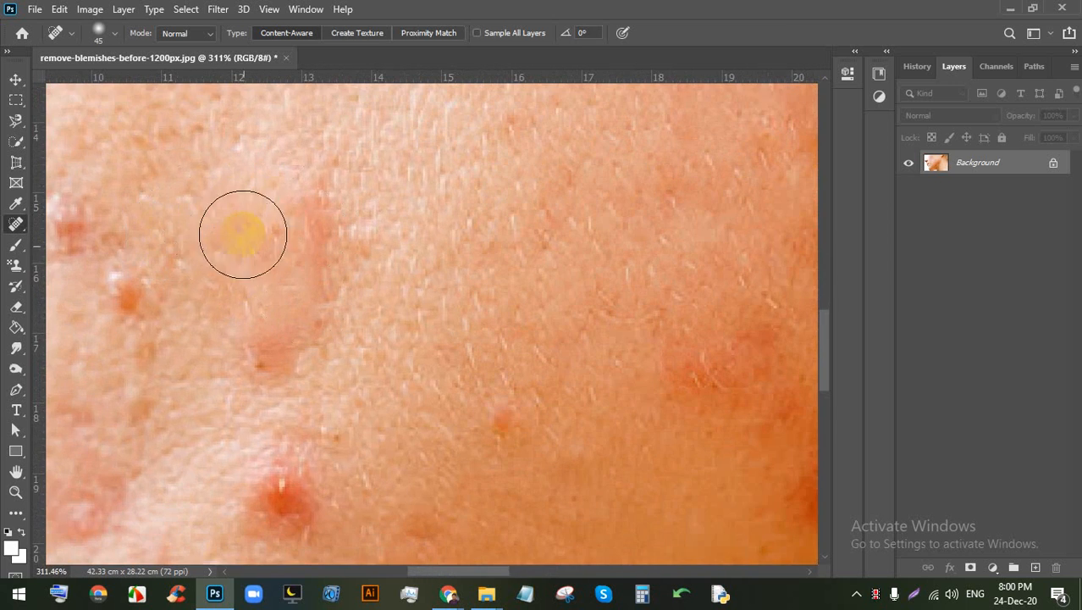
{"action": "scroll", "coordinate": [245, 225], "scroll_direction": "down", "scroll_amount": 4}
{"action": "scroll", "coordinate": [356, 288], "scroll_direction": "up", "scroll_amount": 4}
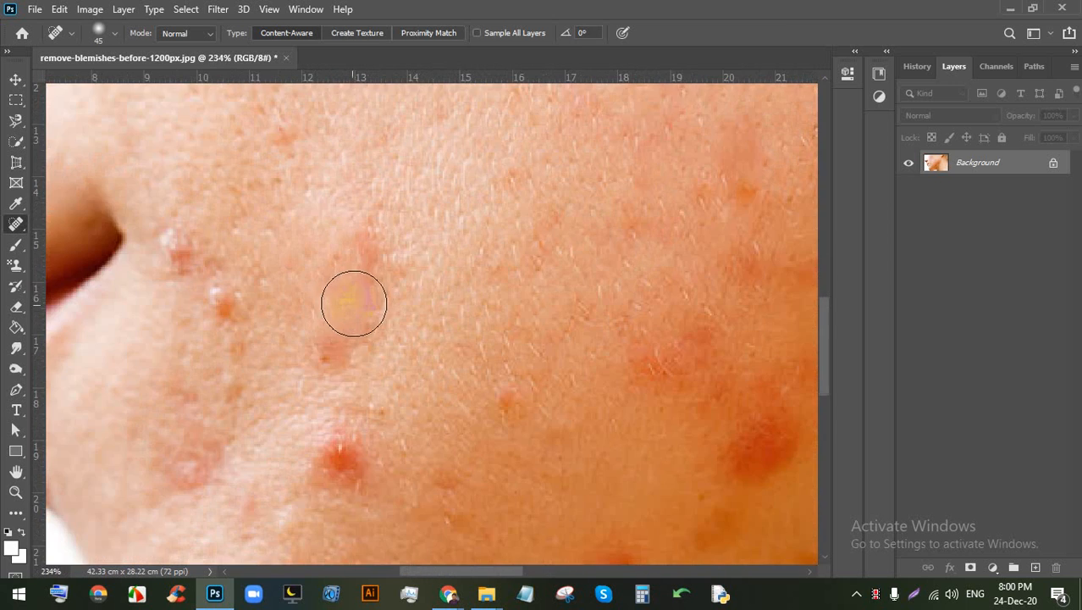
{"action": "mouse_move", "coordinate": [351, 361]}
{"action": "left_mouse_down"}
{"action": "mouse_move", "coordinate": [346, 279]}
{"action": "mouse_move", "coordinate": [355, 295]}
{"action": "mouse_move", "coordinate": [339, 288]}
{"action": "left_mouse_up"}
{"action": "scroll", "coordinate": [300, 271], "scroll_direction": "up", "scroll_amount": 1}
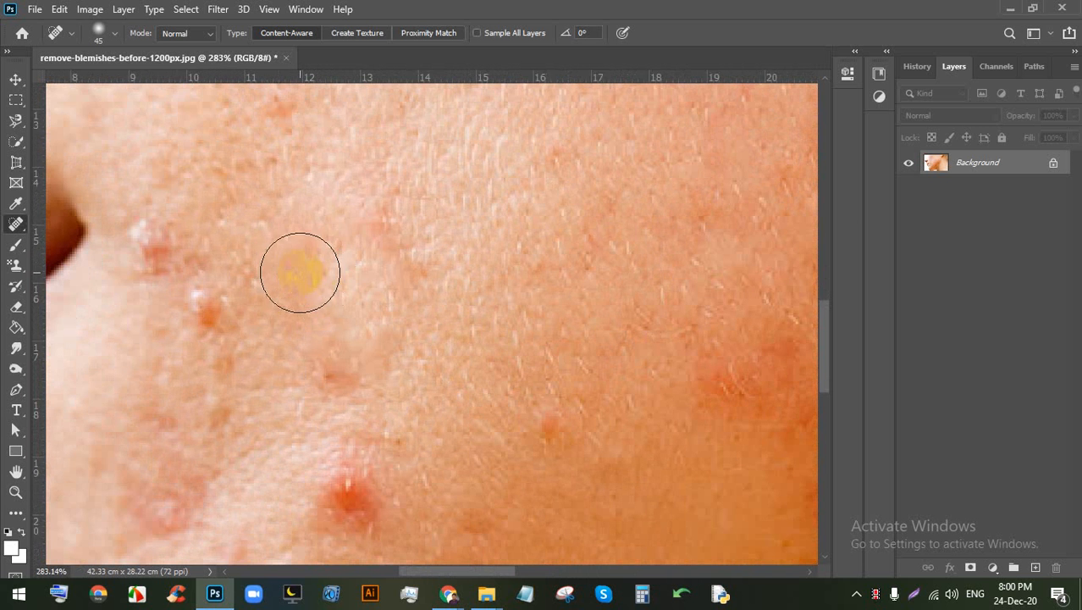
{"action": "mouse_move", "coordinate": [353, 227]}
{"action": "left_mouse_down"}
{"action": "mouse_move", "coordinate": [390, 233]}
{"action": "mouse_move", "coordinate": [309, 376]}
{"action": "mouse_move", "coordinate": [325, 230]}
{"action": "mouse_move", "coordinate": [385, 338]}
{"action": "left_mouse_up"}
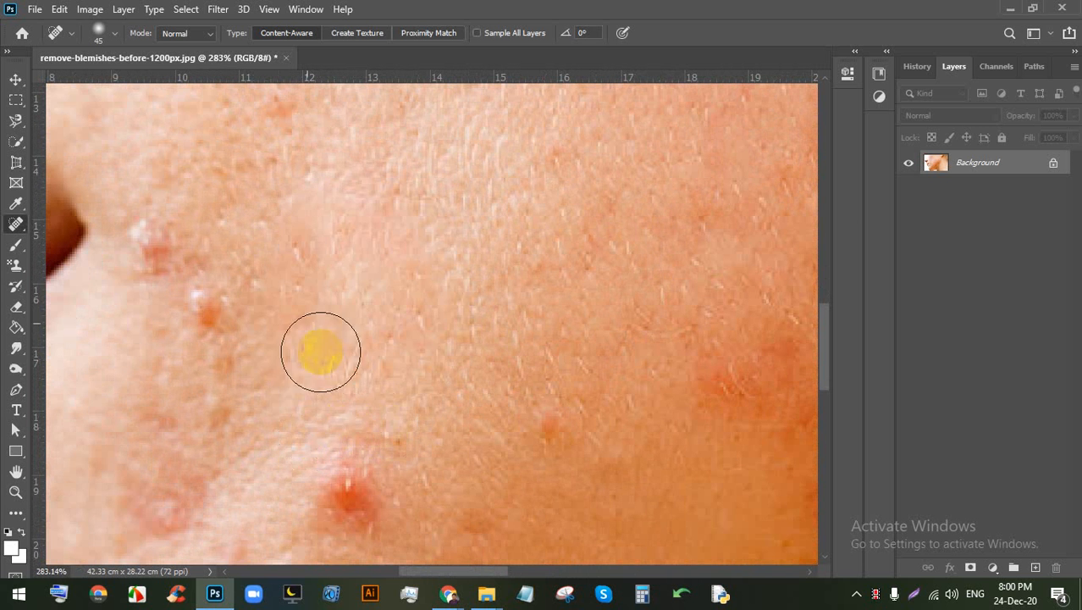
Step: Spot-heal the single red pimple on the lower cheek next to the chin and smooth its surroundings
{"action": "scroll", "coordinate": [338, 380], "scroll_direction": "down", "scroll_amount": 3}
{"action": "left_click_drag", "start_coordinate": [328, 391], "coordinate": [346, 376]}
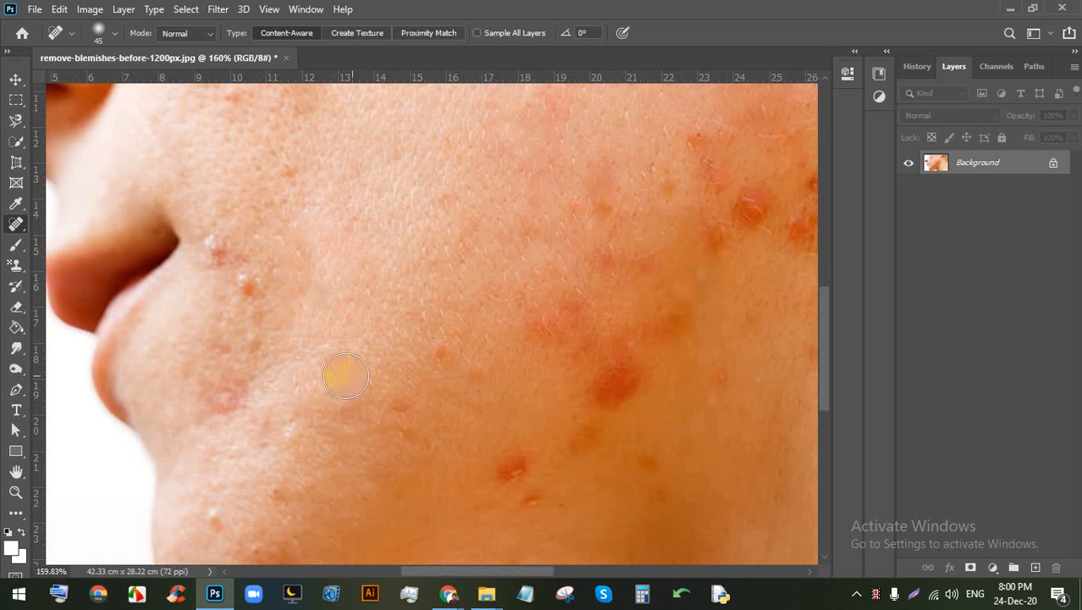
{"action": "scroll", "coordinate": [301, 390], "scroll_direction": "up", "scroll_amount": 5}
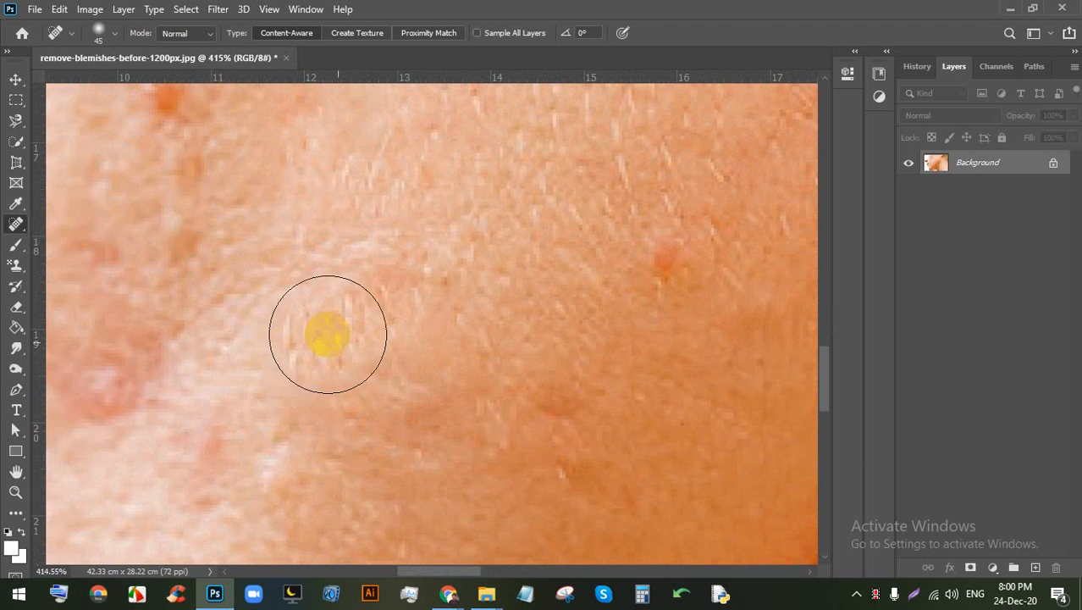
{"action": "left_click", "coordinate": [310, 336]}
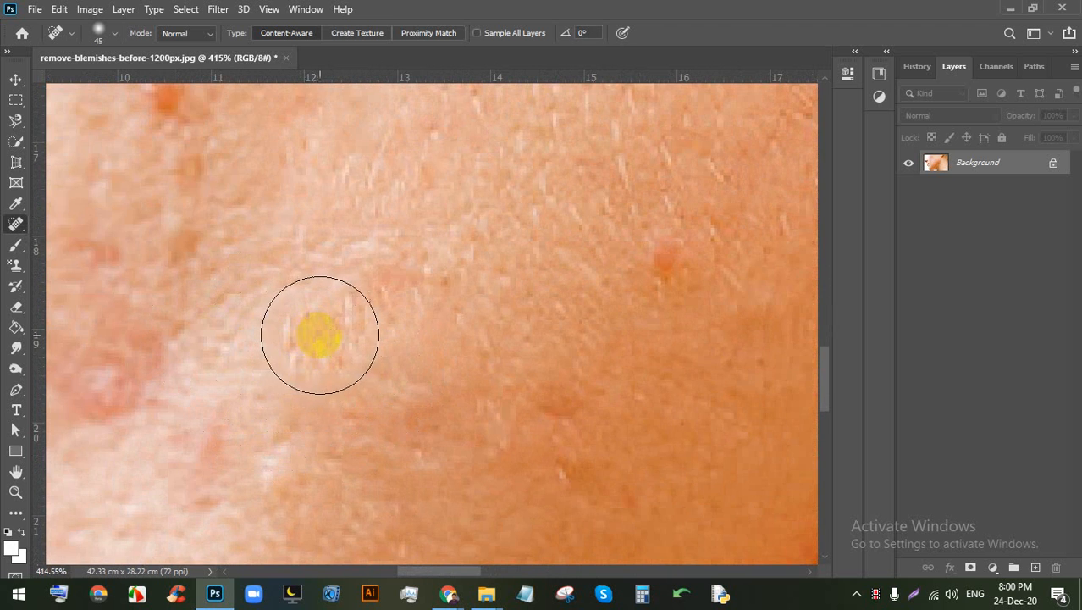
{"action": "scroll", "coordinate": [320, 335], "scroll_direction": "down", "scroll_amount": 8}
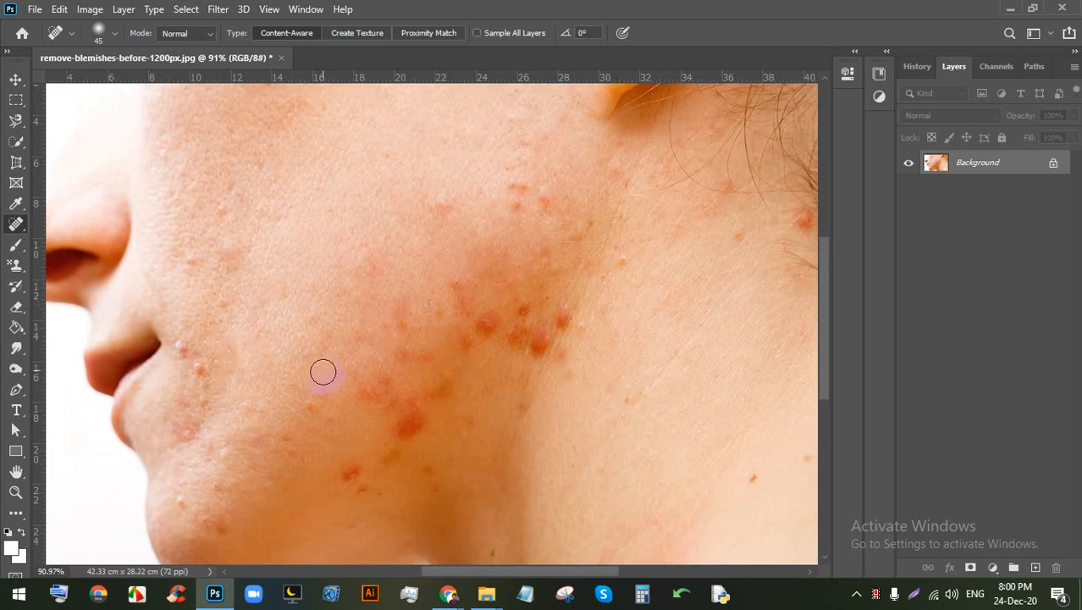
Step: Brush over the faint red patch in the middle of the cheek to even out the skin tone
{"action": "scroll", "coordinate": [322, 372], "scroll_direction": "up", "scroll_amount": 3}
{"action": "scroll", "coordinate": [348, 205], "scroll_direction": "up", "scroll_amount": 3}
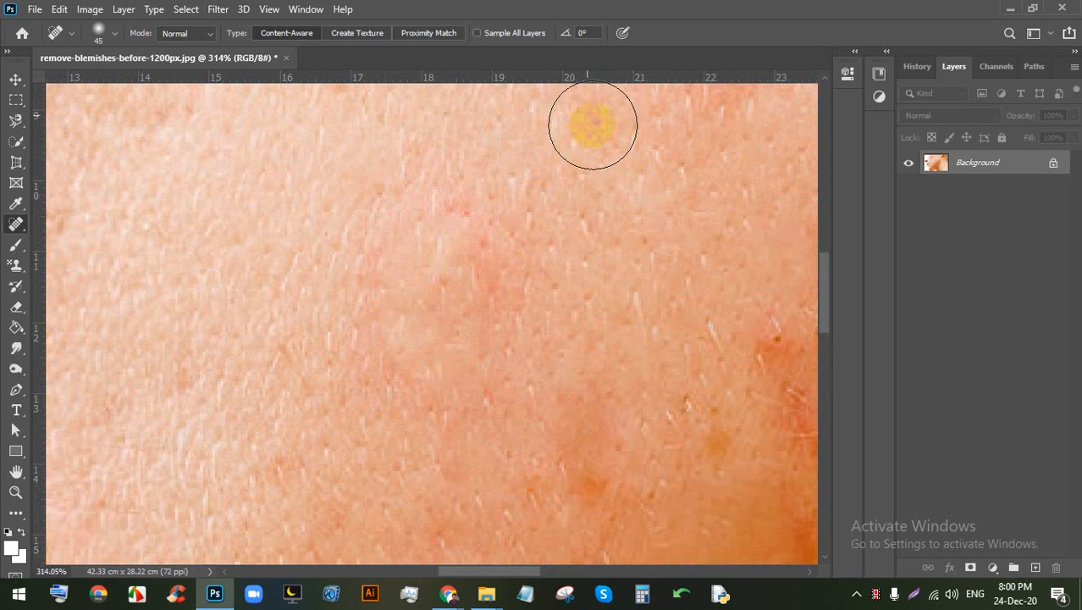
{"action": "mouse_move", "coordinate": [437, 204]}
{"action": "left_mouse_down"}
{"action": "mouse_move", "coordinate": [353, 360]}
{"action": "mouse_move", "coordinate": [464, 364]}
{"action": "left_mouse_up"}
{"action": "scroll", "coordinate": [541, 421], "scroll_direction": "down", "scroll_amount": 3}
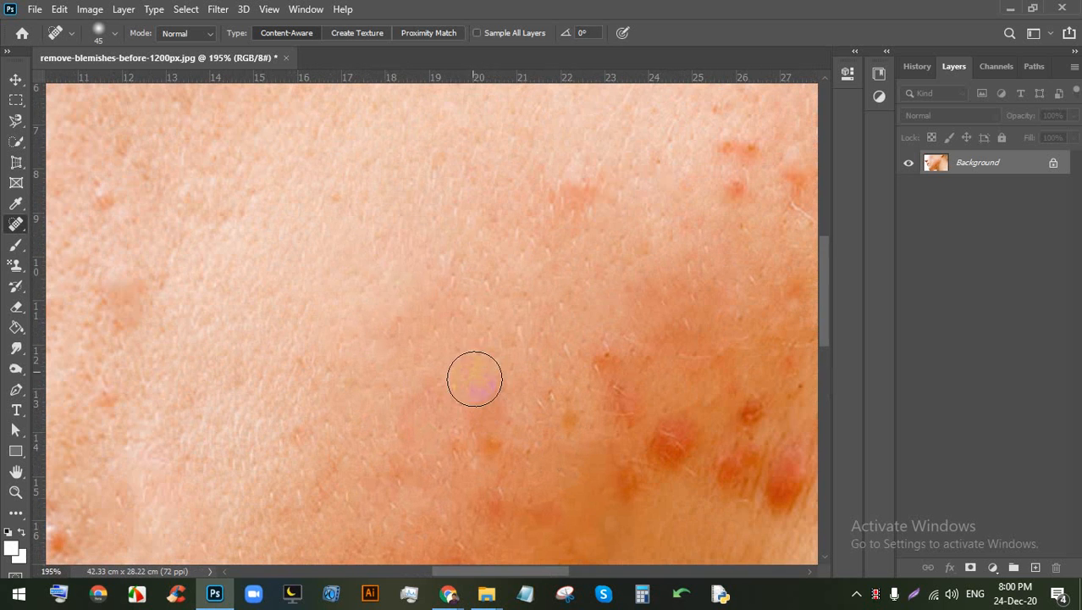
{"action": "mouse_move", "coordinate": [398, 254]}
{"action": "left_mouse_down"}
{"action": "mouse_move", "coordinate": [416, 346]}
{"action": "mouse_move", "coordinate": [378, 351]}
{"action": "mouse_move", "coordinate": [406, 334]}
{"action": "mouse_move", "coordinate": [357, 348]}
{"action": "mouse_move", "coordinate": [393, 297]}
{"action": "left_mouse_up"}
{"action": "scroll", "coordinate": [475, 435], "scroll_direction": "up", "scroll_amount": 4}
{"action": "scroll", "coordinate": [401, 362], "scroll_direction": "down", "scroll_amount": 6}
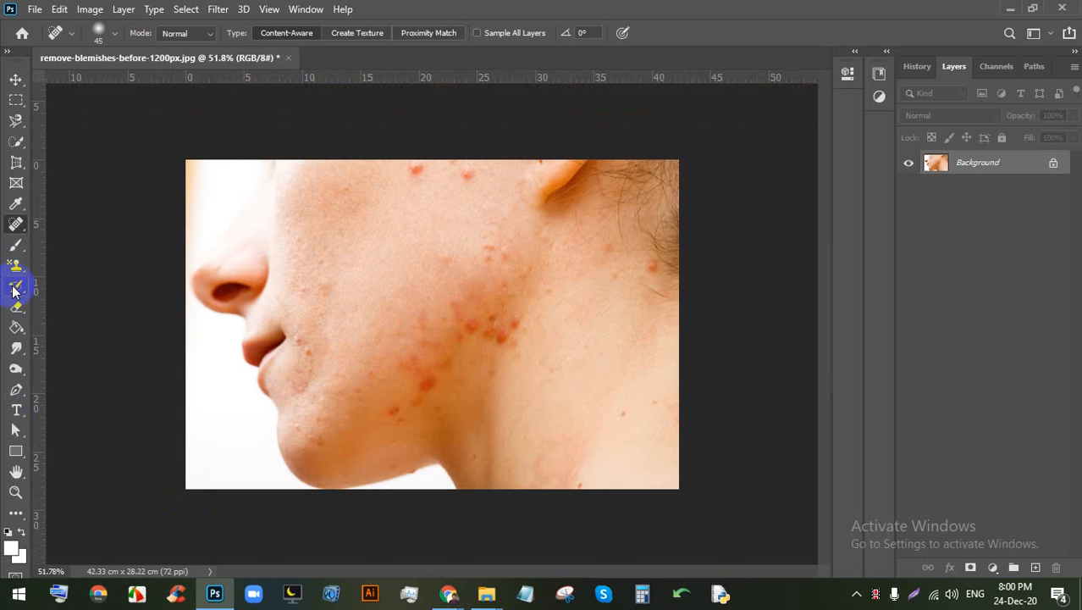
Step: Restore the original blemished skin across the face with the 1400 px History Brush and return to the Spot Healing Brush
{"action": "left_click", "coordinate": [13, 289]}
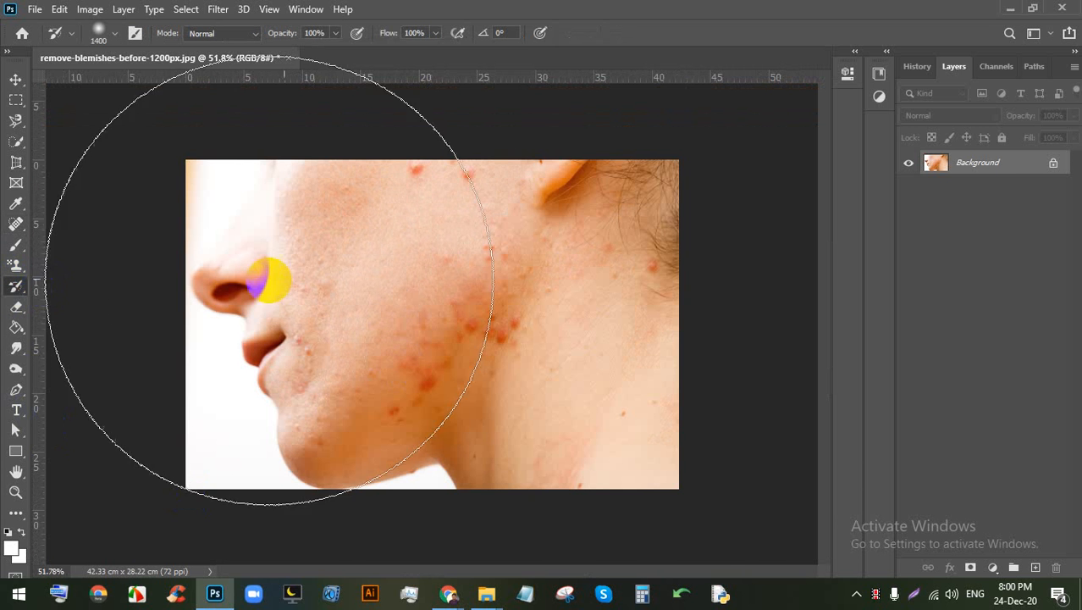
{"action": "mouse_move", "coordinate": [320, 338]}
{"action": "left_mouse_down"}
{"action": "mouse_move", "coordinate": [306, 397]}
{"action": "mouse_move", "coordinate": [407, 356]}
{"action": "left_mouse_up"}
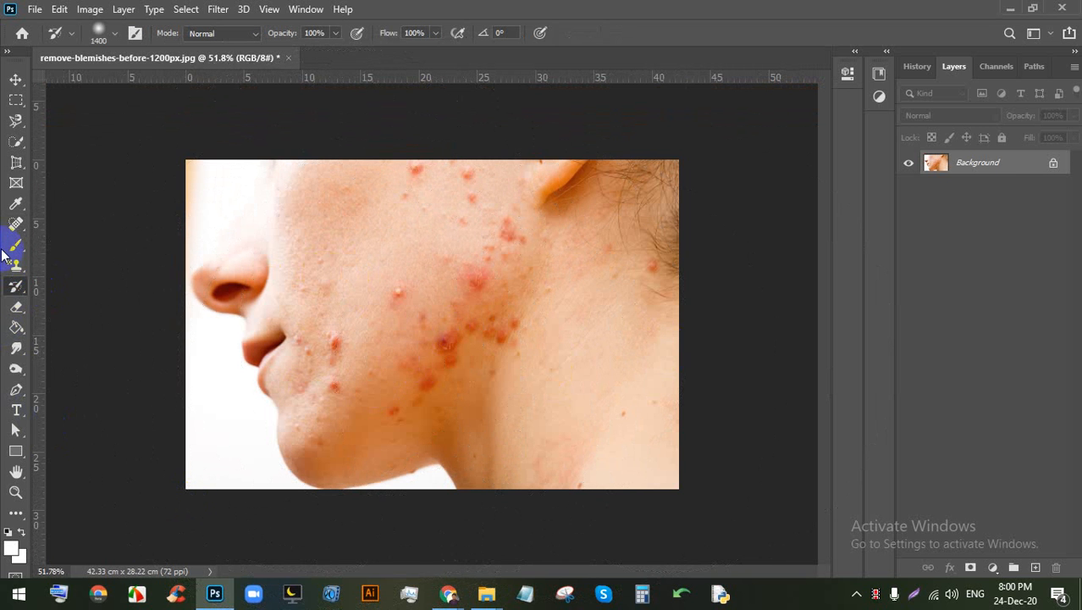
{"action": "left_click", "coordinate": [15, 226]}
{"action": "scroll", "coordinate": [422, 273], "scroll_direction": "up", "scroll_amount": 5}
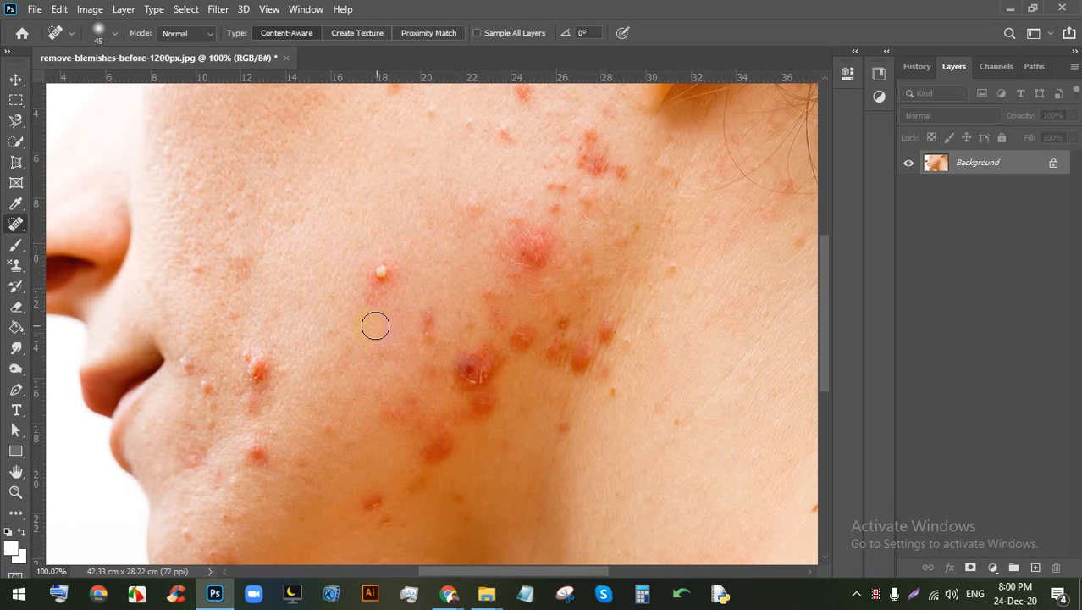
Step: Switch to the Healing Brush tool and try to heal the white-headed cheek pimple without a source point
{"action": "right_click", "coordinate": [18, 222]}
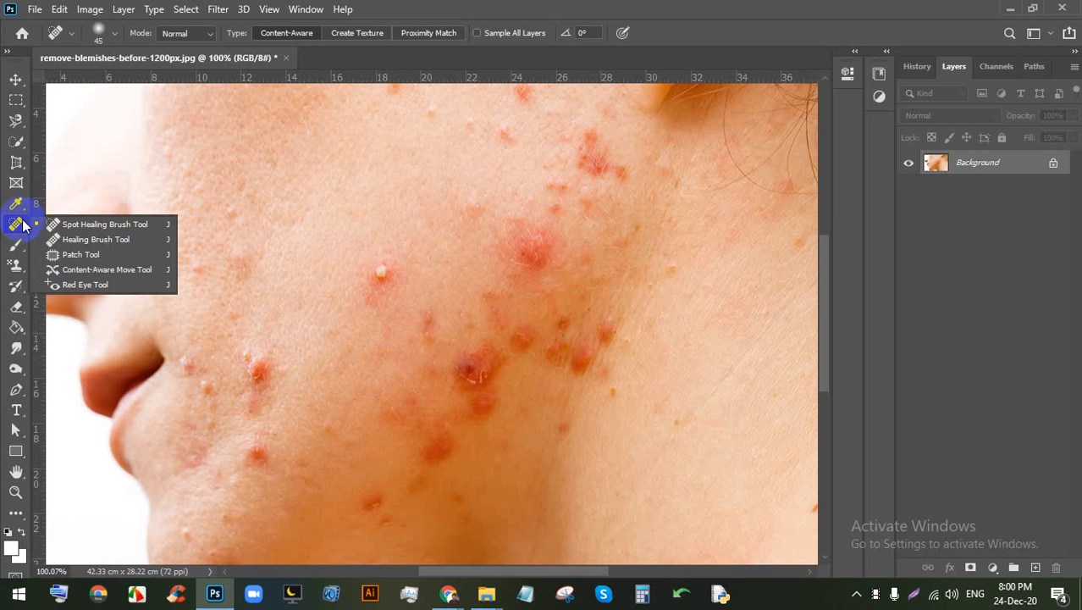
{"action": "left_click", "coordinate": [124, 242]}
{"action": "scroll", "coordinate": [370, 278], "scroll_direction": "up", "scroll_amount": 5}
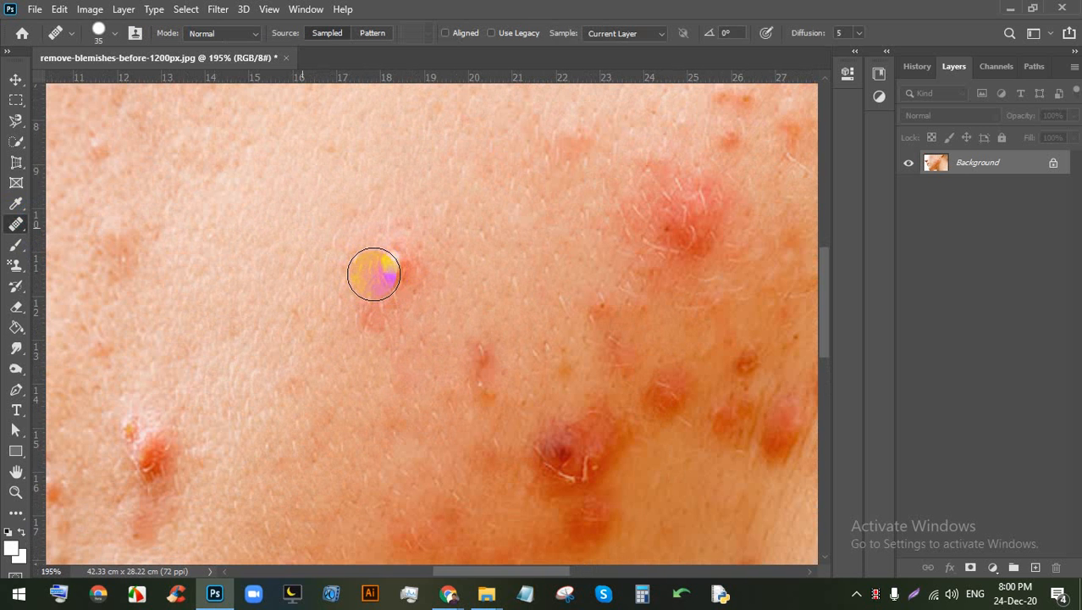
{"action": "left_click", "coordinate": [388, 271]}
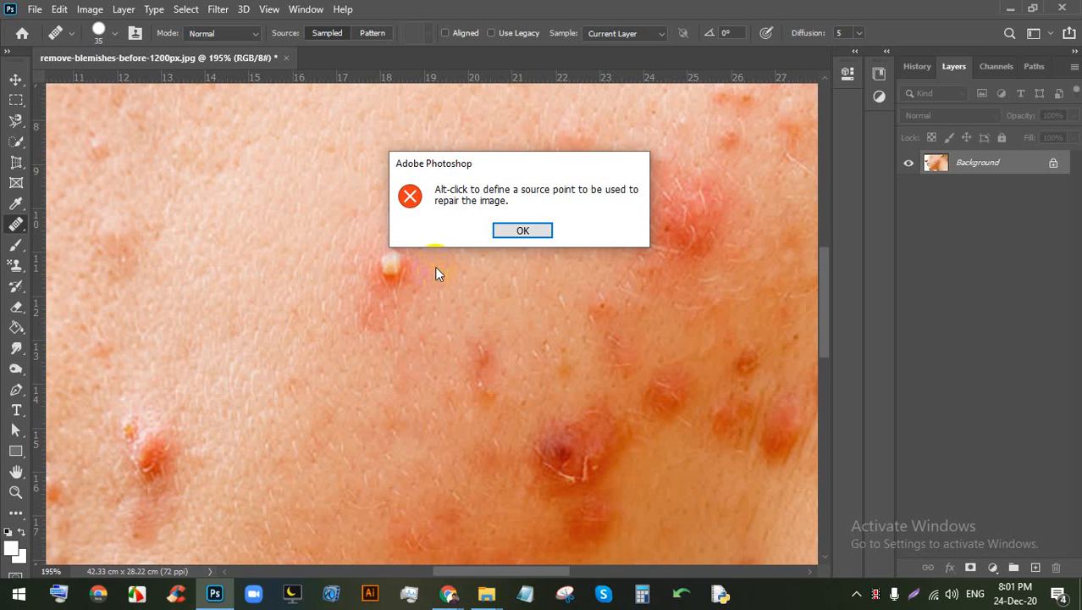
{"action": "left_click", "coordinate": [514, 229]}
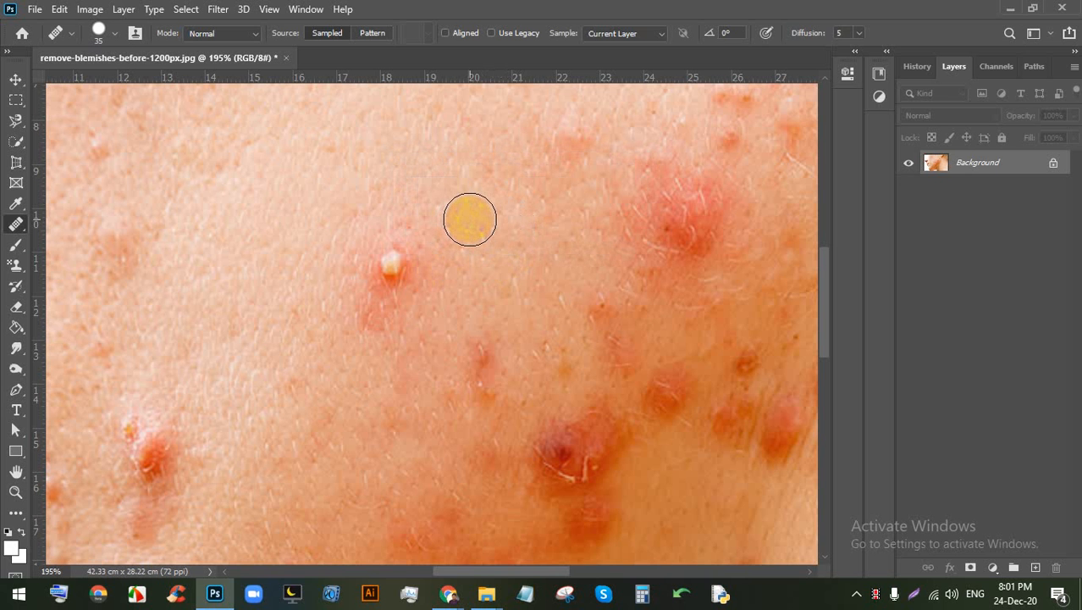
Step: Sample the clear skin above the white-headed pimple as the source point for the 35 px Healing Brush
{"action": "scroll", "coordinate": [391, 260], "scroll_direction": "up", "scroll_amount": 1}
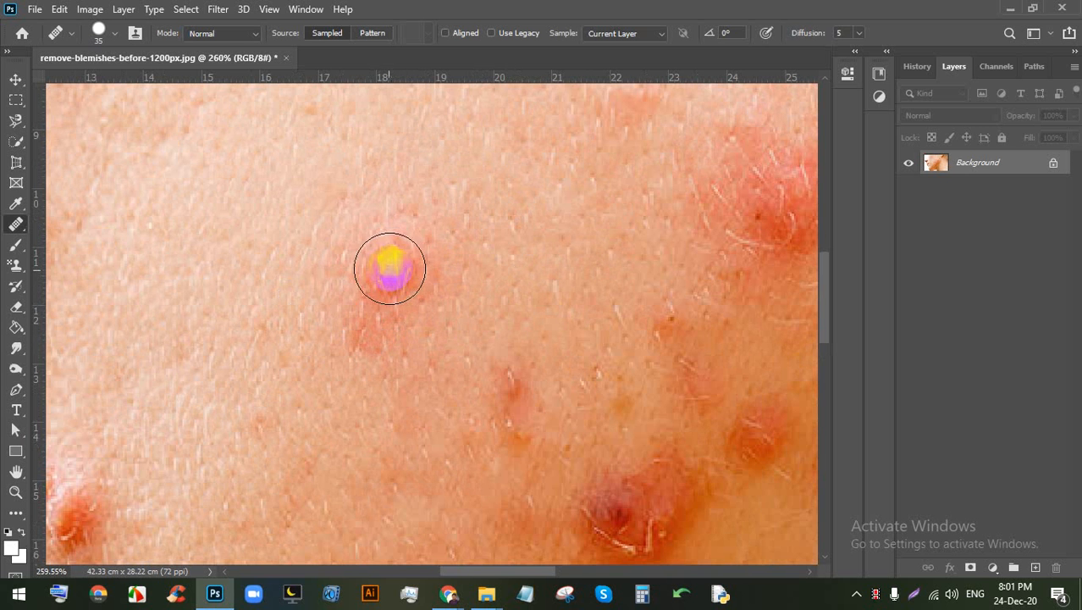
{"action": "scroll", "coordinate": [415, 301], "scroll_direction": "down", "scroll_amount": 2}
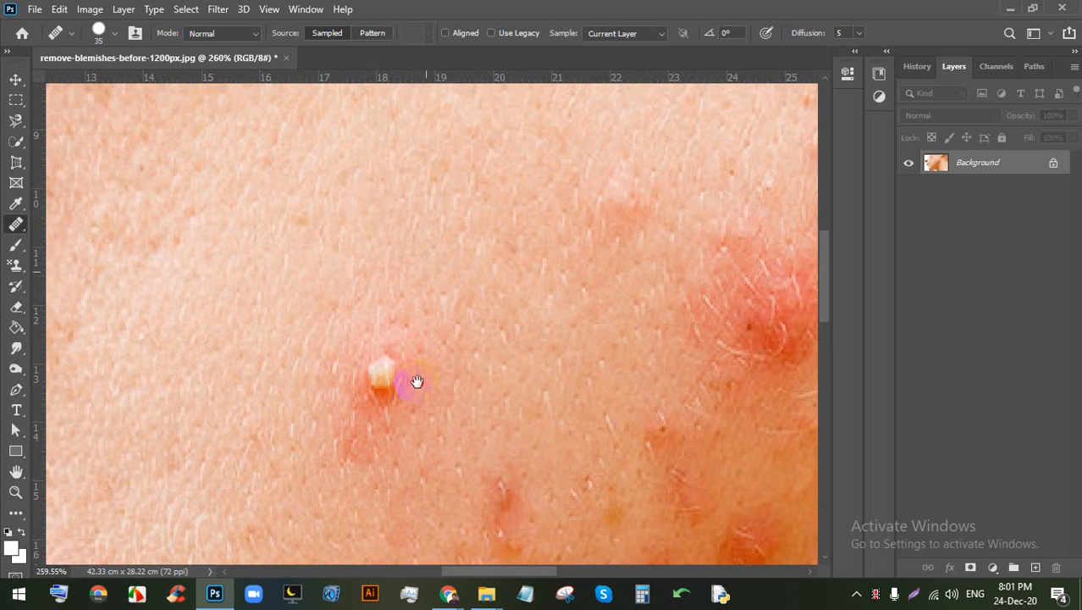
{"action": "left_click", "coordinate": [407, 193], "text": "alt"}
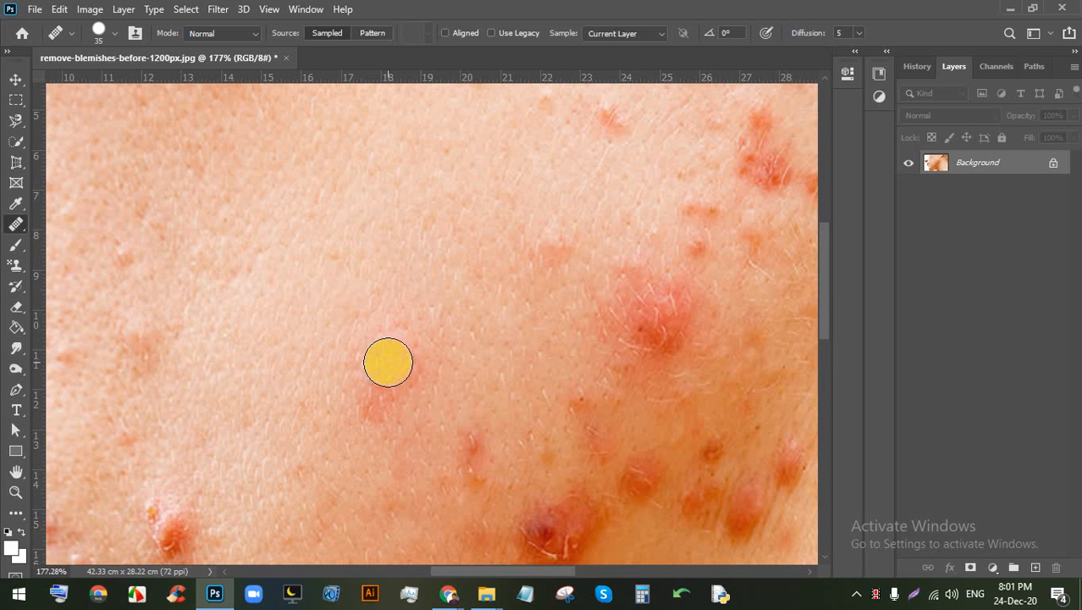
{"action": "scroll", "coordinate": [396, 358], "scroll_direction": "down", "scroll_amount": 2}
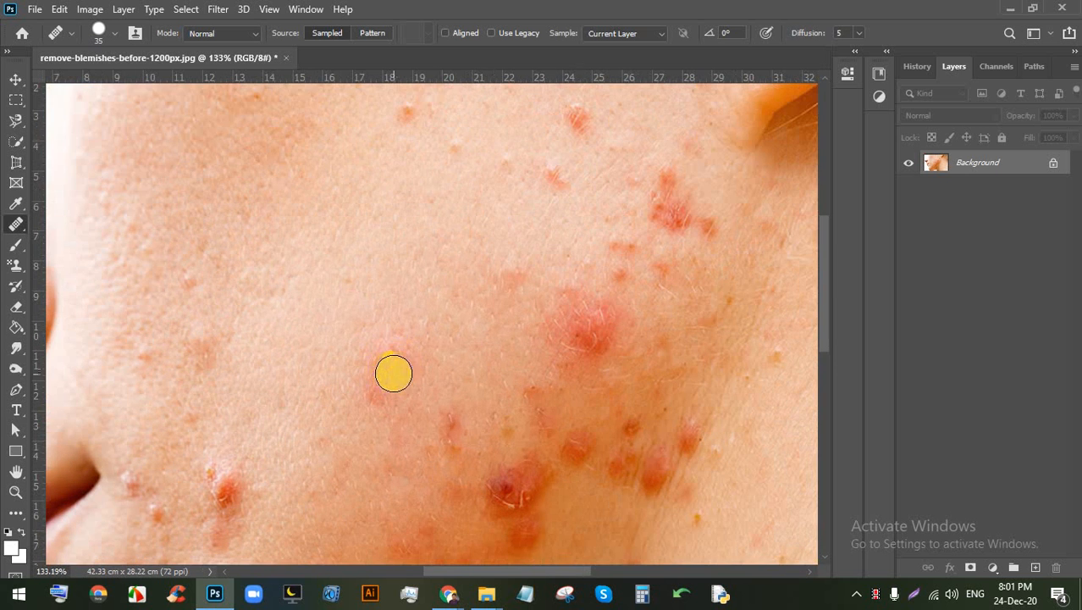
{"action": "scroll", "coordinate": [370, 373], "scroll_direction": "down", "scroll_amount": 2}
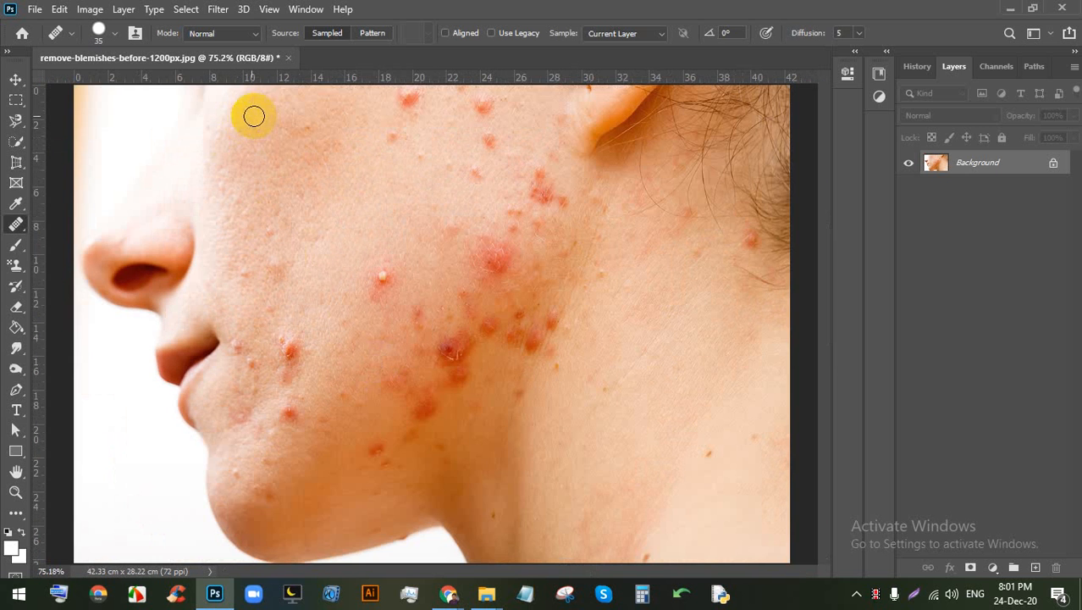
{"action": "scroll", "coordinate": [382, 279], "scroll_direction": "up", "scroll_amount": 2}
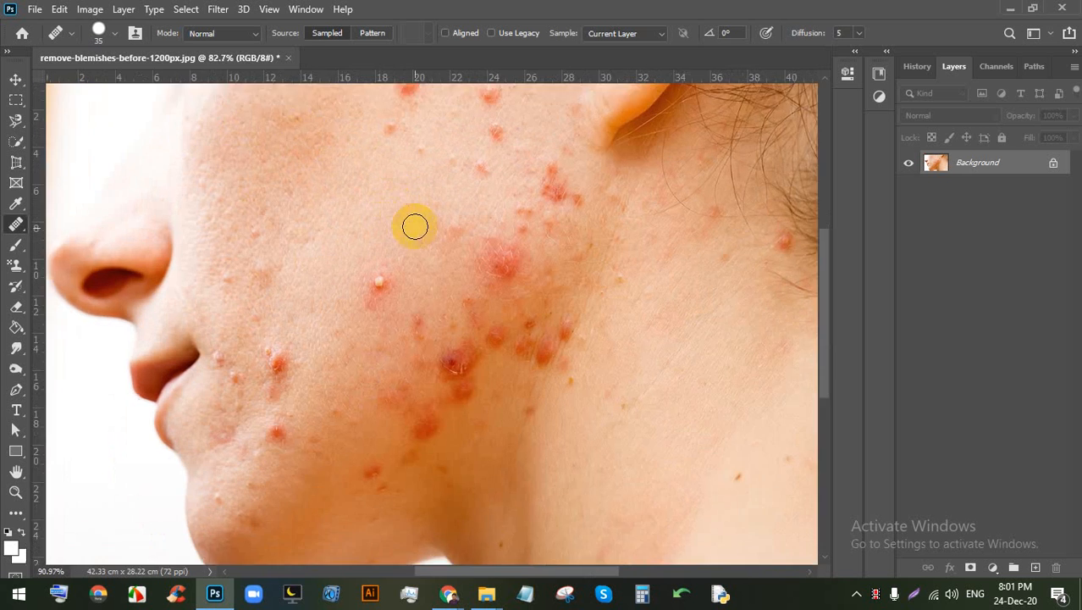
{"action": "scroll", "coordinate": [359, 294], "scroll_direction": "down", "scroll_amount": 2}
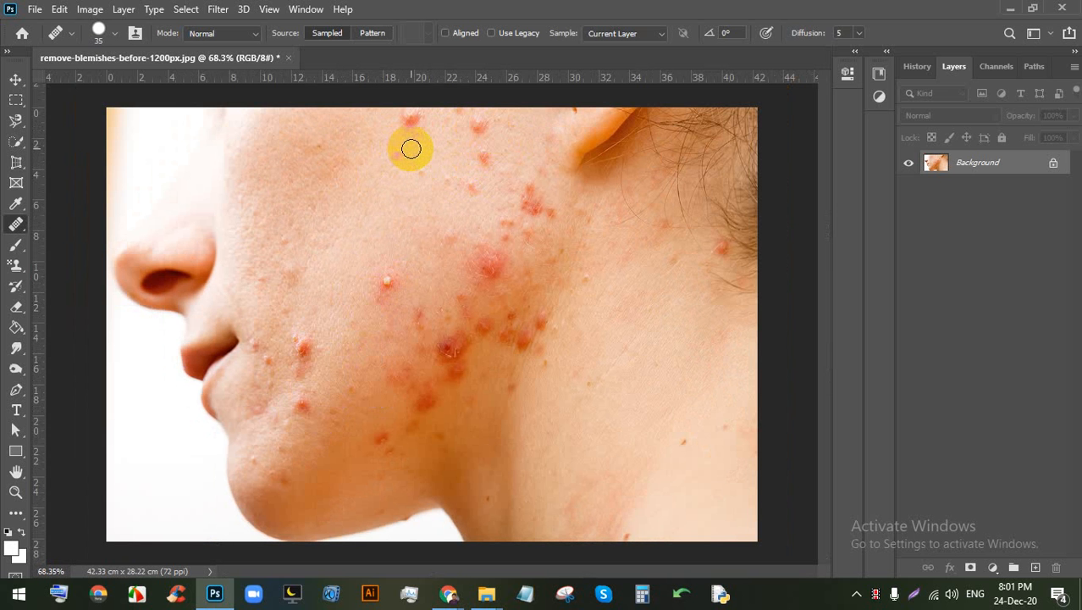
Step: Switch to the Google Meet call in Chrome, admit the waiting participant, and return to Photoshop
{"action": "left_click", "coordinate": [449, 591]}
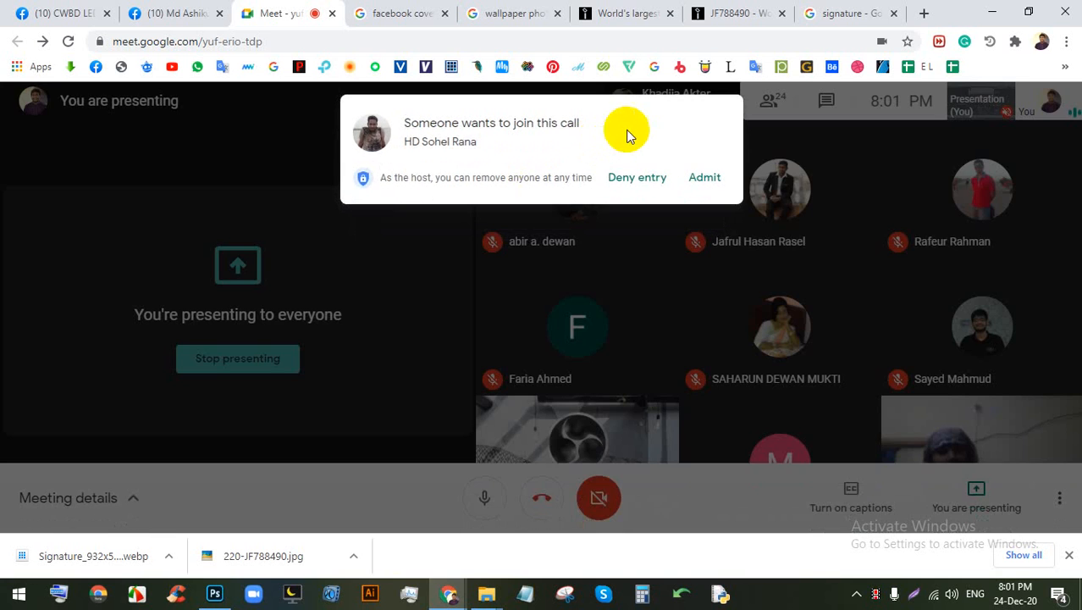
{"action": "left_click", "coordinate": [705, 177]}
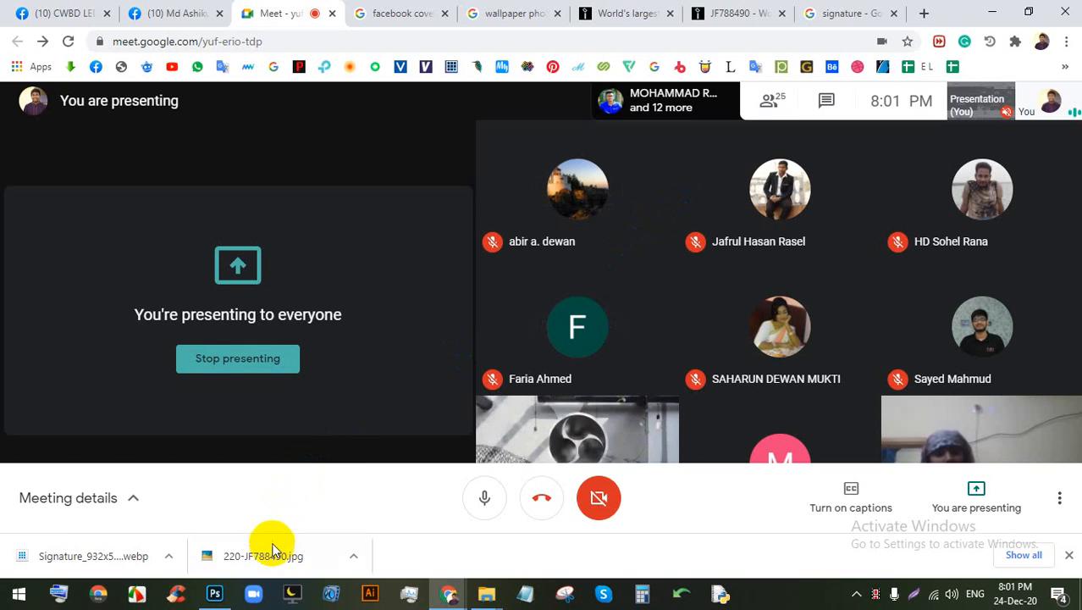
{"action": "left_click", "coordinate": [214, 593]}
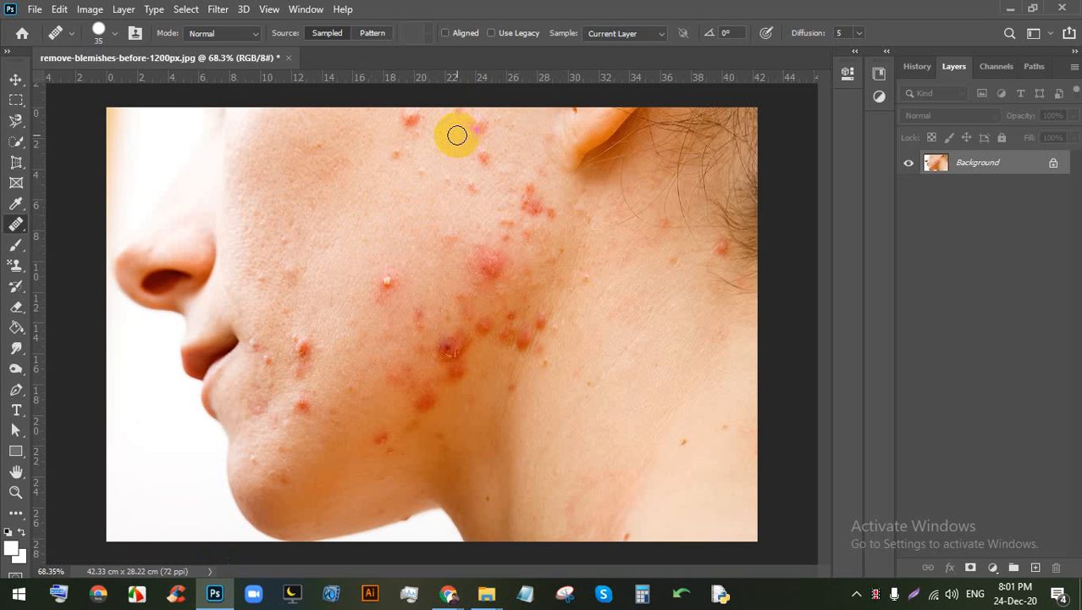
Step: Heal the white-tipped pimple and the redness below it in the middle of the cheek with the Healing Brush
{"action": "left_click", "coordinate": [480, 124]}
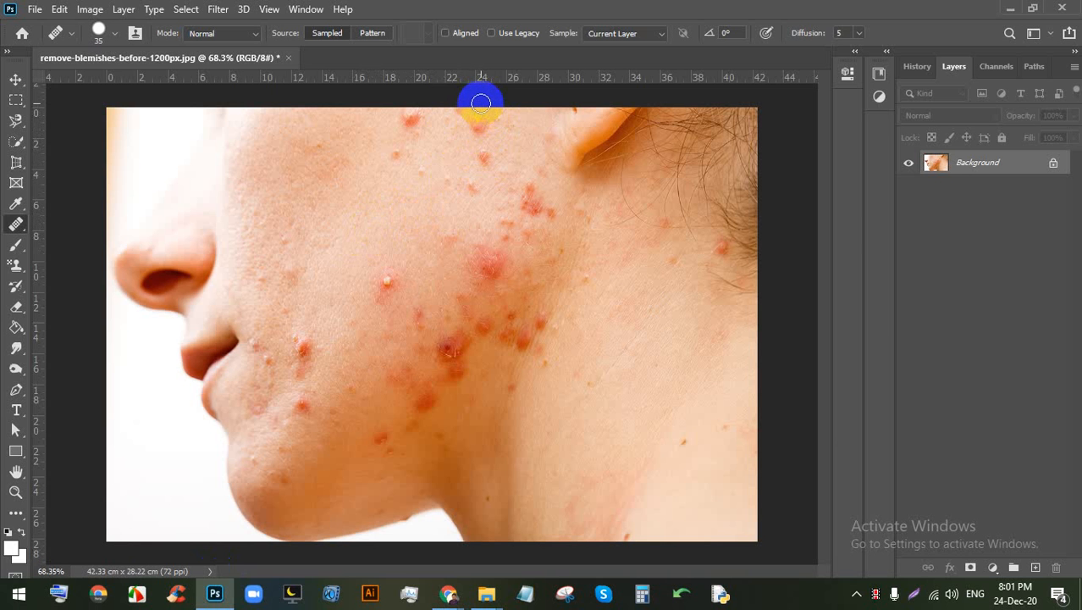
{"action": "scroll", "coordinate": [387, 266], "scroll_direction": "up", "scroll_amount": 2}
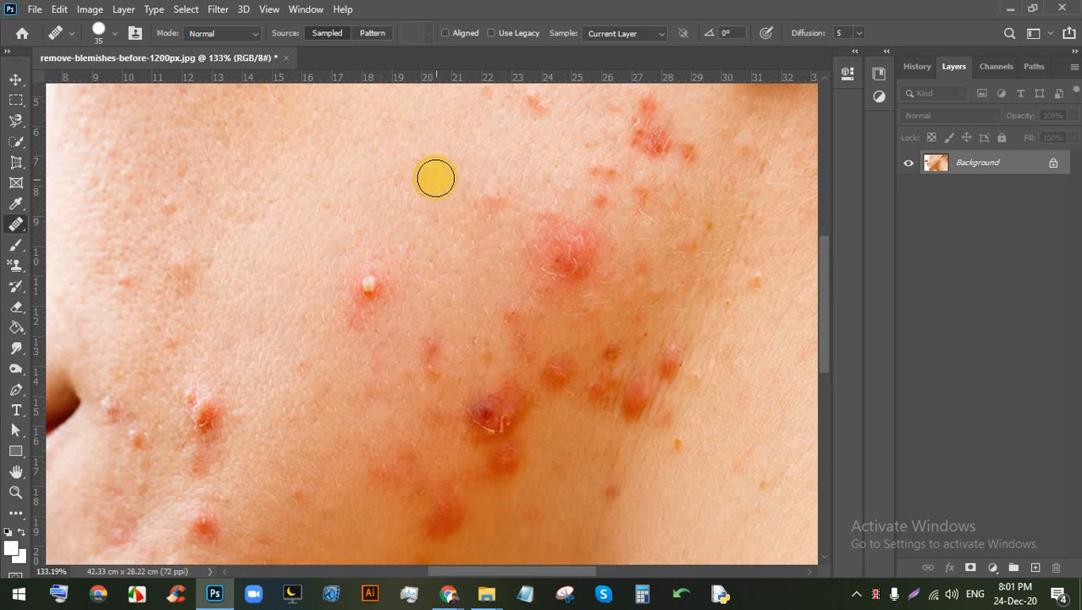
{"action": "scroll", "coordinate": [375, 210], "scroll_direction": "up", "scroll_amount": 3}
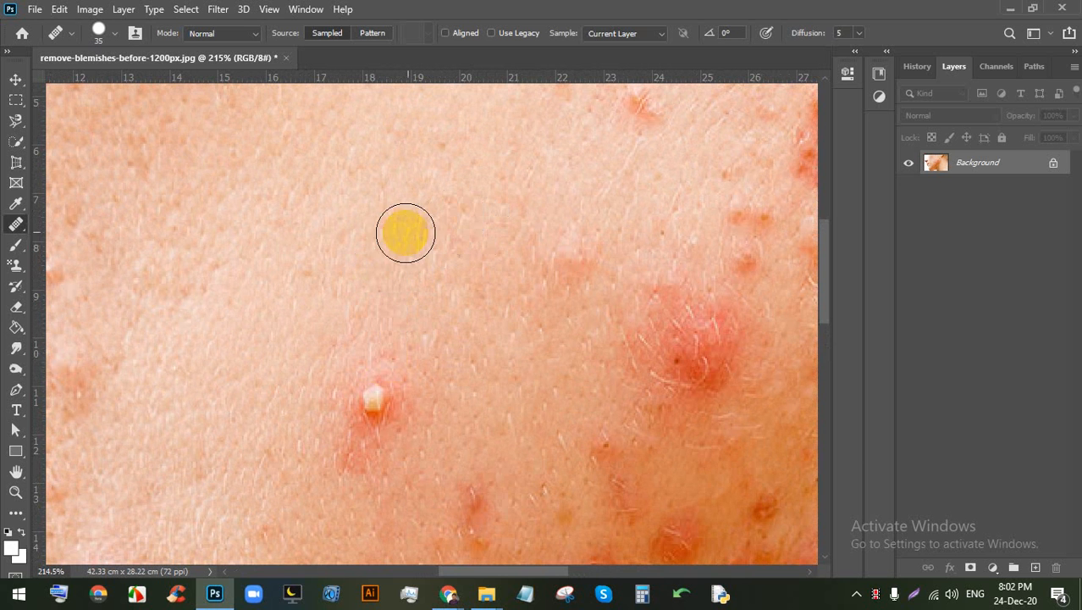
{"action": "mouse_move", "coordinate": [375, 400]}
{"action": "left_mouse_down"}
{"action": "mouse_move", "coordinate": [392, 431]}
{"action": "mouse_move", "coordinate": [357, 431]}
{"action": "mouse_move", "coordinate": [354, 385]}
{"action": "mouse_move", "coordinate": [373, 372]}
{"action": "mouse_move", "coordinate": [408, 398]}
{"action": "mouse_move", "coordinate": [404, 437]}
{"action": "mouse_move", "coordinate": [358, 464]}
{"action": "mouse_move", "coordinate": [340, 447]}
{"action": "mouse_move", "coordinate": [331, 401]}
{"action": "mouse_move", "coordinate": [350, 378]}
{"action": "mouse_move", "coordinate": [426, 383]}
{"action": "mouse_move", "coordinate": [430, 423]}
{"action": "mouse_move", "coordinate": [390, 472]}
{"action": "left_mouse_up"}
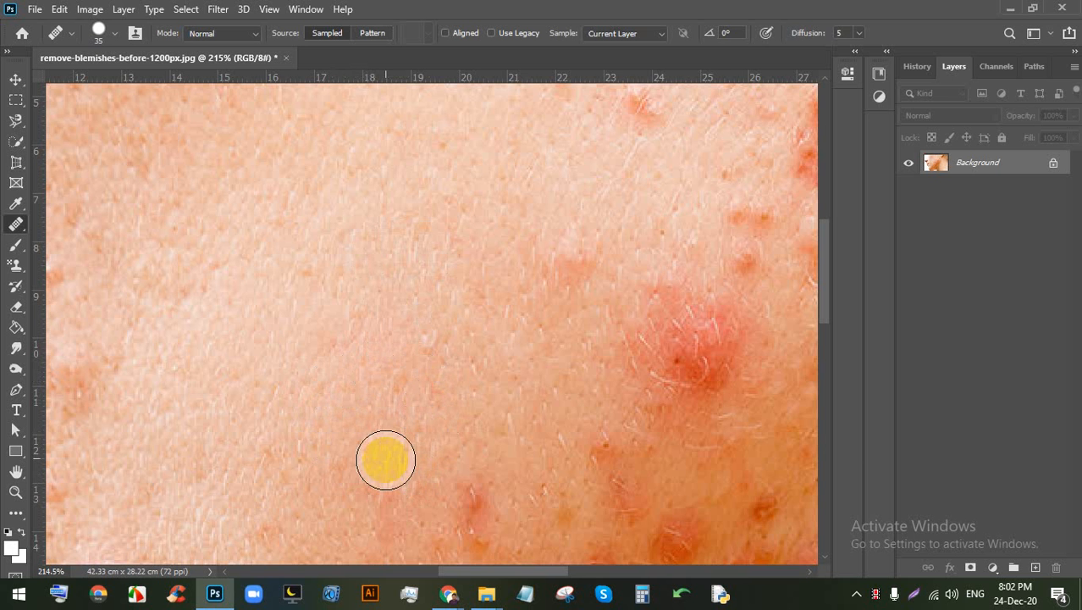
Step: Heal the large inflamed red blemish on the upper cheek and the smaller spots just below it
{"action": "scroll", "coordinate": [350, 303], "scroll_direction": "down", "scroll_amount": 2}
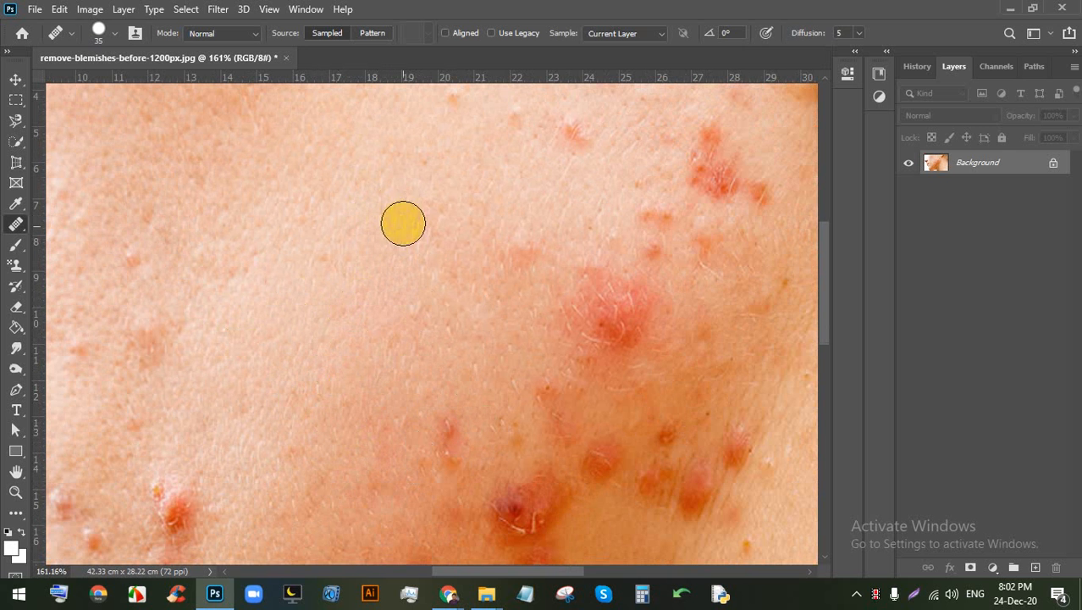
{"action": "scroll", "coordinate": [643, 370], "scroll_direction": "up", "scroll_amount": 2}
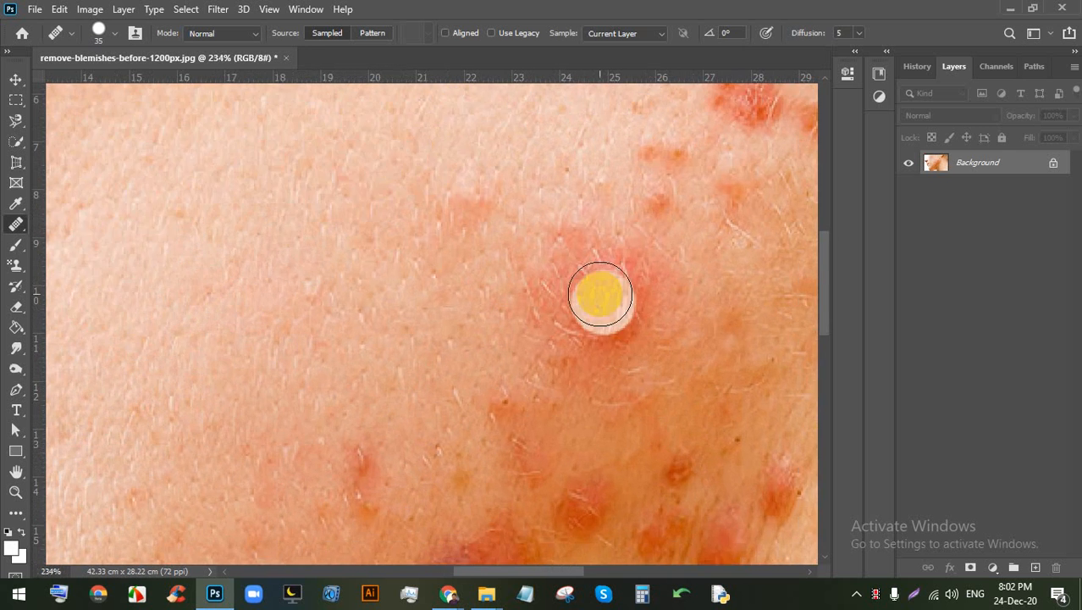
{"action": "scroll", "coordinate": [600, 295], "scroll_direction": "up", "scroll_amount": 1}
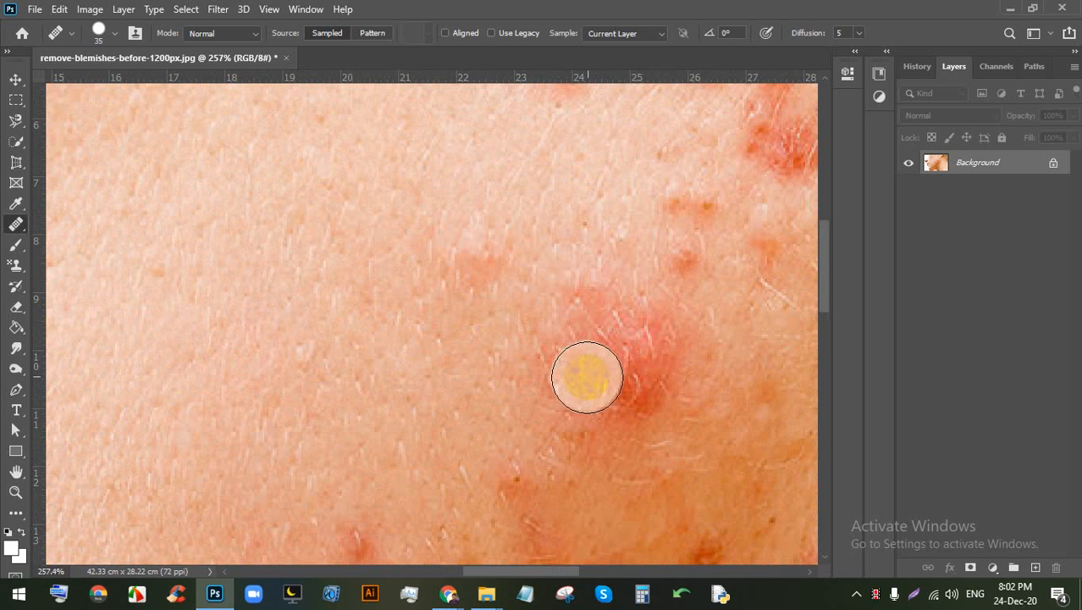
{"action": "mouse_move", "coordinate": [588, 375]}
{"action": "left_mouse_down"}
{"action": "mouse_move", "coordinate": [579, 339]}
{"action": "mouse_move", "coordinate": [595, 327]}
{"action": "mouse_move", "coordinate": [640, 334]}
{"action": "mouse_move", "coordinate": [651, 349]}
{"action": "mouse_move", "coordinate": [643, 386]}
{"action": "mouse_move", "coordinate": [608, 391]}
{"action": "mouse_move", "coordinate": [577, 351]}
{"action": "mouse_move", "coordinate": [578, 321]}
{"action": "mouse_move", "coordinate": [605, 301]}
{"action": "mouse_move", "coordinate": [646, 317]}
{"action": "mouse_move", "coordinate": [662, 365]}
{"action": "mouse_move", "coordinate": [632, 428]}
{"action": "mouse_move", "coordinate": [589, 442]}
{"action": "mouse_move", "coordinate": [566, 385]}
{"action": "mouse_move", "coordinate": [564, 308]}
{"action": "mouse_move", "coordinate": [564, 324]}
{"action": "mouse_move", "coordinate": [460, 253]}
{"action": "mouse_move", "coordinate": [533, 321]}
{"action": "mouse_move", "coordinate": [543, 383]}
{"action": "mouse_move", "coordinate": [603, 443]}
{"action": "mouse_move", "coordinate": [683, 400]}
{"action": "mouse_move", "coordinate": [664, 324]}
{"action": "mouse_move", "coordinate": [700, 436]}
{"action": "mouse_move", "coordinate": [586, 486]}
{"action": "mouse_move", "coordinate": [519, 478]}
{"action": "left_mouse_up"}
{"action": "scroll", "coordinate": [527, 328], "scroll_direction": "down", "scroll_amount": 3}
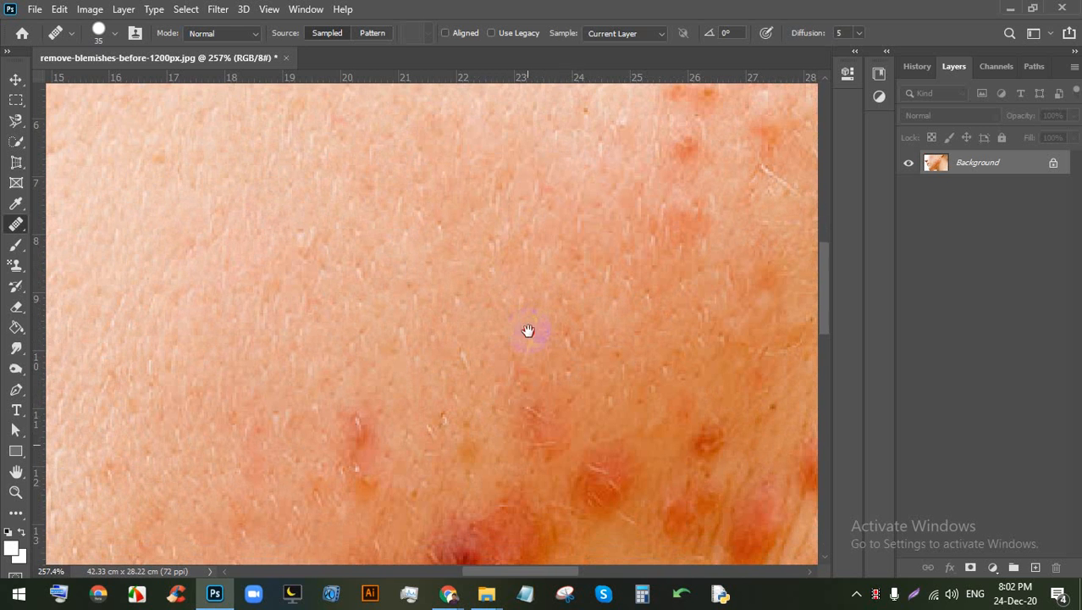
{"action": "mouse_move", "coordinate": [523, 348]}
{"action": "left_mouse_down"}
{"action": "mouse_move", "coordinate": [527, 279]}
{"action": "mouse_move", "coordinate": [572, 379]}
{"action": "mouse_move", "coordinate": [496, 293]}
{"action": "mouse_move", "coordinate": [529, 365]}
{"action": "mouse_move", "coordinate": [583, 395]}
{"action": "mouse_move", "coordinate": [625, 391]}
{"action": "mouse_move", "coordinate": [583, 433]}
{"action": "mouse_move", "coordinate": [561, 432]}
{"action": "mouse_move", "coordinate": [506, 378]}
{"action": "left_mouse_up"}
{"action": "scroll", "coordinate": [459, 181], "scroll_direction": "down", "scroll_amount": 3}
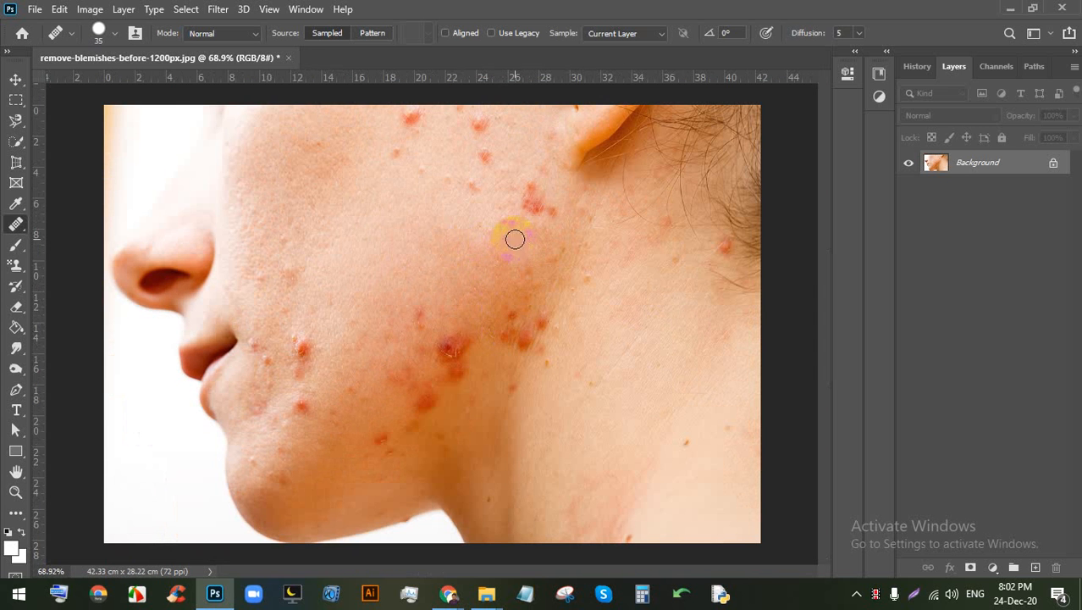
Step: Heal the small red spots and the dark scabbed blemish cluster on the lower cheek above the jawline
{"action": "scroll", "coordinate": [459, 292], "scroll_direction": "up", "scroll_amount": 4}
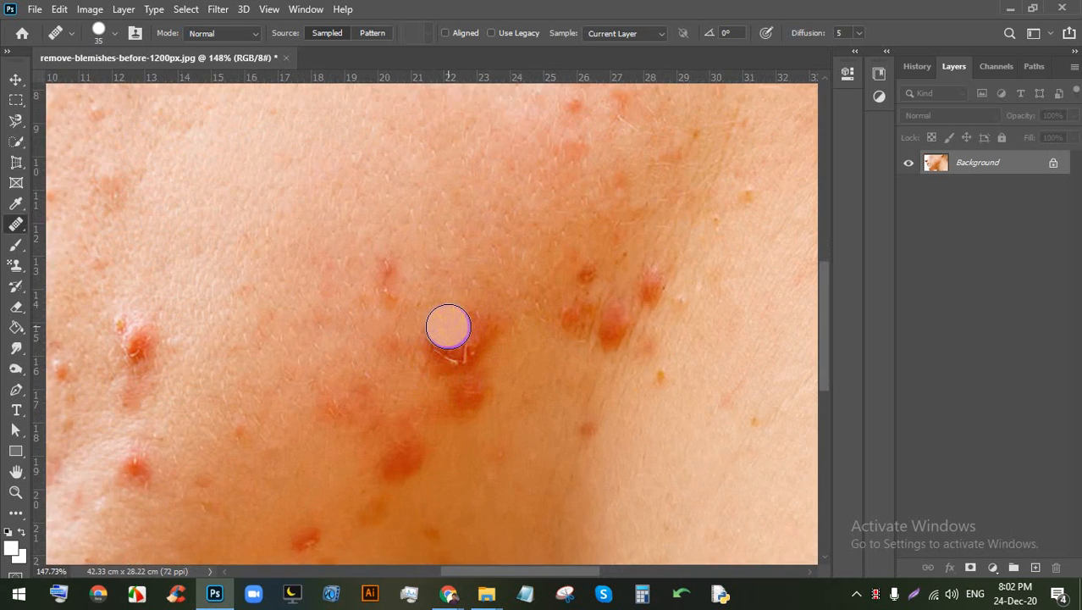
{"action": "left_click_drag", "start_coordinate": [433, 315], "coordinate": [425, 337]}
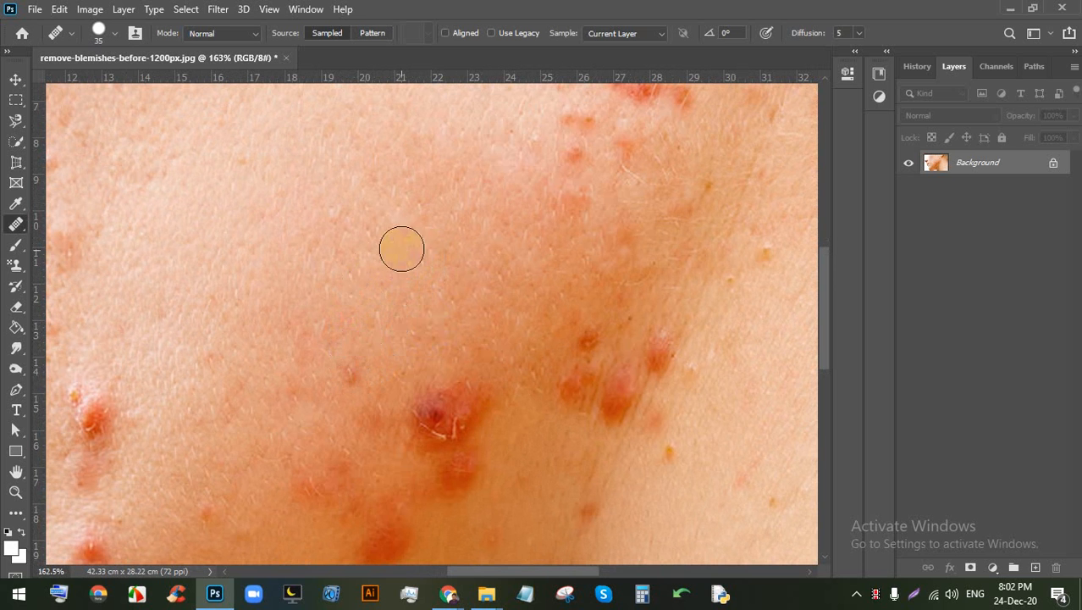
{"action": "left_click", "coordinate": [342, 362]}
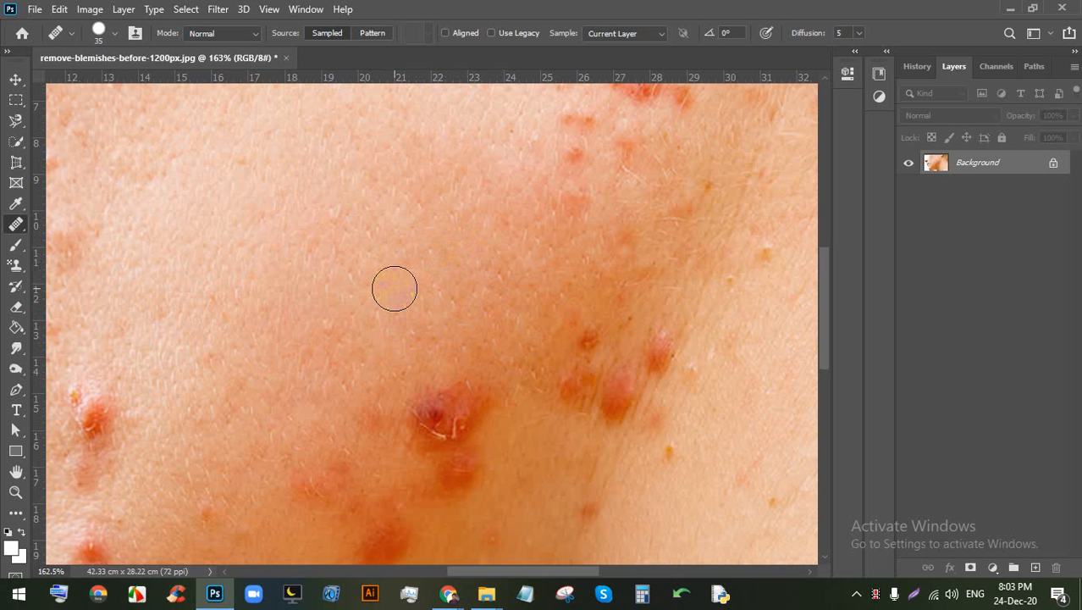
{"action": "mouse_move", "coordinate": [464, 340]}
{"action": "left_mouse_down"}
{"action": "mouse_move", "coordinate": [467, 386]}
{"action": "mouse_move", "coordinate": [432, 411]}
{"action": "mouse_move", "coordinate": [391, 399]}
{"action": "mouse_move", "coordinate": [443, 414]}
{"action": "mouse_move", "coordinate": [435, 403]}
{"action": "mouse_move", "coordinate": [390, 433]}
{"action": "mouse_move", "coordinate": [411, 426]}
{"action": "mouse_move", "coordinate": [469, 443]}
{"action": "mouse_move", "coordinate": [471, 432]}
{"action": "mouse_move", "coordinate": [455, 473]}
{"action": "mouse_move", "coordinate": [471, 476]}
{"action": "mouse_move", "coordinate": [448, 493]}
{"action": "mouse_move", "coordinate": [475, 404]}
{"action": "mouse_move", "coordinate": [431, 421]}
{"action": "mouse_move", "coordinate": [376, 414]}
{"action": "mouse_move", "coordinate": [369, 446]}
{"action": "mouse_move", "coordinate": [323, 507]}
{"action": "mouse_move", "coordinate": [310, 488]}
{"action": "mouse_move", "coordinate": [342, 471]}
{"action": "mouse_move", "coordinate": [322, 457]}
{"action": "mouse_move", "coordinate": [359, 469]}
{"action": "mouse_move", "coordinate": [370, 516]}
{"action": "left_mouse_up"}
{"action": "scroll", "coordinate": [377, 310], "scroll_direction": "down", "scroll_amount": 5}
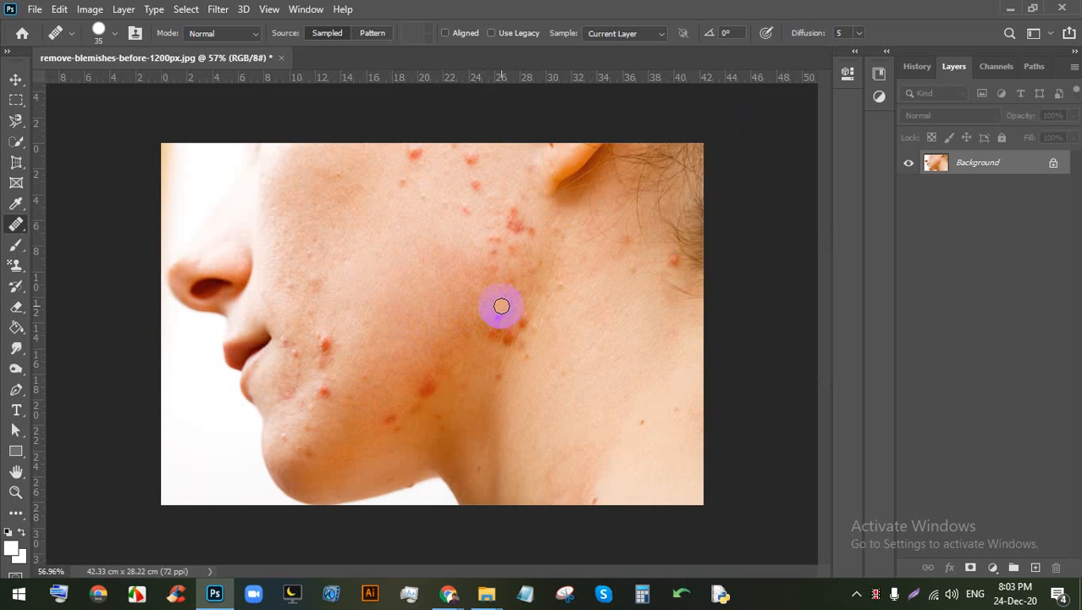
Step: Heal the red pimple and small spots on the cheek beside the corner of the mouth
{"action": "scroll", "coordinate": [368, 309], "scroll_direction": "up", "scroll_amount": 5}
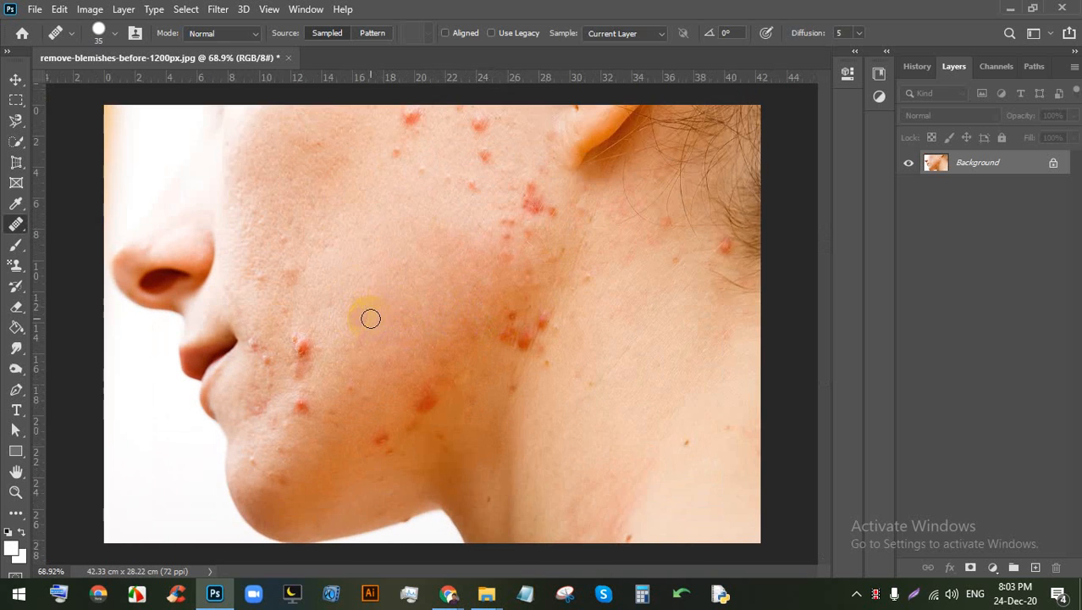
{"action": "left_click_drag", "start_coordinate": [365, 281], "coordinate": [518, 322]}
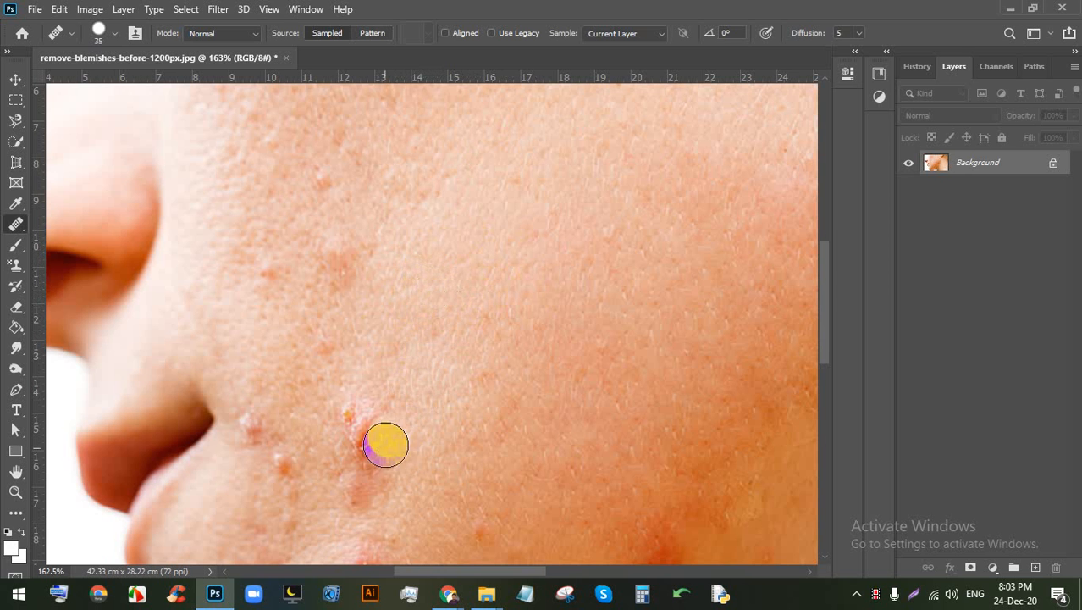
{"action": "left_click", "coordinate": [362, 440]}
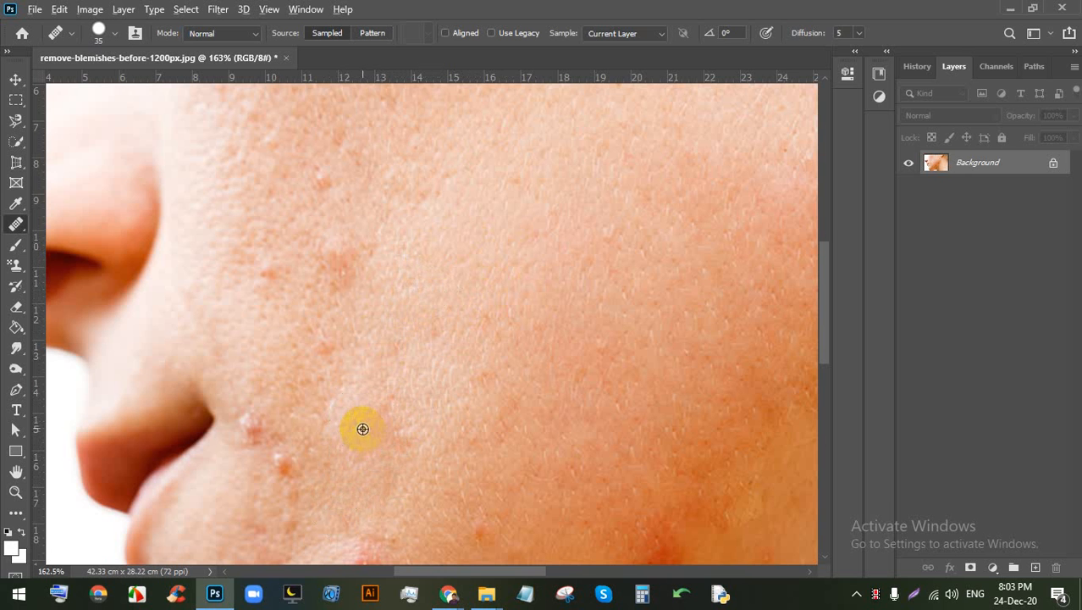
{"action": "mouse_move", "coordinate": [278, 469]}
{"action": "left_mouse_down"}
{"action": "mouse_move", "coordinate": [261, 454]}
{"action": "mouse_move", "coordinate": [261, 434]}
{"action": "mouse_move", "coordinate": [359, 274]}
{"action": "mouse_move", "coordinate": [347, 271]}
{"action": "left_mouse_up"}
{"action": "key", "text": "ctrl+0"}
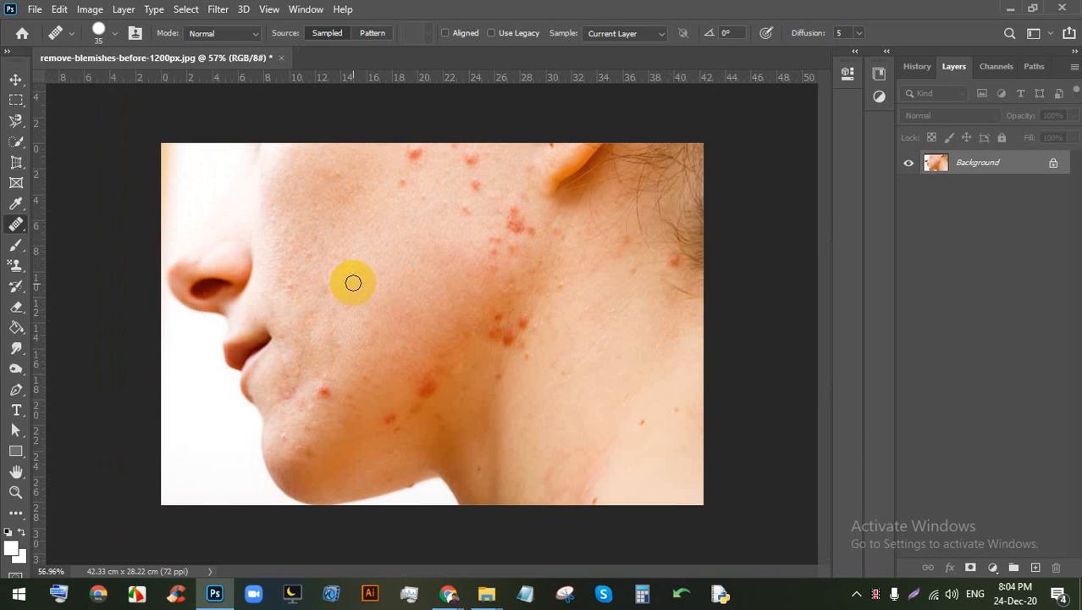
Step: Patch the red blemish cluster below the ear with clear cheek skin using the Patch tool, and clear the selection
{"action": "scroll", "coordinate": [396, 276], "scroll_direction": "down", "scroll_amount": 6}
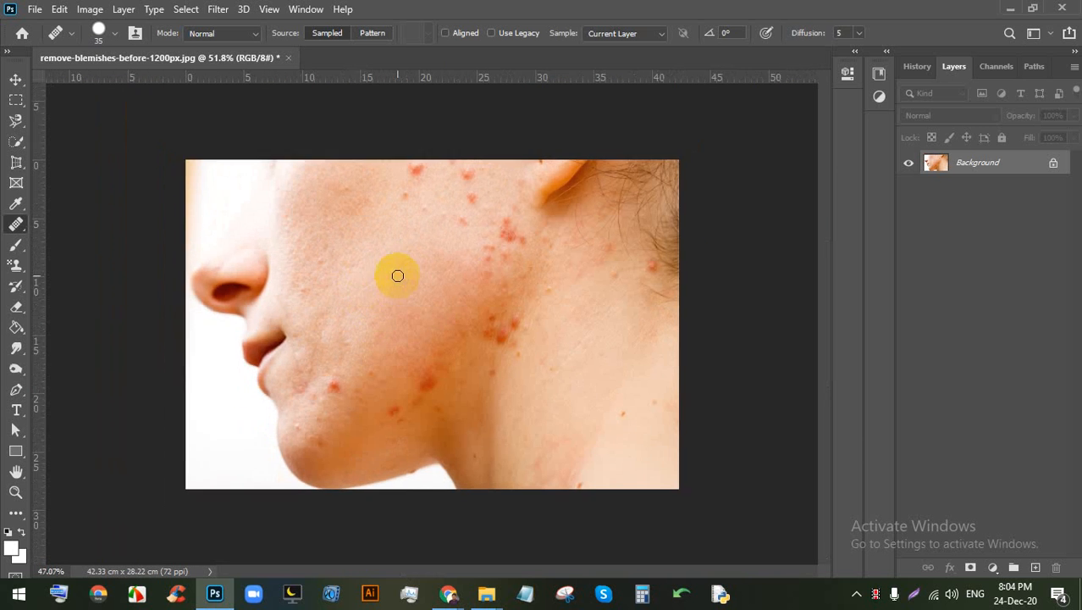
{"action": "scroll", "coordinate": [418, 290], "scroll_direction": "up", "scroll_amount": 2}
{"action": "scroll", "coordinate": [443, 317], "scroll_direction": "up", "scroll_amount": 3}
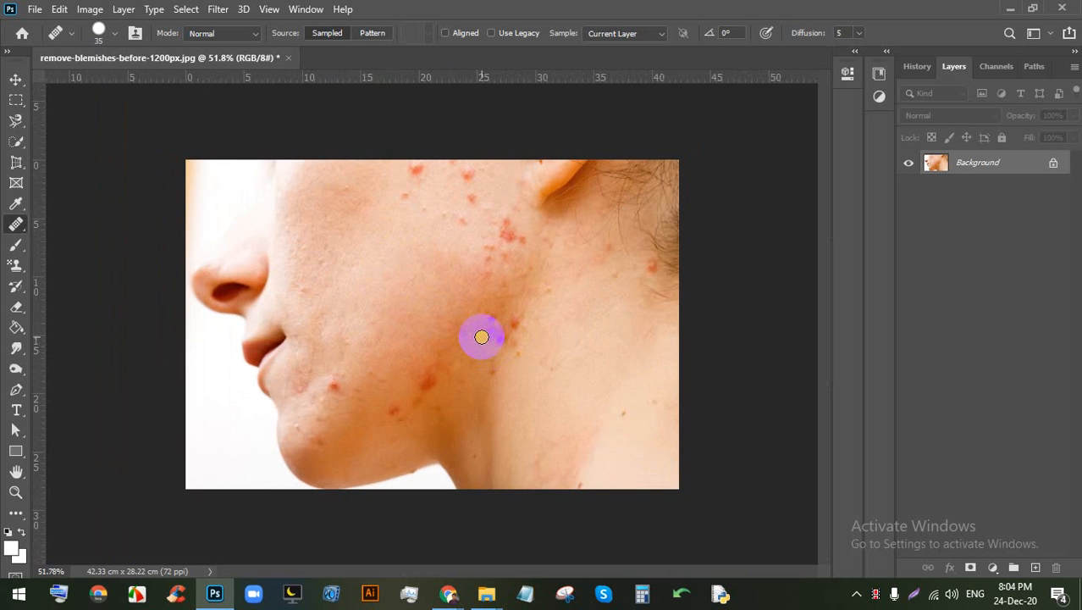
{"action": "right_click", "coordinate": [20, 223]}
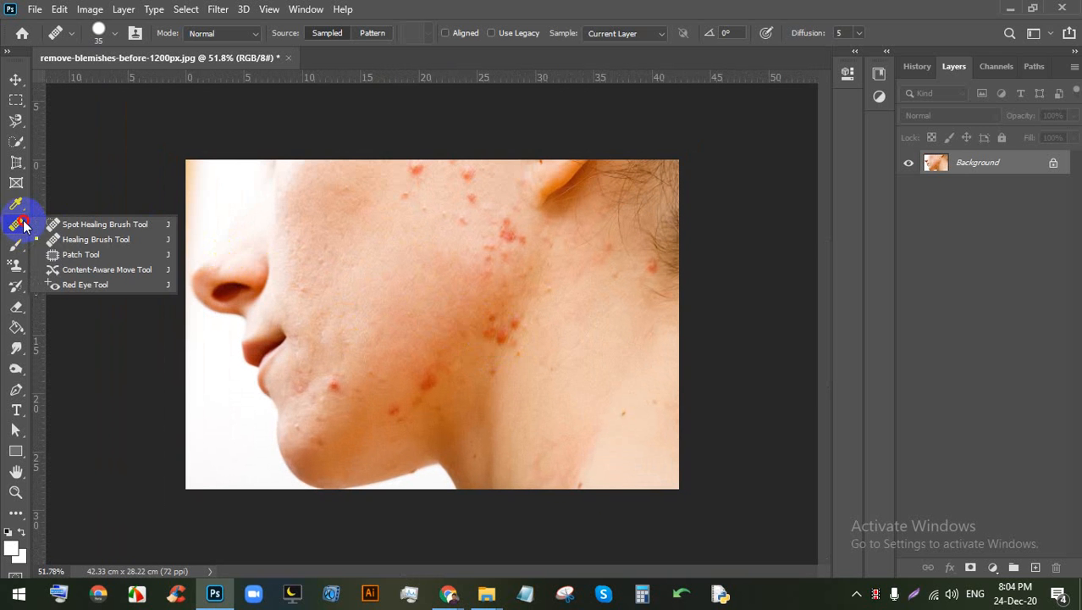
{"action": "left_click", "coordinate": [94, 254]}
{"action": "scroll", "coordinate": [476, 336], "scroll_direction": "up", "scroll_amount": 5}
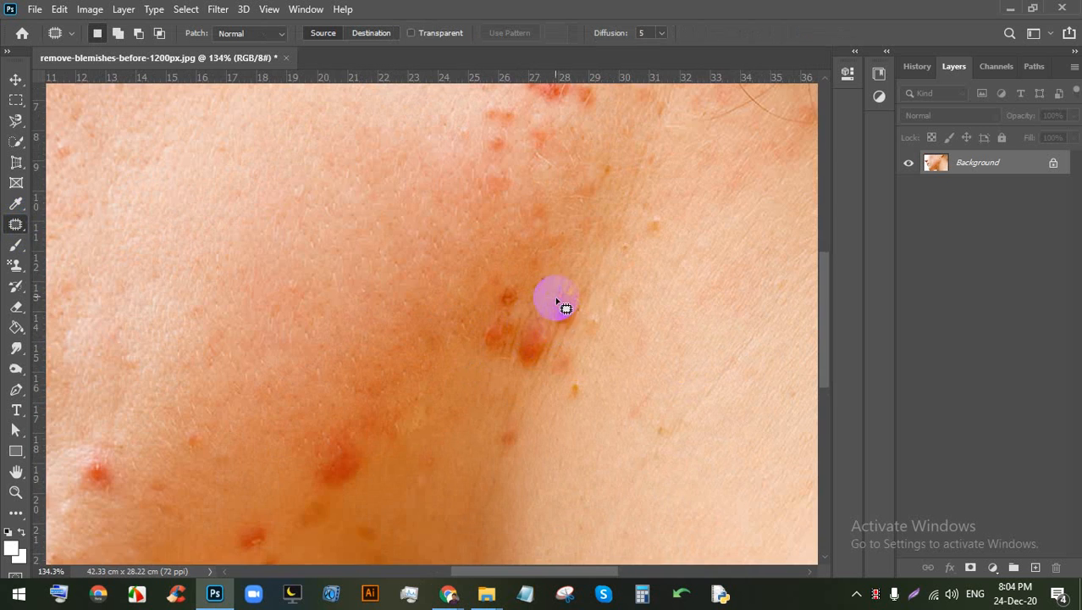
{"action": "scroll", "coordinate": [555, 297], "scroll_direction": "down", "scroll_amount": 3}
{"action": "scroll", "coordinate": [531, 165], "scroll_direction": "up", "scroll_amount": 4}
{"action": "mouse_move", "coordinate": [557, 139]}
{"action": "left_mouse_down"}
{"action": "mouse_move", "coordinate": [567, 269]}
{"action": "mouse_move", "coordinate": [628, 203]}
{"action": "mouse_move", "coordinate": [560, 137]}
{"action": "left_mouse_up"}
{"action": "left_click_drag", "start_coordinate": [569, 181], "coordinate": [383, 260]}
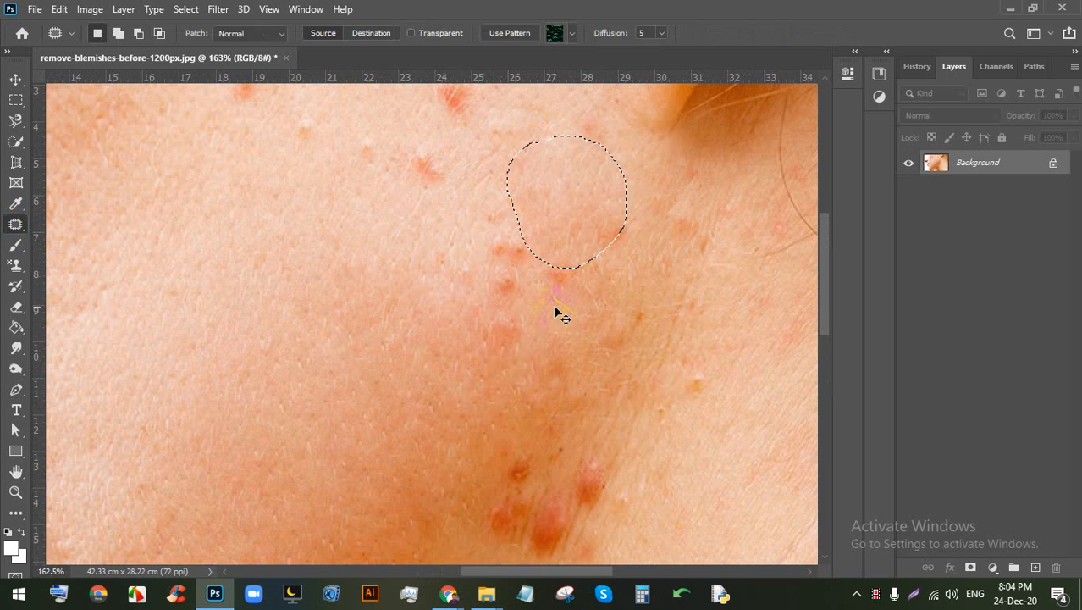
{"action": "key", "text": "ctrl+d"}
Step: Patch the red pimple on the lower face between the lip and the jaw with clear skin from just above it
{"action": "scroll", "coordinate": [575, 301], "scroll_direction": "down", "scroll_amount": 6}
{"action": "scroll", "coordinate": [387, 382], "scroll_direction": "up", "scroll_amount": 4}
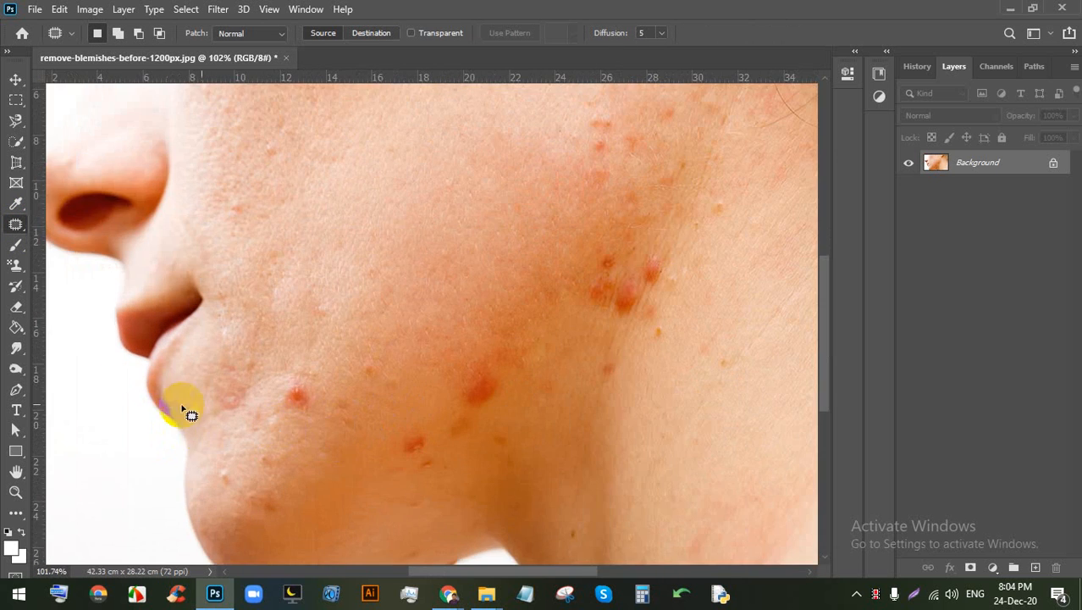
{"action": "scroll", "coordinate": [244, 397], "scroll_direction": "up", "scroll_amount": 3}
{"action": "left_click_drag", "start_coordinate": [358, 342], "coordinate": [312, 378]}
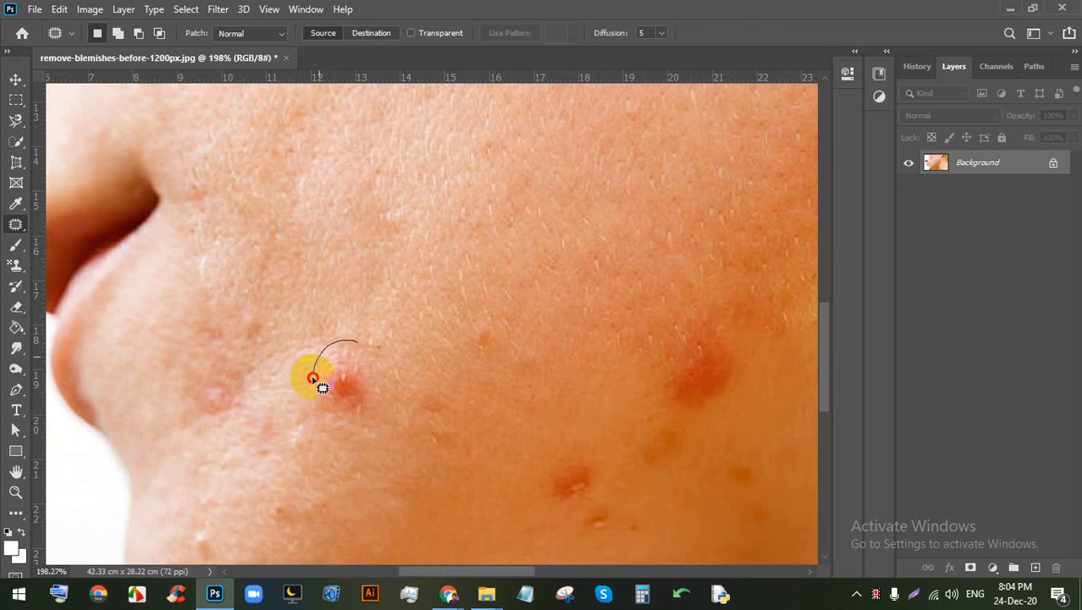
{"action": "mouse_move", "coordinate": [386, 365]}
{"action": "left_mouse_down"}
{"action": "mouse_move", "coordinate": [331, 351]}
{"action": "mouse_move", "coordinate": [360, 365]}
{"action": "mouse_move", "coordinate": [391, 347]}
{"action": "mouse_move", "coordinate": [415, 286]}
{"action": "left_mouse_up"}
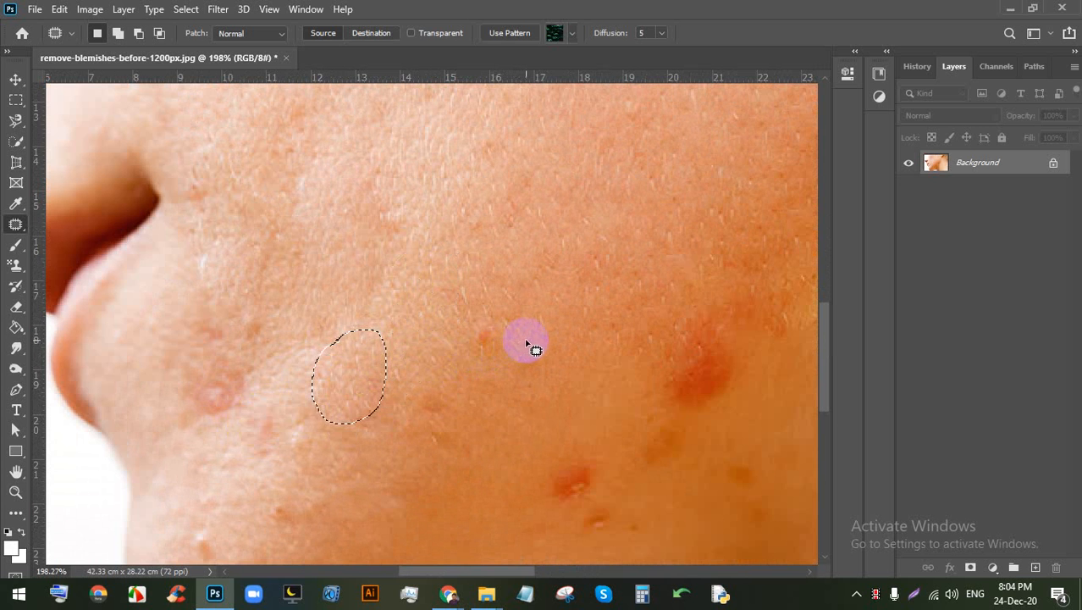
Step: Patch the large red blemish near the middle of the jawline with clear skin from the cheek above it
{"action": "scroll", "coordinate": [531, 345], "scroll_direction": "down", "scroll_amount": 3}
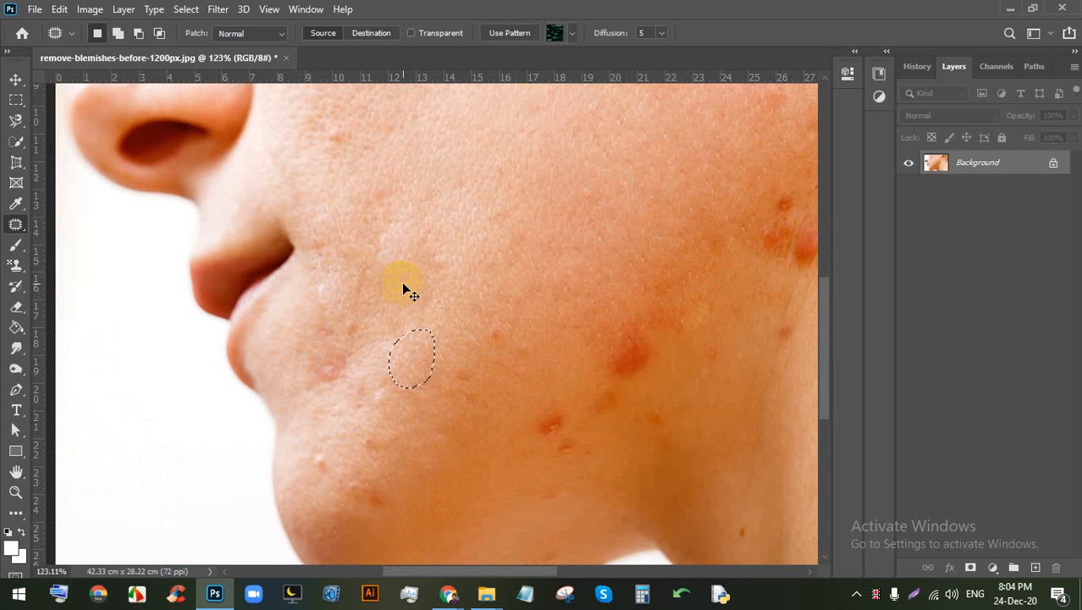
{"action": "scroll", "coordinate": [436, 280], "scroll_direction": "up", "scroll_amount": 3}
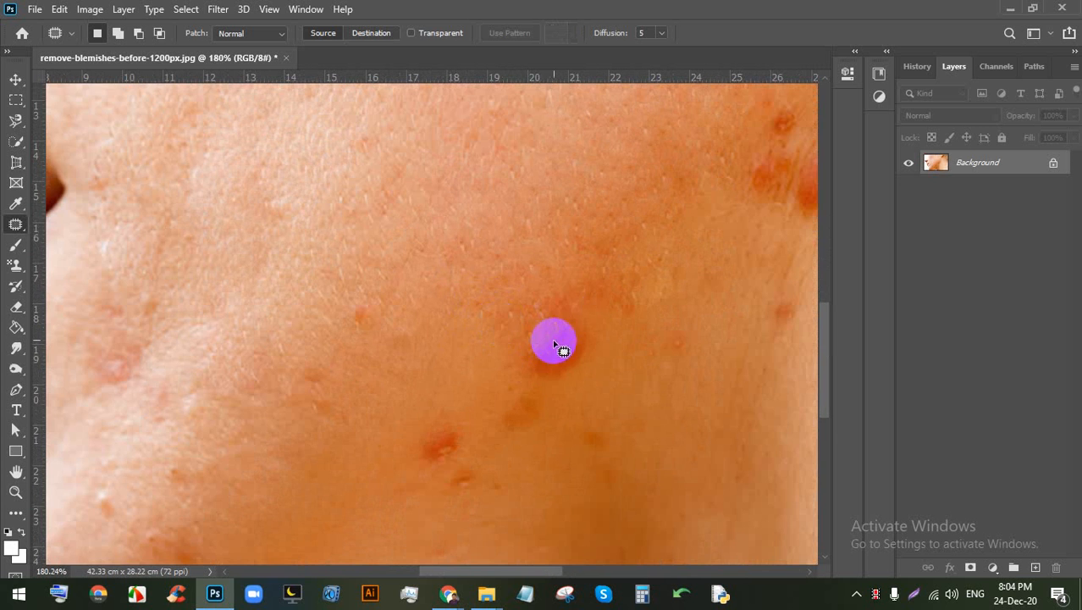
{"action": "mouse_move", "coordinate": [553, 293]}
{"action": "left_mouse_down"}
{"action": "mouse_move", "coordinate": [533, 399]}
{"action": "mouse_move", "coordinate": [560, 274]}
{"action": "mouse_move", "coordinate": [554, 293]}
{"action": "left_mouse_up"}
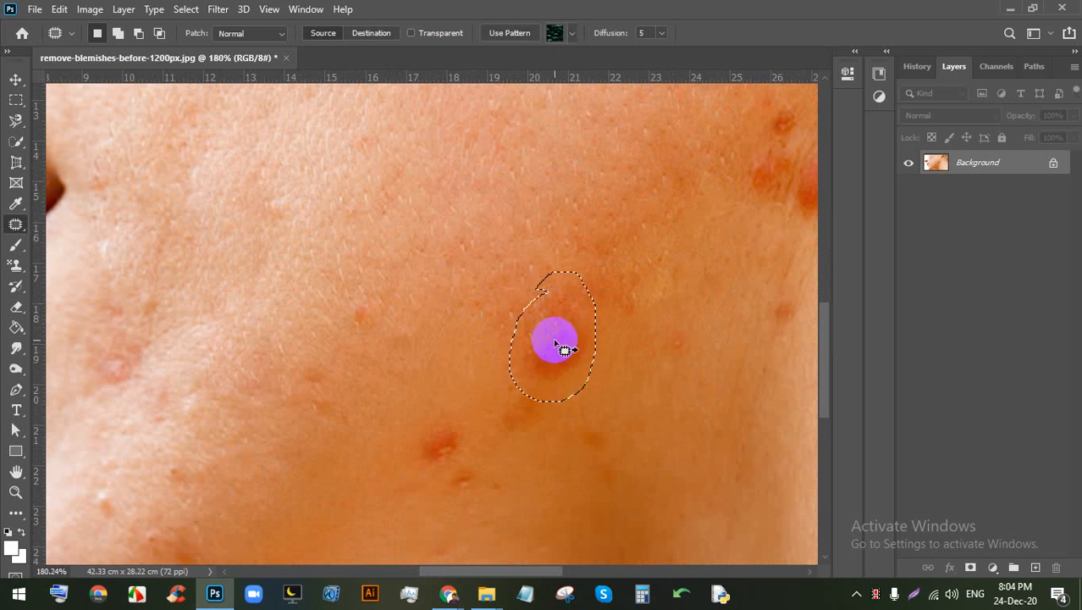
{"action": "left_click_drag", "start_coordinate": [560, 346], "coordinate": [496, 230]}
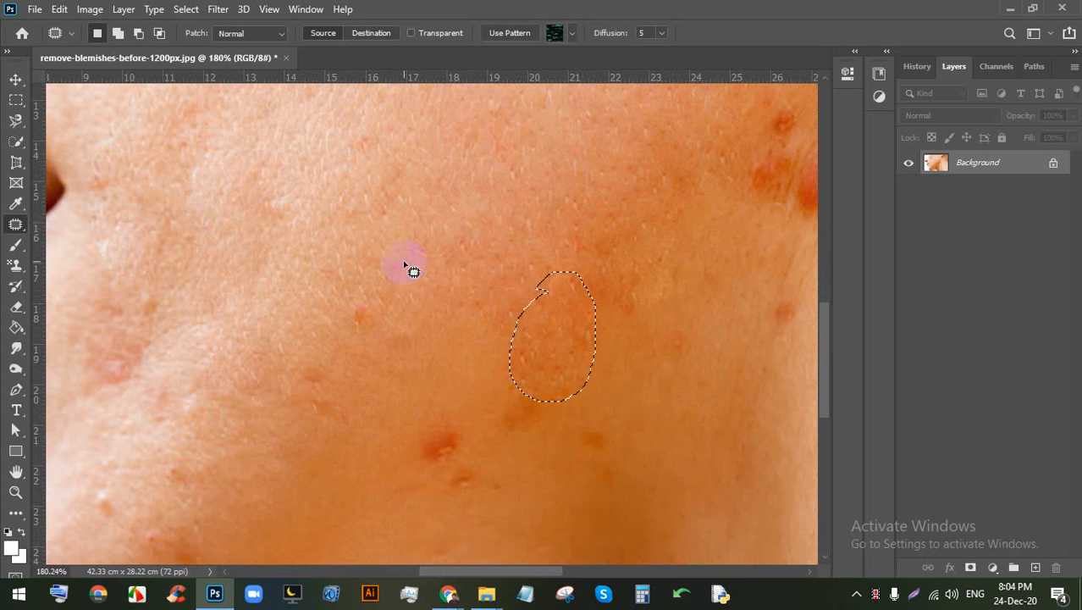
Step: Patch the discoloured skin near the middle of the jawline and the red pimple below it with nearby clear skin
{"action": "scroll", "coordinate": [411, 268], "scroll_direction": "down", "scroll_amount": 3}
{"action": "scroll", "coordinate": [483, 349], "scroll_direction": "up", "scroll_amount": 2}
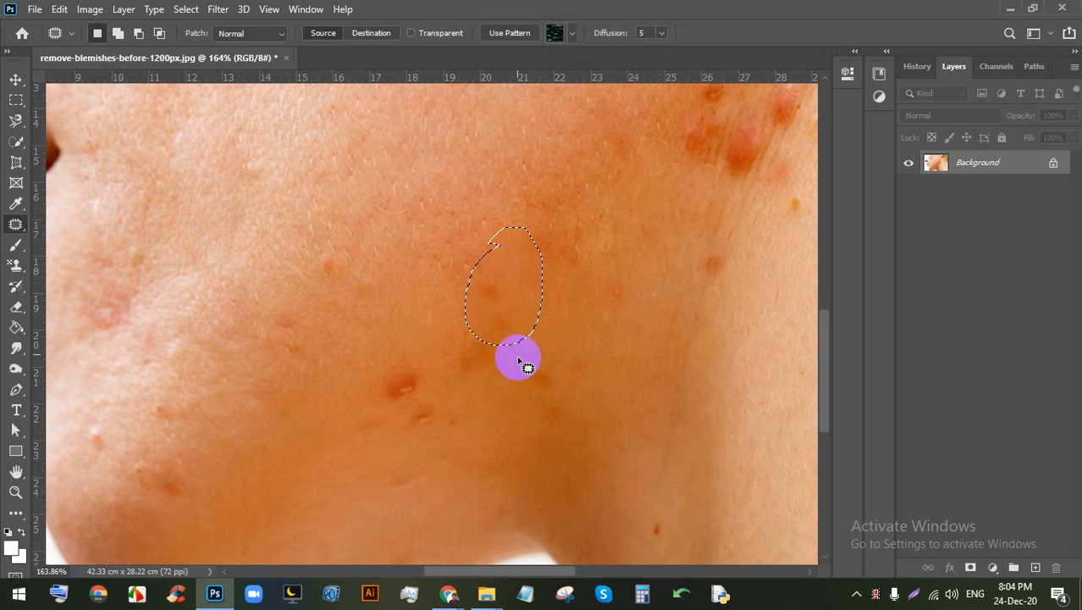
{"action": "left_click_drag", "start_coordinate": [482, 252], "coordinate": [444, 210]}
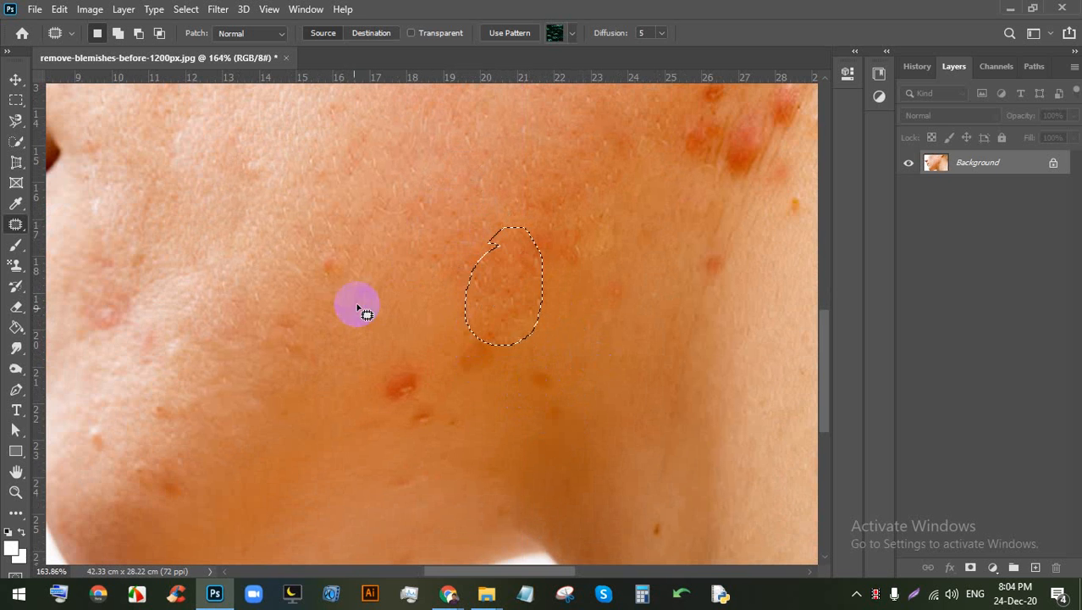
{"action": "mouse_move", "coordinate": [374, 358]}
{"action": "left_mouse_down"}
{"action": "mouse_move", "coordinate": [404, 423]}
{"action": "mouse_move", "coordinate": [417, 385]}
{"action": "mouse_move", "coordinate": [378, 354]}
{"action": "mouse_move", "coordinate": [394, 378]}
{"action": "mouse_move", "coordinate": [419, 315]}
{"action": "left_mouse_up"}
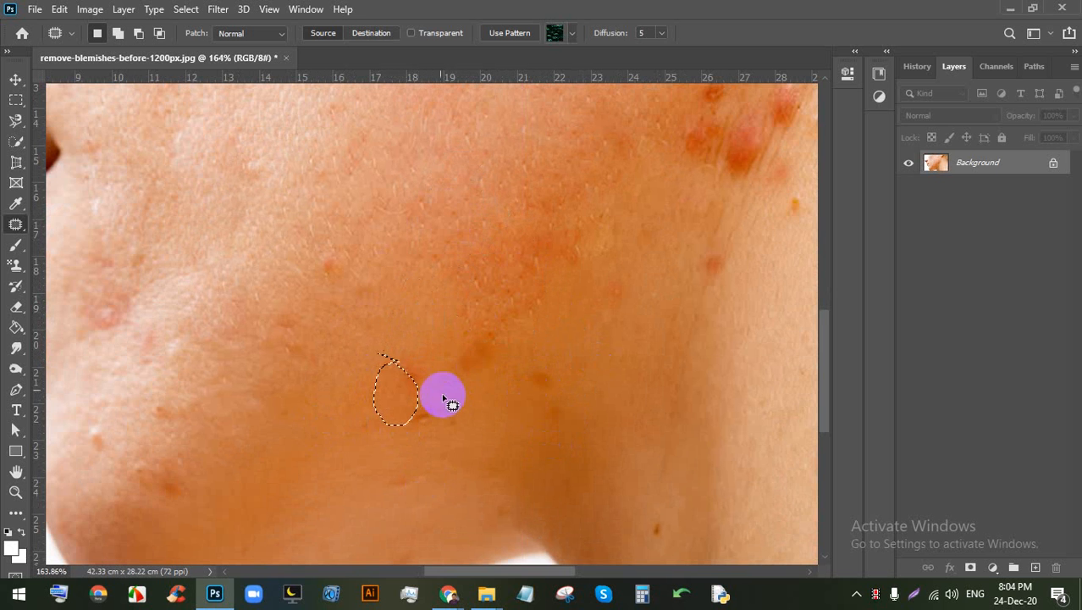
{"action": "mouse_move", "coordinate": [417, 359]}
{"action": "left_mouse_down"}
{"action": "mouse_move", "coordinate": [392, 380]}
{"action": "mouse_move", "coordinate": [422, 405]}
{"action": "mouse_move", "coordinate": [393, 343]}
{"action": "left_mouse_up"}
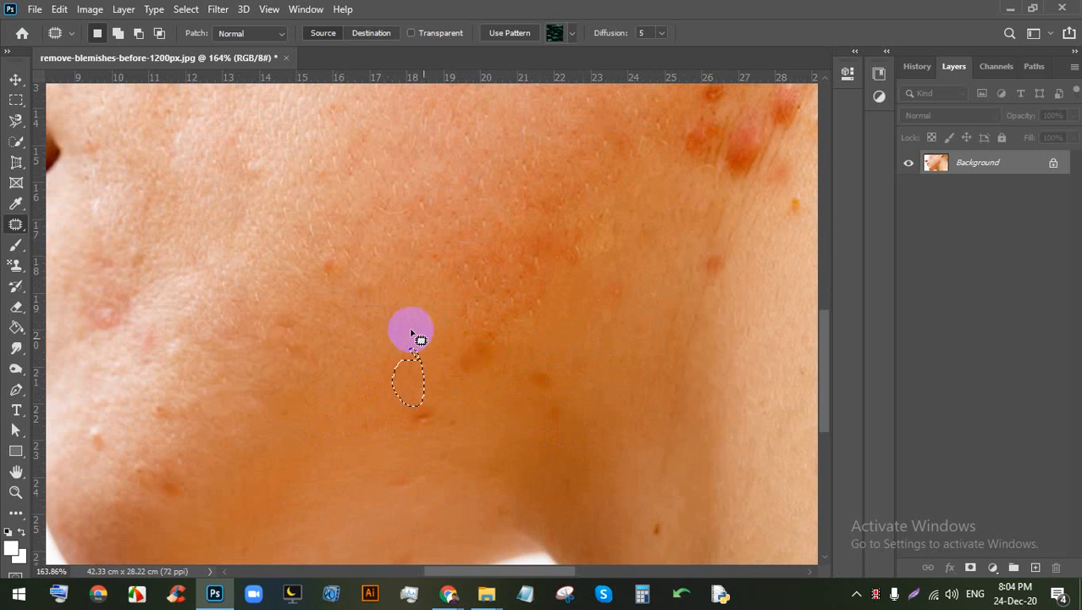
Step: Patch the red blemish cluster where the jaw meets the neck with clear neck skin, and clear the selection
{"action": "scroll", "coordinate": [427, 351], "scroll_direction": "down", "scroll_amount": 1}
{"action": "scroll", "coordinate": [428, 352], "scroll_direction": "down", "scroll_amount": 4}
{"action": "scroll", "coordinate": [616, 193], "scroll_direction": "up", "scroll_amount": 3}
{"action": "left_click_drag", "start_coordinate": [649, 218], "coordinate": [476, 405]}
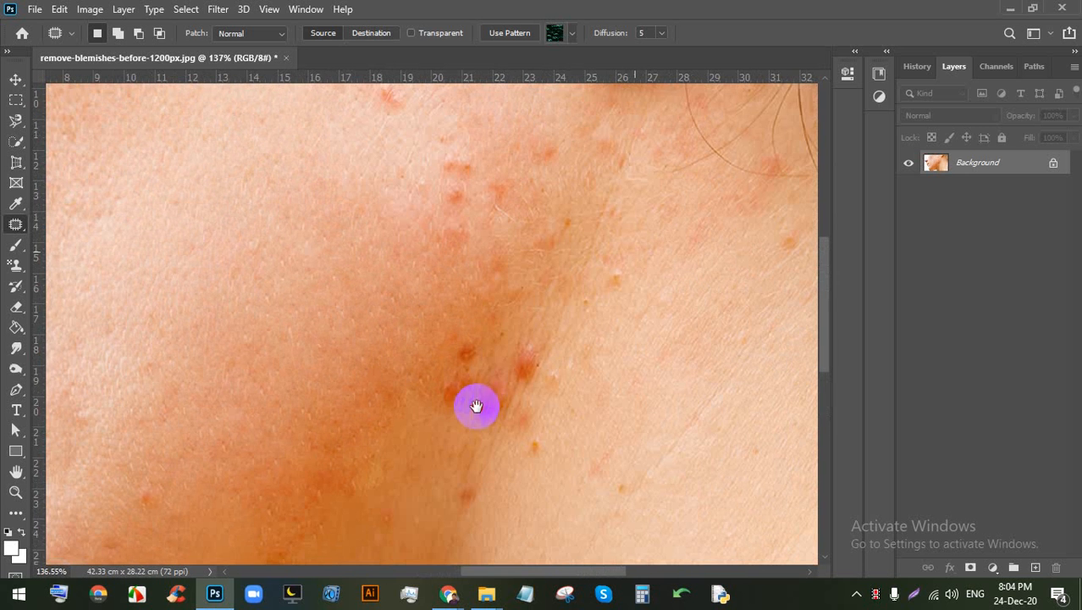
{"action": "mouse_move", "coordinate": [495, 348]}
{"action": "left_mouse_down"}
{"action": "mouse_move", "coordinate": [478, 430]}
{"action": "mouse_move", "coordinate": [458, 335]}
{"action": "left_mouse_up"}
{"action": "left_click_drag", "start_coordinate": [477, 378], "coordinate": [602, 410]}
{"action": "scroll", "coordinate": [495, 286], "scroll_direction": "down", "scroll_amount": 5}
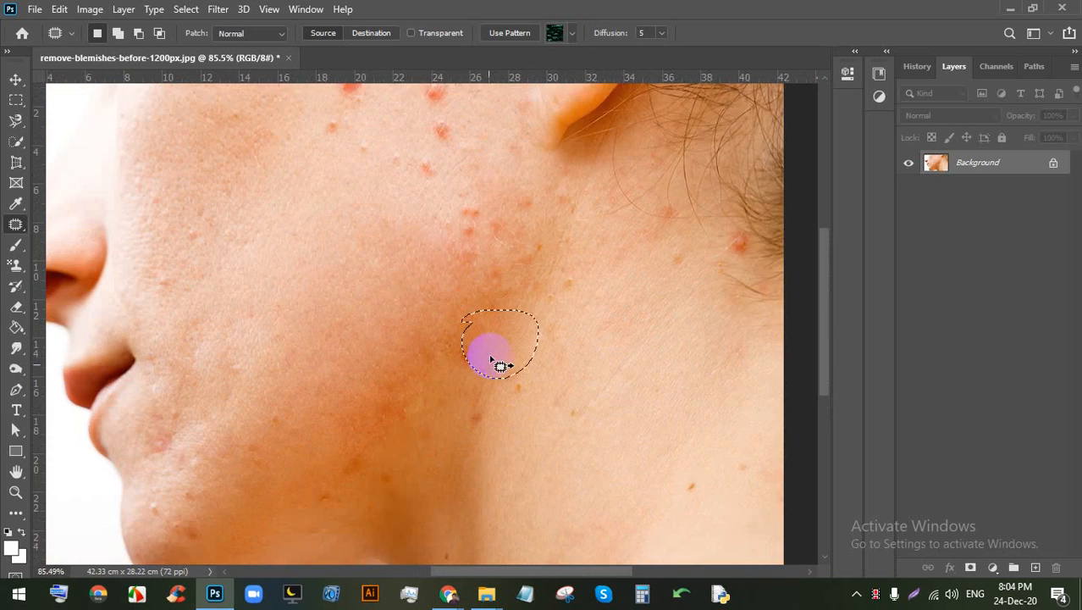
{"action": "scroll", "coordinate": [425, 341], "scroll_direction": "up", "scroll_amount": 2}
{"action": "left_click", "coordinate": [429, 341]}
Step: Patch the small reddish spot on the neck just below the jaw with adjacent clear skin, and clear the selection
{"action": "scroll", "coordinate": [447, 340], "scroll_direction": "down", "scroll_amount": 6}
{"action": "scroll", "coordinate": [478, 376], "scroll_direction": "up", "scroll_amount": 4}
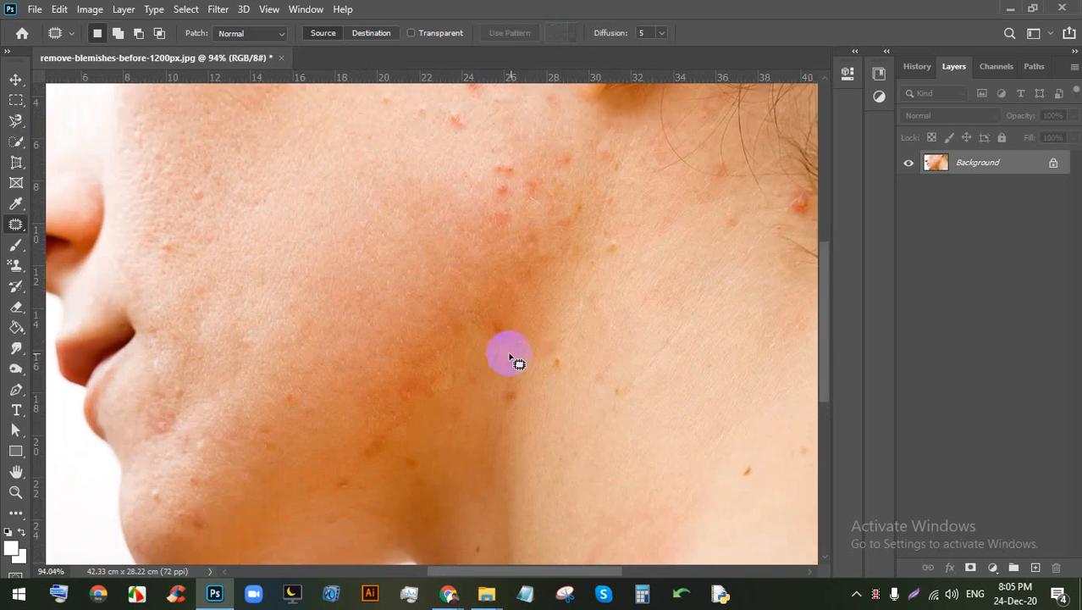
{"action": "mouse_move", "coordinate": [512, 309]}
{"action": "left_mouse_down"}
{"action": "mouse_move", "coordinate": [515, 335]}
{"action": "mouse_move", "coordinate": [503, 317]}
{"action": "mouse_move", "coordinate": [519, 415]}
{"action": "mouse_move", "coordinate": [519, 395]}
{"action": "left_mouse_up"}
{"action": "left_click_drag", "start_coordinate": [510, 411], "coordinate": [552, 411]}
{"action": "scroll", "coordinate": [438, 366], "scroll_direction": "down", "scroll_amount": 6}
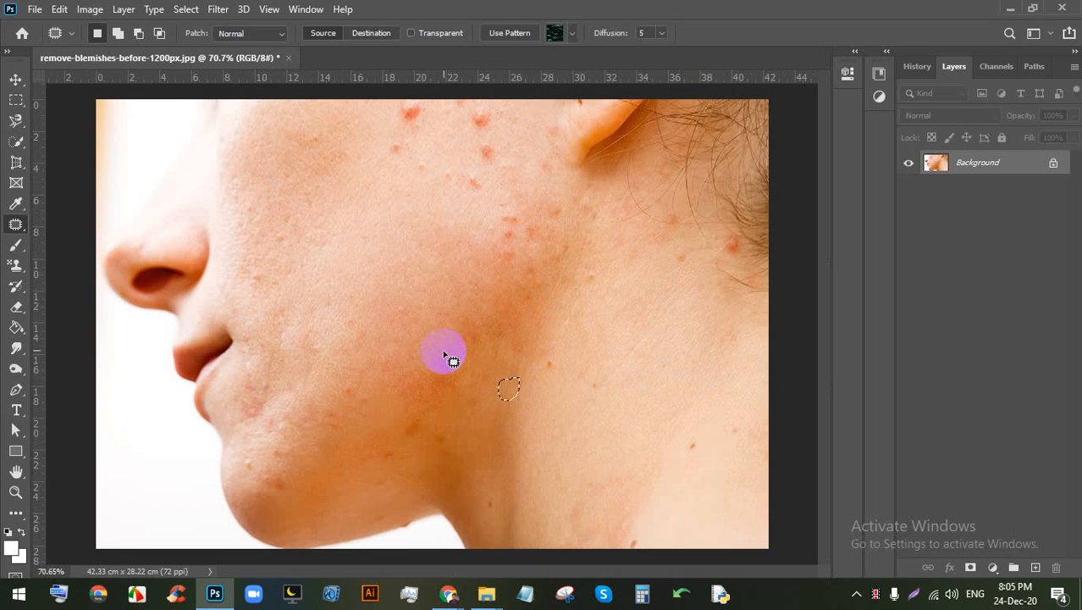
{"action": "left_click", "coordinate": [444, 354]}
{"action": "scroll", "coordinate": [472, 332], "scroll_direction": "down", "scroll_amount": 3}
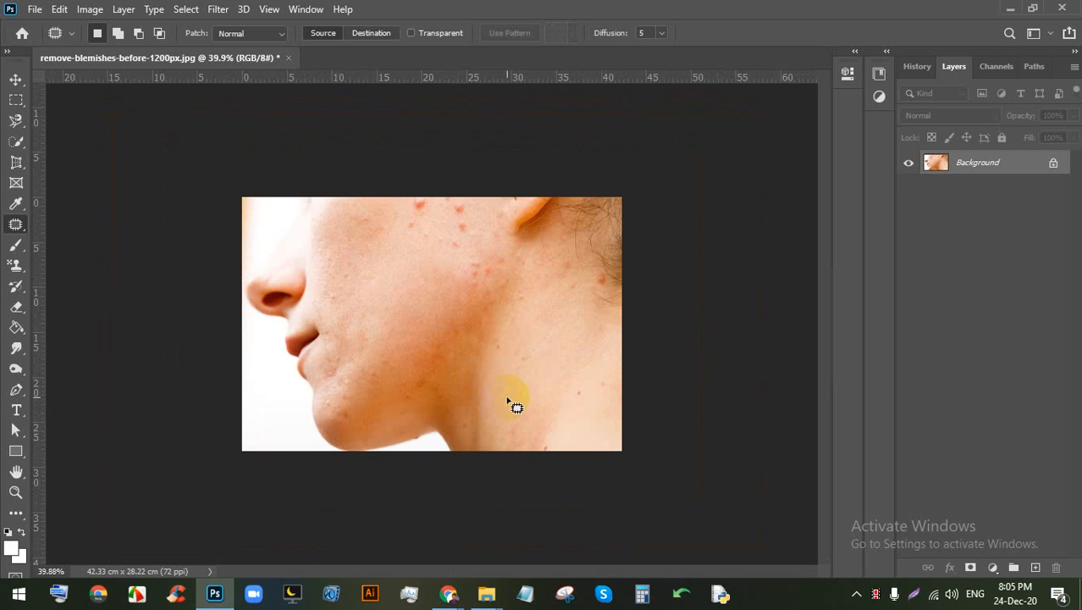
{"action": "left_click", "coordinate": [597, 364]}
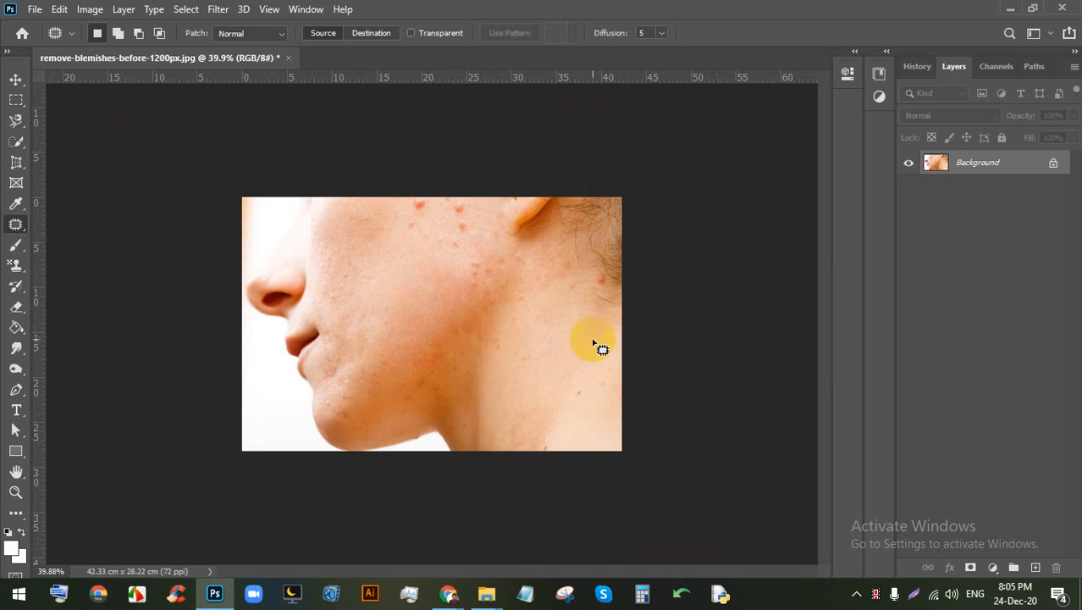
Step: Check the Google Meet window in Chrome and return to the portrait in Photoshop
{"action": "left_click", "coordinate": [448, 592]}
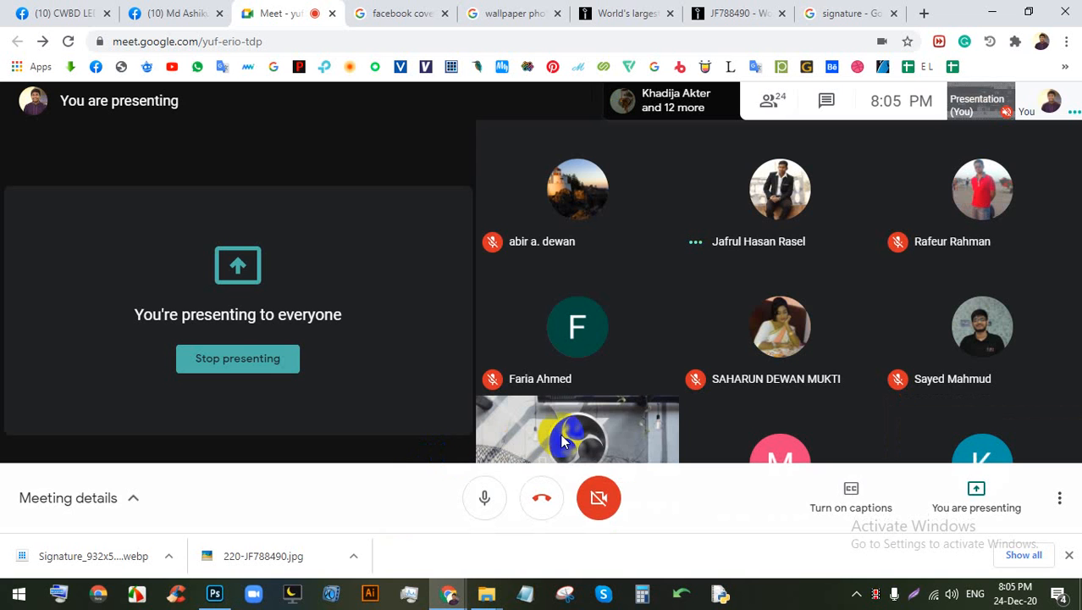
{"action": "left_click", "coordinate": [214, 593]}
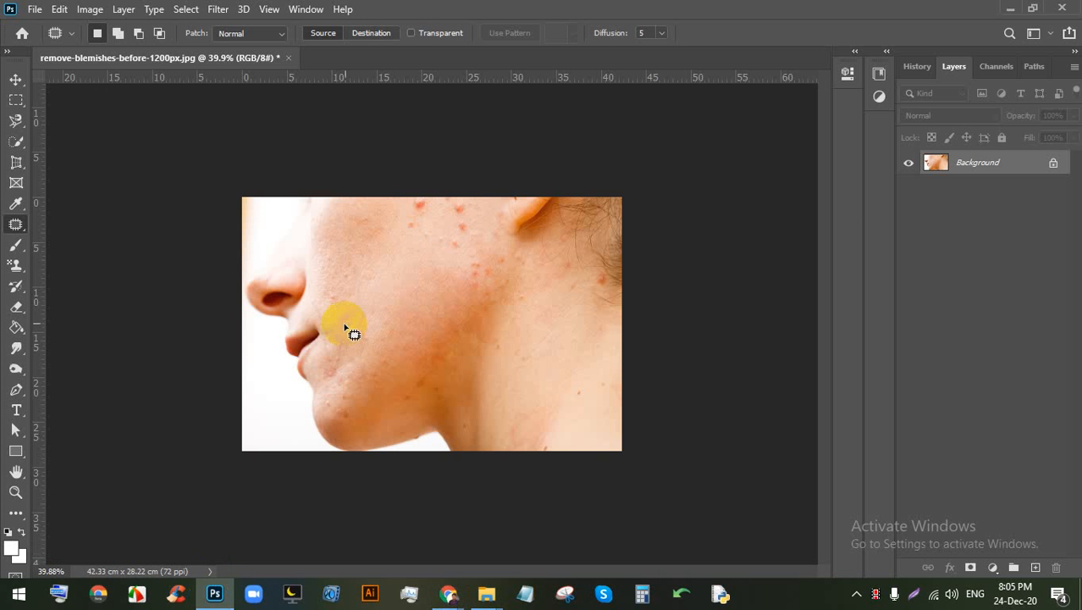
{"action": "scroll", "coordinate": [345, 327], "scroll_direction": "up", "scroll_amount": 3}
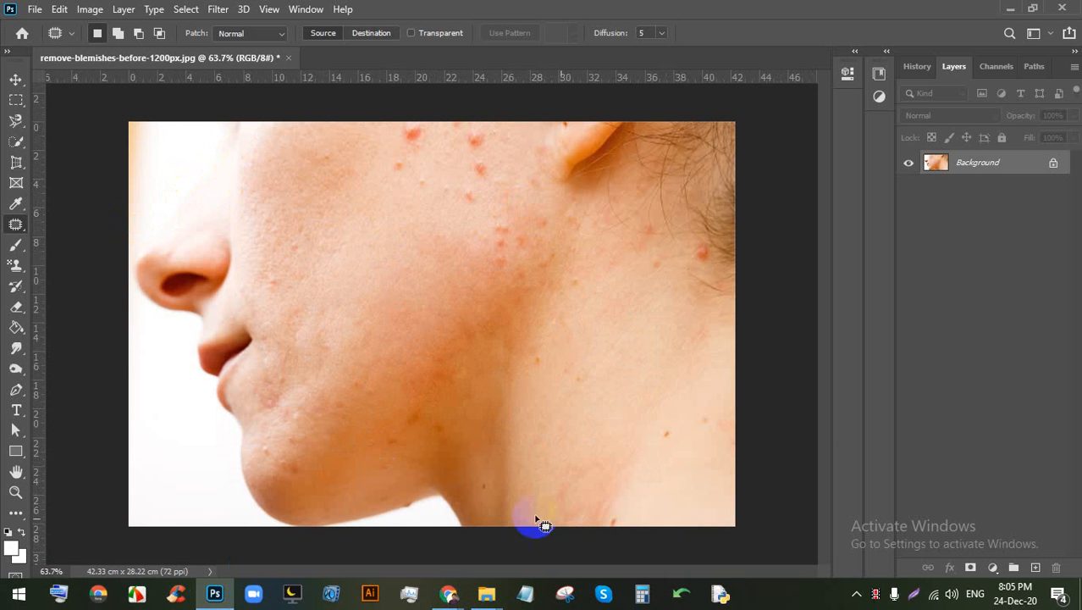
Step: Switch to File Explorer and open the Image folder inside the LEDP folder on drive LEDP (E:)
{"action": "mouse_move", "coordinate": [479, 591]}
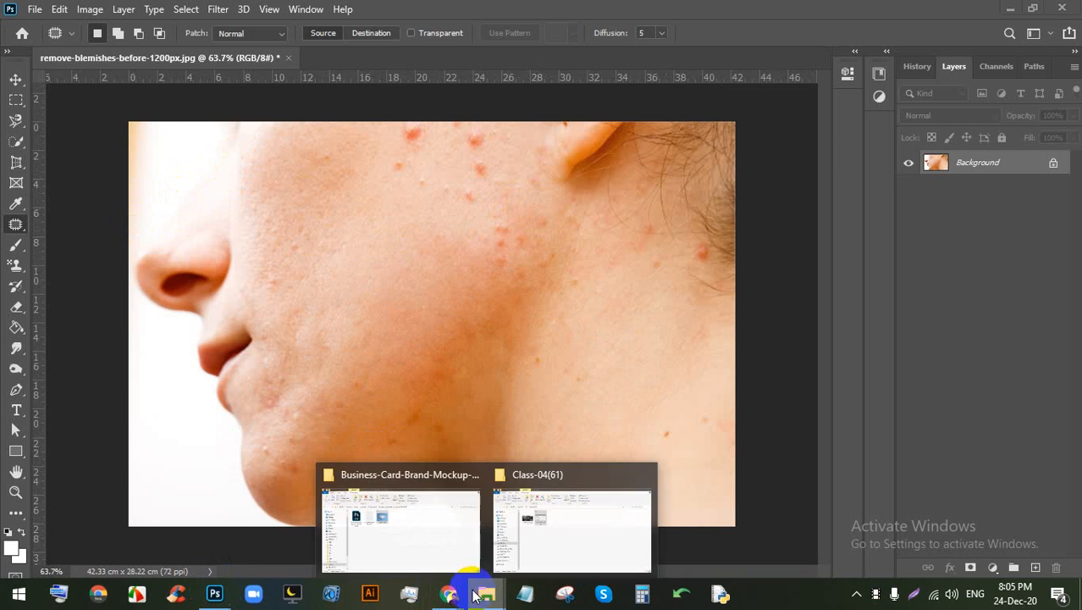
{"action": "left_click", "coordinate": [498, 520]}
{"action": "left_click", "coordinate": [178, 127]}
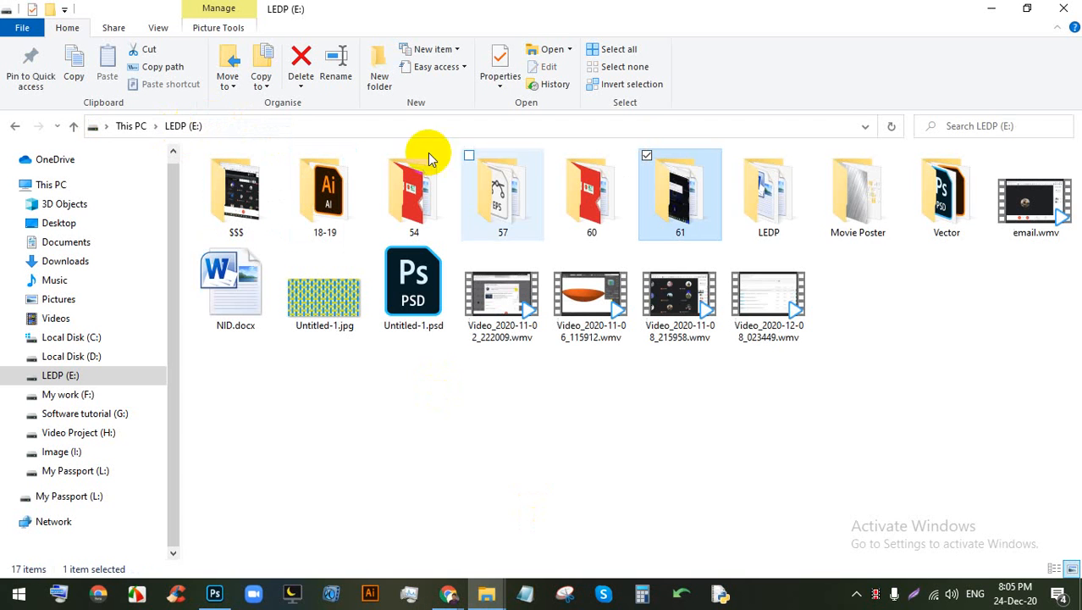
{"action": "left_click", "coordinate": [868, 216]}
{"action": "left_click", "coordinate": [759, 217]}
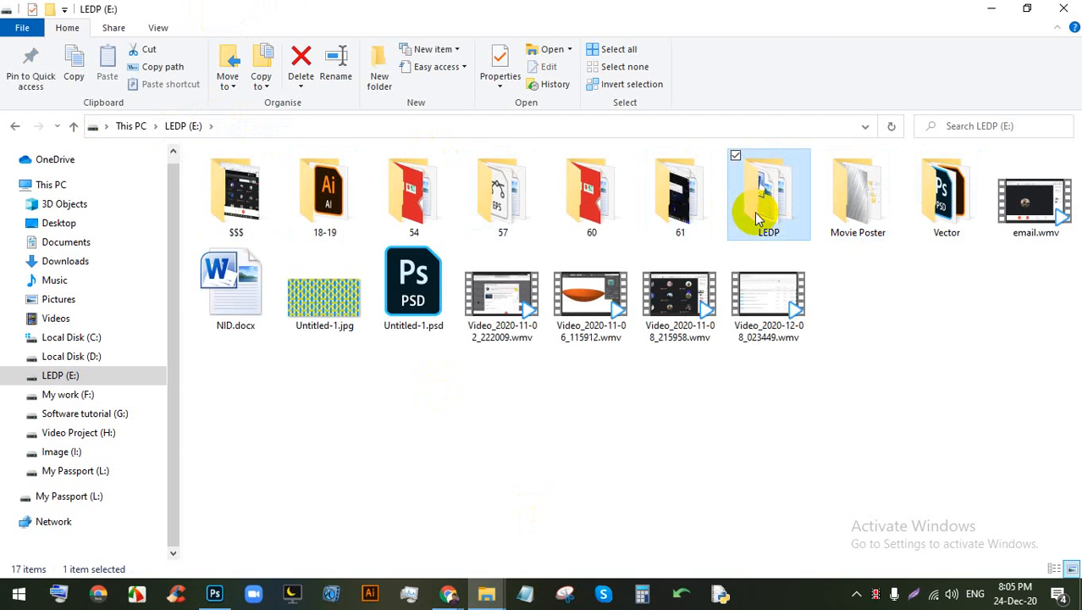
{"action": "double_click", "coordinate": [759, 217]}
{"action": "double_click", "coordinate": [353, 290]}
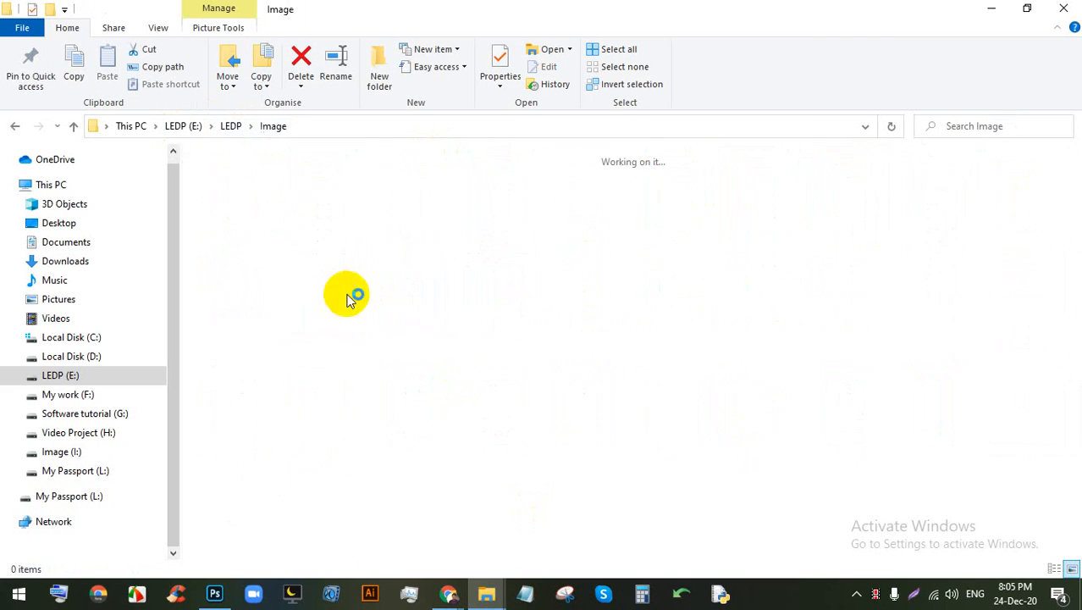
Step: Find baloon_hoian_02.jpg in the Image folder and open it as a new document in Photoshop
{"action": "scroll", "coordinate": [834, 387], "scroll_direction": "down", "scroll_amount": 7}
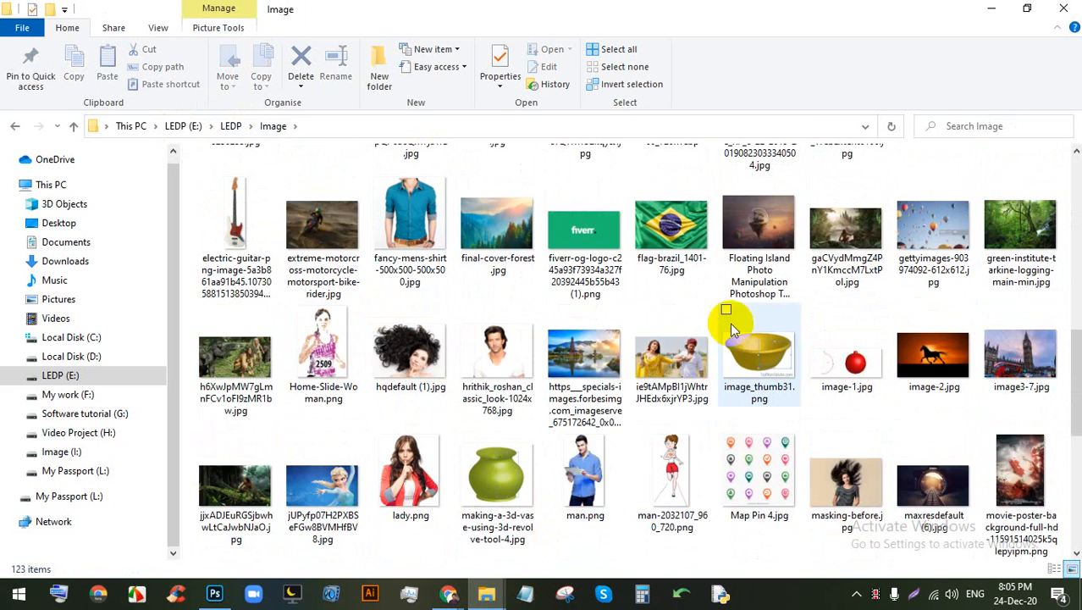
{"action": "scroll", "coordinate": [598, 359], "scroll_direction": "down", "scroll_amount": 5}
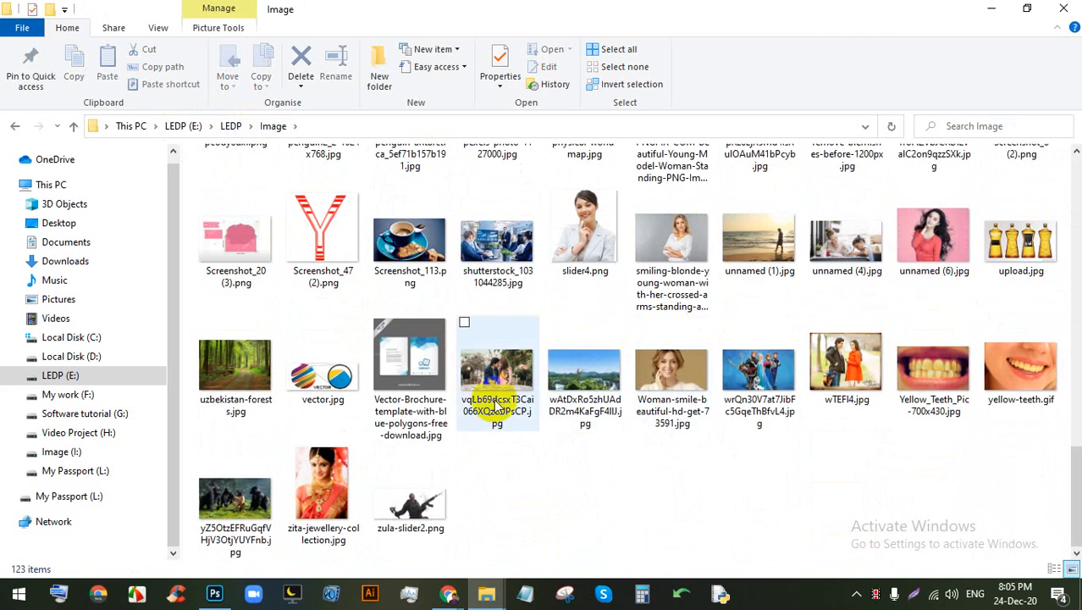
{"action": "scroll", "coordinate": [800, 389], "scroll_direction": "up", "scroll_amount": 2}
{"action": "scroll", "coordinate": [762, 393], "scroll_direction": "up", "scroll_amount": 4}
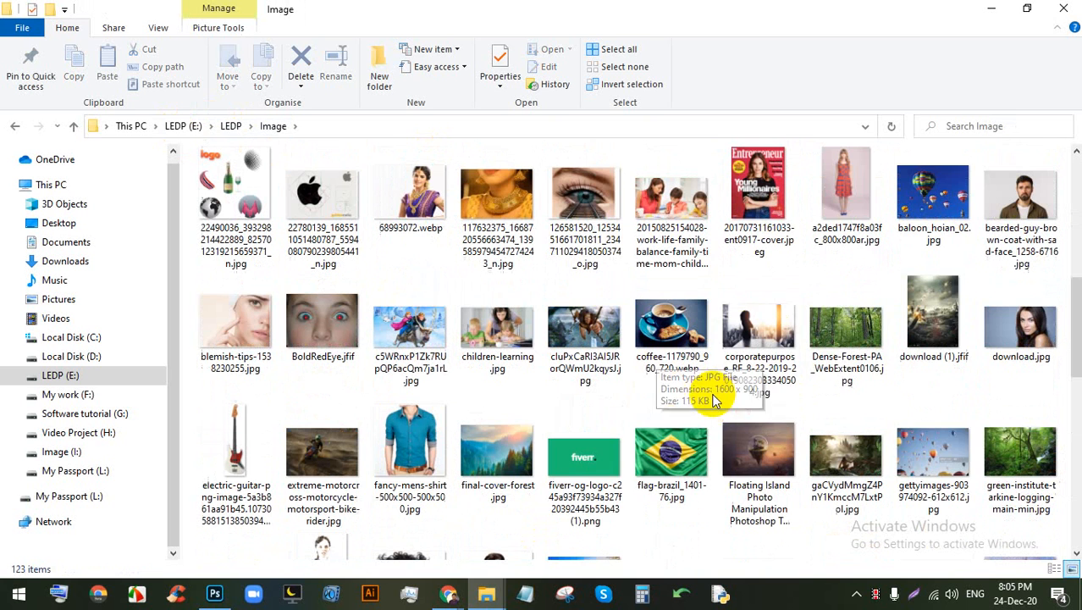
{"action": "left_click", "coordinate": [931, 449]}
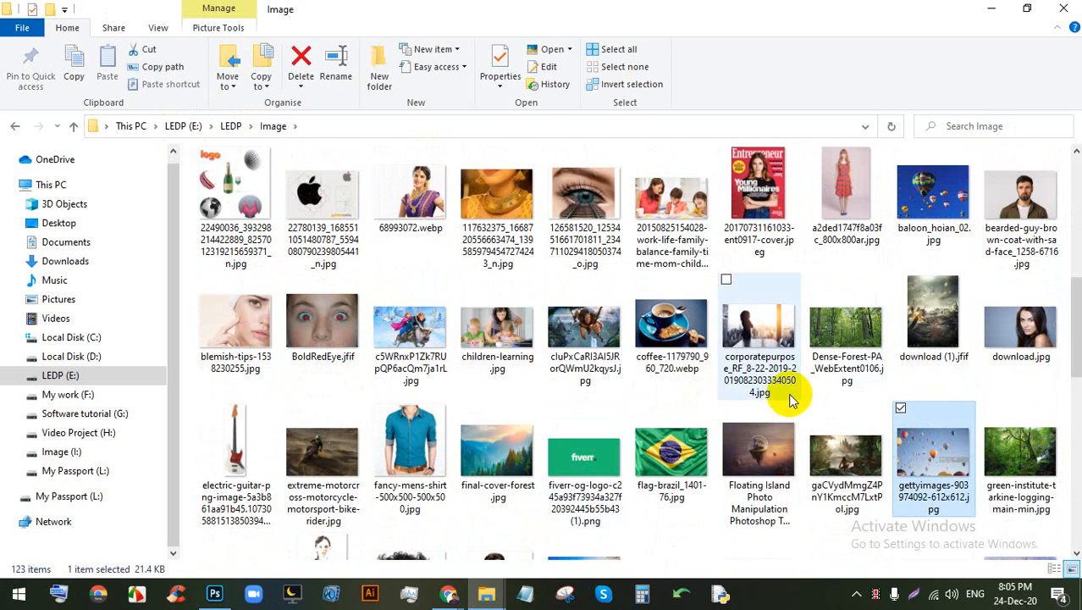
{"action": "left_click_drag", "start_coordinate": [931, 199], "coordinate": [508, 85]}
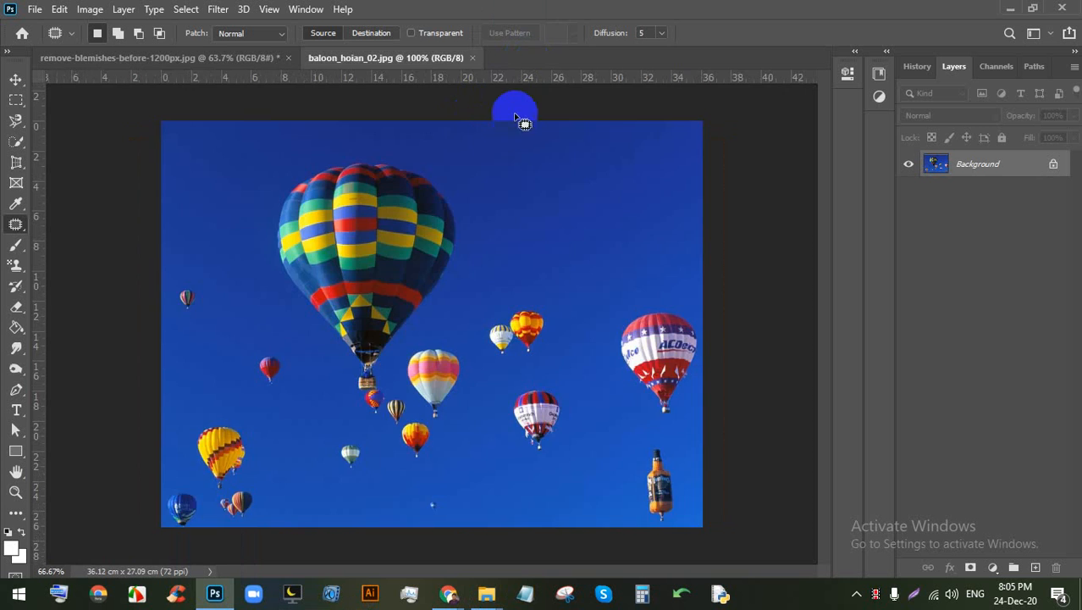
Step: Remove the adjacent small white and orange-yellow balloons by patching them with empty sky using the Patch tool
{"action": "scroll", "coordinate": [514, 271], "scroll_direction": "up", "scroll_amount": 5}
{"action": "right_click", "coordinate": [16, 224]}
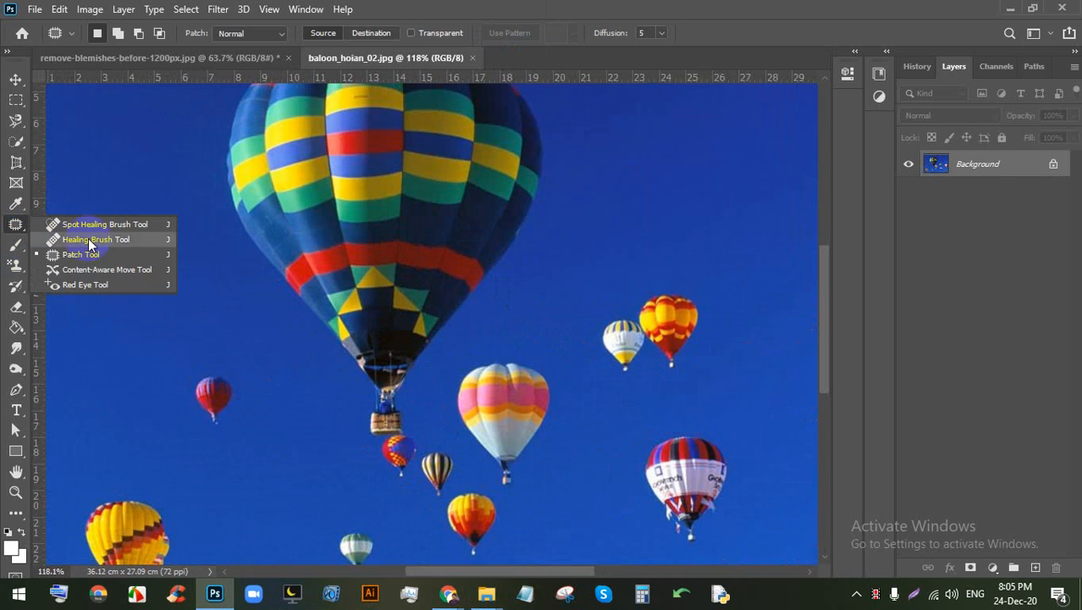
{"action": "left_click", "coordinate": [82, 254]}
{"action": "scroll", "coordinate": [592, 313], "scroll_direction": "down", "scroll_amount": 3}
{"action": "scroll", "coordinate": [557, 396], "scroll_direction": "up", "scroll_amount": 2}
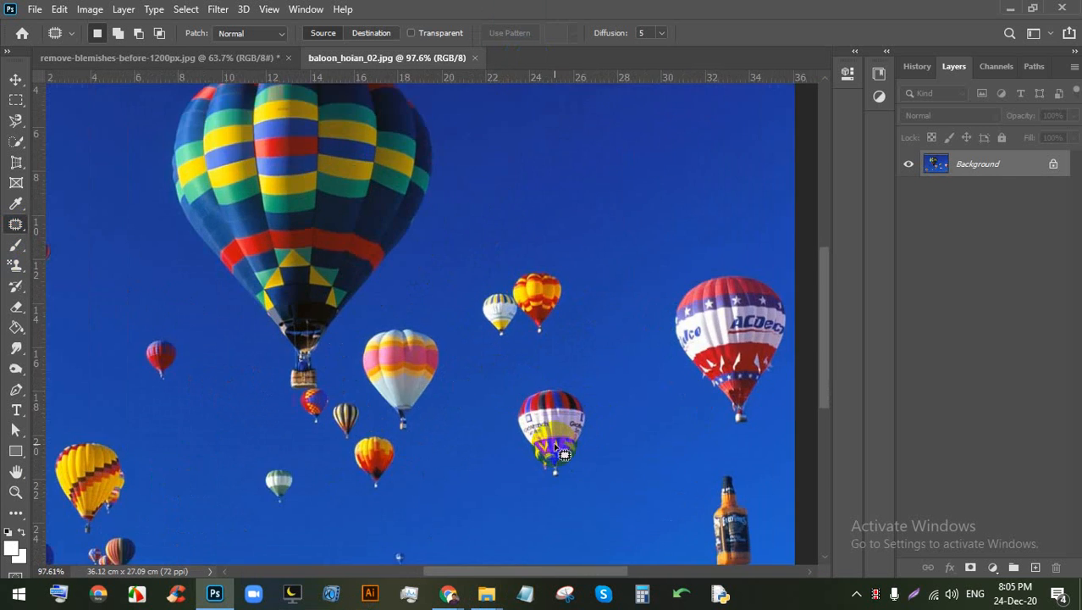
{"action": "scroll", "coordinate": [542, 377], "scroll_direction": "down", "scroll_amount": 3}
{"action": "scroll", "coordinate": [541, 372], "scroll_direction": "up", "scroll_amount": 2}
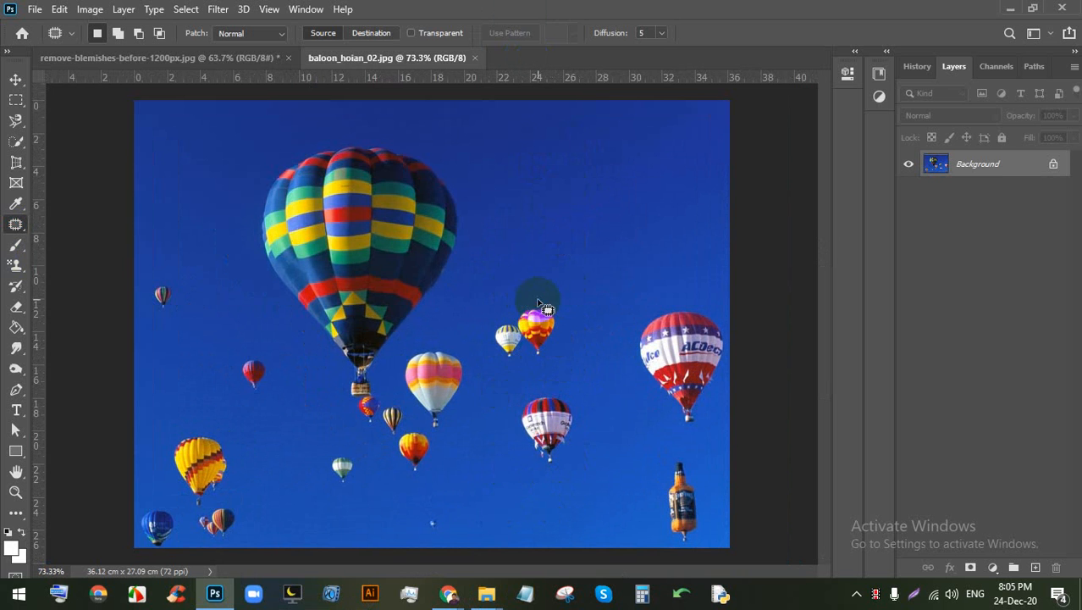
{"action": "mouse_move", "coordinate": [572, 324]}
{"action": "left_mouse_down"}
{"action": "mouse_move", "coordinate": [517, 310]}
{"action": "mouse_move", "coordinate": [555, 173]}
{"action": "left_mouse_up"}
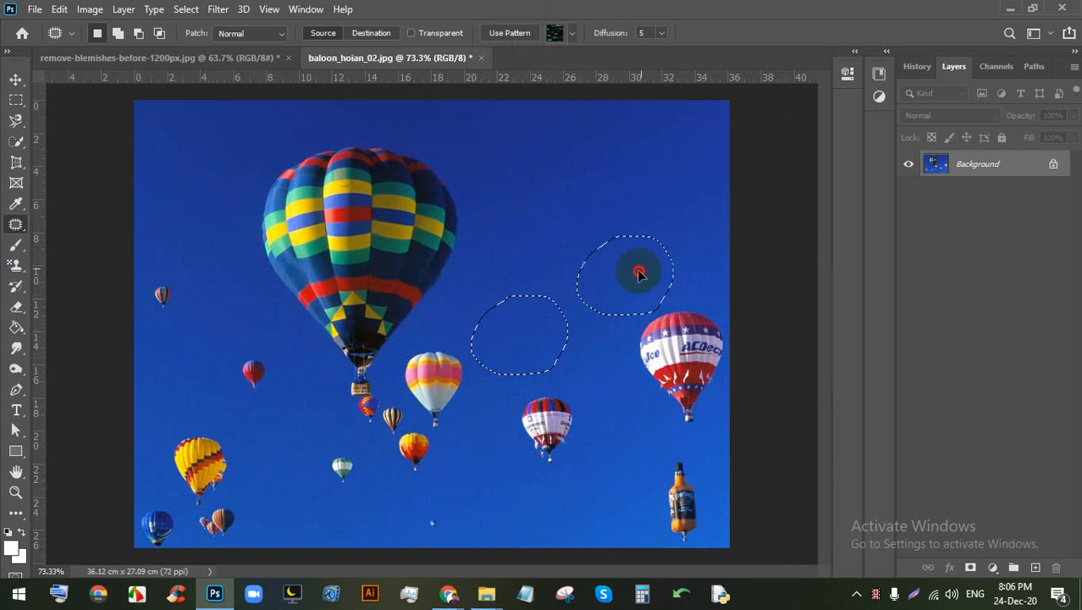
{"action": "left_click_drag", "start_coordinate": [639, 274], "coordinate": [639, 274]}
{"action": "scroll", "coordinate": [535, 352], "scroll_direction": "up", "scroll_amount": 2}
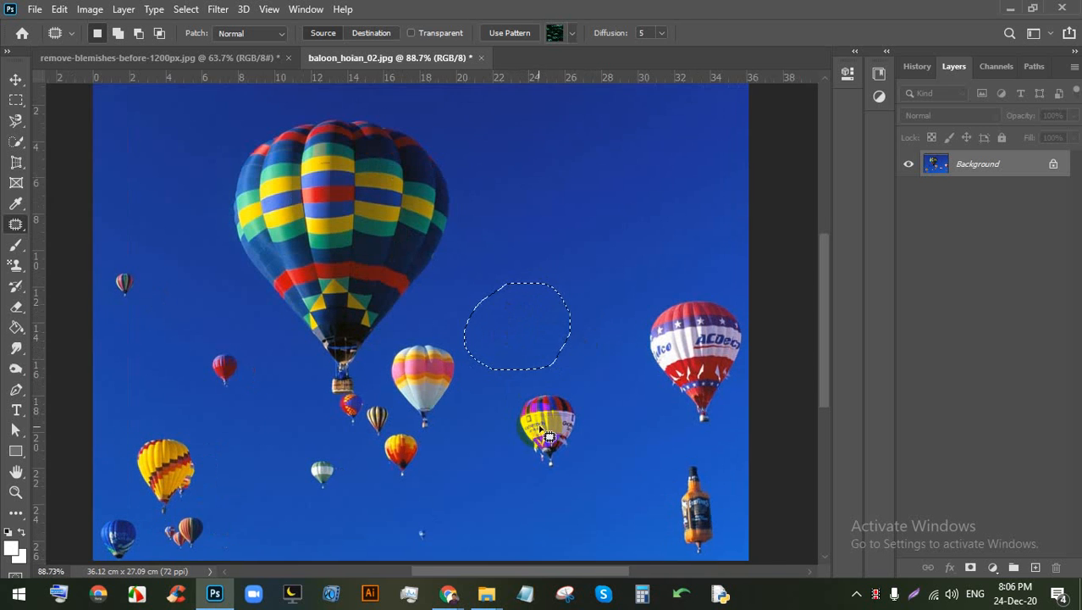
Step: Patch the selected empty sky area with the pink-and-white balloon to duplicate it there
{"action": "left_click_drag", "start_coordinate": [494, 336], "coordinate": [422, 382]}
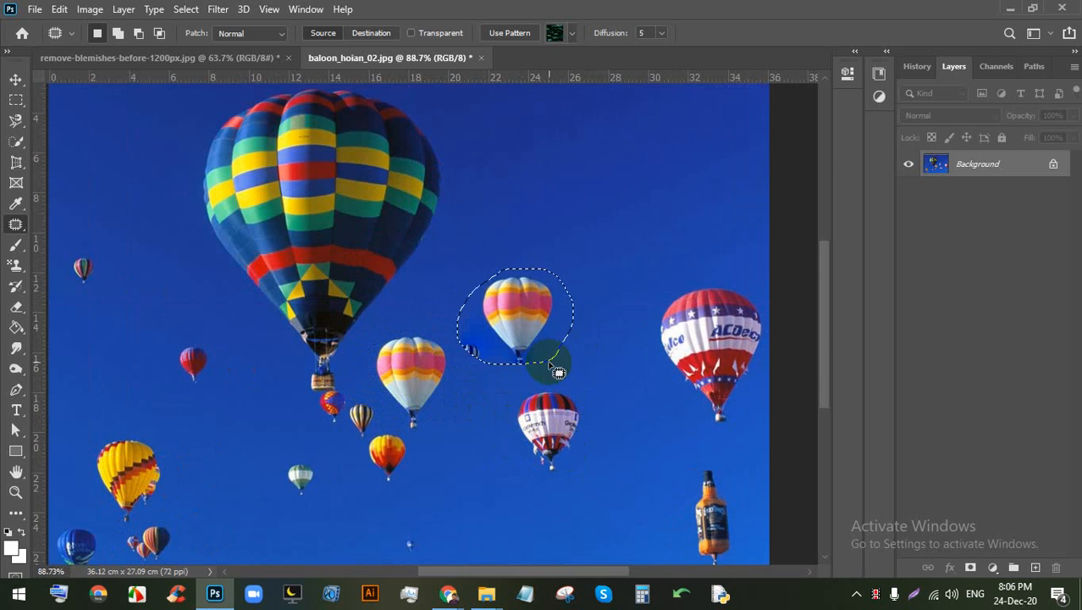
{"action": "scroll", "coordinate": [644, 326], "scroll_direction": "down", "scroll_amount": 2}
{"action": "scroll", "coordinate": [665, 347], "scroll_direction": "up", "scroll_amount": 2}
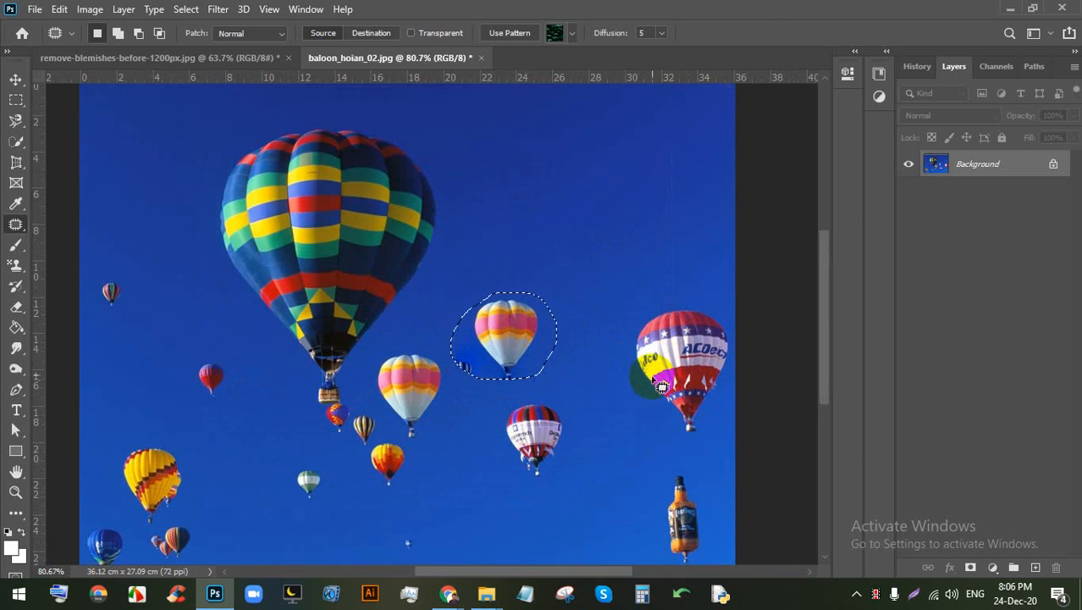
Step: Patch the area around the bottle-shaped balloon with the two pink-and-white balloons, and clear the selection
{"action": "scroll", "coordinate": [635, 406], "scroll_direction": "down", "scroll_amount": 1}
{"action": "mouse_move", "coordinate": [608, 483]}
{"action": "left_mouse_down"}
{"action": "mouse_move", "coordinate": [539, 516]}
{"action": "mouse_move", "coordinate": [535, 544]}
{"action": "mouse_move", "coordinate": [708, 556]}
{"action": "mouse_move", "coordinate": [693, 448]}
{"action": "mouse_move", "coordinate": [607, 473]}
{"action": "left_mouse_up"}
{"action": "left_click_drag", "start_coordinate": [657, 501], "coordinate": [527, 366]}
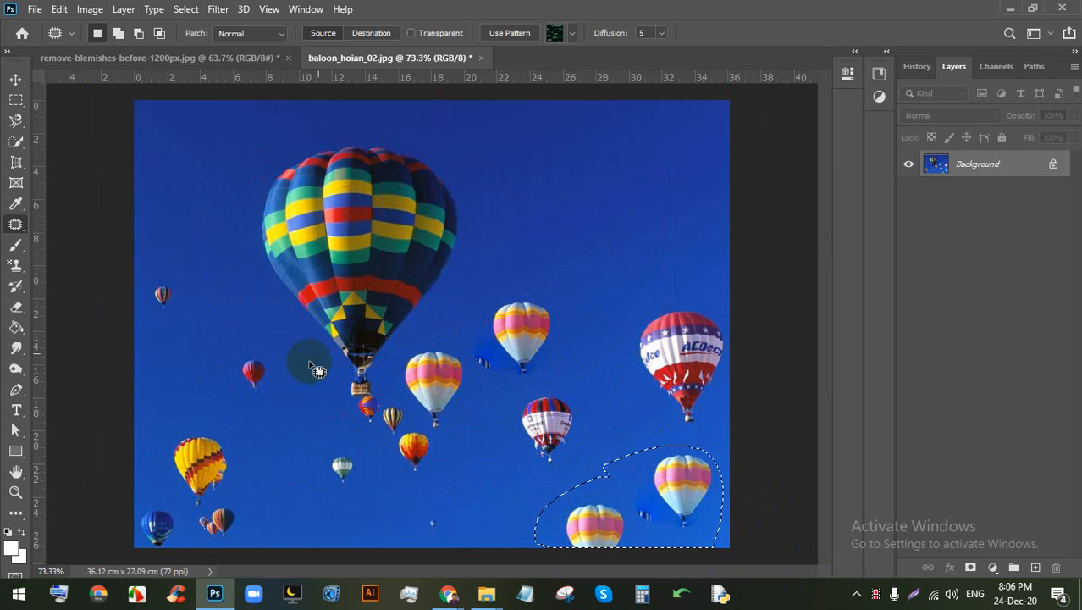
{"action": "left_click", "coordinate": [485, 494]}
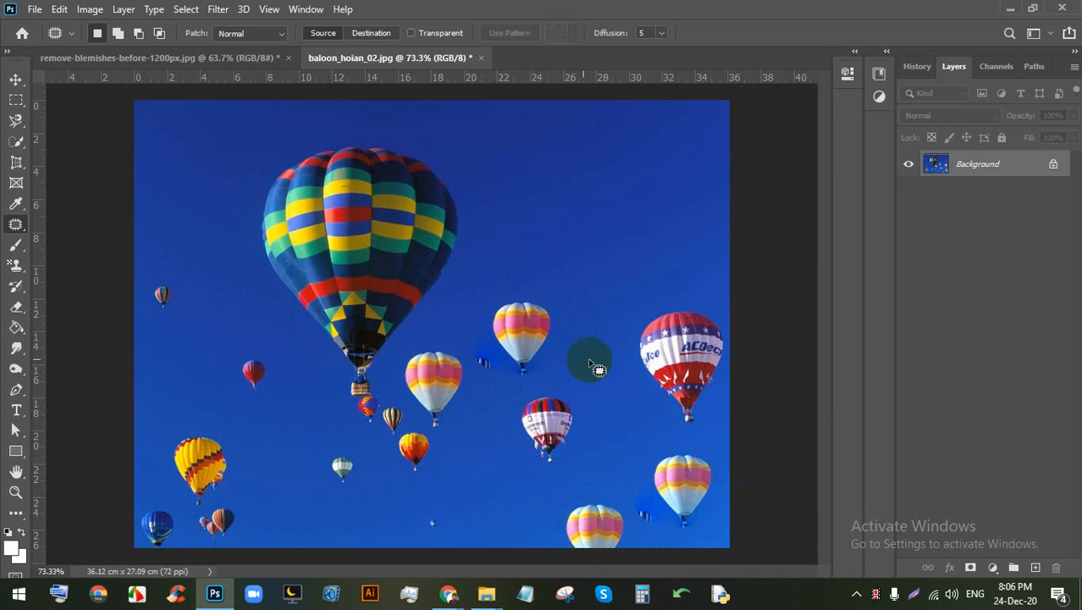
Step: Undo all the patches and selections made on the balloon image
{"action": "key", "text": "ctrl+z"}
{"action": "key", "text": "ctrl+z"}
{"action": "key", "text": "ctrl+z"}
{"action": "key", "text": "ctrl+z"}
{"action": "key", "text": "ctrl+z"}
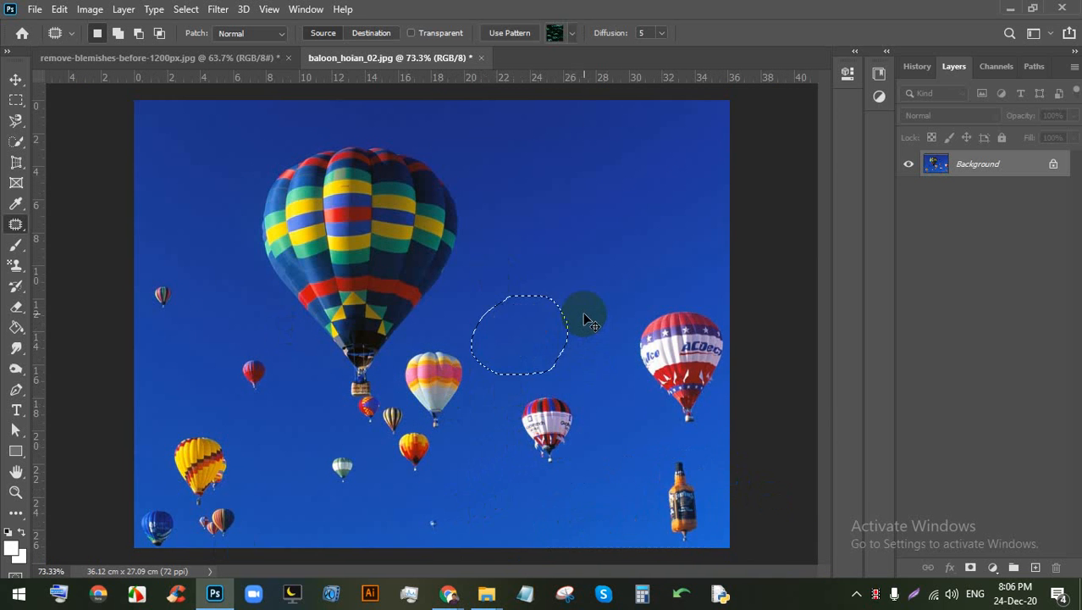
{"action": "key", "text": "ctrl+z"}
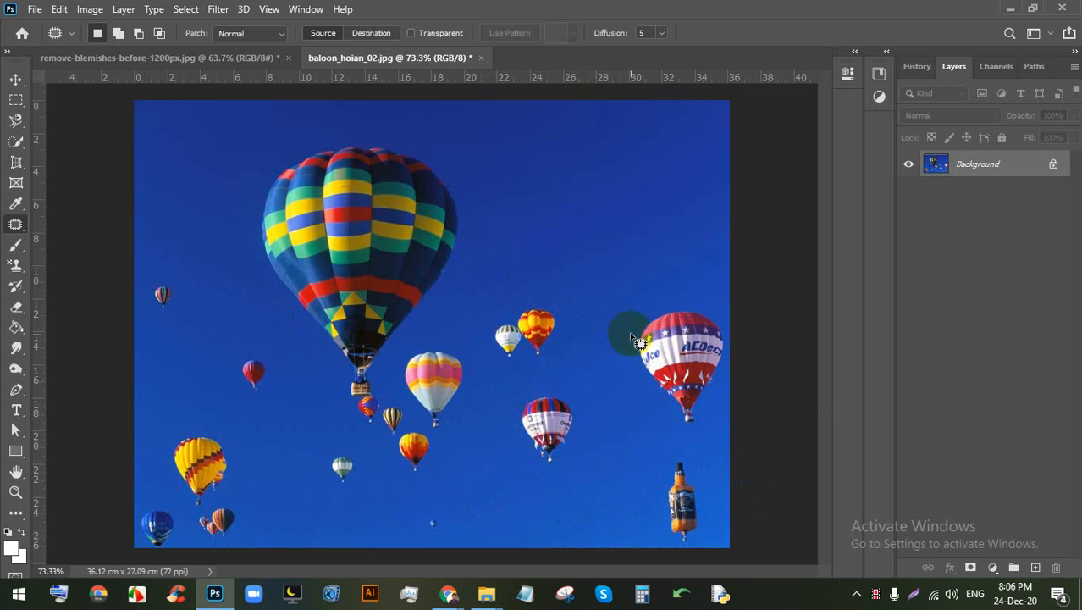
Step: Move the adjacent small white and orange-yellow balloons up into the empty sky with Content-Aware Move, scaling them down slightly
{"action": "scroll", "coordinate": [513, 307], "scroll_direction": "up", "scroll_amount": 2}
{"action": "right_click", "coordinate": [12, 226]}
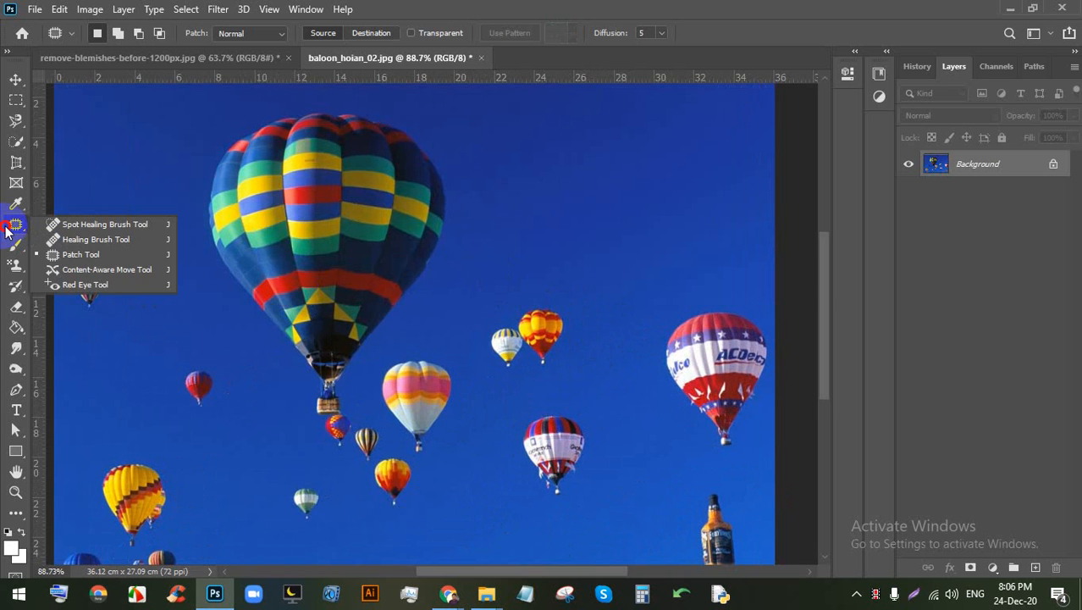
{"action": "left_click", "coordinate": [104, 271]}
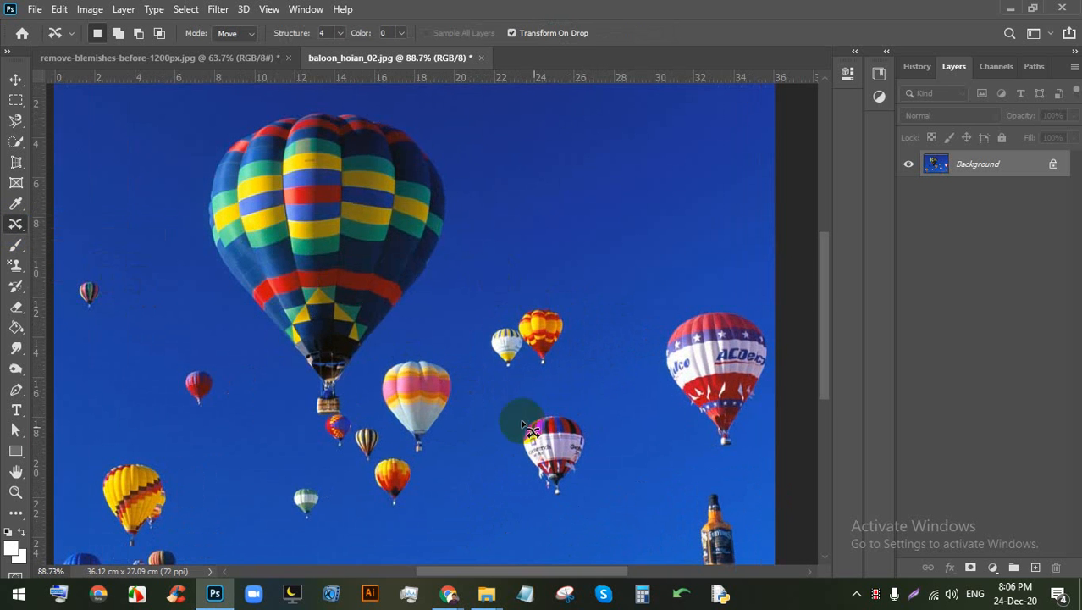
{"action": "mouse_move", "coordinate": [489, 313]}
{"action": "left_mouse_down"}
{"action": "mouse_move", "coordinate": [543, 380]}
{"action": "mouse_move", "coordinate": [567, 340]}
{"action": "mouse_move", "coordinate": [539, 296]}
{"action": "left_mouse_up"}
{"action": "left_click_drag", "start_coordinate": [539, 339], "coordinate": [633, 154]}
{"action": "scroll", "coordinate": [628, 191], "scroll_direction": "down", "scroll_amount": 4}
{"action": "scroll", "coordinate": [574, 158], "scroll_direction": "up", "scroll_amount": 5}
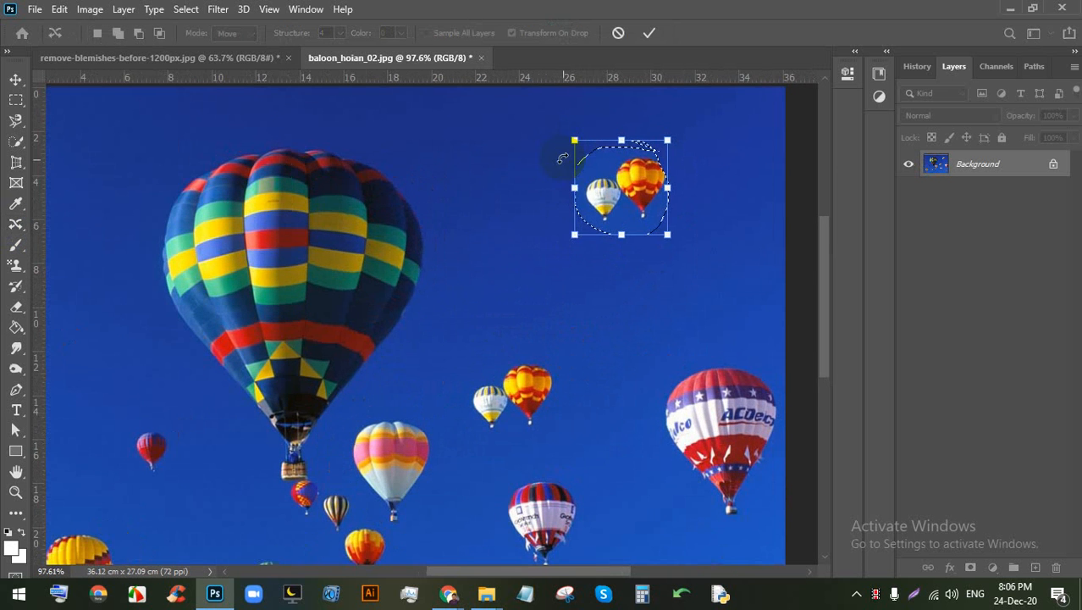
{"action": "mouse_move", "coordinate": [583, 236]}
{"action": "left_mouse_down"}
{"action": "mouse_move", "coordinate": [553, 249]}
{"action": "mouse_move", "coordinate": [578, 230]}
{"action": "left_mouse_up"}
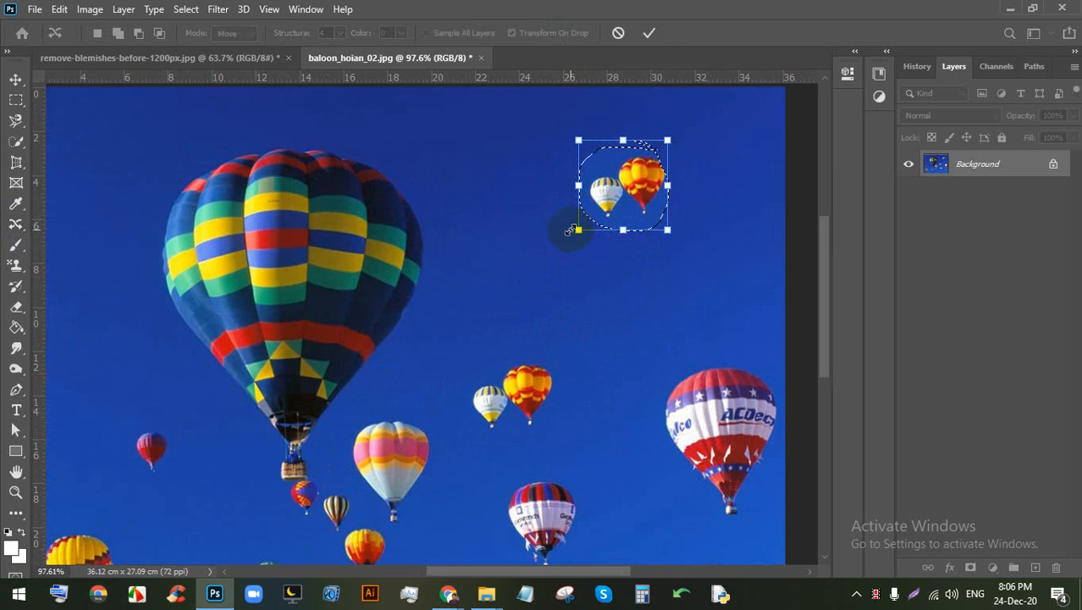
{"action": "left_click", "coordinate": [649, 34]}
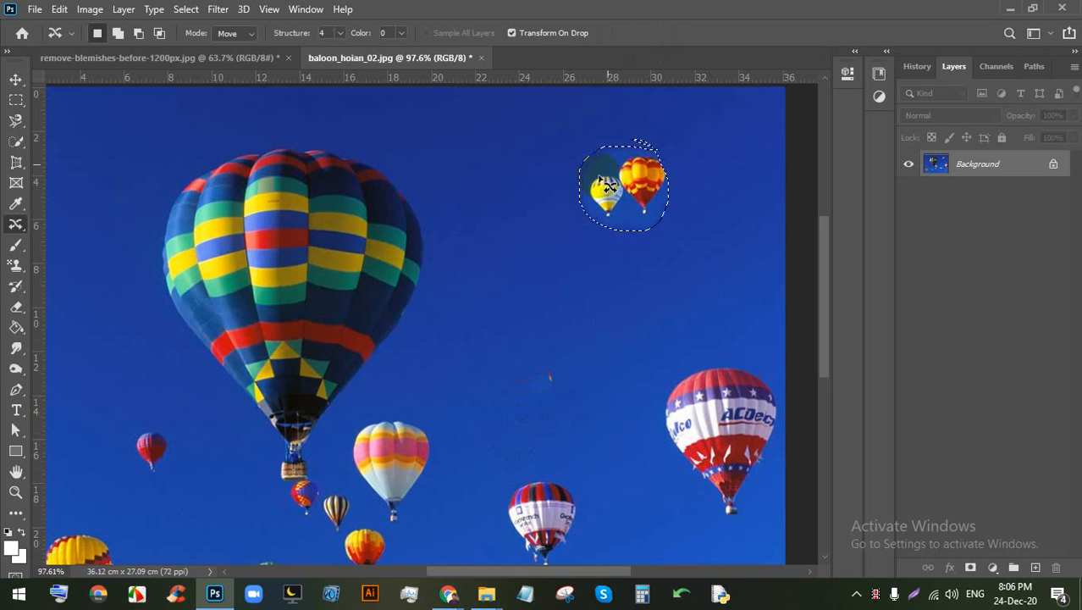
Step: Clear the selection and move the red-striped white balloon up into the sky below the relocated pair with Content-Aware Move
{"action": "scroll", "coordinate": [596, 150], "scroll_direction": "up", "scroll_amount": 2}
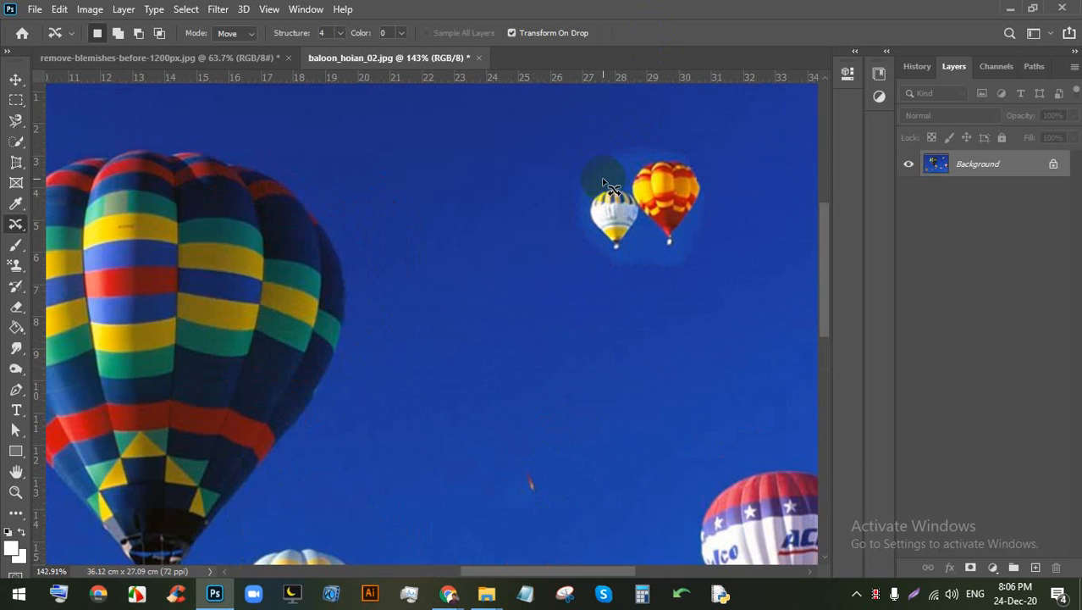
{"action": "scroll", "coordinate": [618, 208], "scroll_direction": "down", "scroll_amount": 2}
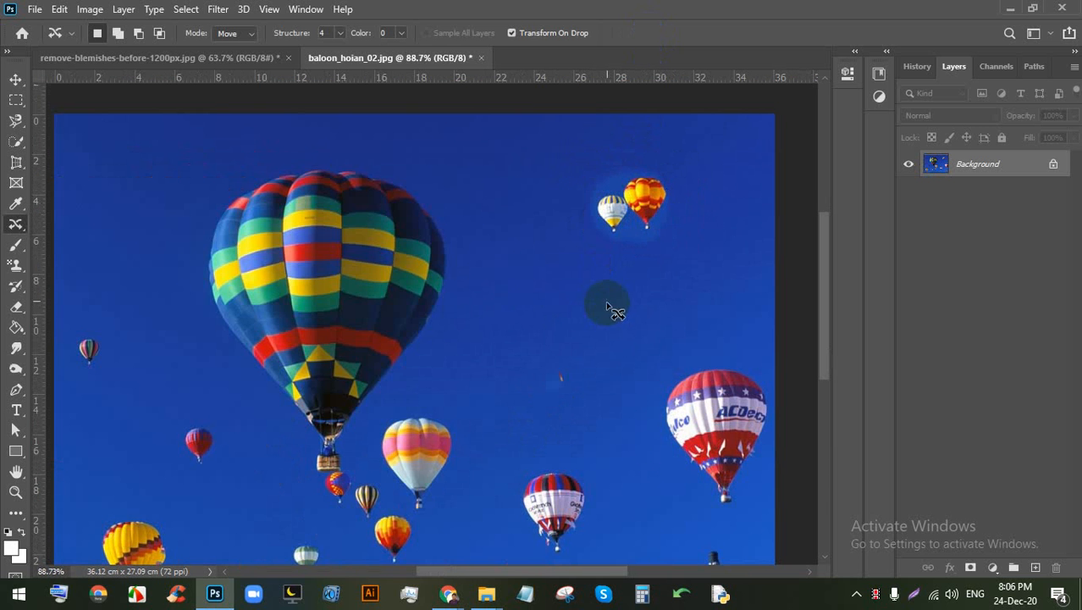
{"action": "scroll", "coordinate": [576, 415], "scroll_direction": "up", "scroll_amount": 2}
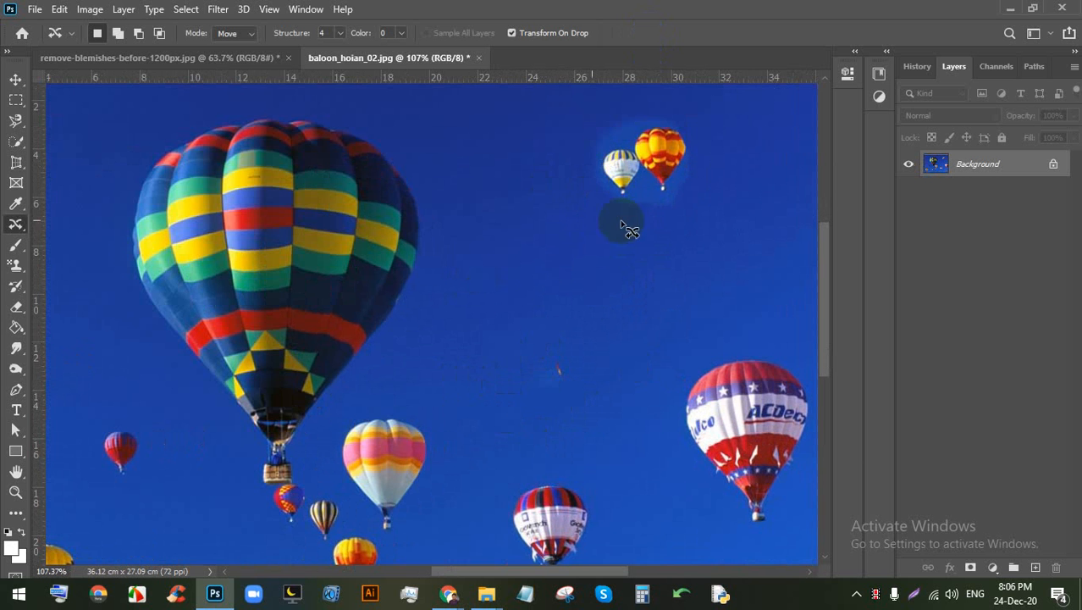
{"action": "scroll", "coordinate": [631, 146], "scroll_direction": "down", "scroll_amount": 2}
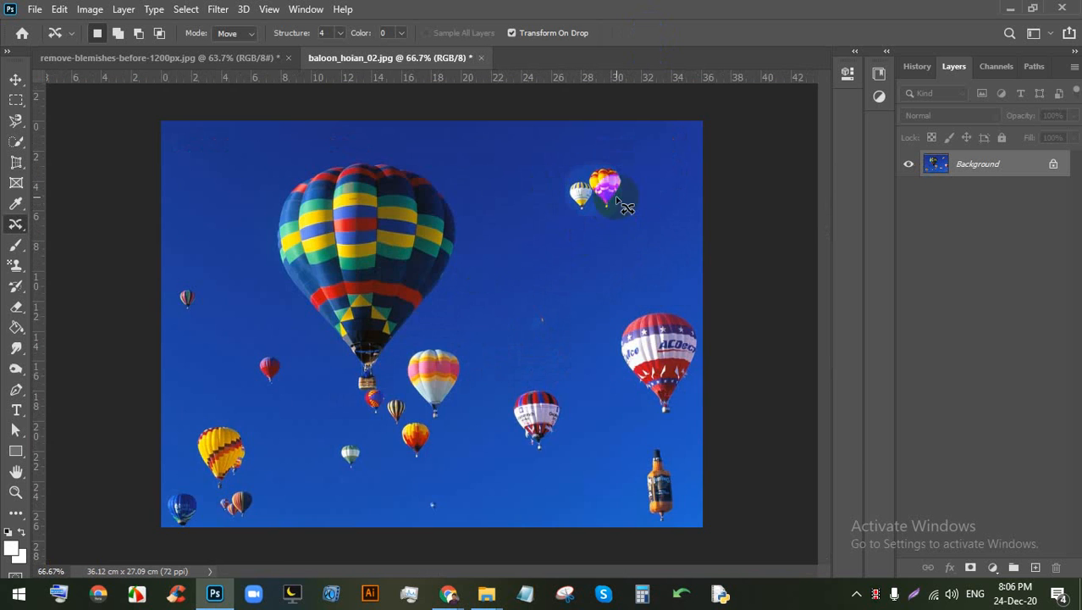
{"action": "scroll", "coordinate": [631, 161], "scroll_direction": "up", "scroll_amount": 1}
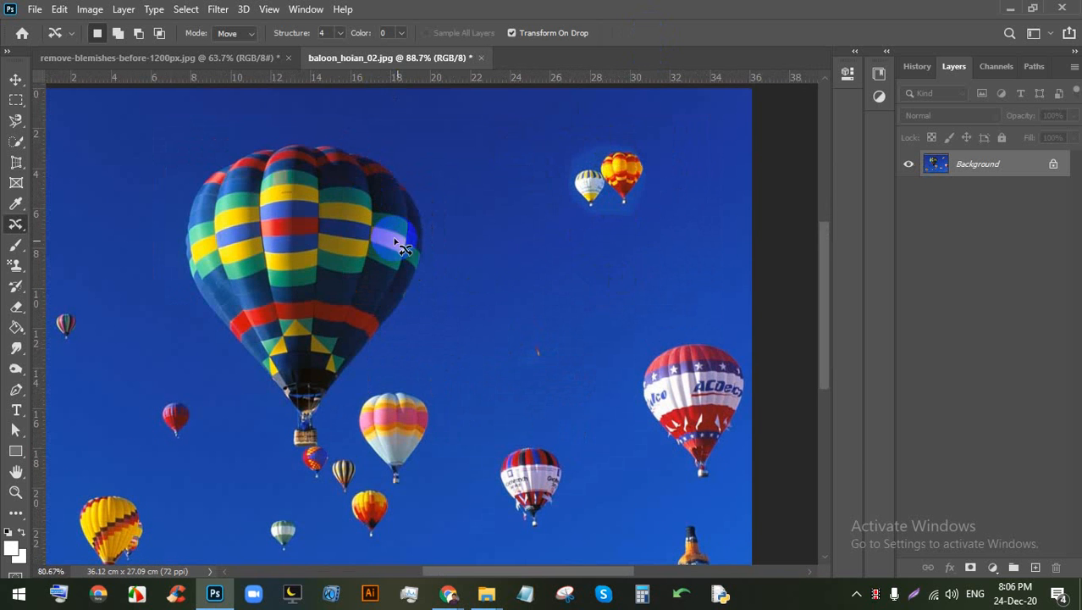
{"action": "scroll", "coordinate": [393, 239], "scroll_direction": "down", "scroll_amount": 1}
{"action": "mouse_move", "coordinate": [561, 398]}
{"action": "left_mouse_down"}
{"action": "mouse_move", "coordinate": [512, 424]}
{"action": "mouse_move", "coordinate": [554, 385]}
{"action": "mouse_move", "coordinate": [553, 348]}
{"action": "mouse_move", "coordinate": [572, 282]}
{"action": "left_mouse_up"}
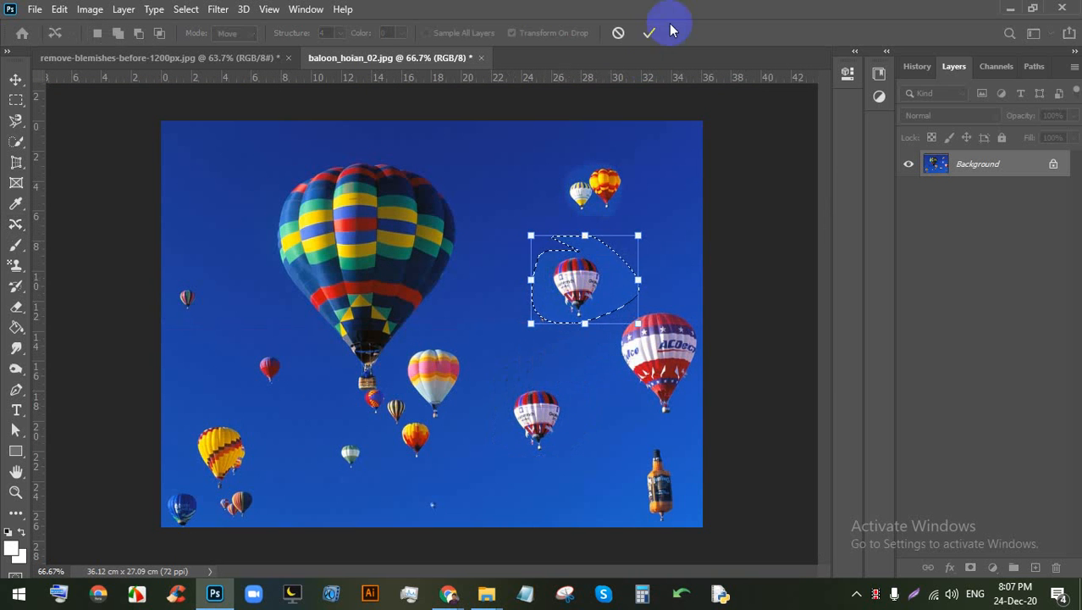
{"action": "left_click", "coordinate": [646, 32]}
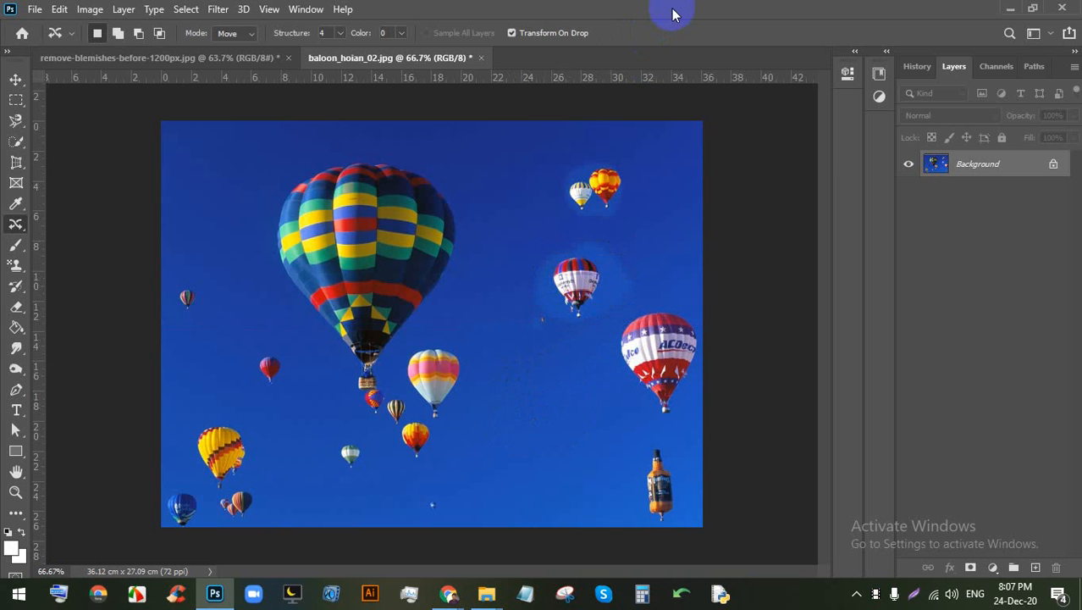
Step: Switch to the Image folder in File Explorer, find the beach photo unnamed (1).jpg and open it in Photoshop
{"action": "left_click", "coordinate": [449, 593]}
{"action": "left_click", "coordinate": [415, 509]}
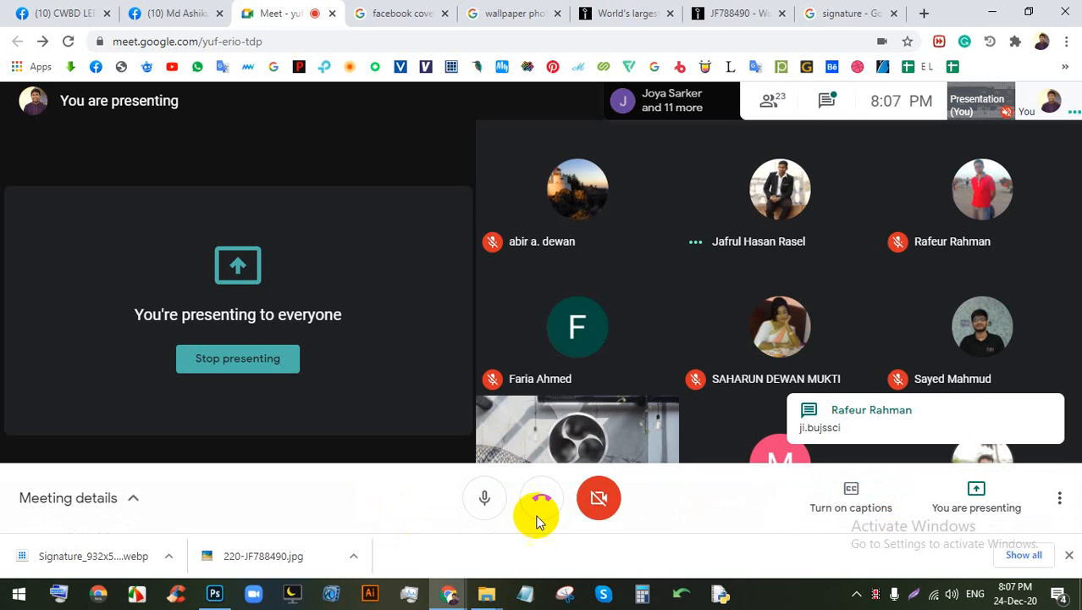
{"action": "mouse_move", "coordinate": [486, 593]}
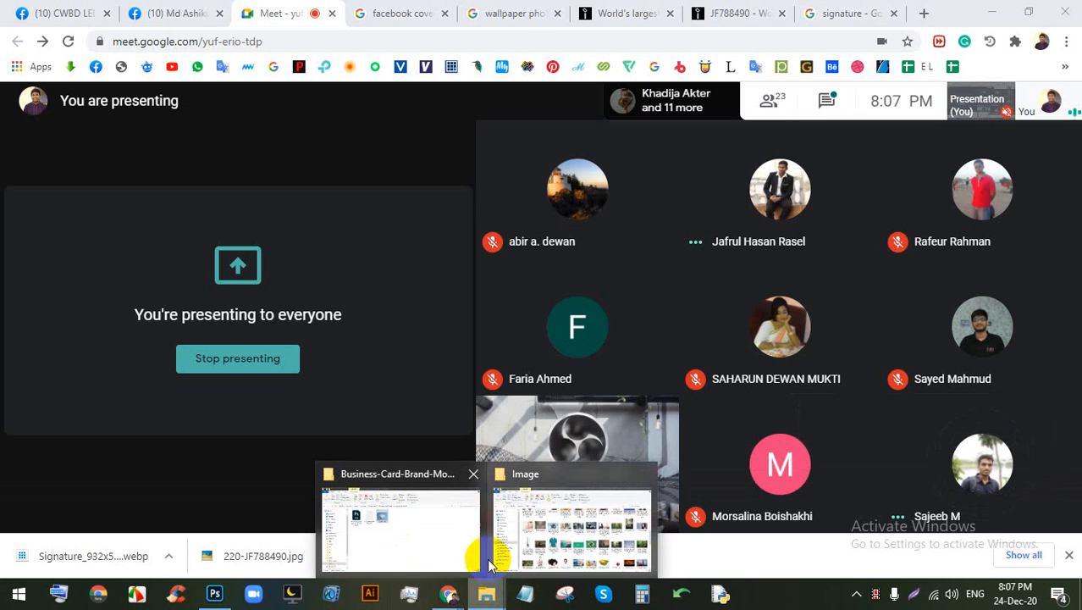
{"action": "left_click", "coordinate": [563, 513]}
{"action": "scroll", "coordinate": [592, 423], "scroll_direction": "down", "scroll_amount": 5}
{"action": "scroll", "coordinate": [703, 313], "scroll_direction": "down", "scroll_amount": 3}
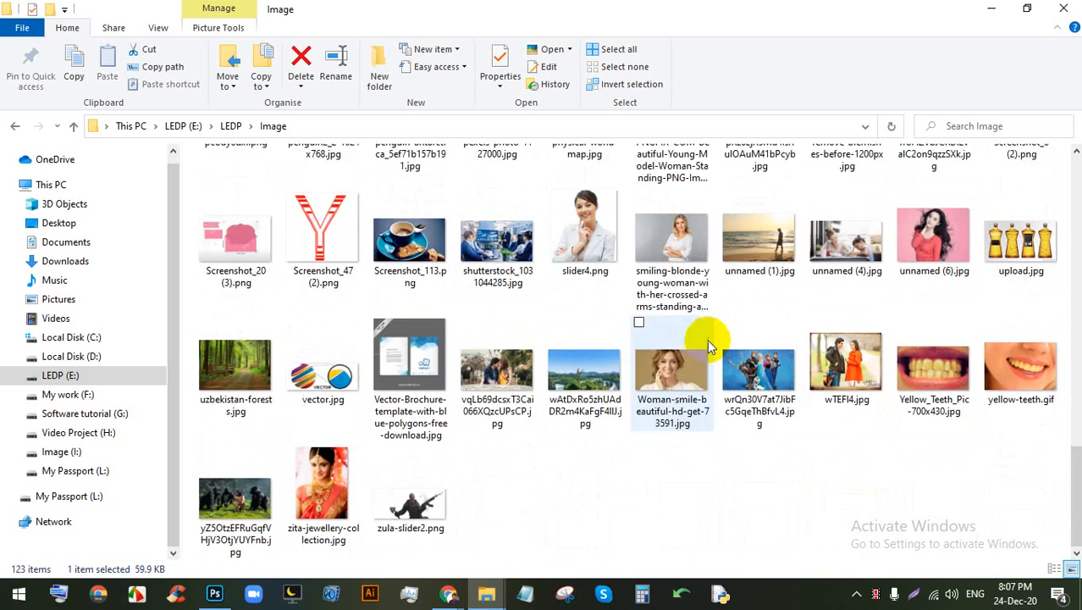
{"action": "scroll", "coordinate": [643, 381], "scroll_direction": "up", "scroll_amount": 8}
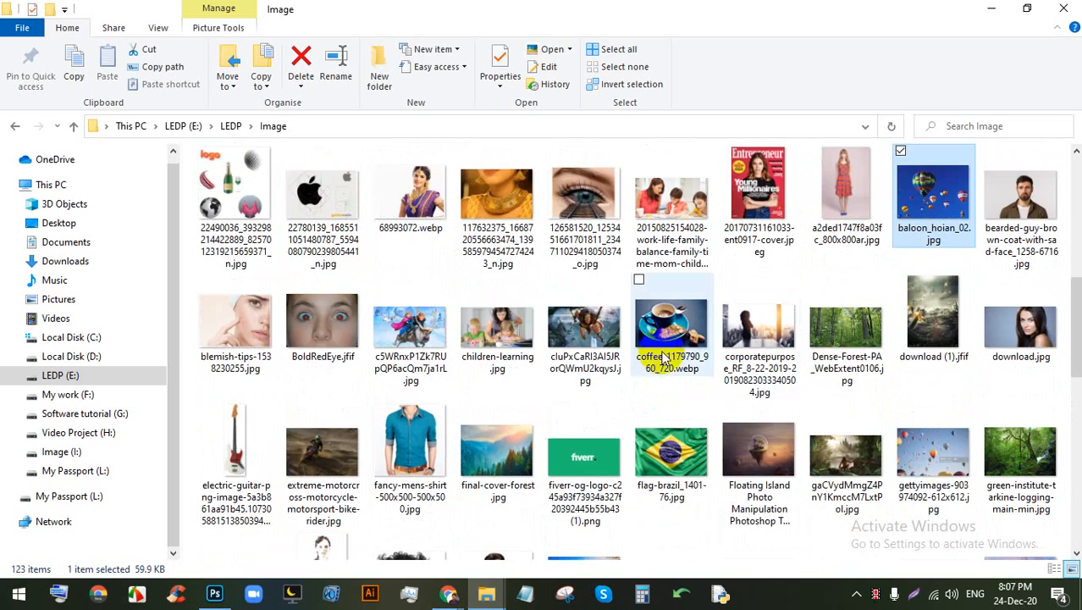
{"action": "scroll", "coordinate": [593, 364], "scroll_direction": "up", "scroll_amount": 6}
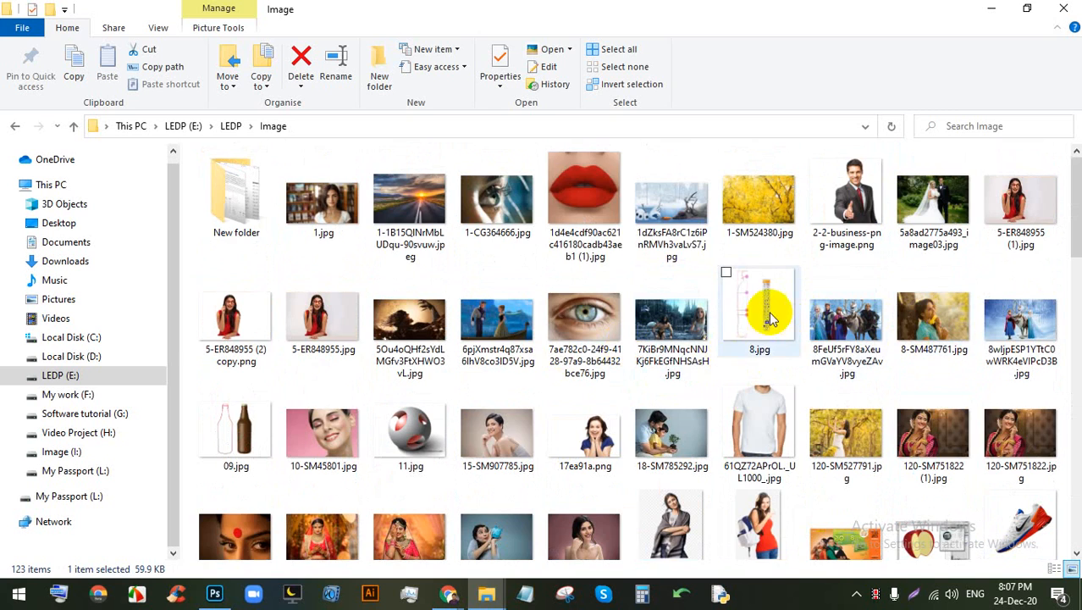
{"action": "scroll", "coordinate": [482, 381], "scroll_direction": "down", "scroll_amount": 5}
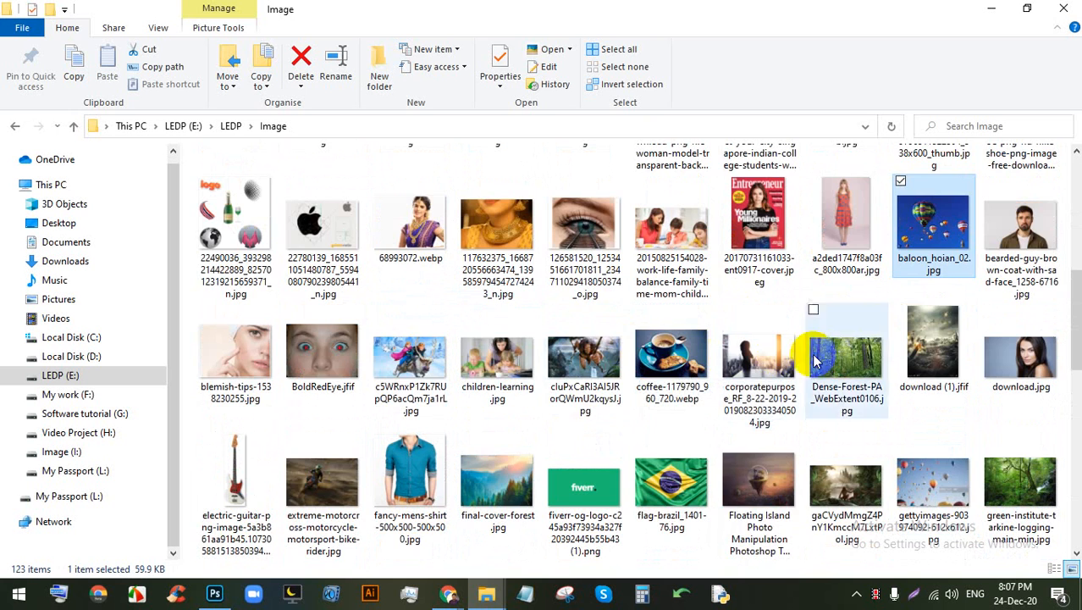
{"action": "scroll", "coordinate": [457, 364], "scroll_direction": "down", "scroll_amount": 3}
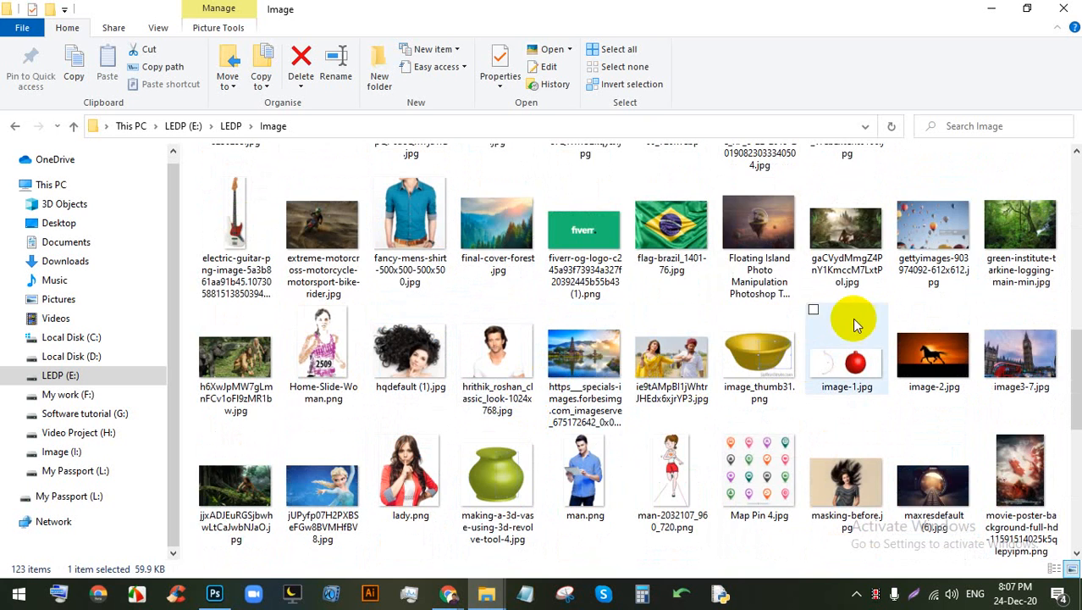
{"action": "scroll", "coordinate": [644, 381], "scroll_direction": "down", "scroll_amount": 5}
{"action": "left_click_drag", "start_coordinate": [757, 241], "coordinate": [616, 36]}
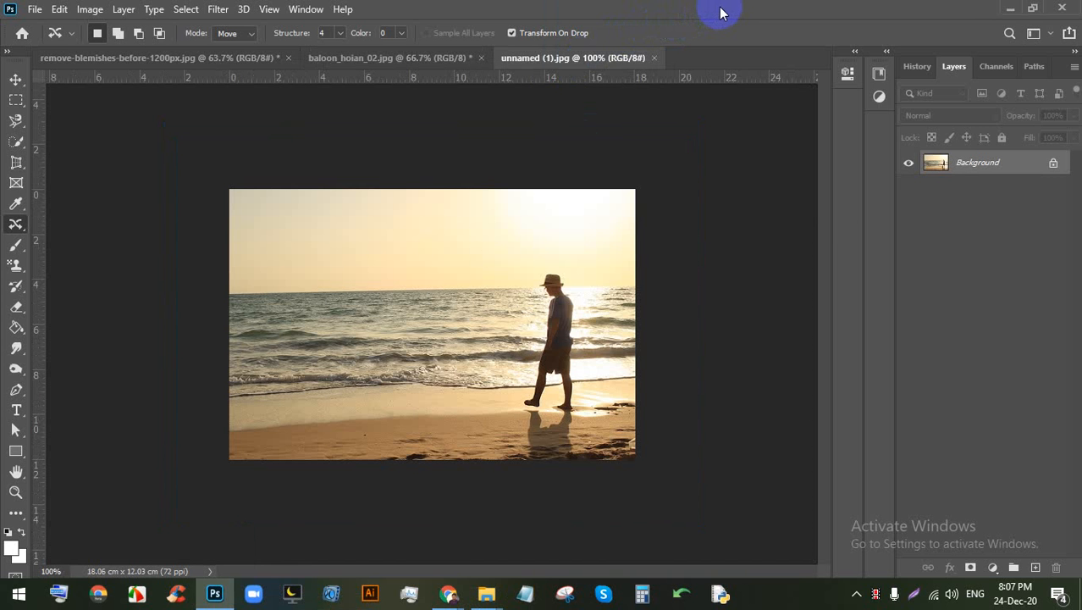
Step: Outline the walking man loosely with the Content-Aware Move tool, leaving his shadow on the sand outside the selection
{"action": "scroll", "coordinate": [386, 355], "scroll_direction": "up", "scroll_amount": 3}
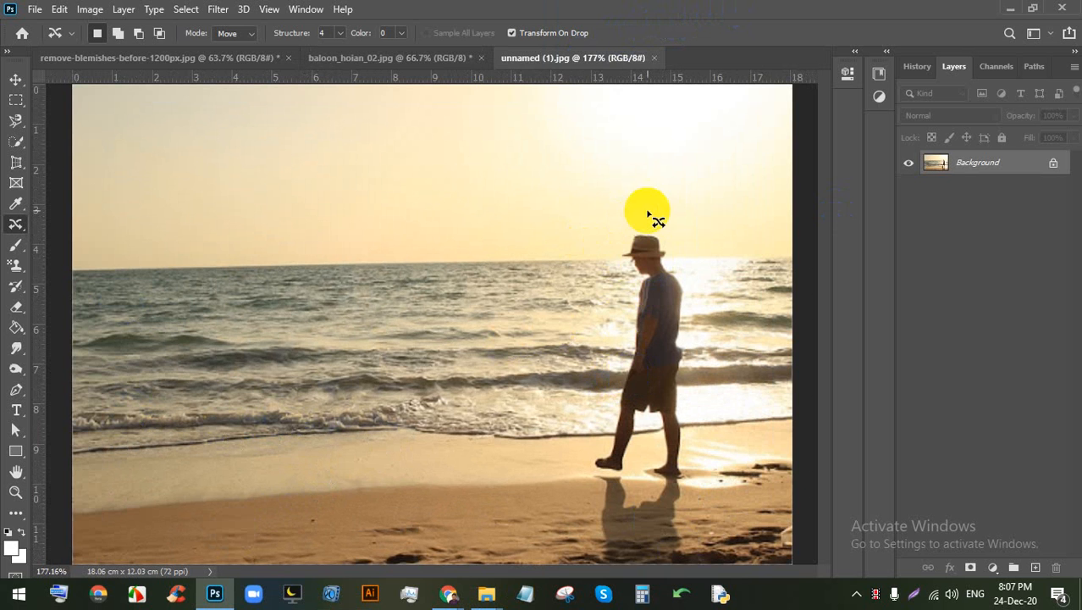
{"action": "right_click", "coordinate": [16, 224]}
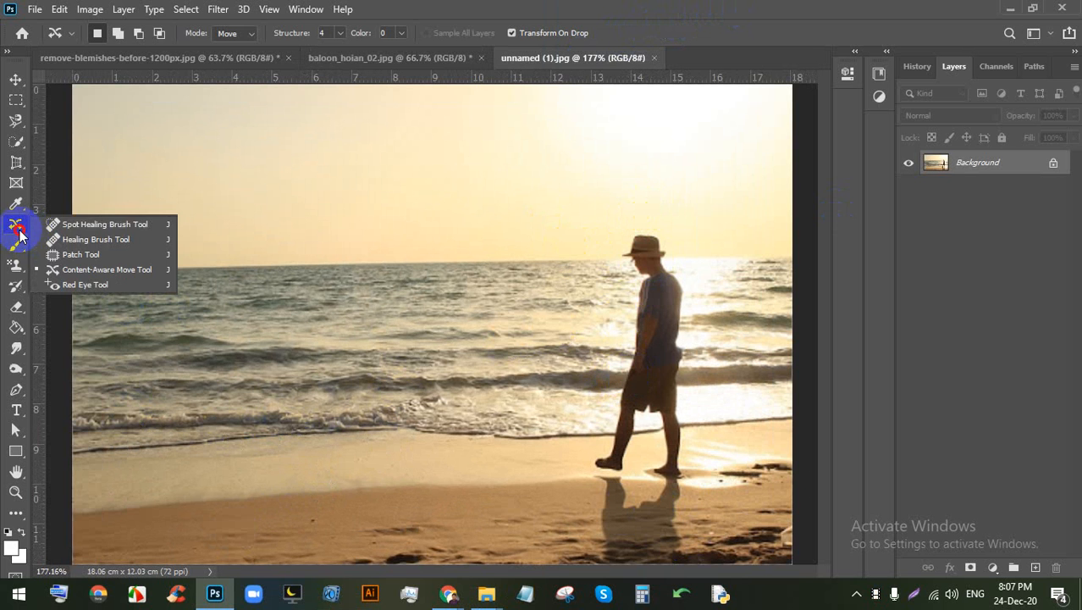
{"action": "left_click", "coordinate": [120, 268]}
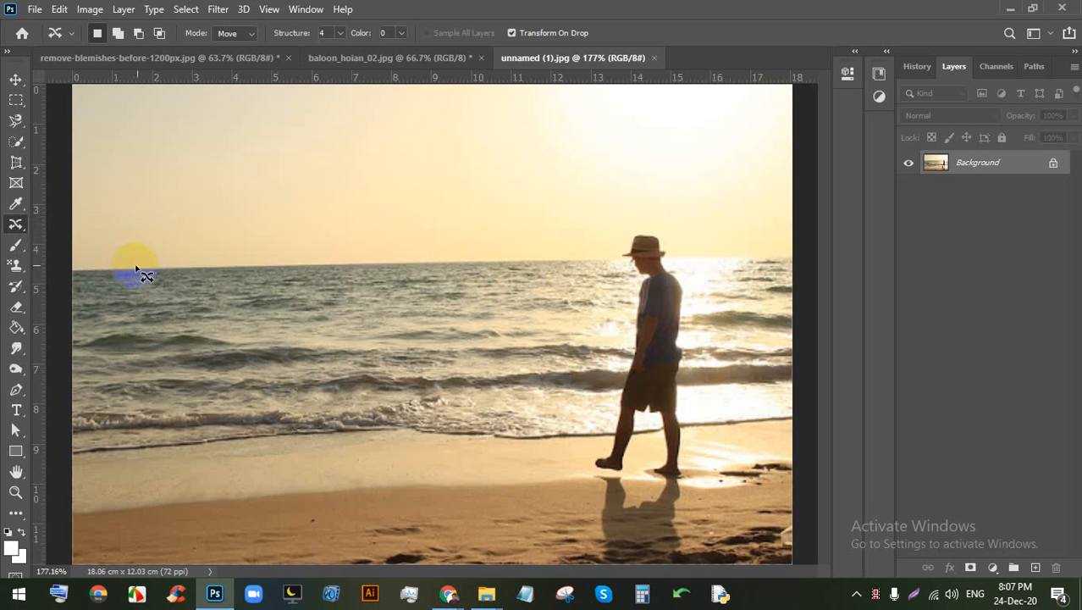
{"action": "mouse_move", "coordinate": [609, 233]}
{"action": "left_mouse_down"}
{"action": "mouse_move", "coordinate": [572, 386]}
{"action": "mouse_move", "coordinate": [599, 491]}
{"action": "mouse_move", "coordinate": [669, 488]}
{"action": "mouse_move", "coordinate": [703, 451]}
{"action": "mouse_move", "coordinate": [707, 354]}
{"action": "mouse_move", "coordinate": [678, 222]}
{"action": "mouse_move", "coordinate": [615, 222]}
{"action": "mouse_move", "coordinate": [623, 276]}
{"action": "left_mouse_up"}
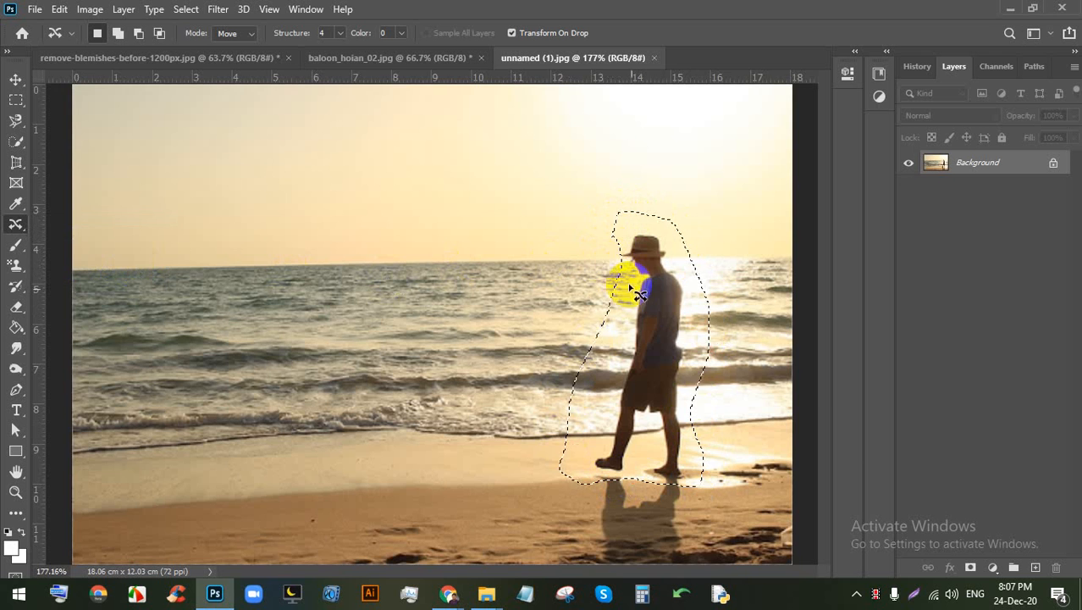
{"action": "scroll", "coordinate": [727, 433], "scroll_direction": "up", "scroll_amount": 2}
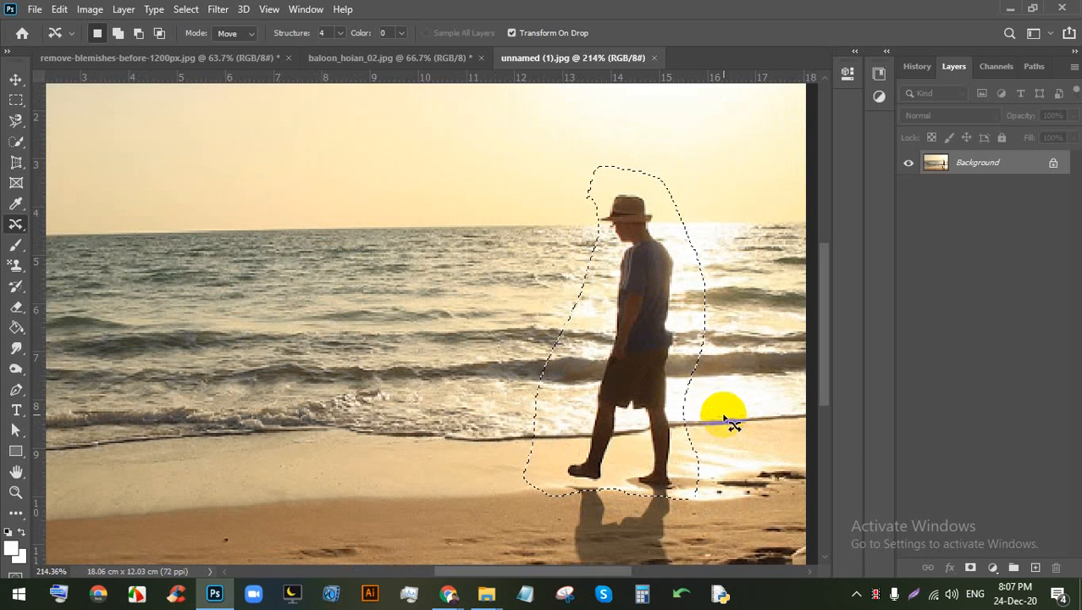
Step: Fill the selection around the man with Content-Aware contents, using Color Adaptation, Normal mode and 100% opacity
{"action": "left_click", "coordinate": [67, 10]}
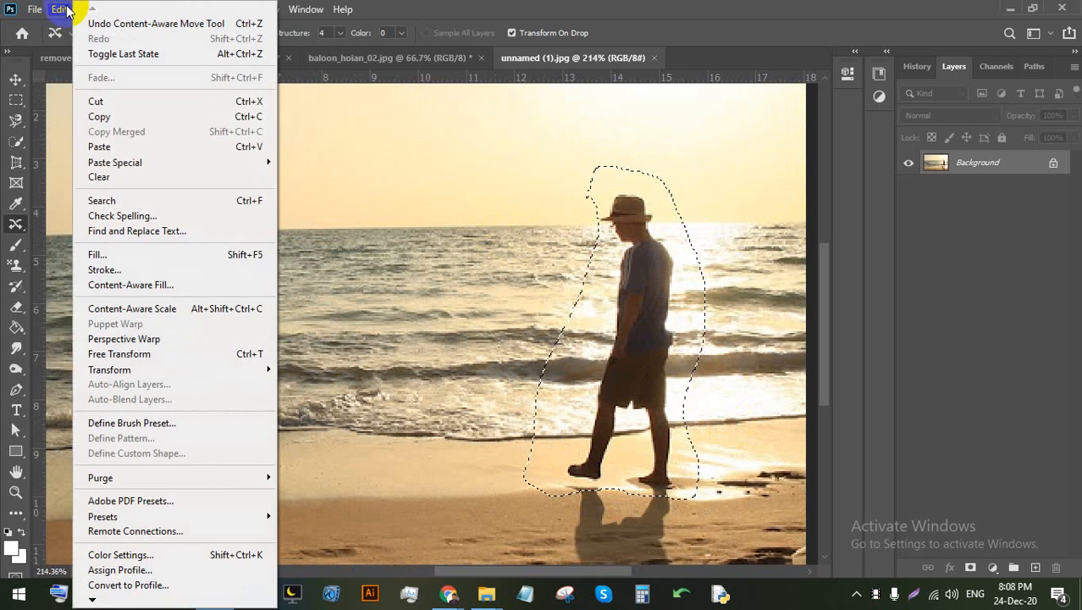
{"action": "left_click", "coordinate": [224, 254]}
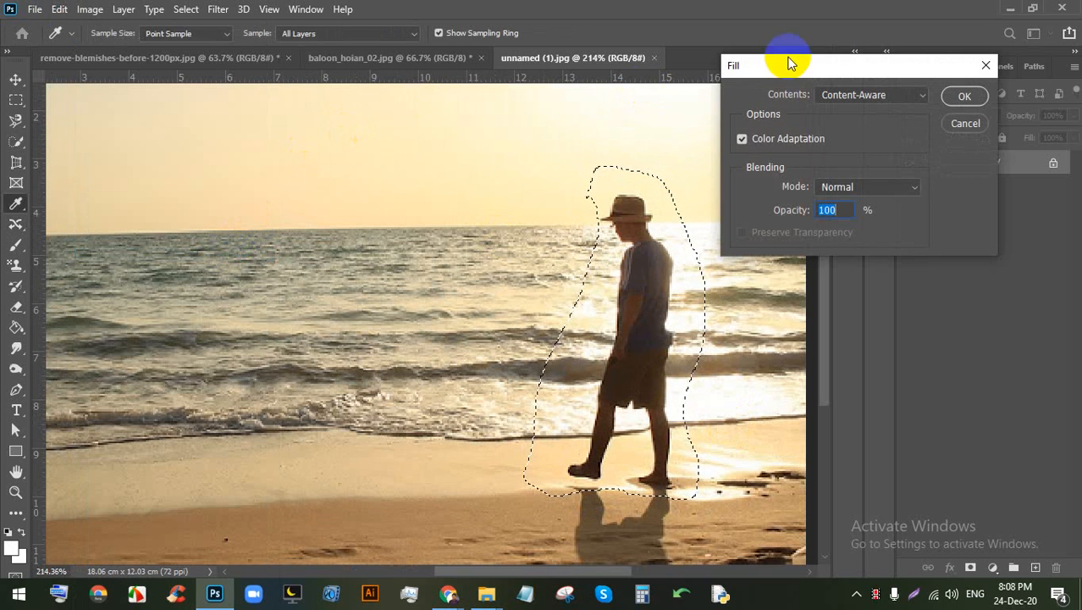
{"action": "left_click", "coordinate": [828, 108]}
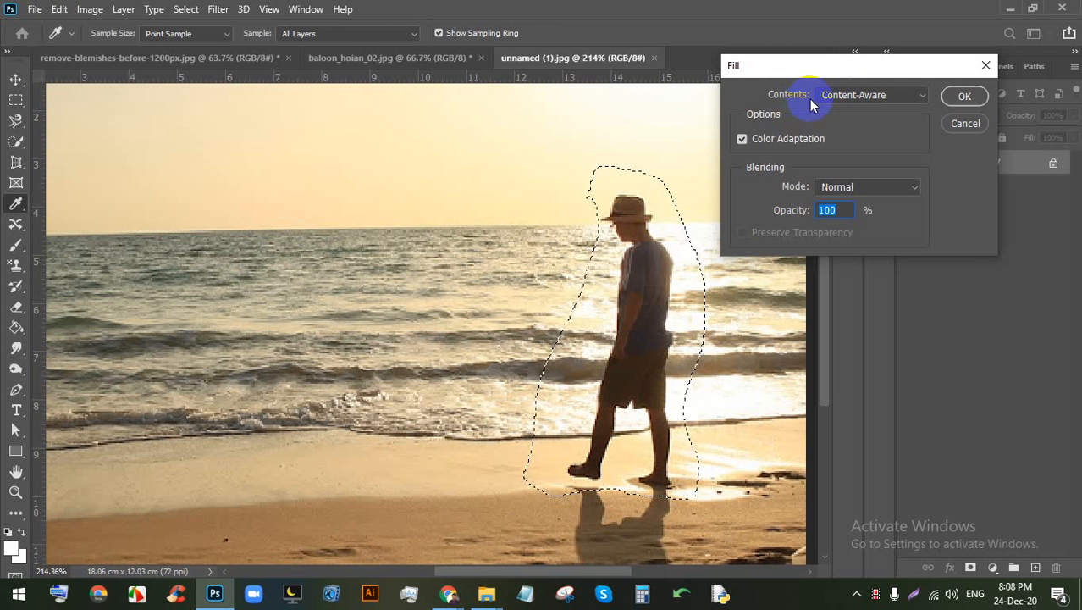
{"action": "left_click", "coordinate": [872, 95]}
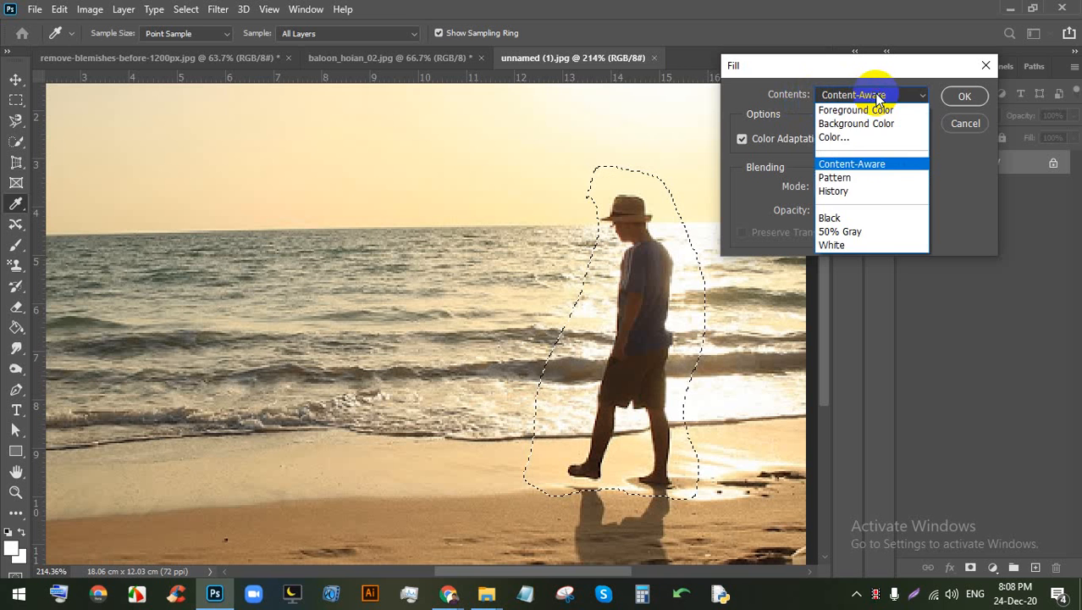
{"action": "left_click", "coordinate": [952, 169]}
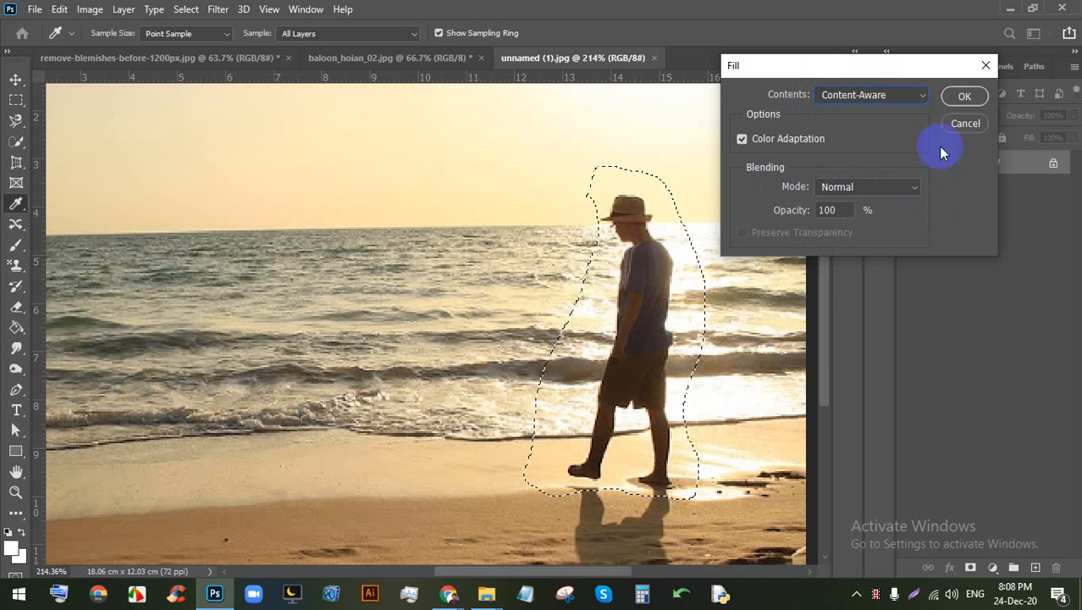
{"action": "left_click", "coordinate": [964, 94]}
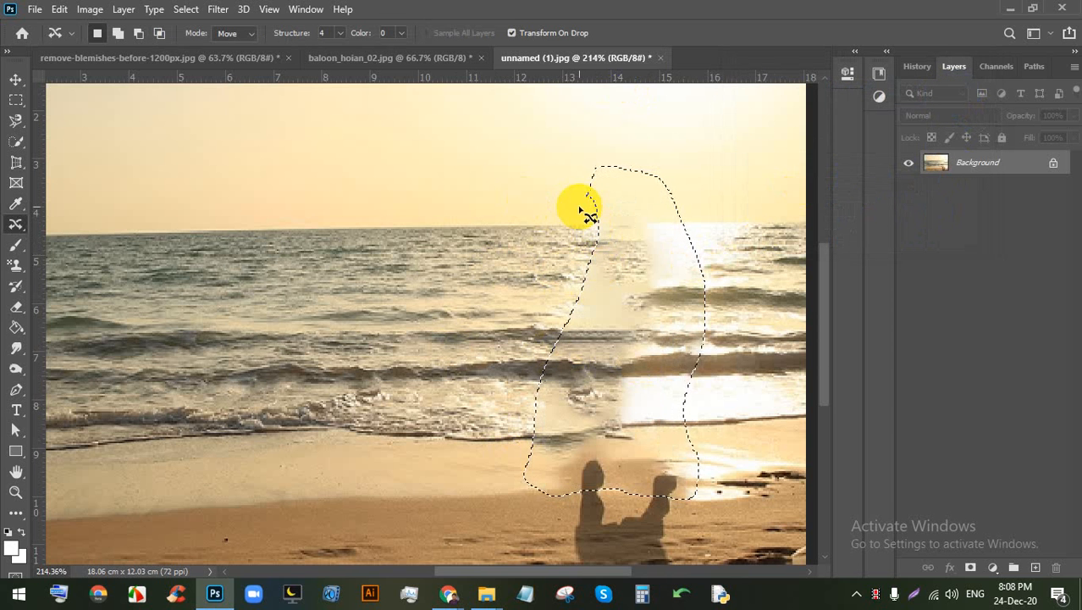
Step: Clear the old selection and outline the man's remaining shadow on the sand down to the photo's lower edge with the Content-Aware Move tool
{"action": "left_click", "coordinate": [581, 212]}
{"action": "mouse_move", "coordinate": [633, 481]}
{"action": "left_mouse_down"}
{"action": "mouse_move", "coordinate": [561, 287]}
{"action": "mouse_move", "coordinate": [592, 285]}
{"action": "mouse_move", "coordinate": [584, 347]}
{"action": "mouse_move", "coordinate": [595, 428]}
{"action": "mouse_move", "coordinate": [498, 424]}
{"action": "mouse_move", "coordinate": [468, 351]}
{"action": "left_mouse_up"}
{"action": "left_click_drag", "start_coordinate": [564, 314], "coordinate": [555, 304]}
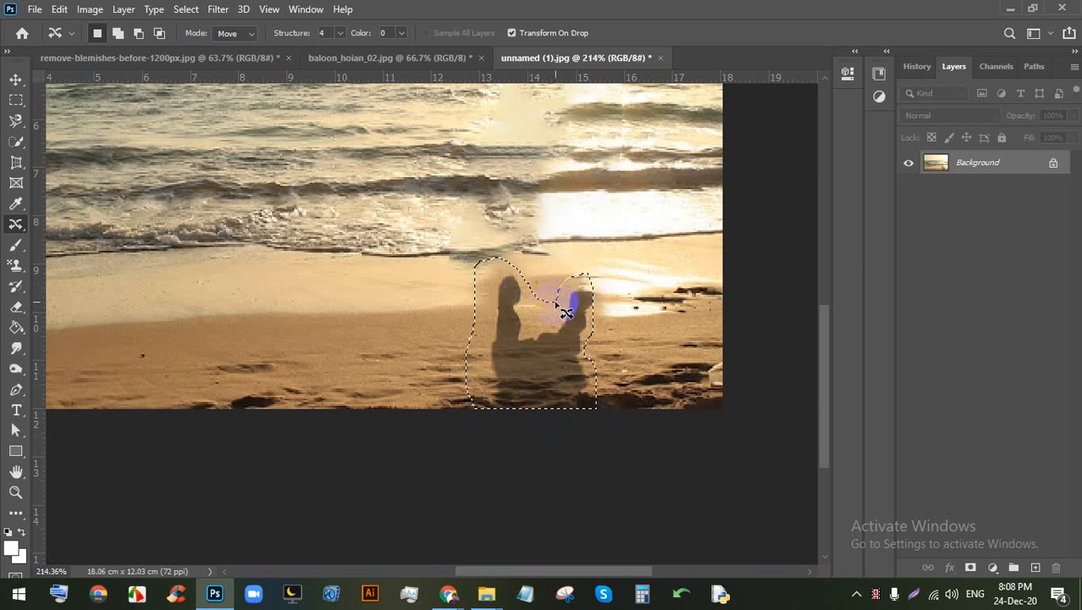
Step: Fill the selection around the shadow with Content-Aware contents, using Color Adaptation, Normal mode and 100% opacity
{"action": "left_click", "coordinate": [59, 10]}
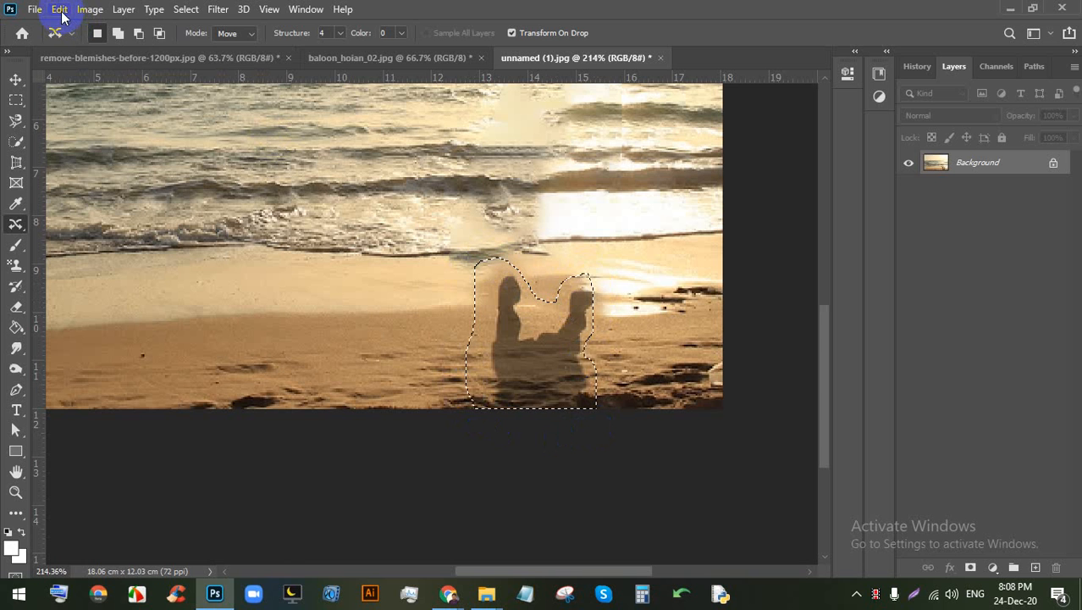
{"action": "left_click", "coordinate": [60, 10]}
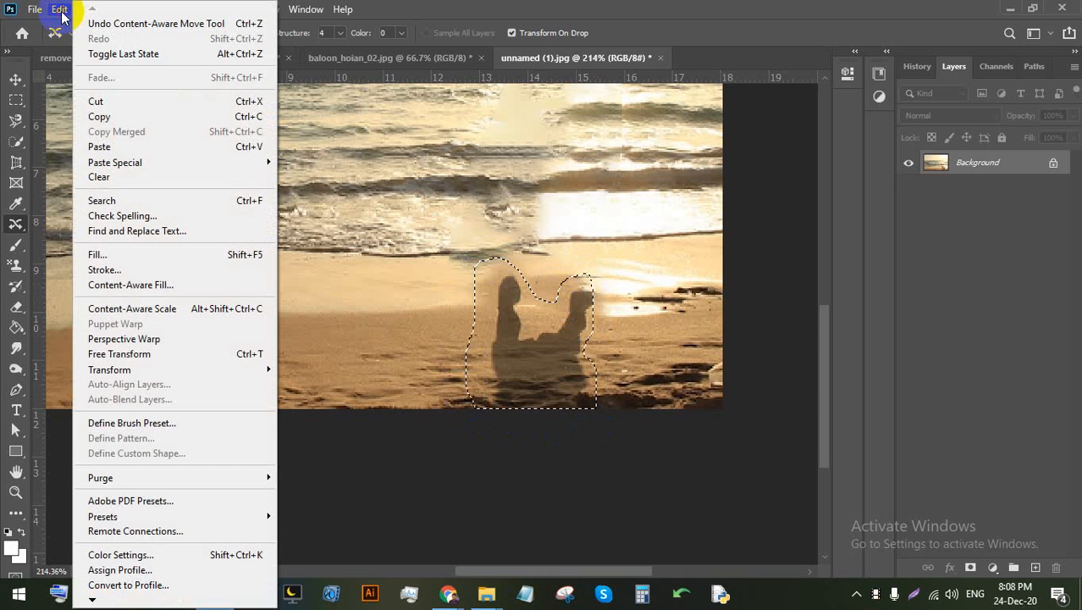
{"action": "left_click", "coordinate": [138, 257]}
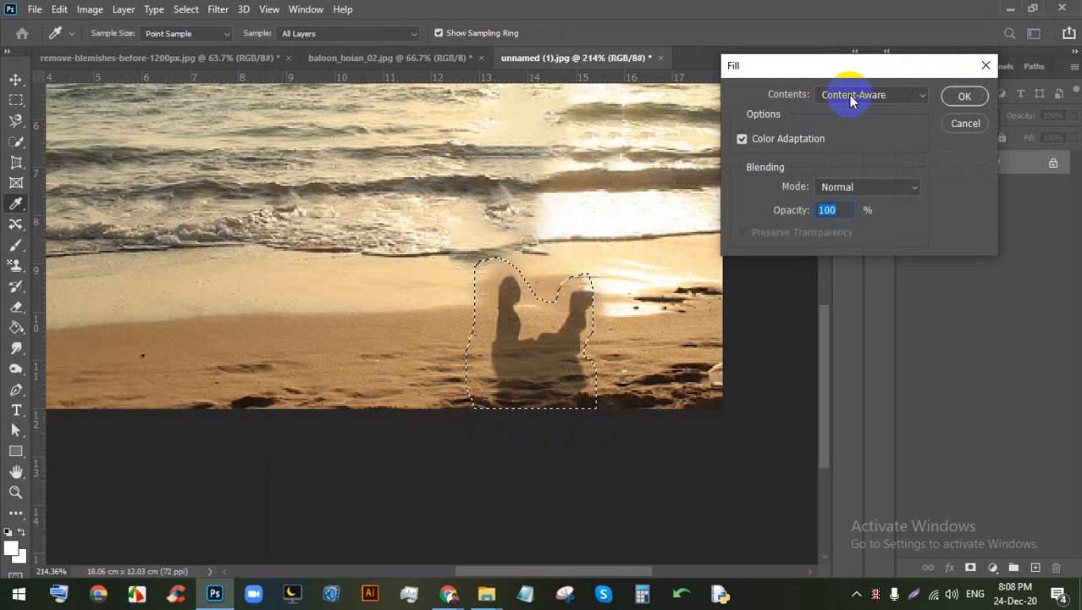
{"action": "left_click", "coordinate": [883, 96]}
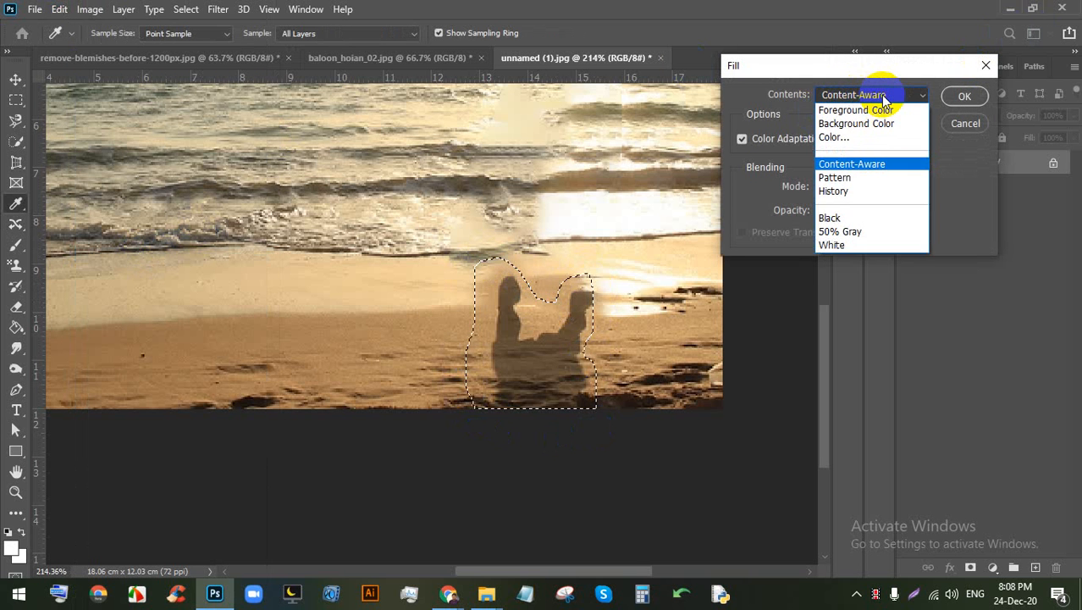
{"action": "left_click", "coordinate": [883, 98]}
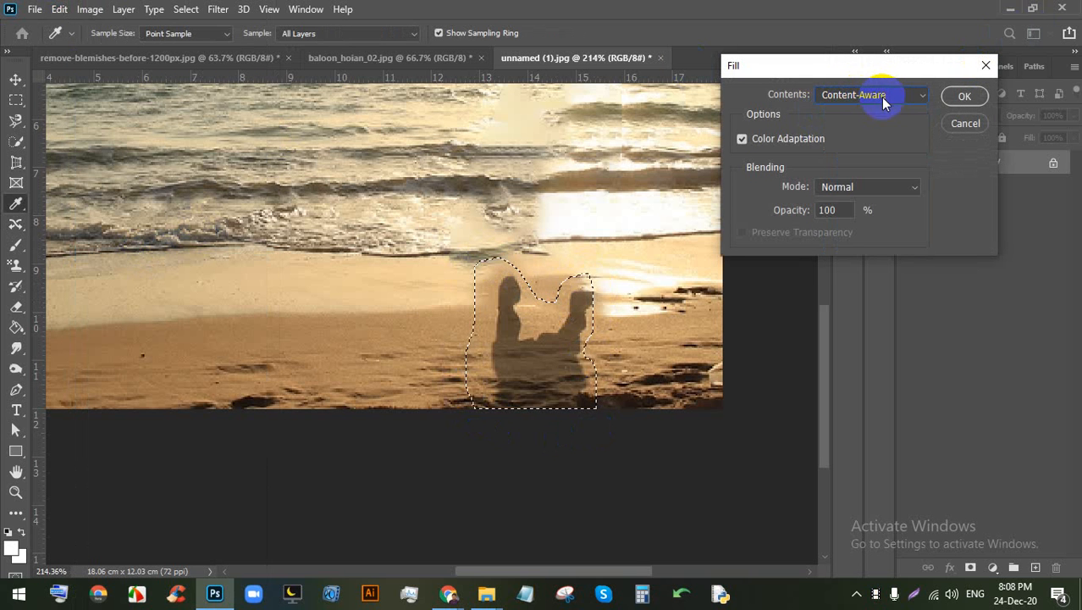
{"action": "left_click", "coordinate": [961, 98]}
{"action": "key", "text": "j"}
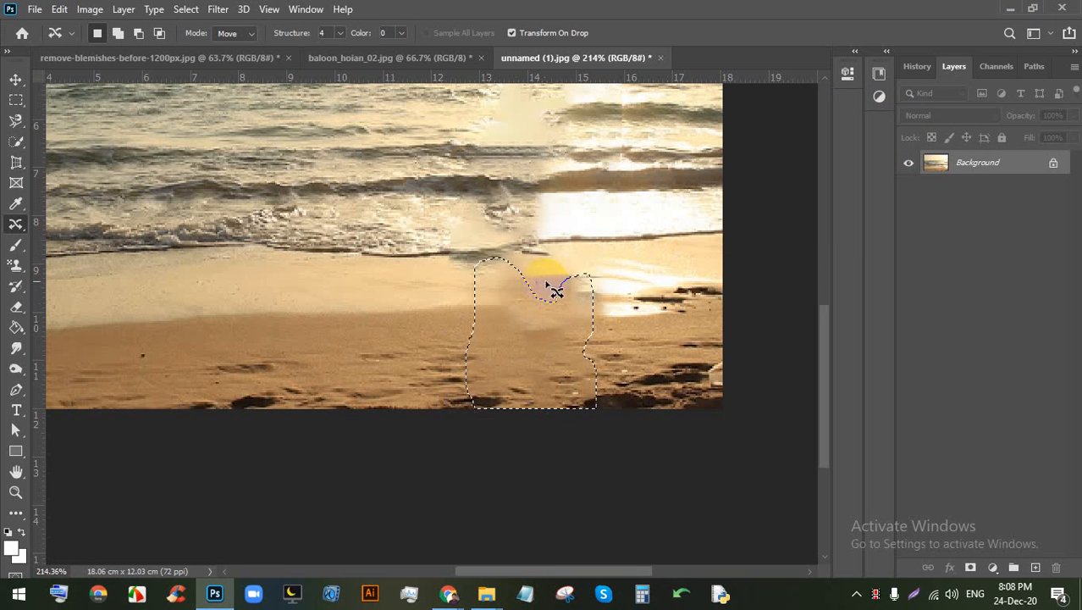
Step: Clear the shadow selection and check the retouched water and sand in the whole beach photo
{"action": "key", "text": "ctrl+d"}
{"action": "scroll", "coordinate": [565, 273], "scroll_direction": "down", "scroll_amount": 5}
{"action": "scroll", "coordinate": [644, 381], "scroll_direction": "up", "scroll_amount": 4}
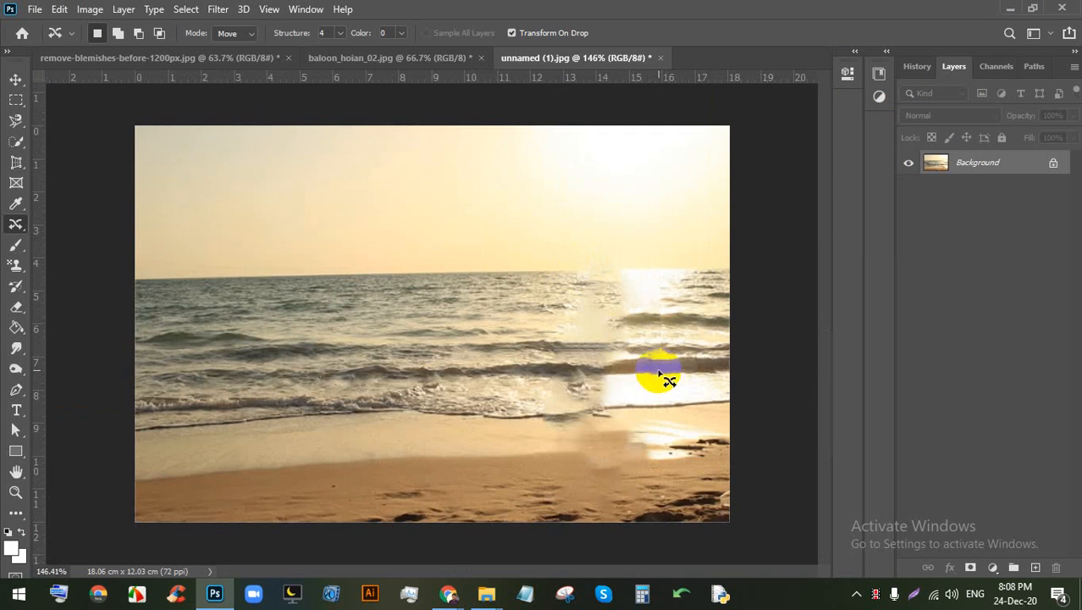
{"action": "scroll", "coordinate": [635, 364], "scroll_direction": "down", "scroll_amount": 2}
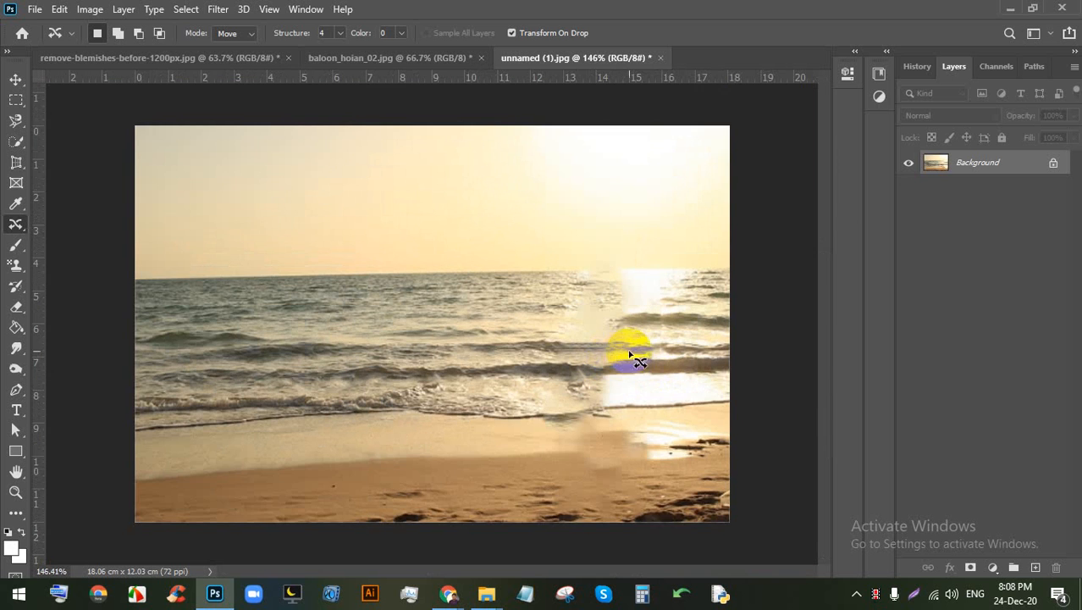
{"action": "scroll", "coordinate": [614, 338], "scroll_direction": "up", "scroll_amount": 1}
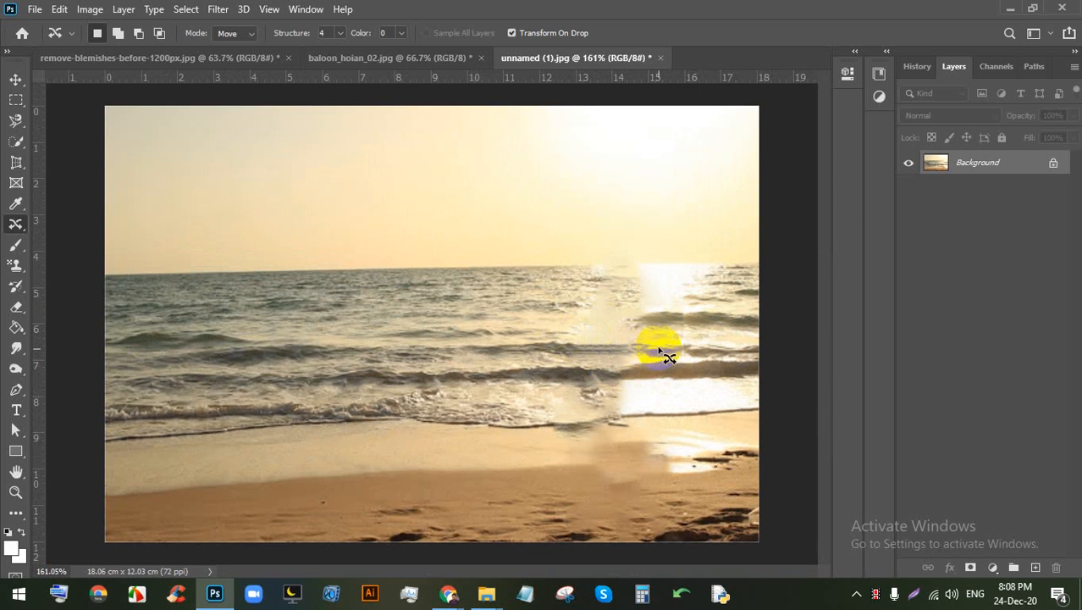
{"action": "left_click_drag", "start_coordinate": [659, 348], "coordinate": [673, 328]}
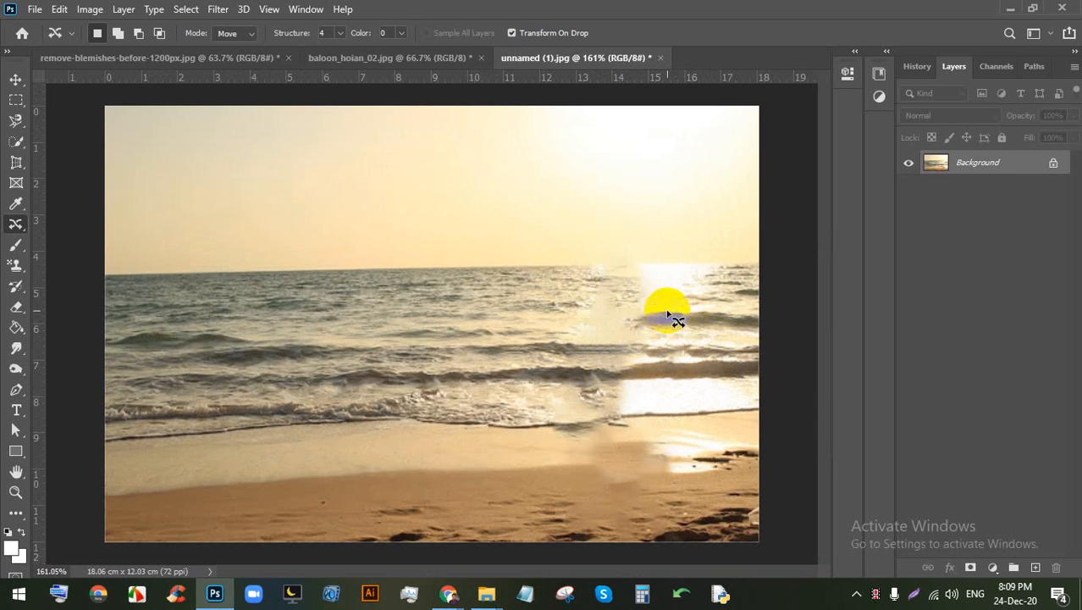
{"action": "right_click", "coordinate": [15, 224]}
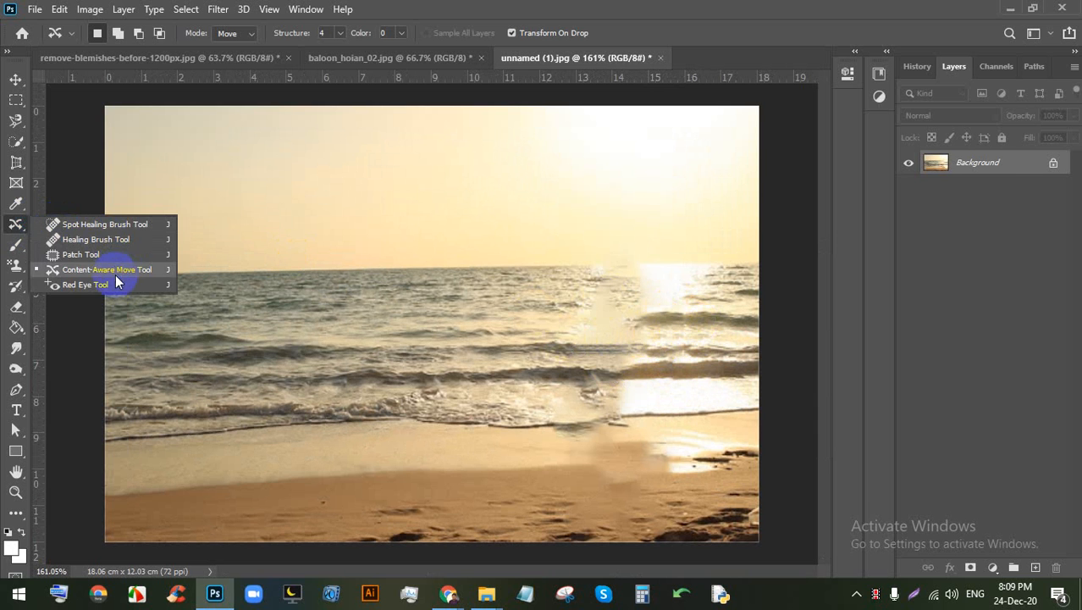
{"action": "left_click", "coordinate": [110, 285]}
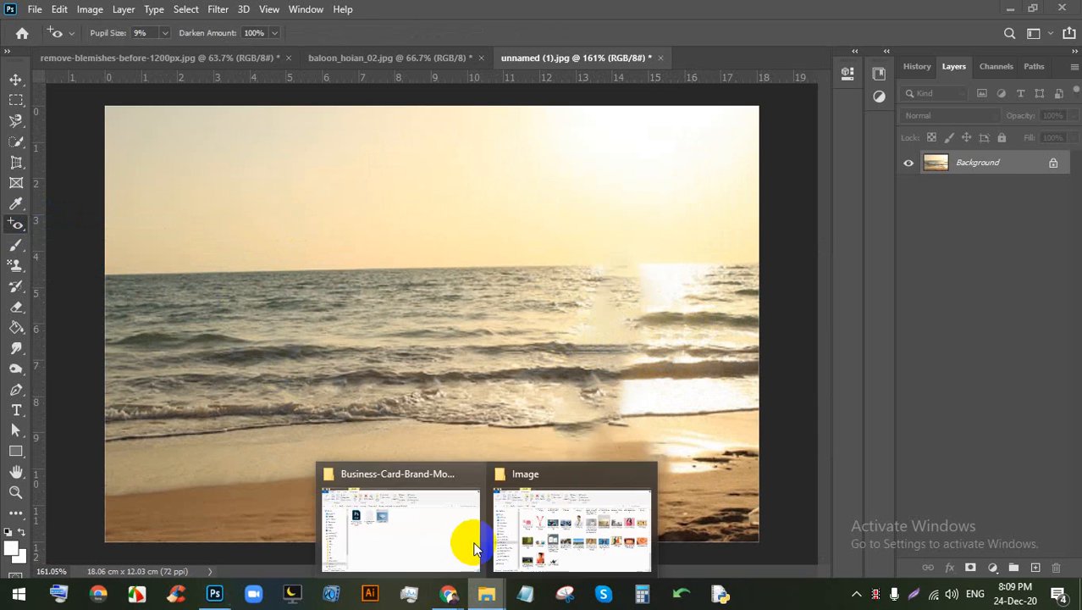
{"action": "left_click", "coordinate": [474, 546]}
{"action": "left_click", "coordinate": [430, 521]}
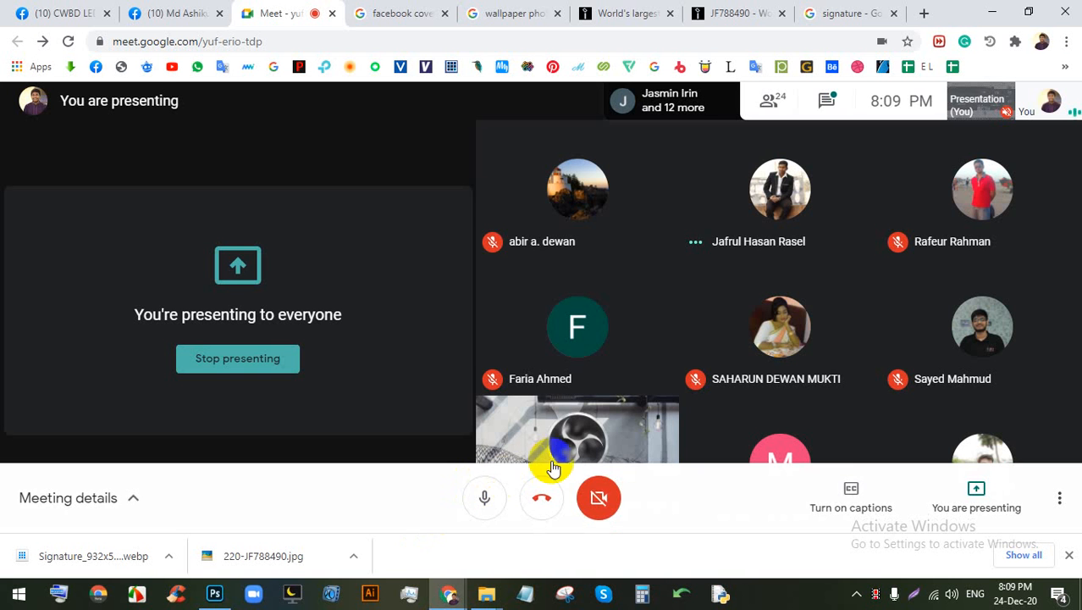
{"action": "mouse_move", "coordinate": [484, 591]}
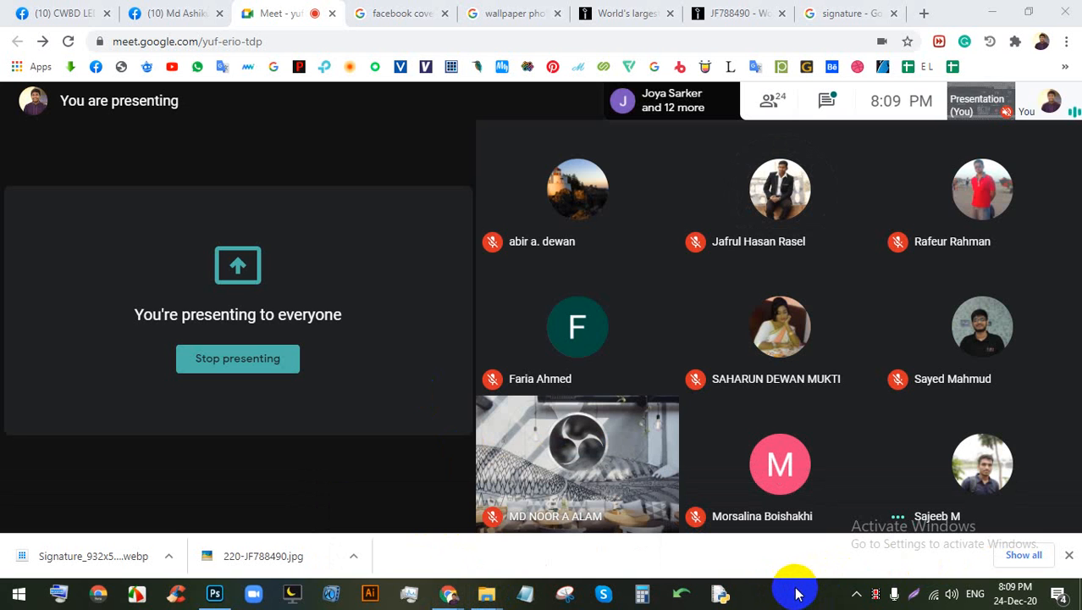
{"action": "left_click", "coordinate": [214, 593]}
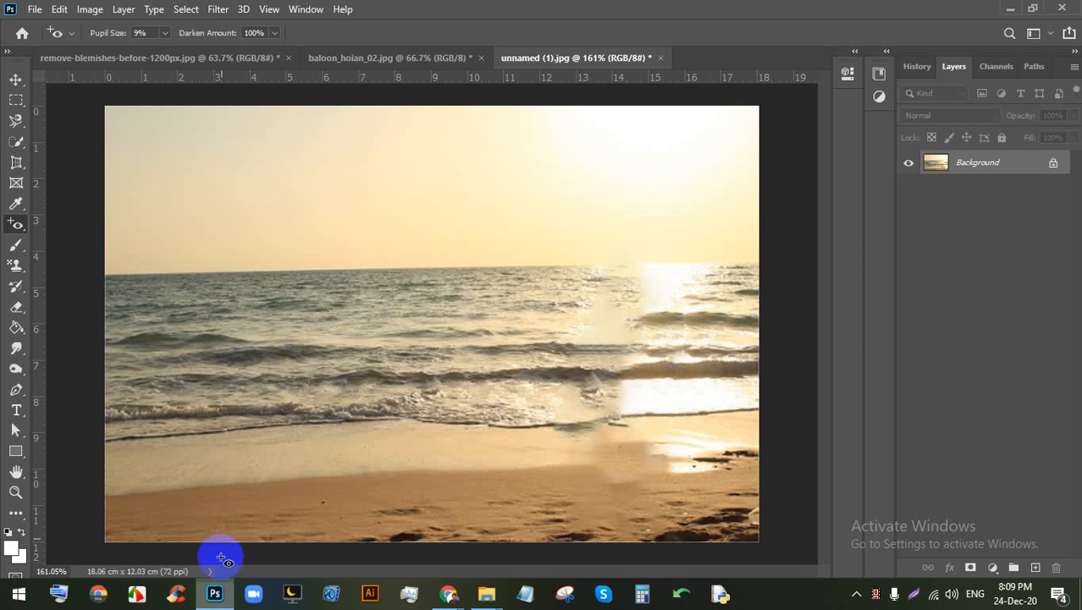
Step: In baloon_hoian_02.jpg, sample the large multicoloured balloon with the Healing Brush and paint a copy over the small balloons in the sky beside it
{"action": "left_click", "coordinate": [17, 204]}
{"action": "left_click", "coordinate": [22, 225]}
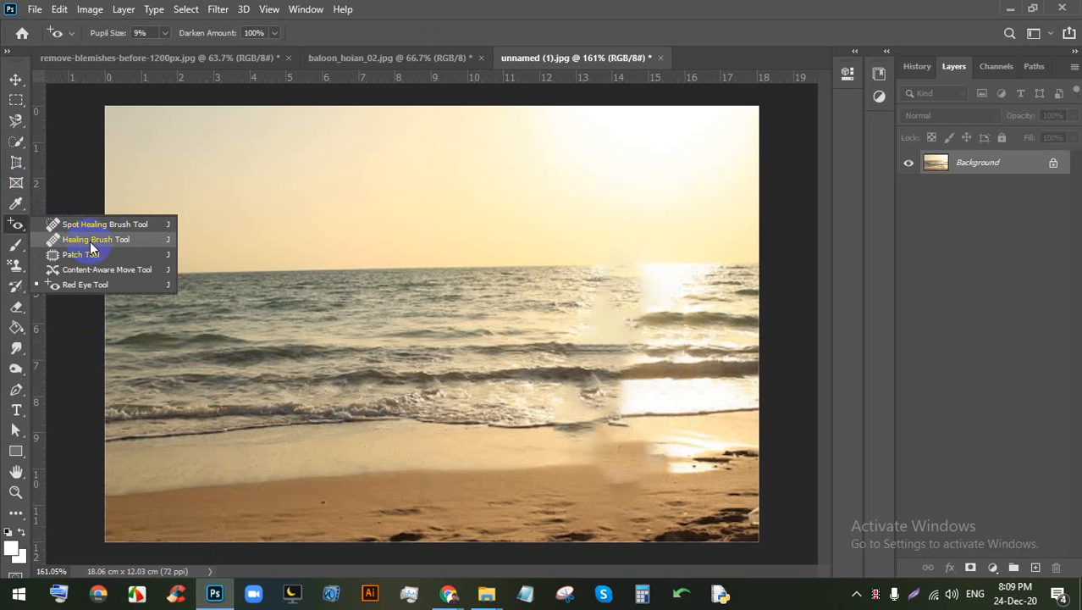
{"action": "left_click", "coordinate": [92, 242]}
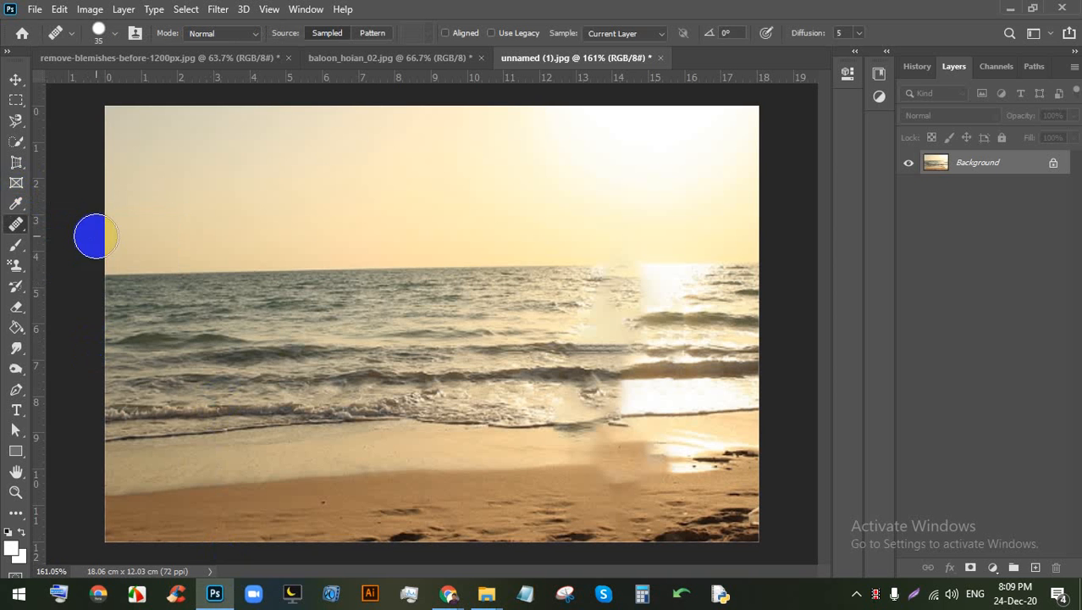
{"action": "left_click", "coordinate": [375, 59]}
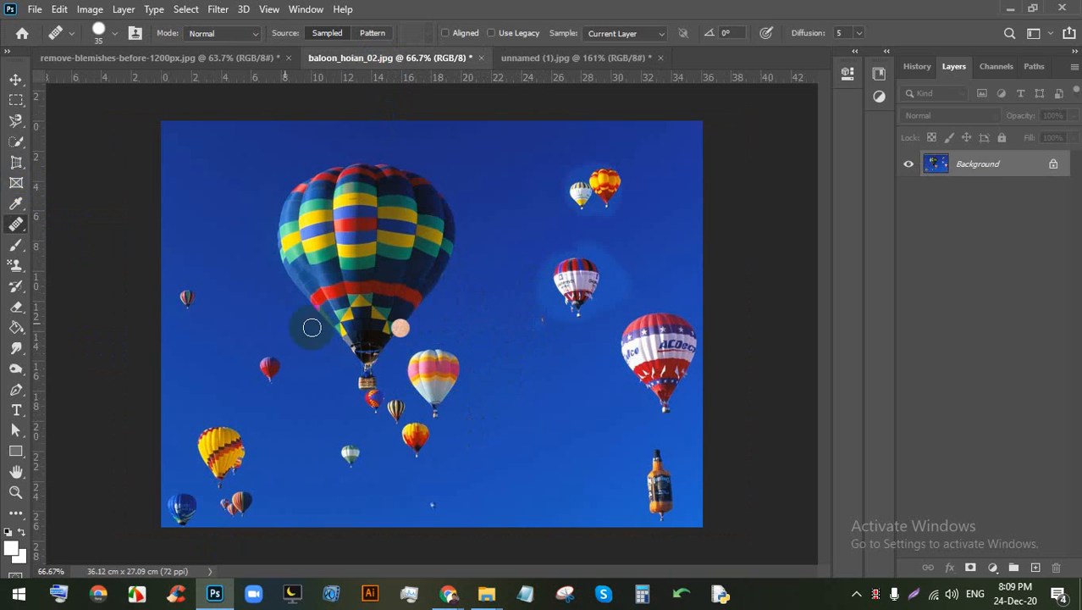
{"action": "left_click", "coordinate": [19, 227]}
{"action": "right_click", "coordinate": [19, 227]}
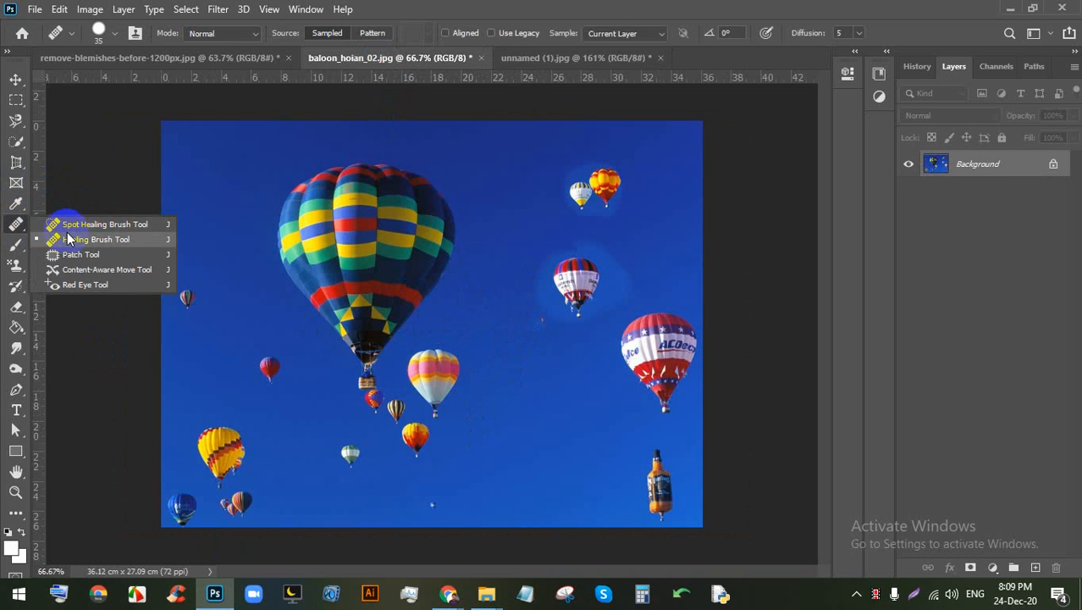
{"action": "left_click", "coordinate": [98, 239]}
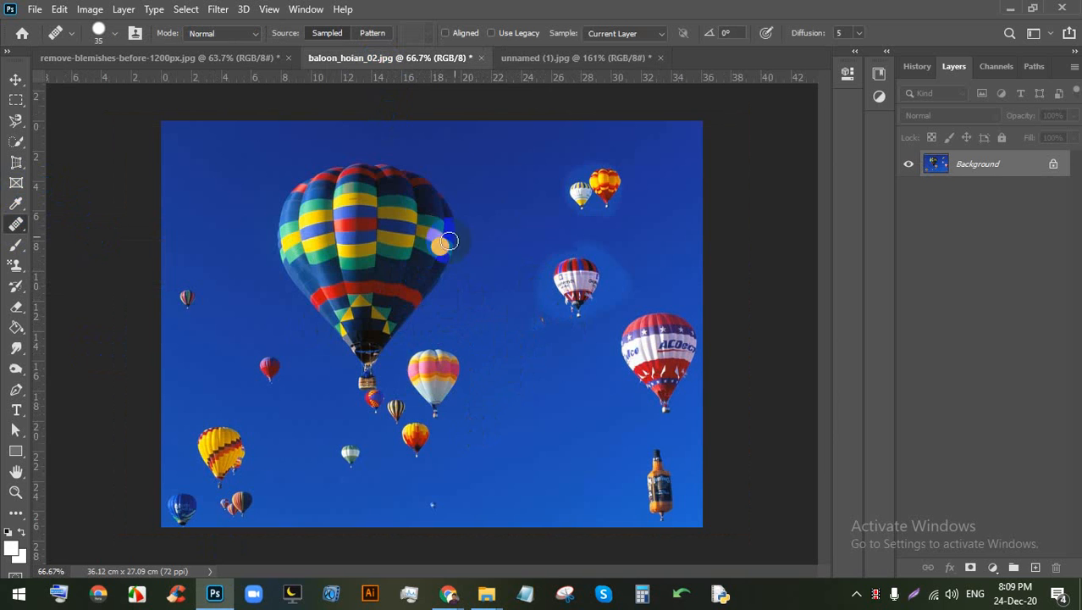
{"action": "left_click_drag", "start_coordinate": [530, 254], "coordinate": [577, 266]}
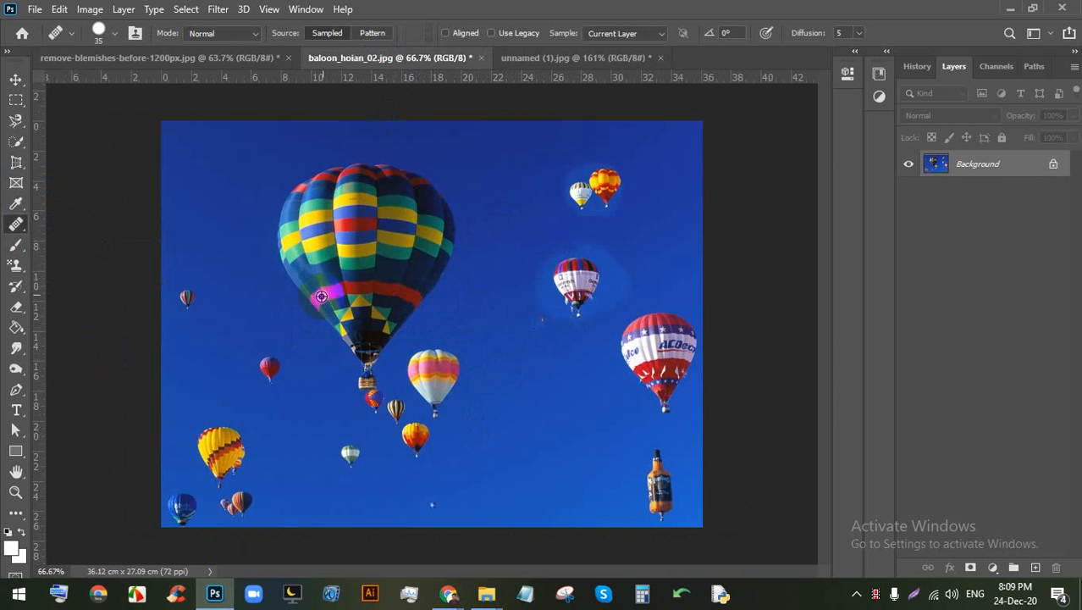
{"action": "left_click", "coordinate": [268, 287]}
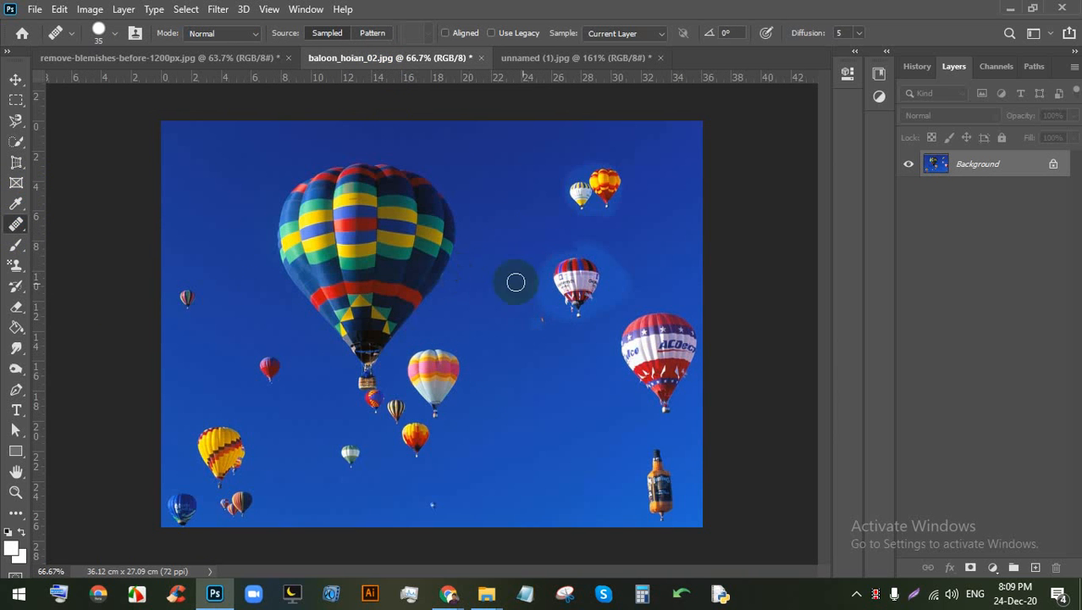
{"action": "mouse_move", "coordinate": [516, 282]}
{"action": "left_mouse_down"}
{"action": "mouse_move", "coordinate": [563, 293]}
{"action": "mouse_move", "coordinate": [529, 289]}
{"action": "mouse_move", "coordinate": [557, 320]}
{"action": "mouse_move", "coordinate": [562, 300]}
{"action": "mouse_move", "coordinate": [515, 264]}
{"action": "mouse_move", "coordinate": [569, 274]}
{"action": "mouse_move", "coordinate": [547, 222]}
{"action": "mouse_move", "coordinate": [536, 259]}
{"action": "mouse_move", "coordinate": [583, 241]}
{"action": "mouse_move", "coordinate": [608, 271]}
{"action": "mouse_move", "coordinate": [580, 239]}
{"action": "mouse_move", "coordinate": [587, 278]}
{"action": "mouse_move", "coordinate": [641, 278]}
{"action": "mouse_move", "coordinate": [616, 246]}
{"action": "mouse_move", "coordinate": [686, 202]}
{"action": "mouse_move", "coordinate": [623, 187]}
{"action": "mouse_move", "coordinate": [669, 224]}
{"action": "left_mouse_up"}
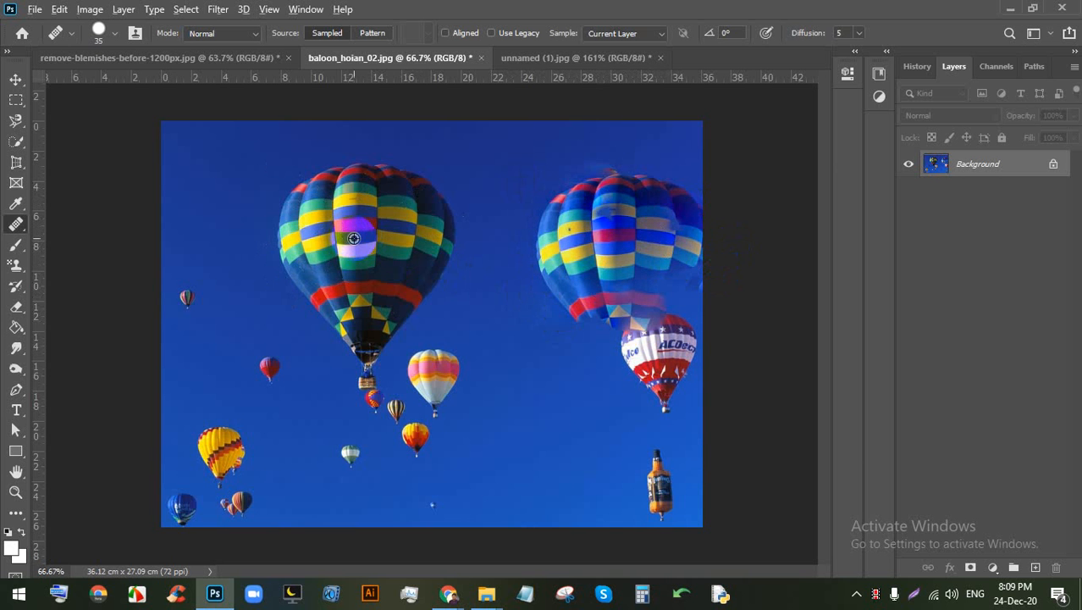
Step: In remove-blemishes-before-1200px.jpg, try painting the sampled balloon onto the cheek, enlarging the Healing Brush to 500, and undo the paint
{"action": "left_click", "coordinate": [210, 58]}
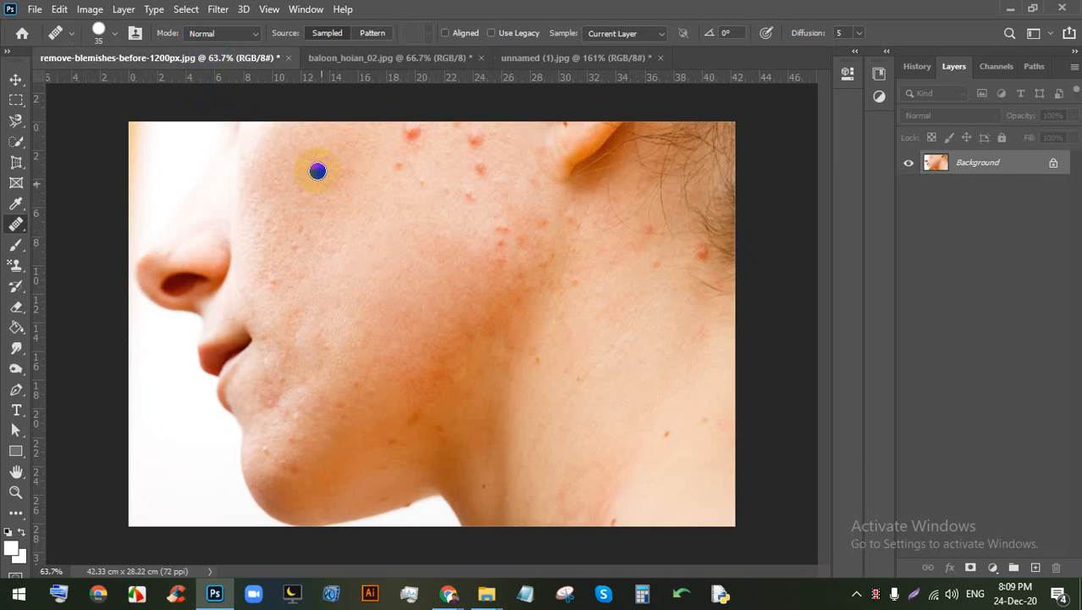
{"action": "mouse_move", "coordinate": [389, 288]}
{"action": "left_mouse_down"}
{"action": "mouse_move", "coordinate": [384, 249]}
{"action": "mouse_move", "coordinate": [407, 287]}
{"action": "mouse_move", "coordinate": [428, 255]}
{"action": "mouse_move", "coordinate": [444, 275]}
{"action": "mouse_move", "coordinate": [396, 279]}
{"action": "mouse_move", "coordinate": [362, 246]}
{"action": "mouse_move", "coordinate": [367, 278]}
{"action": "mouse_move", "coordinate": [344, 300]}
{"action": "mouse_move", "coordinate": [394, 314]}
{"action": "mouse_move", "coordinate": [373, 277]}
{"action": "mouse_move", "coordinate": [445, 322]}
{"action": "mouse_move", "coordinate": [417, 282]}
{"action": "mouse_move", "coordinate": [458, 334]}
{"action": "mouse_move", "coordinate": [475, 302]}
{"action": "mouse_move", "coordinate": [432, 256]}
{"action": "mouse_move", "coordinate": [387, 302]}
{"action": "mouse_move", "coordinate": [443, 350]}
{"action": "mouse_move", "coordinate": [387, 300]}
{"action": "mouse_move", "coordinate": [427, 305]}
{"action": "mouse_move", "coordinate": [365, 289]}
{"action": "mouse_move", "coordinate": [389, 308]}
{"action": "mouse_move", "coordinate": [362, 368]}
{"action": "mouse_move", "coordinate": [405, 363]}
{"action": "left_mouse_up"}
{"action": "key", "text": "bracketright"}
{"action": "key", "text": "bracketright"}
{"action": "key", "text": "bracketright"}
{"action": "key", "text": "bracketright"}
{"action": "key", "text": "bracketright"}
{"action": "key", "text": "bracketright"}
{"action": "key", "text": "bracketright"}
{"action": "key", "text": "bracketright"}
{"action": "key", "text": "bracketright"}
{"action": "key", "text": "bracketright"}
{"action": "key", "text": "bracketright"}
{"action": "key", "text": "bracketright"}
{"action": "key", "text": "bracketright"}
{"action": "key", "text": "bracketright"}
{"action": "key", "text": "ctrl+z"}
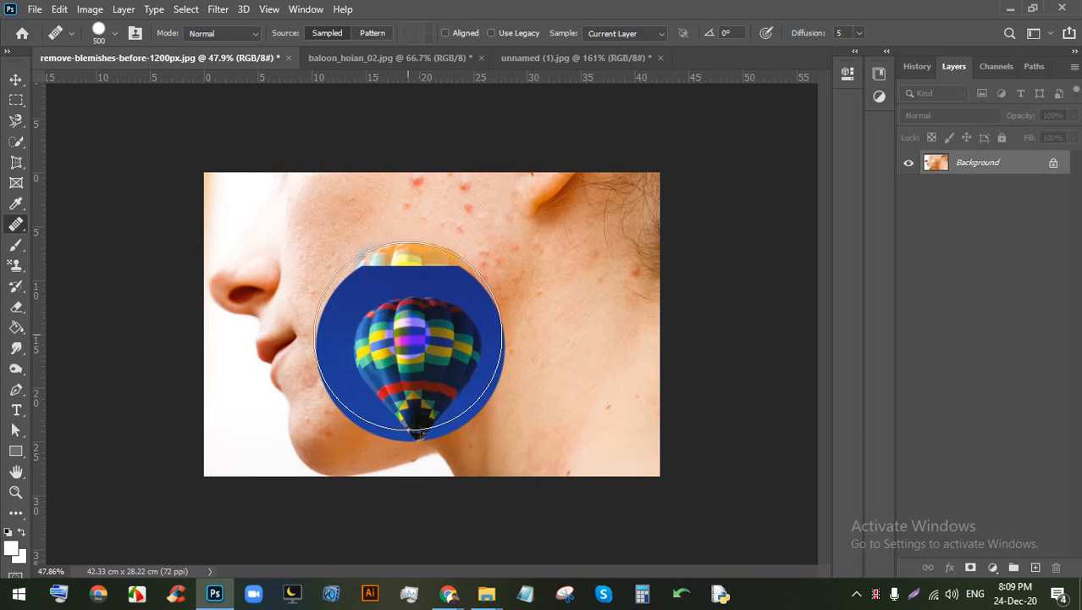
Step: Reduce the Healing Brush size to 200 and try painting the sampled balloon onto the cheek again
{"action": "key", "text": "bracketleft"}
{"action": "key", "text": "bracketleft"}
{"action": "key", "text": "bracketleft"}
{"action": "key", "text": "bracketleft"}
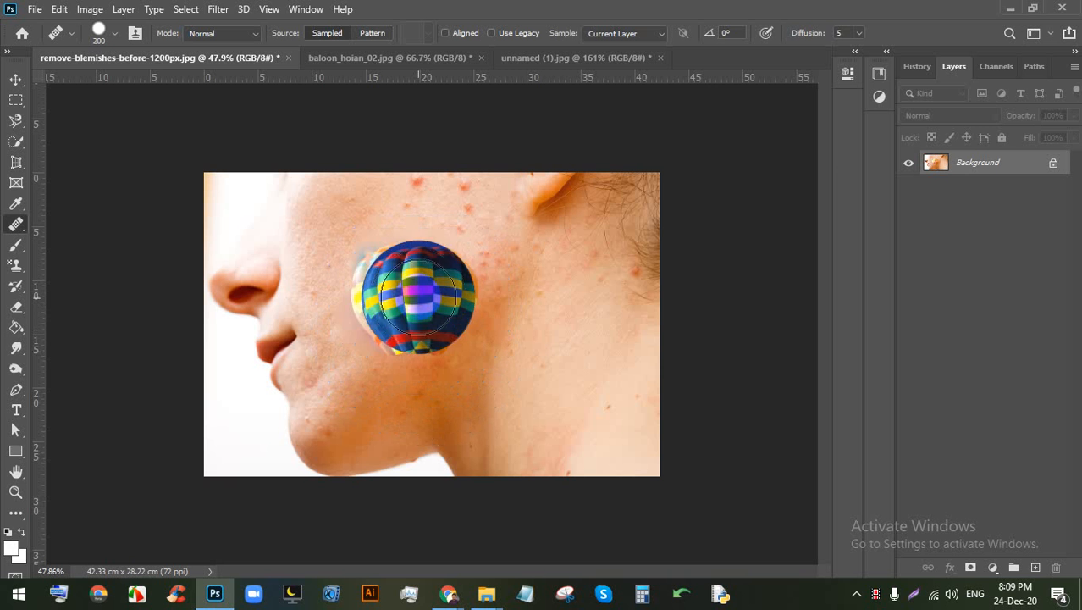
{"action": "mouse_move", "coordinate": [416, 313]}
{"action": "left_mouse_down"}
{"action": "mouse_move", "coordinate": [373, 294]}
{"action": "mouse_move", "coordinate": [399, 305]}
{"action": "mouse_move", "coordinate": [374, 253]}
{"action": "mouse_move", "coordinate": [475, 257]}
{"action": "mouse_move", "coordinate": [463, 290]}
{"action": "left_mouse_up"}
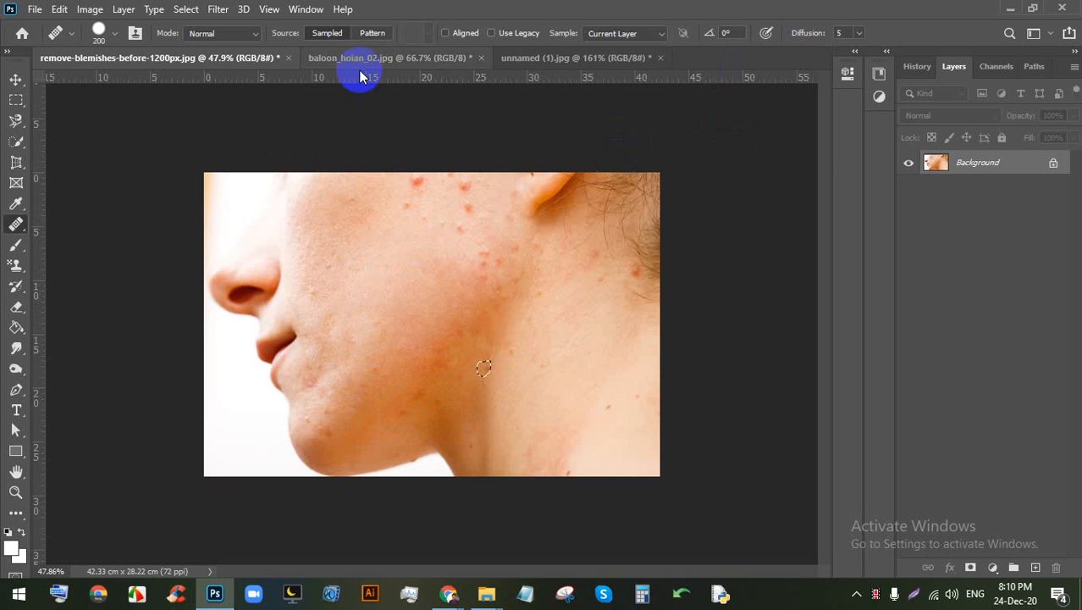
Step: Return to the beach photo unnamed (1).jpg and activate the Red Eye tool
{"action": "left_click", "coordinate": [523, 59]}
{"action": "scroll", "coordinate": [465, 224], "scroll_direction": "down", "scroll_amount": 5}
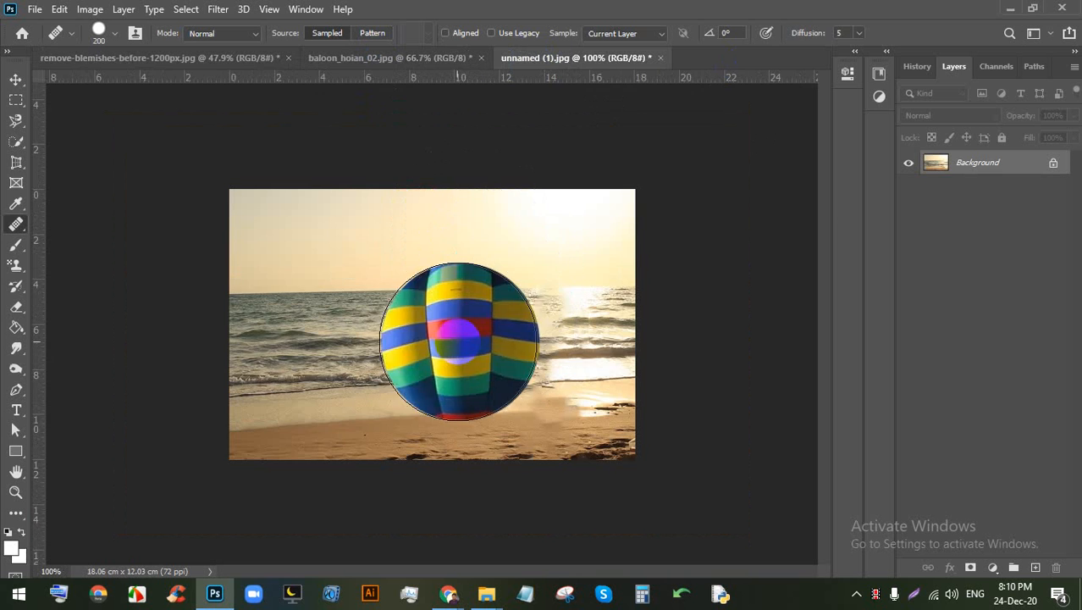
{"action": "scroll", "coordinate": [458, 340], "scroll_direction": "up", "scroll_amount": 4}
{"action": "right_click", "coordinate": [16, 223]}
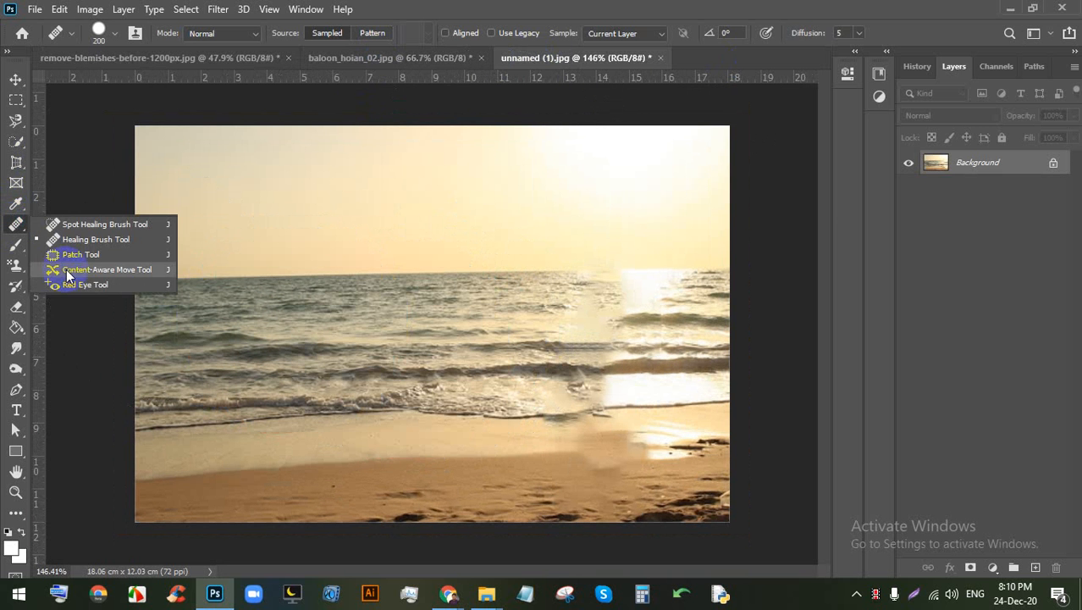
{"action": "left_click", "coordinate": [82, 285]}
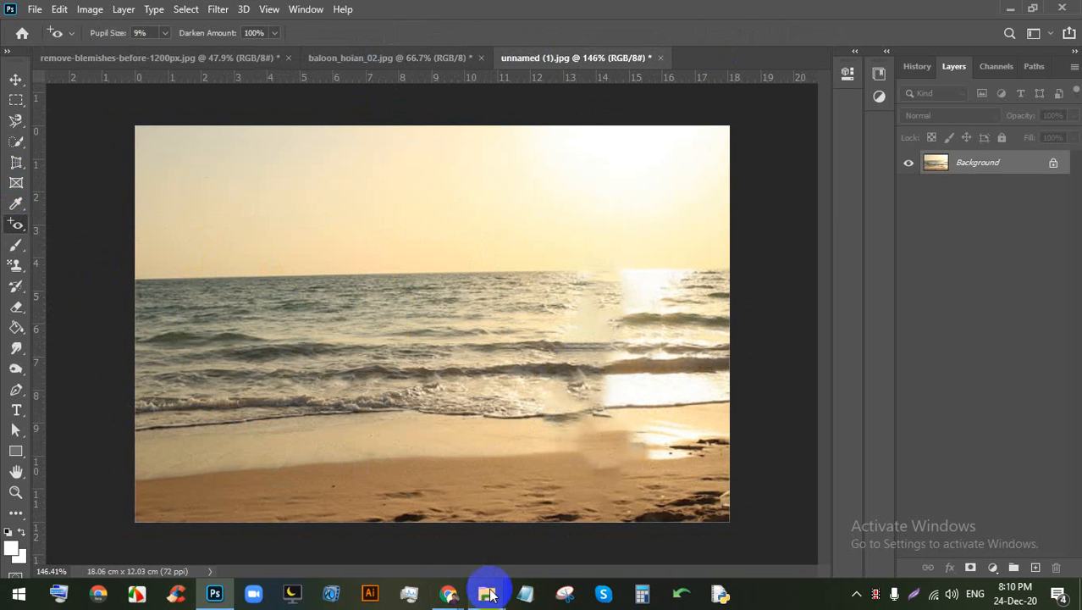
Step: Switch to File Explorer, find BoldRedEye.jfif in the LEDP Image folder and open it in Photoshop as a separate document
{"action": "mouse_move", "coordinate": [490, 590]}
{"action": "left_click", "coordinate": [447, 527]}
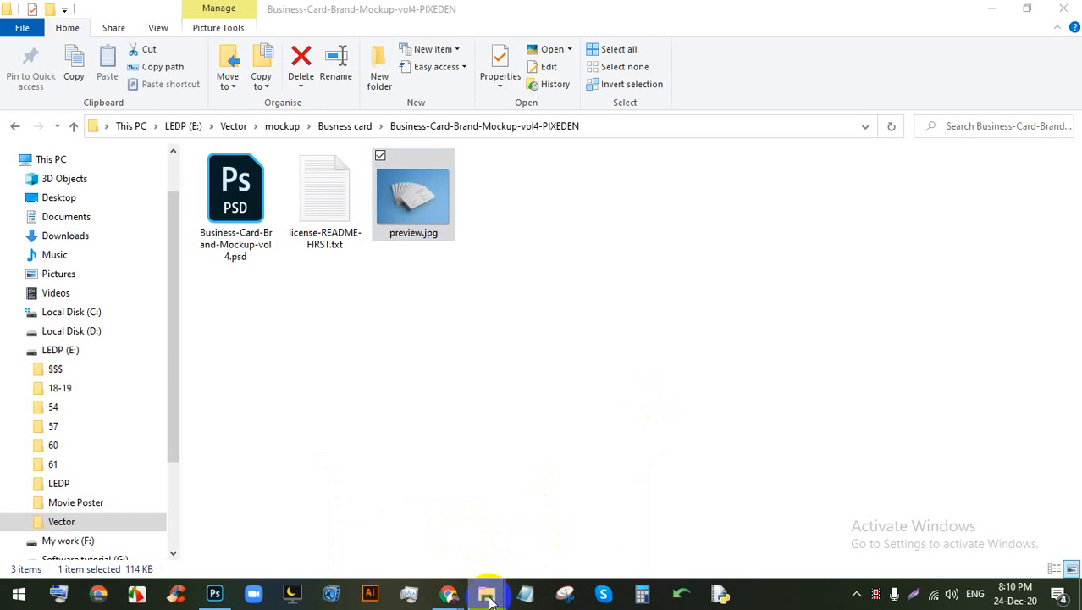
{"action": "mouse_move", "coordinate": [483, 586]}
{"action": "left_click", "coordinate": [580, 513]}
{"action": "scroll", "coordinate": [420, 386], "scroll_direction": "up", "scroll_amount": 3}
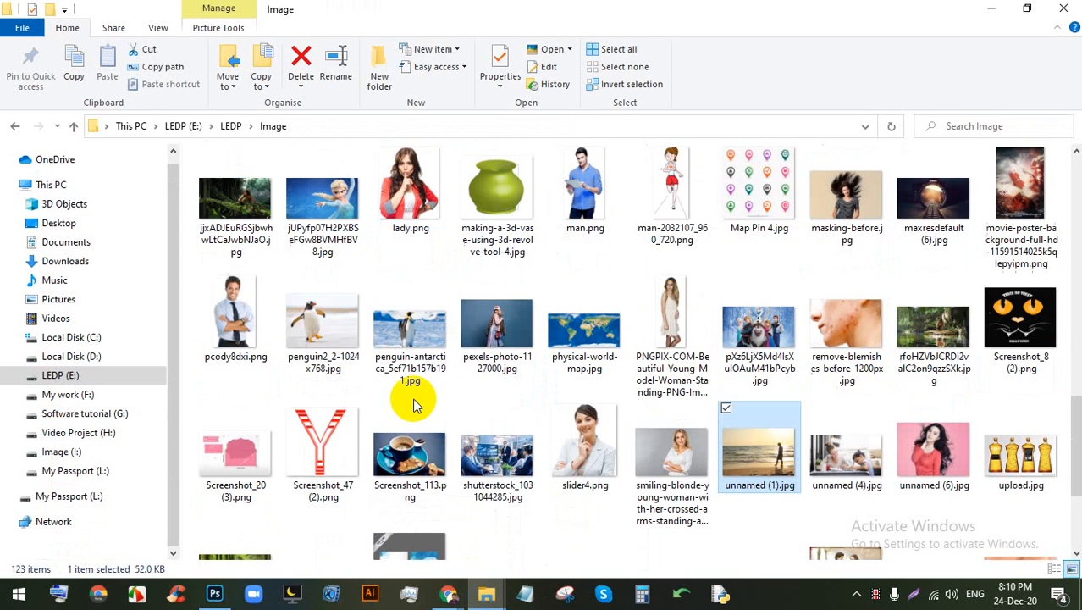
{"action": "scroll", "coordinate": [736, 347], "scroll_direction": "up", "scroll_amount": 4}
{"action": "scroll", "coordinate": [720, 373], "scroll_direction": "down", "scroll_amount": 7}
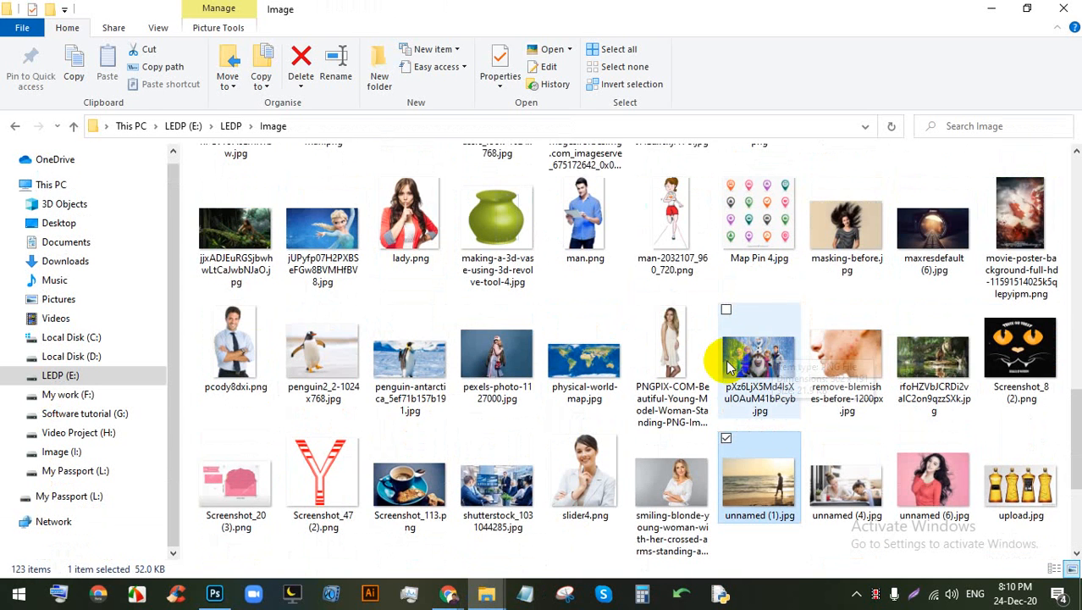
{"action": "scroll", "coordinate": [415, 483], "scroll_direction": "up", "scroll_amount": 8}
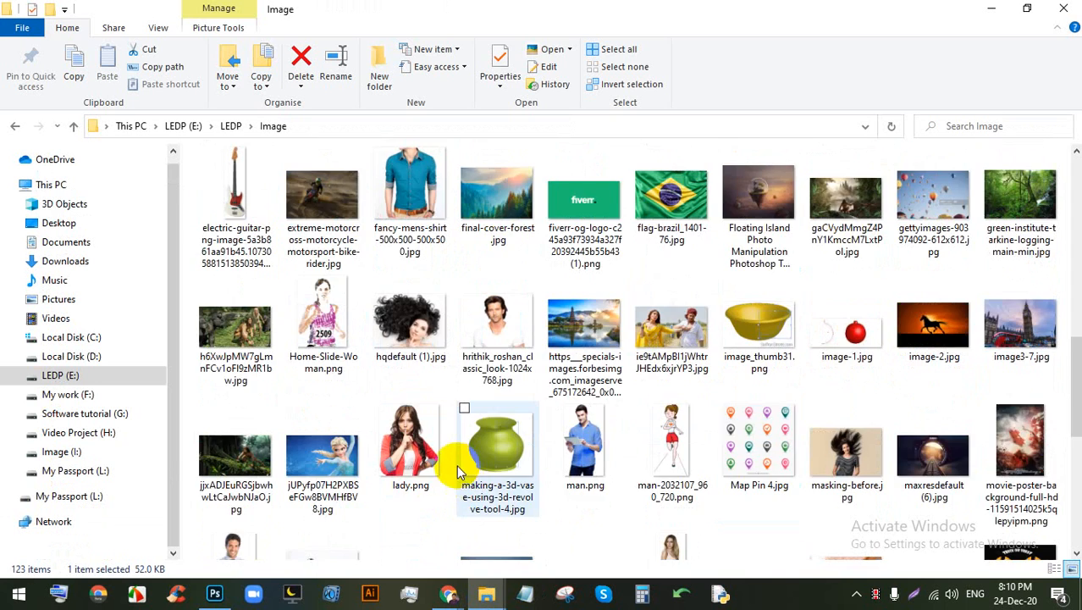
{"action": "scroll", "coordinate": [480, 449], "scroll_direction": "up", "scroll_amount": 4}
{"action": "scroll", "coordinate": [488, 442], "scroll_direction": "up", "scroll_amount": 4}
{"action": "scroll", "coordinate": [423, 423], "scroll_direction": "down", "scroll_amount": 4}
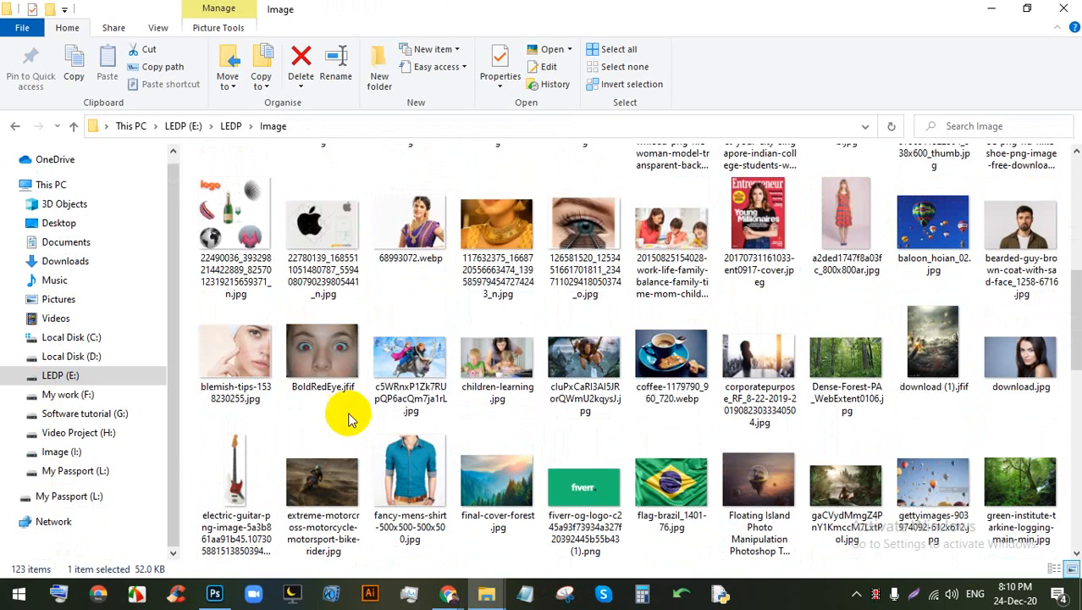
{"action": "left_click", "coordinate": [335, 376]}
{"action": "scroll", "coordinate": [465, 398], "scroll_direction": "up", "scroll_amount": 3}
{"action": "scroll", "coordinate": [407, 398], "scroll_direction": "down", "scroll_amount": 3}
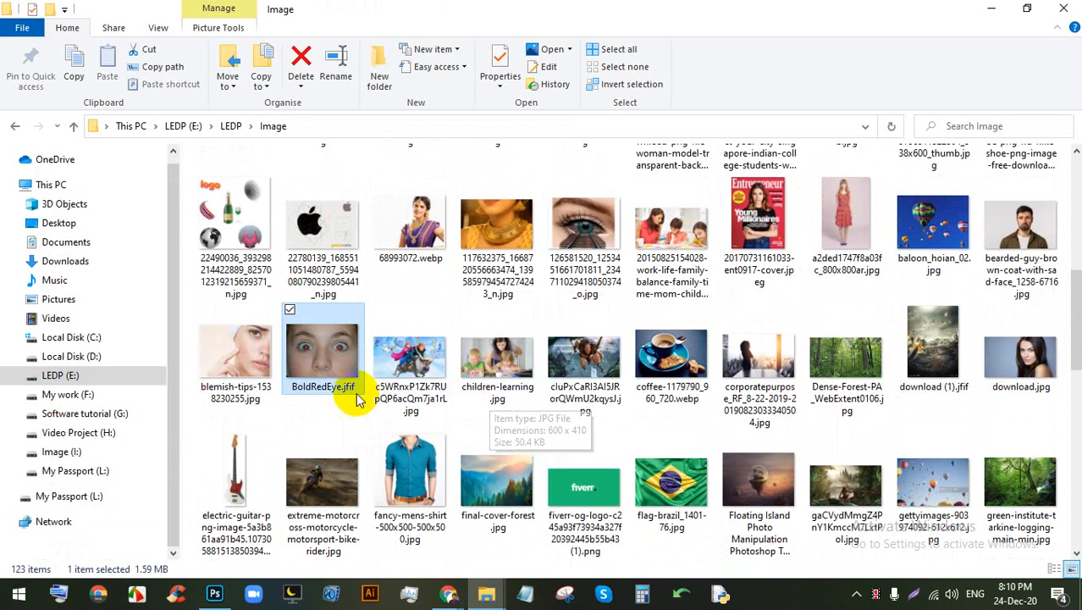
{"action": "left_click_drag", "start_coordinate": [301, 391], "coordinate": [706, 54]}
Step: Remove the red from both pupils in BoldRedEye.jfif with the Red Eye tool
{"action": "right_click", "coordinate": [16, 224]}
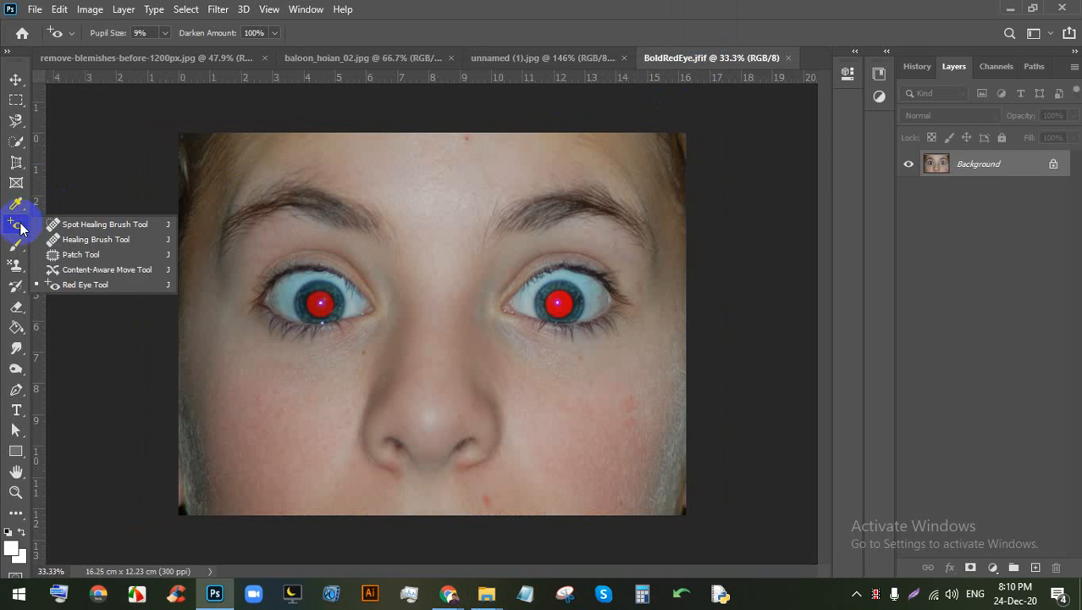
{"action": "left_click", "coordinate": [127, 285]}
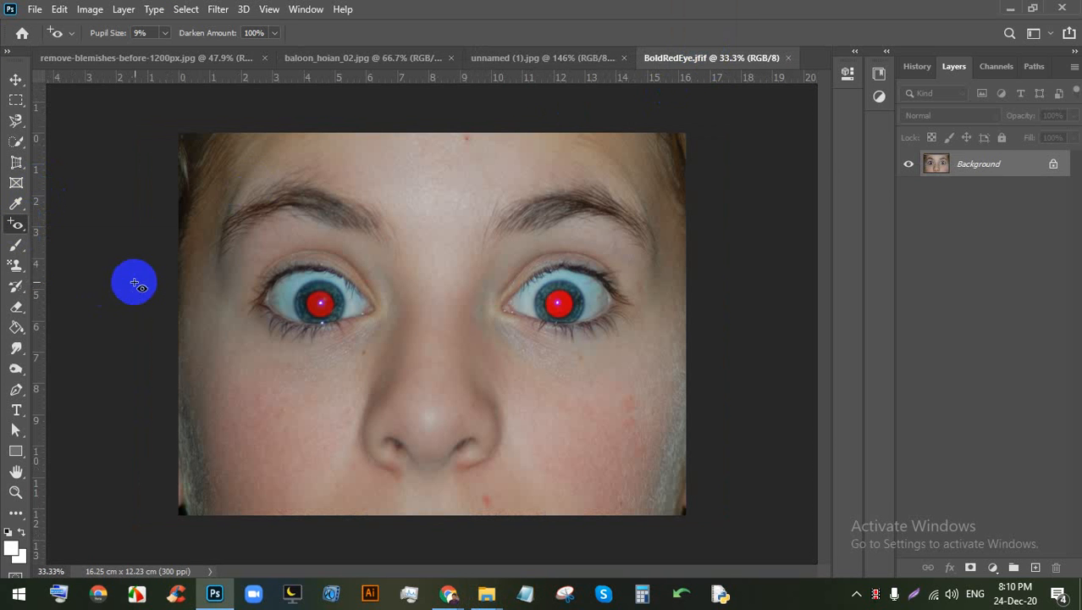
{"action": "scroll", "coordinate": [254, 296], "scroll_direction": "up", "scroll_amount": 1}
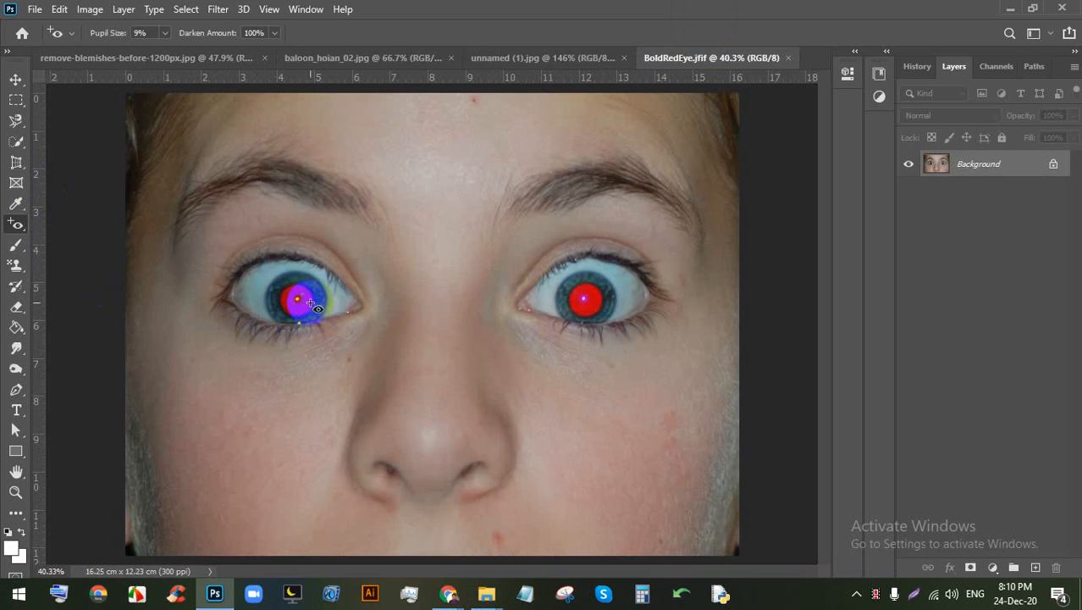
{"action": "left_click", "coordinate": [579, 303]}
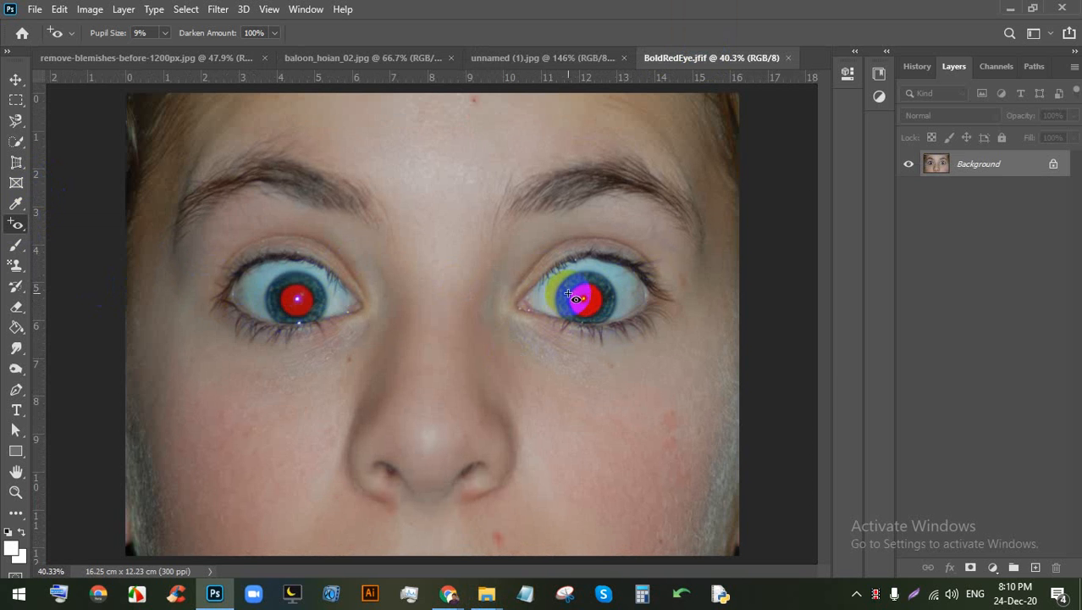
{"action": "scroll", "coordinate": [250, 317], "scroll_direction": "up", "scroll_amount": 1}
{"action": "right_click", "coordinate": [12, 222]}
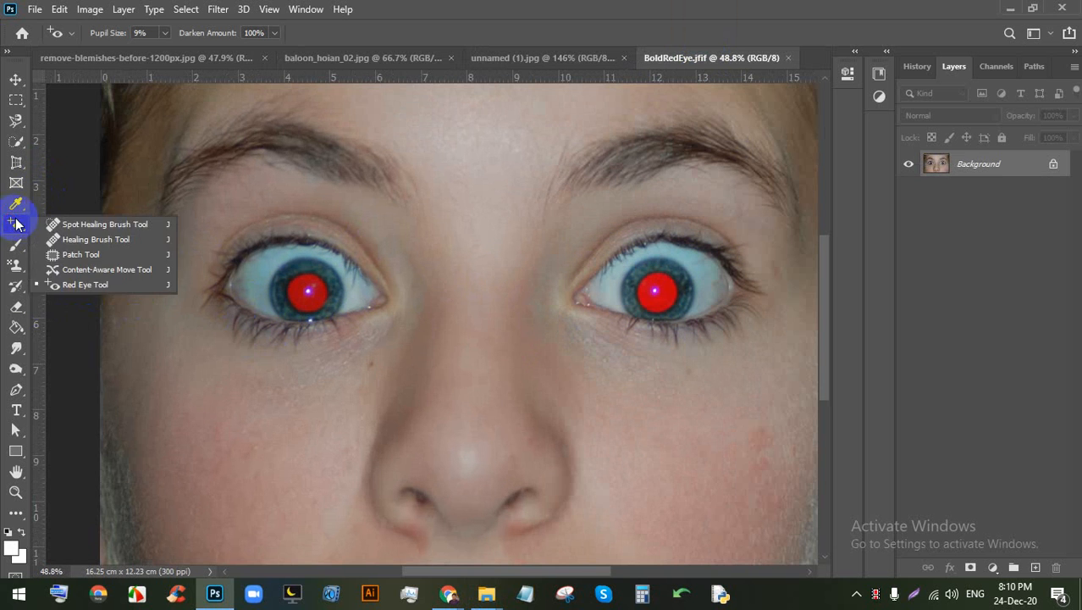
{"action": "left_click", "coordinate": [95, 288]}
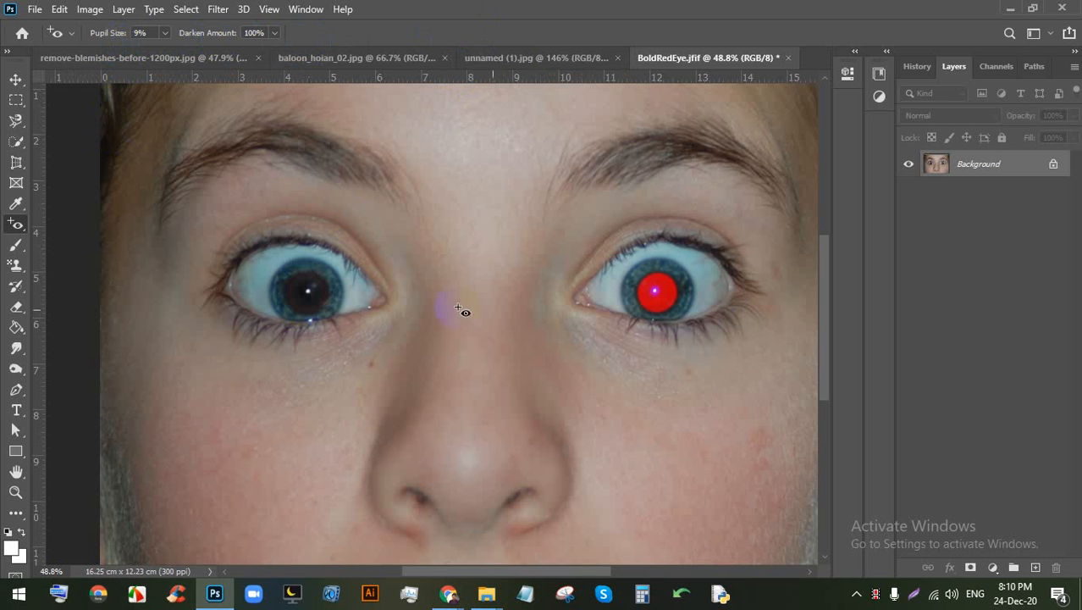
{"action": "left_click", "coordinate": [667, 289]}
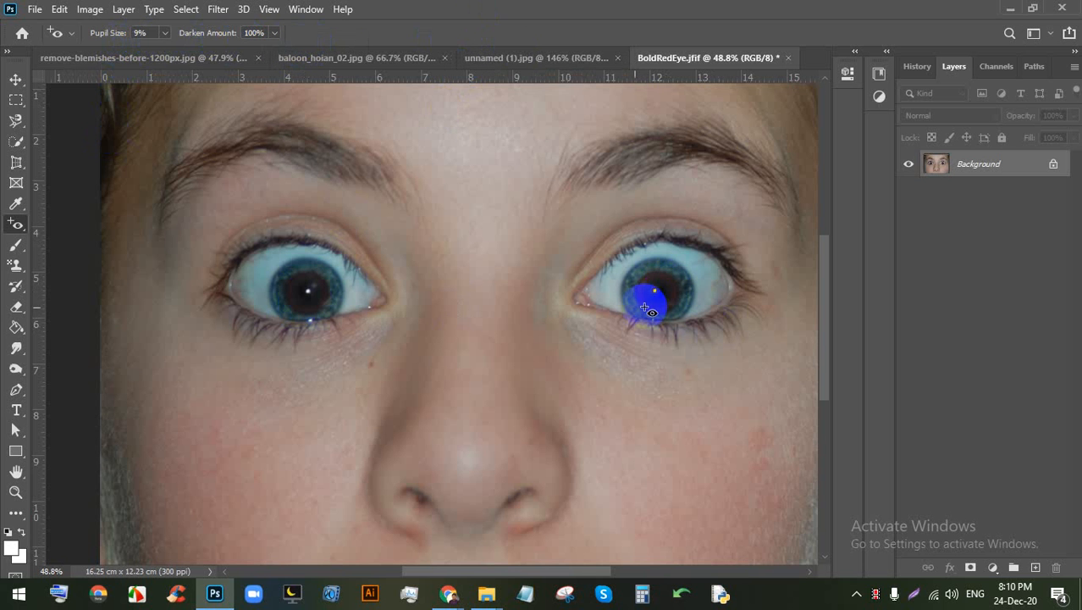
Step: Try the Red Eye tool on the skin of both cheeks, and undo all Red Eye corrections on the face
{"action": "scroll", "coordinate": [715, 331], "scroll_direction": "down", "scroll_amount": 5}
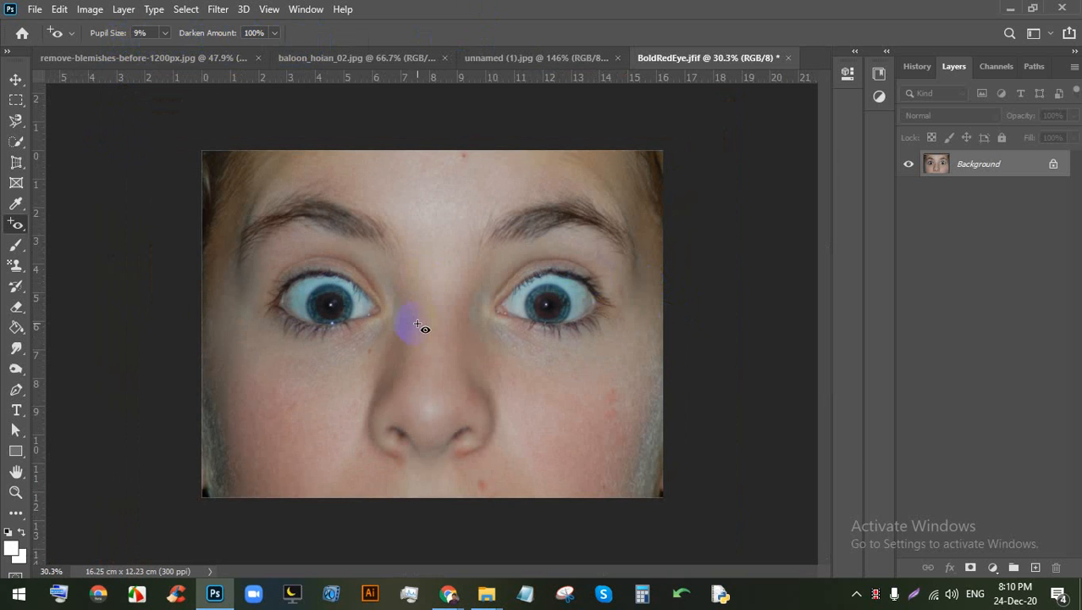
{"action": "left_click", "coordinate": [546, 304]}
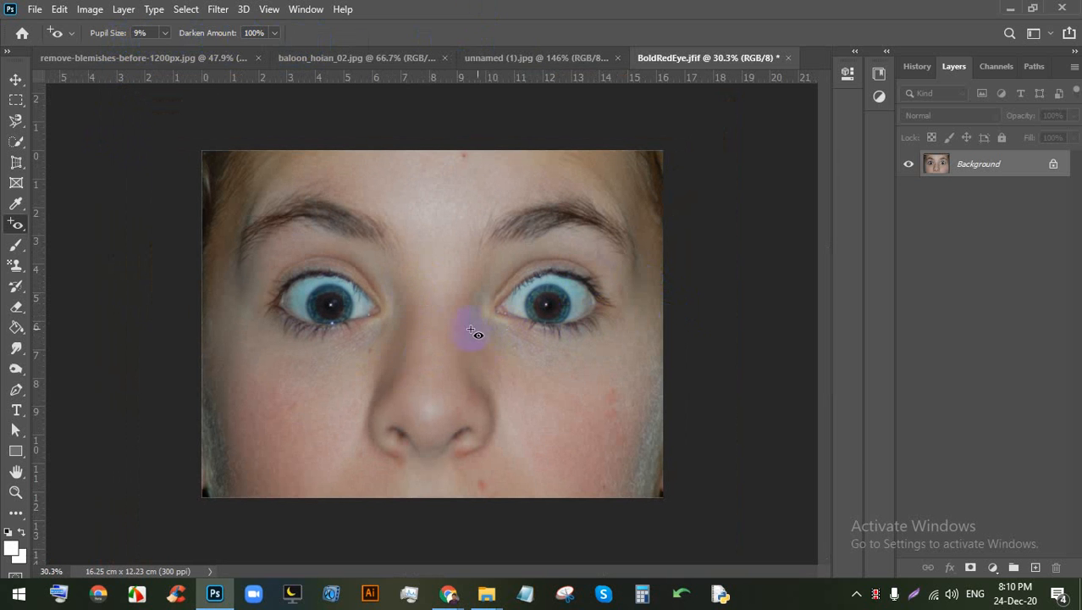
{"action": "scroll", "coordinate": [563, 448], "scroll_direction": "up", "scroll_amount": 3}
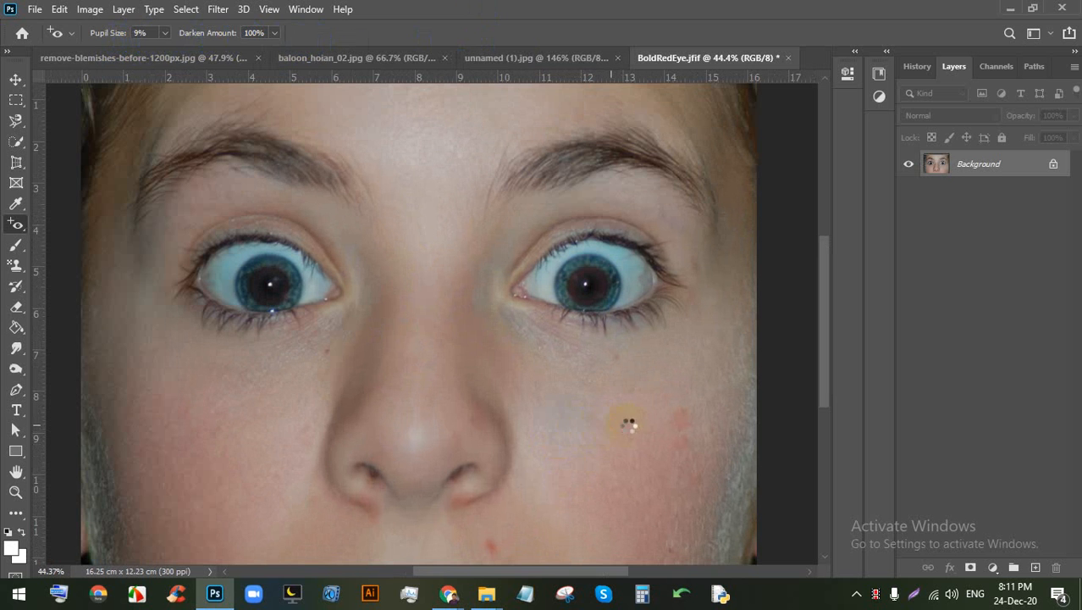
{"action": "left_click", "coordinate": [587, 467]}
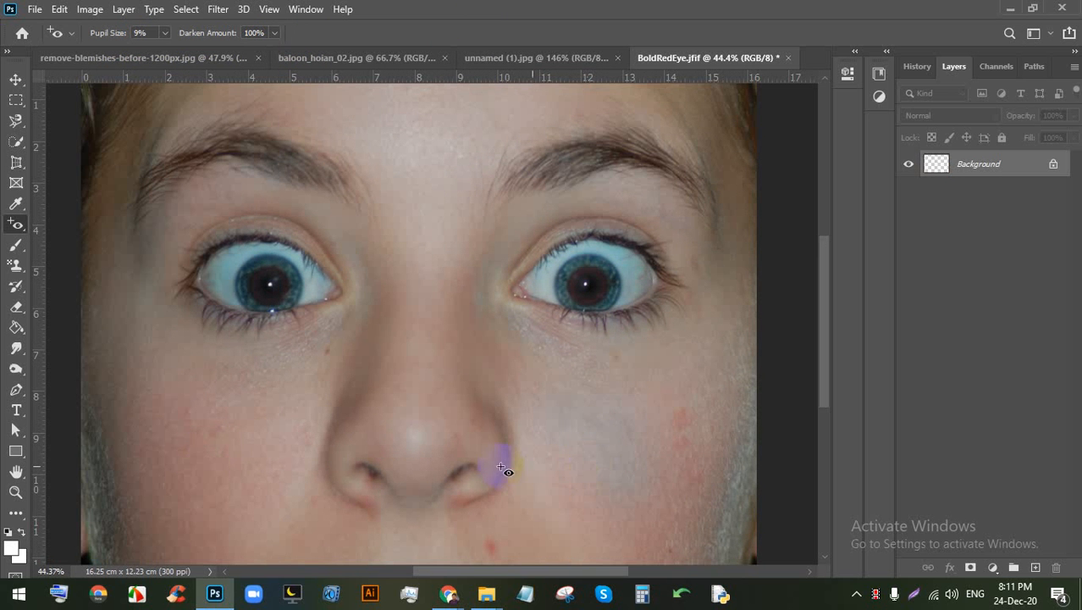
{"action": "scroll", "coordinate": [358, 357], "scroll_direction": "down", "scroll_amount": 4}
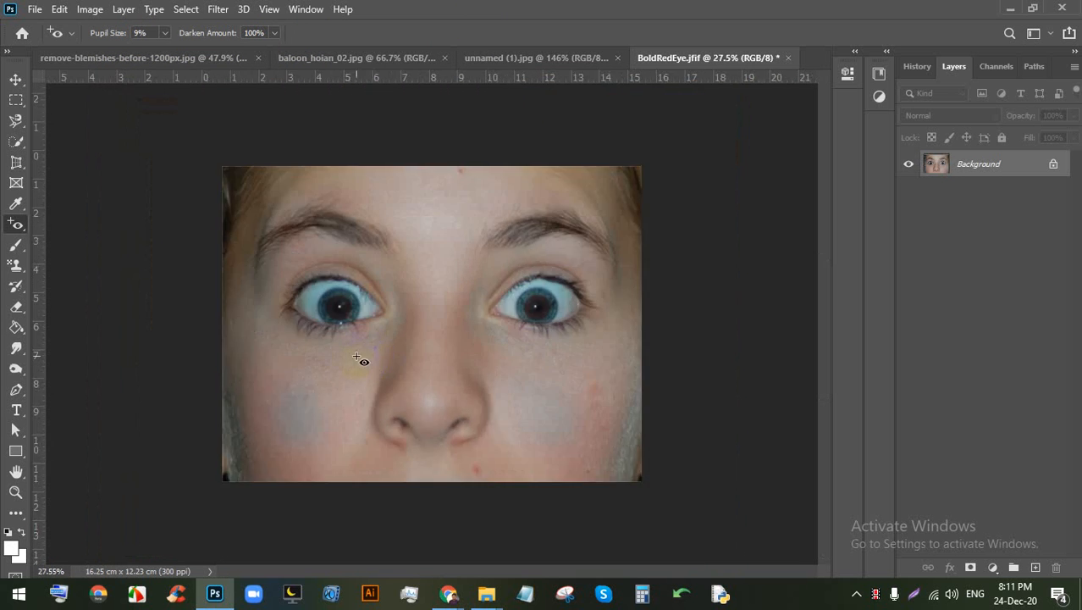
{"action": "scroll", "coordinate": [403, 370], "scroll_direction": "up", "scroll_amount": 2}
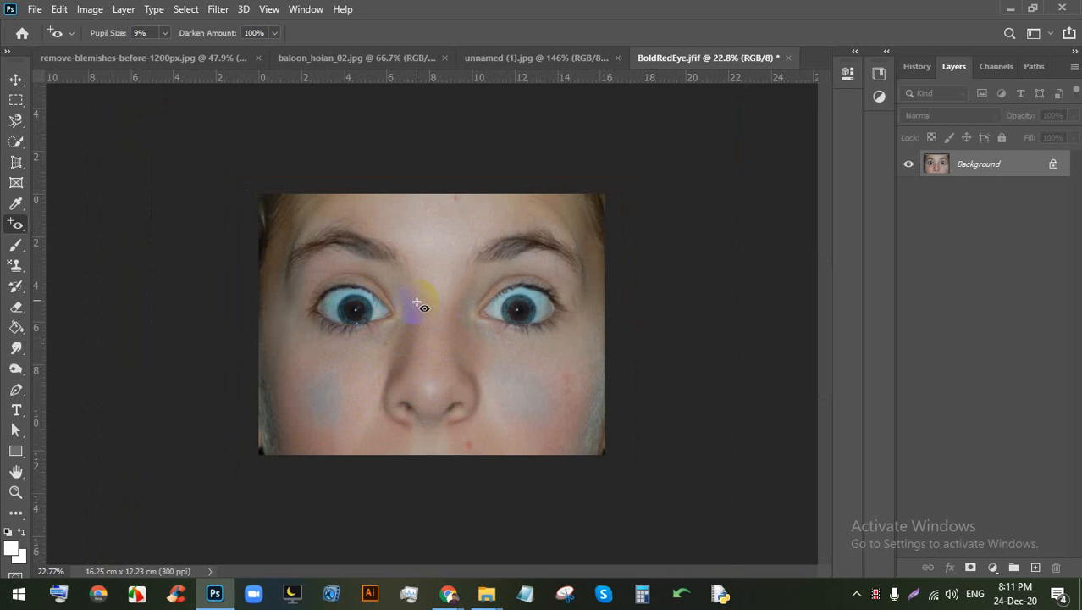
{"action": "scroll", "coordinate": [362, 382], "scroll_direction": "up", "scroll_amount": 2}
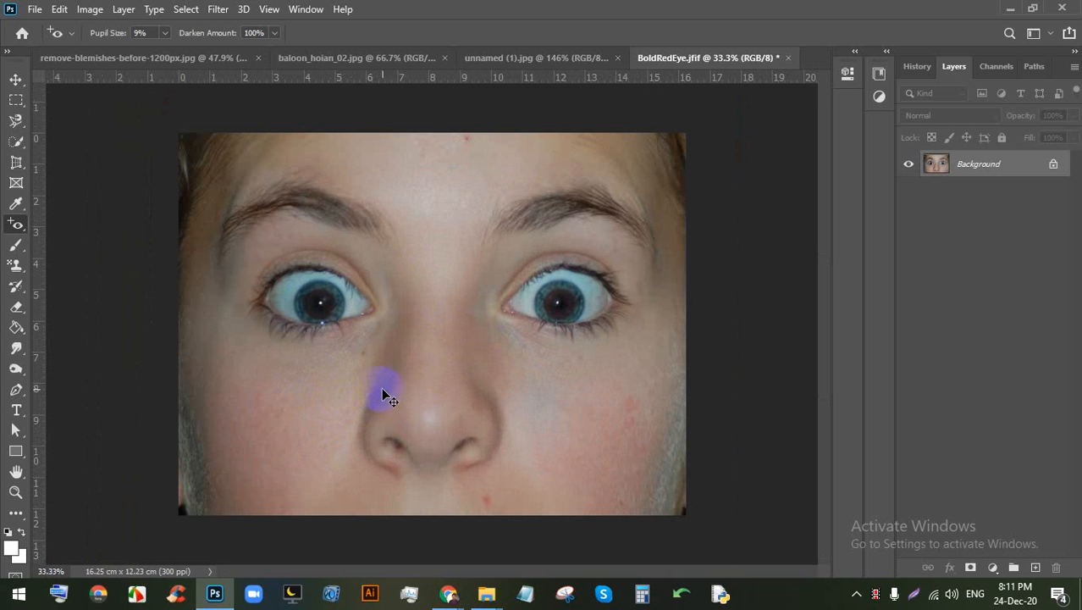
{"action": "key", "text": "ctrl+z"}
{"action": "key", "text": "ctrl+z"}
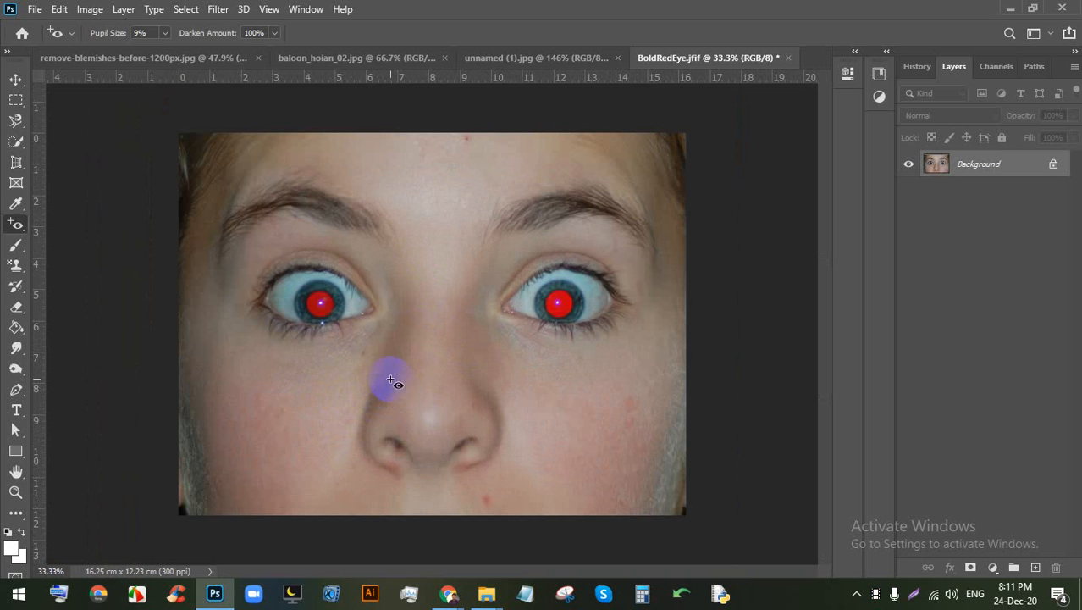
Step: Set the Red Eye tool to 35% pupil size and 79% darken amount, and remove the red from both pupils
{"action": "right_click", "coordinate": [20, 227]}
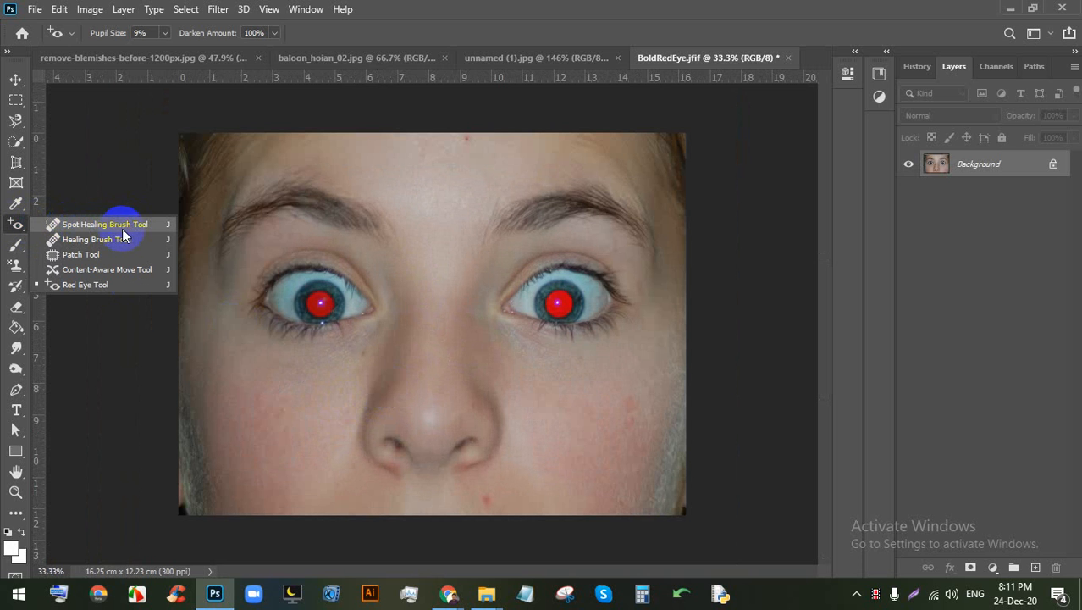
{"action": "left_click", "coordinate": [140, 284]}
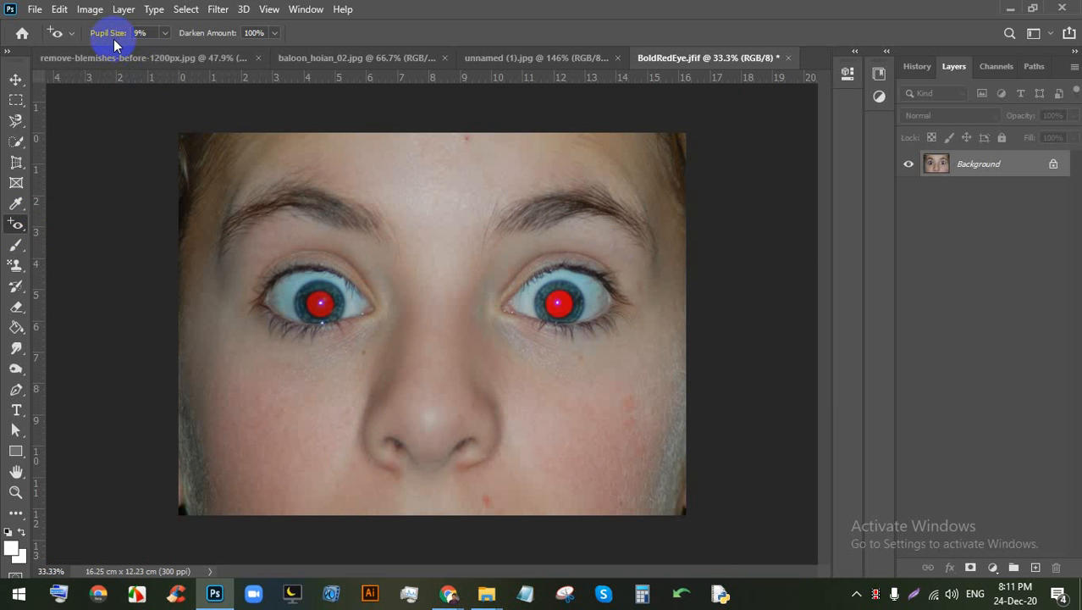
{"action": "left_click", "coordinate": [164, 40]}
{"action": "left_click_drag", "start_coordinate": [165, 51], "coordinate": [185, 56]}
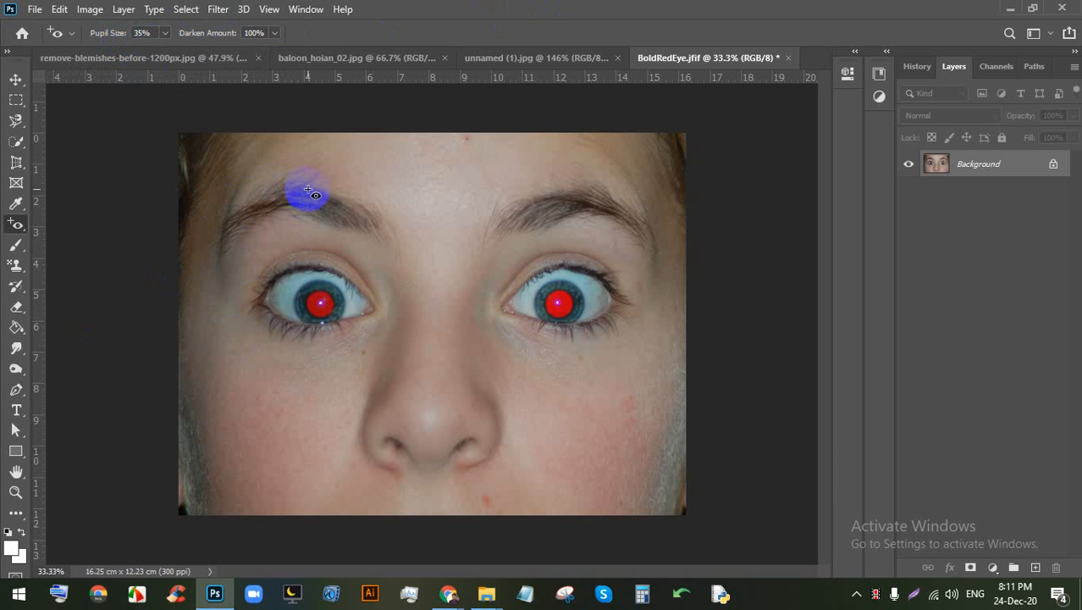
{"action": "left_click", "coordinate": [275, 32]}
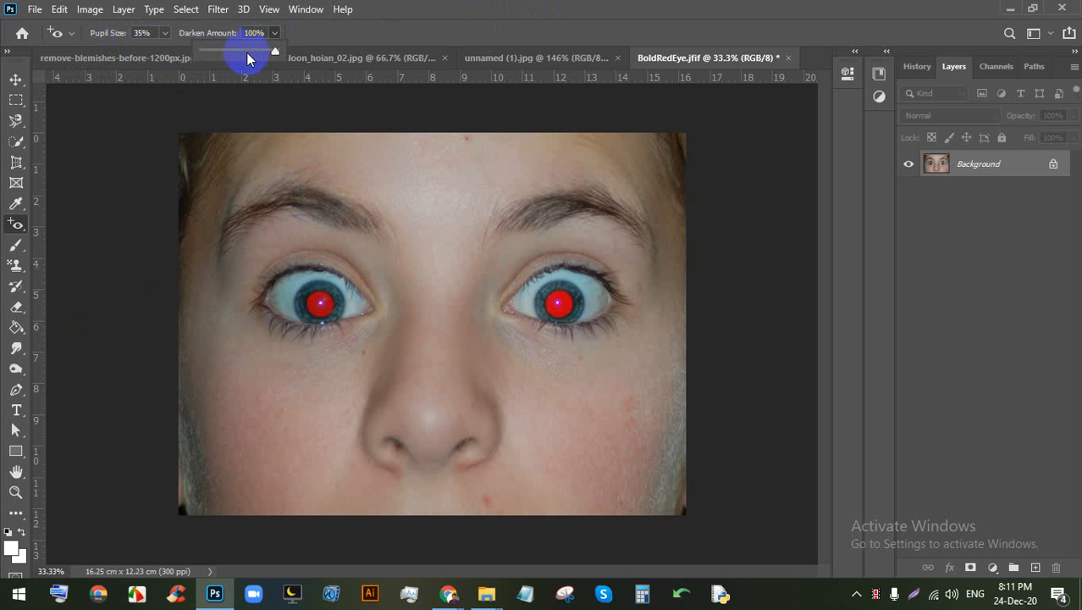
{"action": "left_click_drag", "start_coordinate": [252, 56], "coordinate": [262, 56]}
{"action": "left_click", "coordinate": [323, 306]}
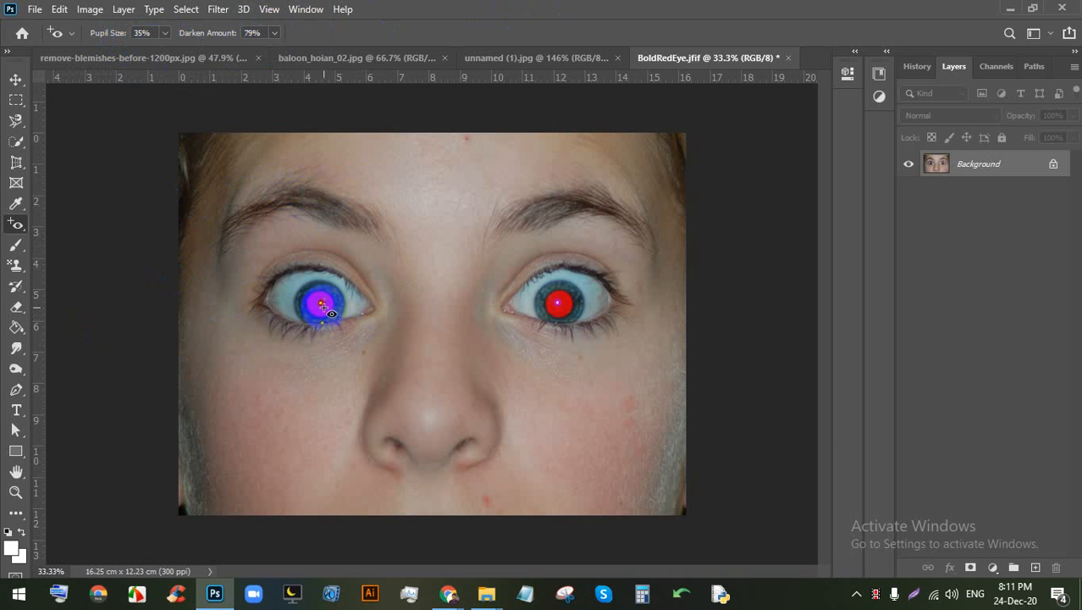
{"action": "left_click", "coordinate": [558, 302]}
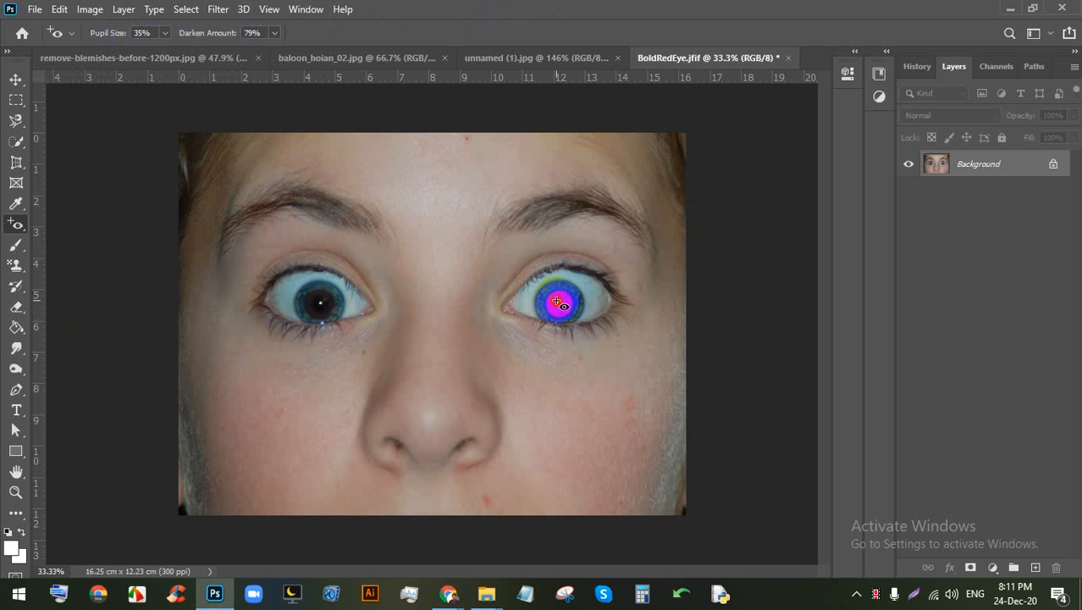
{"action": "scroll", "coordinate": [573, 343], "scroll_direction": "up", "scroll_amount": 5}
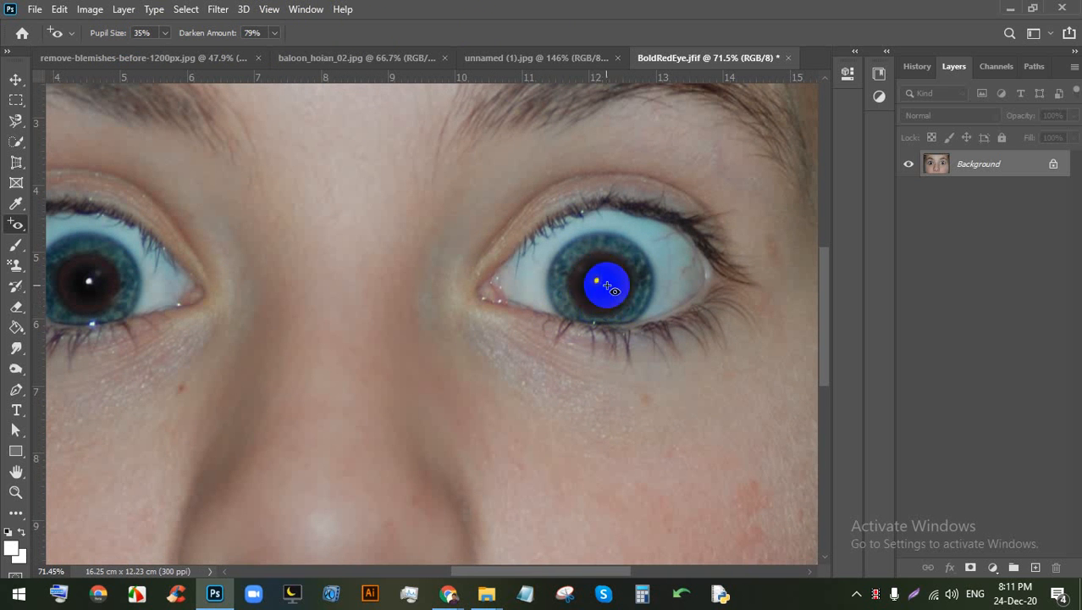
{"action": "scroll", "coordinate": [569, 327], "scroll_direction": "down", "scroll_amount": 3}
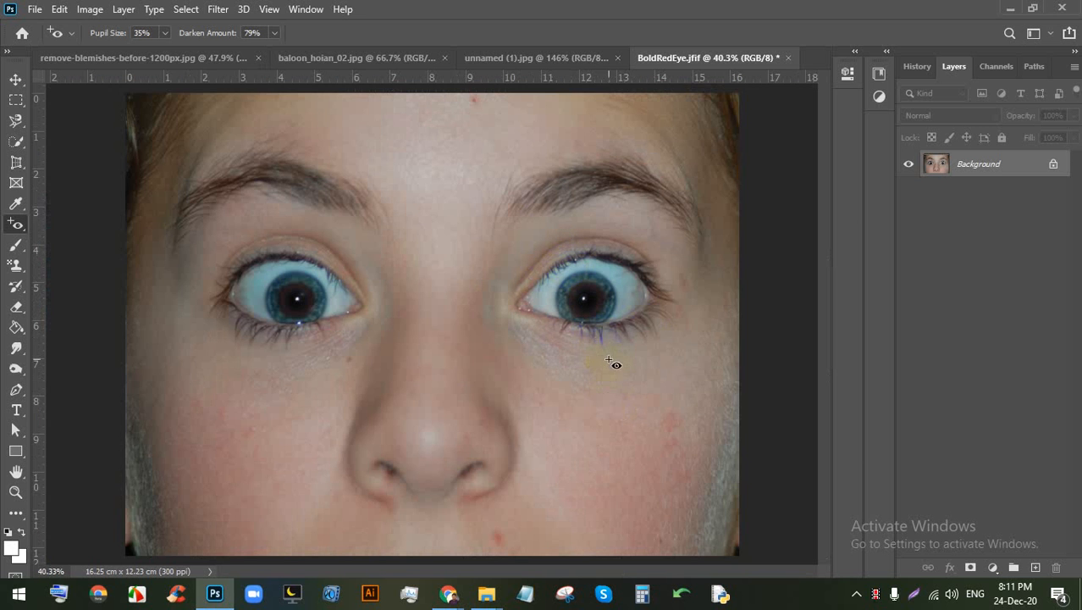
{"action": "scroll", "coordinate": [608, 351], "scroll_direction": "down", "scroll_amount": 1}
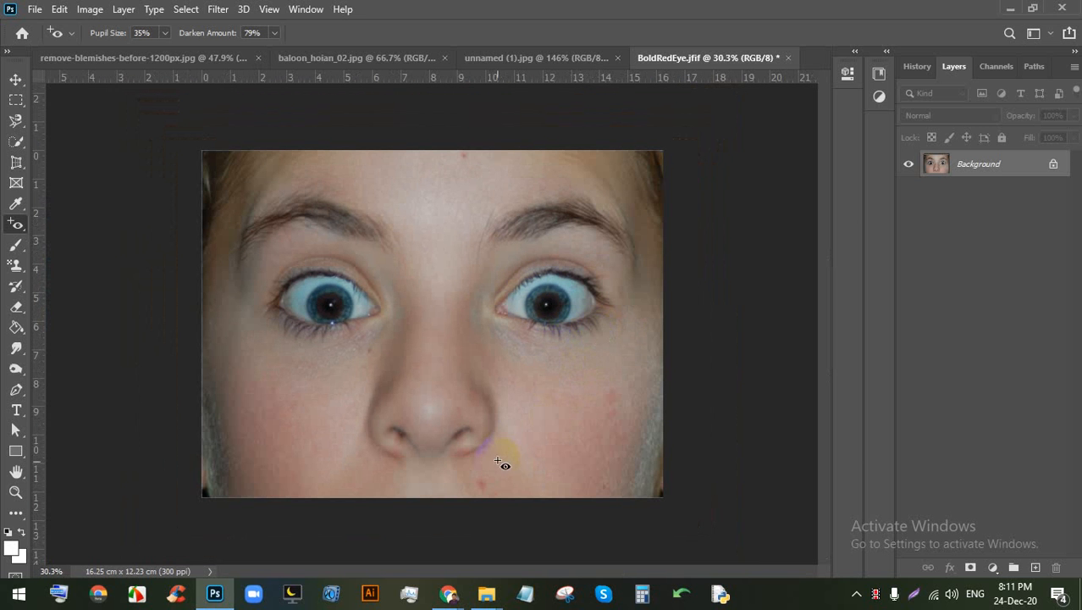
Step: Apply the Red Eye tool to the cheek skin below the right-hand eye and beside the nose
{"action": "left_click", "coordinate": [552, 381]}
{"action": "left_click", "coordinate": [582, 296]}
Step: Review the tools grouped with Brush, Red Eye and Clone Stamp, activating the Brush and Clone Stamp tools in turn
{"action": "left_click", "coordinate": [15, 245]}
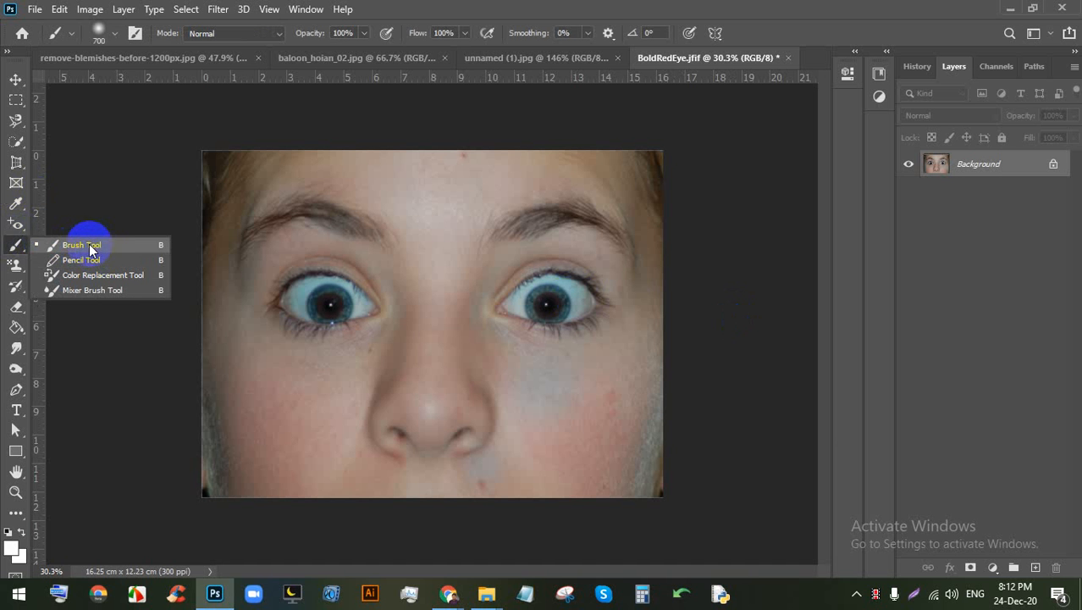
{"action": "left_click", "coordinate": [86, 245]}
{"action": "left_click", "coordinate": [26, 230]}
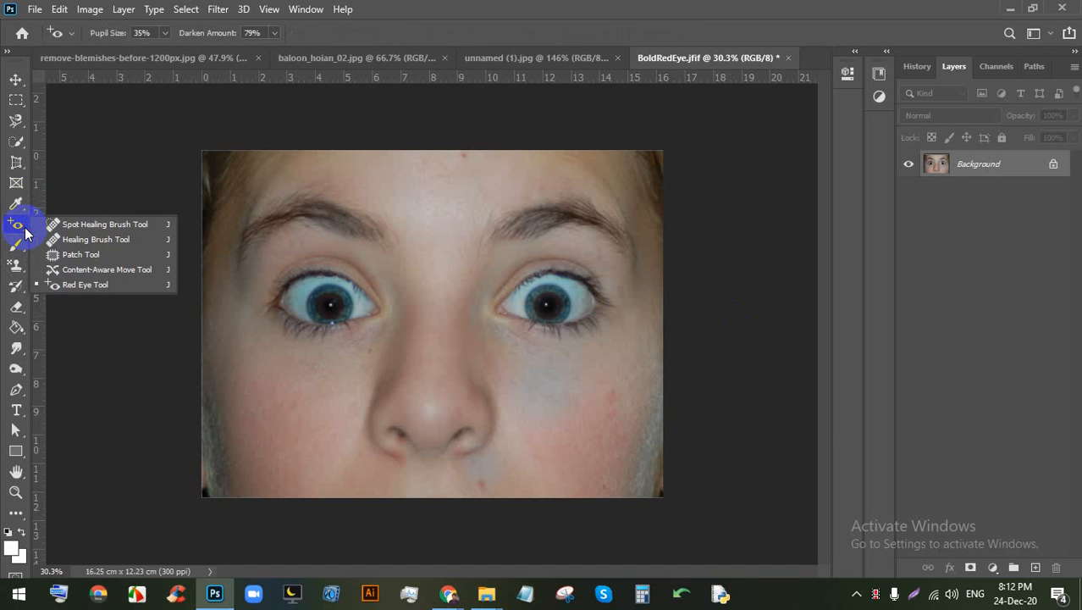
{"action": "left_click", "coordinate": [16, 245]}
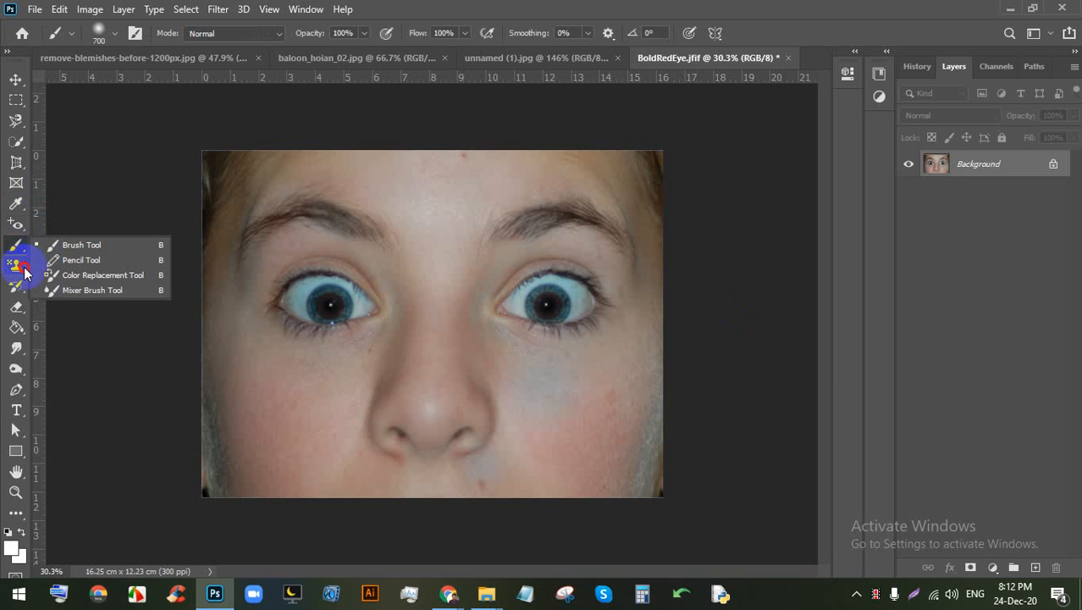
{"action": "left_click", "coordinate": [16, 266]}
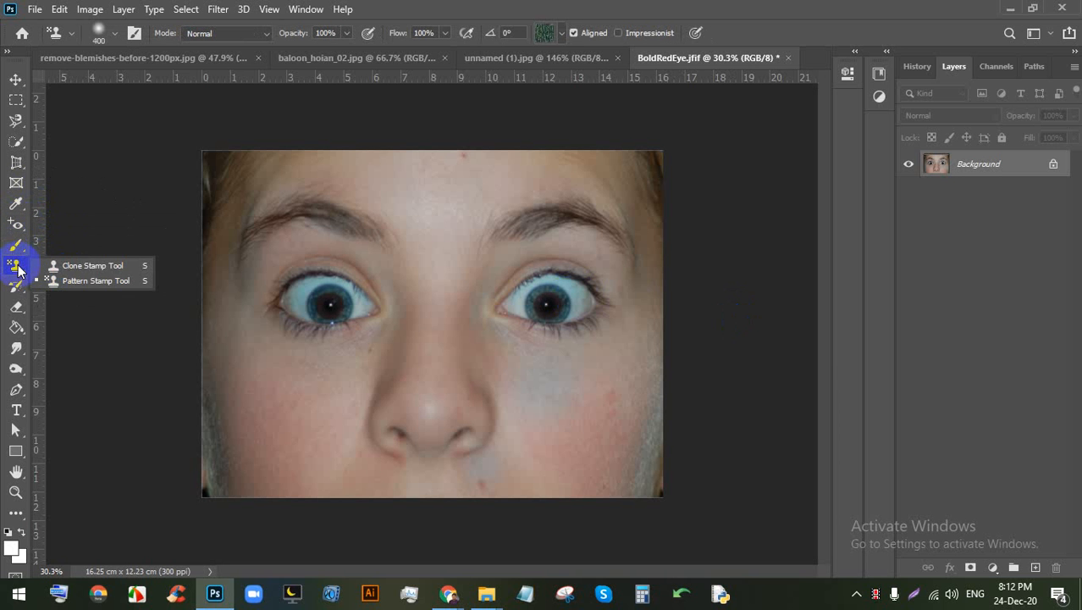
{"action": "left_click", "coordinate": [78, 266]}
{"action": "left_click", "coordinate": [16, 245]}
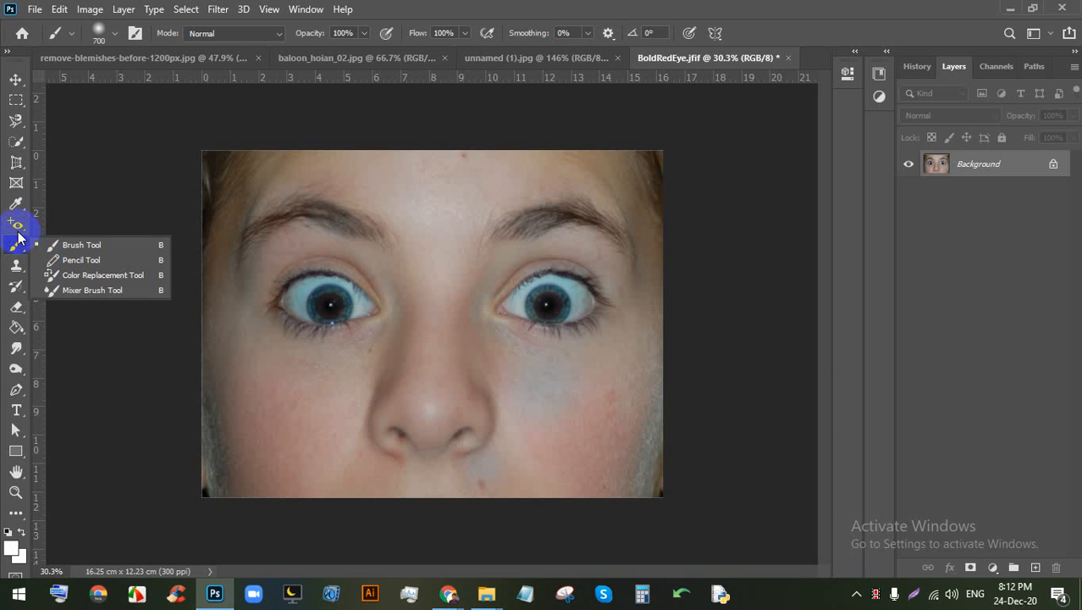
Step: Close all four open sample photos without saving, and open the recent close-up eye photo whose file name begins with 7ae782c0
{"action": "left_click", "coordinate": [16, 224]}
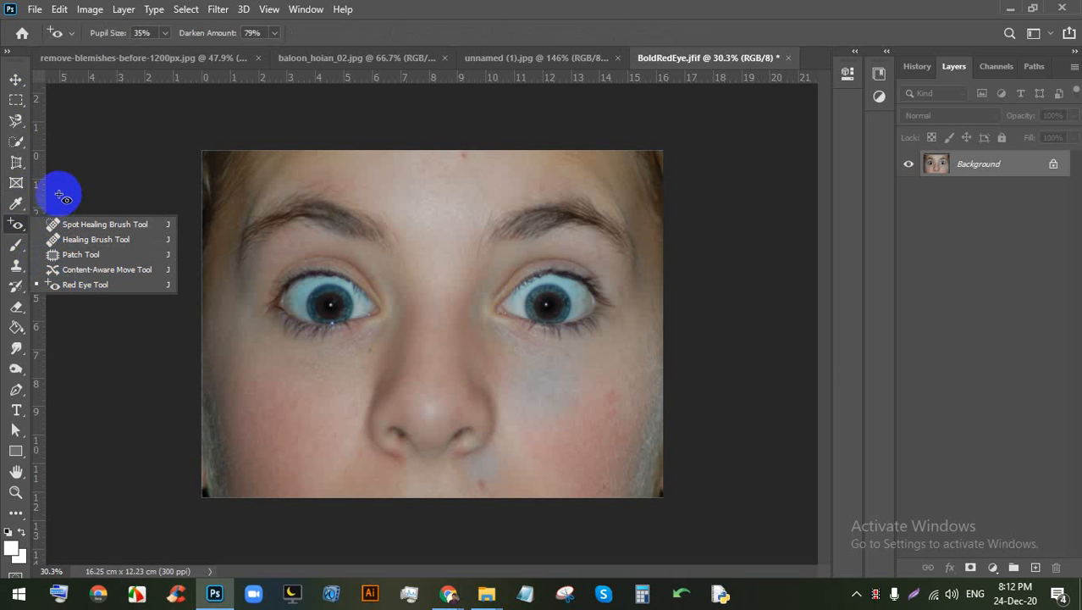
{"action": "left_click", "coordinate": [513, 59]}
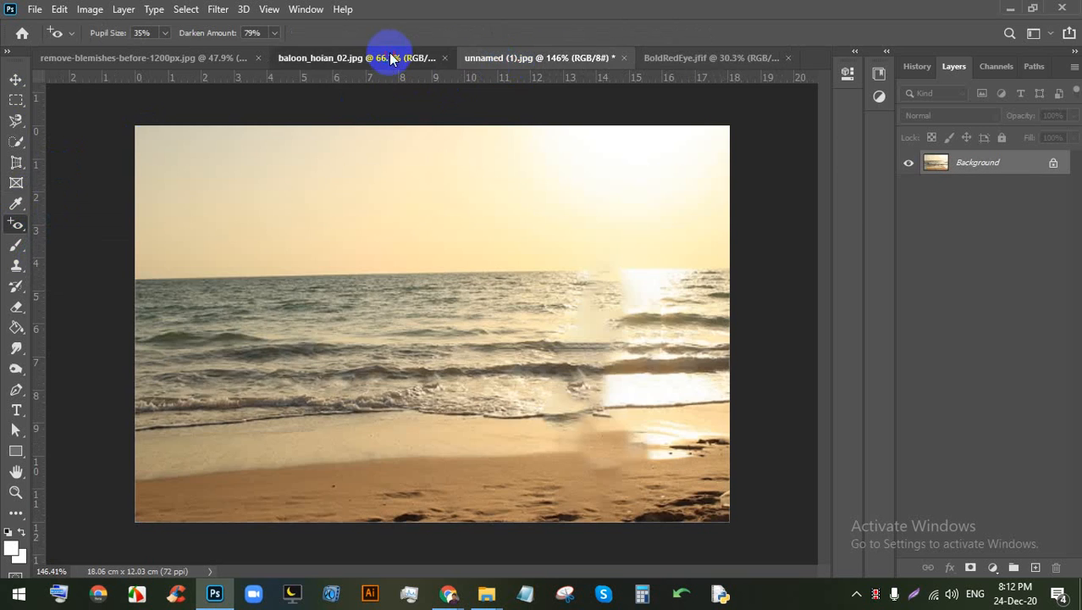
{"action": "left_click", "coordinate": [388, 58]}
{"action": "left_click", "coordinate": [444, 57]}
{"action": "left_click", "coordinate": [538, 230]}
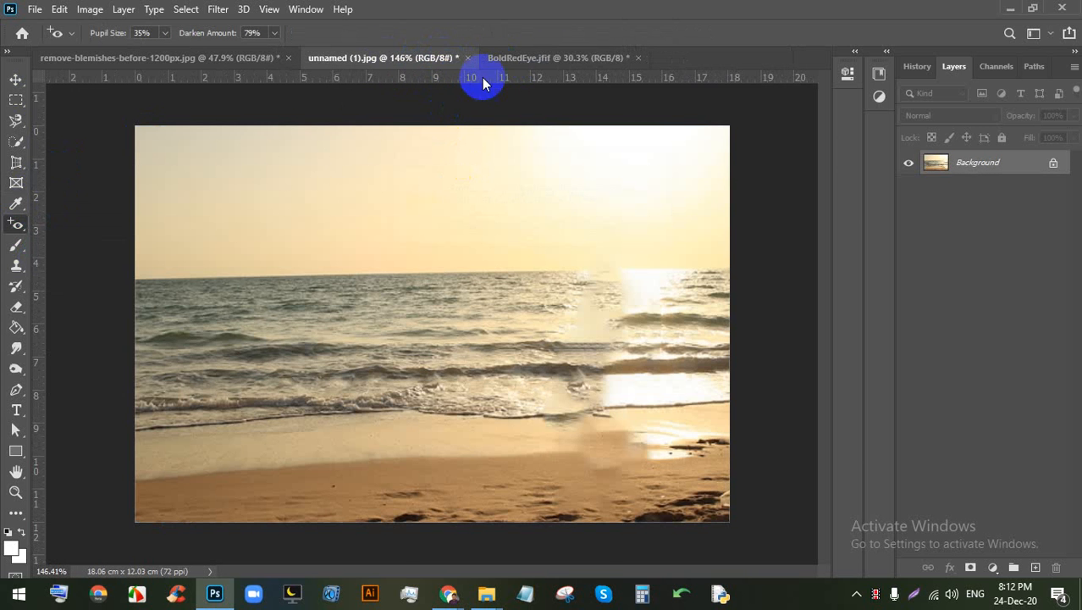
{"action": "left_click", "coordinate": [467, 59]}
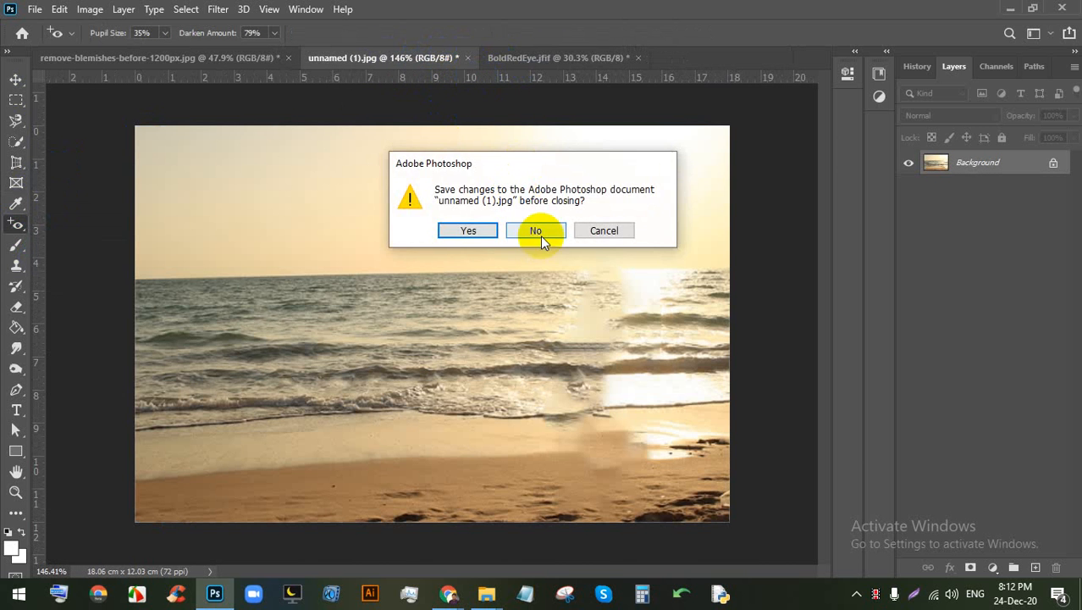
{"action": "left_click", "coordinate": [537, 231]}
{"action": "left_click", "coordinate": [458, 57]}
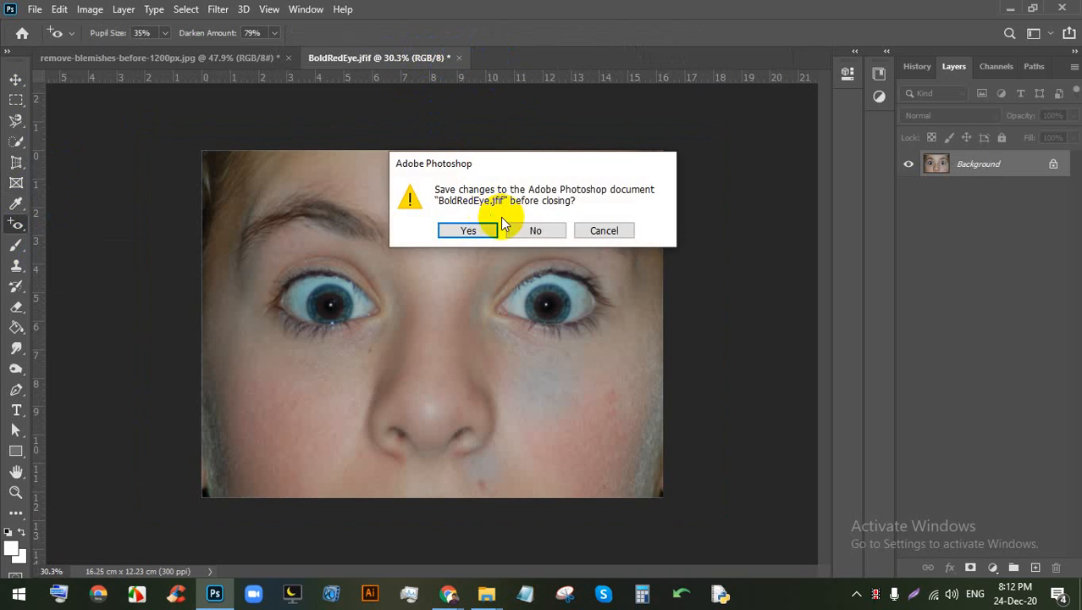
{"action": "left_click", "coordinate": [537, 231]}
{"action": "left_click", "coordinate": [289, 58]}
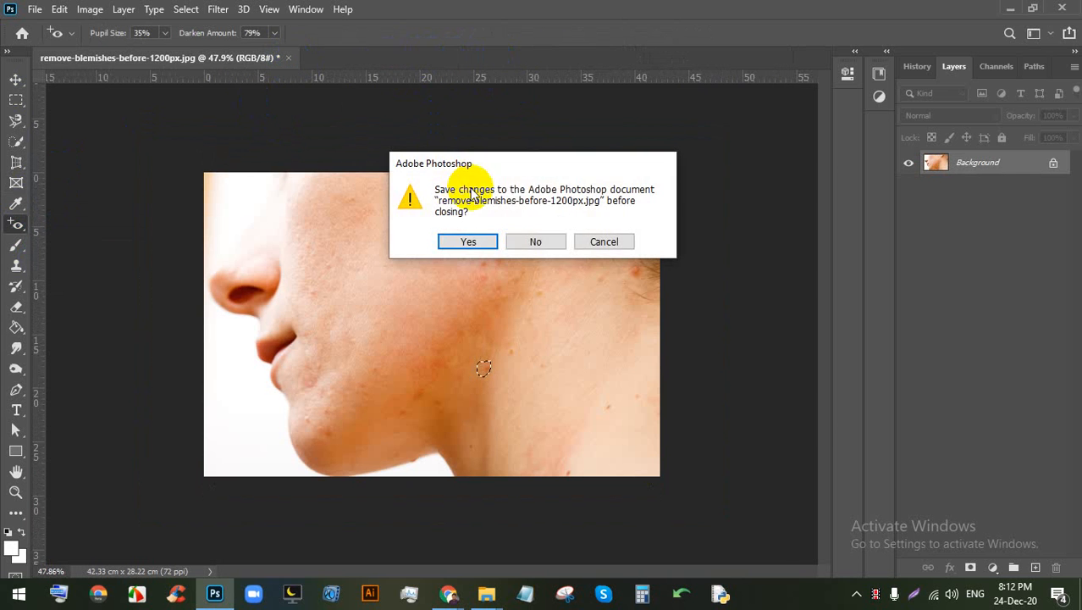
{"action": "left_click", "coordinate": [531, 238]}
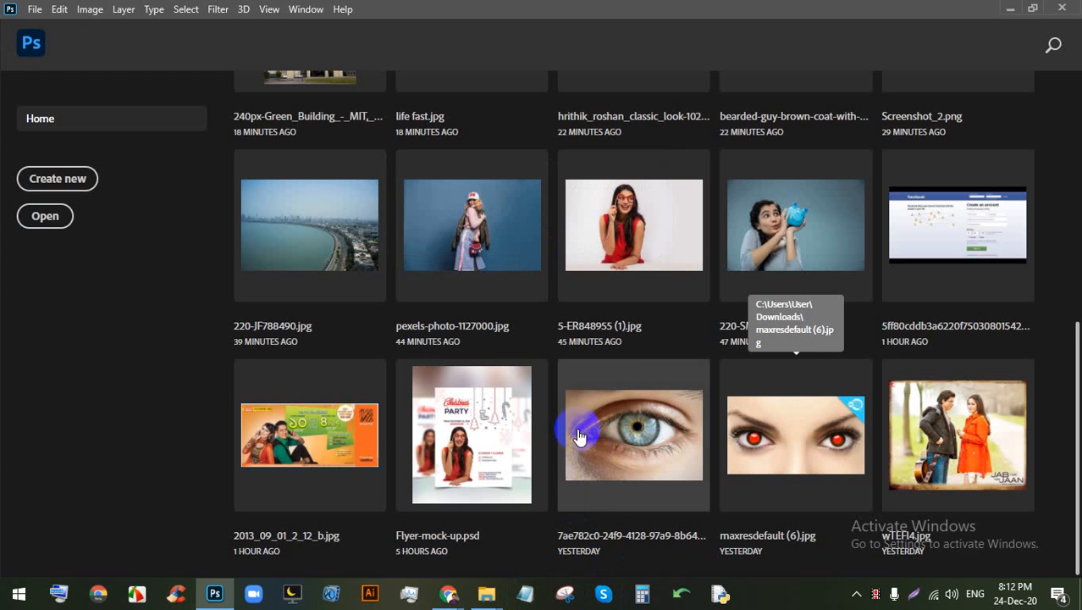
{"action": "left_click", "coordinate": [656, 394]}
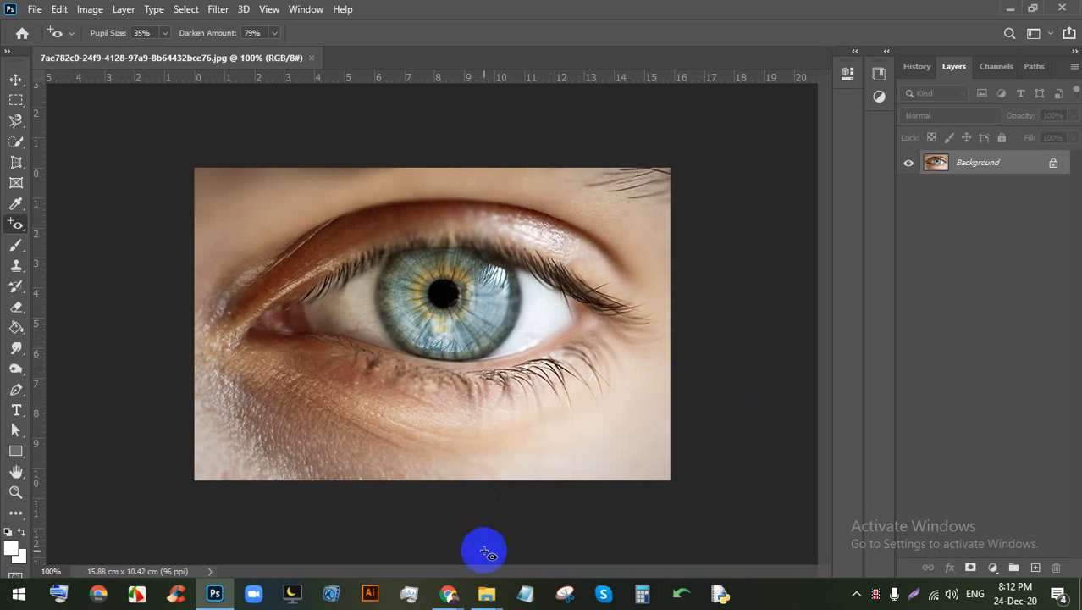
{"action": "left_click", "coordinate": [453, 591]}
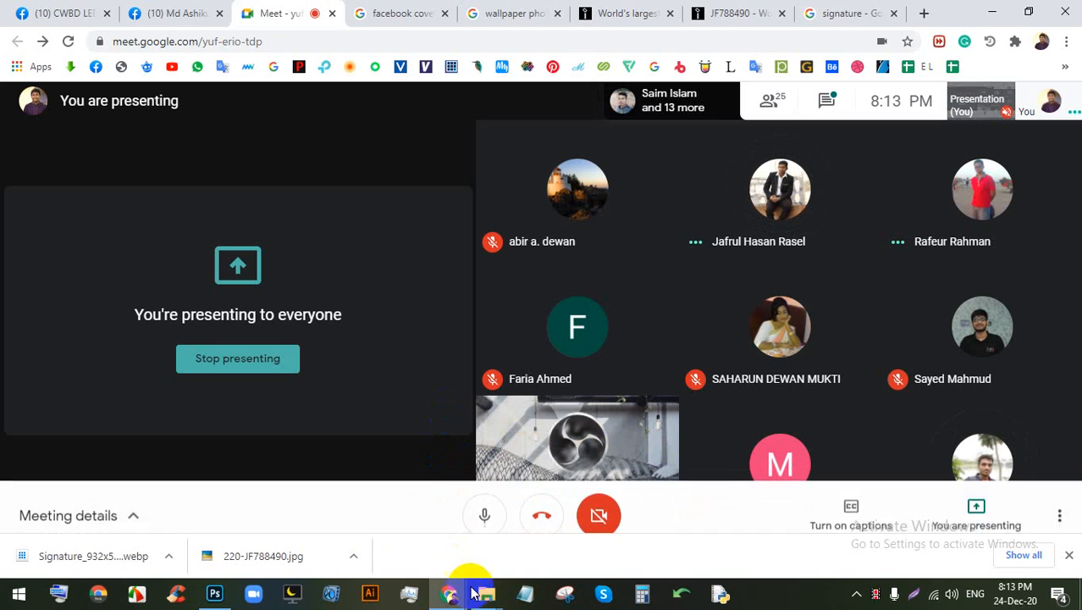
{"action": "left_click", "coordinate": [495, 590]}
{"action": "left_click", "coordinate": [555, 521]}
{"action": "left_click", "coordinate": [656, 474]}
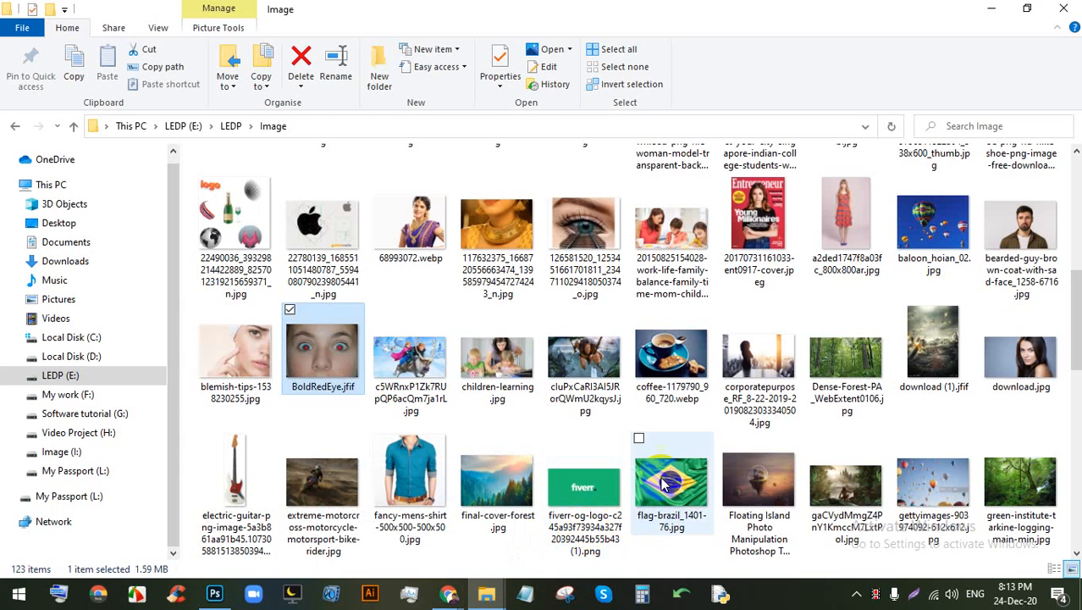
{"action": "left_click", "coordinate": [214, 593]}
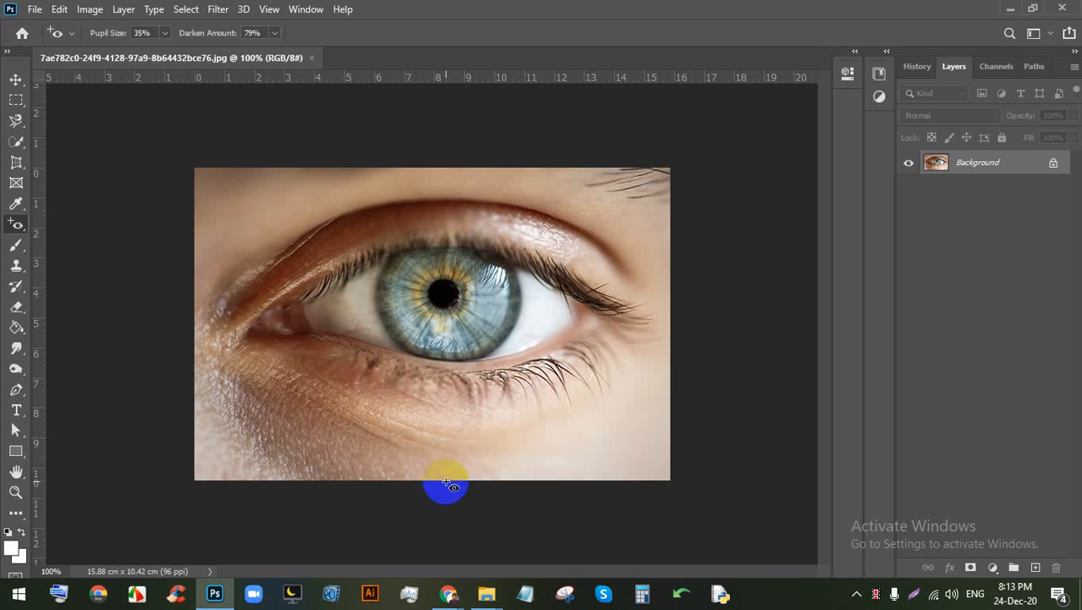
{"action": "left_click", "coordinate": [411, 349]}
Step: Place physical-world-map.jpg from the Image folder over the eye photo as a new layer, scaled to 16.43% to cover the canvas
{"action": "left_click", "coordinate": [486, 593]}
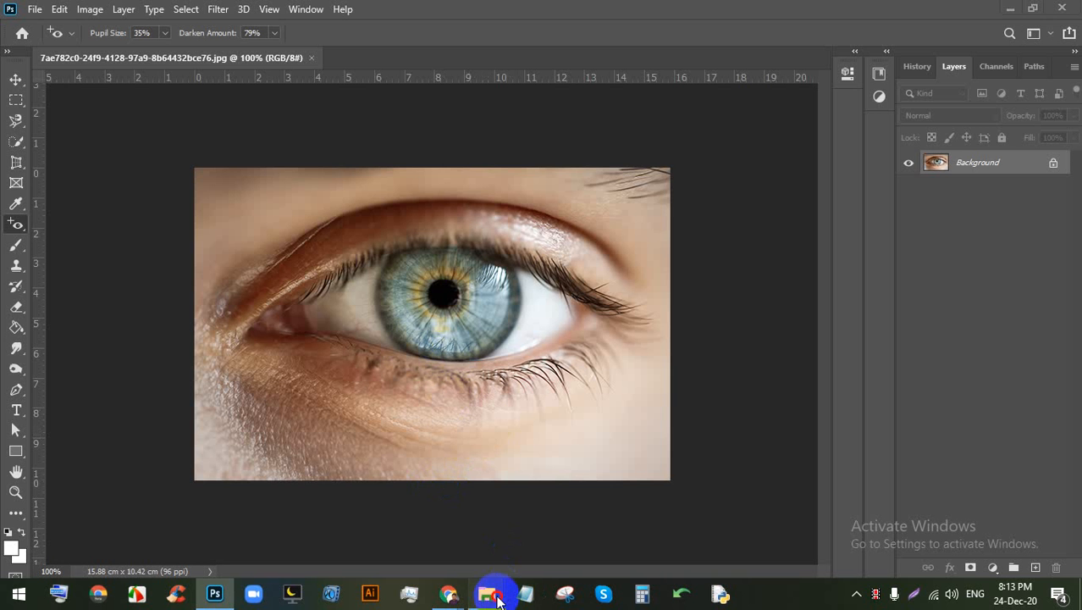
{"action": "left_click", "coordinate": [442, 518]}
{"action": "mouse_move", "coordinate": [486, 593]}
{"action": "left_click", "coordinate": [542, 546]}
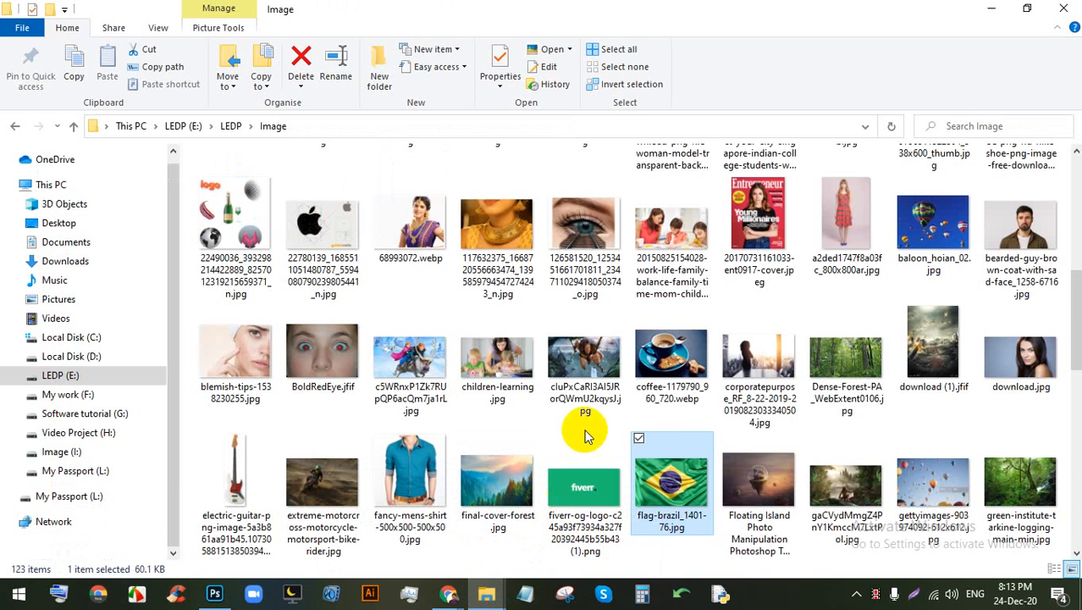
{"action": "scroll", "coordinate": [664, 440], "scroll_direction": "down", "scroll_amount": 10}
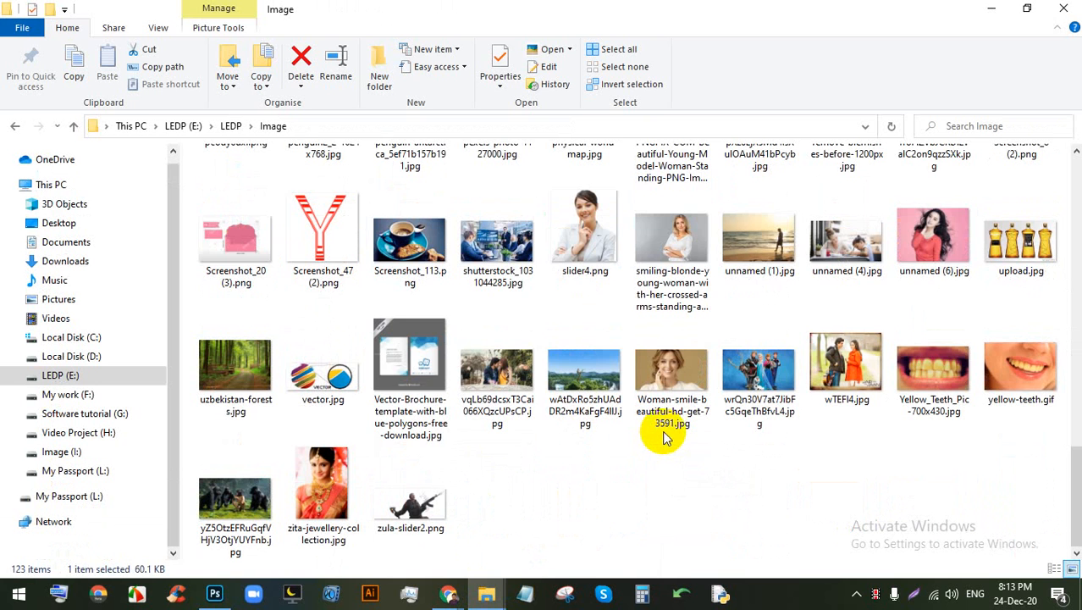
{"action": "scroll", "coordinate": [665, 439], "scroll_direction": "up", "scroll_amount": 8}
{"action": "scroll", "coordinate": [665, 438], "scroll_direction": "down", "scroll_amount": 4}
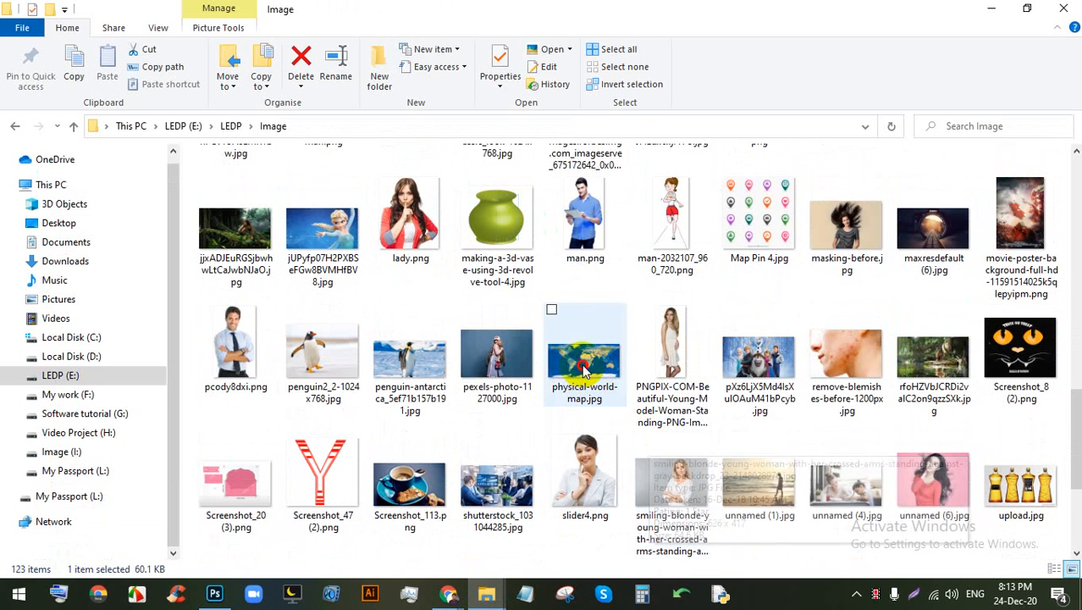
{"action": "left_click_drag", "start_coordinate": [583, 366], "coordinate": [425, 210]}
{"action": "left_click_drag", "start_coordinate": [433, 392], "coordinate": [447, 430]}
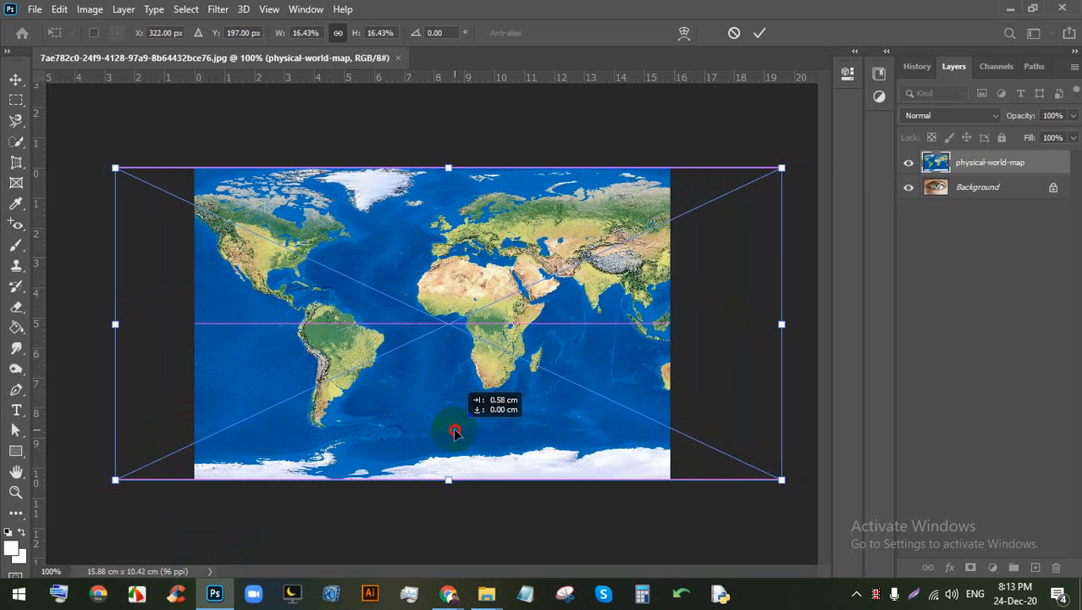
{"action": "left_click", "coordinate": [760, 33]}
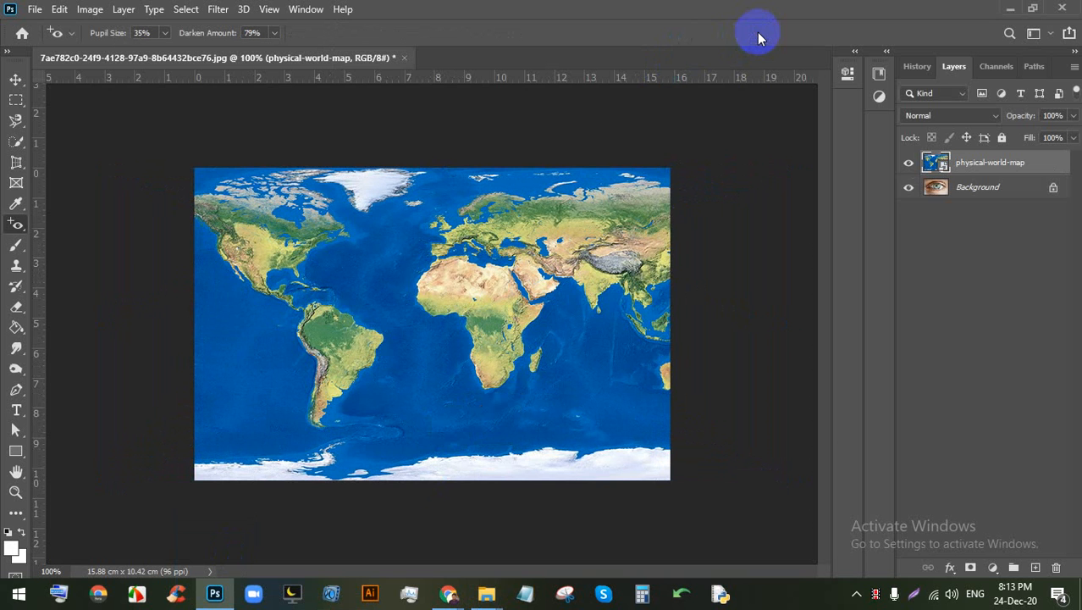
Step: Compare the image with the world map layer hidden and shown, and set that layer's blend mode to Overlay
{"action": "left_click", "coordinate": [936, 189]}
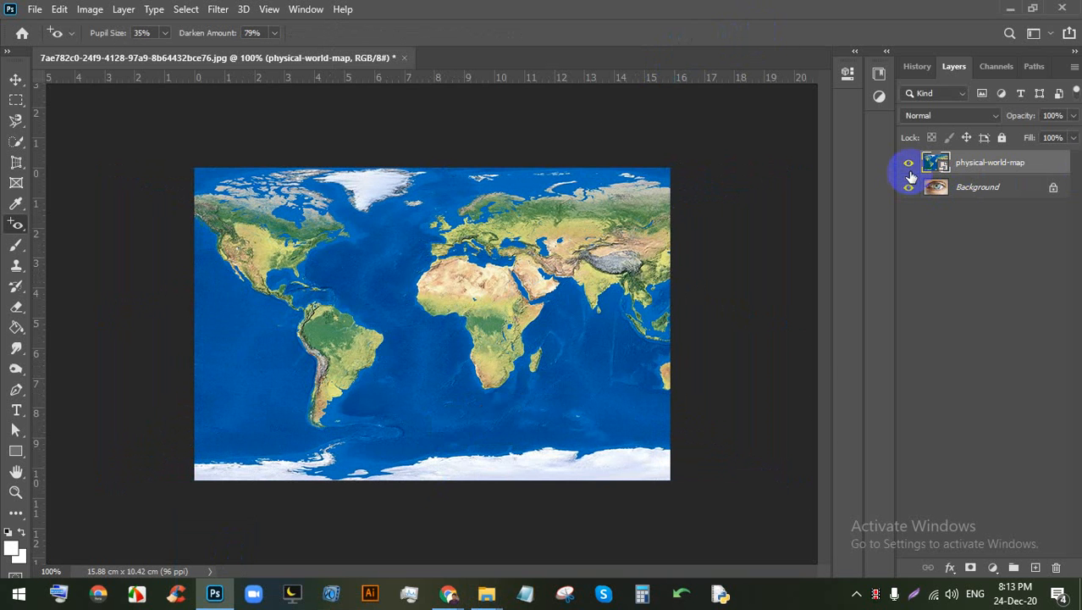
{"action": "left_click", "coordinate": [909, 166]}
{"action": "left_click", "coordinate": [909, 163]}
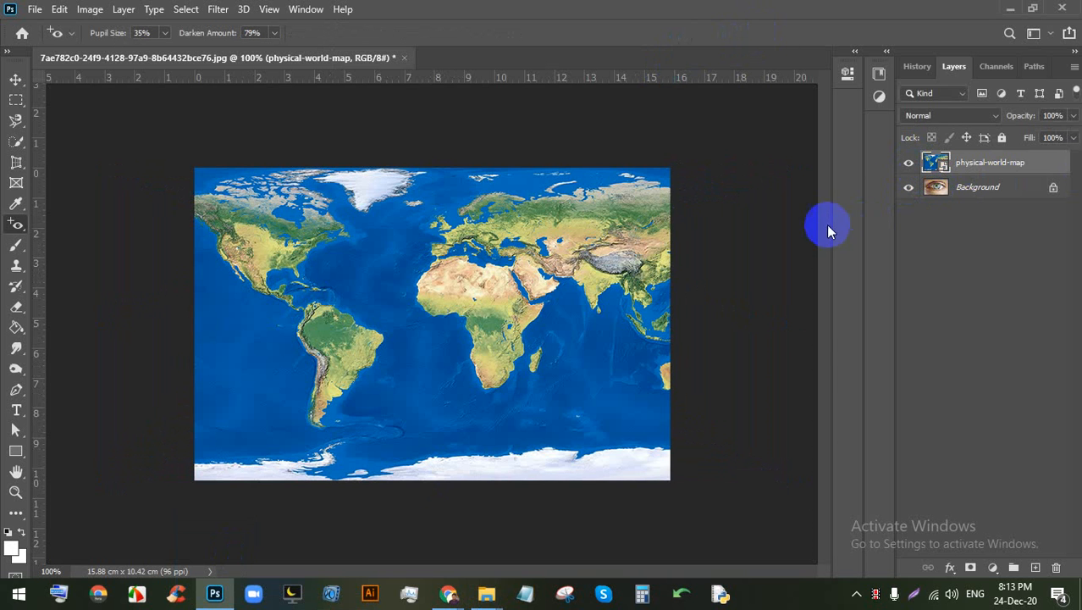
{"action": "left_click", "coordinate": [953, 119]}
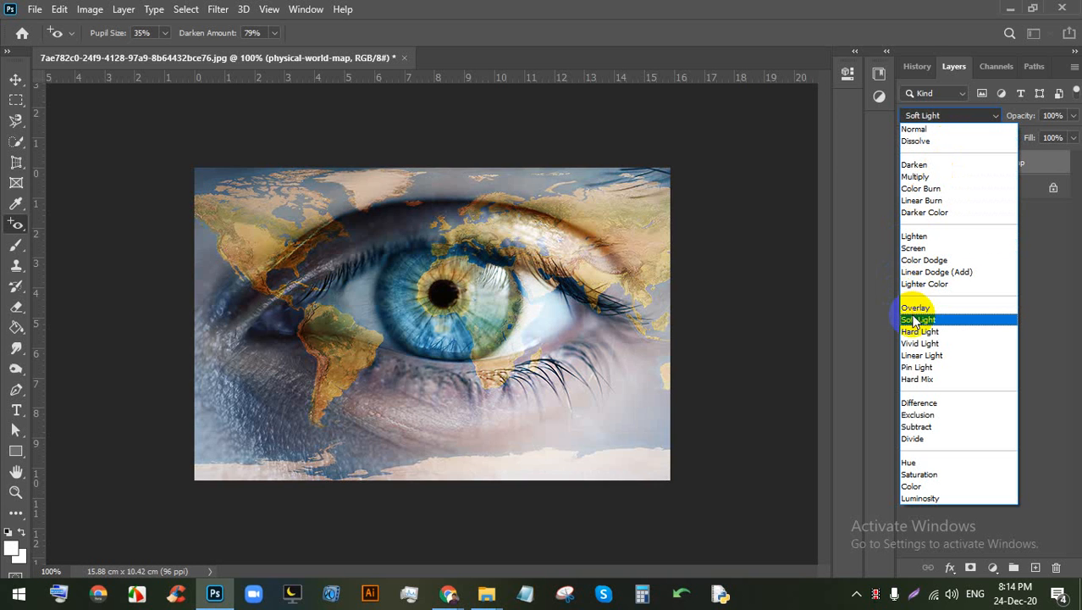
{"action": "left_click", "coordinate": [919, 308]}
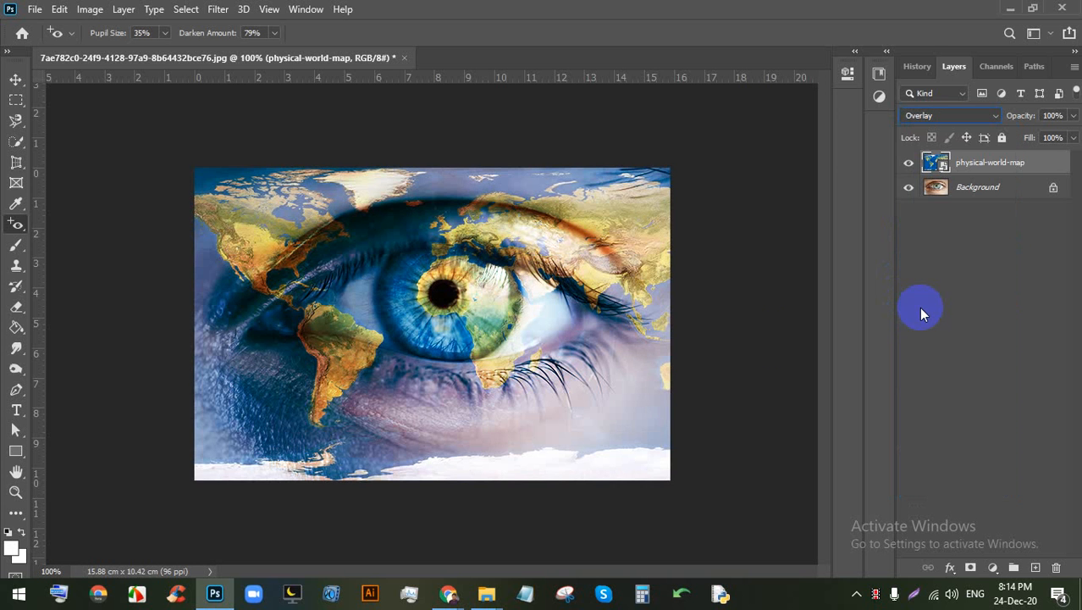
Step: Inspect the blended eye up close and preview other blend modes such as Vivid Light on the map layer, keeping Overlay
{"action": "left_click", "coordinate": [16, 80]}
{"action": "scroll", "coordinate": [357, 264], "scroll_direction": "up", "scroll_amount": 4}
{"action": "scroll", "coordinate": [310, 211], "scroll_direction": "down", "scroll_amount": 2}
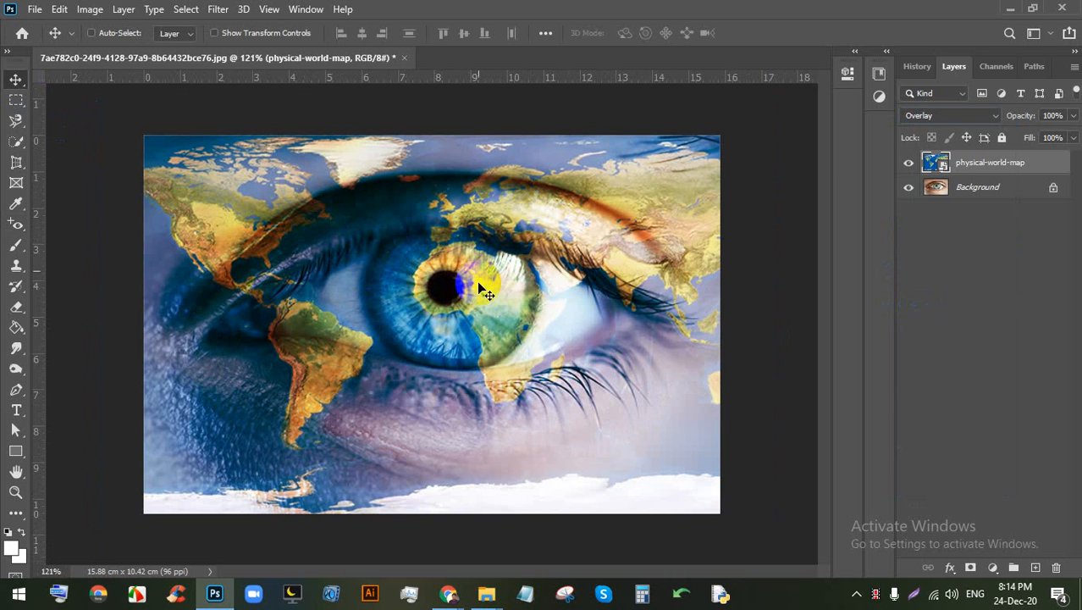
{"action": "left_click", "coordinate": [959, 115]}
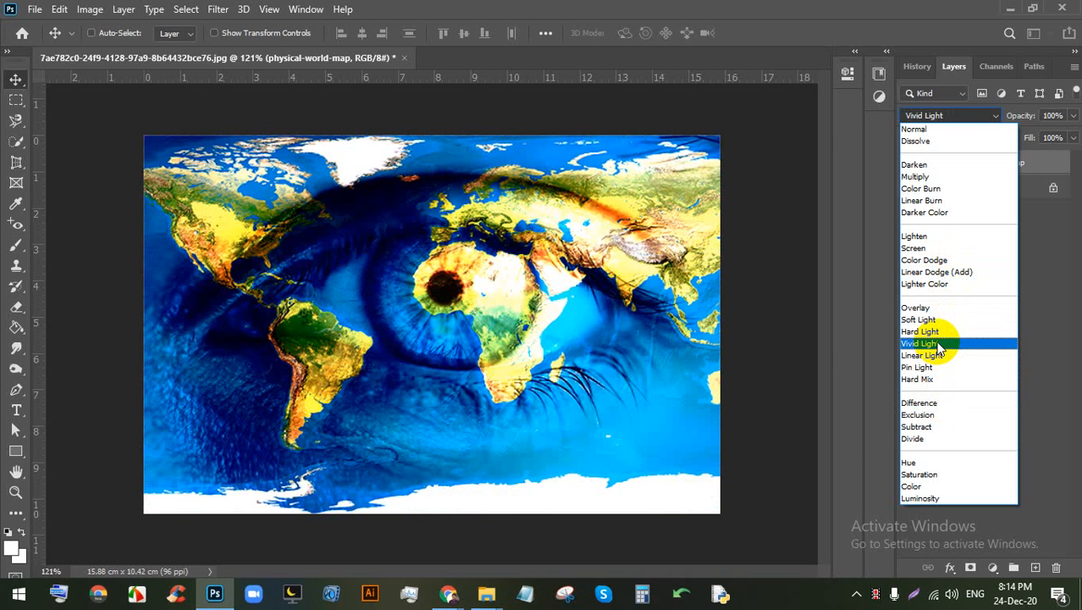
{"action": "left_click", "coordinate": [942, 307]}
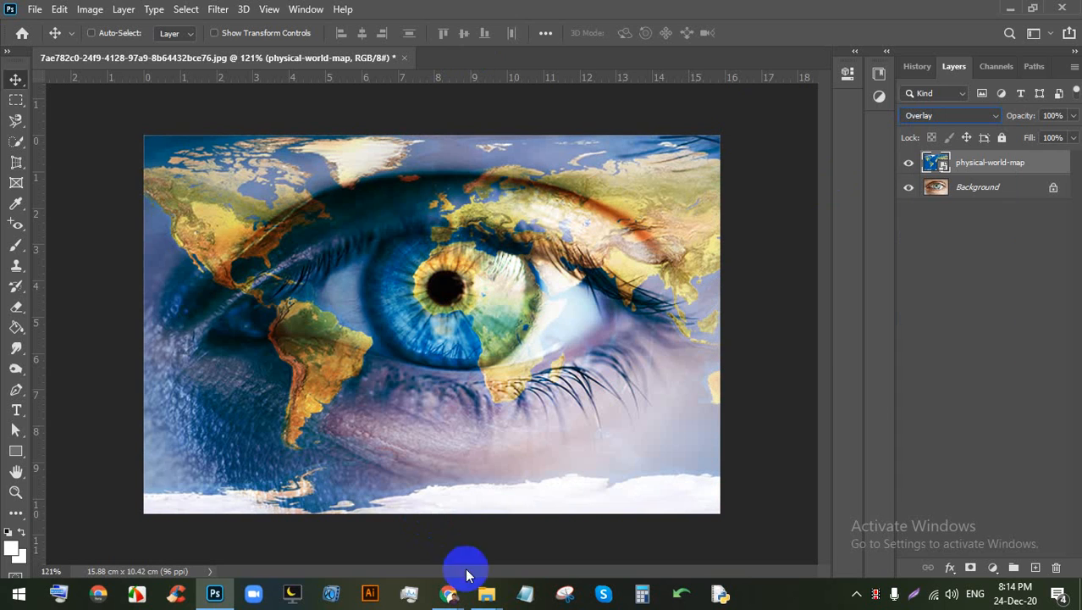
Step: Open the white T-shirt photo 61QZ72APrOL._UL1000_.jpg from the Image folder as a separate document
{"action": "mouse_move", "coordinate": [486, 593]}
{"action": "left_click", "coordinate": [403, 489]}
{"action": "left_click", "coordinate": [498, 539]}
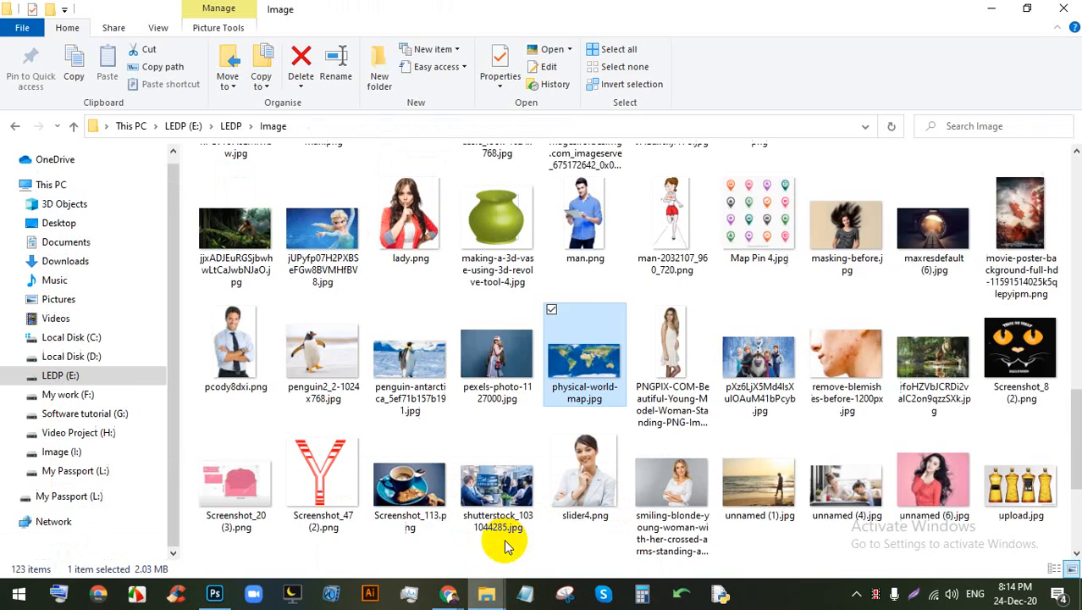
{"action": "scroll", "coordinate": [617, 405], "scroll_direction": "down", "scroll_amount": 3}
{"action": "scroll", "coordinate": [617, 405], "scroll_direction": "up", "scroll_amount": 15}
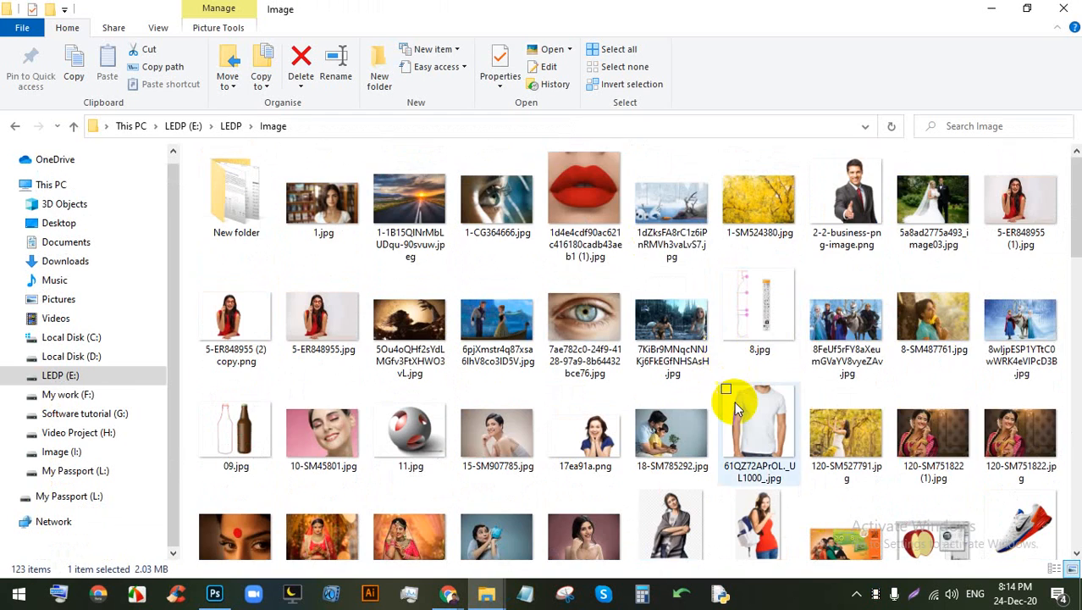
{"action": "left_click_drag", "start_coordinate": [734, 409], "coordinate": [499, 59]}
Step: Select the white T-shirt, including both sleeves, with the Quick Selection tool
{"action": "scroll", "coordinate": [527, 199], "scroll_direction": "down", "scroll_amount": 3}
{"action": "scroll", "coordinate": [487, 205], "scroll_direction": "up", "scroll_amount": 7}
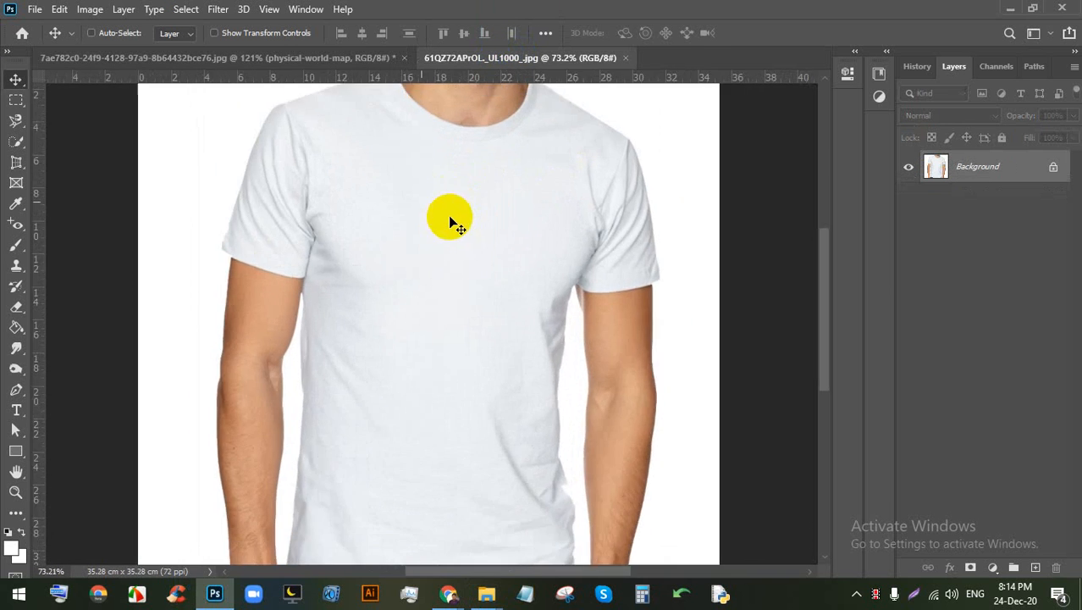
{"action": "scroll", "coordinate": [424, 212], "scroll_direction": "down", "scroll_amount": 3}
{"action": "scroll", "coordinate": [355, 206], "scroll_direction": "up", "scroll_amount": 2}
{"action": "scroll", "coordinate": [354, 204], "scroll_direction": "down", "scroll_amount": 2}
{"action": "scroll", "coordinate": [356, 207], "scroll_direction": "down", "scroll_amount": 1}
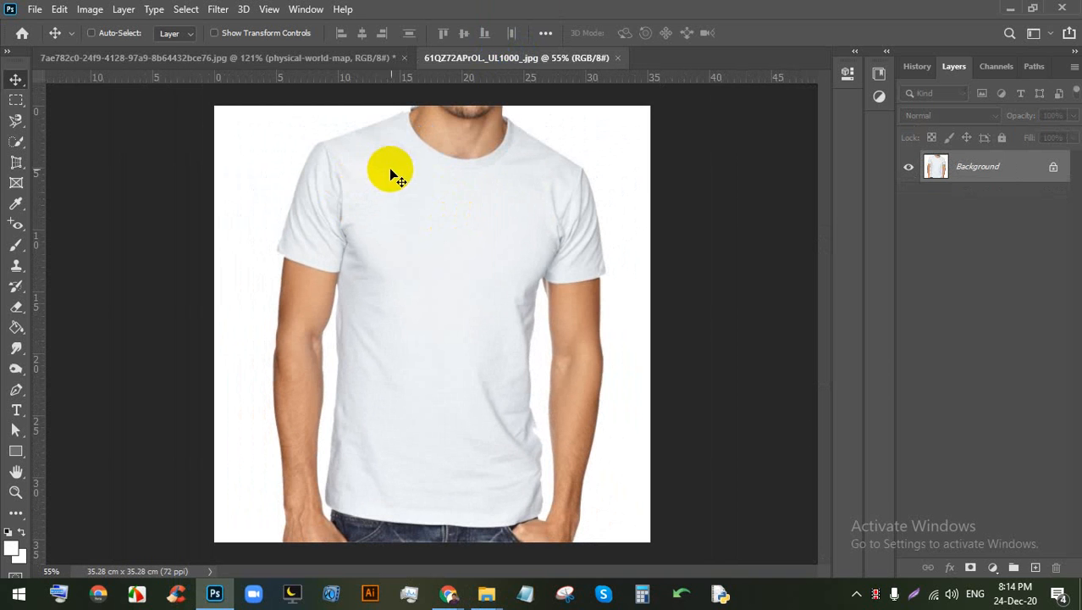
{"action": "right_click", "coordinate": [12, 145]}
{"action": "left_click", "coordinate": [79, 152]}
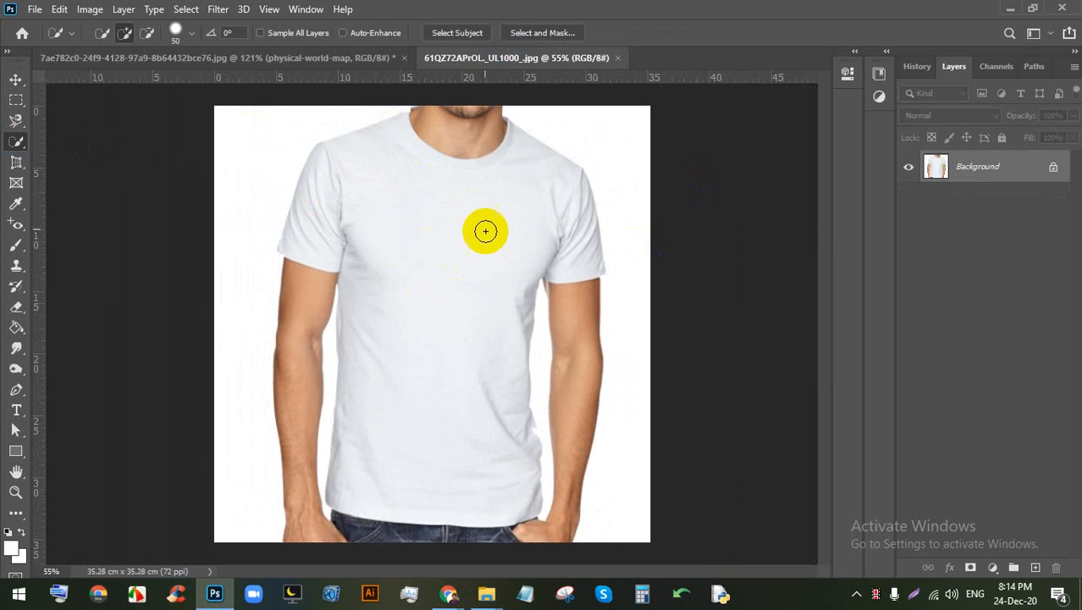
{"action": "mouse_move", "coordinate": [355, 150]}
{"action": "left_mouse_down"}
{"action": "mouse_move", "coordinate": [358, 180]}
{"action": "mouse_move", "coordinate": [318, 196]}
{"action": "mouse_move", "coordinate": [332, 214]}
{"action": "mouse_move", "coordinate": [488, 230]}
{"action": "mouse_move", "coordinate": [542, 218]}
{"action": "mouse_move", "coordinate": [561, 200]}
{"action": "mouse_move", "coordinate": [581, 205]}
{"action": "mouse_move", "coordinate": [580, 231]}
{"action": "mouse_move", "coordinate": [460, 269]}
{"action": "mouse_move", "coordinate": [430, 401]}
{"action": "left_mouse_up"}
Step: Subtract the white background gaps between the torso and both arms from the T-shirt selection
{"action": "scroll", "coordinate": [315, 486], "scroll_direction": "up", "scroll_amount": 7}
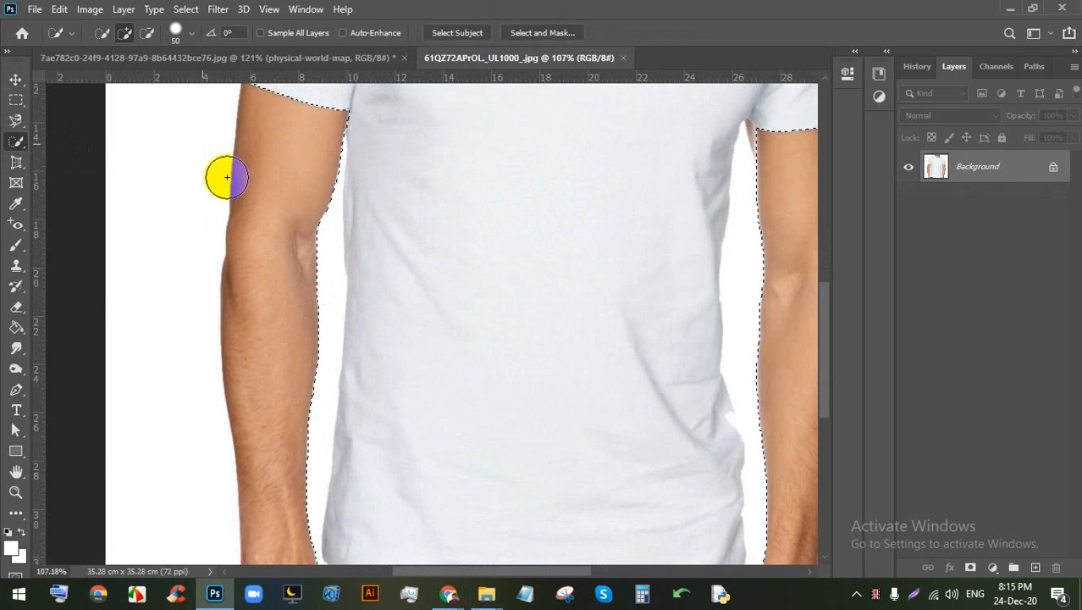
{"action": "left_click", "coordinate": [146, 32]}
{"action": "left_click_drag", "start_coordinate": [287, 188], "coordinate": [313, 366]}
{"action": "scroll", "coordinate": [297, 255], "scroll_direction": "down", "scroll_amount": 3}
{"action": "mouse_move", "coordinate": [654, 268]}
{"action": "left_mouse_down"}
{"action": "mouse_move", "coordinate": [642, 255]}
{"action": "mouse_move", "coordinate": [652, 428]}
{"action": "mouse_move", "coordinate": [657, 229]}
{"action": "left_mouse_up"}
{"action": "scroll", "coordinate": [643, 184], "scroll_direction": "up", "scroll_amount": 3}
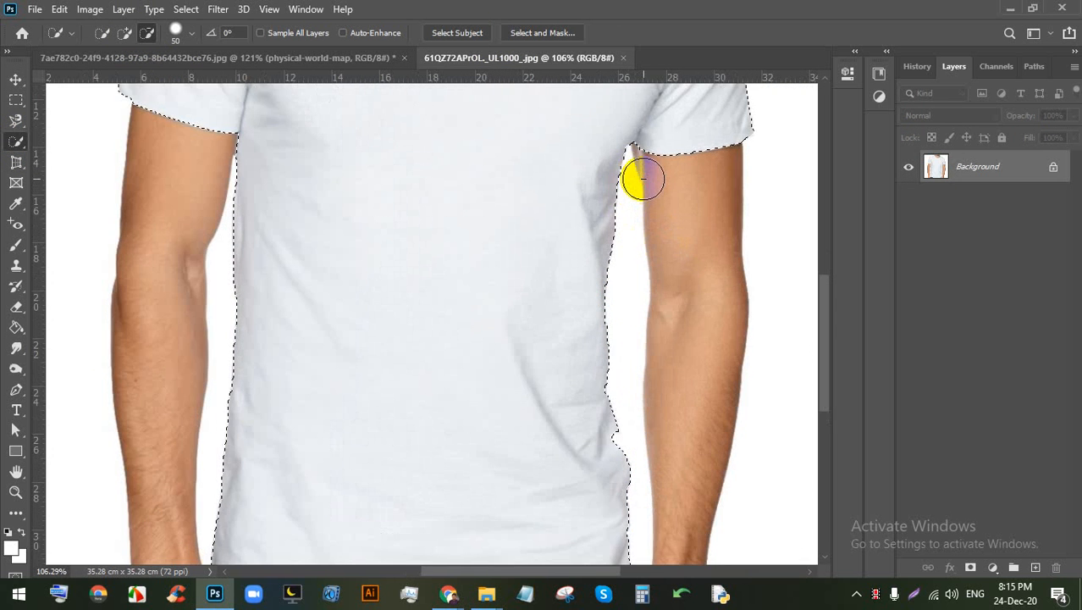
{"action": "scroll", "coordinate": [644, 179], "scroll_direction": "down", "scroll_amount": 4}
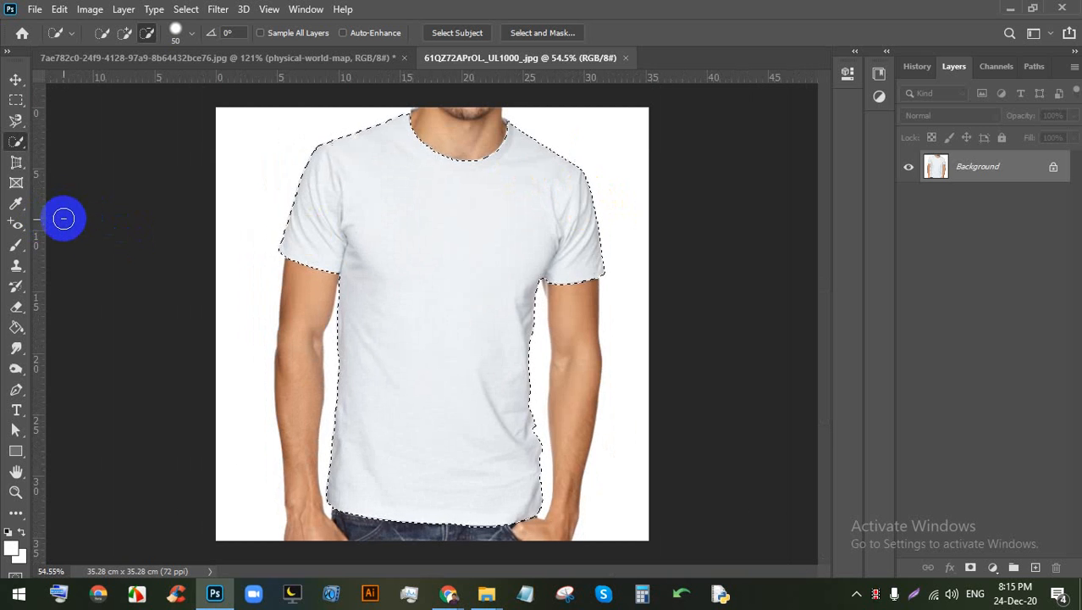
Step: Choose a bright yellow foreground color and fill the selected T-shirt with the Paint Bucket tool
{"action": "left_click", "coordinate": [16, 327]}
{"action": "right_click", "coordinate": [17, 326]}
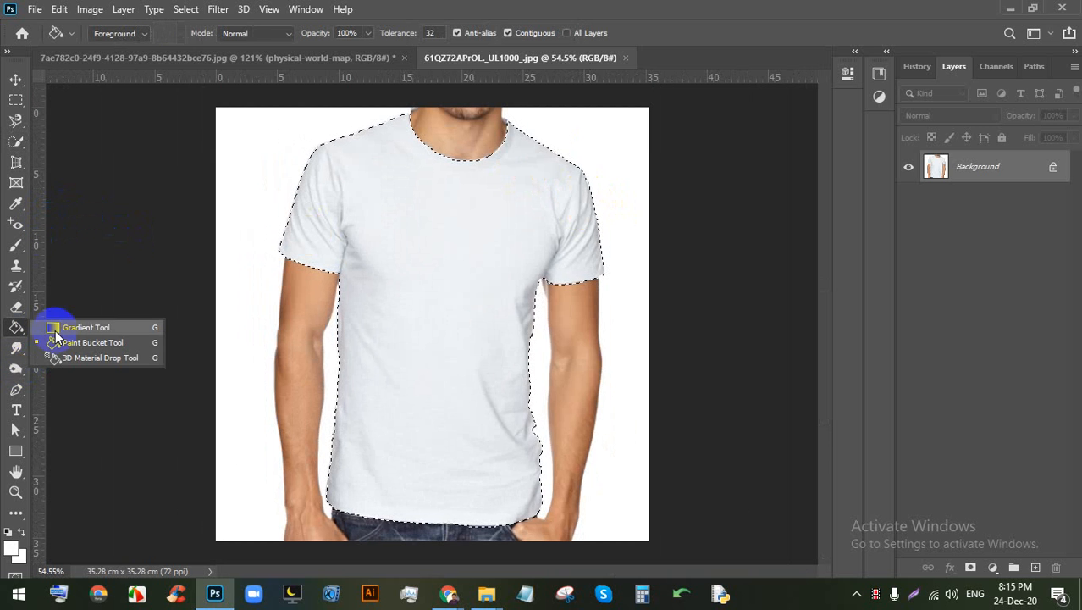
{"action": "left_click", "coordinate": [86, 342]}
{"action": "left_click", "coordinate": [12, 545]}
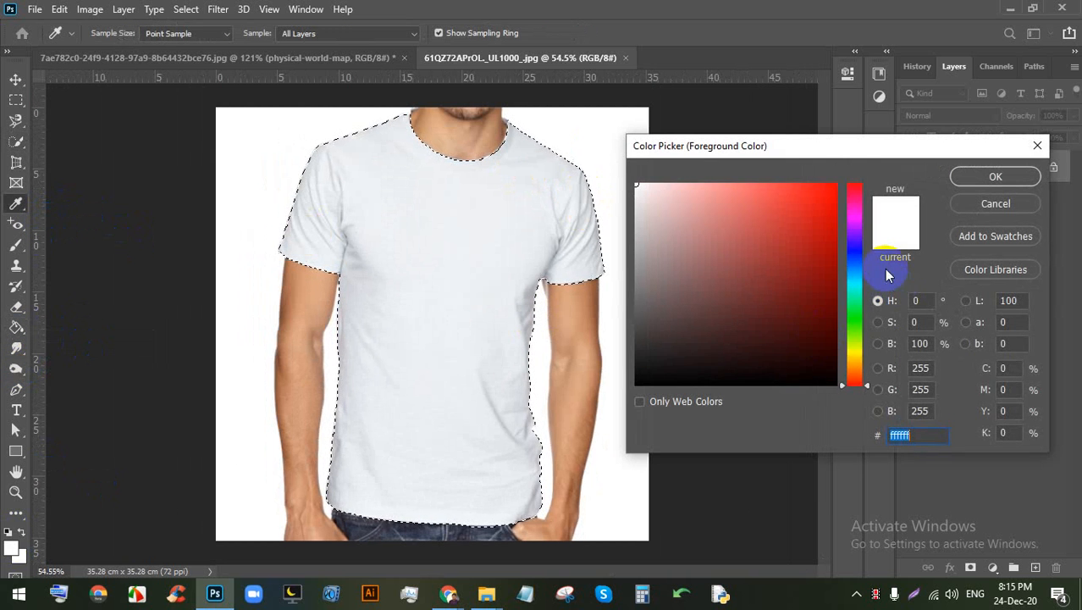
{"action": "left_click_drag", "start_coordinate": [854, 288], "coordinate": [853, 351]}
{"action": "left_click", "coordinate": [830, 196]}
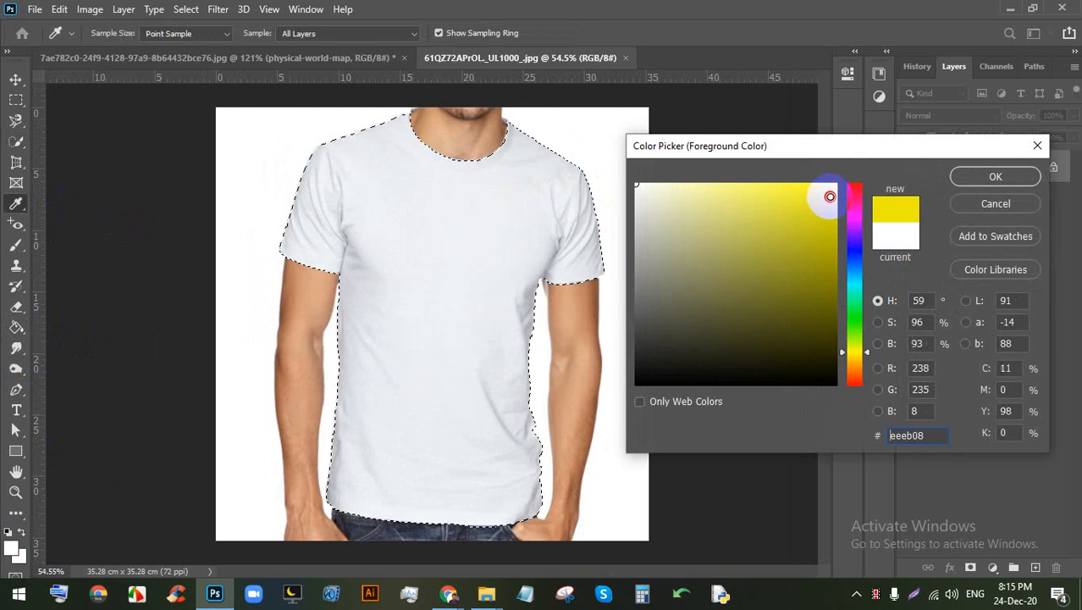
{"action": "left_click", "coordinate": [831, 186]}
{"action": "left_click", "coordinate": [957, 176]}
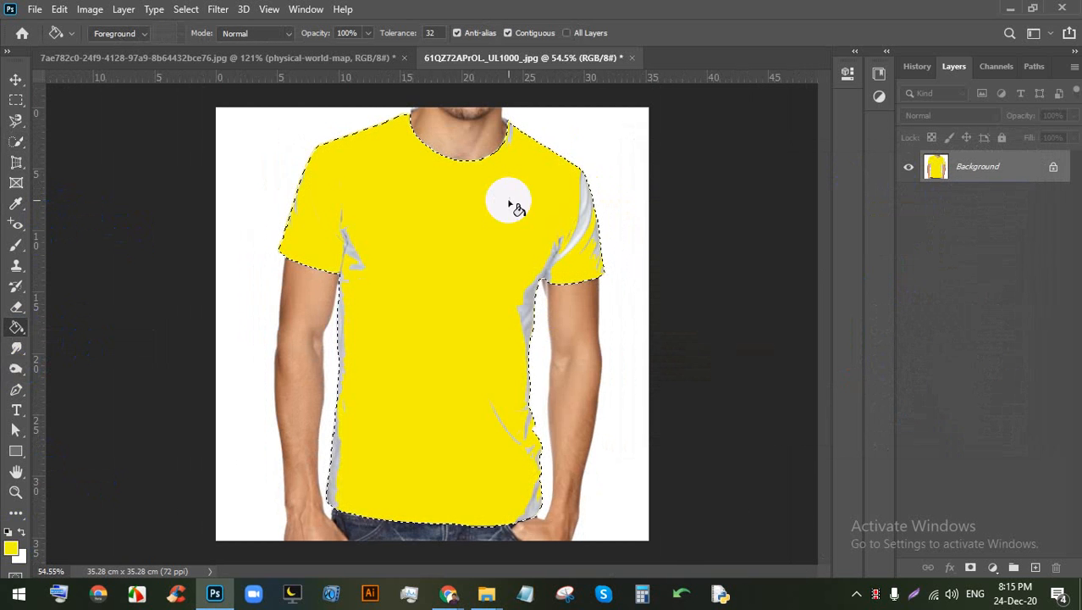
{"action": "scroll", "coordinate": [576, 254], "scroll_direction": "up", "scroll_amount": 2}
{"action": "scroll", "coordinate": [584, 266], "scroll_direction": "down", "scroll_amount": 2}
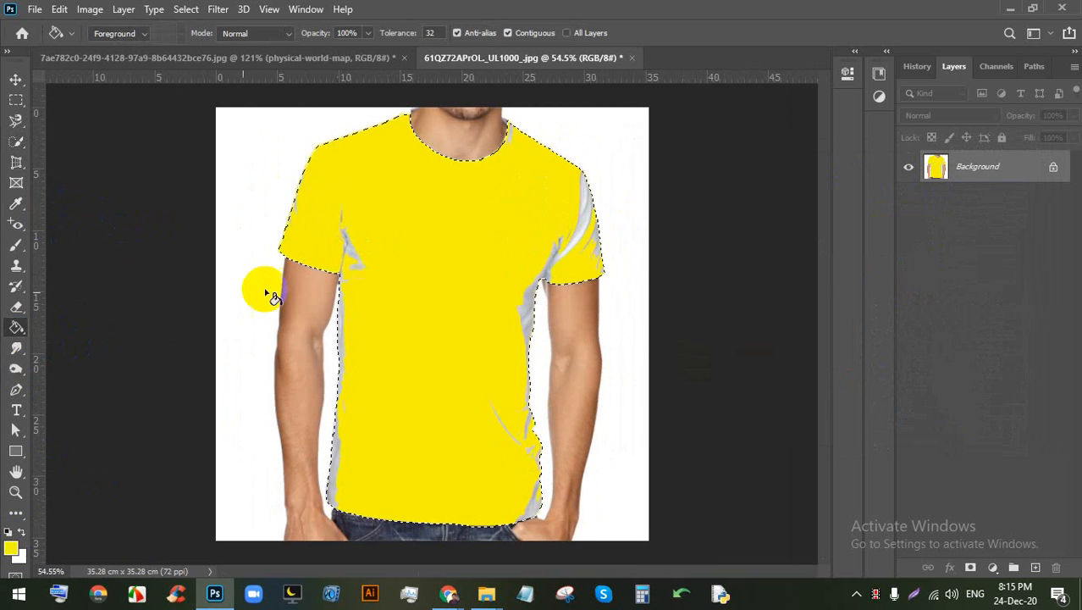
Step: Paint over the remaining grey folds and edges of the selected T-shirt in yellow with the Brush tool
{"action": "left_click", "coordinate": [15, 247]}
{"action": "left_click_drag", "start_coordinate": [16, 247], "coordinate": [90, 246]}
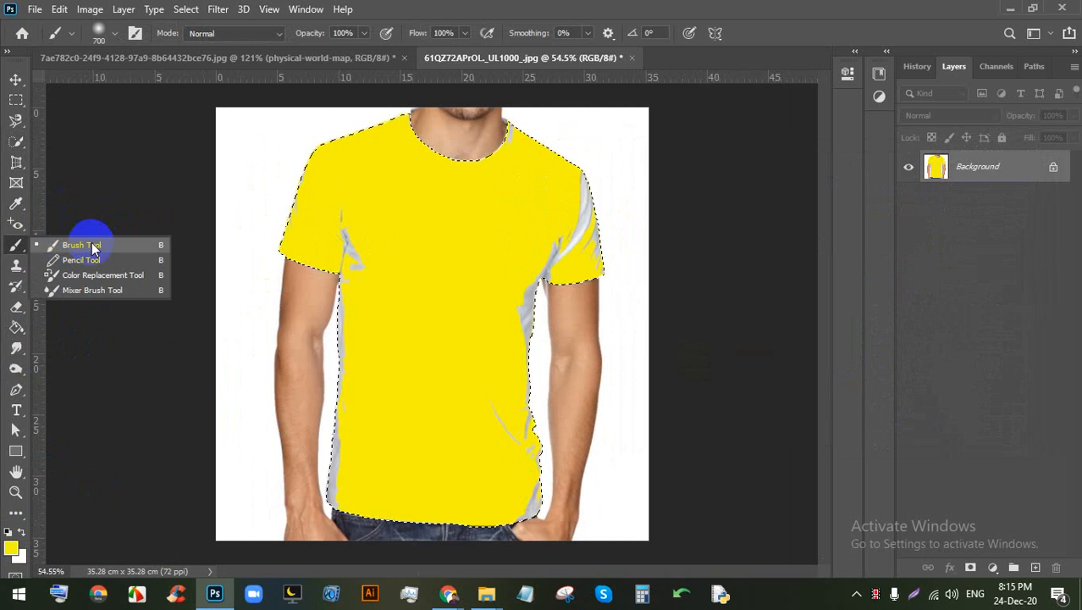
{"action": "left_click", "coordinate": [92, 244]}
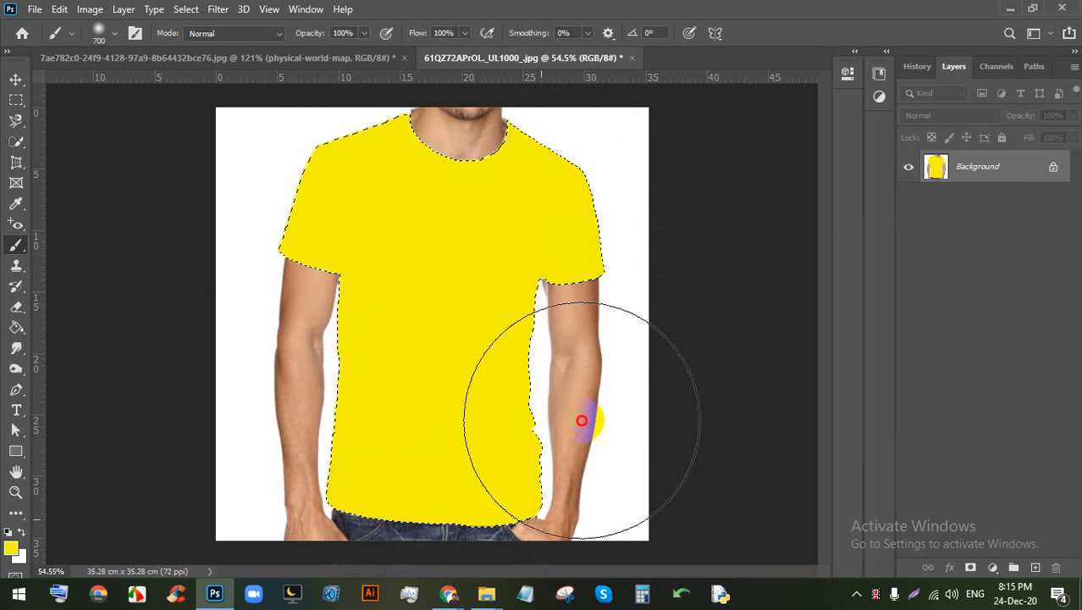
{"action": "key", "text": "ctrl+minus"}
{"action": "key", "text": "ctrl+minus"}
{"action": "scroll", "coordinate": [509, 305], "scroll_direction": "up", "scroll_amount": 5}
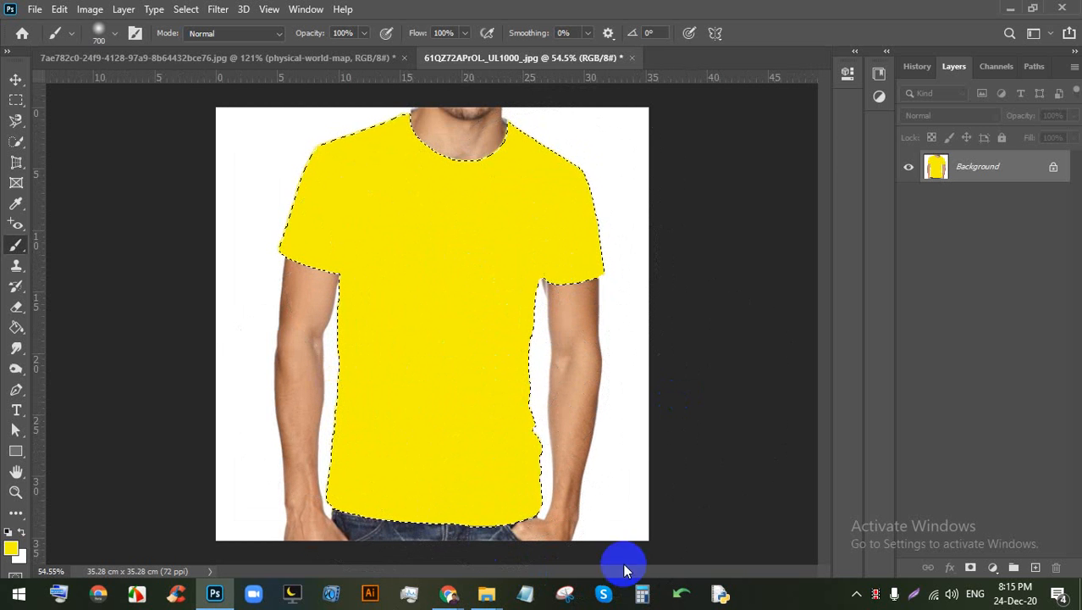
Step: Check the Google Meet call in Chrome, close its downloads bar, and return to Photoshop
{"action": "mouse_move", "coordinate": [471, 600]}
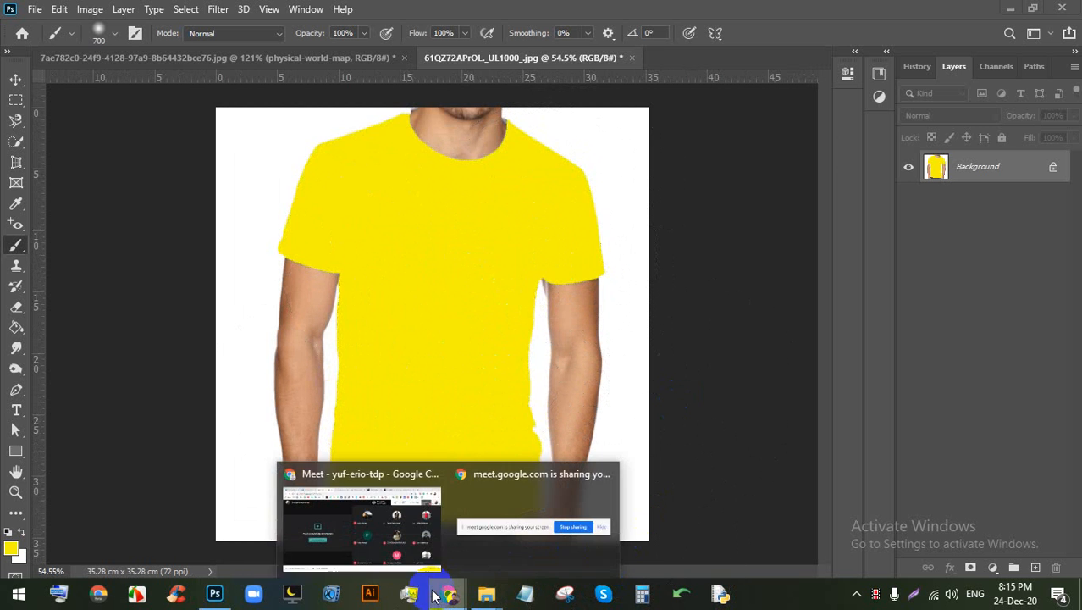
{"action": "left_click", "coordinate": [386, 435]}
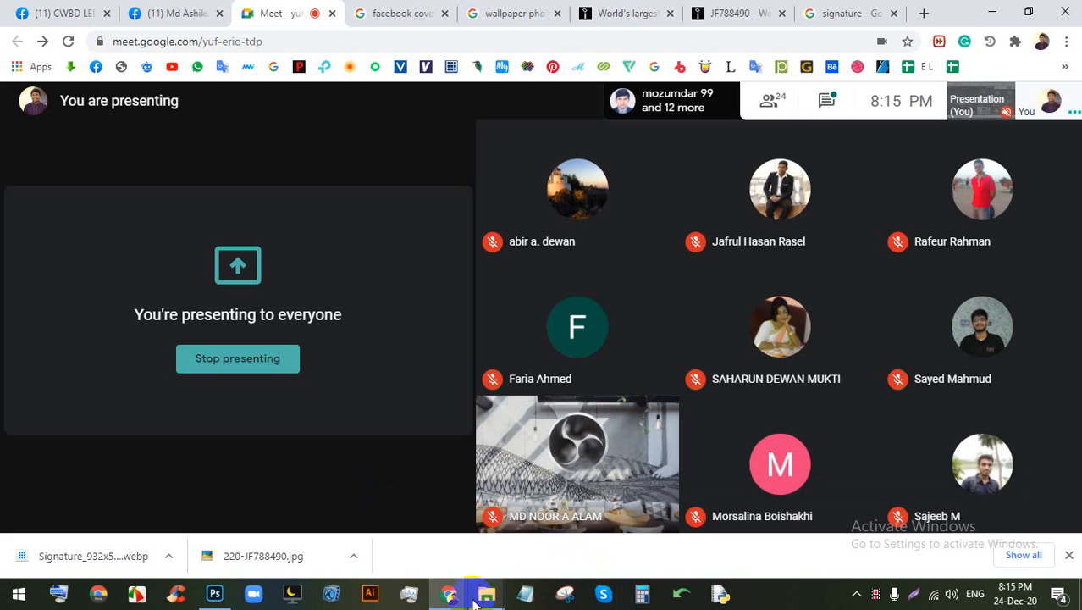
{"action": "left_click", "coordinate": [214, 593]}
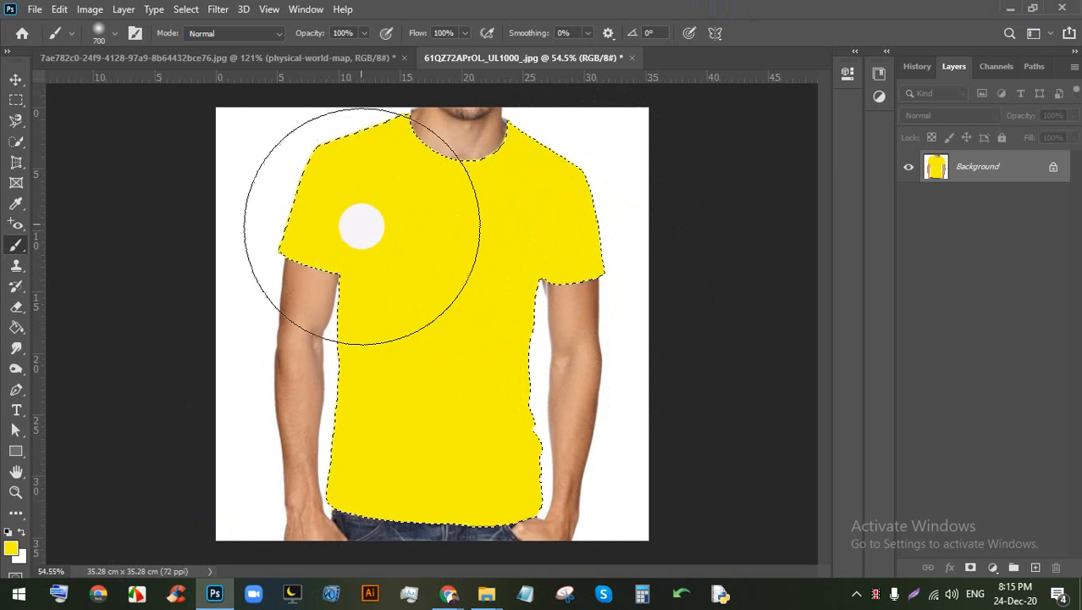
{"action": "scroll", "coordinate": [394, 243], "scroll_direction": "down", "scroll_amount": 3}
{"action": "scroll", "coordinate": [434, 322], "scroll_direction": "up", "scroll_amount": 3}
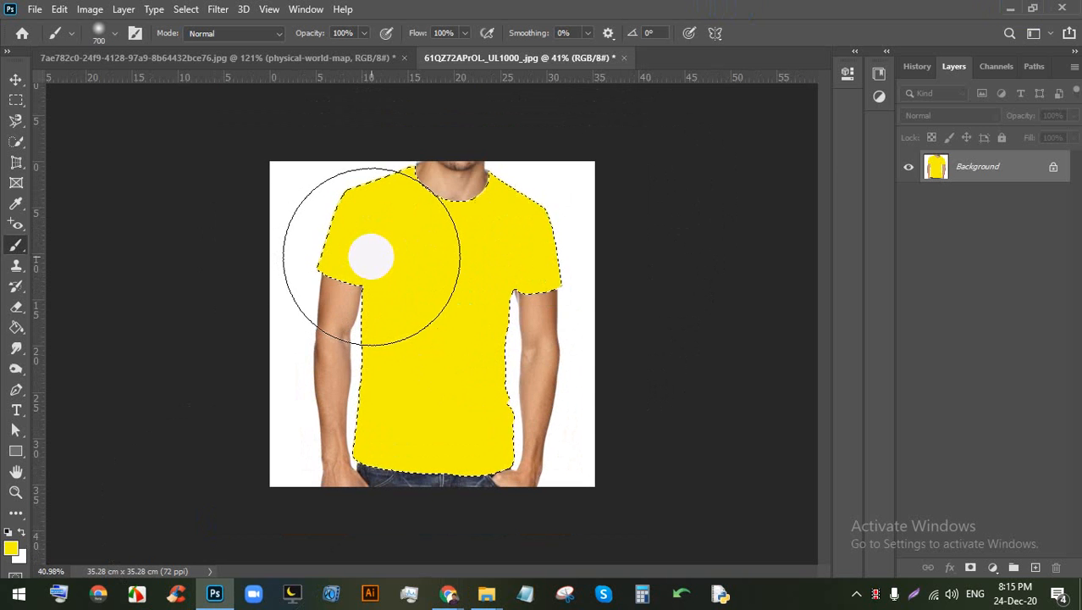
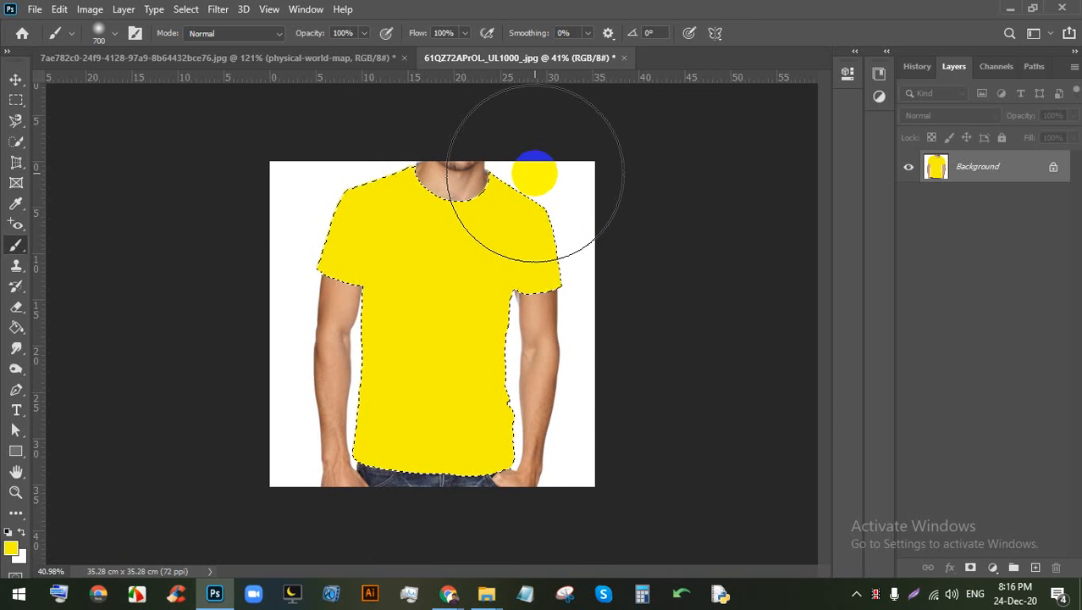
{"action": "left_click", "coordinate": [435, 581]}
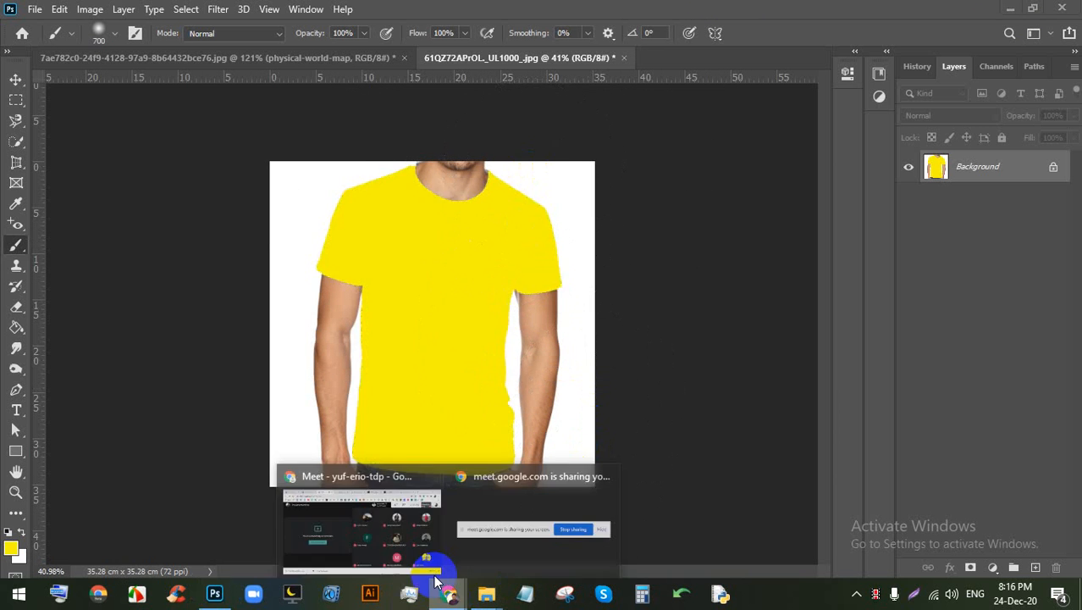
{"action": "left_click", "coordinate": [423, 550]}
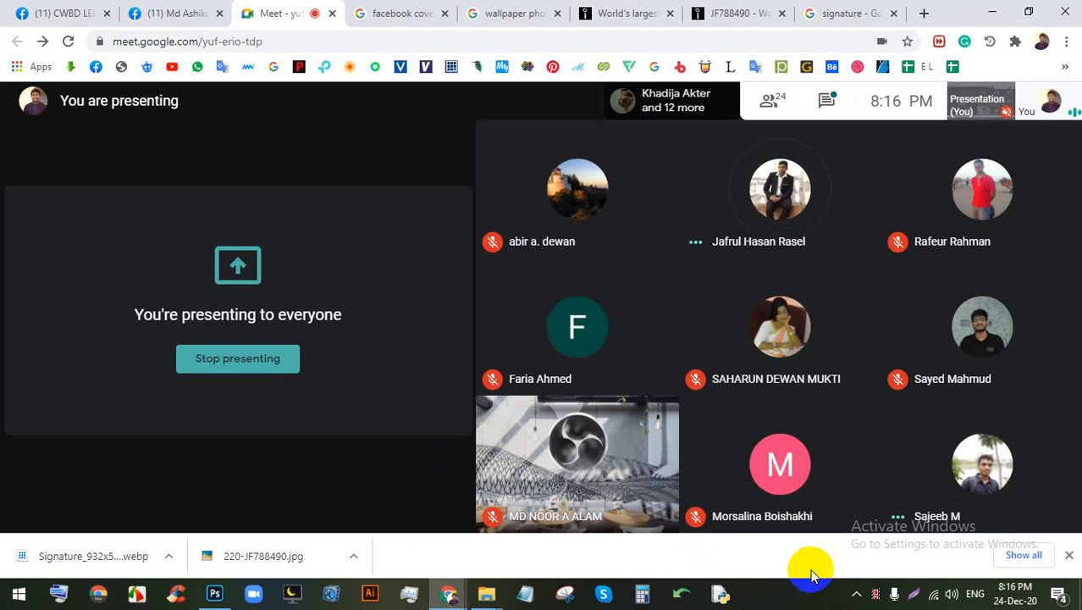
{"action": "left_click", "coordinate": [1069, 555]}
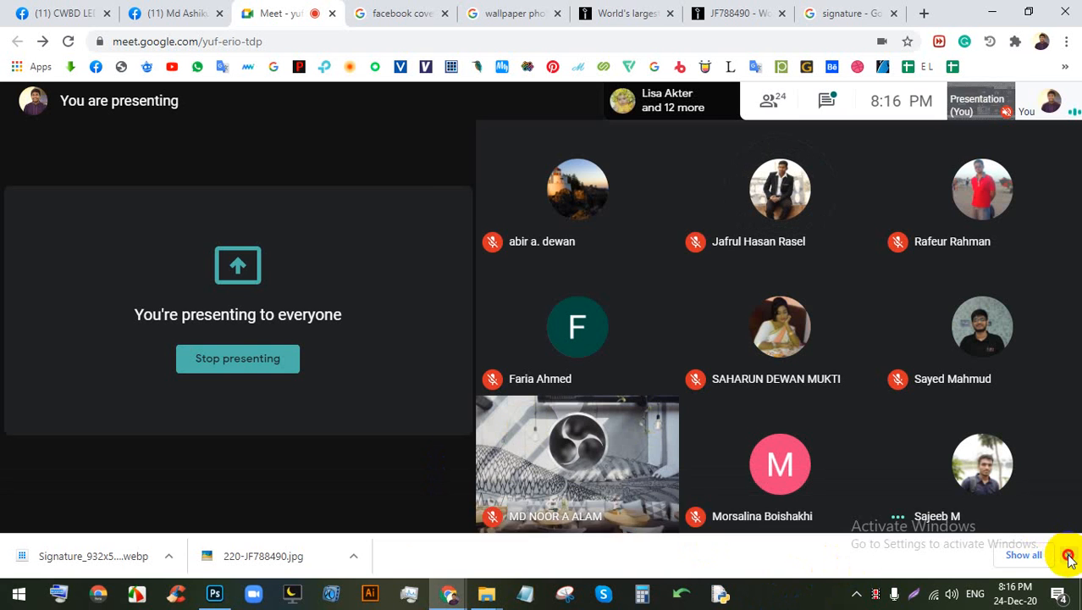
{"action": "left_click", "coordinate": [214, 593]}
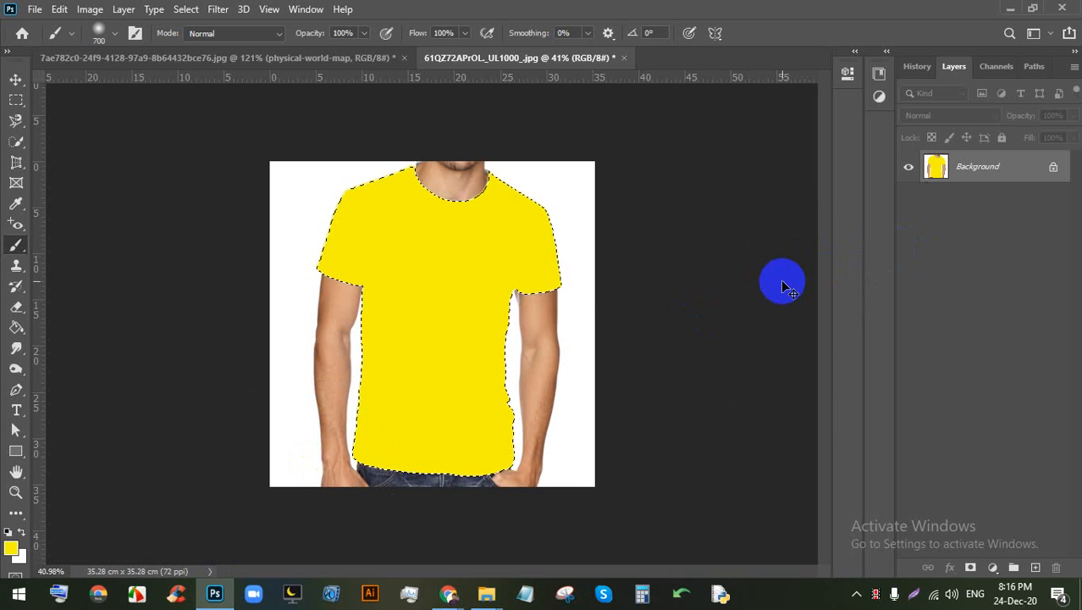
Step: Undo the yellow recoloring, clear the selection, and add a blank layer above the Background
{"action": "key", "text": "ctrl+z"}
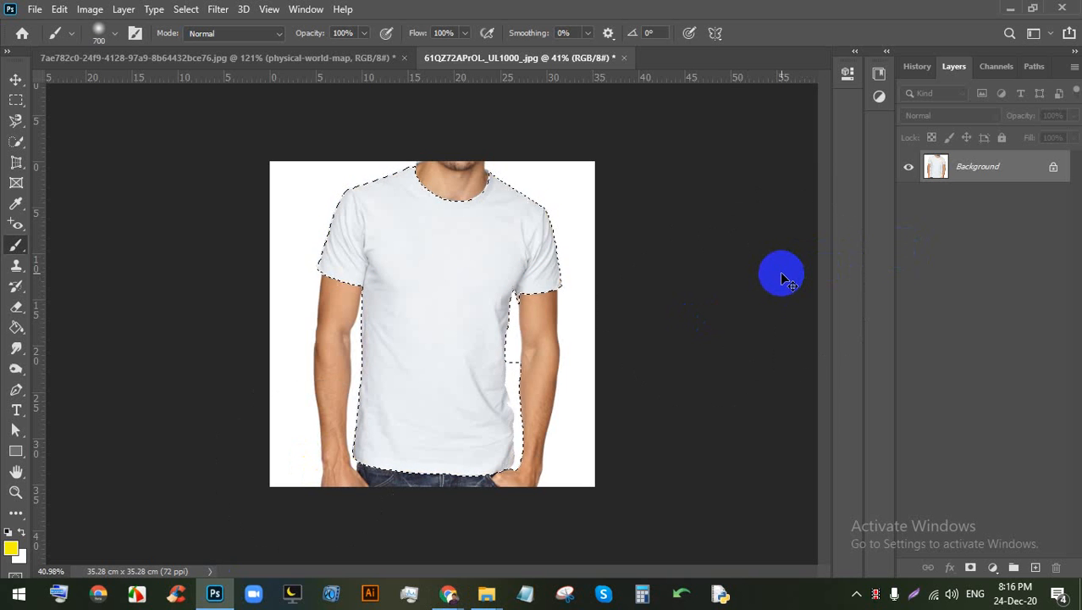
{"action": "key", "text": "ctrl+d"}
{"action": "left_click", "coordinate": [1036, 567]}
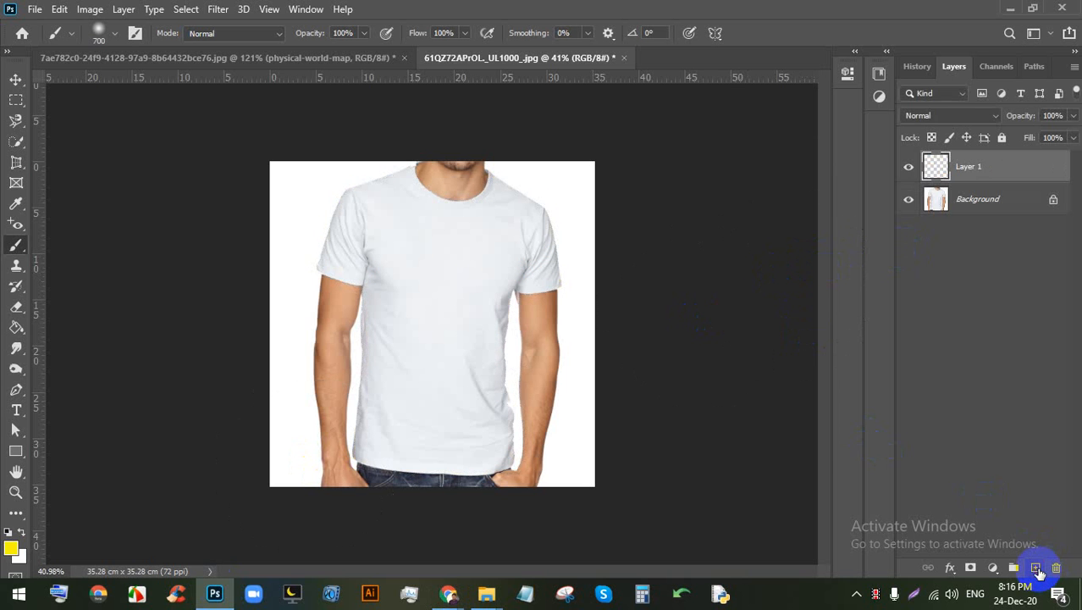
Step: Try to select the T-shirt with the Quick Selection tool while the blank layer is active
{"action": "left_click", "coordinate": [16, 143]}
{"action": "left_click", "coordinate": [85, 154]}
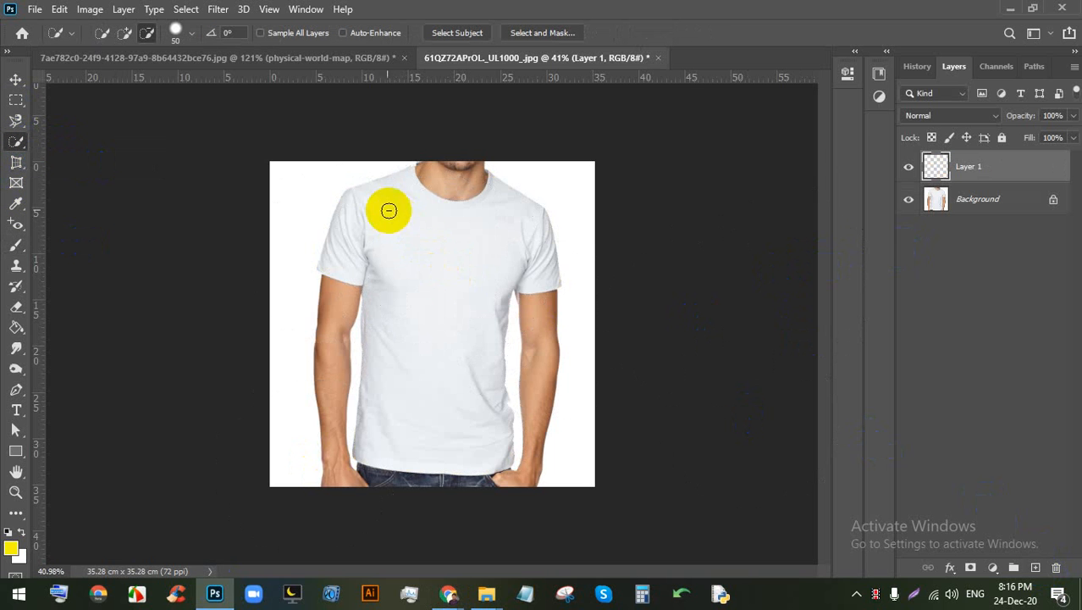
{"action": "mouse_move", "coordinate": [389, 210]}
{"action": "left_mouse_down"}
{"action": "mouse_move", "coordinate": [427, 262]}
{"action": "mouse_move", "coordinate": [449, 364]}
{"action": "left_mouse_up"}
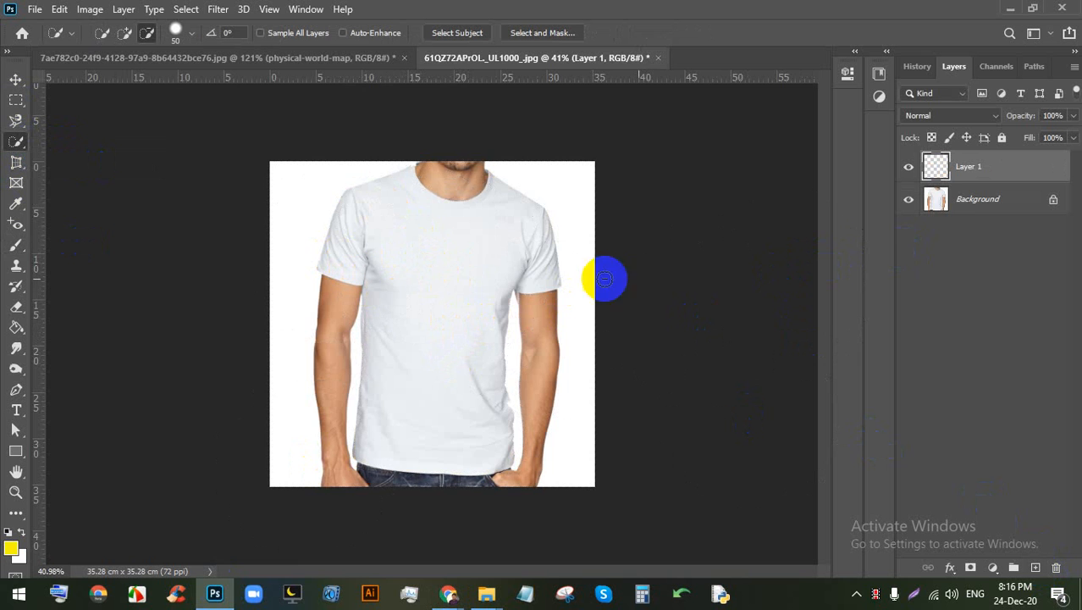
Step: Select the white T-shirt and both sleeves on the Background layer with Quick Selection in add mode
{"action": "left_click", "coordinate": [952, 203]}
{"action": "scroll", "coordinate": [386, 222], "scroll_direction": "up", "scroll_amount": 2}
{"action": "scroll", "coordinate": [386, 222], "scroll_direction": "up", "scroll_amount": 2}
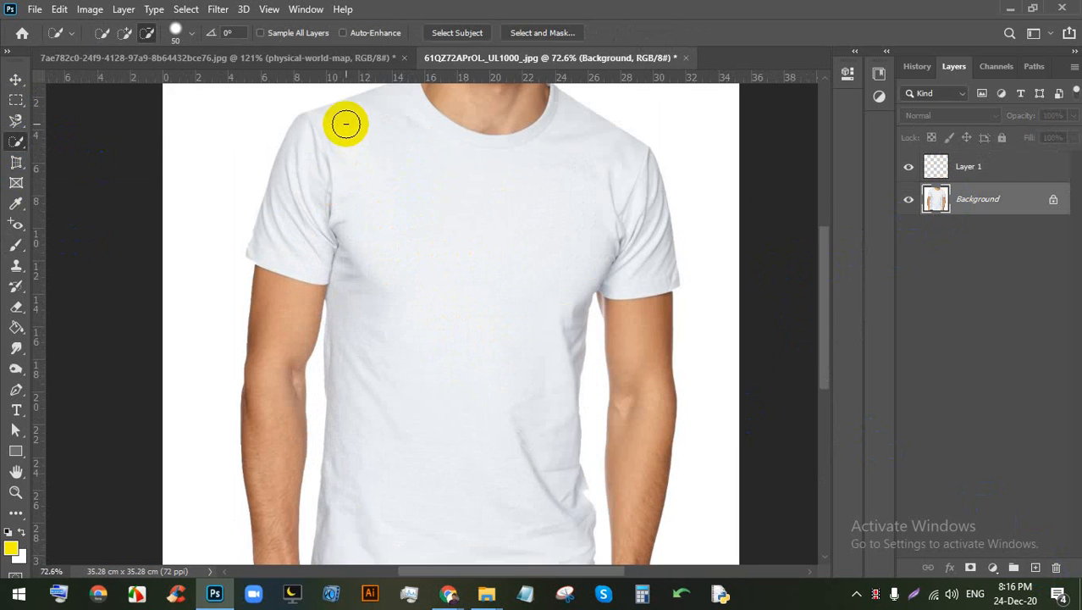
{"action": "scroll", "coordinate": [348, 121], "scroll_direction": "down", "scroll_amount": 2}
{"action": "left_click", "coordinate": [147, 33]}
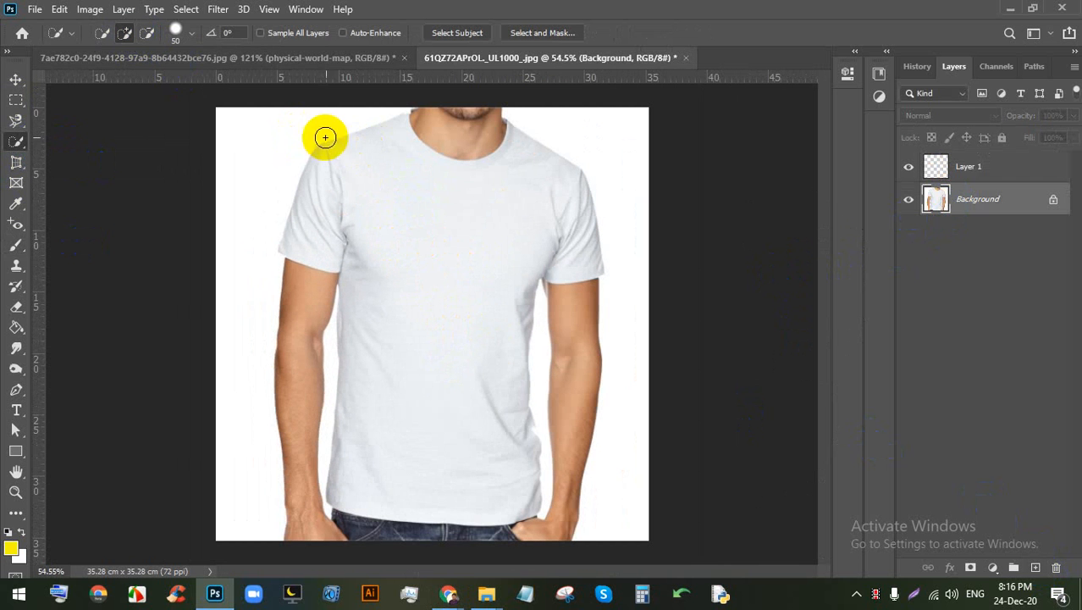
{"action": "mouse_move", "coordinate": [373, 136]}
{"action": "left_mouse_down"}
{"action": "mouse_move", "coordinate": [386, 138]}
{"action": "mouse_move", "coordinate": [321, 210]}
{"action": "mouse_move", "coordinate": [372, 176]}
{"action": "left_mouse_up"}
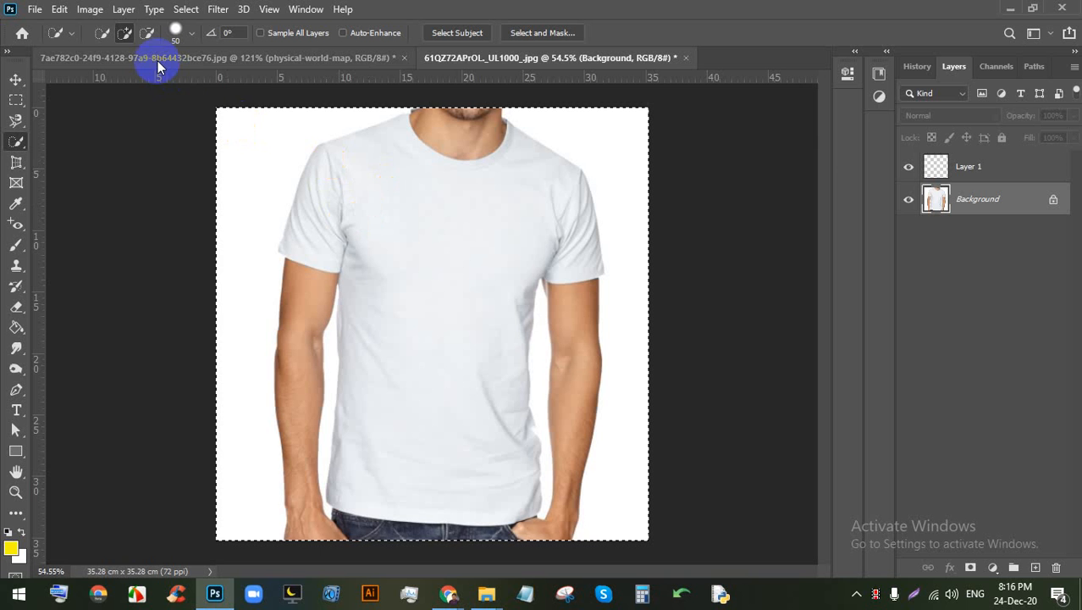
{"action": "left_click", "coordinate": [374, 181]}
{"action": "left_click", "coordinate": [616, 227]}
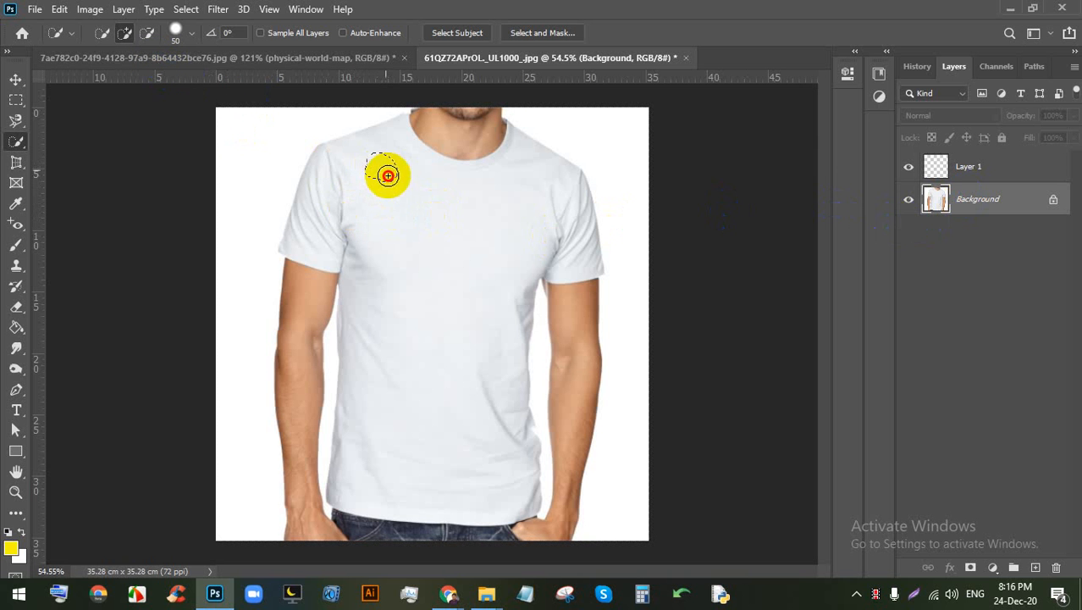
{"action": "mouse_move", "coordinate": [387, 175]}
{"action": "left_mouse_down"}
{"action": "mouse_move", "coordinate": [447, 410]}
{"action": "mouse_move", "coordinate": [541, 239]}
{"action": "mouse_move", "coordinate": [552, 283]}
{"action": "left_mouse_up"}
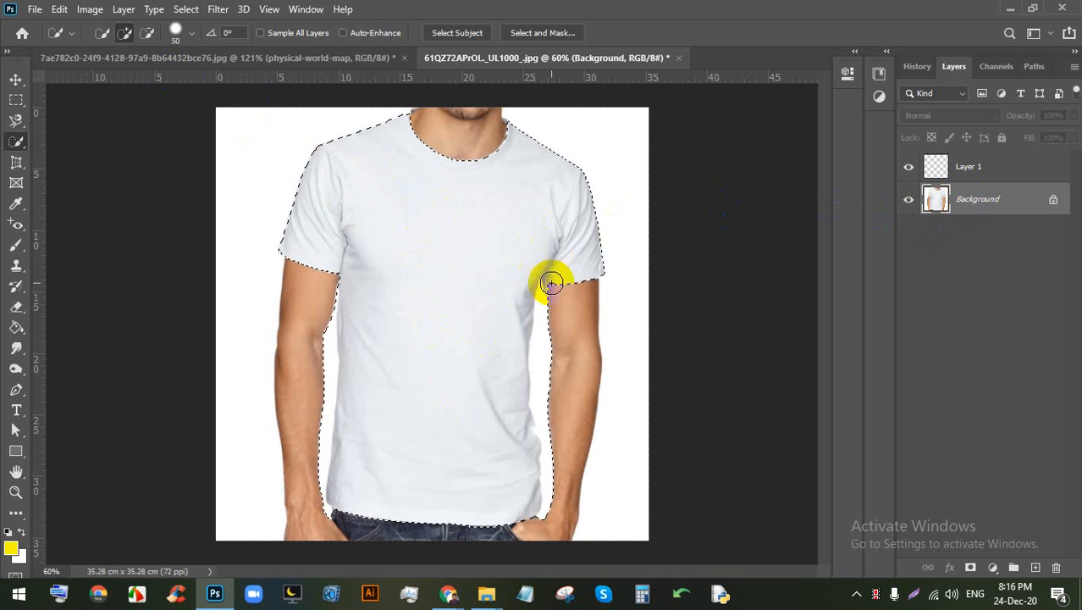
Step: Subtract the white gaps between the torso and both arms from the new T-shirt selection
{"action": "scroll", "coordinate": [551, 283], "scroll_direction": "up", "scroll_amount": 5}
{"action": "scroll", "coordinate": [254, 138], "scroll_direction": "down", "scroll_amount": 5}
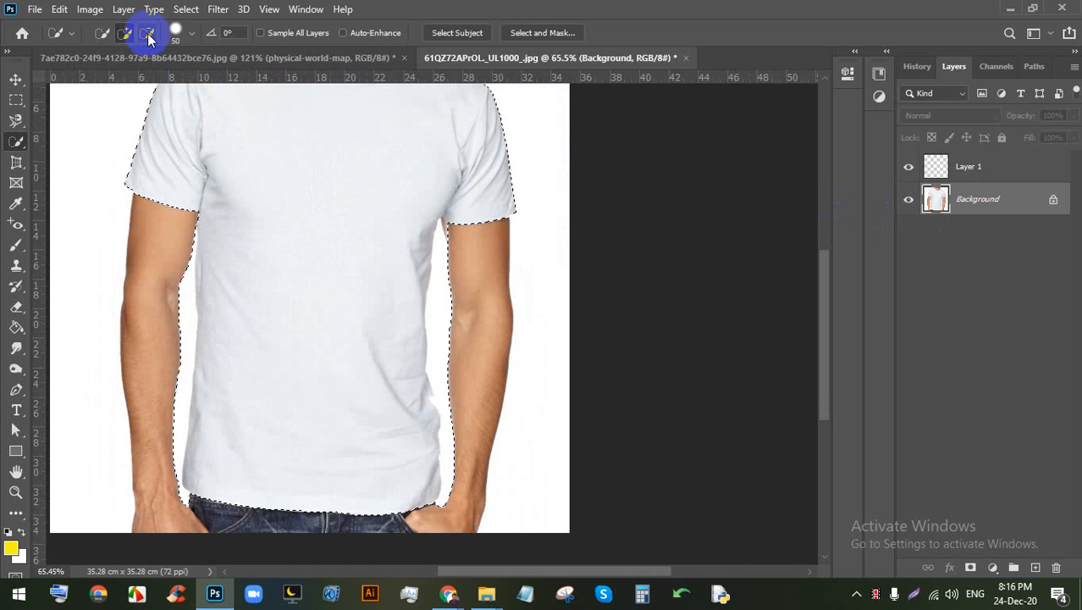
{"action": "left_click", "coordinate": [148, 36]}
{"action": "left_click_drag", "start_coordinate": [451, 337], "coordinate": [454, 319]}
{"action": "left_click_drag", "start_coordinate": [453, 430], "coordinate": [454, 447]}
{"action": "scroll", "coordinate": [462, 427], "scroll_direction": "down", "scroll_amount": 2}
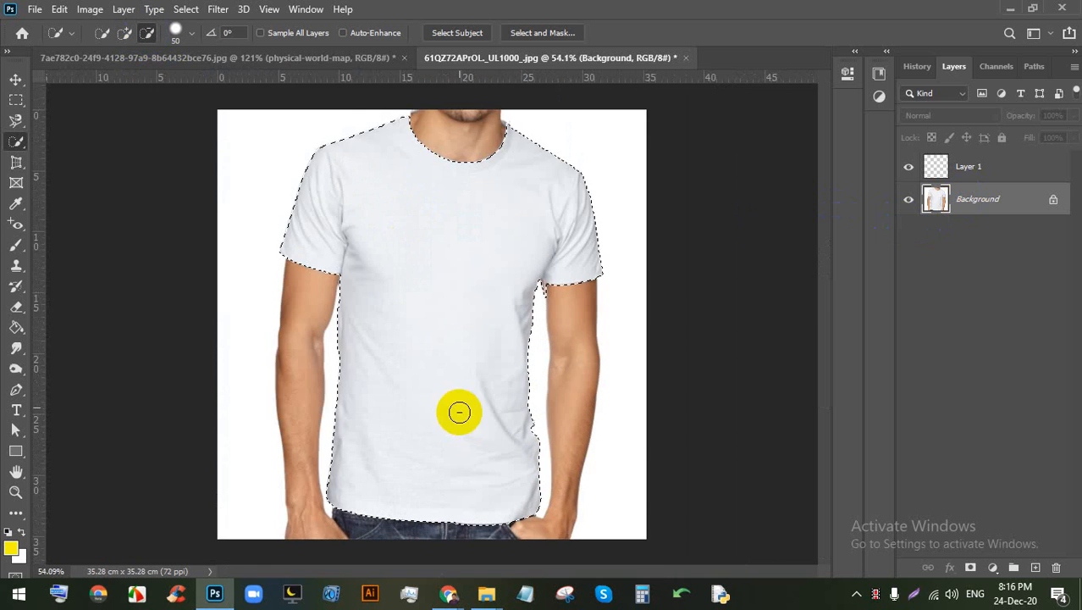
{"action": "scroll", "coordinate": [531, 150], "scroll_direction": "up", "scroll_amount": 3}
{"action": "scroll", "coordinate": [550, 339], "scroll_direction": "up", "scroll_amount": 3}
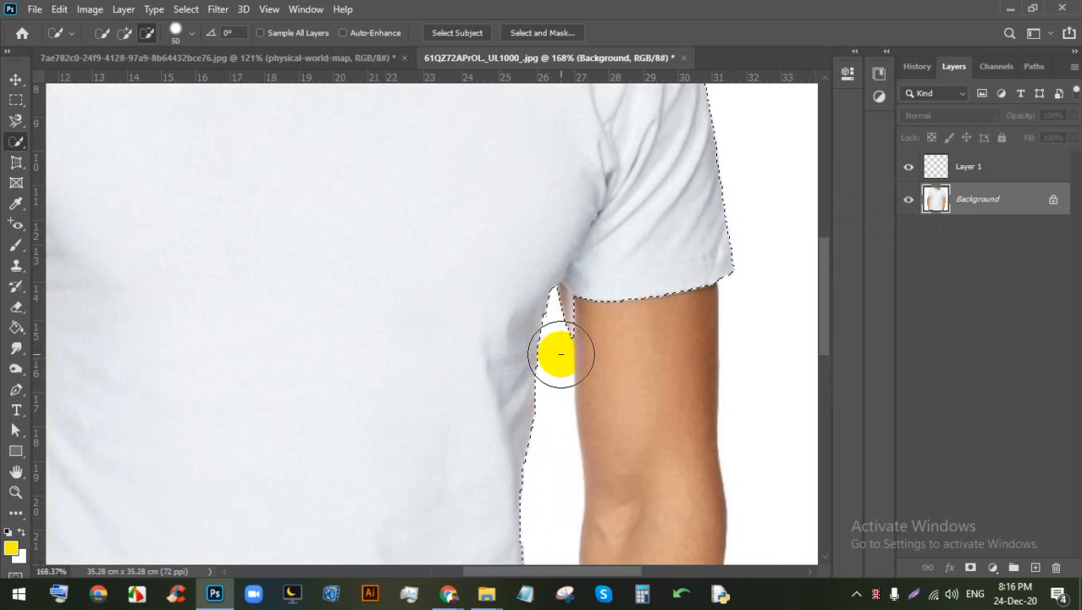
{"action": "scroll", "coordinate": [580, 333], "scroll_direction": "down", "scroll_amount": 4}
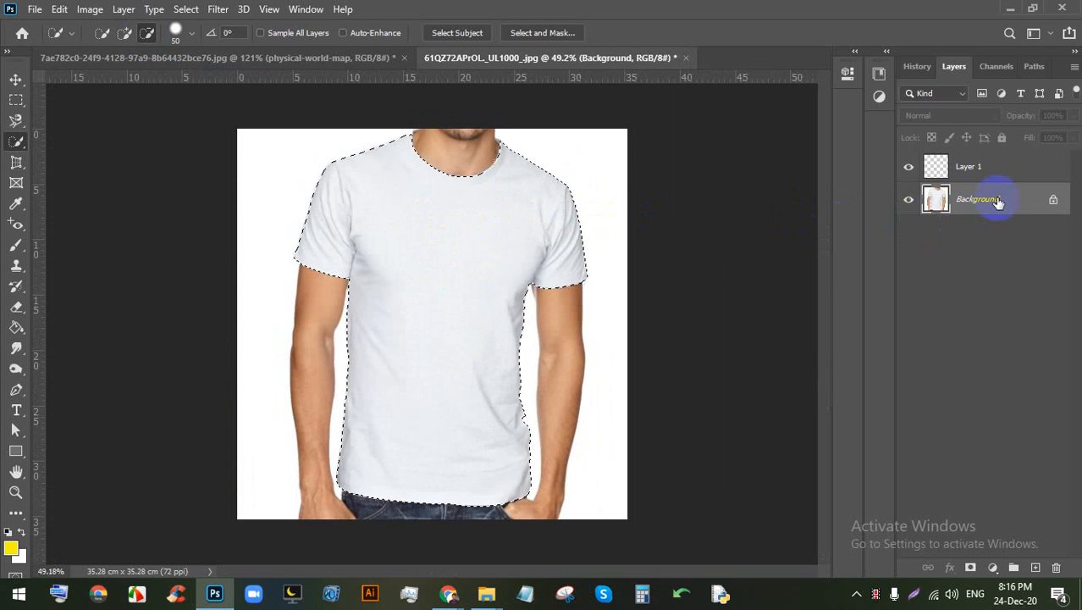
Step: Paint the whole selected T-shirt yellow on Layer 1 with the Brush tool
{"action": "left_click", "coordinate": [999, 167]}
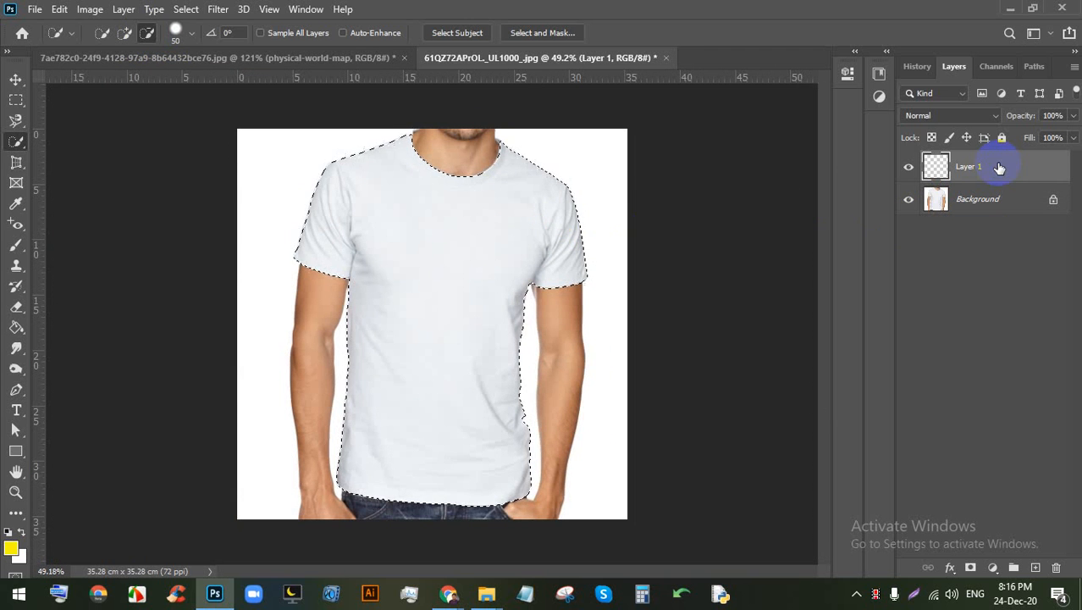
{"action": "left_click", "coordinate": [13, 246]}
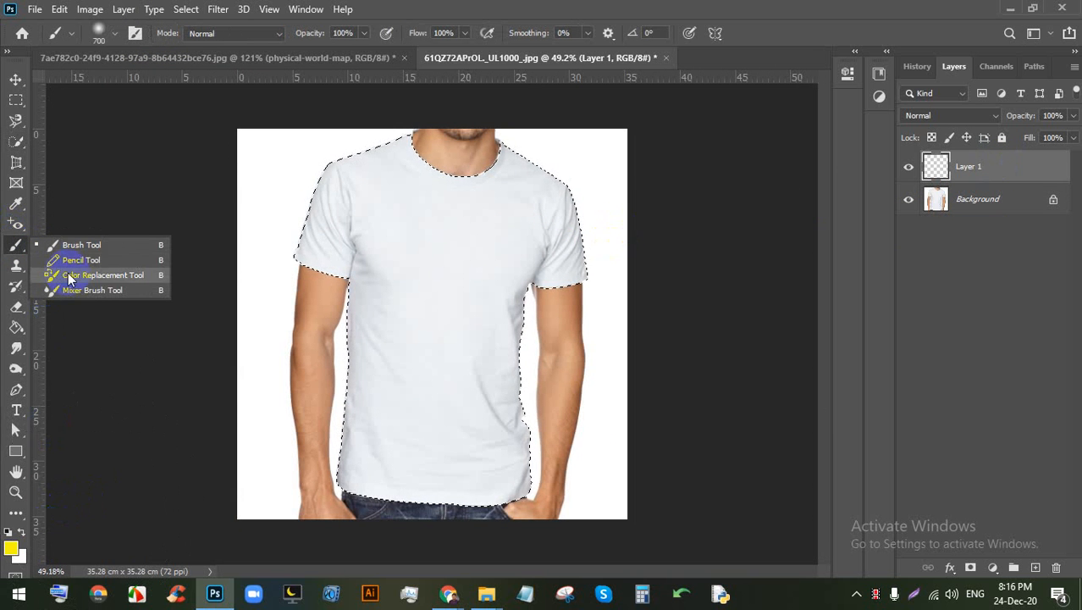
{"action": "left_click", "coordinate": [95, 245]}
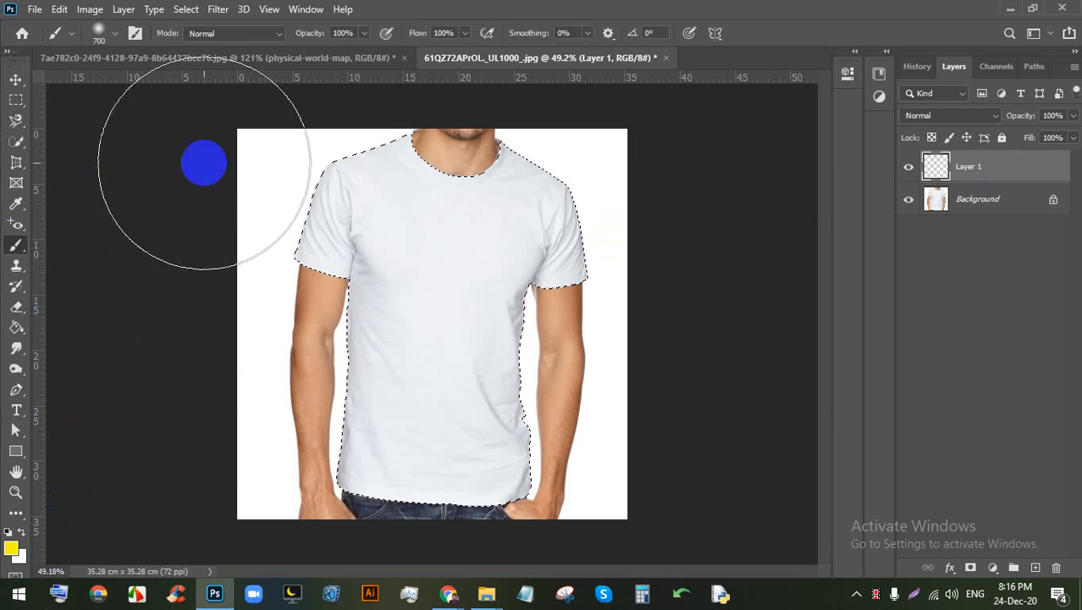
{"action": "scroll", "coordinate": [429, 320], "scroll_direction": "down", "scroll_amount": 2}
{"action": "left_click_drag", "start_coordinate": [442, 244], "coordinate": [492, 367]}
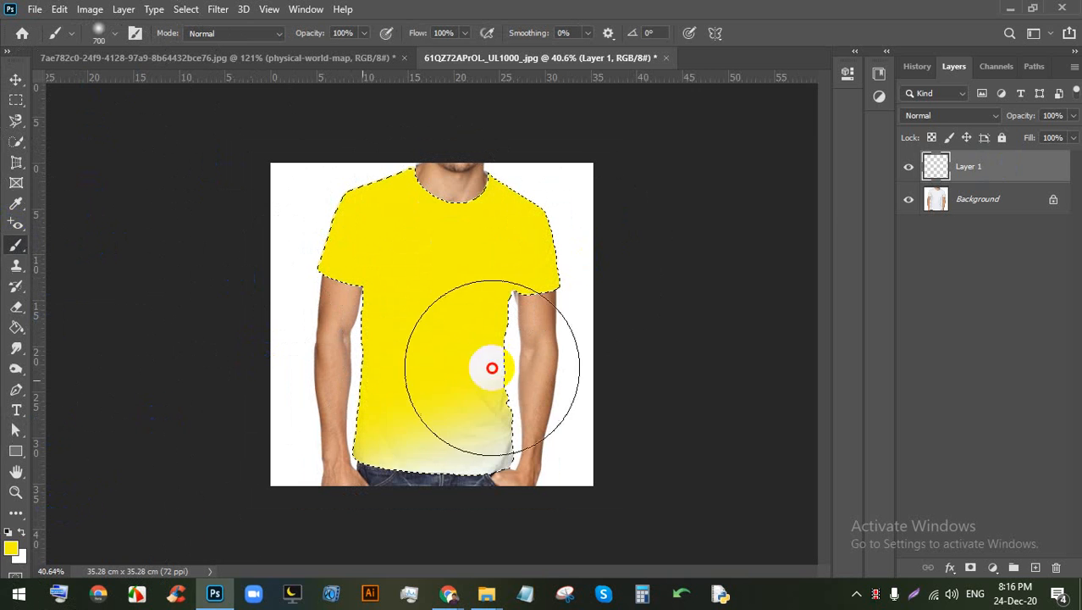
{"action": "mouse_move", "coordinate": [376, 488]}
{"action": "left_mouse_down"}
{"action": "mouse_move", "coordinate": [289, 392]}
{"action": "mouse_move", "coordinate": [505, 444]}
{"action": "left_mouse_up"}
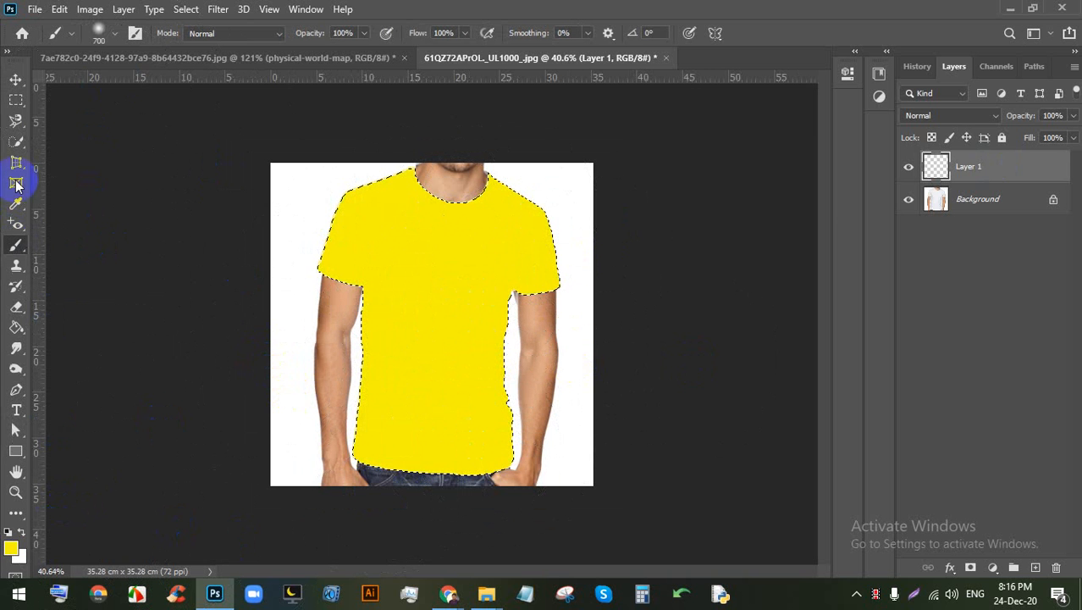
Step: Set Layer 1's blend mode to Multiply and clear the T-shirt selection
{"action": "left_click", "coordinate": [17, 84]}
{"action": "scroll", "coordinate": [534, 208], "scroll_direction": "up", "scroll_amount": 2}
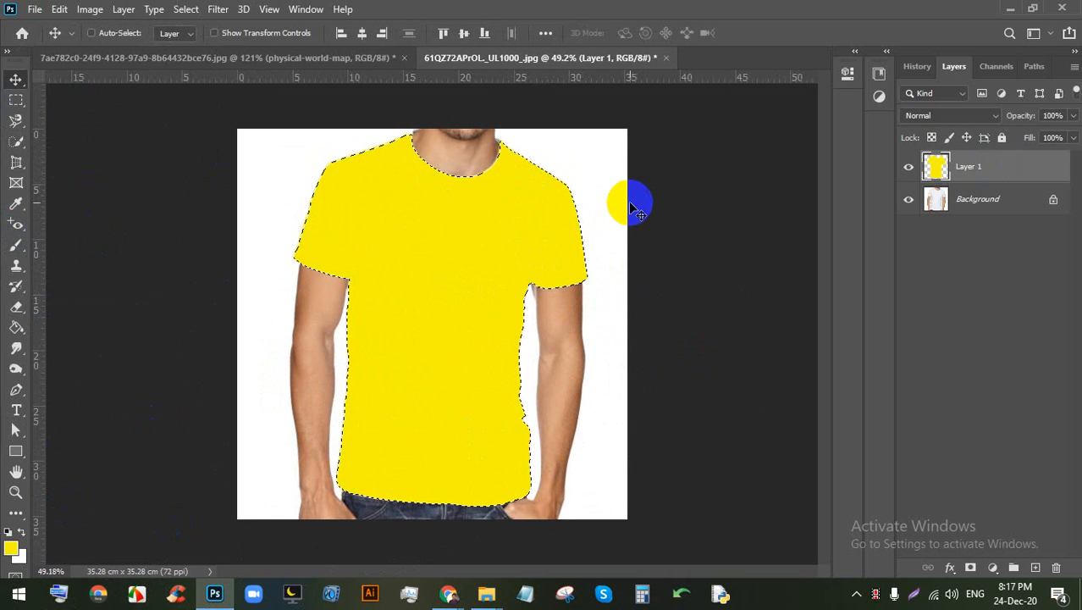
{"action": "left_click", "coordinate": [934, 119]}
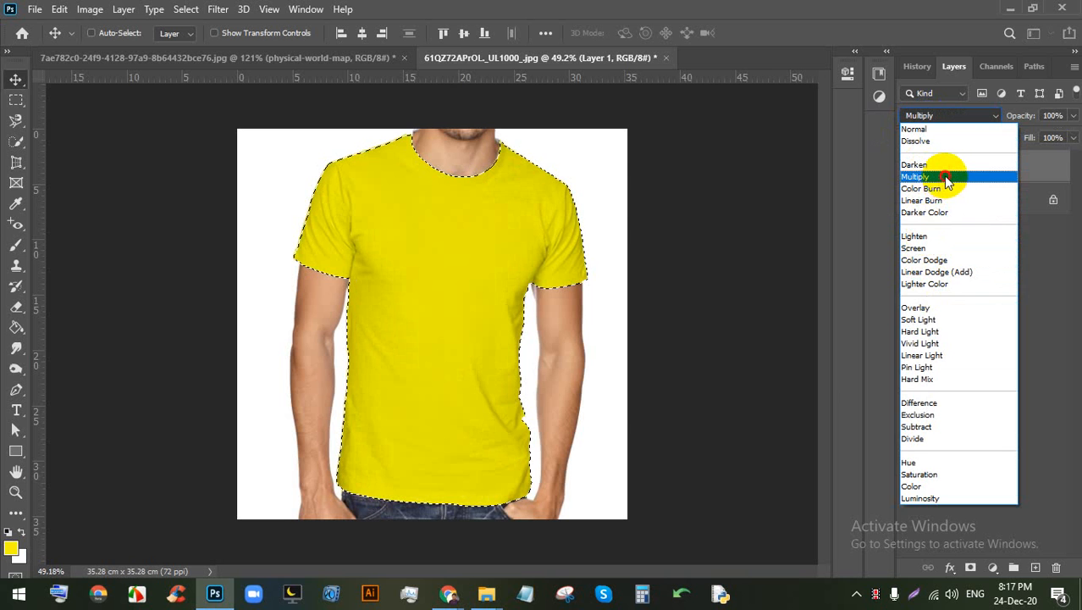
{"action": "left_click", "coordinate": [945, 176]}
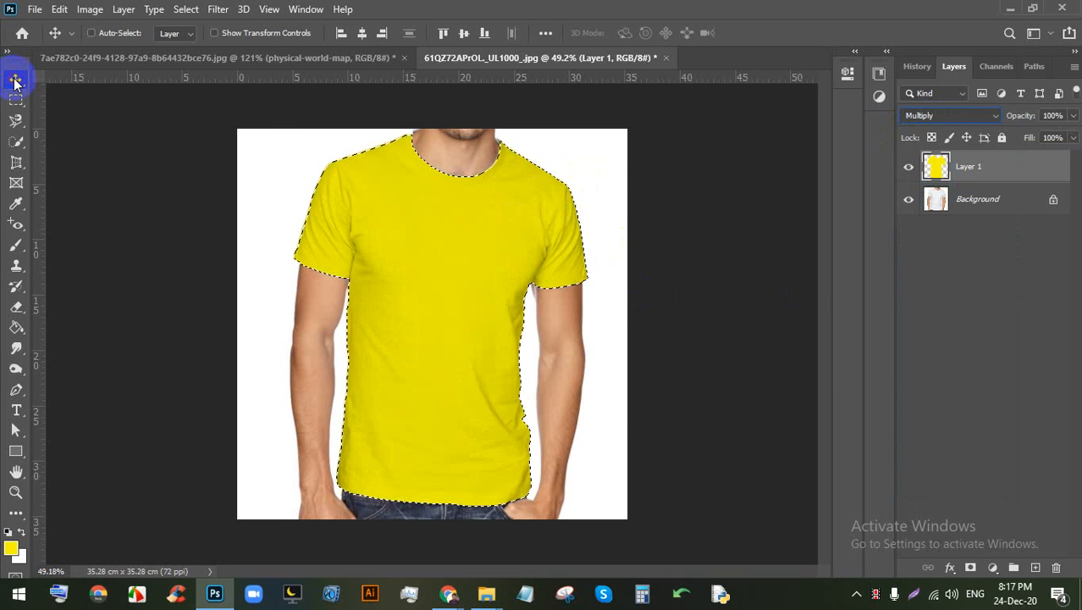
{"action": "key", "text": "ctrl+d"}
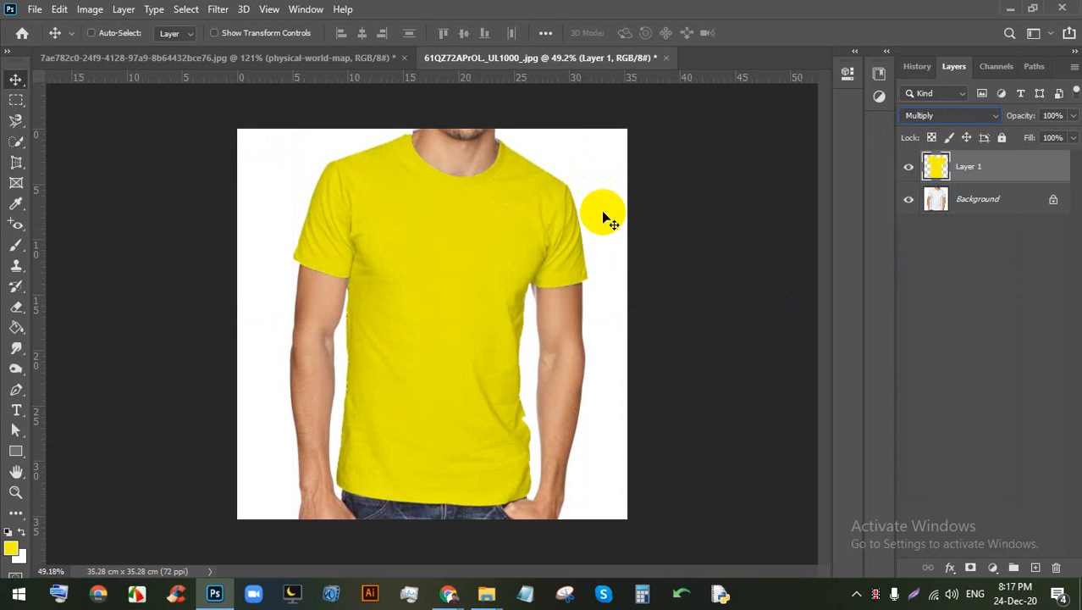
Step: Load Layer 1's T-shirt shape as a selection and fill it with red fb0b49 using the Paint Bucket tool
{"action": "scroll", "coordinate": [422, 261], "scroll_direction": "down", "scroll_amount": 2}
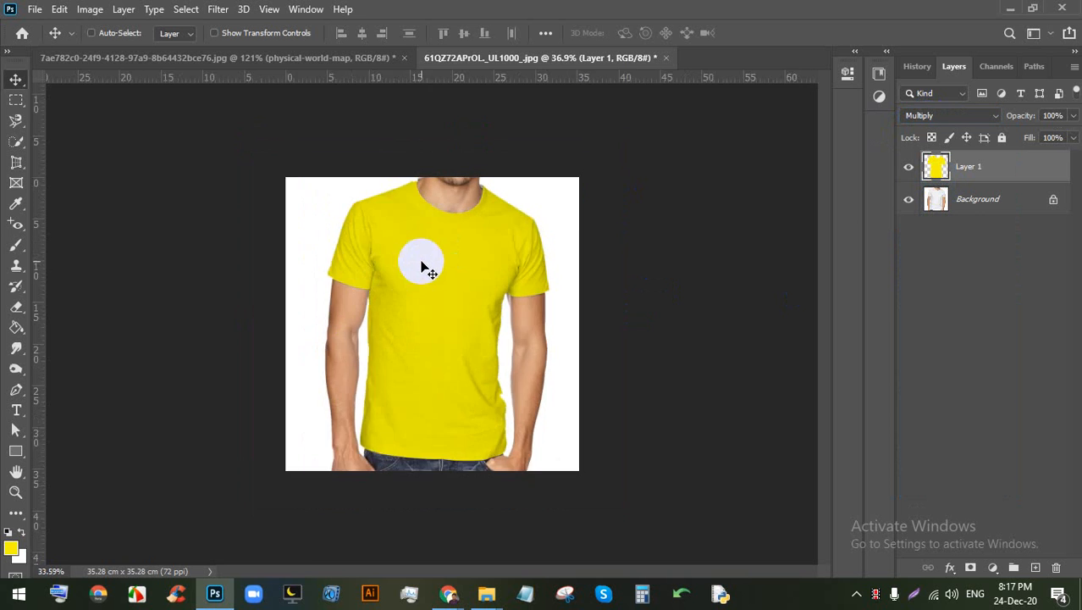
{"action": "scroll", "coordinate": [421, 268], "scroll_direction": "up", "scroll_amount": 4}
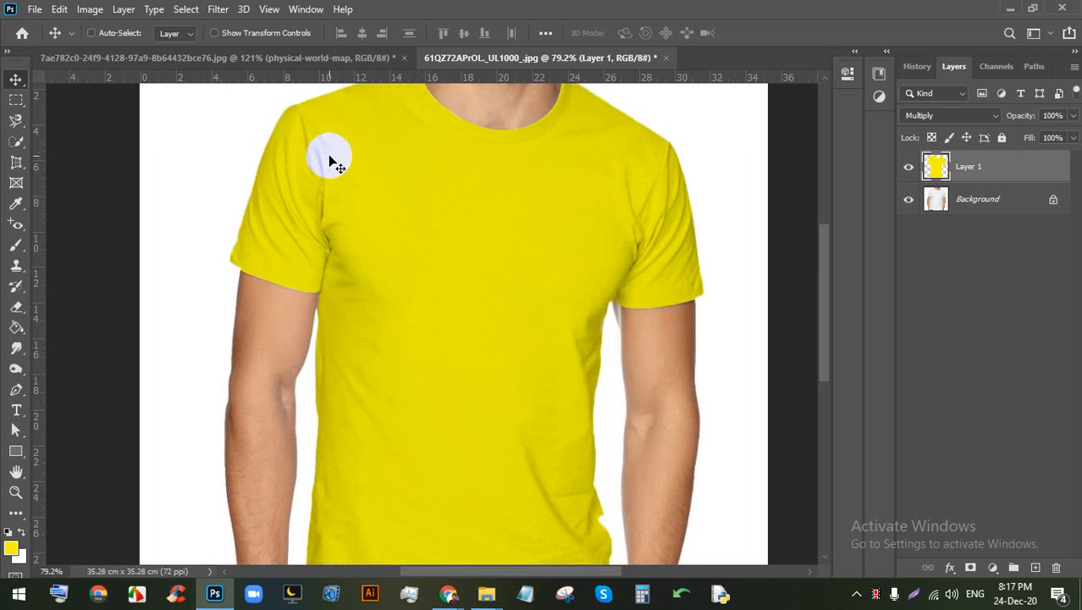
{"action": "scroll", "coordinate": [339, 167], "scroll_direction": "down", "scroll_amount": 2}
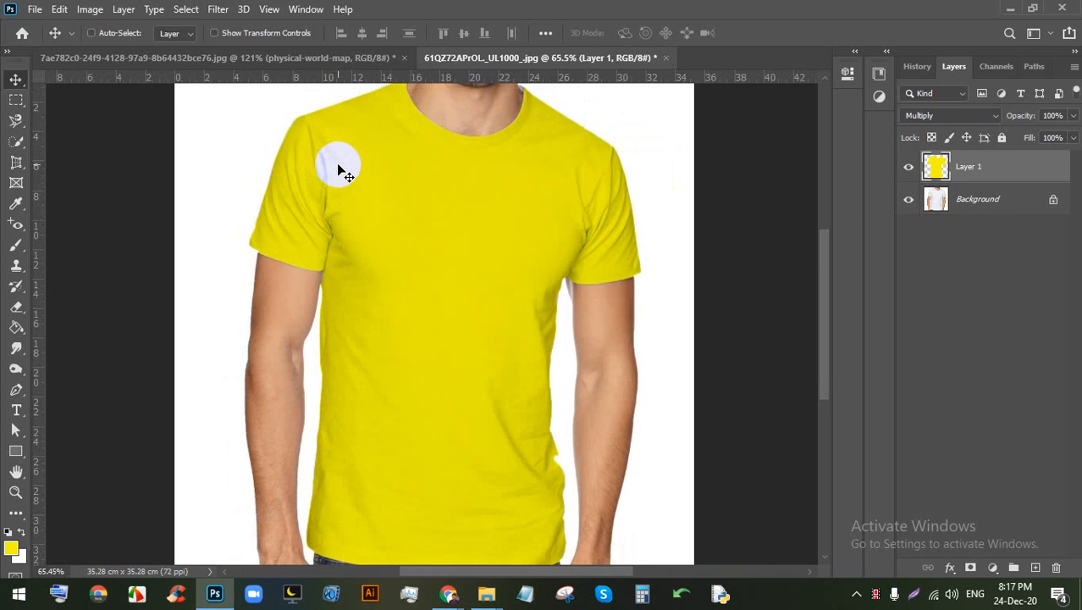
{"action": "scroll", "coordinate": [344, 157], "scroll_direction": "up", "scroll_amount": 3}
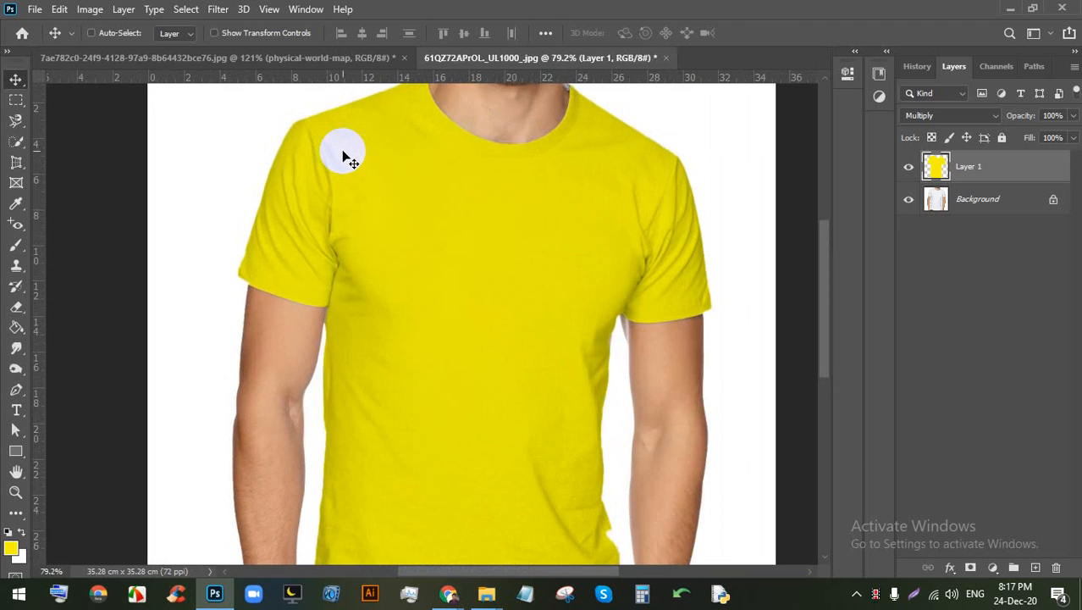
{"action": "scroll", "coordinate": [347, 160], "scroll_direction": "down", "scroll_amount": 2}
{"action": "scroll", "coordinate": [471, 195], "scroll_direction": "down", "scroll_amount": 3}
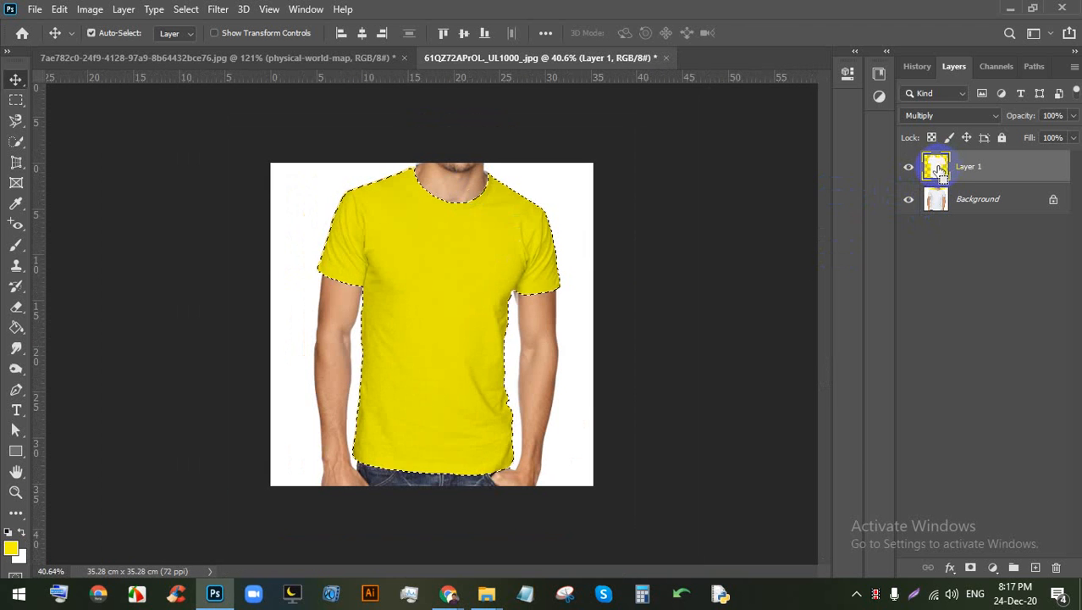
{"action": "left_click", "coordinate": [16, 327]}
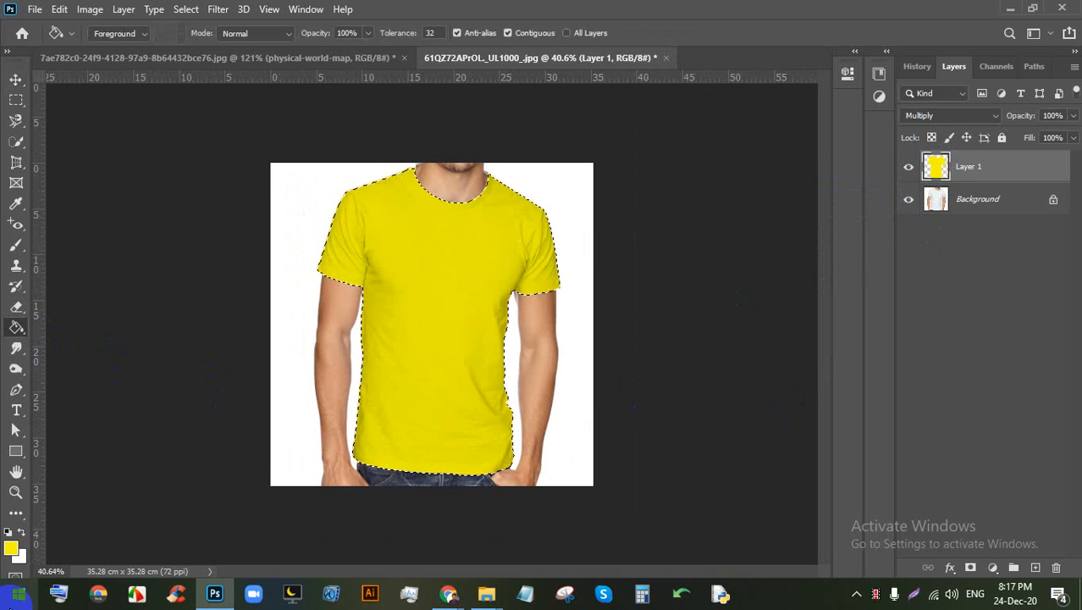
{"action": "left_click", "coordinate": [10, 543]}
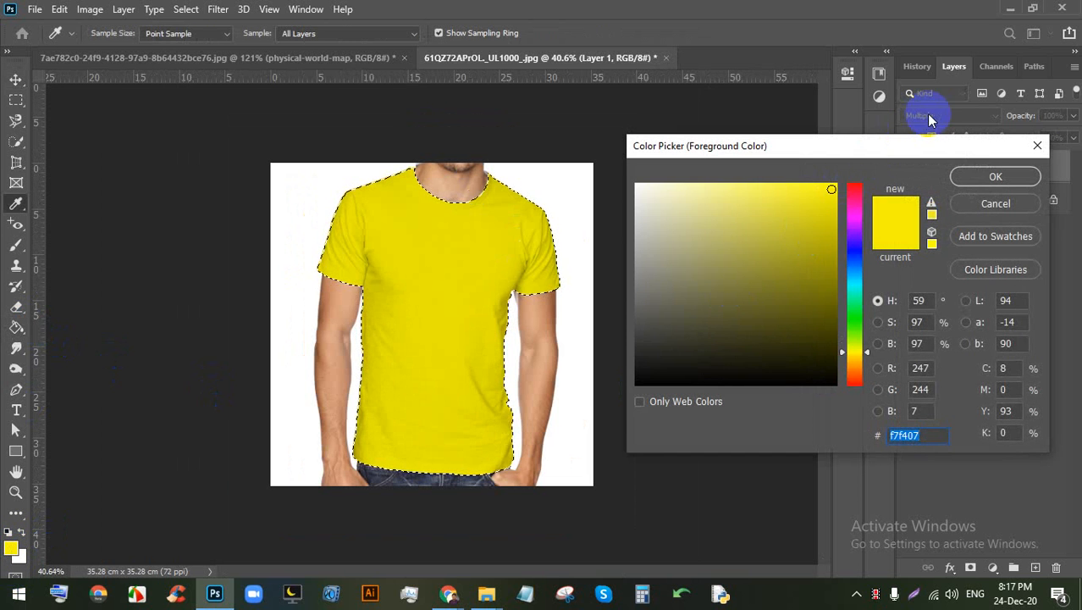
{"action": "left_click", "coordinate": [853, 195]}
{"action": "left_click", "coordinate": [974, 178]}
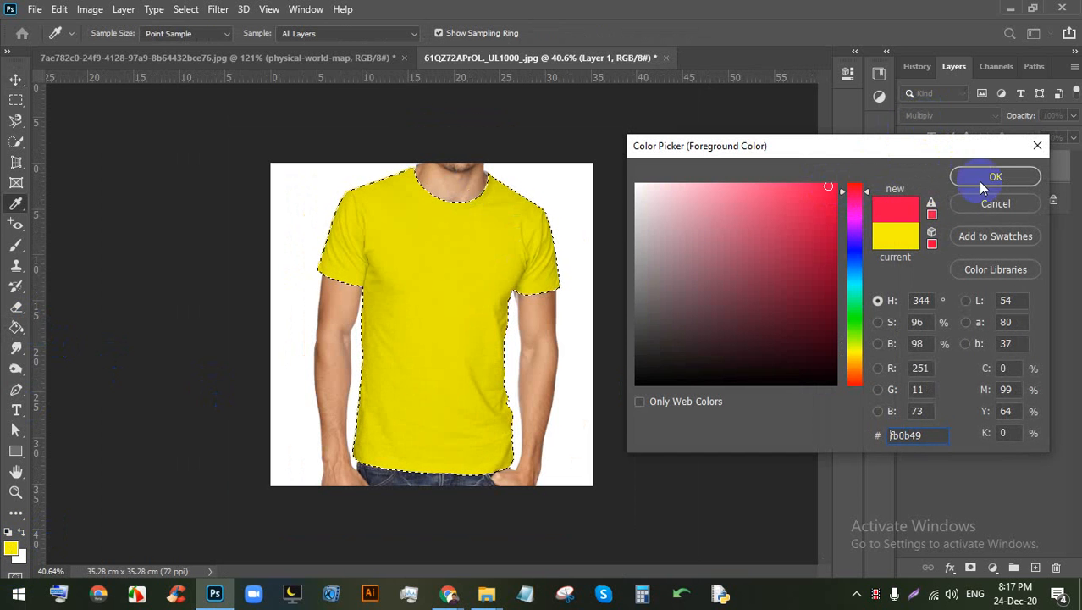
{"action": "left_click", "coordinate": [447, 283]}
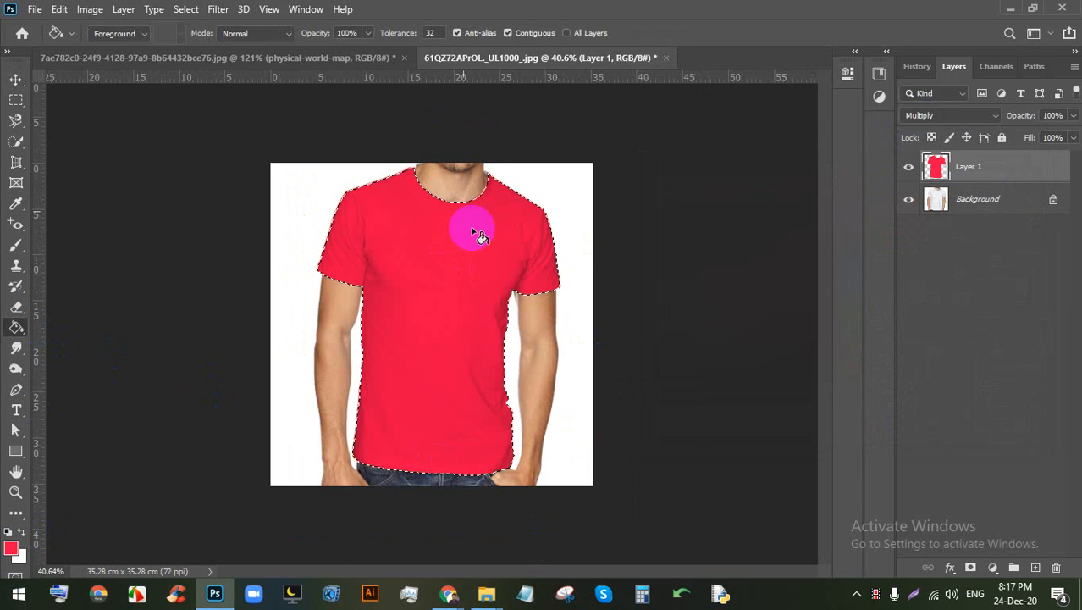
Step: Choose a deep blue foreground color and refill the selected T-shirt on Layer 1 with it
{"action": "scroll", "coordinate": [507, 169], "scroll_direction": "up", "scroll_amount": 12}
{"action": "scroll", "coordinate": [279, 292], "scroll_direction": "down", "scroll_amount": 10}
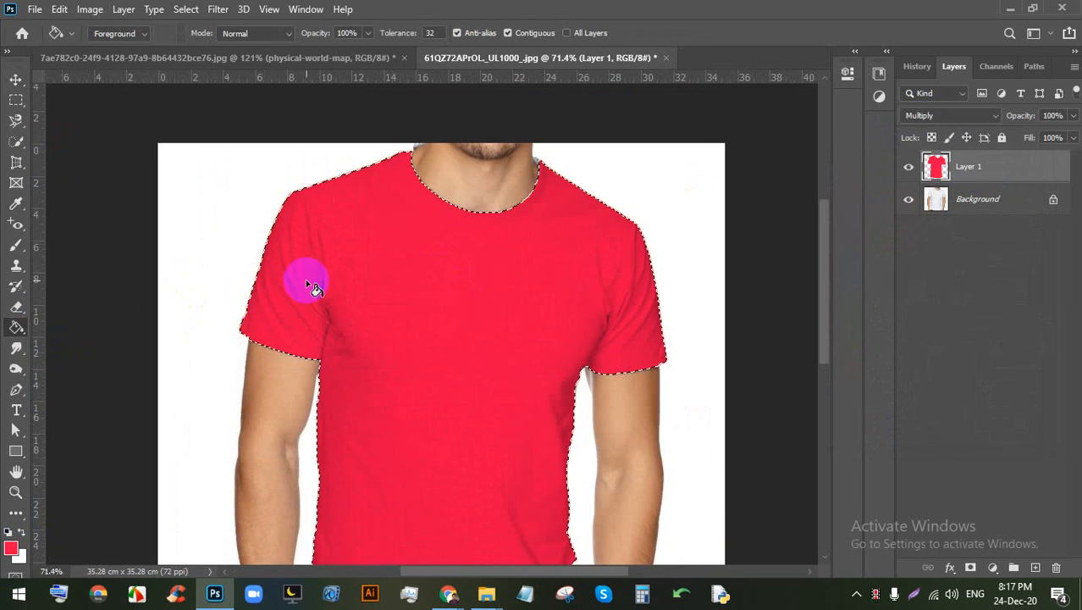
{"action": "scroll", "coordinate": [330, 309], "scroll_direction": "up", "scroll_amount": 5}
{"action": "scroll", "coordinate": [316, 188], "scroll_direction": "up", "scroll_amount": 5}
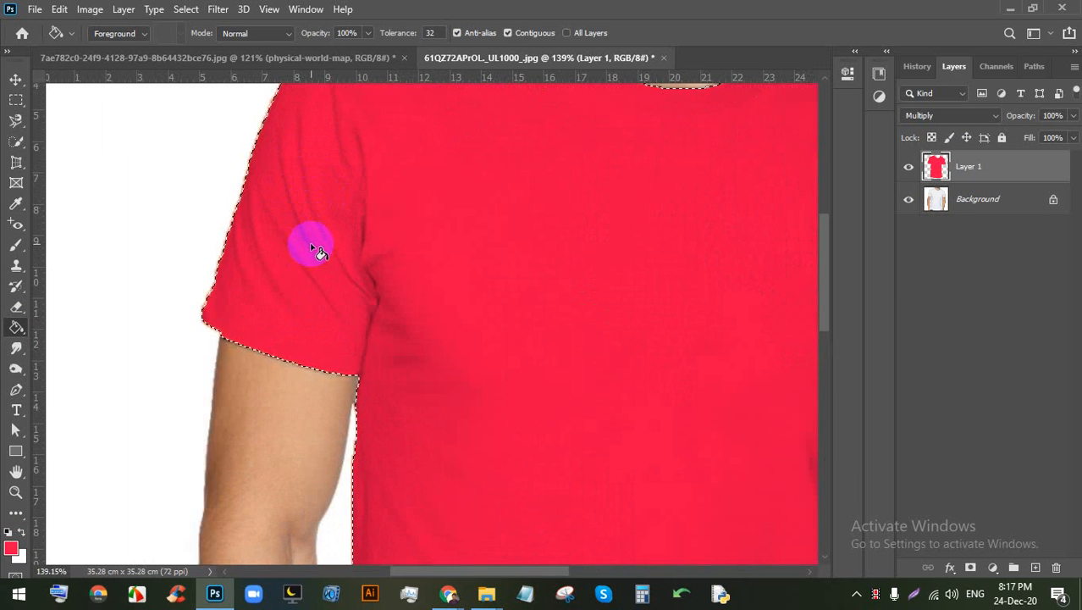
{"action": "scroll", "coordinate": [313, 250], "scroll_direction": "down", "scroll_amount": 5}
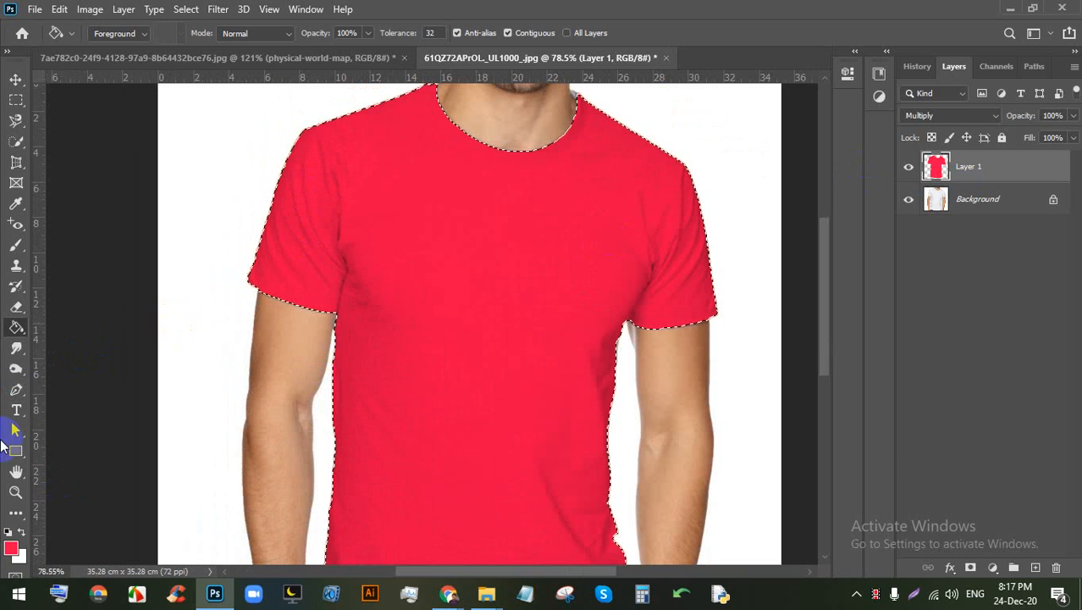
{"action": "left_click", "coordinate": [11, 548]}
{"action": "left_click", "coordinate": [843, 257]}
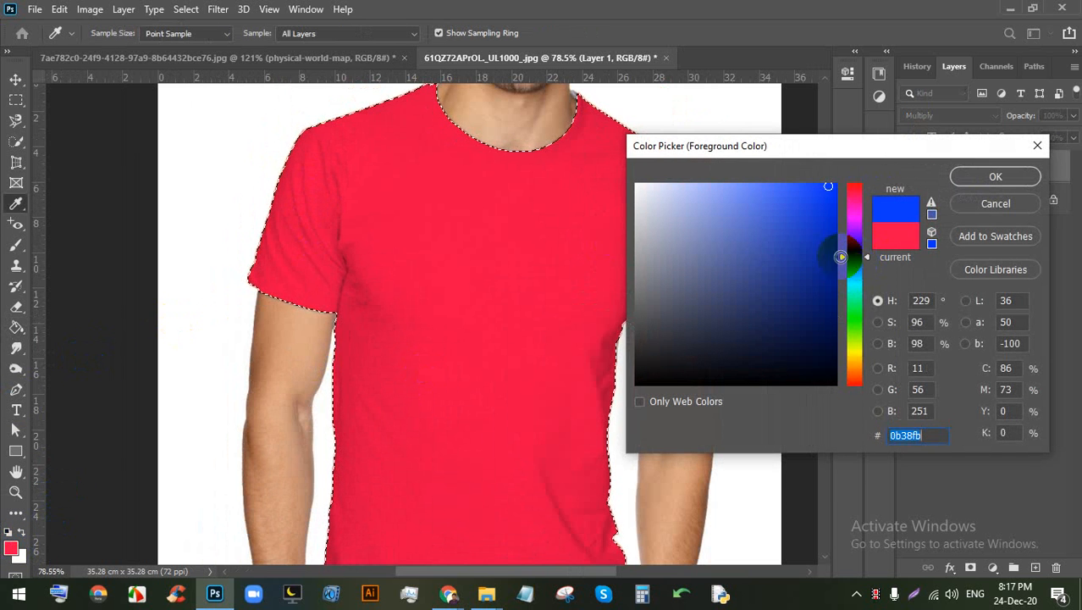
{"action": "left_click", "coordinate": [996, 176]}
{"action": "key", "text": "g"}
{"action": "left_click", "coordinate": [548, 232]}
Step: Change the foreground color to light blue a5b1e7 and refill the selected T-shirt on Layer 1
{"action": "scroll", "coordinate": [560, 234], "scroll_direction": "down", "scroll_amount": 1}
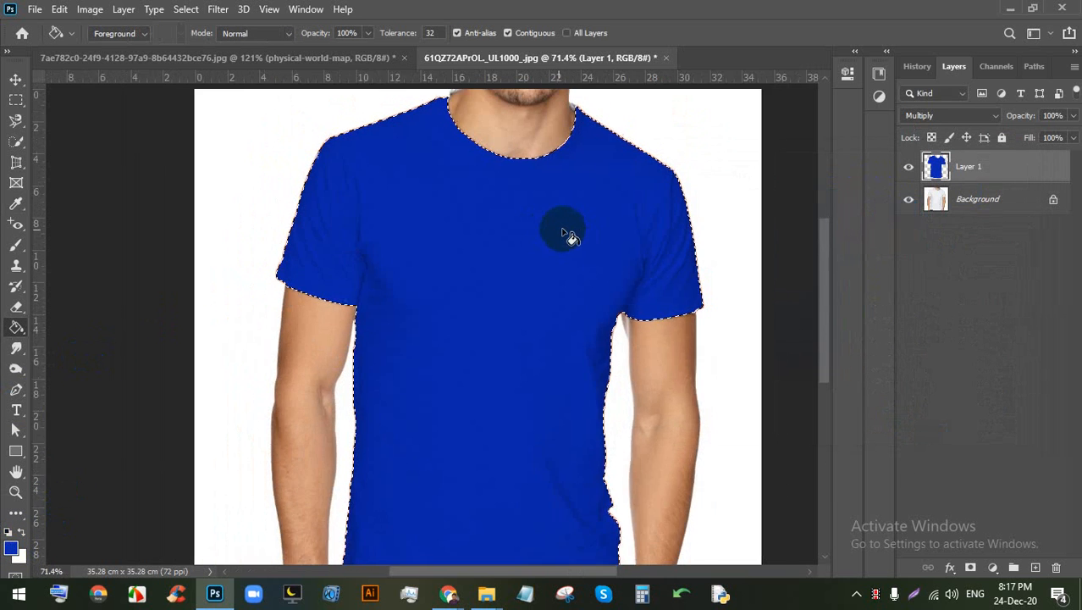
{"action": "scroll", "coordinate": [603, 230], "scroll_direction": "up", "scroll_amount": 3}
{"action": "scroll", "coordinate": [386, 266], "scroll_direction": "down", "scroll_amount": 2}
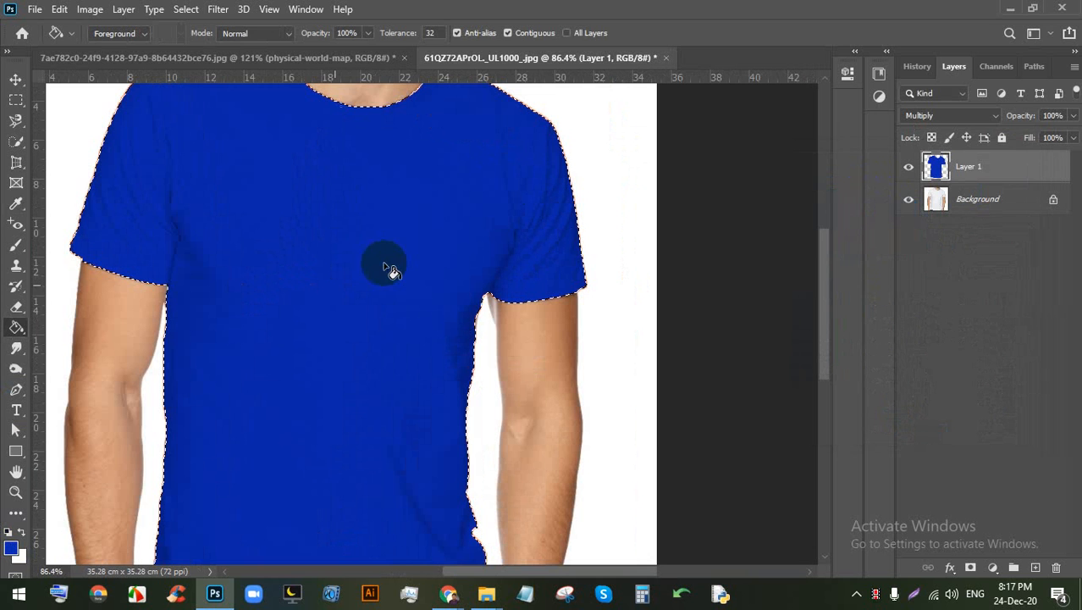
{"action": "left_click", "coordinate": [12, 542]}
{"action": "left_click", "coordinate": [693, 202]}
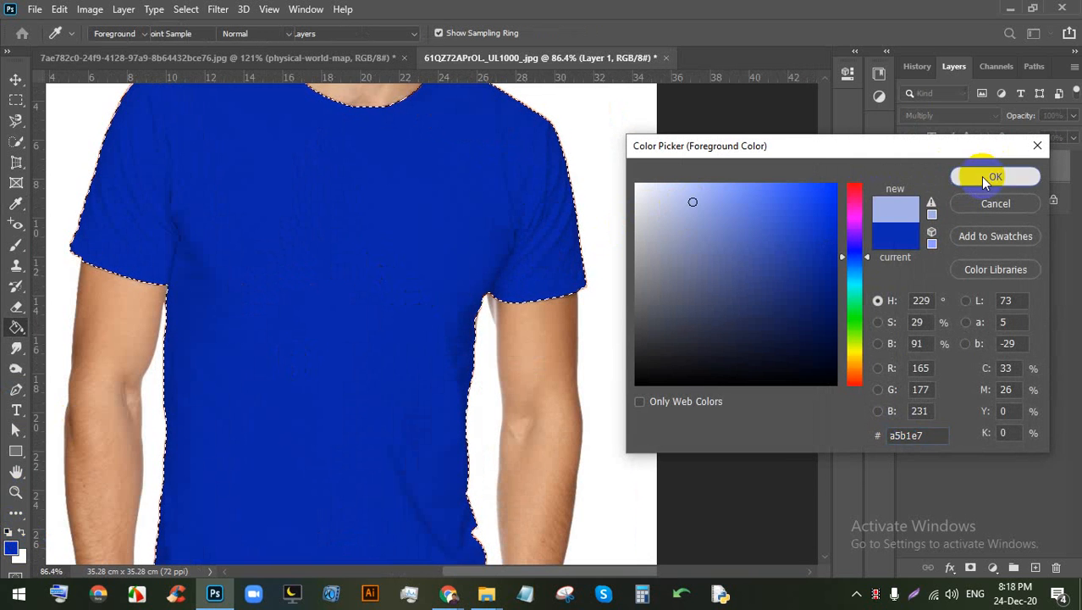
{"action": "left_click", "coordinate": [984, 180]}
{"action": "left_click", "coordinate": [527, 224]}
Step: Set the foreground color to orange-red df2905 and refill the selected T-shirt on Layer 1
{"action": "scroll", "coordinate": [447, 224], "scroll_direction": "down", "scroll_amount": 2}
{"action": "scroll", "coordinate": [145, 213], "scroll_direction": "up", "scroll_amount": 2}
{"action": "scroll", "coordinate": [144, 331], "scroll_direction": "down", "scroll_amount": 2}
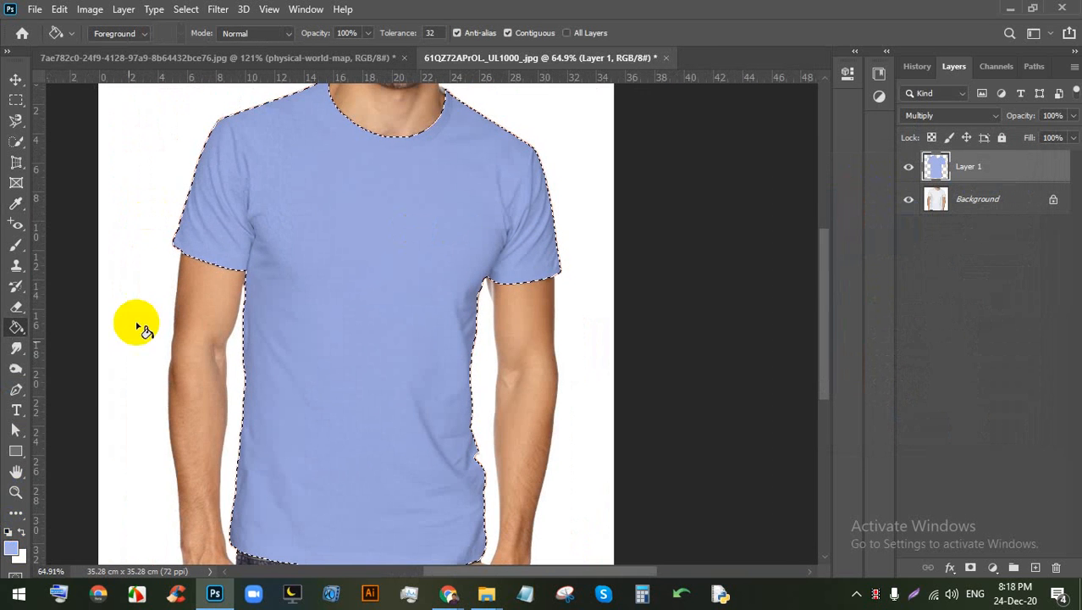
{"action": "left_click", "coordinate": [14, 548]}
{"action": "mouse_move", "coordinate": [854, 373]}
{"action": "left_mouse_down"}
{"action": "mouse_move", "coordinate": [853, 350]}
{"action": "mouse_move", "coordinate": [855, 379]}
{"action": "left_mouse_up"}
{"action": "left_click", "coordinate": [834, 207]}
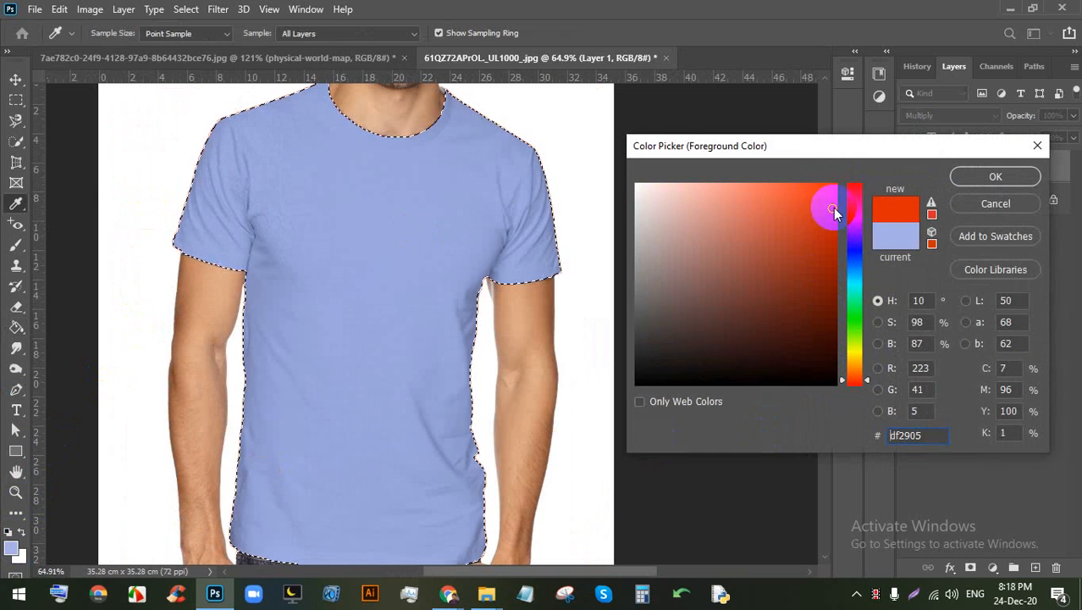
{"action": "left_click", "coordinate": [982, 176]}
{"action": "left_click", "coordinate": [449, 205]}
{"action": "scroll", "coordinate": [507, 207], "scroll_direction": "up", "scroll_amount": 3}
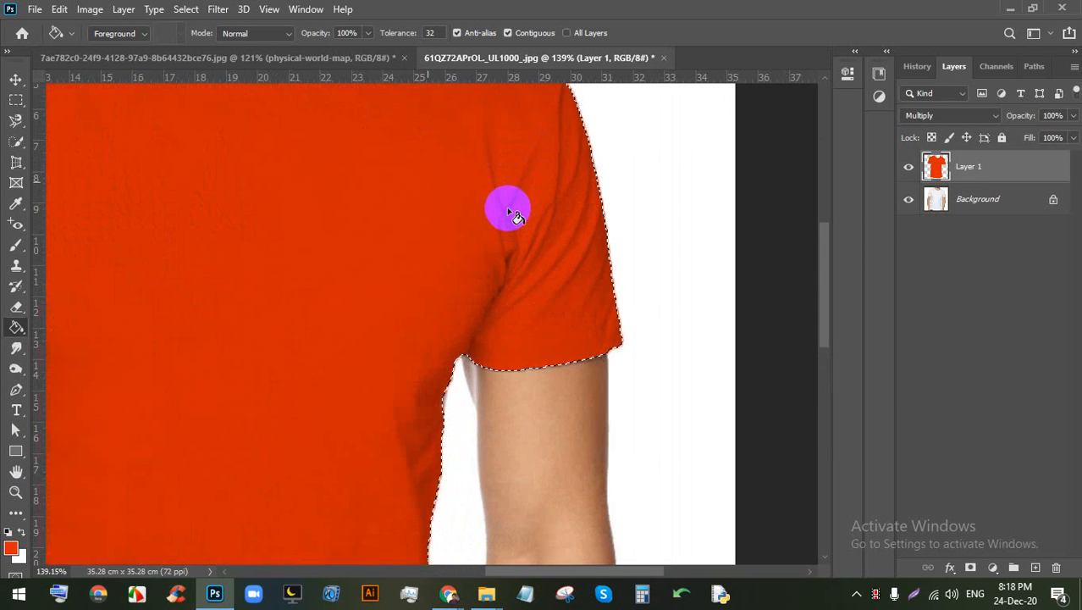
{"action": "scroll", "coordinate": [504, 207], "scroll_direction": "down", "scroll_amount": 4}
{"action": "scroll", "coordinate": [506, 213], "scroll_direction": "down", "scroll_amount": 2}
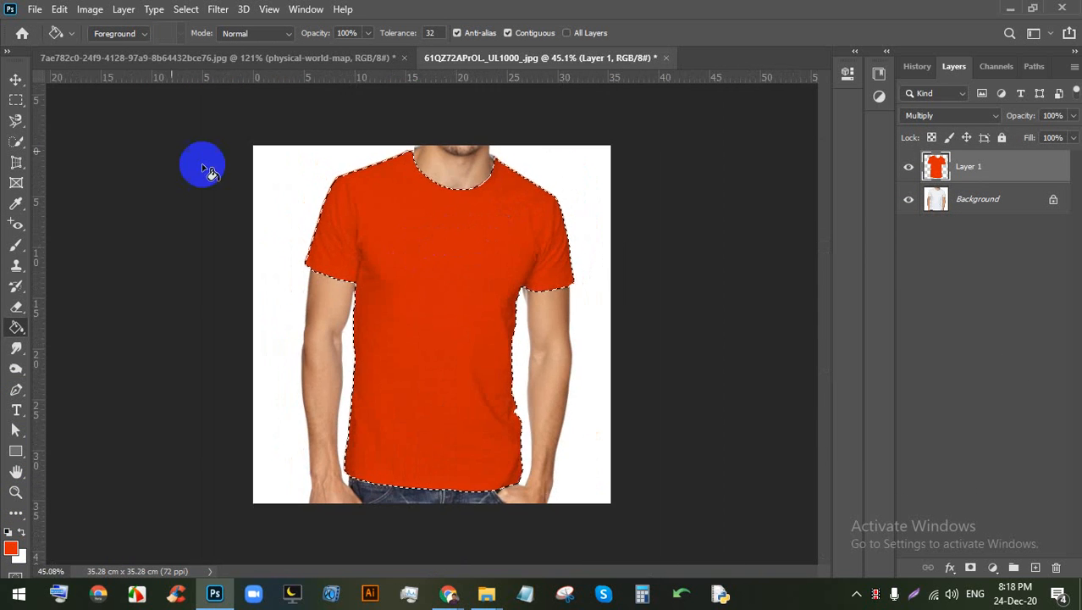
Step: Switch to the Google Meet call in Chrome to check the participants, and return to Photoshop
{"action": "left_click", "coordinate": [16, 79]}
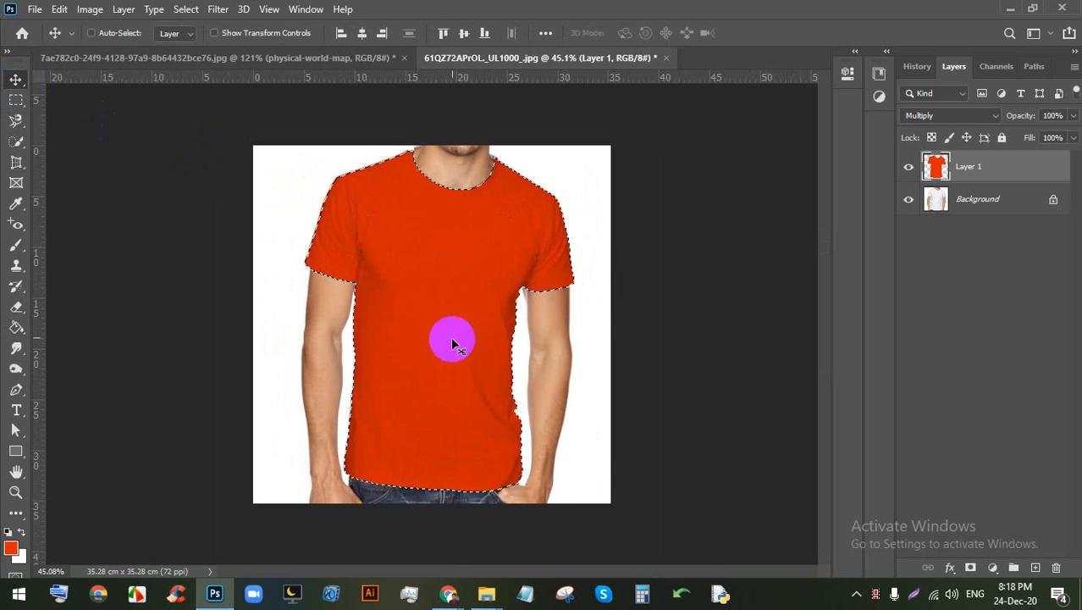
{"action": "mouse_move", "coordinate": [448, 593]}
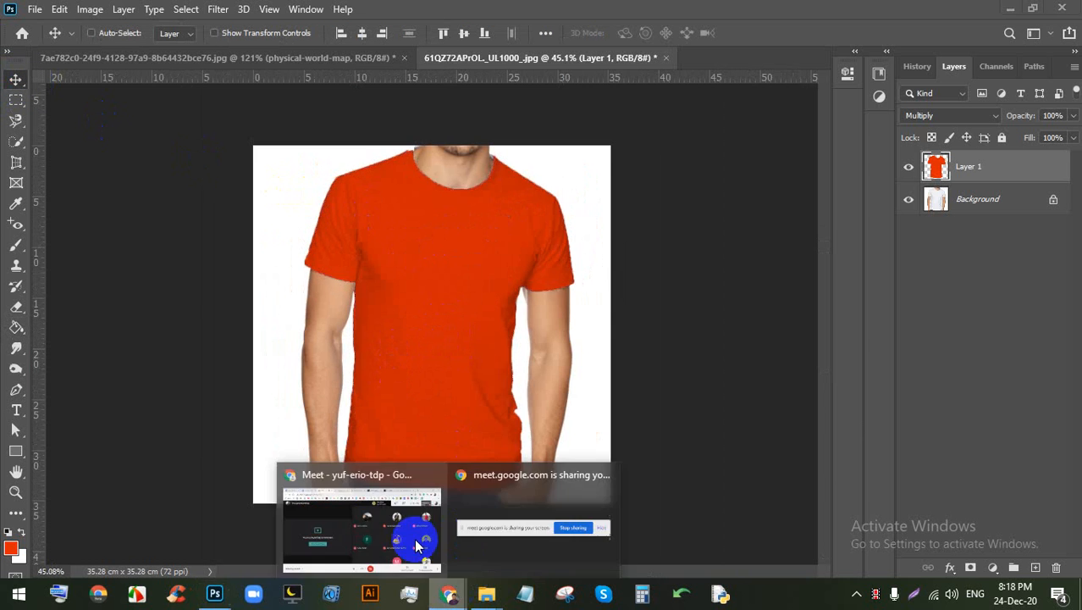
{"action": "left_click", "coordinate": [422, 512]}
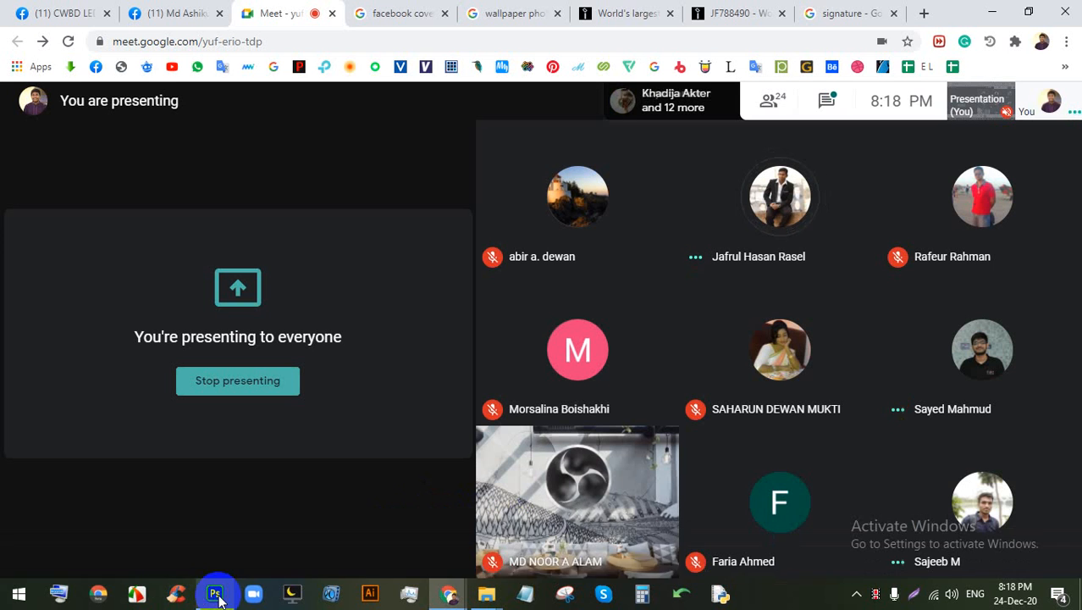
{"action": "left_click", "coordinate": [217, 594]}
Step: Clear the selection around the orange-red T-shirt
{"action": "scroll", "coordinate": [389, 345], "scroll_direction": "down", "scroll_amount": 4}
{"action": "scroll", "coordinate": [403, 268], "scroll_direction": "up", "scroll_amount": 3}
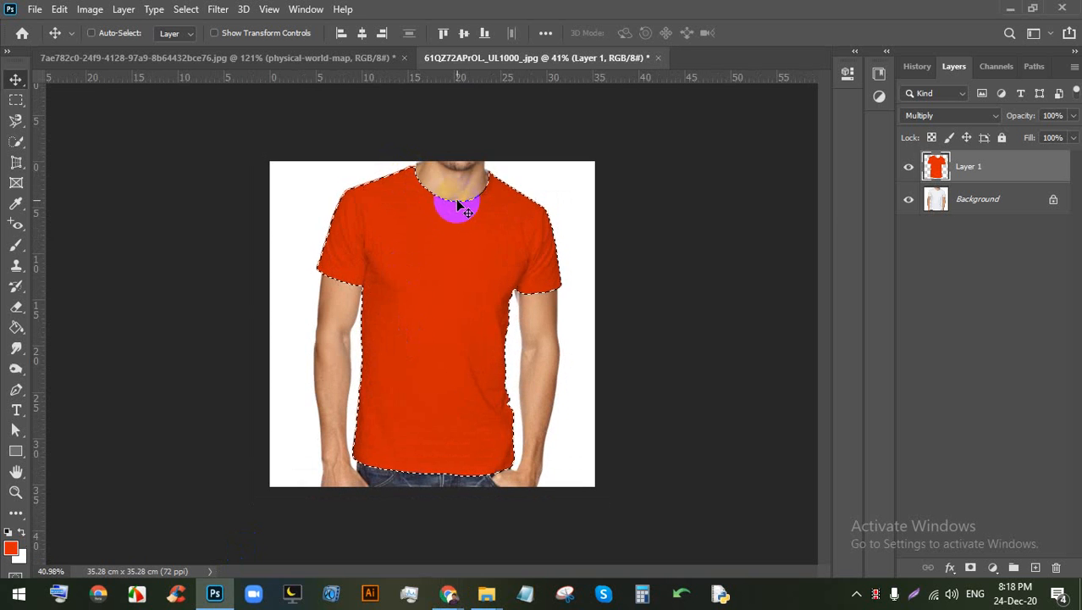
{"action": "scroll", "coordinate": [476, 102], "scroll_direction": "up", "scroll_amount": 2}
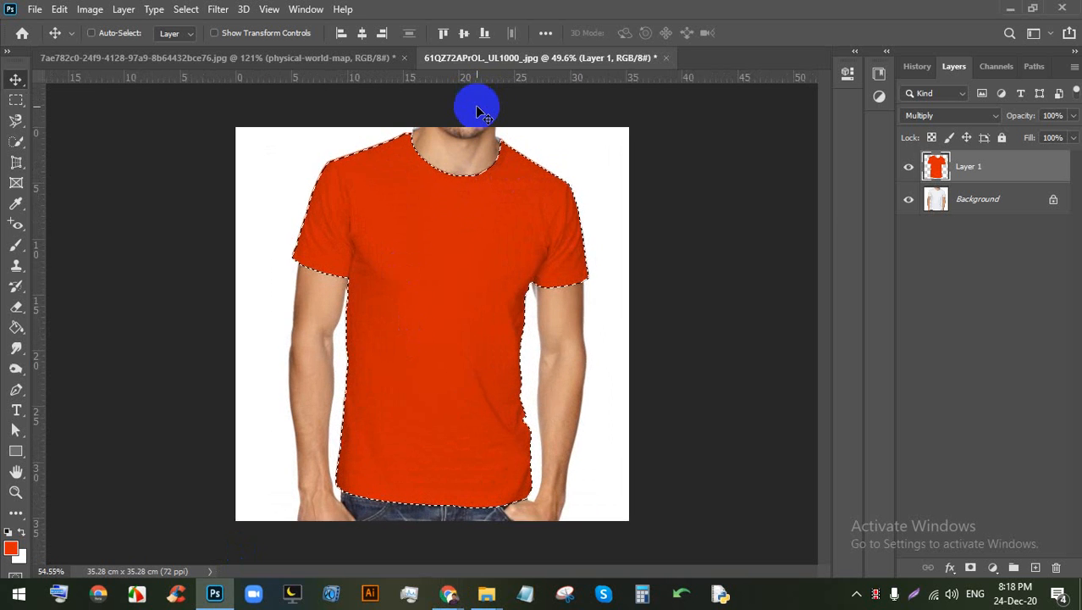
{"action": "scroll", "coordinate": [396, 166], "scroll_direction": "up", "scroll_amount": 1}
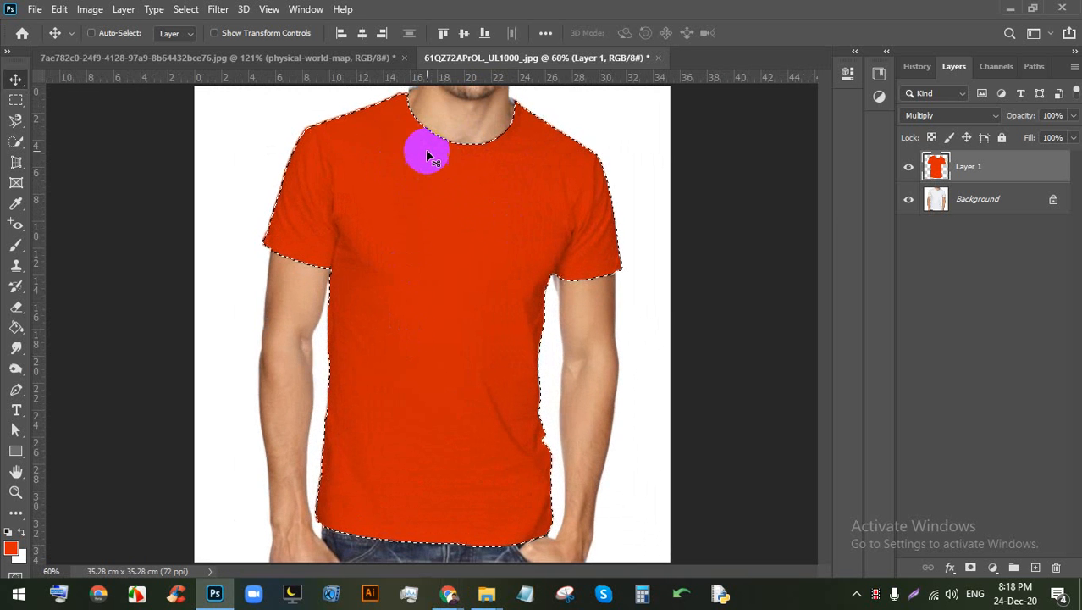
{"action": "key", "text": "ctrl+d"}
{"action": "scroll", "coordinate": [440, 144], "scroll_direction": "down", "scroll_amount": 2}
{"action": "scroll", "coordinate": [326, 206], "scroll_direction": "up", "scroll_amount": 2}
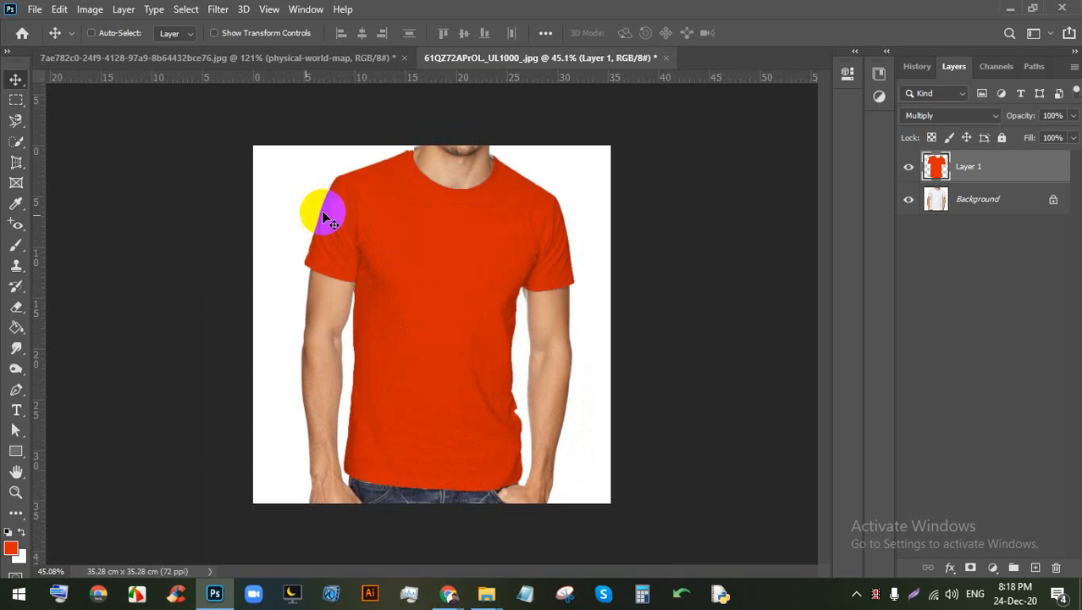
{"action": "left_click", "coordinate": [22, 223]}
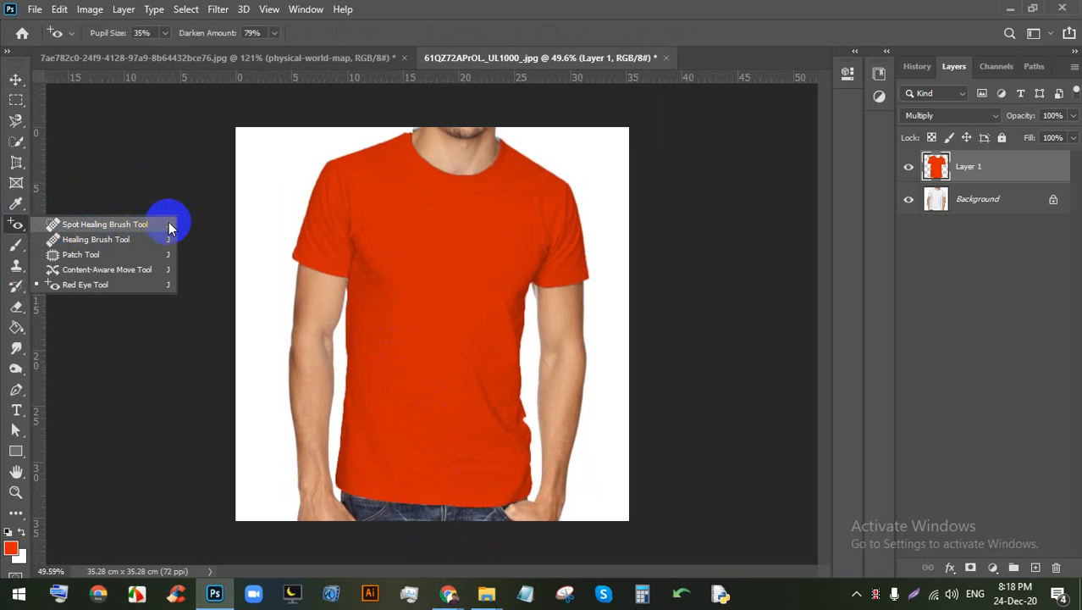
{"action": "left_click", "coordinate": [18, 246]}
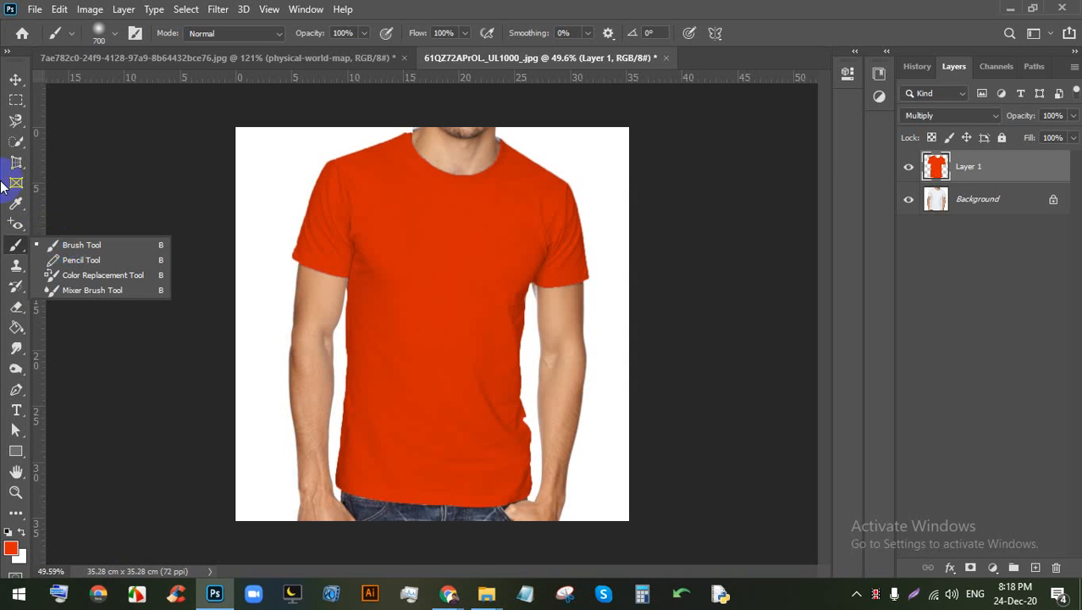
{"action": "left_click", "coordinate": [19, 145]}
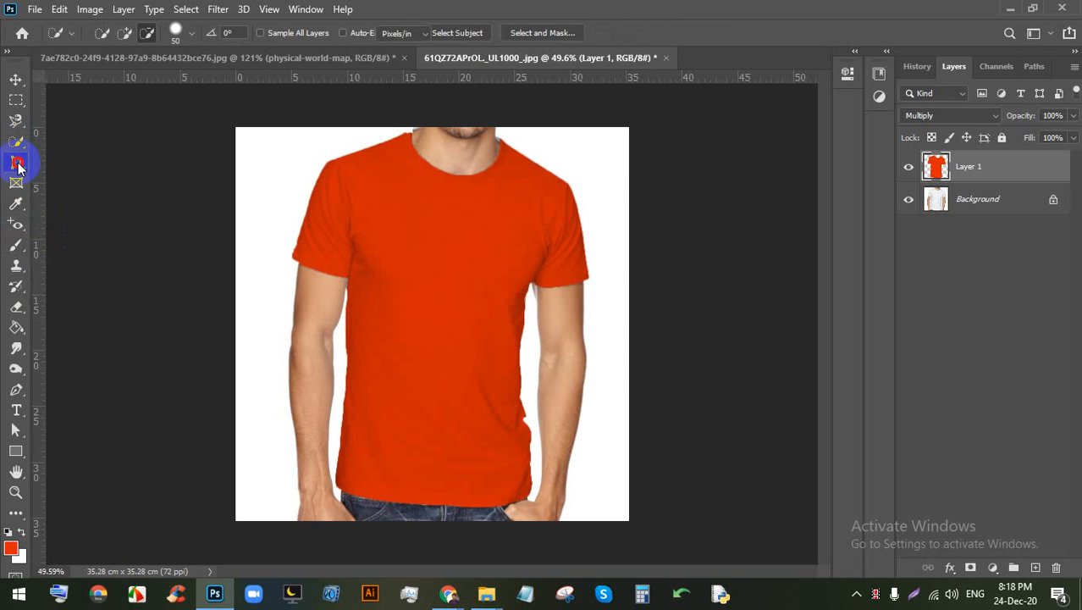
{"action": "left_click", "coordinate": [18, 167]}
{"action": "left_click", "coordinate": [17, 226]}
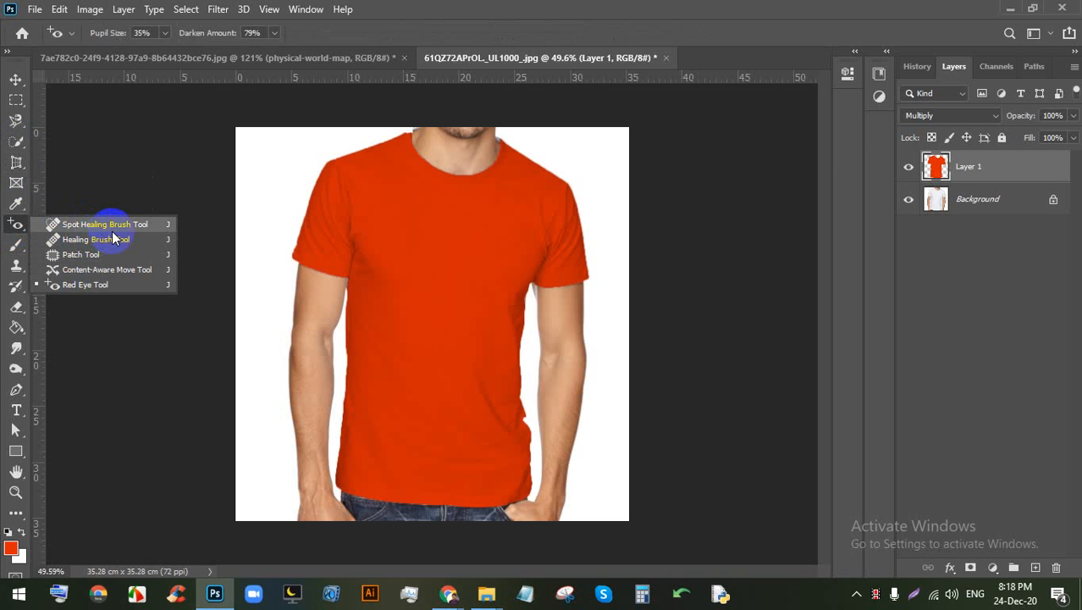
Step: Switch to Chrome and run a Google image search for "image retouch" in a new tab
{"action": "left_click", "coordinate": [440, 593]}
{"action": "left_click", "coordinate": [375, 543]}
{"action": "left_click", "coordinate": [875, 12]}
{"action": "left_click", "coordinate": [924, 14]}
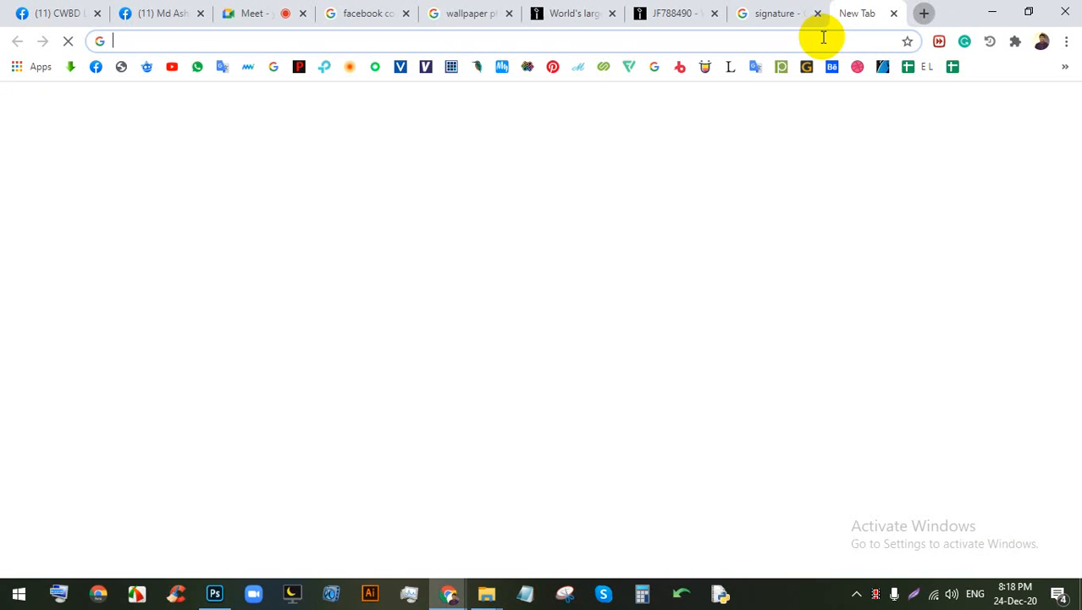
{"action": "left_click", "coordinate": [740, 339]}
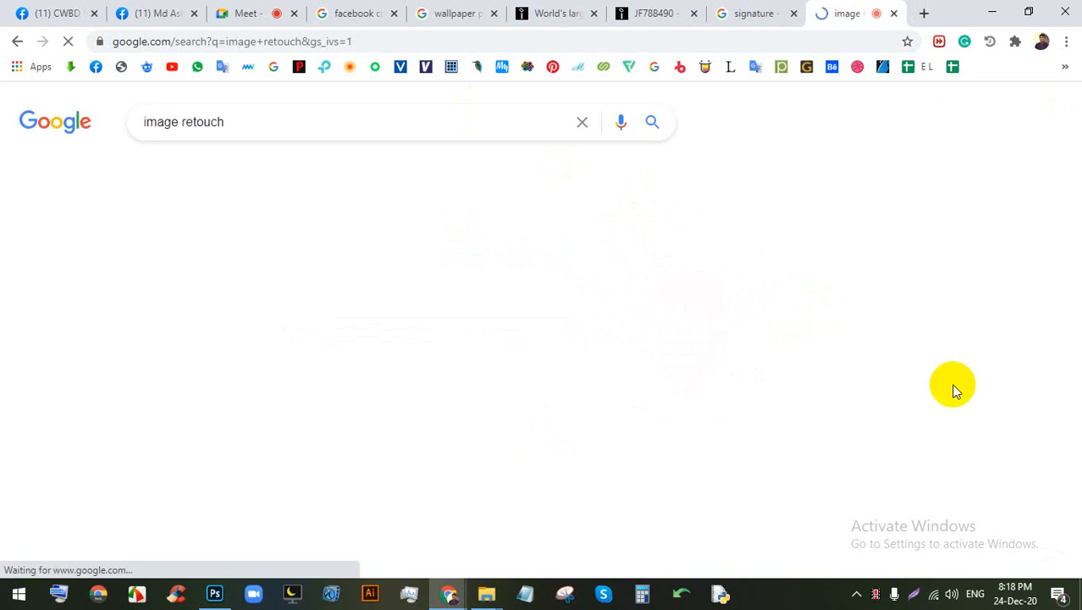
{"action": "left_click", "coordinate": [223, 175]}
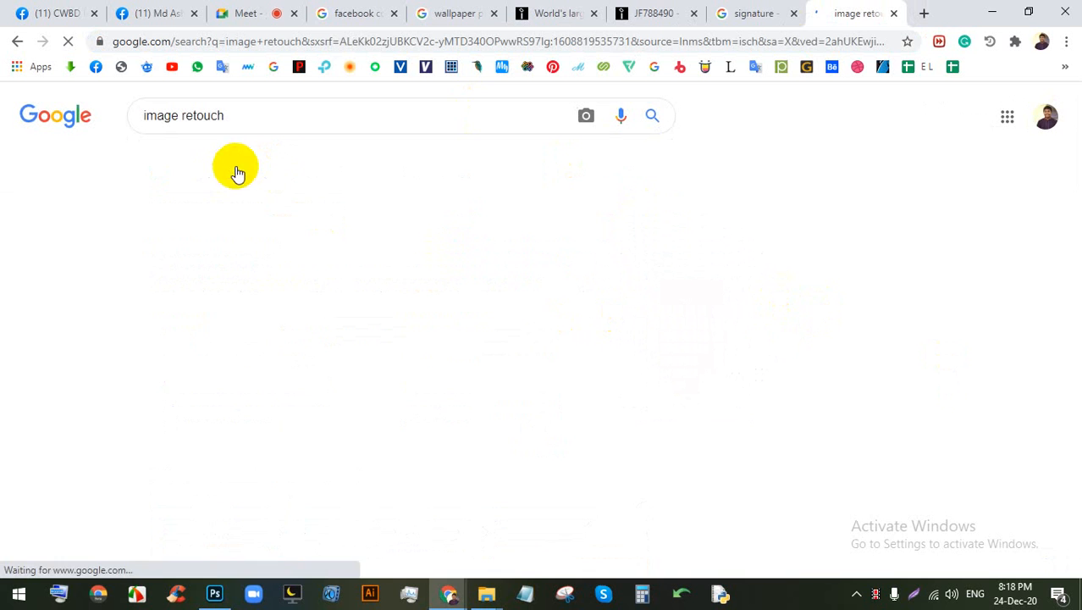
Step: Examine the before-and-after face retouching examples in the image results, previewing several of them
{"action": "left_click", "coordinate": [644, 305]}
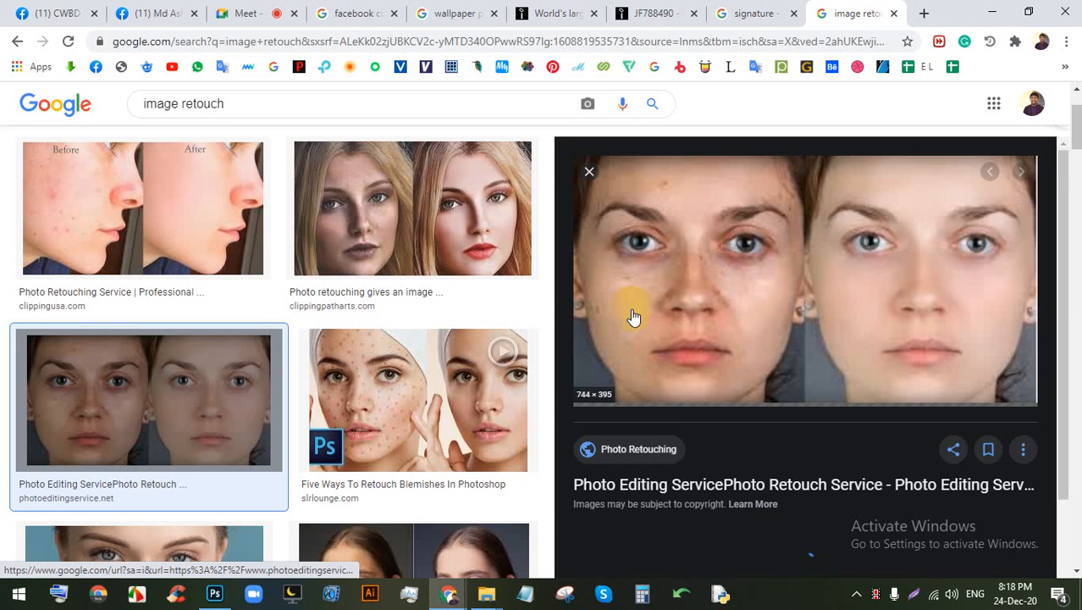
{"action": "left_click", "coordinate": [382, 237]}
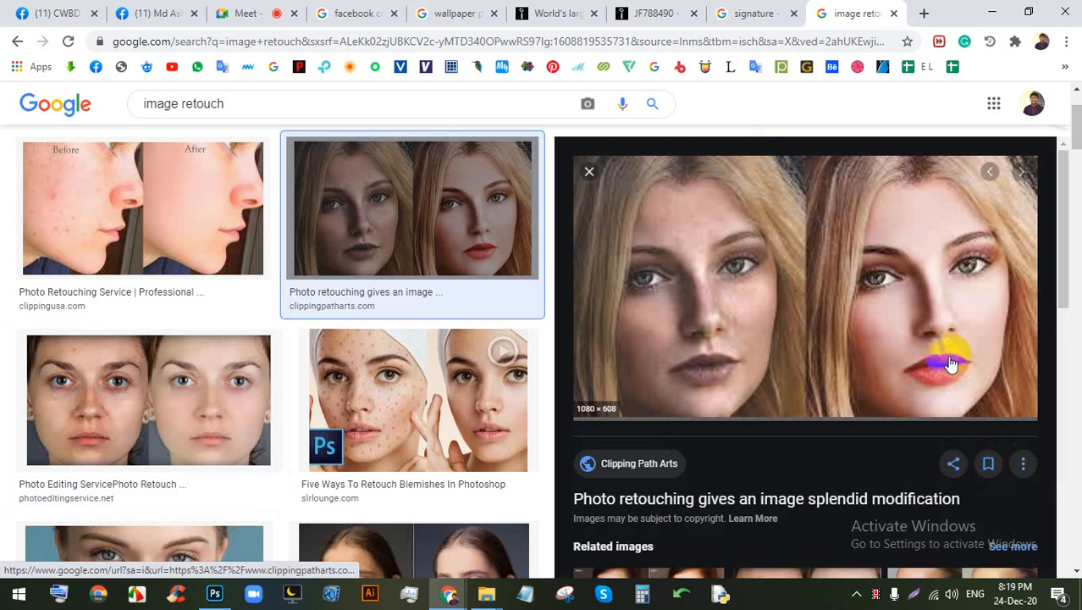
{"action": "left_click", "coordinate": [190, 230]}
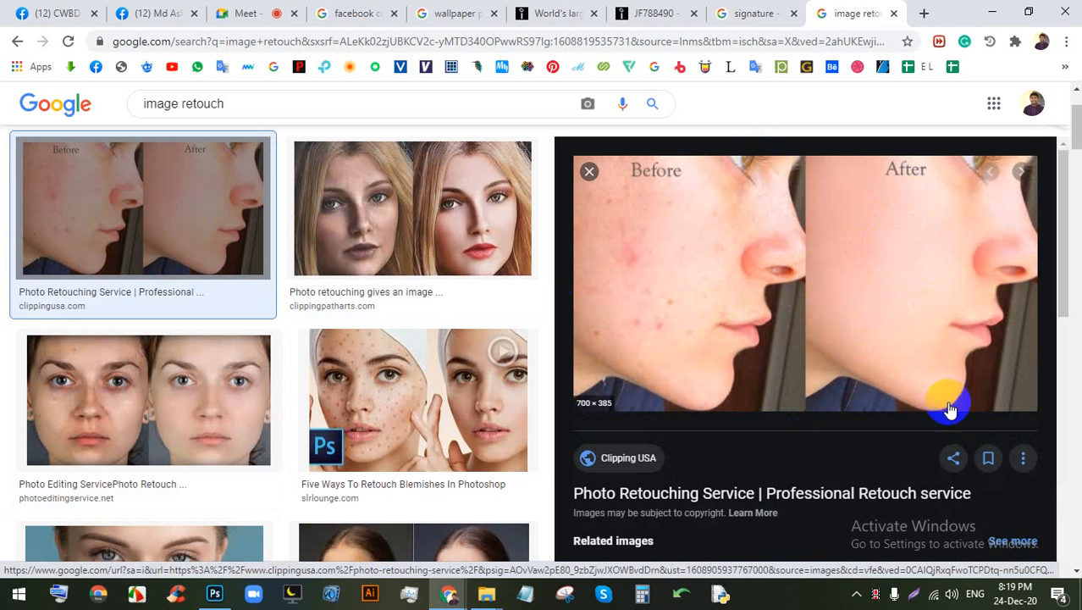
{"action": "left_click", "coordinate": [459, 385]}
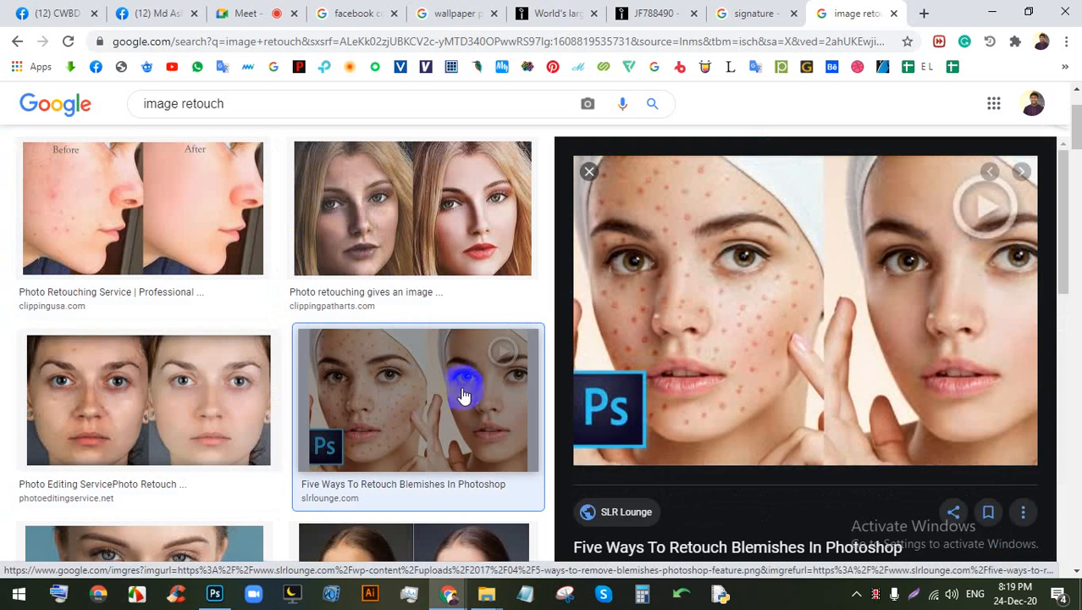
{"action": "left_click", "coordinate": [181, 341]}
{"action": "scroll", "coordinate": [743, 276], "scroll_direction": "down", "scroll_amount": 4}
{"action": "scroll", "coordinate": [737, 273], "scroll_direction": "down", "scroll_amount": 5}
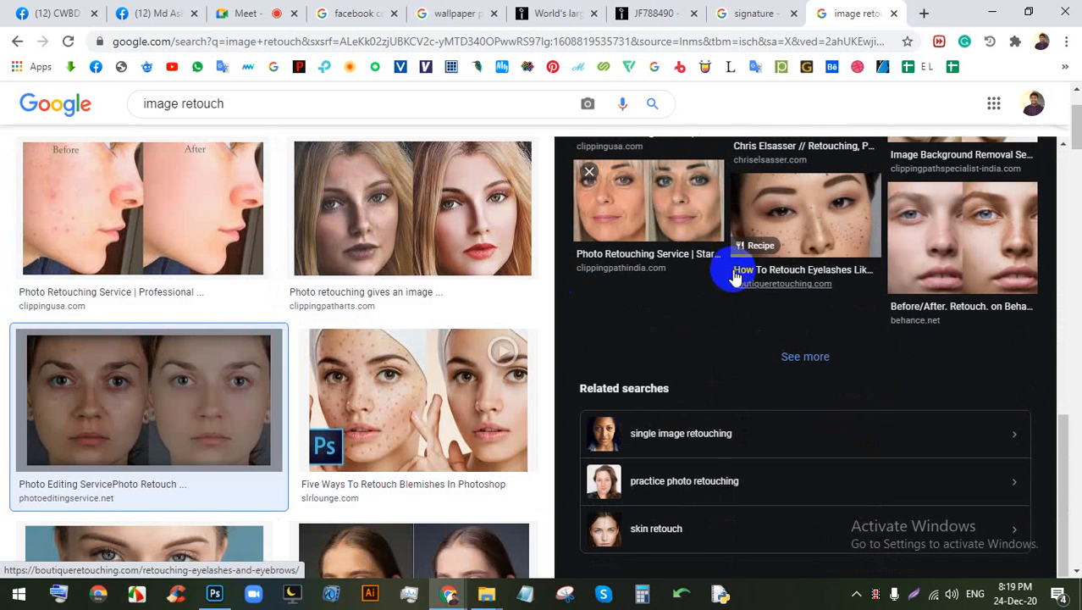
{"action": "scroll", "coordinate": [389, 386], "scroll_direction": "down", "scroll_amount": 5}
{"action": "scroll", "coordinate": [254, 359], "scroll_direction": "down", "scroll_amount": 6}
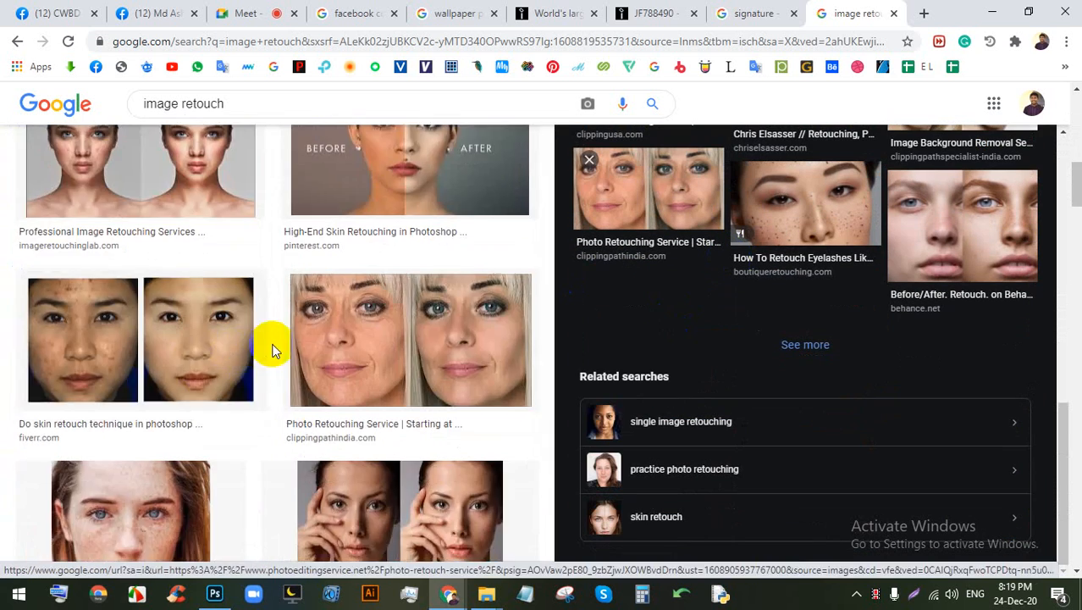
{"action": "left_click_drag", "start_coordinate": [374, 289], "coordinate": [394, 316]}
{"action": "scroll", "coordinate": [423, 327], "scroll_direction": "down", "scroll_amount": 10}
{"action": "scroll", "coordinate": [434, 331], "scroll_direction": "down", "scroll_amount": 15}
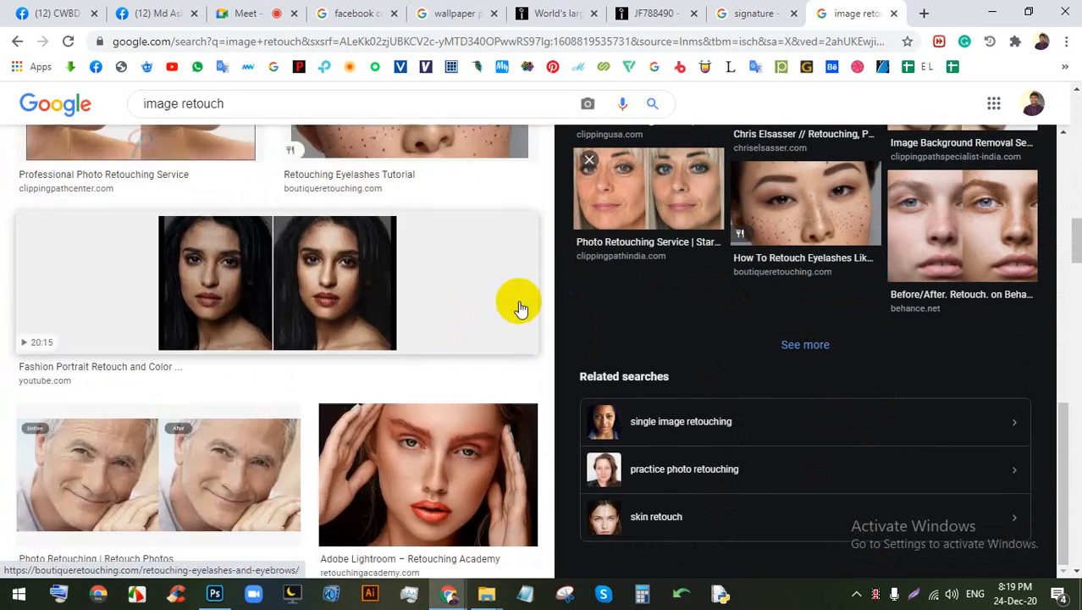
Step: Switch to the Google Meet call, stop presenting, and share the entire screen again
{"action": "left_click", "coordinate": [255, 12]}
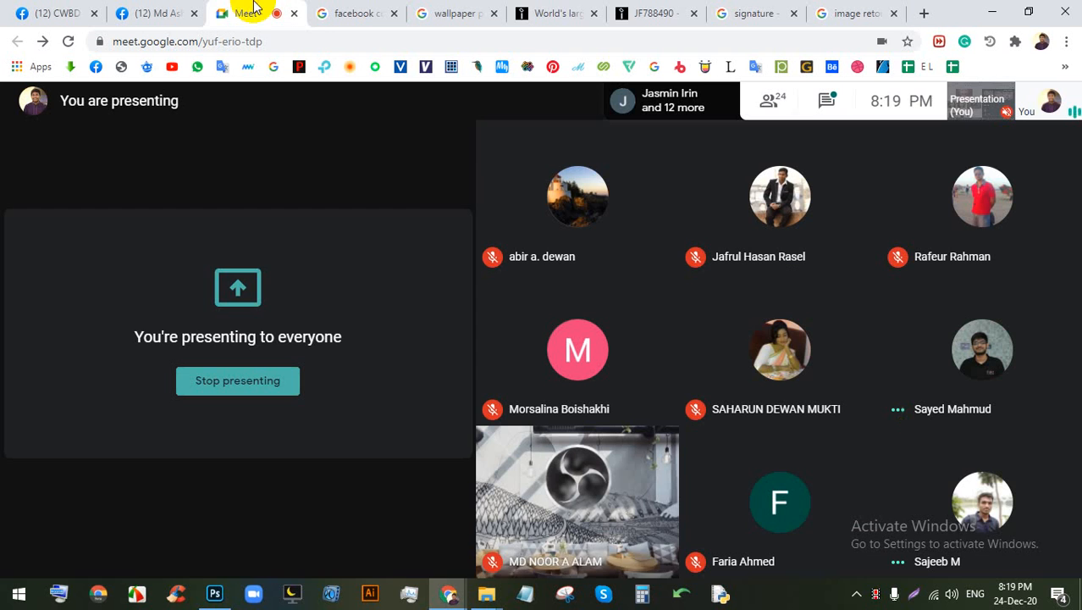
{"action": "left_click", "coordinate": [248, 384]}
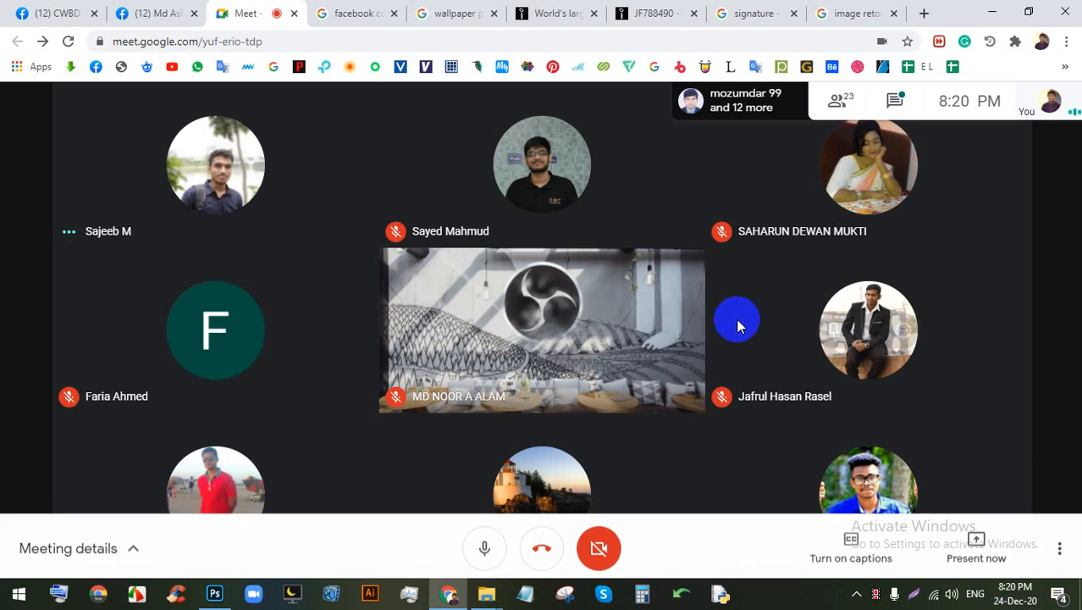
{"action": "left_click", "coordinate": [975, 539]}
{"action": "left_click", "coordinate": [959, 415]}
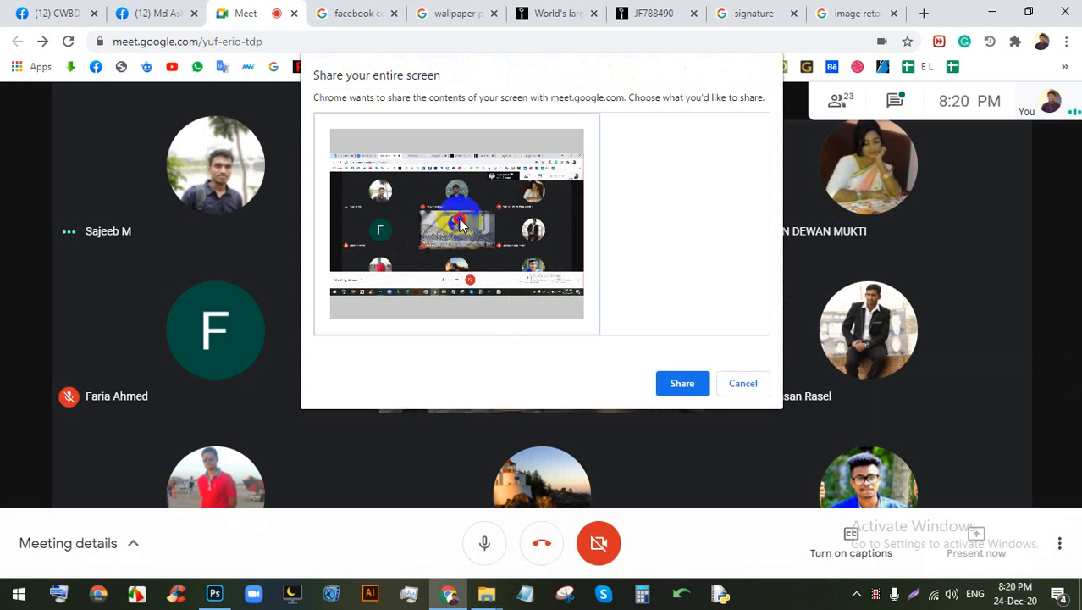
{"action": "left_click", "coordinate": [681, 382]}
Step: Return to Photoshop and add two new empty layers above physical-world-map in the eye image document
{"action": "left_click", "coordinate": [214, 592]}
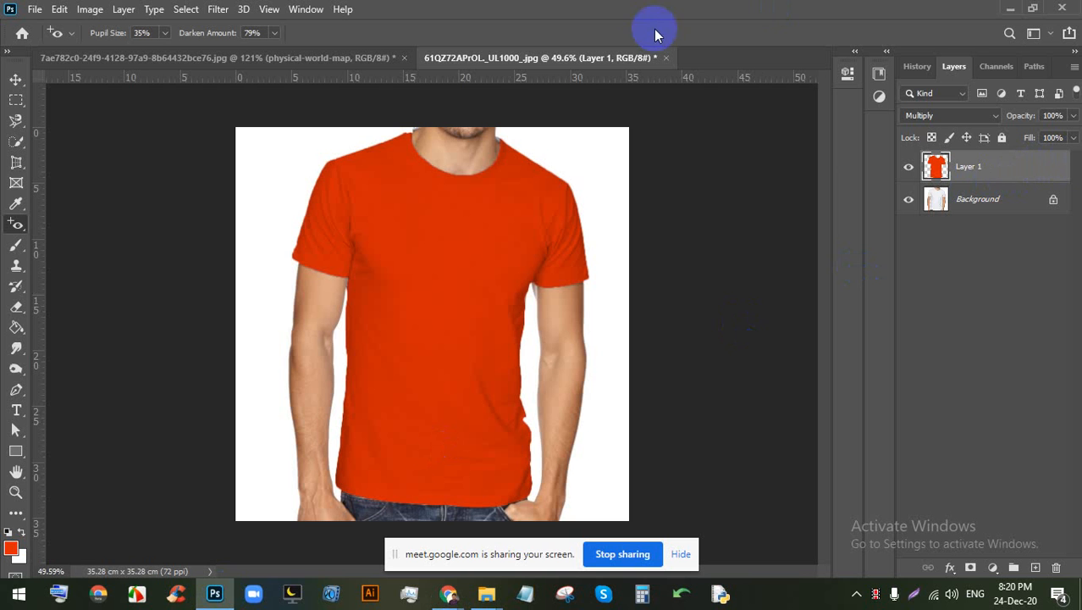
{"action": "left_click", "coordinate": [341, 63]}
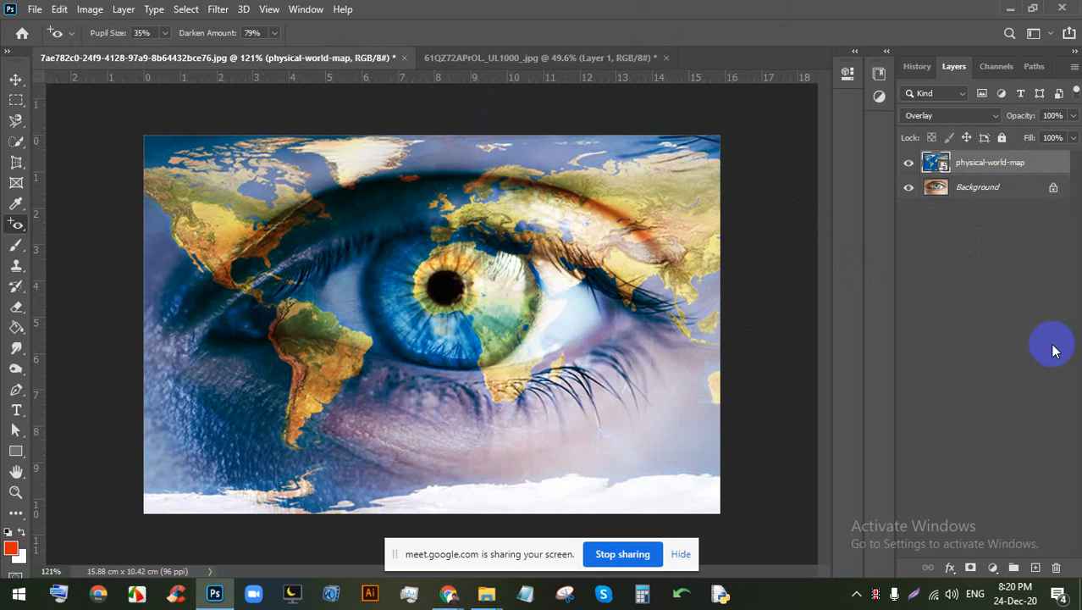
{"action": "double_click", "coordinate": [1035, 567]}
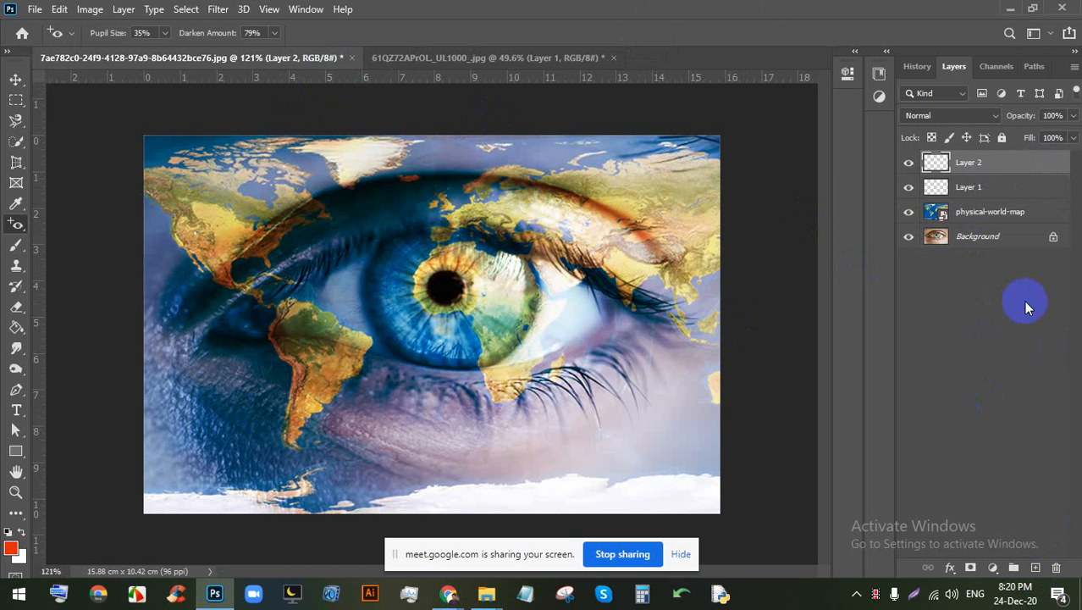
Step: Move Layer 2 down and up through the layer stack, leaving it directly above the Background layer
{"action": "key", "text": "ctrl+["}
{"action": "key", "text": "ctrl+]"}
{"action": "key", "text": "ctrl+["}
{"action": "key", "text": "ctrl+["}
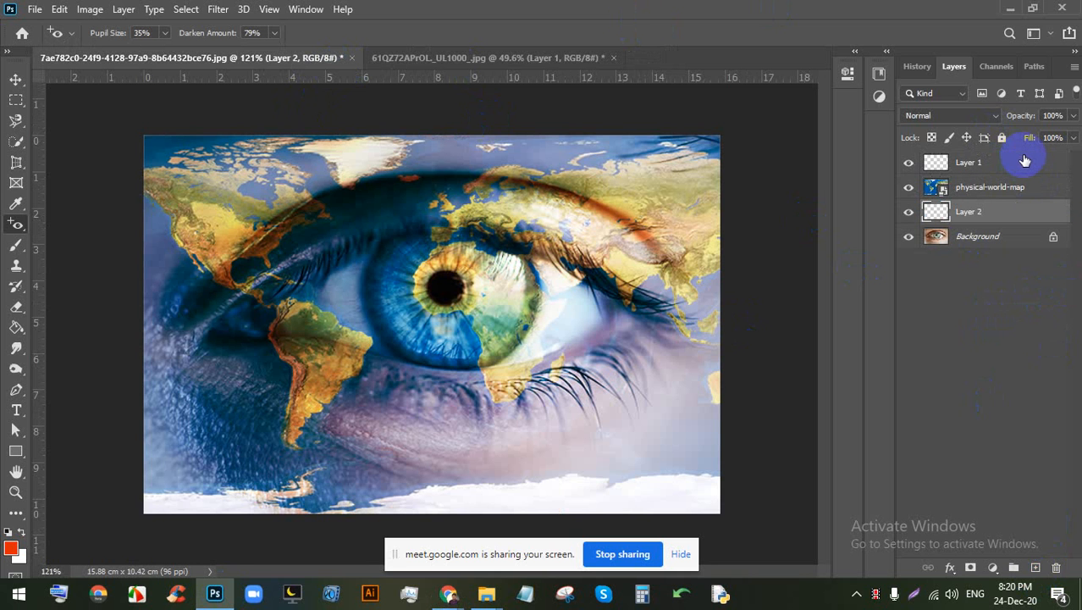
{"action": "key", "text": "ctrl+]"}
{"action": "key", "text": "ctrl+]"}
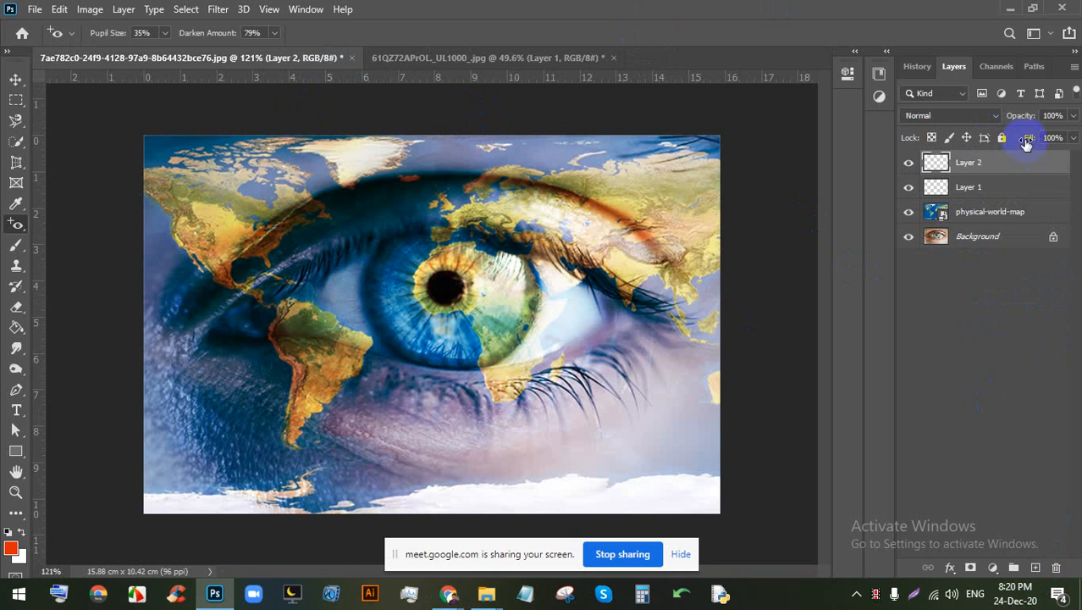
{"action": "key", "text": "ctrl+["}
{"action": "key", "text": "ctrl+["}
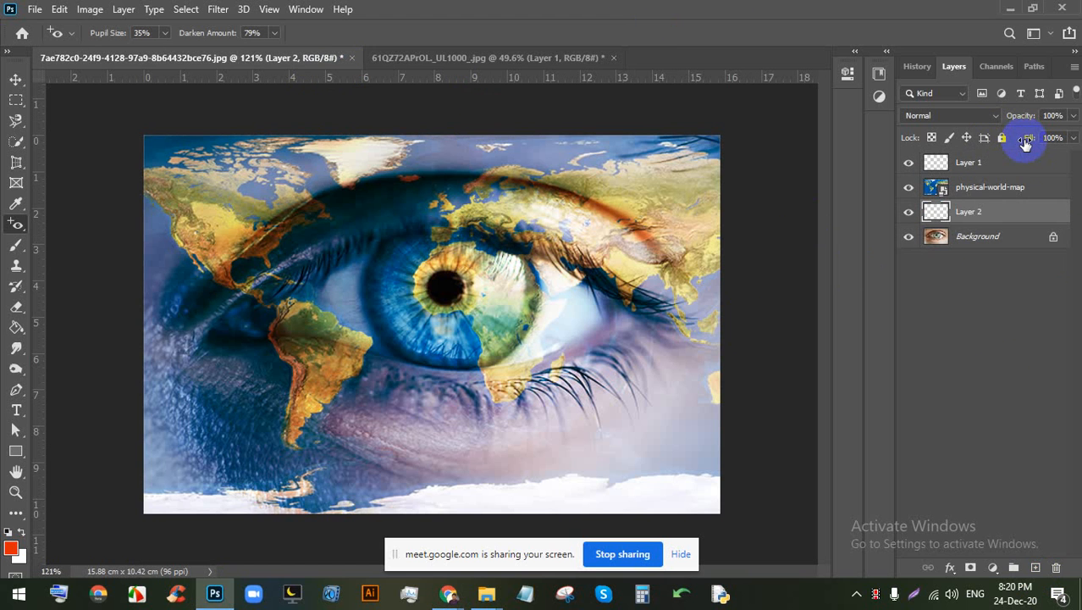
Step: Switch to the Google Meet call in Chrome, hide the screen-sharing notice, and stop presenting
{"action": "mouse_move", "coordinate": [450, 591]}
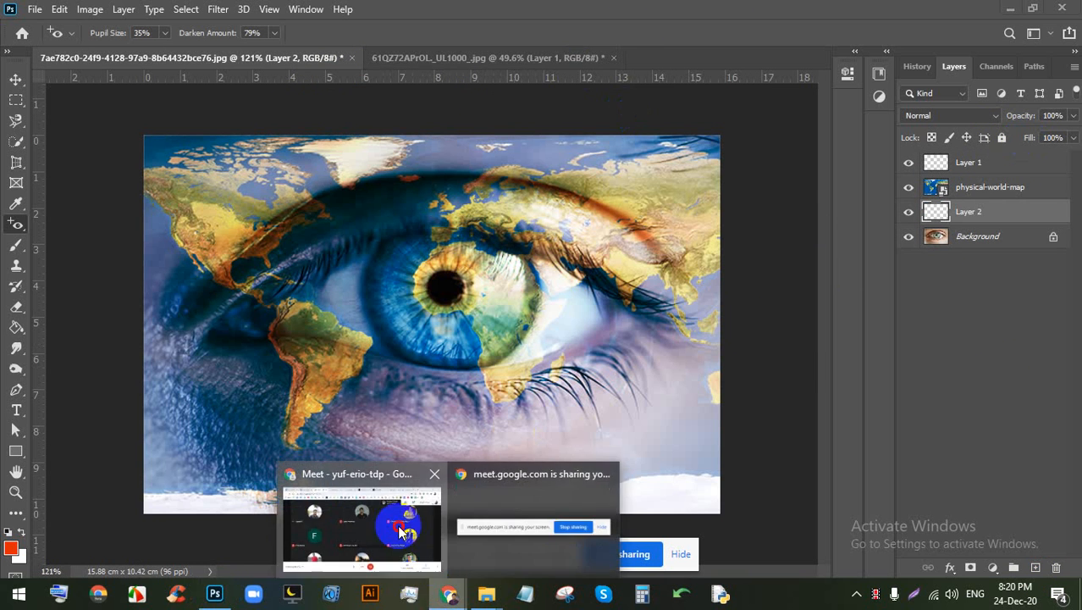
{"action": "left_click", "coordinate": [402, 531]}
{"action": "left_click", "coordinate": [681, 554]}
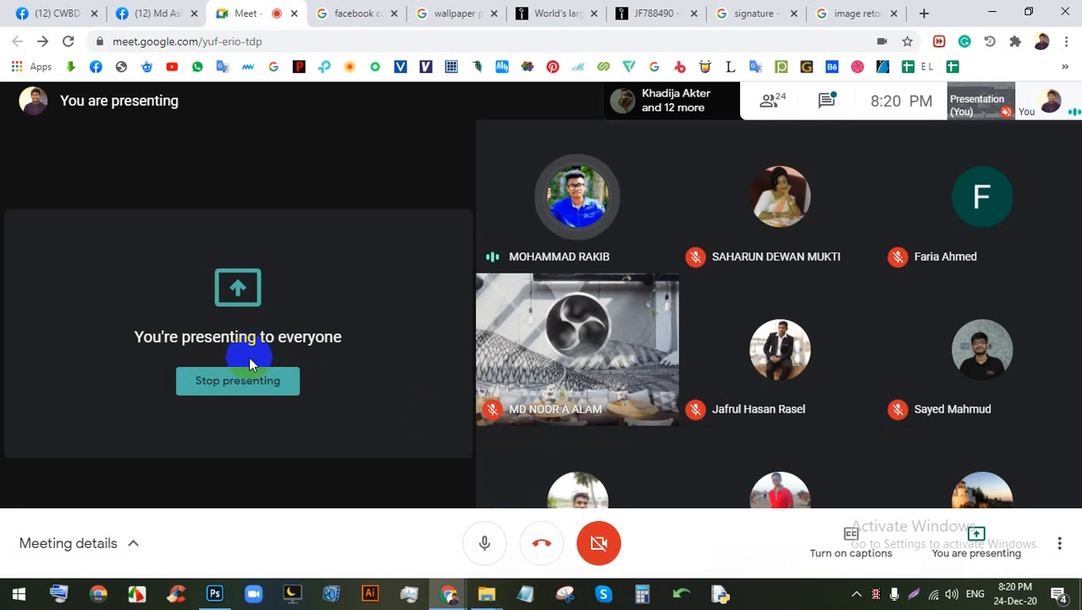
{"action": "left_click", "coordinate": [259, 382]}
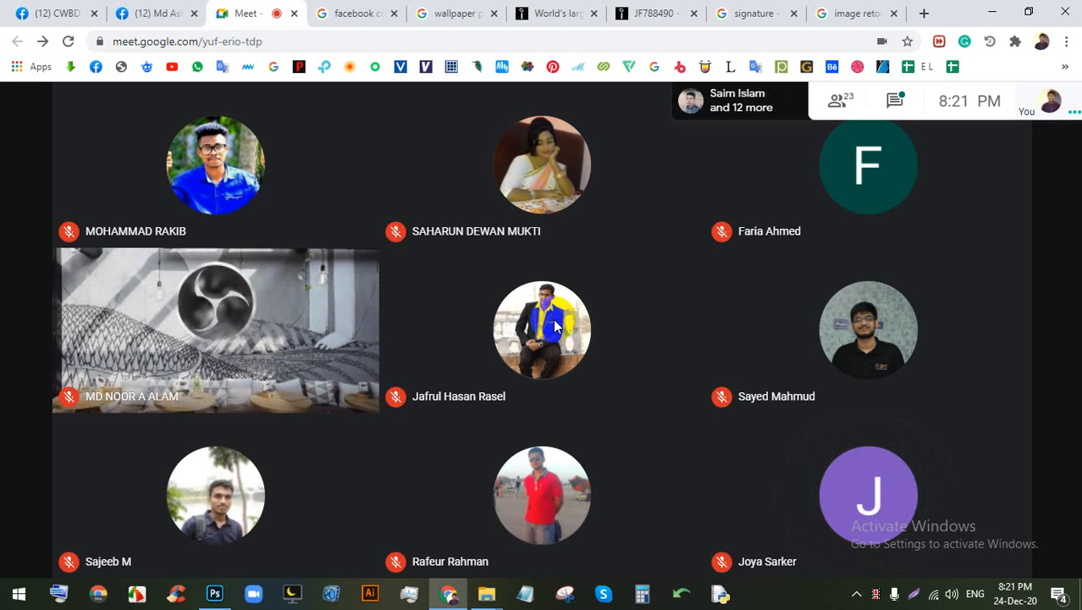
Step: Check the list of people in the call and close the meeting details
{"action": "left_click", "coordinate": [836, 100]}
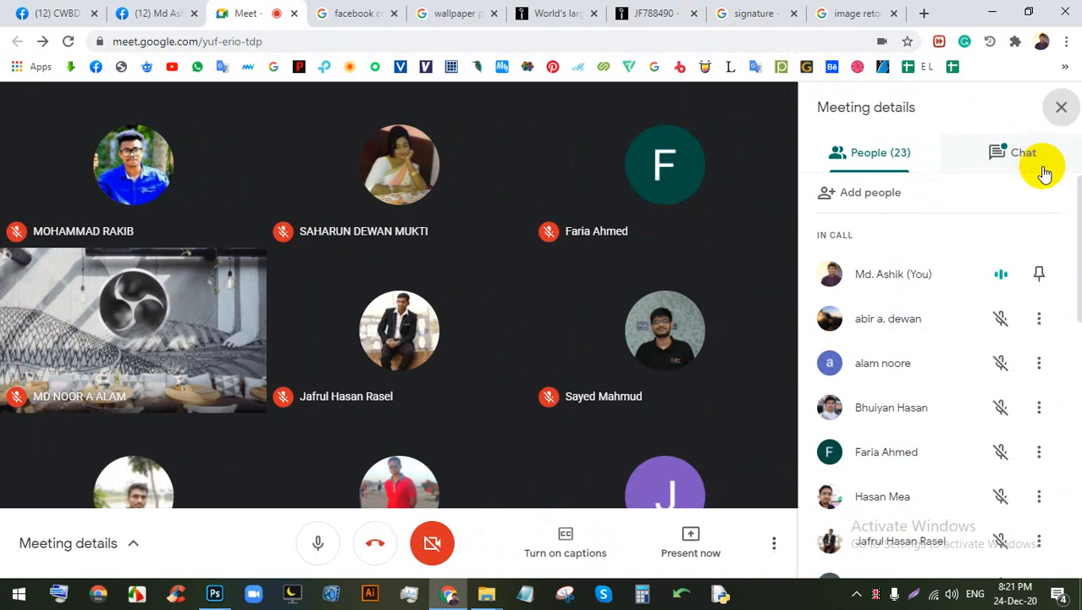
{"action": "scroll", "coordinate": [957, 382], "scroll_direction": "down", "scroll_amount": 5}
{"action": "scroll", "coordinate": [1010, 297], "scroll_direction": "up", "scroll_amount": 5}
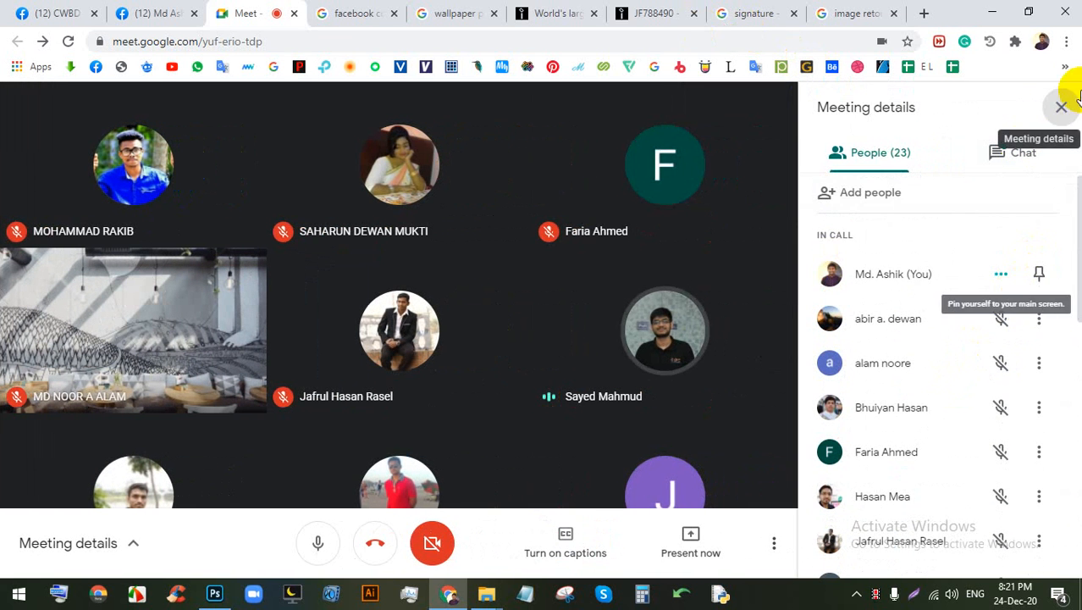
{"action": "left_click", "coordinate": [1060, 107]}
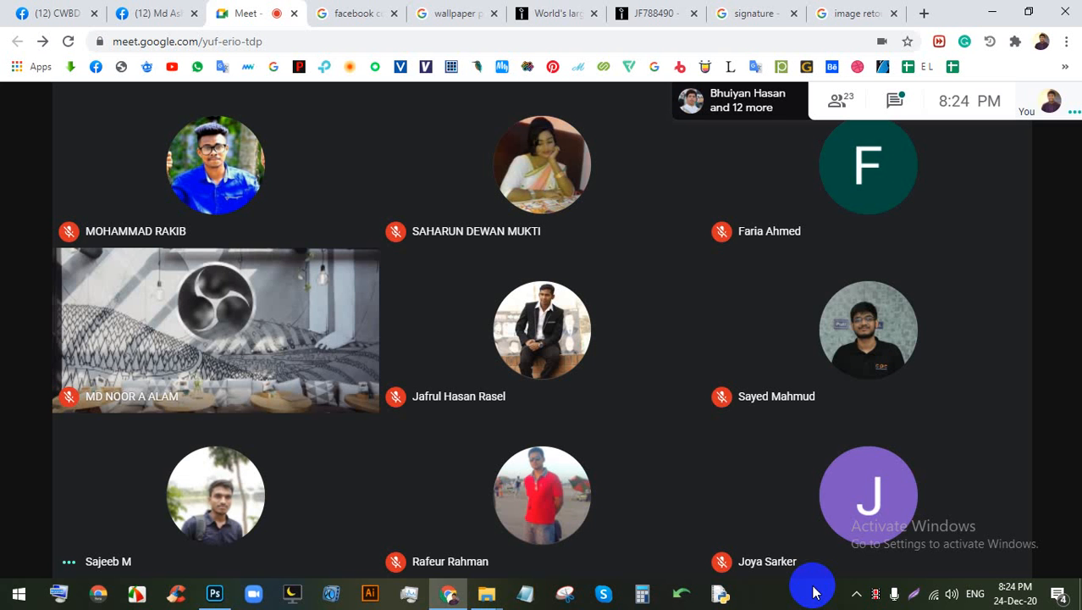
Step: Present the entire screen to the Meet call and hide the screen-sharing notice
{"action": "left_click", "coordinate": [1002, 551]}
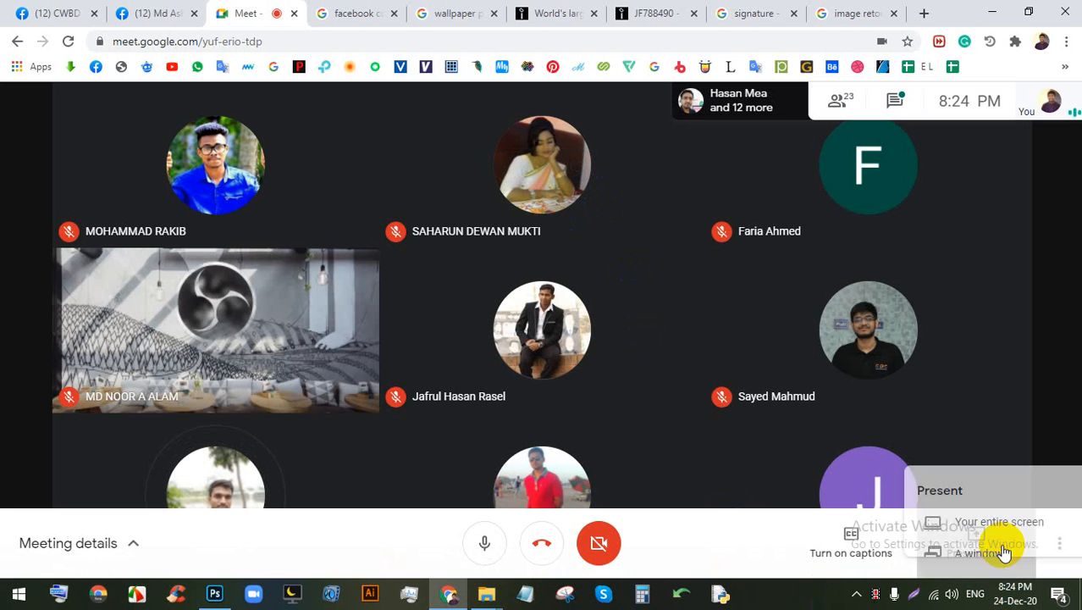
{"action": "left_click", "coordinate": [959, 408]}
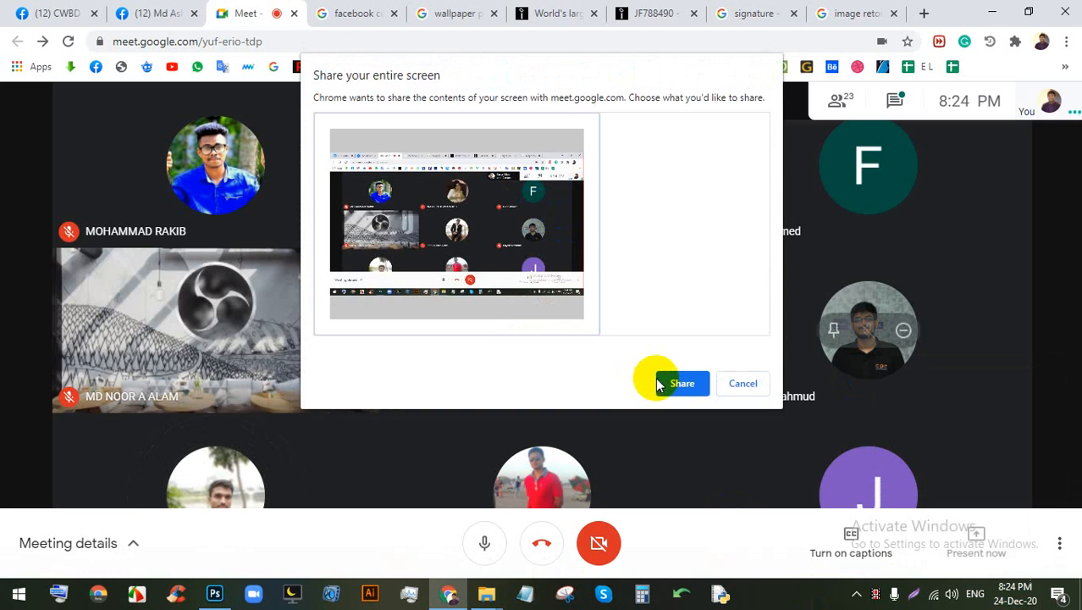
{"action": "left_click", "coordinate": [660, 383]}
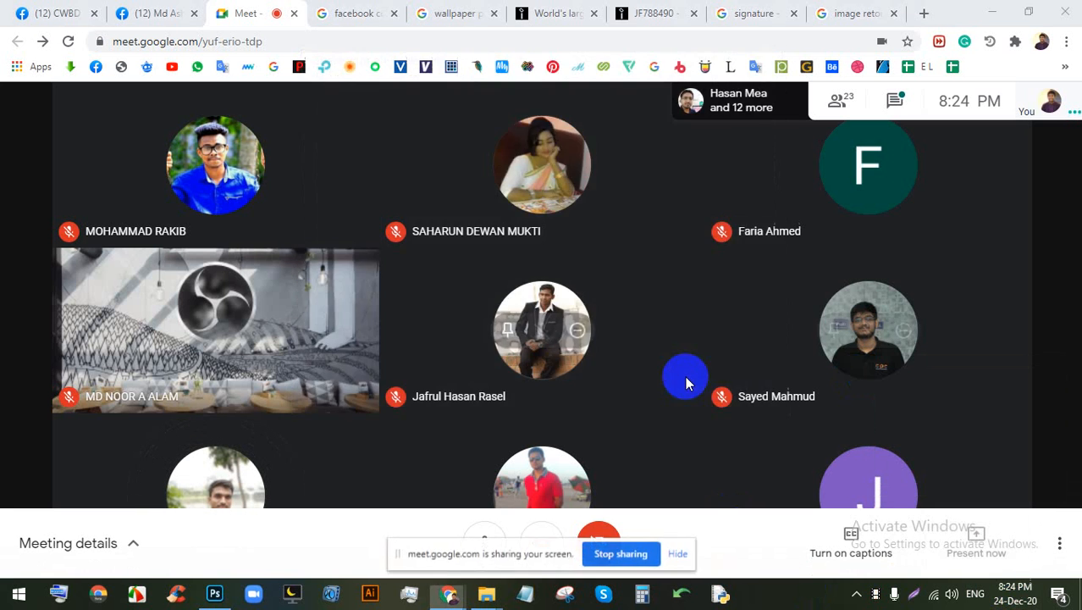
{"action": "left_click", "coordinate": [683, 555]}
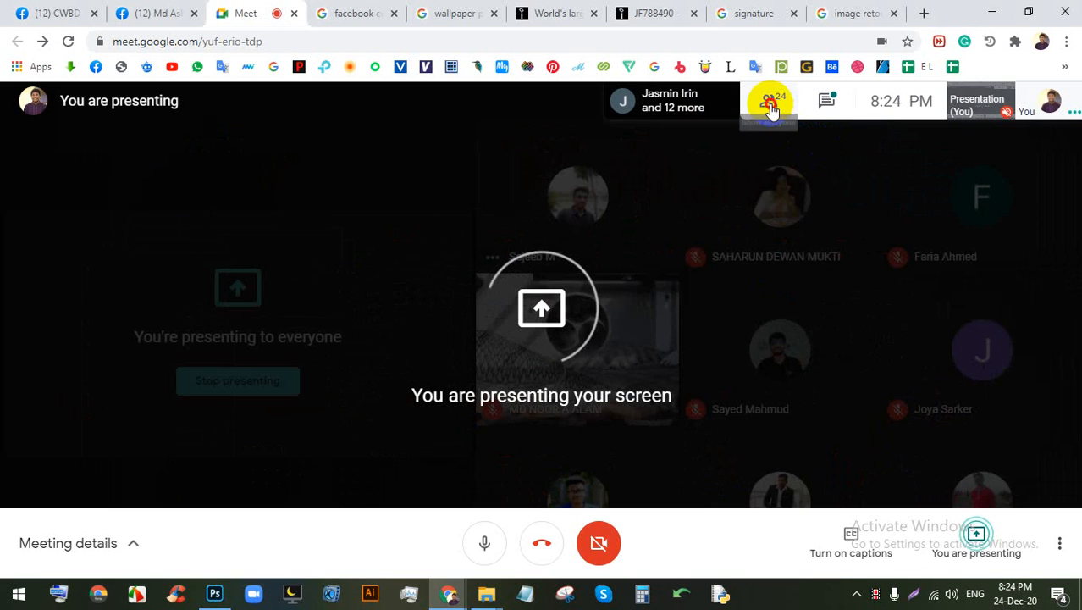
Step: Look through the full participant list of the call while presenting
{"action": "left_click", "coordinate": [769, 103]}
{"action": "scroll", "coordinate": [889, 339], "scroll_direction": "down", "scroll_amount": 5}
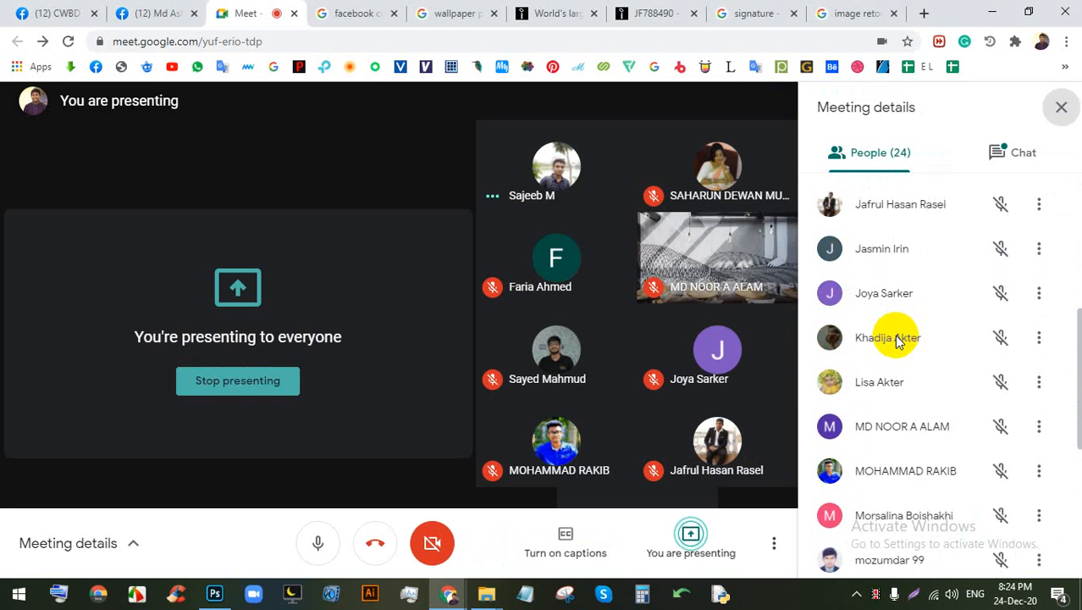
{"action": "scroll", "coordinate": [896, 341], "scroll_direction": "down", "scroll_amount": 4}
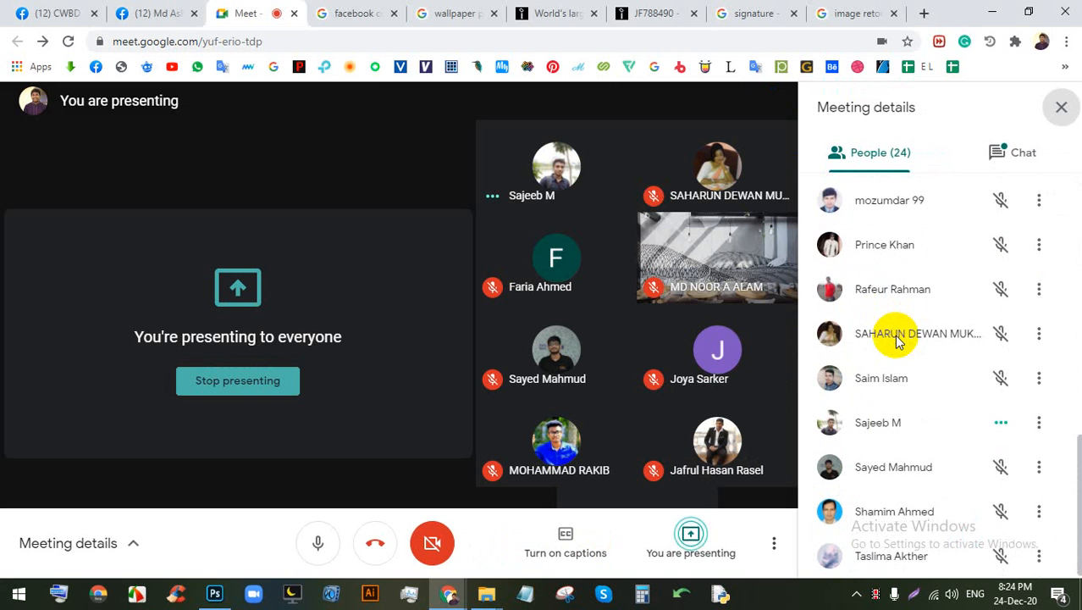
{"action": "scroll", "coordinate": [896, 341], "scroll_direction": "up", "scroll_amount": 5}
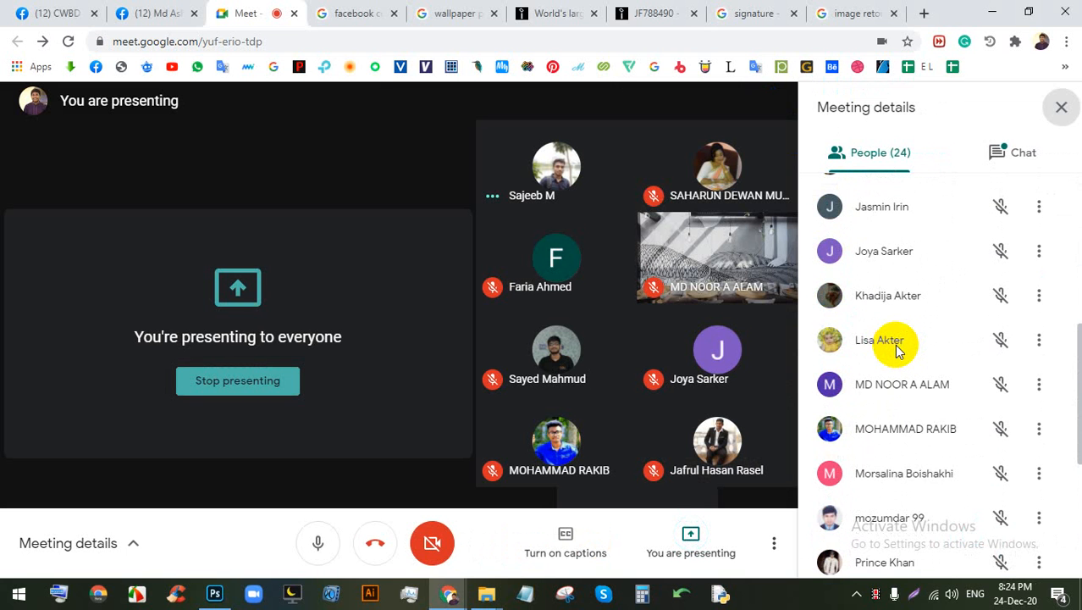
{"action": "scroll", "coordinate": [898, 351], "scroll_direction": "up", "scroll_amount": 2}
{"action": "scroll", "coordinate": [898, 351], "scroll_direction": "up", "scroll_amount": 5}
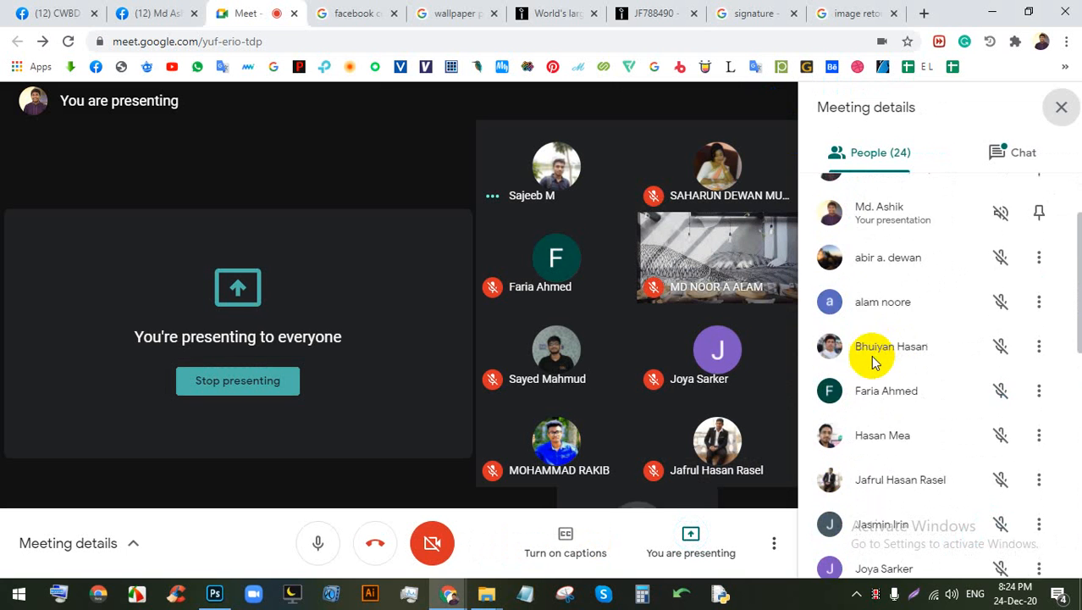
Step: Return to Photoshop and bring up the orange-red T-shirt document
{"action": "left_click", "coordinate": [214, 593]}
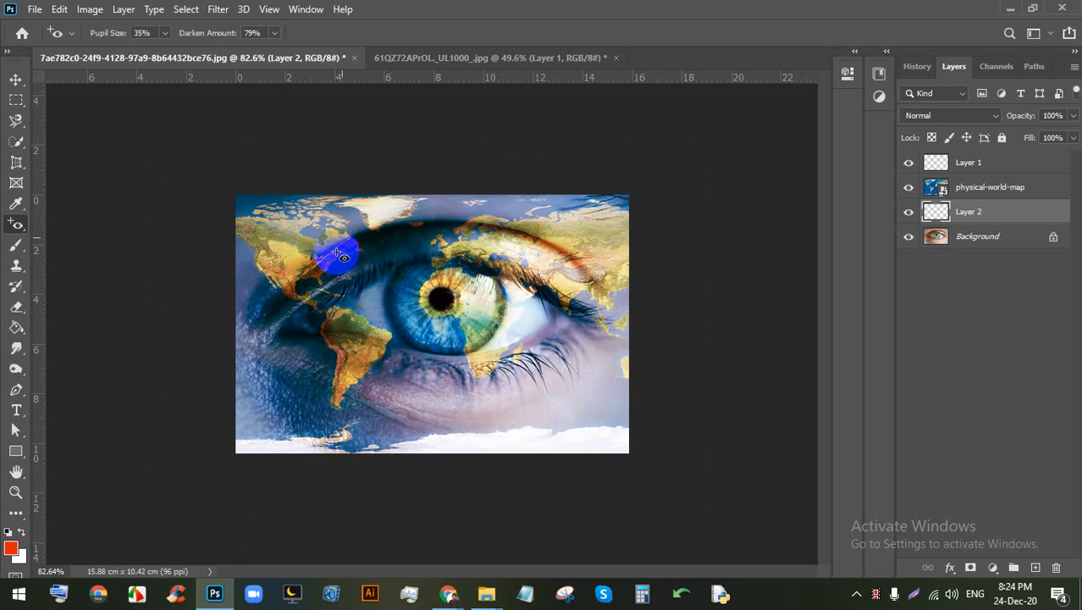
{"action": "left_click", "coordinate": [460, 58]}
{"action": "scroll", "coordinate": [447, 223], "scroll_direction": "down", "scroll_amount": 2}
{"action": "scroll", "coordinate": [554, 166], "scroll_direction": "up", "scroll_amount": 2}
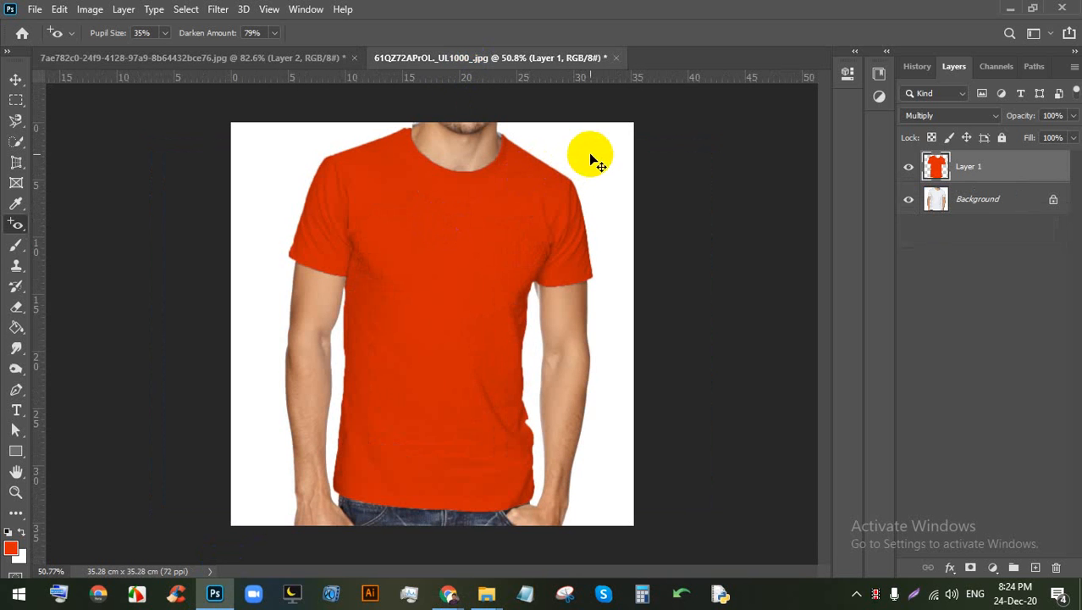
Step: Create a new Web Large 1920 x 1080 px document and draw an orange-red rectangle about 322 x 263 px on the artboard
{"action": "key", "text": "ctrl+n"}
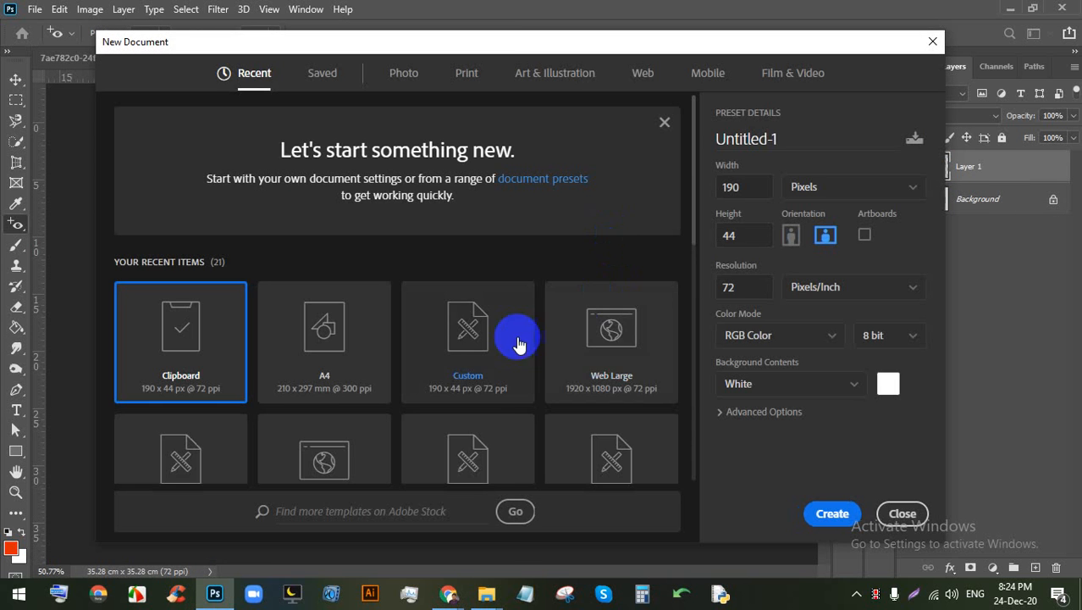
{"action": "double_click", "coordinate": [571, 327]}
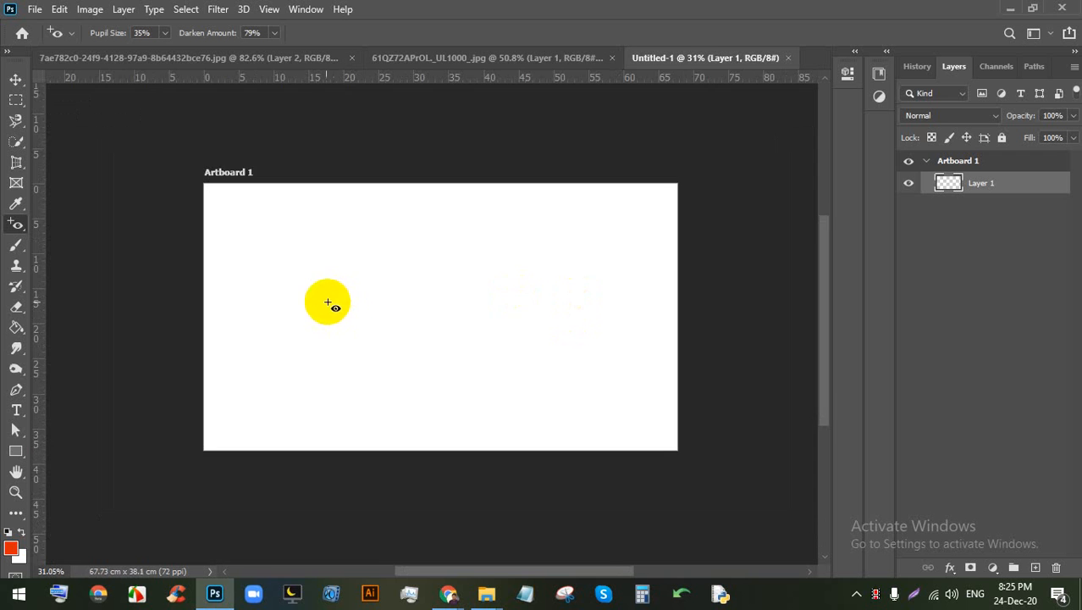
{"action": "left_click", "coordinate": [15, 451]}
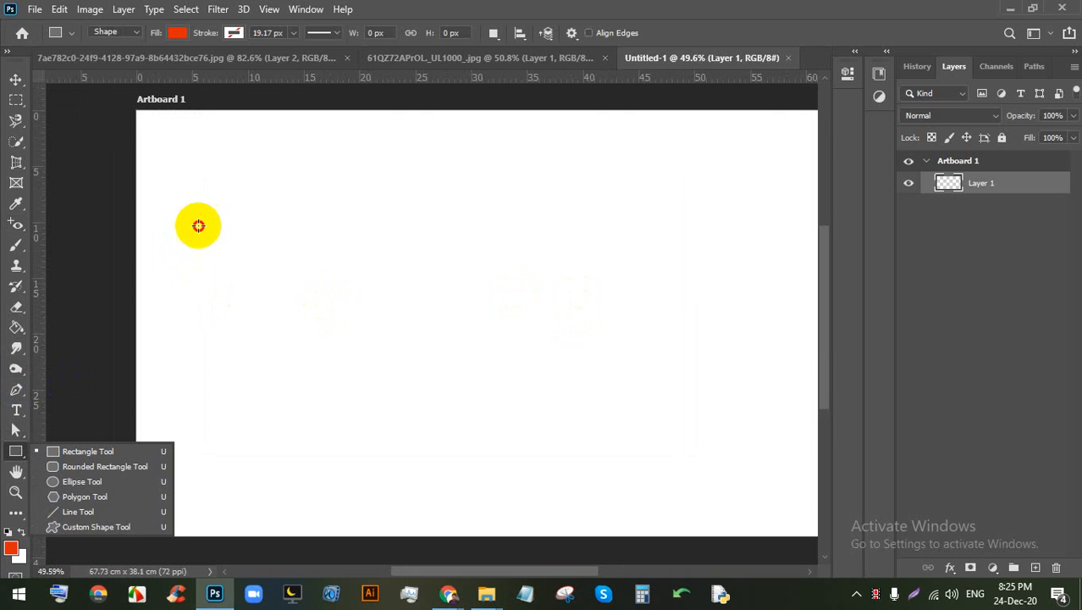
{"action": "left_click_drag", "start_coordinate": [198, 225], "coordinate": [325, 329]}
Step: Duplicate the rectangle four times in a descending, overlapping diagonal row and collapse the shape properties
{"action": "left_click", "coordinate": [15, 79]}
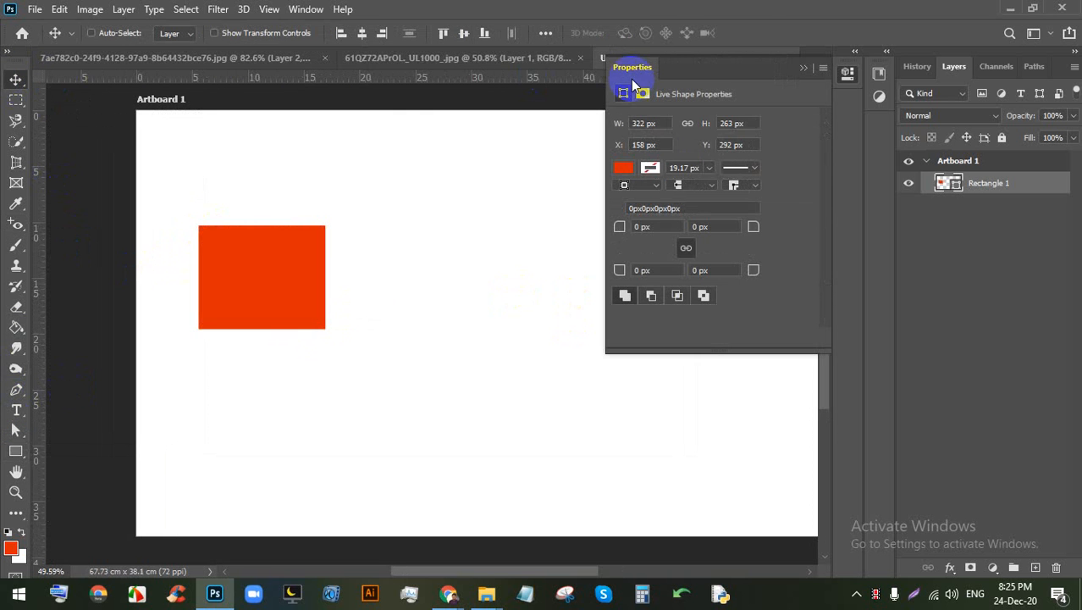
{"action": "left_click_drag", "start_coordinate": [296, 253], "coordinate": [342, 305]}
{"action": "left_click_drag", "start_coordinate": [342, 304], "coordinate": [620, 437]}
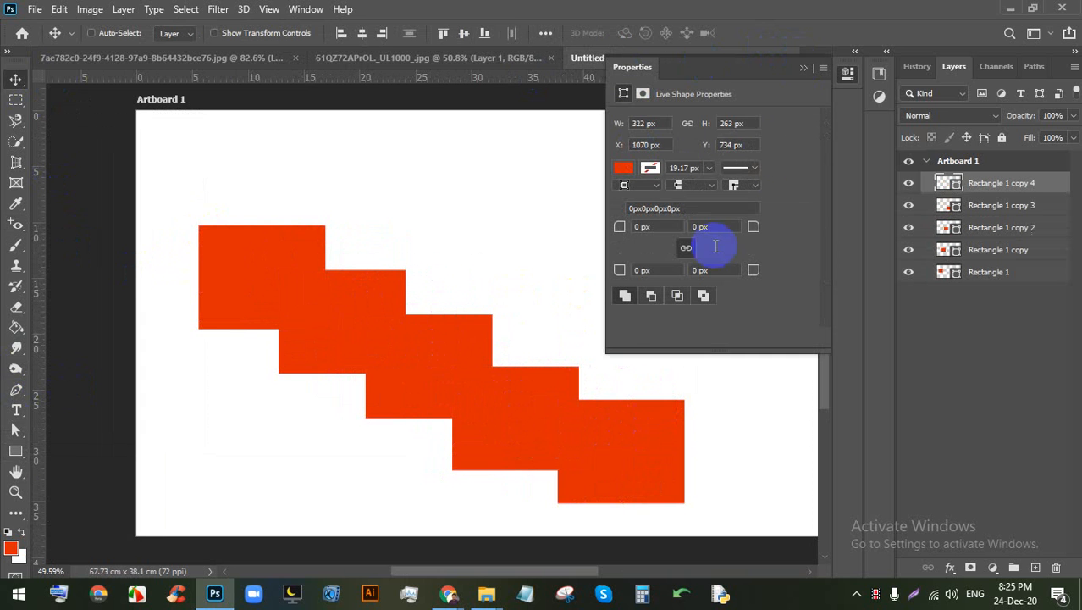
{"action": "left_click", "coordinate": [803, 67]}
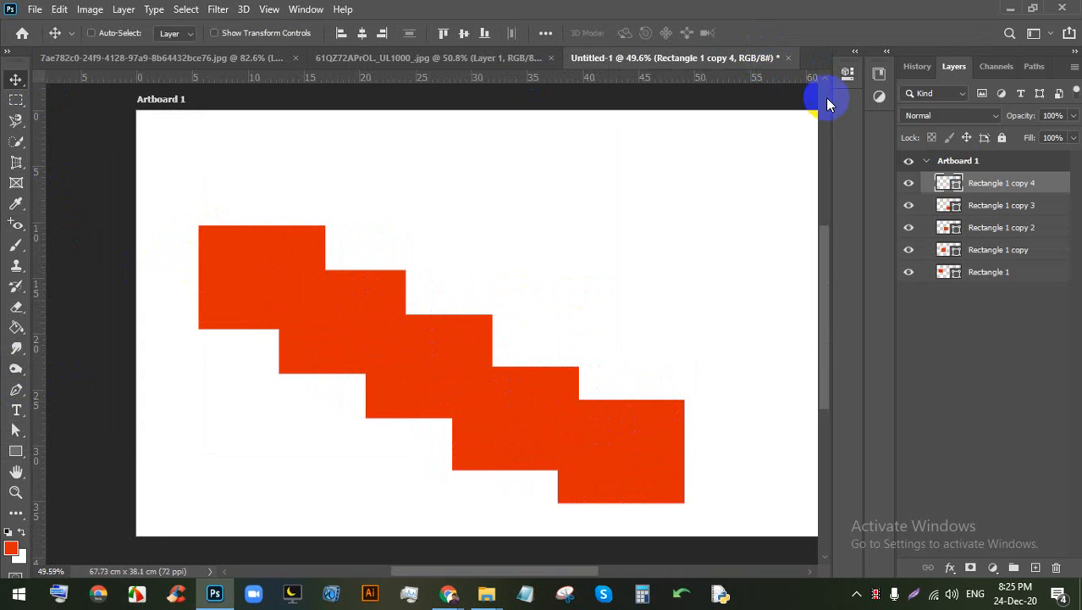
Step: Group all five rectangle layers, ungroup them and group them again
{"action": "left_click", "coordinate": [987, 272], "text": "shift"}
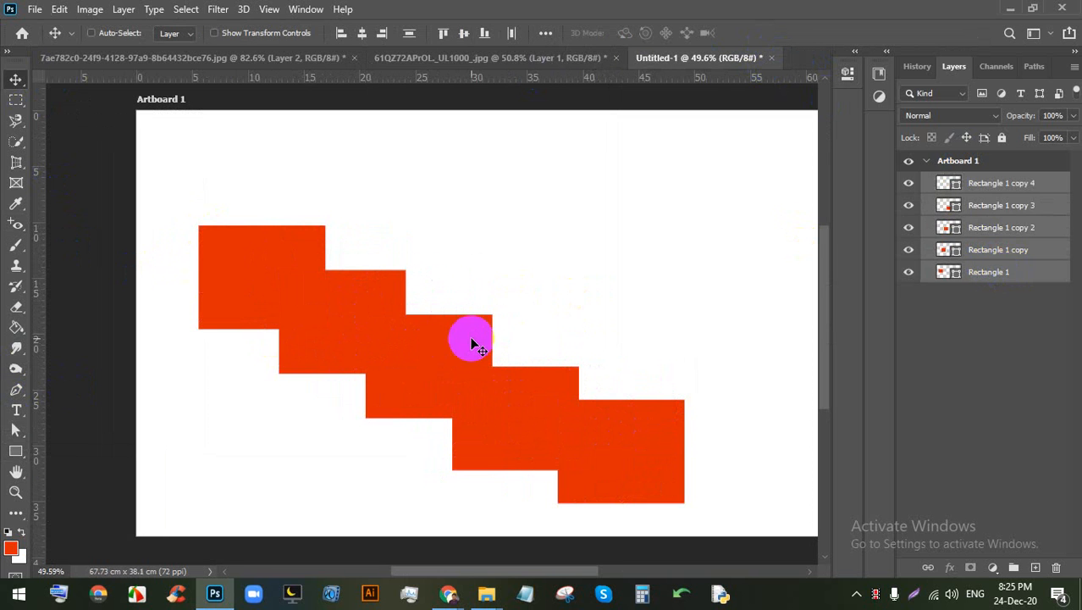
{"action": "key", "text": "ctrl+g"}
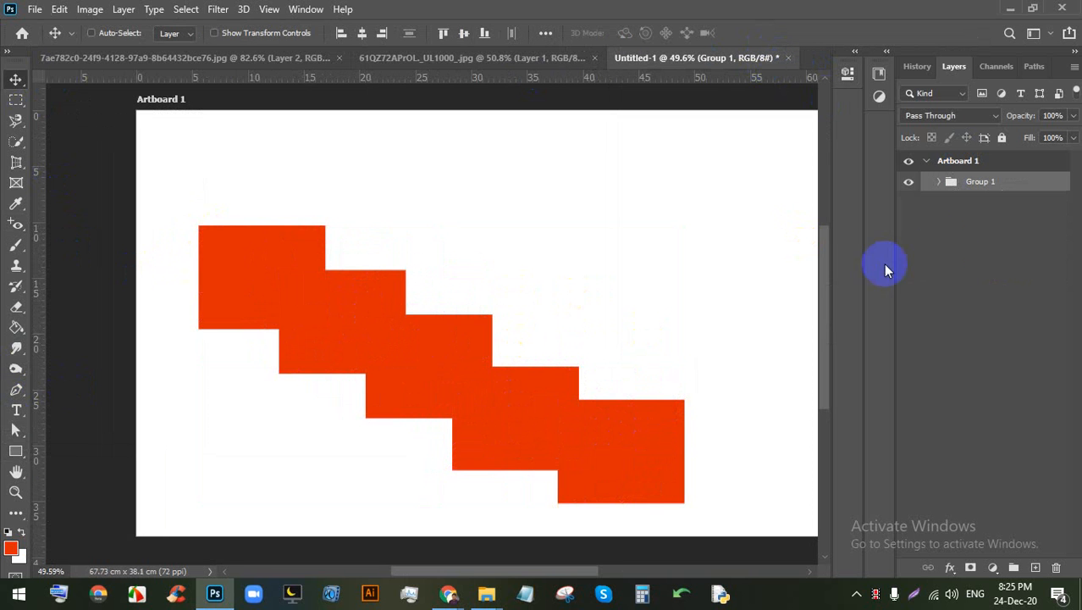
{"action": "right_click", "coordinate": [1019, 184]}
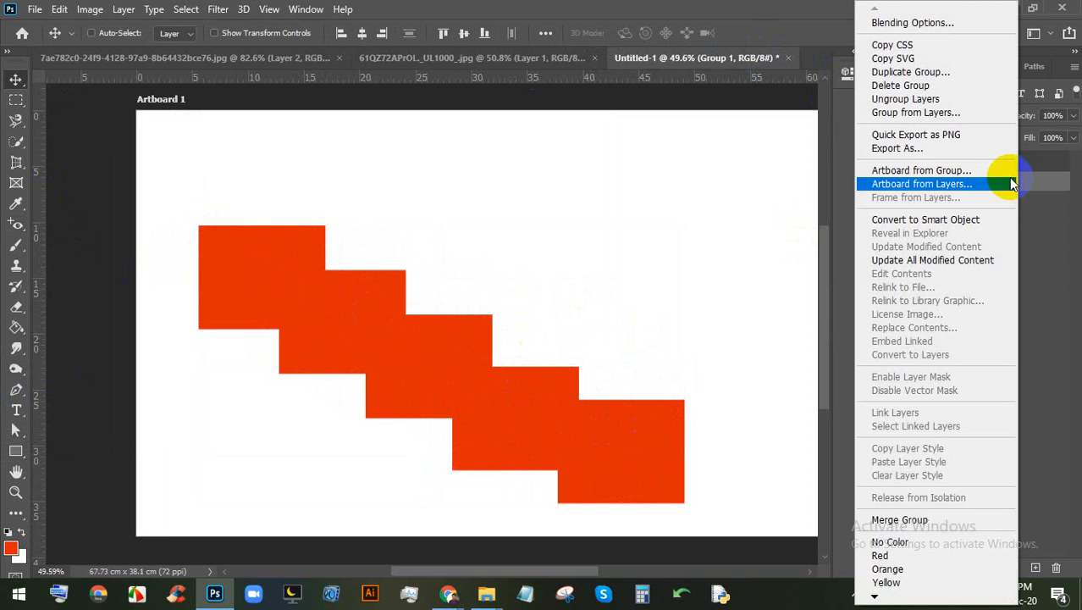
{"action": "left_click", "coordinate": [912, 101]}
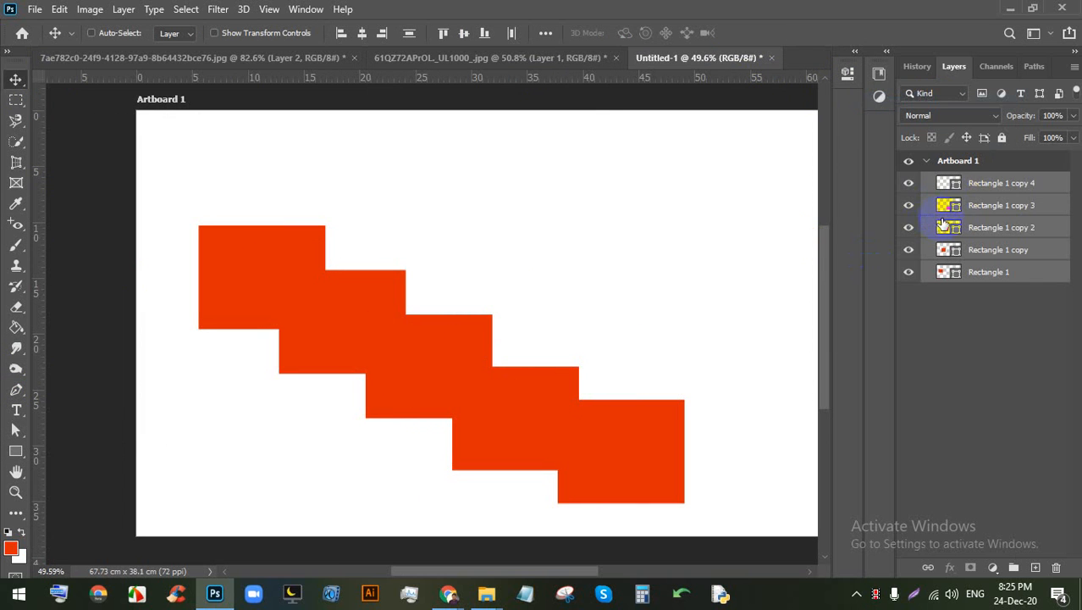
{"action": "key", "text": "ctrl+g"}
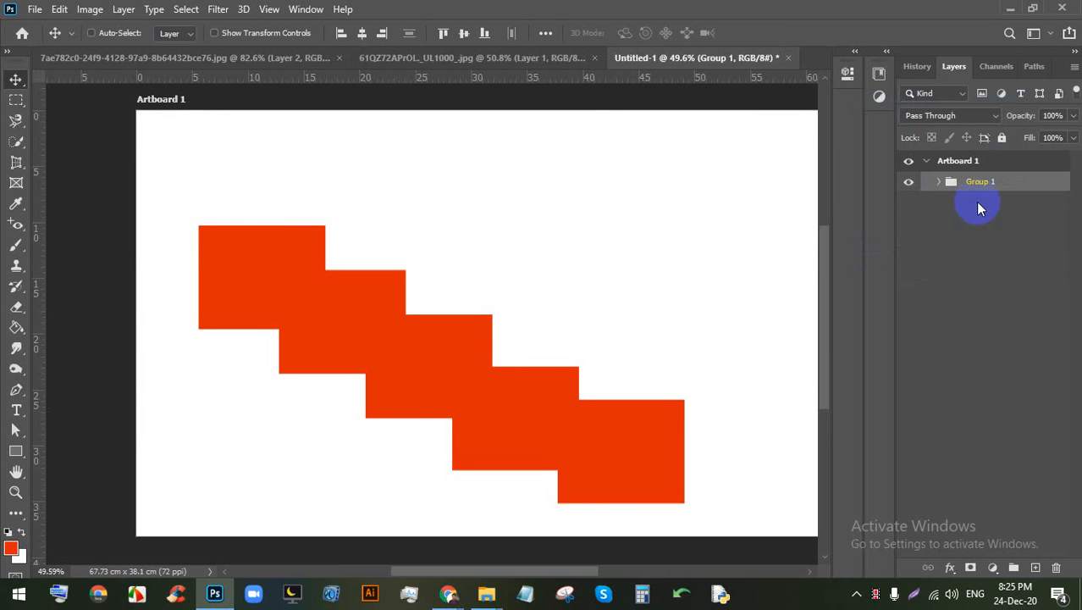
Step: Move the whole rectangle group slightly across the artboard
{"action": "scroll", "coordinate": [705, 222], "scroll_direction": "down", "scroll_amount": 3}
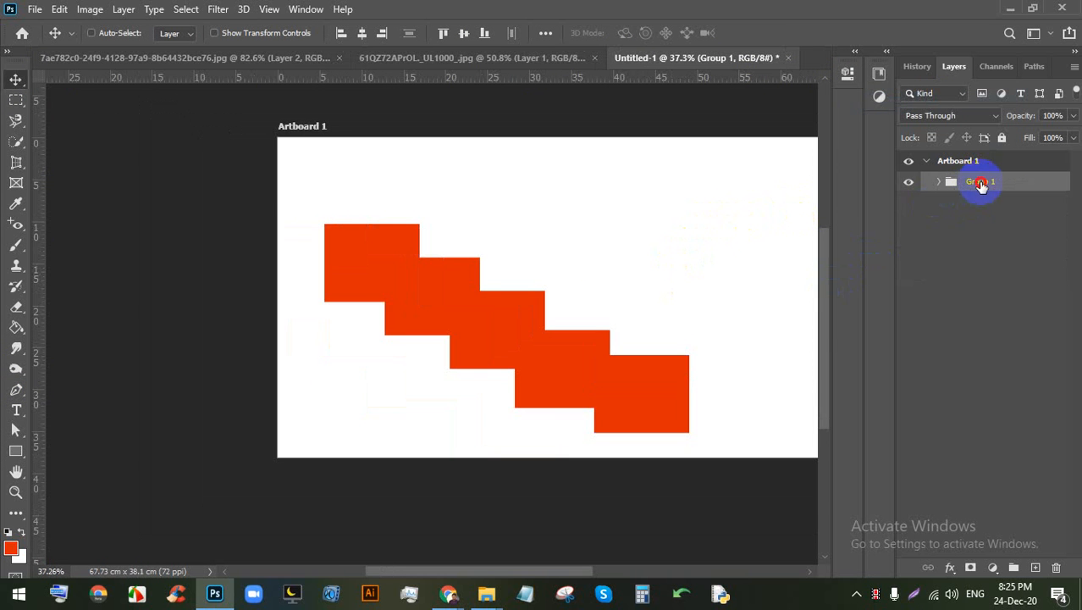
{"action": "left_click_drag", "start_coordinate": [403, 238], "coordinate": [519, 249]}
{"action": "scroll", "coordinate": [559, 245], "scroll_direction": "down", "scroll_amount": 3}
{"action": "scroll", "coordinate": [620, 188], "scroll_direction": "up", "scroll_amount": 2}
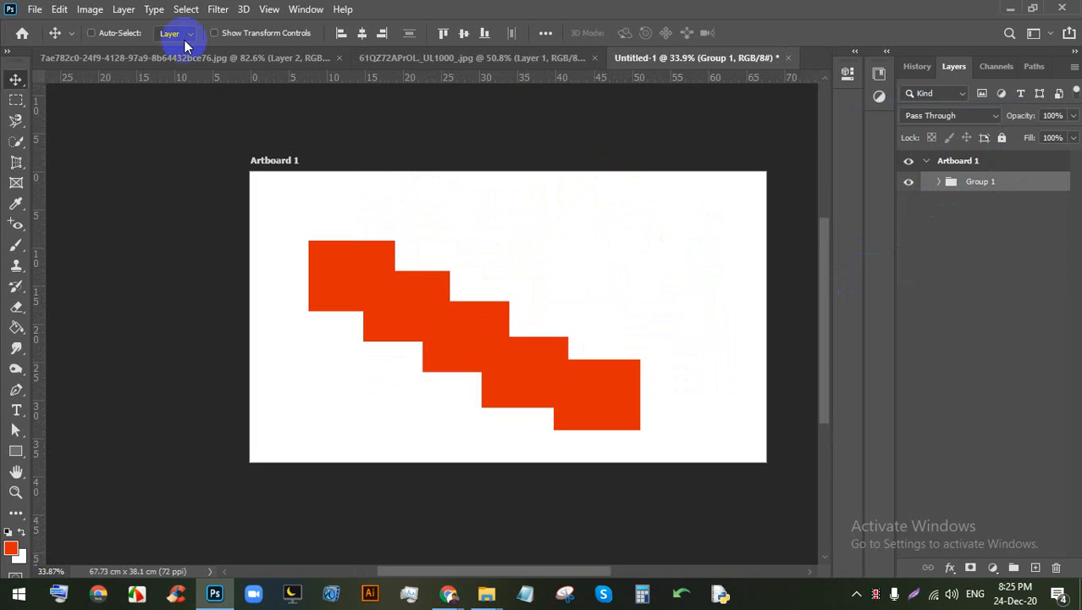
Step: Enable Auto-Select for layers, move the middle rectangle up and out of the row, and undo the move
{"action": "left_click", "coordinate": [118, 33]}
{"action": "left_click", "coordinate": [696, 256]}
{"action": "left_click", "coordinate": [992, 193]}
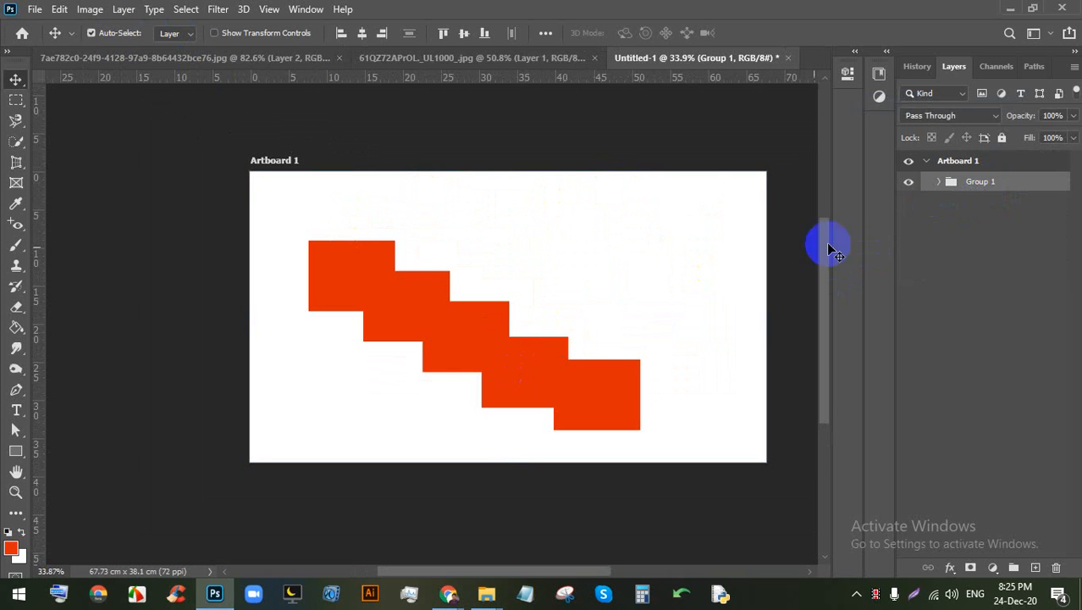
{"action": "left_click_drag", "start_coordinate": [478, 322], "coordinate": [554, 256]}
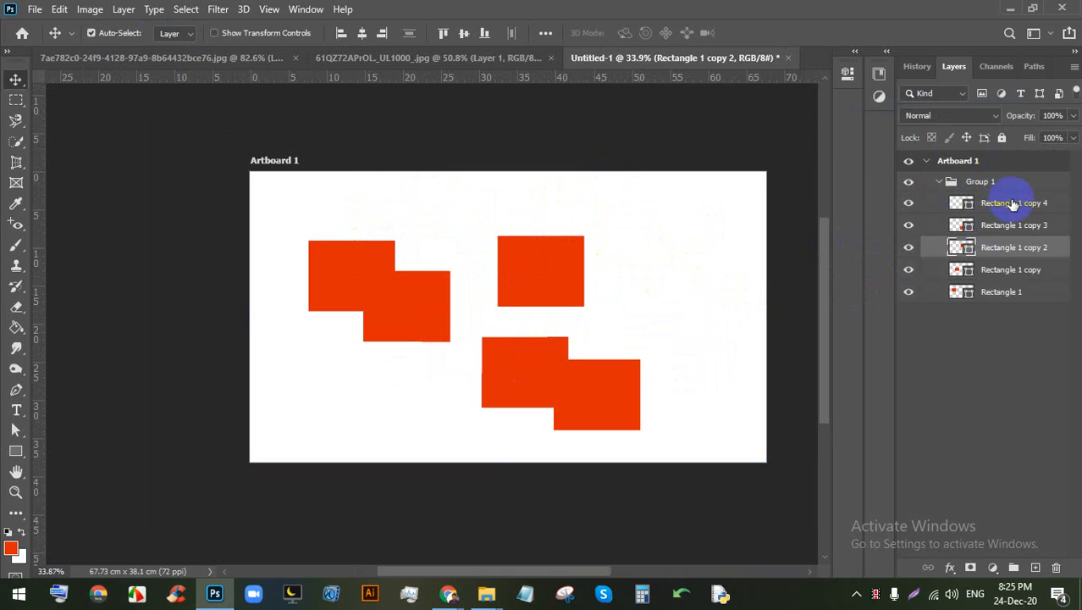
{"action": "left_click", "coordinate": [946, 183]}
{"action": "key", "text": "ctrl+z"}
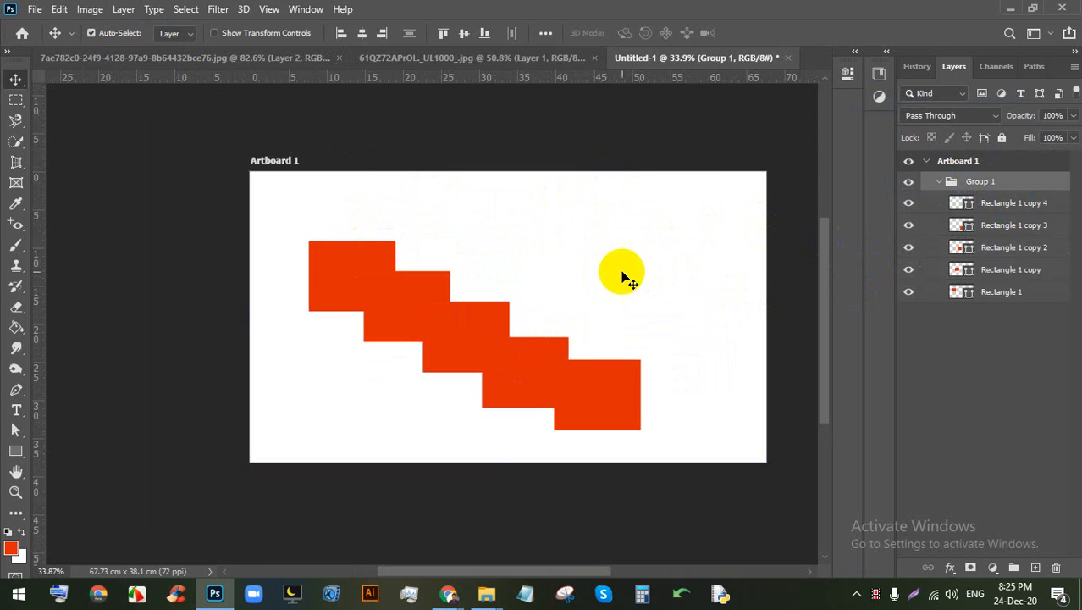
Step: Collapse the group, move the lowest rectangle to the artboard's upper right, and undo the move
{"action": "left_click", "coordinate": [936, 186]}
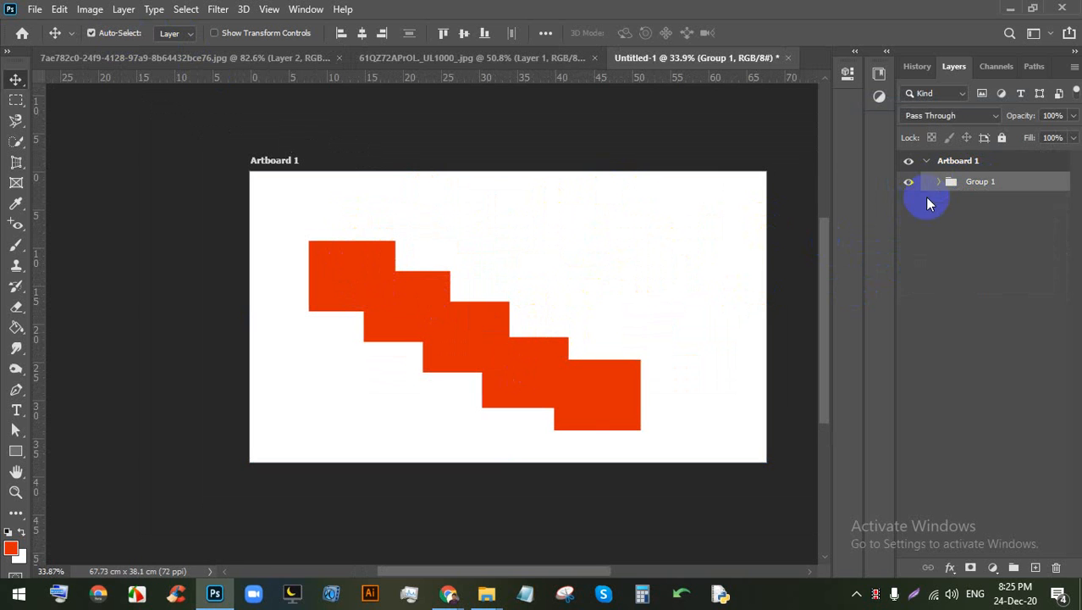
{"action": "left_click_drag", "start_coordinate": [590, 398], "coordinate": [634, 257]}
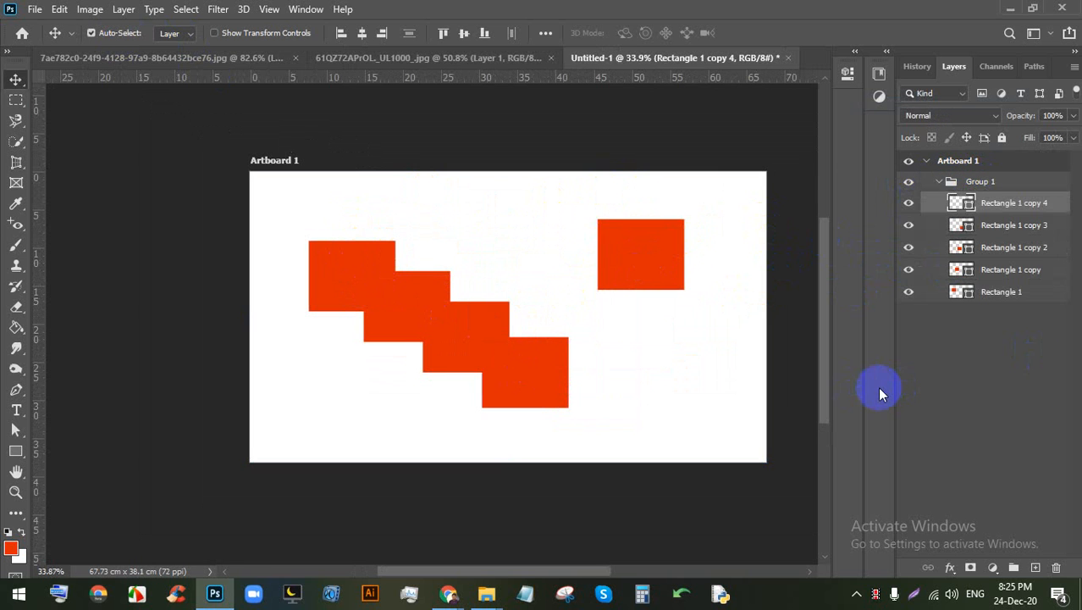
{"action": "key", "text": "ctrl+z"}
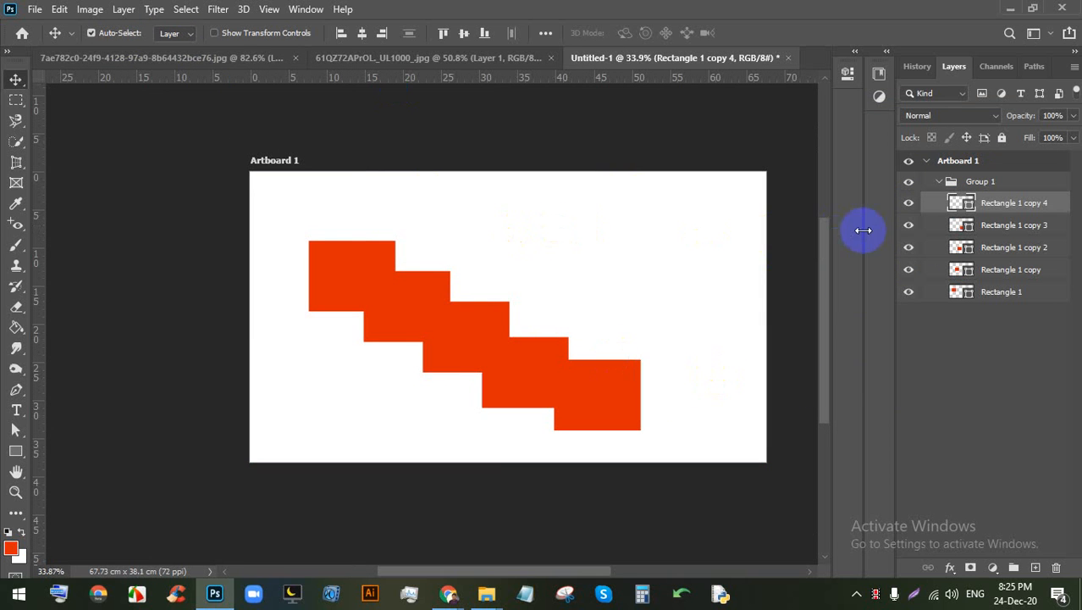
Step: Disable Auto-Select and shift only the selected lowest rectangle slightly up and to the left
{"action": "left_click", "coordinate": [115, 37]}
{"action": "left_click_drag", "start_coordinate": [408, 318], "coordinate": [434, 238]}
{"action": "left_click_drag", "start_coordinate": [535, 316], "coordinate": [575, 382]}
Step: Select and collapse the rectangle group, and move the whole group slightly up and to the left
{"action": "left_click", "coordinate": [981, 181]}
{"action": "left_click", "coordinate": [939, 181]}
{"action": "mouse_move", "coordinate": [408, 337]}
{"action": "left_mouse_down"}
{"action": "mouse_move", "coordinate": [502, 281]}
{"action": "mouse_move", "coordinate": [436, 331]}
{"action": "mouse_move", "coordinate": [397, 332]}
{"action": "left_mouse_up"}
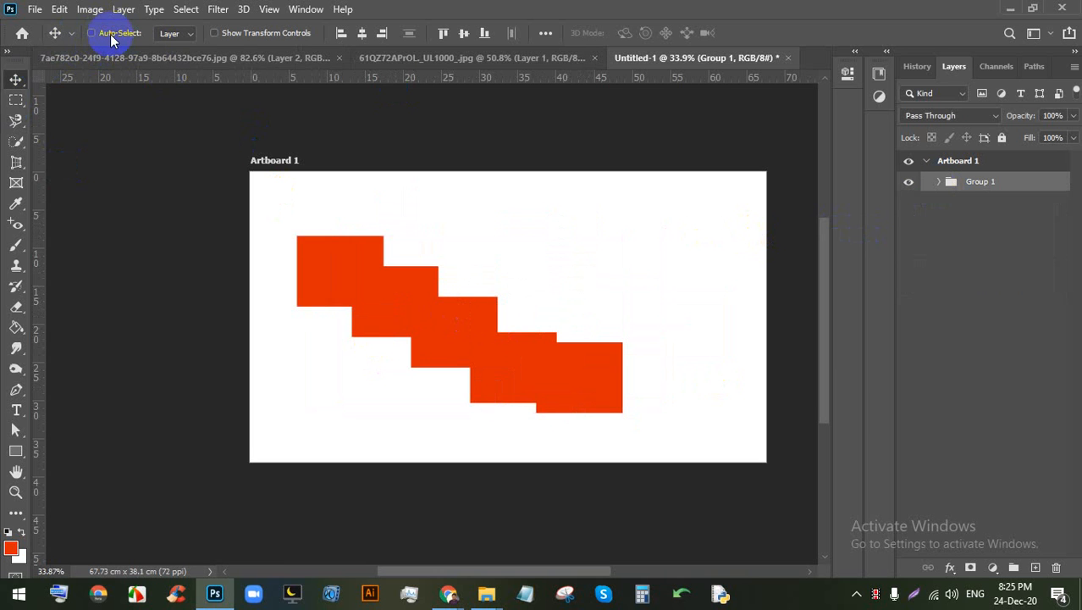
Step: Enable Auto-Select and move the rectangles one by one until all five are spread apart across the artboard
{"action": "left_click_drag", "start_coordinate": [368, 295], "coordinate": [513, 276]}
{"action": "left_click_drag", "start_coordinate": [441, 320], "coordinate": [524, 267]}
{"action": "left_click_drag", "start_coordinate": [490, 351], "coordinate": [506, 313]}
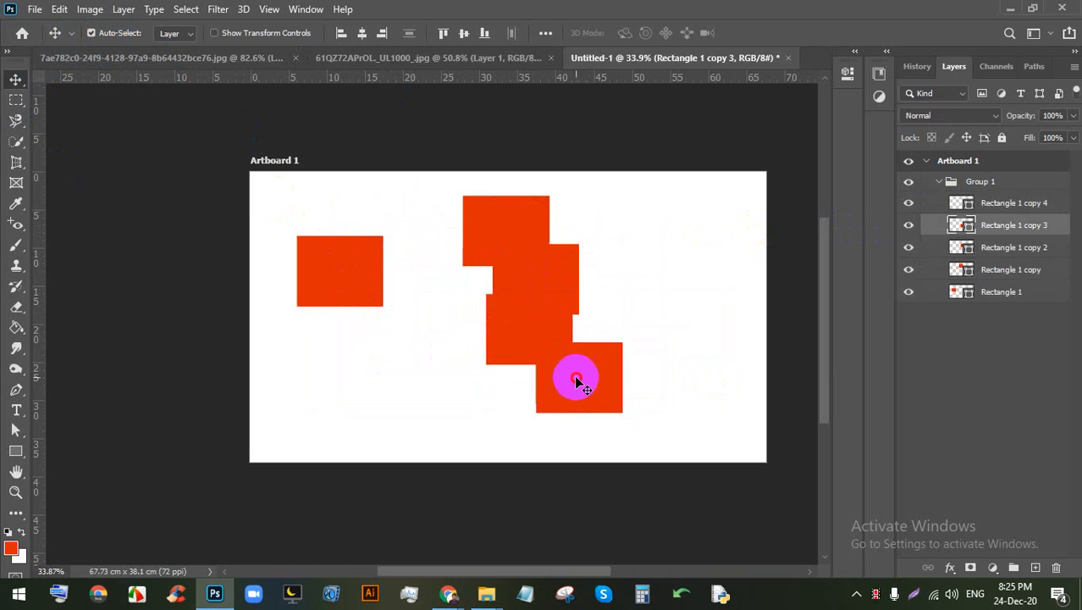
{"action": "left_click_drag", "start_coordinate": [575, 379], "coordinate": [655, 267]}
{"action": "left_click_drag", "start_coordinate": [531, 330], "coordinate": [465, 366]}
{"action": "left_click_drag", "start_coordinate": [549, 272], "coordinate": [574, 332]}
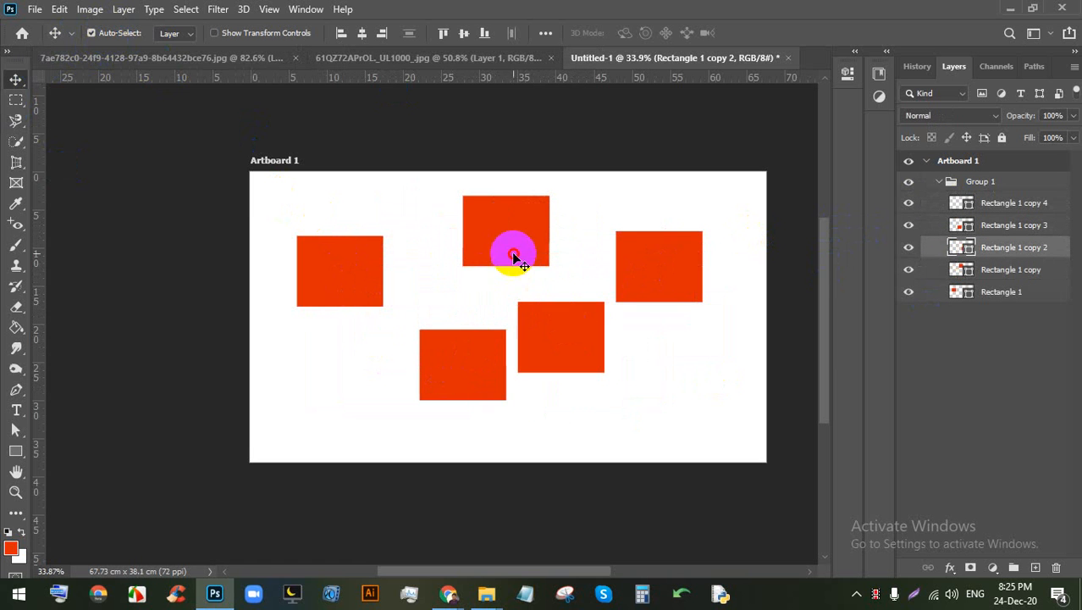
{"action": "left_click_drag", "start_coordinate": [512, 251], "coordinate": [469, 257]}
{"action": "left_click", "coordinate": [354, 265]}
{"action": "left_click_drag", "start_coordinate": [353, 265], "coordinate": [353, 307]}
{"action": "left_click_drag", "start_coordinate": [444, 230], "coordinate": [457, 254]}
Step: Disable Auto-Select, collapse the group and move all its rectangles together slightly downward
{"action": "left_click", "coordinate": [106, 33]}
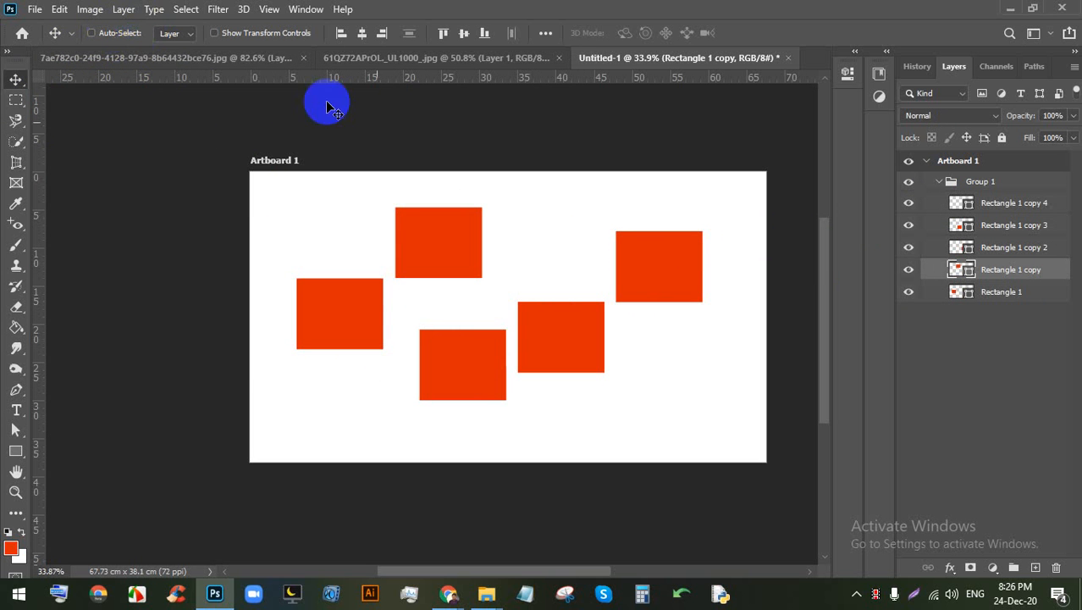
{"action": "left_click", "coordinate": [935, 180]}
{"action": "left_click_drag", "start_coordinate": [530, 258], "coordinate": [530, 285]}
Step: Switch to the Google Meet call in Chrome, check the chat messages and close the meeting details
{"action": "left_click", "coordinate": [449, 592]}
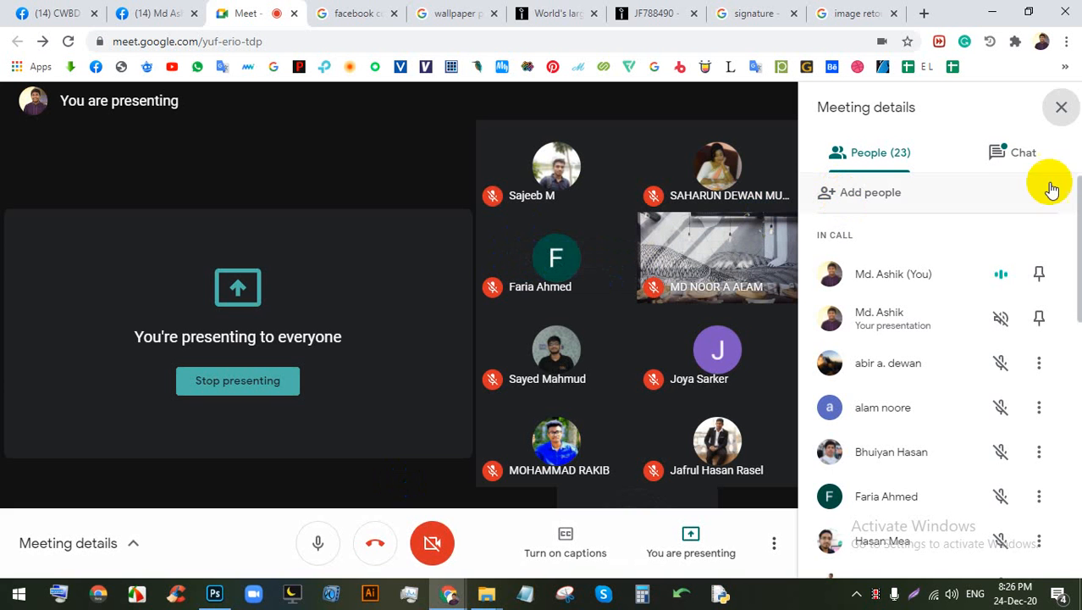
{"action": "left_click", "coordinate": [1013, 166]}
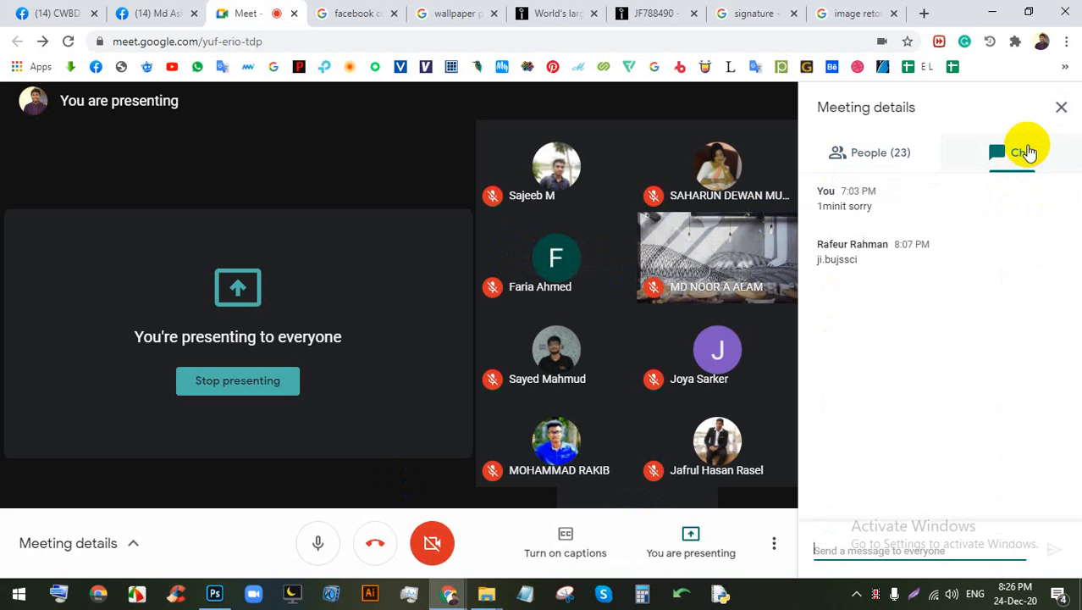
{"action": "left_click", "coordinate": [1060, 108]}
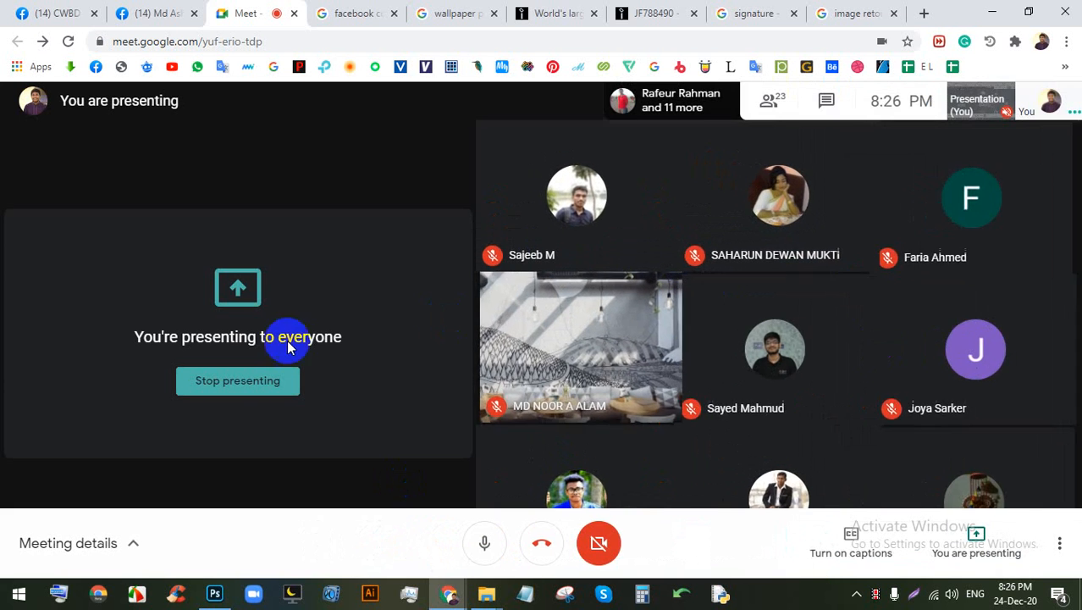
Step: Stop presenting the screen to the Meet call
{"action": "left_click", "coordinate": [232, 383]}
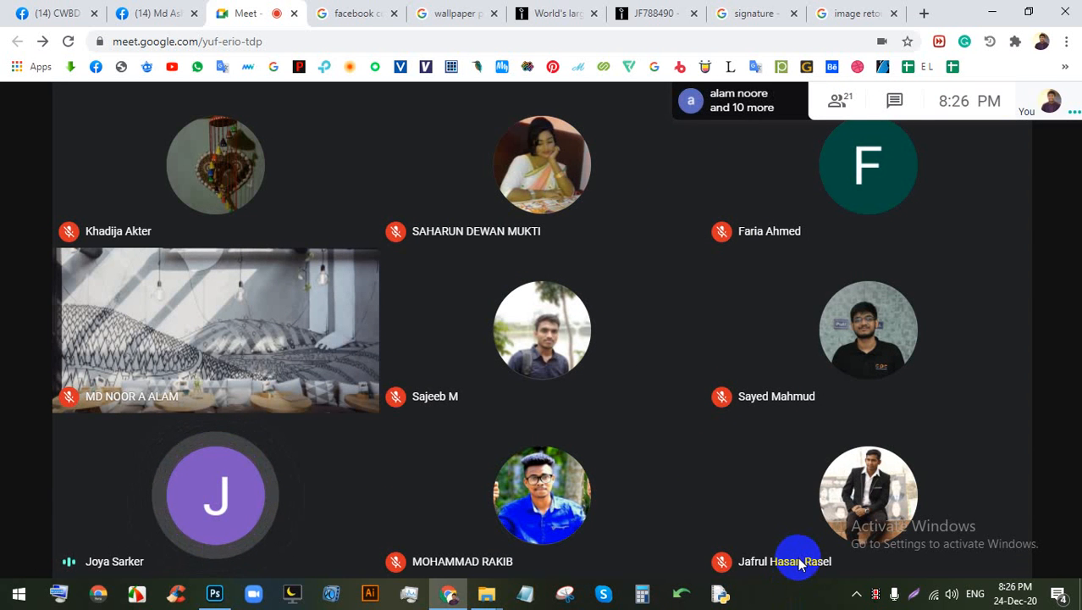
{"action": "mouse_move", "coordinate": [864, 552]}
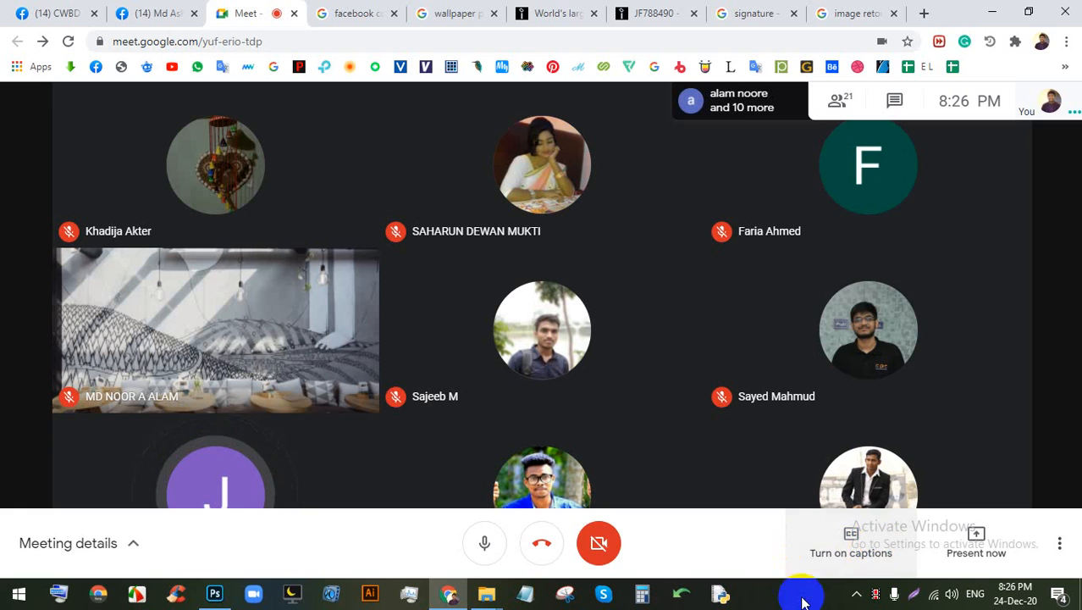